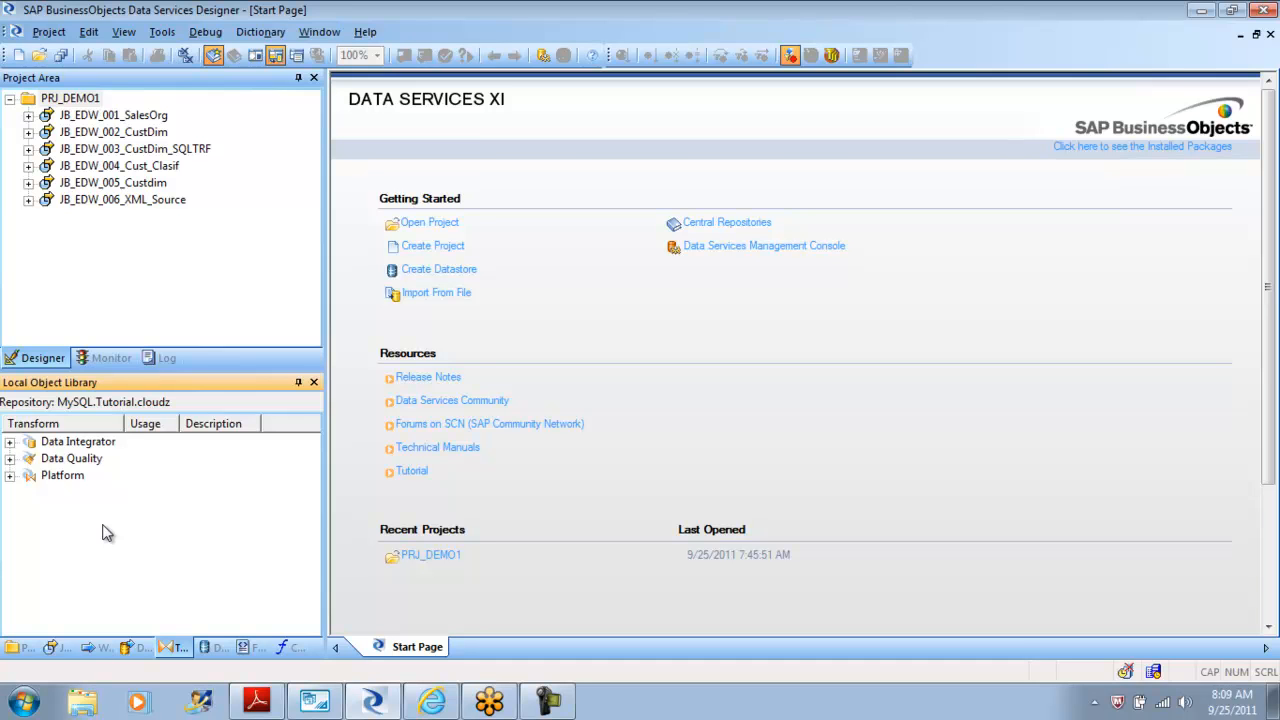
# Browse the PRJ_DEMO1 project's jobs in the local object library.
pyautogui.rightClick(86, 247)
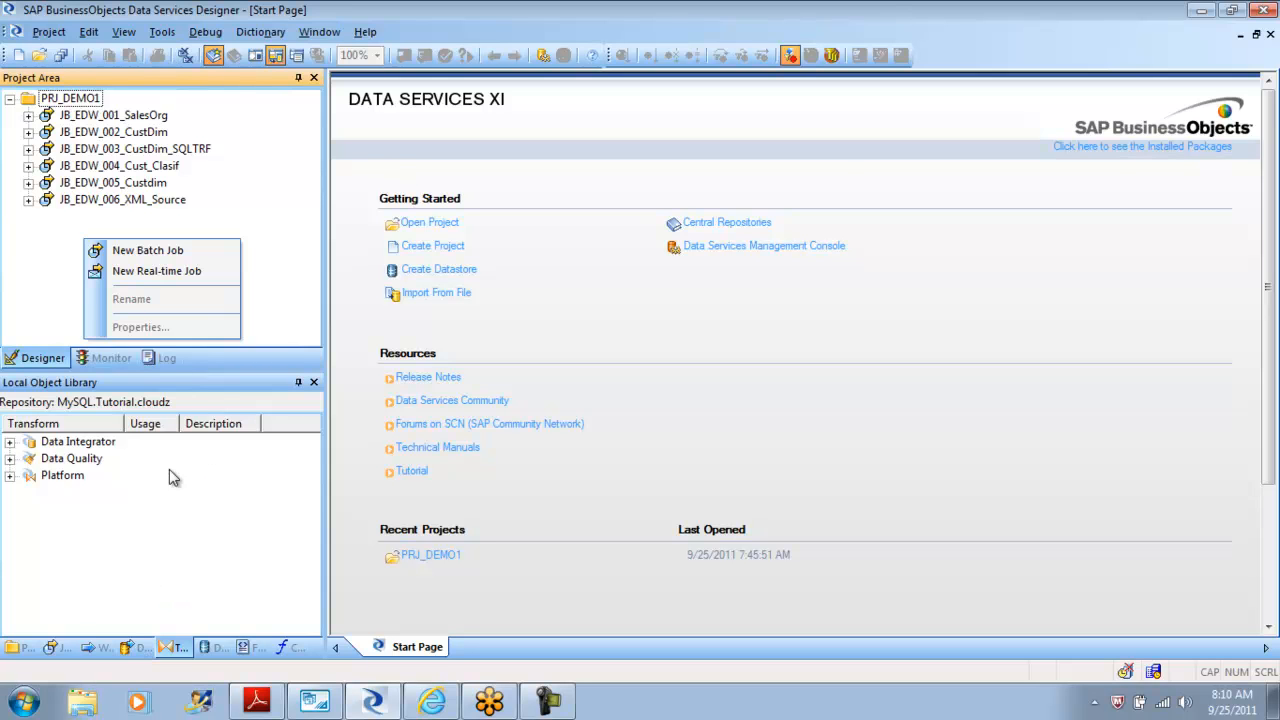
pyautogui.click(16, 648)
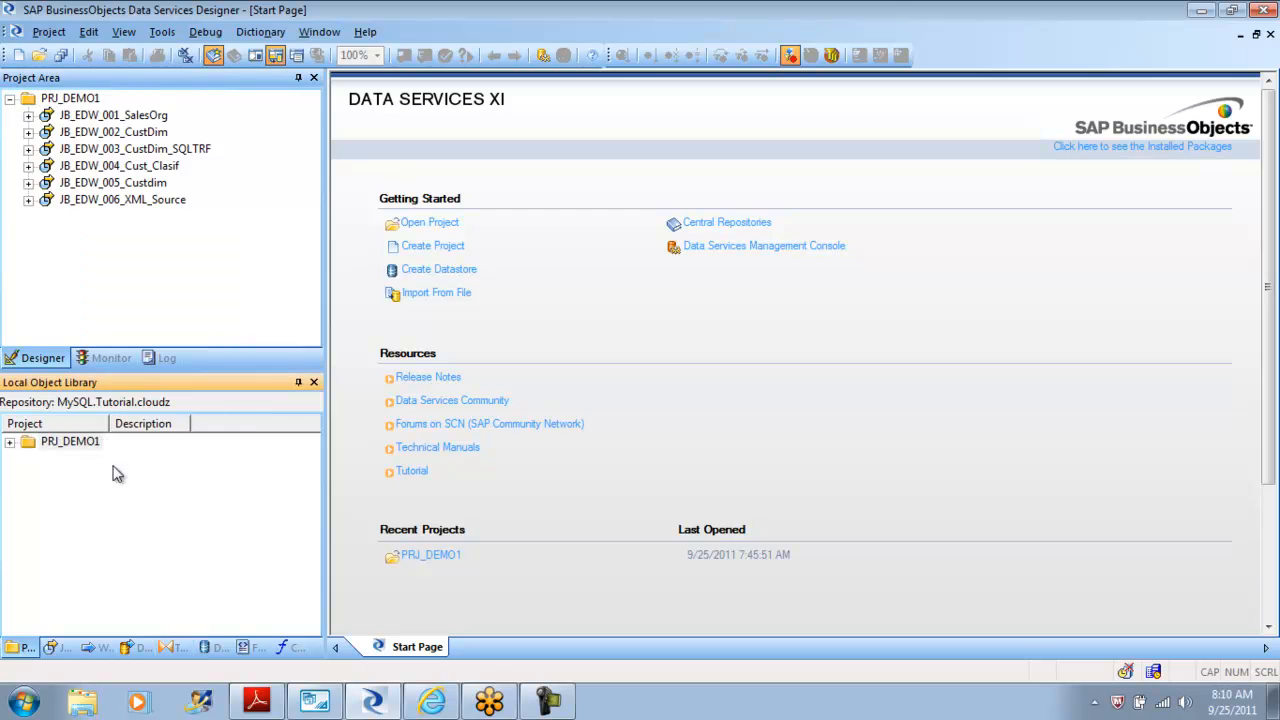
pyautogui.click(10, 443)
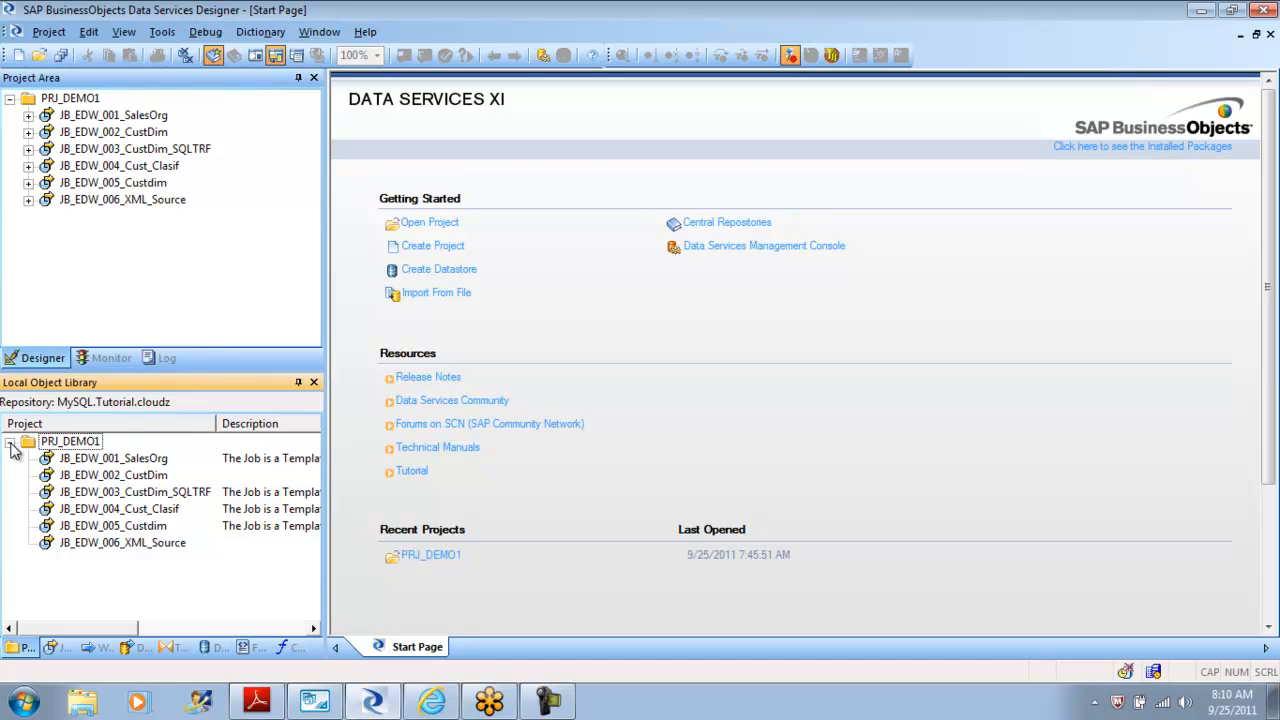
pyautogui.click(79, 446)
pyautogui.rightClick(80, 448)
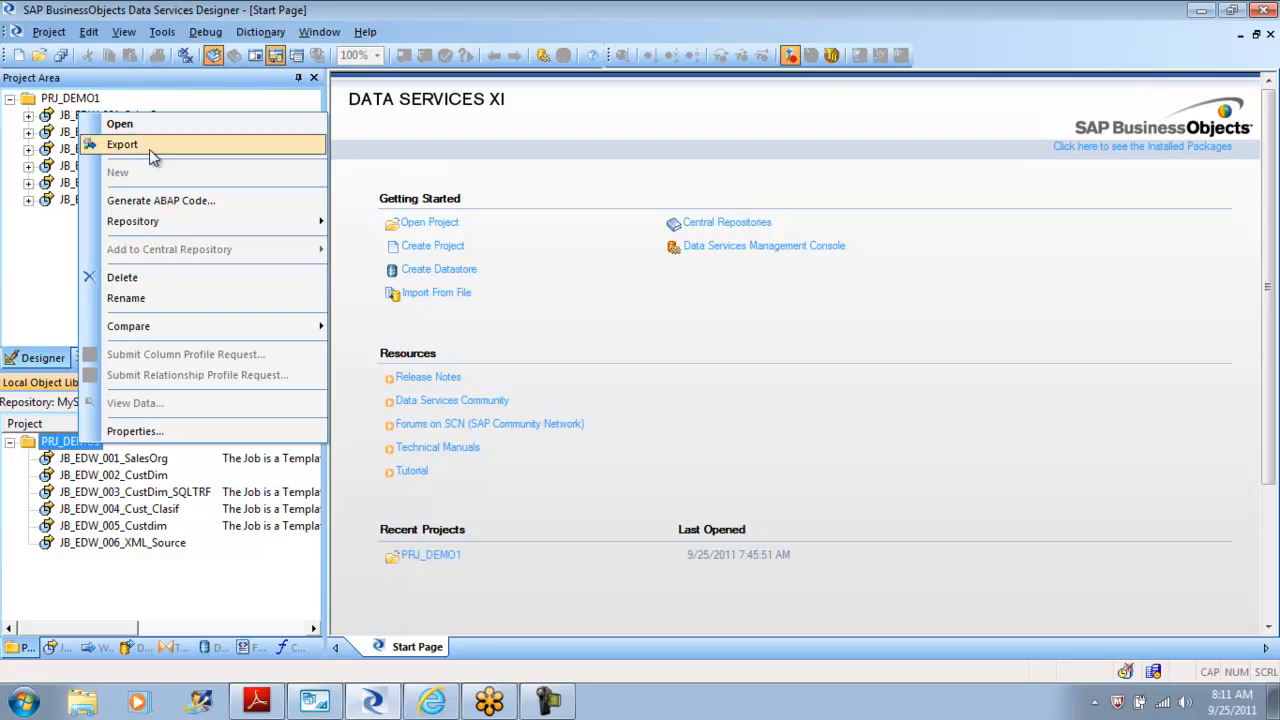
pyautogui.click(108, 590)
pyautogui.rightClick(108, 590)
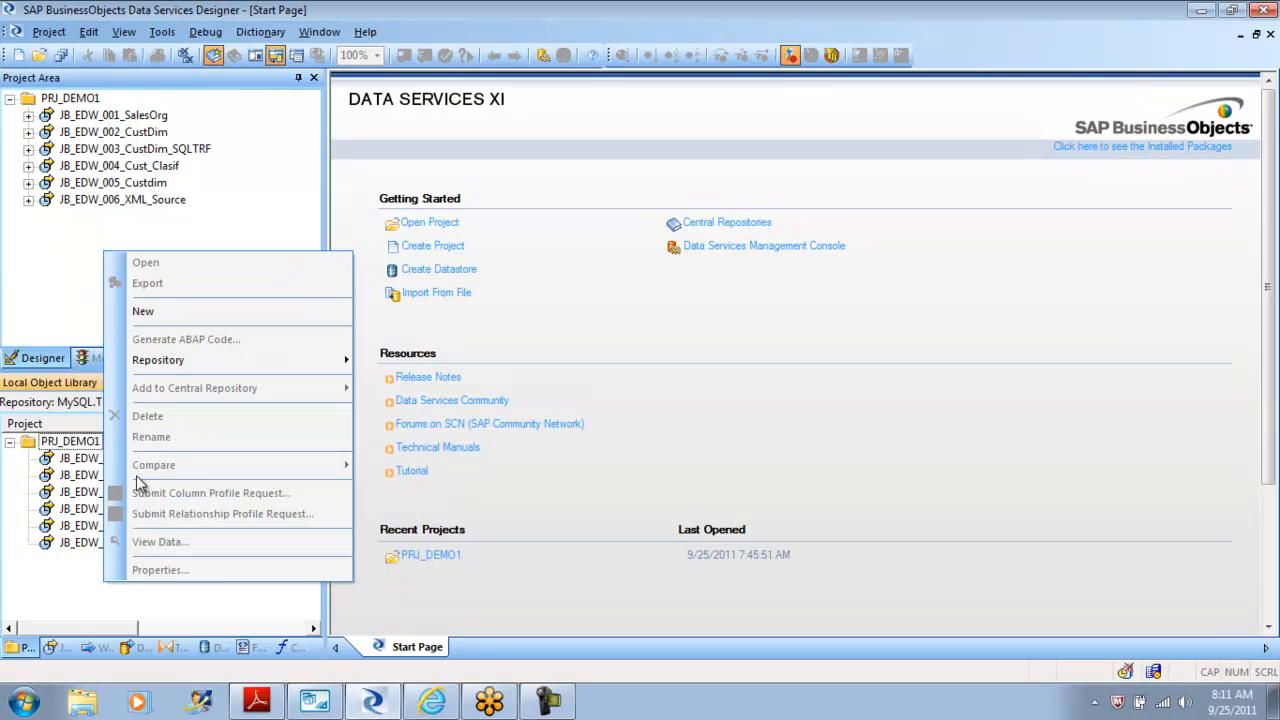
pyautogui.click(169, 314)
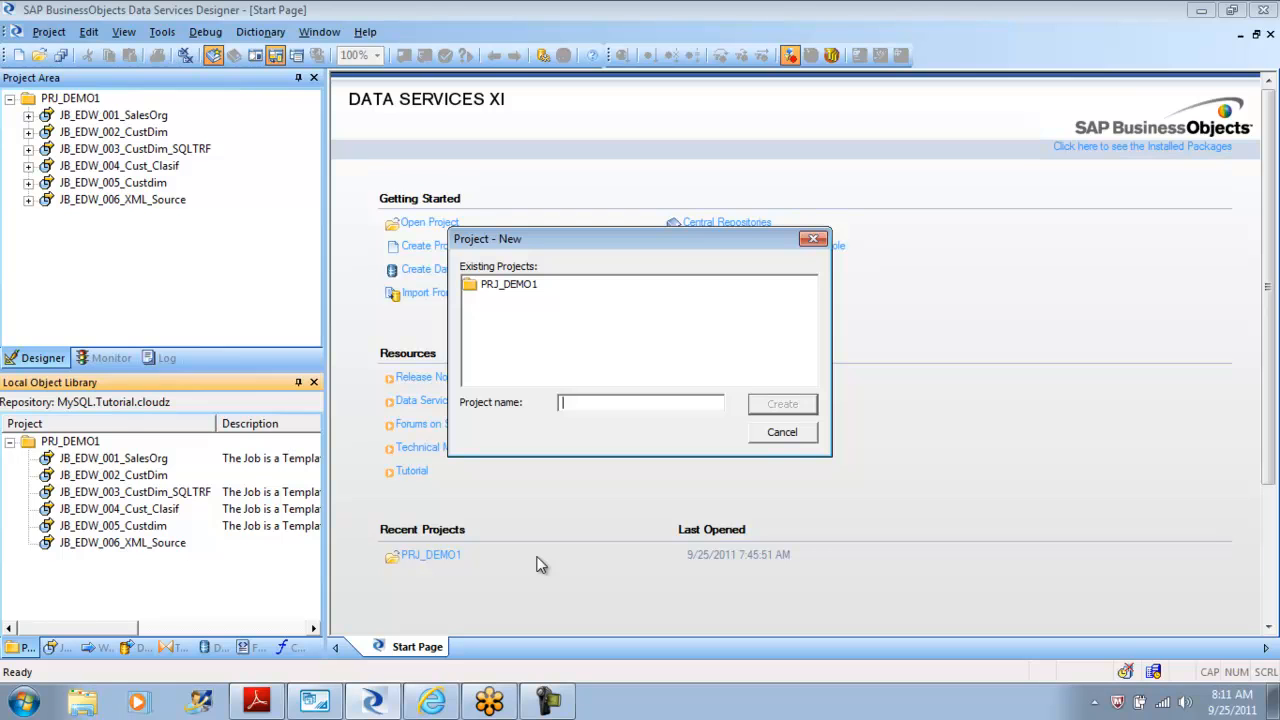
pyautogui.click(790, 440)
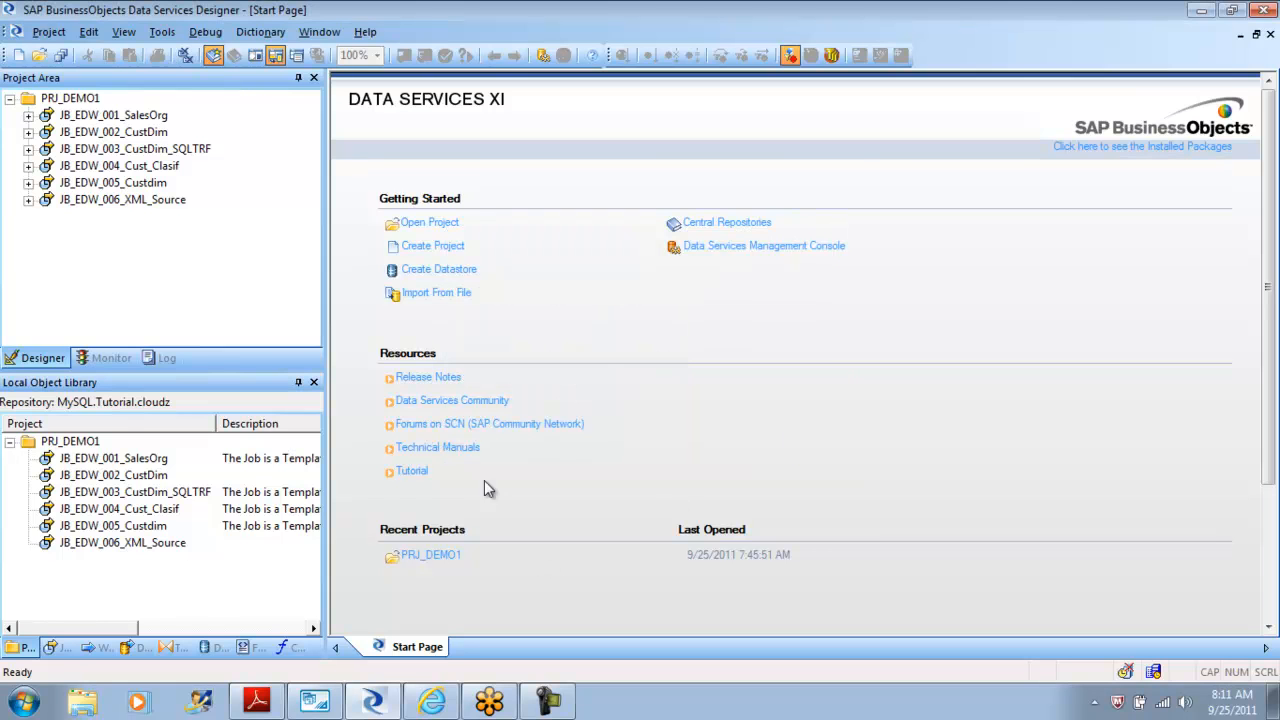
# Create a new batch job in PRJ_DEMO1 and name it JB_EDW_007_KeyGen.
pyautogui.click(54, 648)
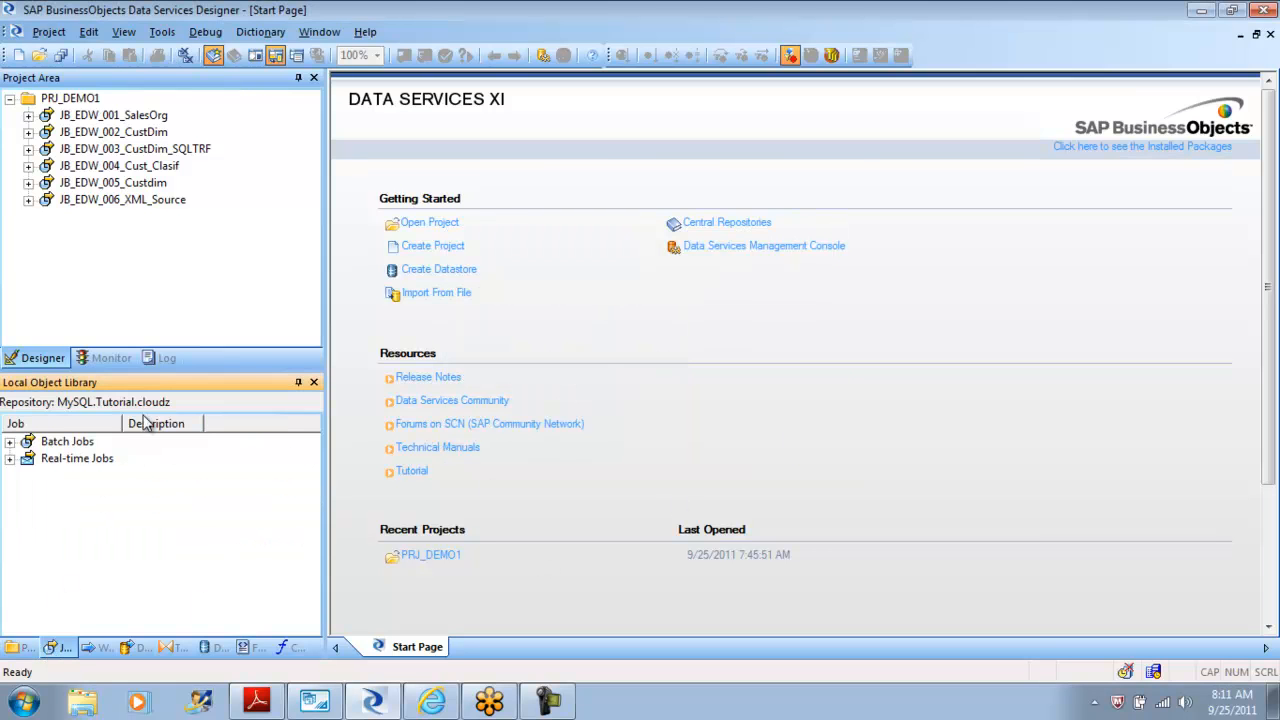
pyautogui.rightClick(98, 274)
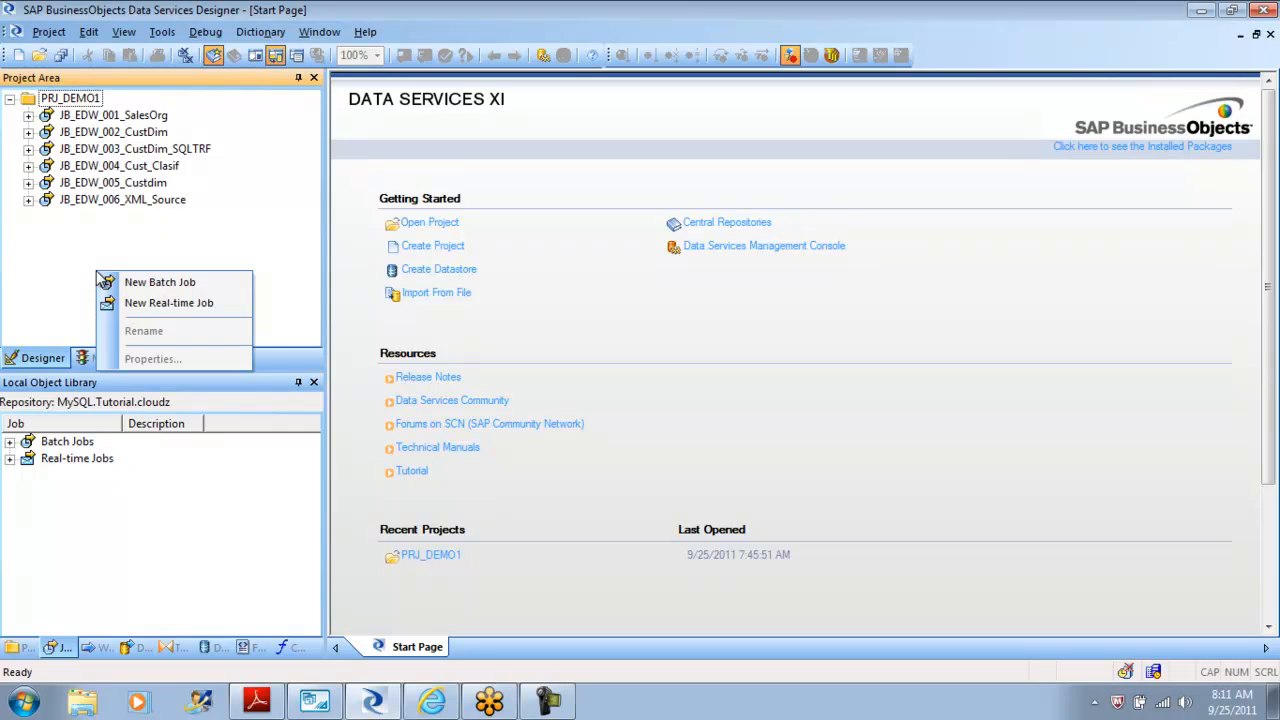
pyautogui.click(160, 283)
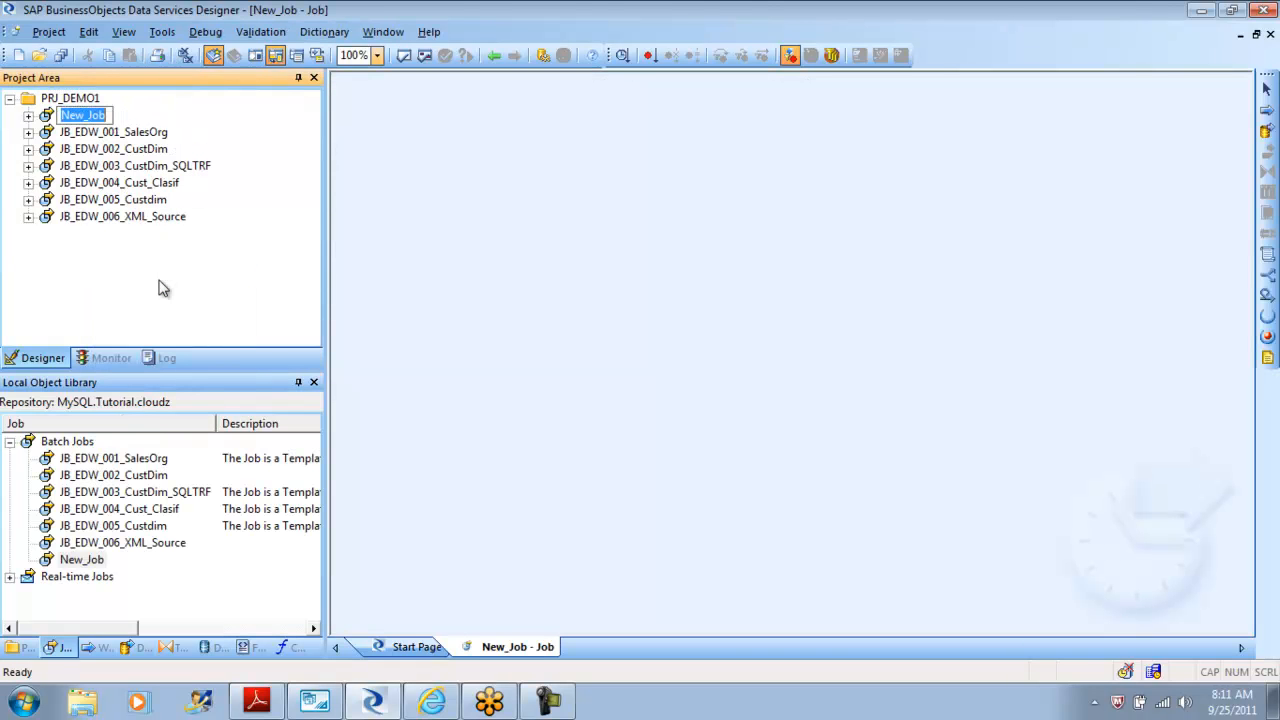
pyautogui.write('JB_EDW_KeyGen')
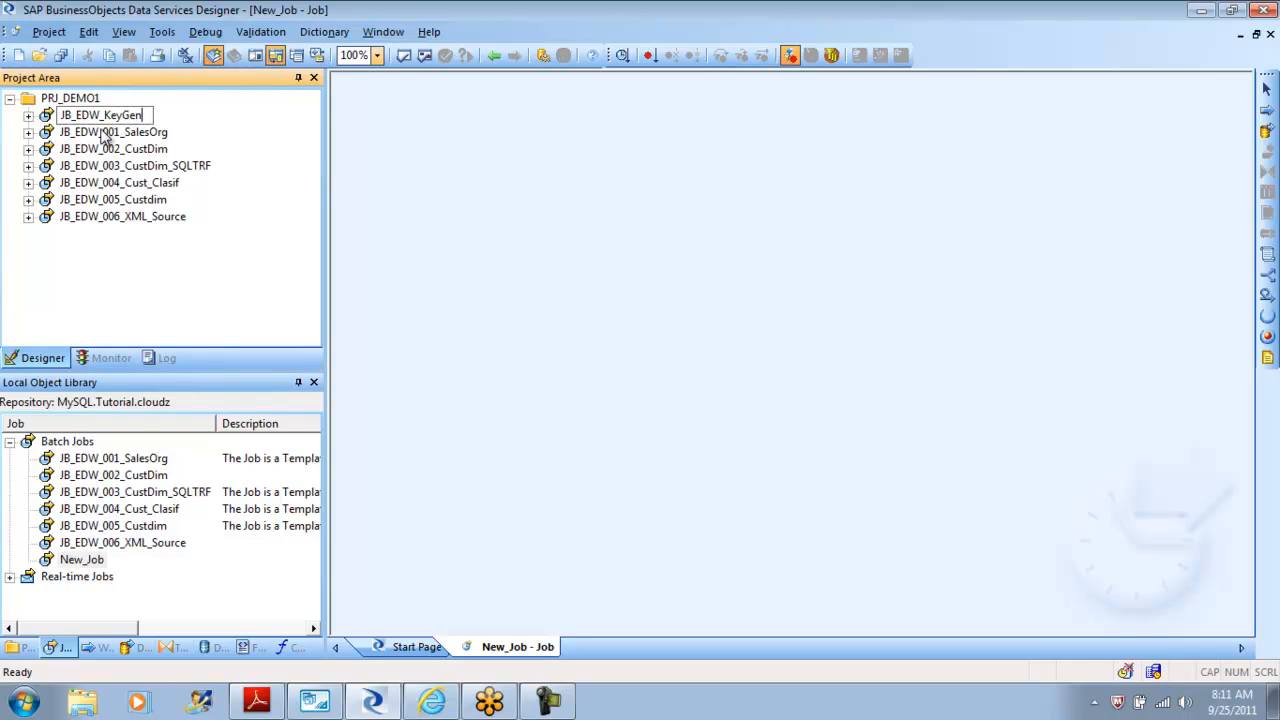
pyautogui.write('_')
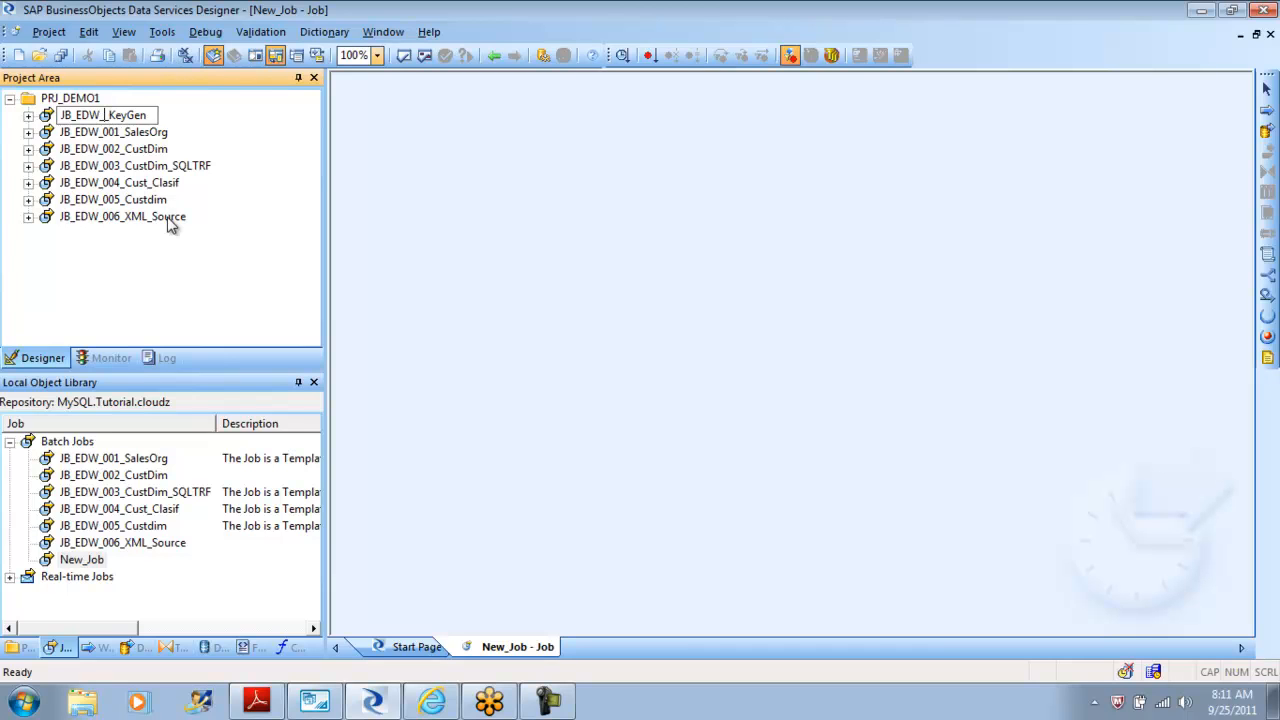
pyautogui.write('007')
pyautogui.press('Return')
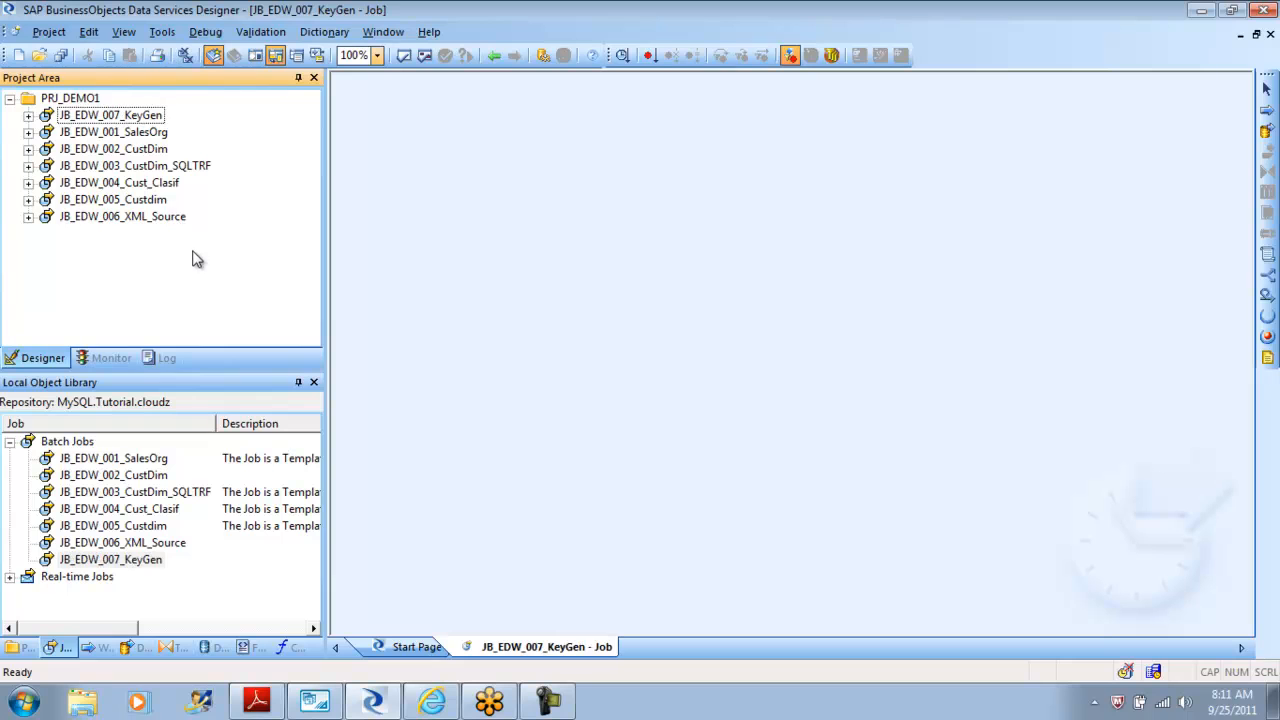
# Add a data flow to the JB_EDW_007_KeyGen job workspace and name it DF_EDW_007_KeyGen.
pyautogui.click(120, 116)
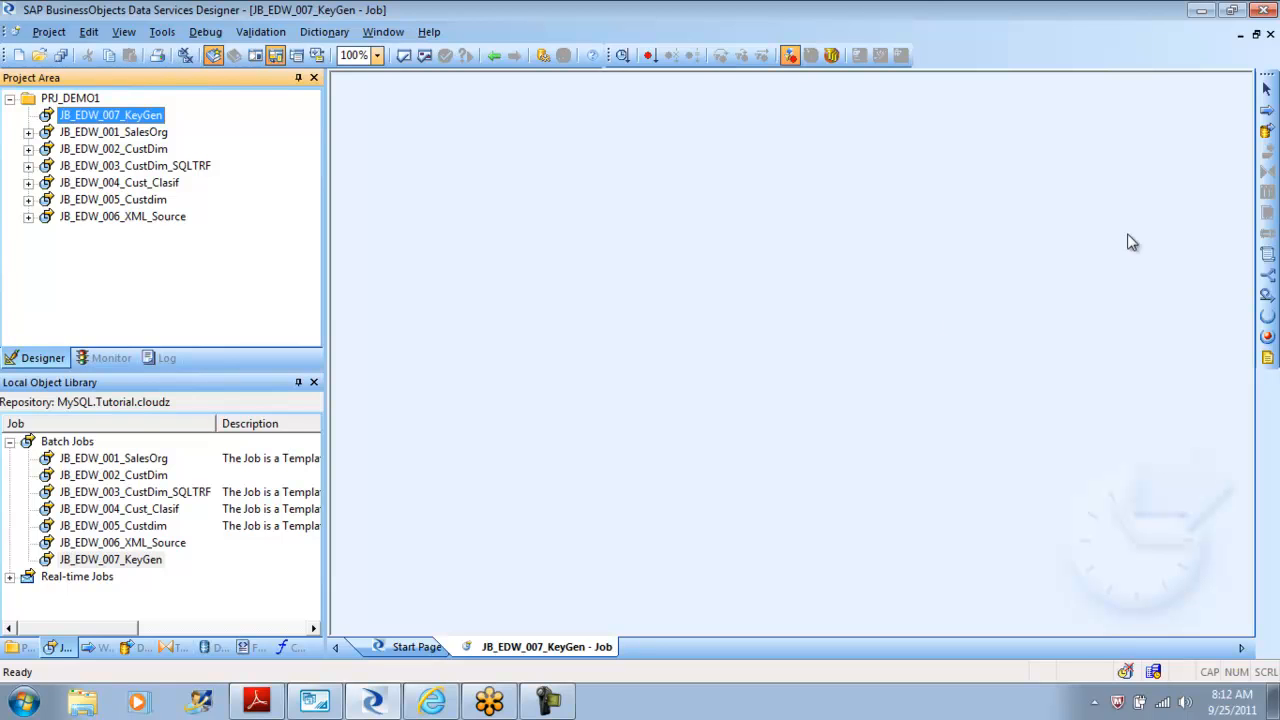
pyautogui.click(1267, 131)
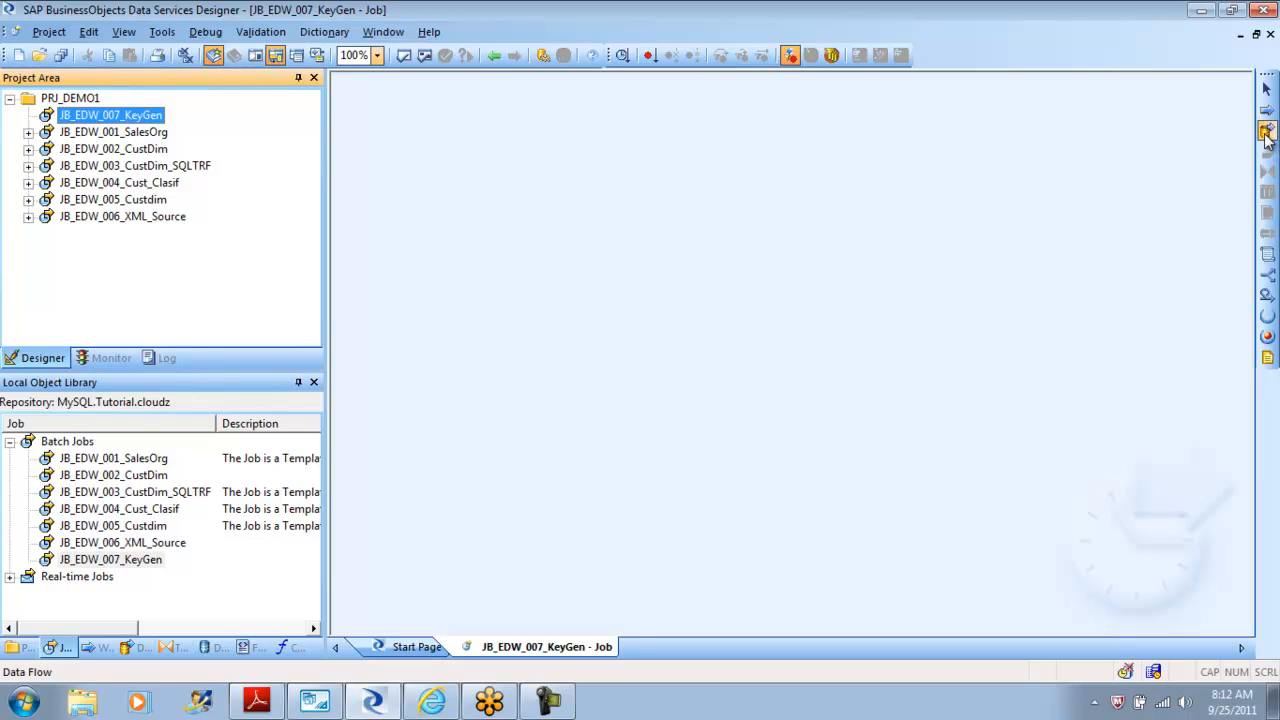
pyautogui.click(618, 250)
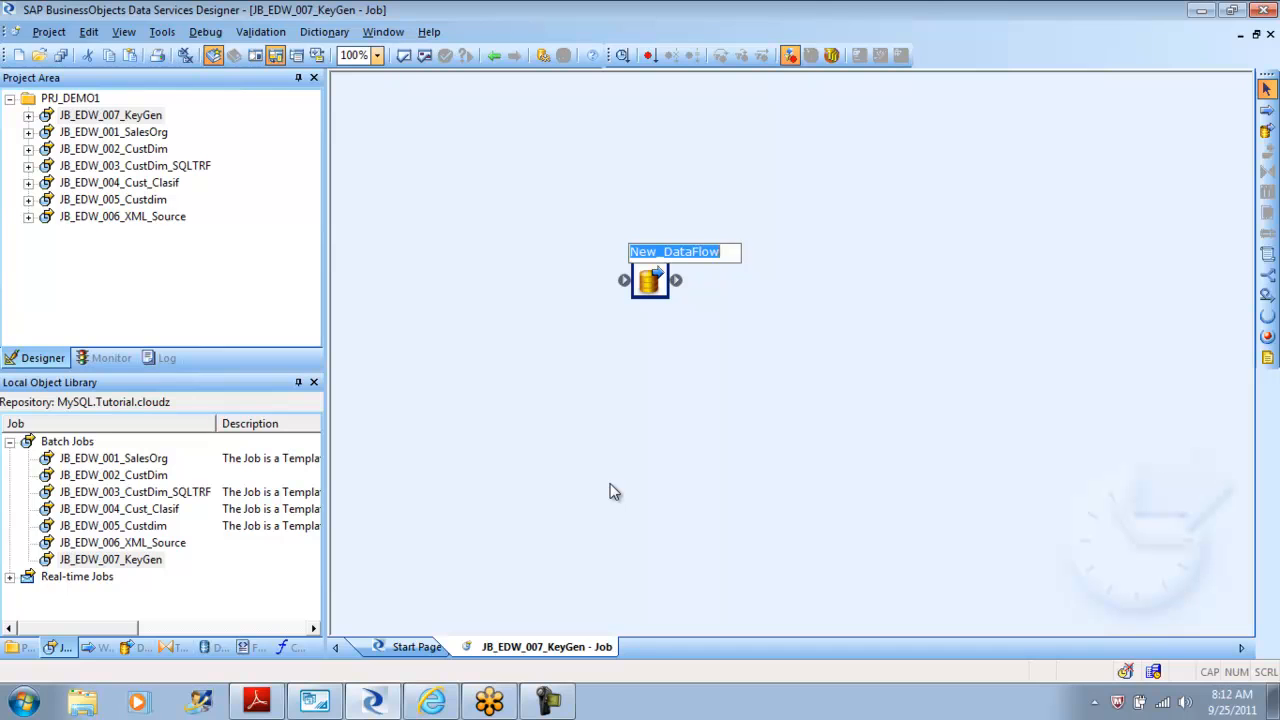
pyautogui.write('DF_EDW')
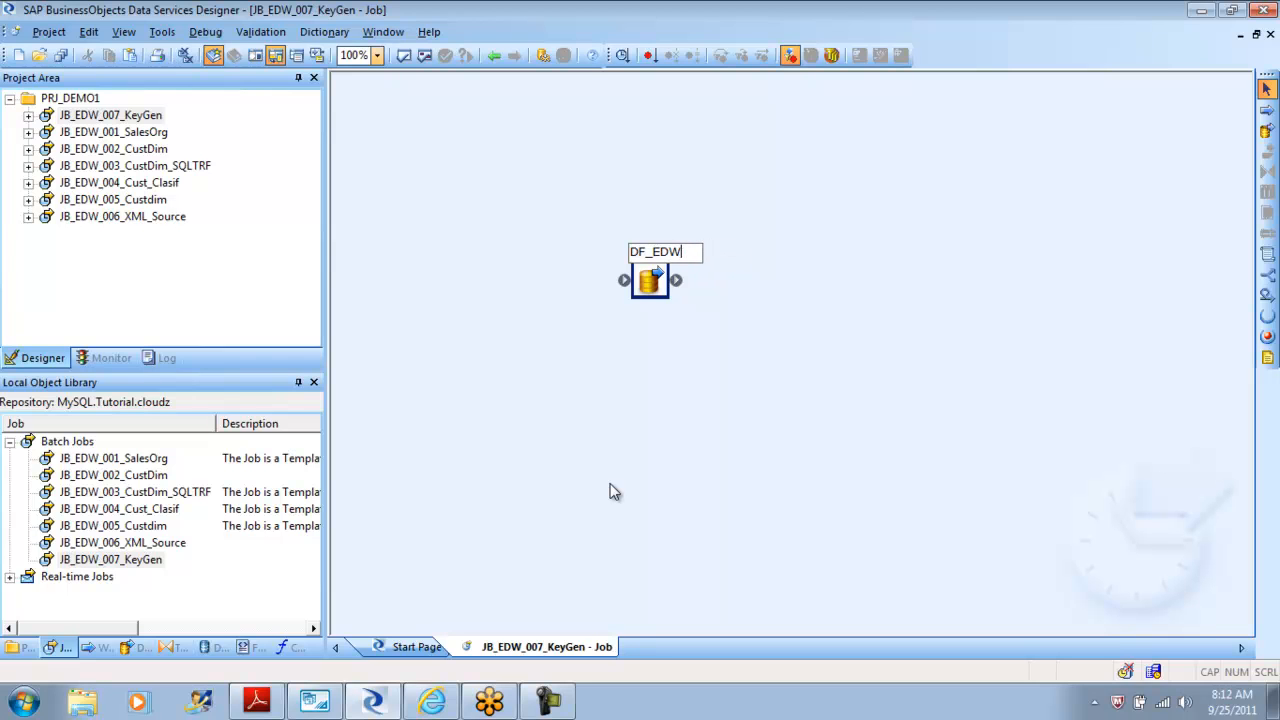
pyautogui.write('_007_K')
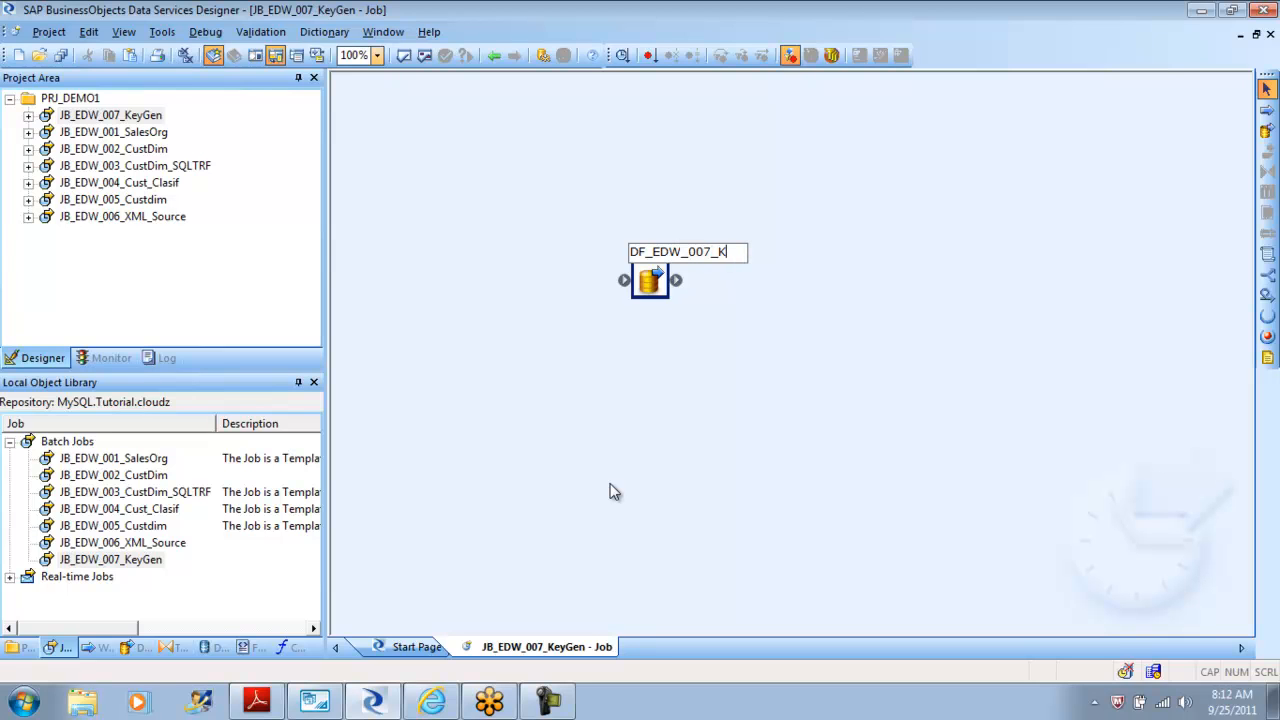
pyautogui.write('eyGen')
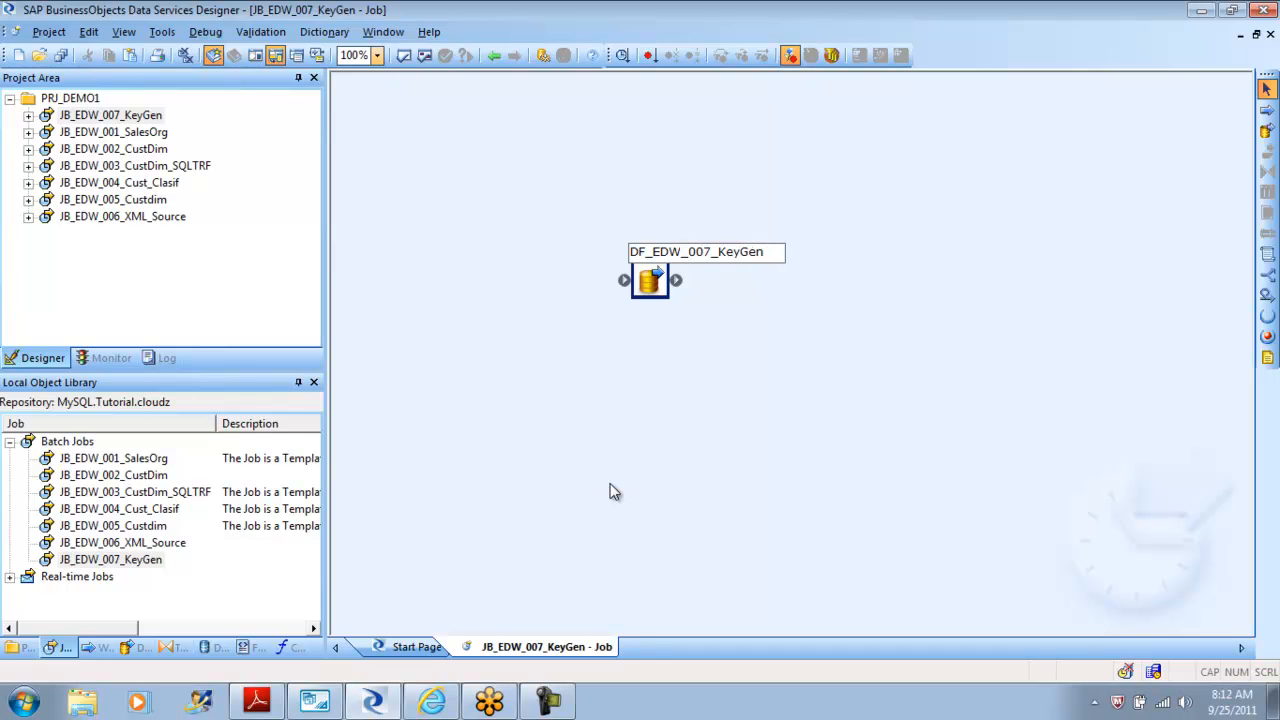
pyautogui.press('Return')
# Open the data flow and browse the tables of the EDW_DS and ODS_DS datastores.
pyautogui.doubleClick(648, 283)
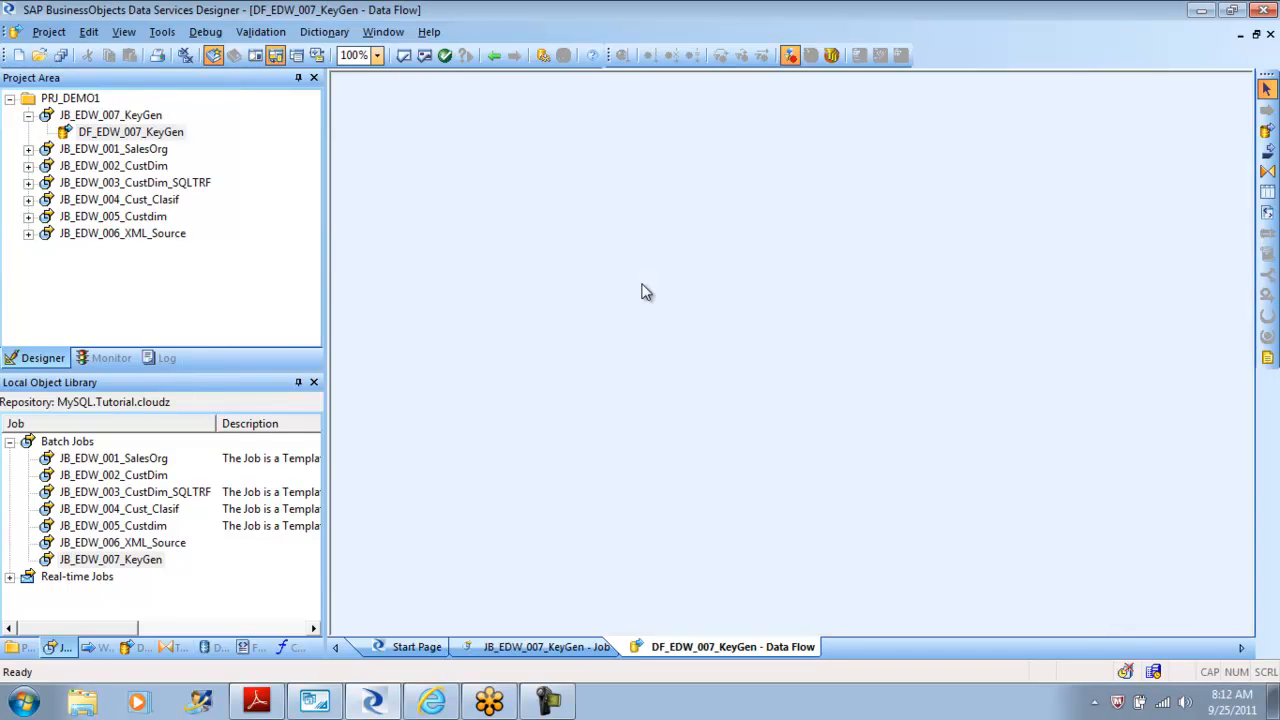
pyautogui.click(216, 648)
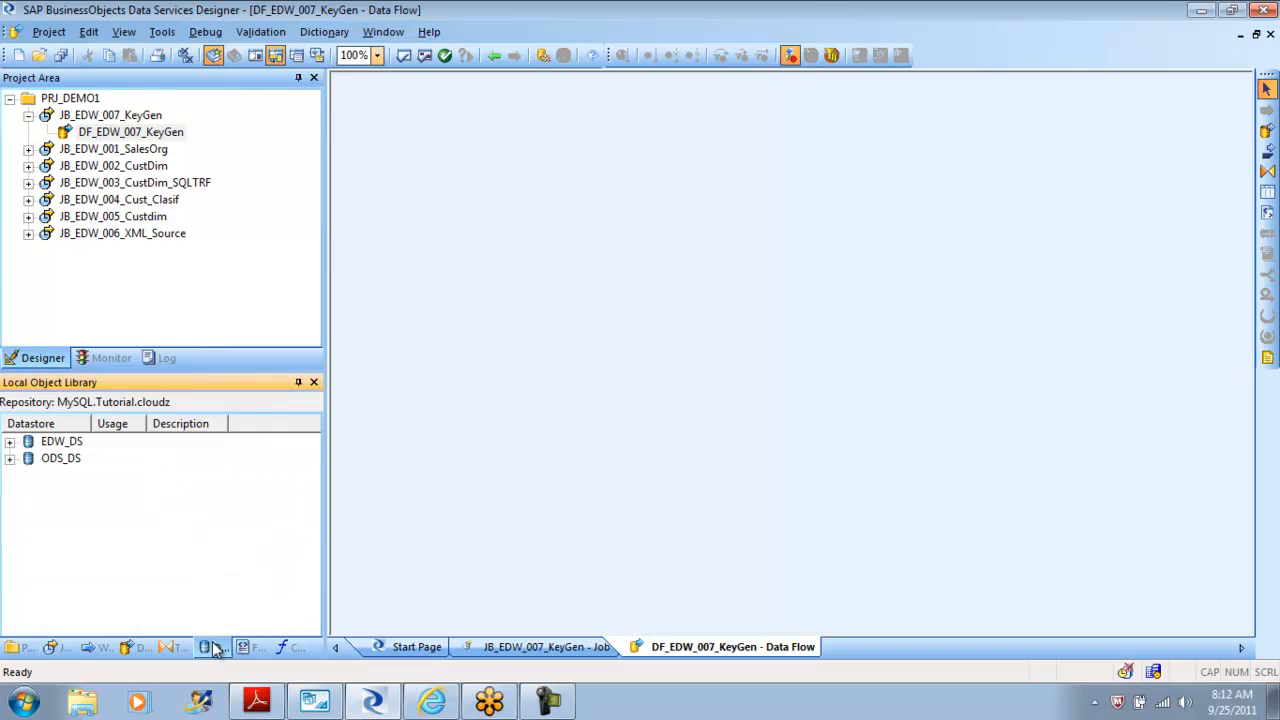
pyautogui.click(10, 441)
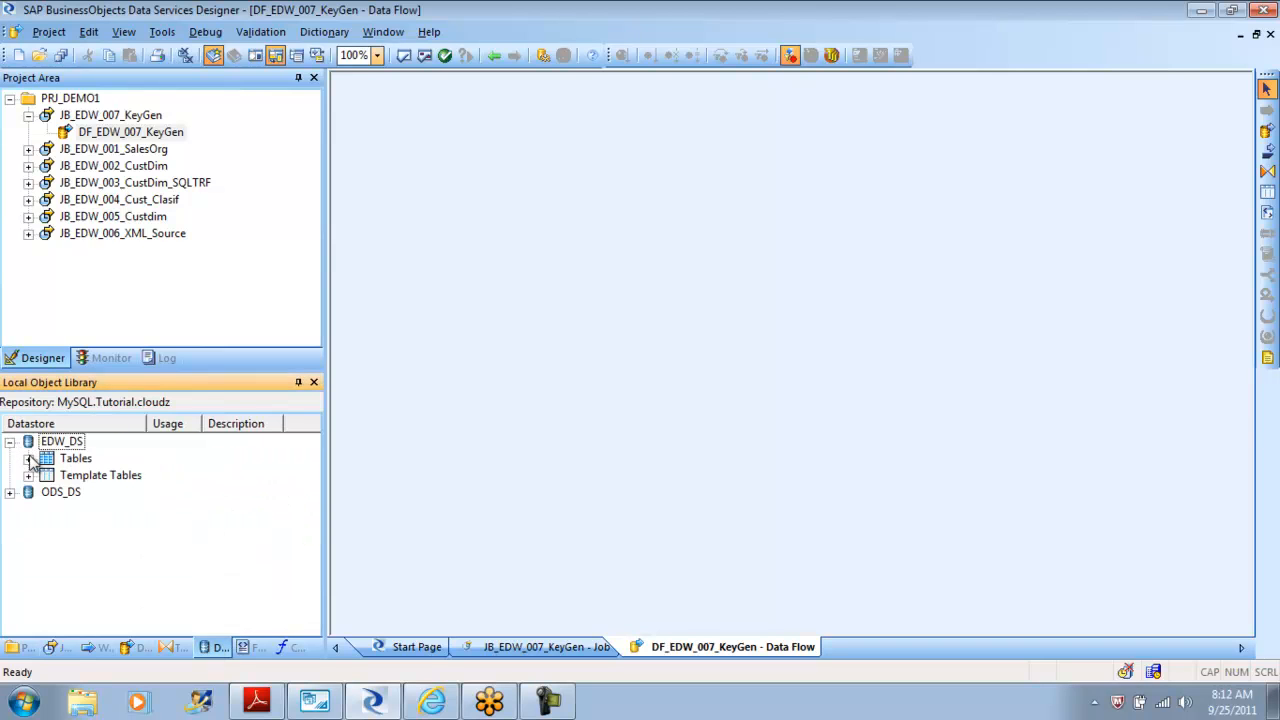
pyautogui.click(29, 458)
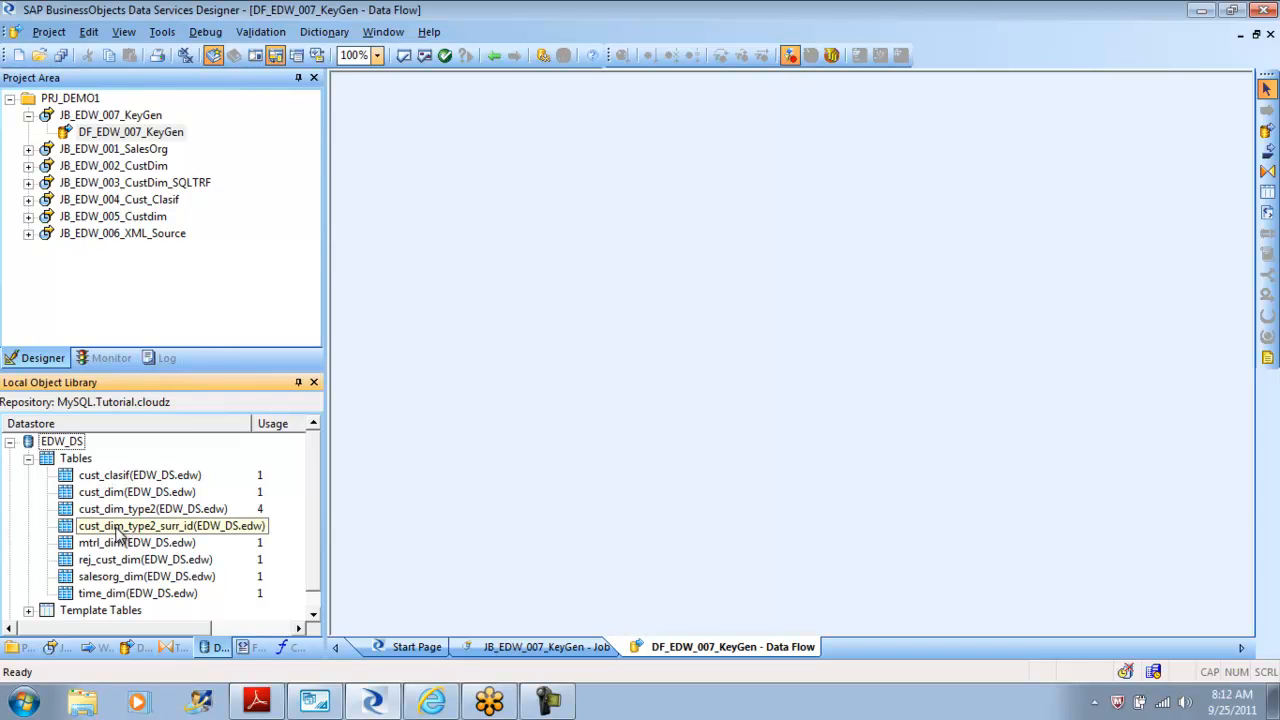
pyautogui.click(10, 441)
pyautogui.click(10, 458)
pyautogui.click(28, 475)
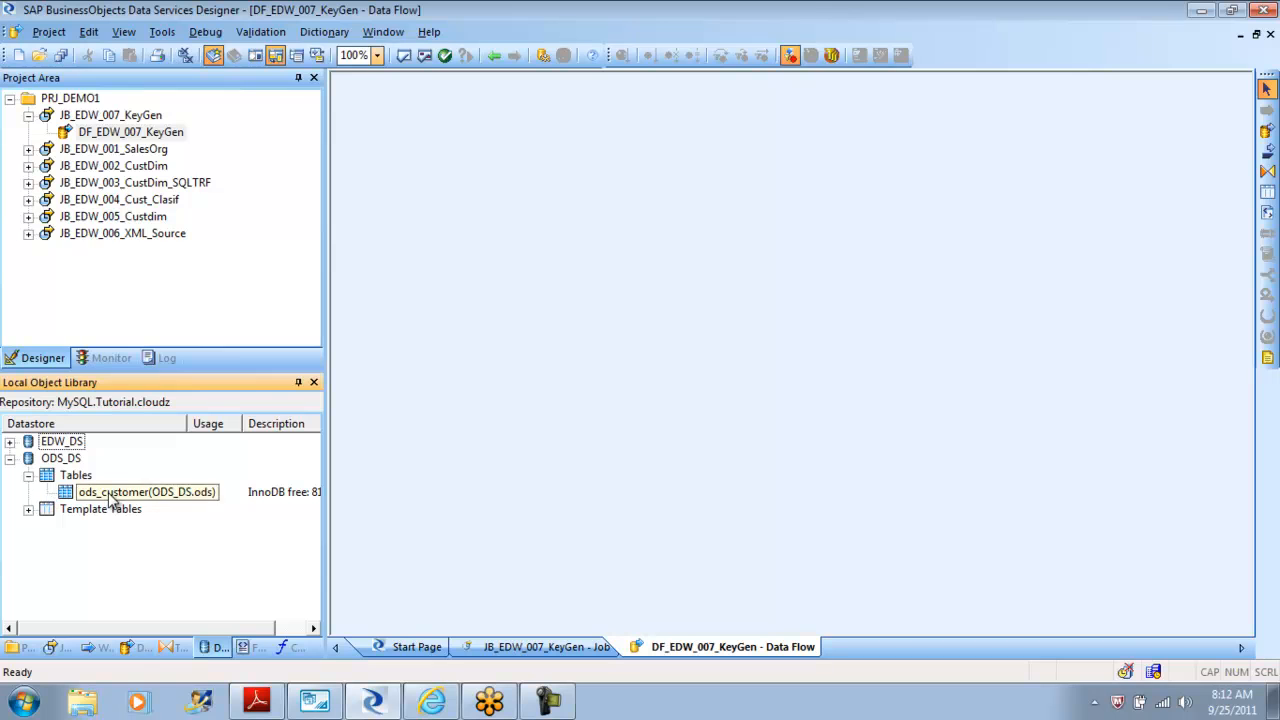
pyautogui.rightClick(78, 476)
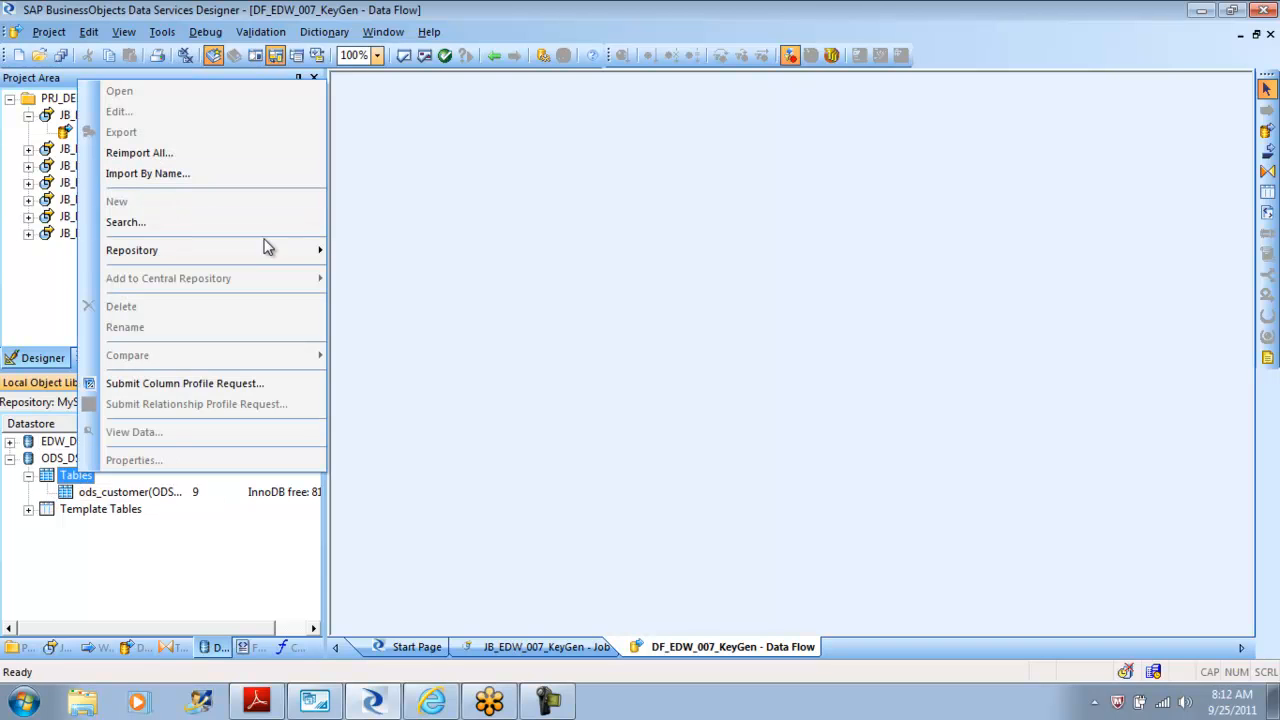
# Switch to MySQL Workbench and preview the rows of the ods_employee table in the ods schema.
pyautogui.click(322, 704)
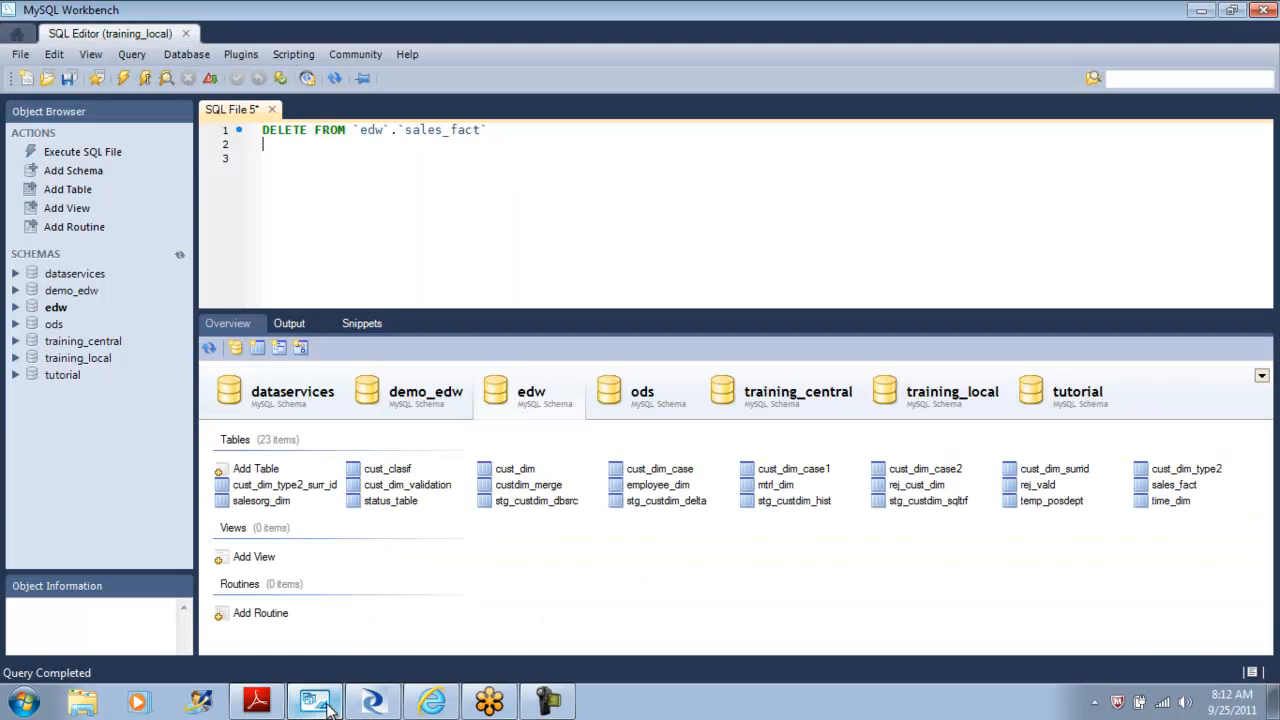
pyautogui.click(645, 400)
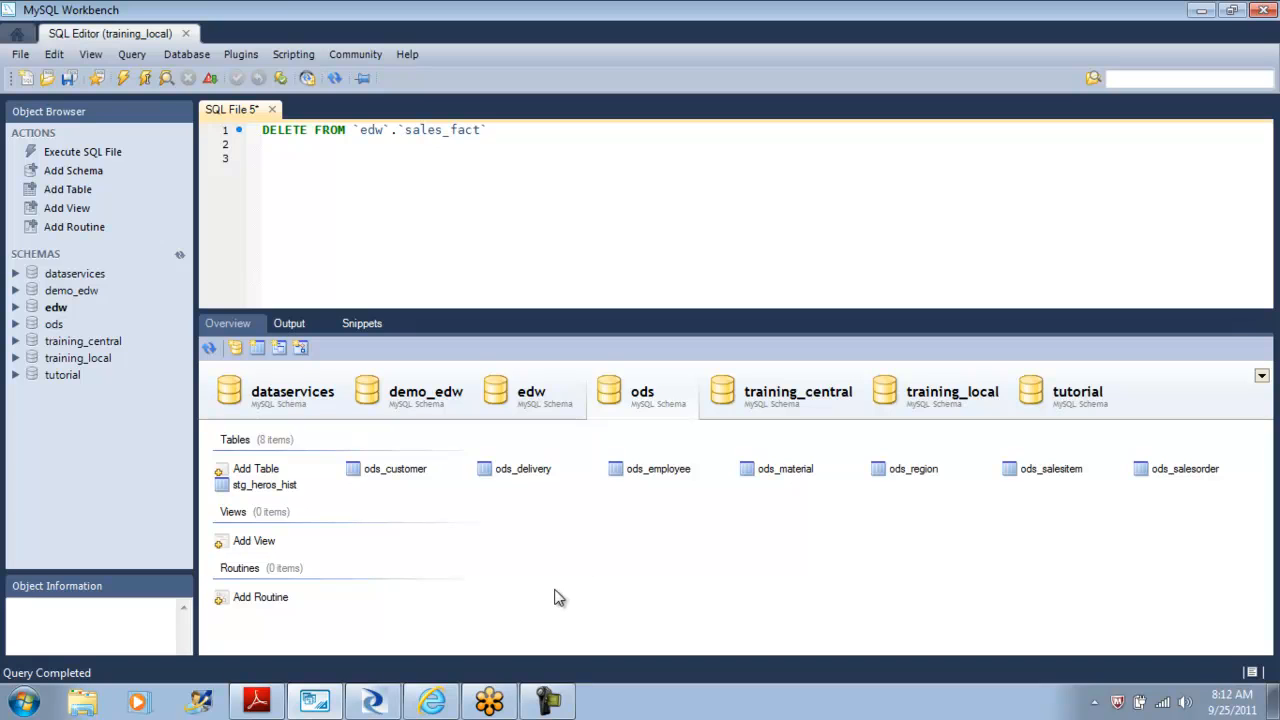
pyautogui.click(654, 474)
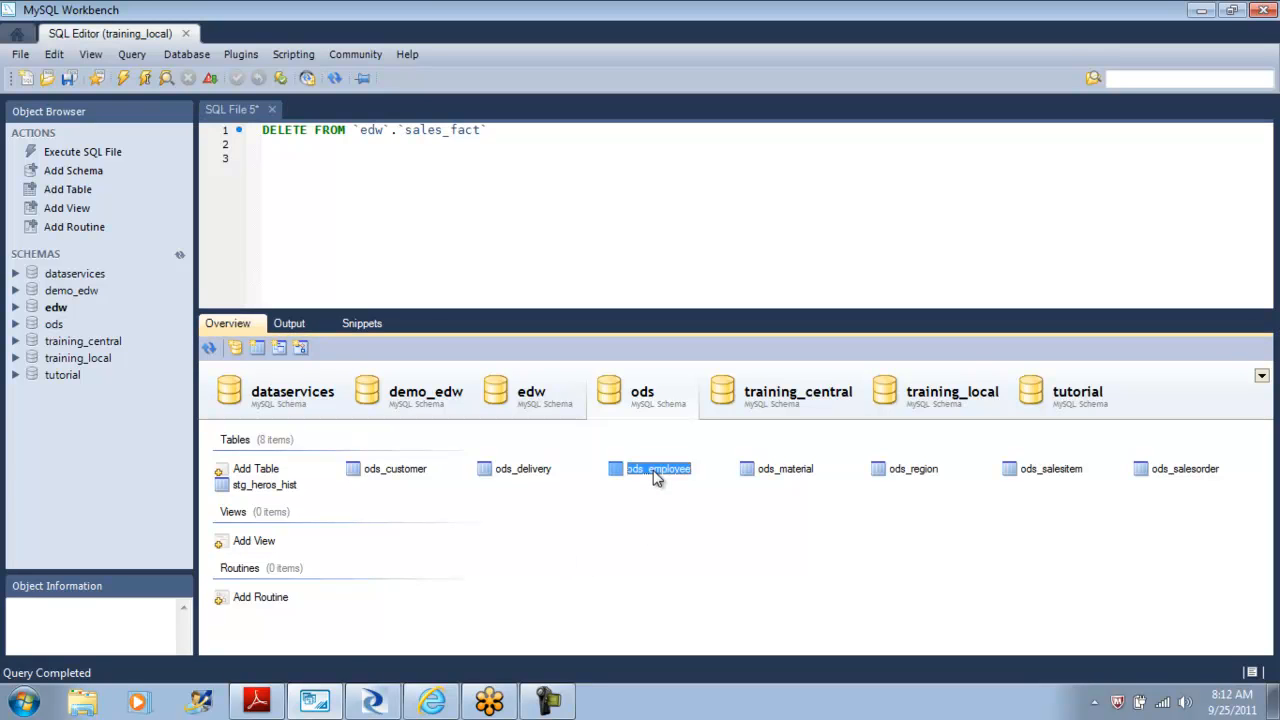
pyautogui.rightClick(654, 474)
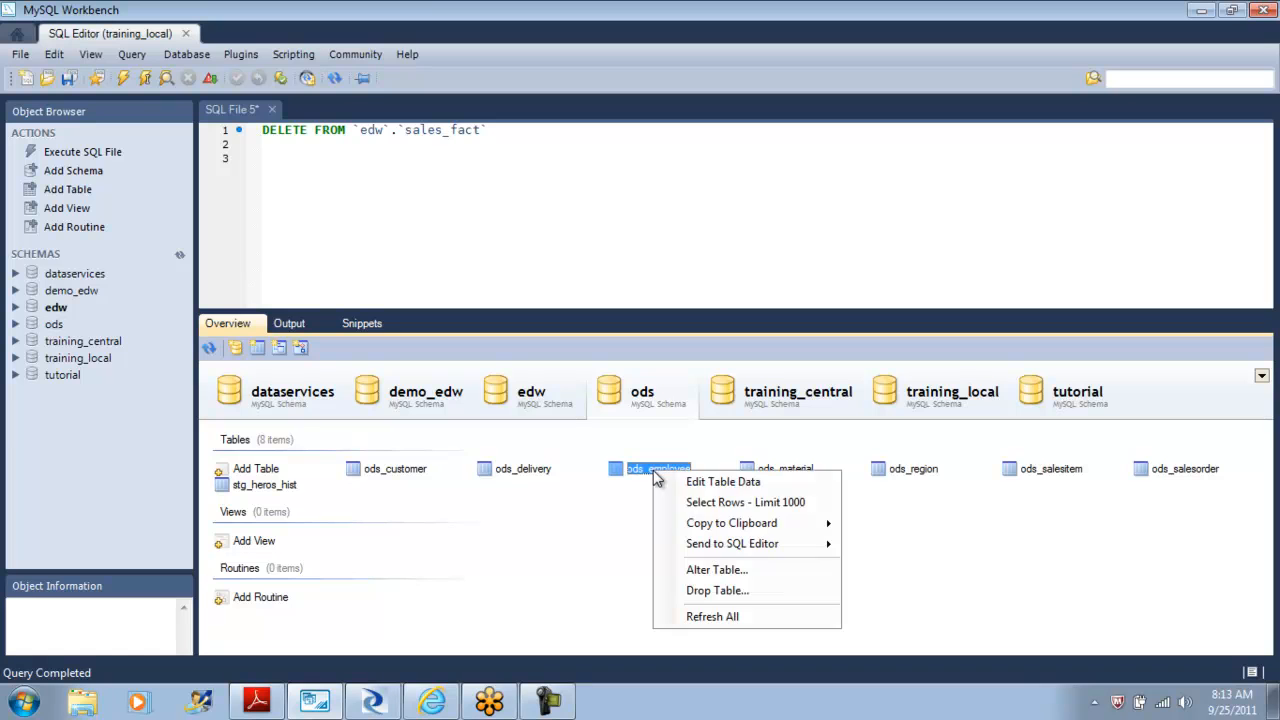
pyautogui.click(724, 505)
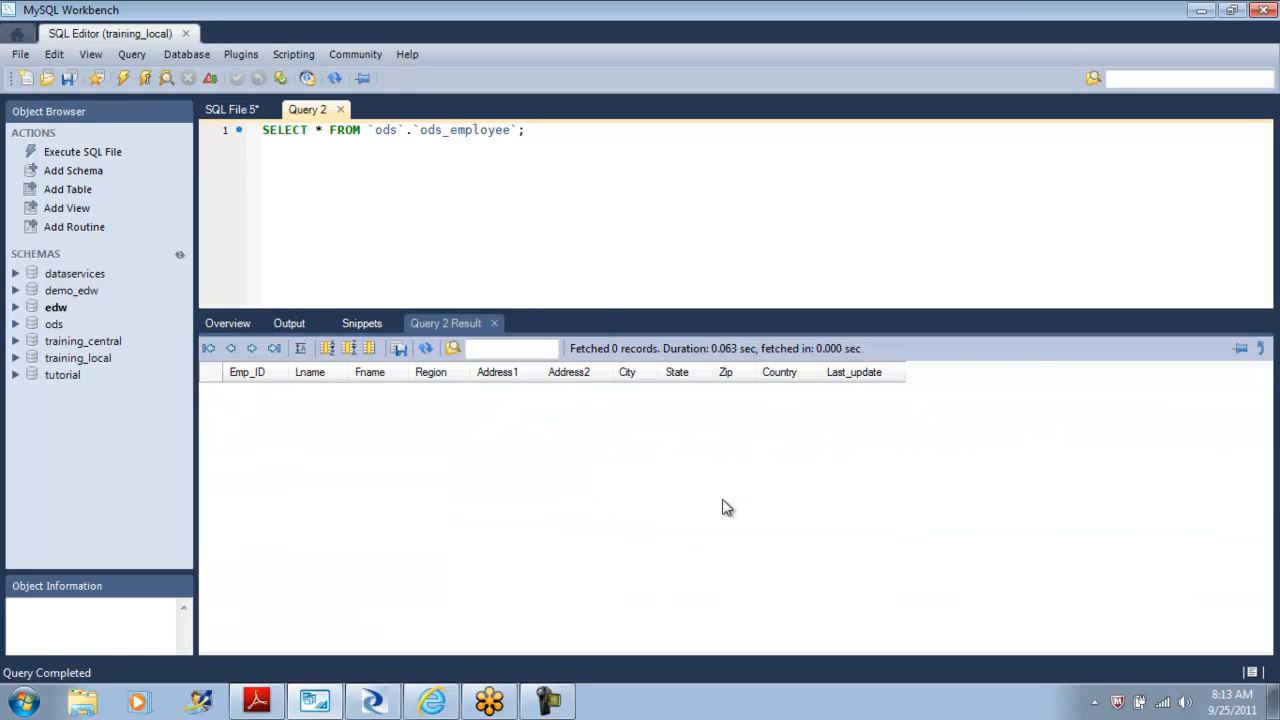
pyautogui.click(340, 110)
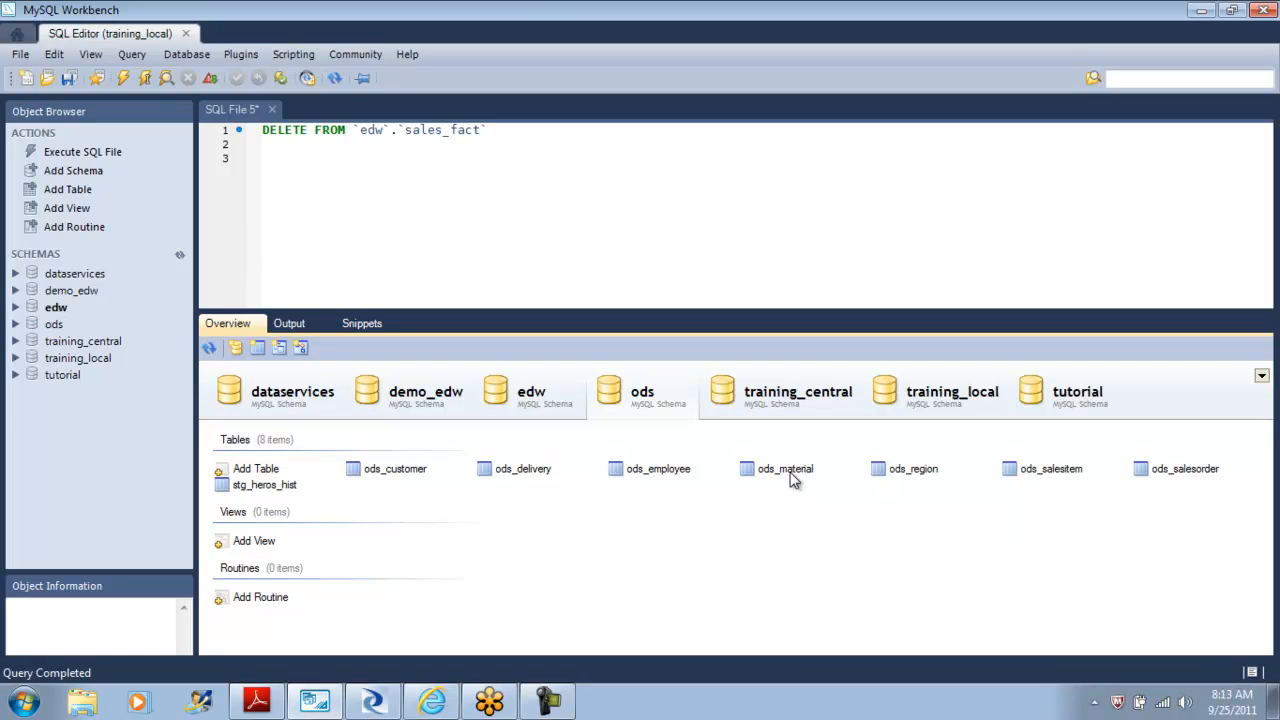
# Preview the rows of the ods_region table in the ods schema and close the query tab.
pyautogui.rightClick(892, 471)
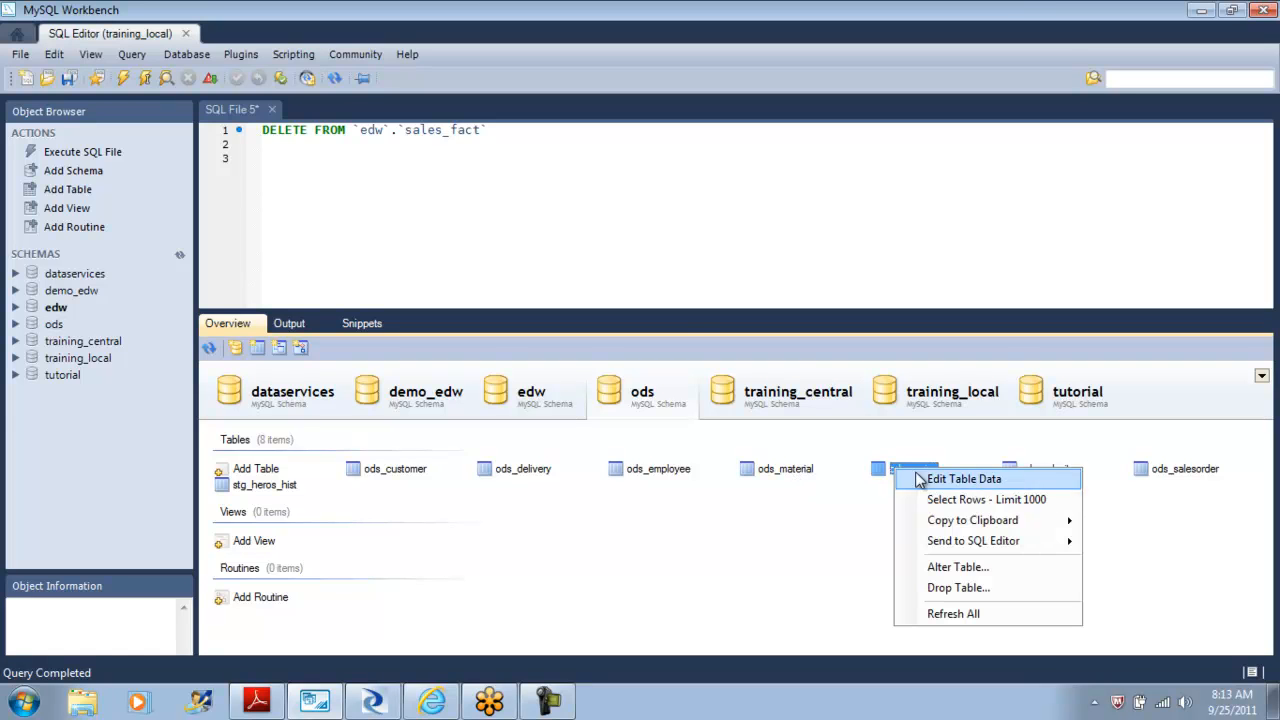
pyautogui.click(980, 500)
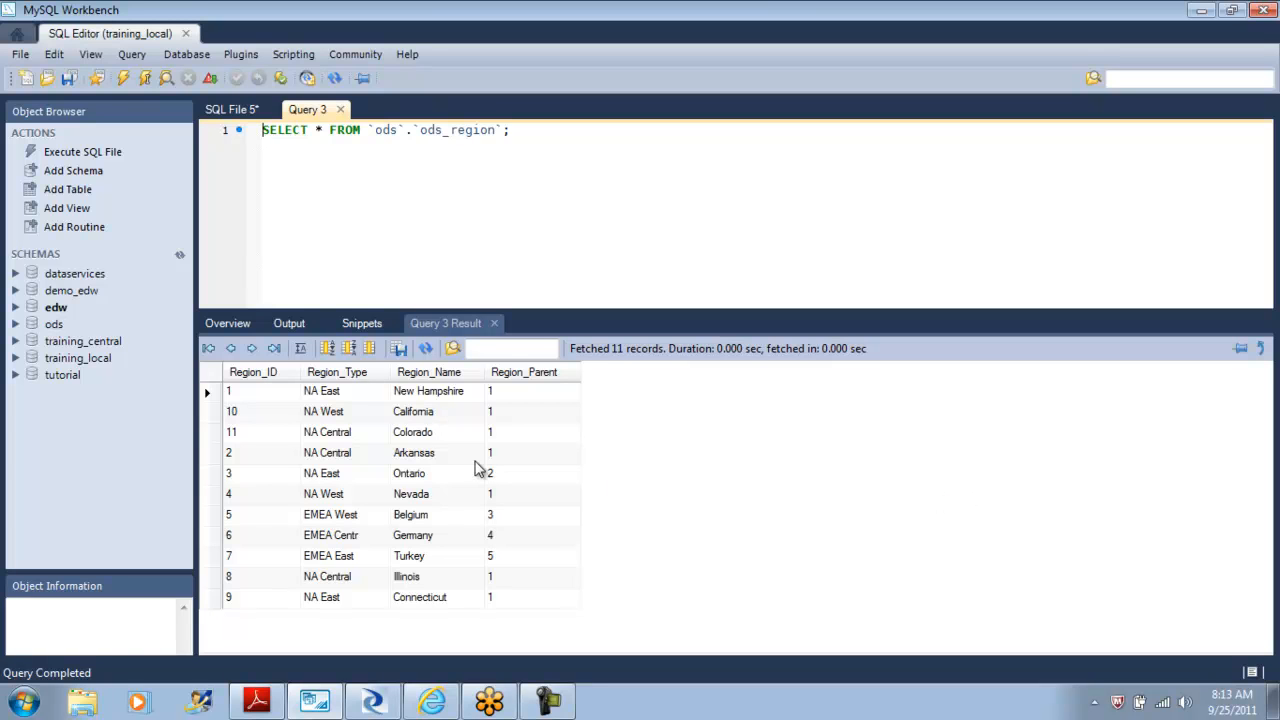
pyautogui.click(255, 393)
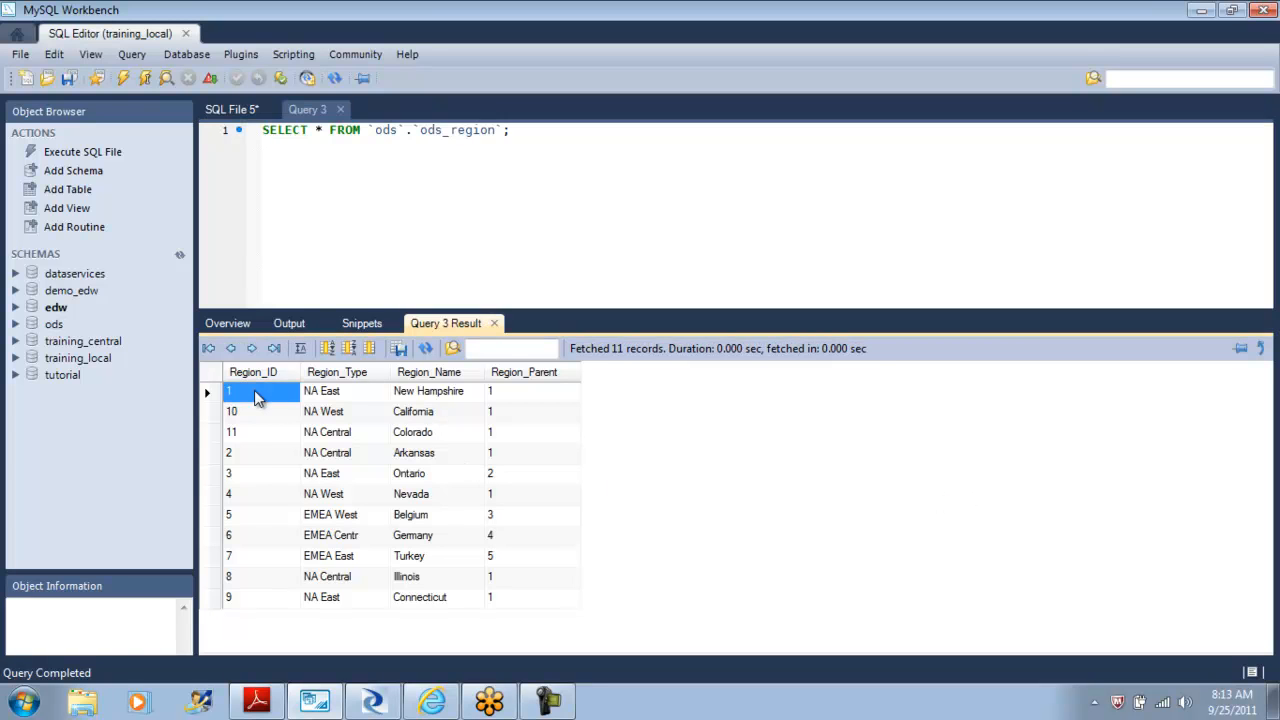
pyautogui.click(256, 470)
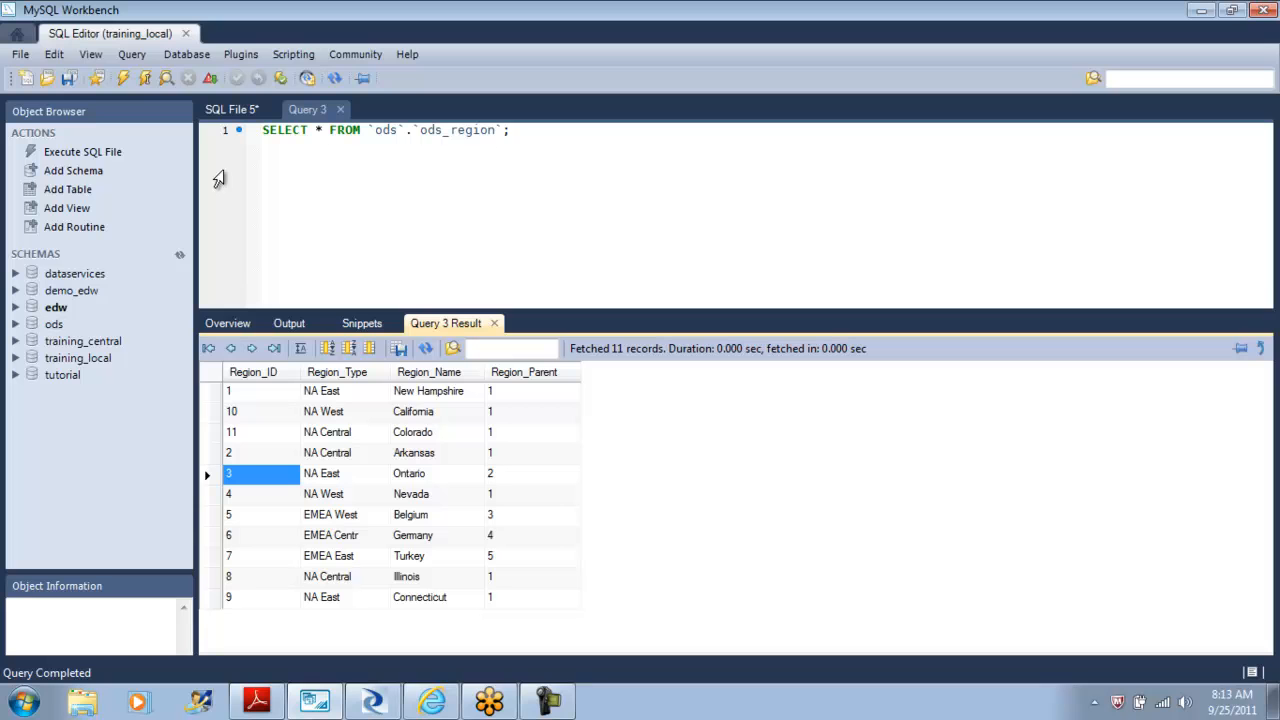
pyautogui.click(341, 110)
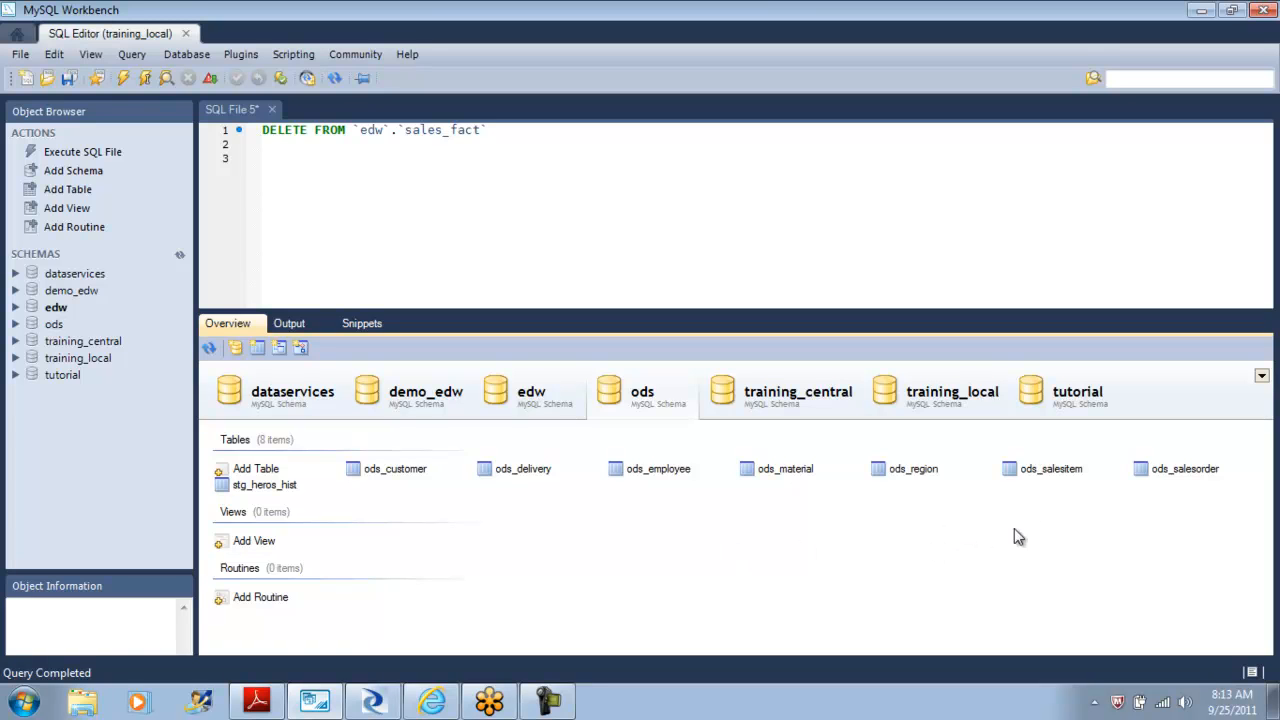
# Preview the rows of the ods_material table and select its name in the query.
pyautogui.rightClick(783, 473)
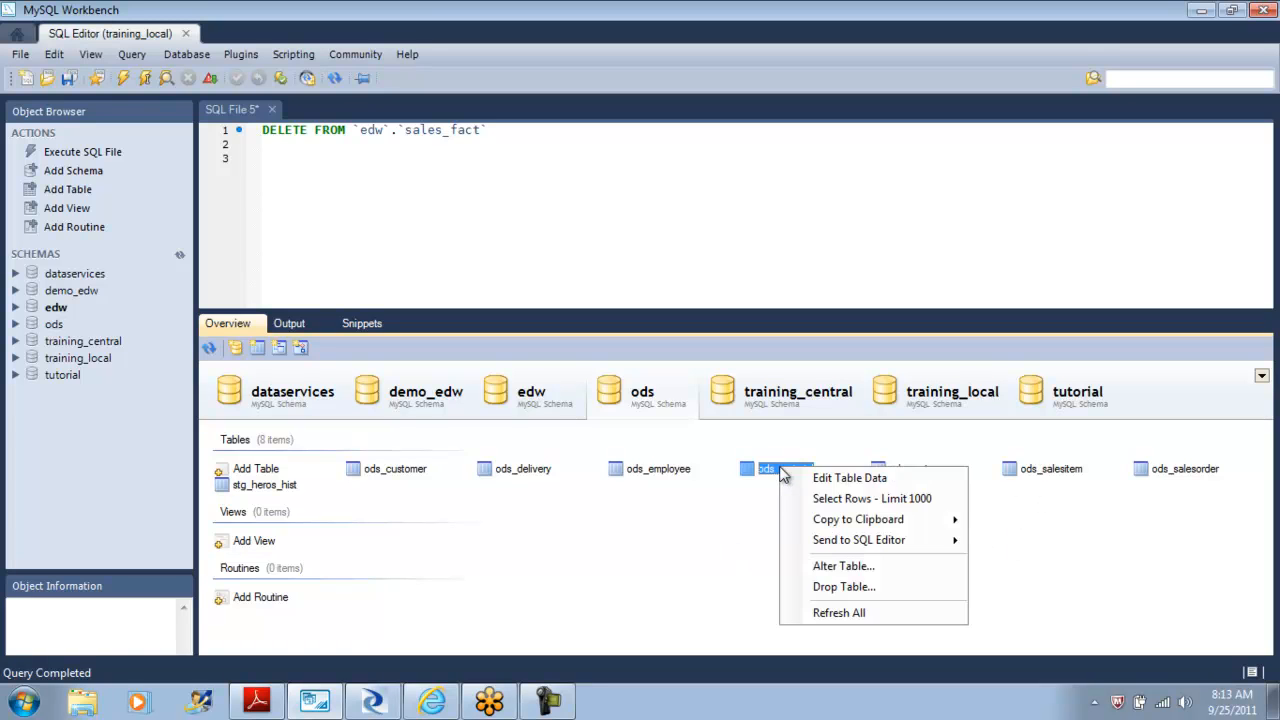
pyautogui.click(810, 498)
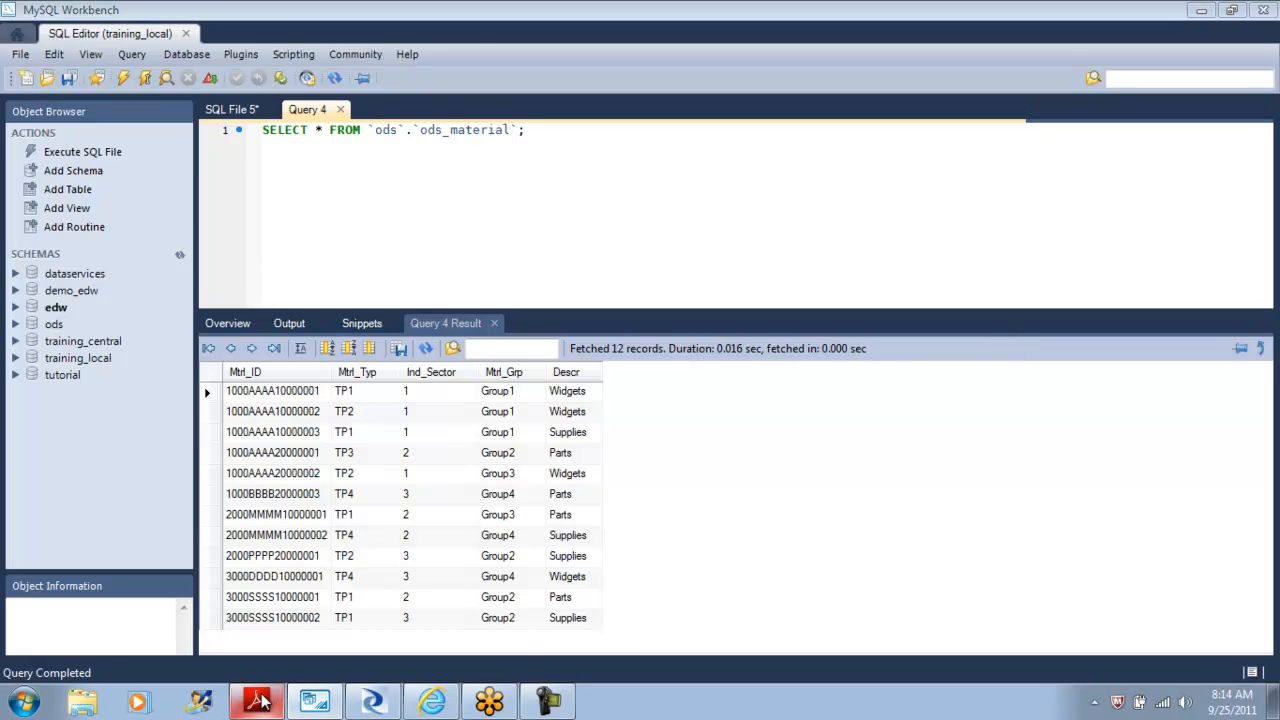
pyautogui.click(371, 704)
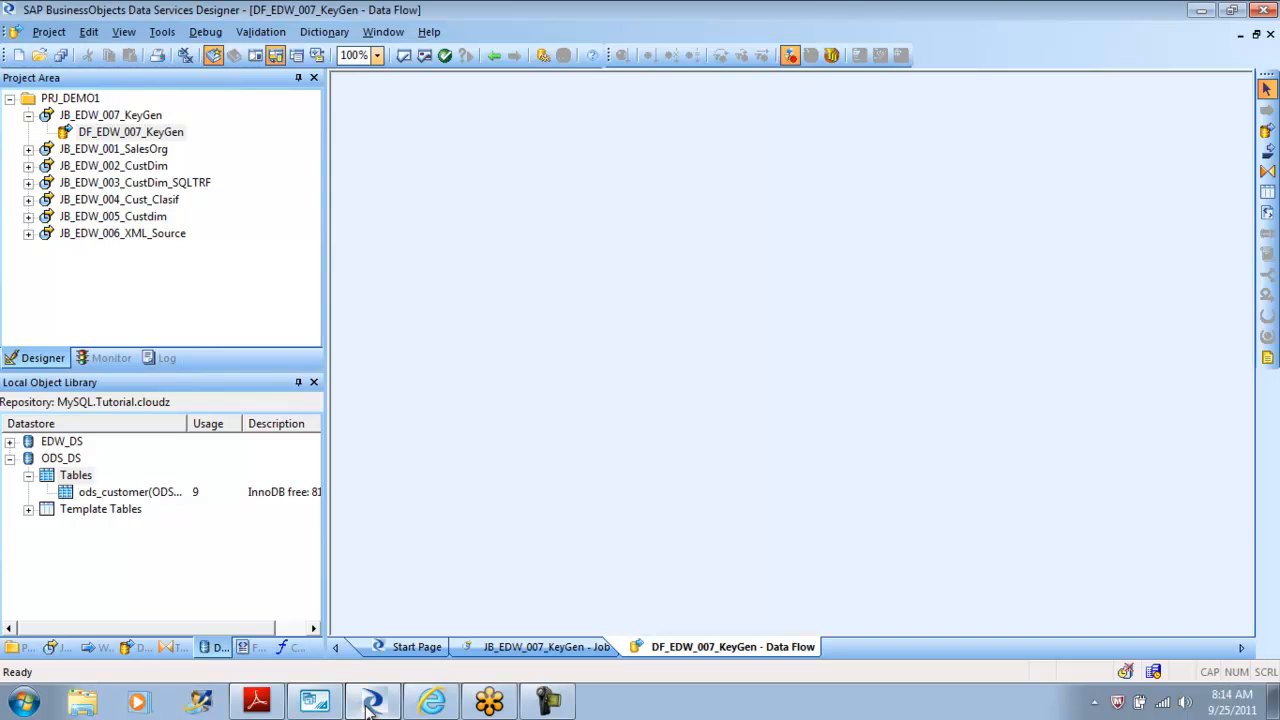
pyautogui.click(315, 703)
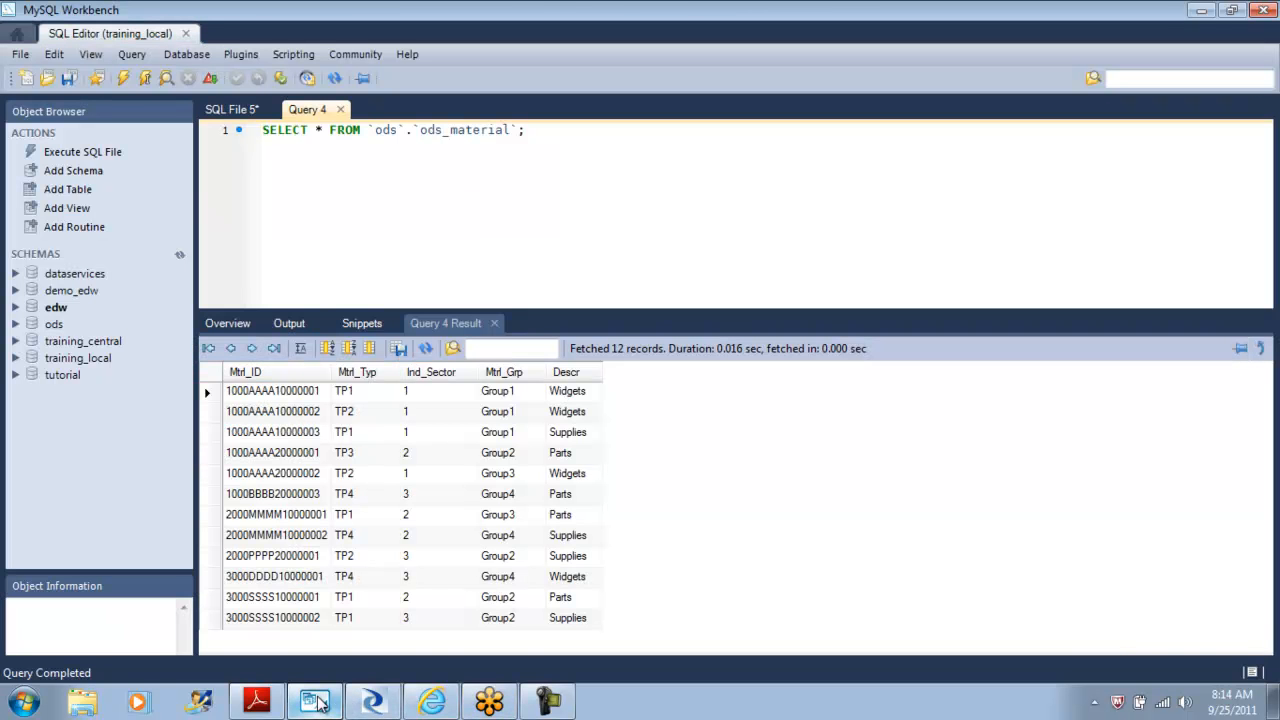
pyautogui.moveTo(511, 130); pyautogui.dragTo(421, 140)
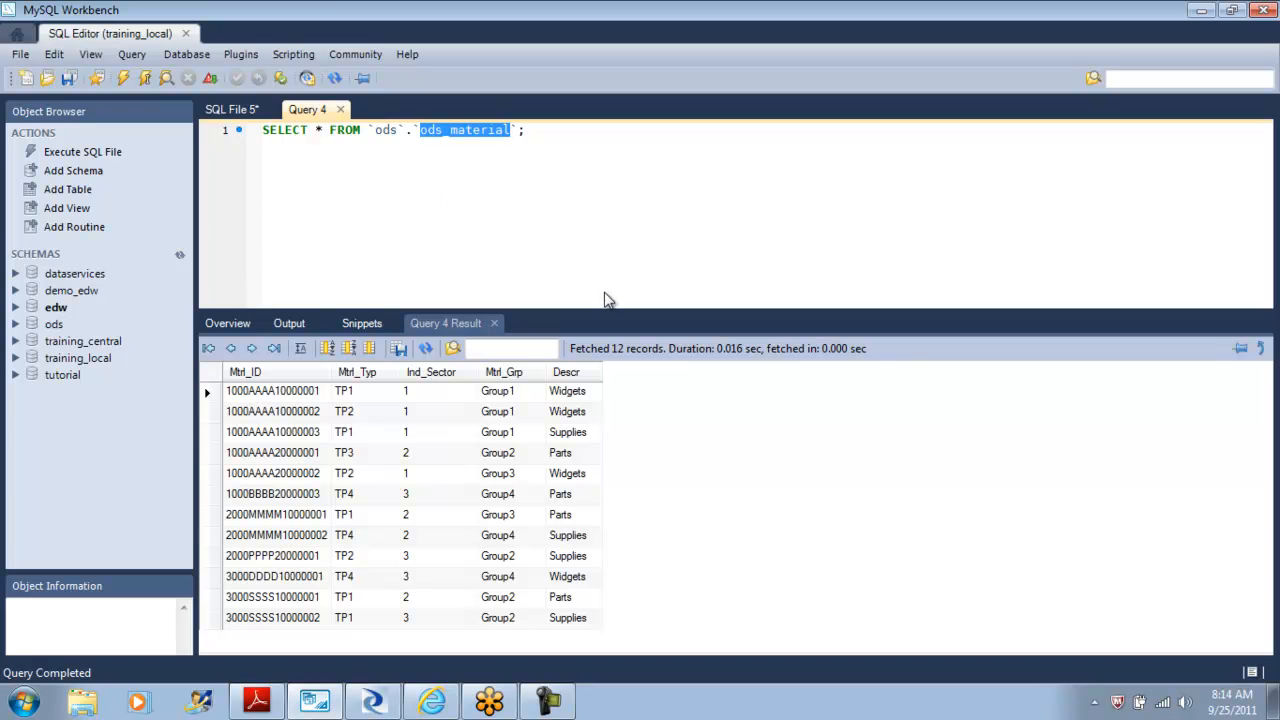
pyautogui.click(372, 702)
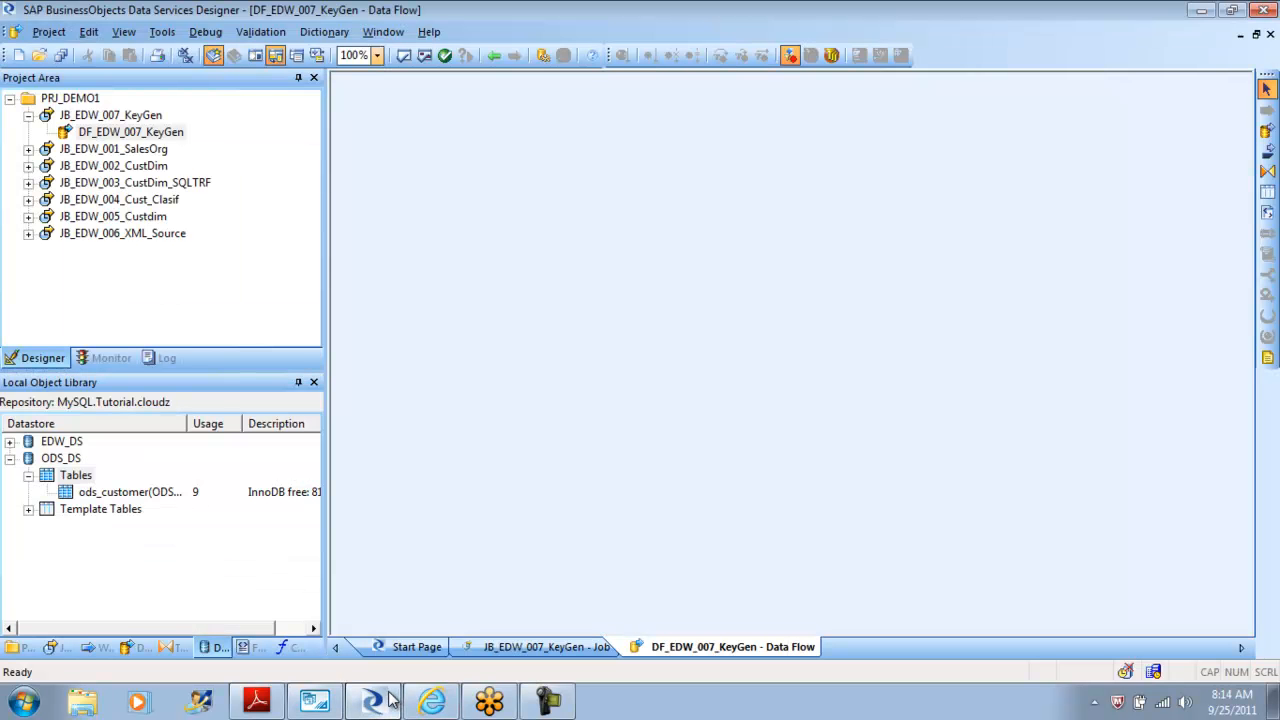
# Import the ods_material table into the ODS_DS datastore by name.
pyautogui.rightClick(64, 459)
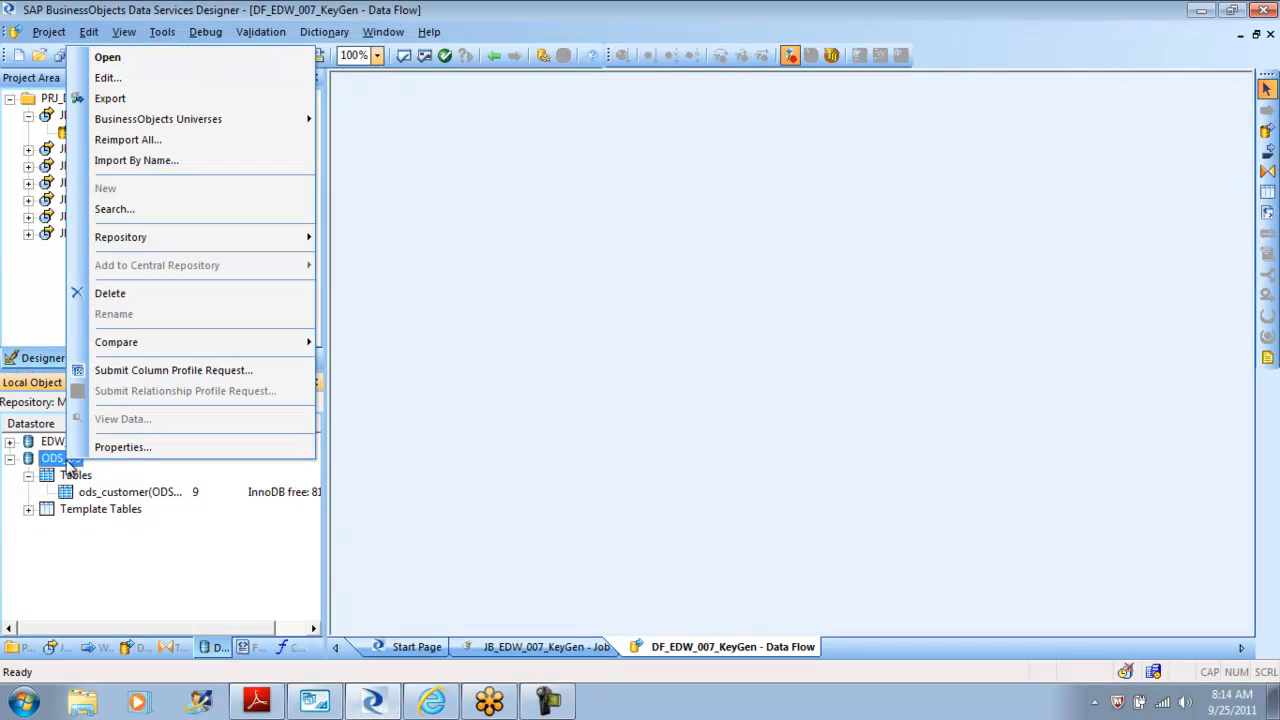
pyautogui.click(150, 162)
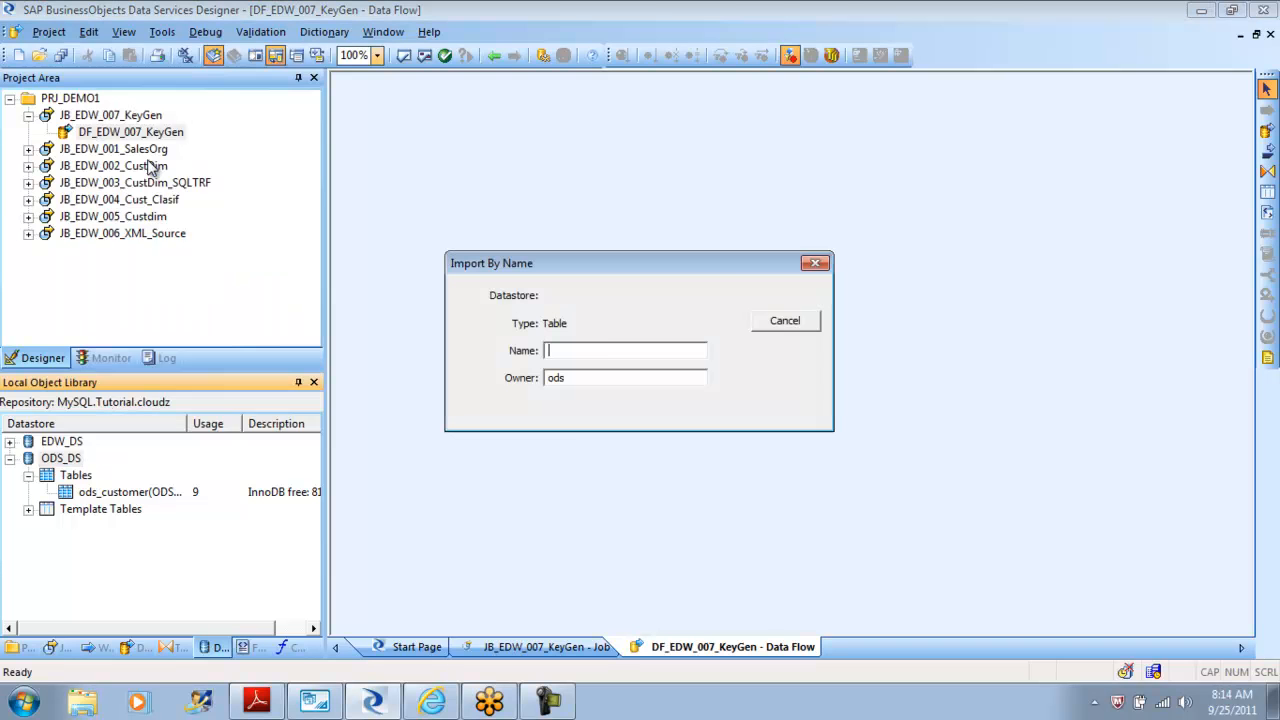
pyautogui.write('ods_material')
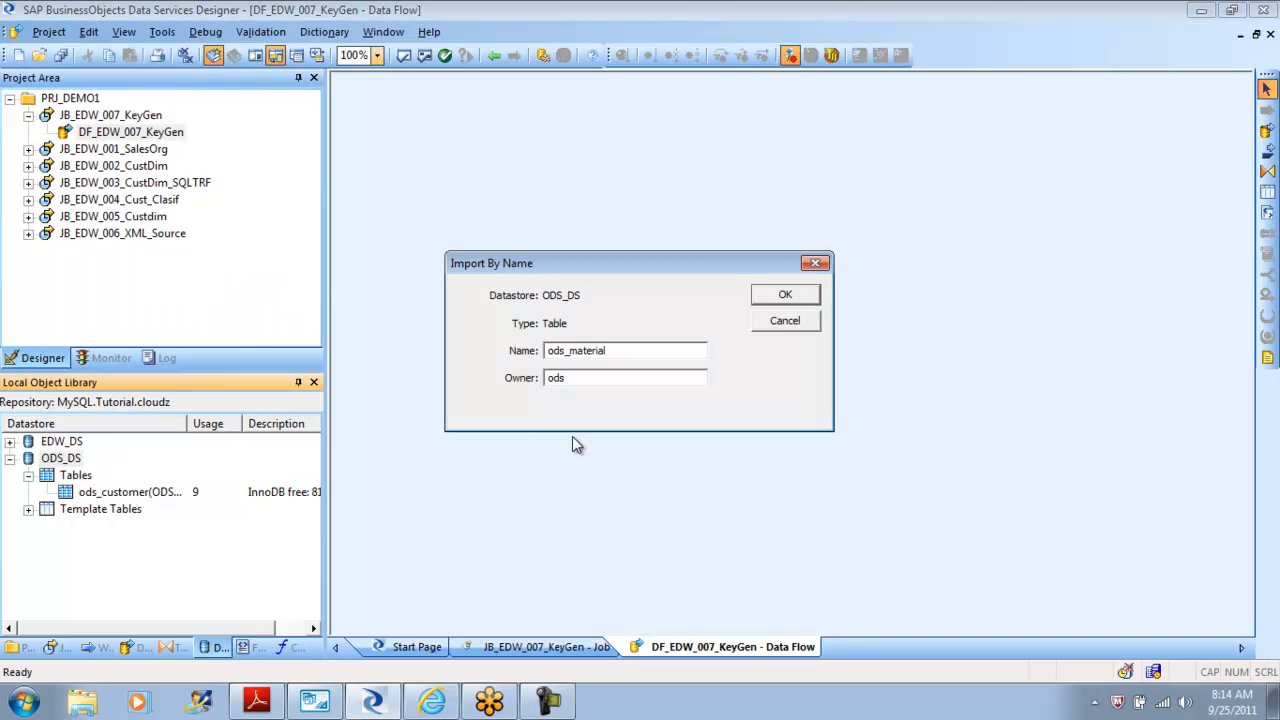
pyautogui.click(784, 294)
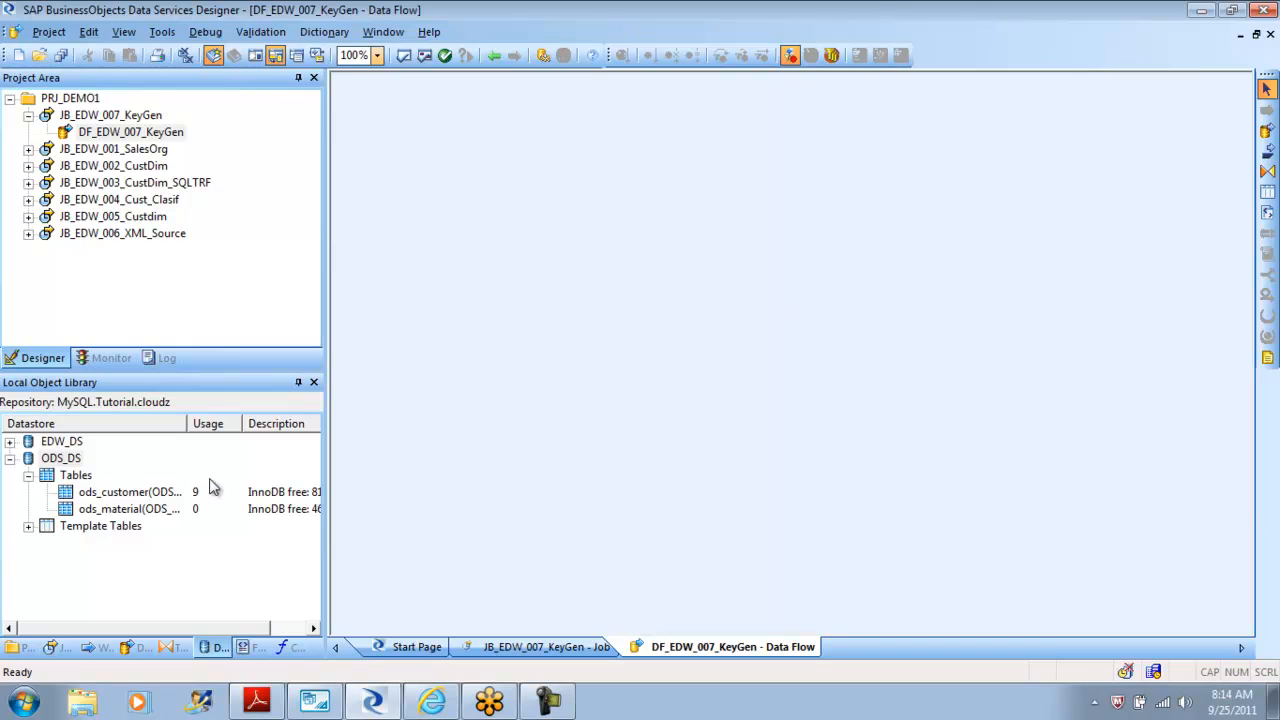
# Place the ods_material table in the data flow as a source.
pyautogui.click(118, 512)
pyautogui.moveTo(118, 512); pyautogui.dragTo(418, 282)
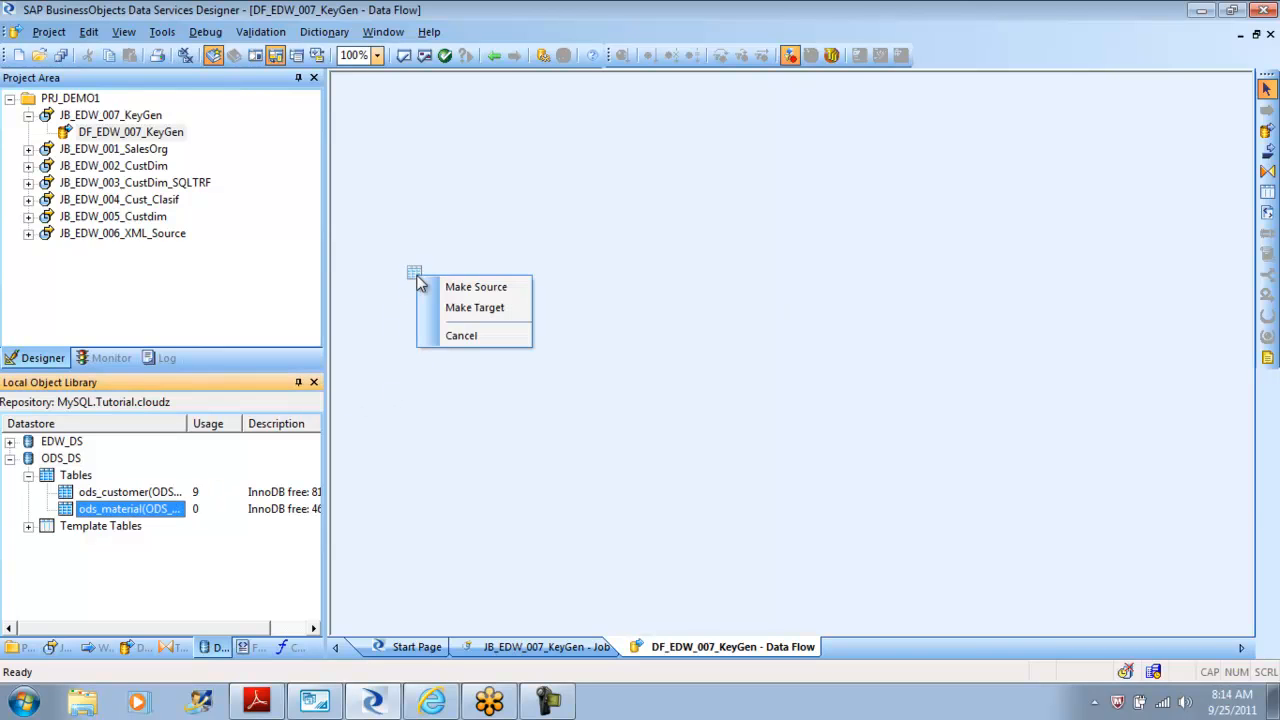
pyautogui.click(474, 287)
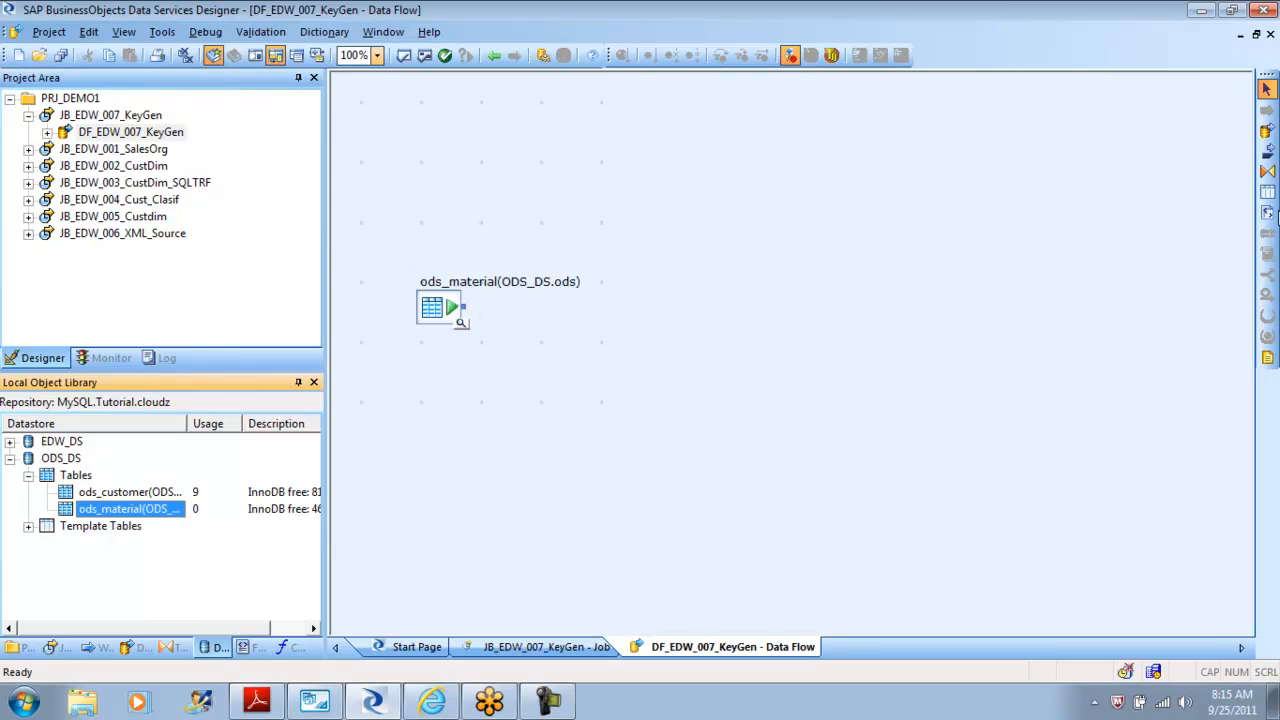
# Add a Query transform to the data flow and connect the ods_material source to it.
pyautogui.click(1267, 178)
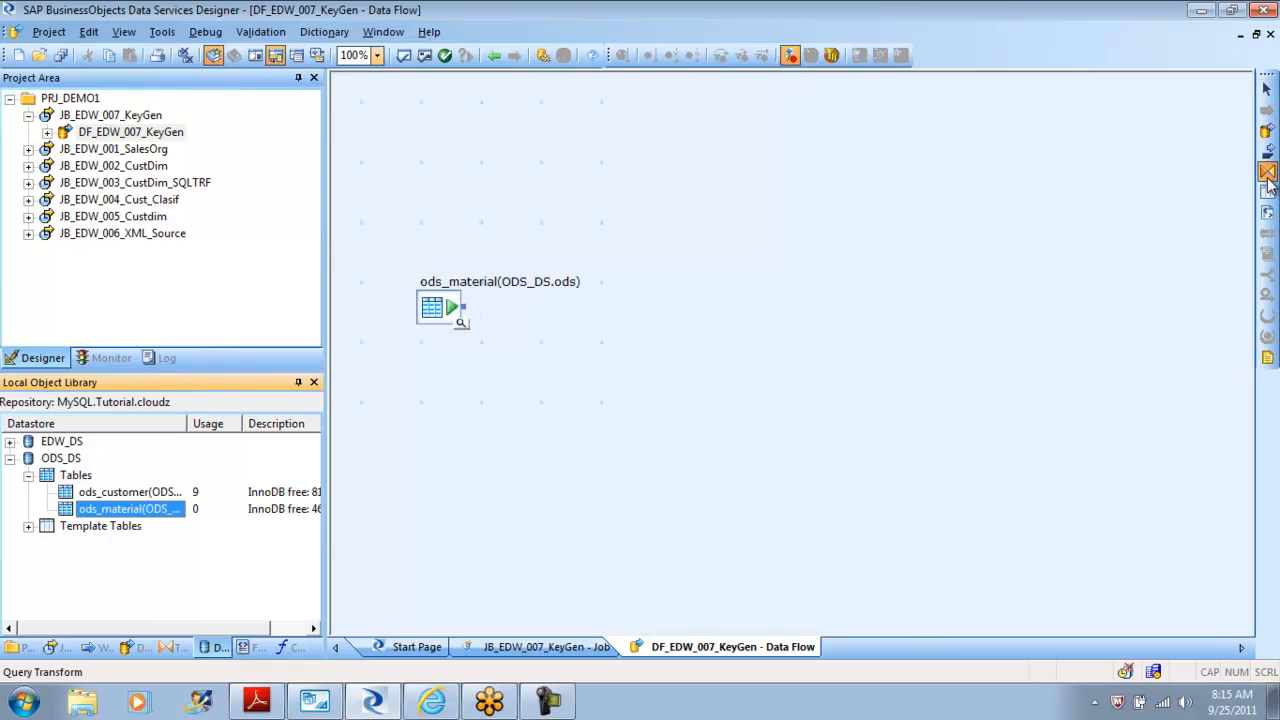
pyautogui.click(557, 350)
pyautogui.click(514, 443)
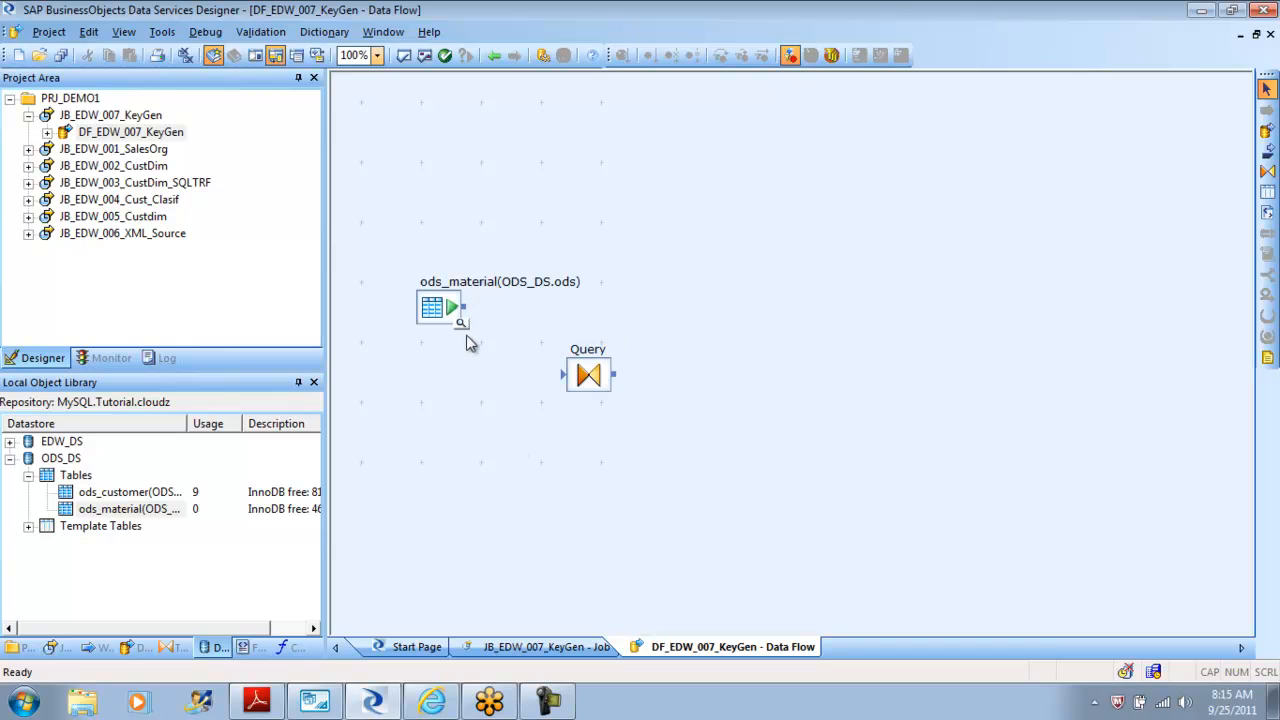
pyautogui.moveTo(474, 314)
pyautogui.mouseDown()
pyautogui.moveTo(566, 375)
pyautogui.moveTo(555, 368)
pyautogui.mouseUp()
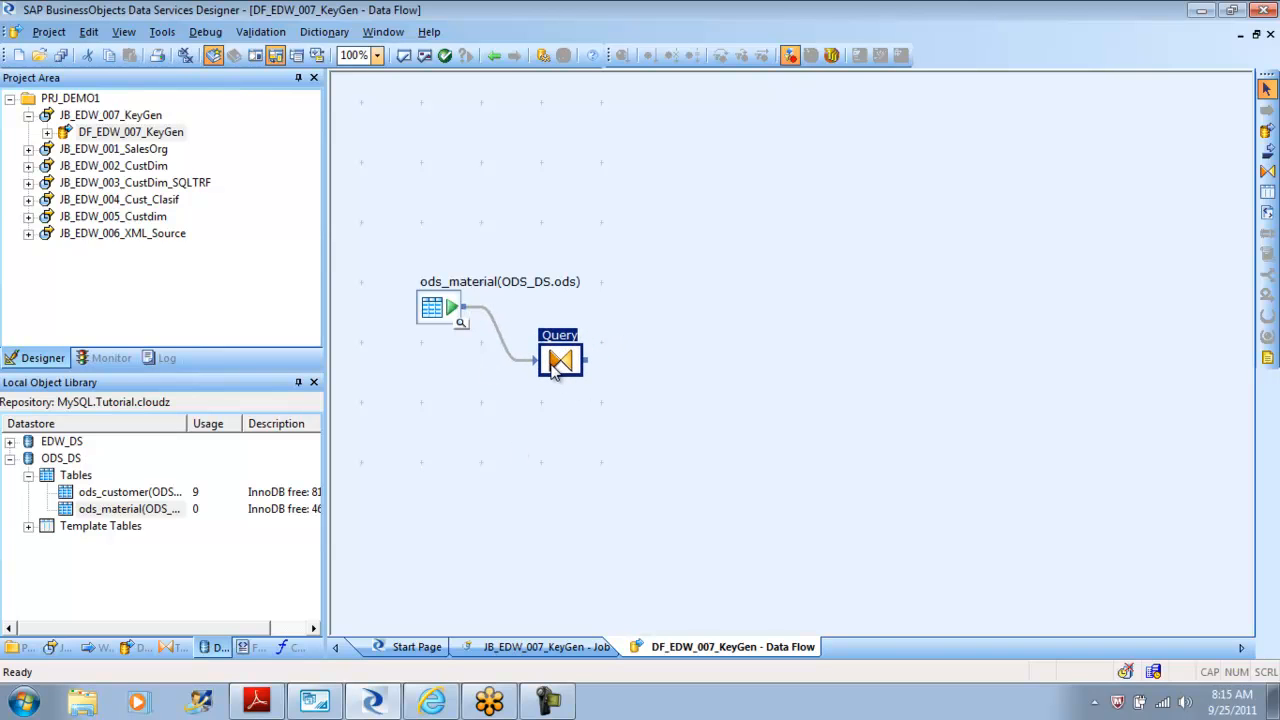
# Open the Query editor and map all ods_material columns from Mtrl_ID to Descr to the output schema.
pyautogui.doubleClick(558, 362)
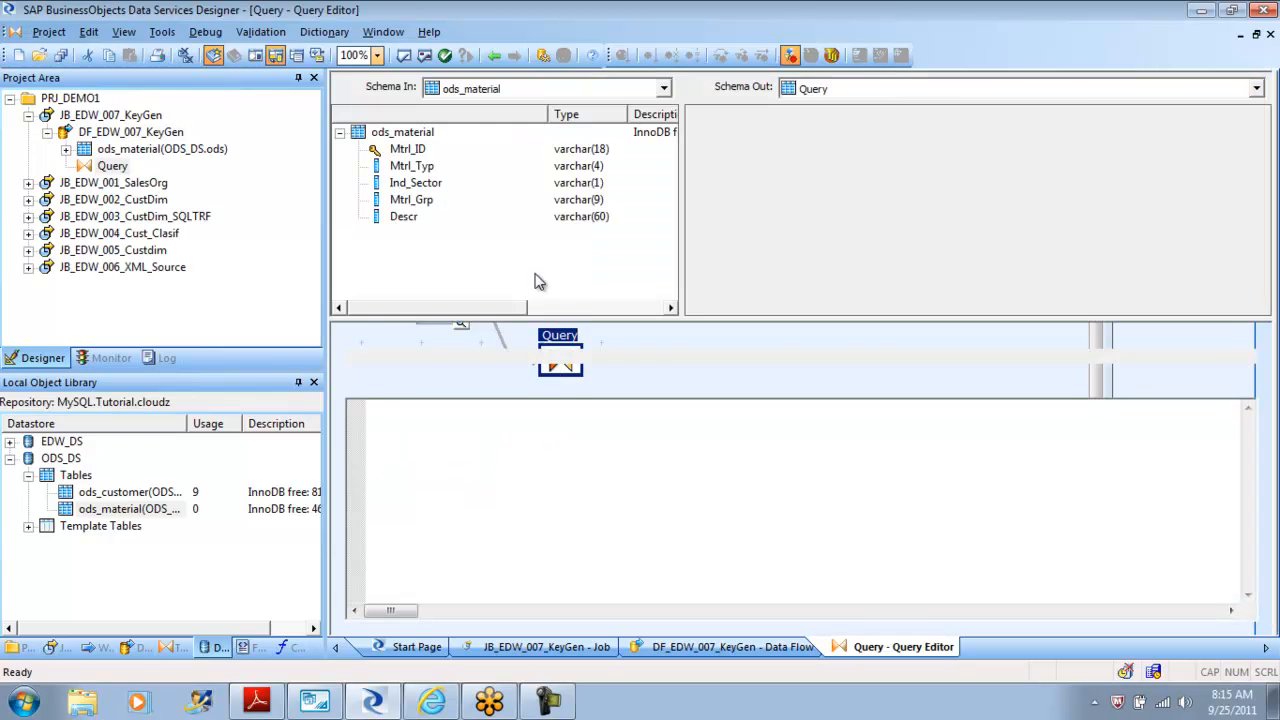
pyautogui.click(410, 150)
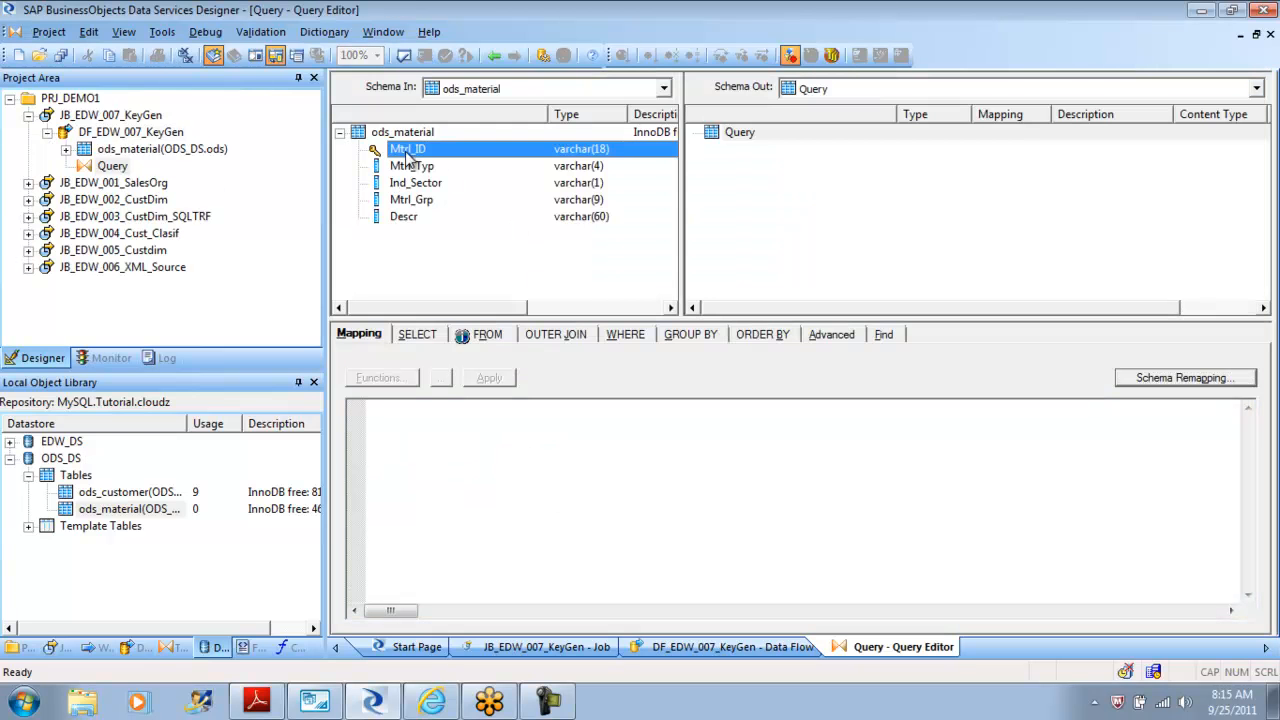
pyautogui.keyDown('shift'); pyautogui.click(404, 220); pyautogui.keyUp('shift')
pyautogui.moveTo(404, 222); pyautogui.dragTo(783, 214)
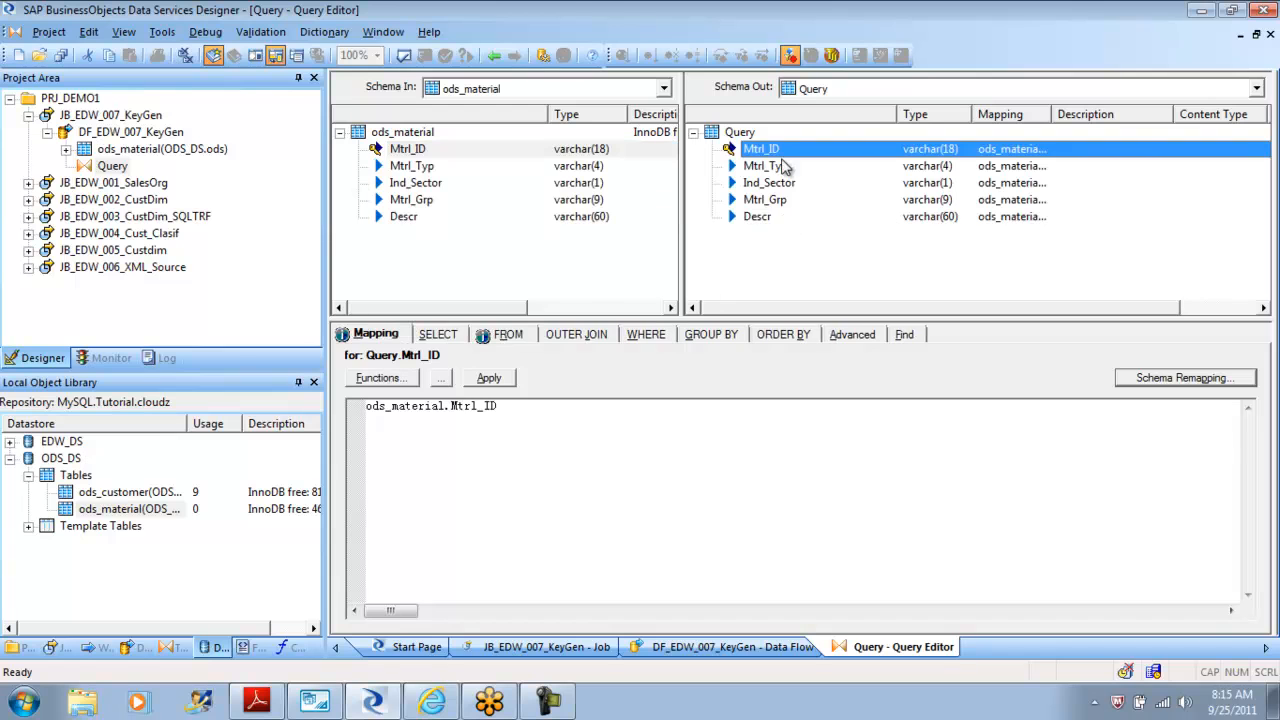
# Inspect the Mtrl_ID output column's options and the ods_material rows in MySQL Workbench.
pyautogui.rightClick(773, 155)
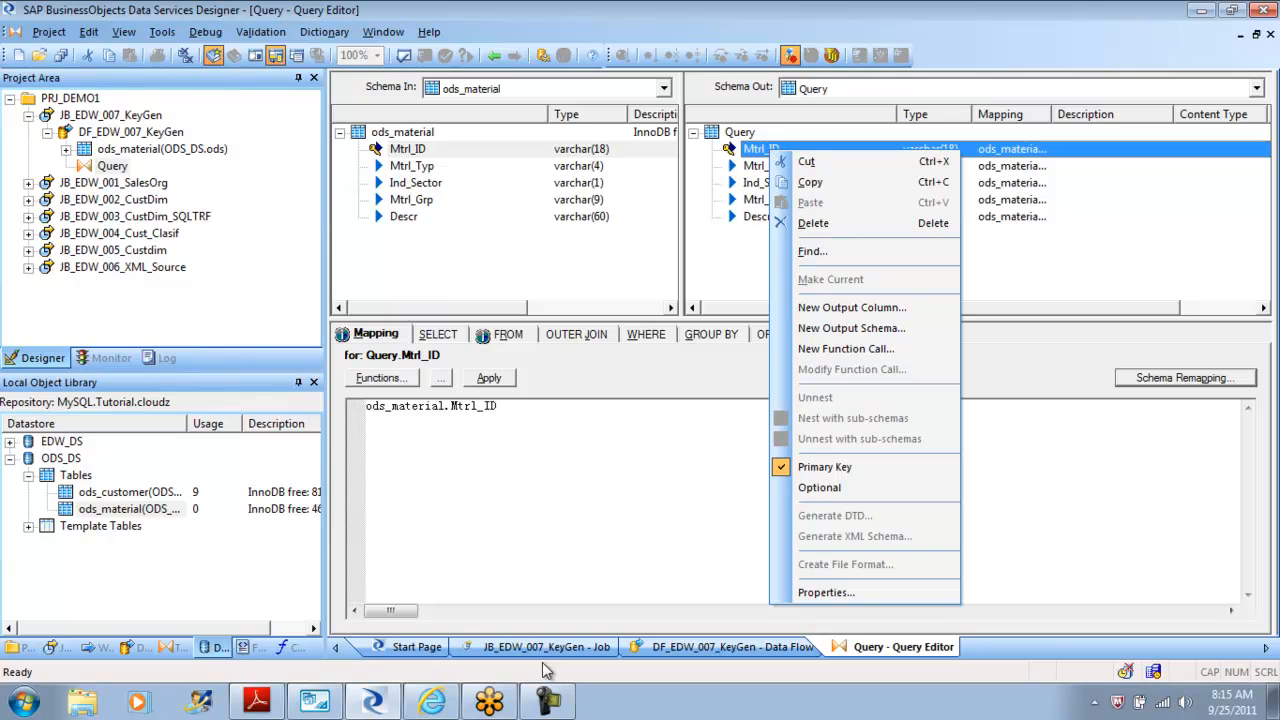
pyautogui.click(303, 705)
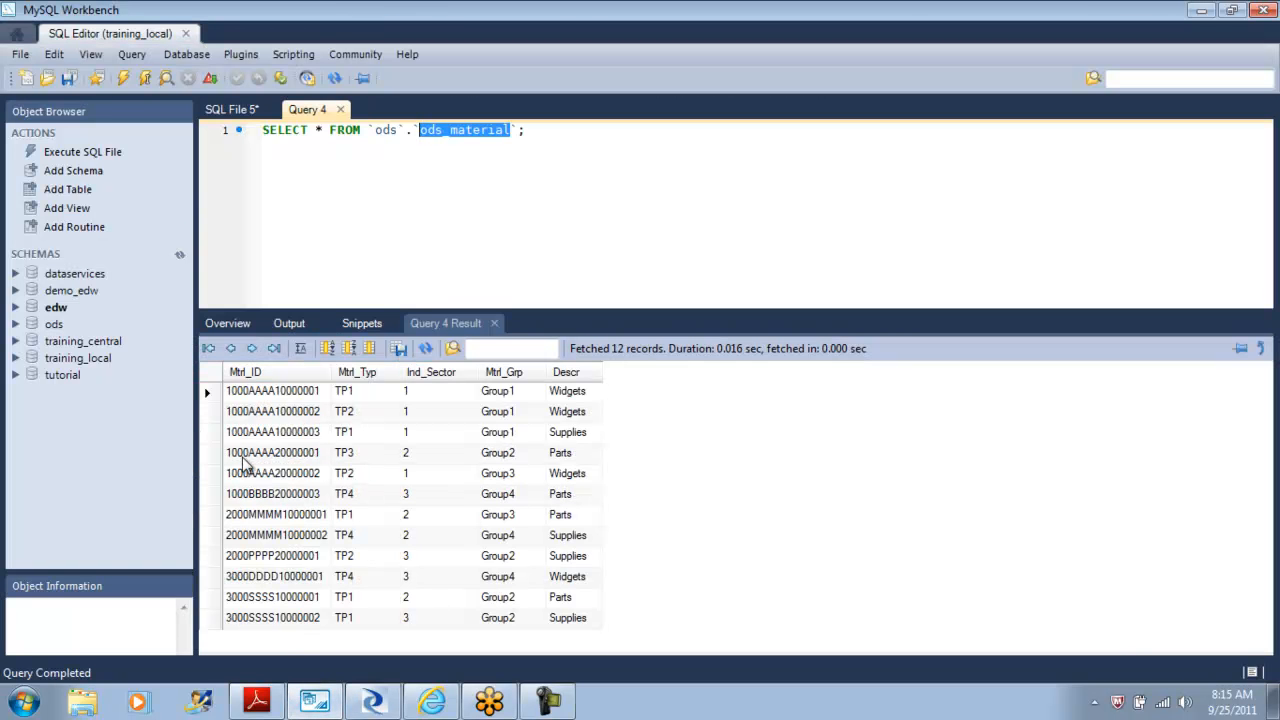
pyautogui.click(375, 702)
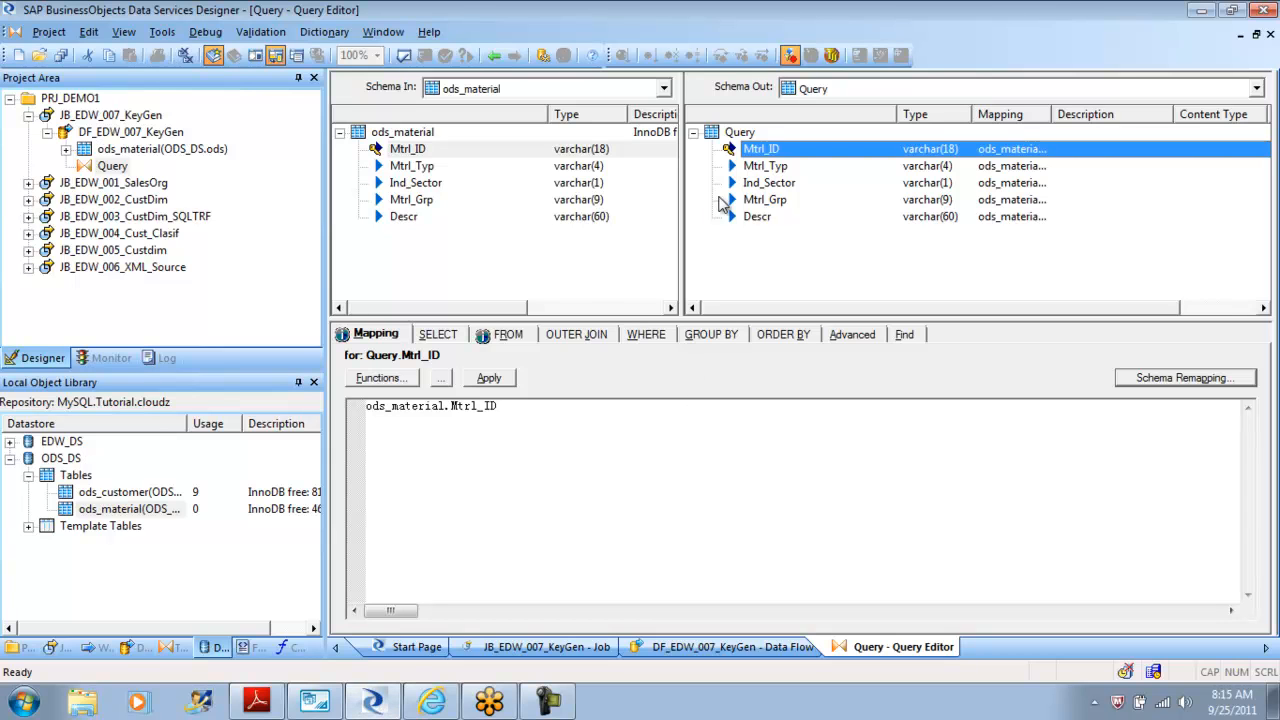
# Add a new int output column named Surrogate_Id to the Query output schema.
pyautogui.rightClick(749, 134)
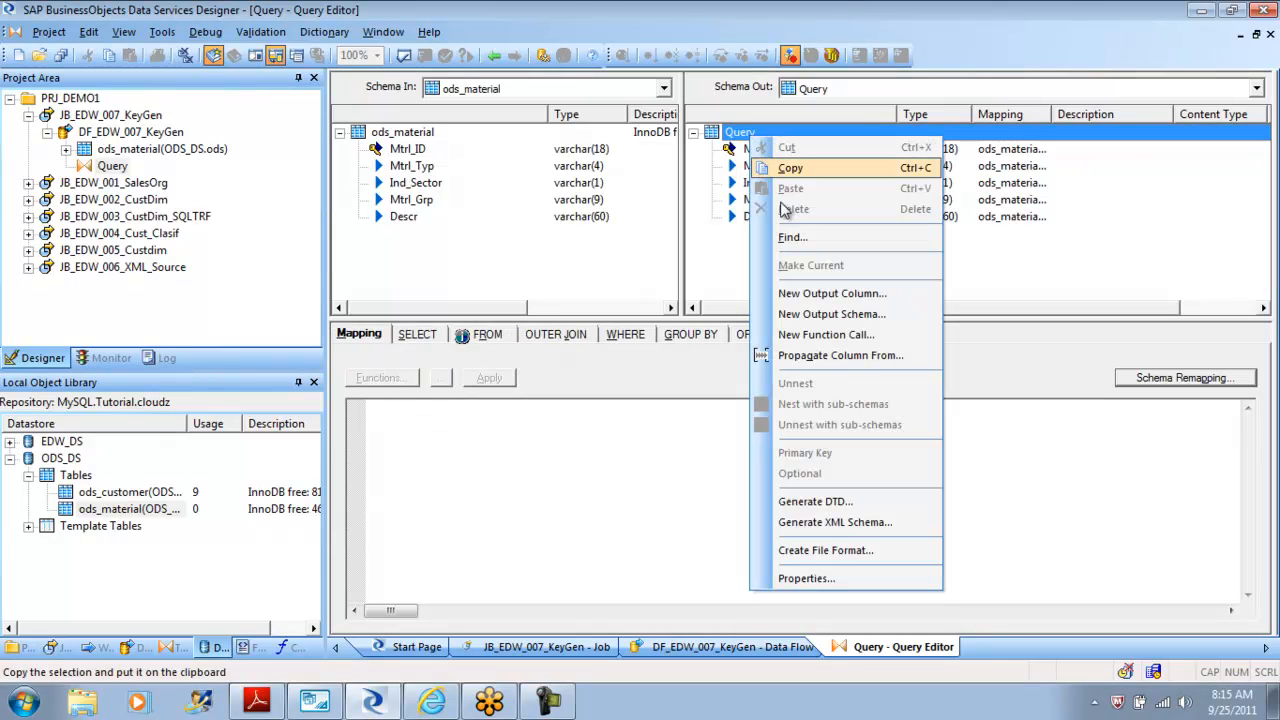
pyautogui.click(866, 297)
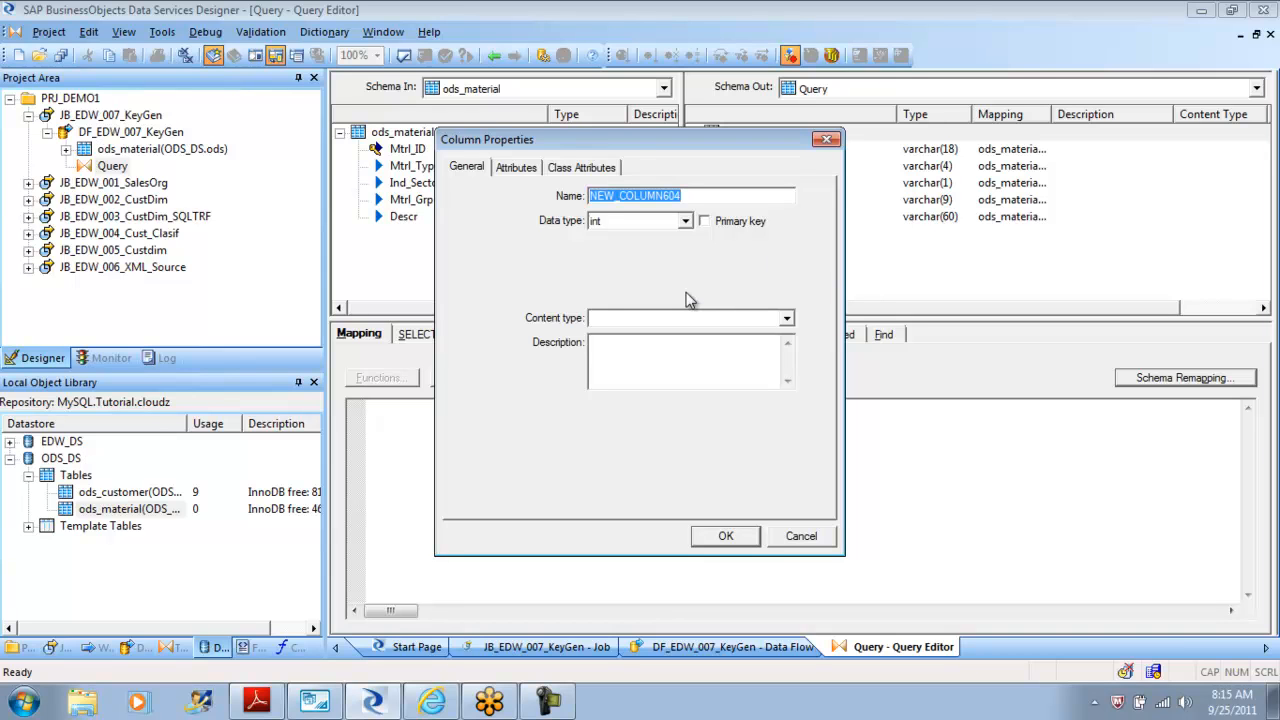
pyautogui.write('Surrogate_Id')
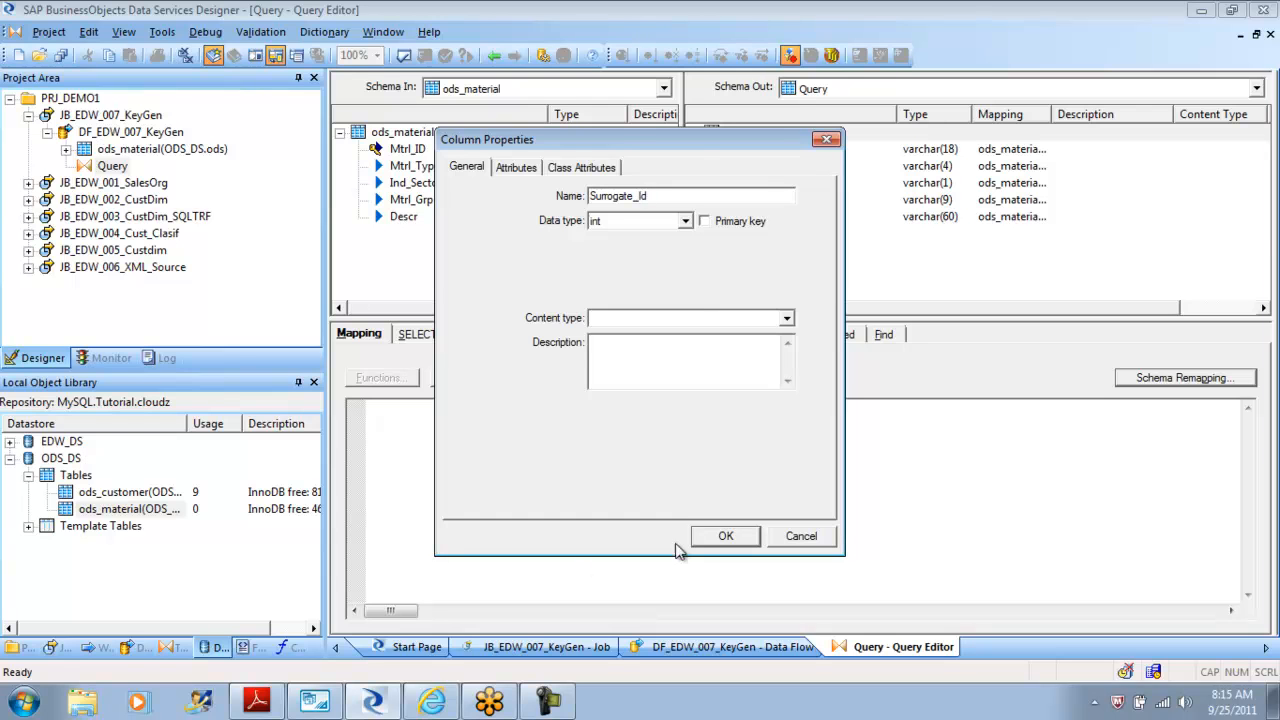
pyautogui.click(728, 537)
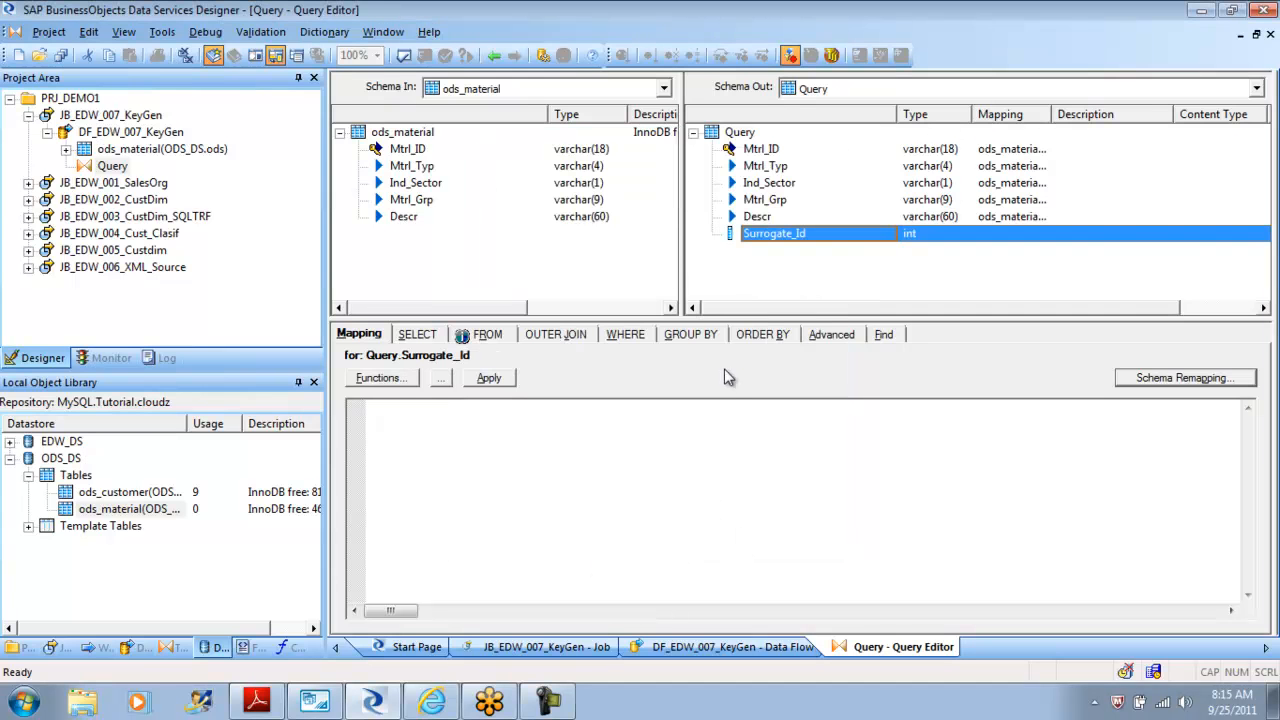
# Add a Key_Generation transform to the data flow and connect the Query to it.
pyautogui.click(494, 57)
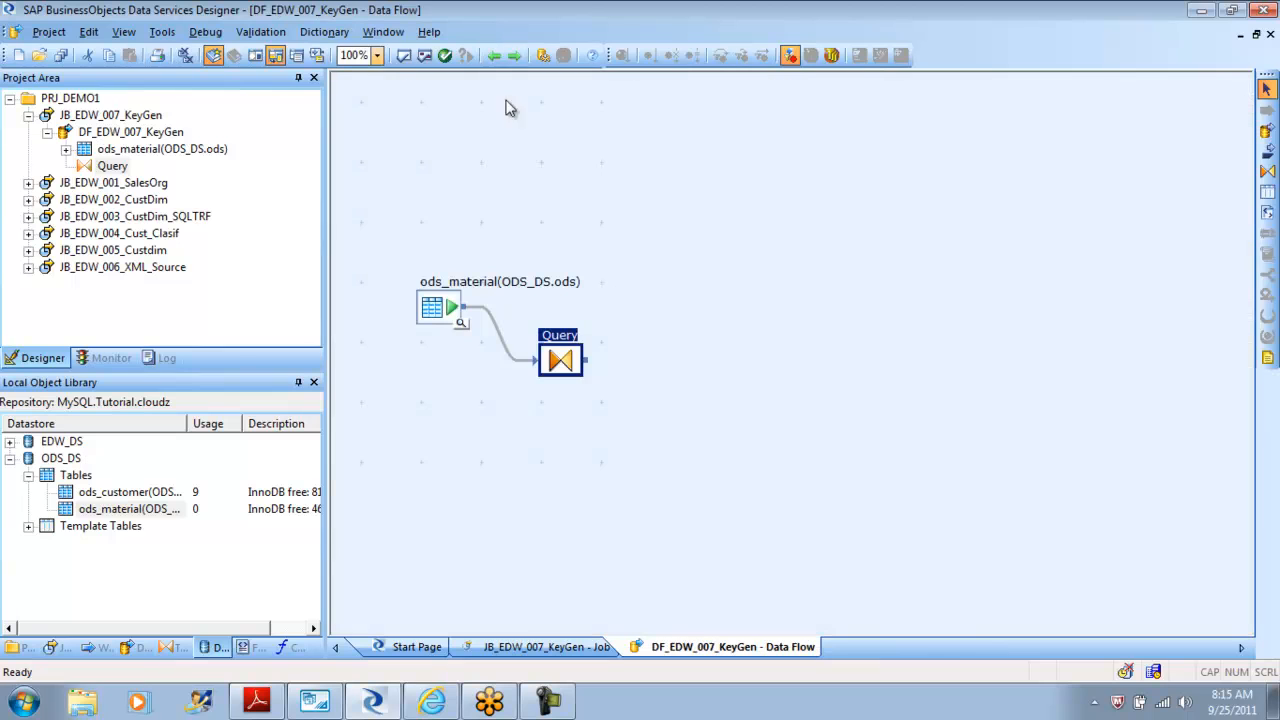
pyautogui.click(163, 650)
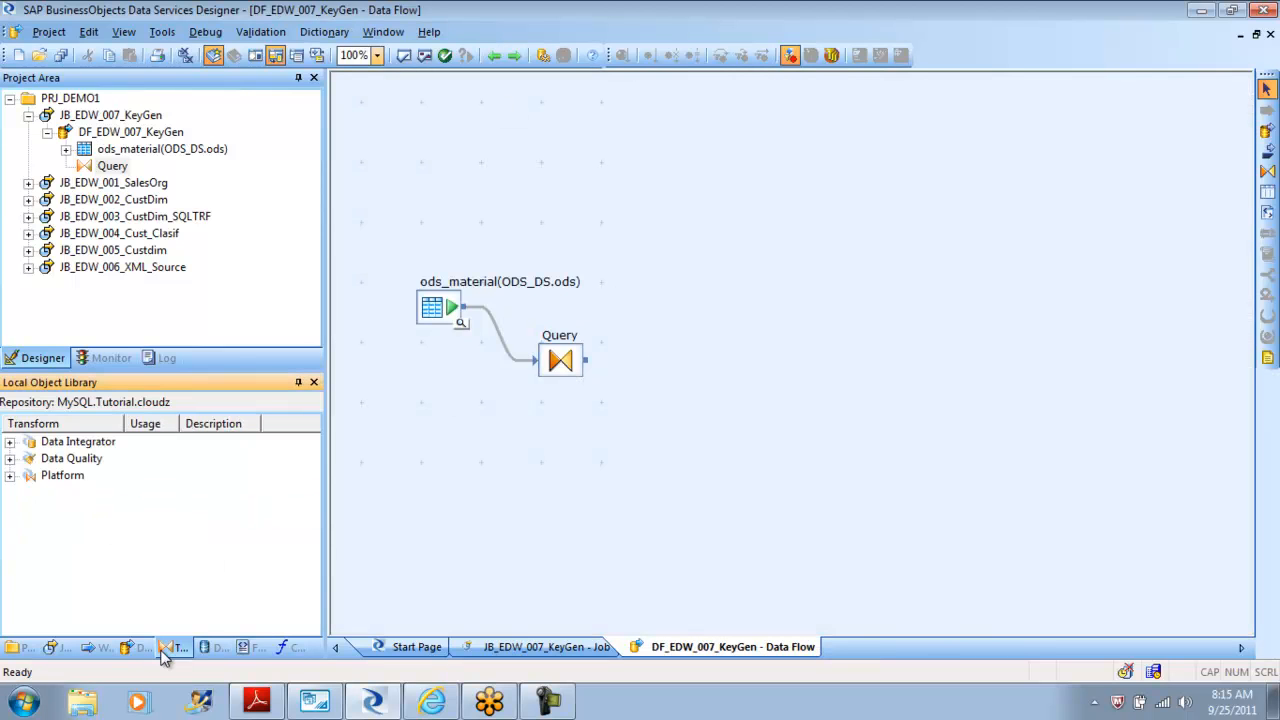
pyautogui.click(9, 476)
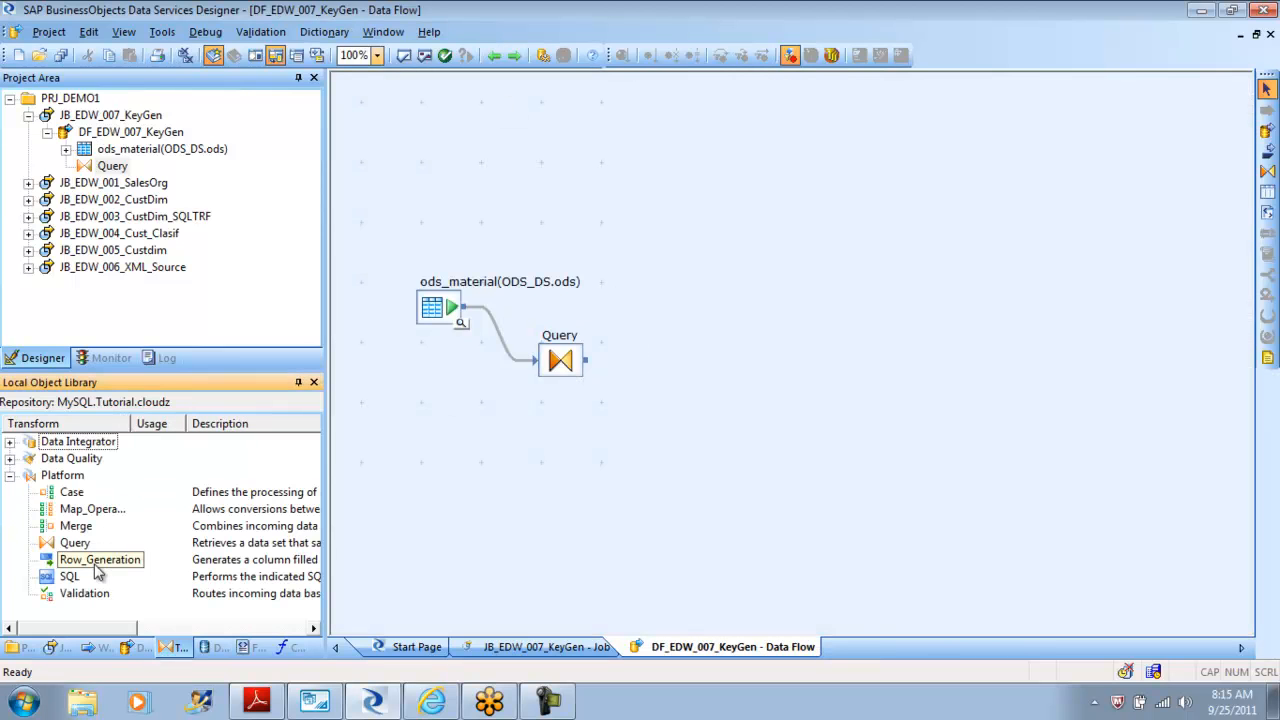
pyautogui.click(9, 442)
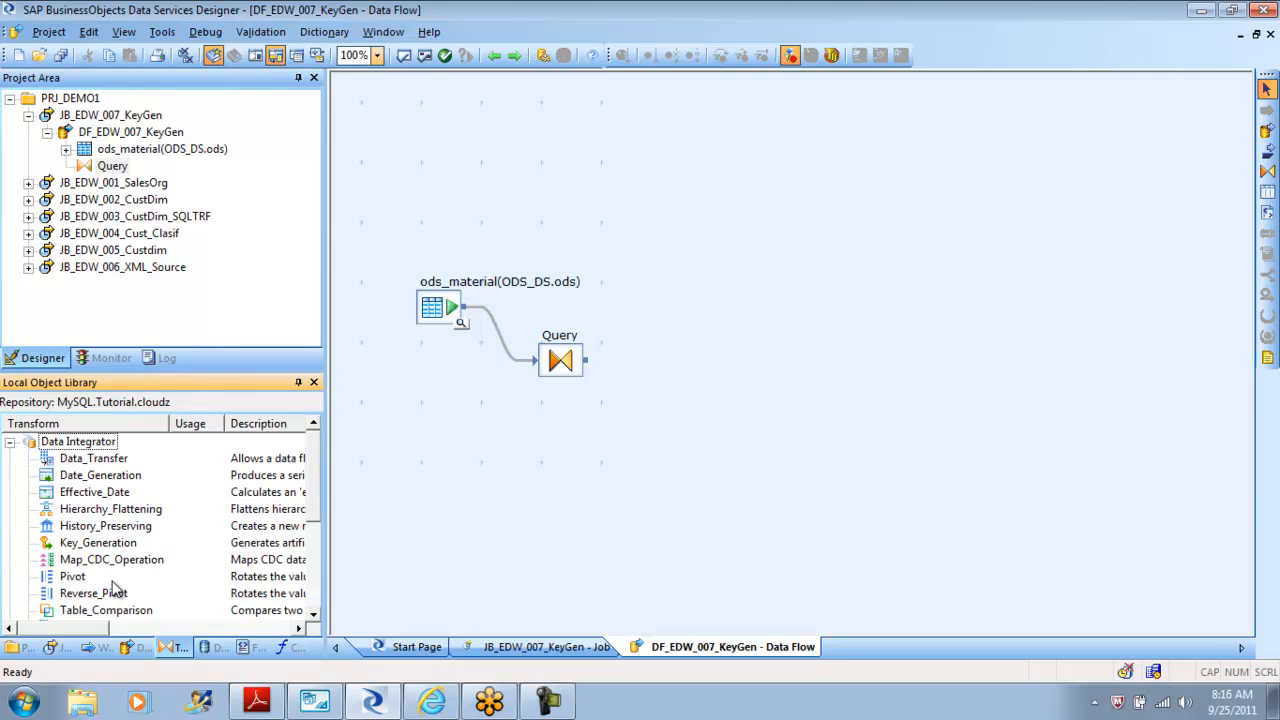
pyautogui.click(90, 544)
pyautogui.moveTo(90, 546); pyautogui.dragTo(680, 388)
pyautogui.moveTo(586, 360)
pyautogui.mouseDown()
pyautogui.moveTo(706, 412)
pyautogui.moveTo(684, 426)
pyautogui.mouseUp()
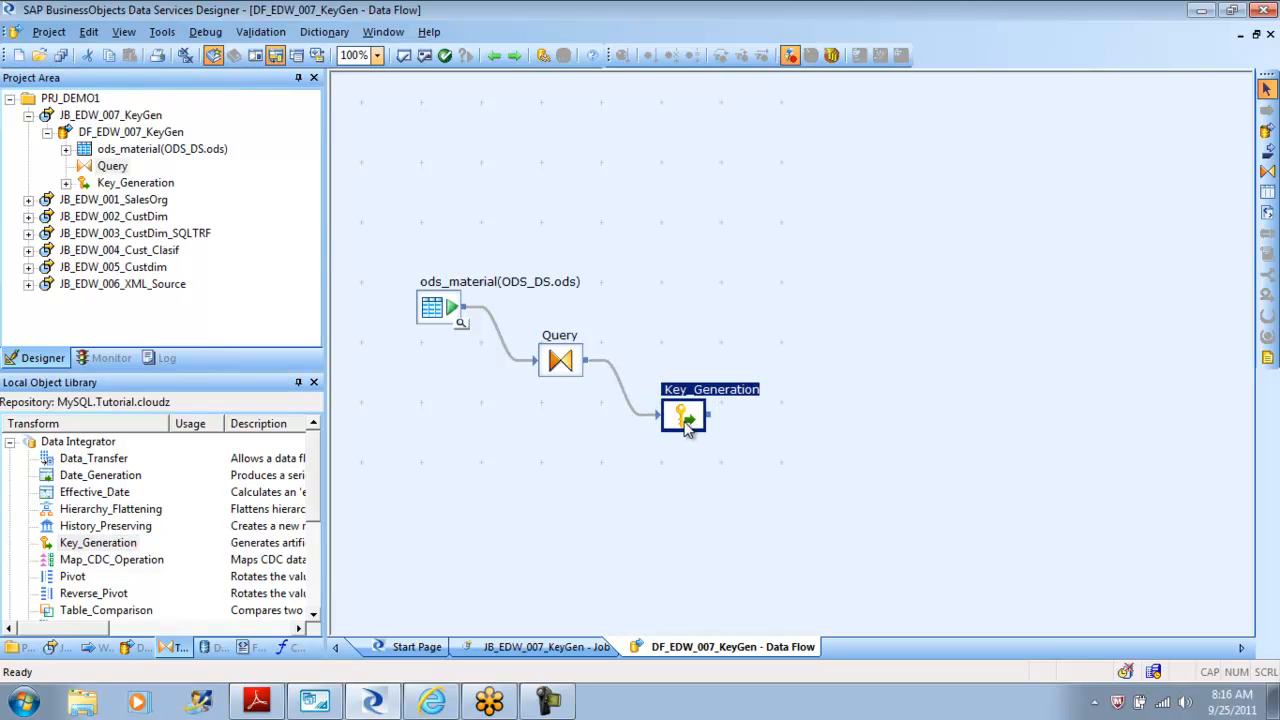
# Add an EDW_DS template table named mtrl_dim_keygen as target and connect Key_Generation to it.
pyautogui.click(916, 414)
pyautogui.click(1267, 191)
pyautogui.click(800, 453)
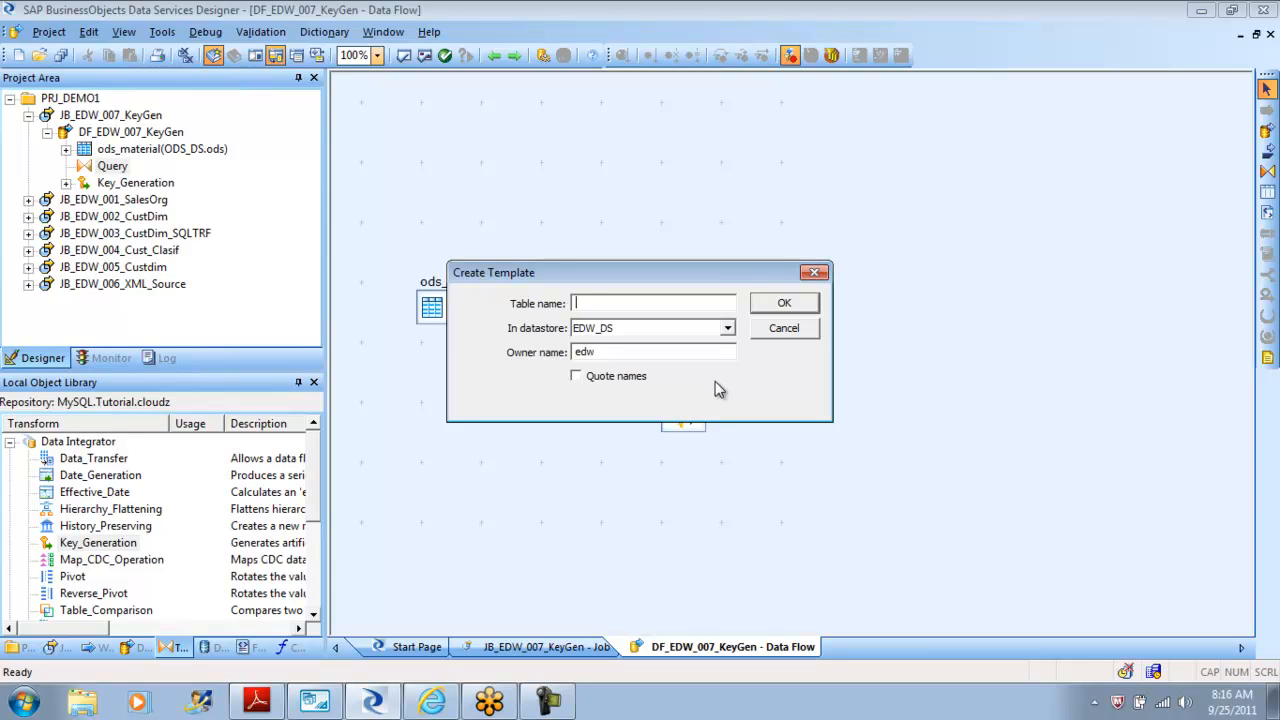
pyautogui.write('mtrl_dim_keygen')
pyautogui.click(776, 305)
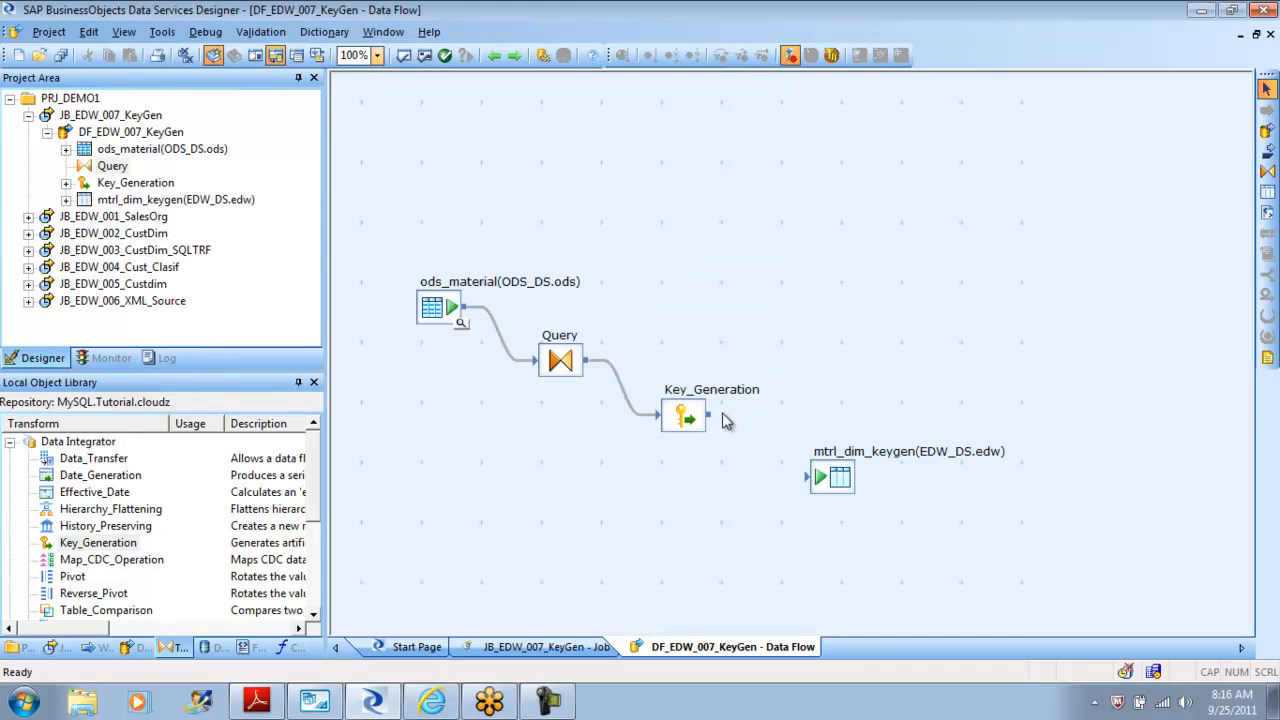
pyautogui.moveTo(719, 422); pyautogui.dragTo(815, 480)
pyautogui.doubleClick(686, 416)
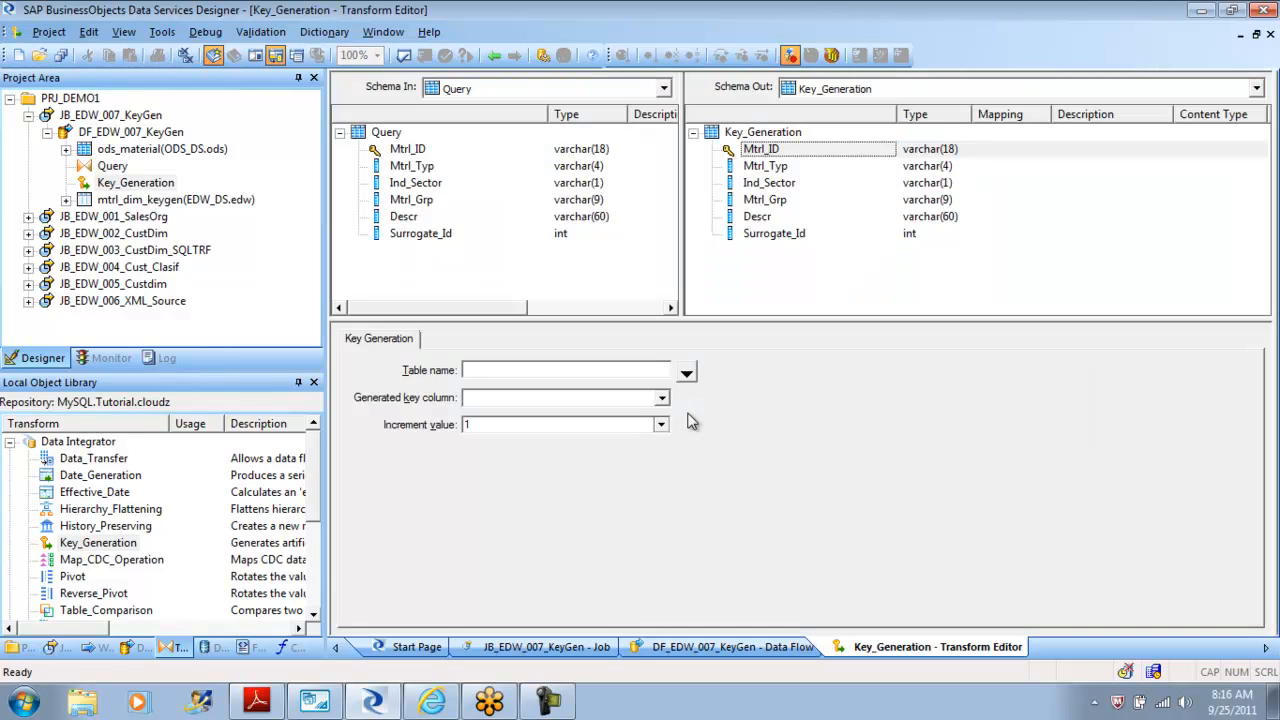
pyautogui.click(780, 238)
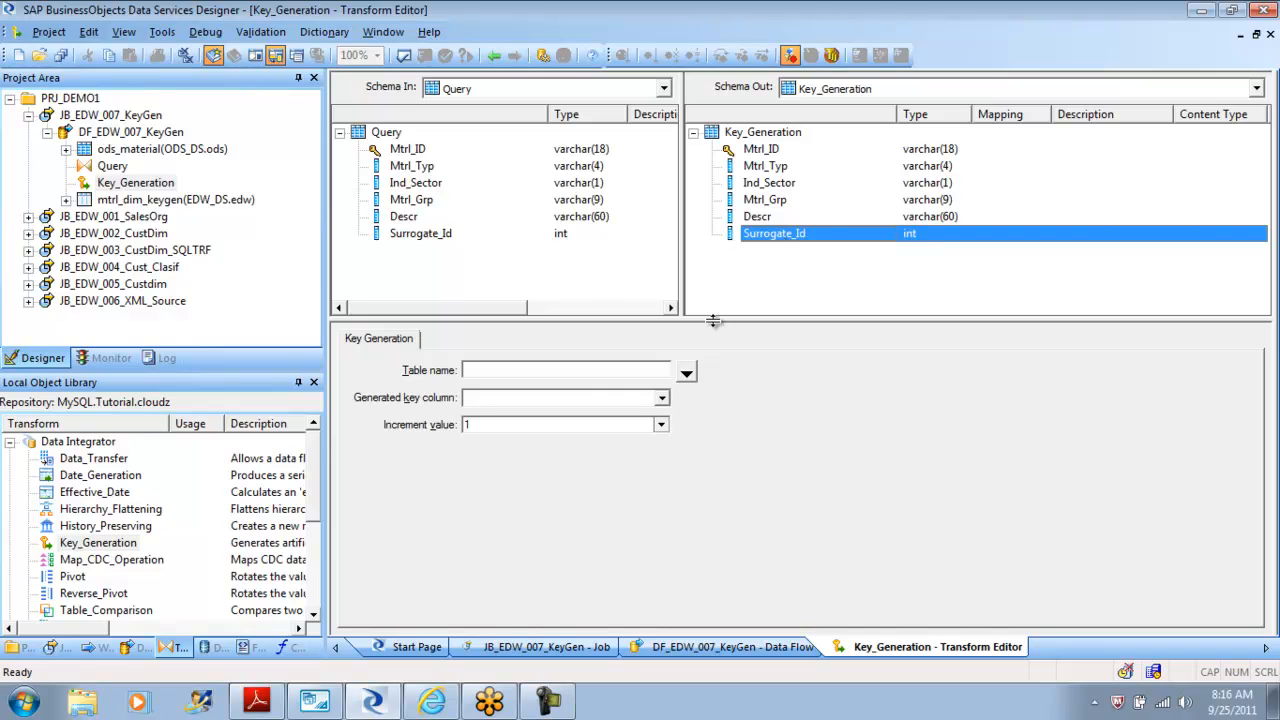
pyautogui.click(686, 372)
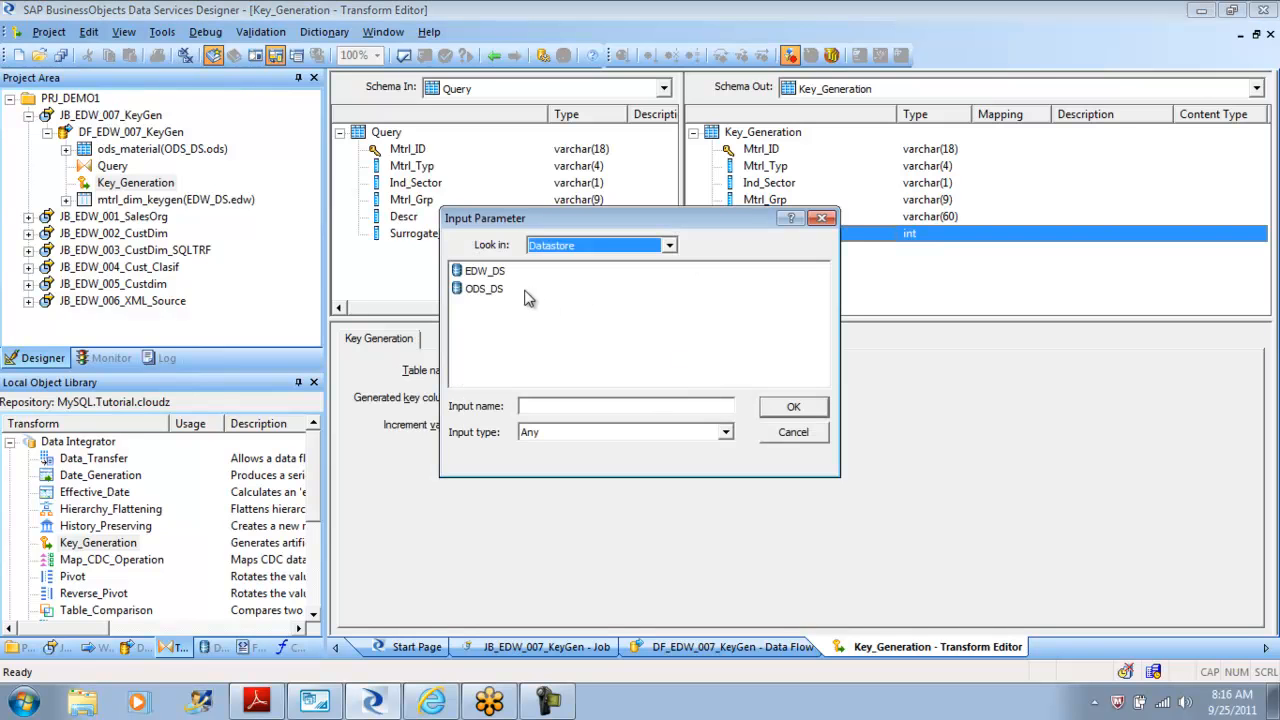
pyautogui.click(797, 436)
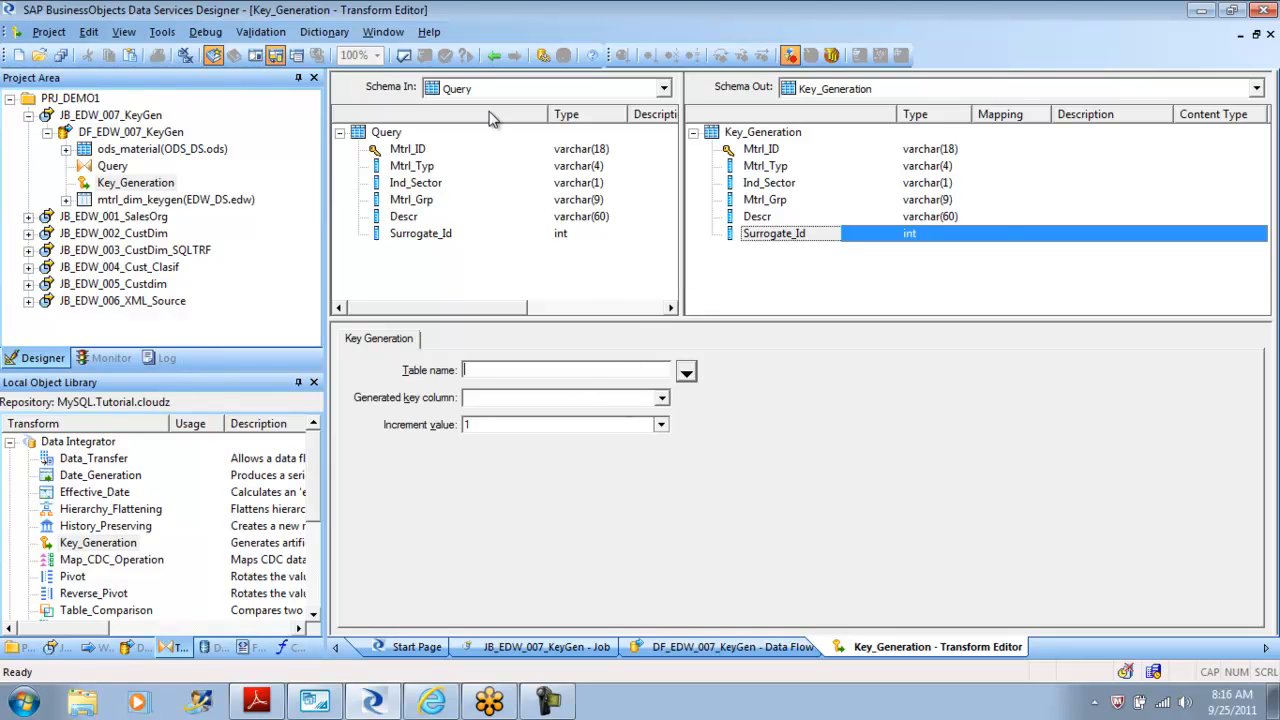
pyautogui.click(494, 57)
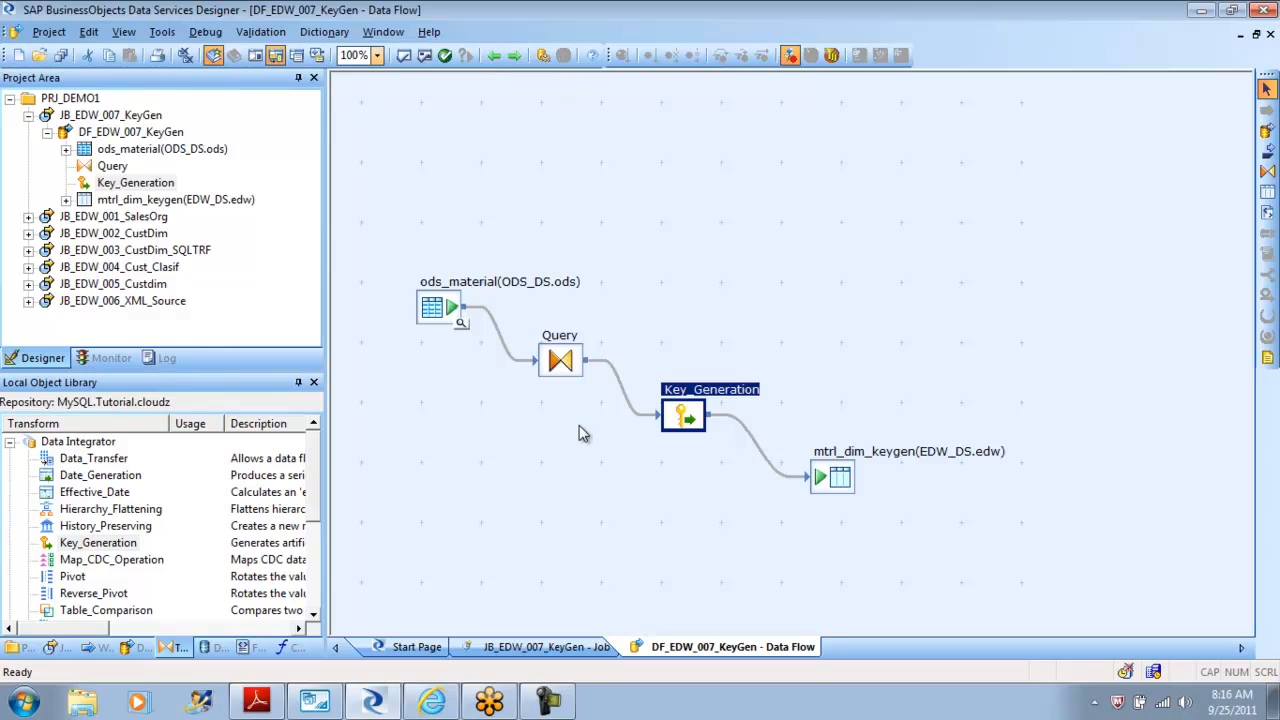
# Delete the Key_Generation transform from the data flow.
pyautogui.click(684, 418)
pyautogui.press('Delete')
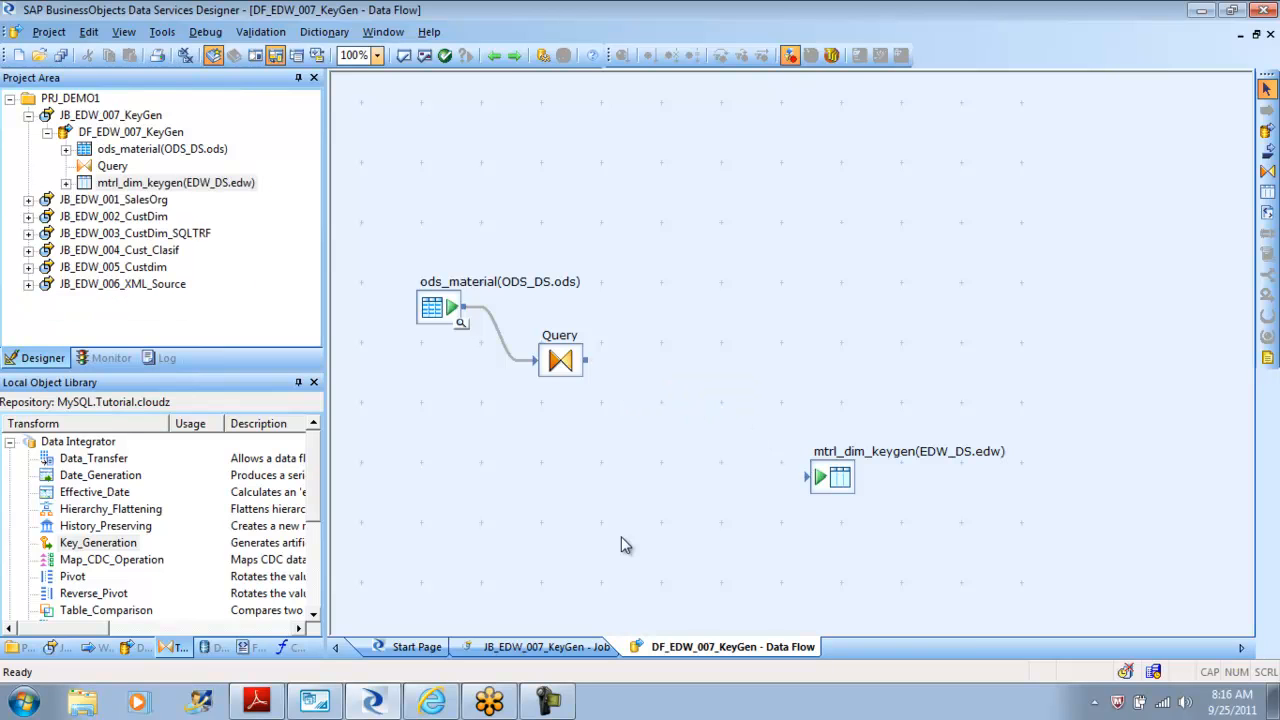
# Map the Query's Surrogate_Id output column to null.
pyautogui.doubleClick(563, 365)
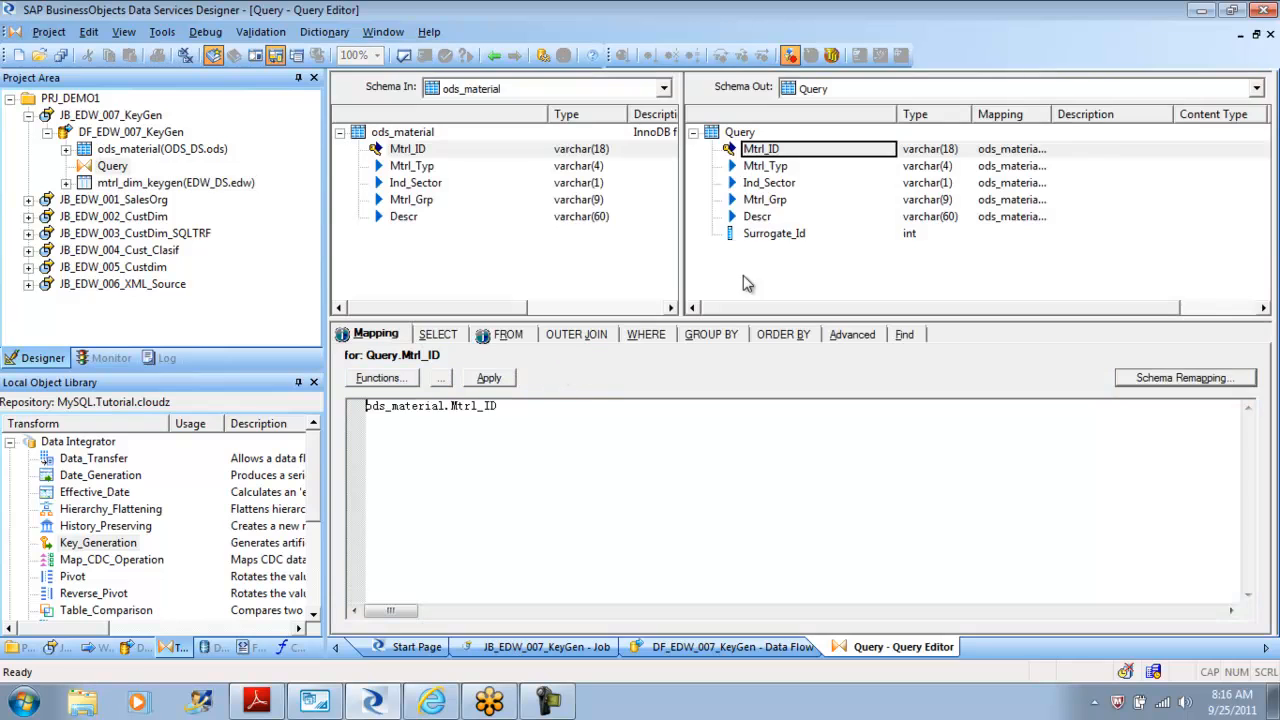
pyautogui.click(776, 234)
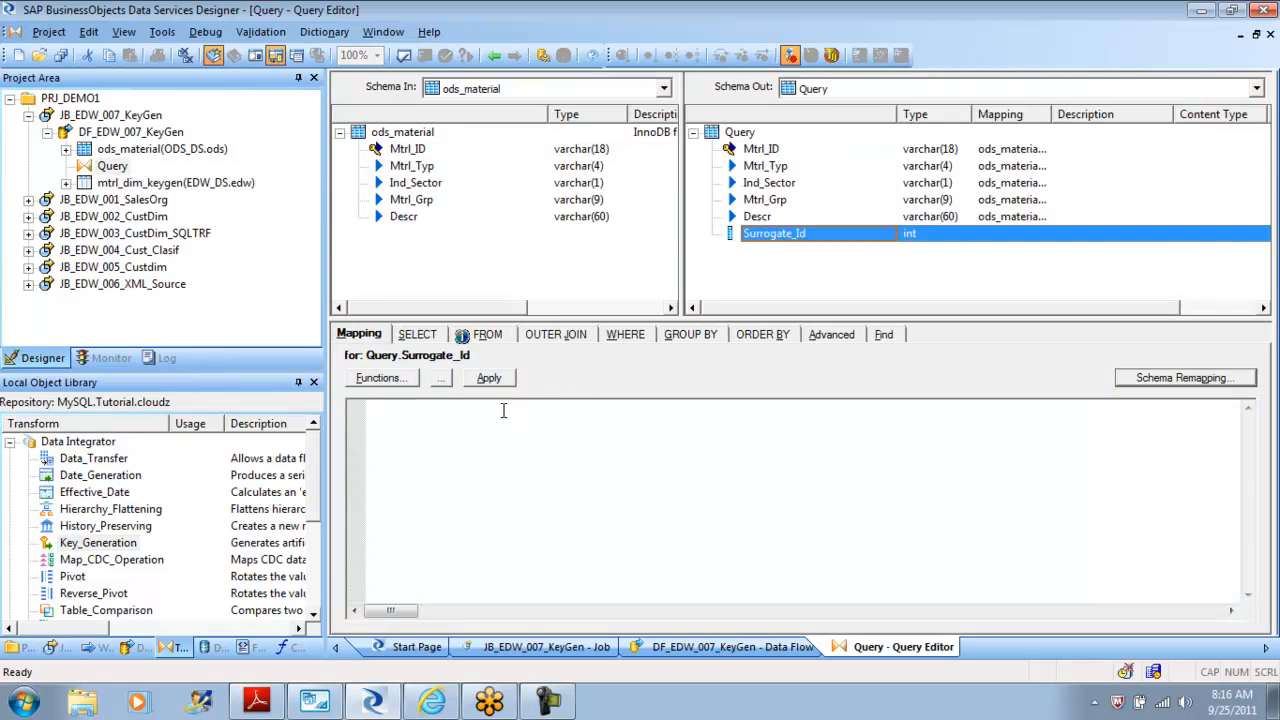
pyautogui.write('null')
pyautogui.click(495, 57)
# Connect the Query directly to the mtrl_dim_keygen target table and validate all objects in the data flow.
pyautogui.moveTo(586, 360); pyautogui.dragTo(735, 440)
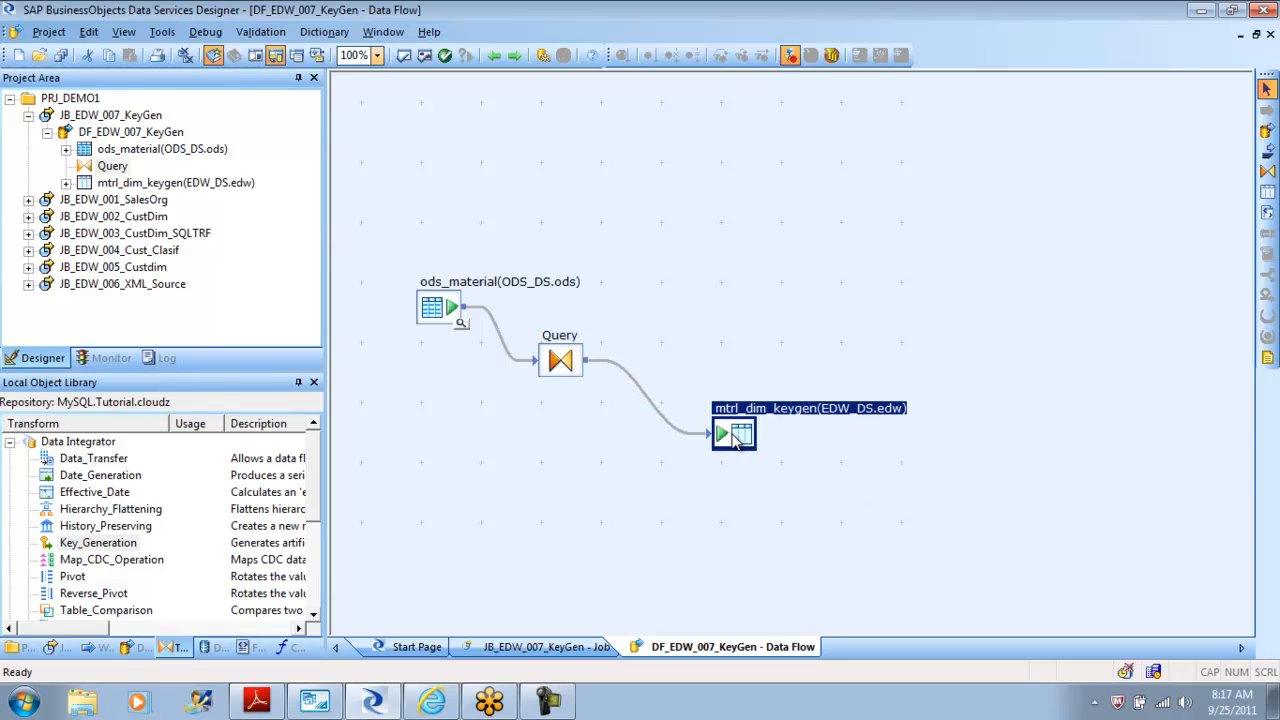
pyautogui.click(425, 58)
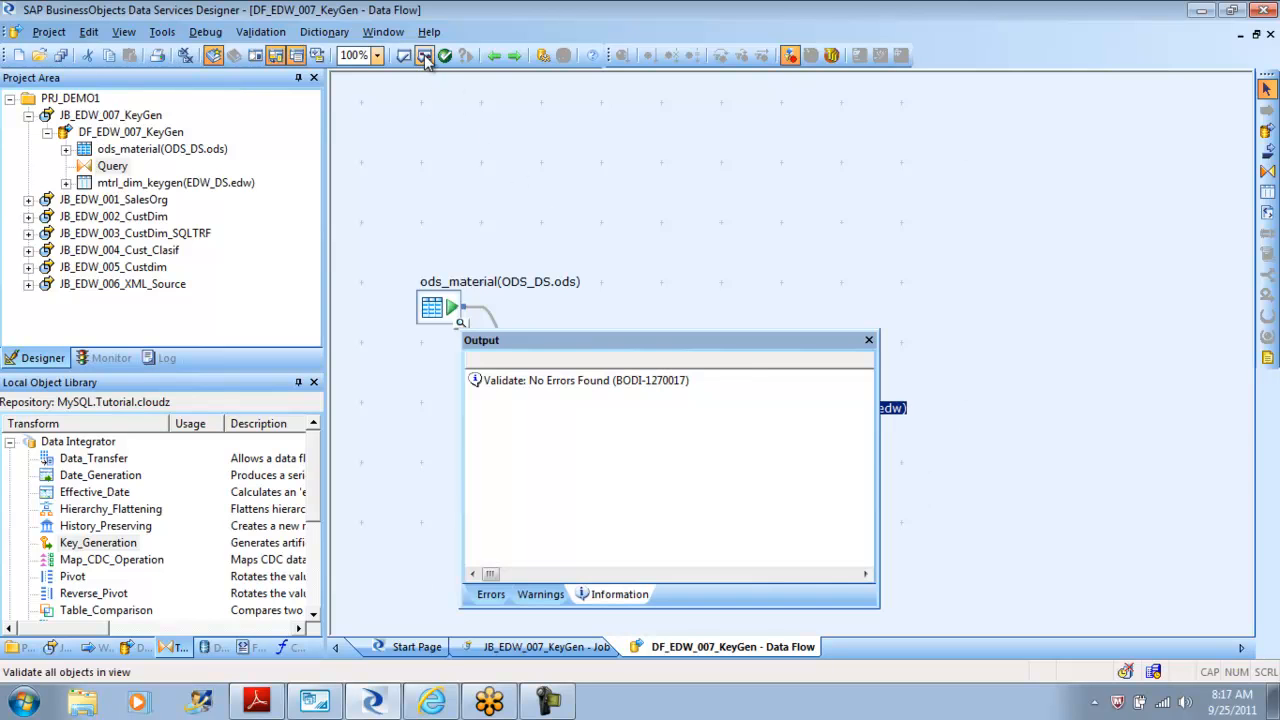
pyautogui.click(870, 345)
# Try to execute the JB_EDW_007_KeyGen job with the default execution properties.
pyautogui.doubleClick(45, 116)
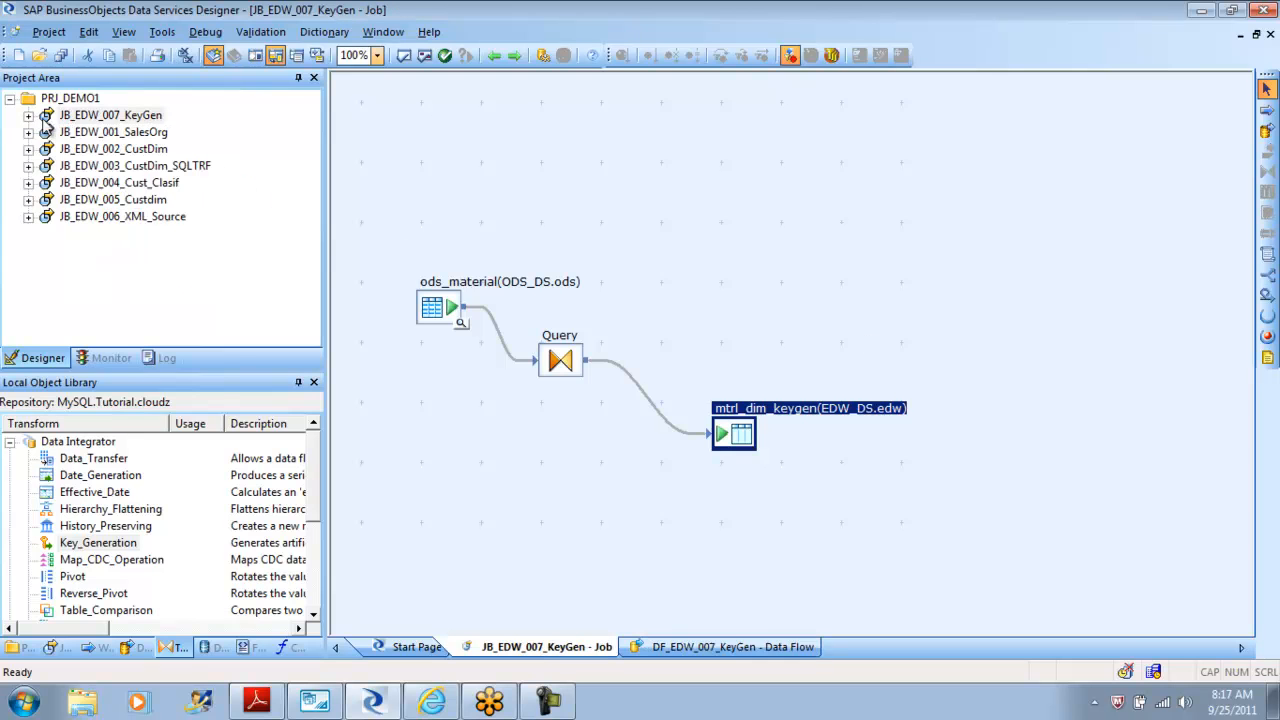
pyautogui.rightClick(88, 120)
pyautogui.click(122, 128)
pyautogui.click(515, 453)
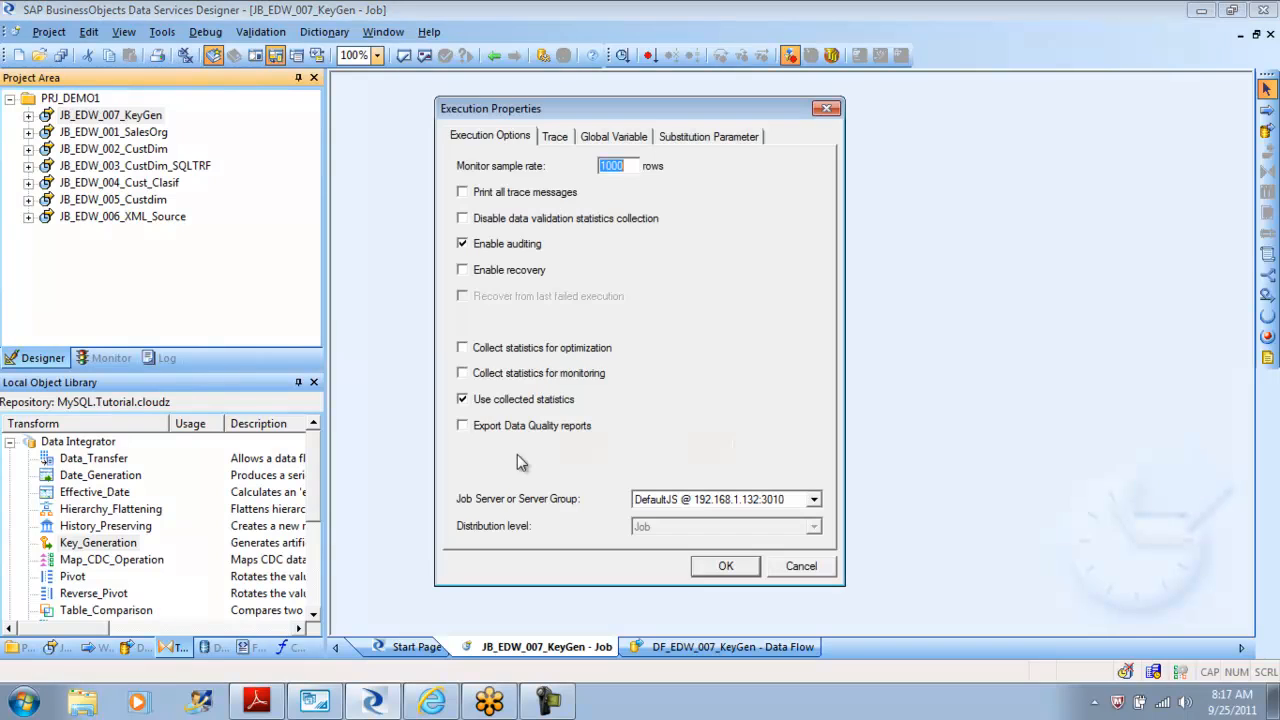
pyautogui.click(729, 565)
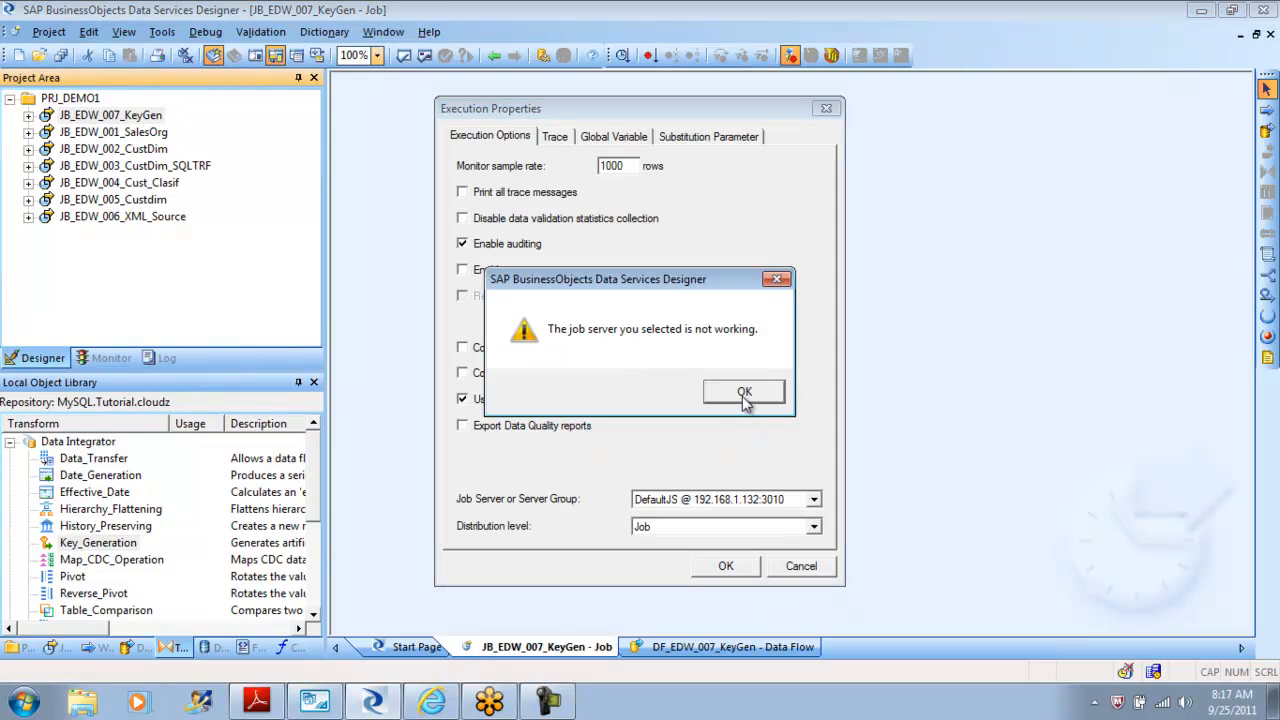
pyautogui.click(743, 393)
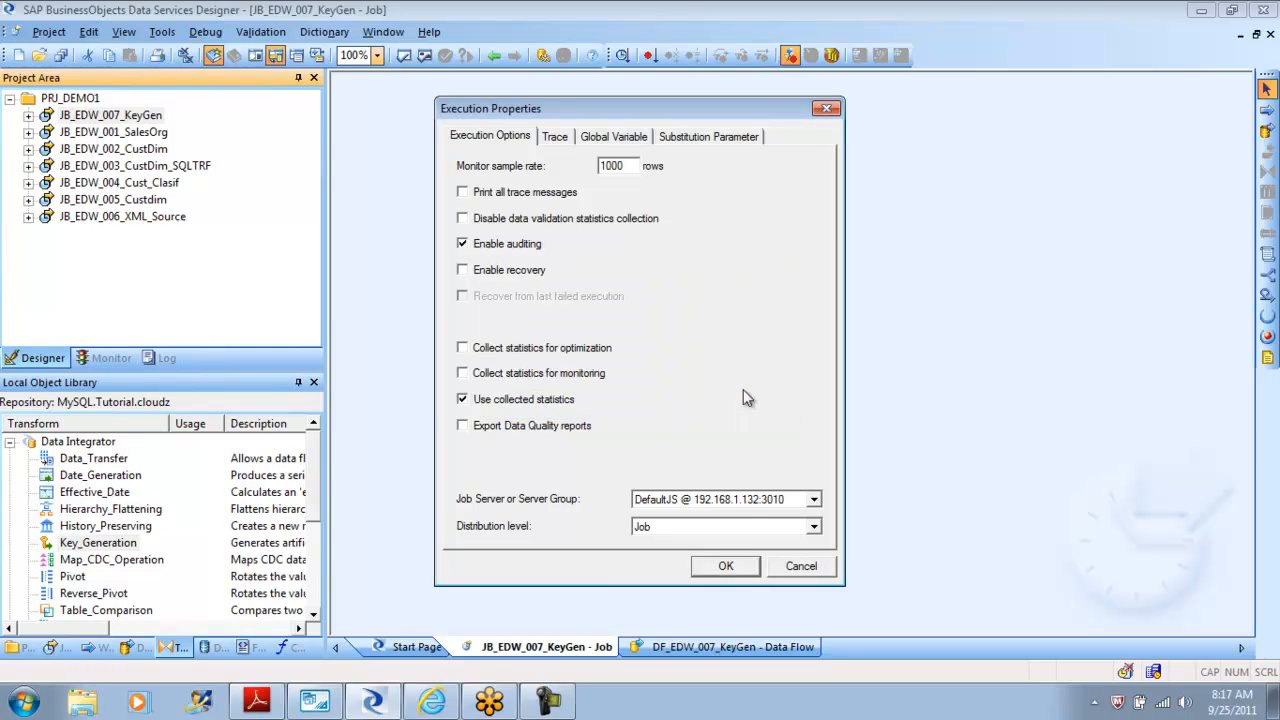
pyautogui.click(803, 567)
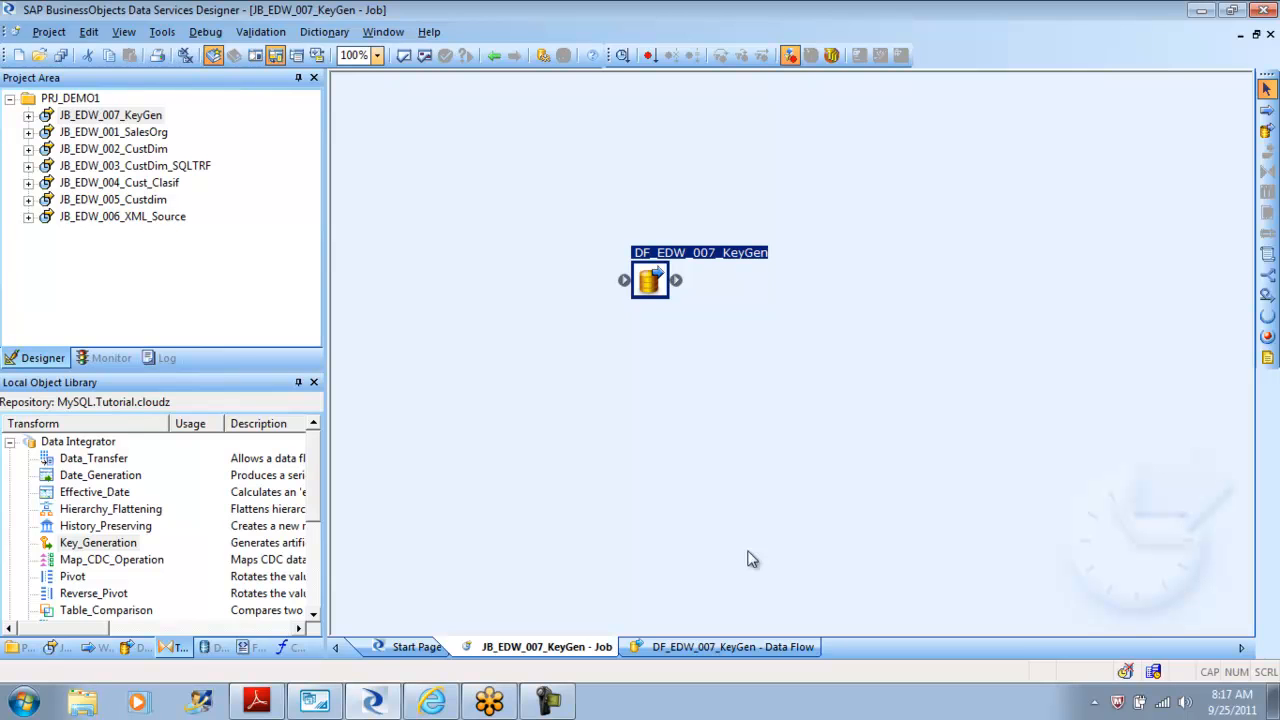
# Launch the Data Services Server Manager from the SAP BusinessObjects Data Services program folder.
pyautogui.click(24, 702)
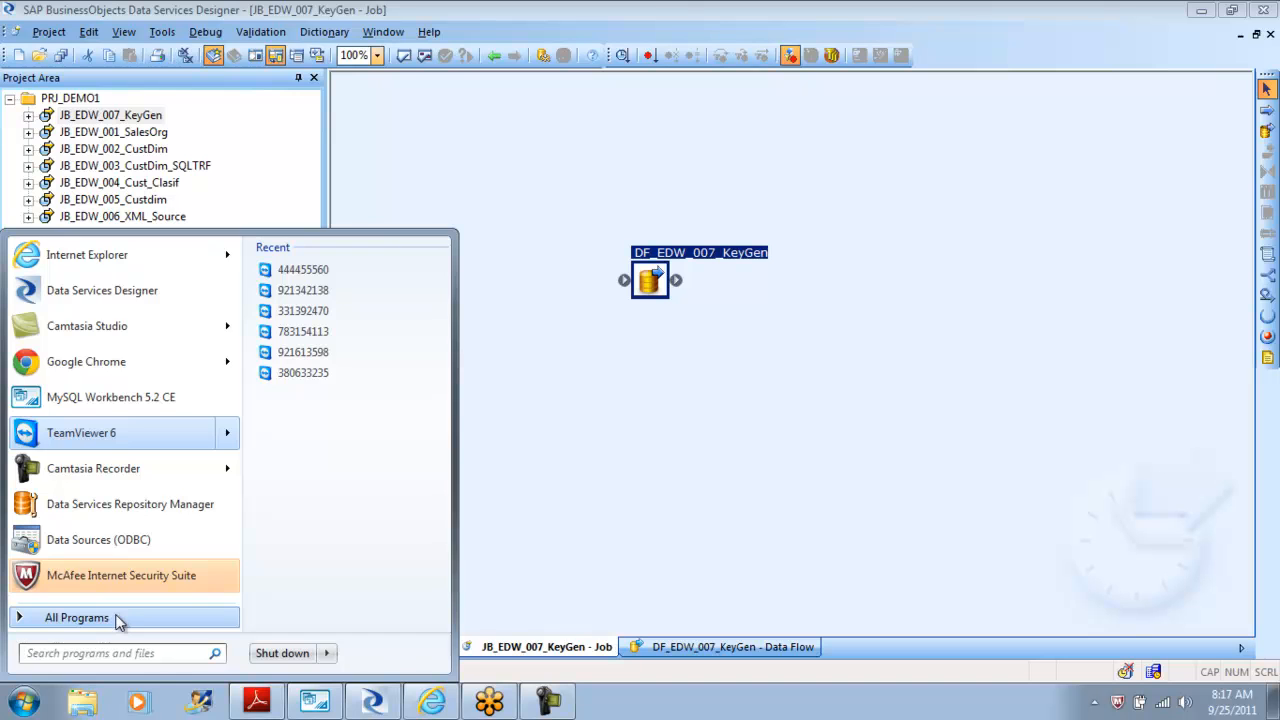
pyautogui.click(117, 618)
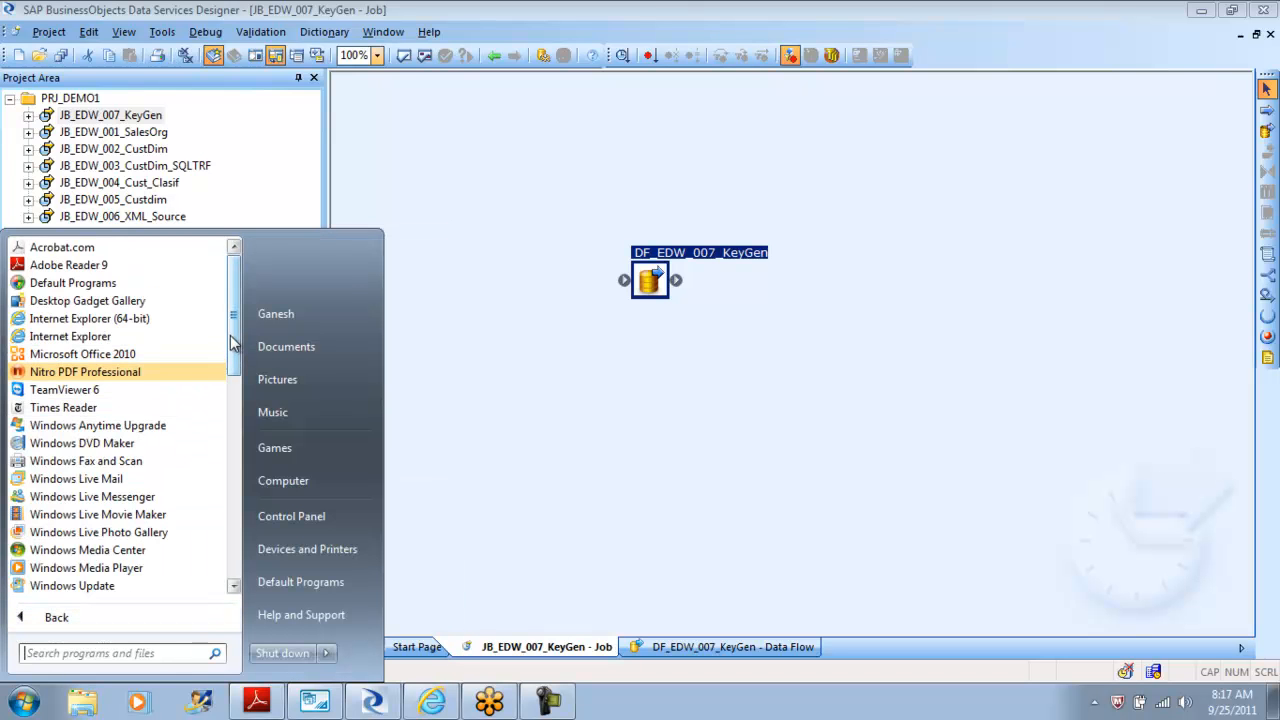
pyautogui.moveTo(232, 343); pyautogui.dragTo(238, 550)
pyautogui.click(150, 514)
pyautogui.click(150, 531)
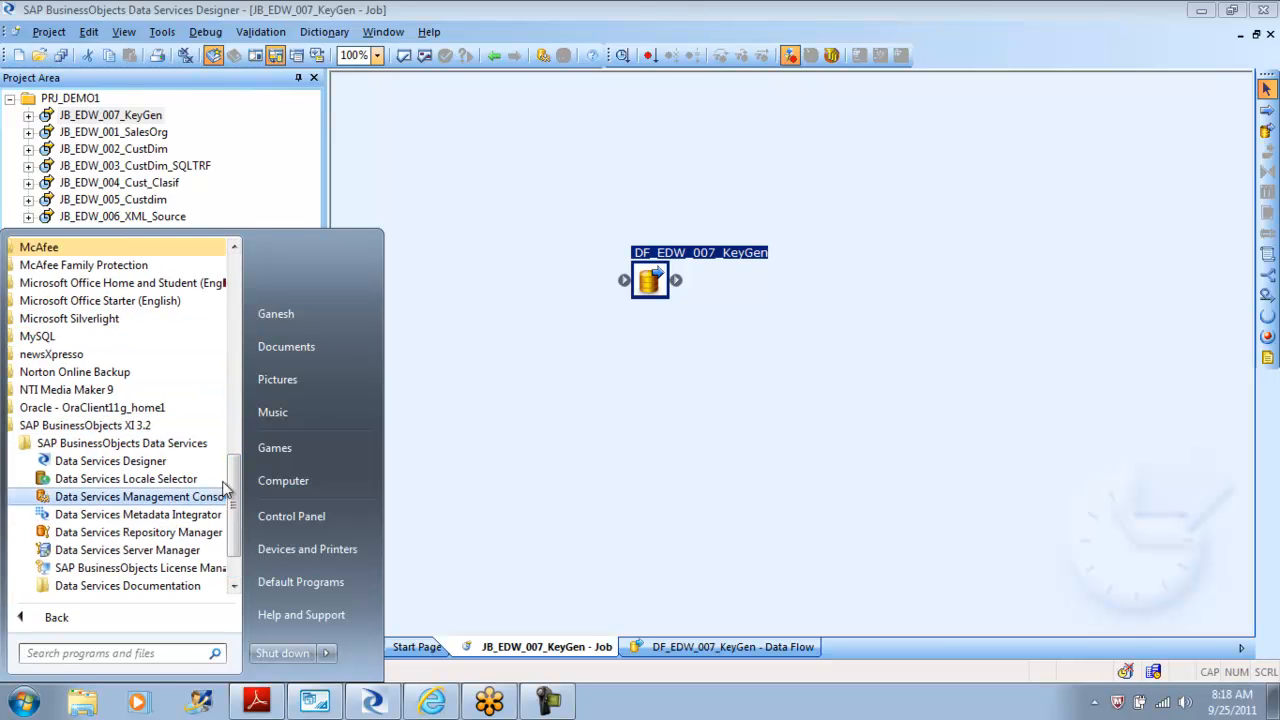
pyautogui.click(166, 552)
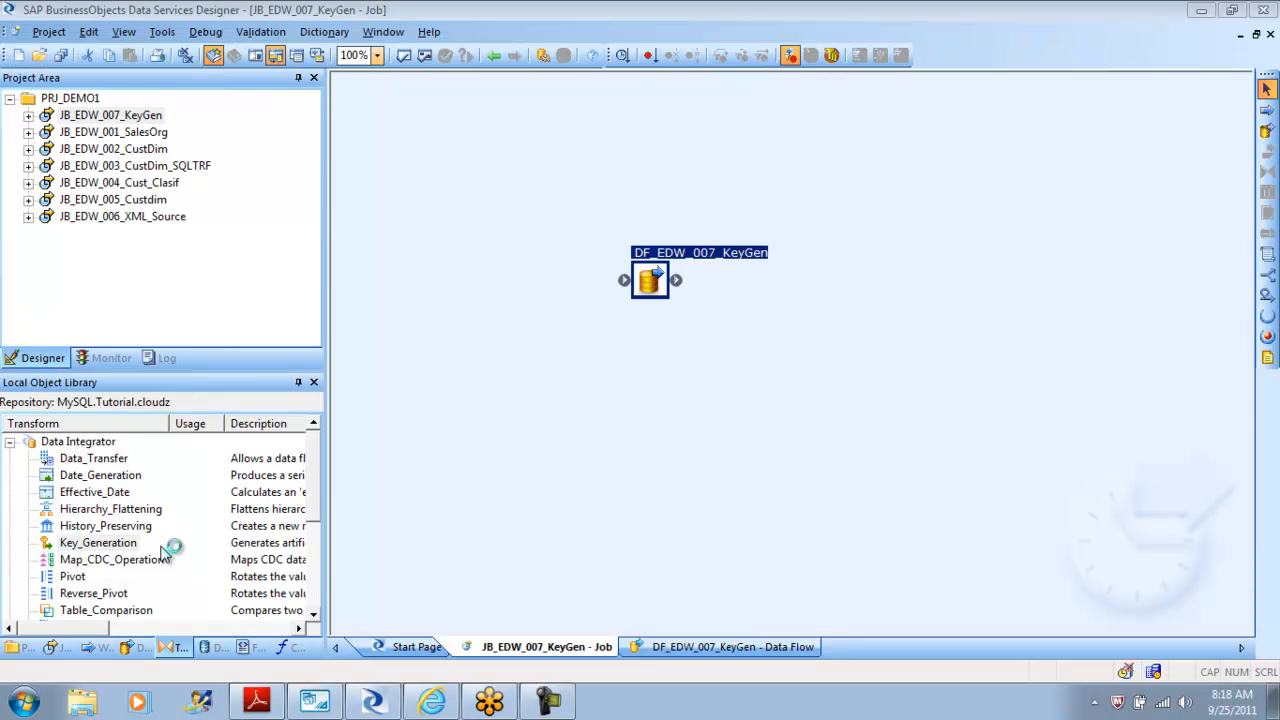
# Add a new job server with an associated MySQL repository using the Tutorial ODBC data source.
pyautogui.click(703, 100)
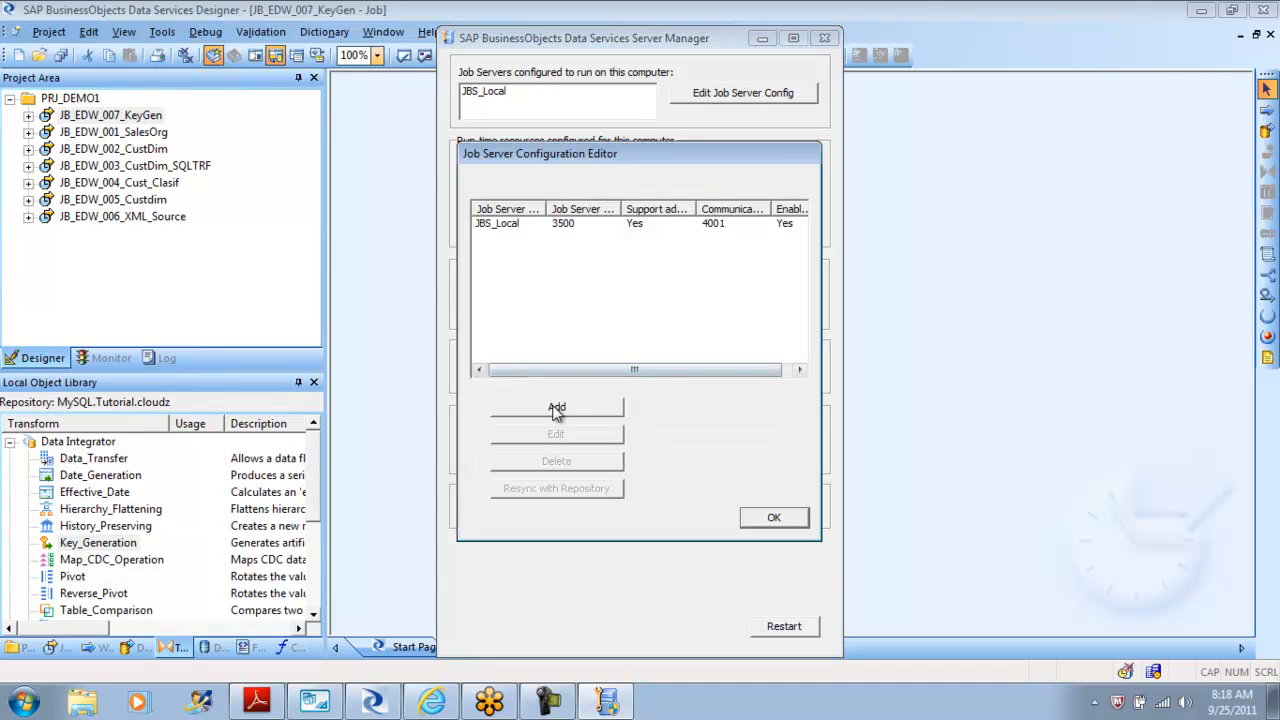
pyautogui.click(557, 408)
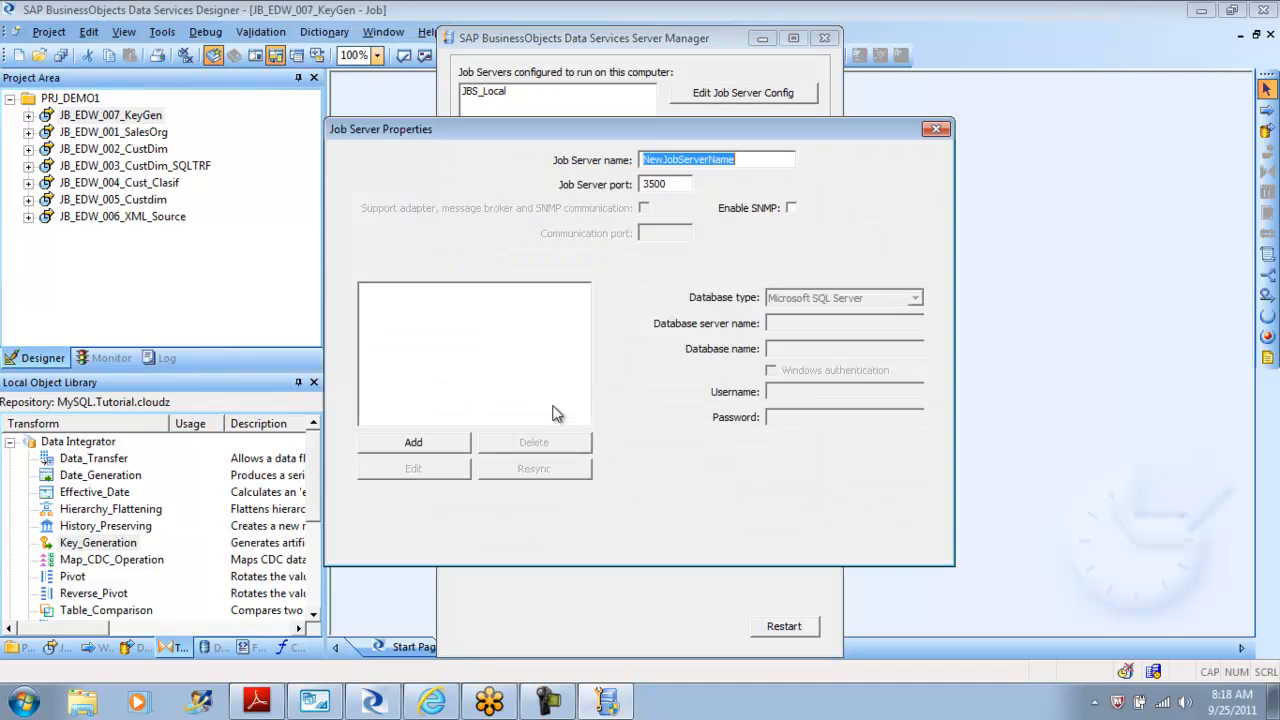
pyautogui.click(434, 447)
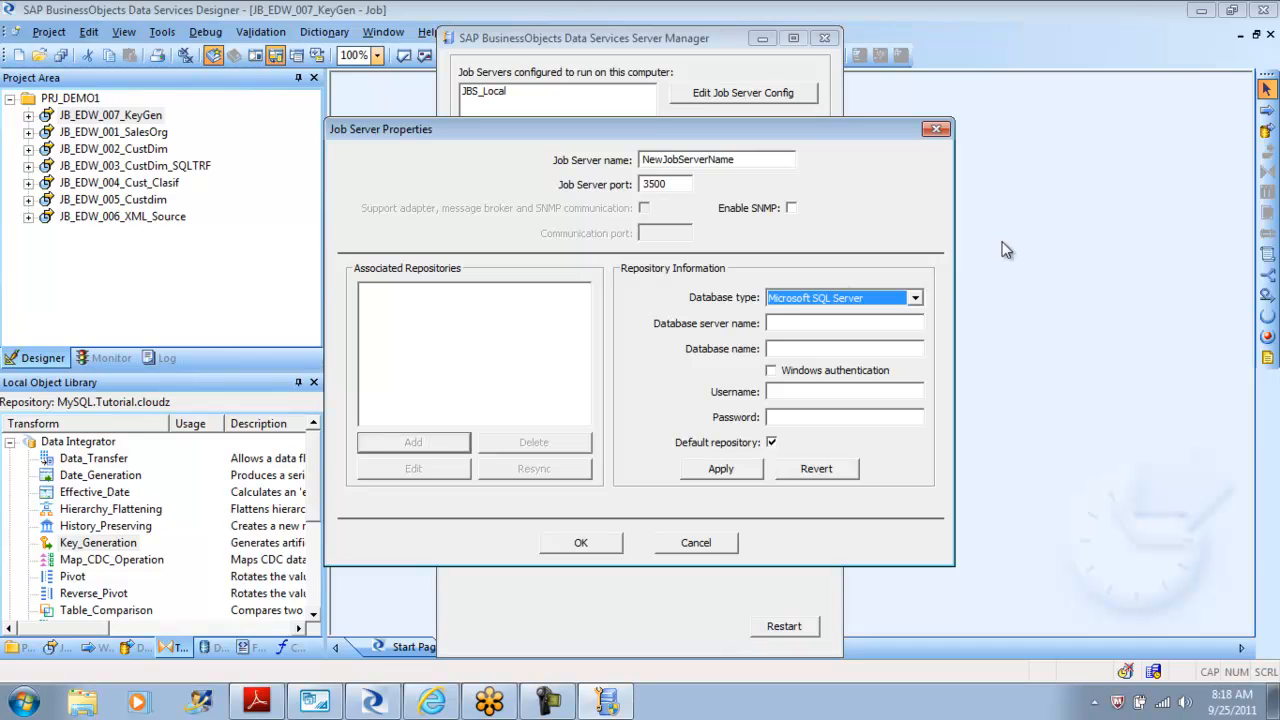
pyautogui.click(915, 299)
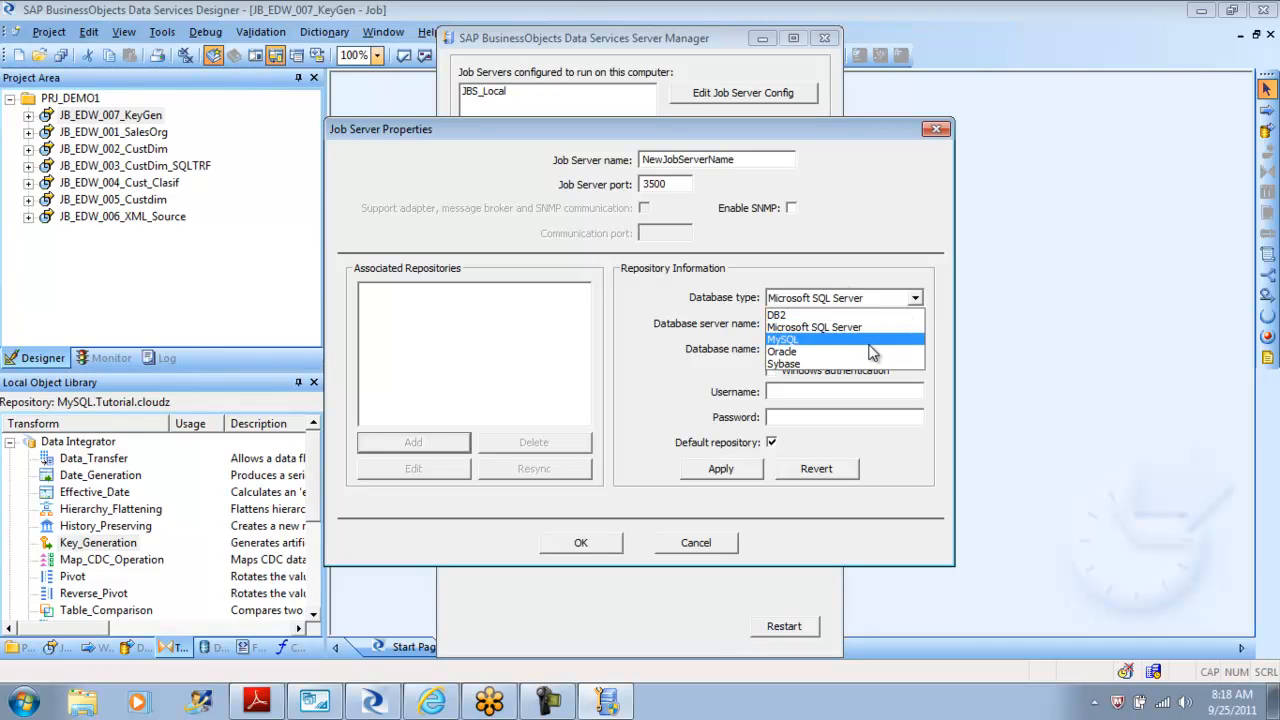
pyautogui.click(872, 340)
pyautogui.click(915, 324)
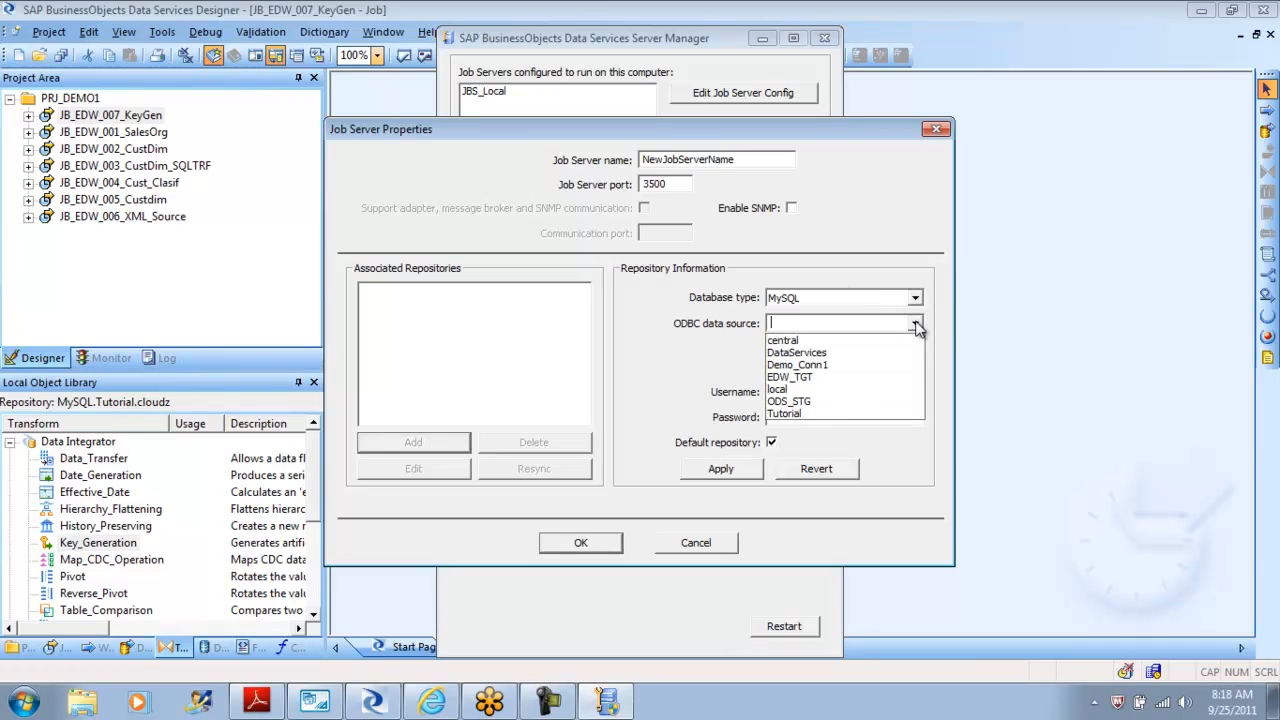
pyautogui.click(841, 411)
# Enter the repository username and password and apply the repository settings.
pyautogui.click(809, 392)
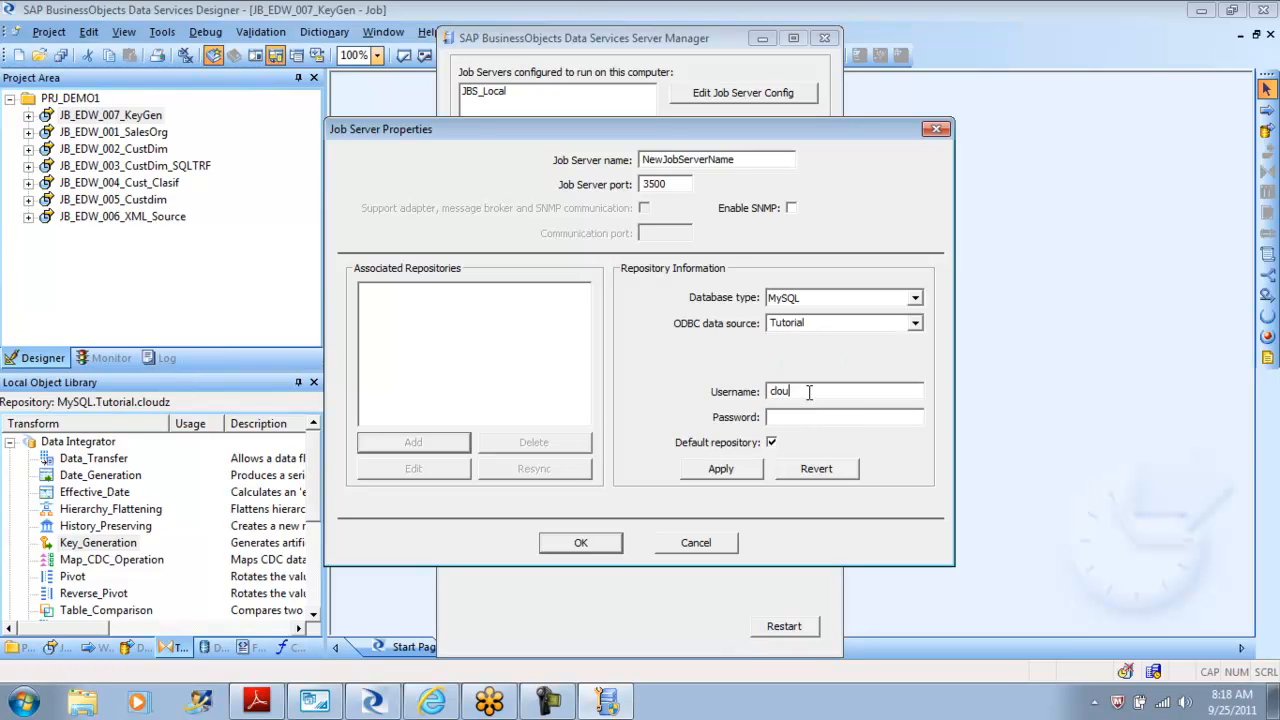
pyautogui.press('Tab')
pyautogui.press('Tab')
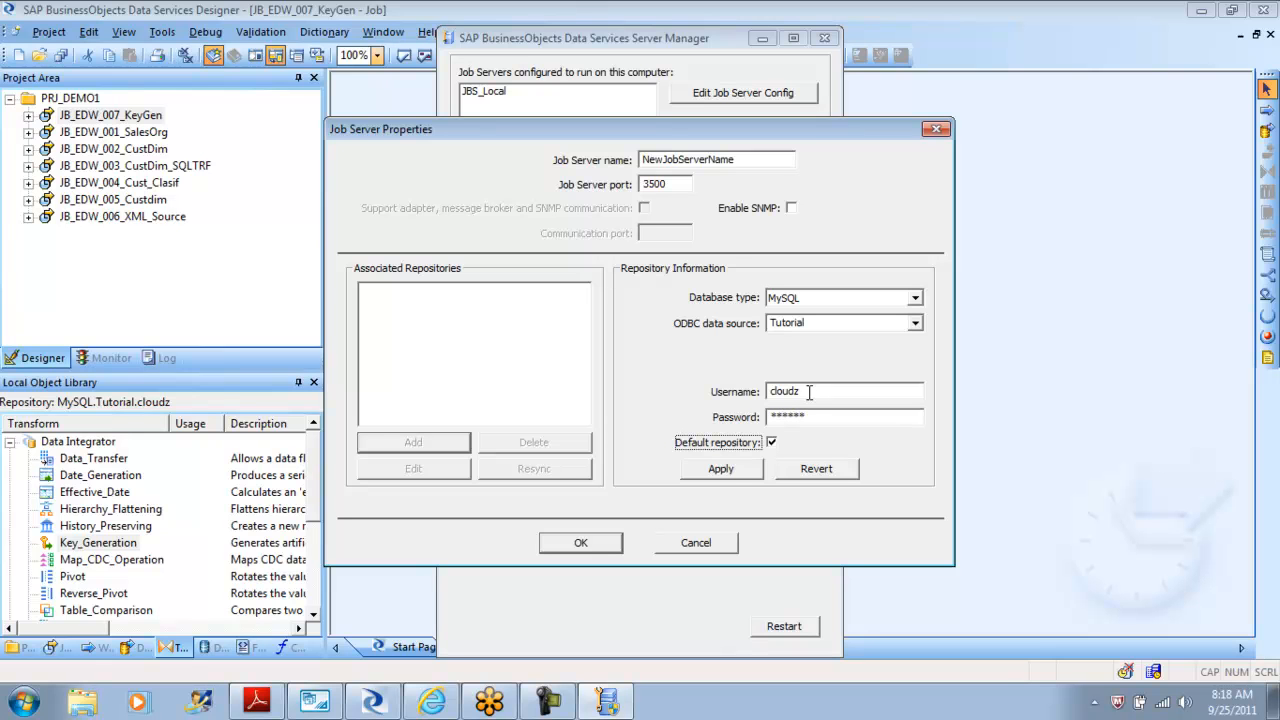
pyautogui.click(732, 470)
# Set the new job server's port to 3501 and save the job server.
pyautogui.click(580, 543)
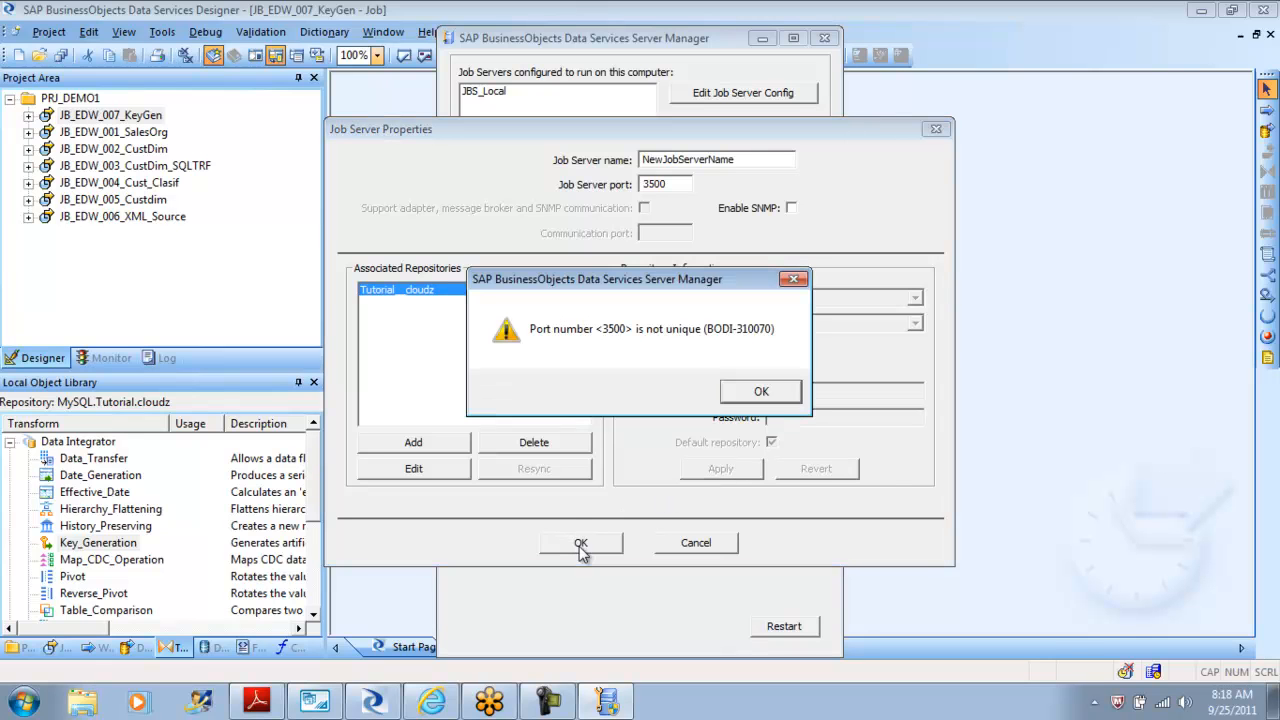
pyautogui.click(760, 393)
pyautogui.click(676, 184)
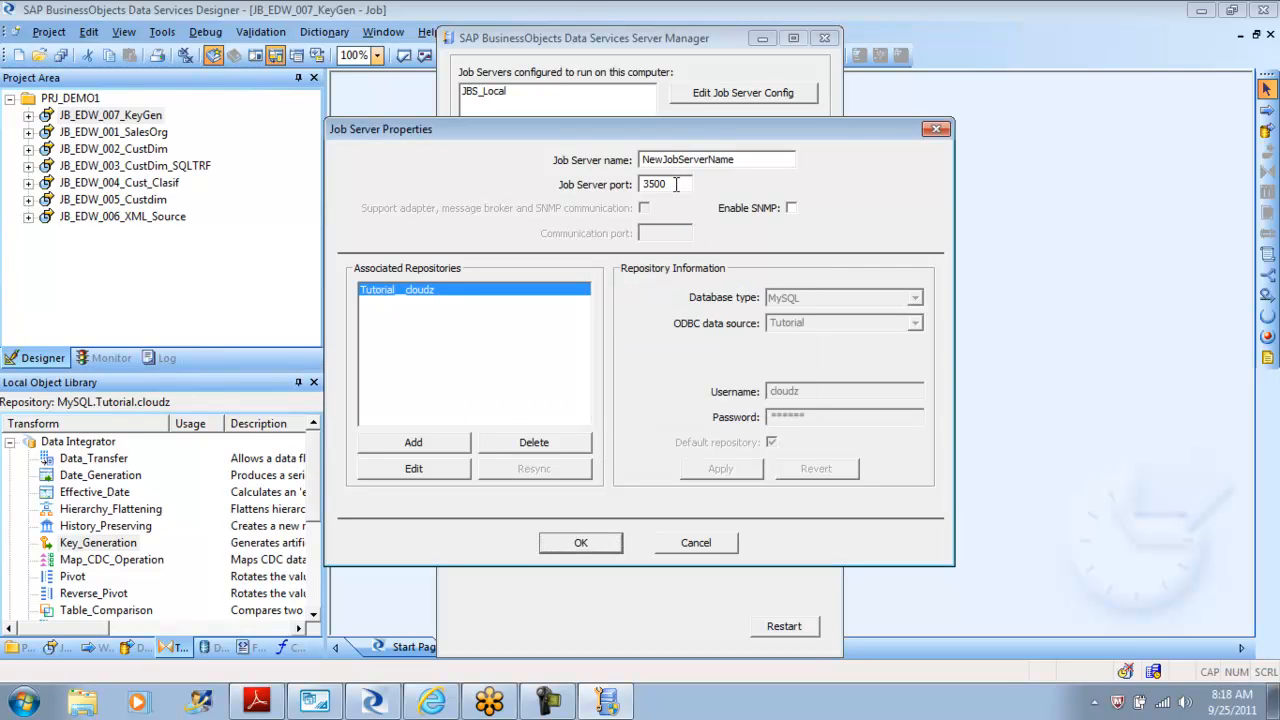
pyautogui.press('BackSpace')
pyautogui.write('1')
pyautogui.click(590, 548)
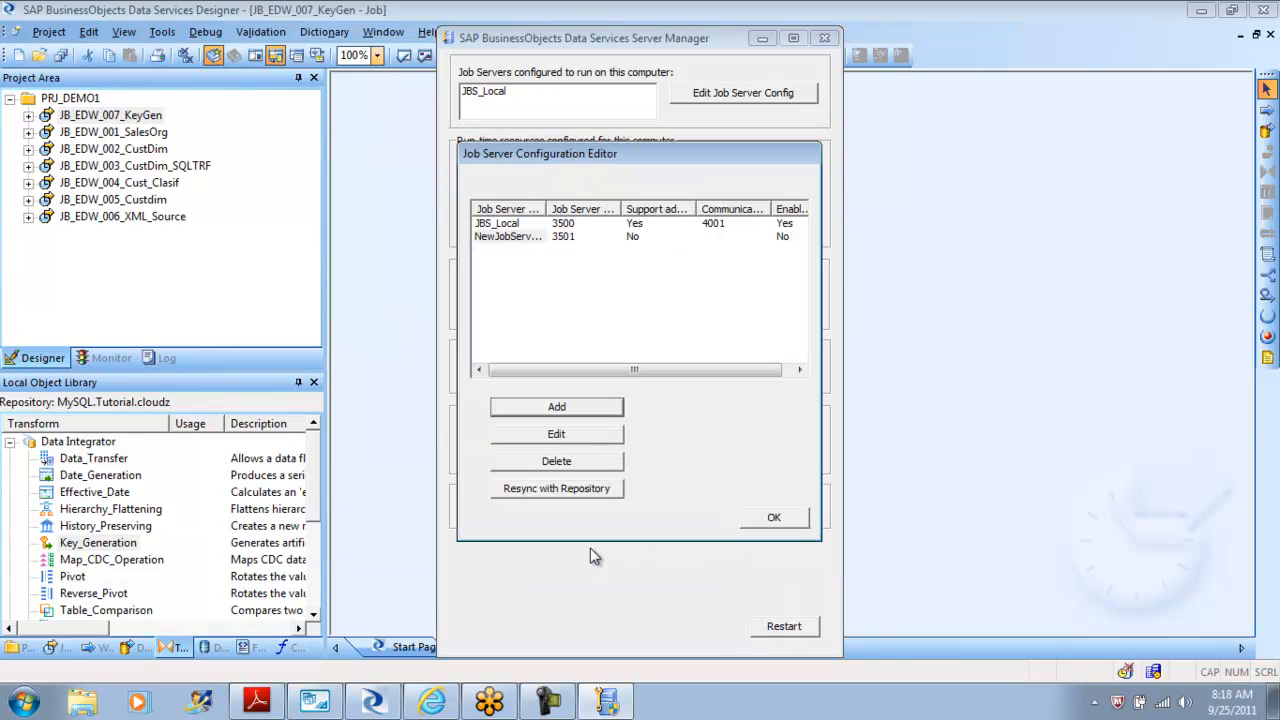
# Rename the newly added job server to JBS_Tutorial and save its properties.
pyautogui.click(510, 226)
pyautogui.click(508, 238)
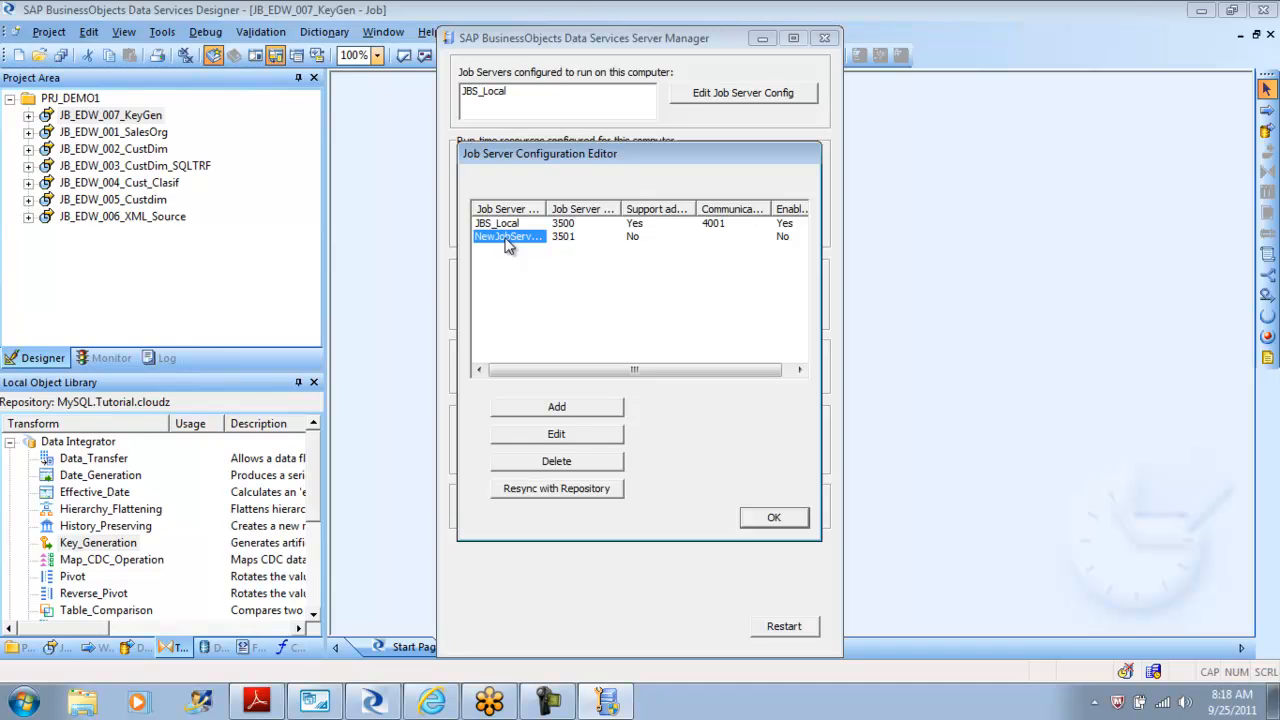
pyautogui.click(556, 434)
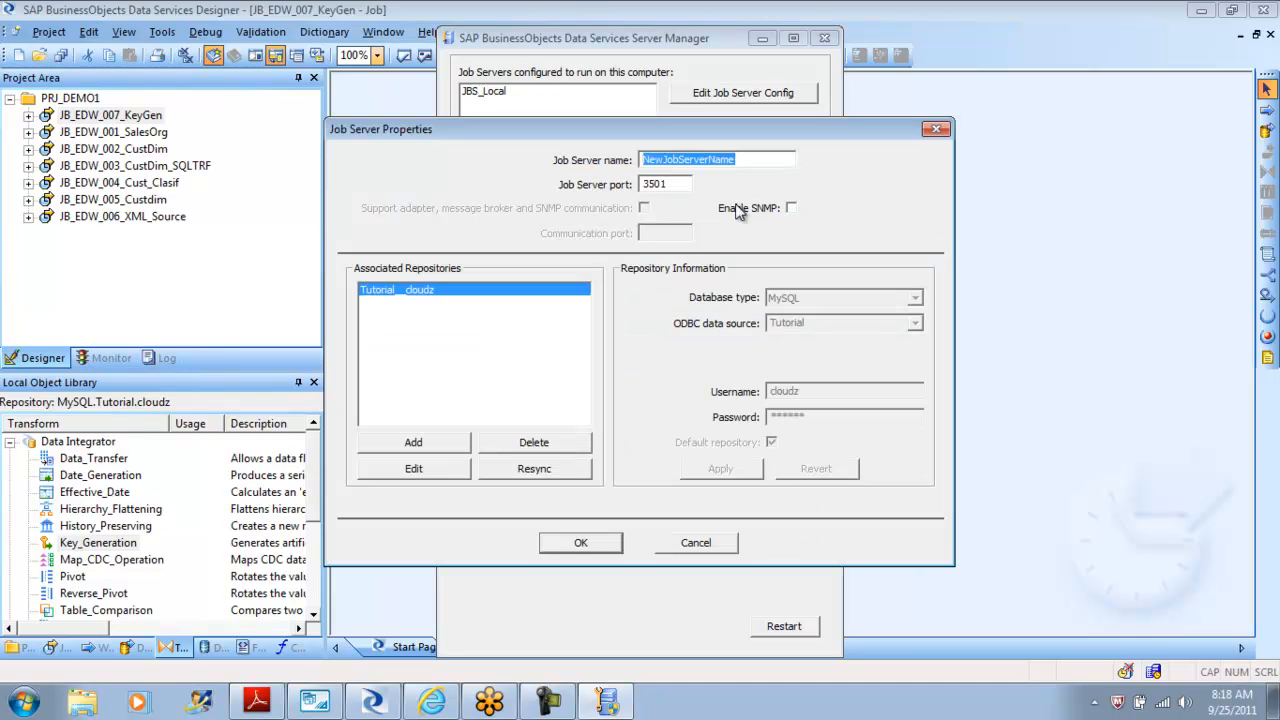
pyautogui.write('JB')
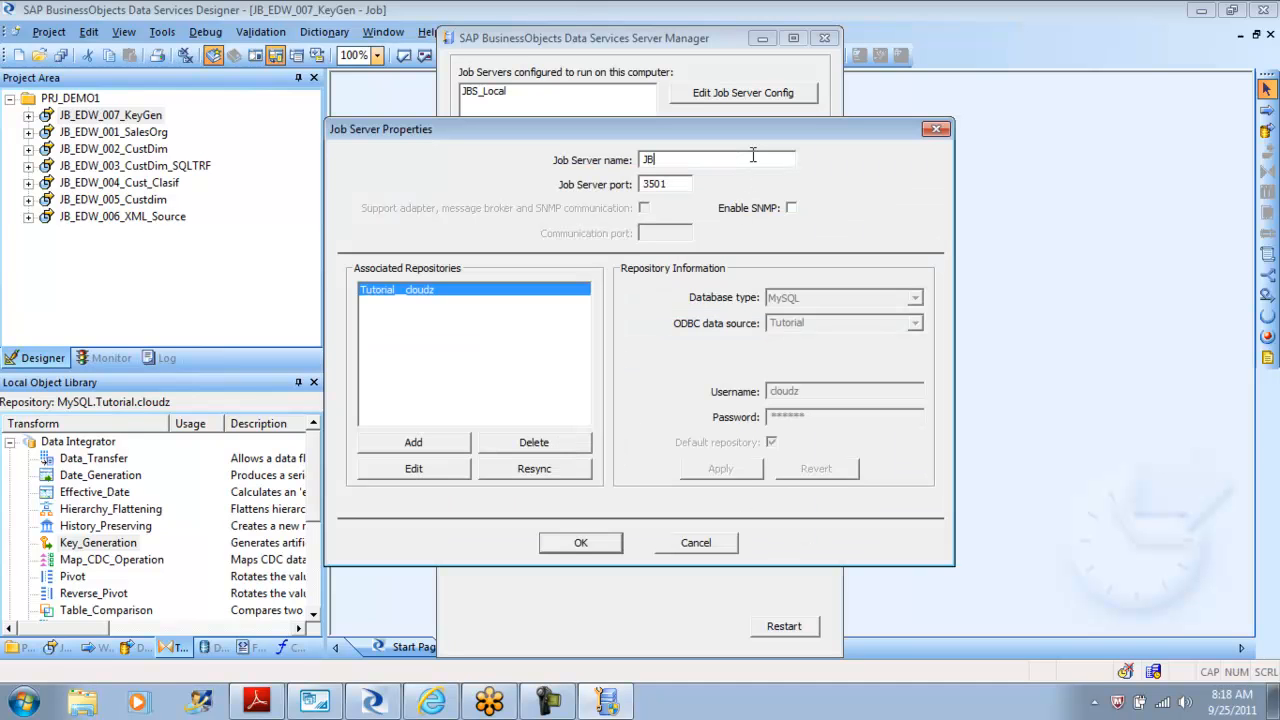
pyautogui.write('S_Tutorial')
pyautogui.click(584, 543)
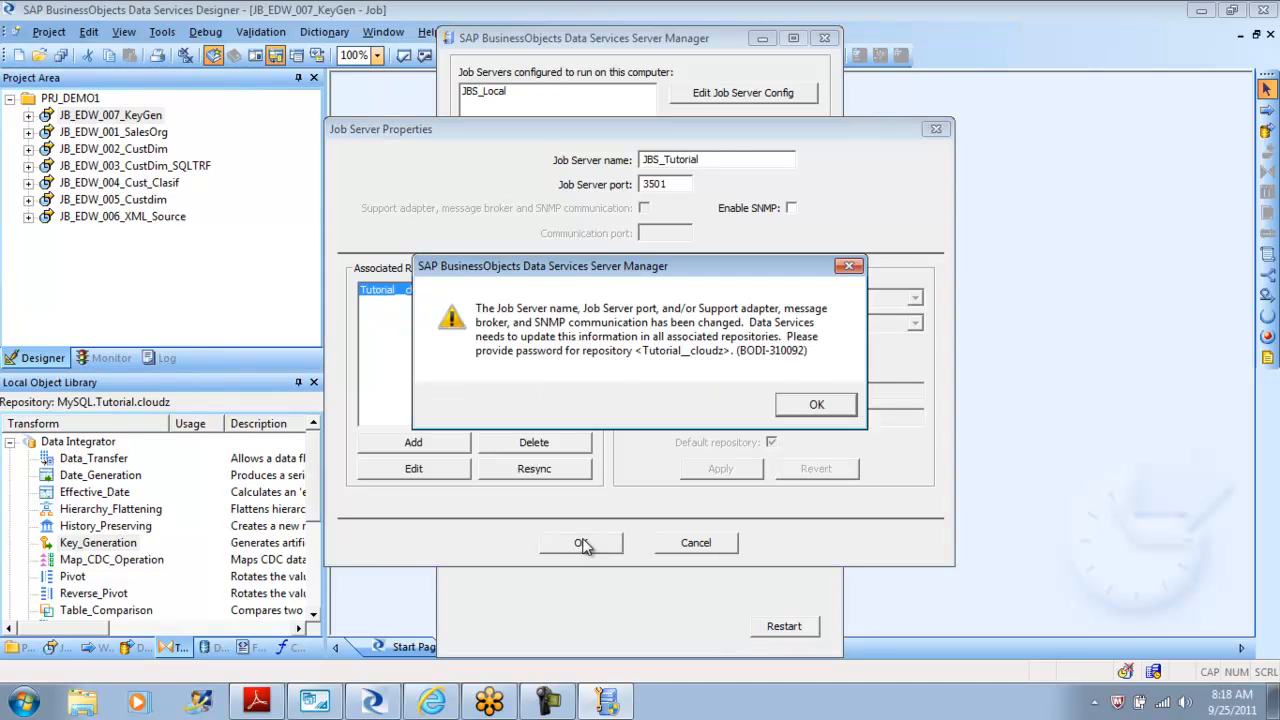
# Enter the repository password for the associated Tutorial repository and apply it.
pyautogui.click(825, 403)
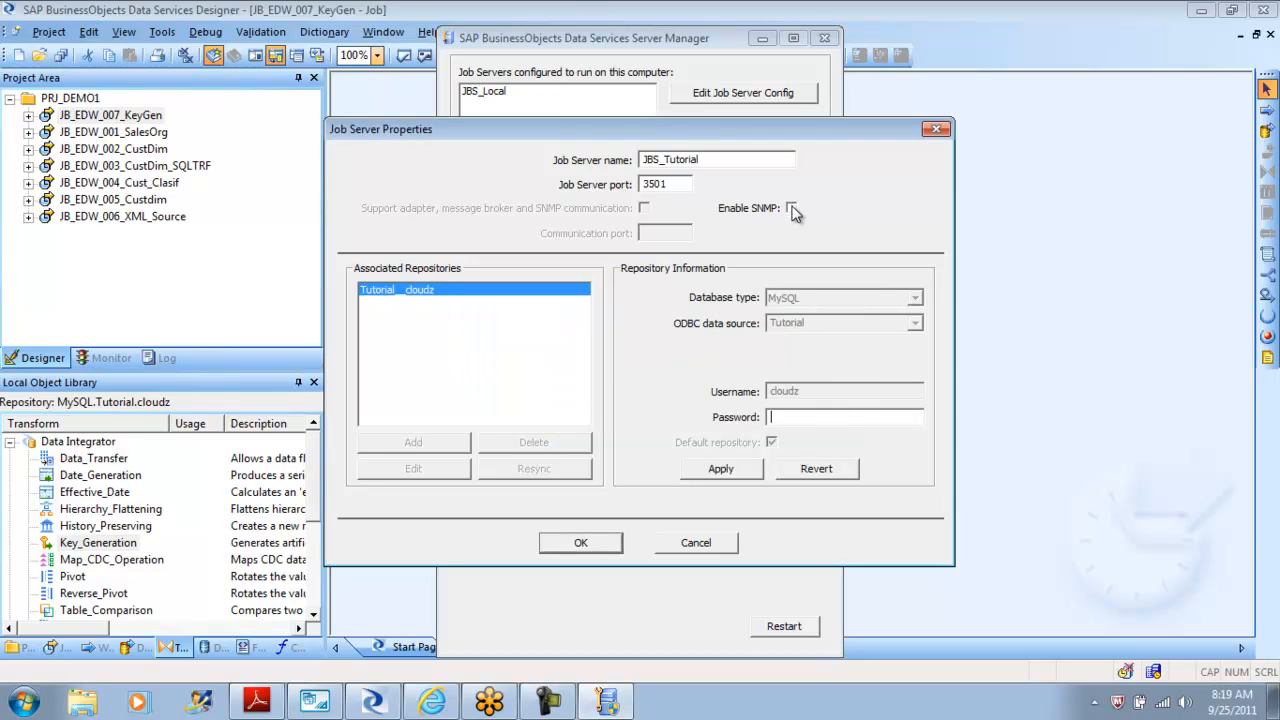
pyautogui.click(721, 470)
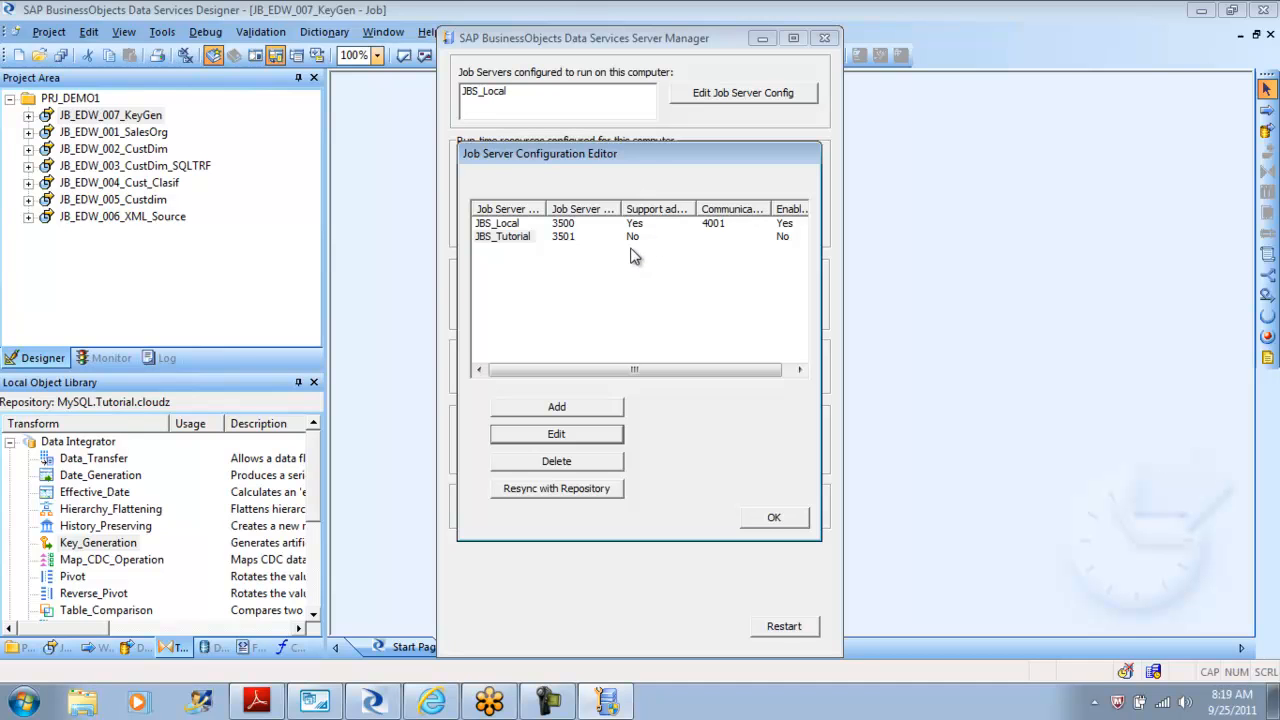
# Close the job server configuration editor and restart the Data Services service.
pyautogui.click(773, 517)
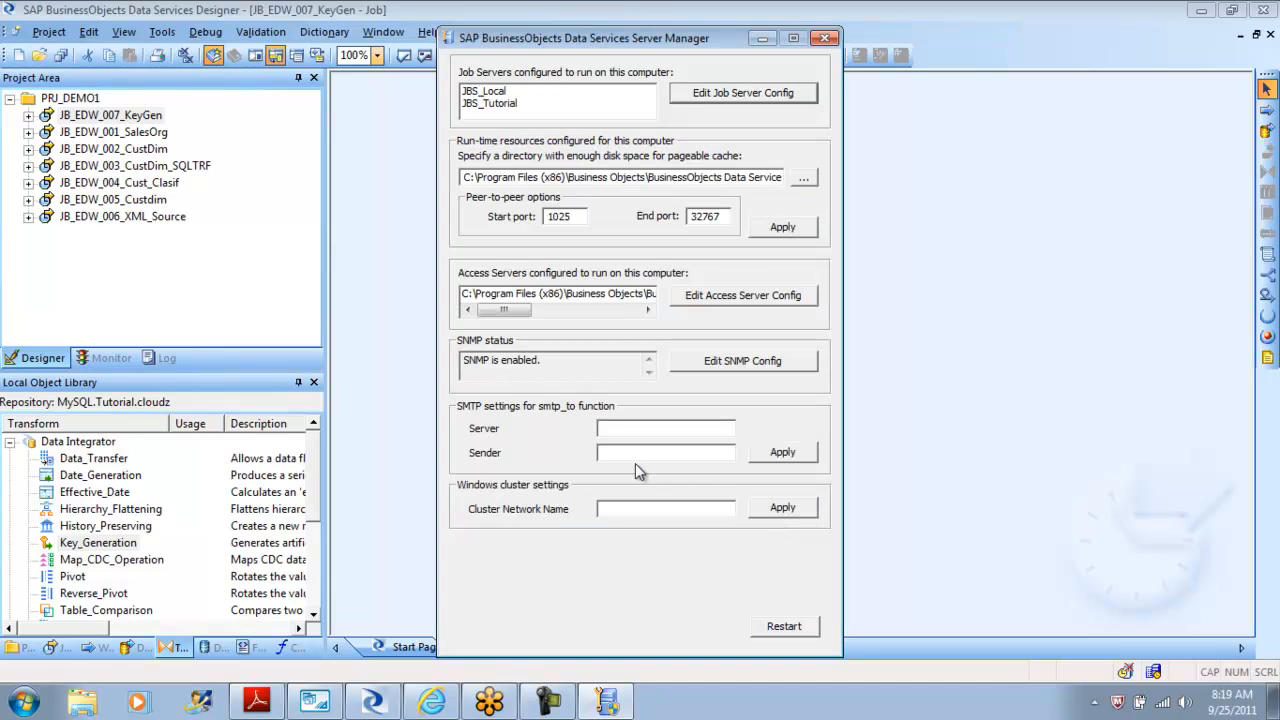
pyautogui.click(785, 630)
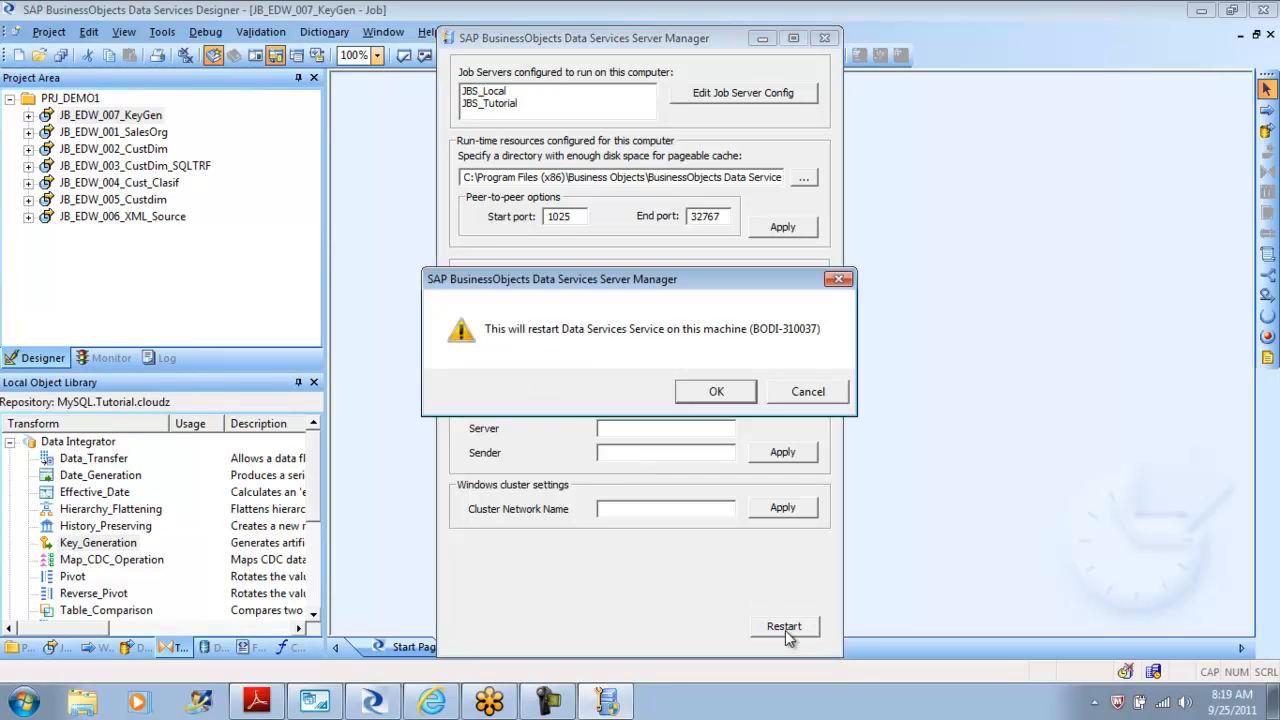
pyautogui.click(712, 392)
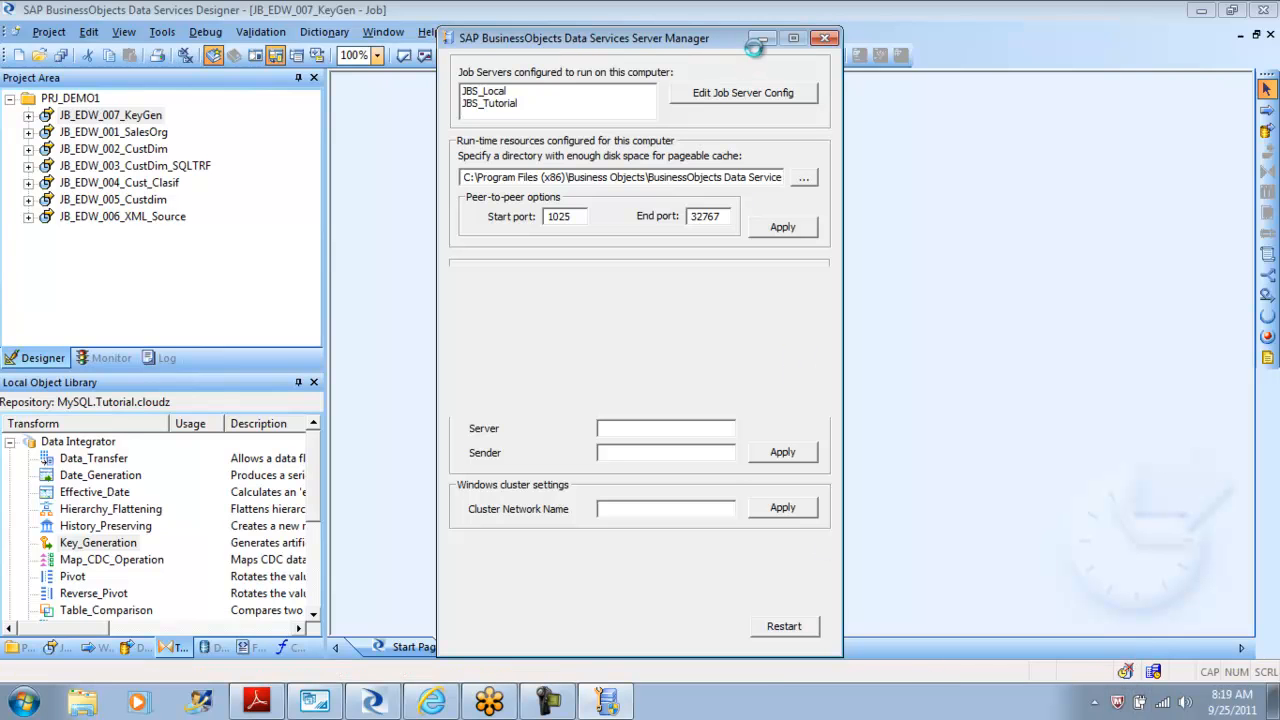
# Exit and relaunch the Data Services Designer, logging in to the MySQL Tutorial repository.
pyautogui.click(49, 32)
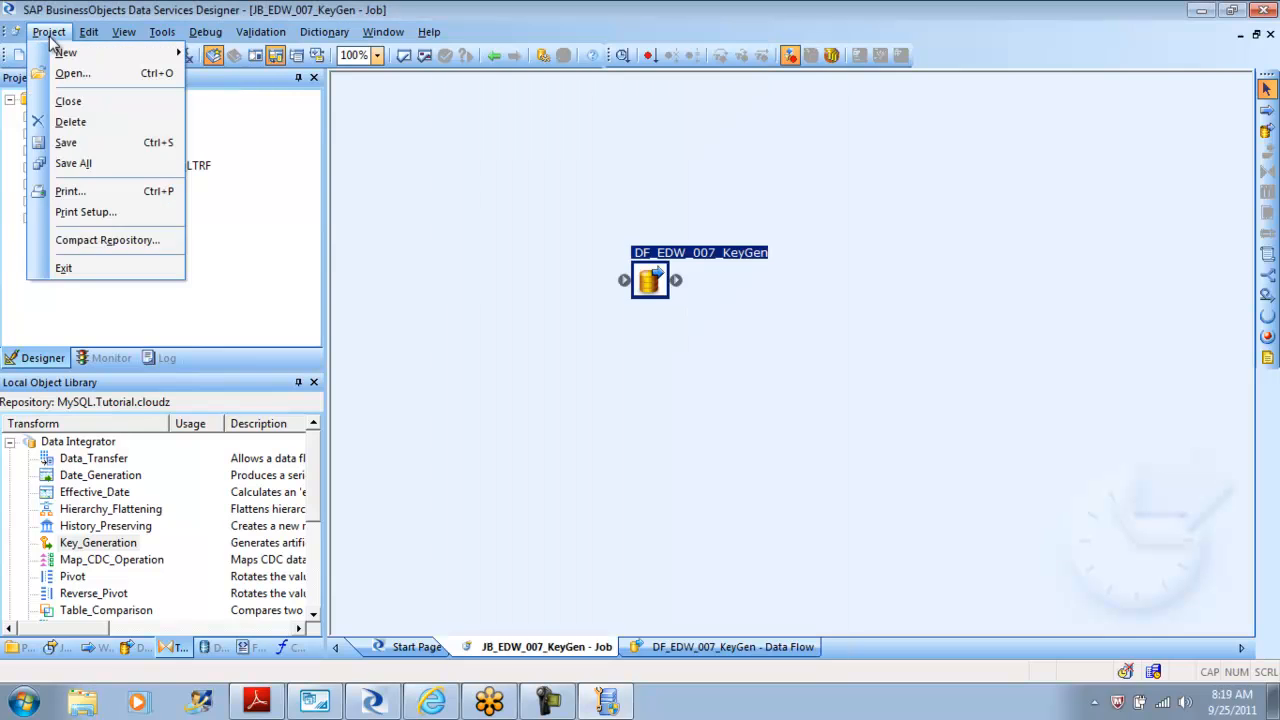
pyautogui.click(72, 277)
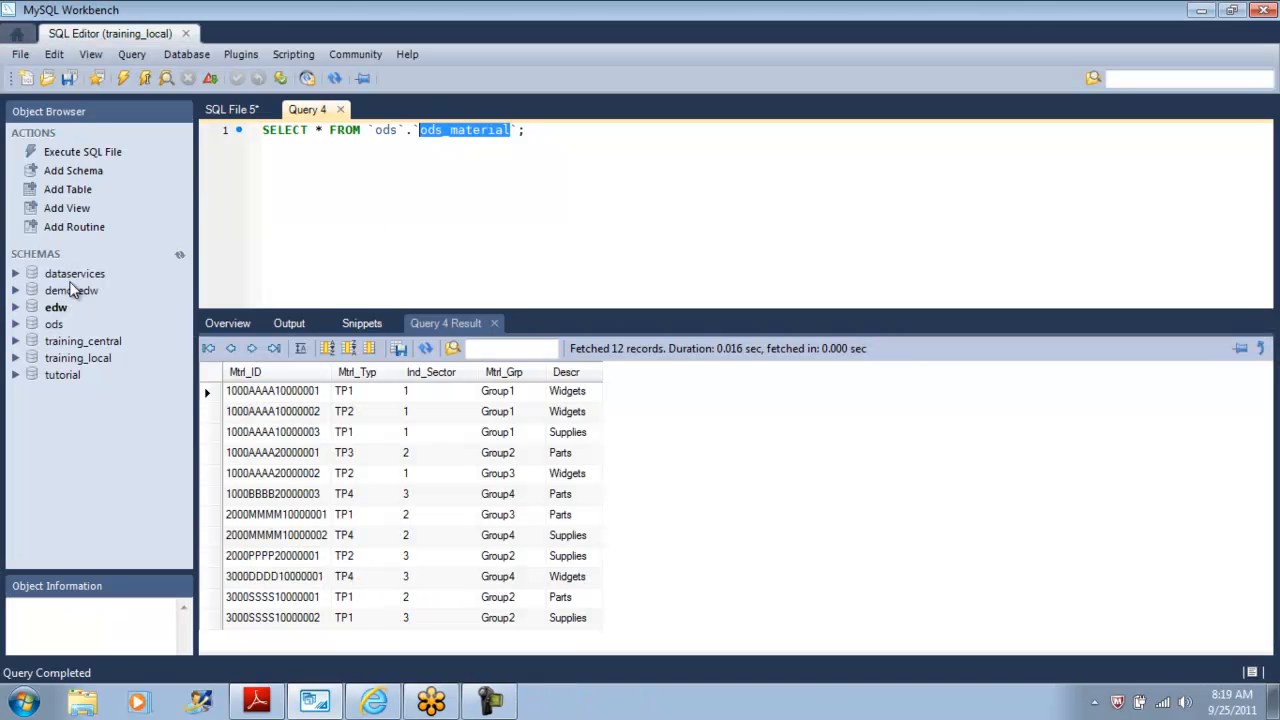
pyautogui.click(24, 706)
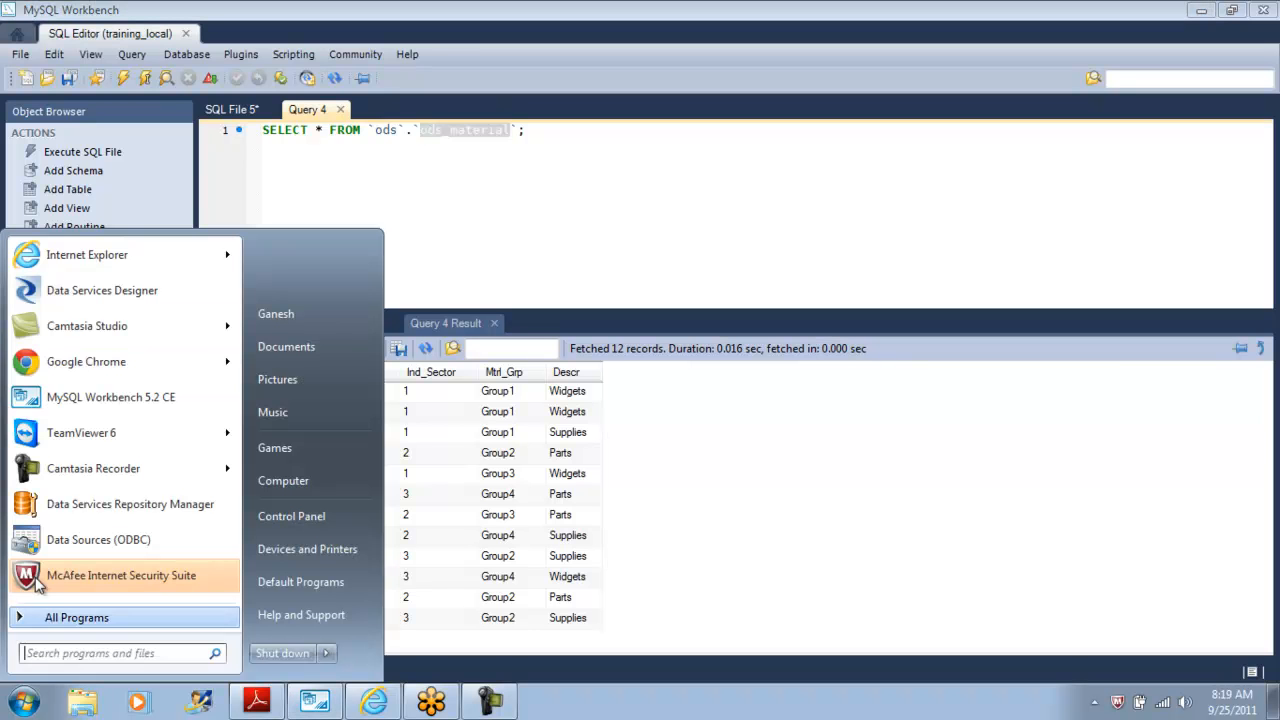
pyautogui.click(133, 289)
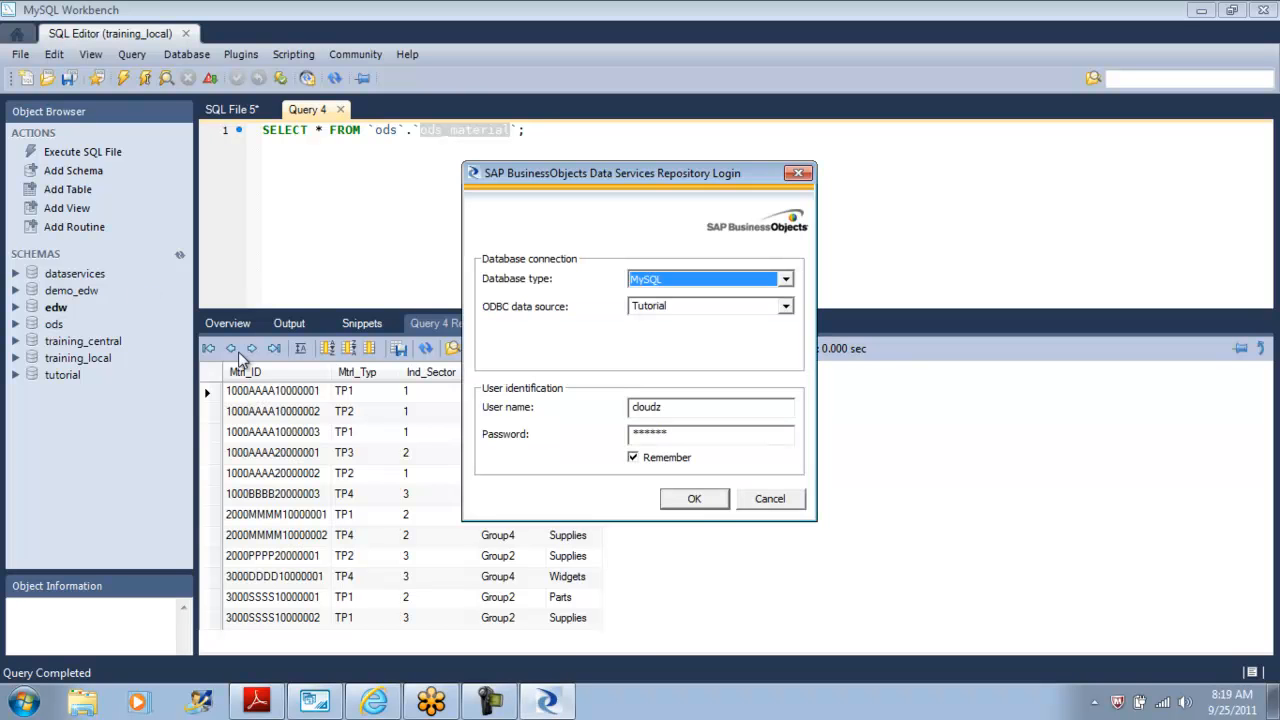
pyautogui.click(695, 498)
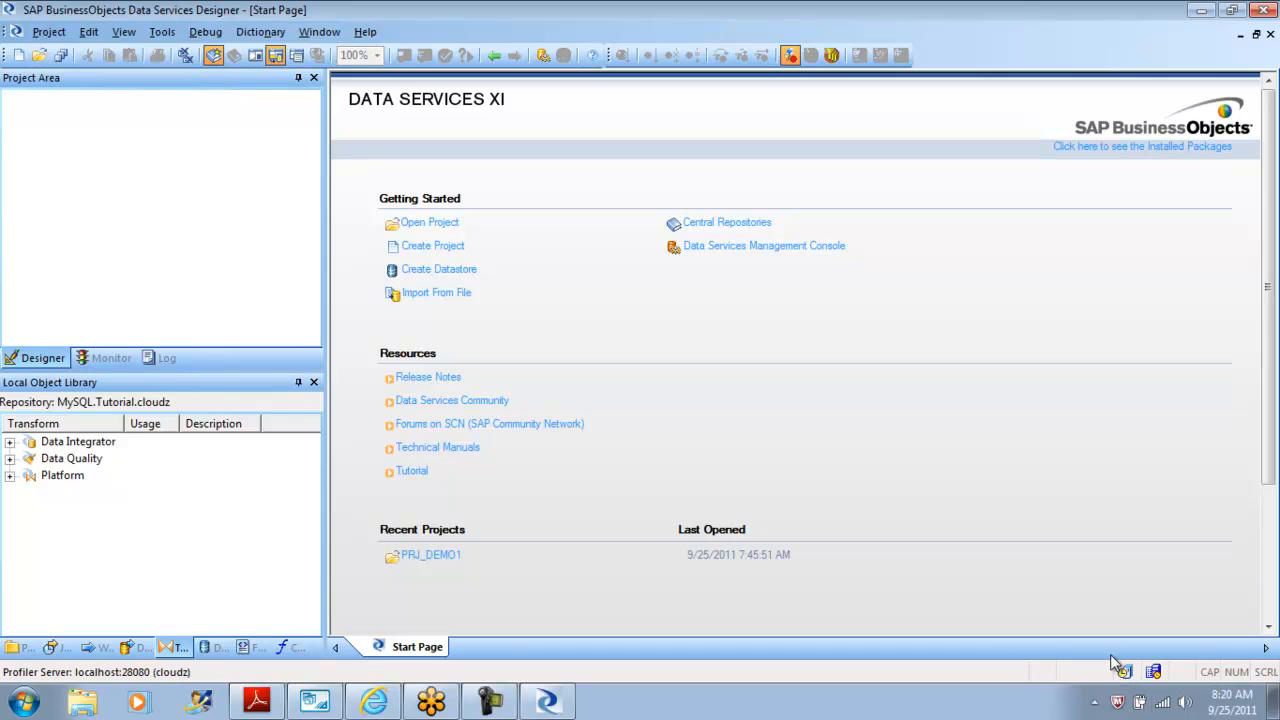
# Open project PRJ_DEMO01 and execute job JB_EDW_007_KeyGen on the JBS_Tutorial job server.
pyautogui.click(22, 650)
pyautogui.doubleClick(70, 441)
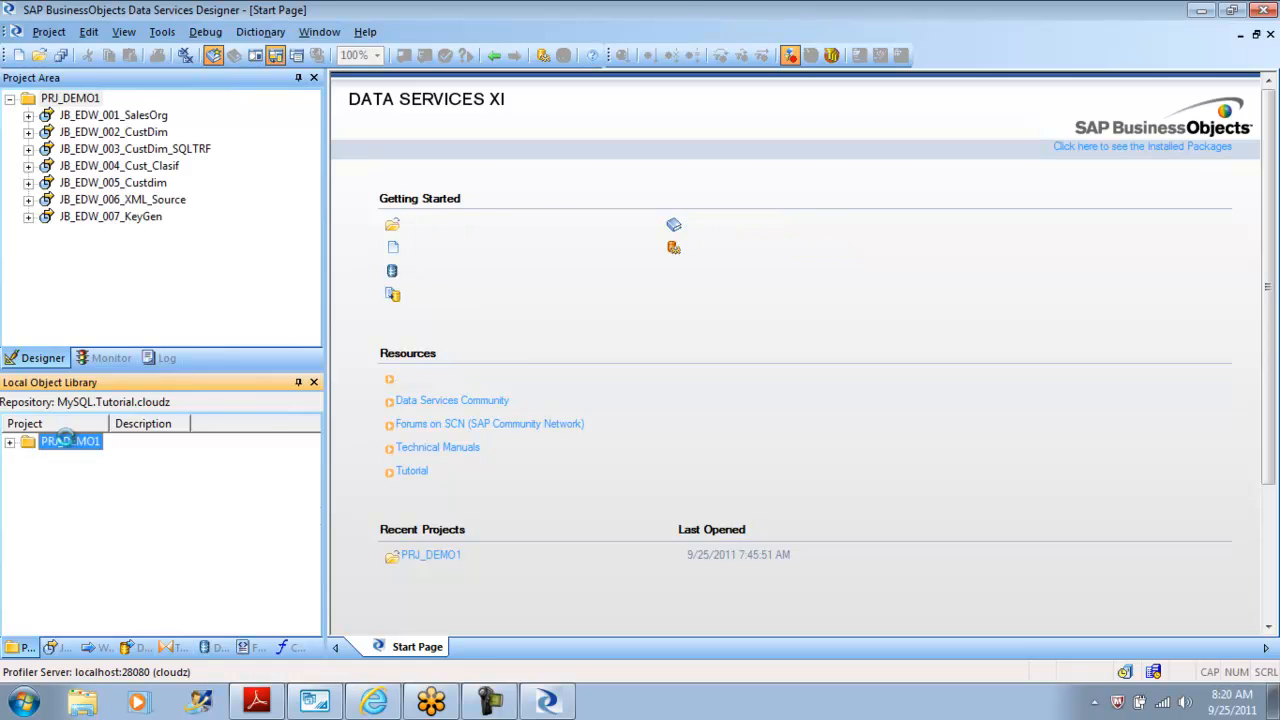
pyautogui.click(110, 217)
pyautogui.rightClick(128, 222)
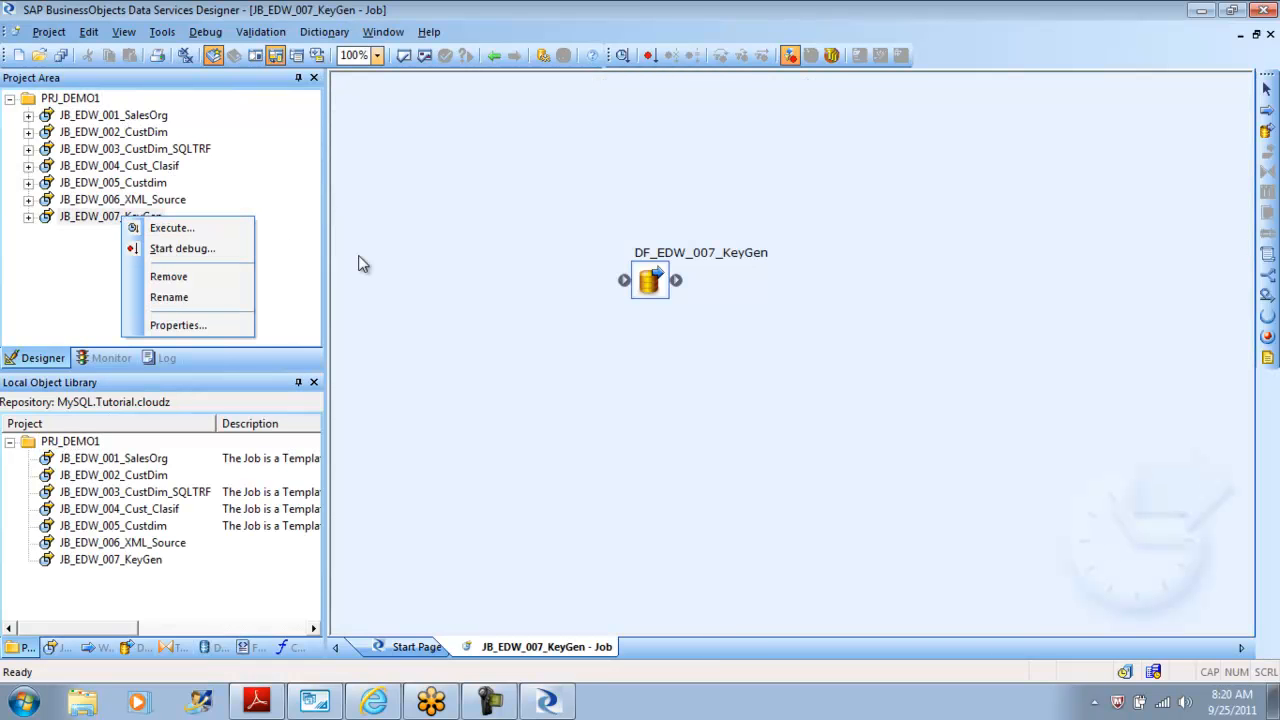
pyautogui.click(193, 233)
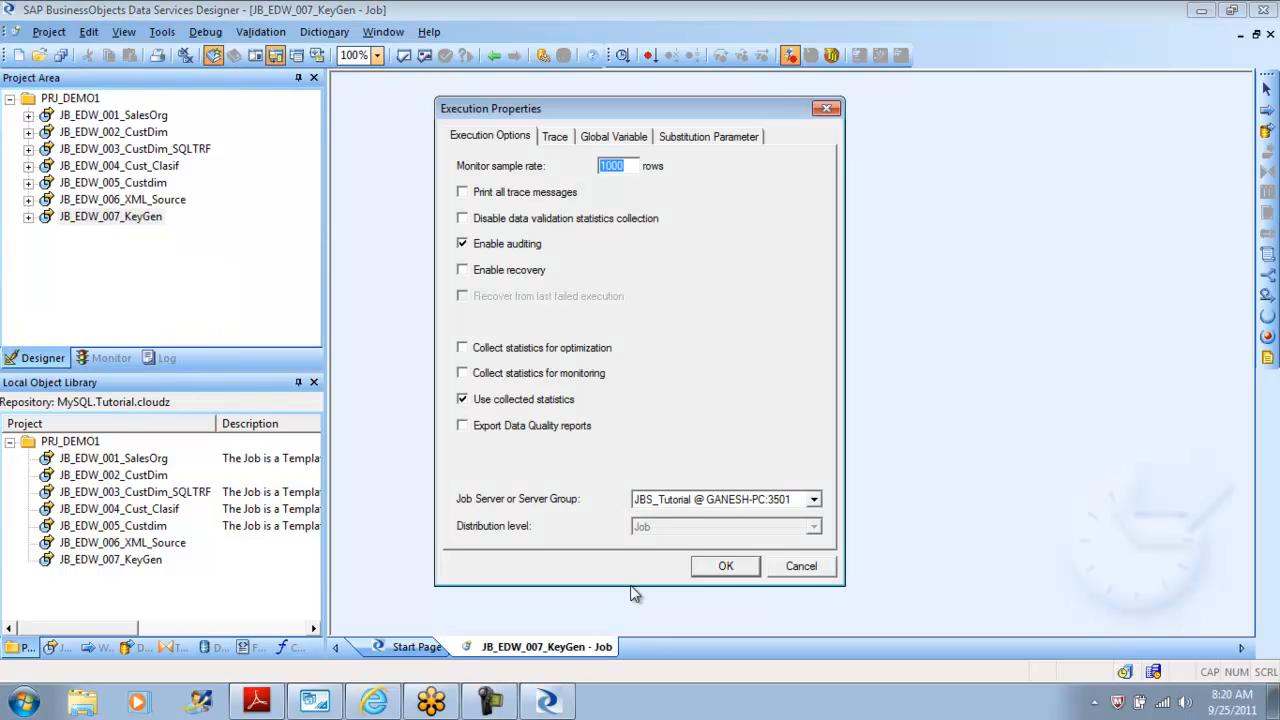
pyautogui.click(726, 567)
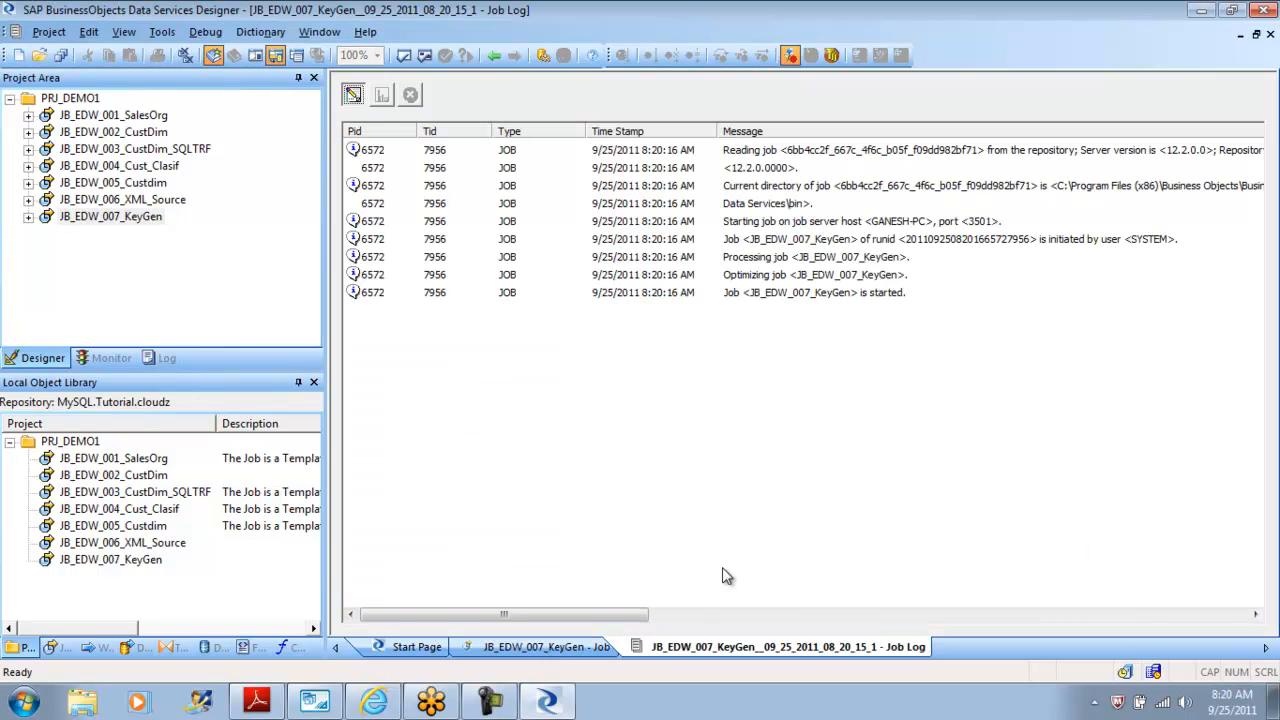
# Open the DF_EDW_007_KeyGen data flow and inspect the mtrl_dim_keygen target table editor.
pyautogui.click(494, 56)
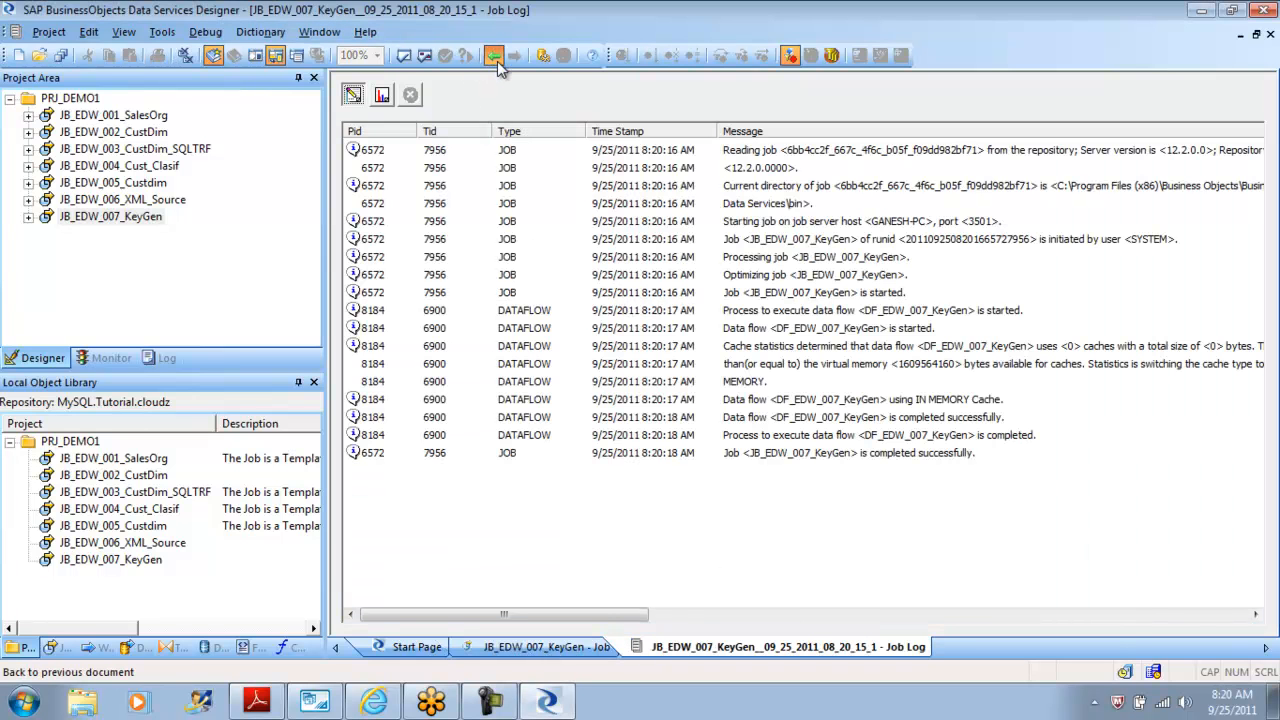
pyautogui.click(647, 275)
pyautogui.doubleClick(647, 275)
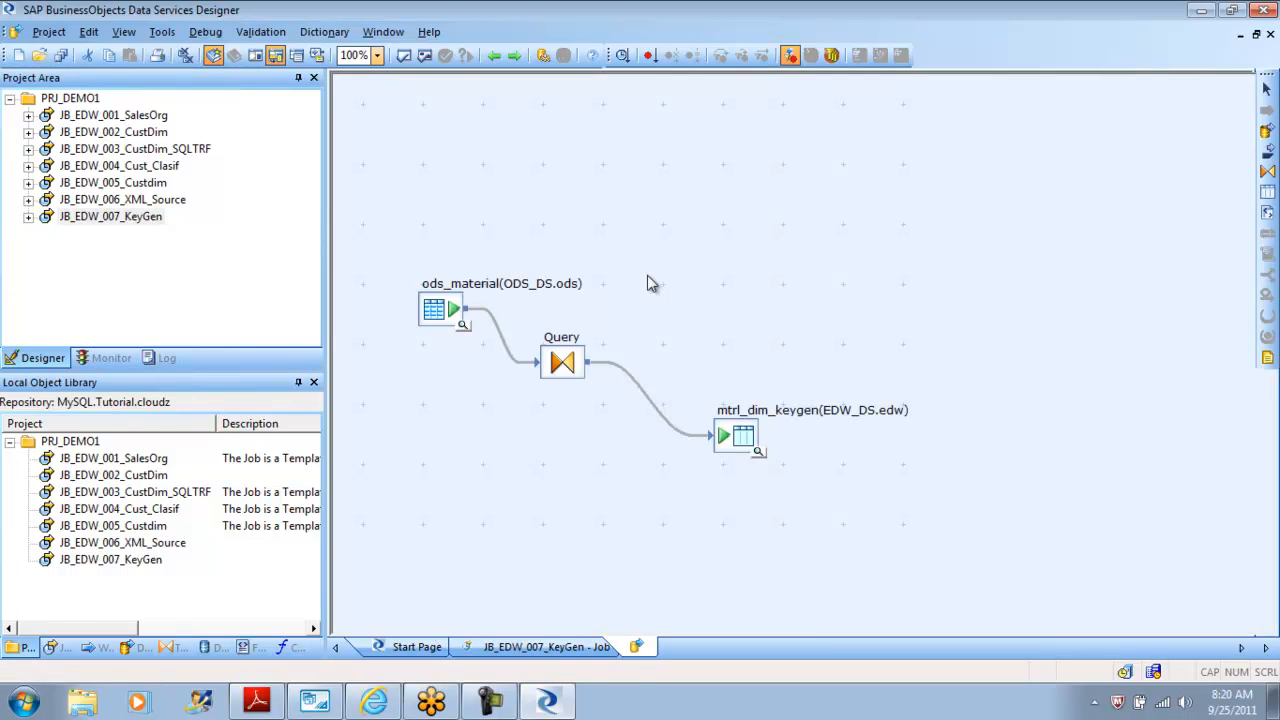
pyautogui.click(740, 433)
pyautogui.doubleClick(740, 433)
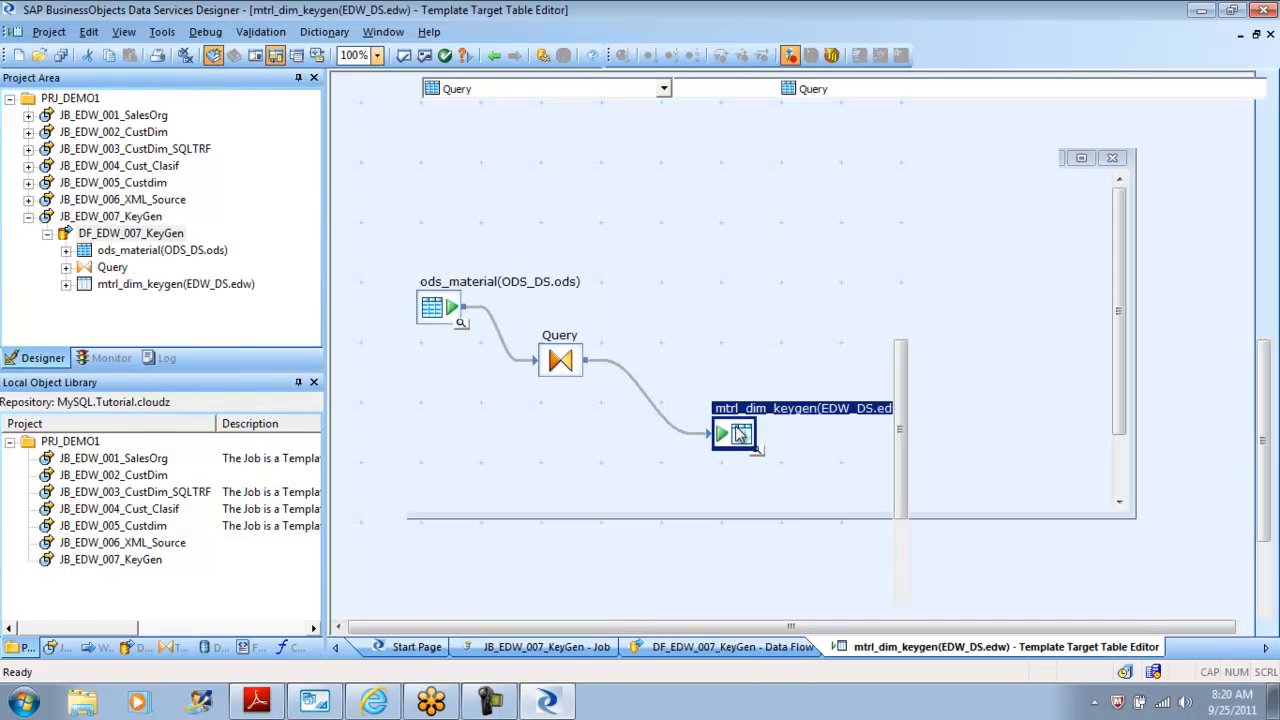
pyautogui.click(494, 56)
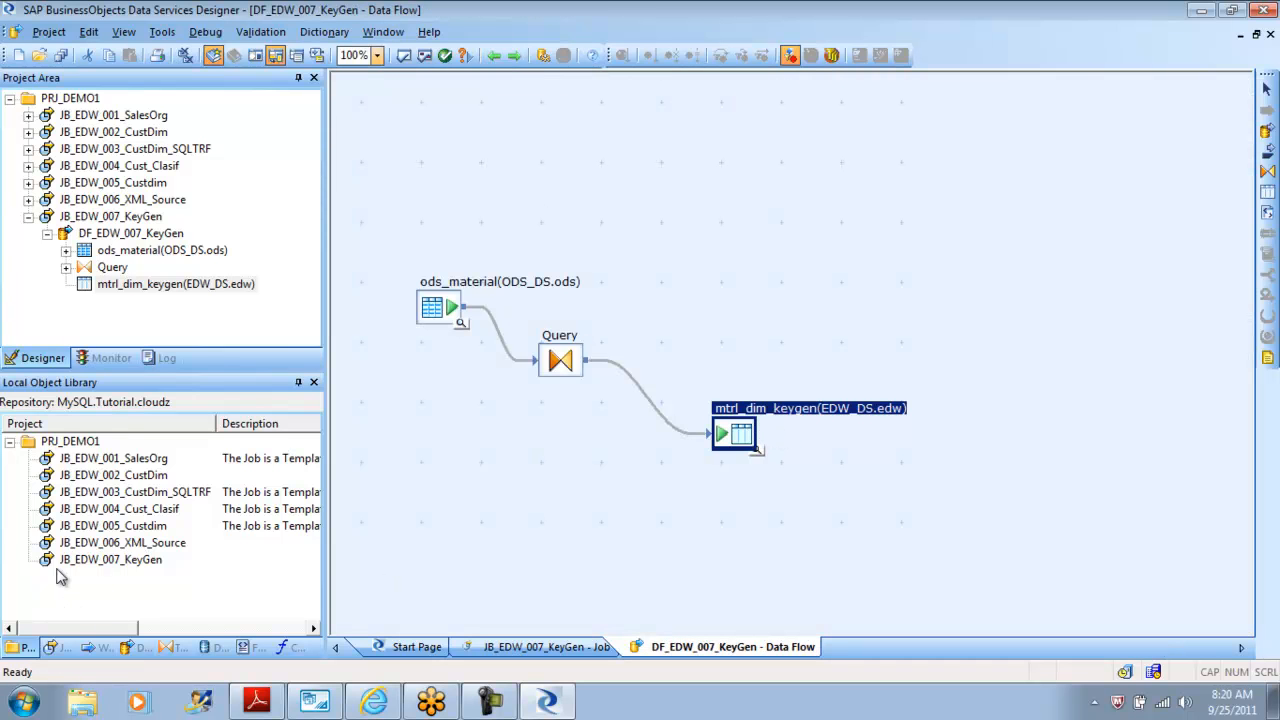
# Import the mtrl_dim_keygen template table from the EDW_DS datastore as a regular table.
pyautogui.click(209, 648)
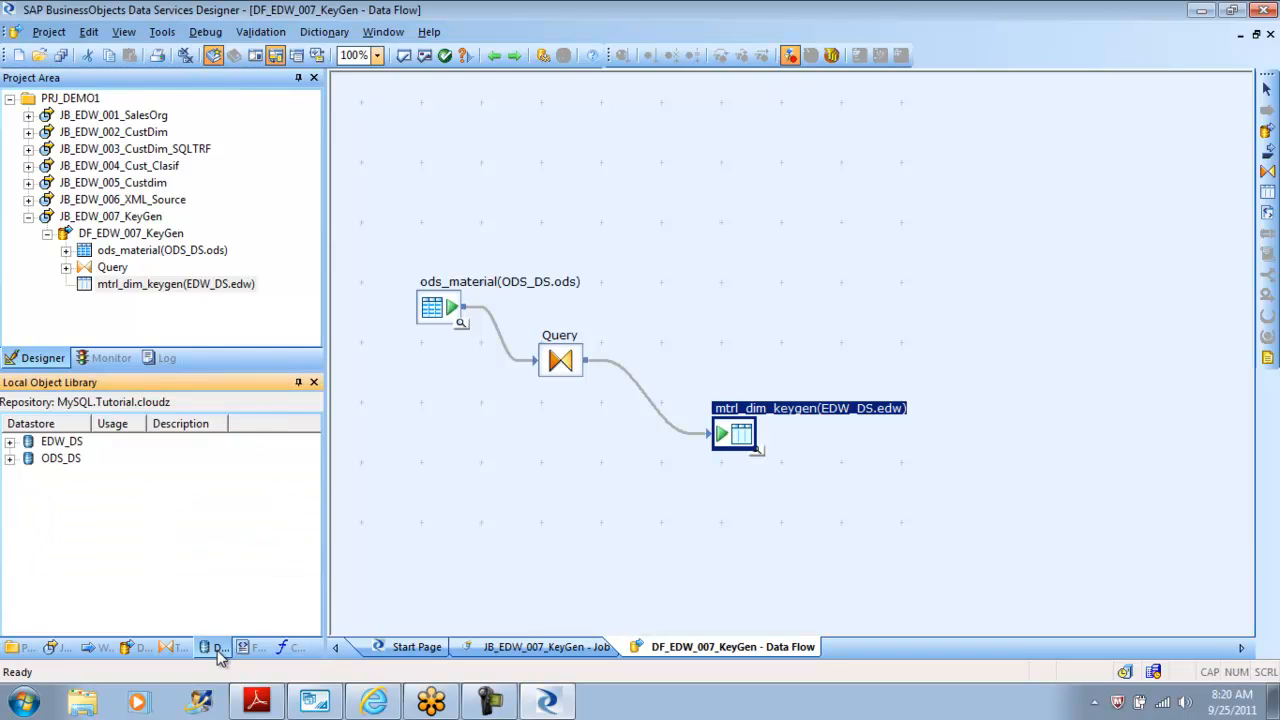
pyautogui.click(9, 442)
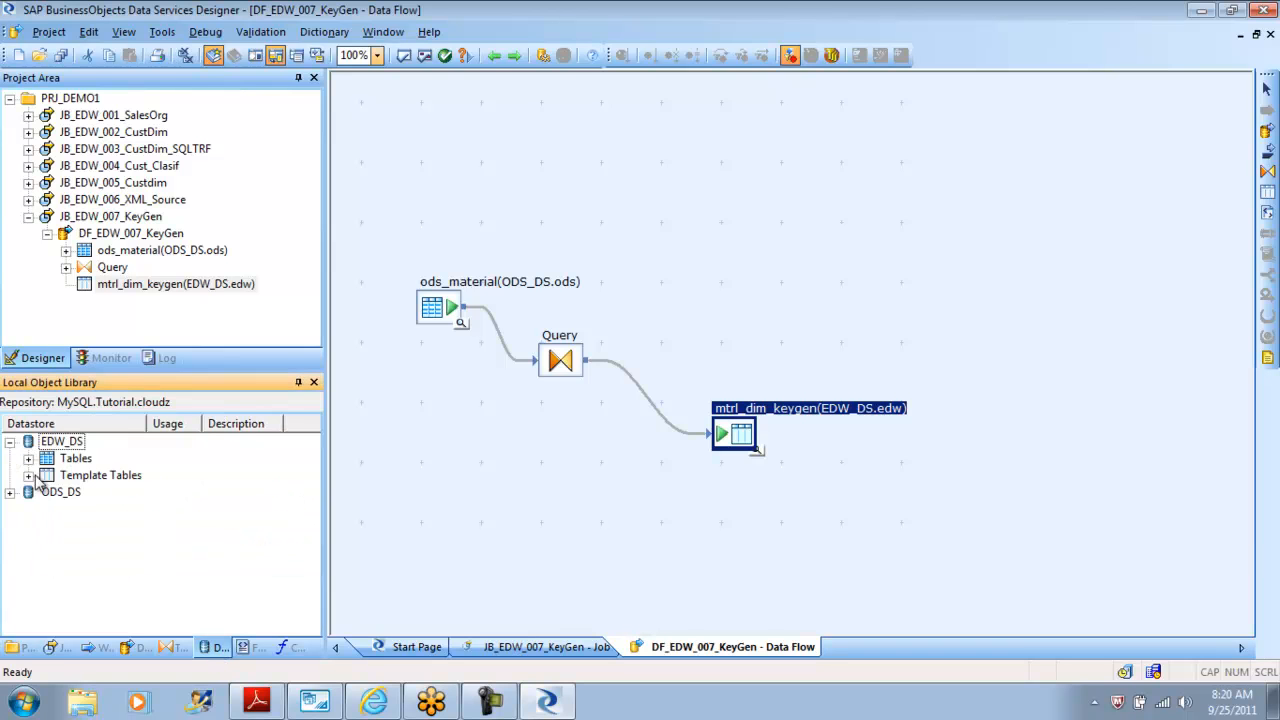
pyautogui.click(29, 476)
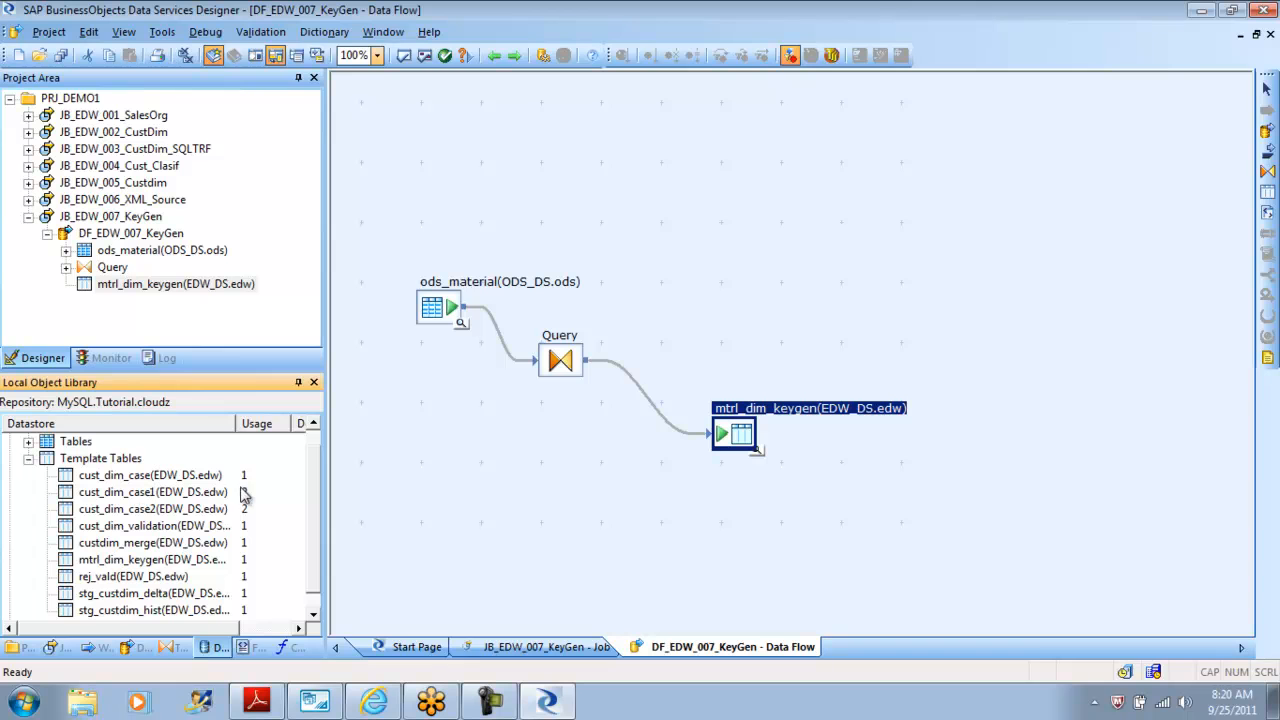
pyautogui.scroll(-1, 317, 480)
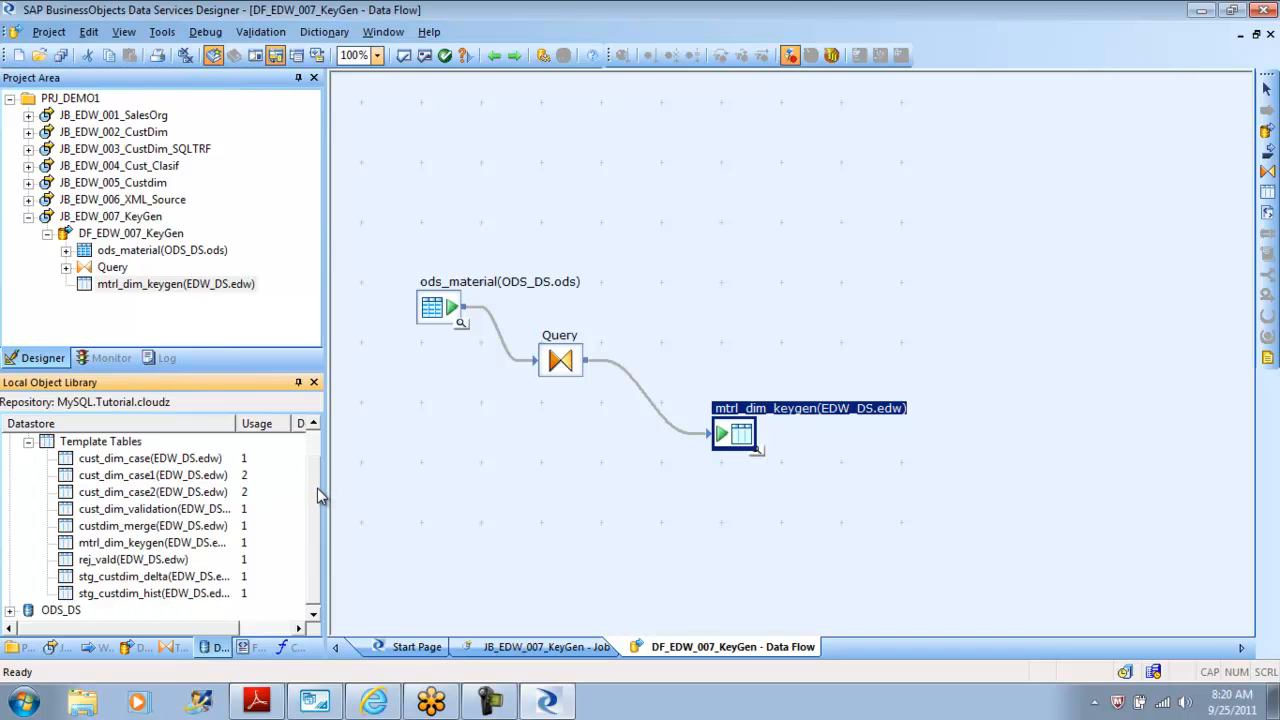
pyautogui.rightClick(138, 548)
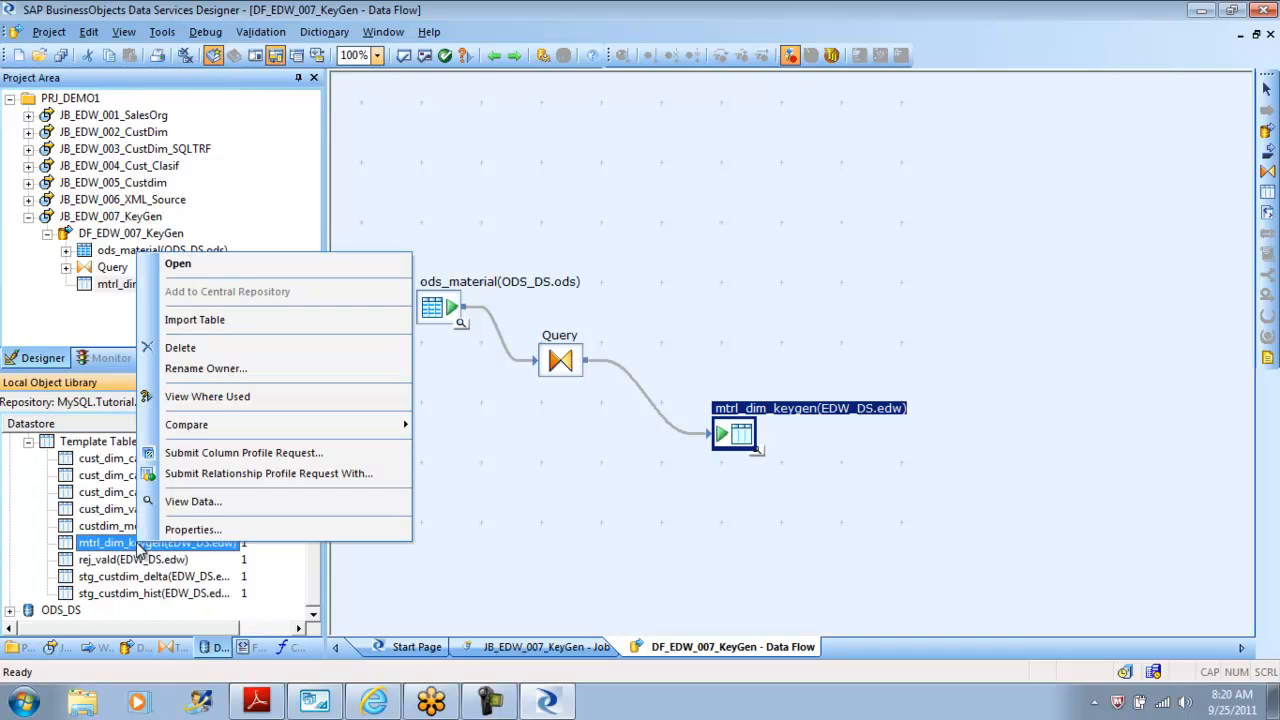
pyautogui.click(228, 324)
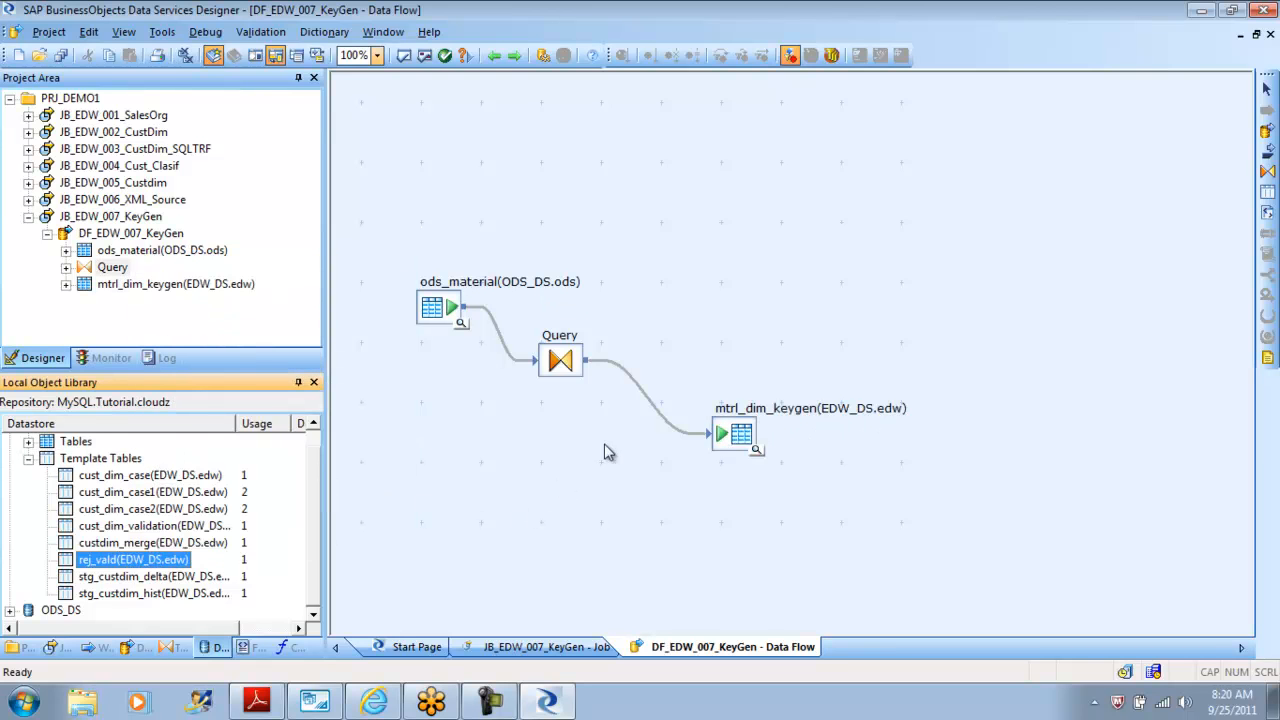
# Delete the connection between the Query transform and the mtrl_dim_keygen target table.
pyautogui.click(640, 392)
pyautogui.press('Delete')
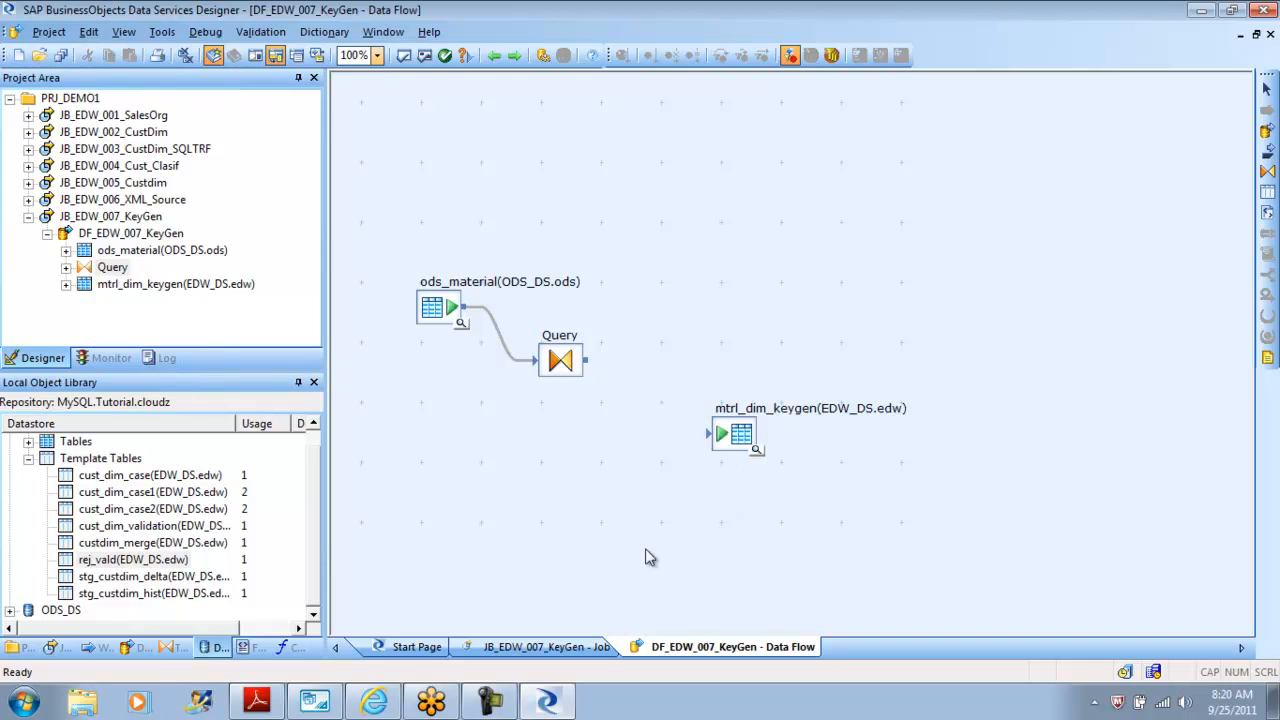
# Switch to MySQL Workbench and view the tables of the edw schema.
pyautogui.click(338, 706)
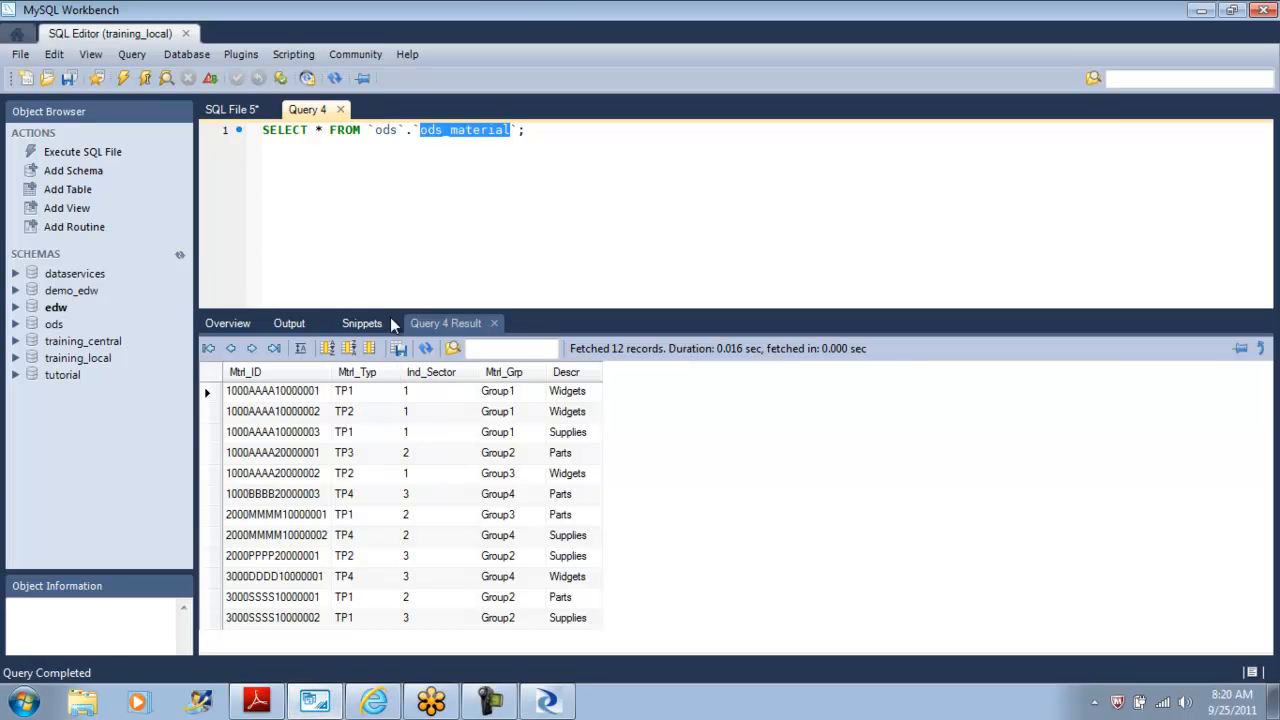
pyautogui.click(235, 330)
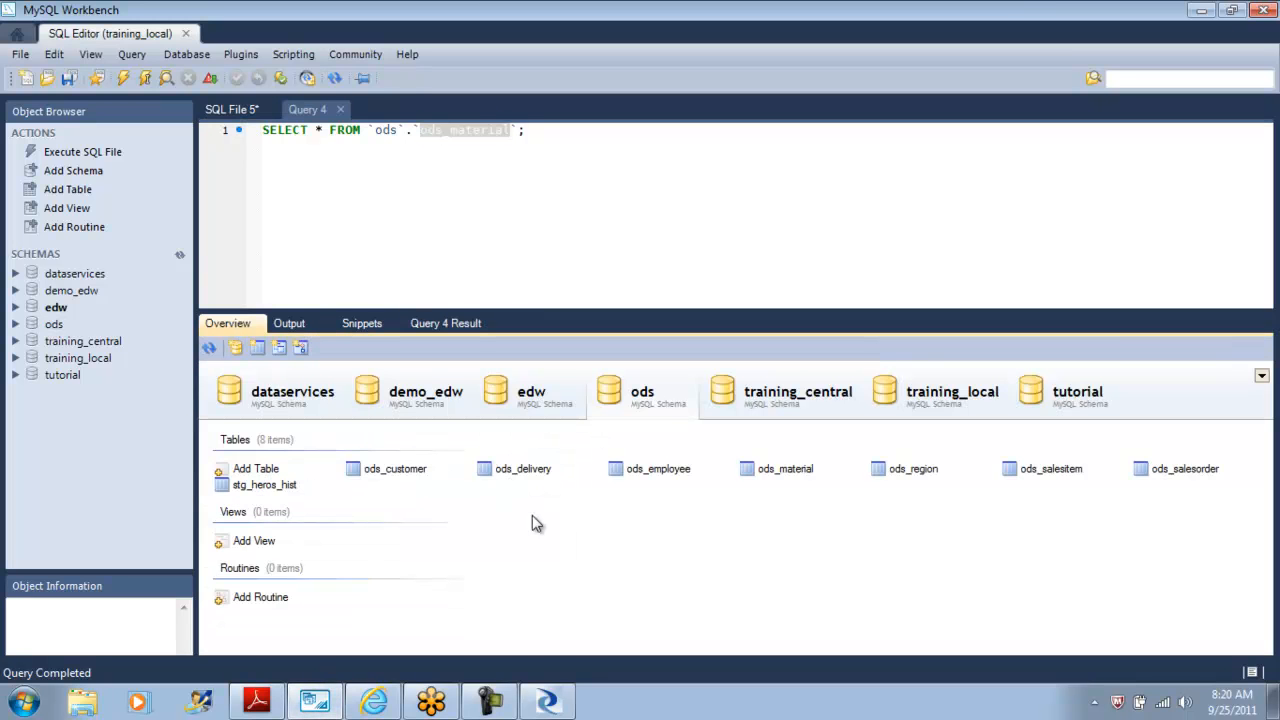
pyautogui.click(538, 400)
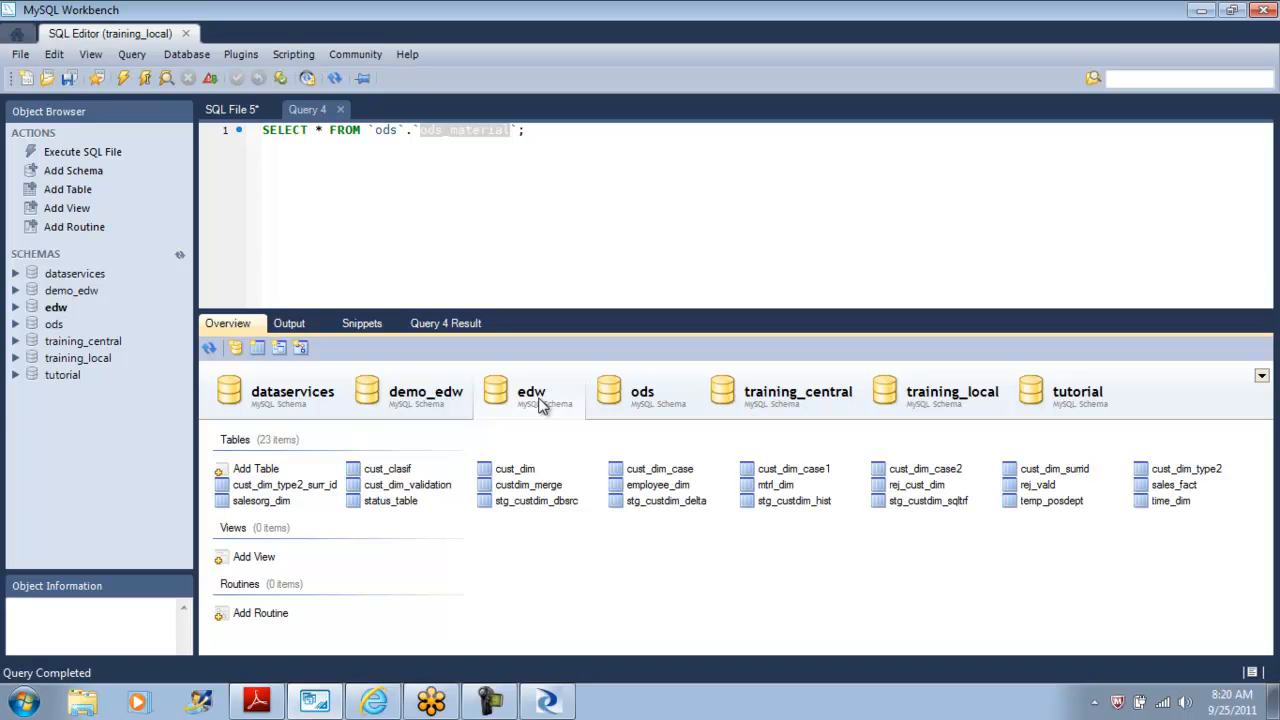
# Switch to Gmail in the browser and send the chat reply 'in teh meeting'.
pyautogui.click(368, 704)
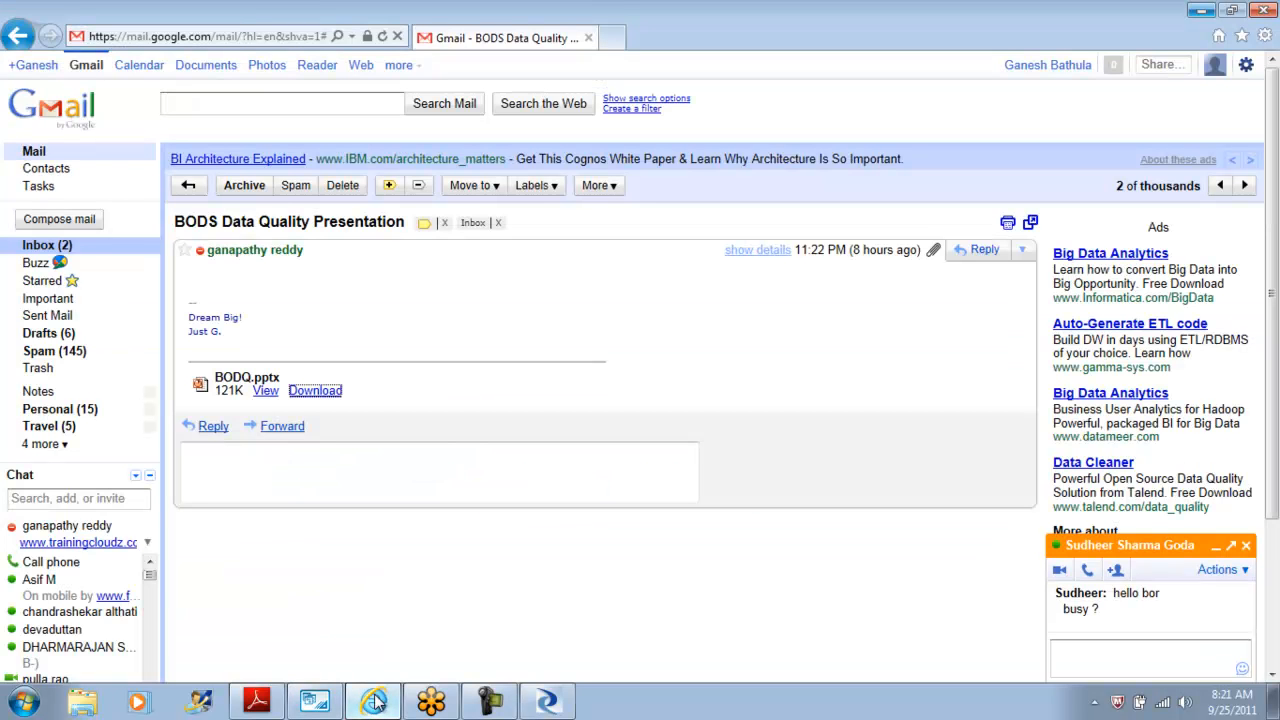
pyautogui.click(1101, 652)
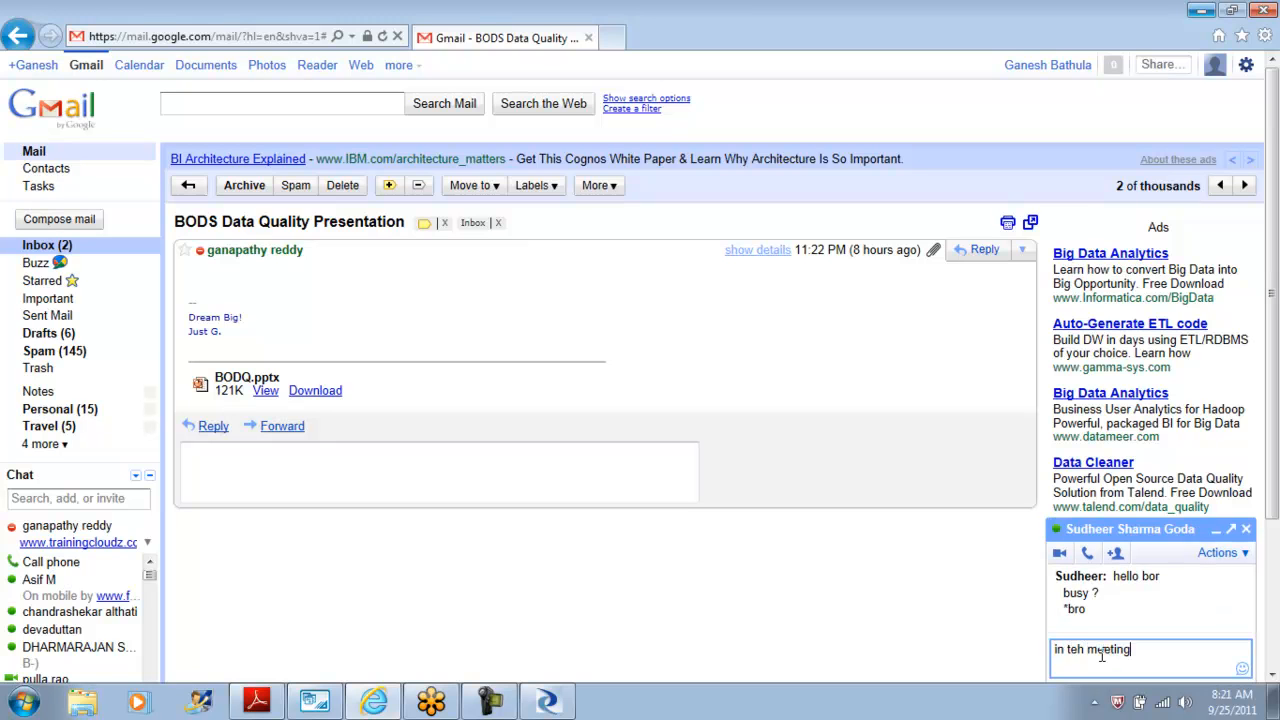
pyautogui.press('Return')
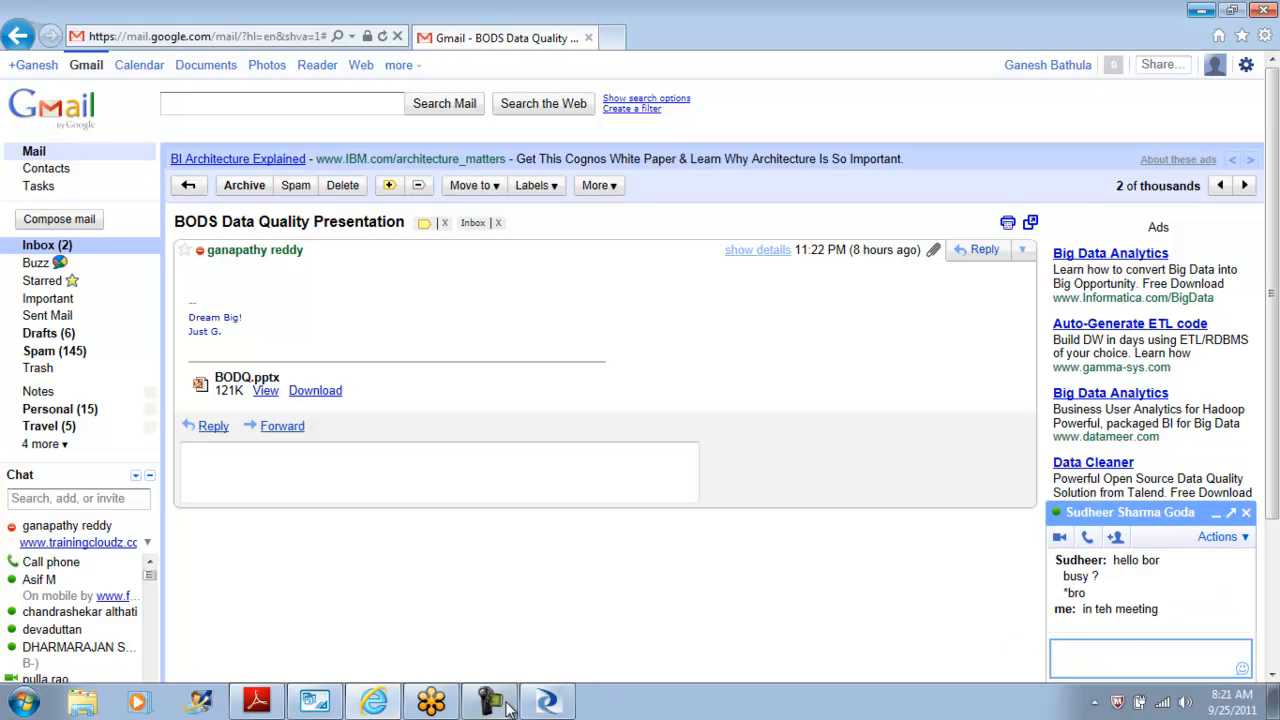
# Close the browser window showing Gmail.
pyautogui.click(547, 704)
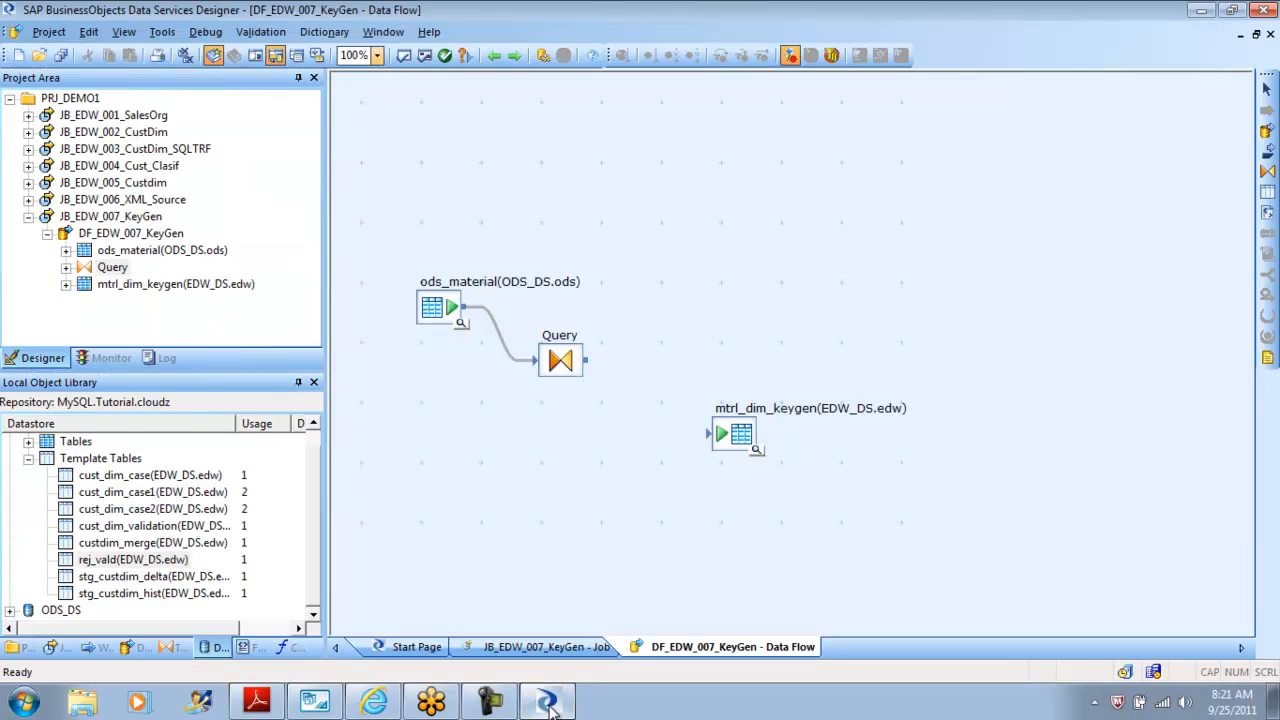
pyautogui.click(316, 703)
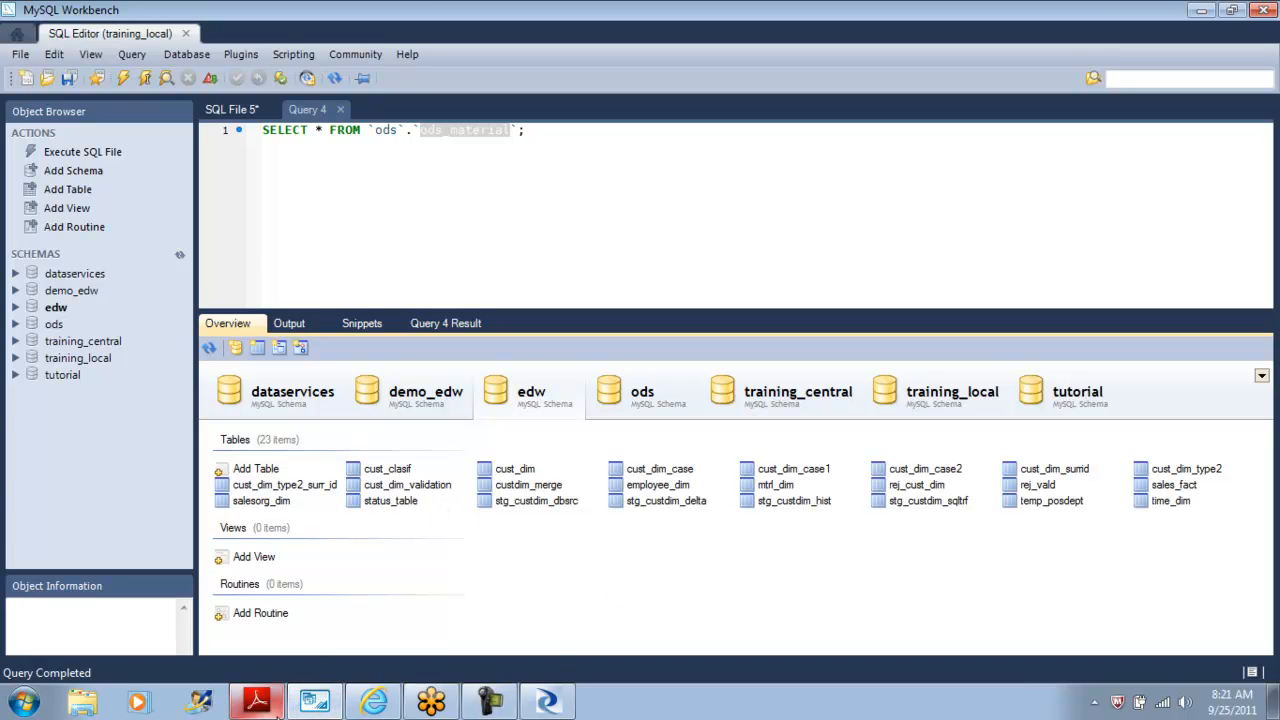
pyautogui.click(378, 702)
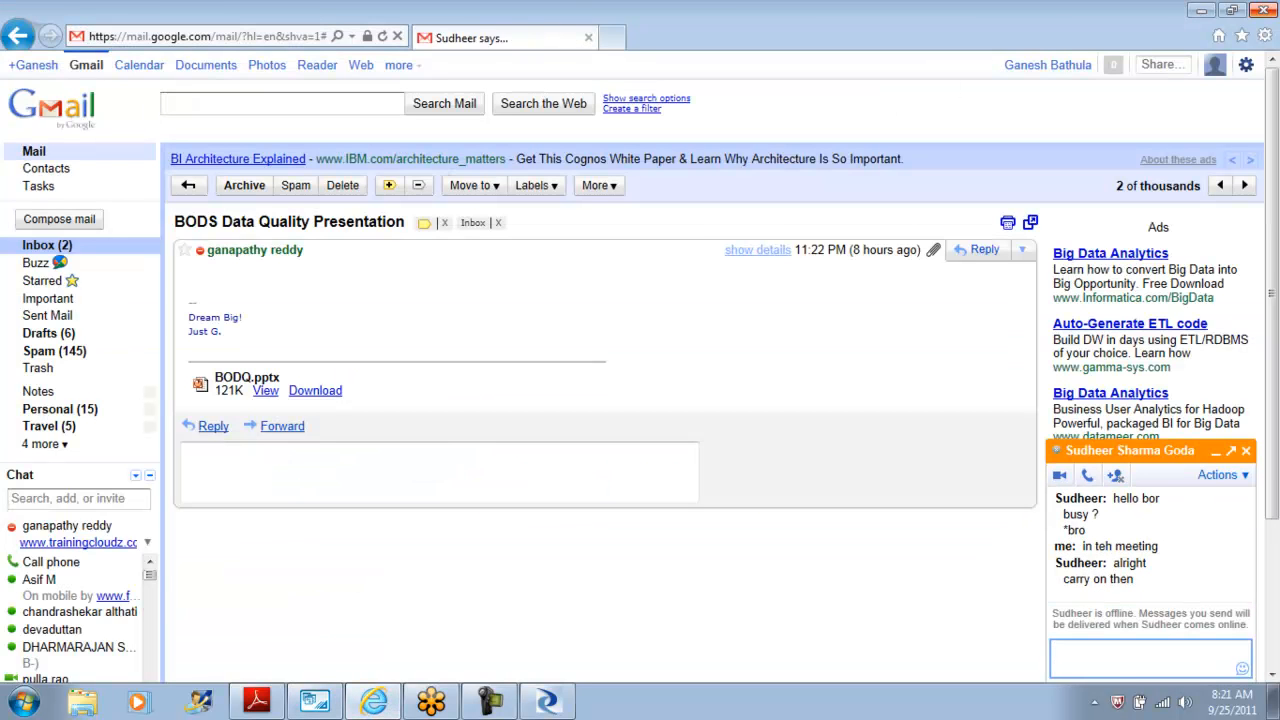
pyautogui.click(1266, 10)
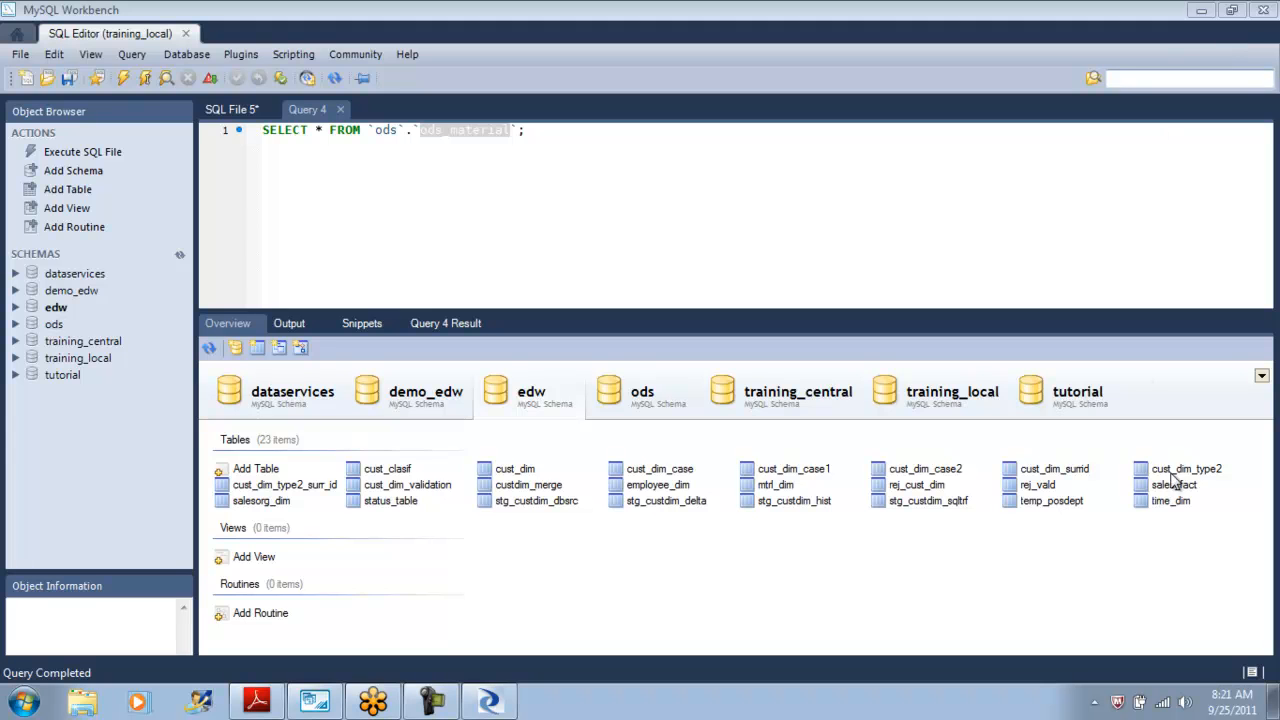
# Refresh the schemas and send a Delete statement for the edw mtrl_dim_keygen table to the SQL editor.
pyautogui.click(180, 253)
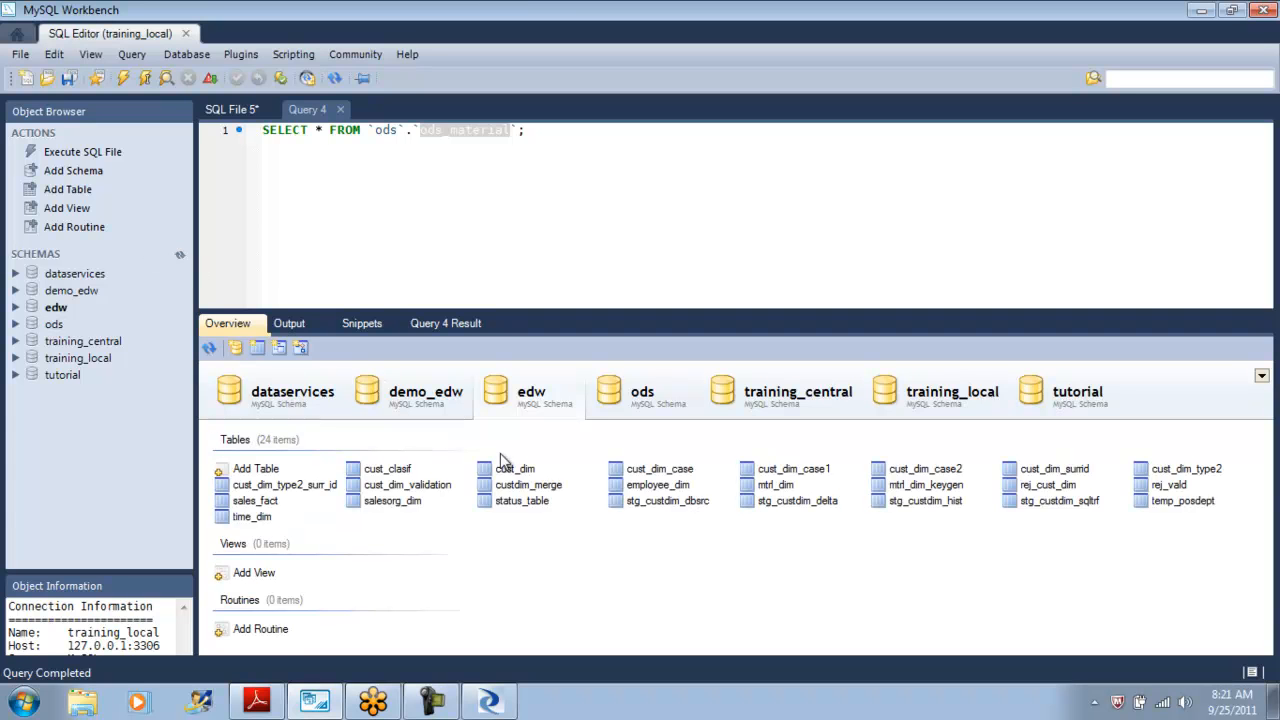
pyautogui.rightClick(922, 488)
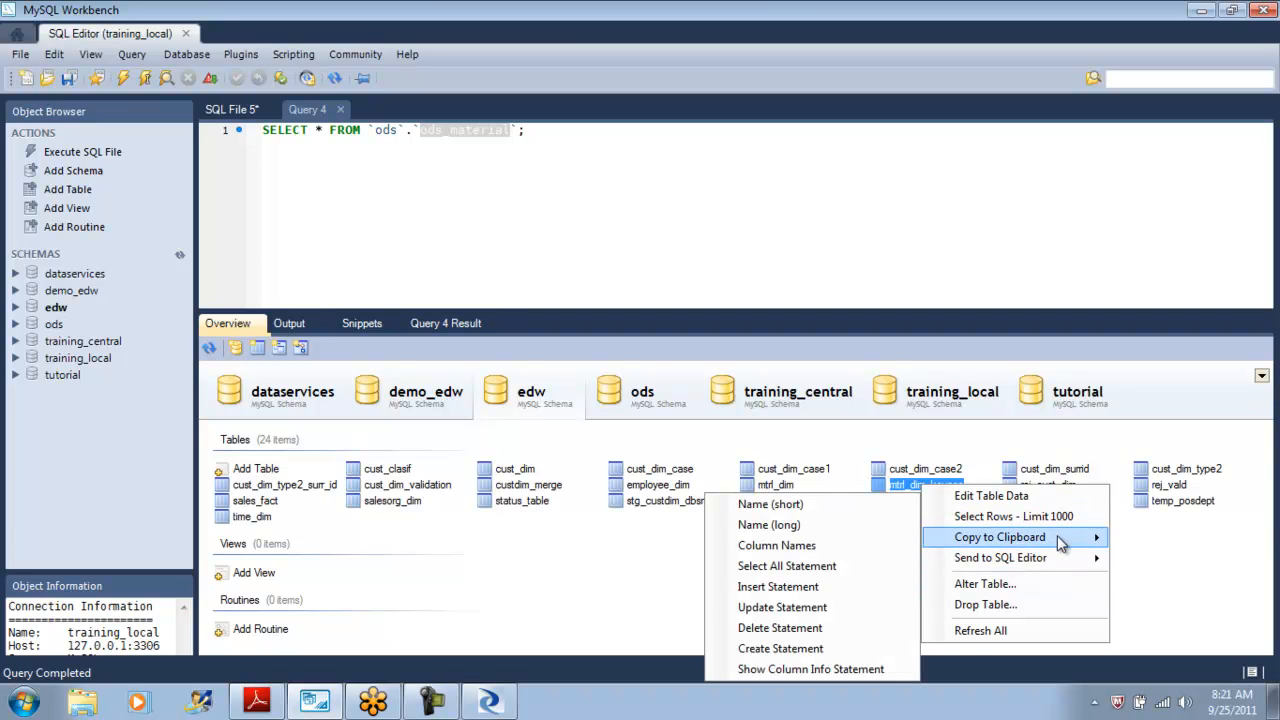
pyautogui.moveTo(1057, 553)
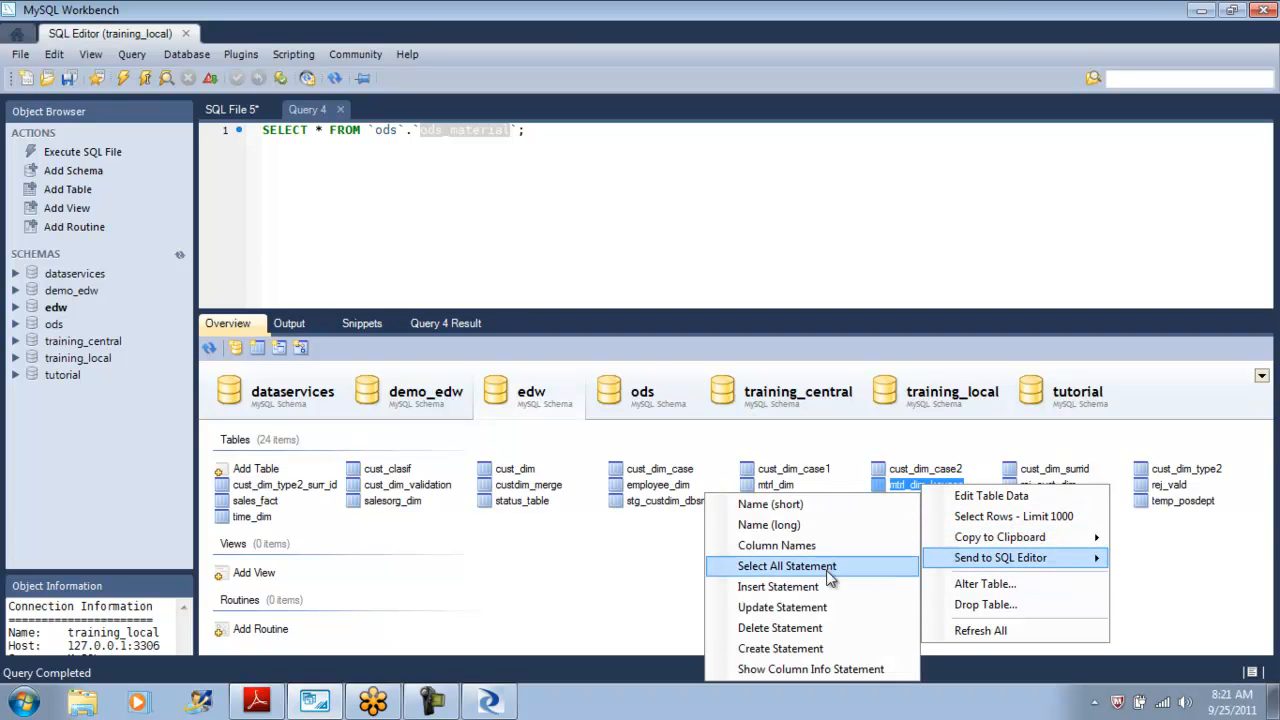
pyautogui.click(822, 628)
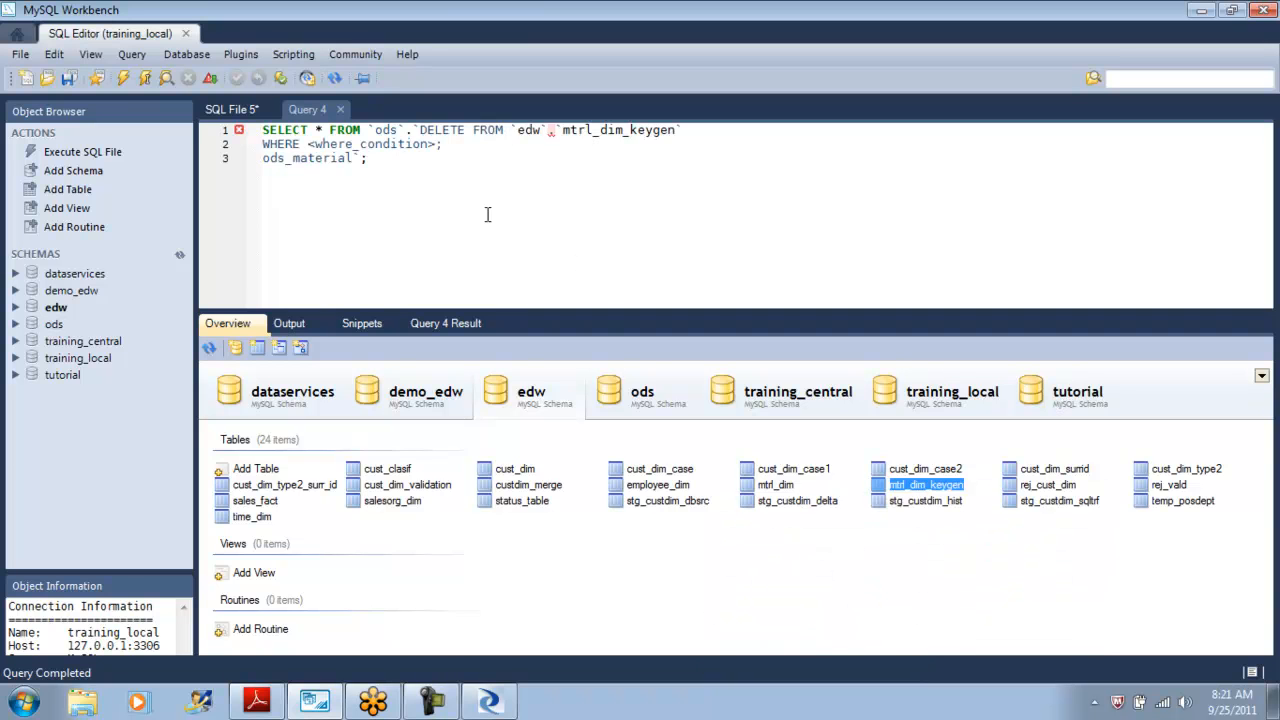
# Try to execute the generated statements in the SQL editor.
pyautogui.moveTo(378, 158); pyautogui.dragTo(264, 131)
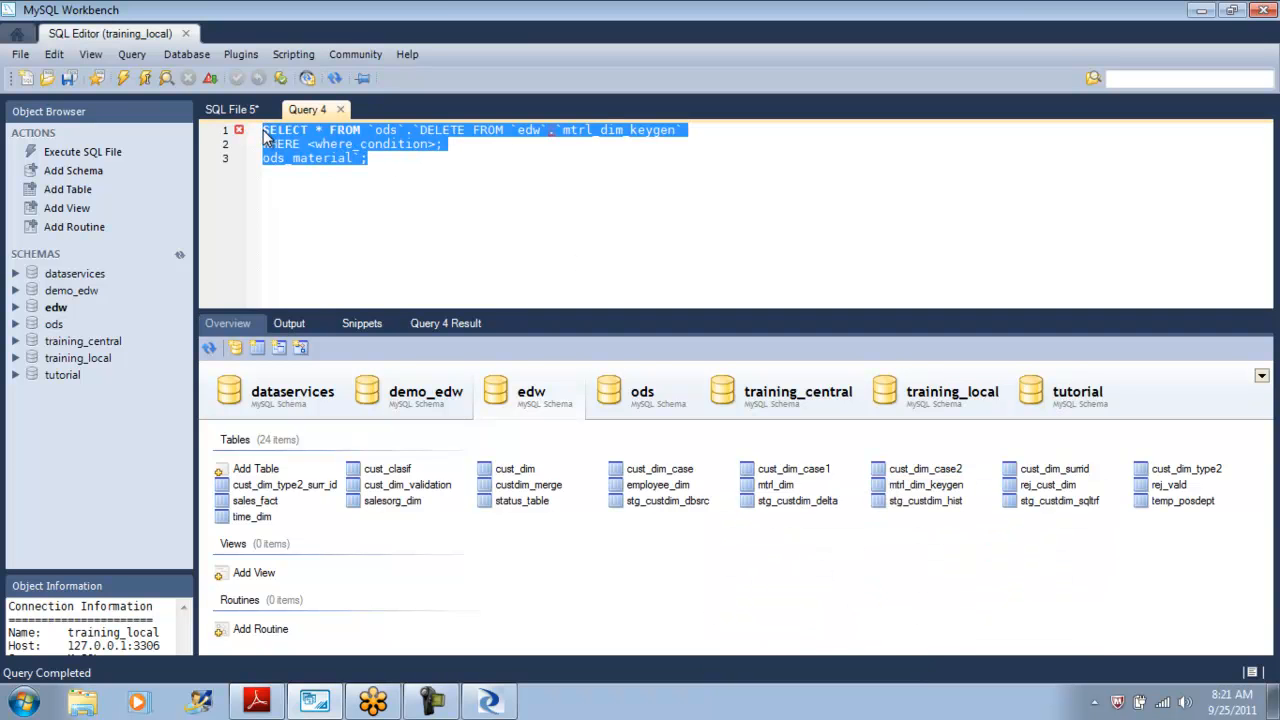
pyautogui.click(127, 78)
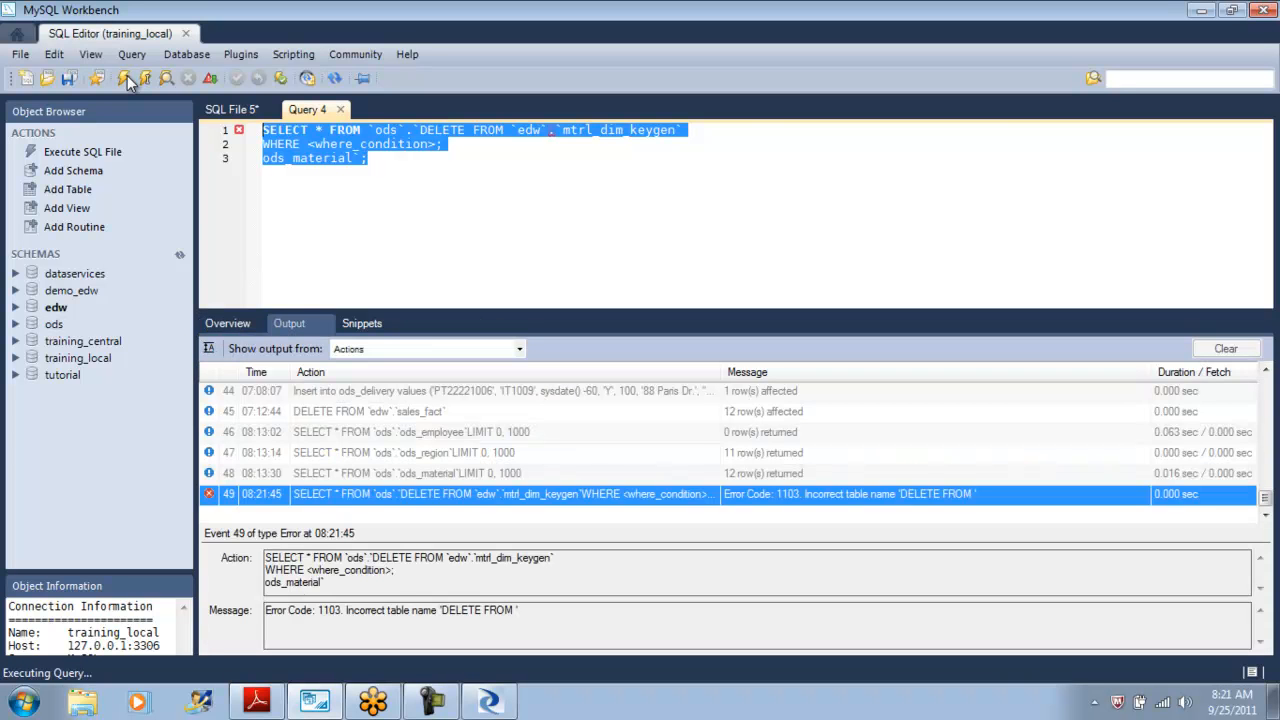
pyautogui.click(345, 191)
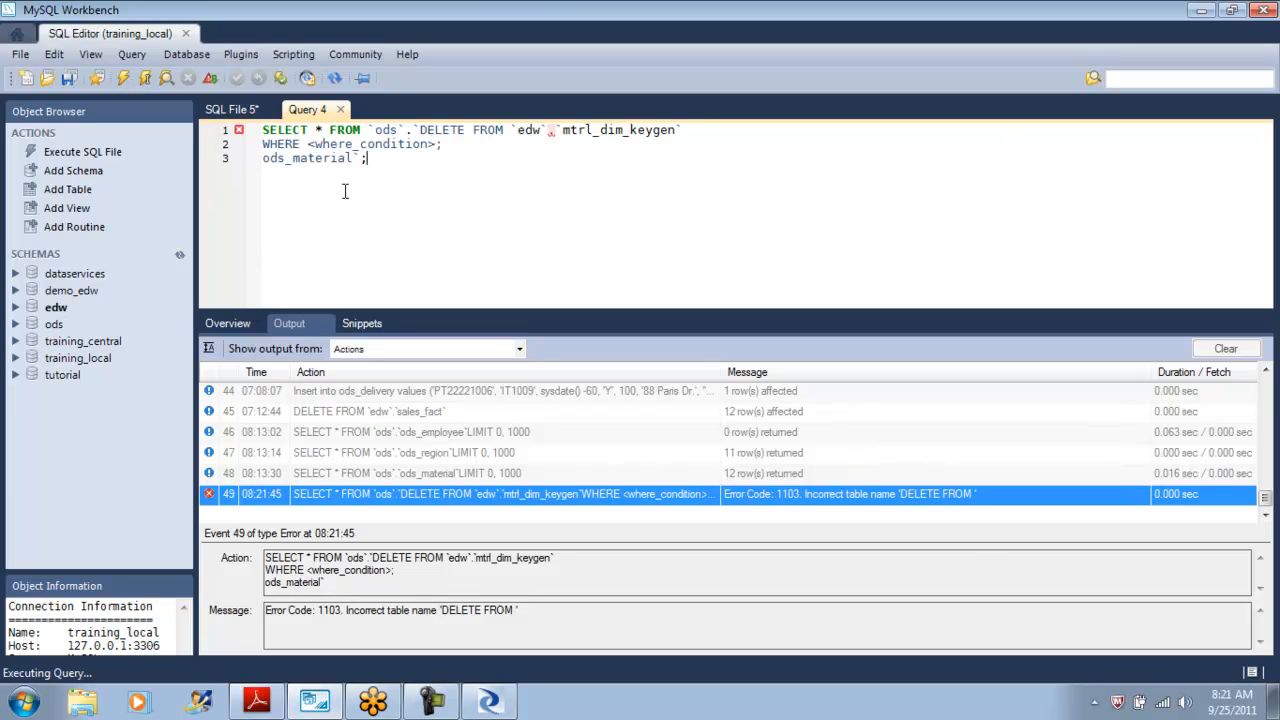
pyautogui.moveTo(683, 131); pyautogui.dragTo(418, 143)
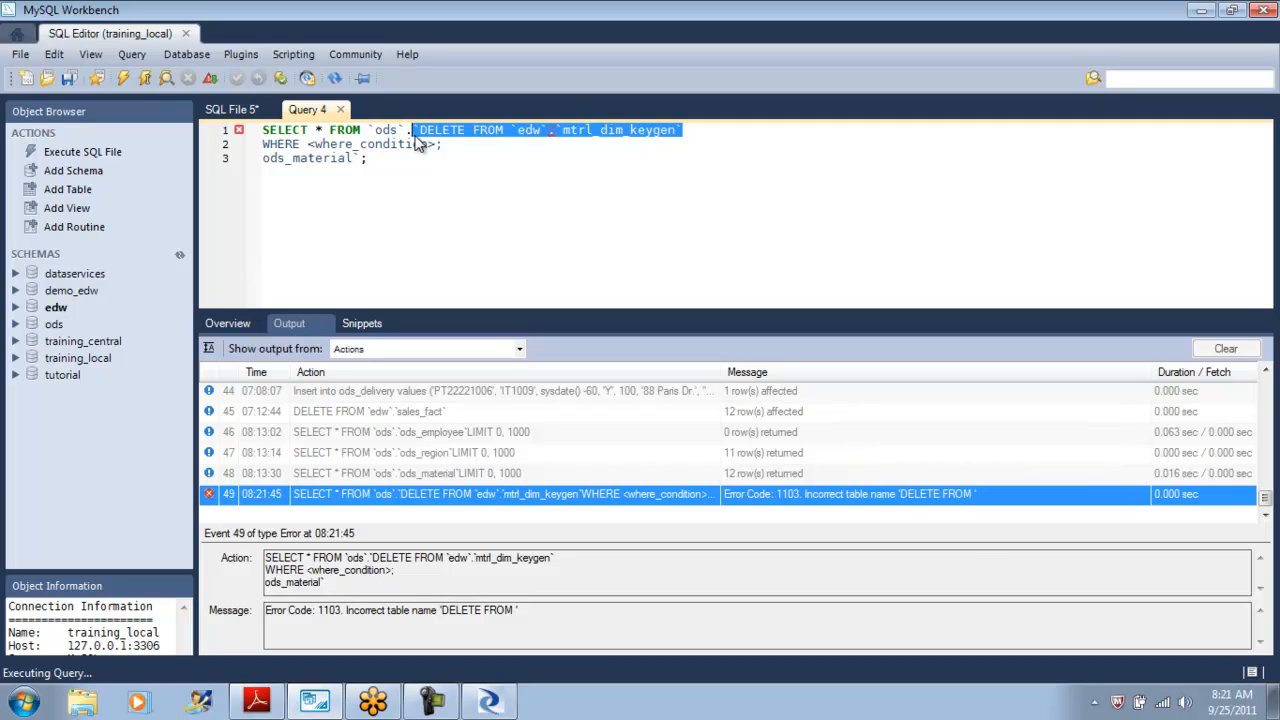
pyautogui.click(123, 79)
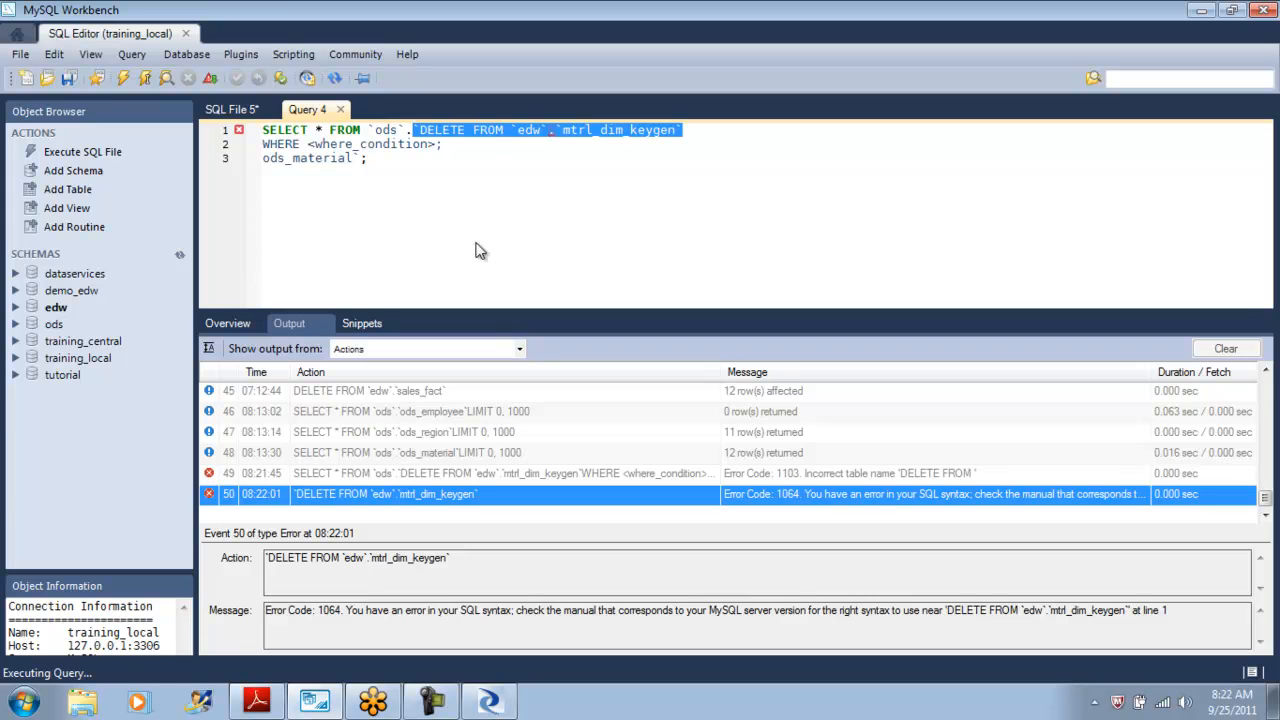
# Replace the editor contents with DELETE FROM edw.mtrl_dim_keygen and execute it to empty the table.
pyautogui.click(519, 206)
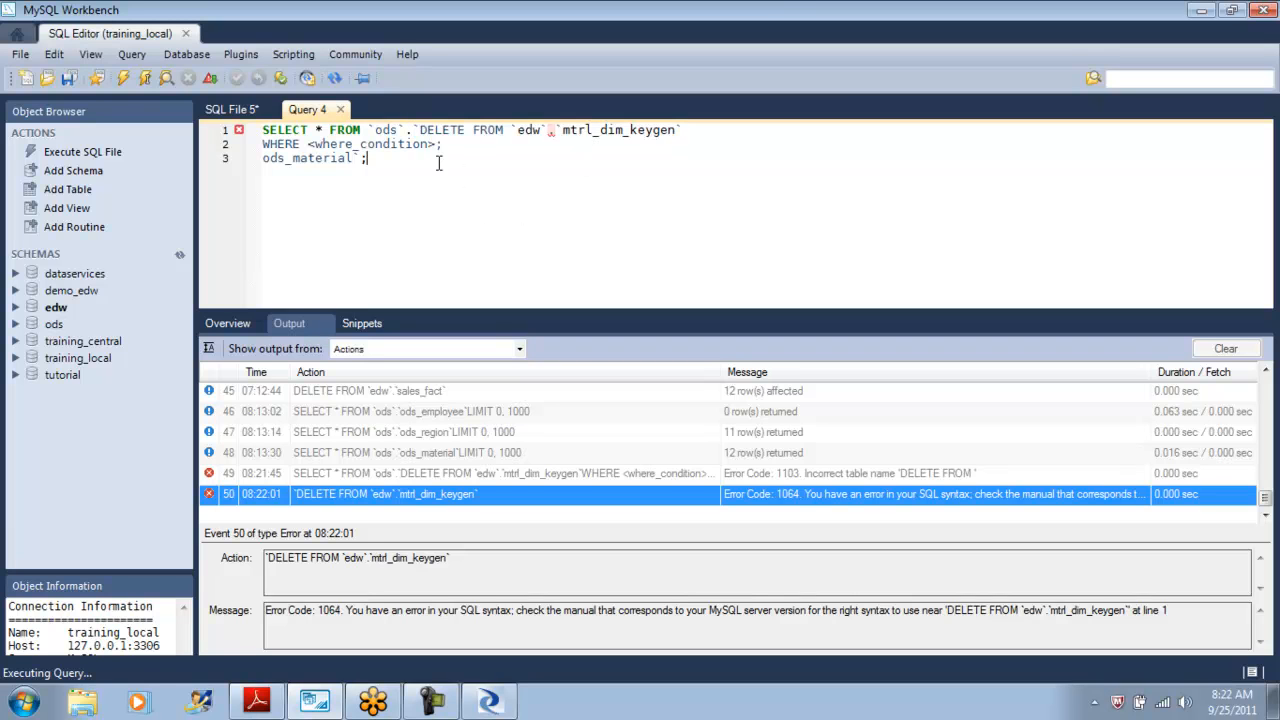
pyautogui.moveTo(688, 130); pyautogui.dragTo(419, 132)
pyautogui.hotkey('ctrl', 'c')
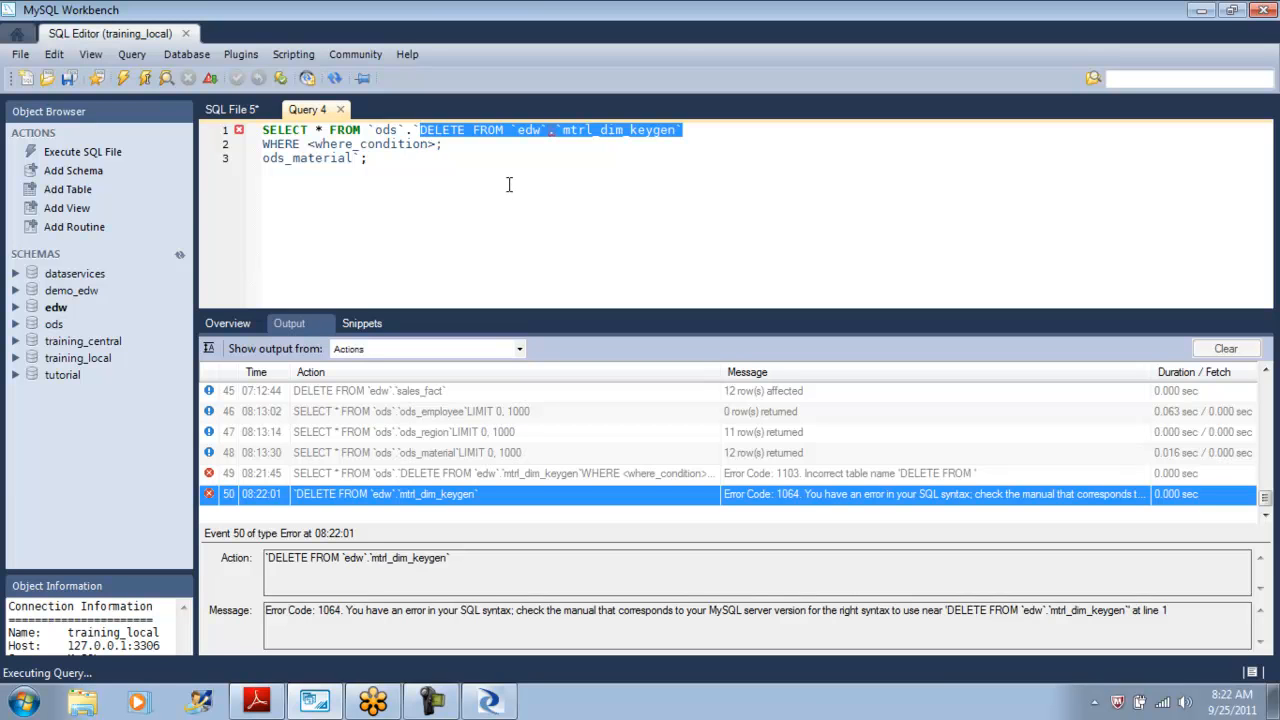
pyautogui.press('Delete')
pyautogui.hotkey('ctrl', 'a')
pyautogui.press('Delete')
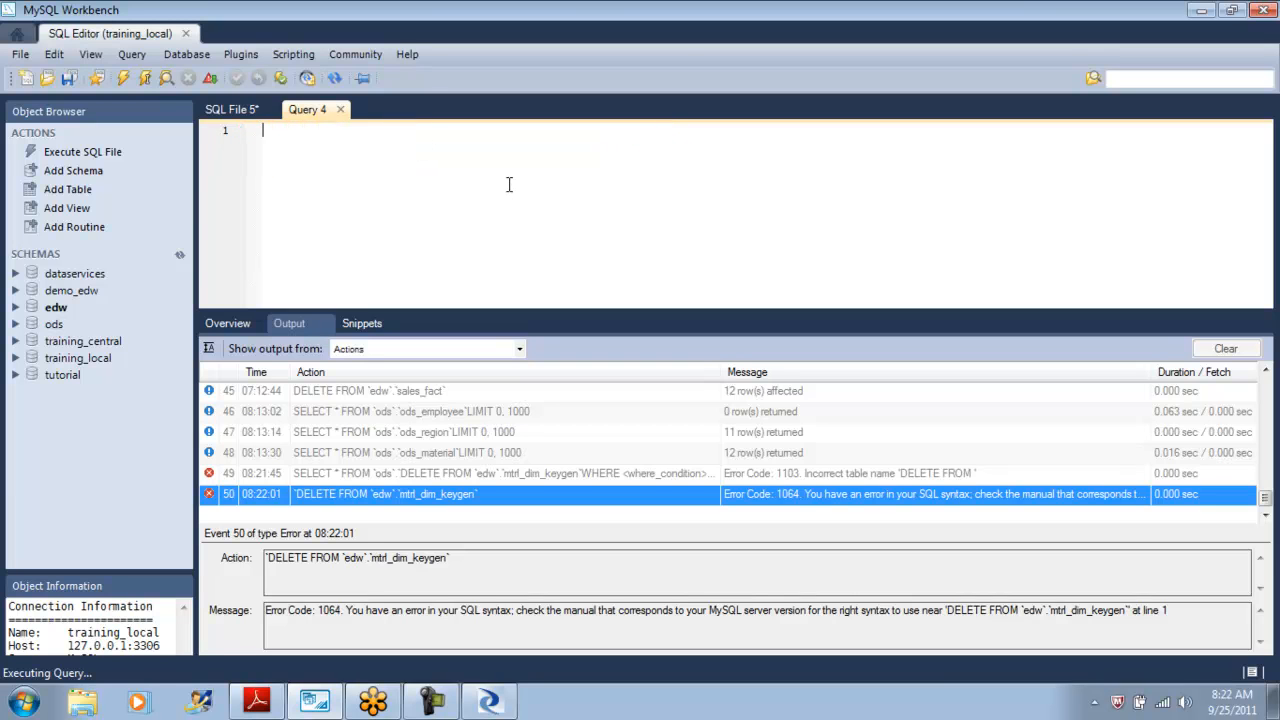
pyautogui.hotkey('ctrl', 'v')
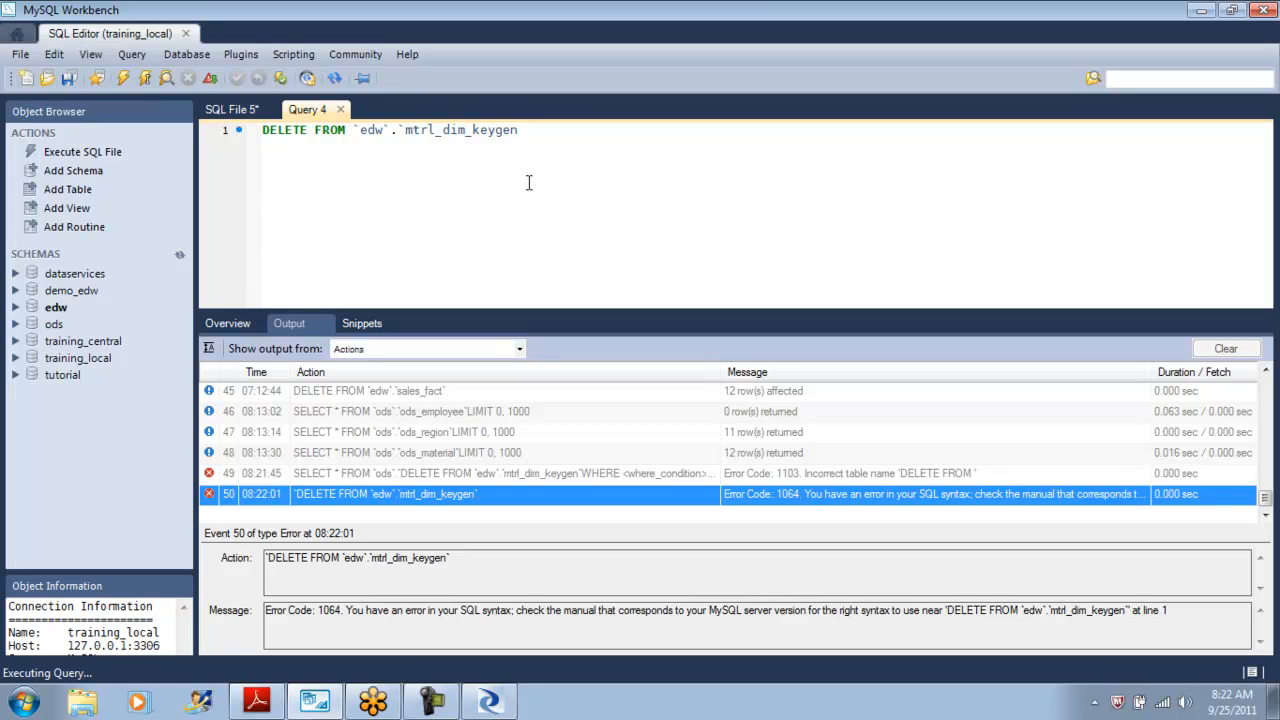
pyautogui.press('BackSpace')
pyautogui.press('Left')
pyautogui.press('Left')
pyautogui.press('Left')
pyautogui.press('BackSpace')
pyautogui.press('BackSpace')
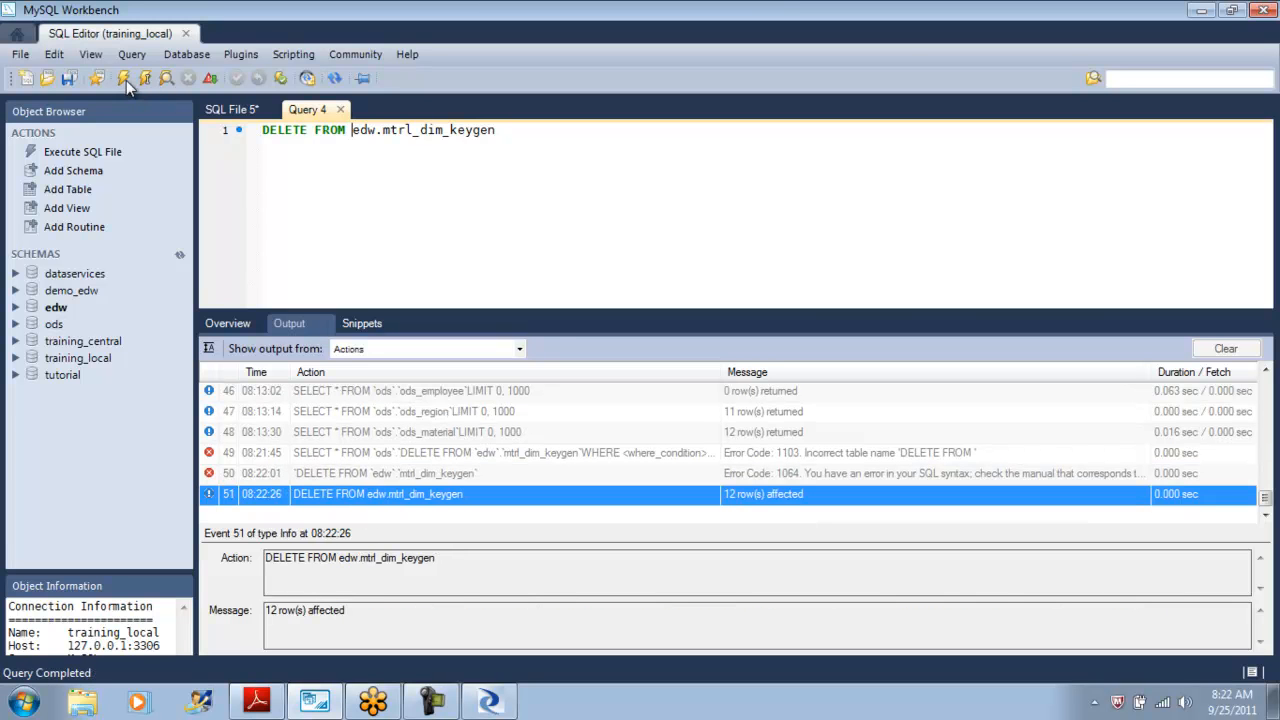
# Switch back to Data Services and view the data of the mtrl_dim_keygen target table.
pyautogui.click(503, 709)
pyautogui.click(760, 456)
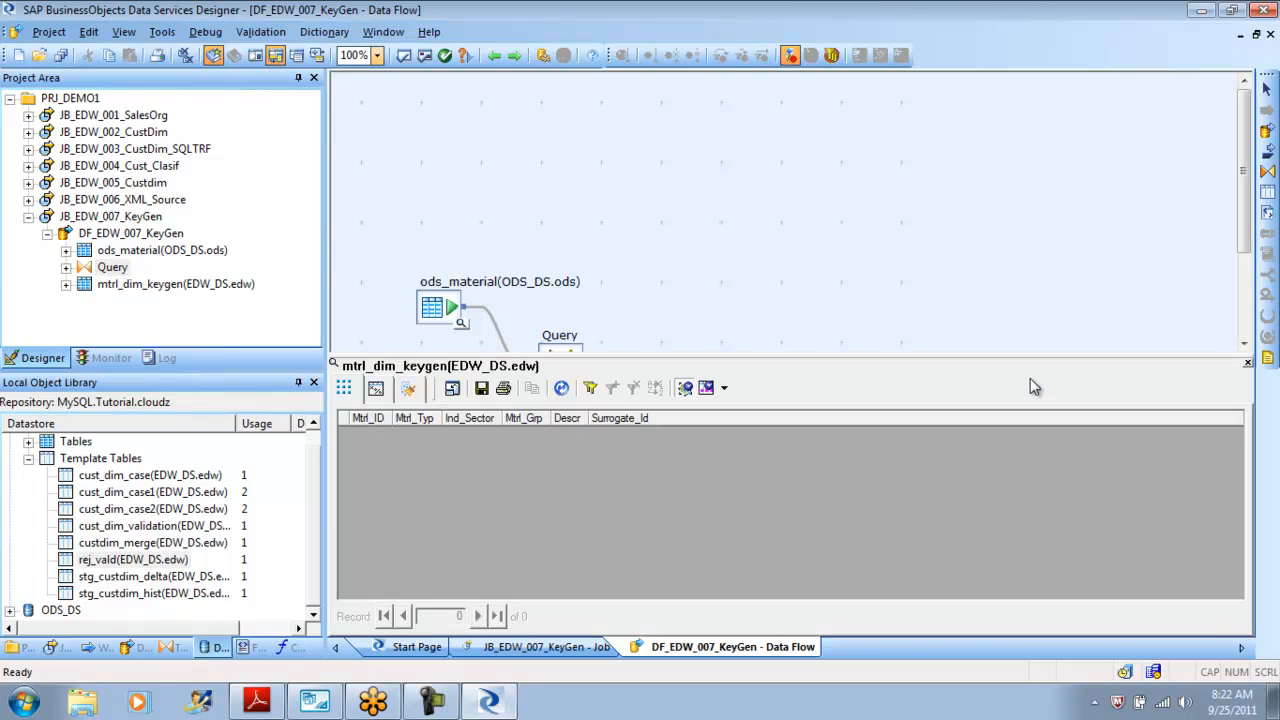
pyautogui.click(1247, 366)
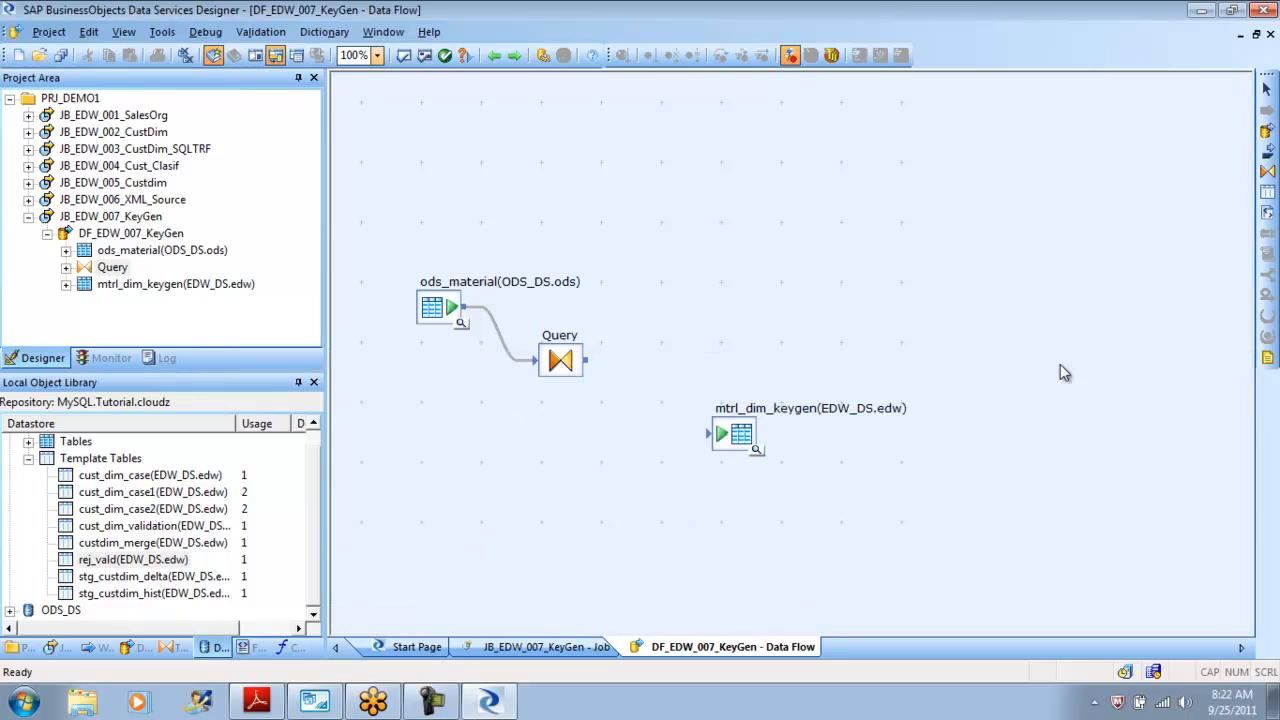
# Add a Key_Generation transform from the Data Integrator transforms to the data flow.
pyautogui.click(170, 647)
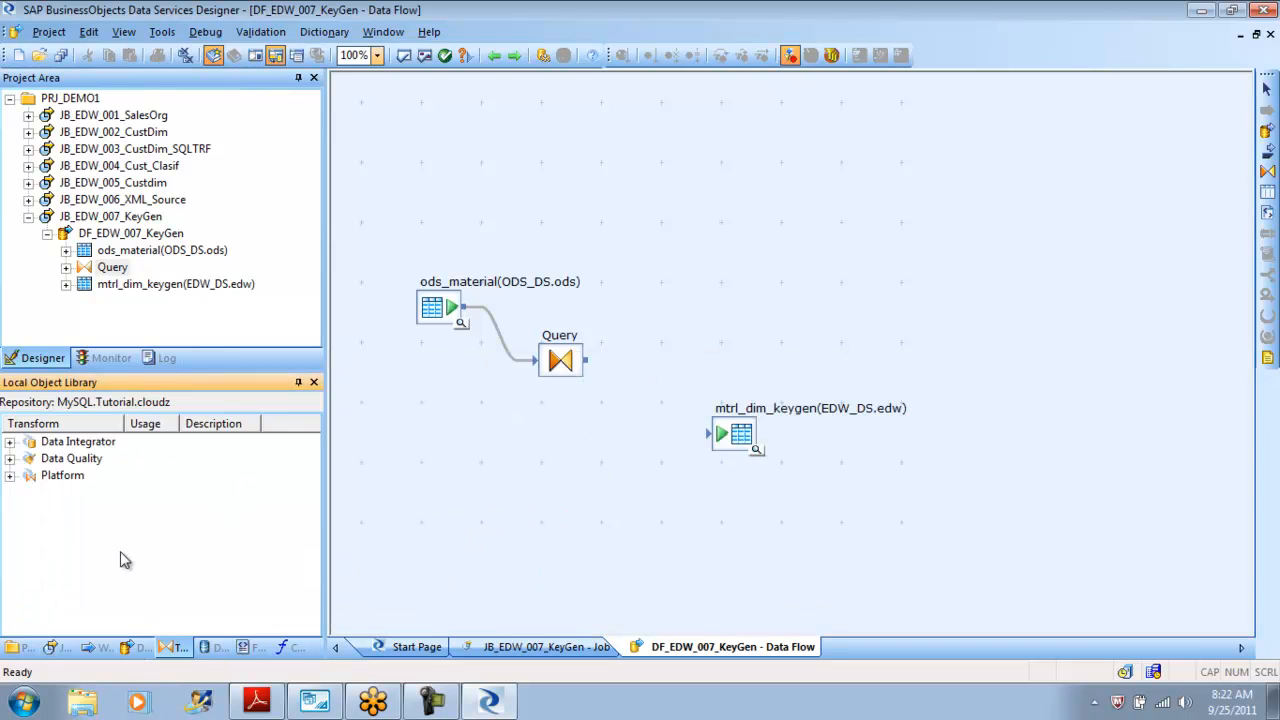
pyautogui.click(10, 441)
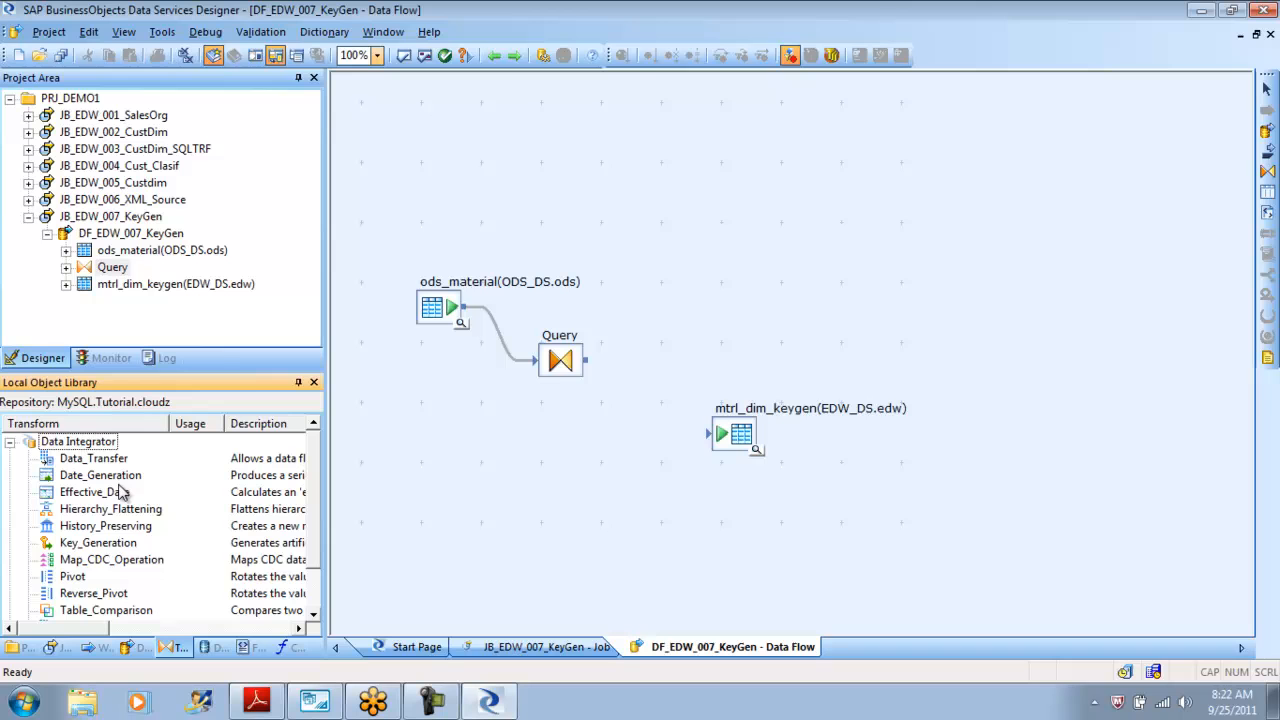
pyautogui.click(92, 546)
pyautogui.moveTo(88, 556); pyautogui.dragTo(662, 288)
# Connect Key_Generation to the mtrl_dim_keygen target and the Query transform to Key_Generation.
pyautogui.moveTo(738, 445); pyautogui.dragTo(876, 409)
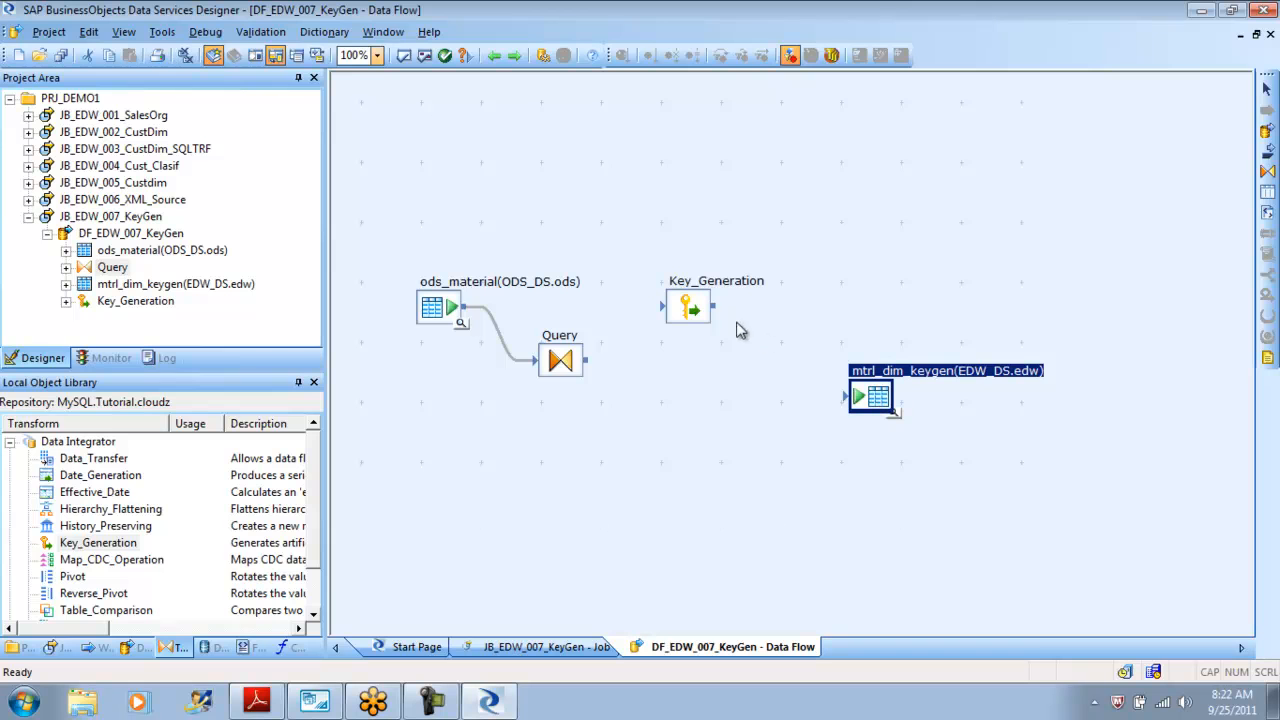
pyautogui.moveTo(718, 307); pyautogui.dragTo(848, 396)
pyautogui.moveTo(592, 369); pyautogui.dragTo(664, 308)
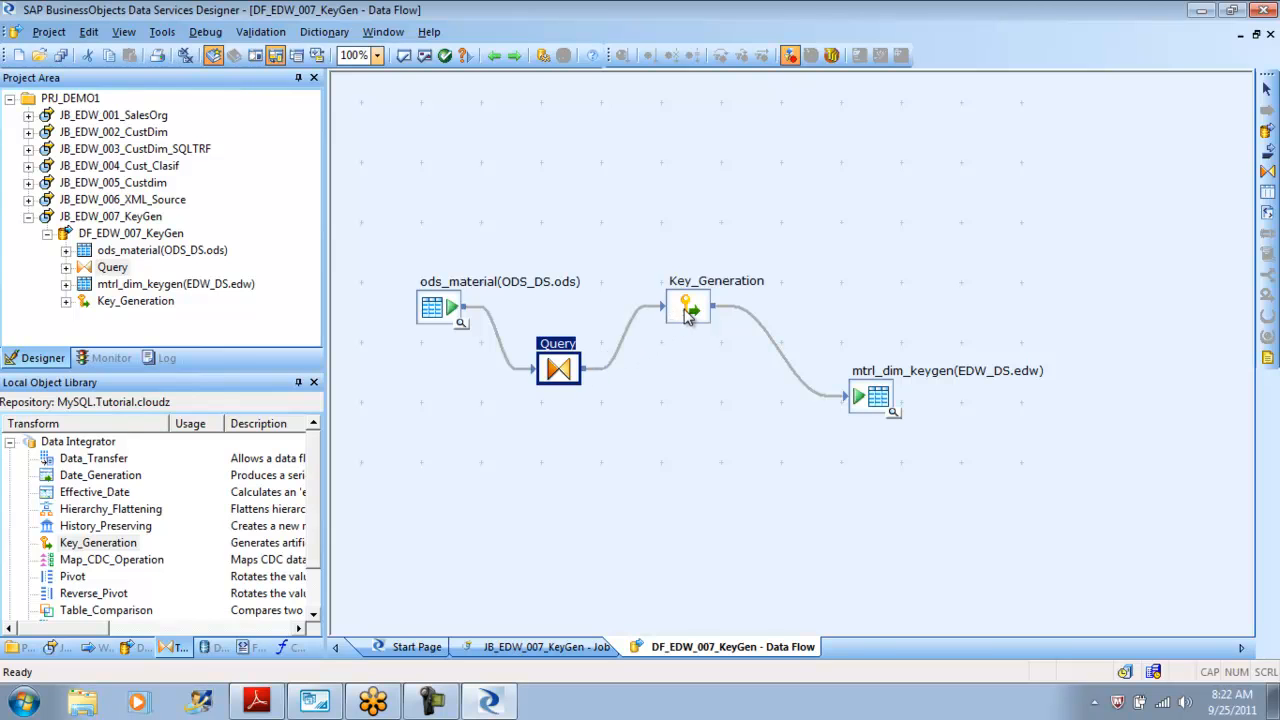
# Open the Key_Generation transform and set its table name to mtrl_dim_keygen from the EDW_DS datastore.
pyautogui.doubleClick(687, 309)
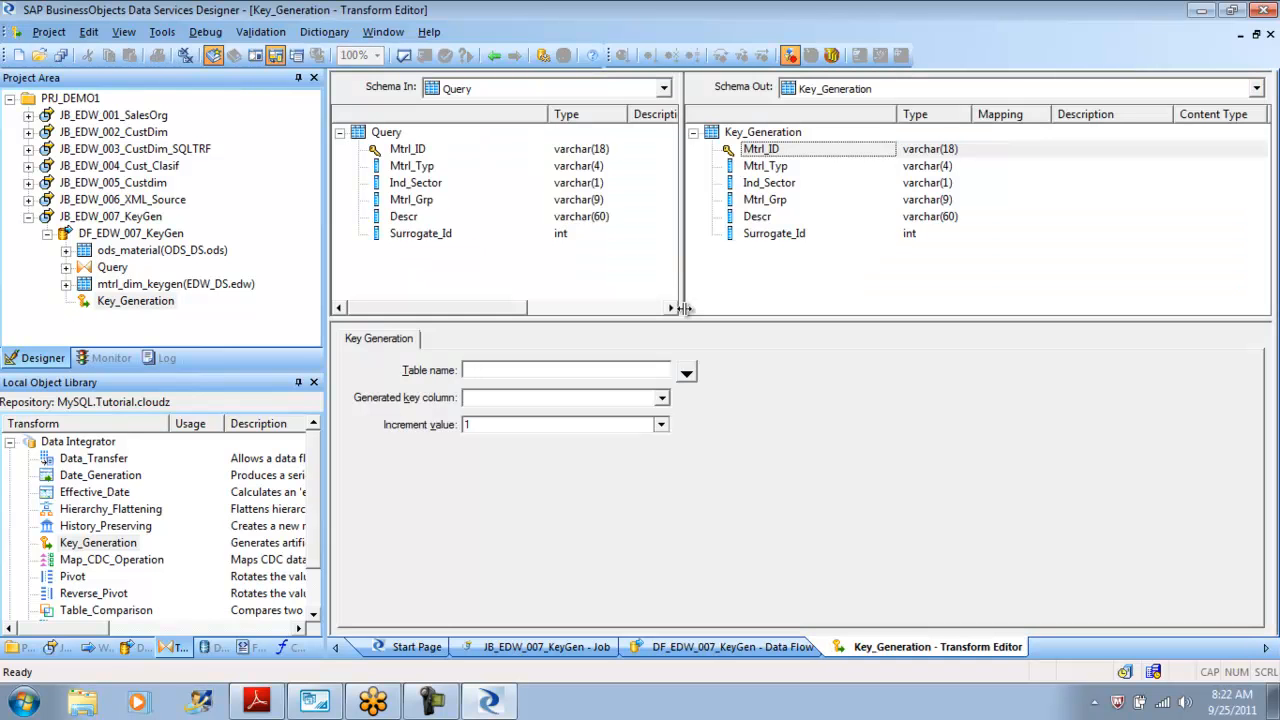
pyautogui.click(787, 233)
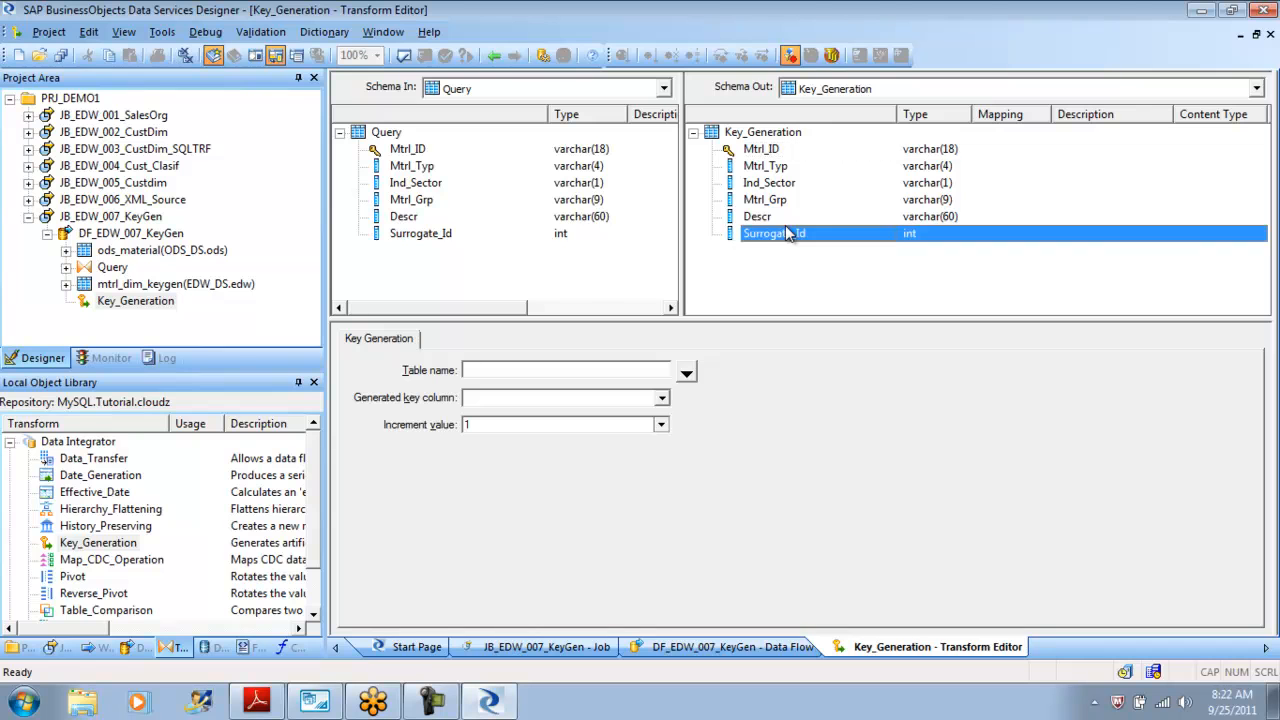
pyautogui.click(687, 372)
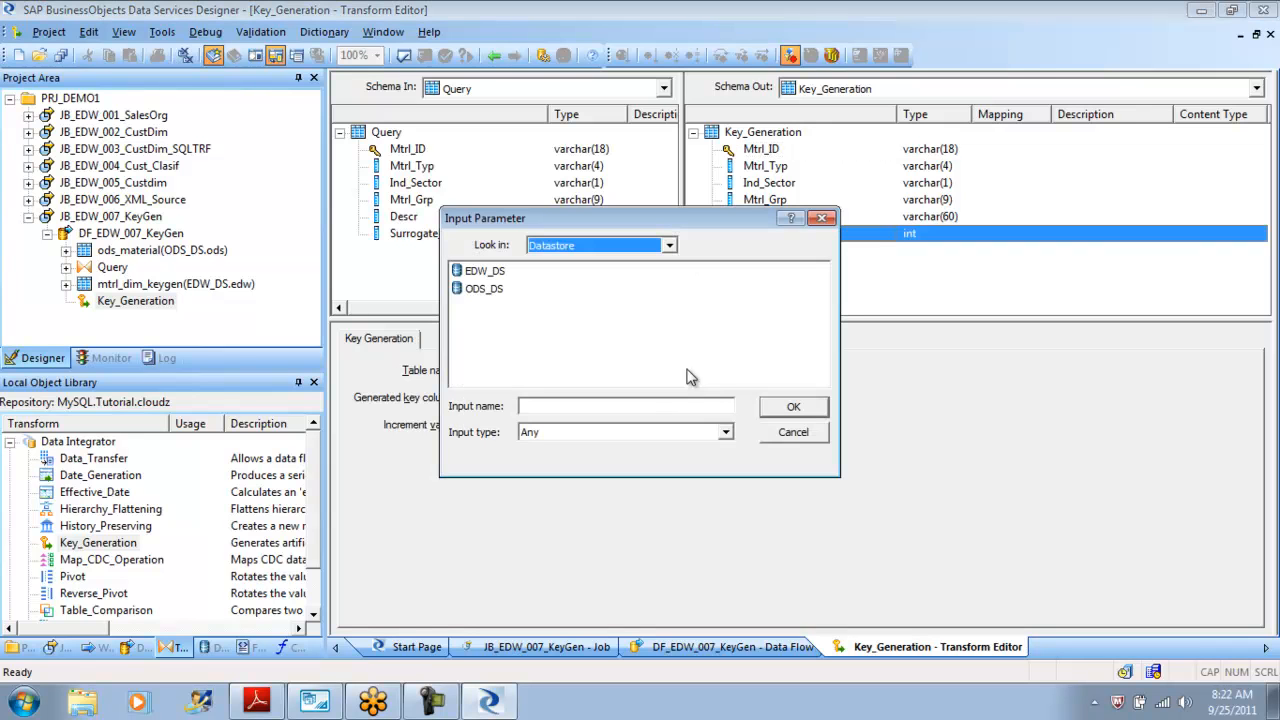
pyautogui.doubleClick(490, 271)
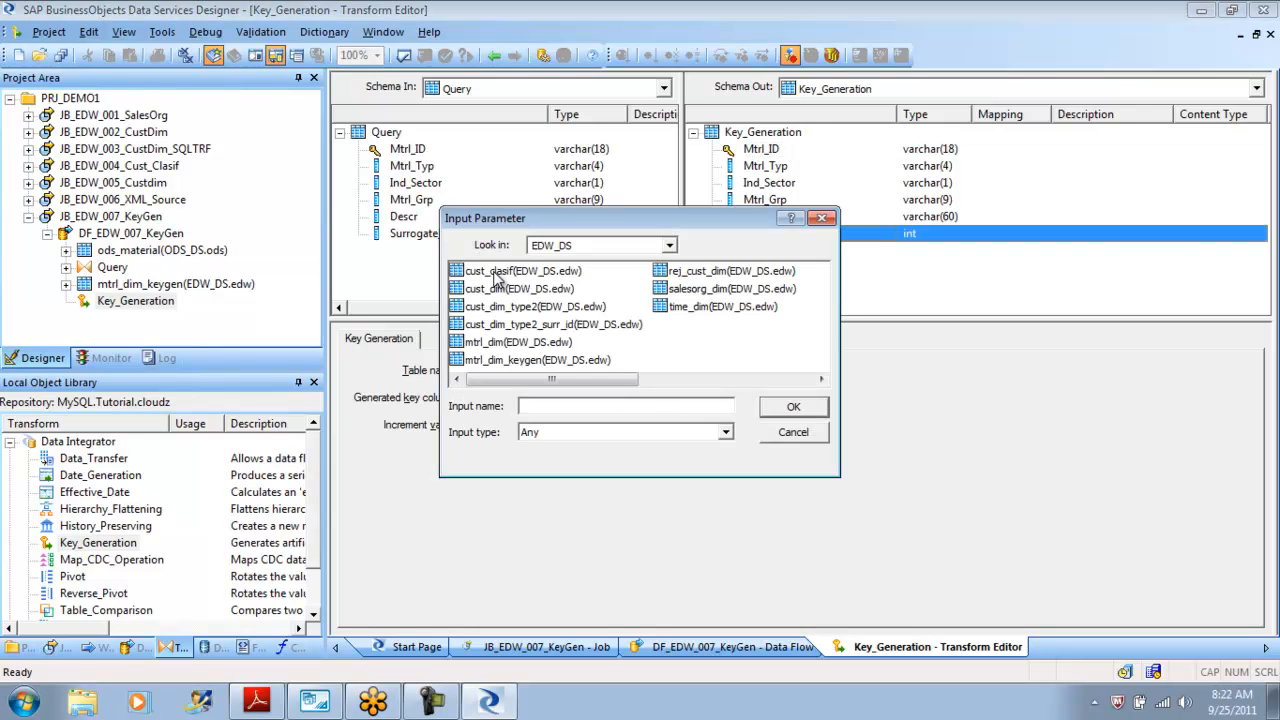
pyautogui.click(548, 360)
pyautogui.click(793, 408)
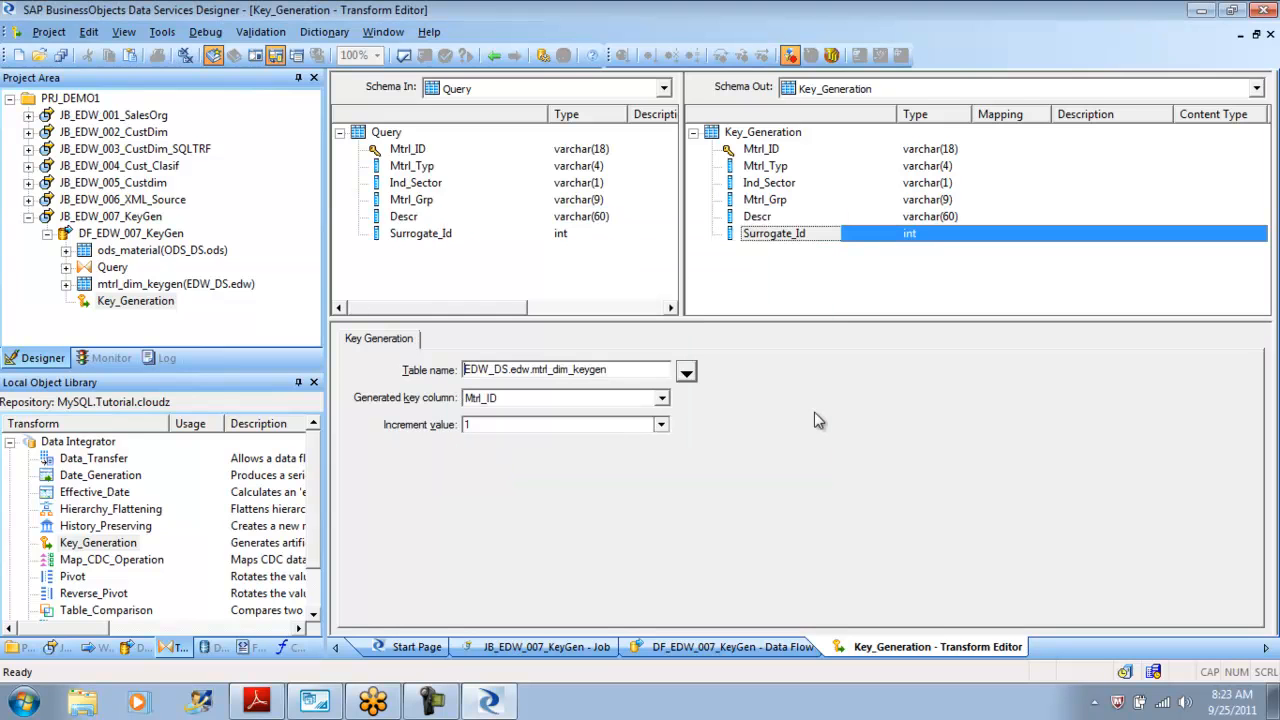
# Set Surrogate_Id as the generated key column with increment value 1 and validate the data flow.
pyautogui.click(661, 399)
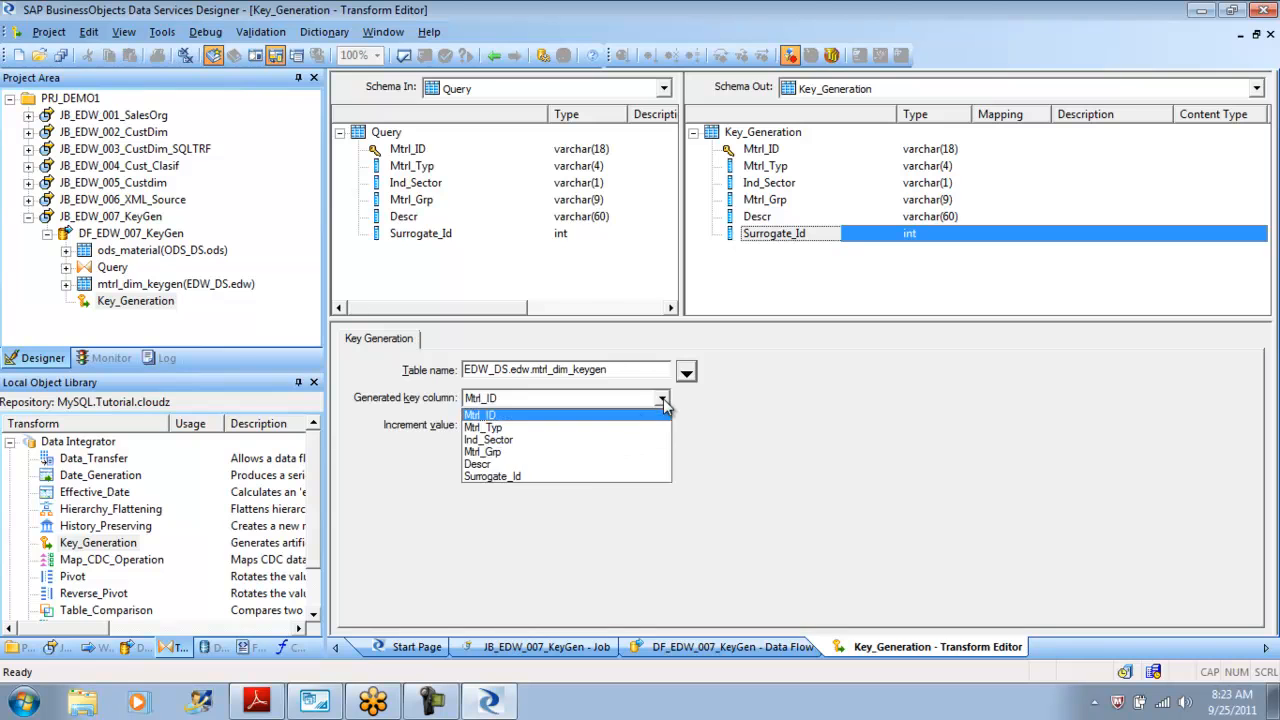
pyautogui.click(584, 477)
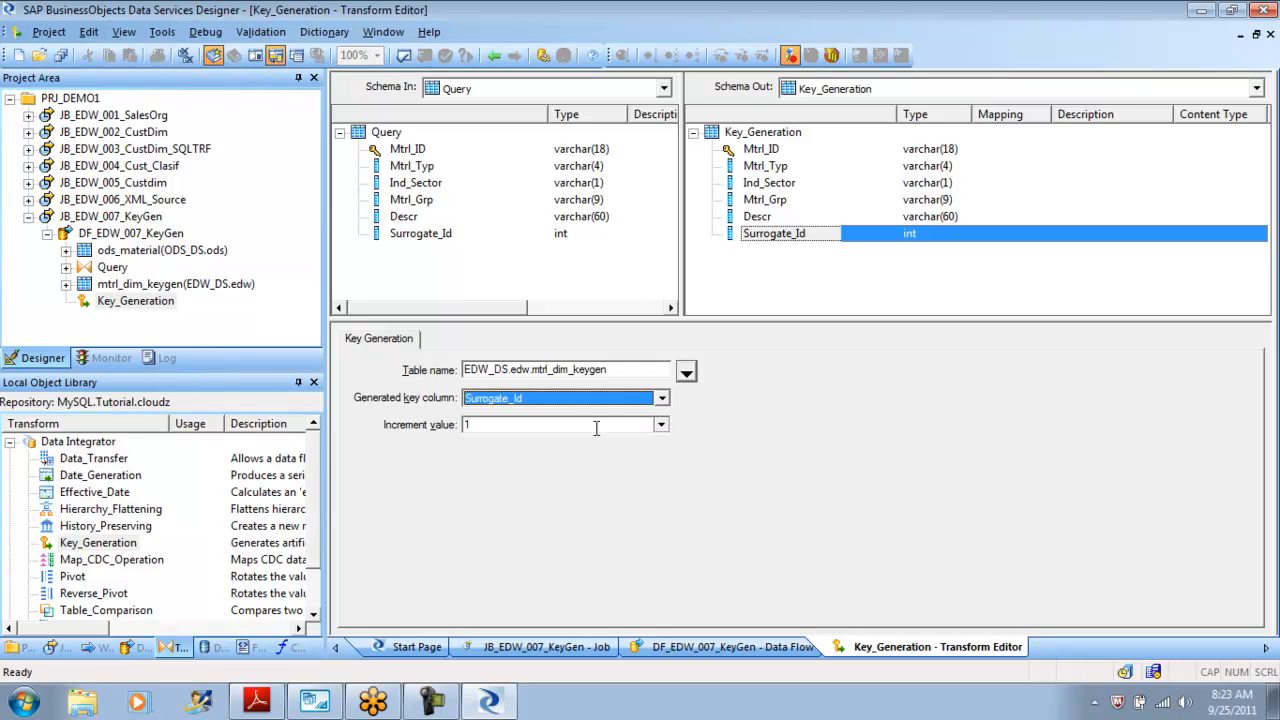
pyautogui.click(661, 426)
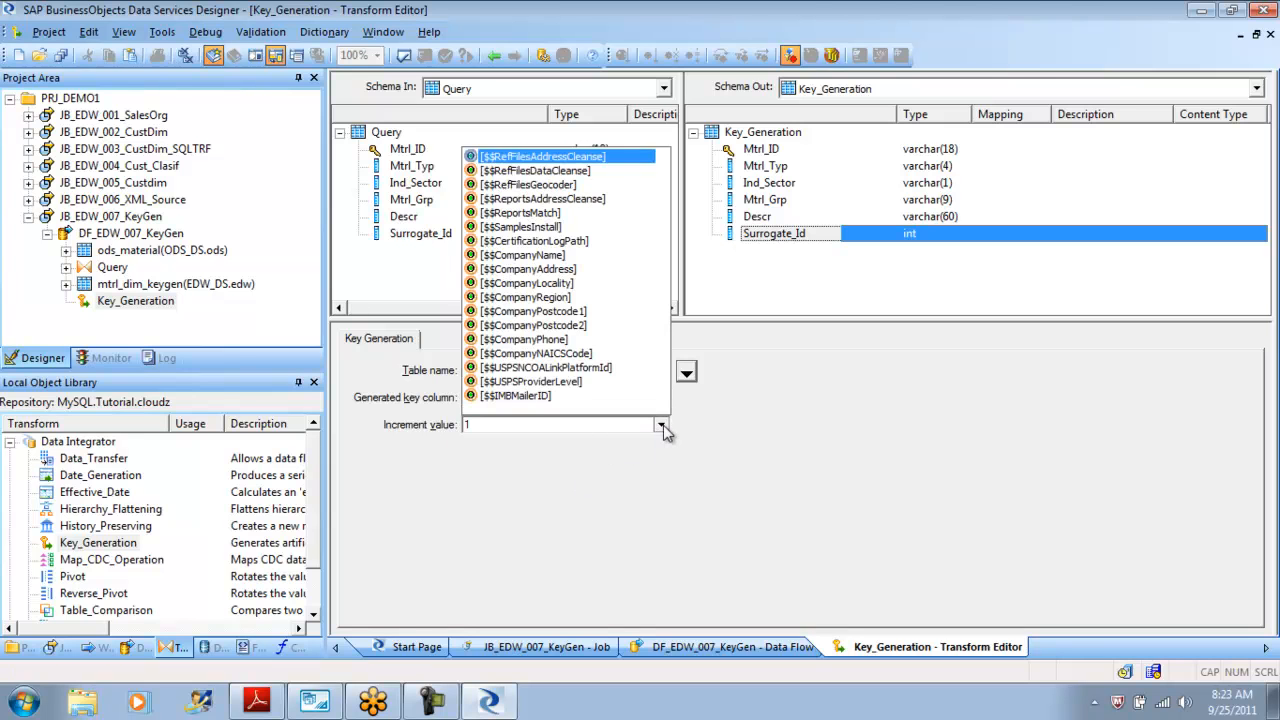
pyautogui.click(494, 428)
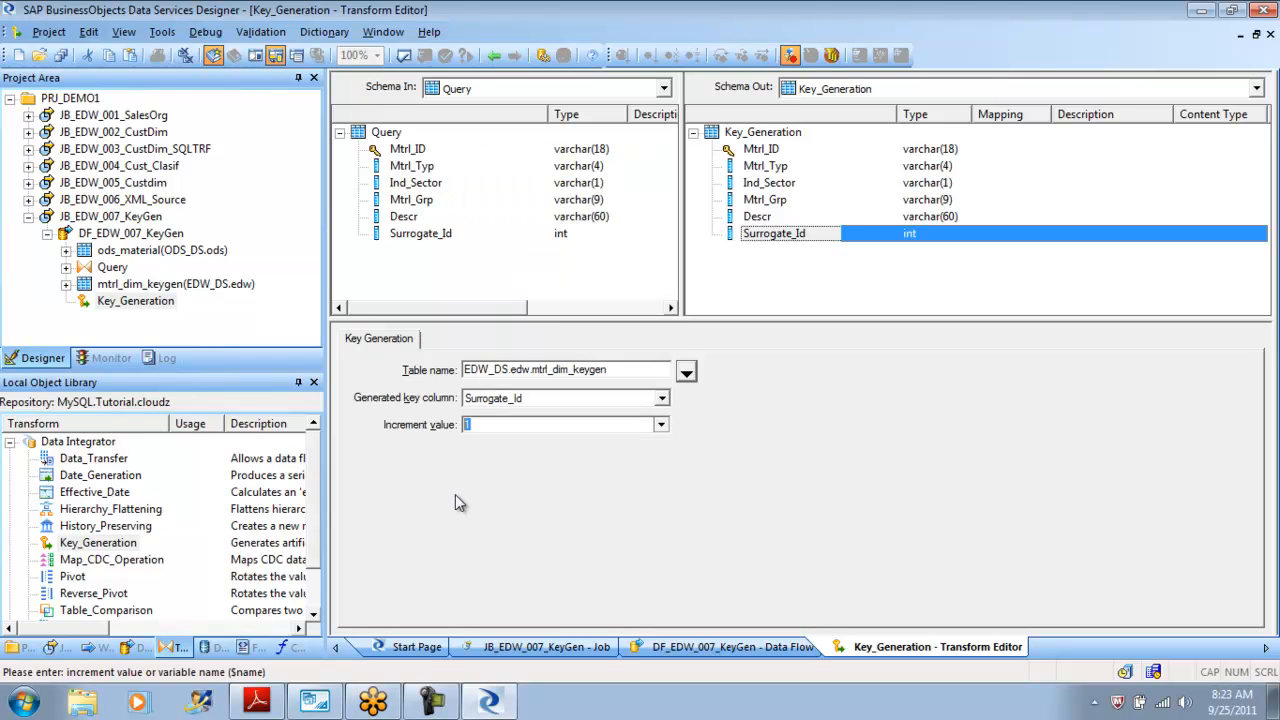
pyautogui.write('5')
pyautogui.press('BackSpace')
pyautogui.write('1')
pyautogui.click(404, 55)
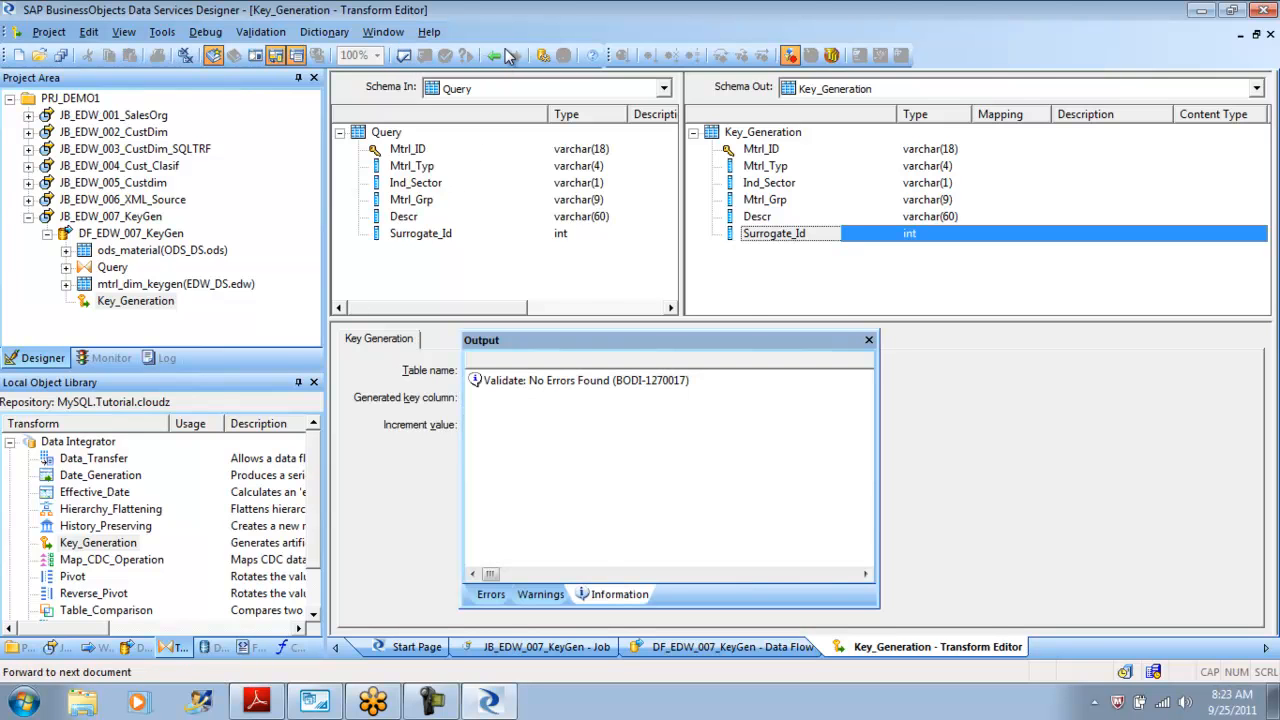
pyautogui.click(868, 340)
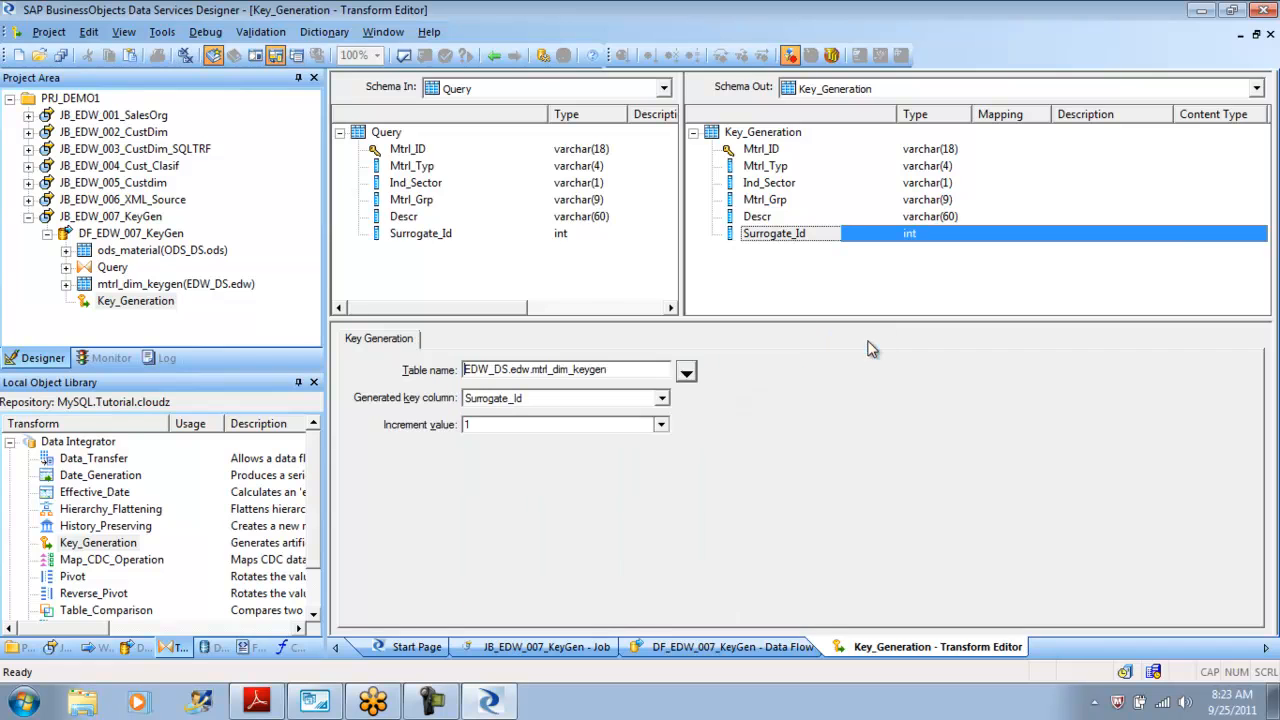
# Return to the data flow, validate all objects in view, and close the output window.
pyautogui.click(495, 55)
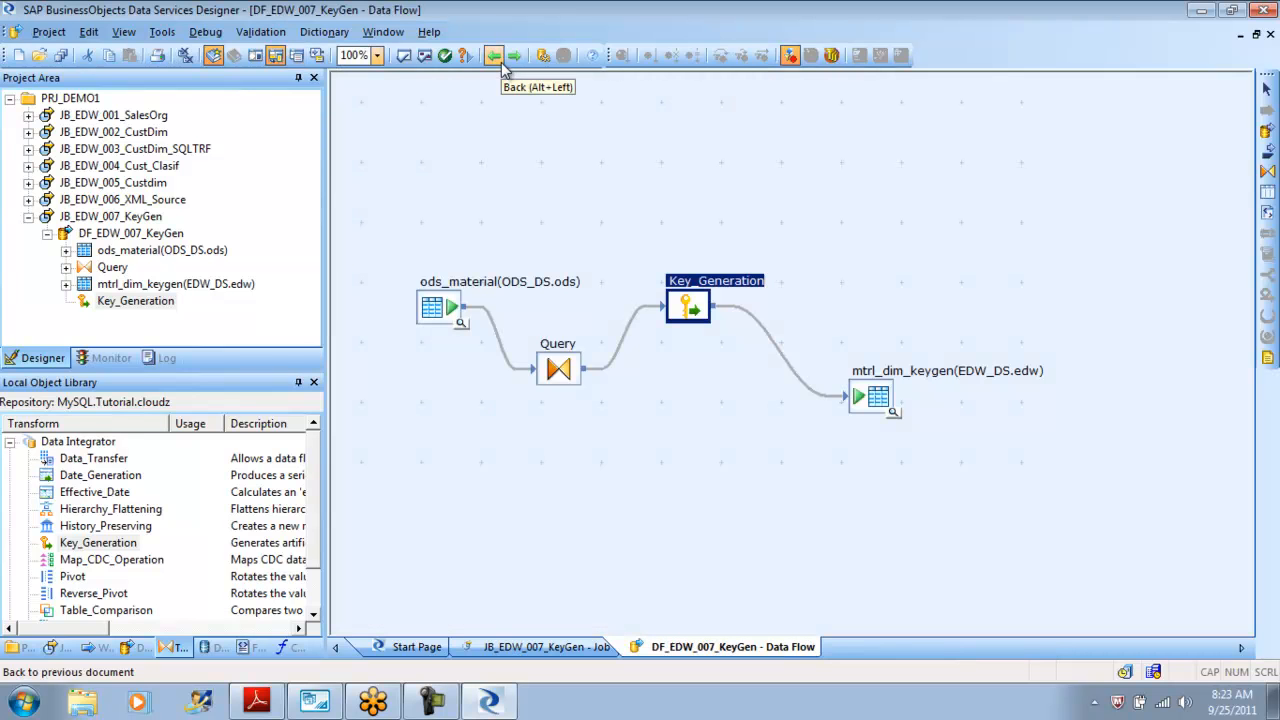
pyautogui.click(425, 56)
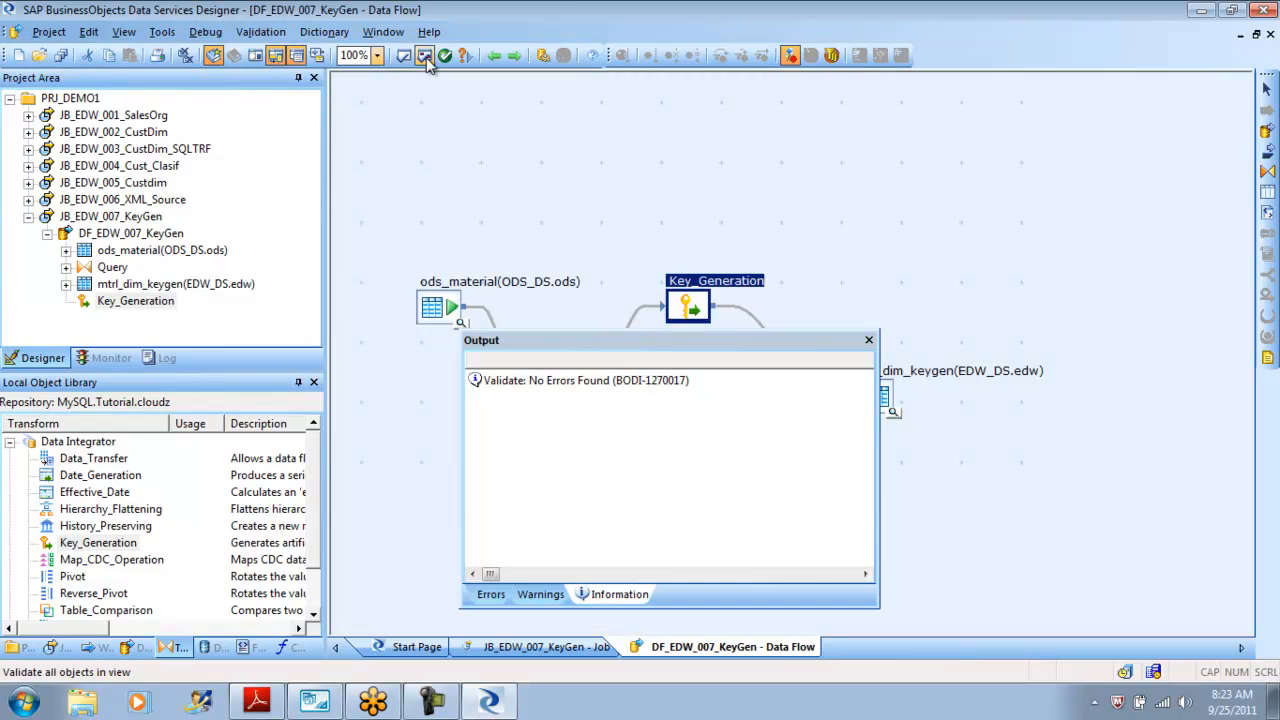
pyautogui.click(868, 340)
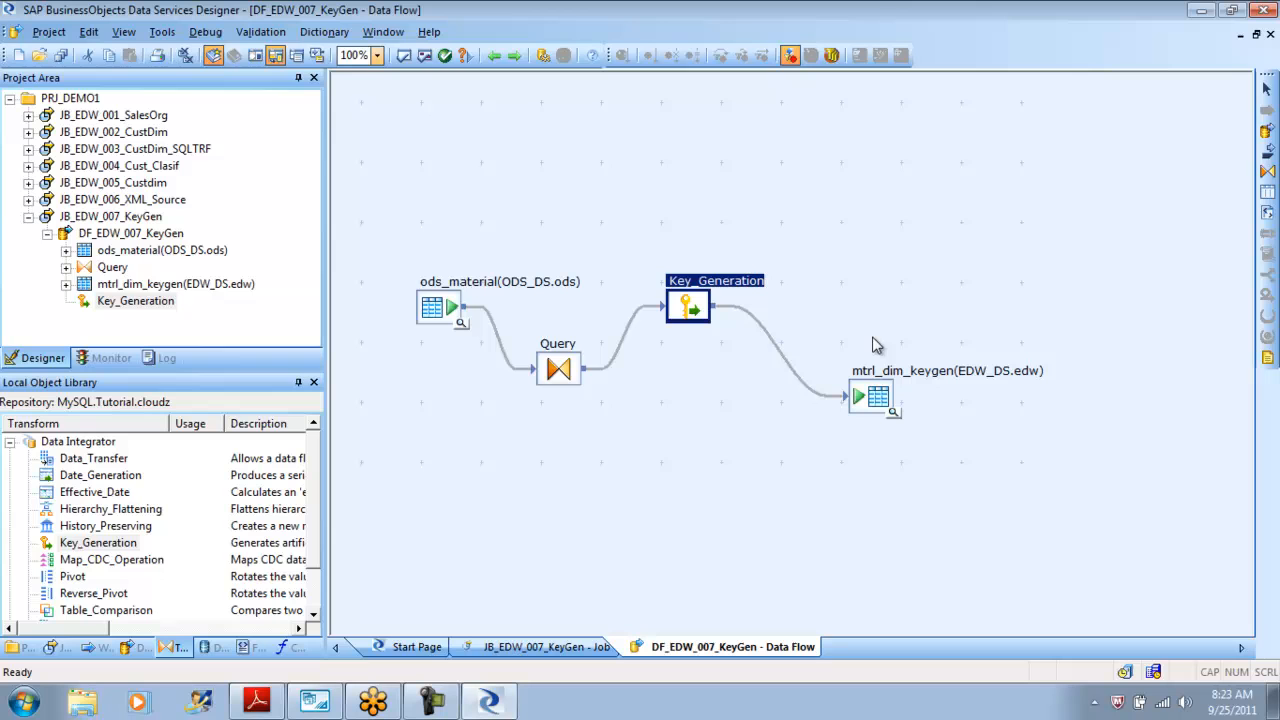
# Save all changes and run JB_EDW_007_KeyGen in debug mode, staying in the debugger after it finishes.
pyautogui.click(29, 216)
pyautogui.rightClick(112, 216)
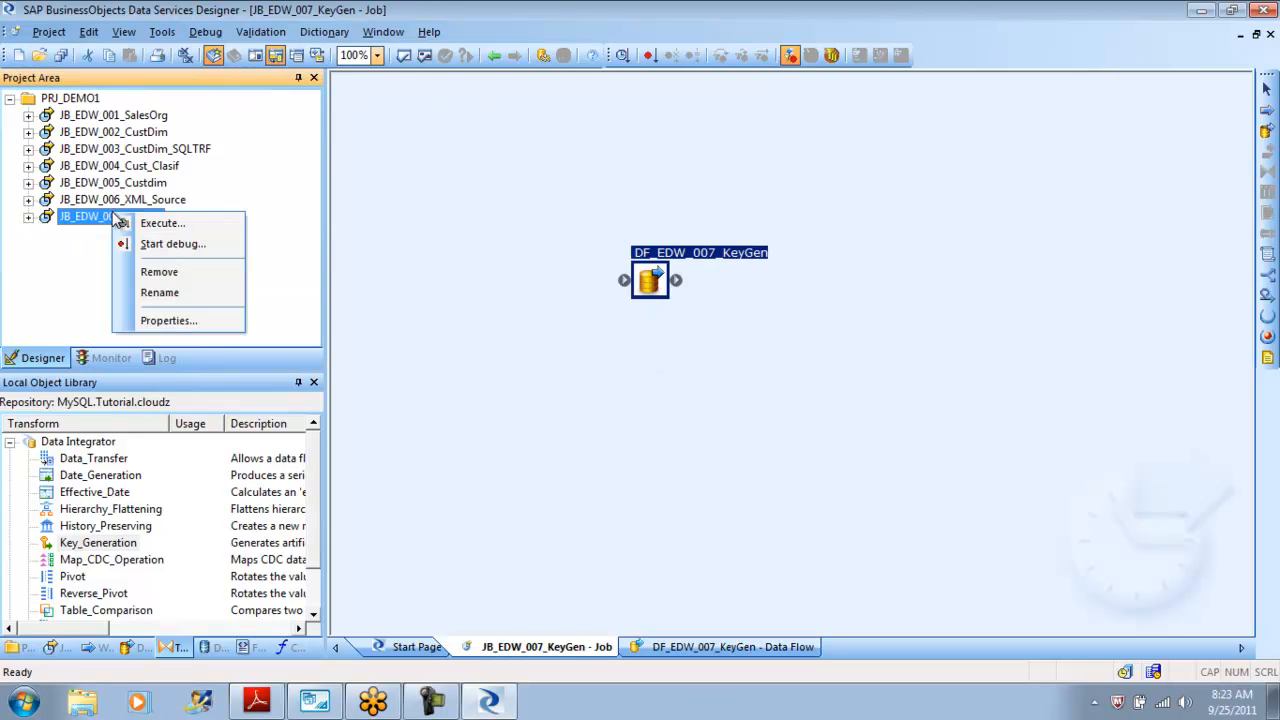
pyautogui.click(188, 243)
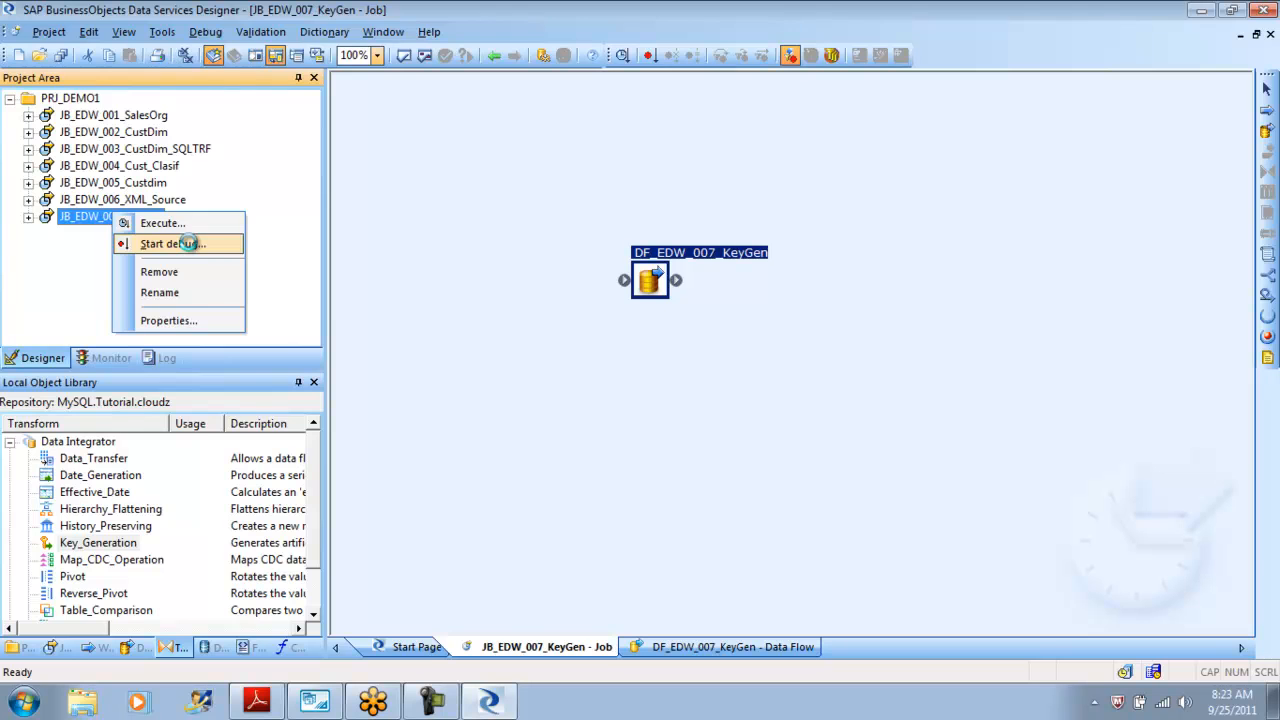
pyautogui.click(513, 451)
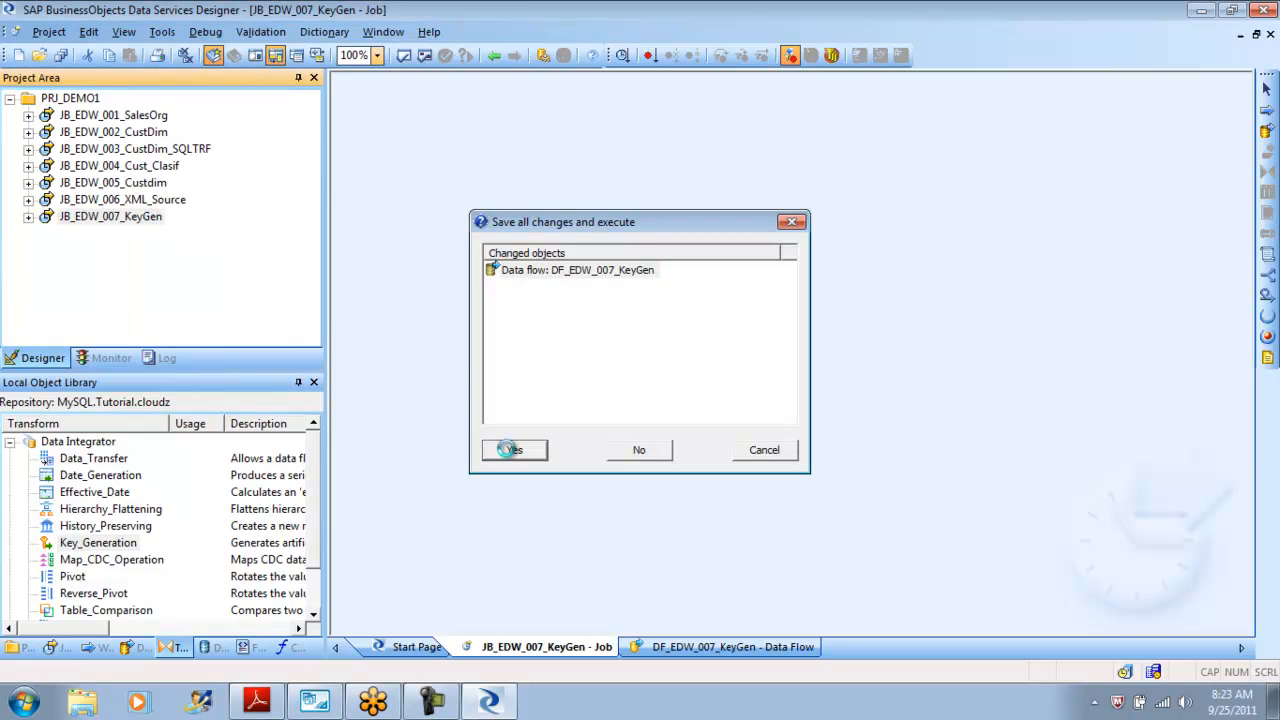
pyautogui.click(727, 567)
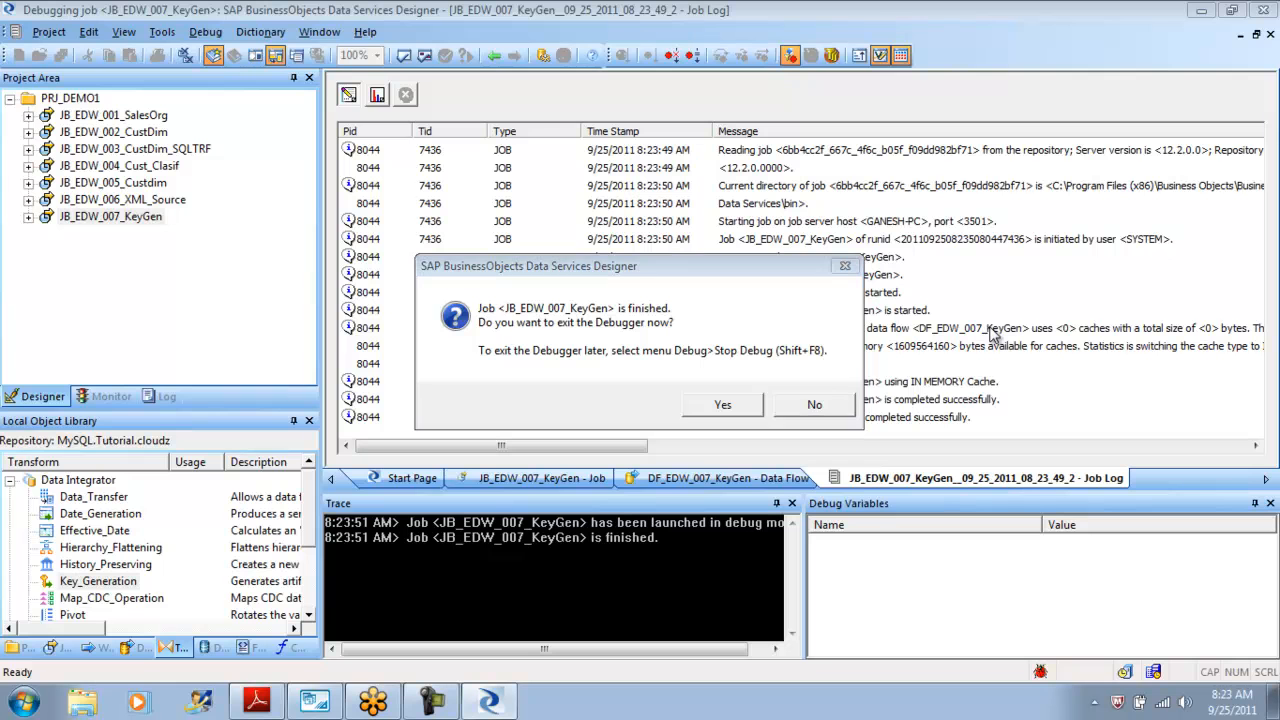
pyautogui.click(814, 406)
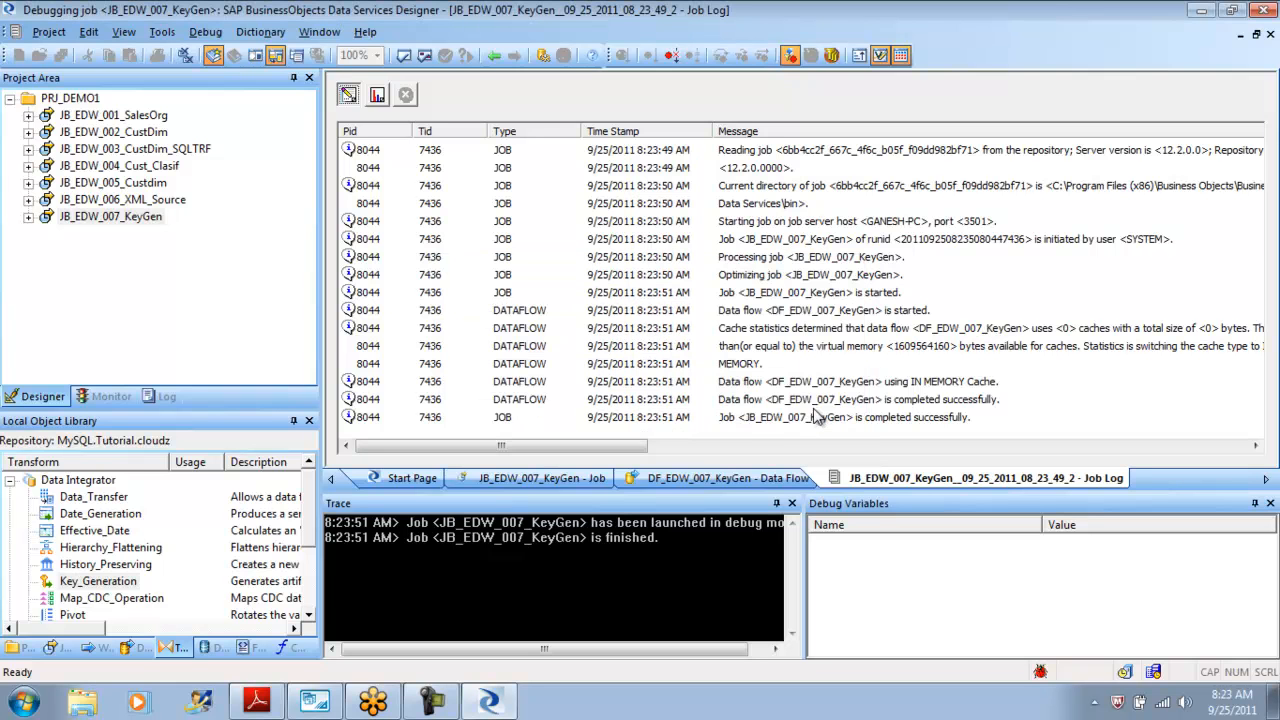
# Inspect the job's row statistics and the debug data flowing from Key_Generation into mtrl_dim_keygen.
pyautogui.click(378, 96)
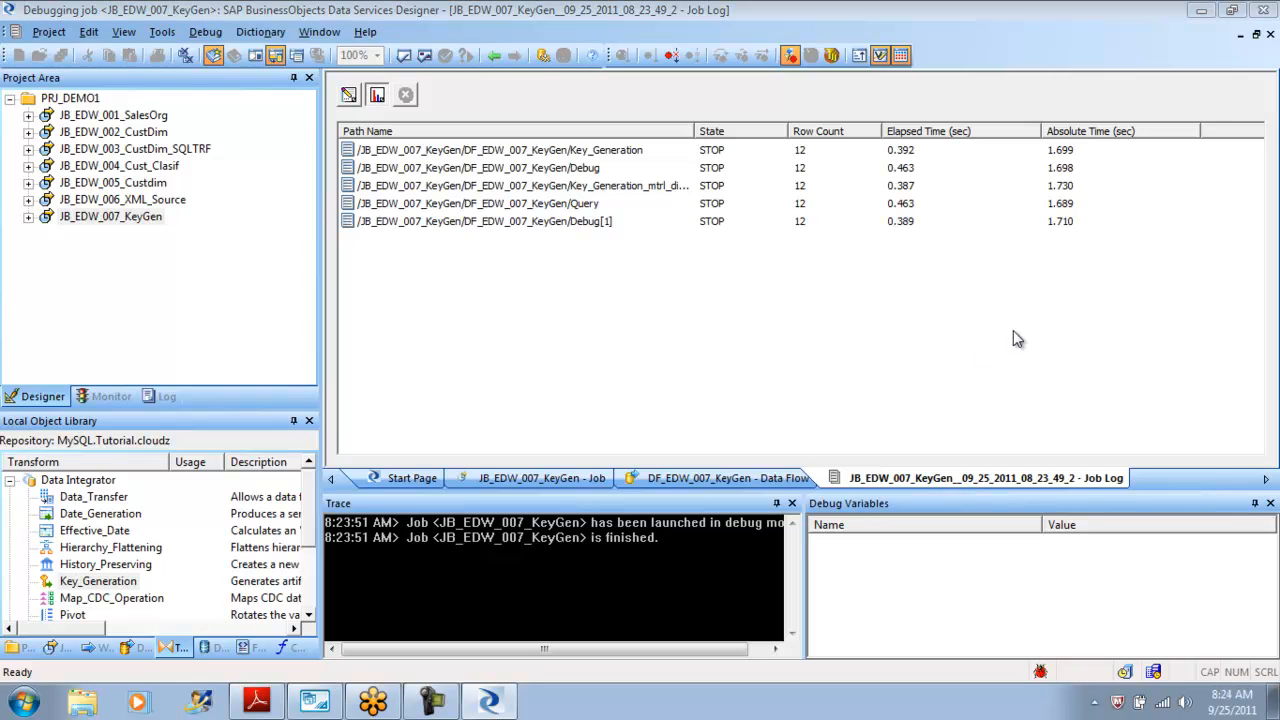
pyautogui.click(493, 57)
pyautogui.click(493, 57)
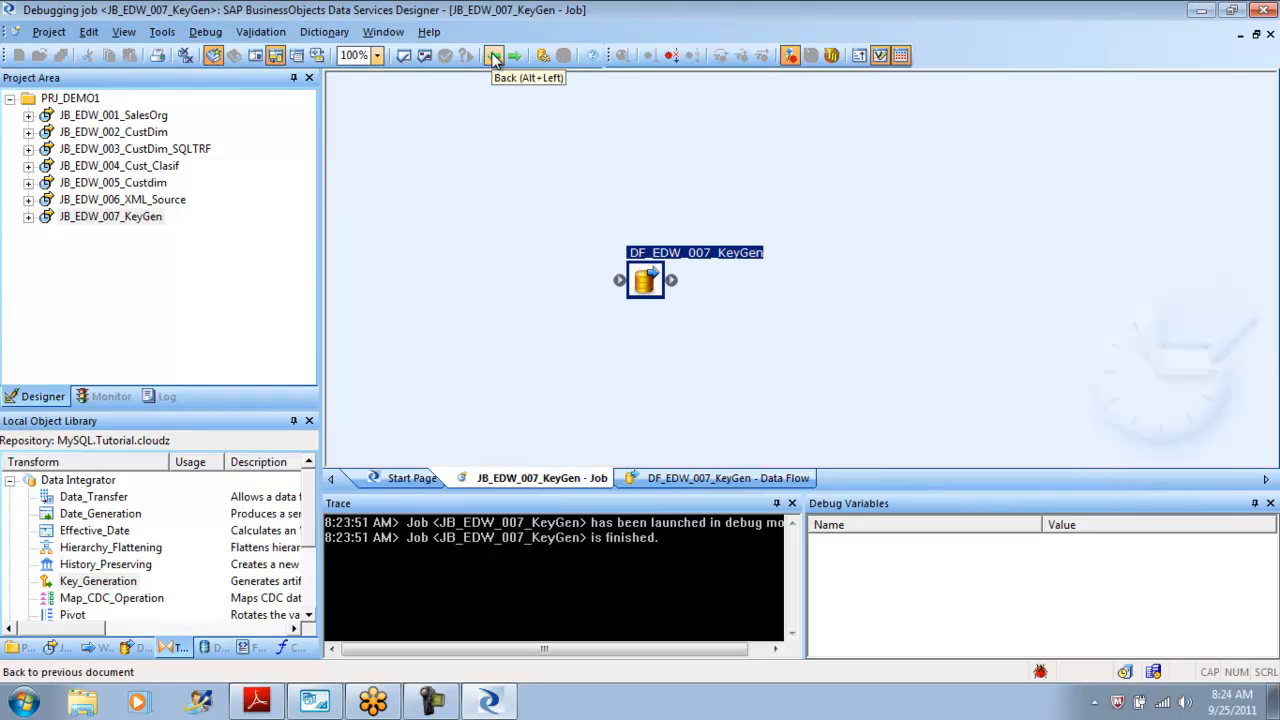
pyautogui.click(648, 282)
pyautogui.click(773, 352)
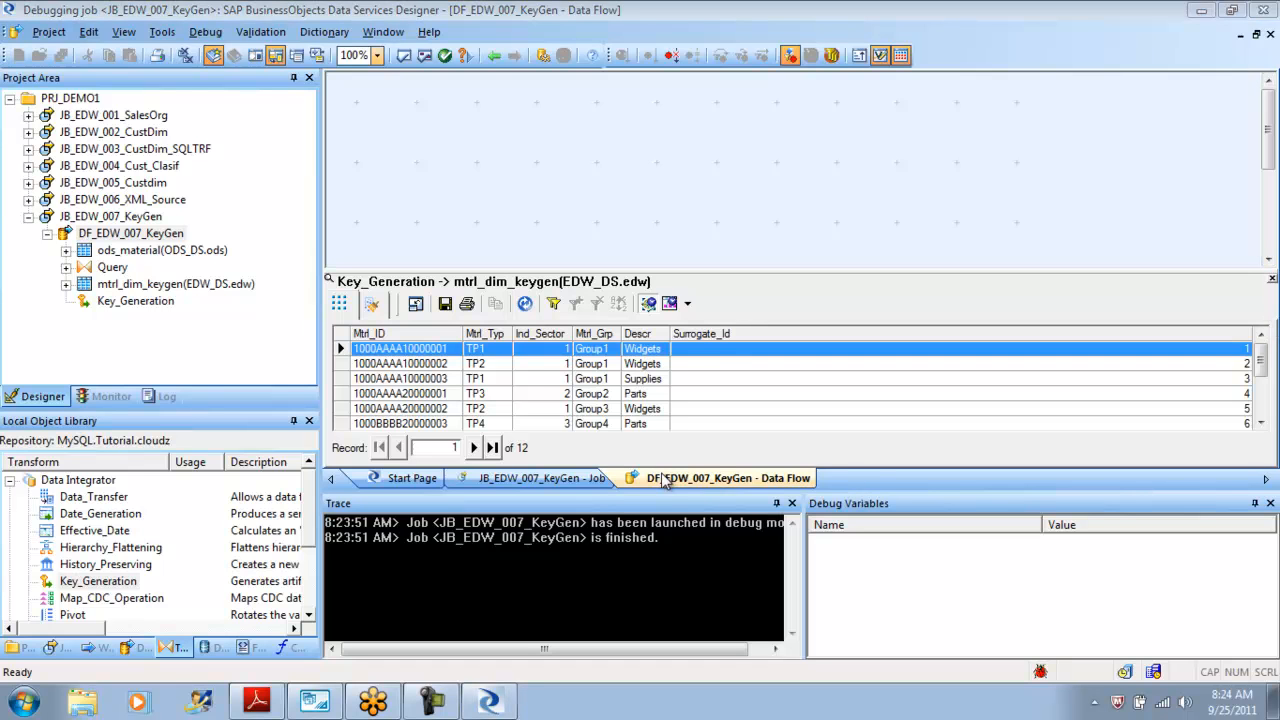
pyautogui.moveTo(1261, 361)
pyautogui.mouseDown()
pyautogui.moveTo(1265, 418)
pyautogui.moveTo(1265, 360)
pyautogui.mouseUp()
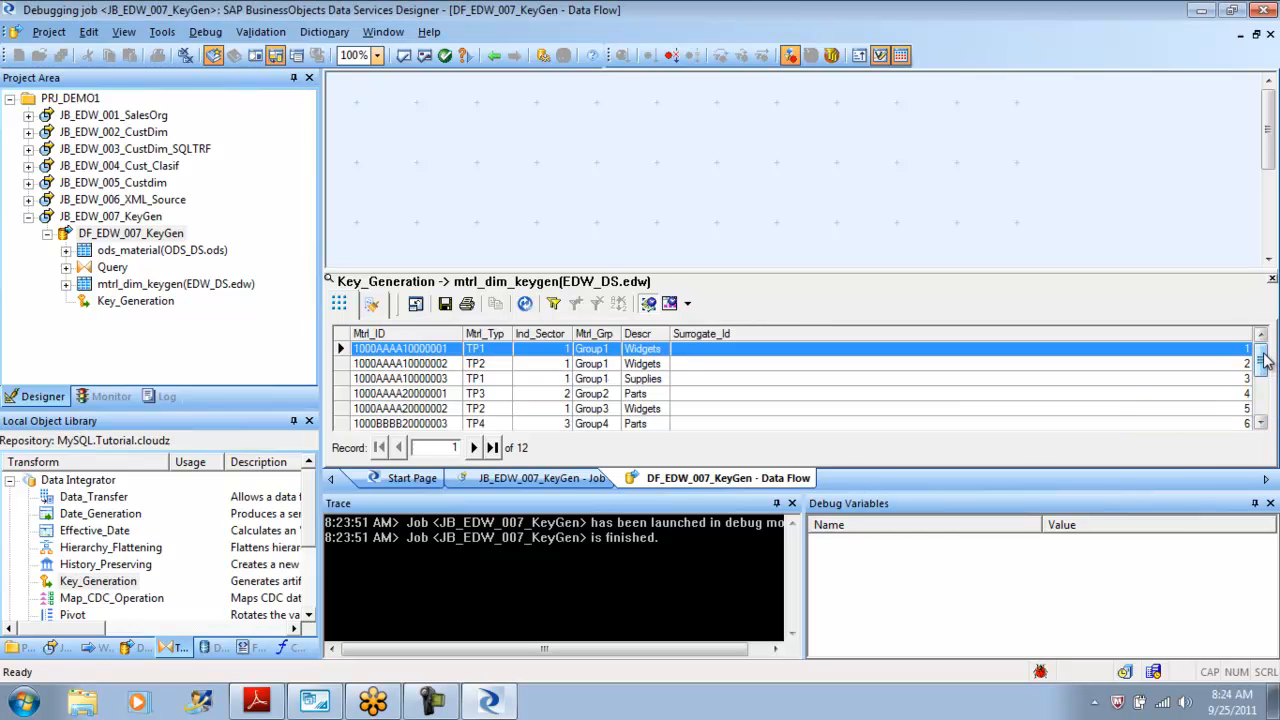
# Stop the debugger.
pyautogui.click(493, 57)
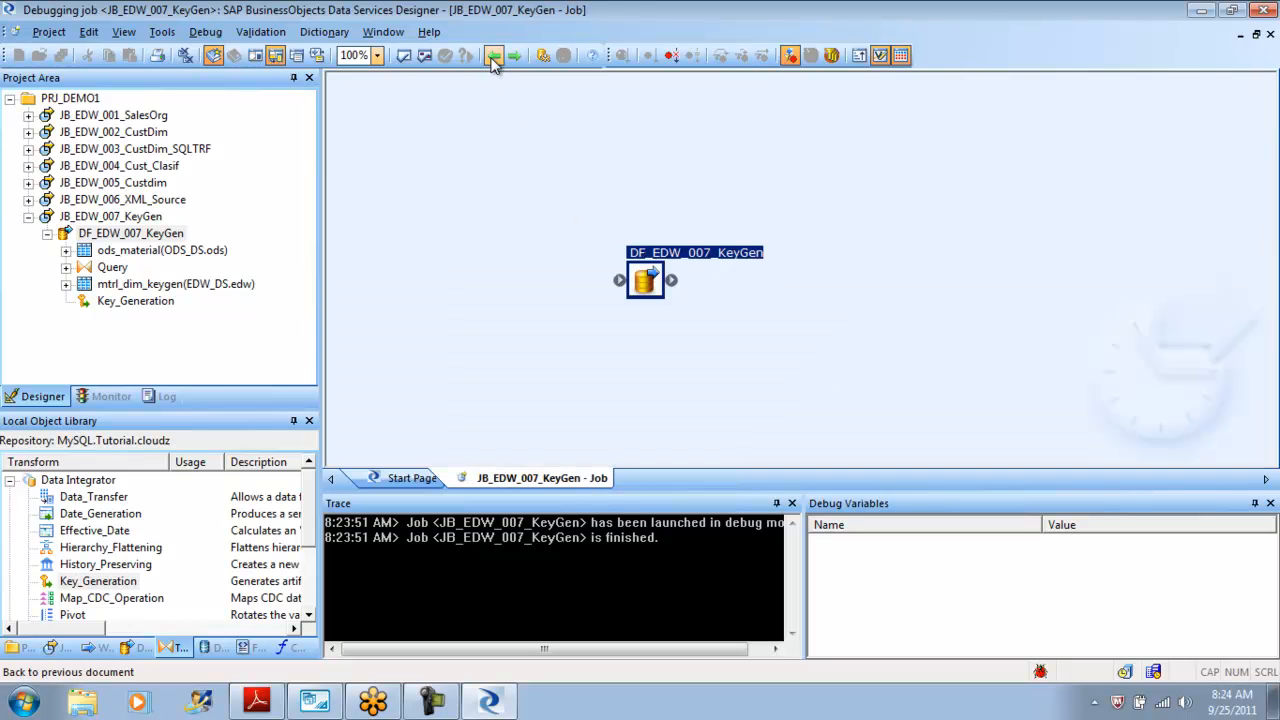
pyautogui.click(493, 57)
pyautogui.click(493, 57)
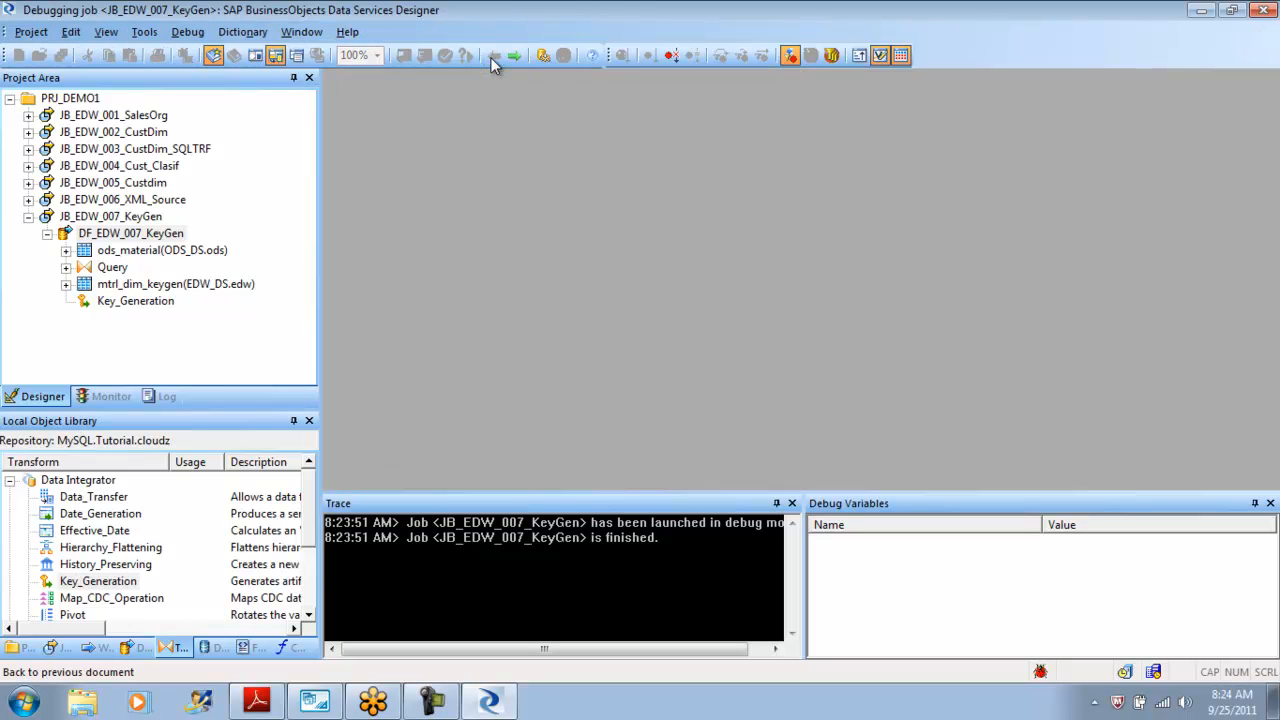
pyautogui.click(187, 32)
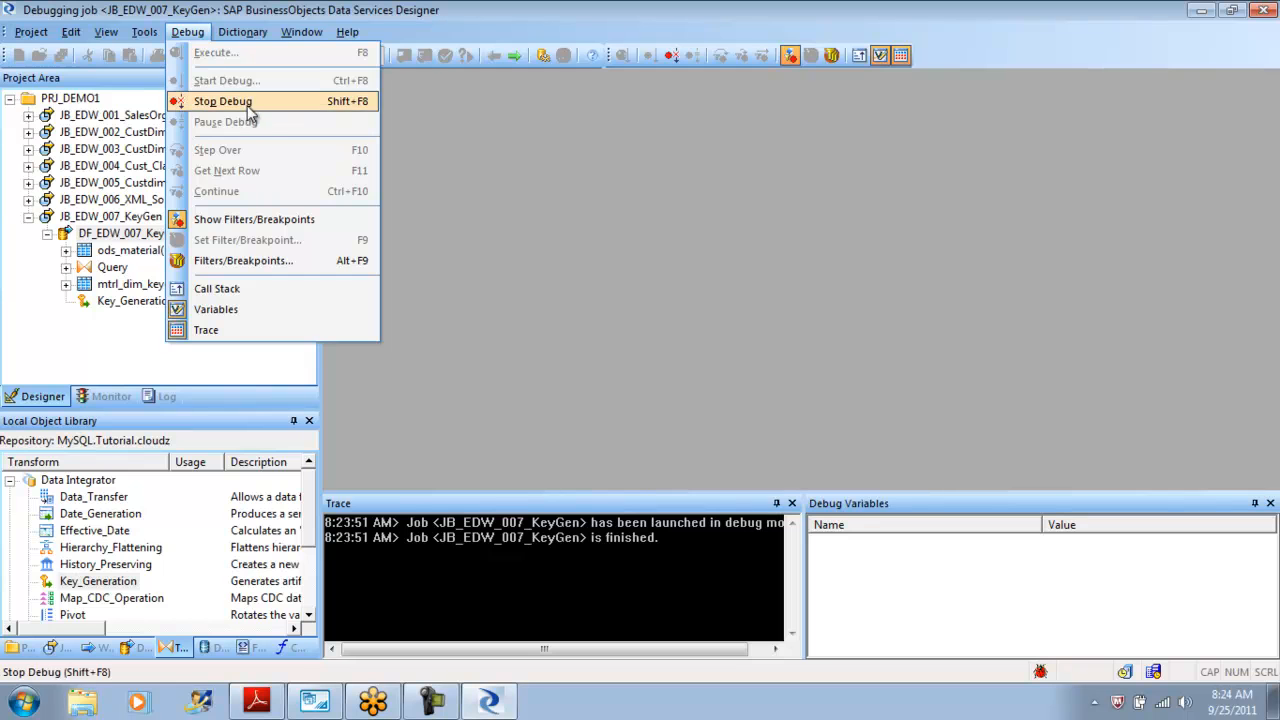
pyautogui.click(248, 103)
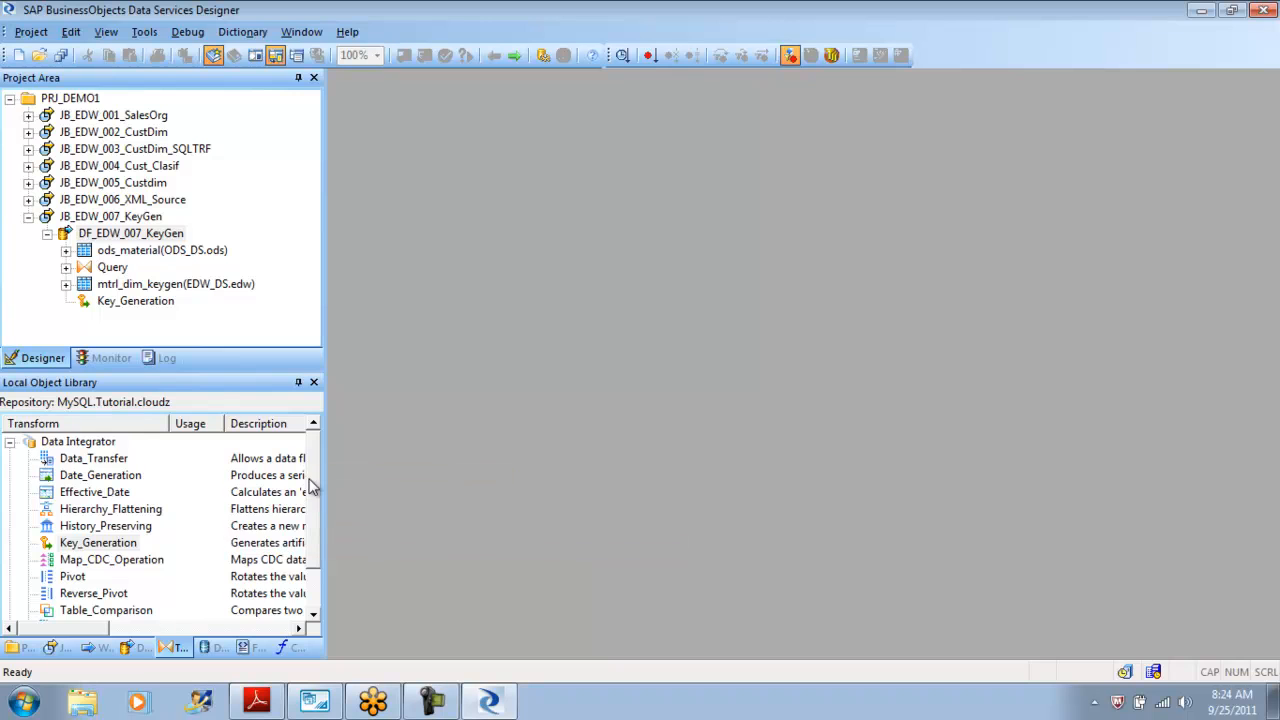
# Open the DF_EDW_007_KeyGen data flow and add a Row_Generation transform from the Platform transforms.
pyautogui.scroll(-1, 315, 518)
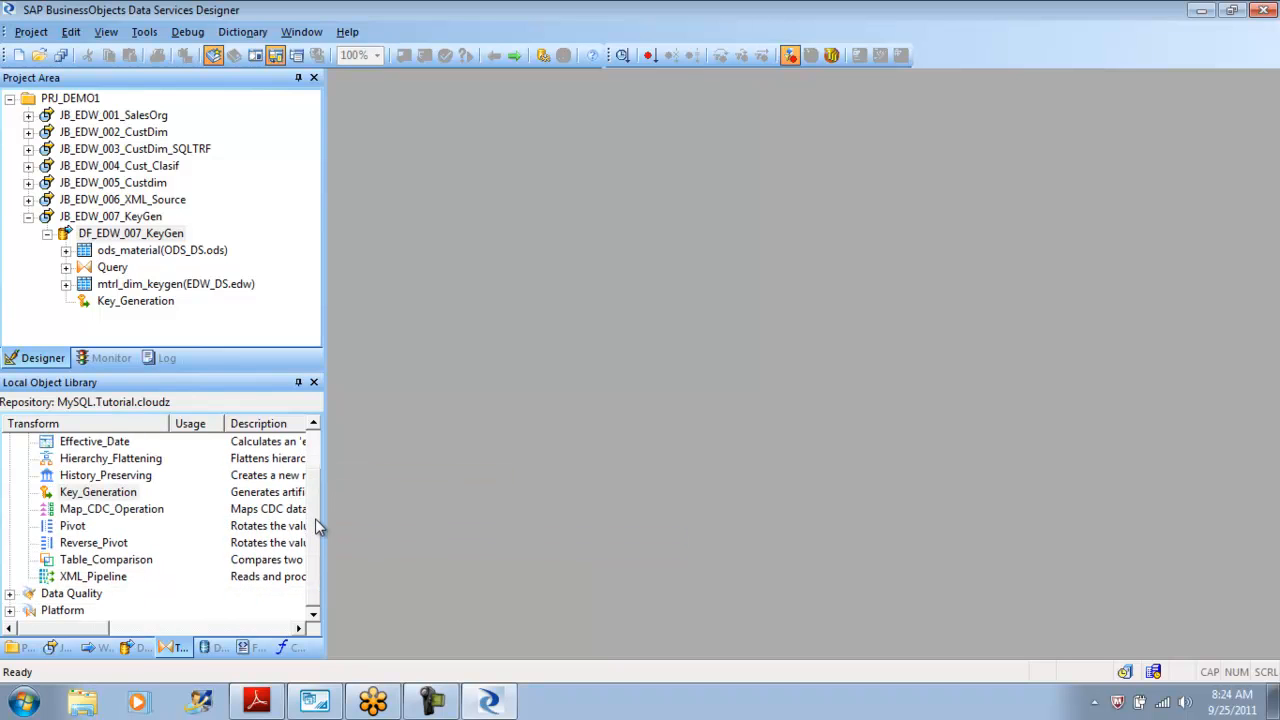
pyautogui.scroll(1, 317, 500)
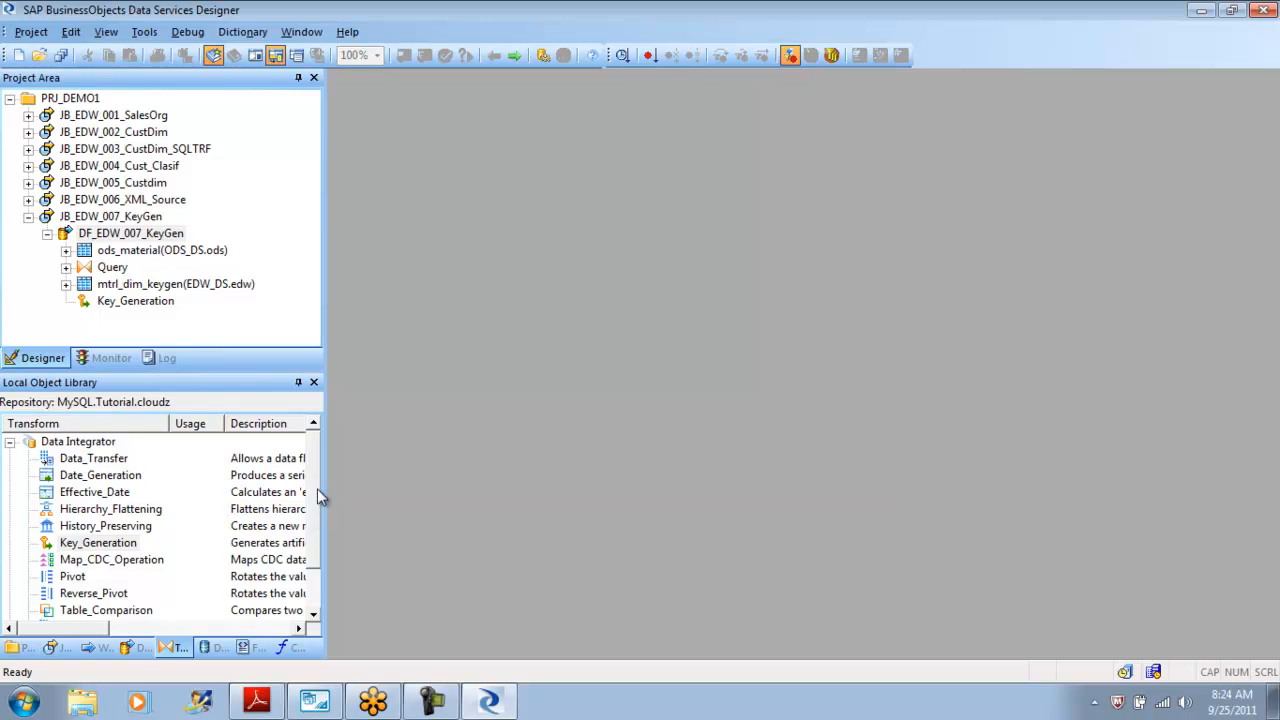
pyautogui.scroll(-1, 315, 516)
pyautogui.scroll(1, 314, 500)
pyautogui.click(9, 442)
pyautogui.click(9, 476)
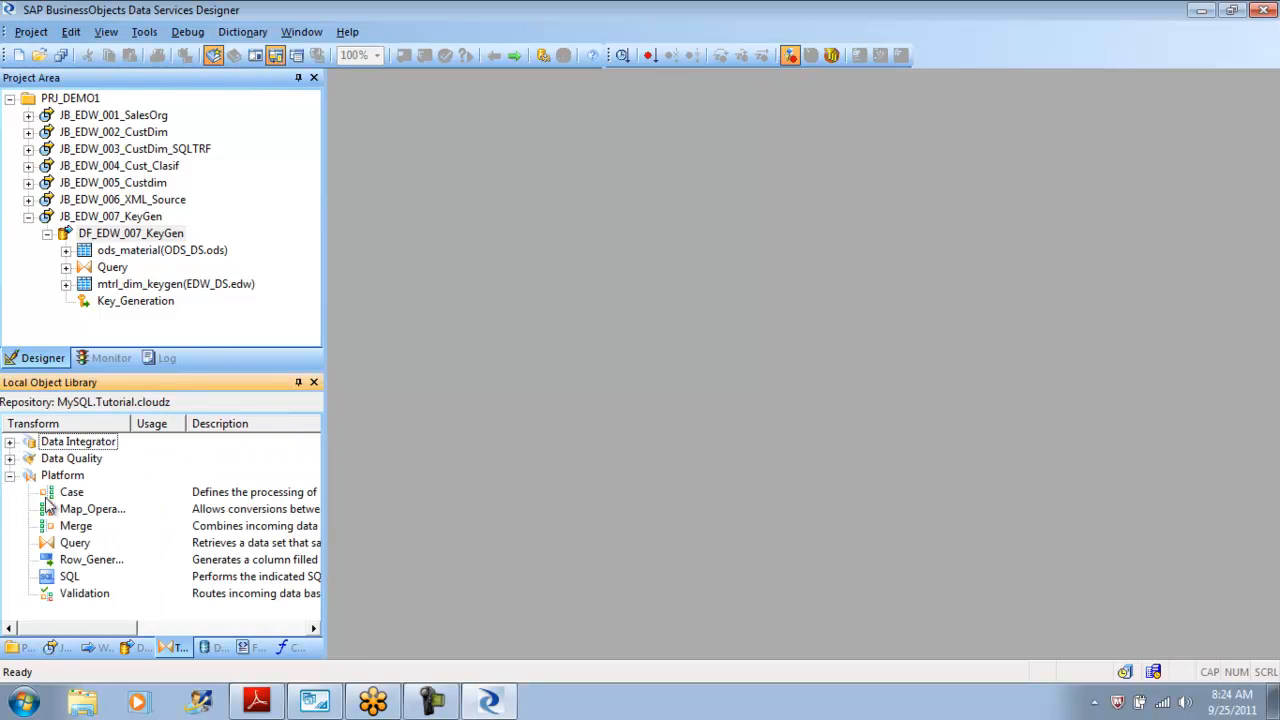
pyautogui.click(95, 560)
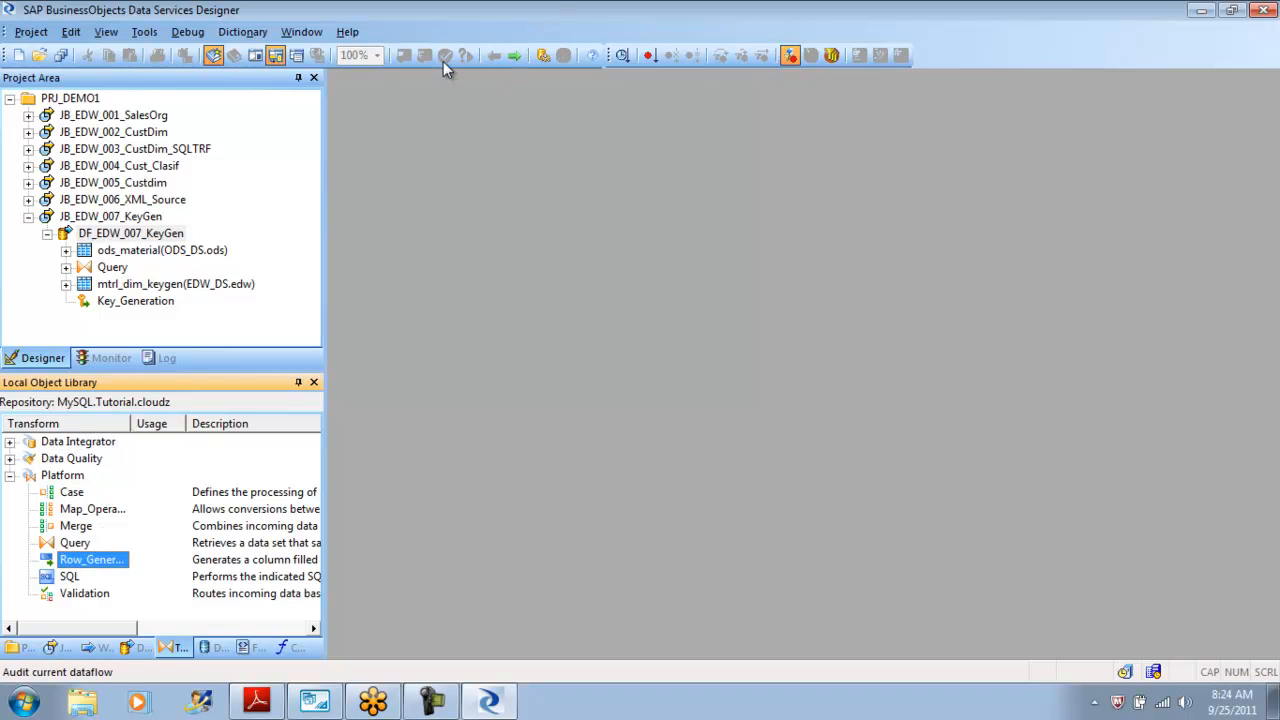
pyautogui.doubleClick(110, 216)
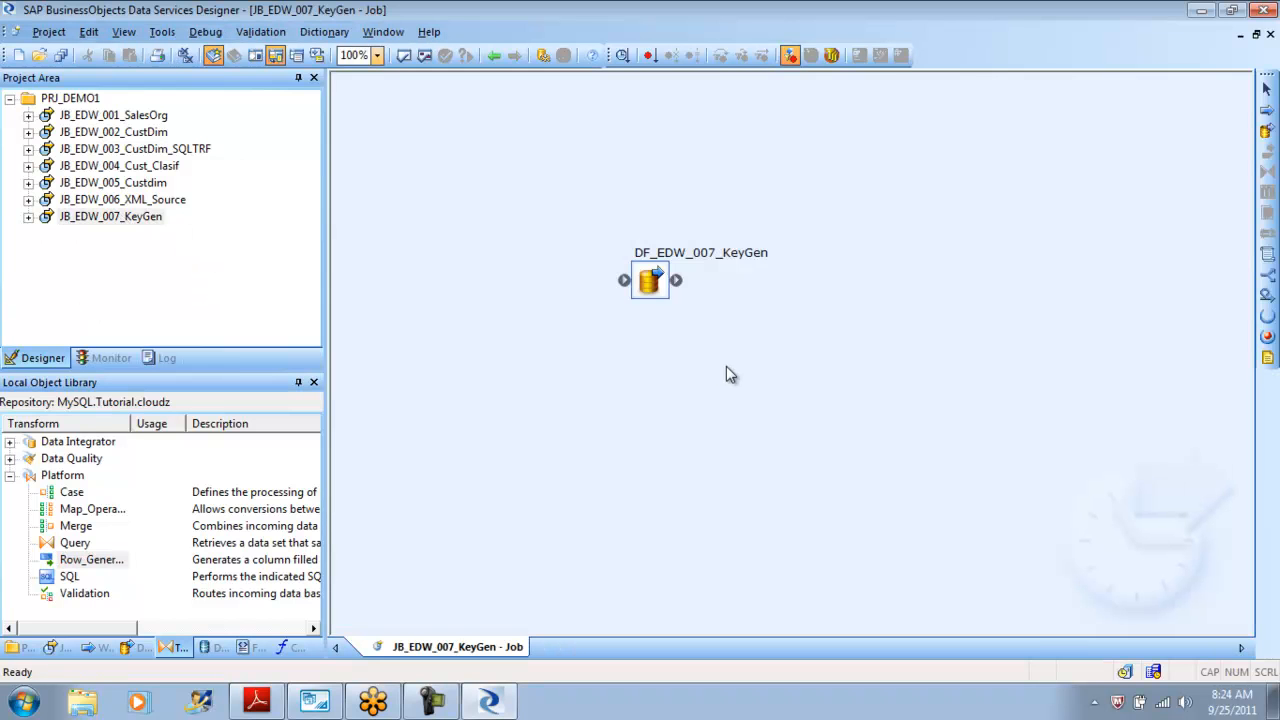
pyautogui.doubleClick(650, 280)
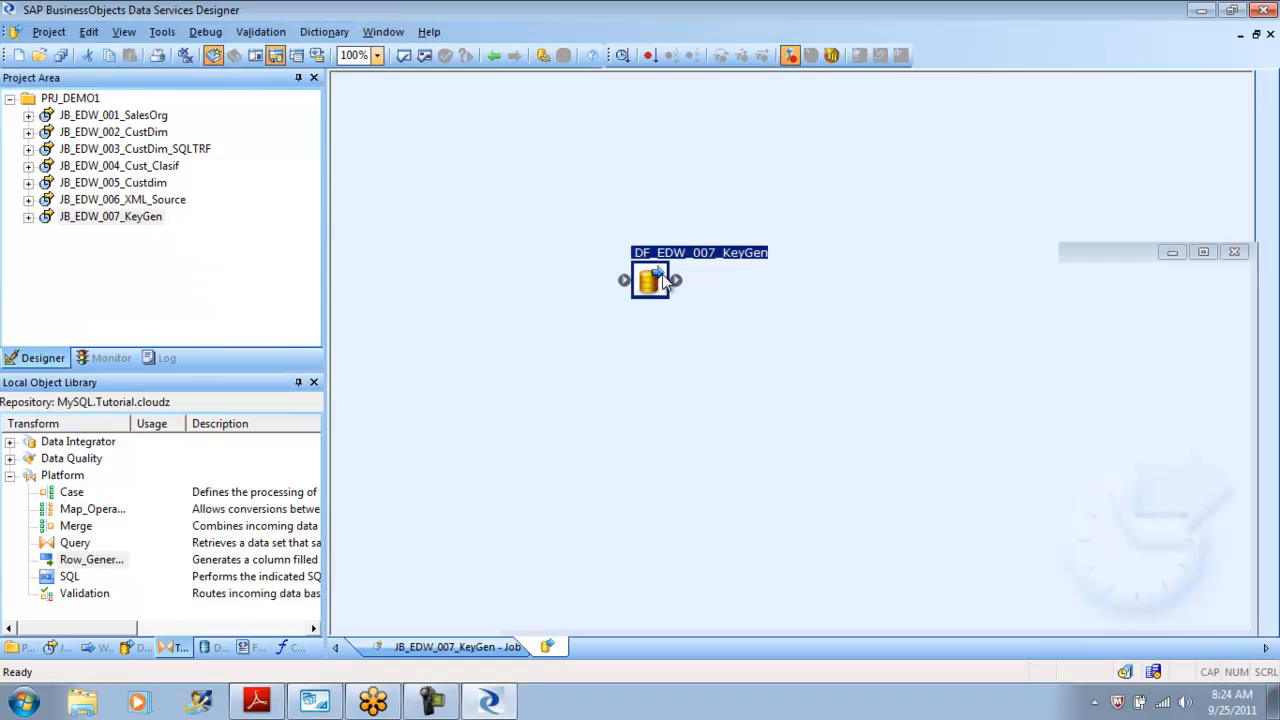
pyautogui.click(90, 560)
pyautogui.moveTo(90, 560); pyautogui.dragTo(433, 495)
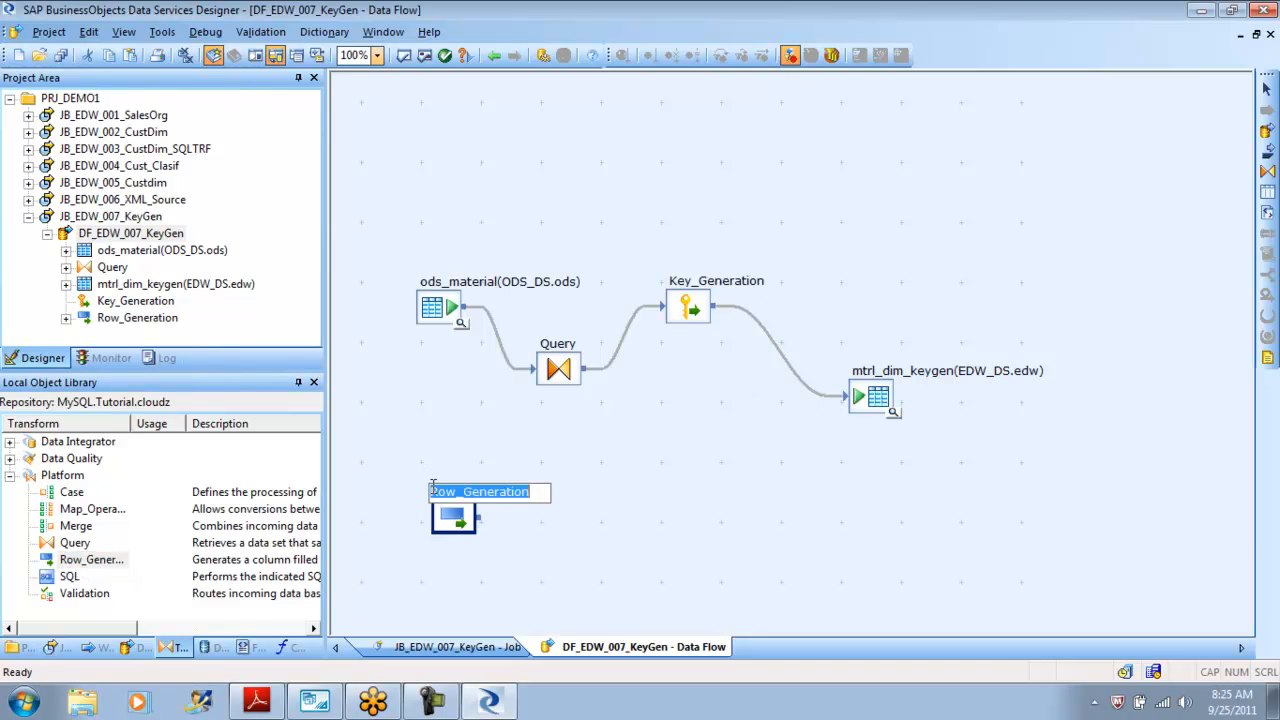
pyautogui.click(615, 576)
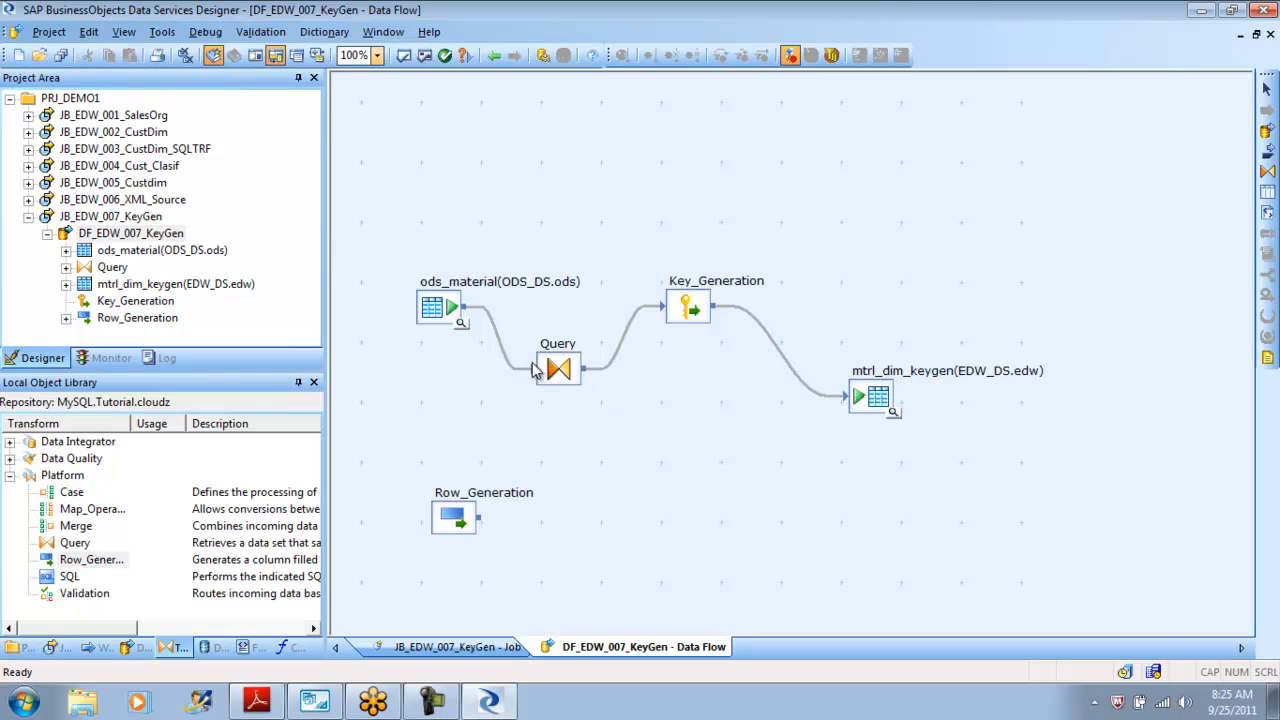
# Rearrange the data flow, moving the existing source-to-target chain up and Row_Generation beneath it.
pyautogui.moveTo(442, 318); pyautogui.dragTo(435, 265)
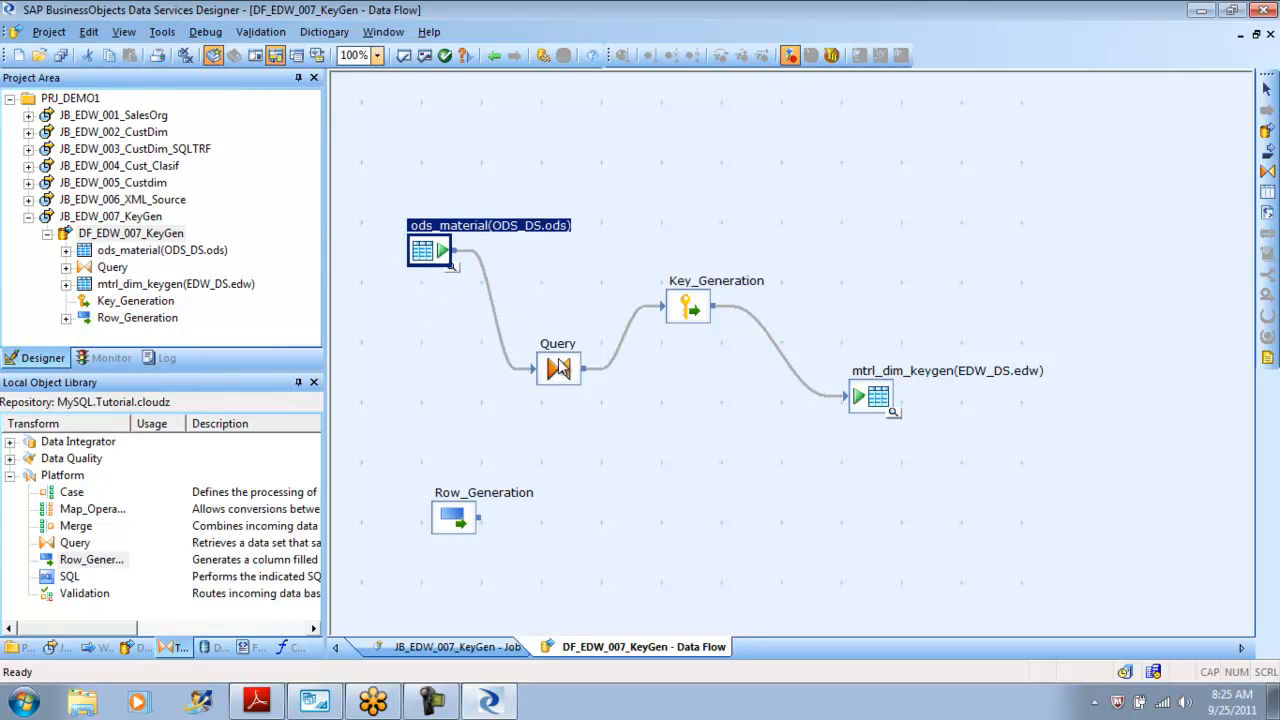
pyautogui.moveTo(562, 362); pyautogui.dragTo(549, 315)
pyautogui.moveTo(715, 318)
pyautogui.mouseDown()
pyautogui.moveTo(713, 331)
pyautogui.moveTo(712, 311)
pyautogui.mouseUp()
pyautogui.moveTo(882, 399); pyautogui.dragTo(852, 380)
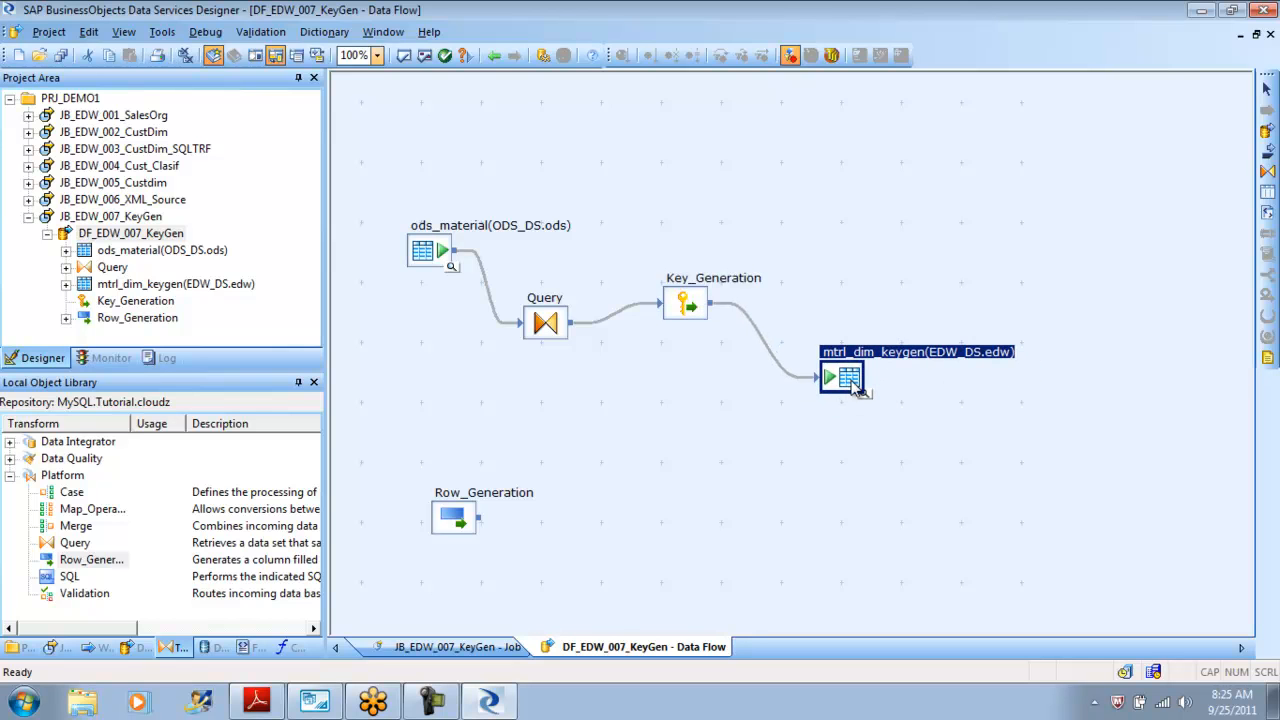
pyautogui.moveTo(464, 524); pyautogui.dragTo(432, 460)
pyautogui.click(575, 522)
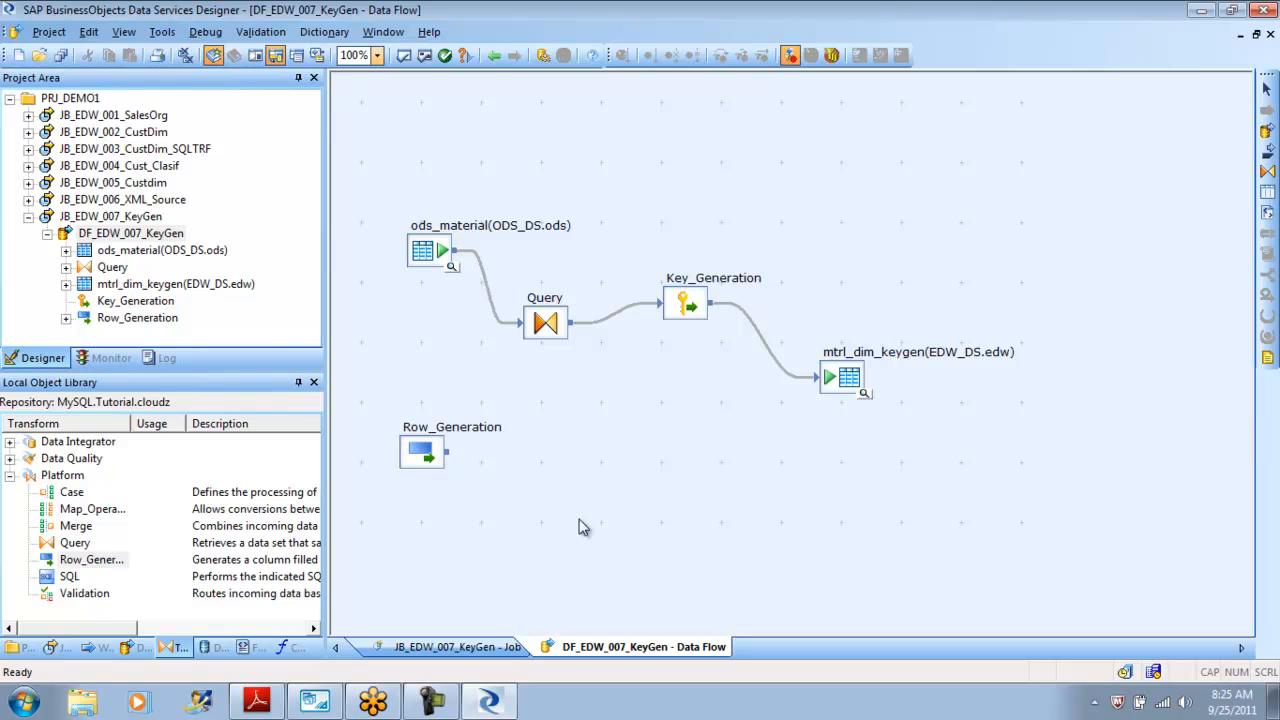
# Add a template table named status in the EDW_DS datastore with owner edw to the data flow.
pyautogui.click(1267, 196)
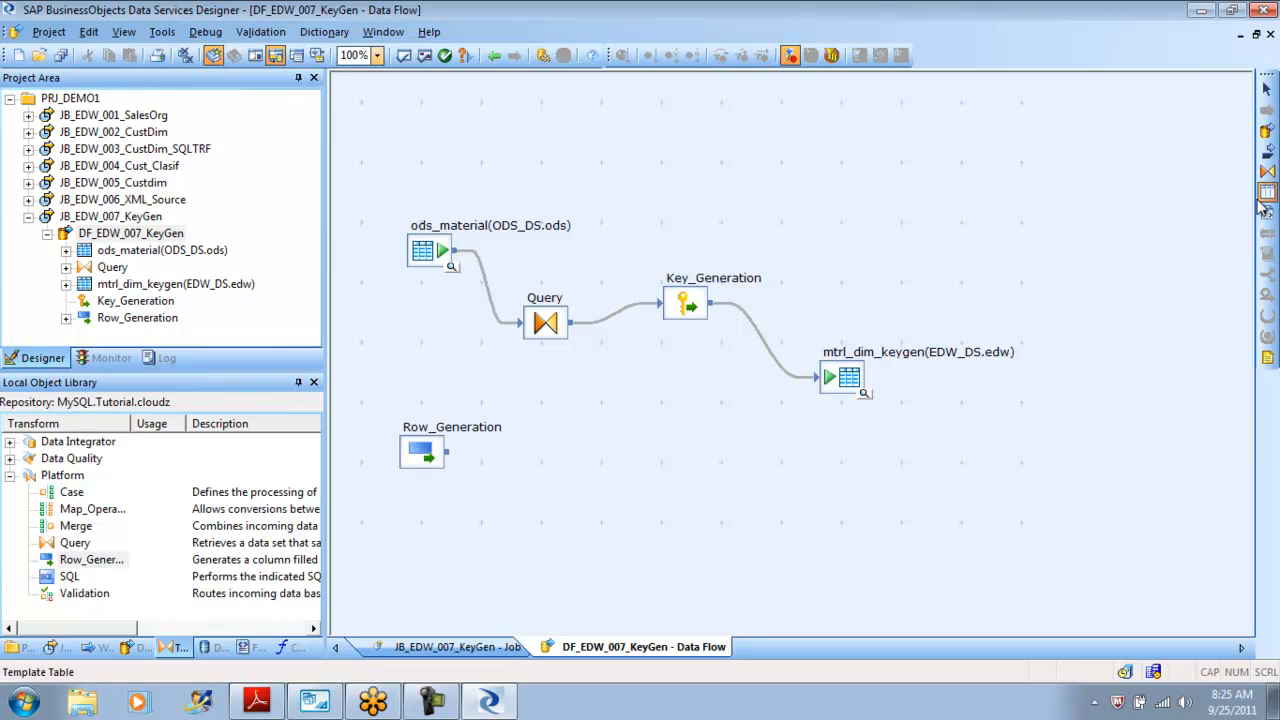
pyautogui.click(575, 478)
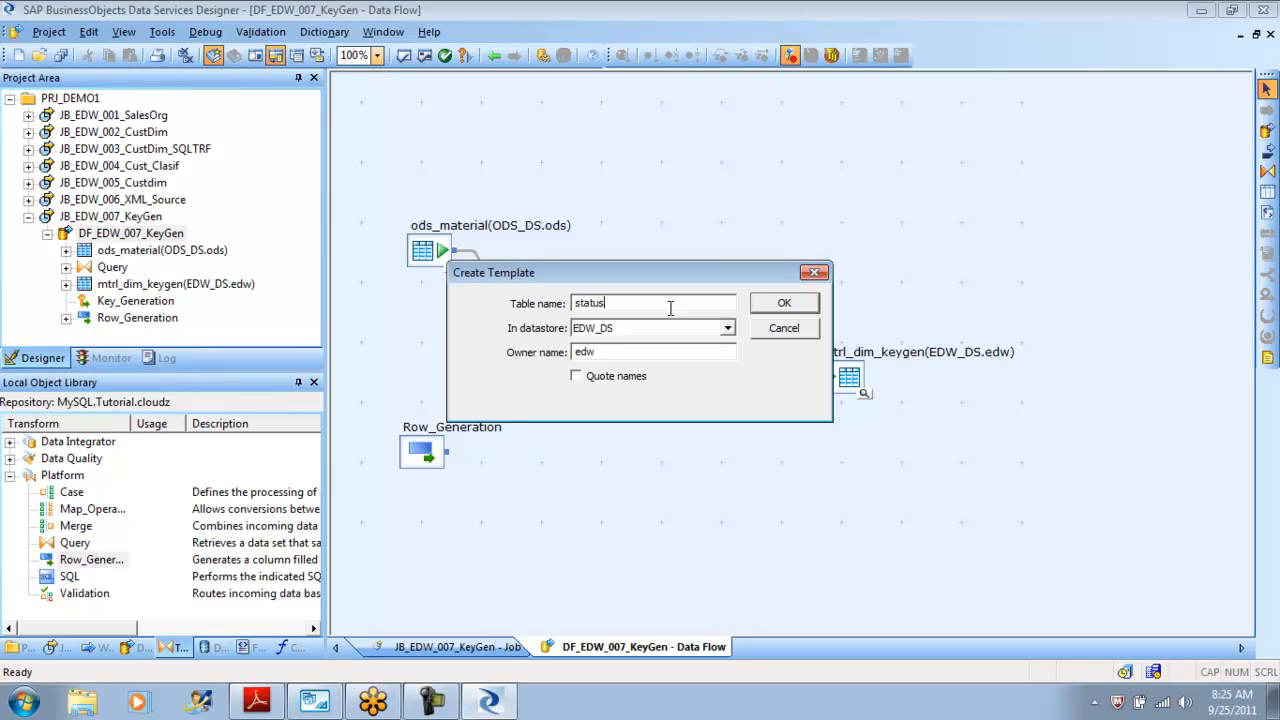
pyautogui.click(784, 303)
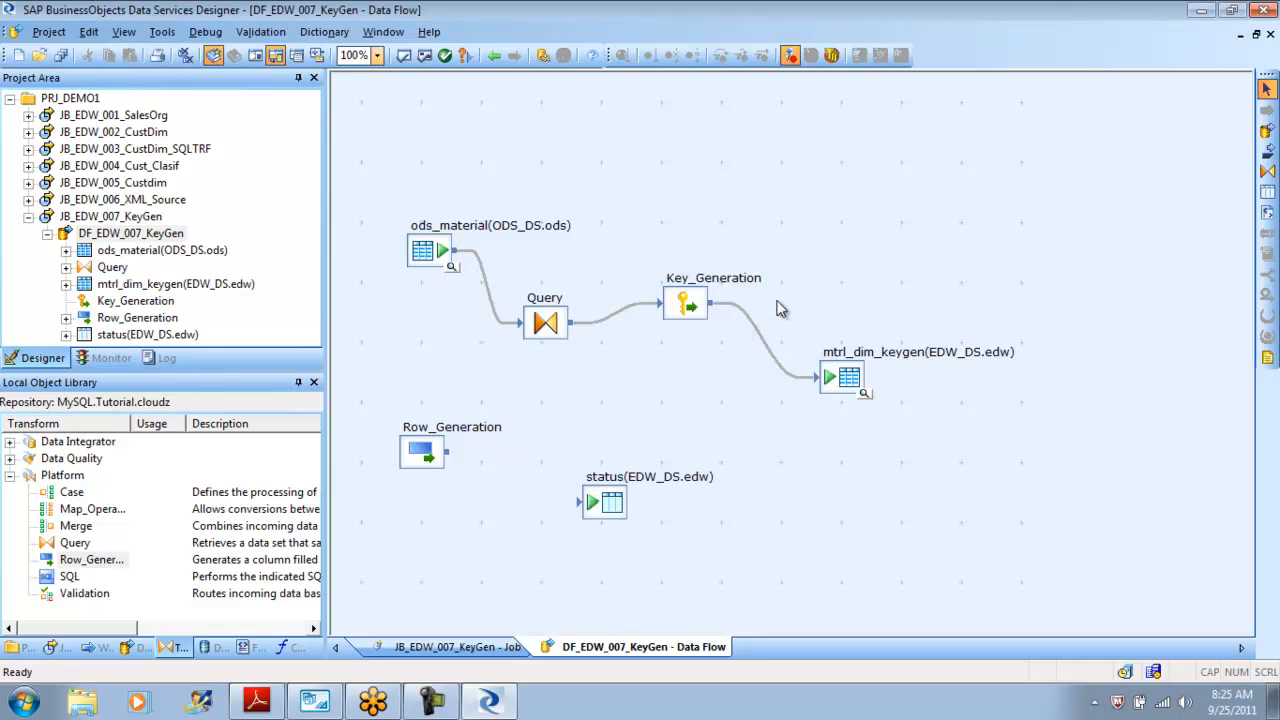
pyautogui.moveTo(607, 512); pyautogui.dragTo(716, 492)
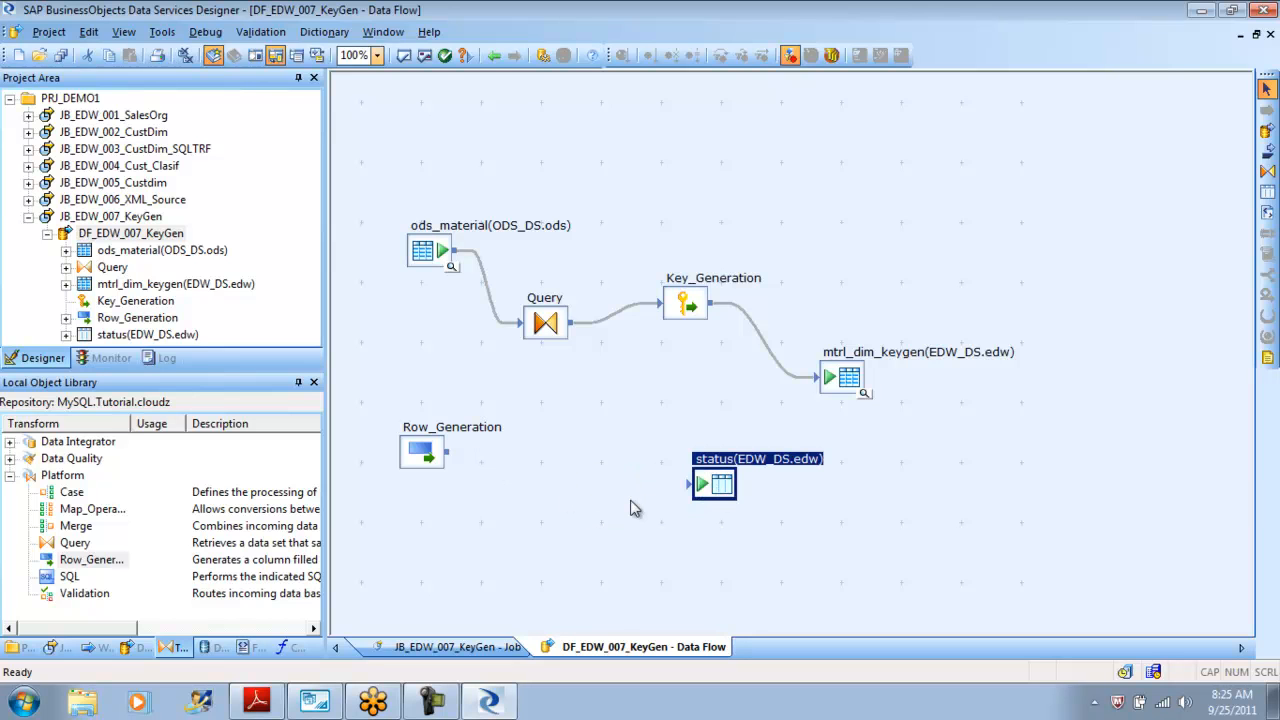
# Add a Query transform and connect Row_Generation through Query_1 to the status template table.
pyautogui.click(1267, 172)
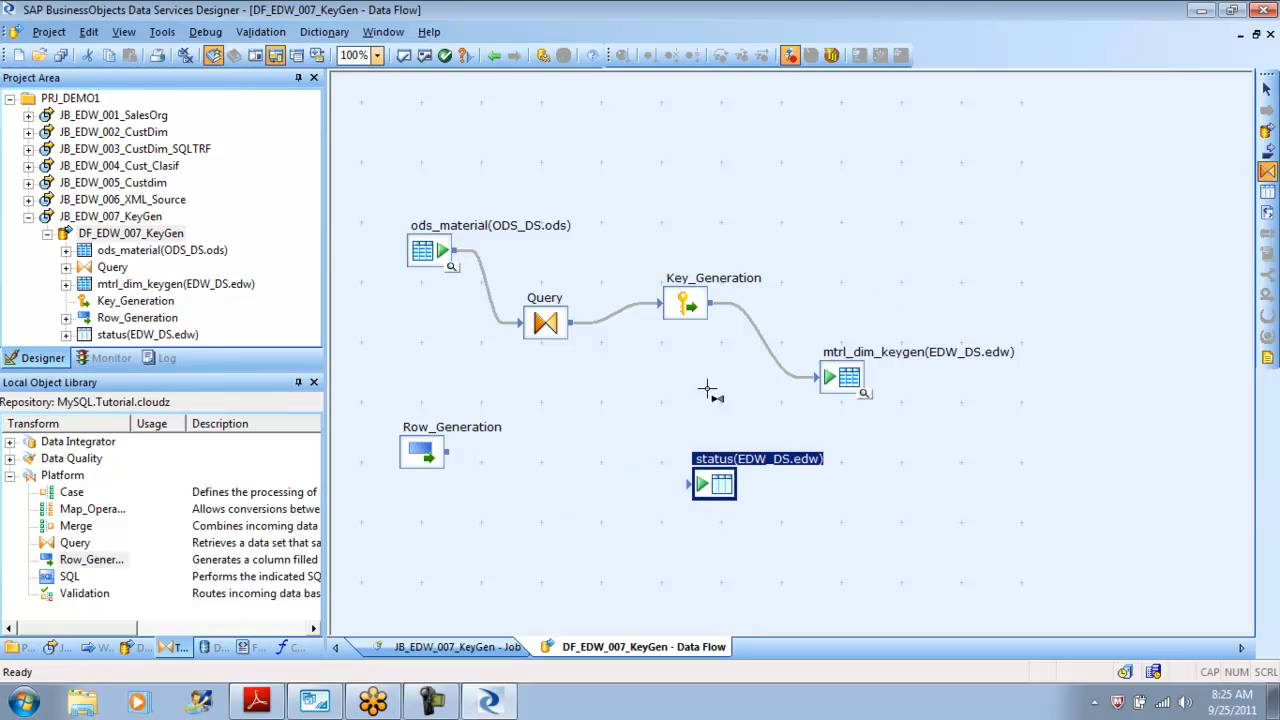
pyautogui.click(500, 475)
pyautogui.click(512, 549)
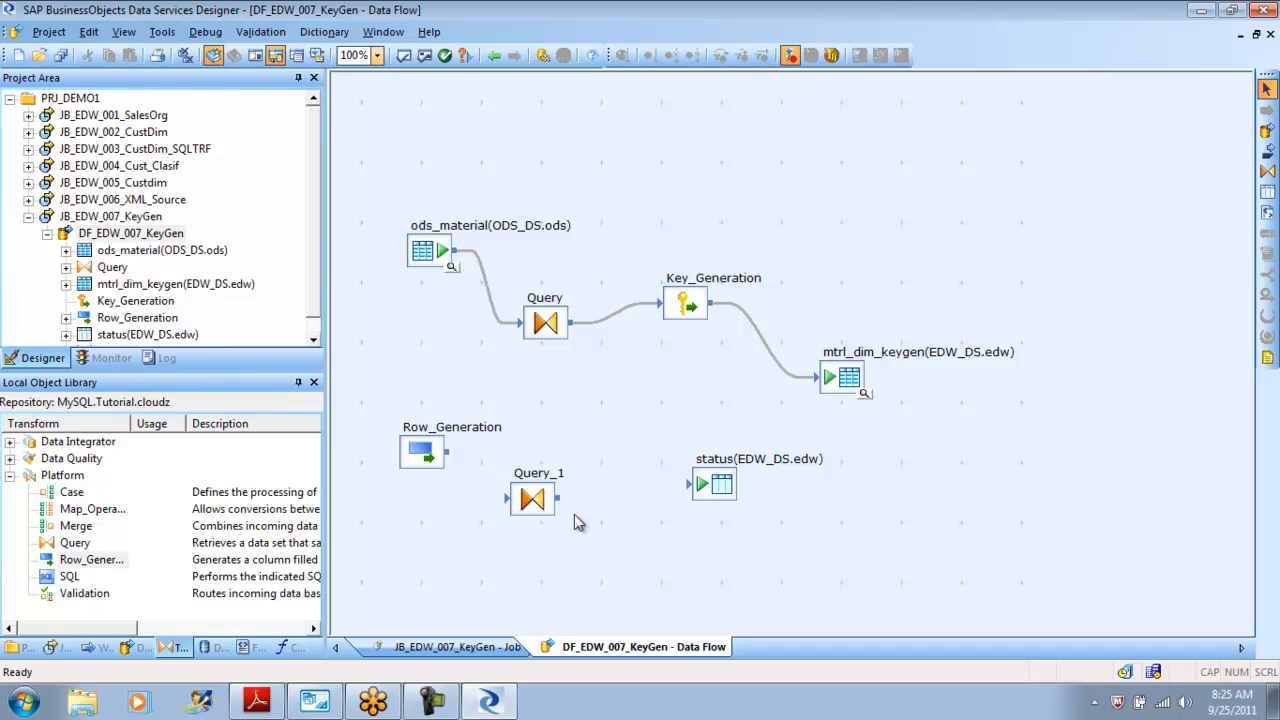
pyautogui.moveTo(540, 503); pyautogui.dragTo(555, 493)
pyautogui.moveTo(447, 452)
pyautogui.mouseDown()
pyautogui.moveTo(522, 487)
pyautogui.moveTo(688, 490)
pyautogui.moveTo(712, 525)
pyautogui.mouseUp()
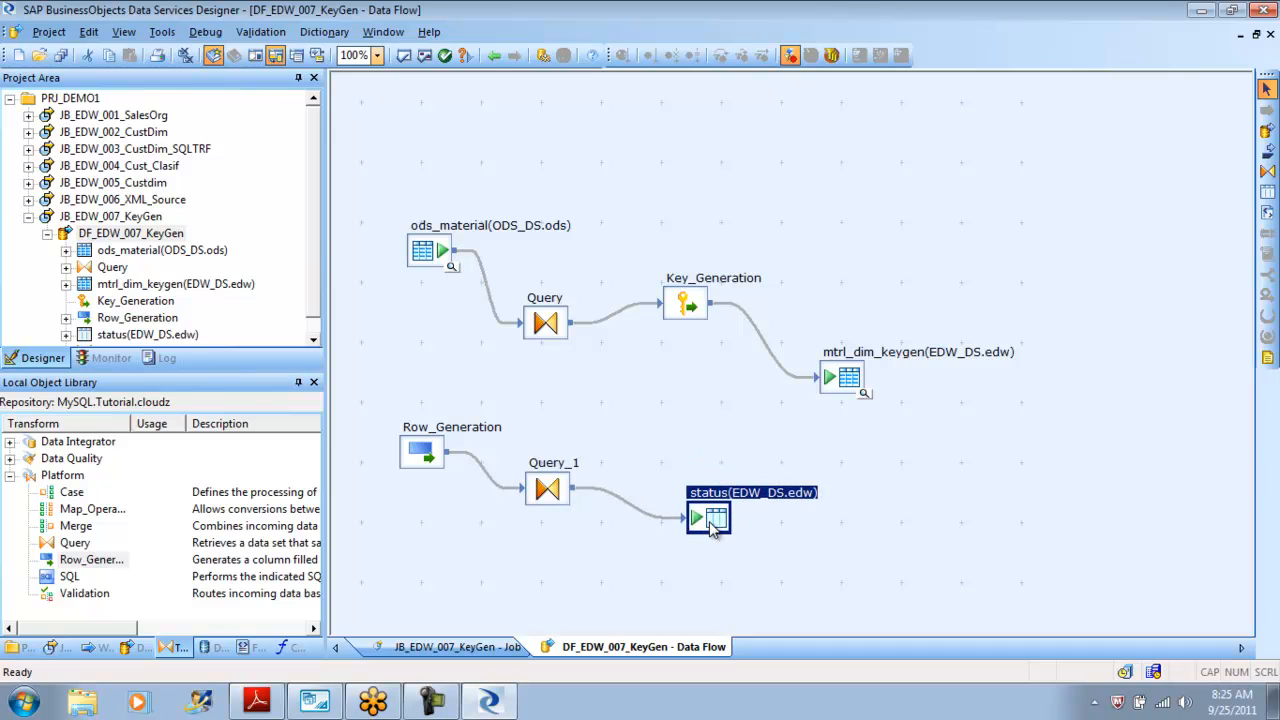
# Open the Query_1 editor and map the Row_Generation column DI_ROW_ID into Query_1's output schema.
pyautogui.doubleClick(425, 462)
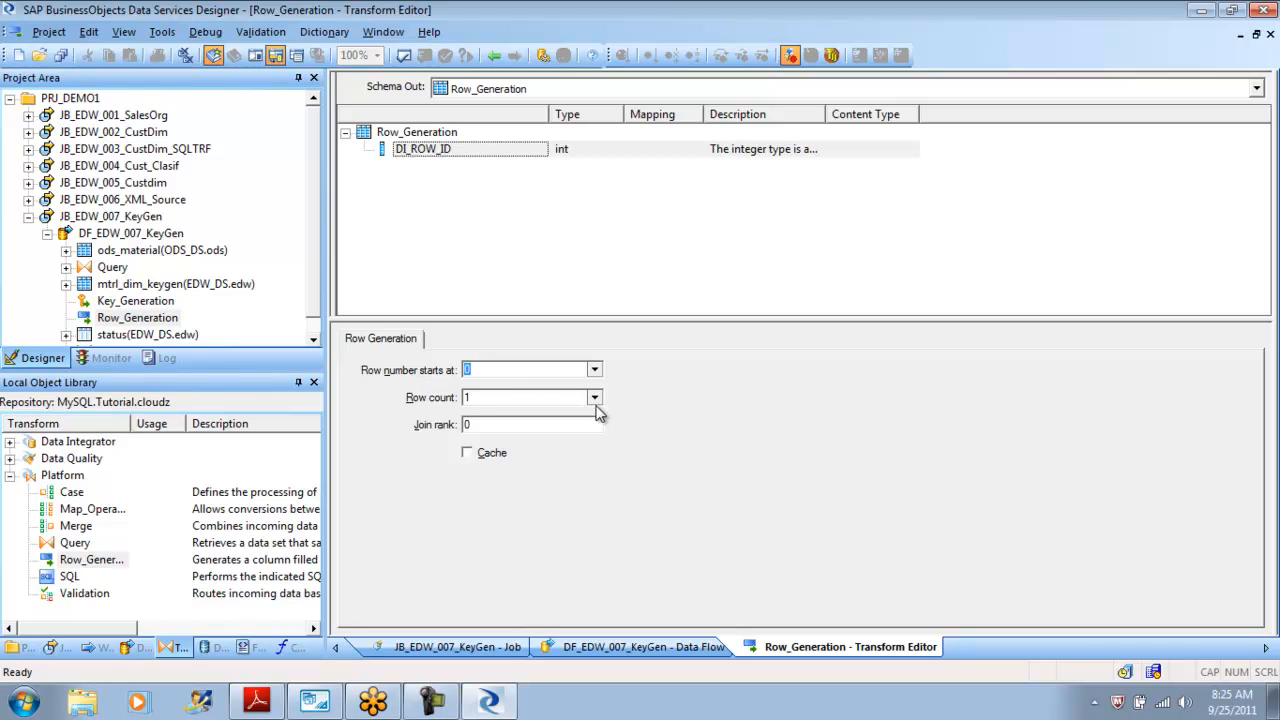
pyautogui.click(494, 57)
pyautogui.doubleClick(561, 484)
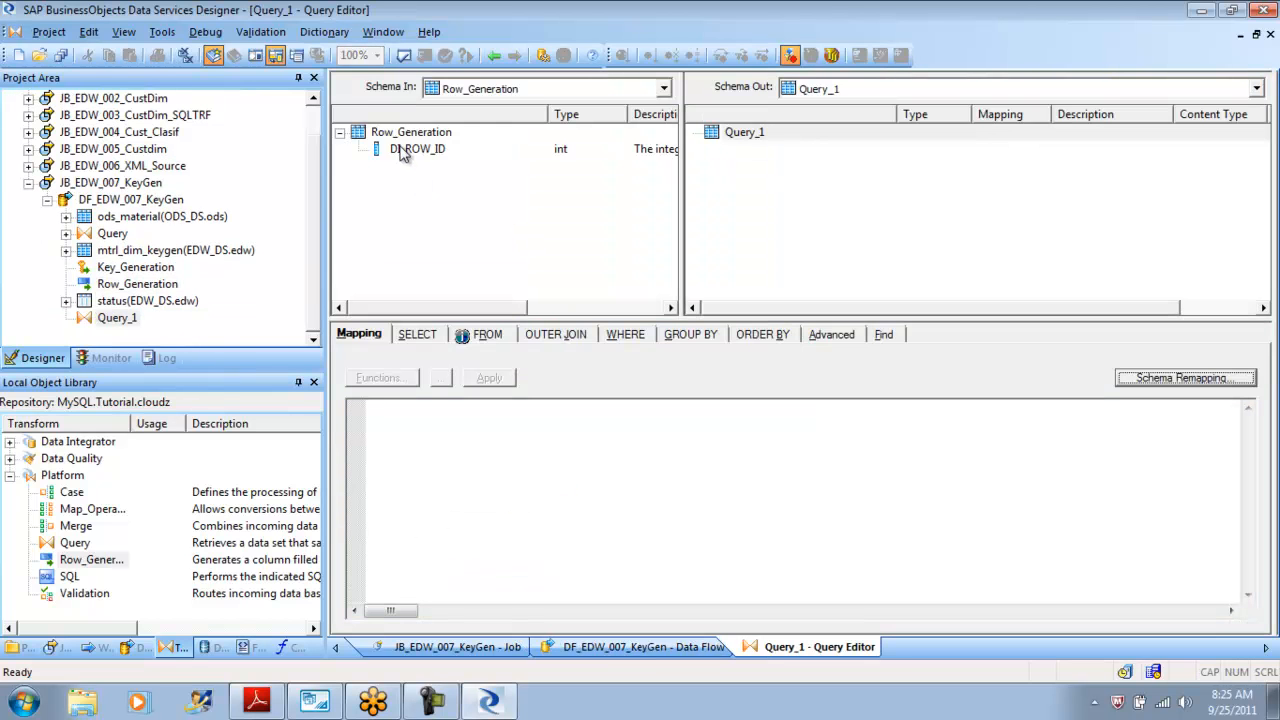
pyautogui.click(405, 152)
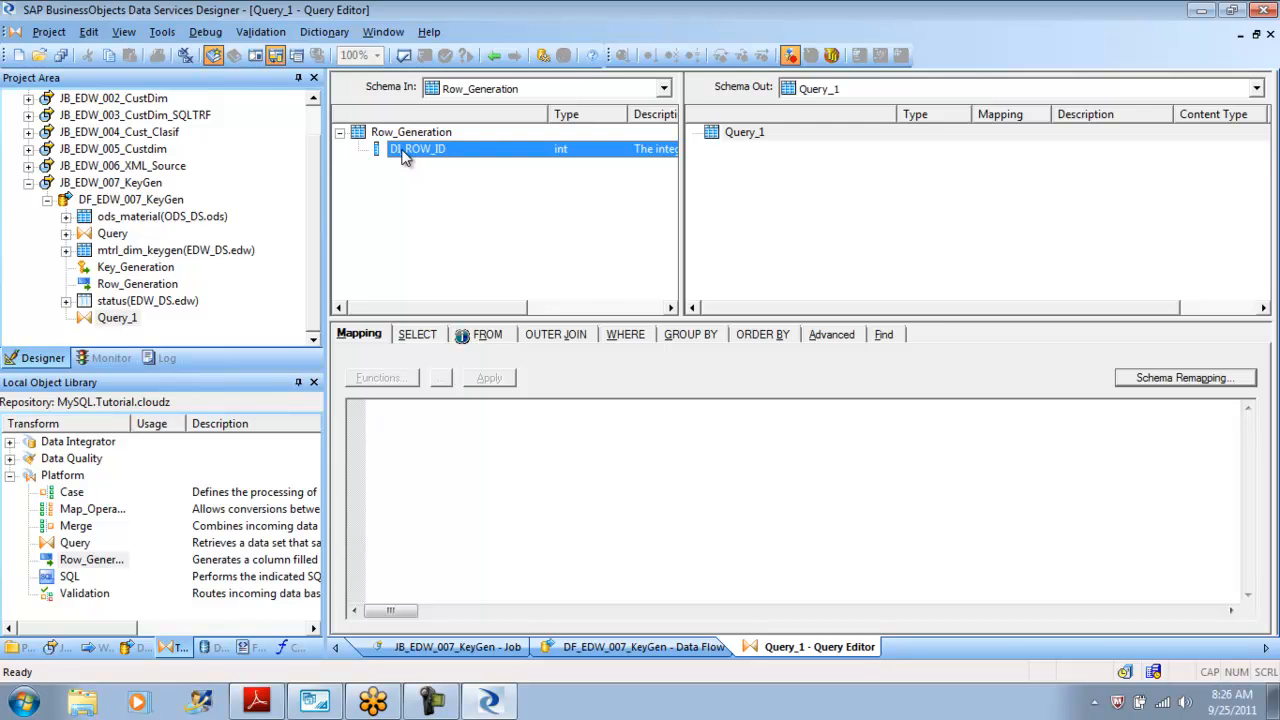
pyautogui.moveTo(405, 157); pyautogui.dragTo(785, 150)
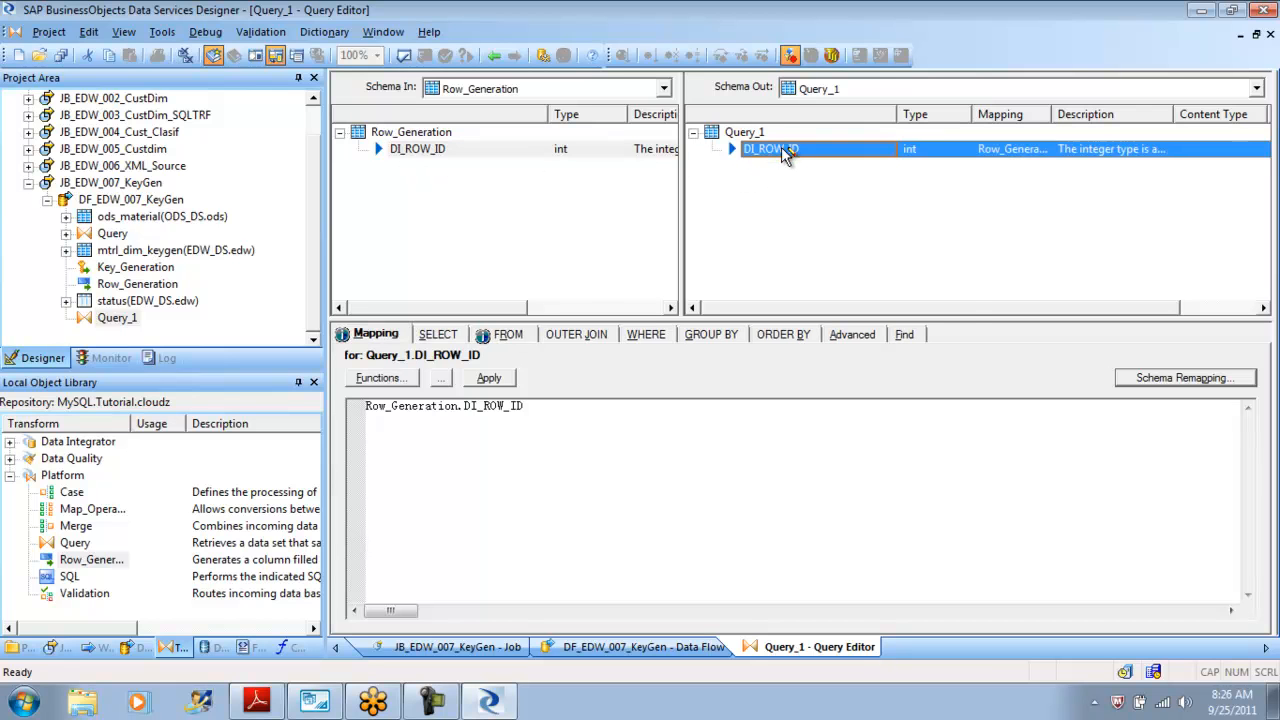
# Add an output column Job_Name below DI_ROW_ID with data type varchar of length 4.
pyautogui.rightClick(785, 150)
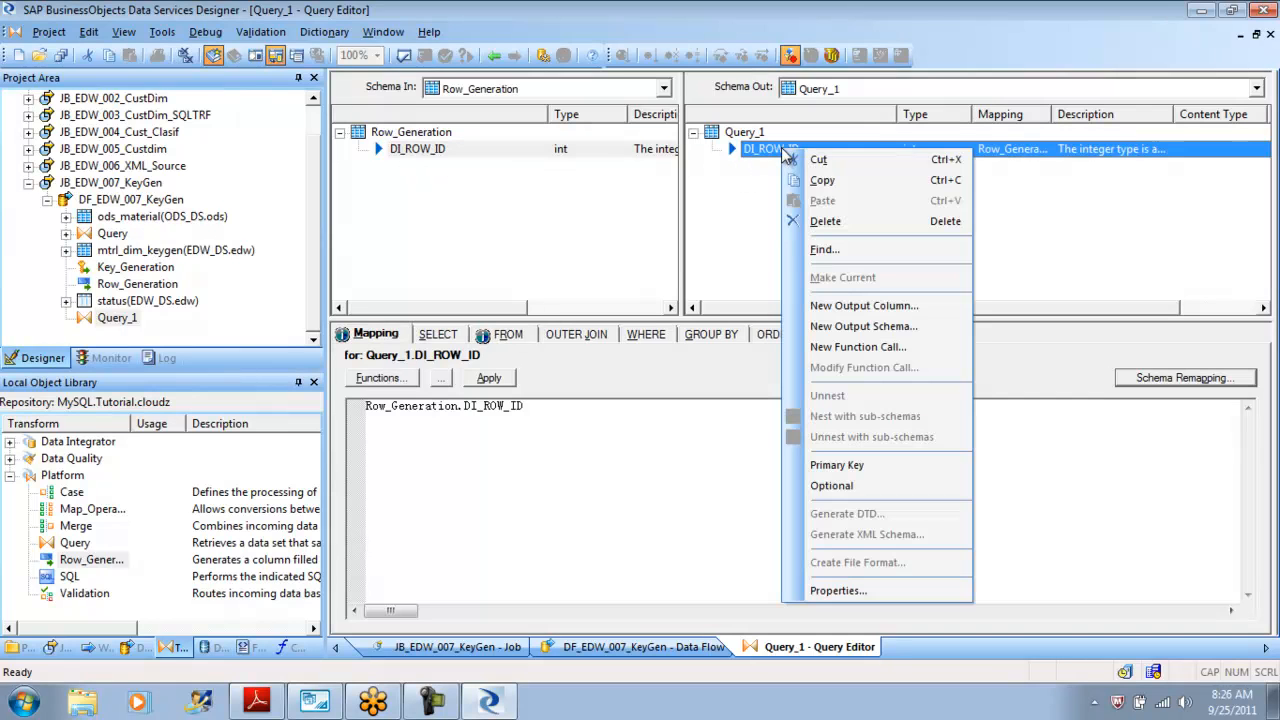
pyautogui.click(884, 306)
pyautogui.click(931, 190)
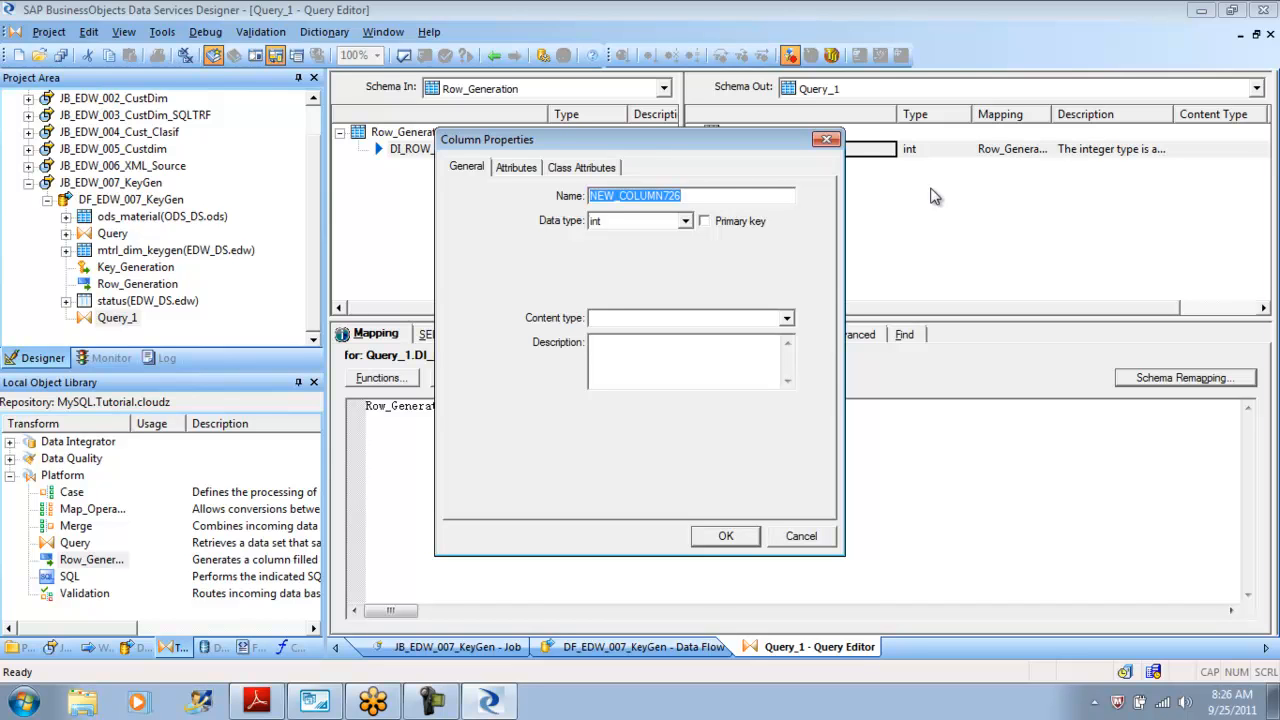
pyautogui.write('Jov')
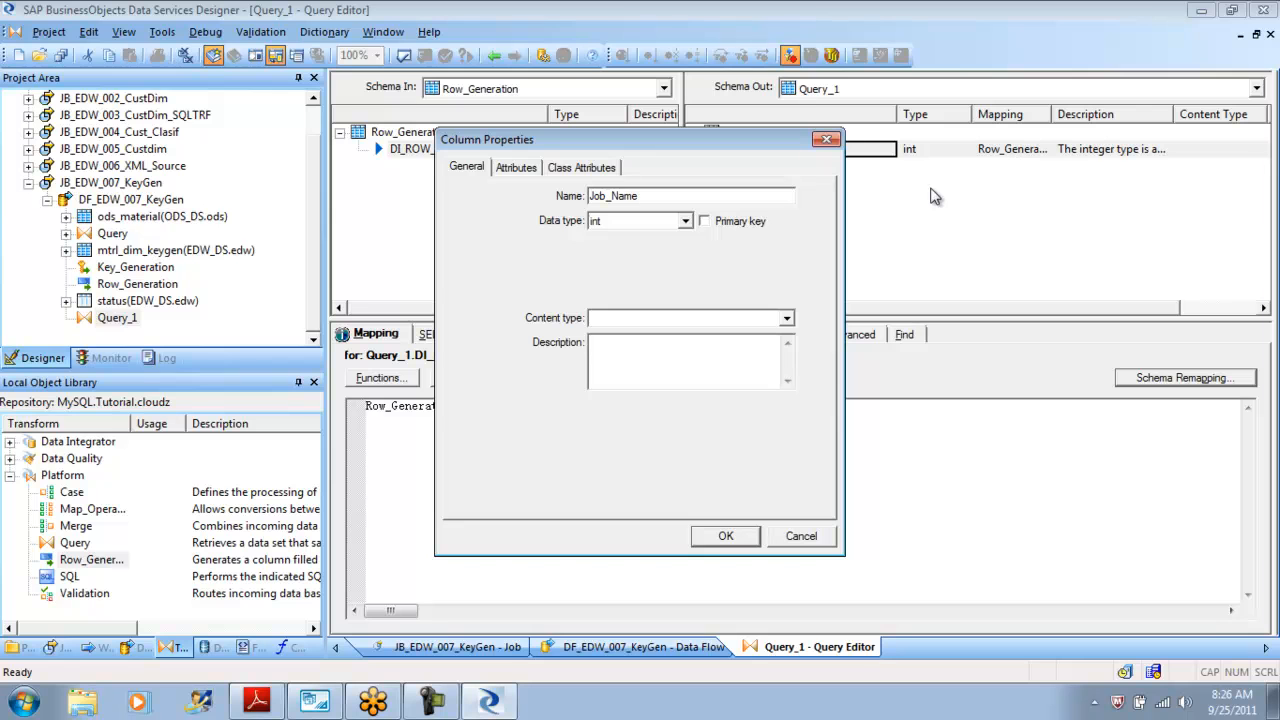
pyautogui.click(687, 222)
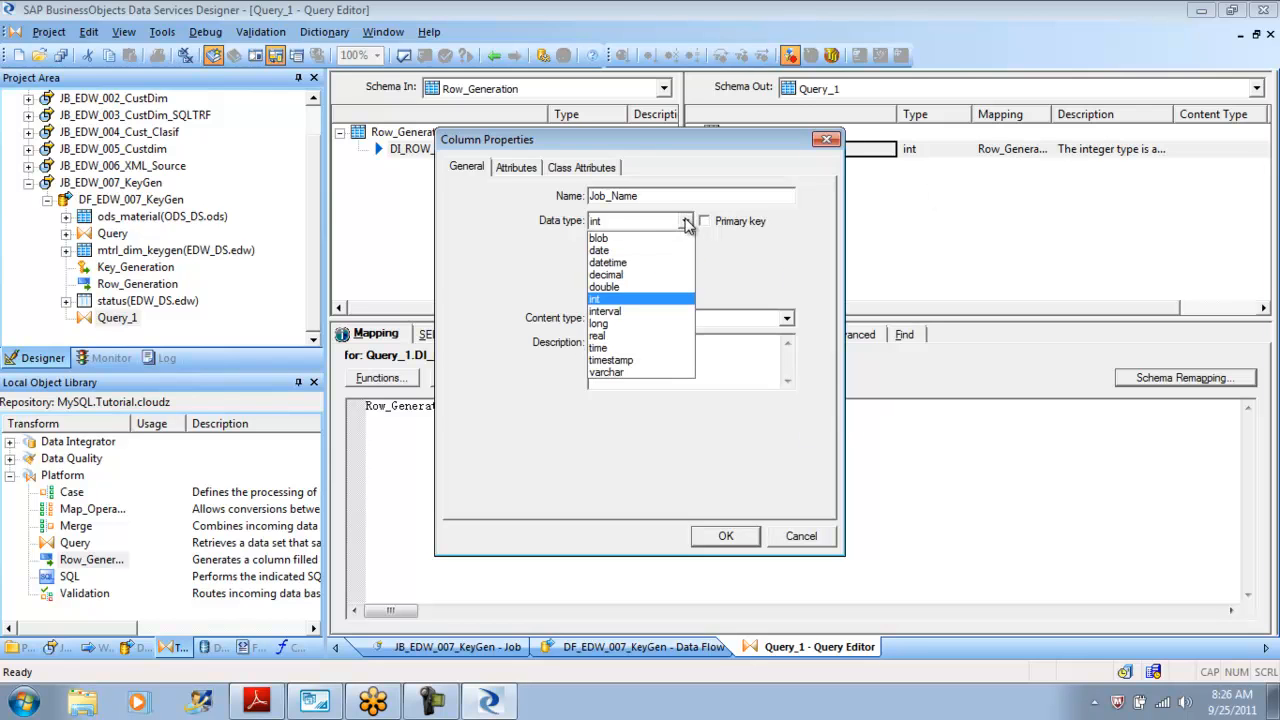
pyautogui.click(645, 370)
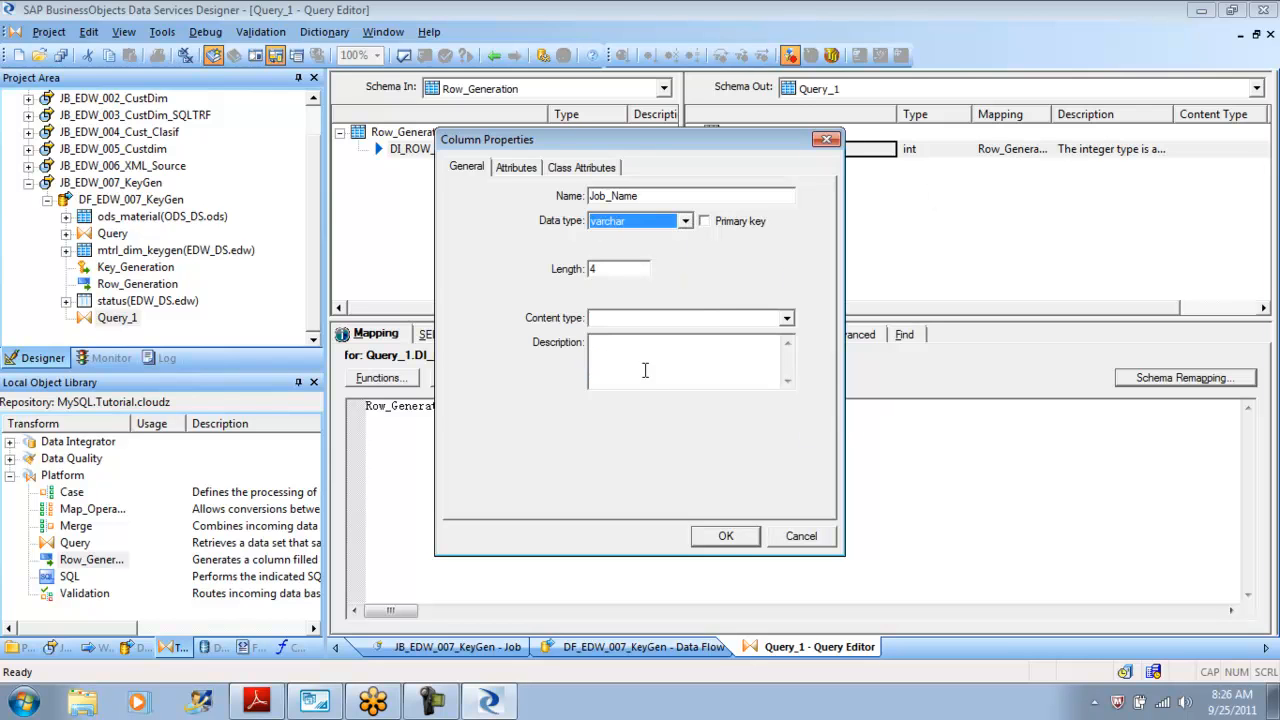
pyautogui.click(726, 536)
# Insert an output column Dataflow_Name of type int below Job_Name.
pyautogui.rightClick(763, 213)
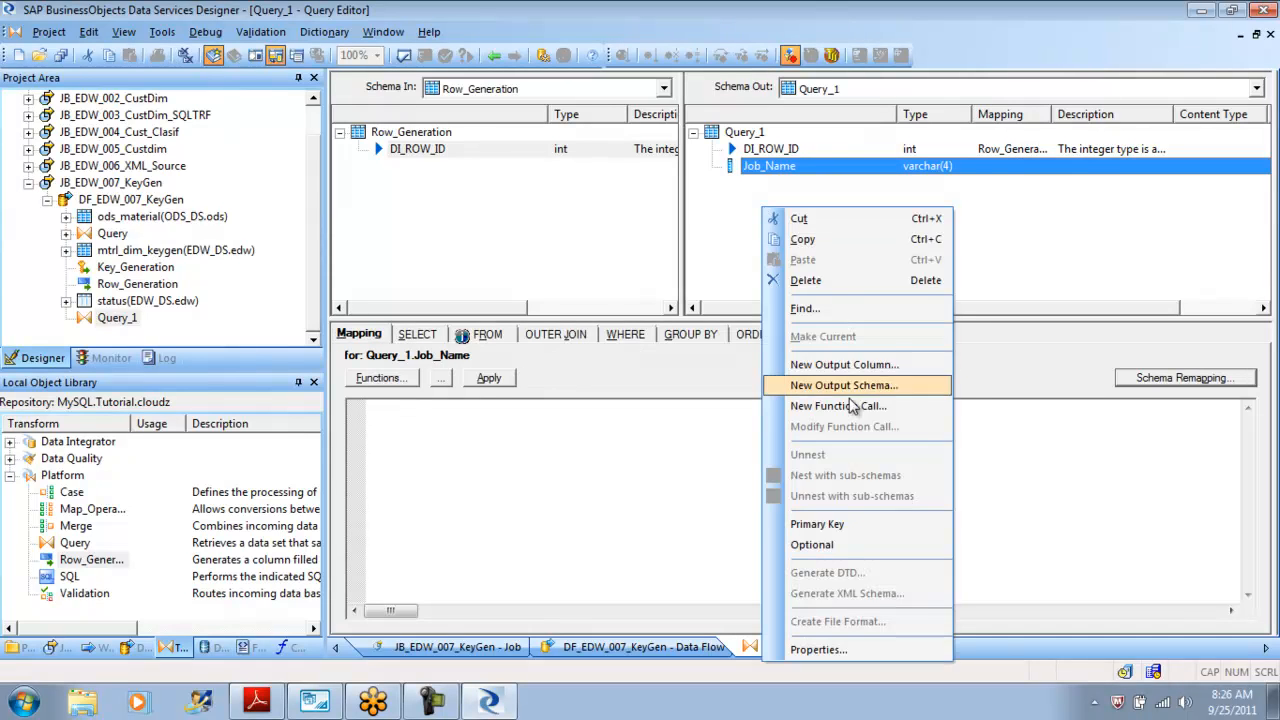
pyautogui.click(850, 365)
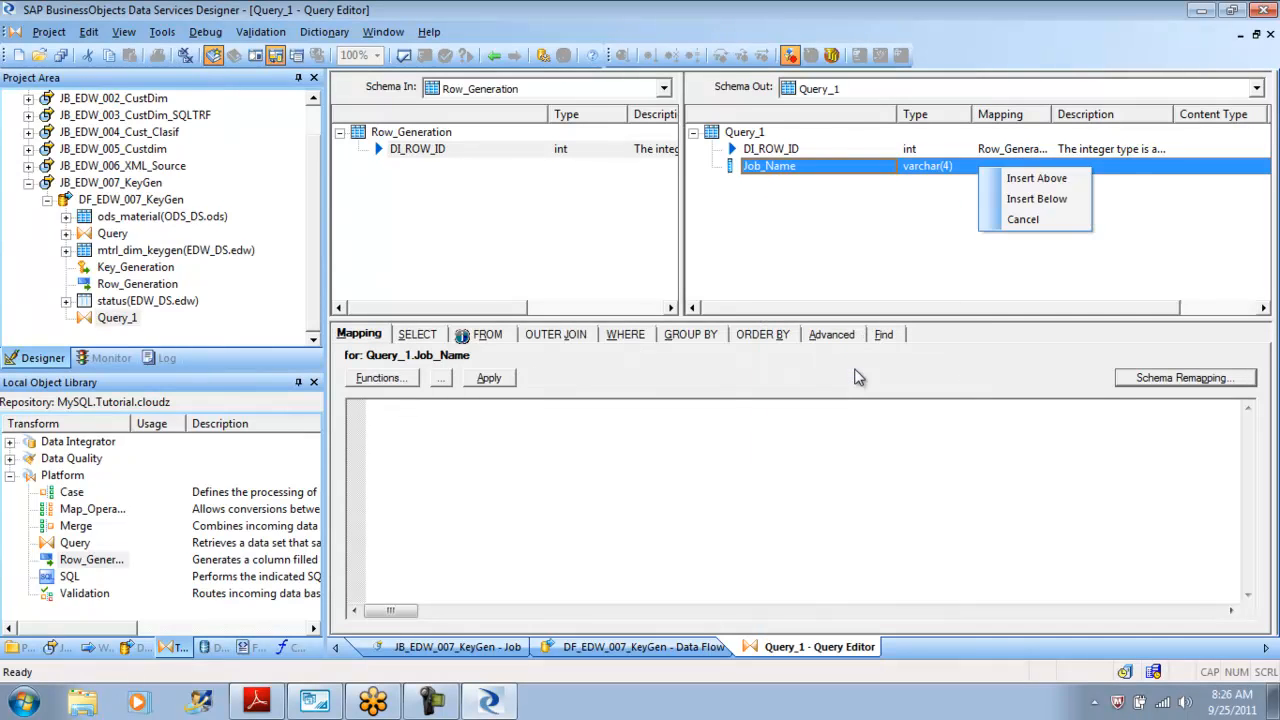
pyautogui.click(1030, 198)
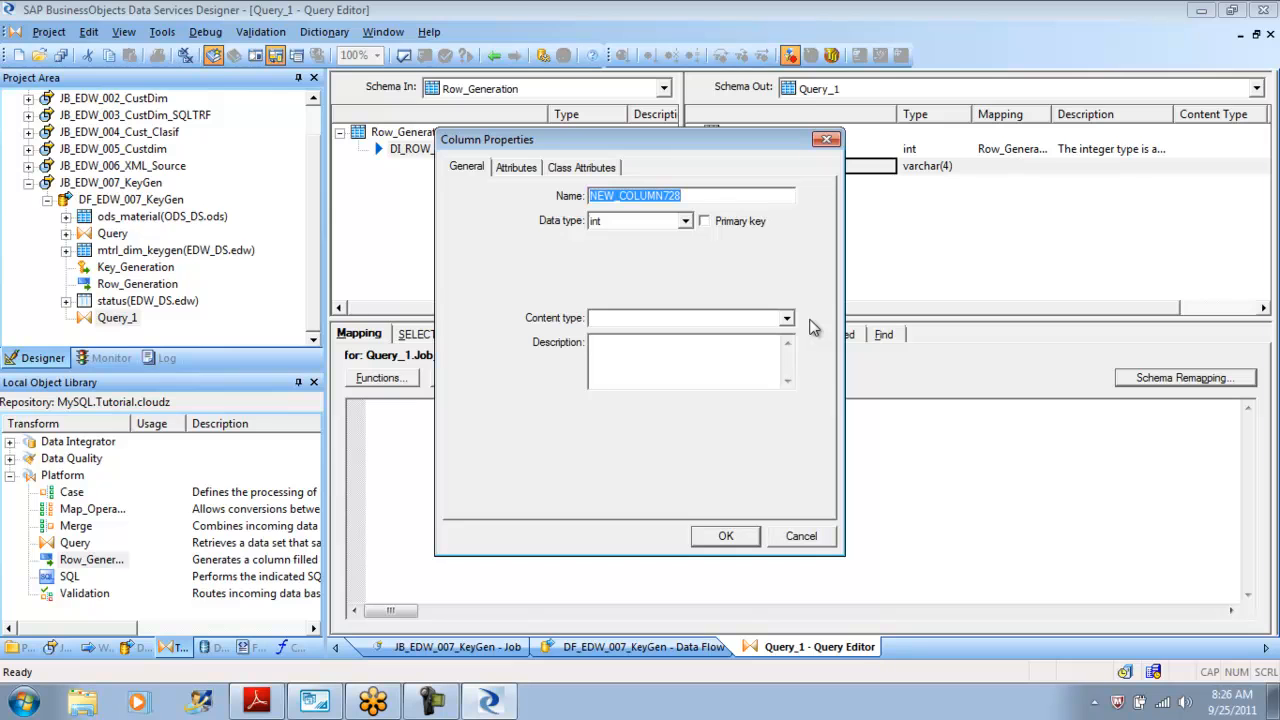
pyautogui.write('Wor')
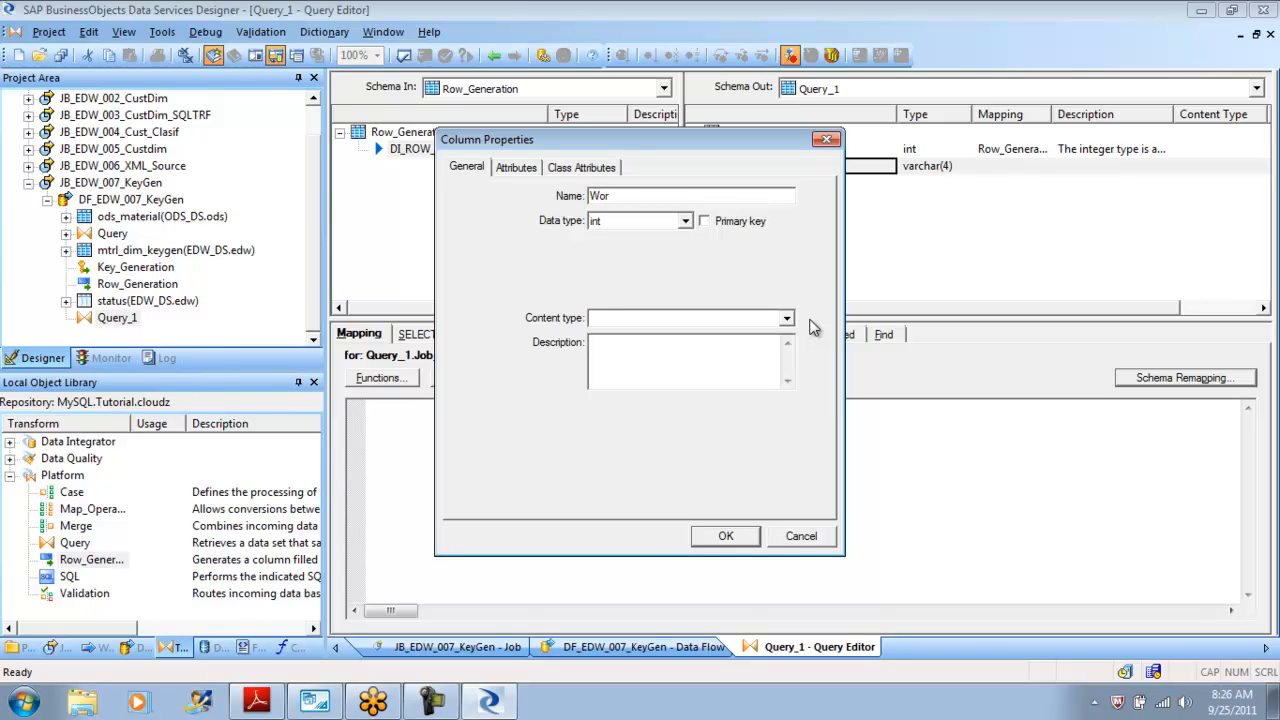
pyautogui.press('BackSpace')
pyautogui.write('Dataflow_Name')
pyautogui.click(736, 535)
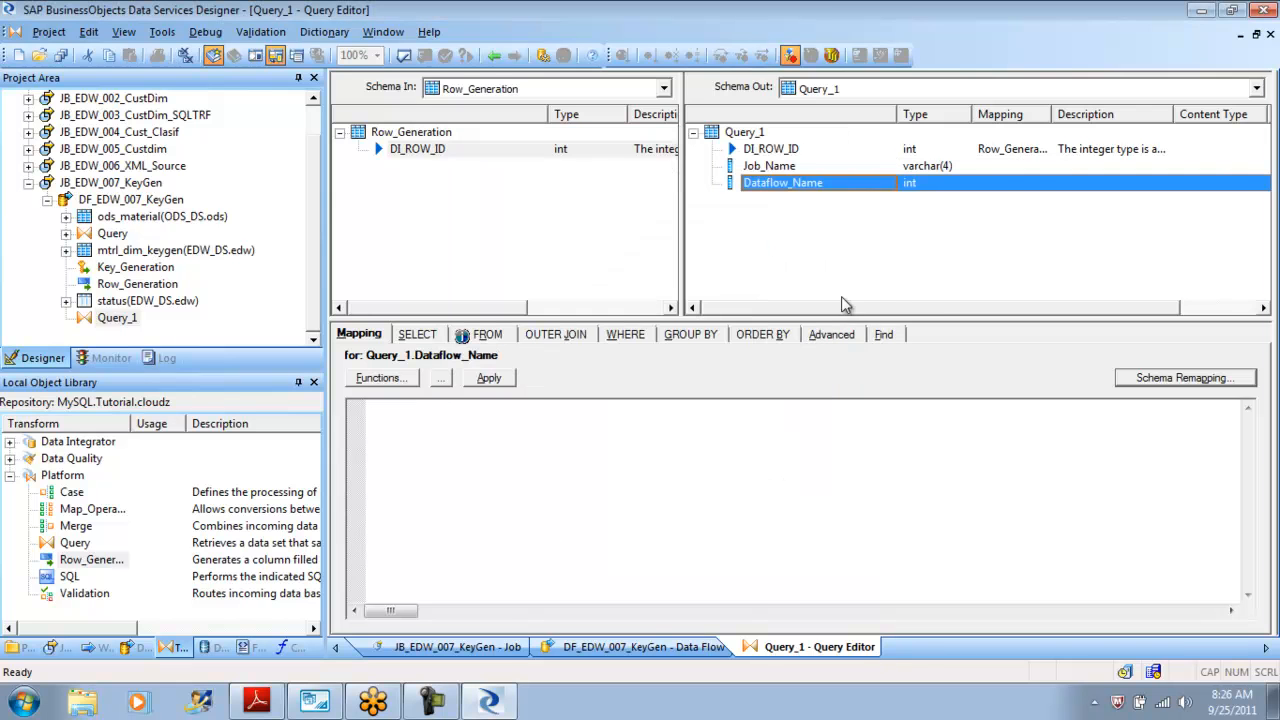
# Insert an output column StartDate of type datetime below Dataflow_Name.
pyautogui.rightClick(747, 219)
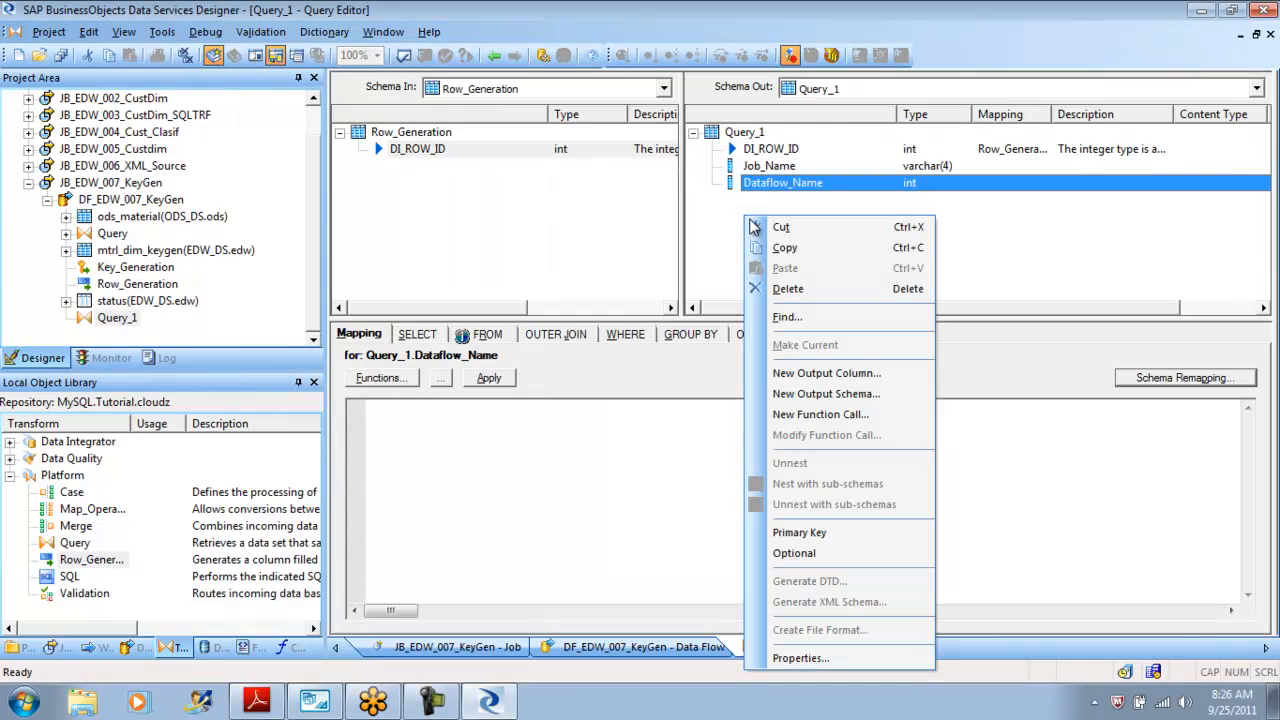
pyautogui.click(838, 373)
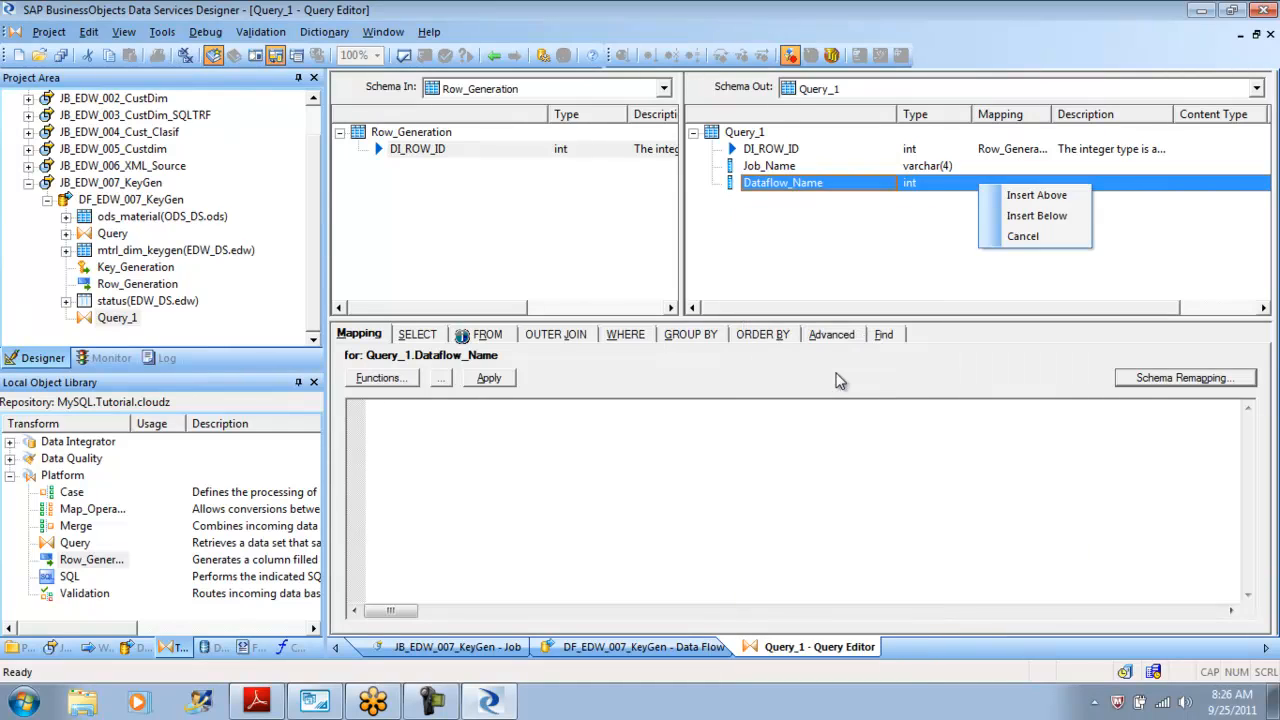
pyautogui.click(1026, 214)
pyautogui.write('Sta')
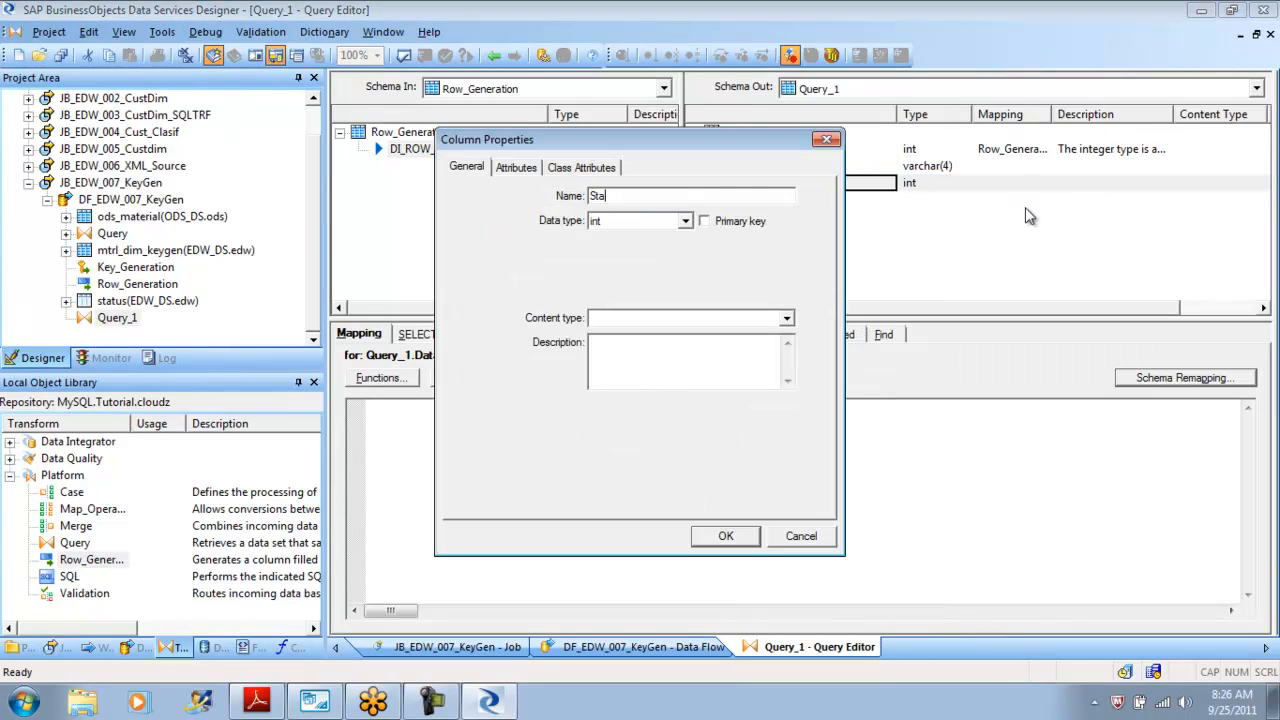
pyautogui.write('rtDate')
pyautogui.click(685, 221)
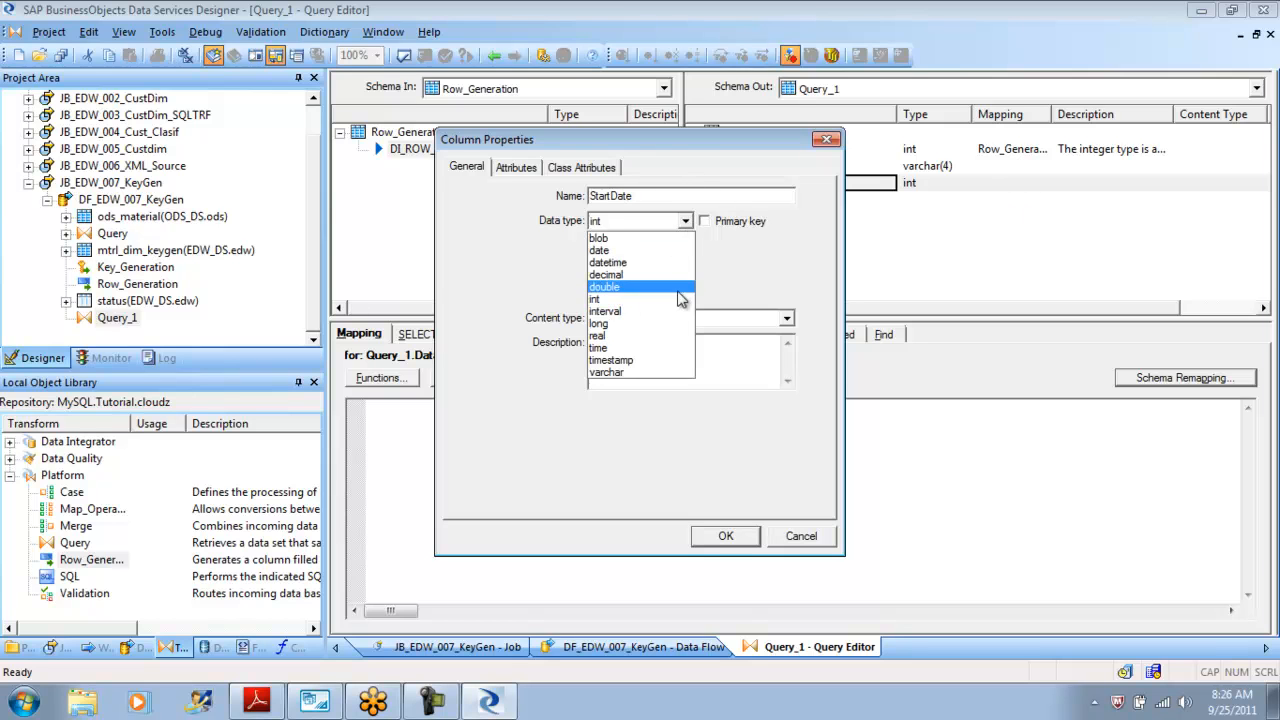
pyautogui.click(646, 262)
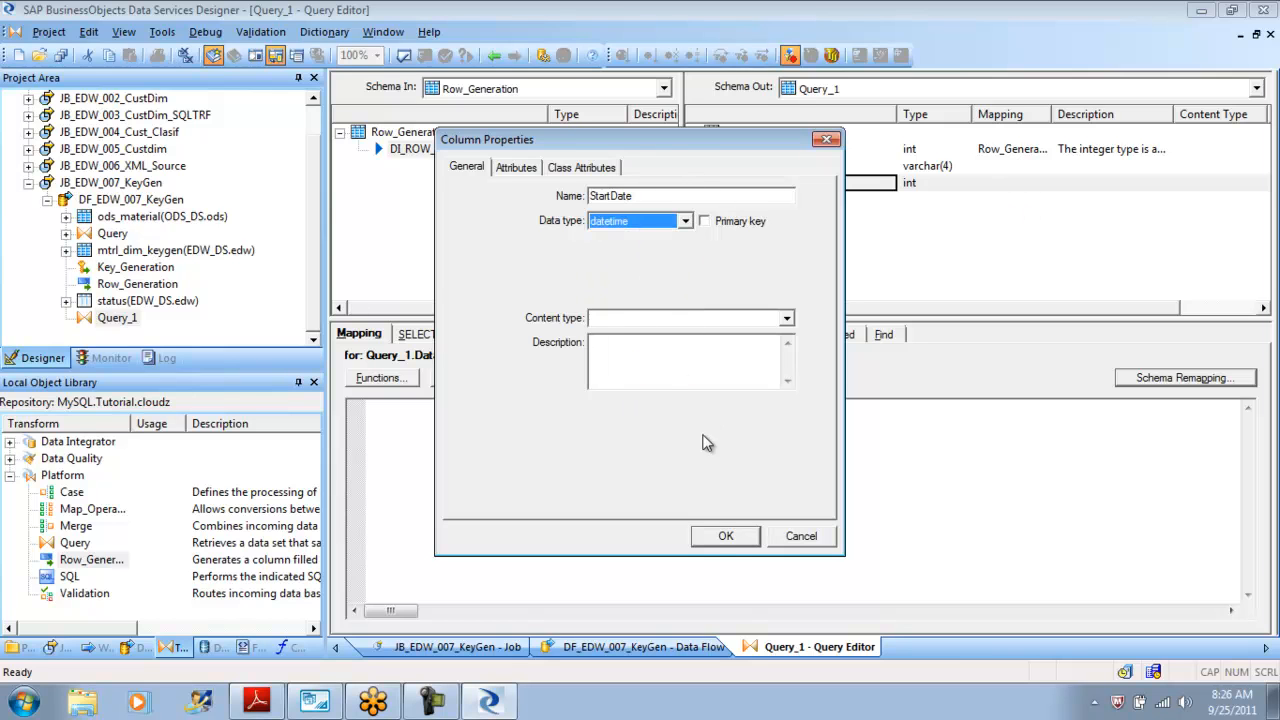
pyautogui.click(739, 540)
# Insert an output column Enddate of type datetime below StartDate.
pyautogui.rightClick(760, 242)
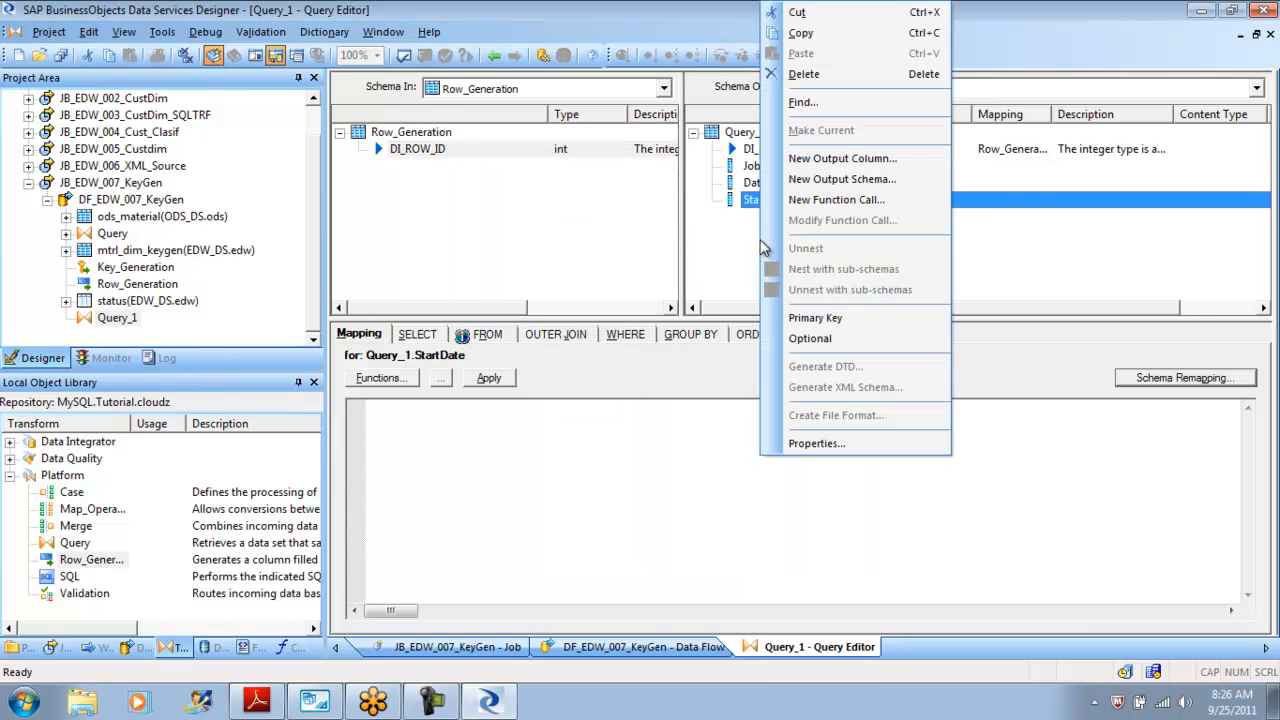
pyautogui.click(845, 158)
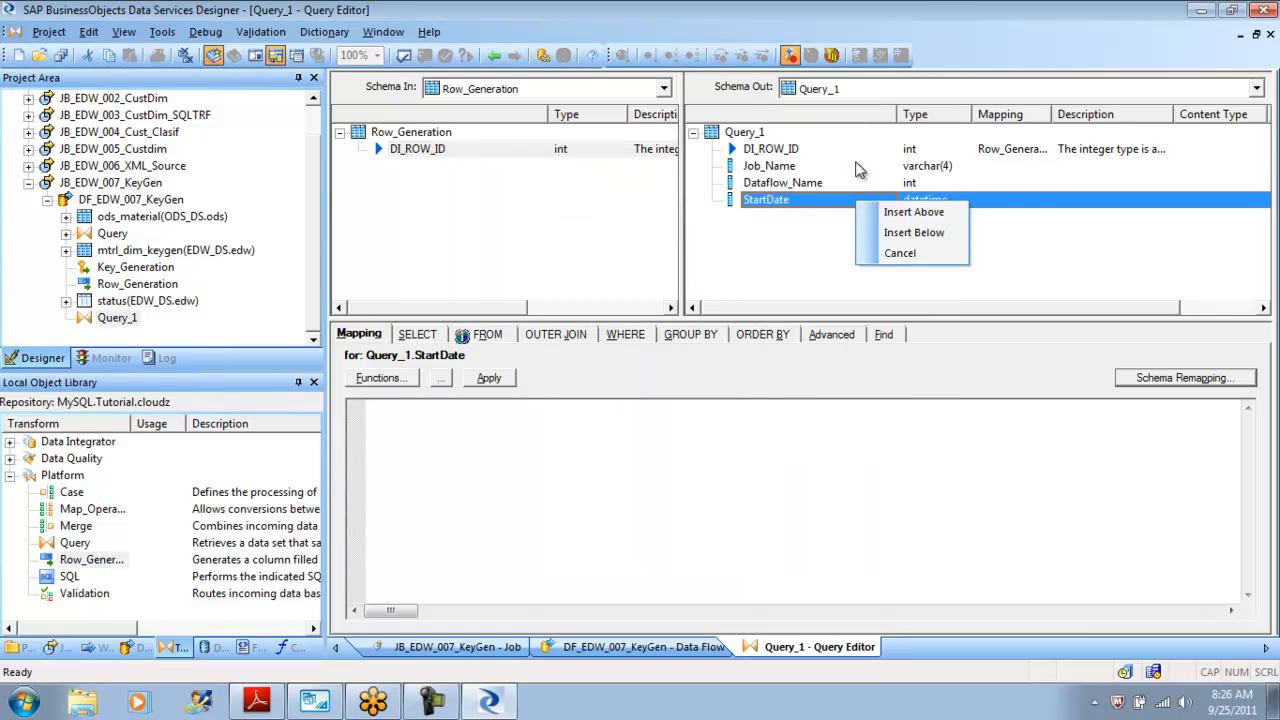
pyautogui.click(912, 234)
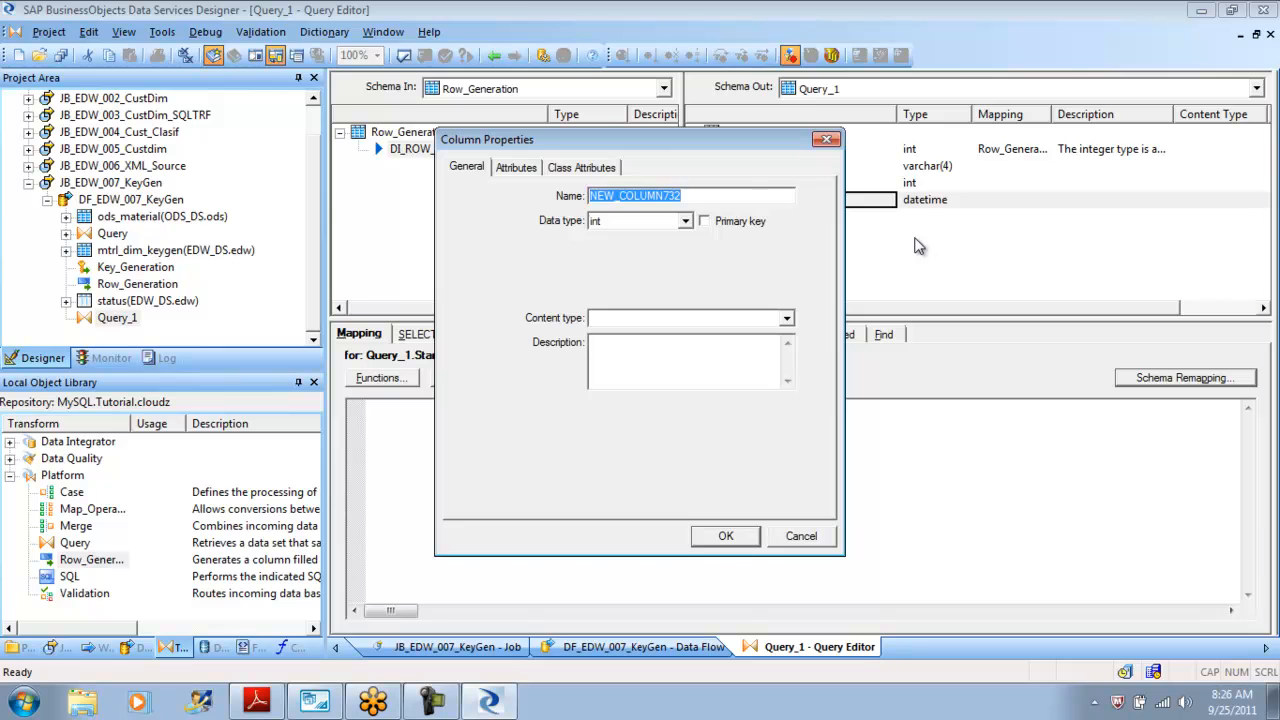
pyautogui.write('Enddate')
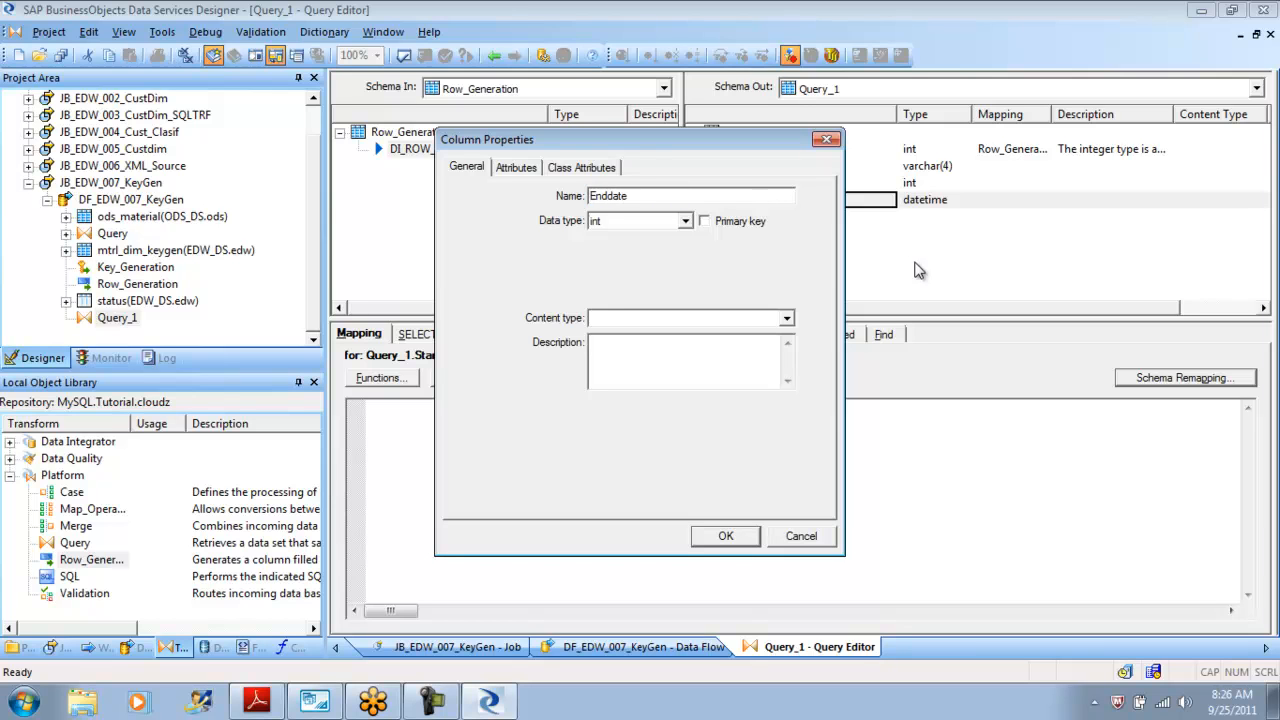
pyautogui.click(686, 221)
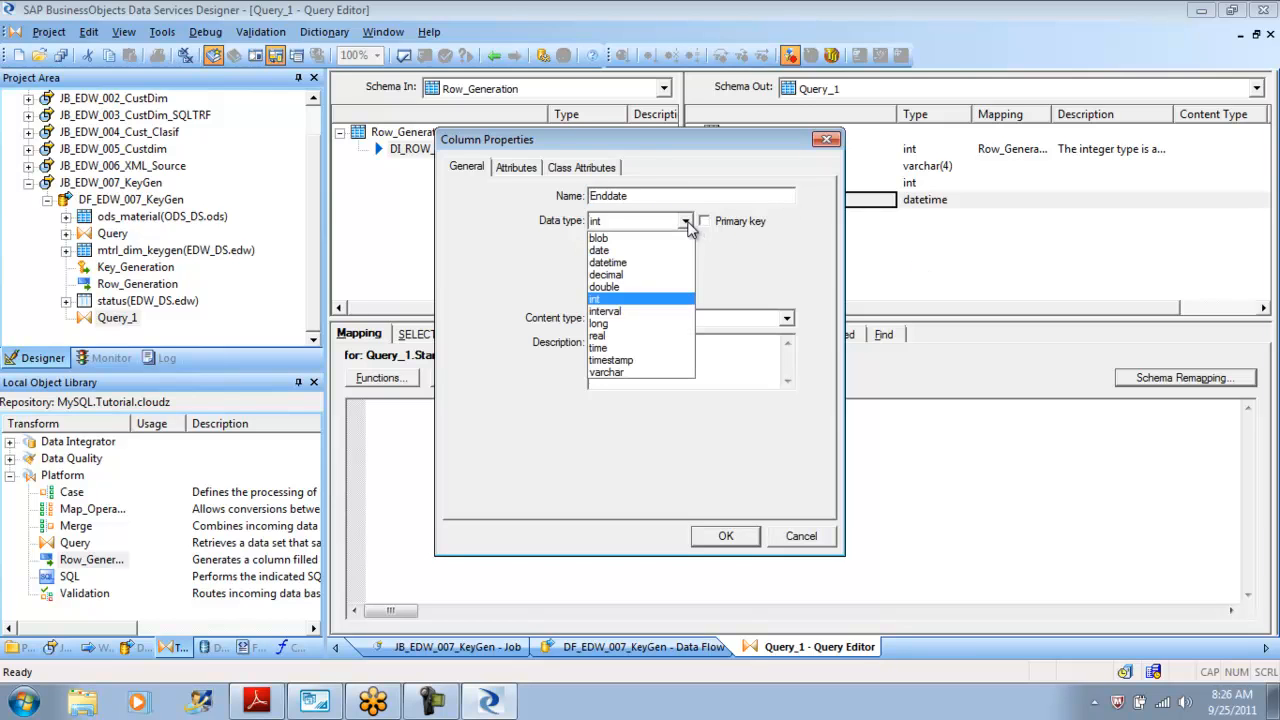
pyautogui.click(648, 275)
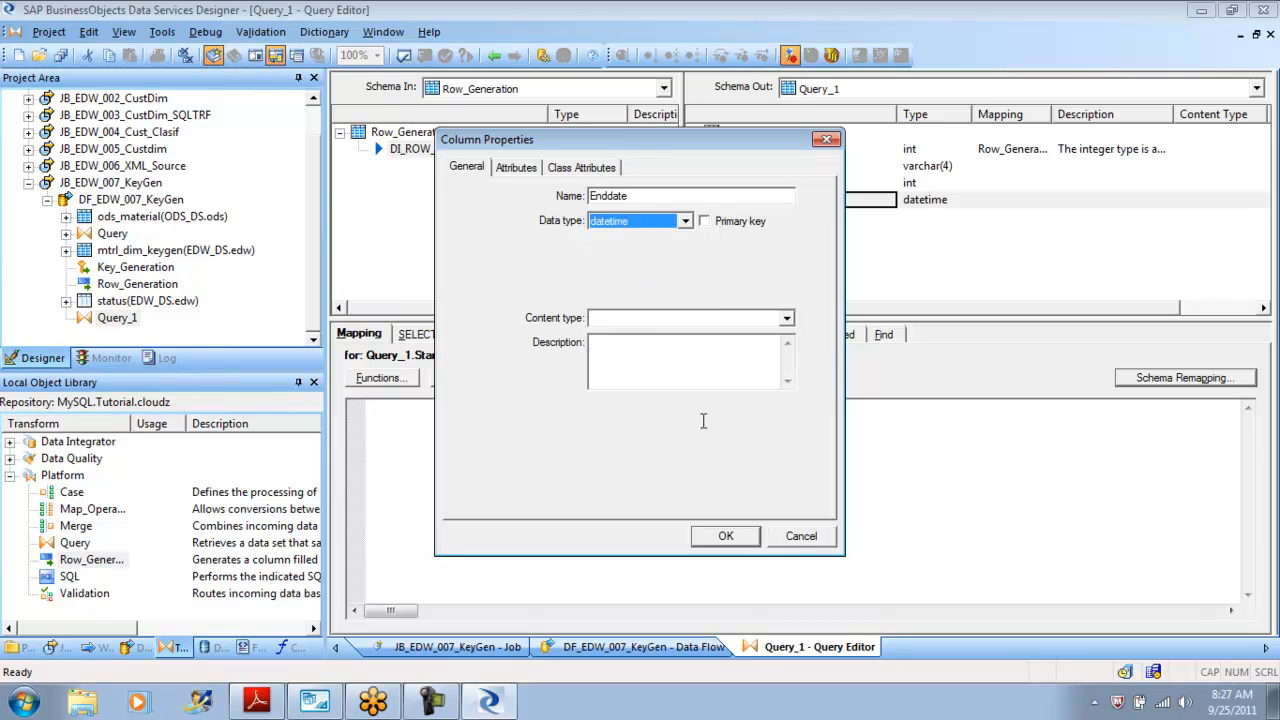
pyautogui.click(740, 539)
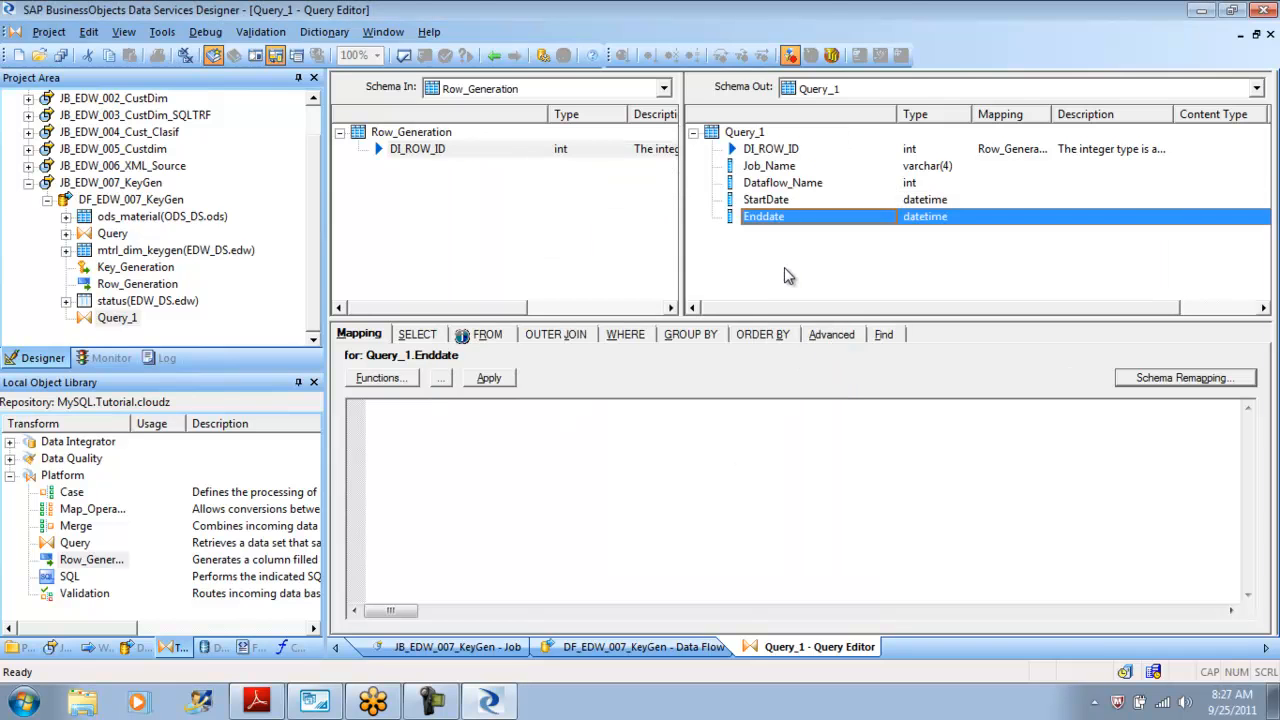
# Set the Job_Name column's mapping to job_name( ).
pyautogui.click(776, 172)
pyautogui.click(531, 429)
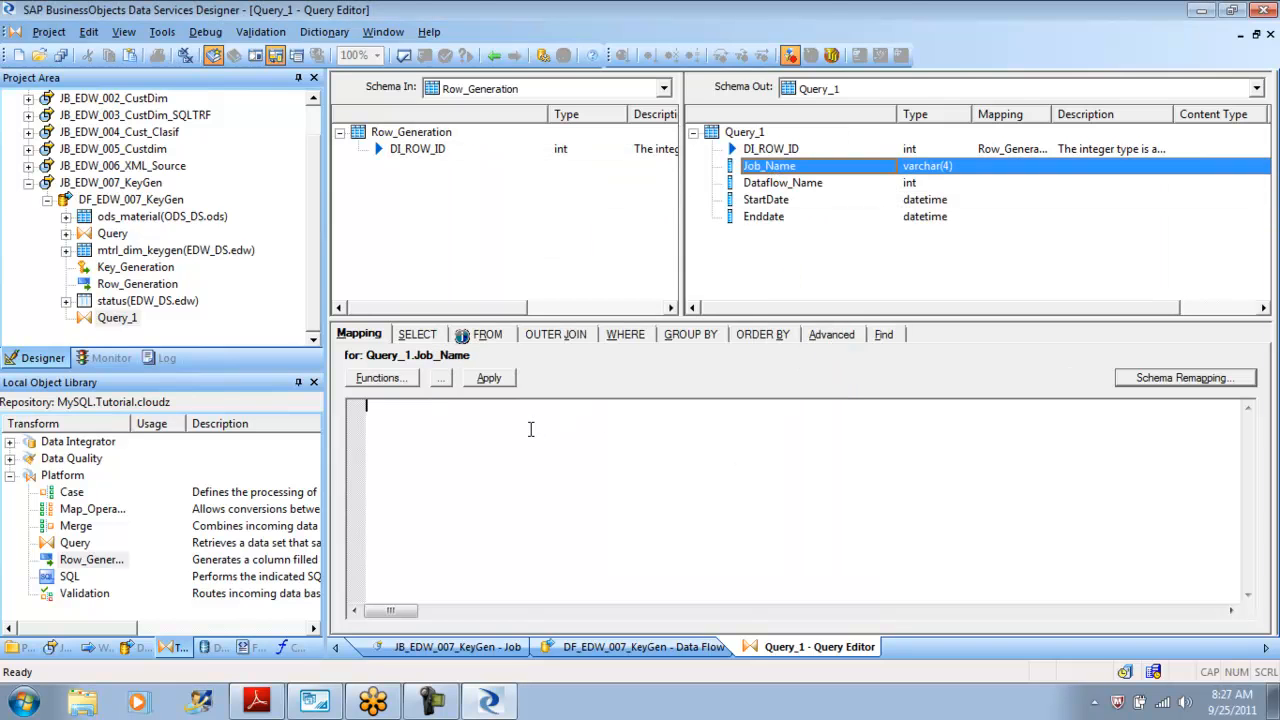
pyautogui.write('job_')
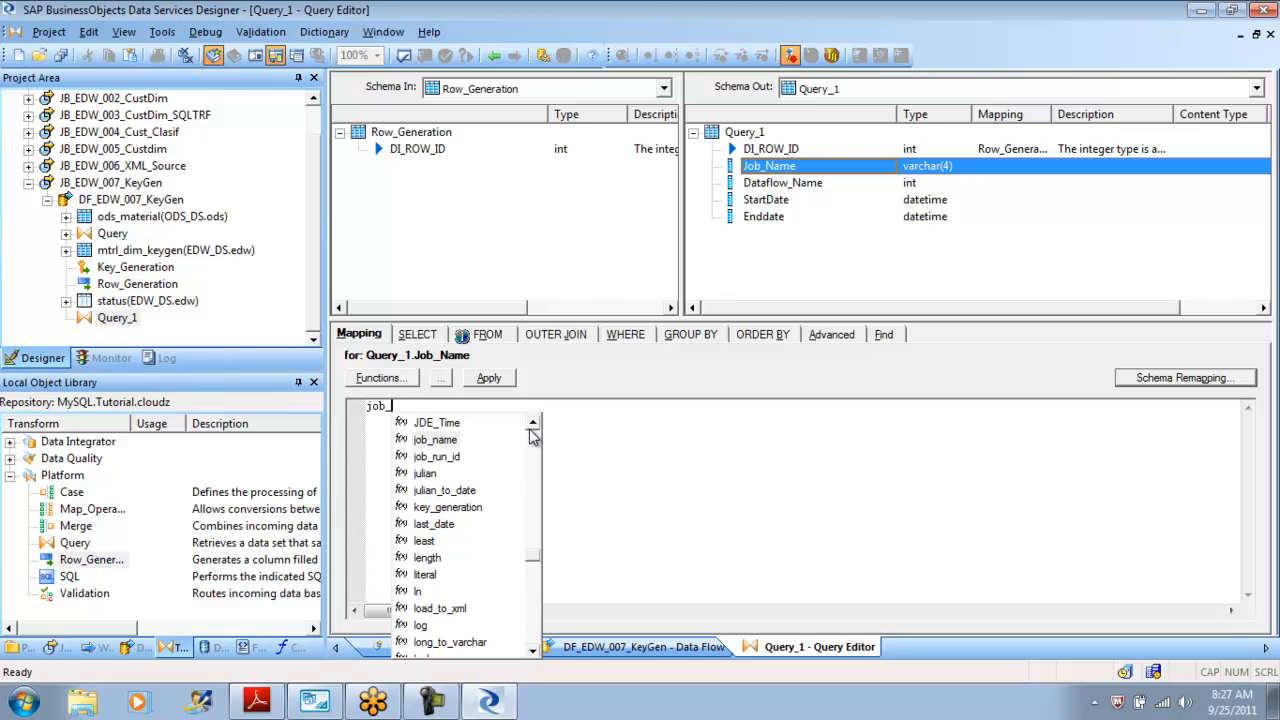
pyautogui.press('Return')
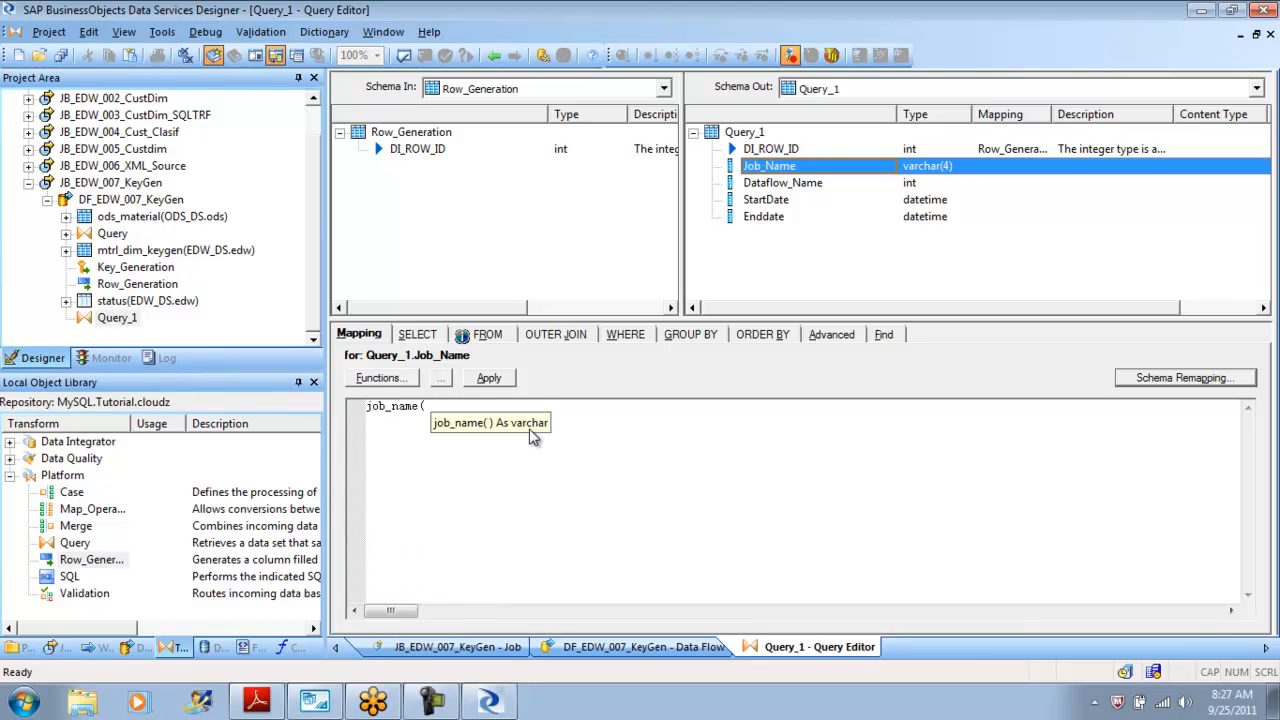
pyautogui.write(')')
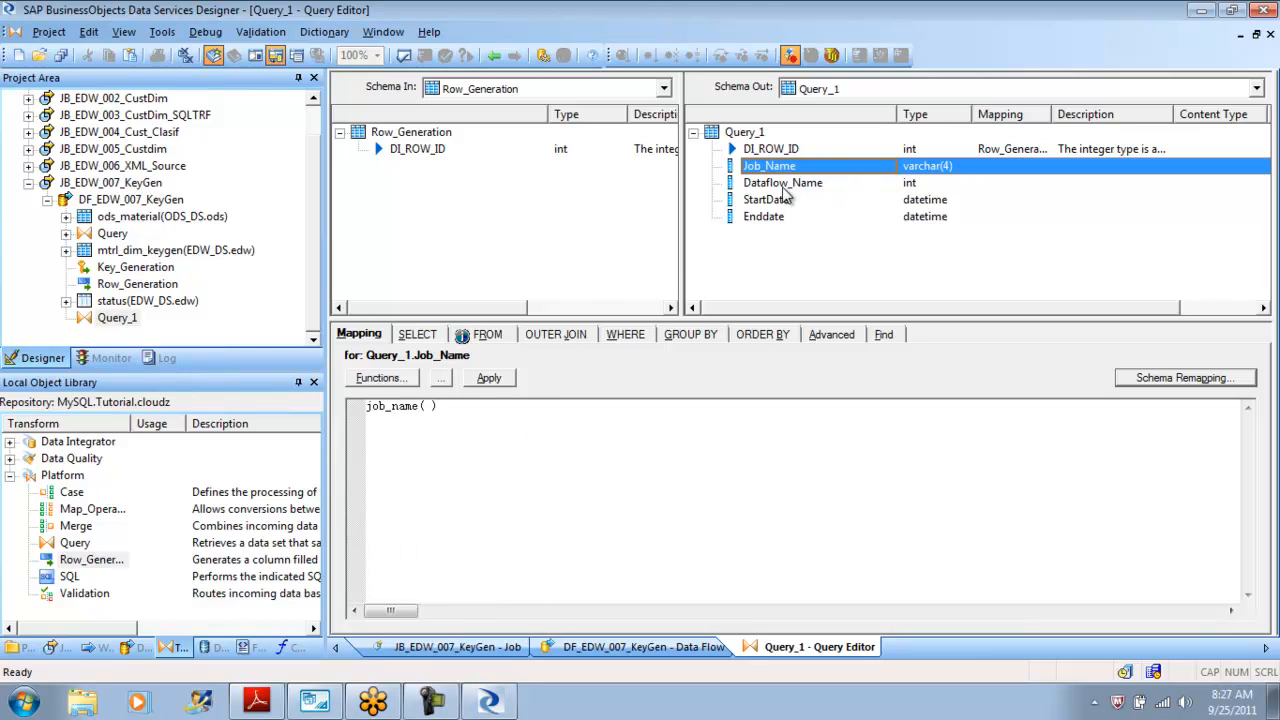
# Set the Dataflow_Name column's mapping to dataflow_name( ).
pyautogui.click(770, 186)
pyautogui.click(452, 430)
pyautogui.write('data')
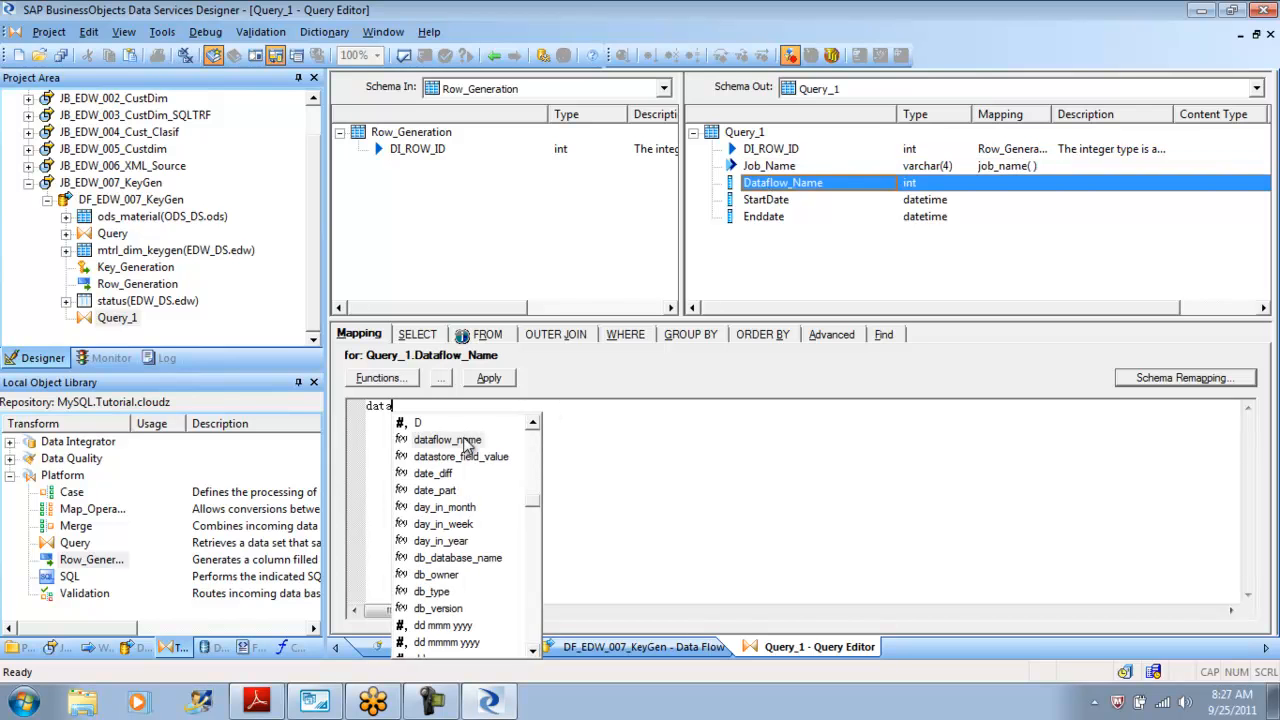
pyautogui.click(468, 444)
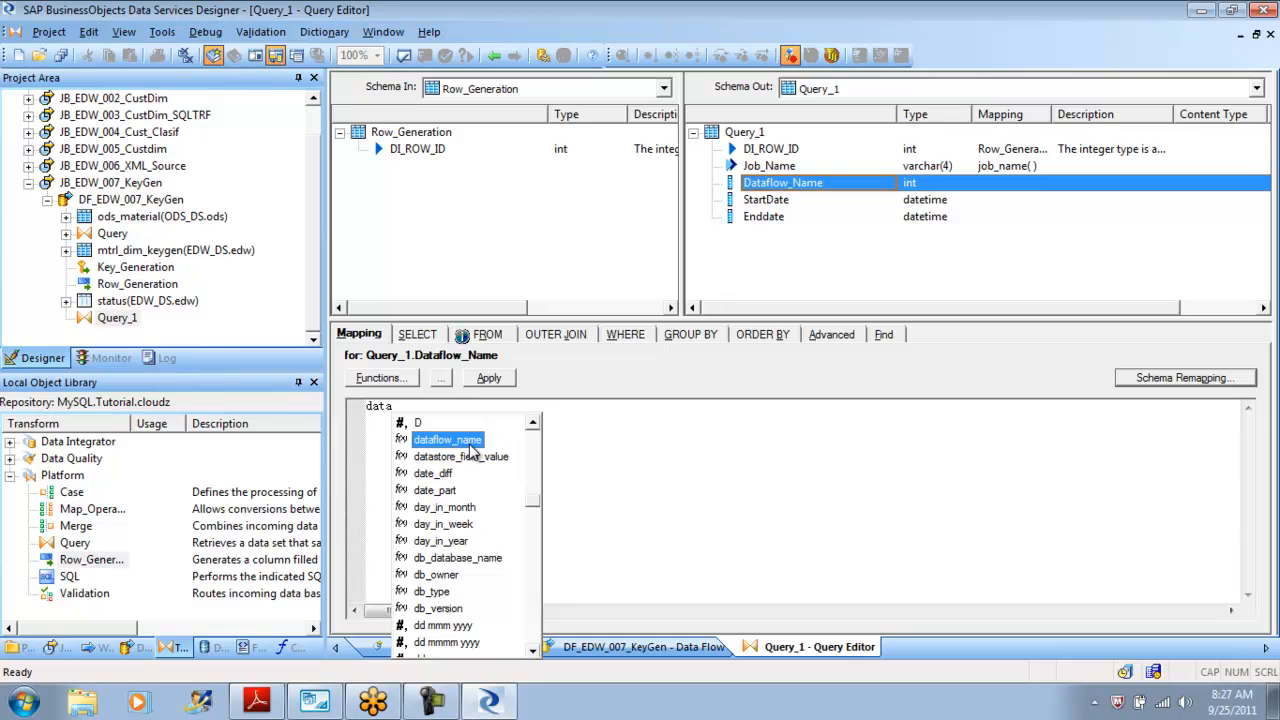
pyautogui.doubleClick(469, 442)
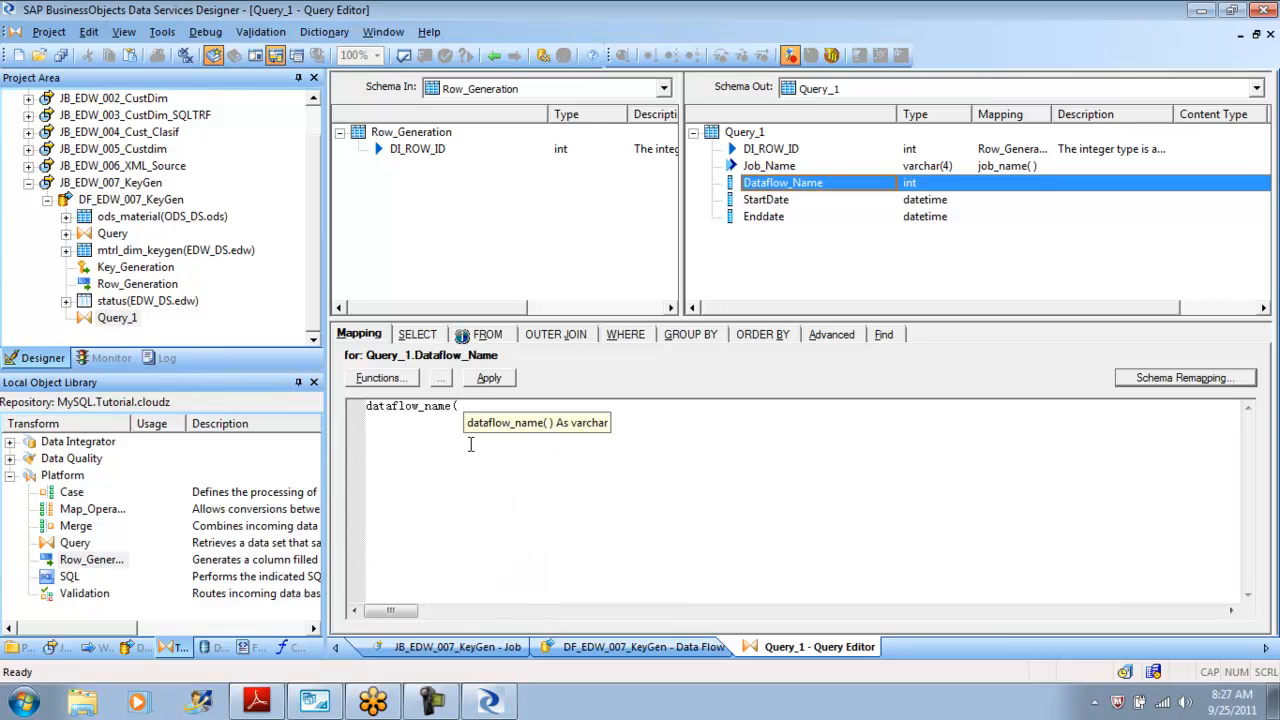
pyautogui.write(')')
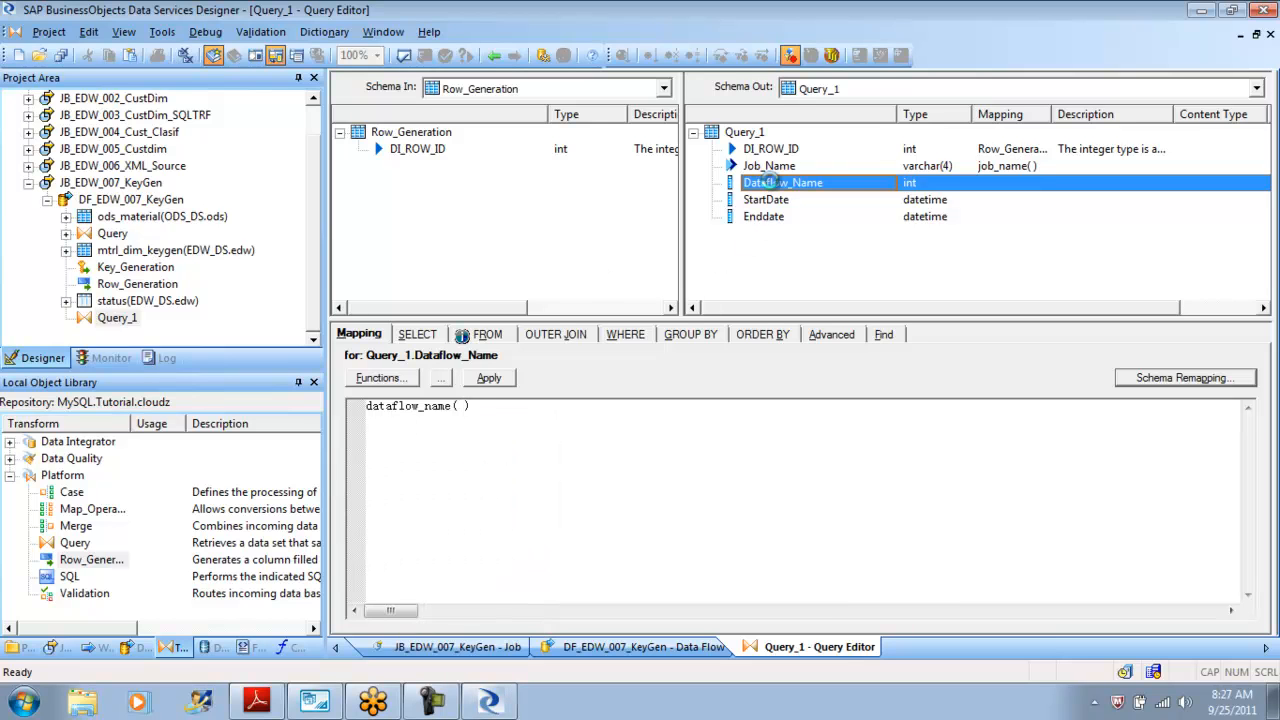
# Set the StartDate column's mapping to sysdate( ).
pyautogui.click(768, 202)
pyautogui.click(443, 429)
pyautogui.write('sys')
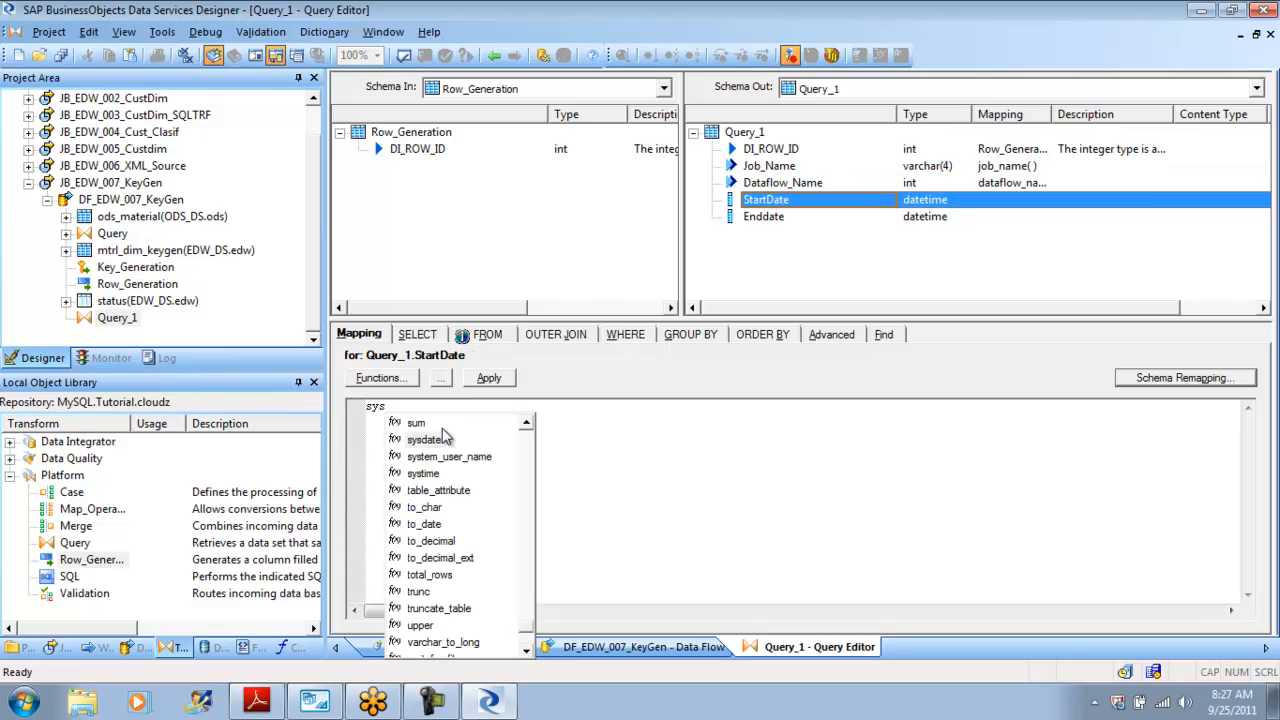
pyautogui.write('date(')
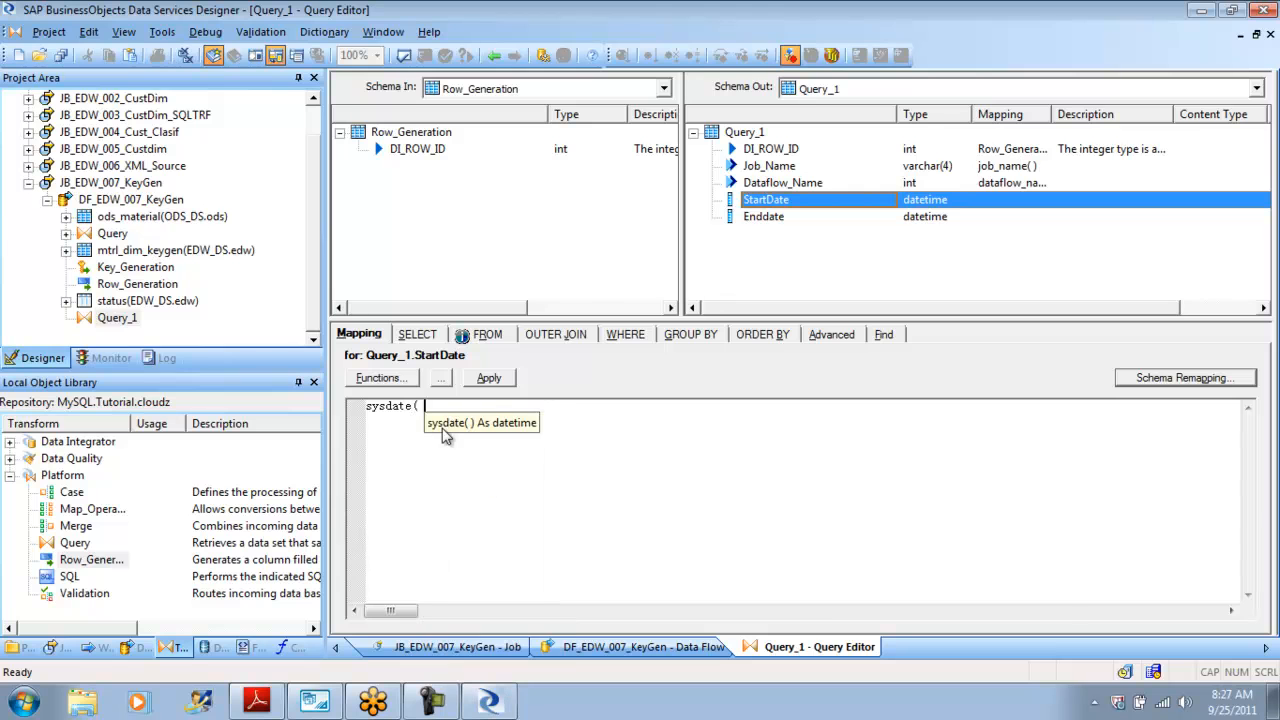
pyautogui.write(' )')
# Set the Enddate column's mapping to sysdate() + 365.
pyautogui.click(758, 219)
pyautogui.click(480, 460)
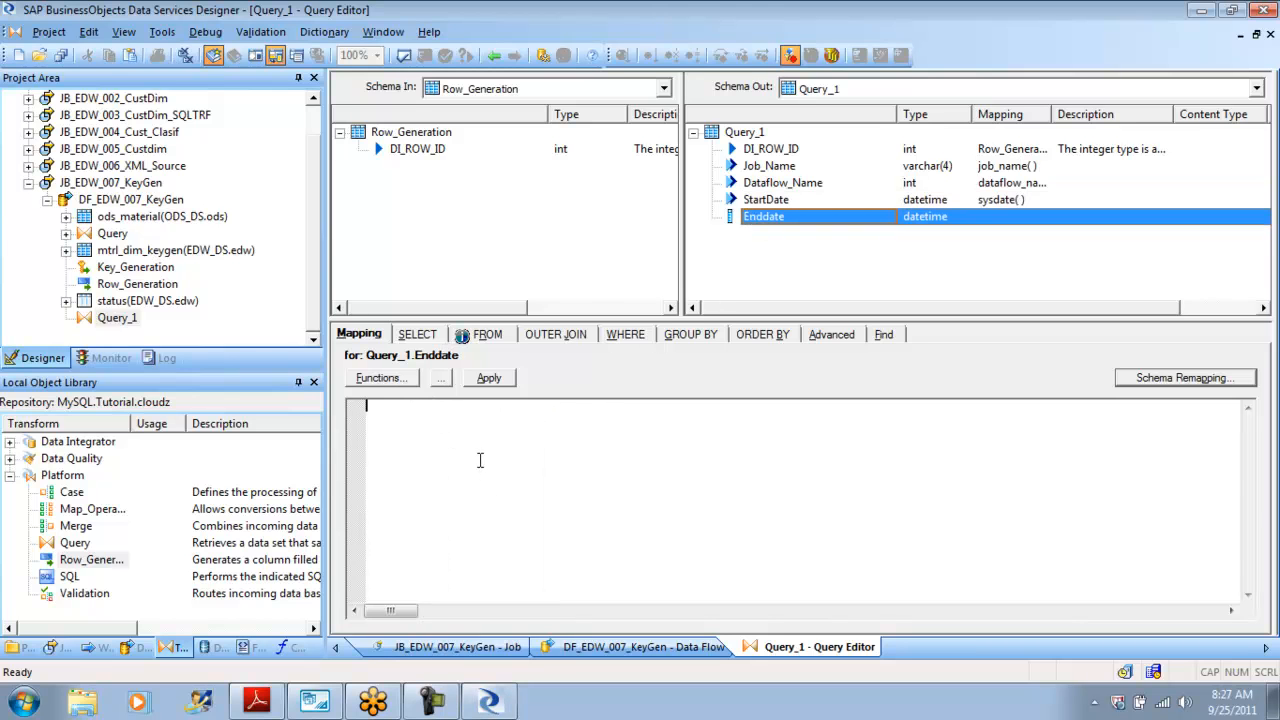
pyautogui.write('sy')
pyautogui.write('sadate')
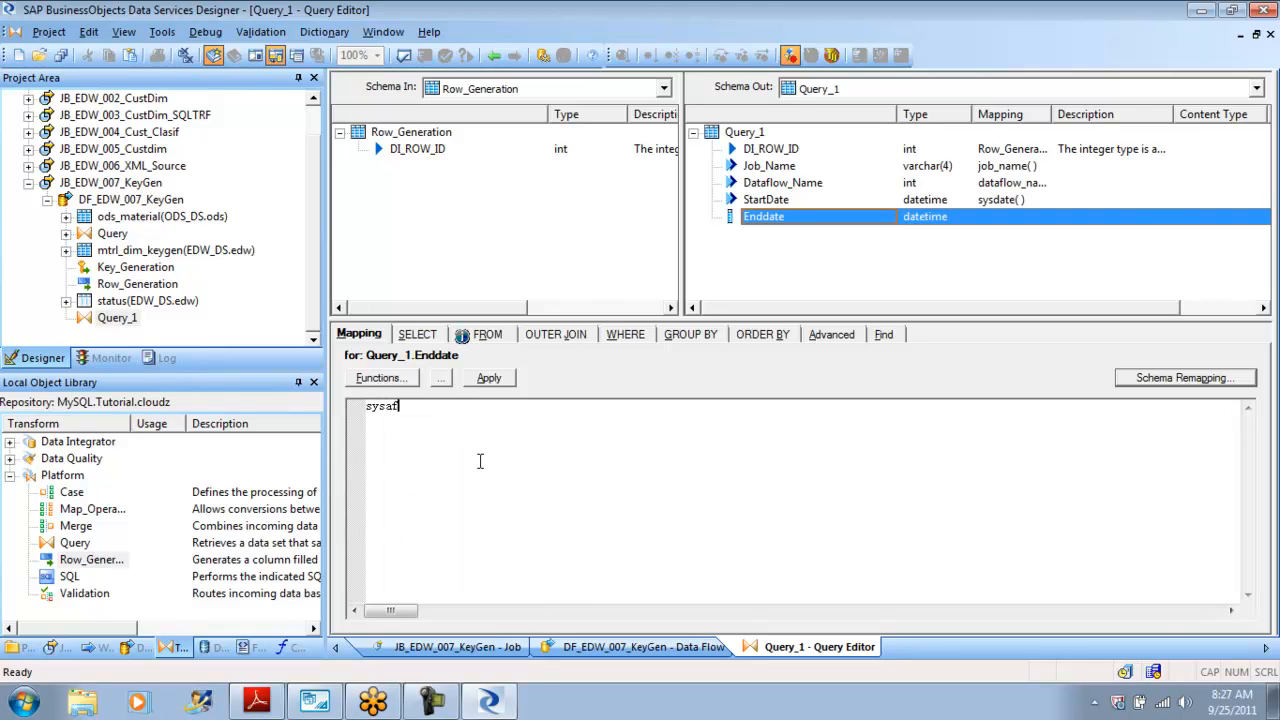
pyautogui.press('BackSpace')
pyautogui.press('BackSpace')
pyautogui.press('BackSpace')
pyautogui.press('BackSpace')
pyautogui.press('BackSpace')
pyautogui.write('date')
pyautogui.press('Return')
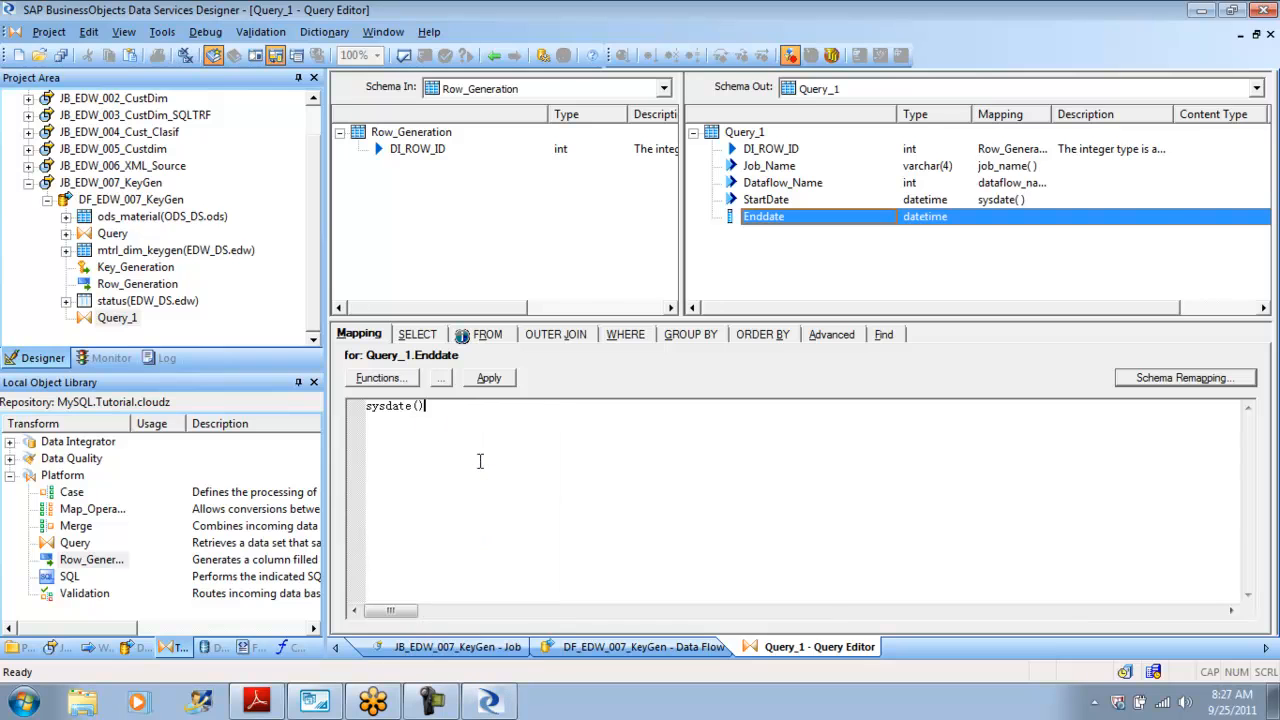
pyautogui.write('+ 365')
pyautogui.click(772, 202)
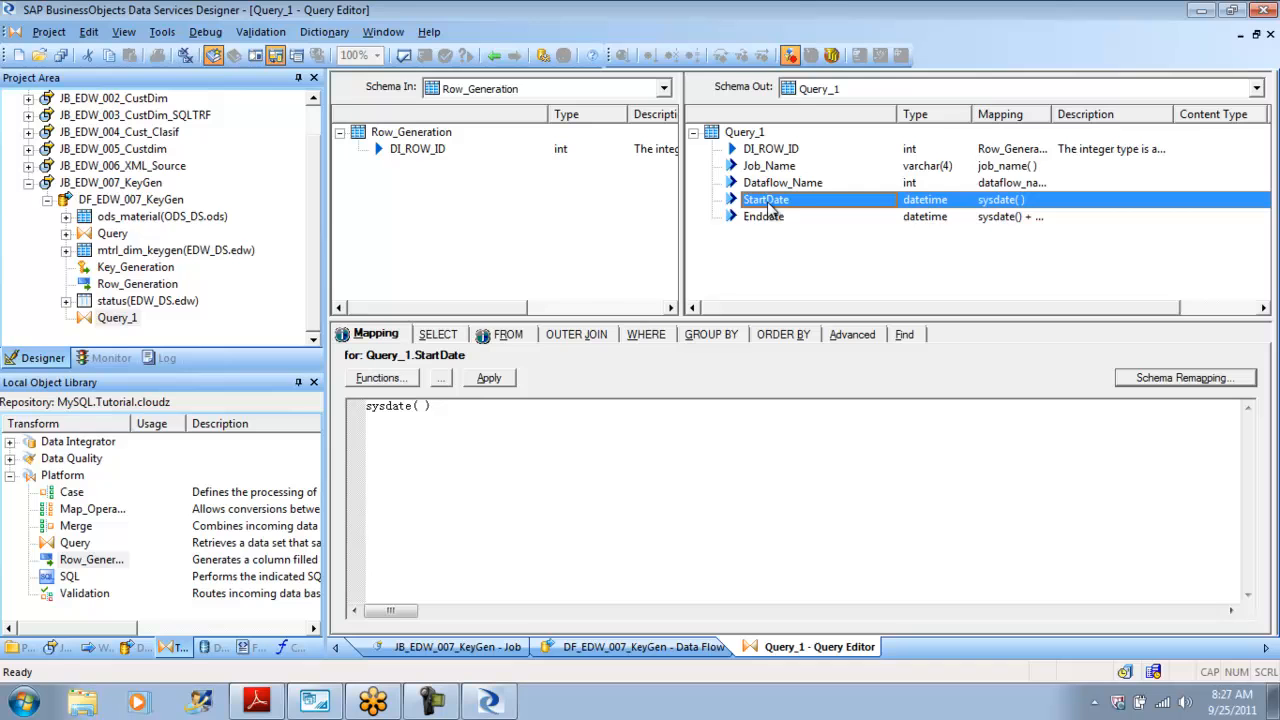
# Return to the data flow, validate all its objects and review the Query_1 mappings.
pyautogui.click(494, 56)
pyautogui.click(558, 180)
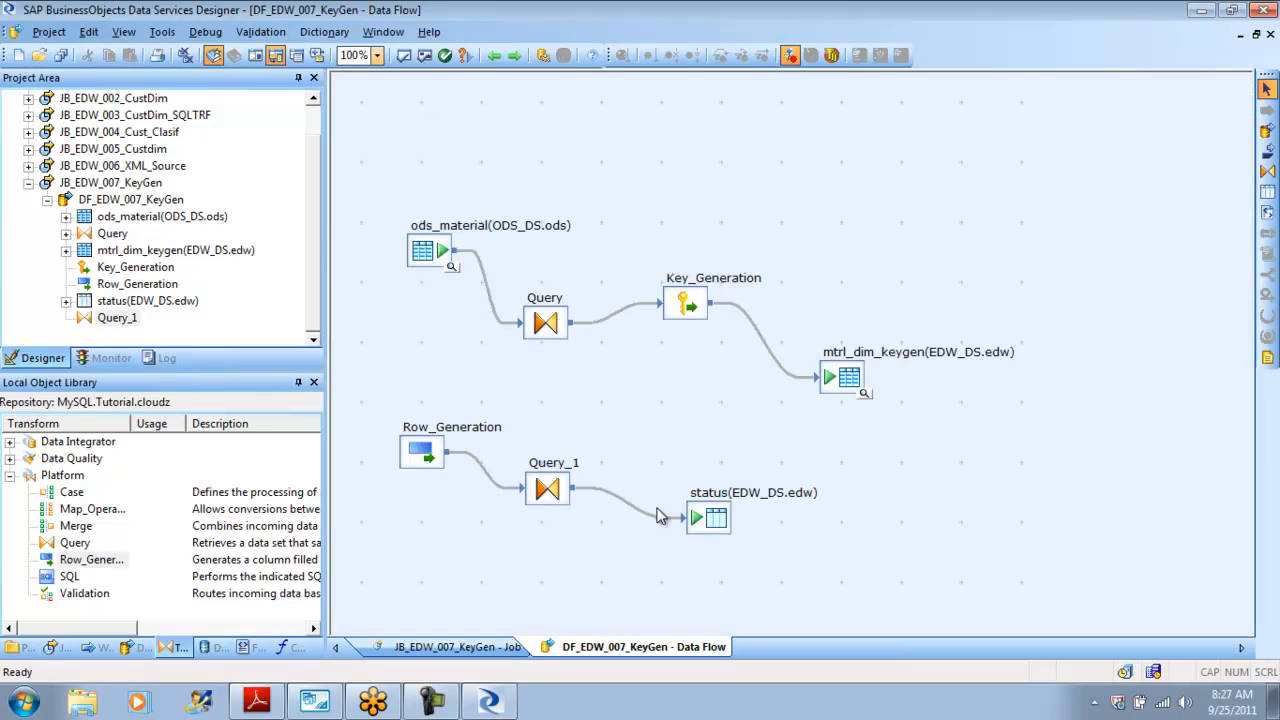
pyautogui.click(424, 55)
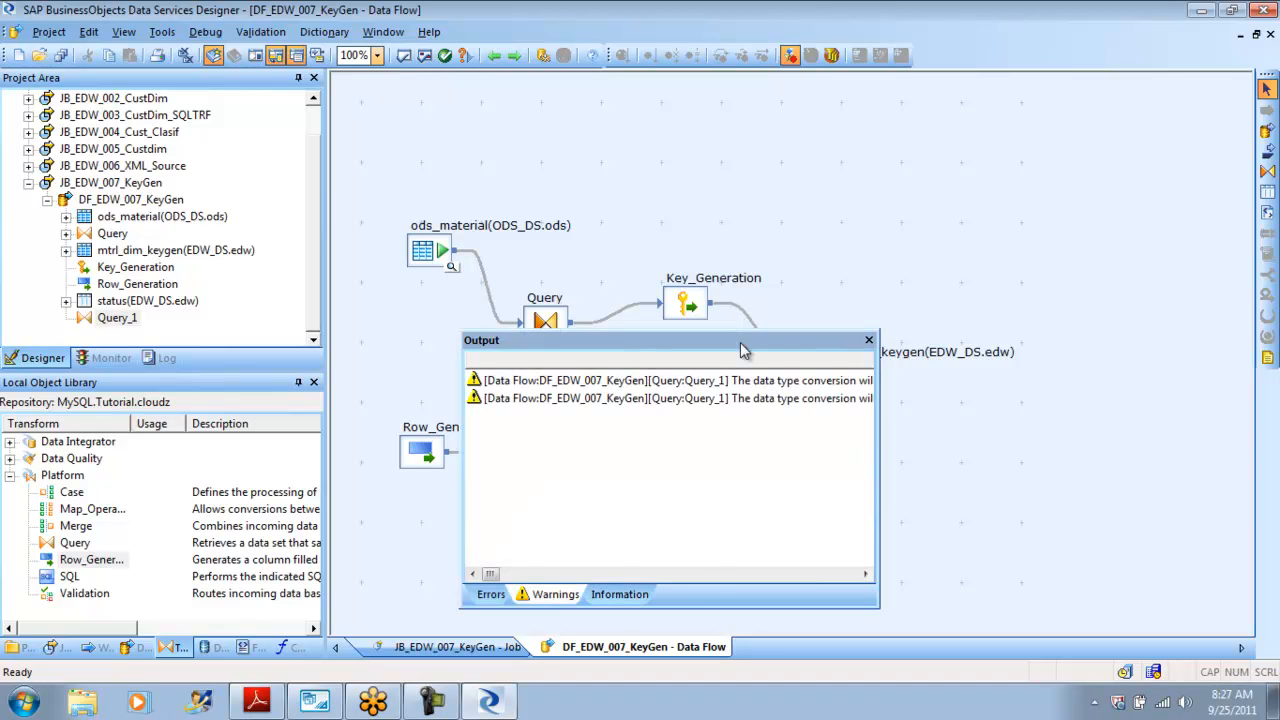
pyautogui.click(868, 340)
pyautogui.doubleClick(558, 488)
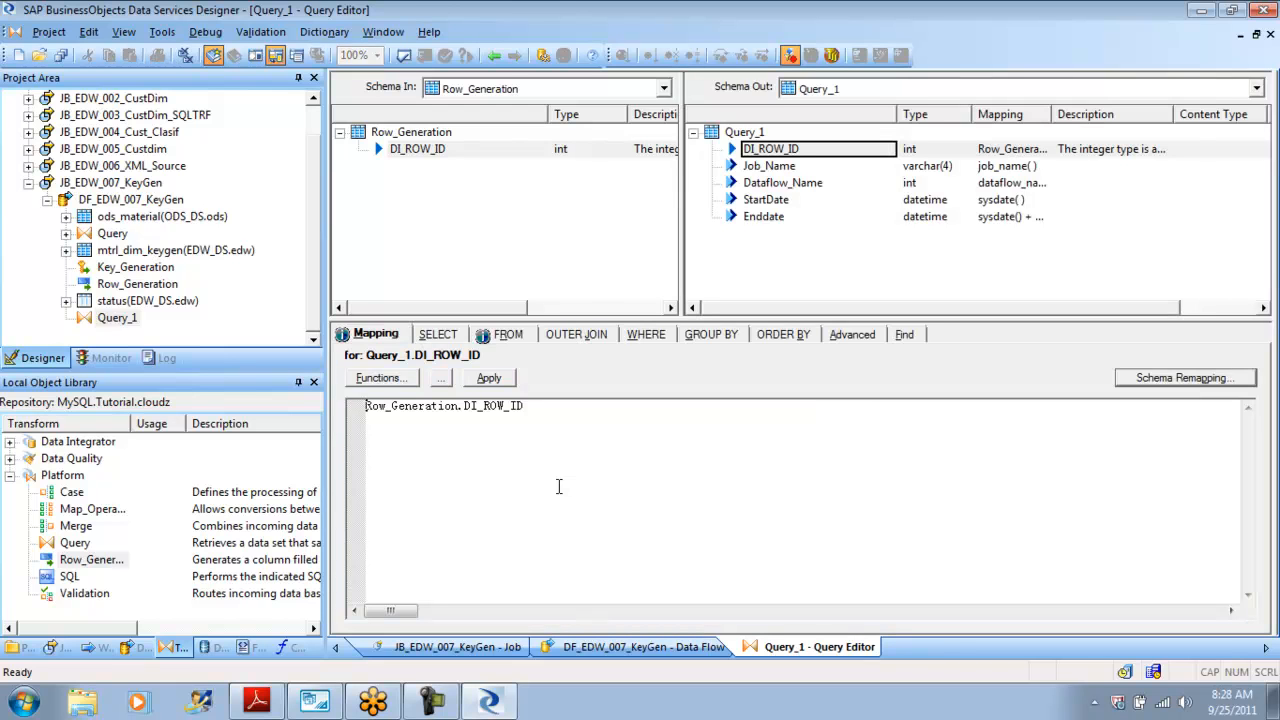
pyautogui.click(494, 56)
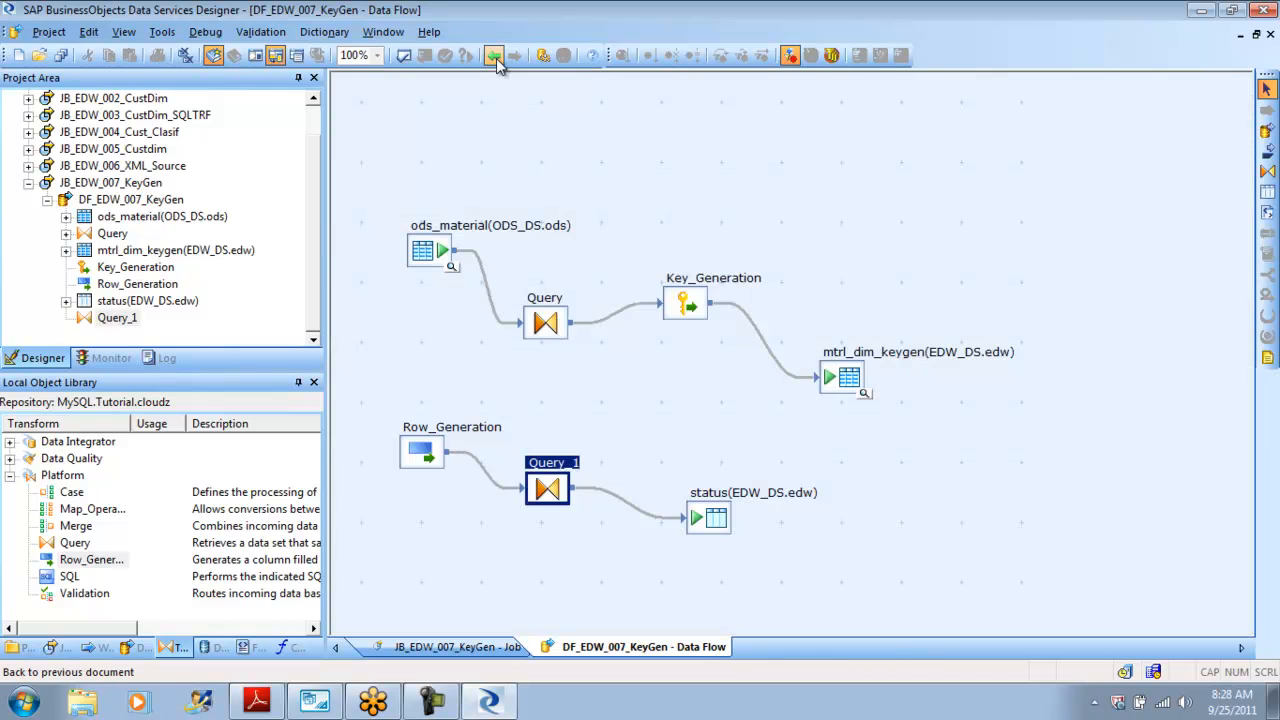
# Rearrange the data flow objects into a tidier, more compact layout.
pyautogui.doubleClick(427, 453)
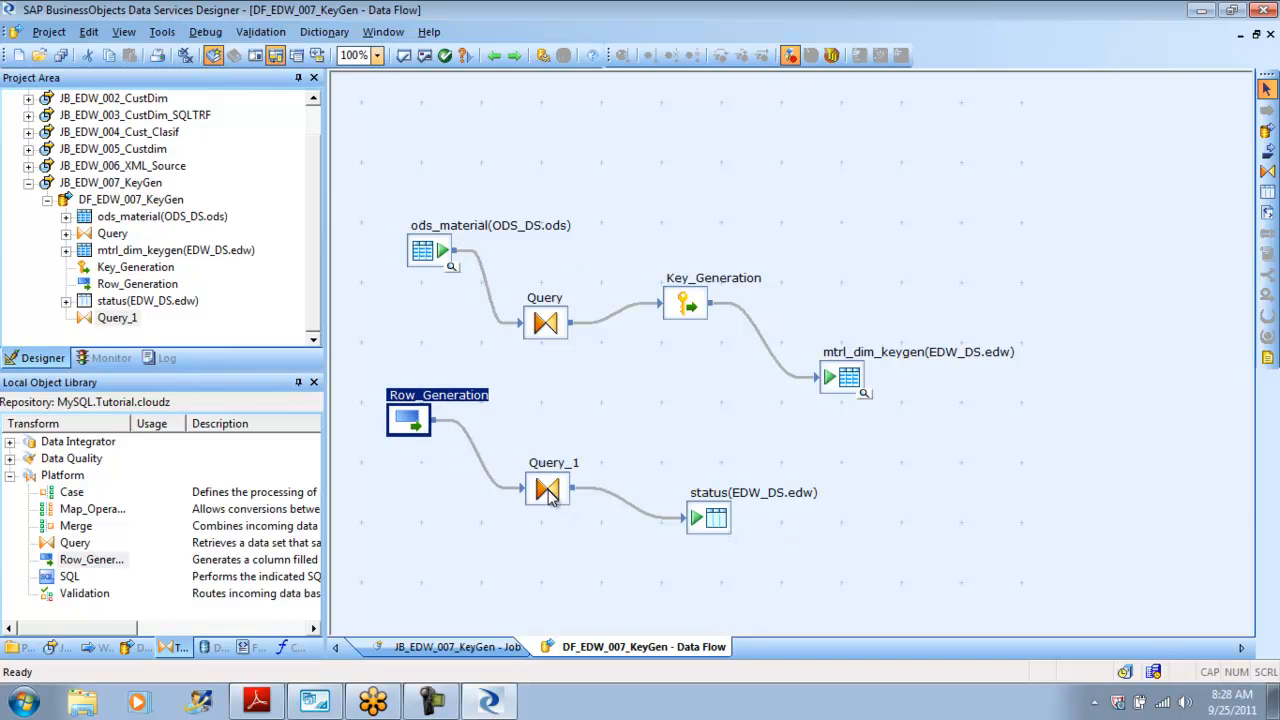
pyautogui.moveTo(548, 498); pyautogui.dragTo(543, 486)
pyautogui.moveTo(729, 520); pyautogui.dragTo(711, 524)
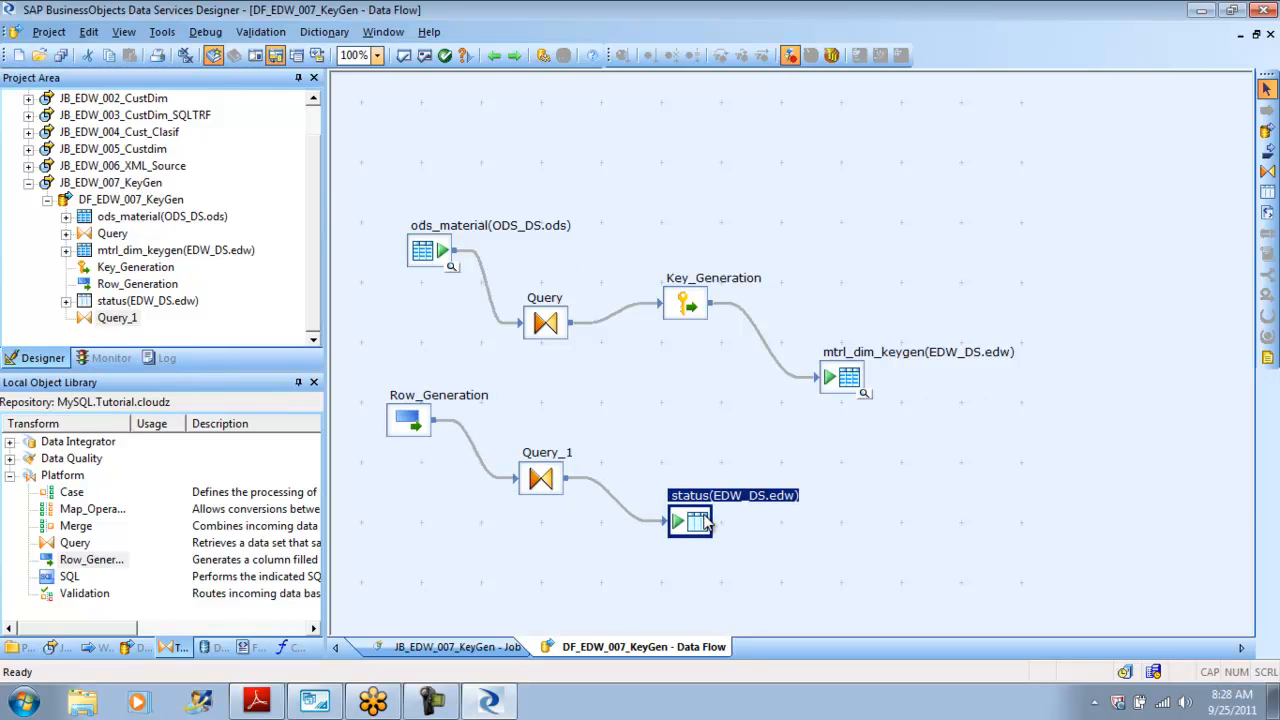
pyautogui.moveTo(430, 255); pyautogui.dragTo(408, 210)
pyautogui.moveTo(555, 332); pyautogui.dragTo(528, 287)
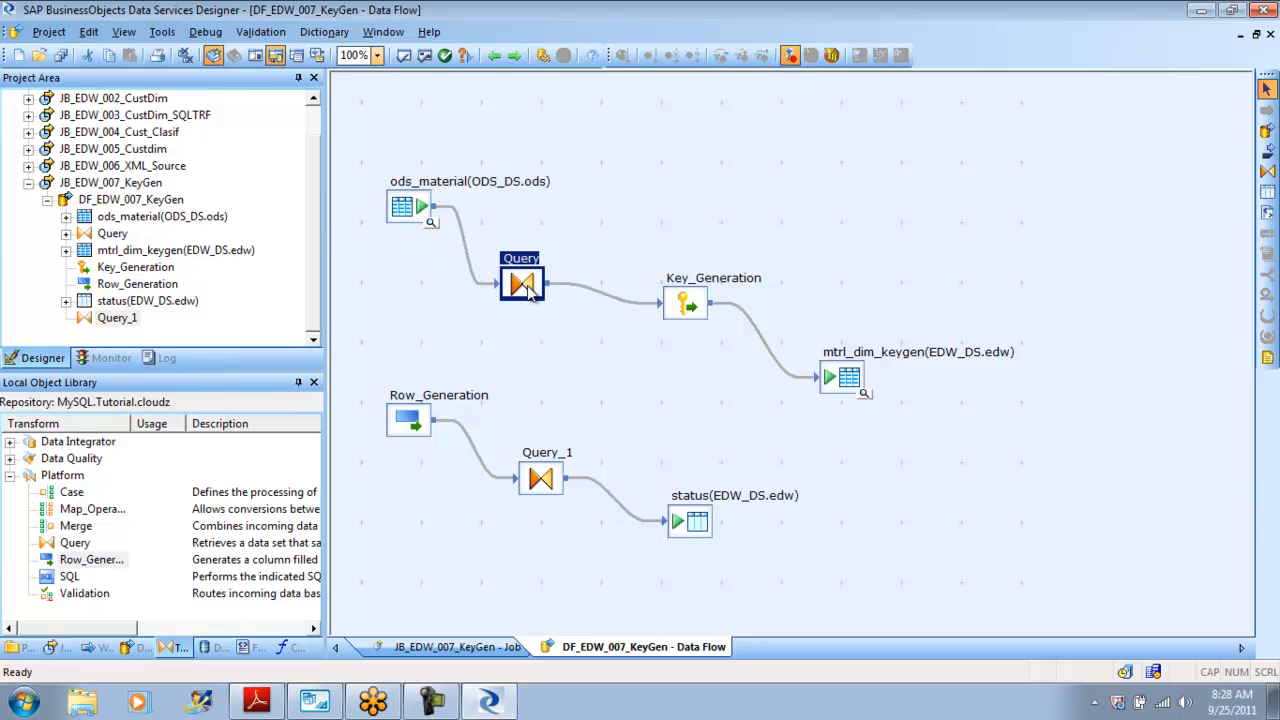
pyautogui.moveTo(690, 312); pyautogui.dragTo(653, 330)
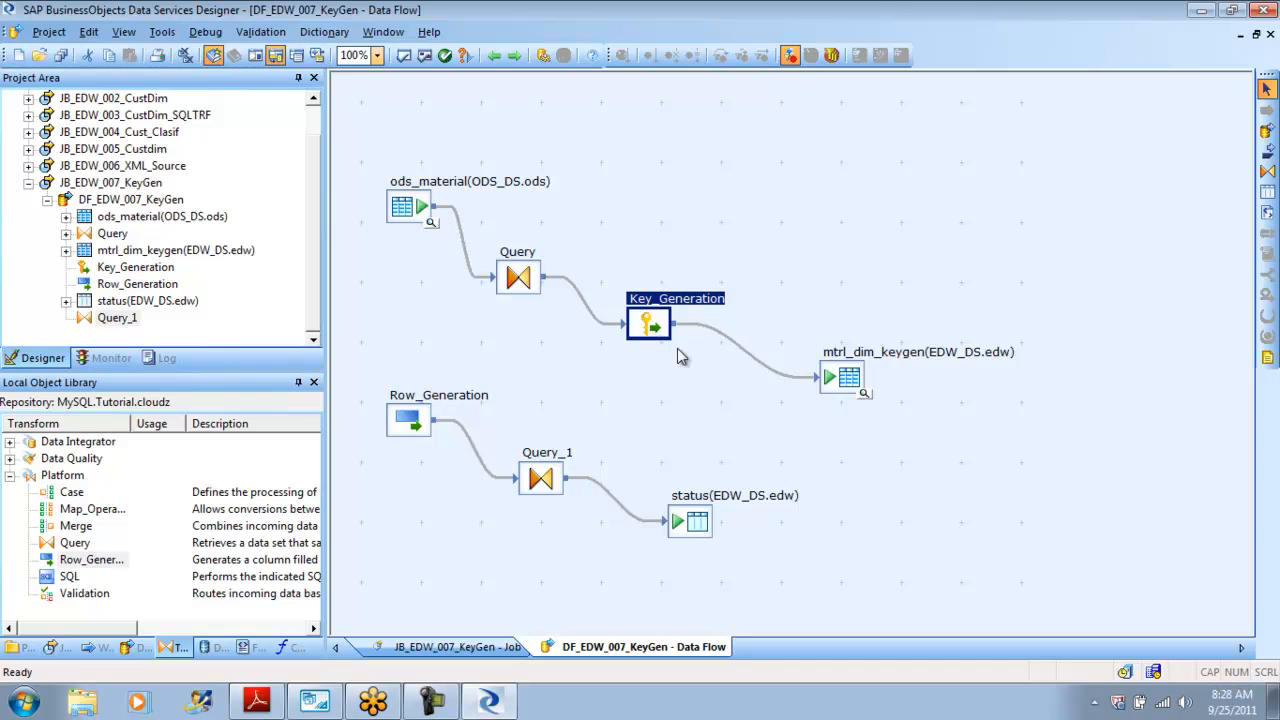
pyautogui.moveTo(840, 381); pyautogui.dragTo(803, 383)
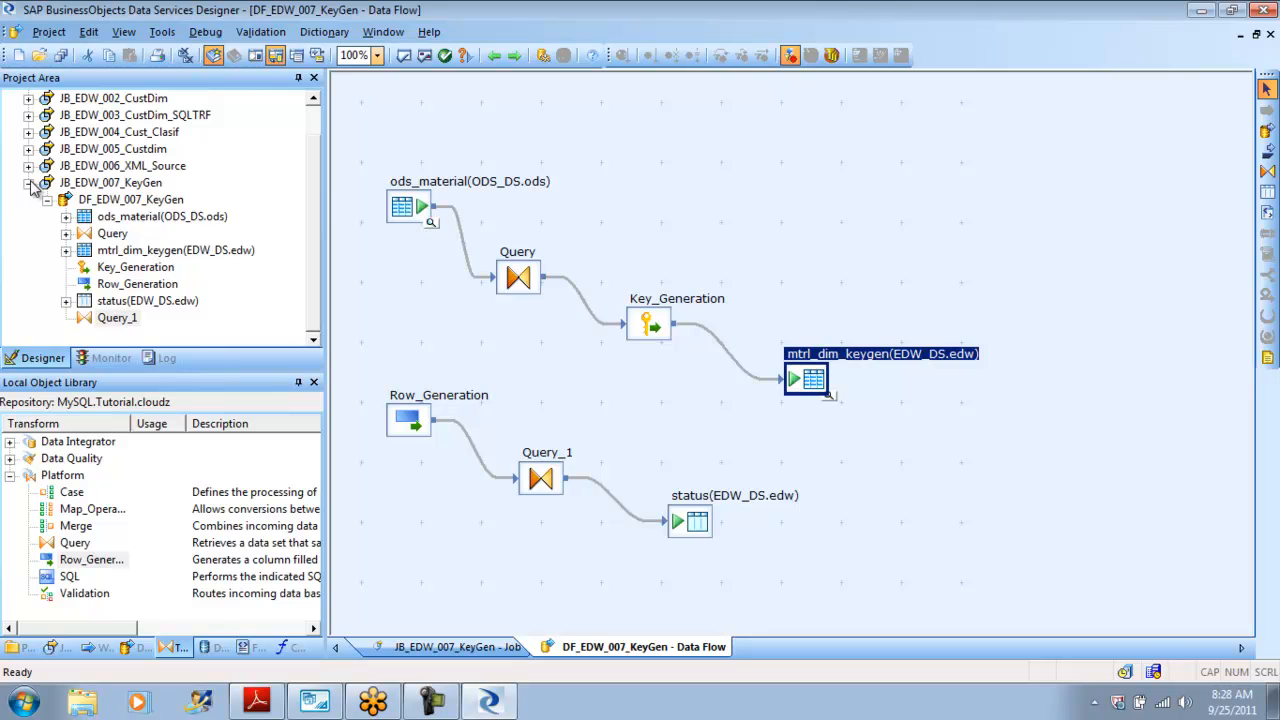
# Save all changes and execute the JB_EDW_007_KeyGen job.
pyautogui.click(116, 184)
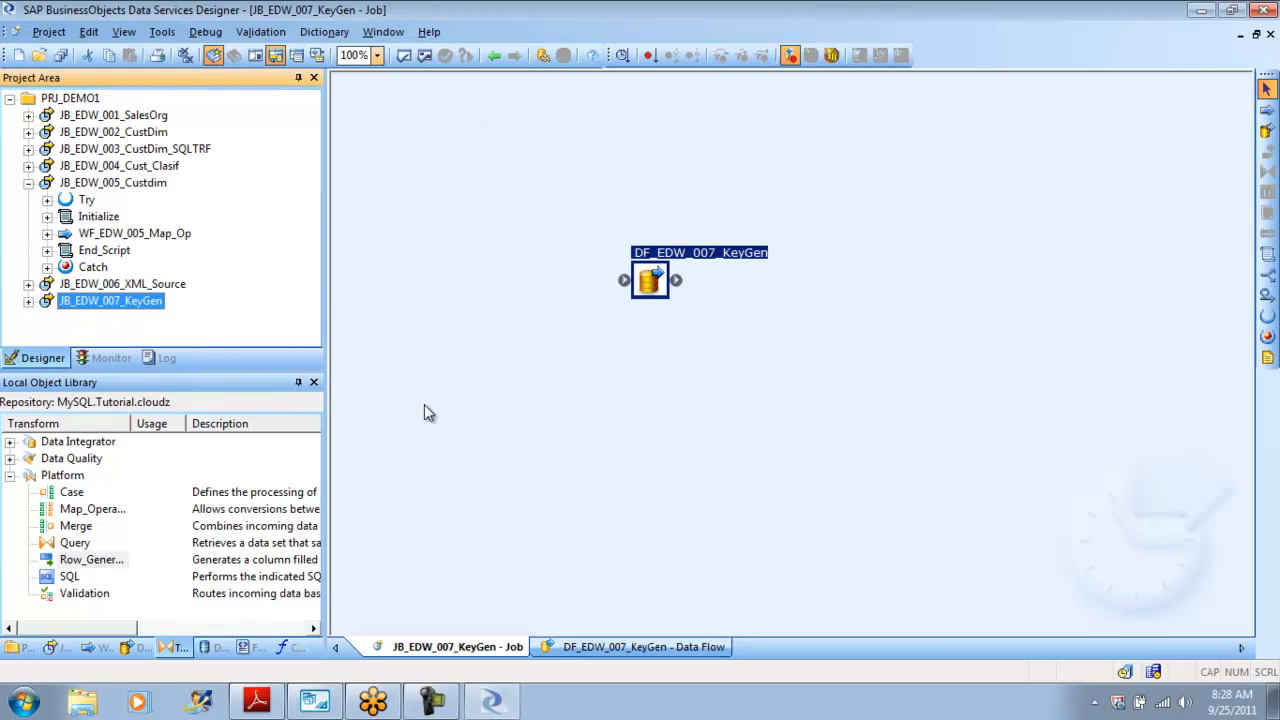
pyautogui.click(647, 283)
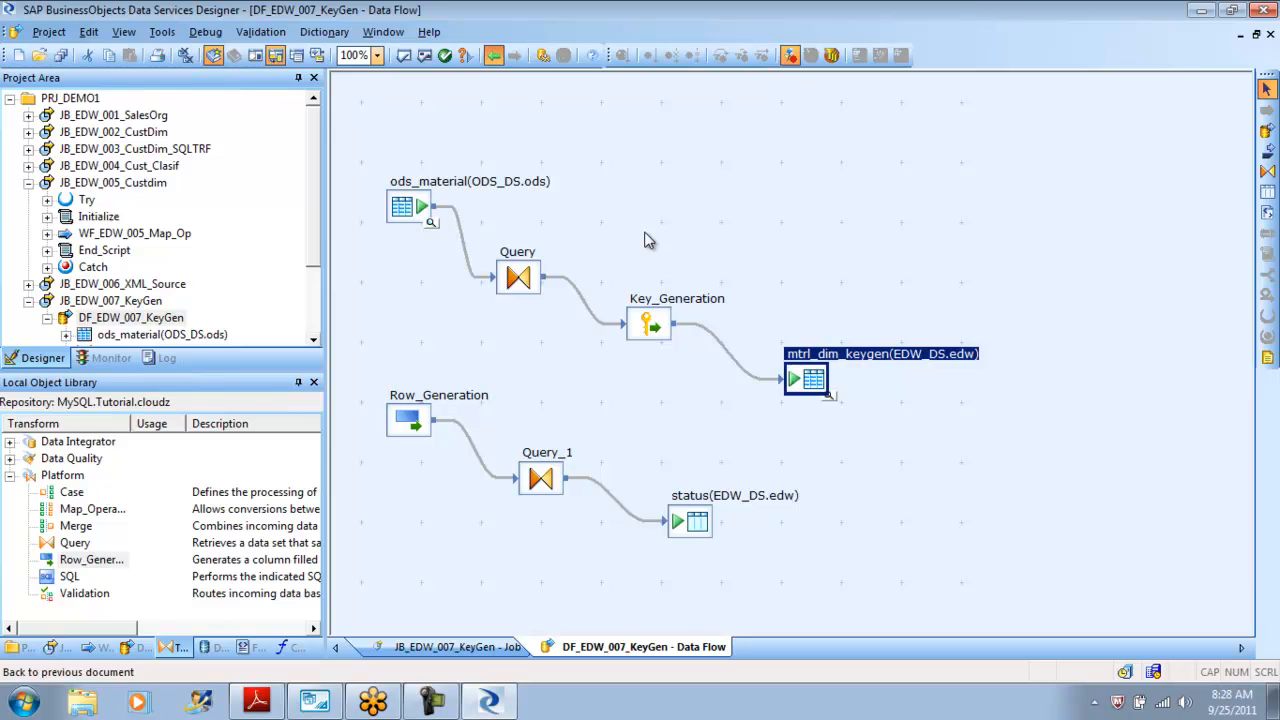
pyautogui.click(493, 55)
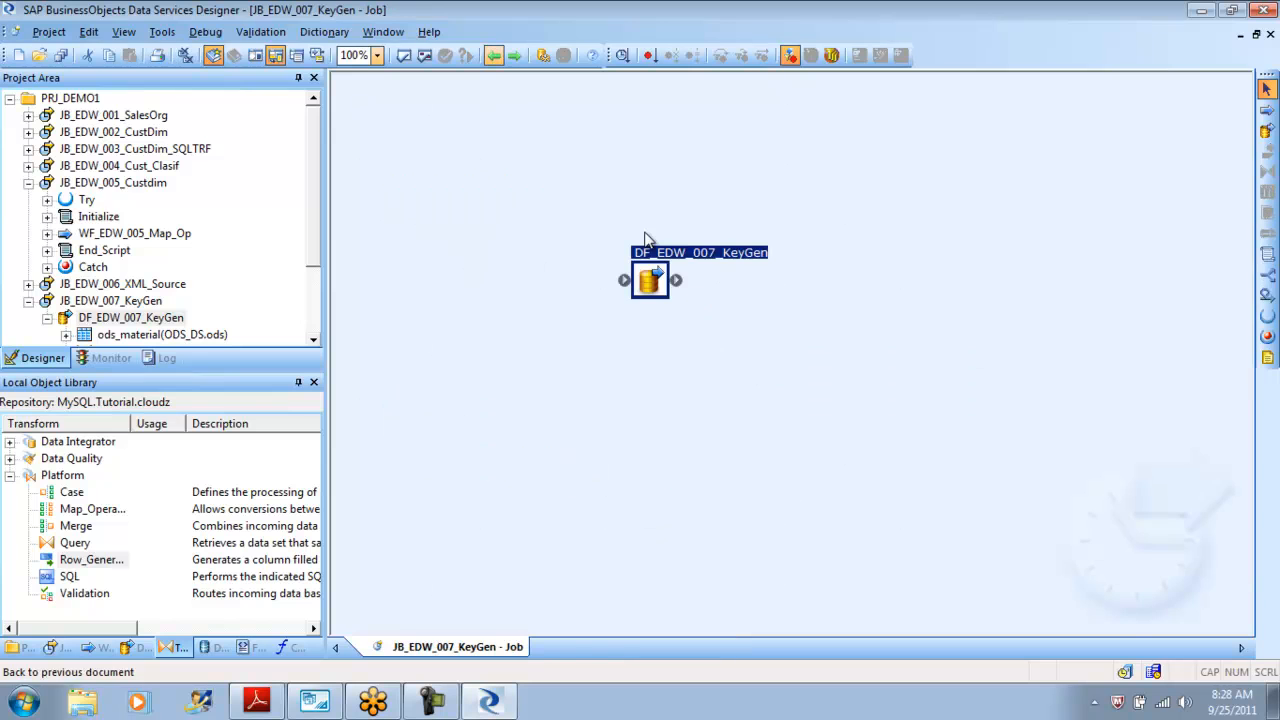
pyautogui.click(499, 59)
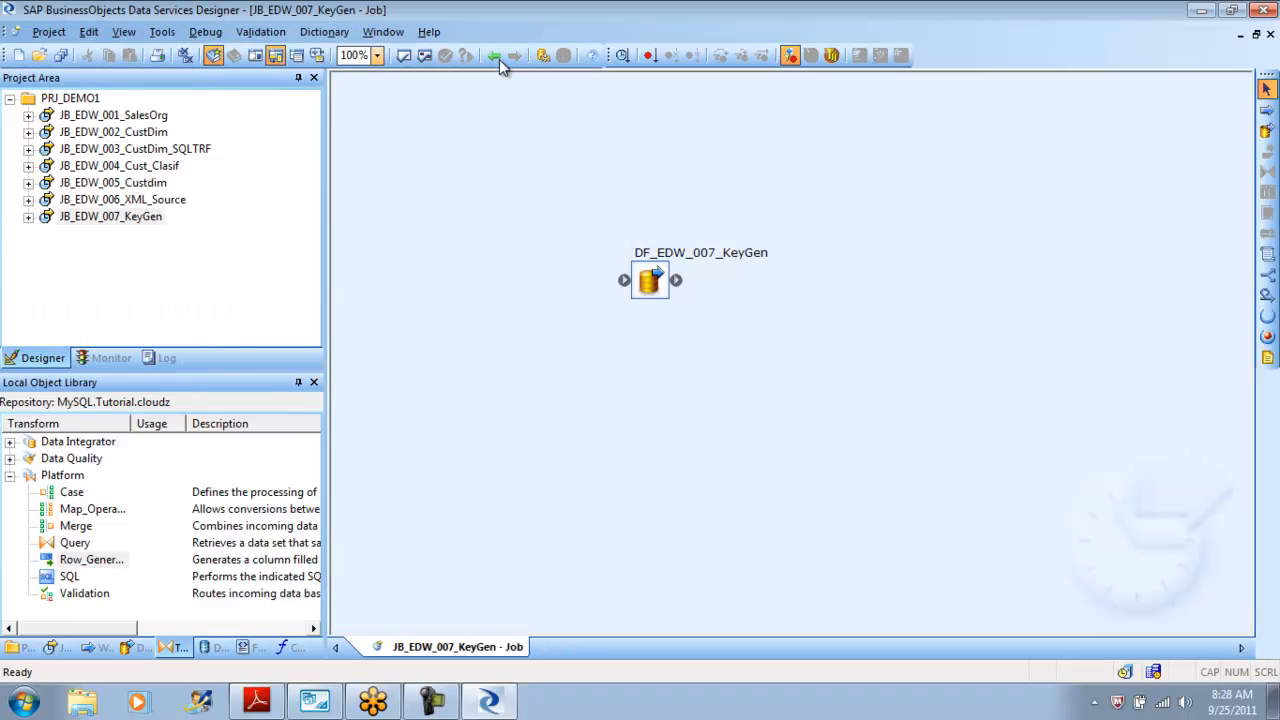
pyautogui.rightClick(112, 215)
pyautogui.click(160, 225)
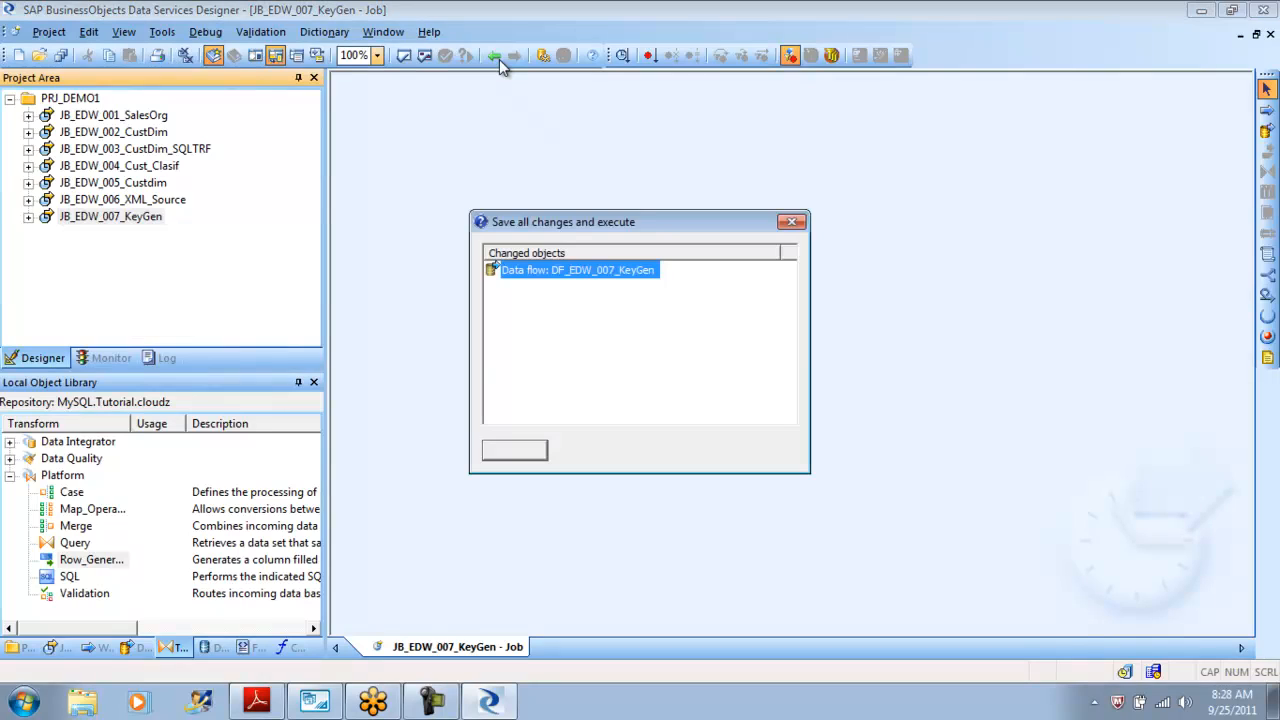
pyautogui.click(514, 450)
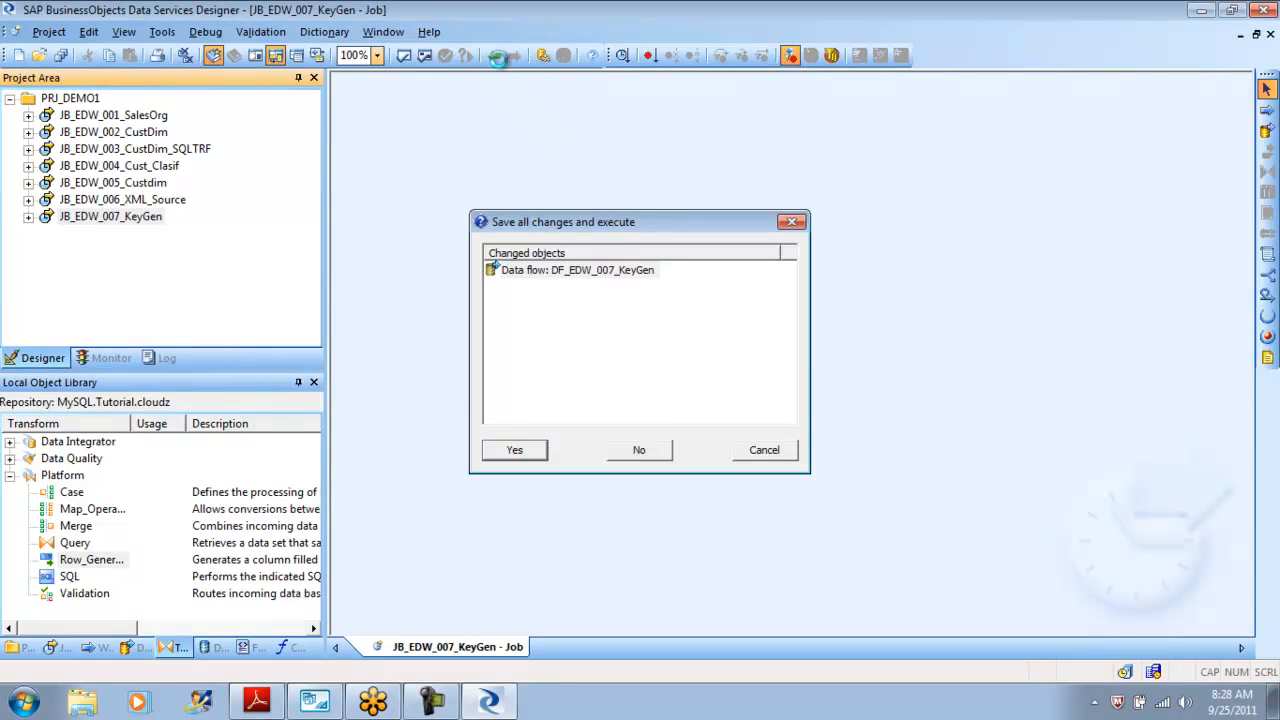
pyautogui.press('Return')
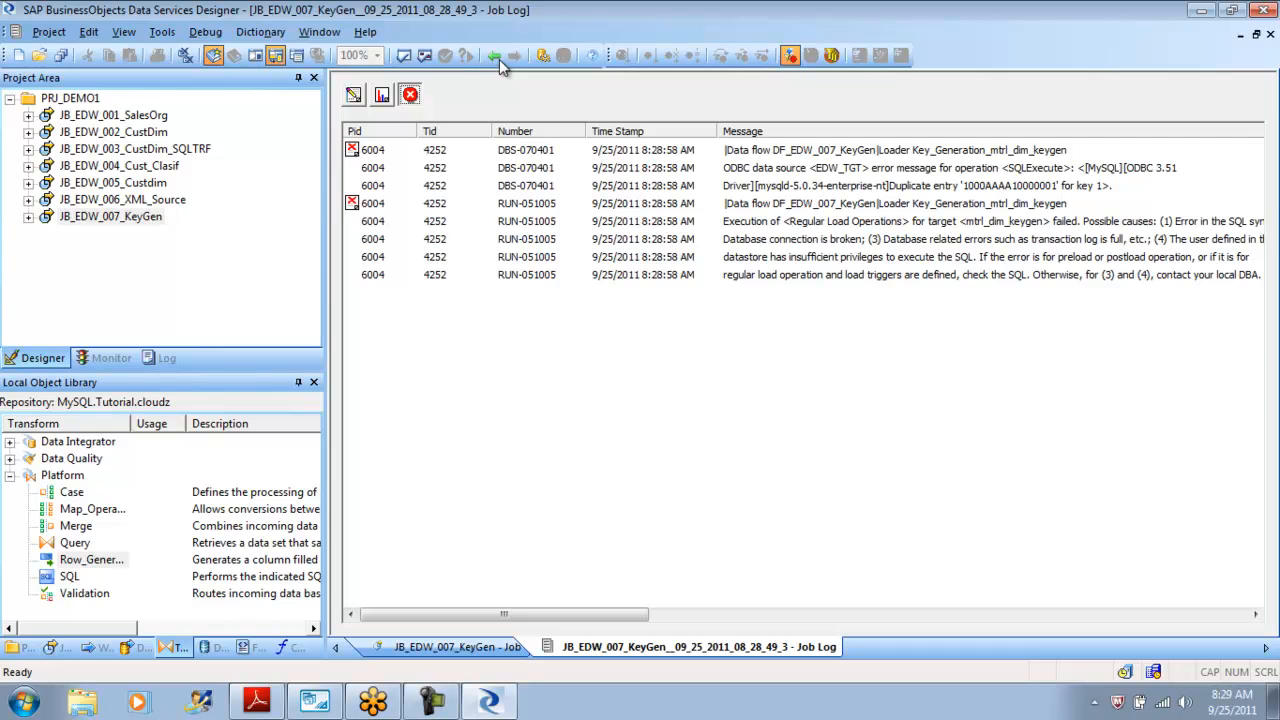
# Return to the data flow and view the data in the mtrl_dim_keygen target table.
pyautogui.click(499, 59)
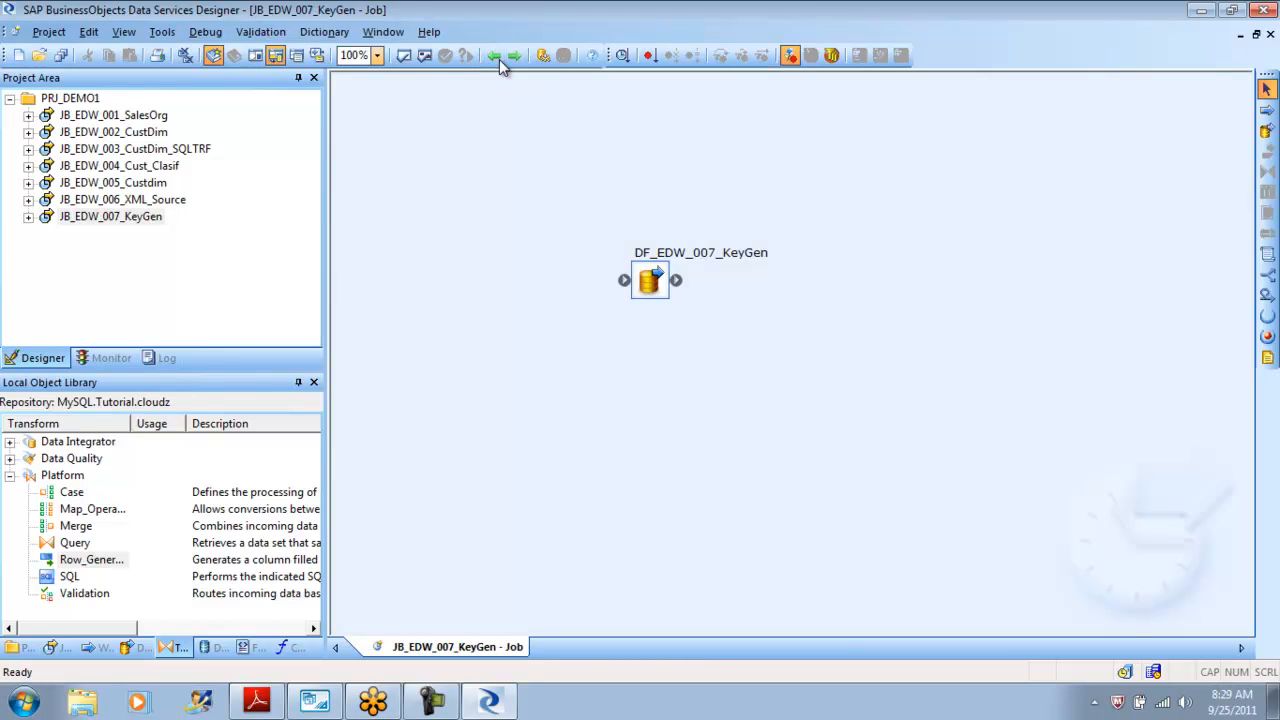
pyautogui.click(499, 59)
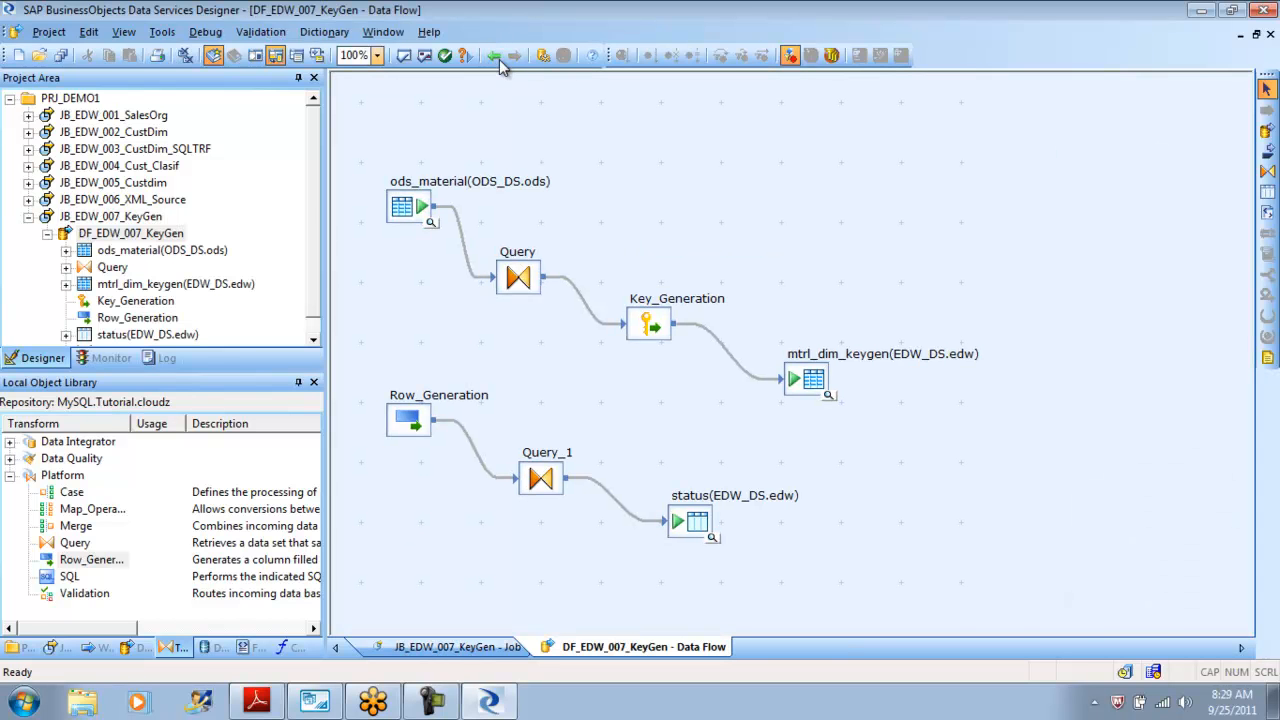
pyautogui.click(499, 59)
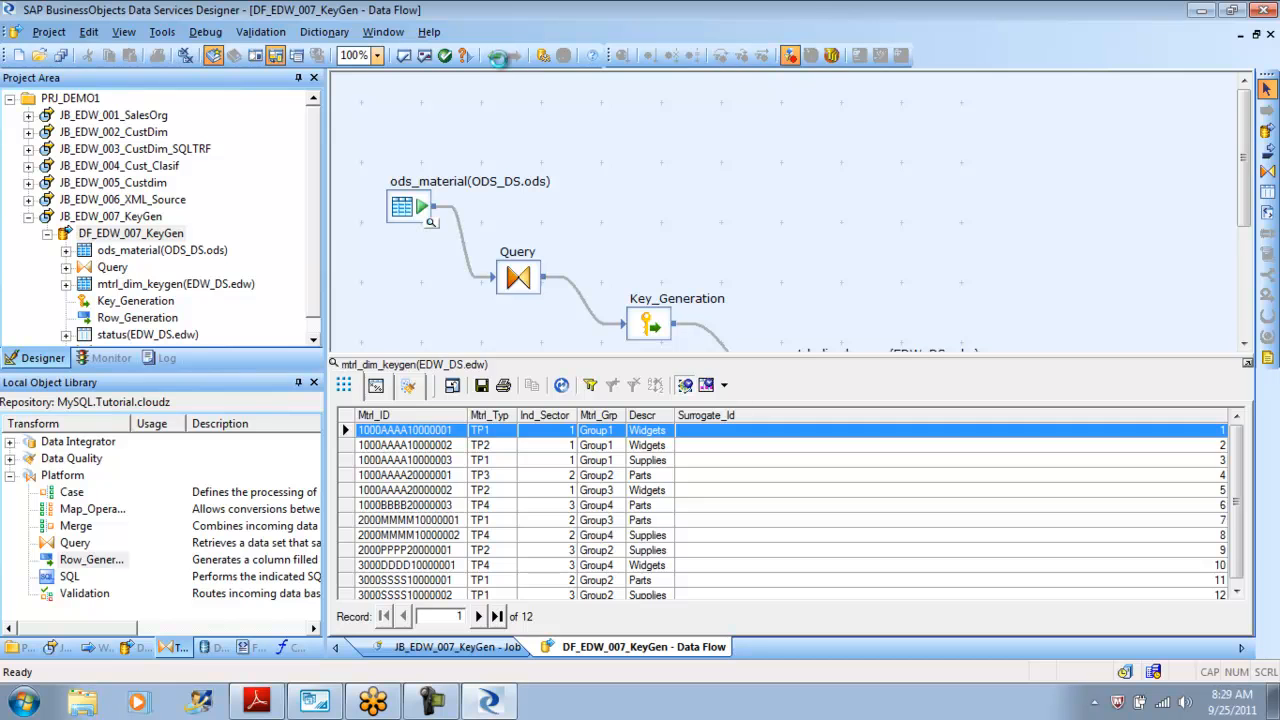
# Open the mtrl_dim_keygen target table editor and enable deleting data from the table before loading.
pyautogui.click(499, 59)
pyautogui.click(499, 59)
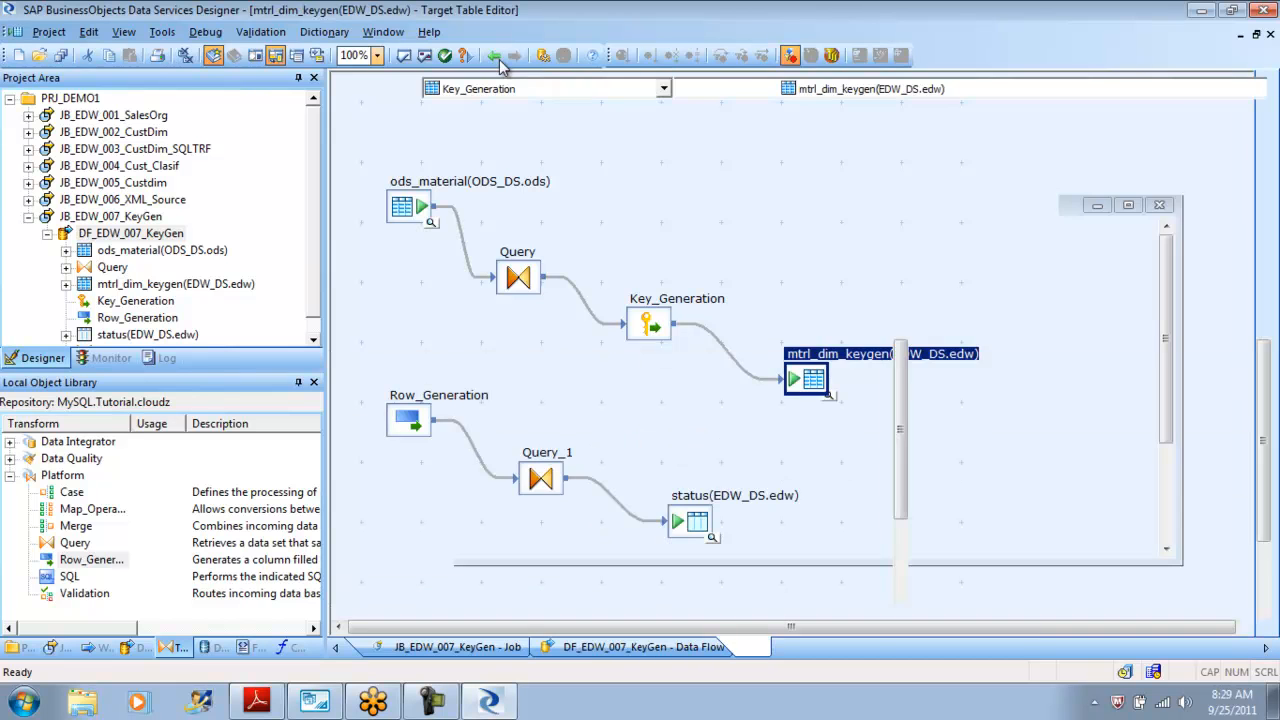
pyautogui.hotkey('ctrl', 'Tab')
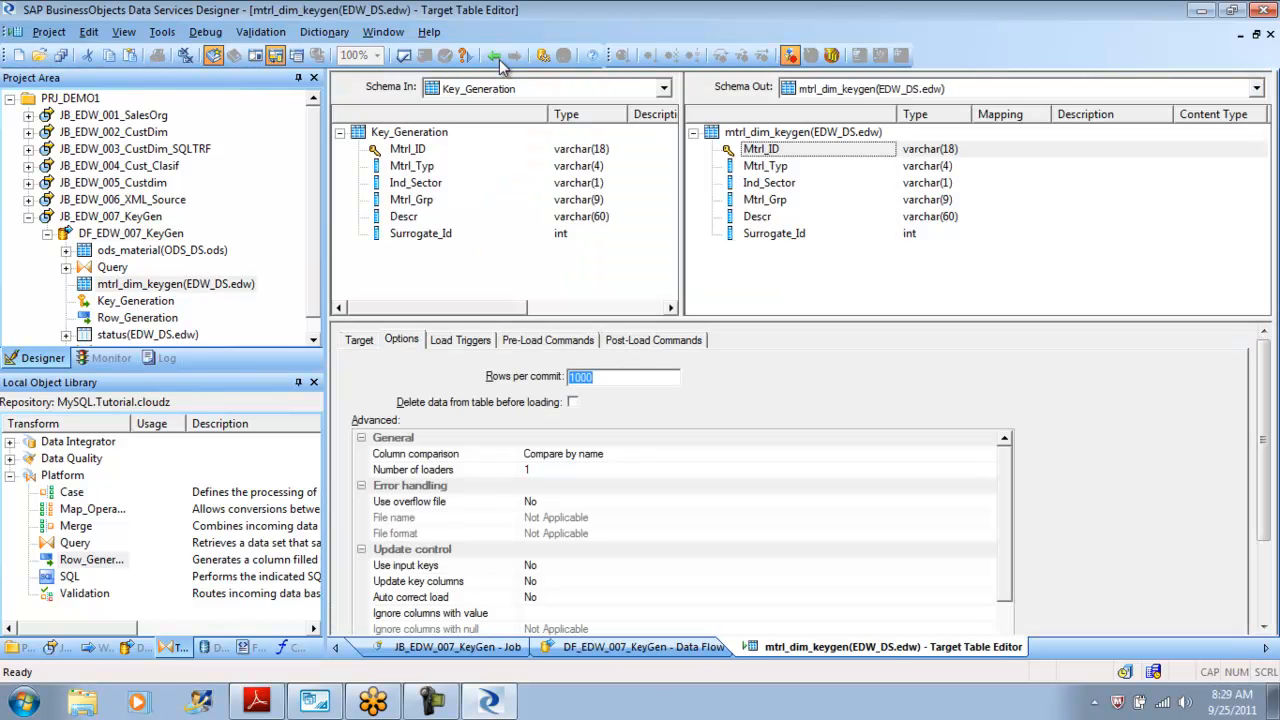
pyautogui.press('Tab')
pyautogui.press('space')
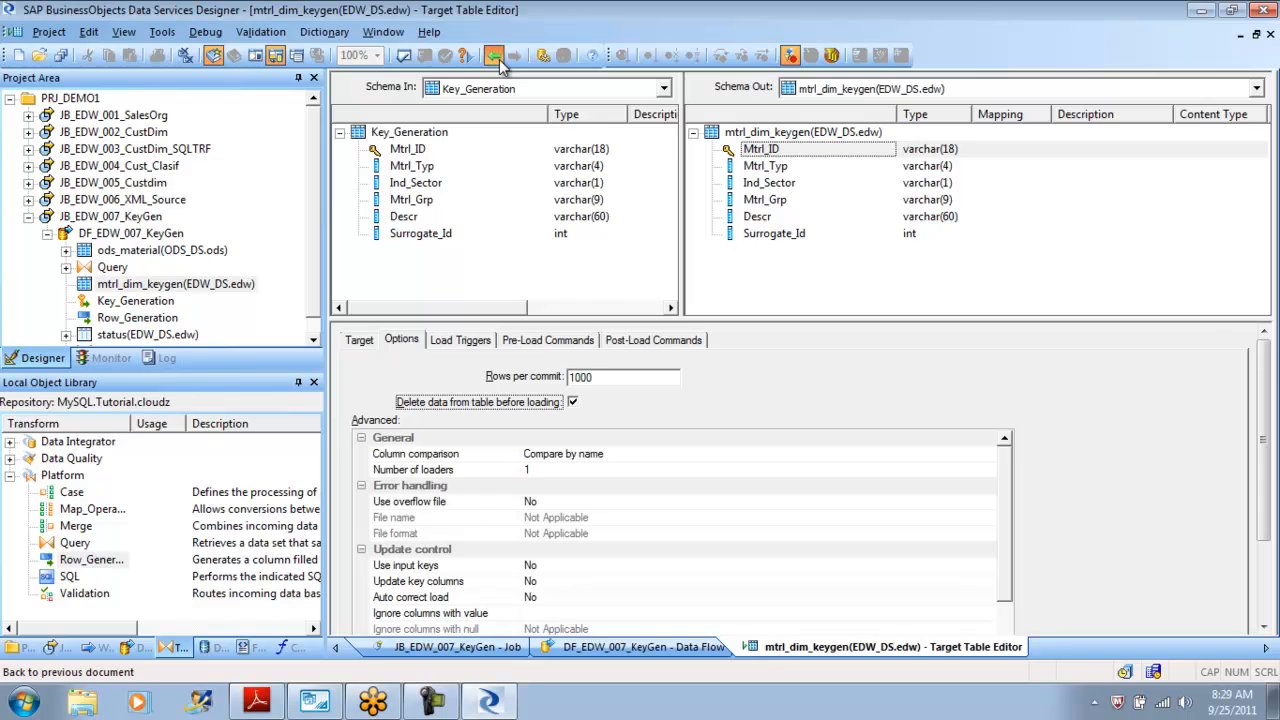
# Switch to MySQL Workbench, run DELETE FROM edw.mtrl_dim_keygen, and return to the Designer.
pyautogui.click(499, 59)
pyautogui.hotkey('alt', 'Tab')
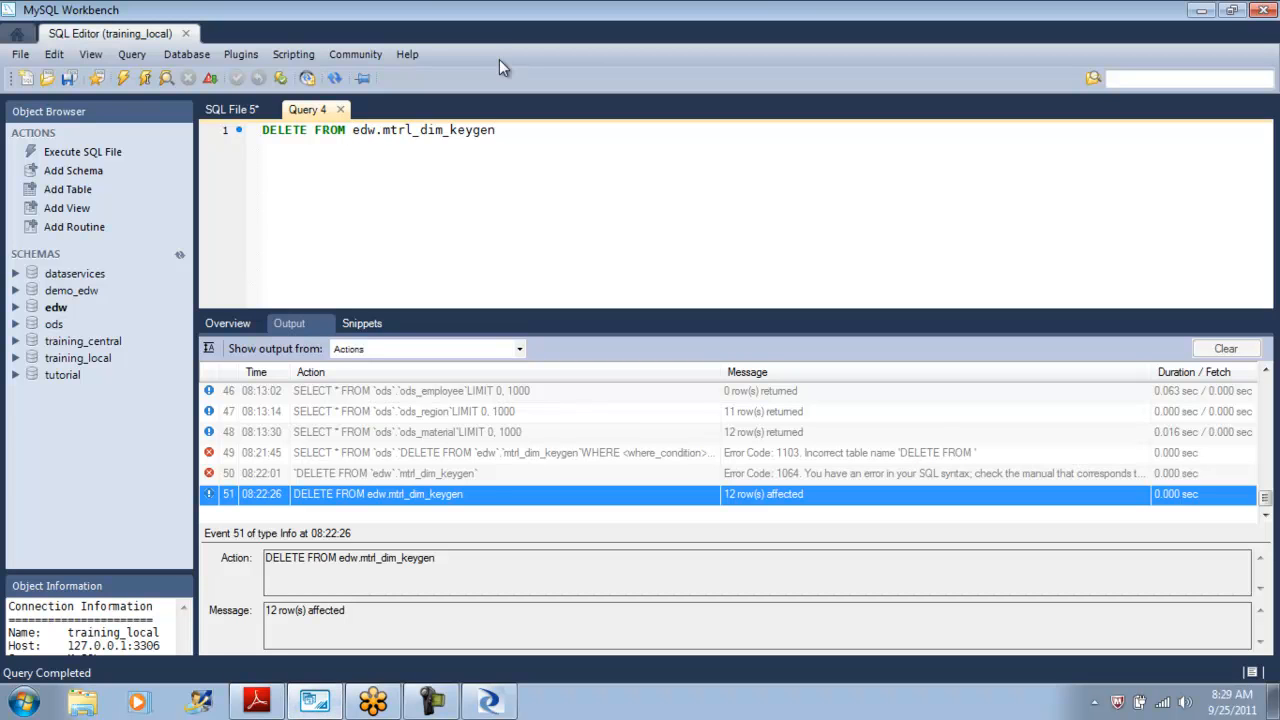
pyautogui.hotkey('ctrl', 'Return')
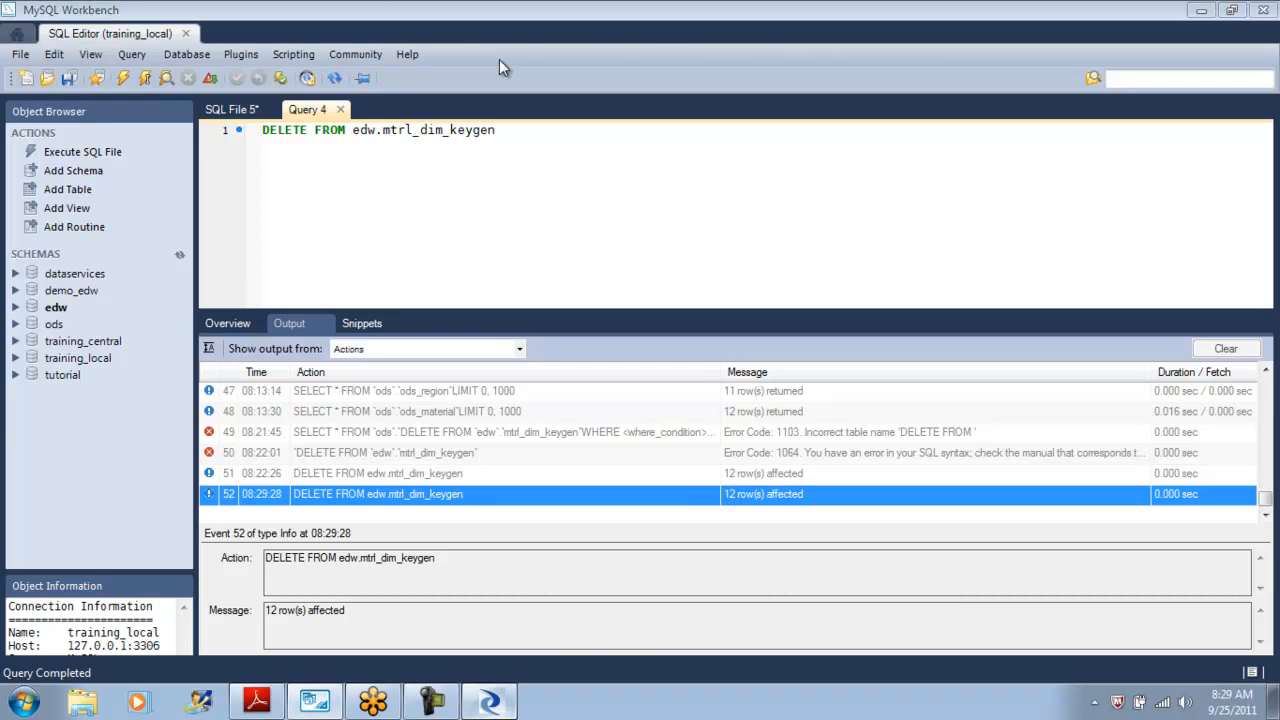
pyautogui.hotkey('alt', 'Tab')
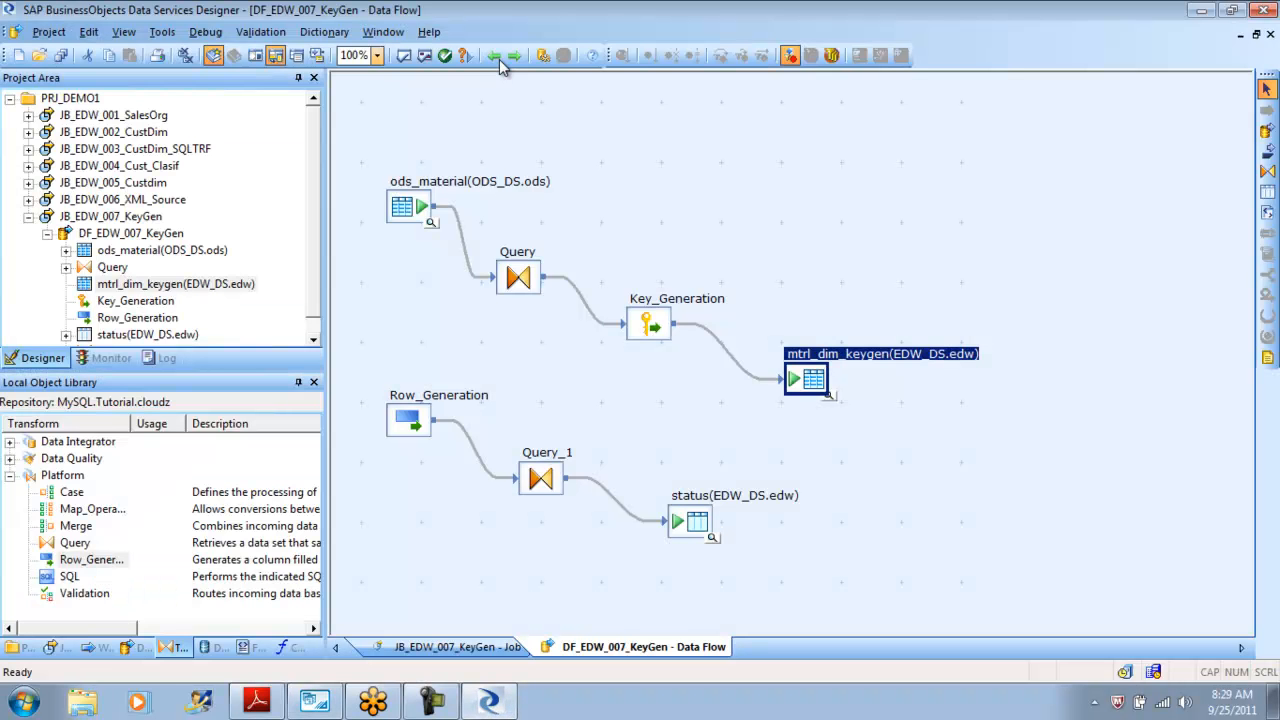
# Save all changes and execute the JB_EDW_007_KeyGen job again.
pyautogui.rightClick(97, 218)
pyautogui.press('Return')
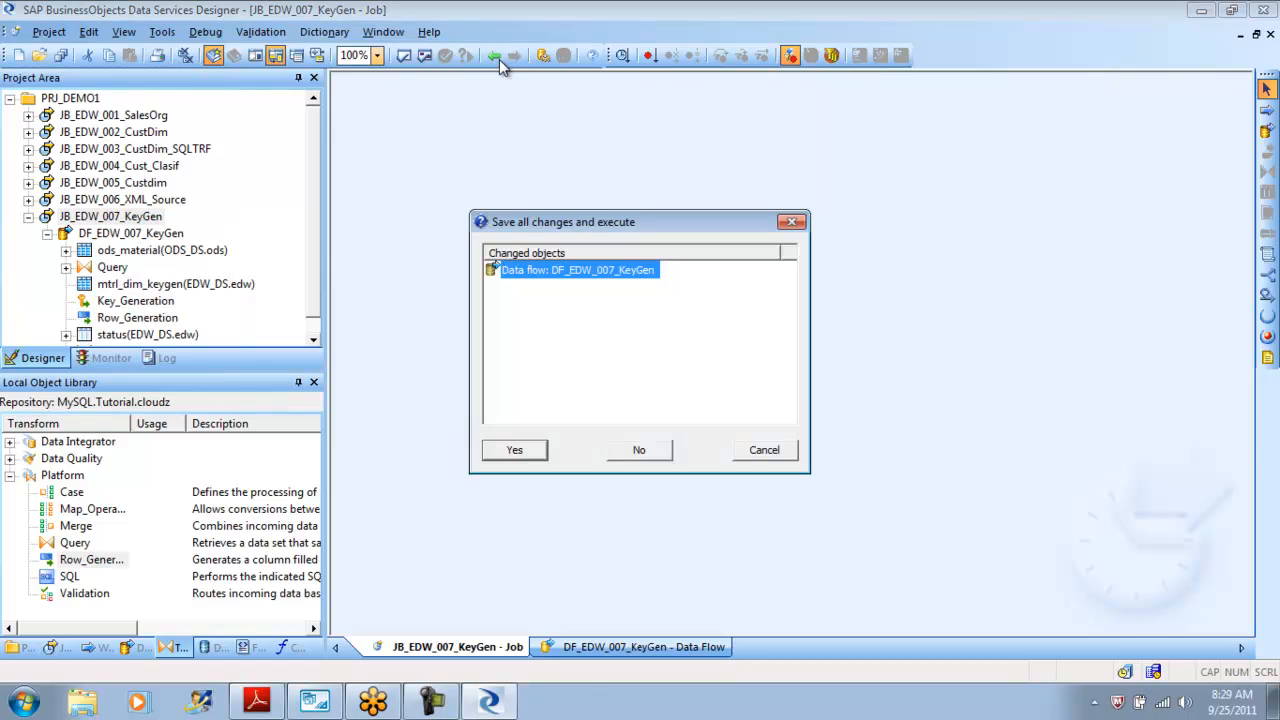
pyautogui.press('Return')
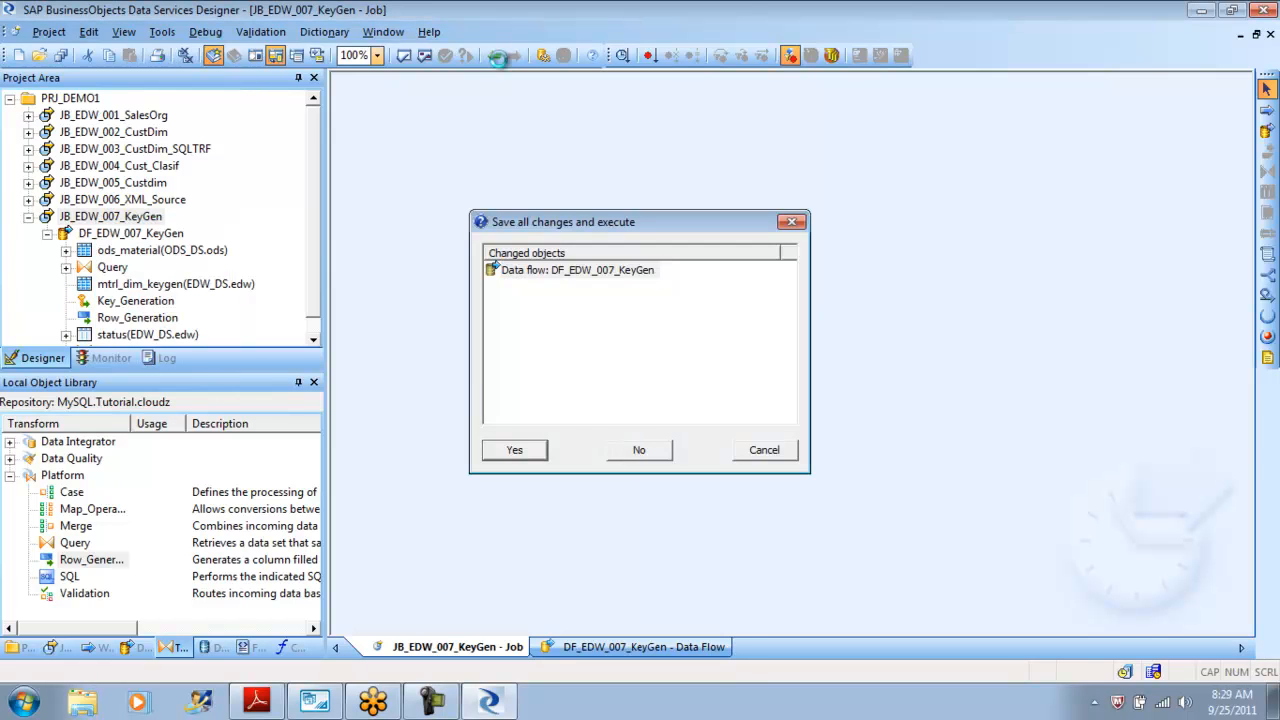
pyautogui.press('Return')
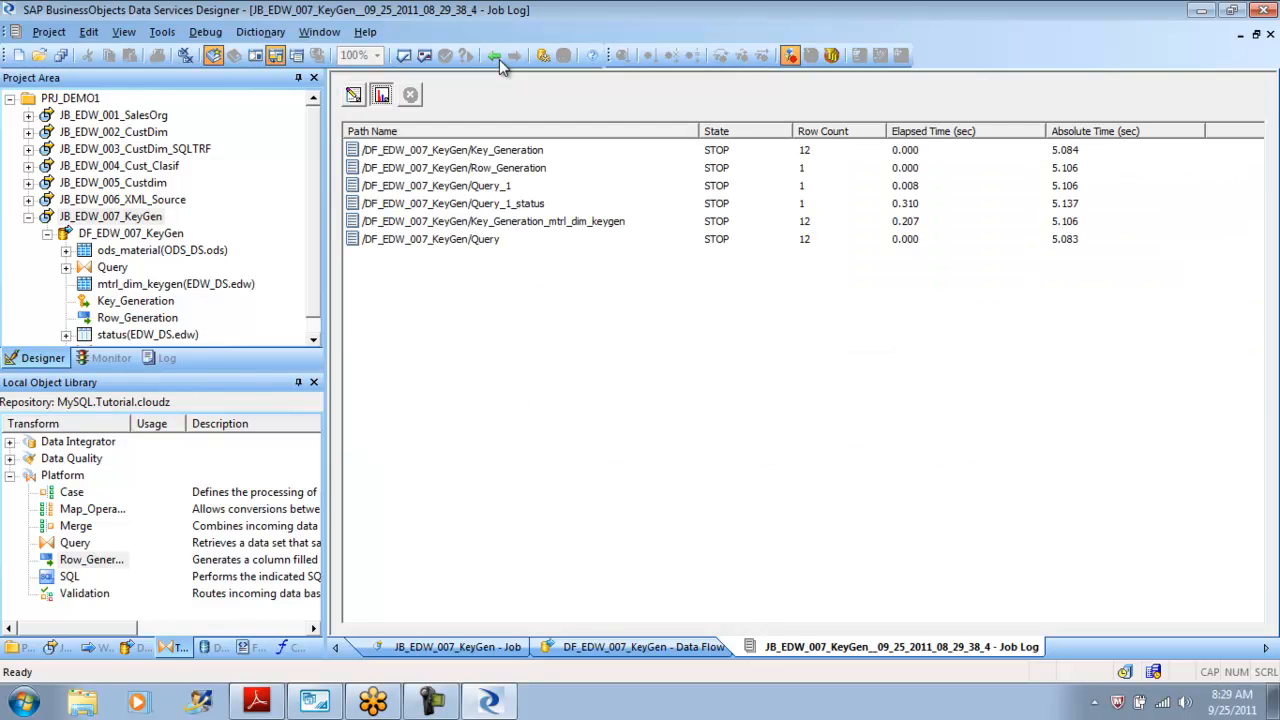
# Return to the data flow and view the data in the status target table.
pyautogui.click(501, 58)
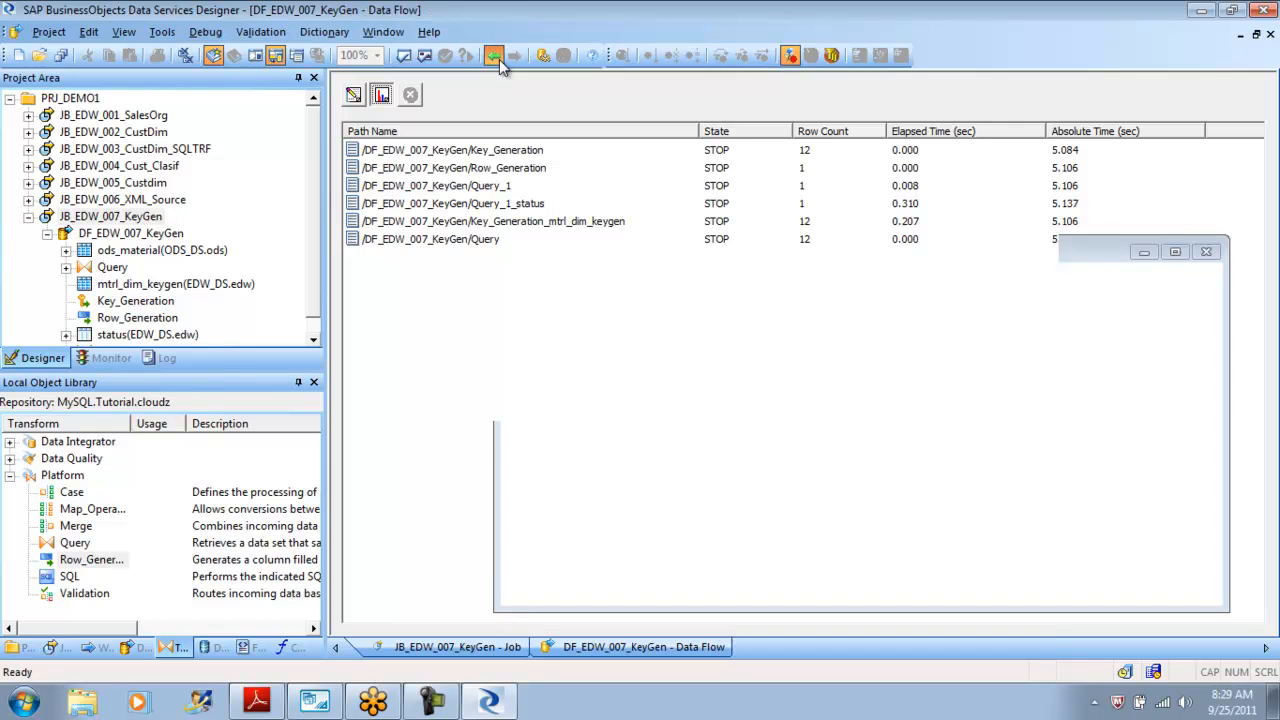
pyautogui.click(501, 60)
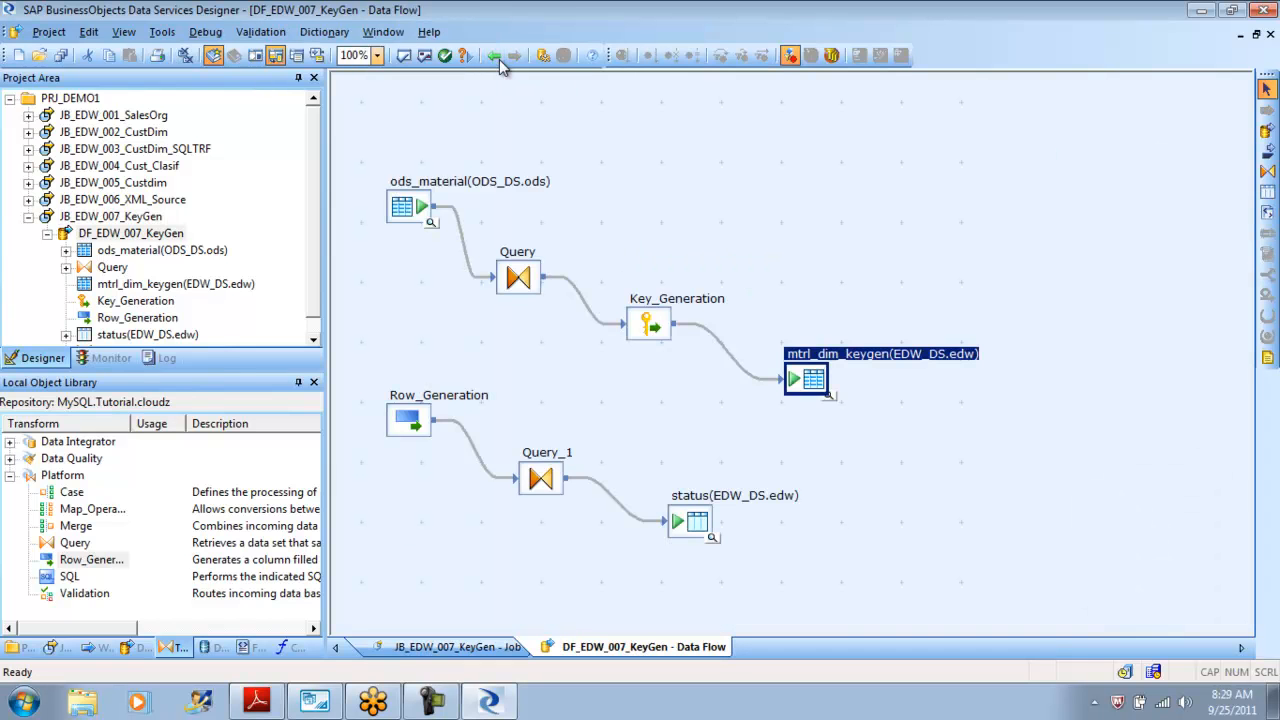
pyautogui.click(501, 60)
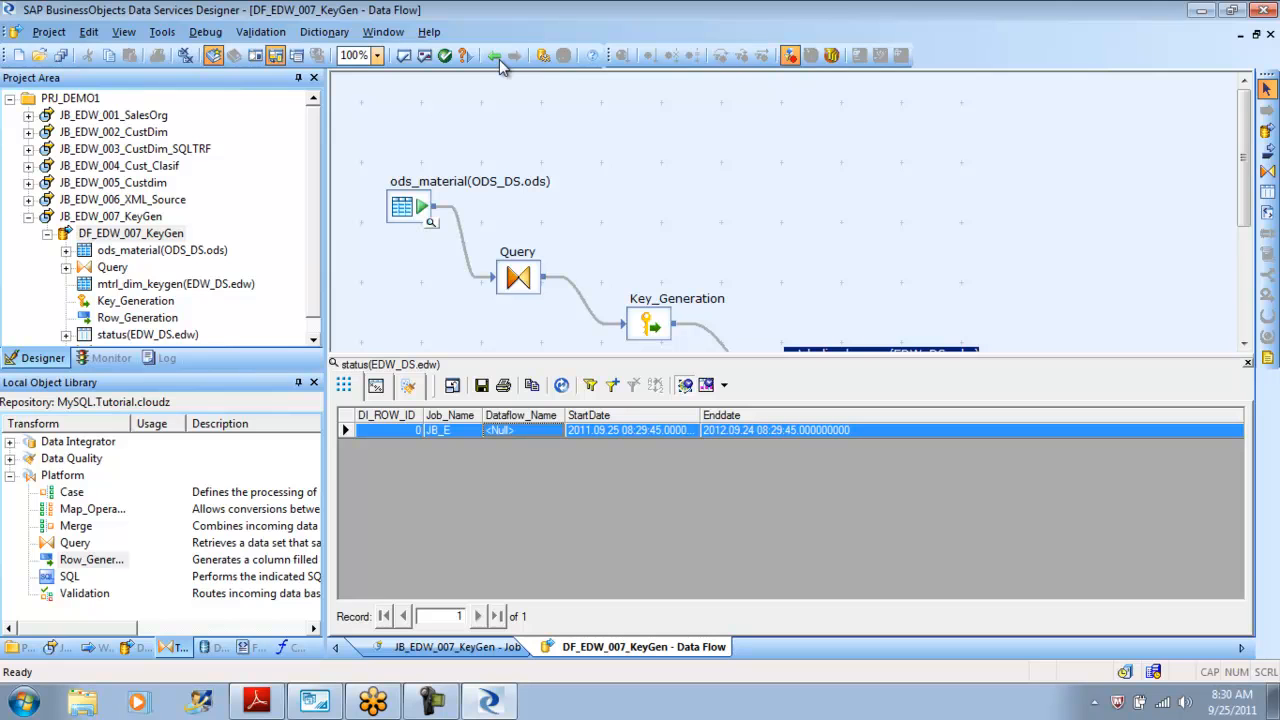
# Open the Query_1 editor and set the Job_Name output column's length to 40.
pyautogui.press('Left')
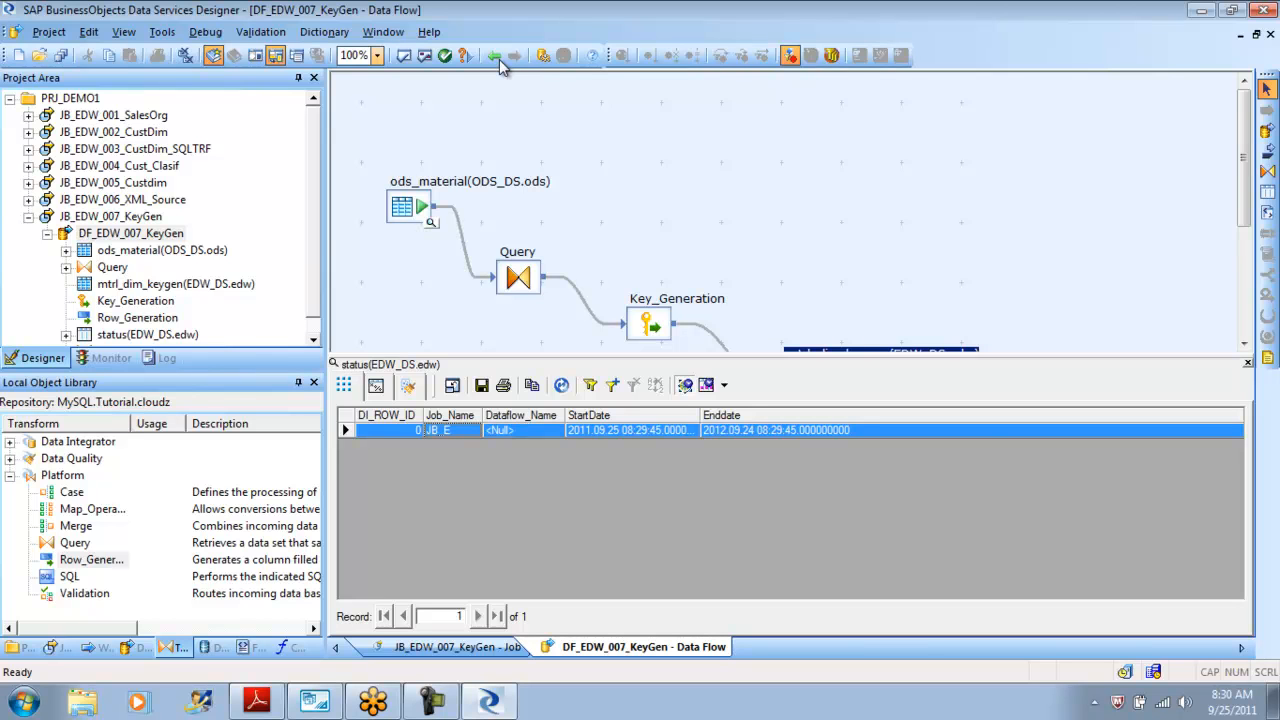
pyautogui.press('Left')
pyautogui.click(502, 62)
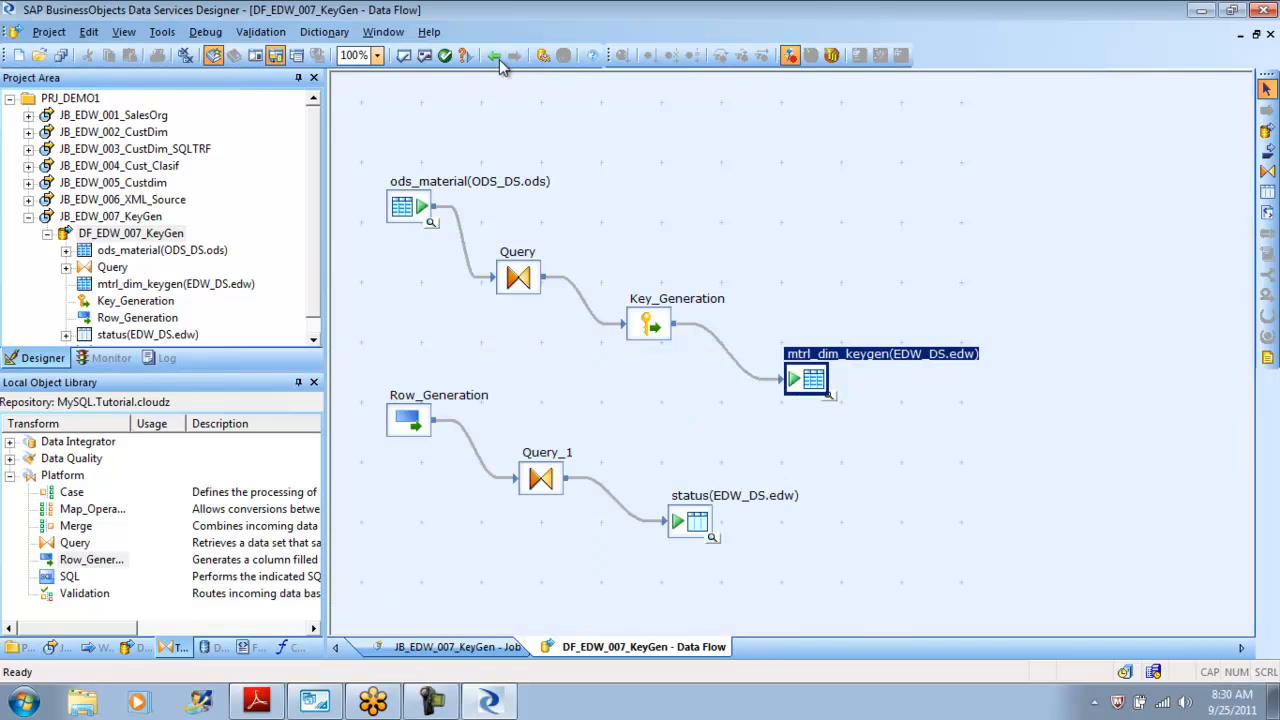
pyautogui.click(502, 62)
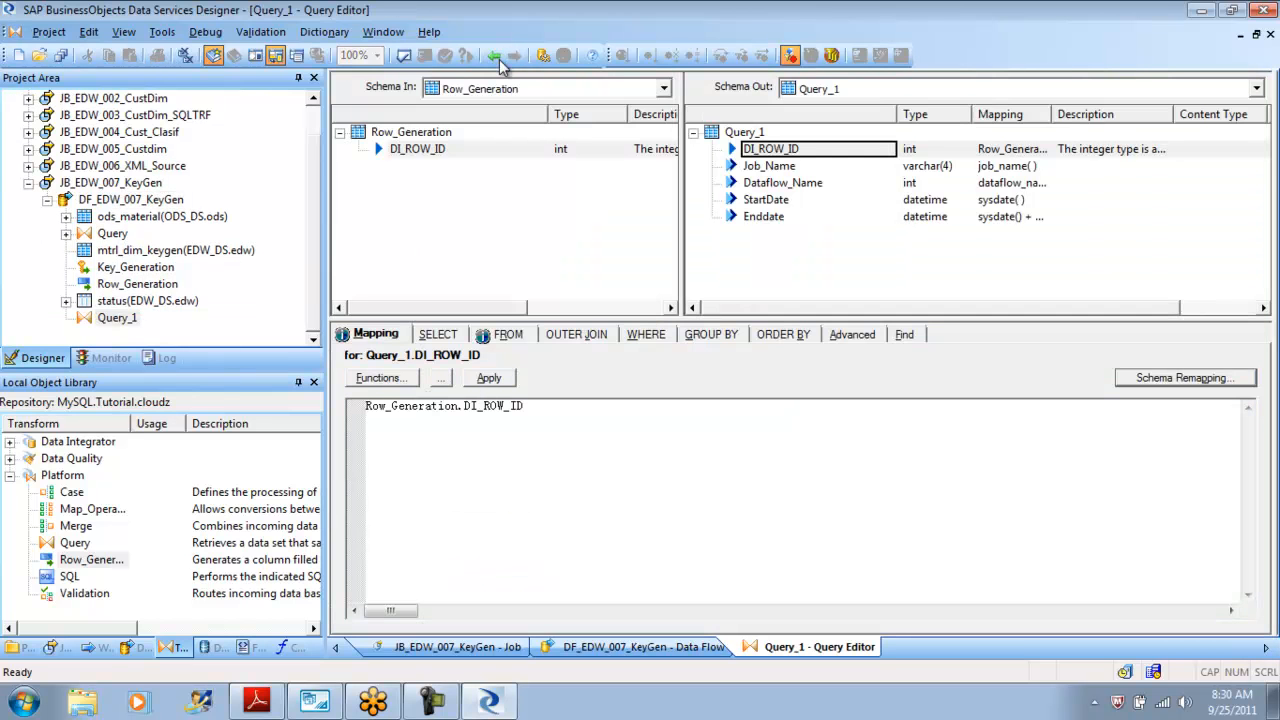
pyautogui.press('Down')
pyautogui.press('Return')
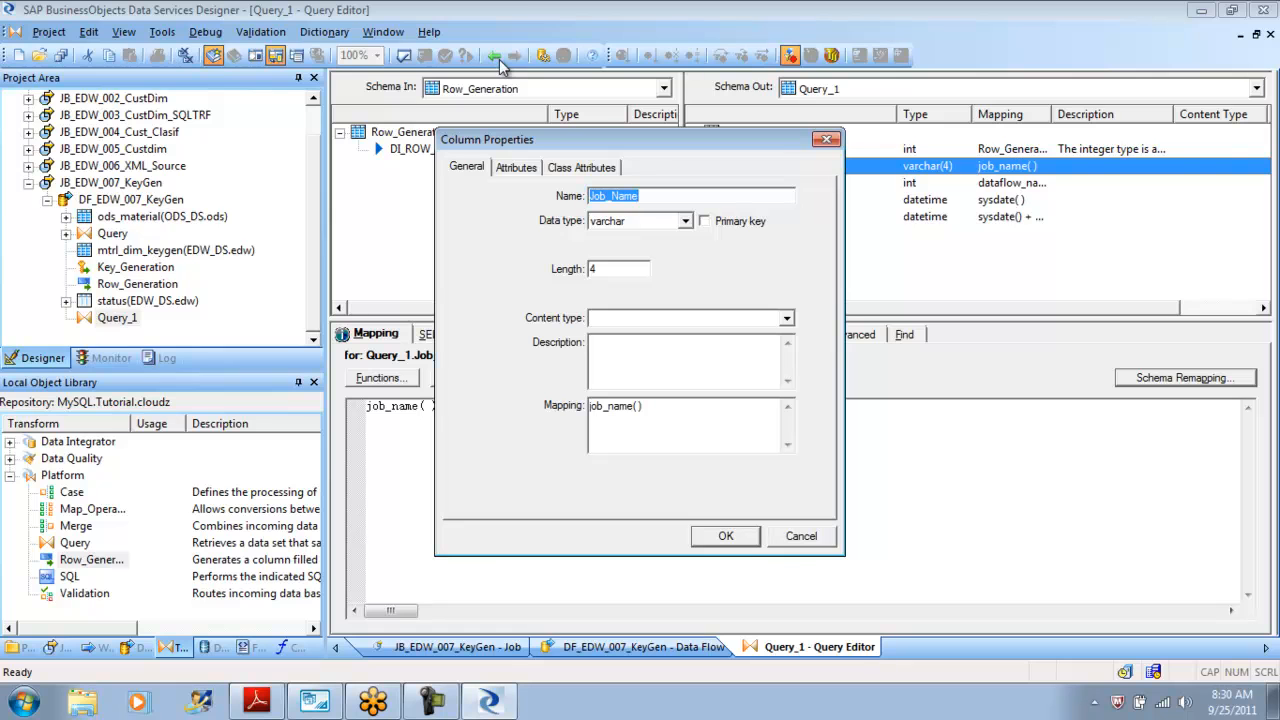
pyautogui.click(596, 269)
pyautogui.write('0')
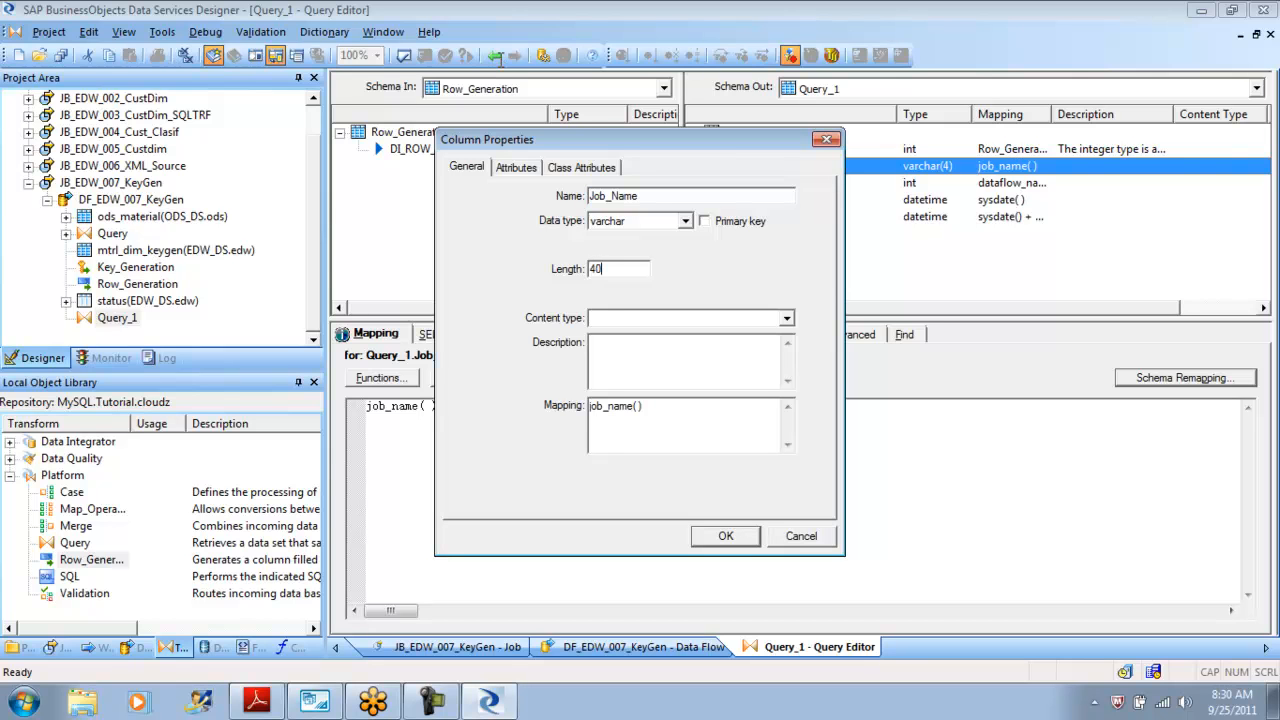
pyautogui.press('Return')
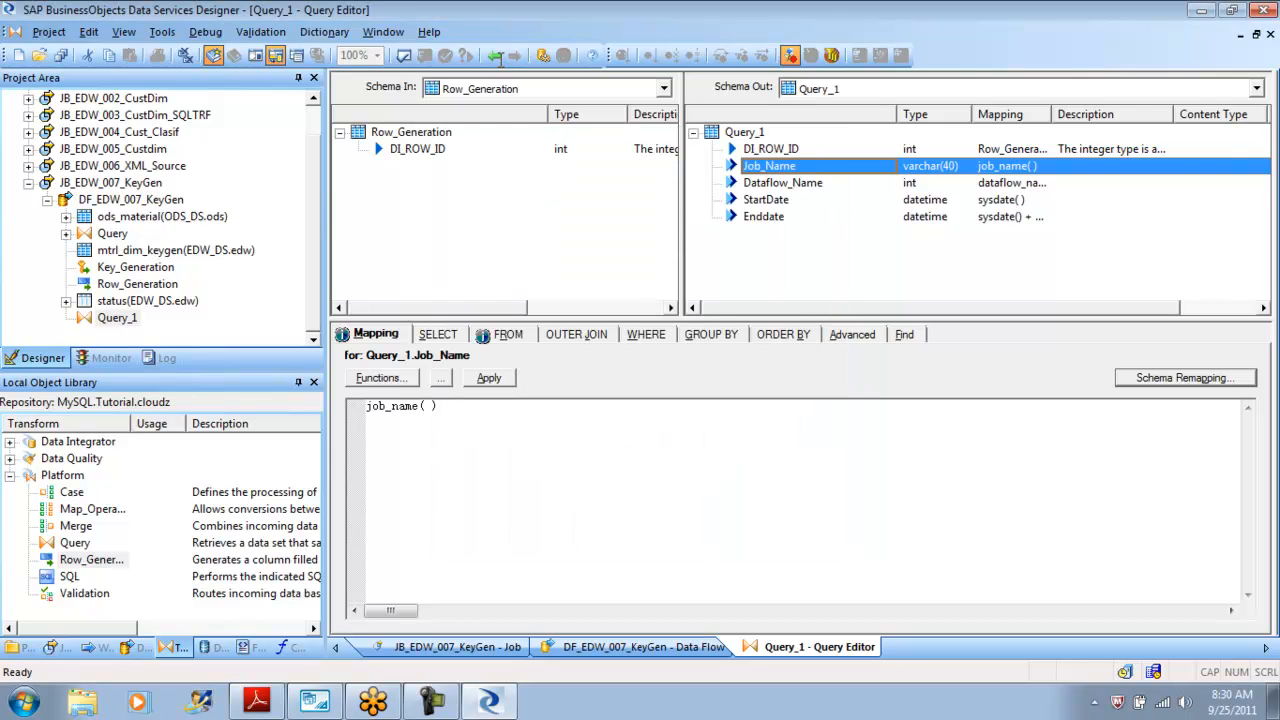
# Replace the Dataflow_Name column's mapping with the global variable $G_DF_Name.
pyautogui.press('Down')
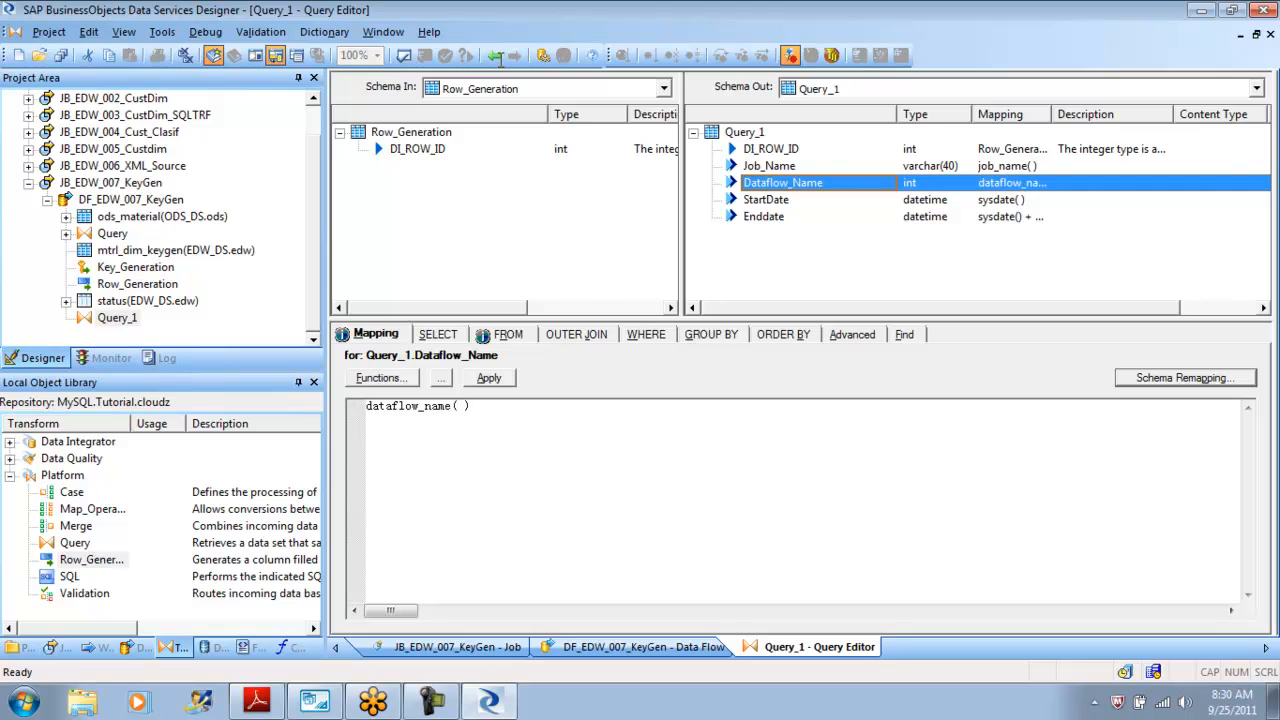
pyautogui.press('Tab')
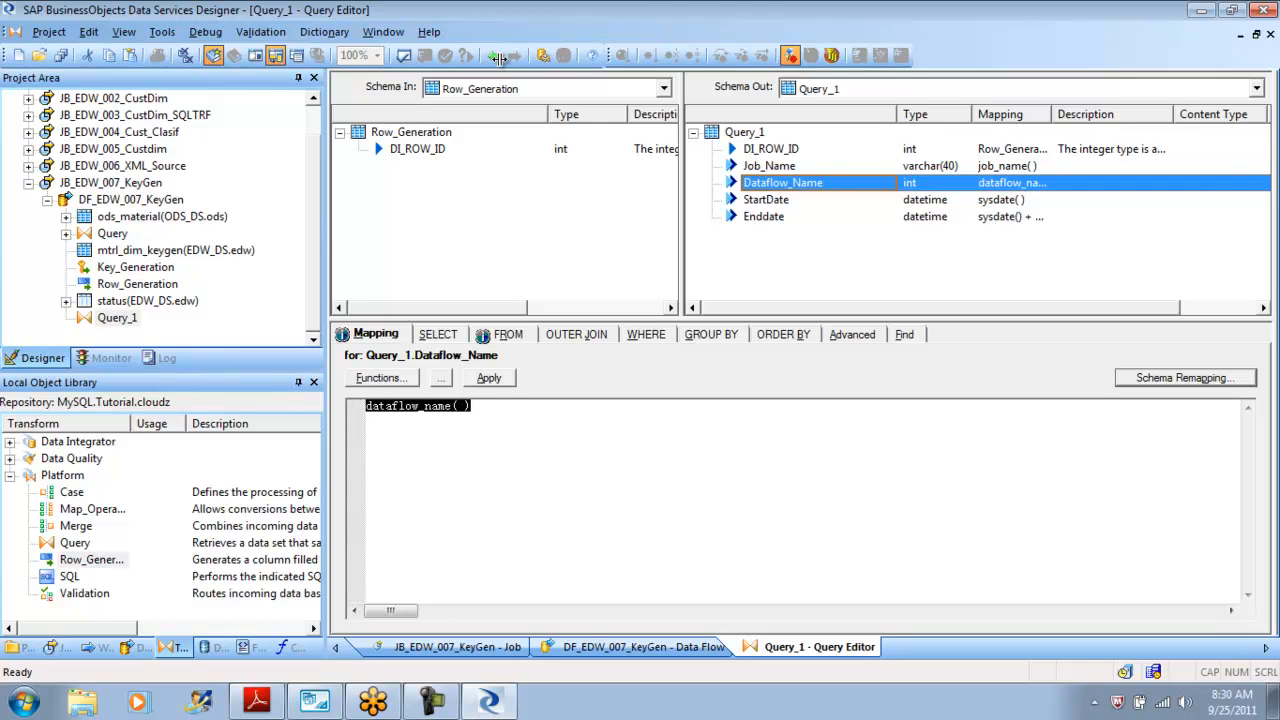
pyautogui.press('Delete')
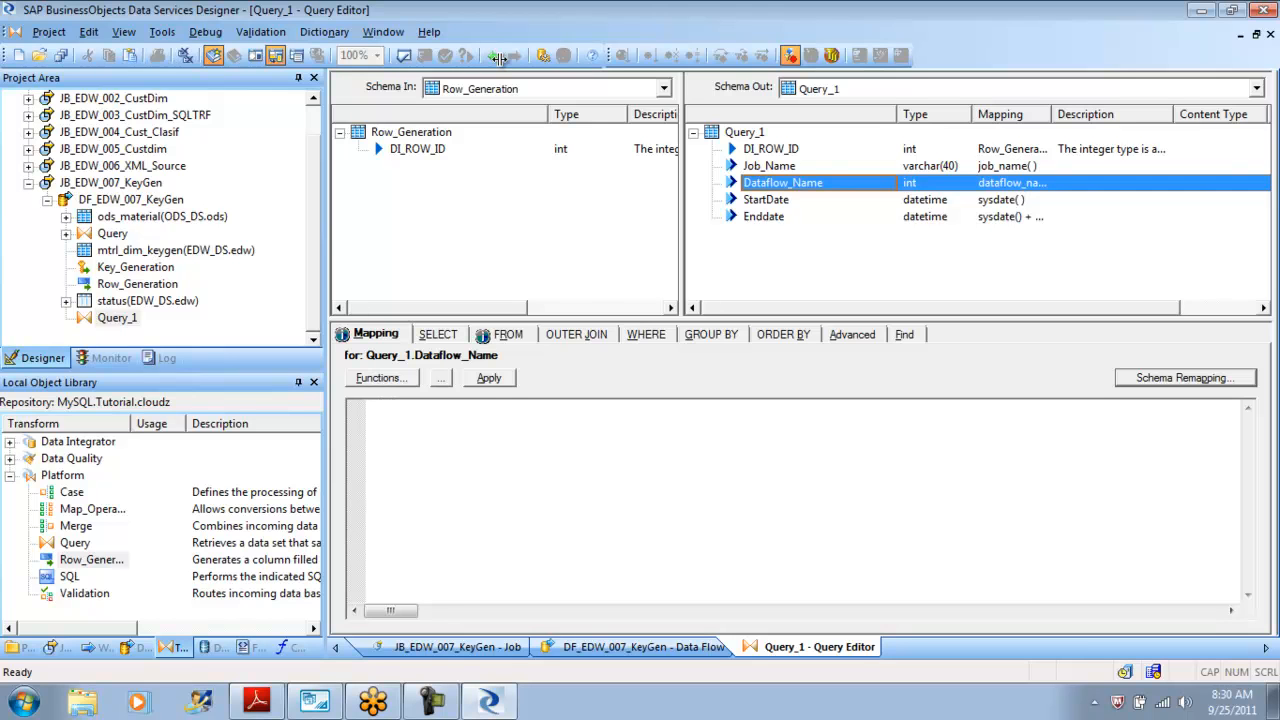
pyautogui.write('$g_')
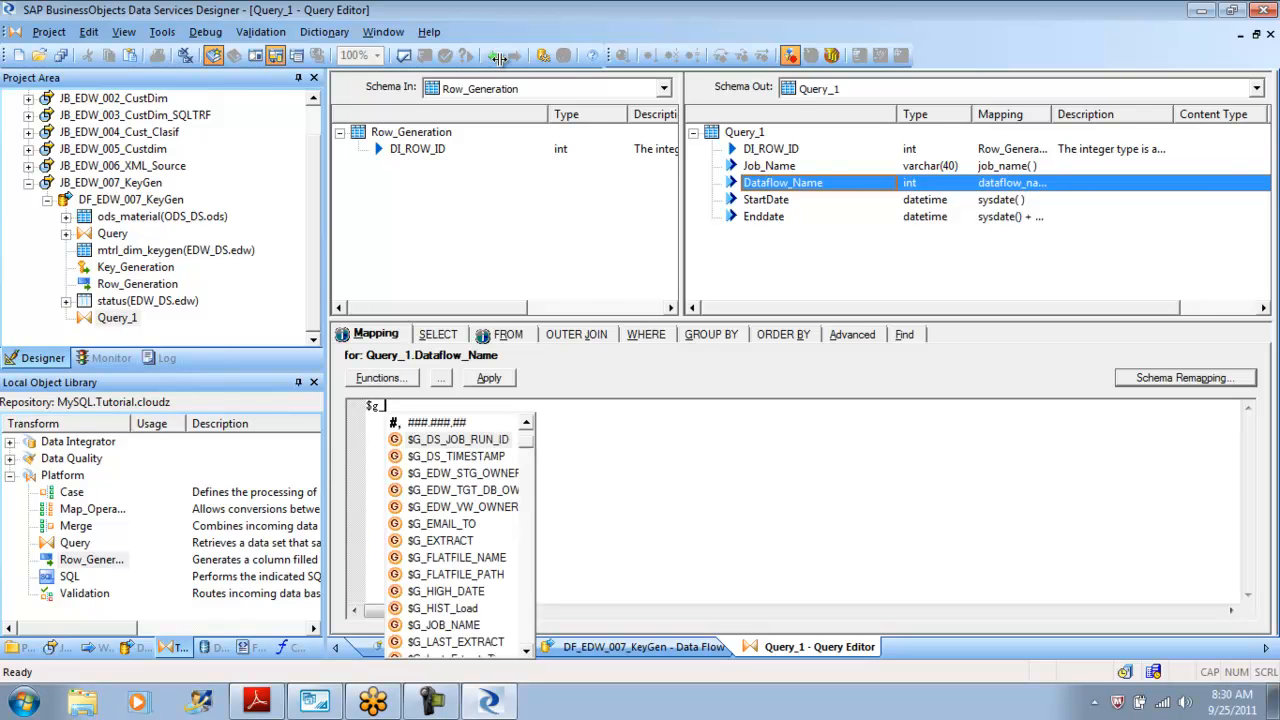
pyautogui.press('BackSpace')
pyautogui.press('BackSpace')
pyautogui.write('G_DF_Name')
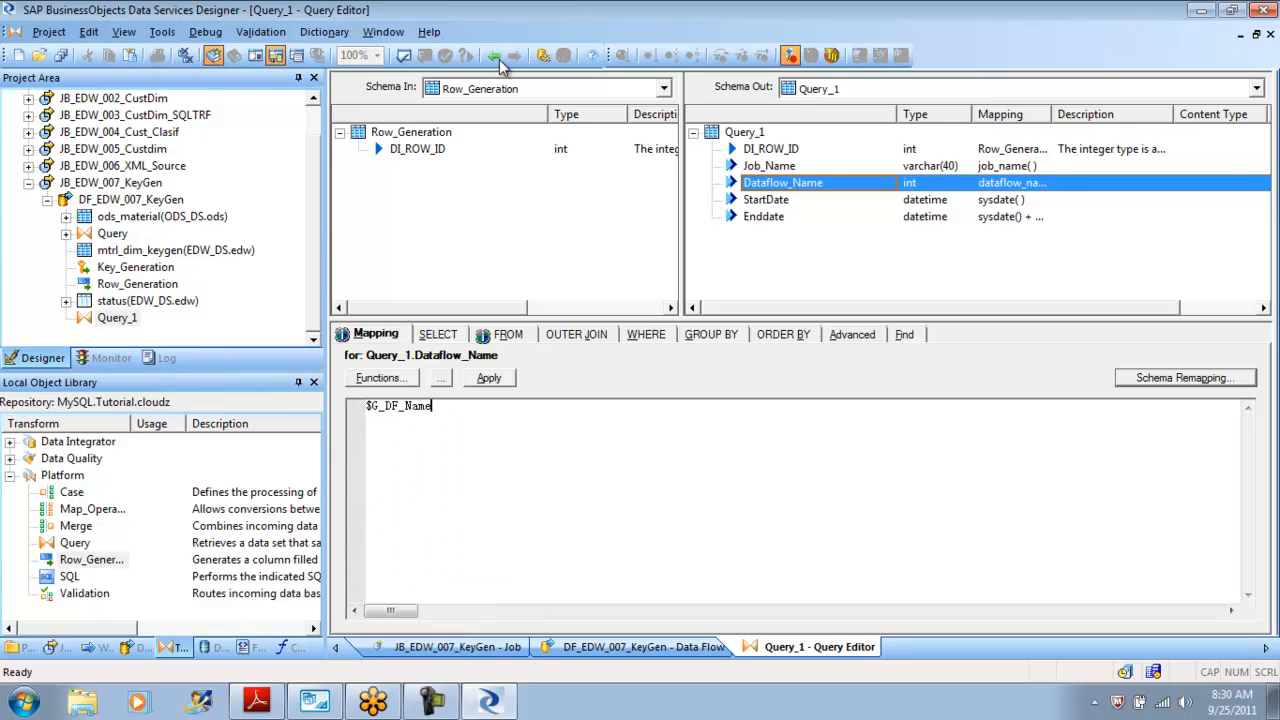
pyautogui.press('Tab')
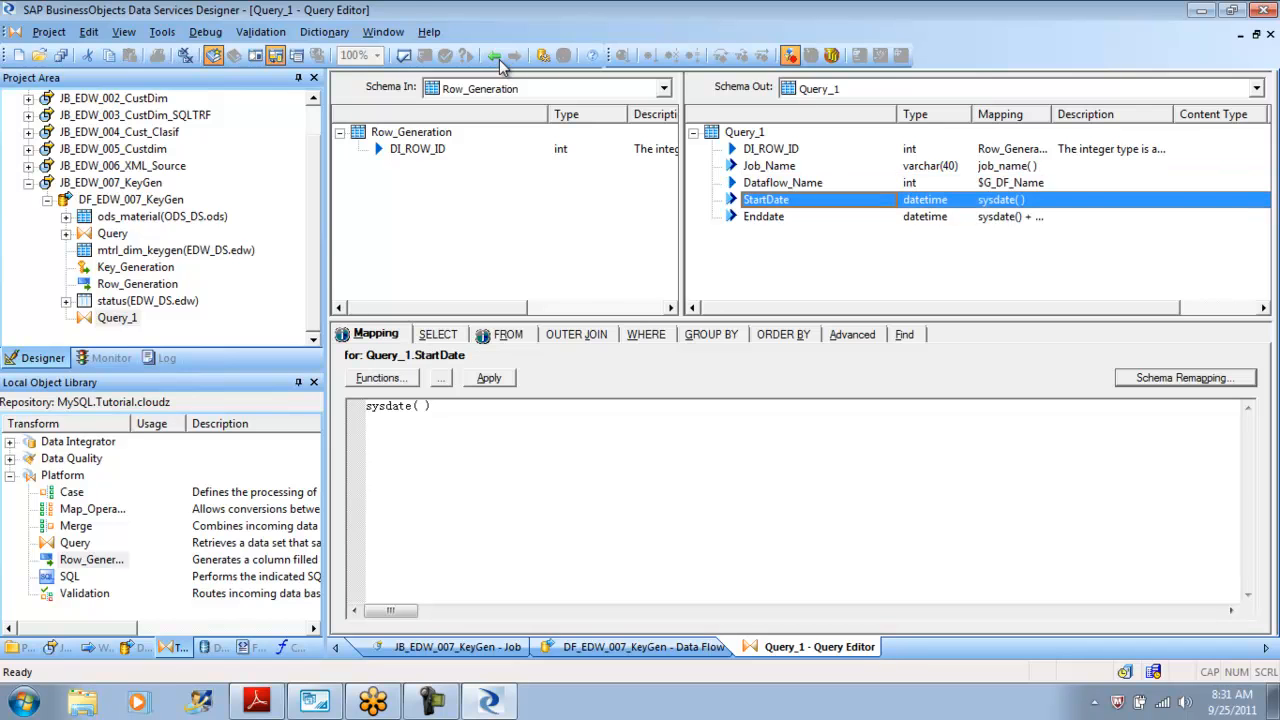
# Return to the job, add a script object and connect it in front of DF_EDW_007_KeyGen.
pyautogui.click(496, 57)
pyautogui.click(496, 57)
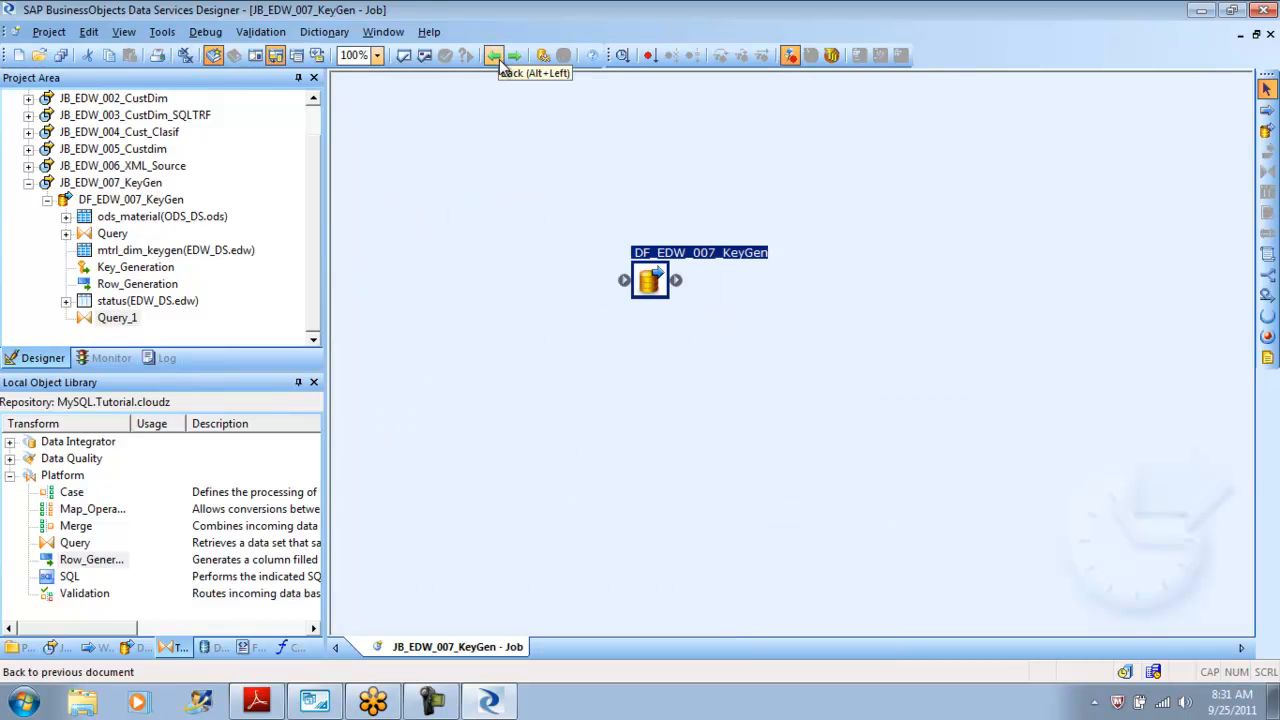
pyautogui.click(1267, 254)
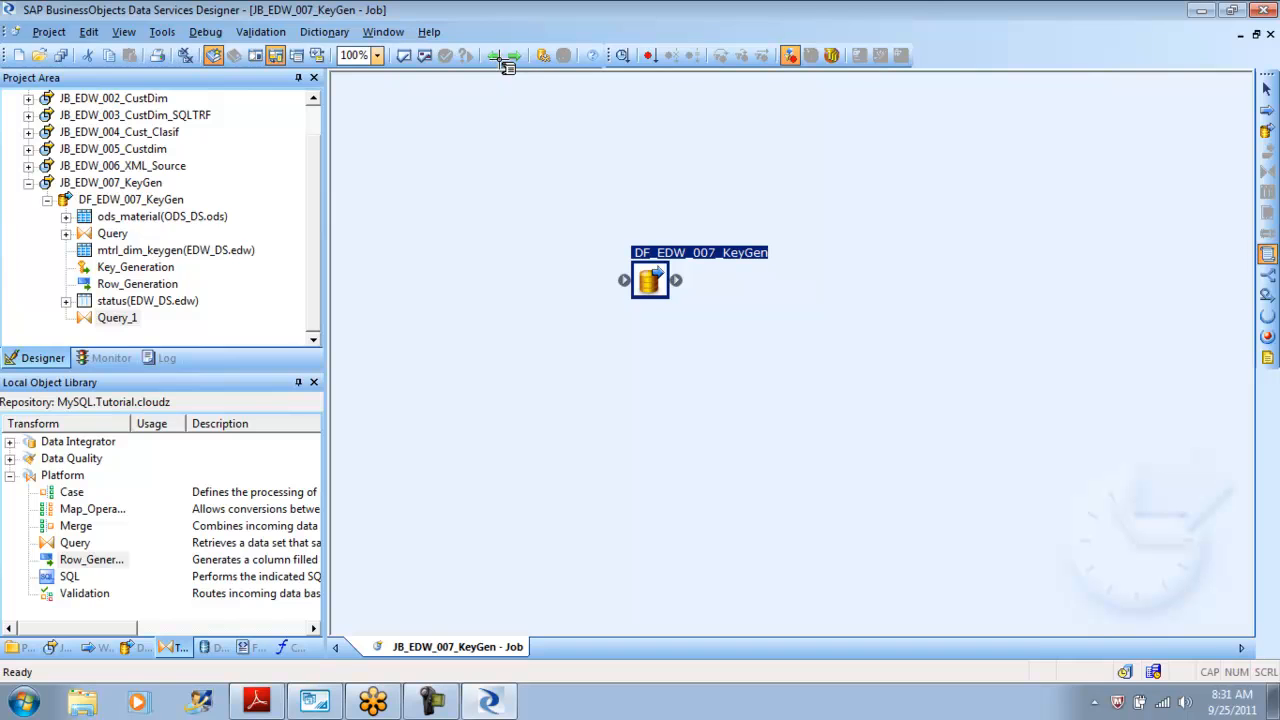
pyautogui.click(468, 220)
pyautogui.moveTo(494, 220); pyautogui.dragTo(624, 280)
# Open the script and write $G_DF_Name = dataflow_name( ); in it.
pyautogui.doubleClick(468, 220)
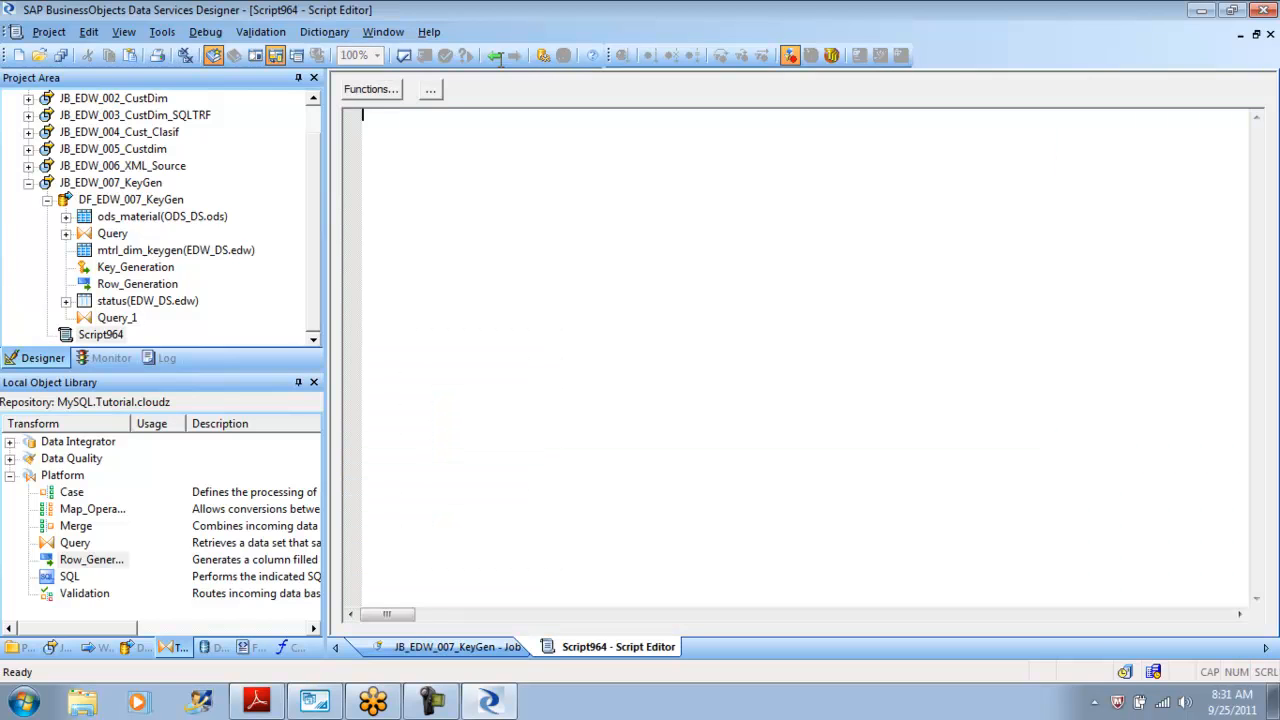
pyautogui.write('$G_DF_Name = d')
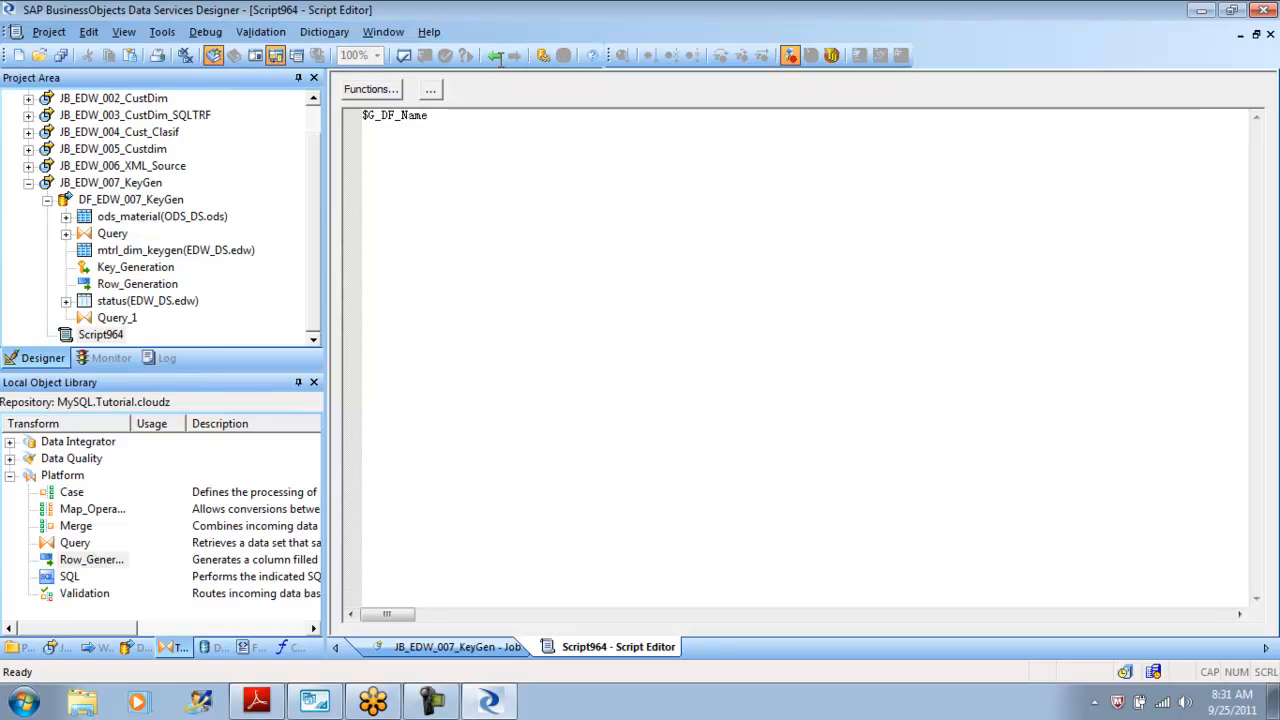
pyautogui.write('ata')
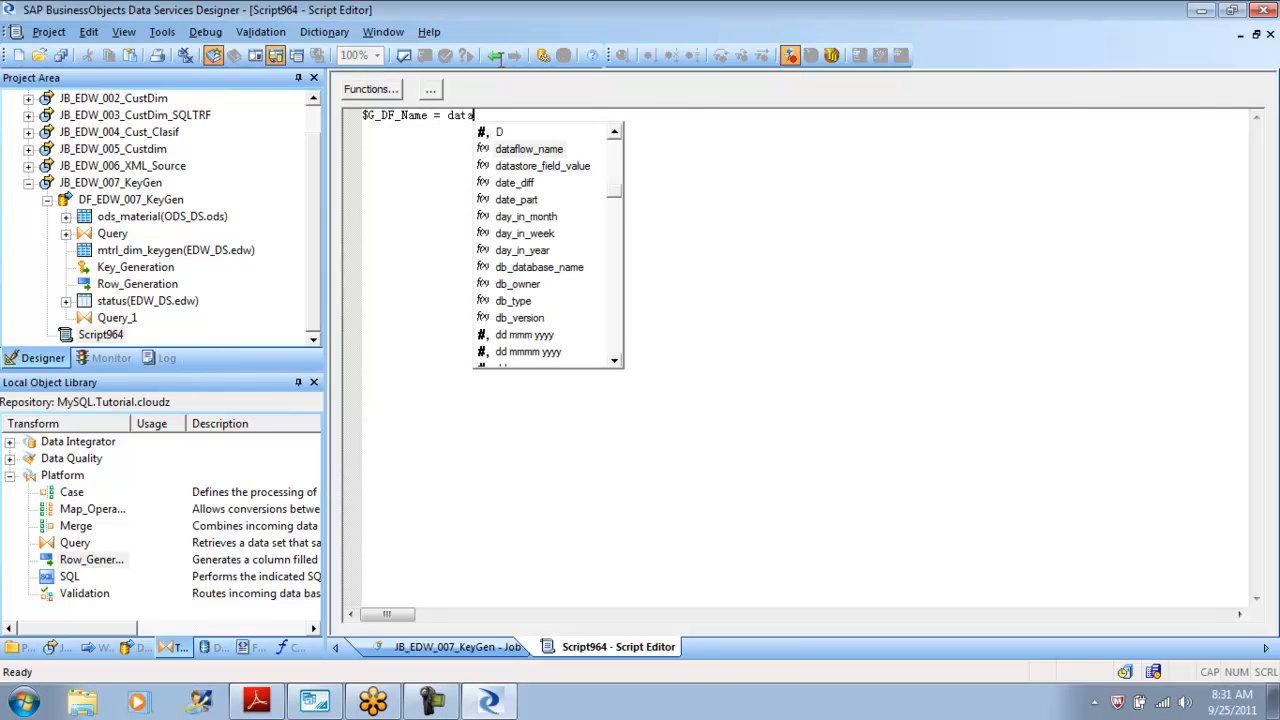
pyautogui.press('Return')
pyautogui.write(';')
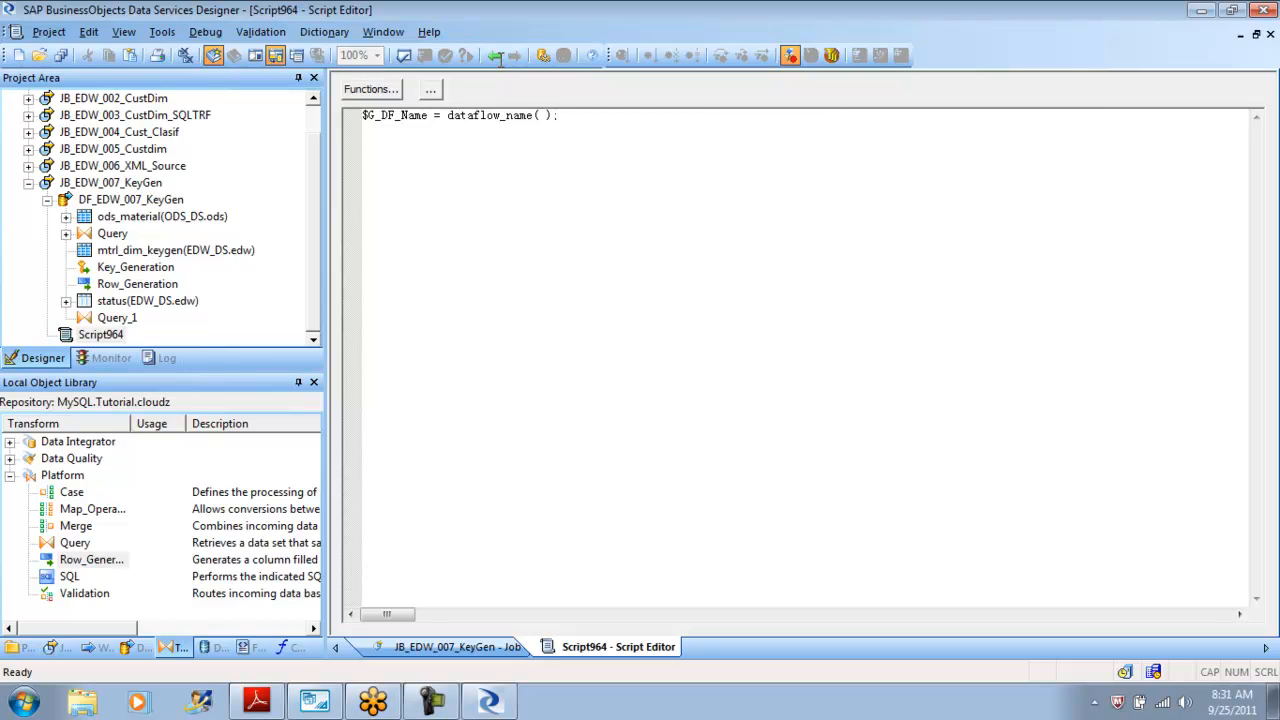
# Define a global variable $G_DF_Name with data type varchar and length 100 for the job.
pyautogui.hotkey('shift', 'Home')
pyautogui.hotkey('ctrl', 'c')
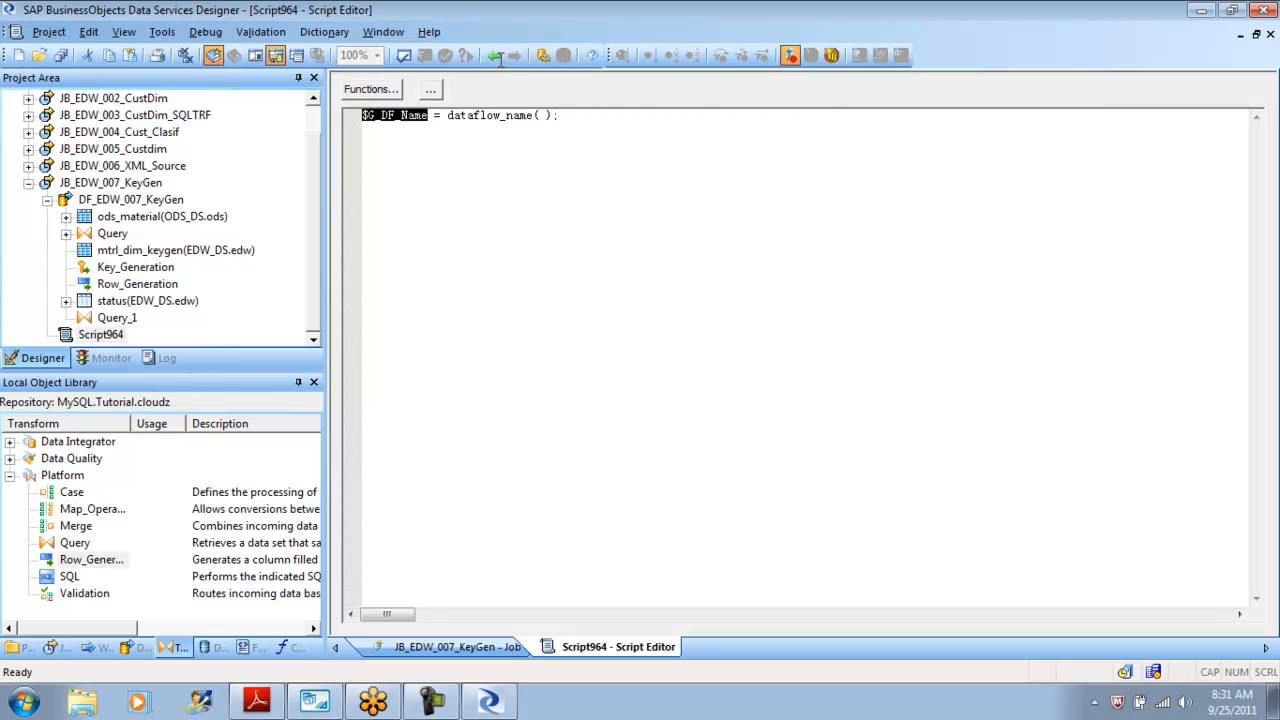
pyautogui.hotkey('alt', 't')
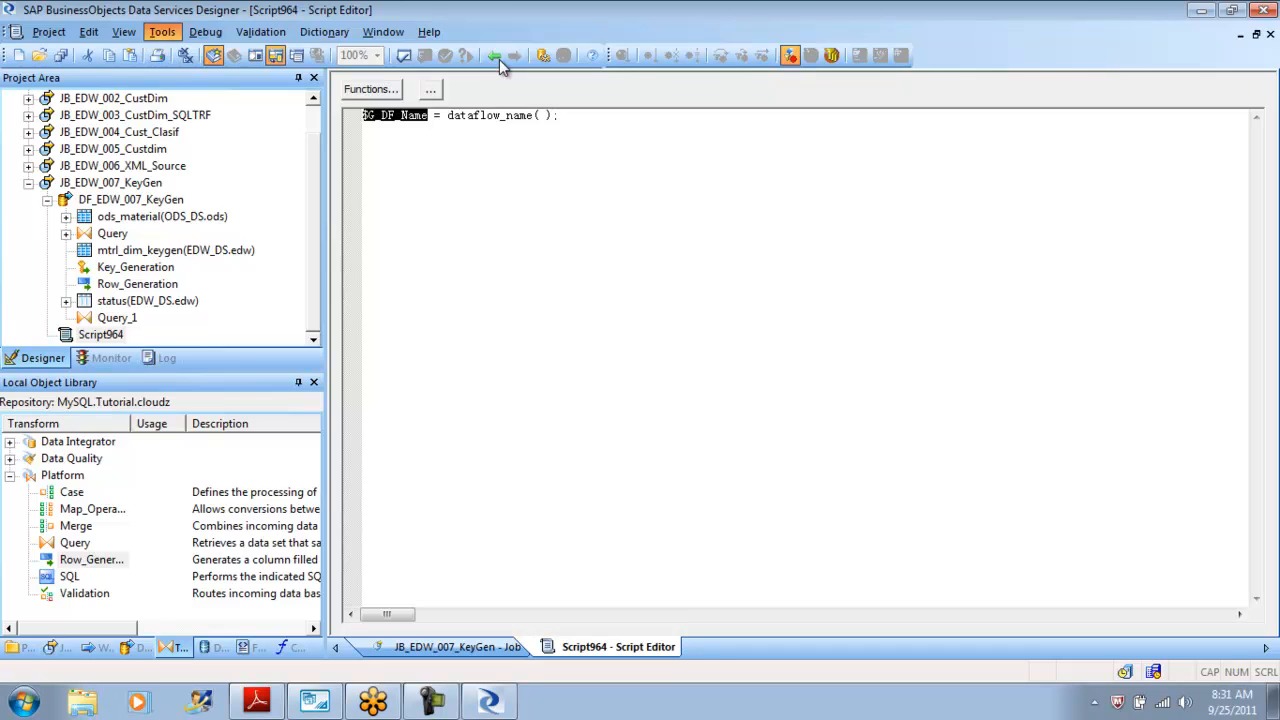
pyautogui.press('Down')
pyautogui.press('Down')
pyautogui.press('Return')
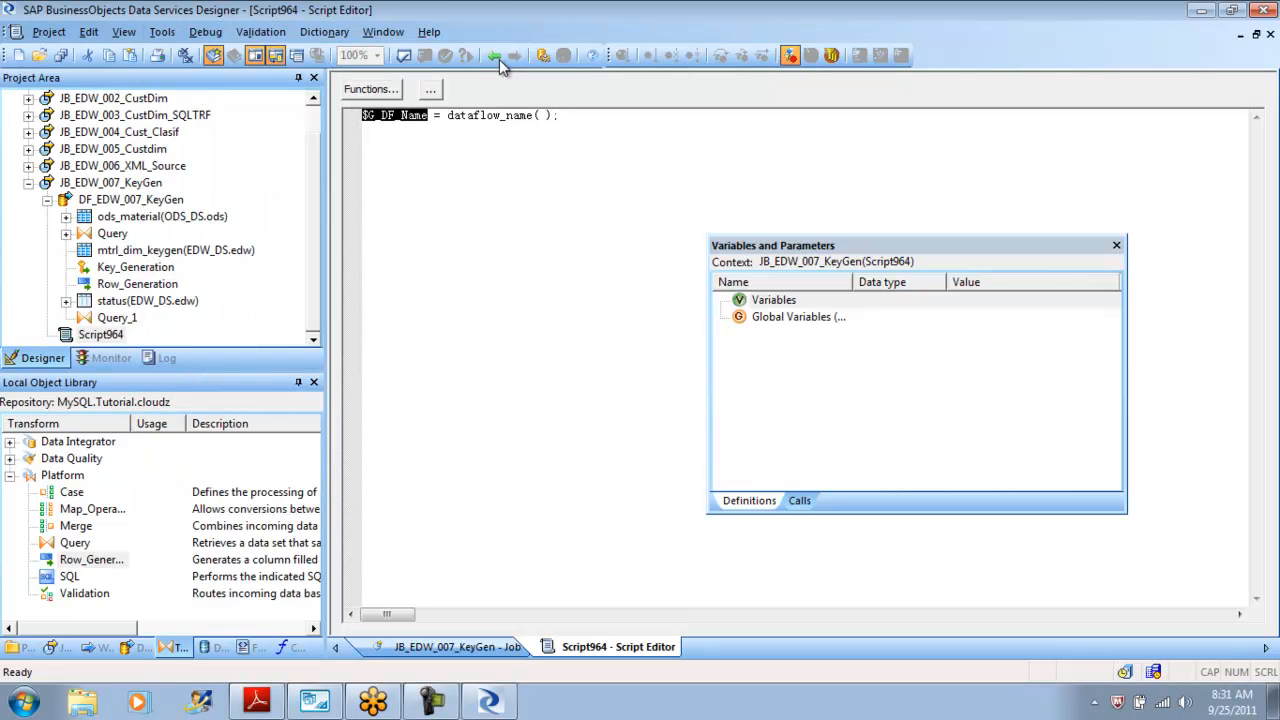
pyautogui.rightClick(773, 314)
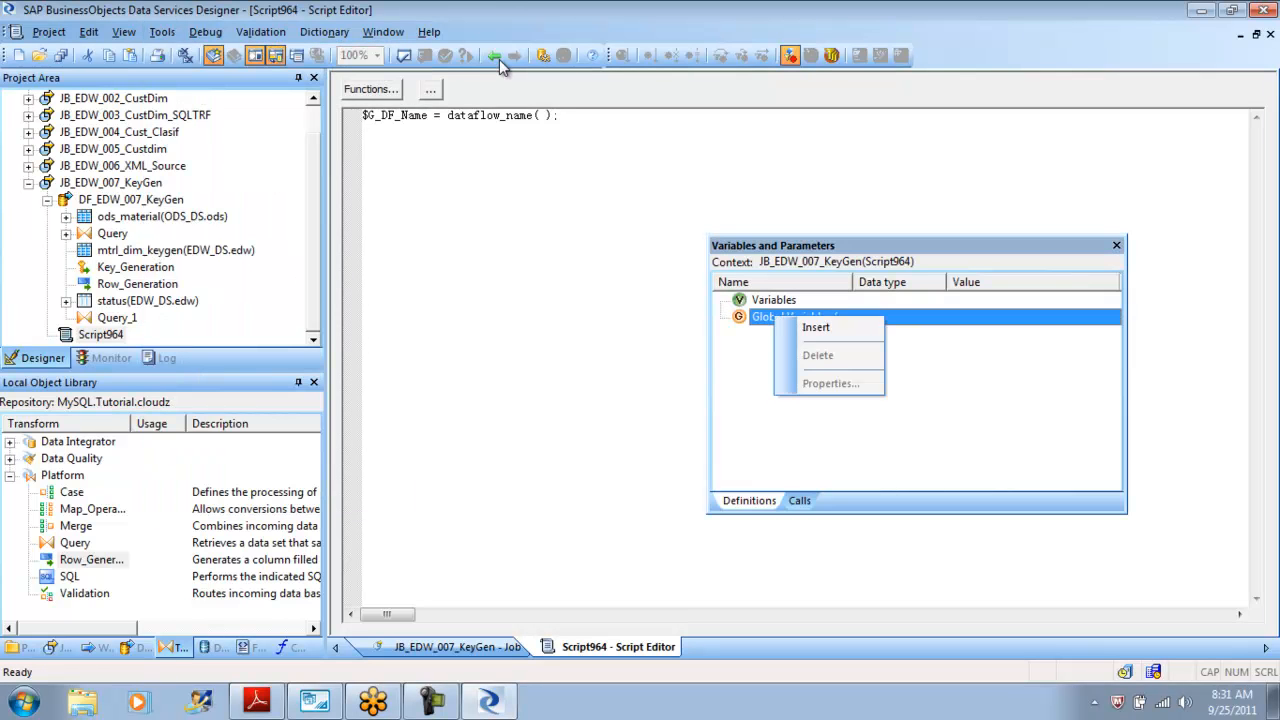
pyautogui.click(820, 326)
pyautogui.doubleClick(808, 334)
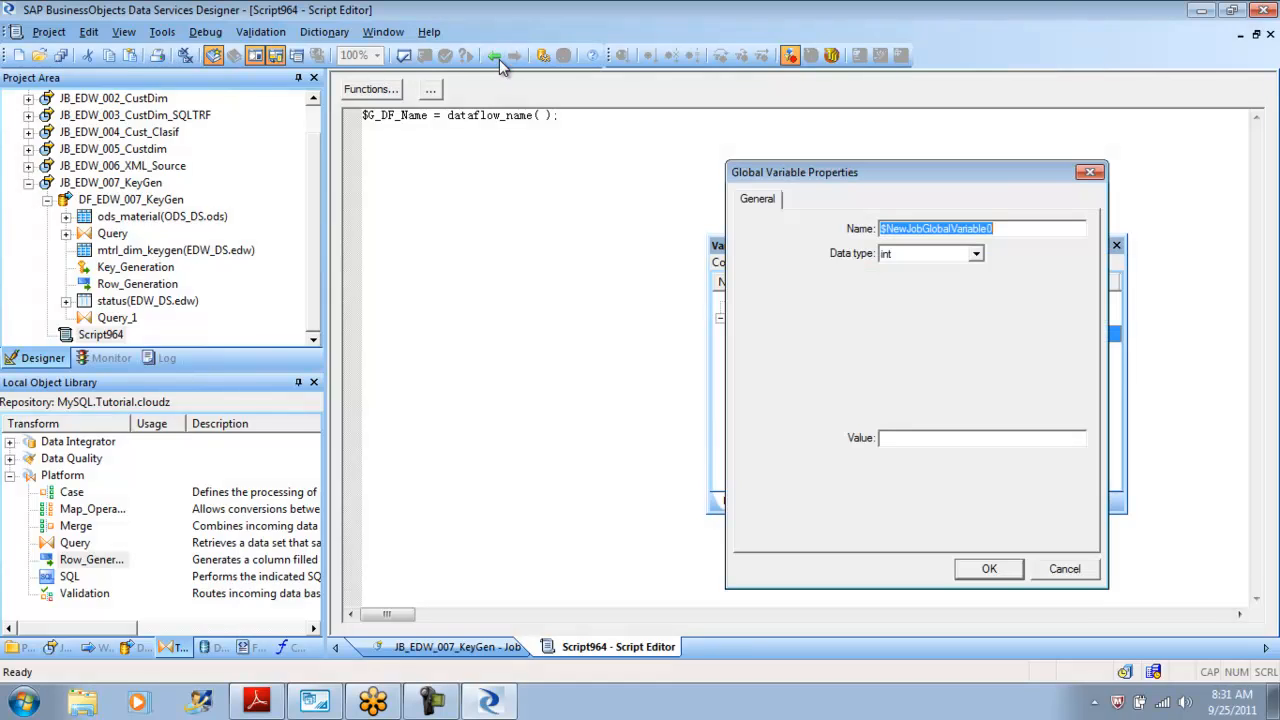
pyautogui.hotkey('ctrl', 'v')
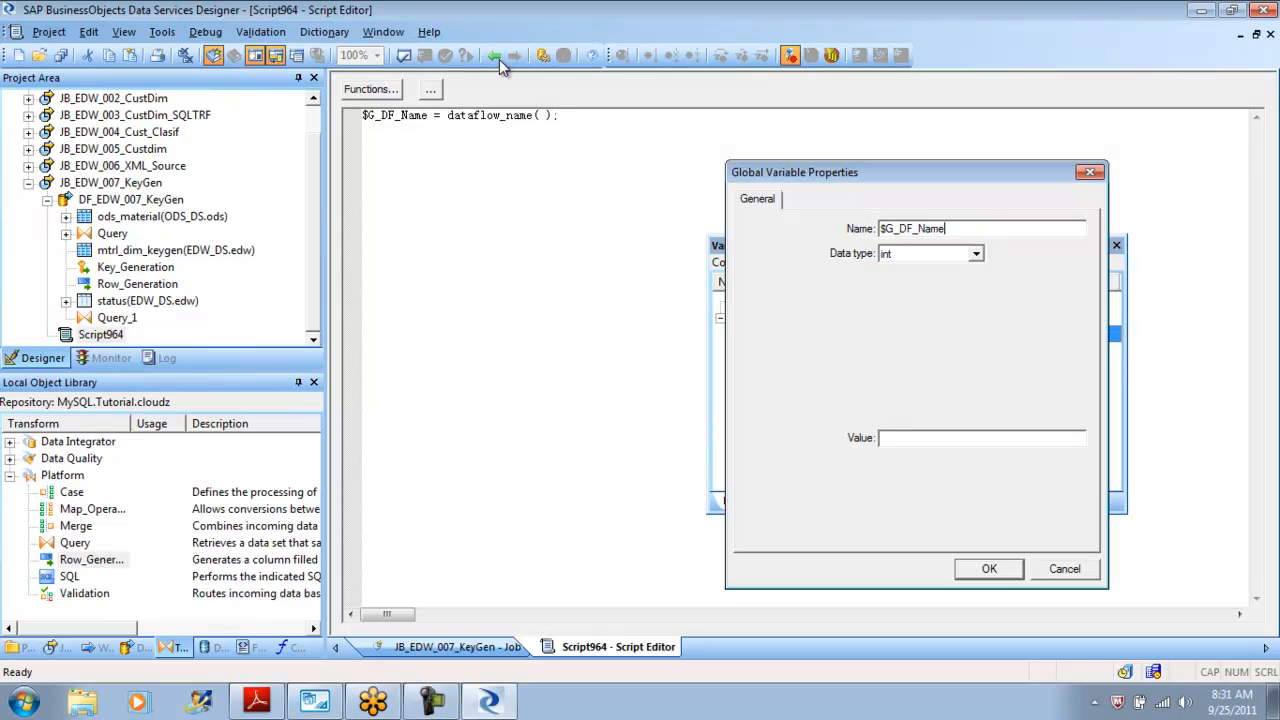
pyautogui.click(975, 253)
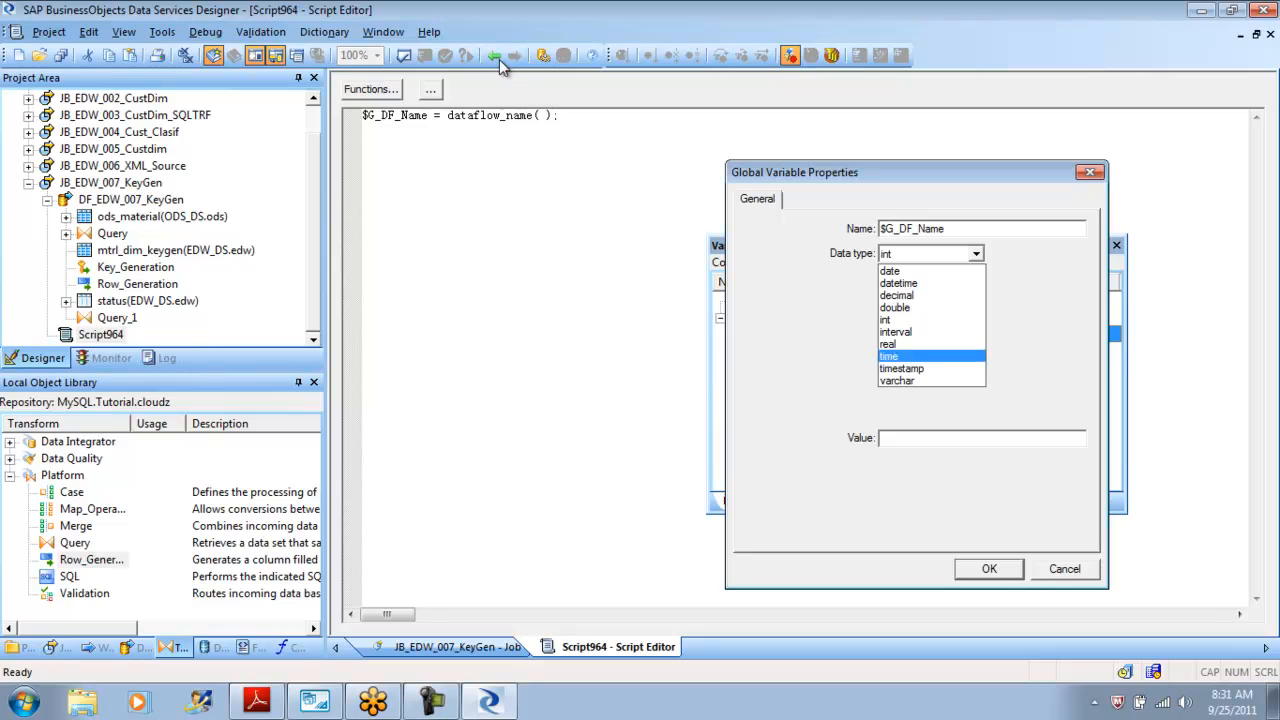
pyautogui.press('Return')
pyautogui.press('Tab')
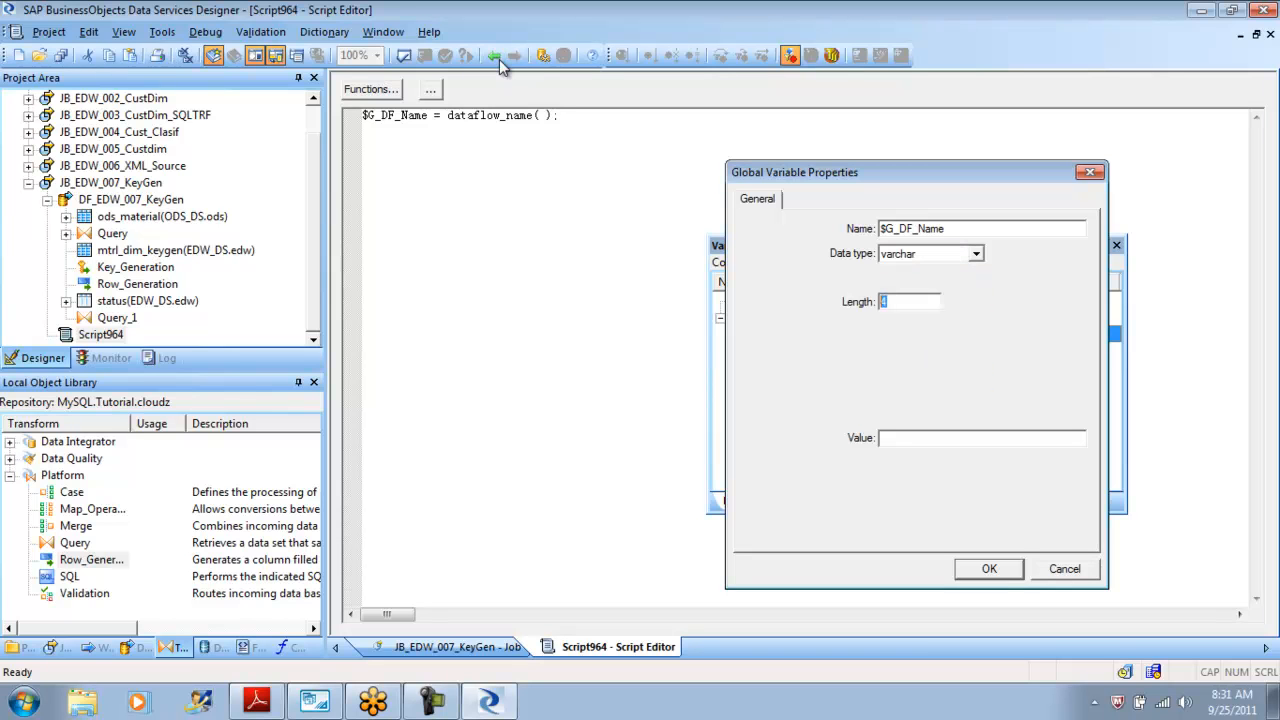
pyautogui.write('10')
pyautogui.press('BackSpace')
pyautogui.press('BackSpace')
pyautogui.write('100')
pyautogui.press('Return')
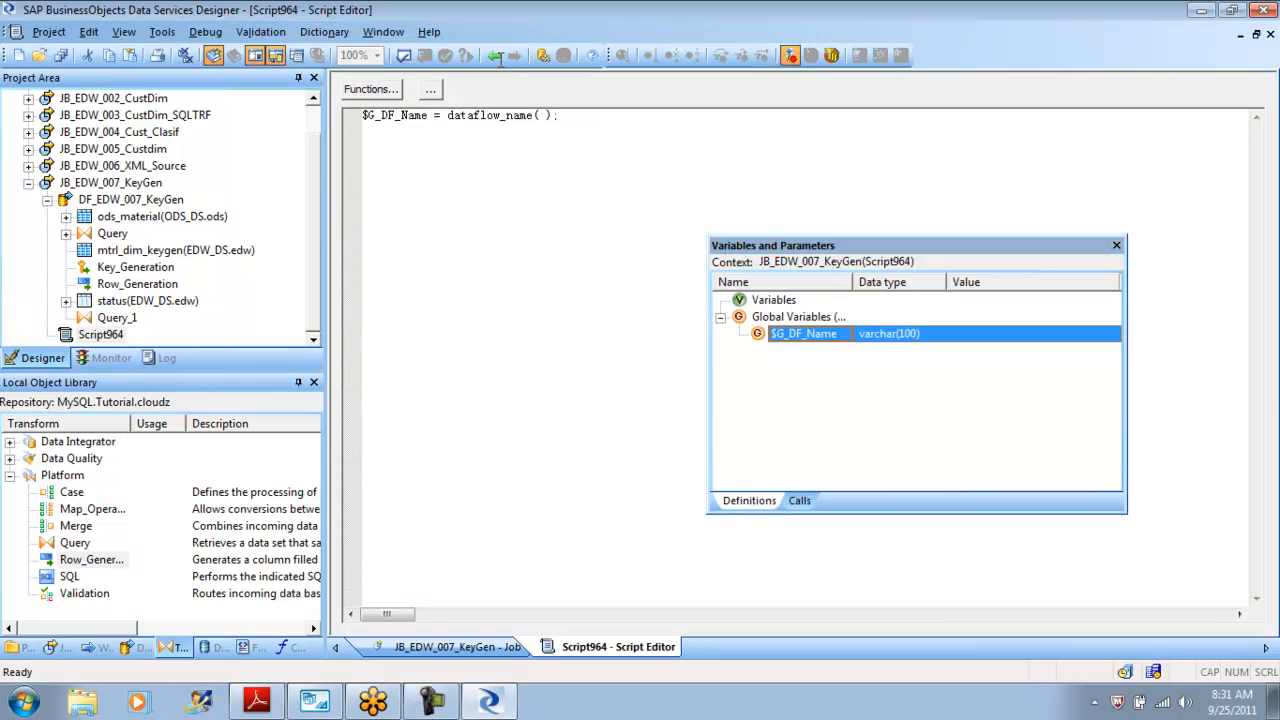
pyautogui.click(1117, 245)
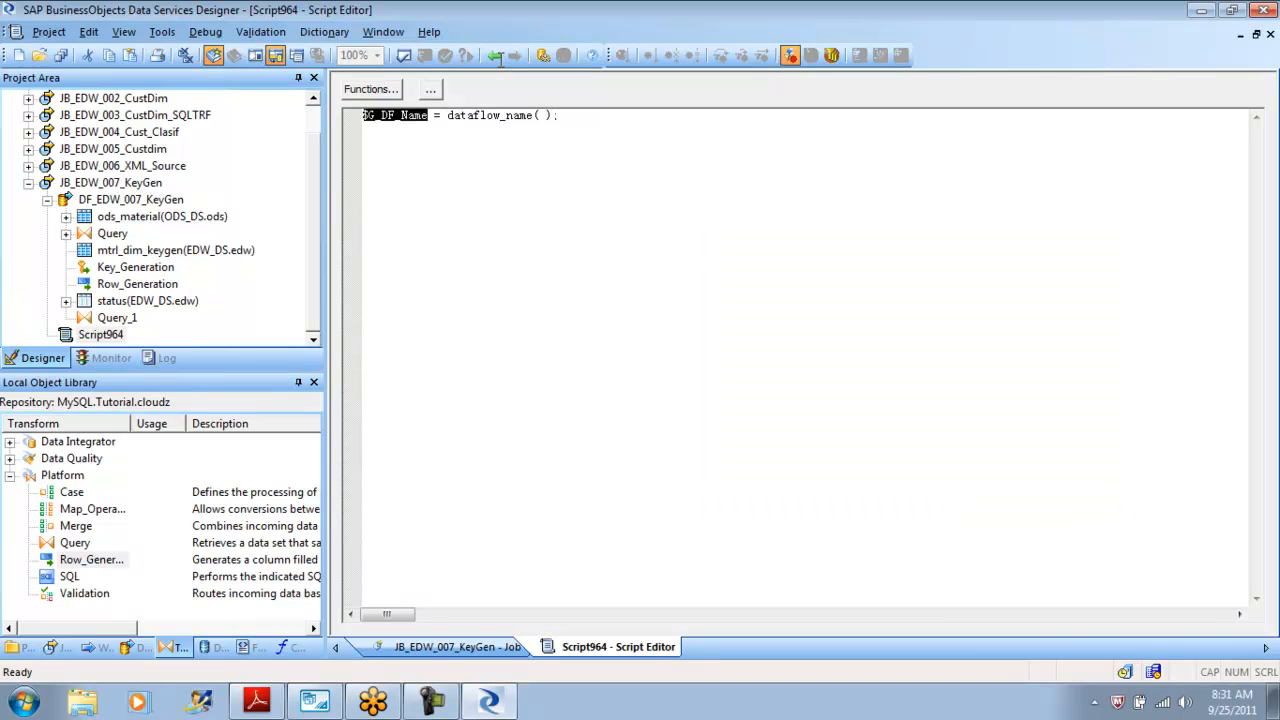
# Return to the job workspace and validate all objects in view.
pyautogui.click(495, 56)
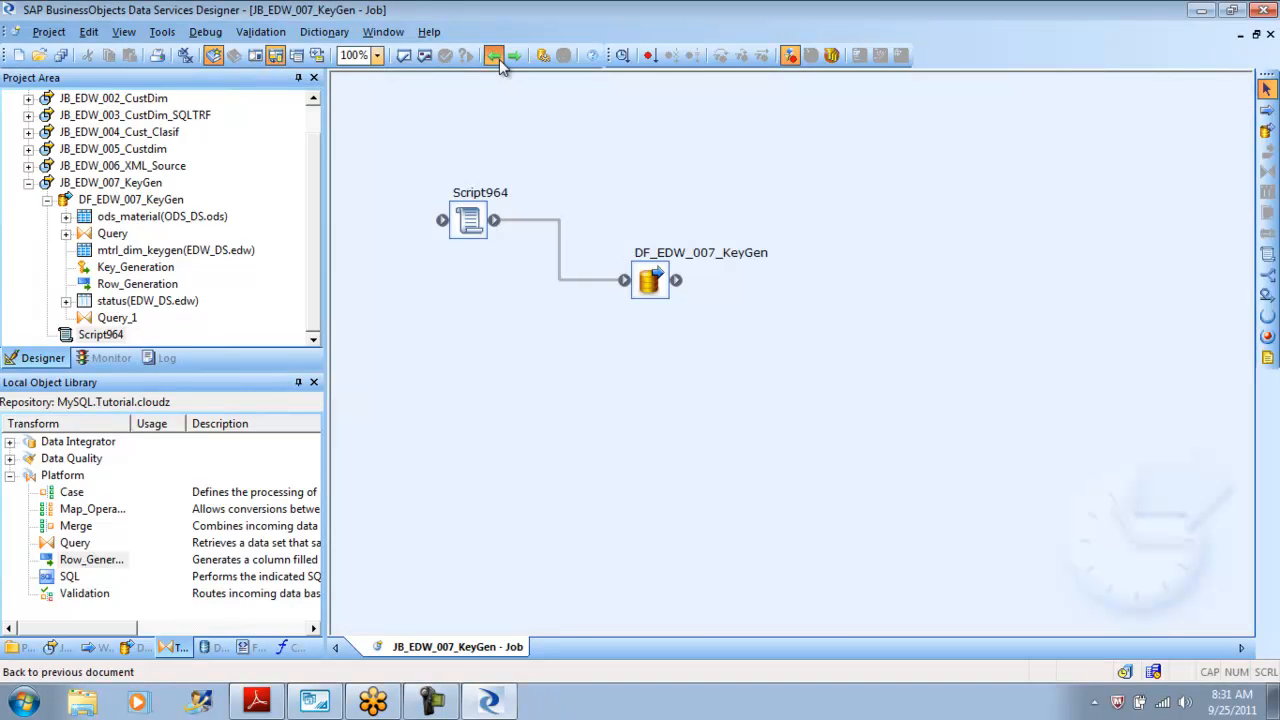
pyautogui.click(499, 60)
pyautogui.click(110, 183)
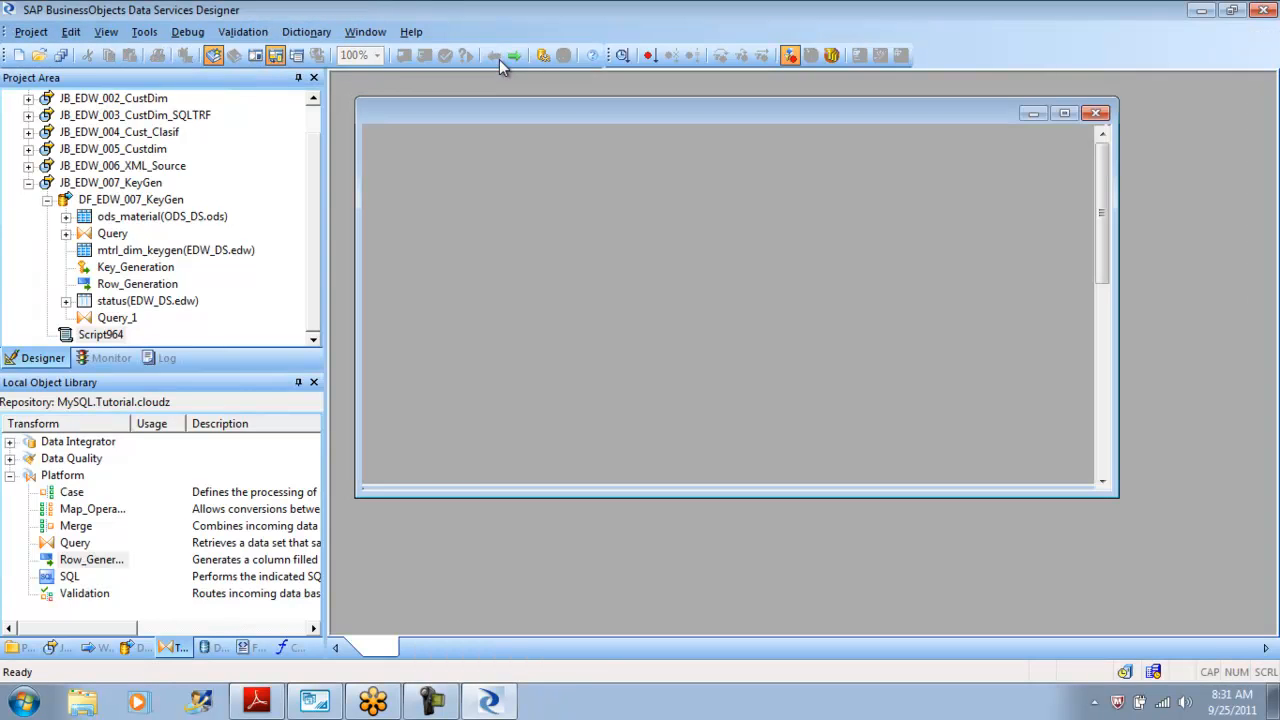
pyautogui.click(425, 56)
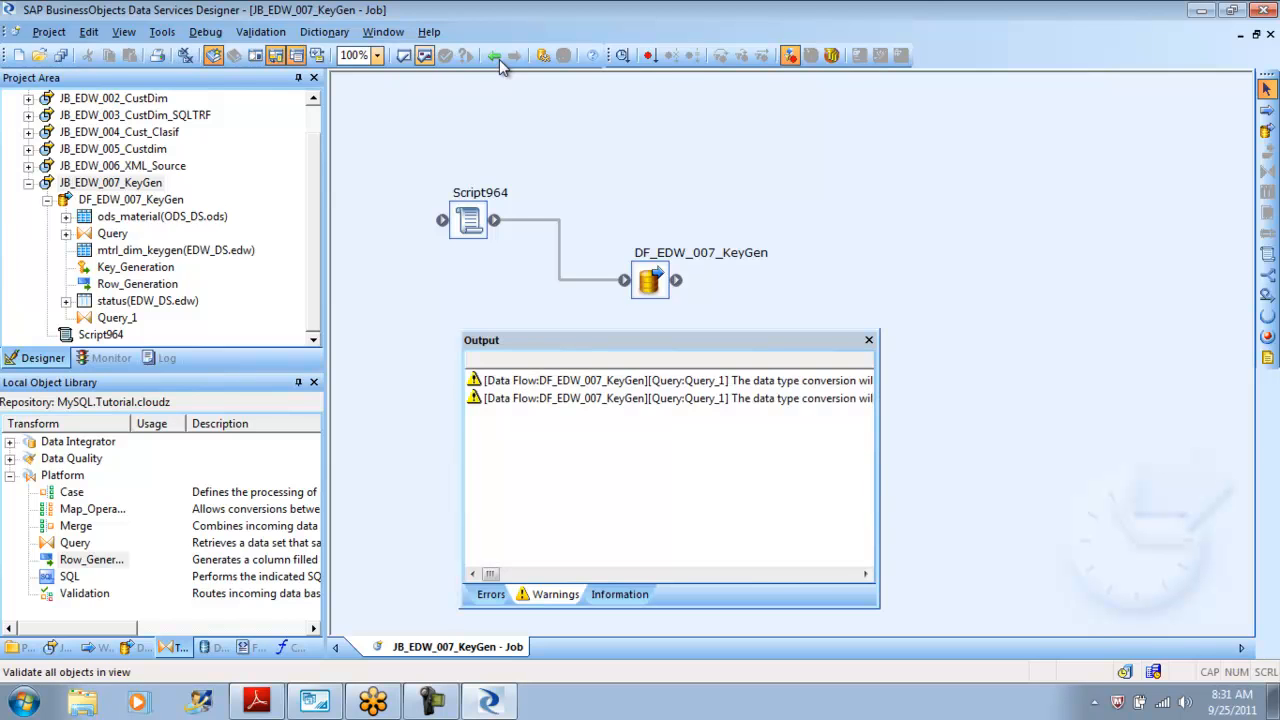
pyautogui.click(870, 339)
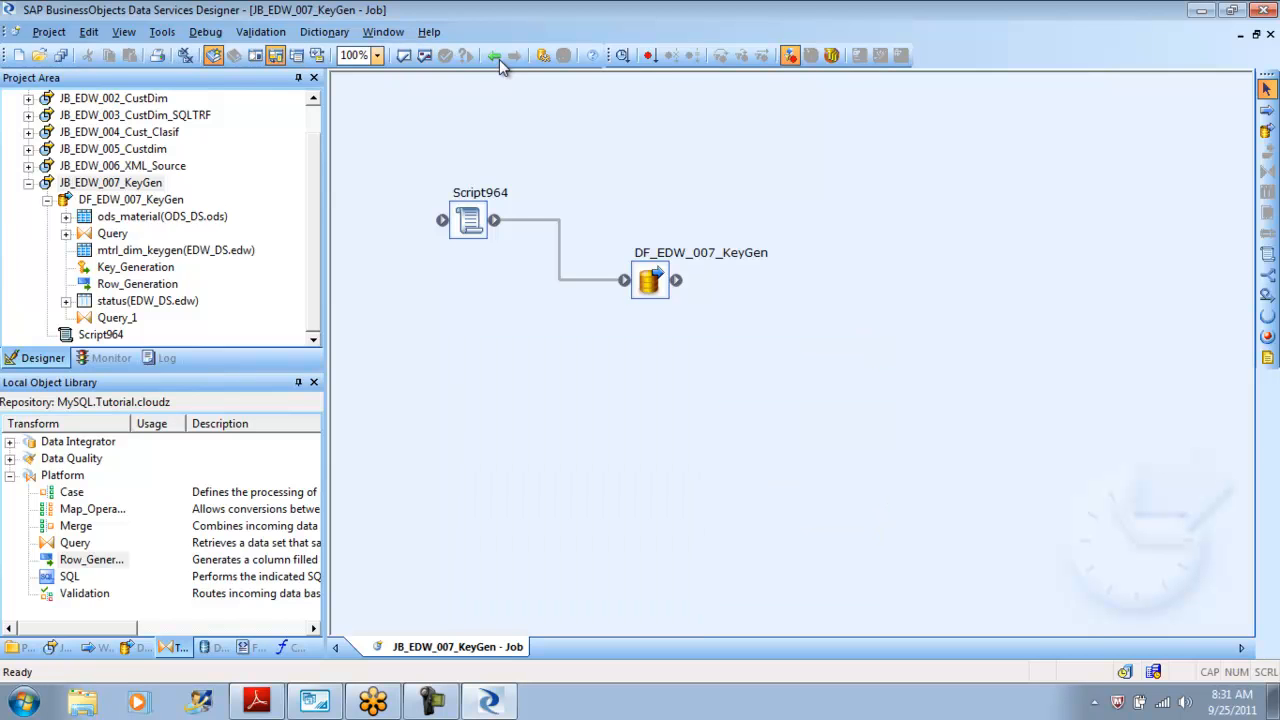
pyautogui.click(28, 183)
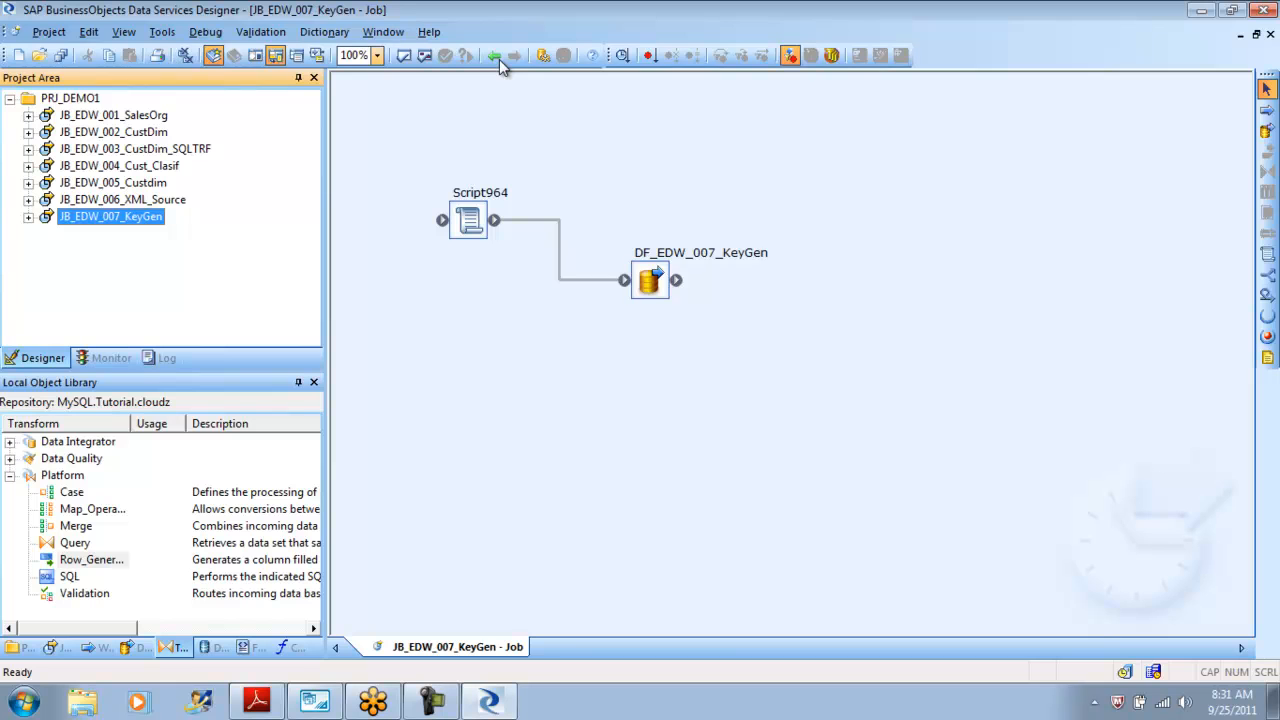
# Open the dataflow and review the load options of the mtrl_dim_keygen and status target tables.
pyautogui.doubleClick(649, 280)
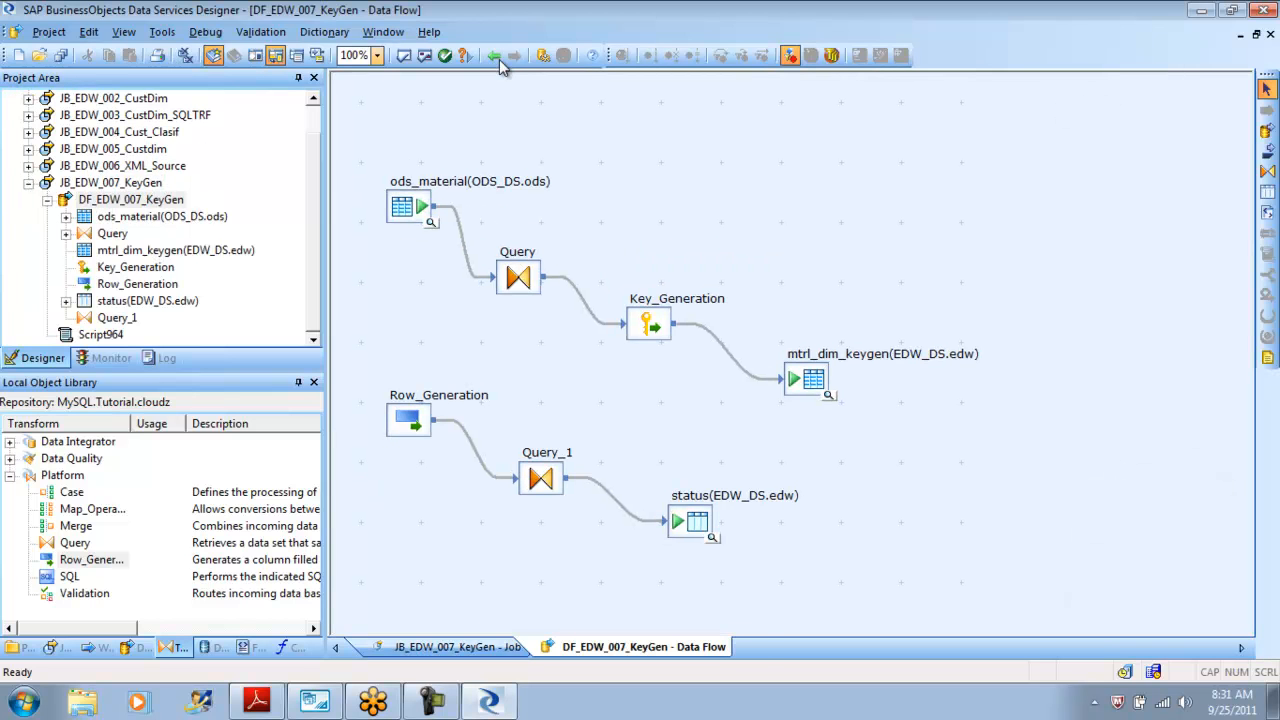
pyautogui.doubleClick(808, 378)
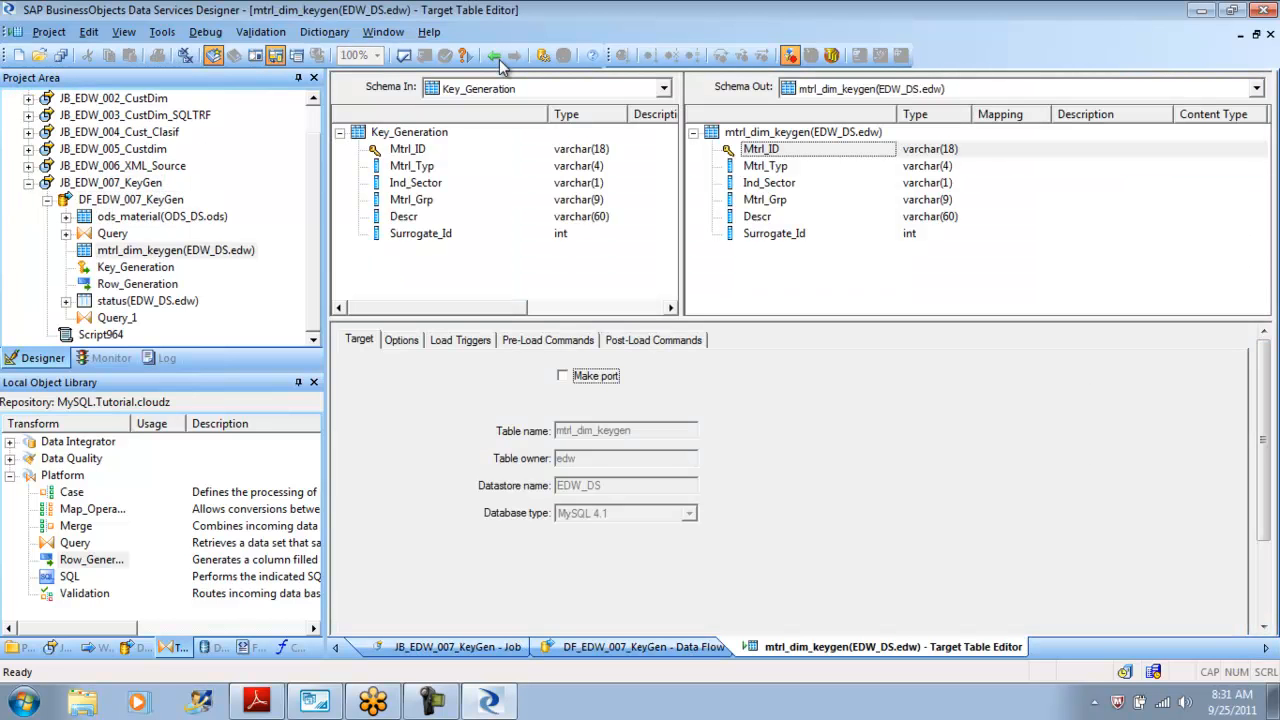
pyautogui.click(402, 340)
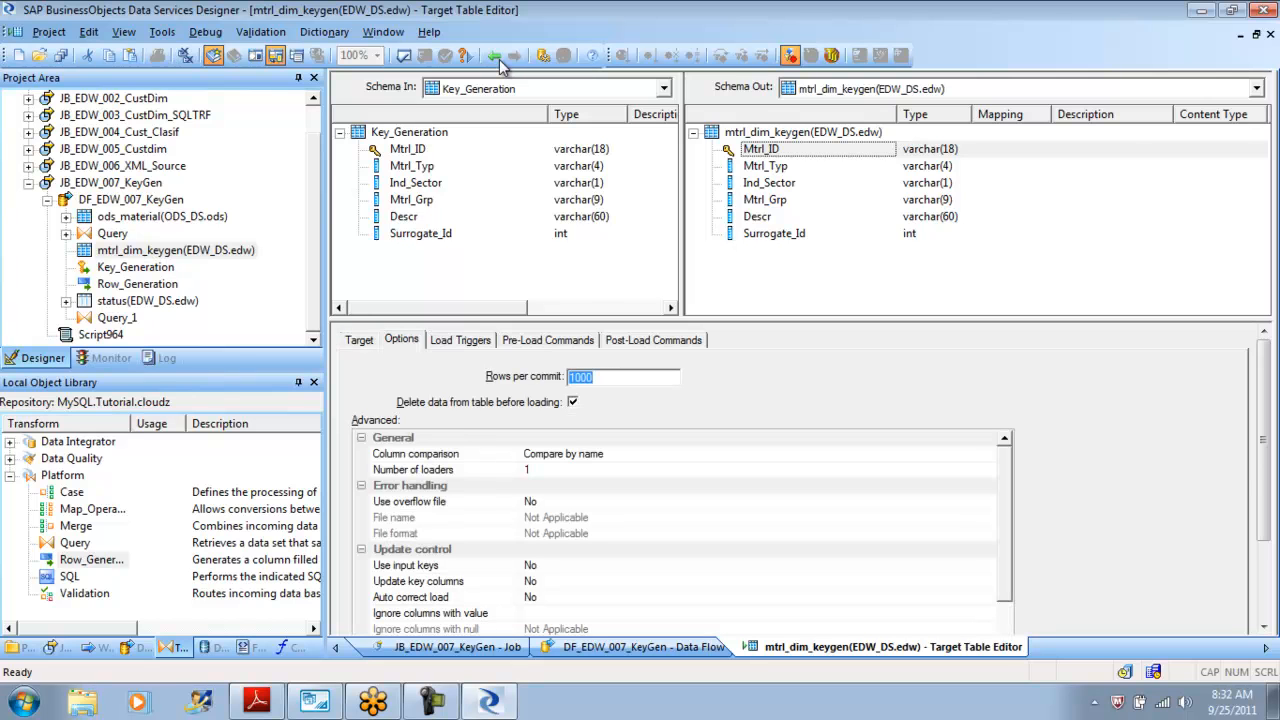
pyautogui.click(498, 58)
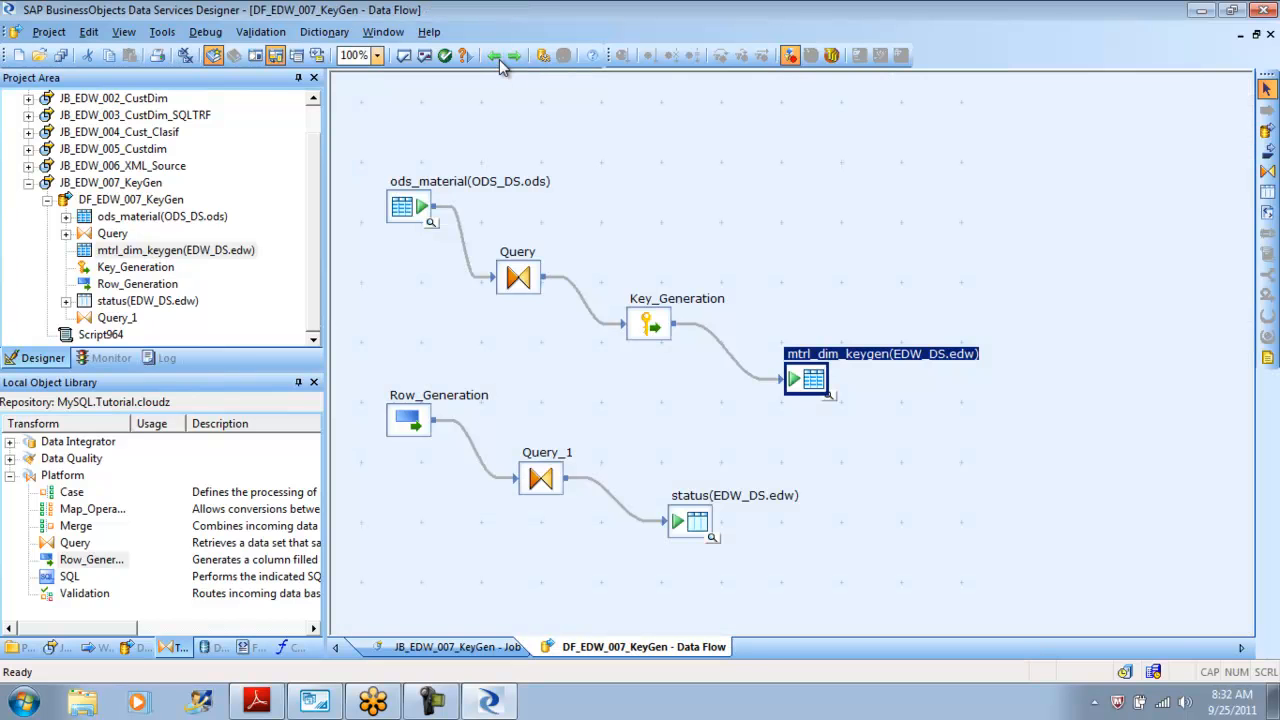
pyautogui.click(512, 56)
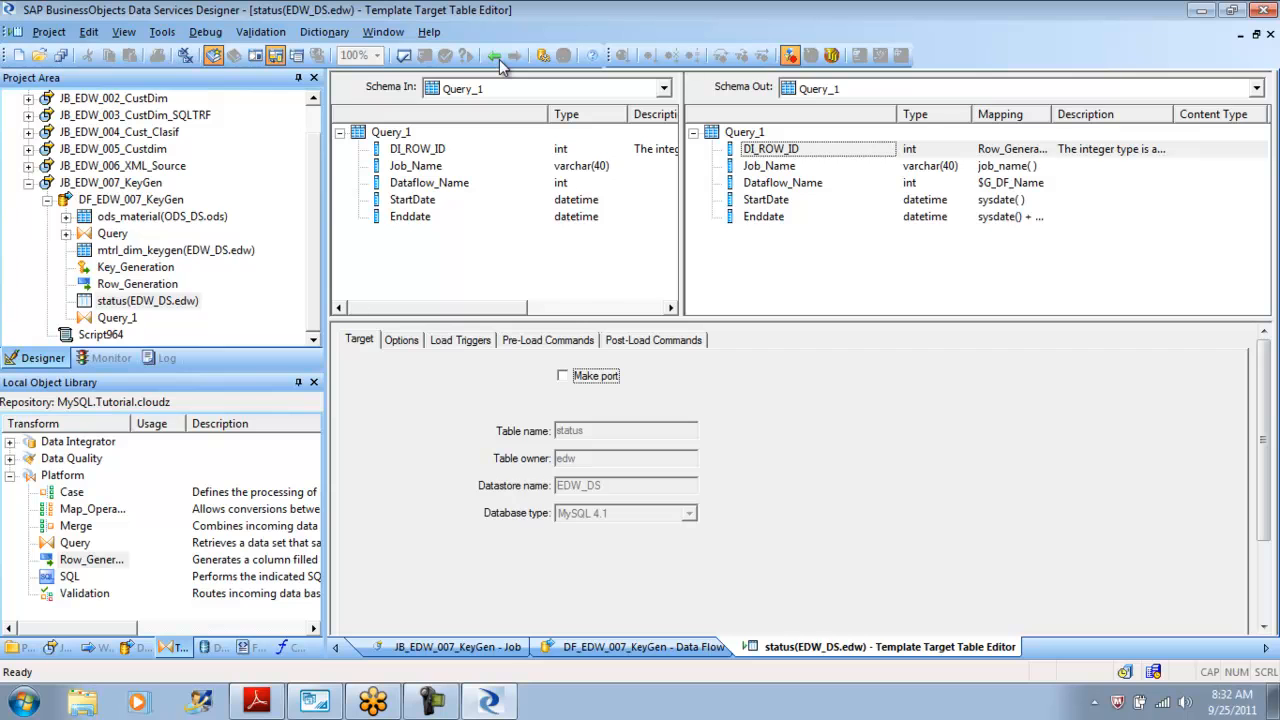
pyautogui.click(402, 340)
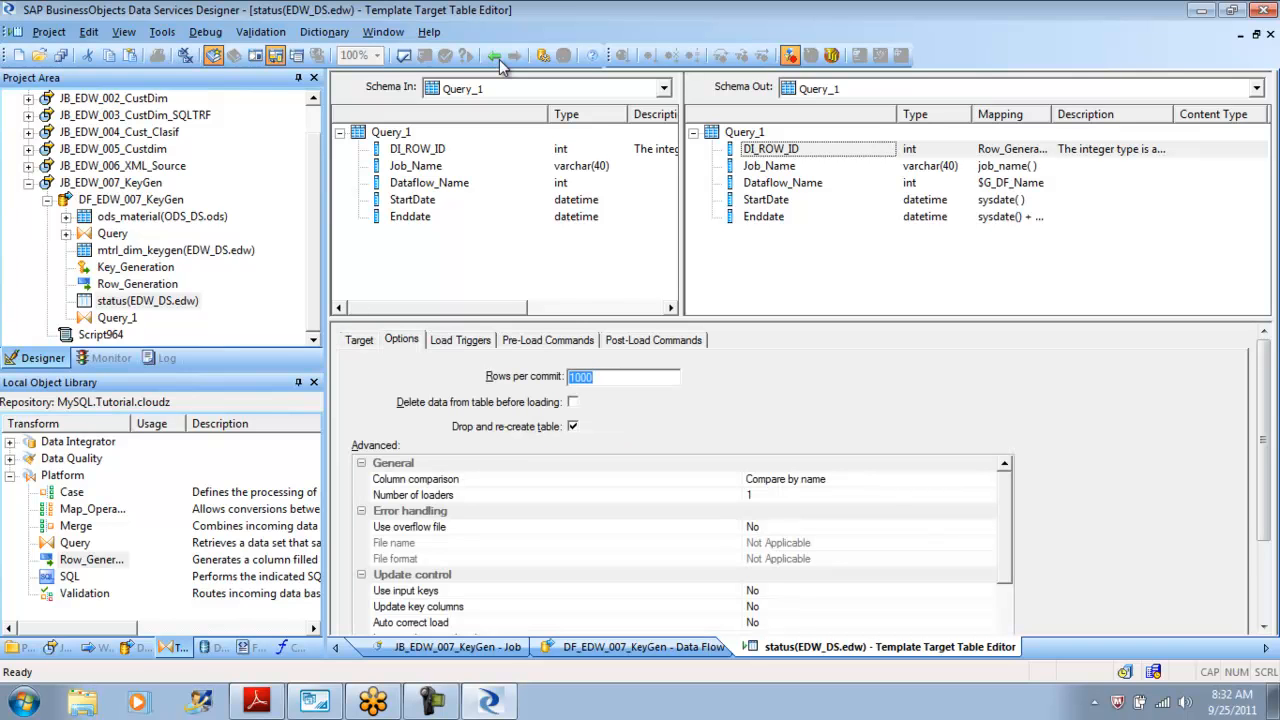
pyautogui.click(497, 58)
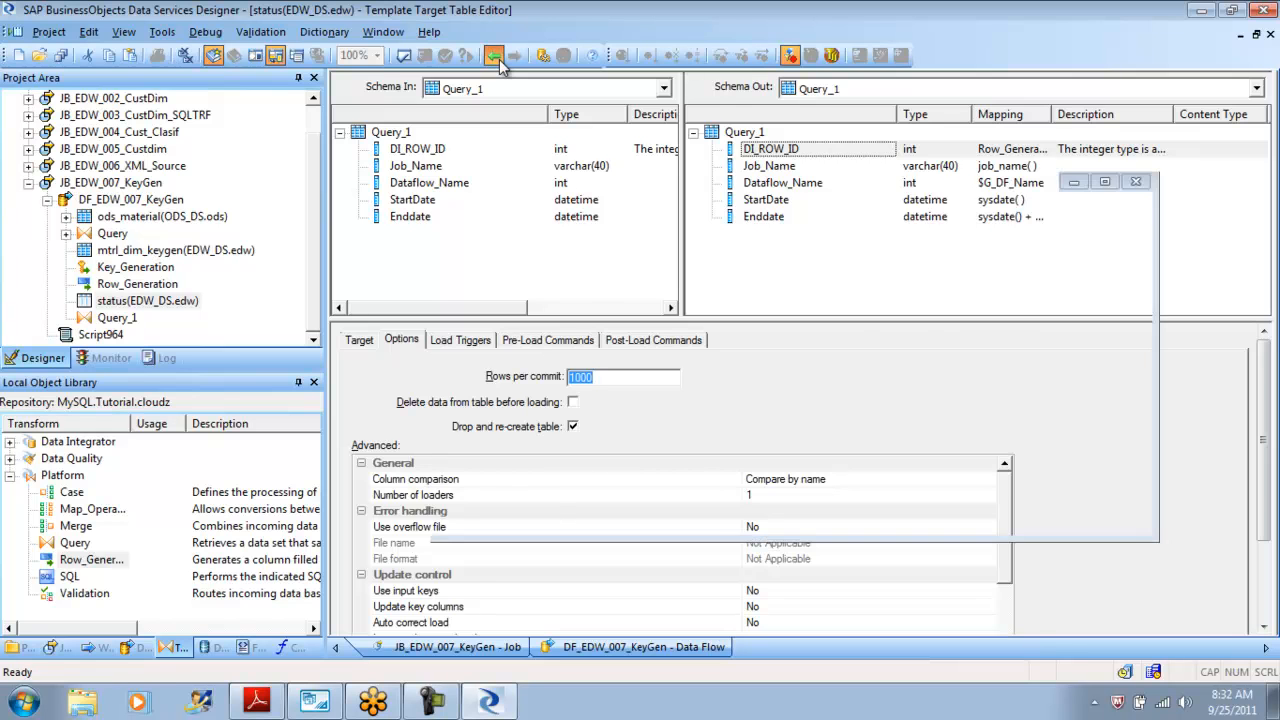
pyautogui.click(212, 647)
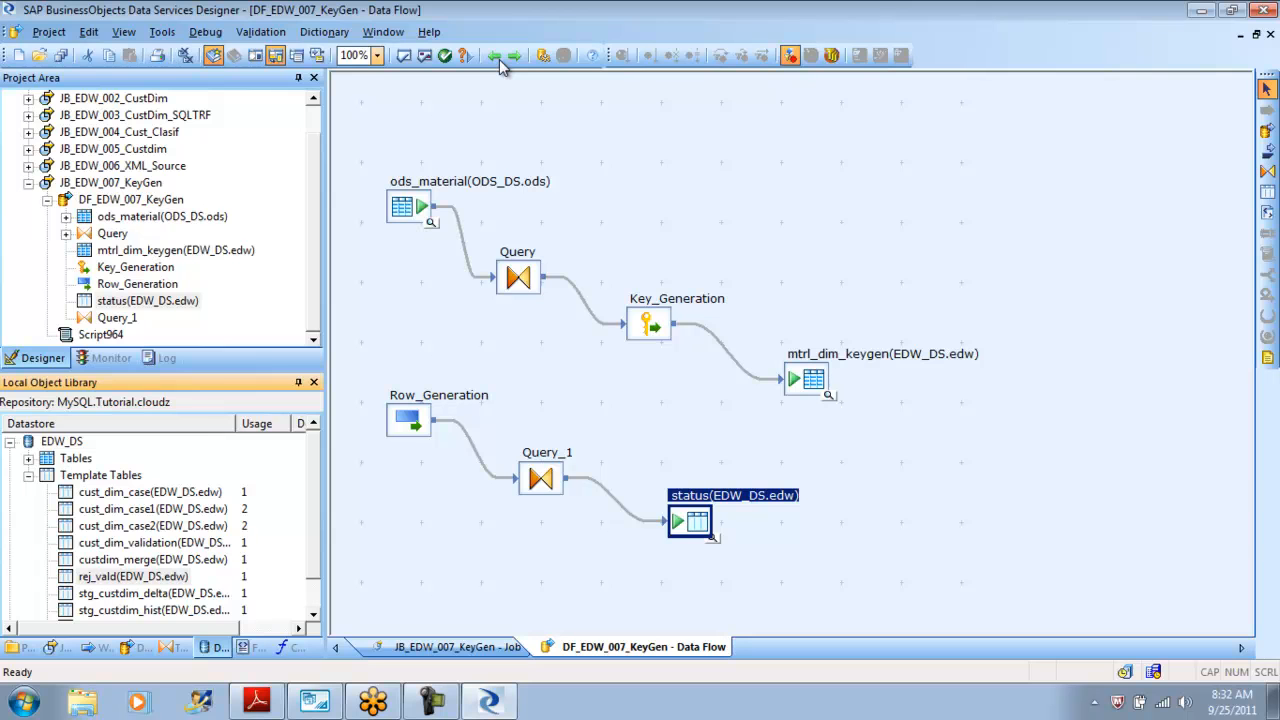
# Import the status template table into the EDW_DS datastore as a regular table and review its target options.
pyautogui.scroll(-1, 160, 530)
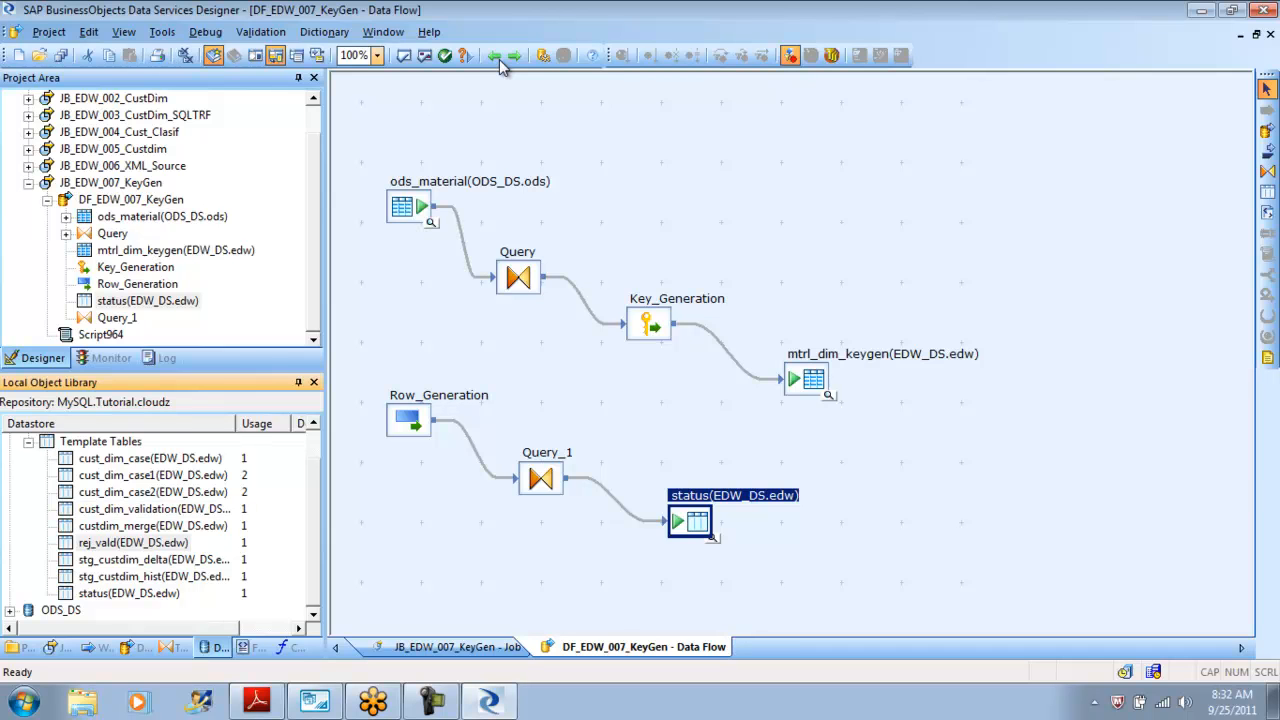
pyautogui.rightClick(157, 593)
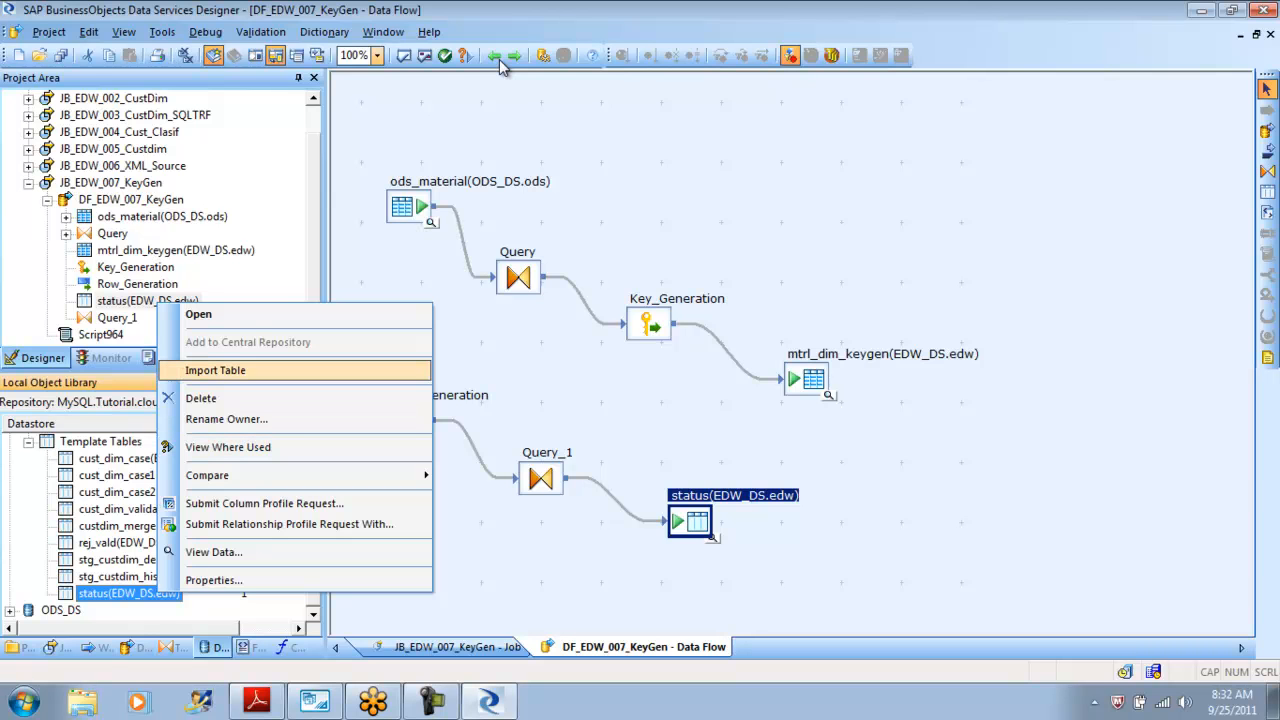
pyautogui.press('Return')
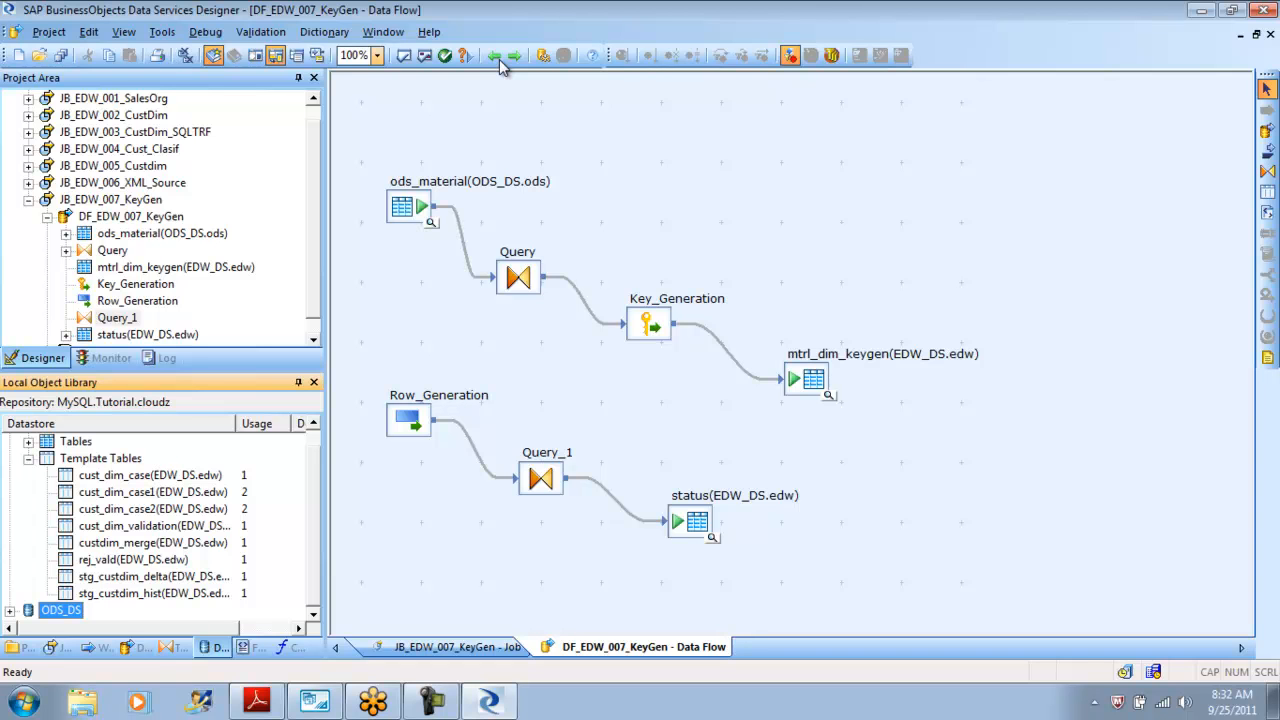
pyautogui.doubleClick(690, 521)
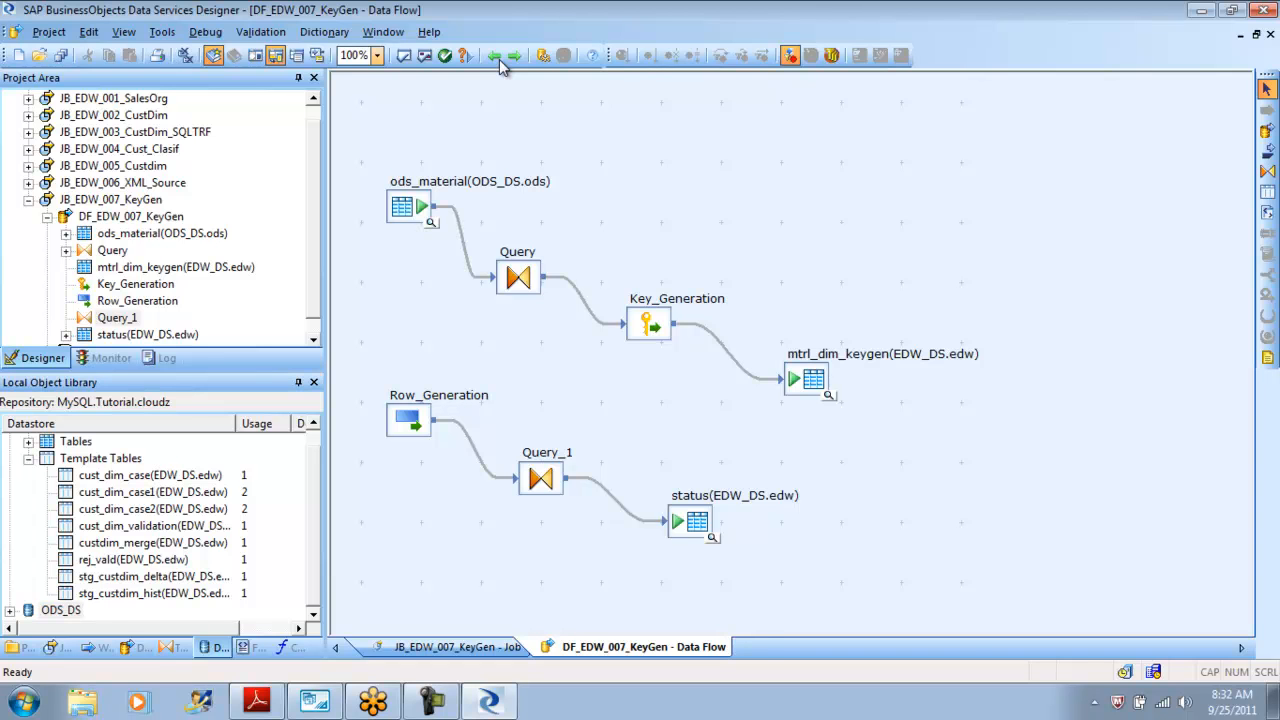
pyautogui.click(401, 340)
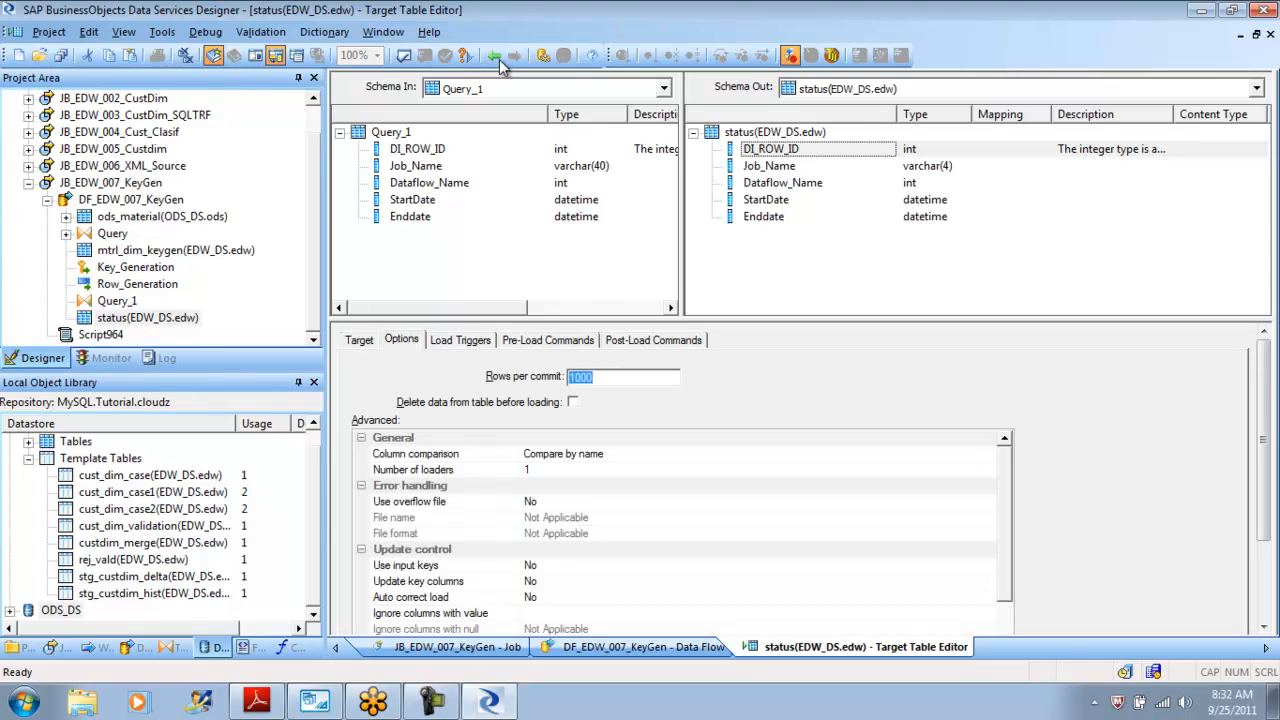
pyautogui.click(497, 57)
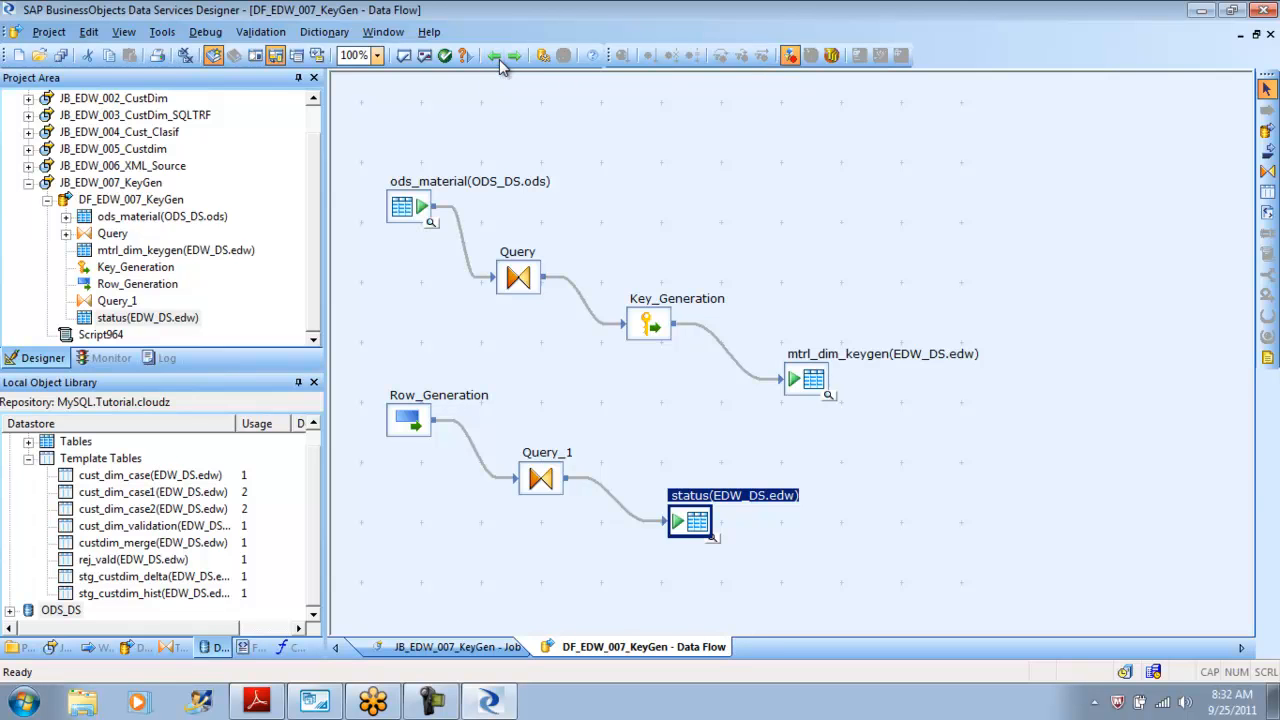
# Return to the job and execute JB_EDW_007_KeyGen, saving all changed objects.
pyautogui.click(500, 60)
pyautogui.rightClick(113, 216)
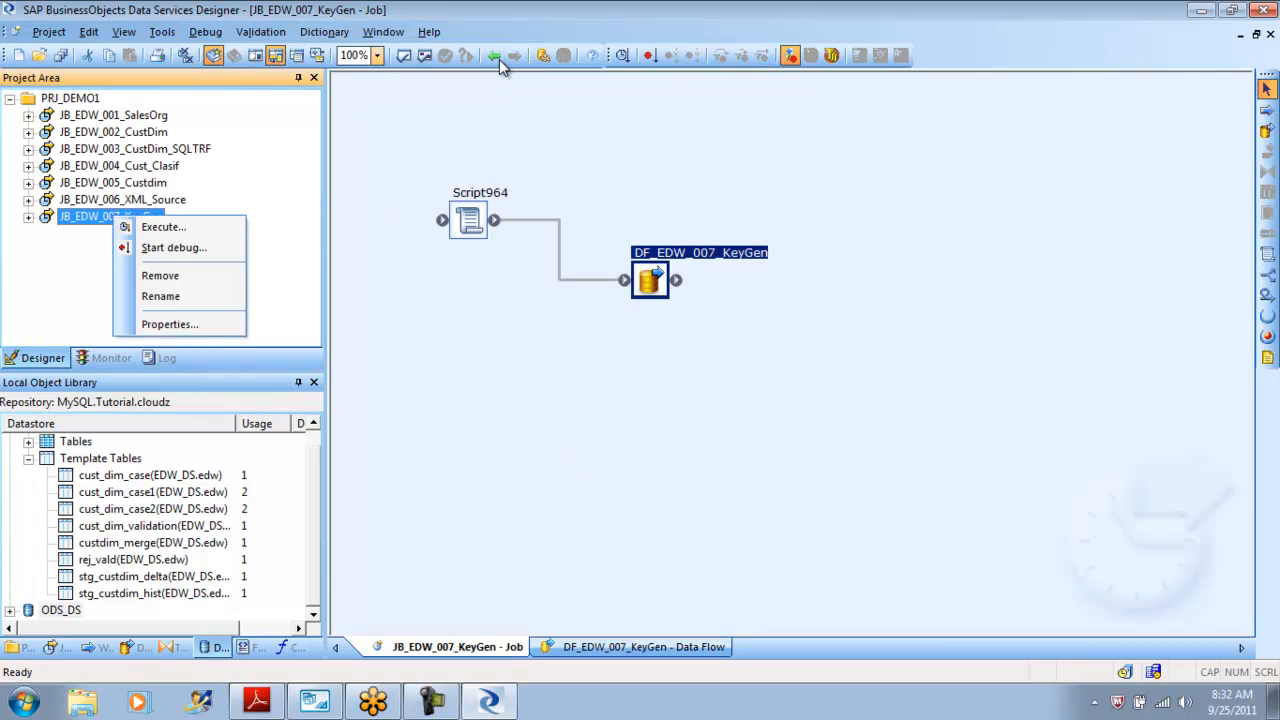
pyautogui.press('Return')
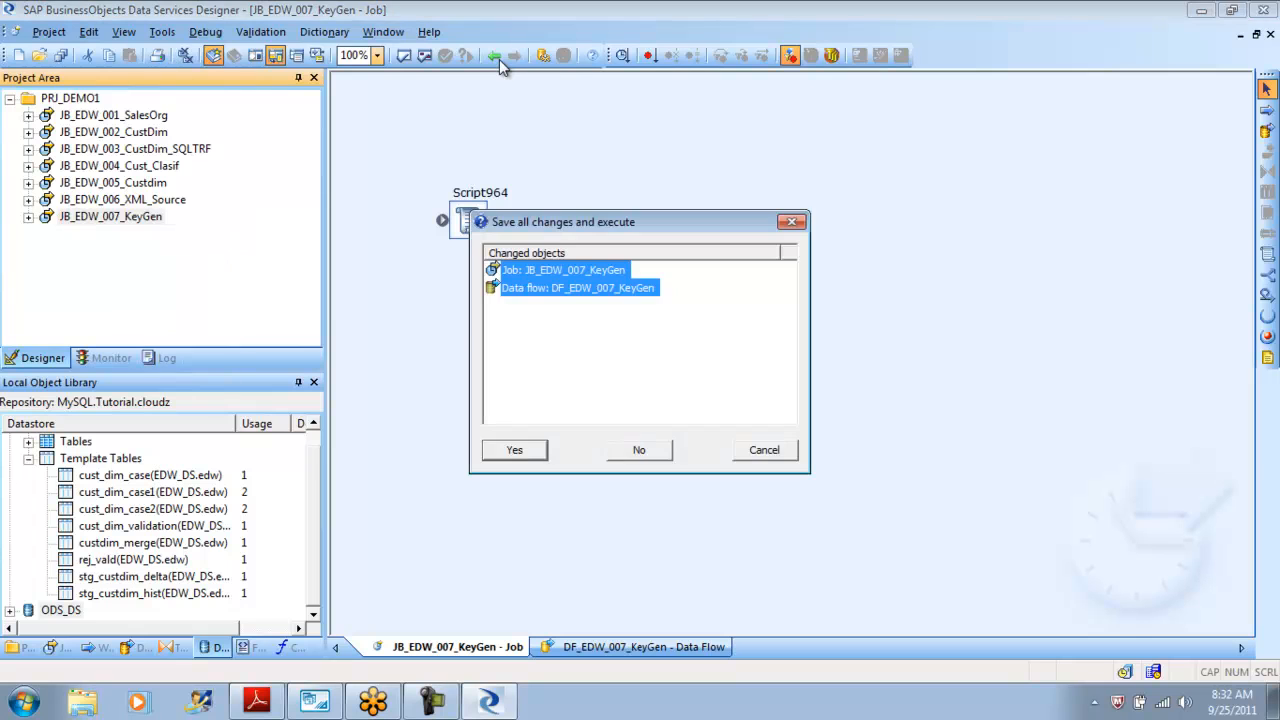
pyautogui.press('Return')
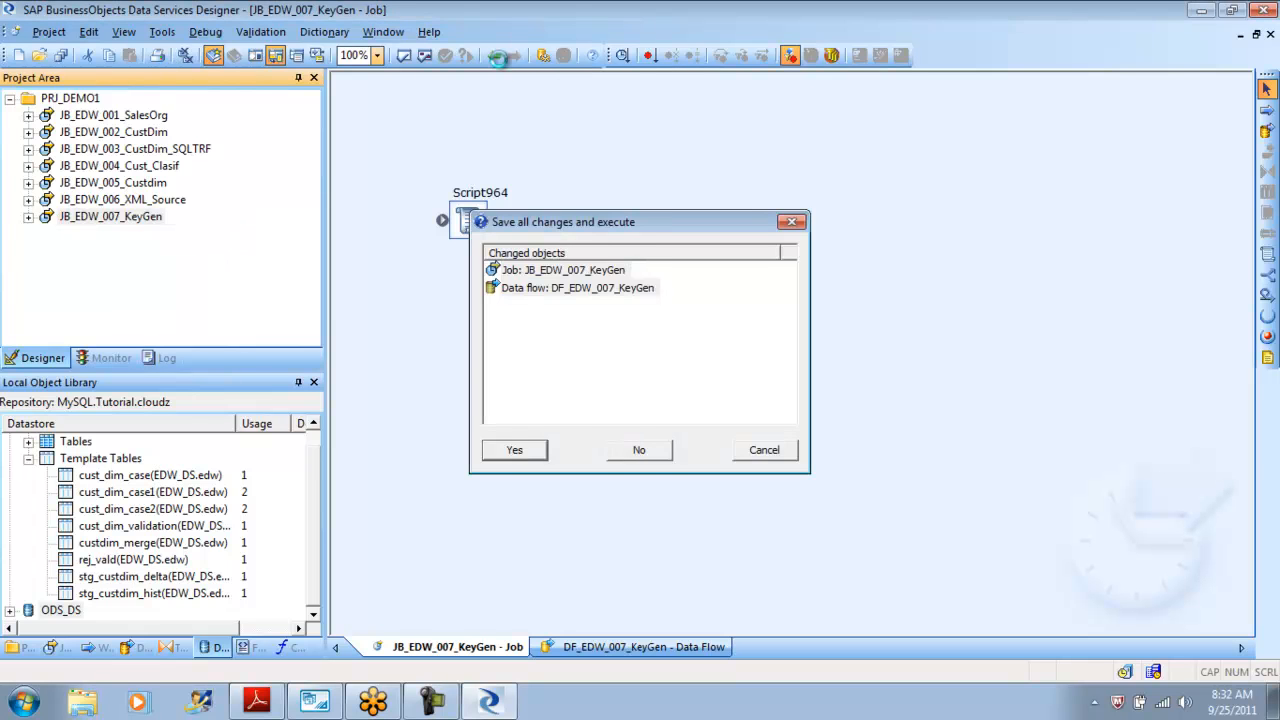
pyautogui.press('Return')
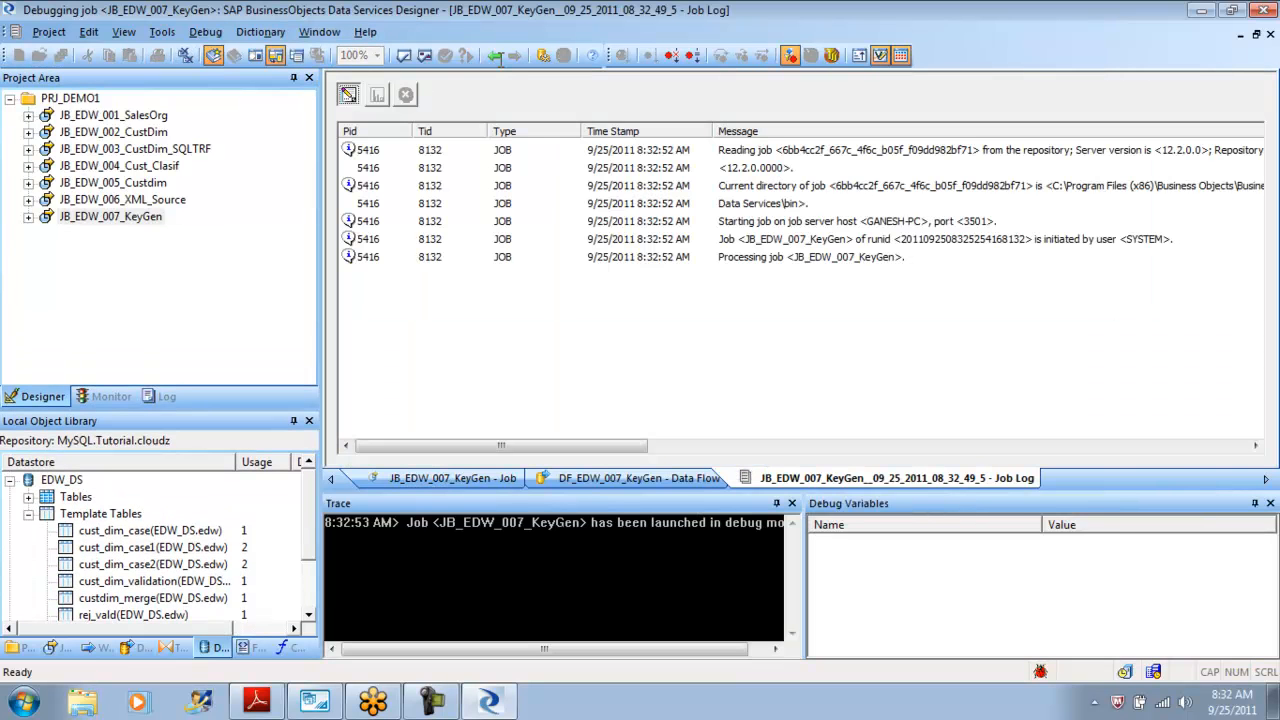
pyautogui.press('Return')
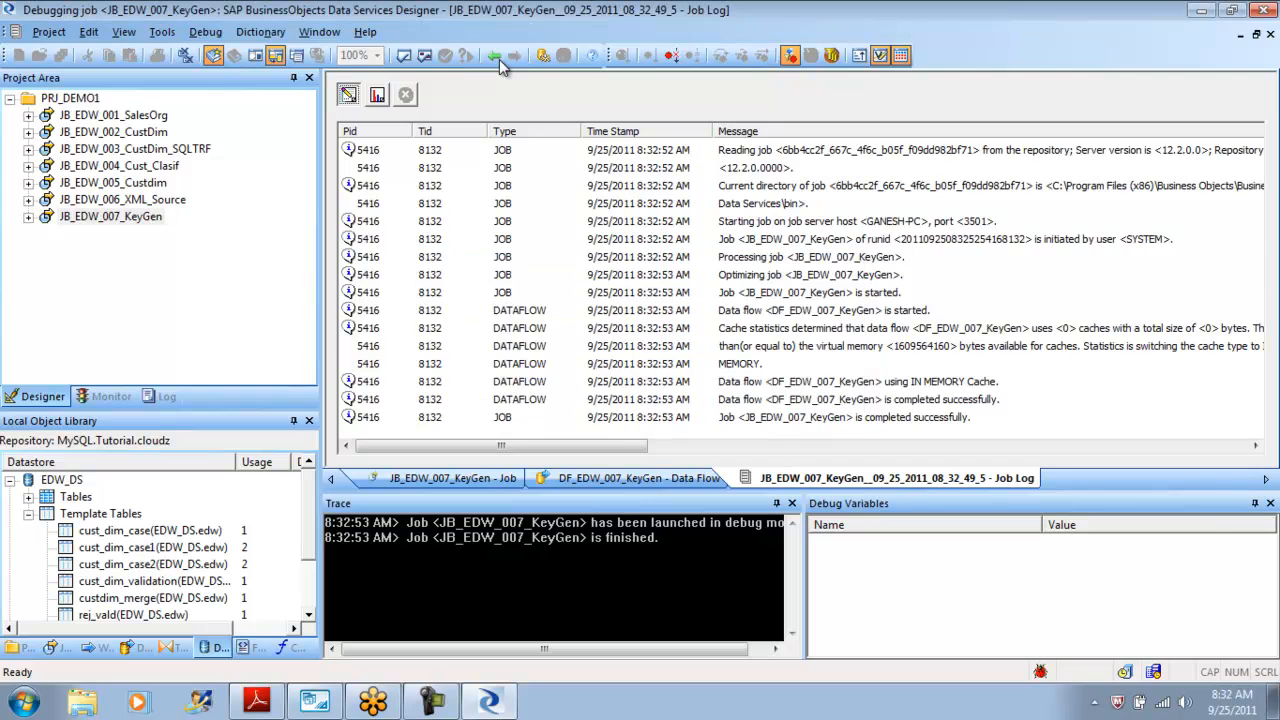
# Go back to the dataflow and view the data loaded into the status table.
pyautogui.click(500, 62)
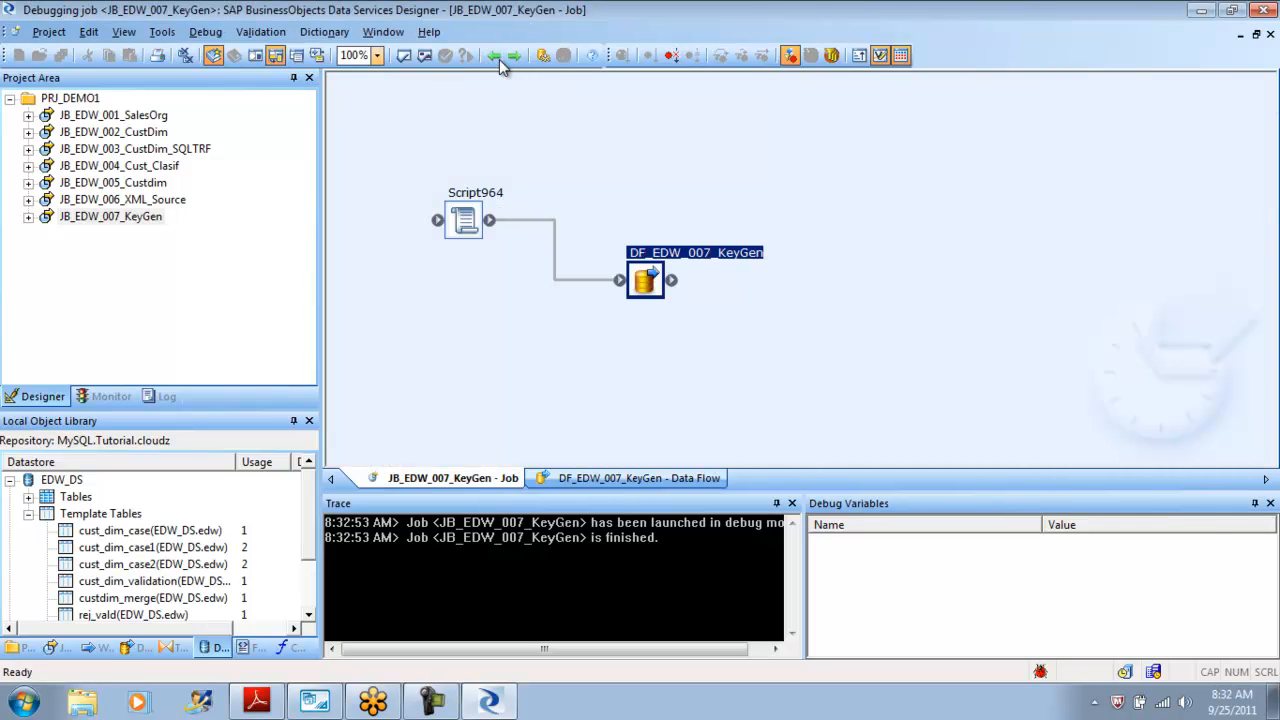
pyautogui.click(497, 57)
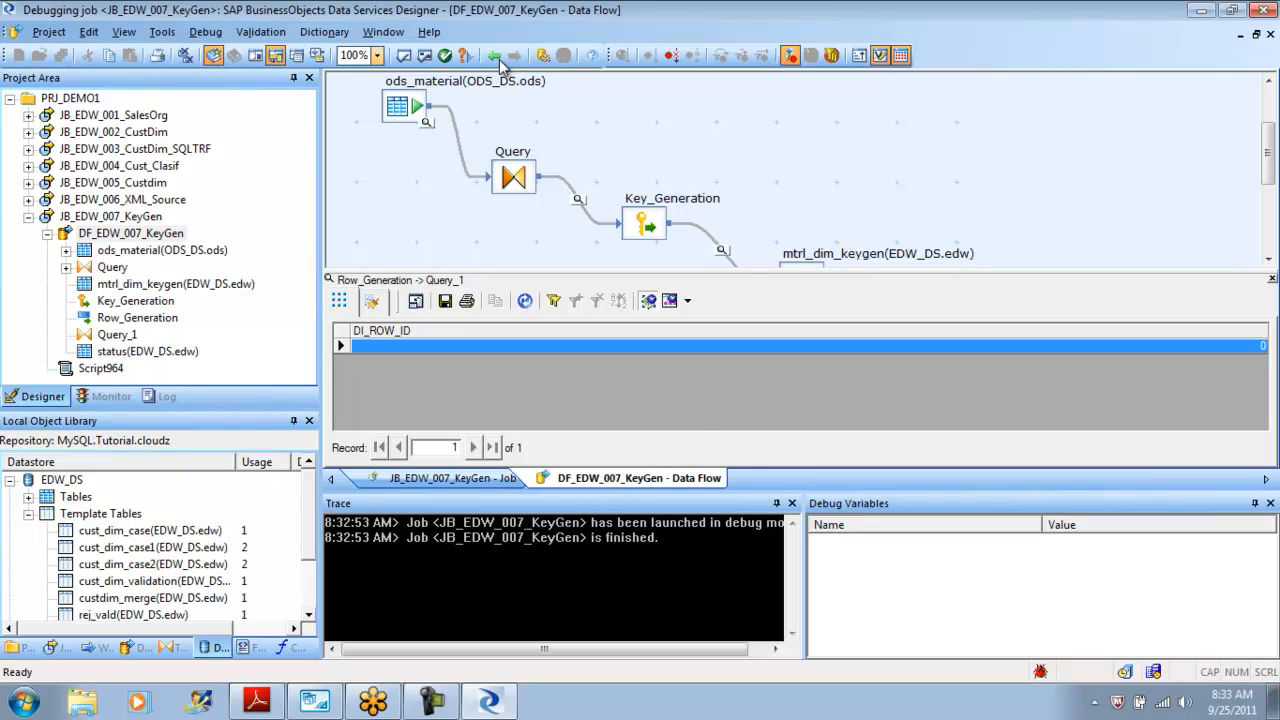
pyautogui.click(500, 60)
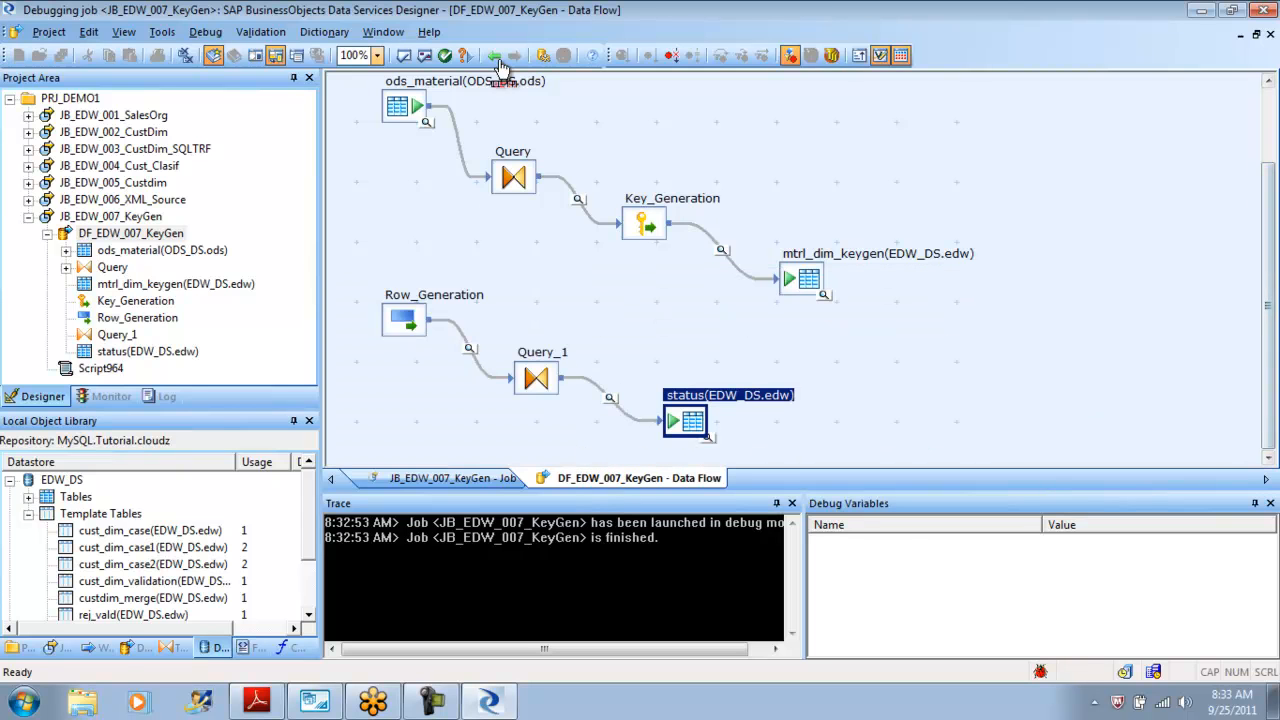
pyautogui.hotkey('alt', 'd')
pyautogui.press('Down')
pyautogui.press('Return')
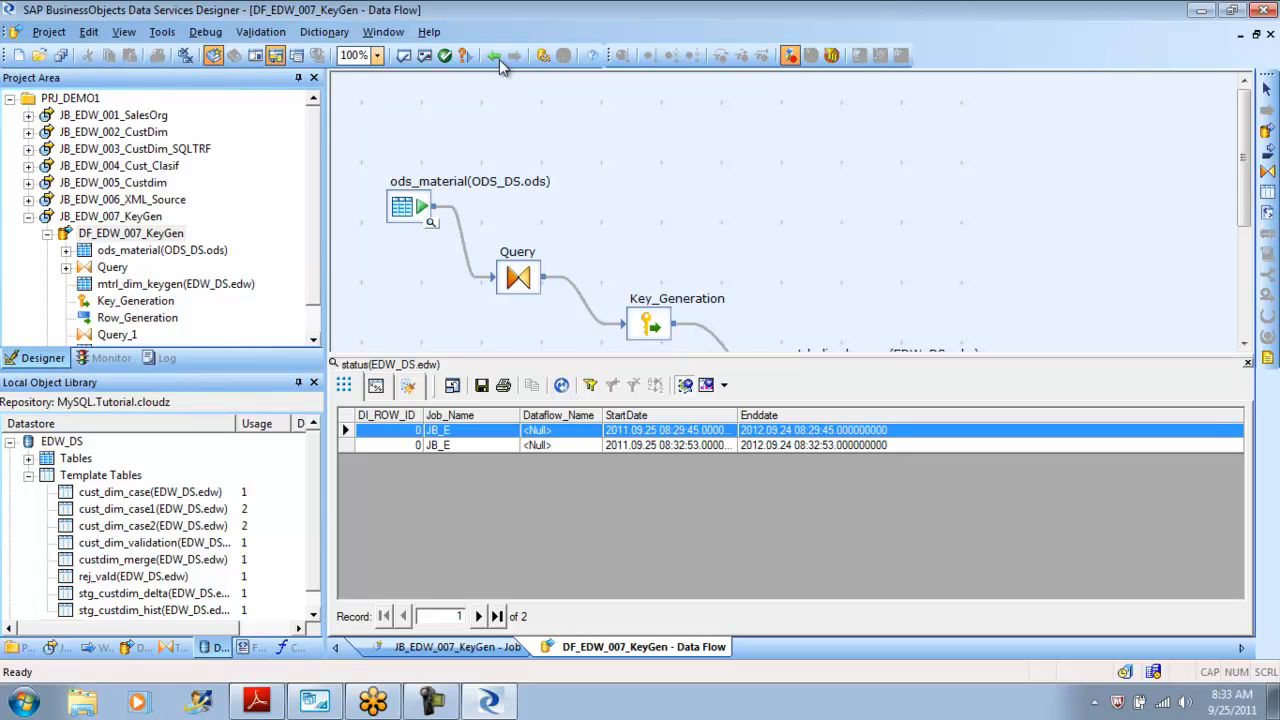
# Step back through the Query_1 and status editors to the dataflow and validate all objects in view.
pyautogui.click(500, 58)
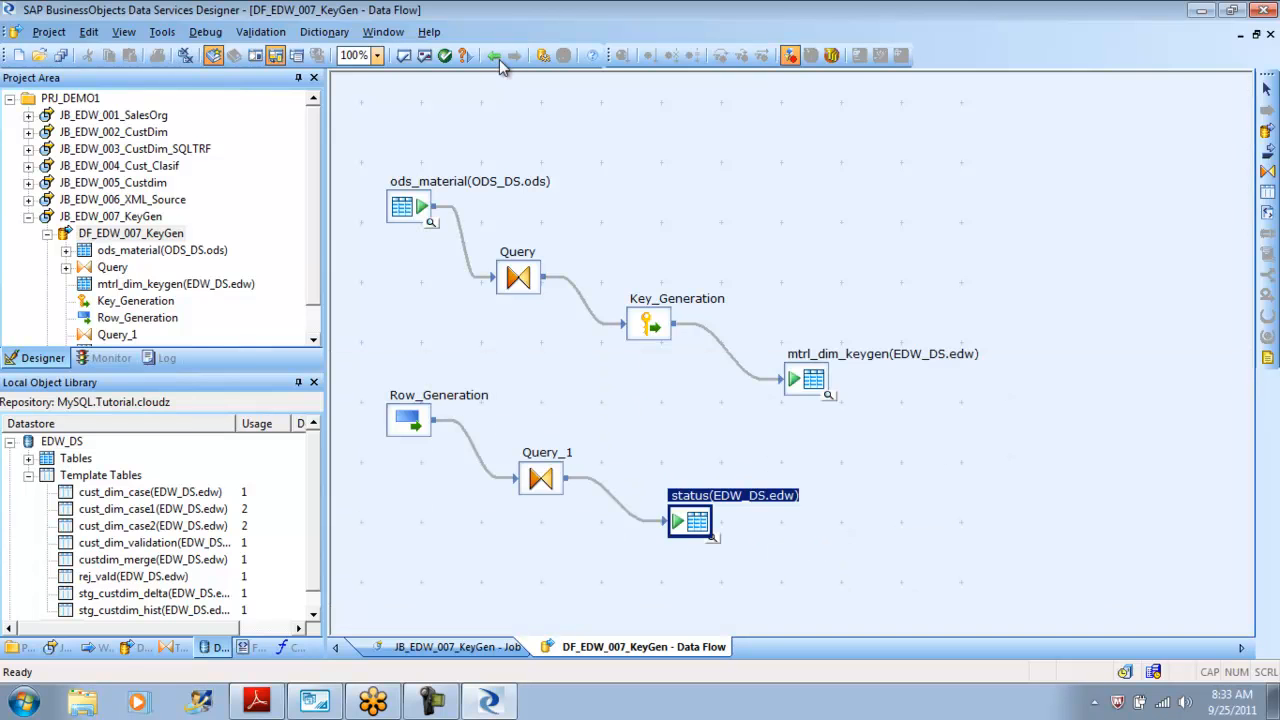
pyautogui.click(500, 58)
pyautogui.click(500, 58)
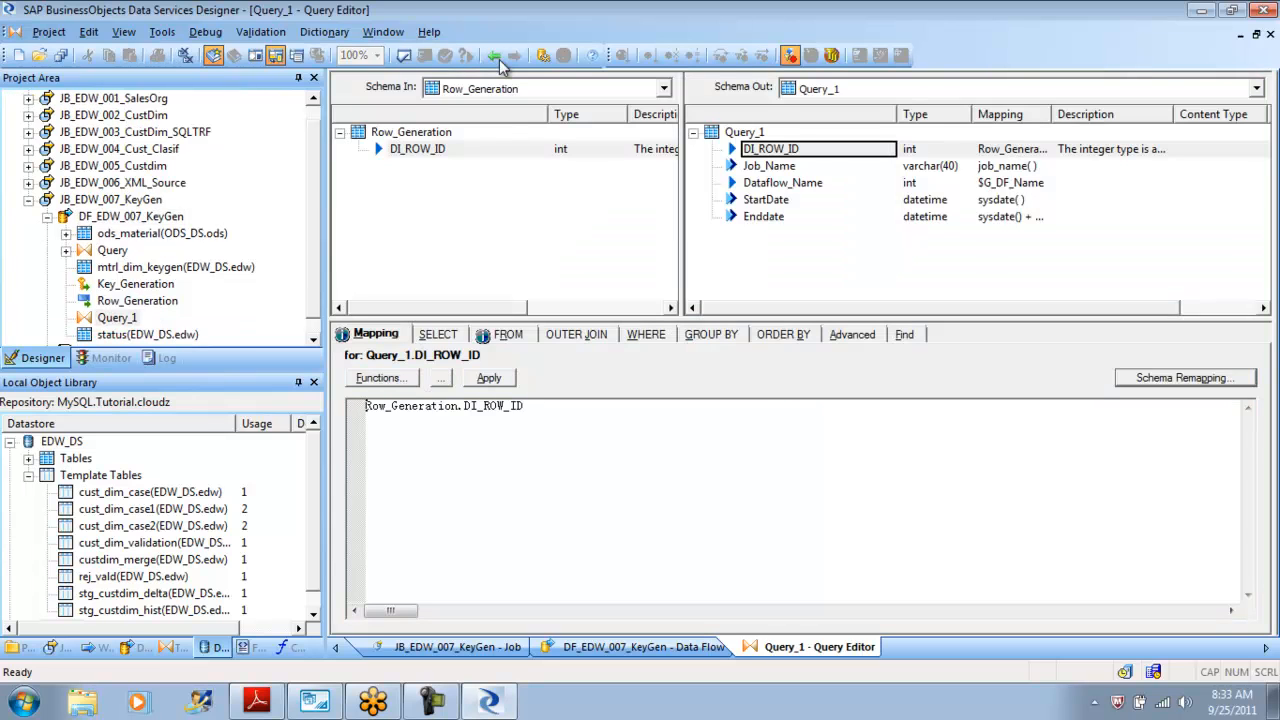
pyautogui.click(500, 58)
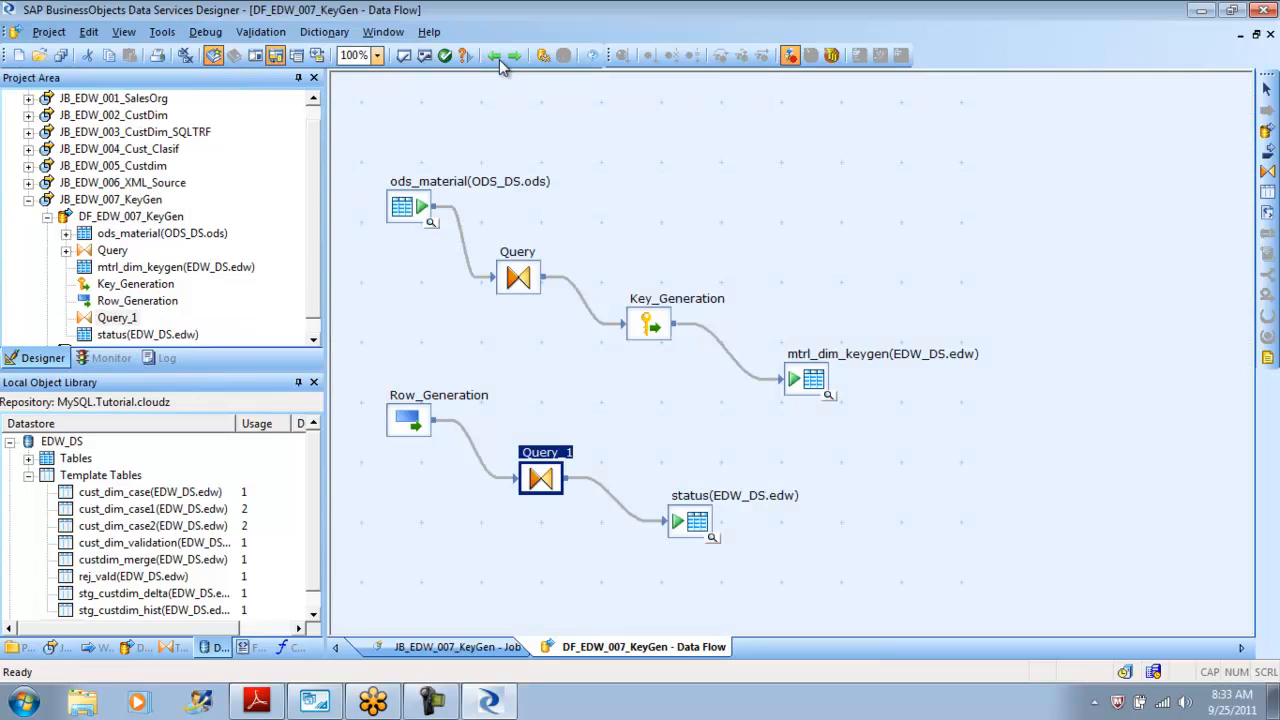
pyautogui.click(500, 58)
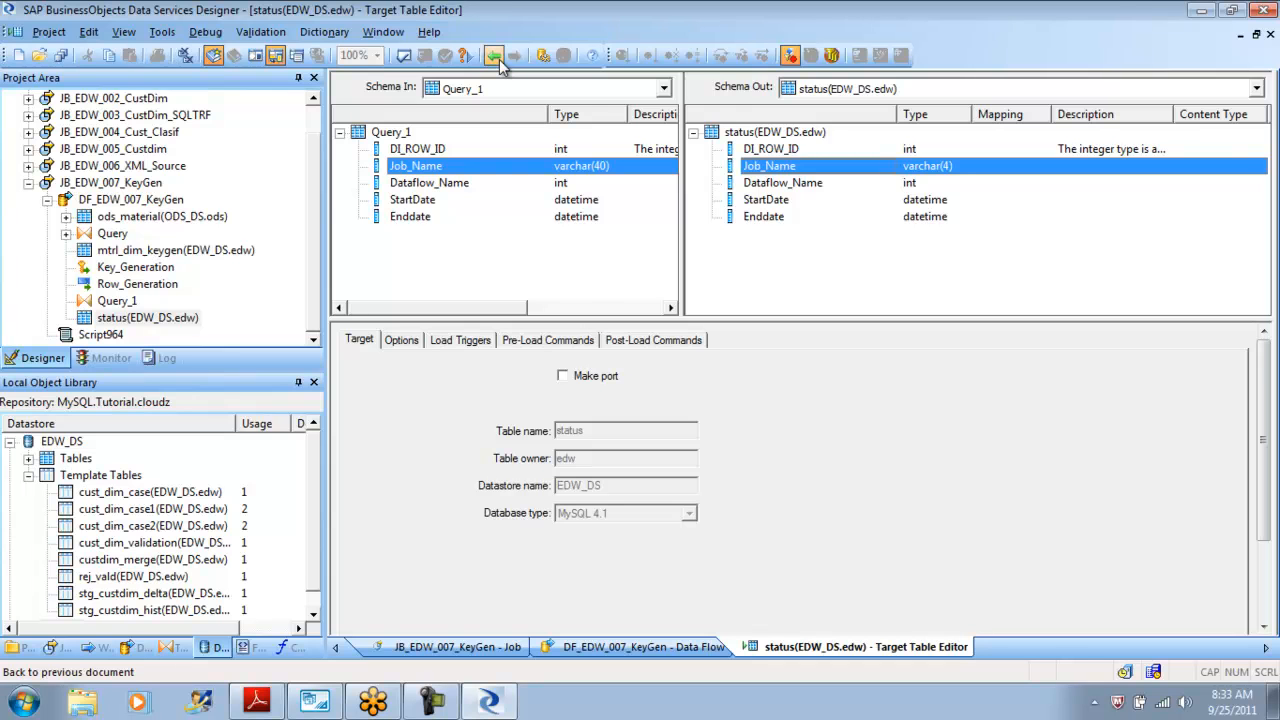
pyautogui.click(501, 60)
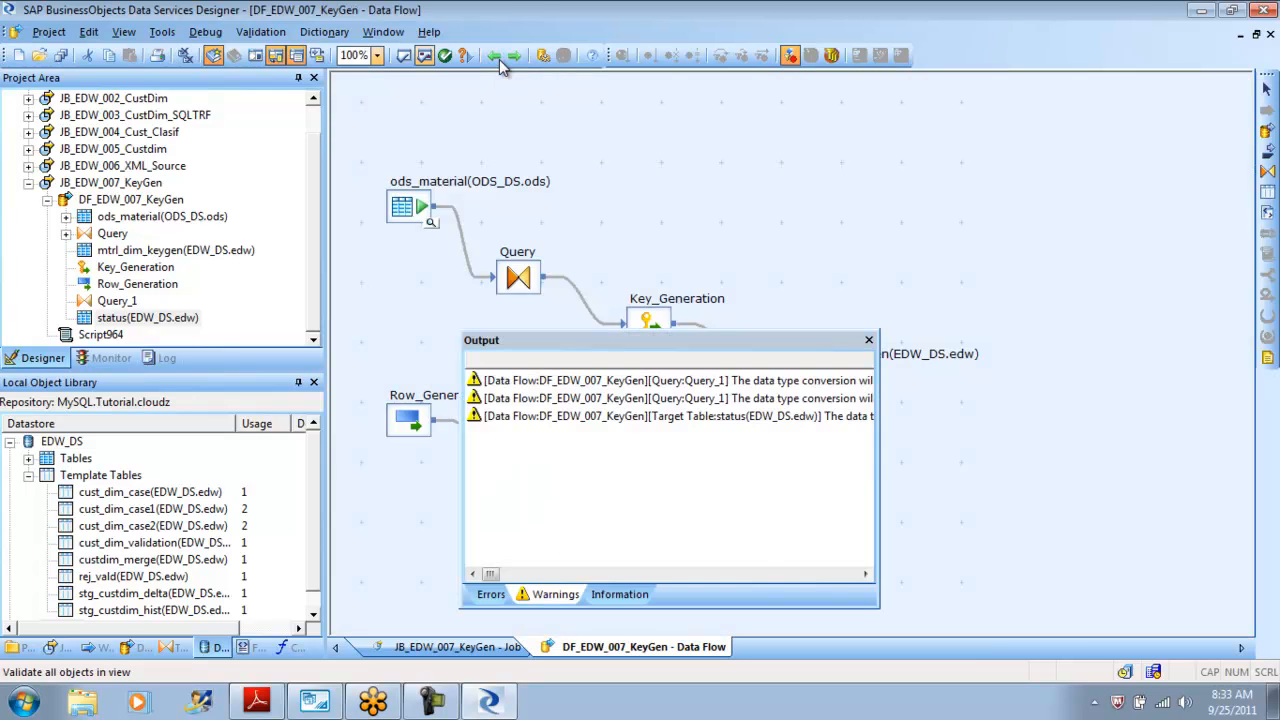
# Examine the validation warnings and view the full text of the status table's Job_Name data type conversion warning.
pyautogui.press('Right')
pyautogui.press('Right')
pyautogui.press('Right')
pyautogui.press('Right')
pyautogui.press('Right')
pyautogui.press('Right')
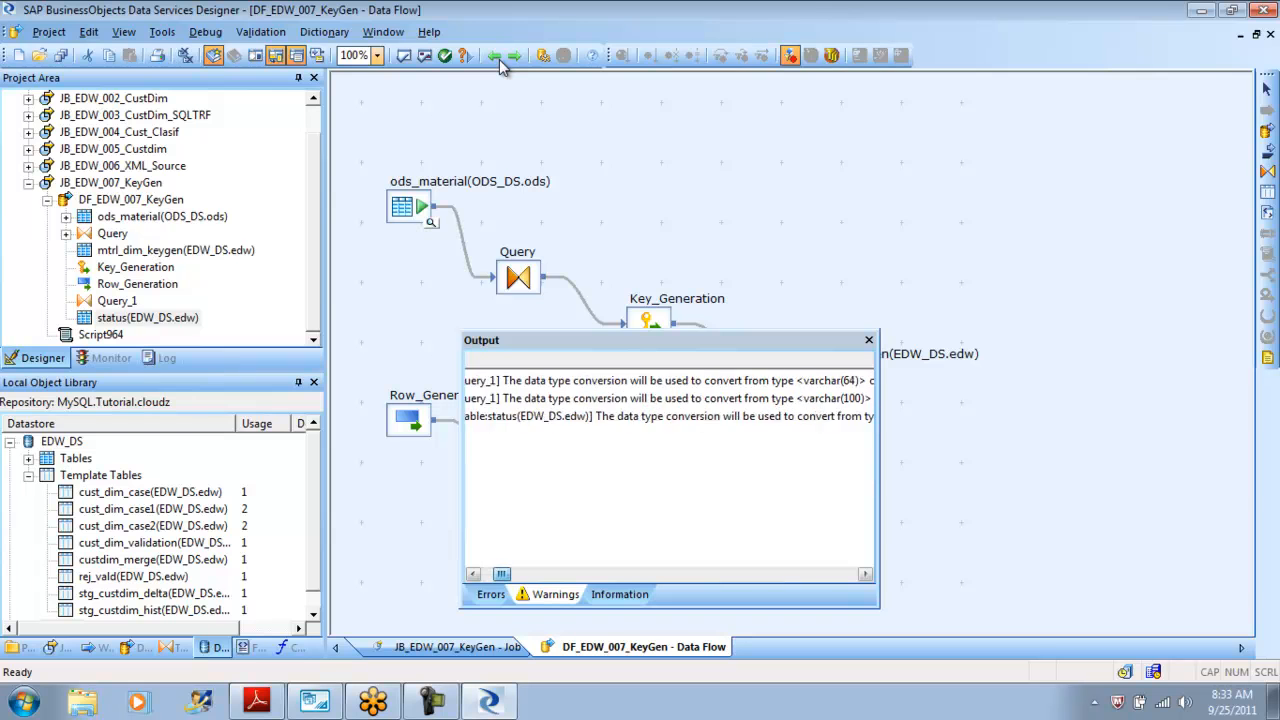
pyautogui.press('Right')
pyautogui.press('Right')
pyautogui.press('Right')
pyautogui.press('Right')
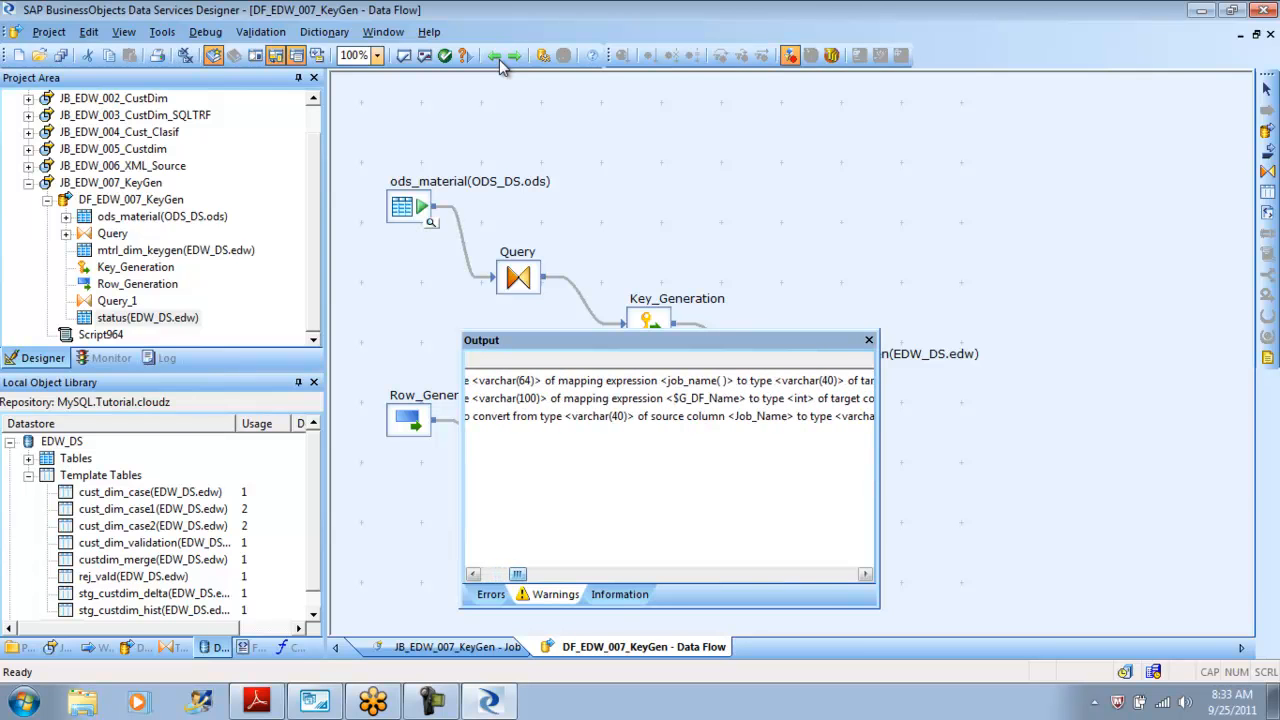
pyautogui.hotkey('shift', 'F10')
pyautogui.press('Down')
pyautogui.press('Down')
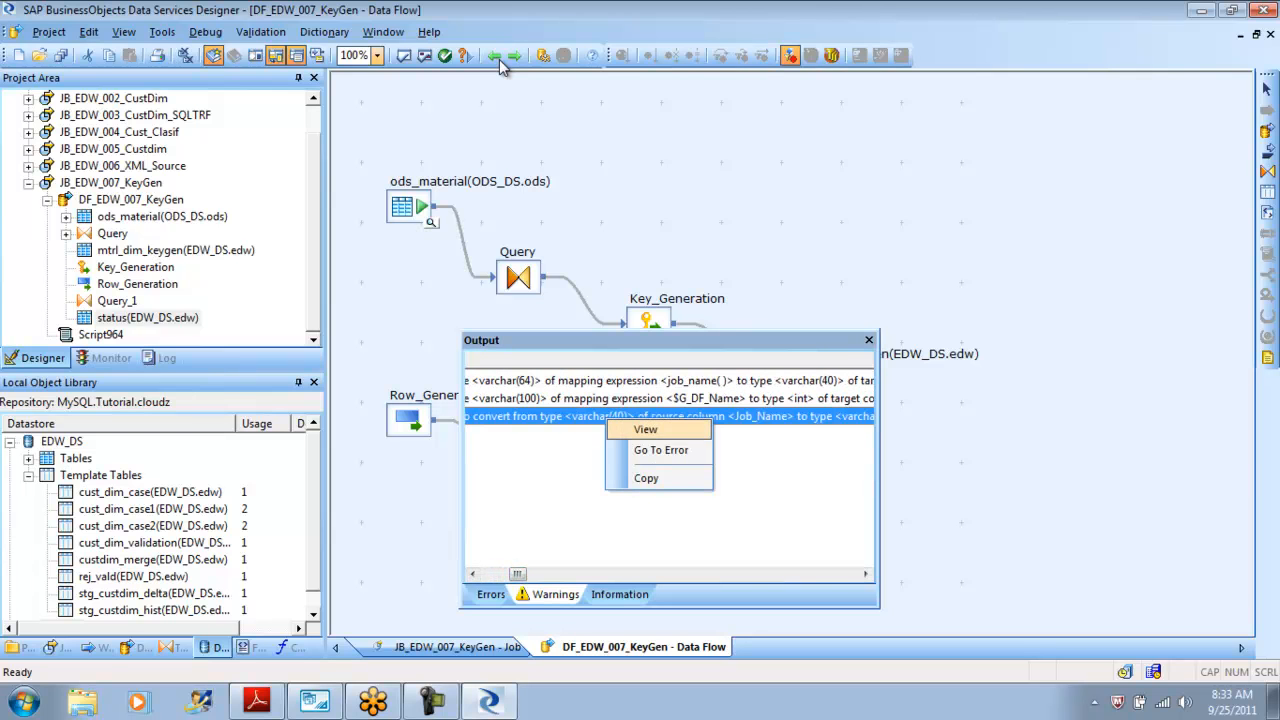
pyautogui.press('Return')
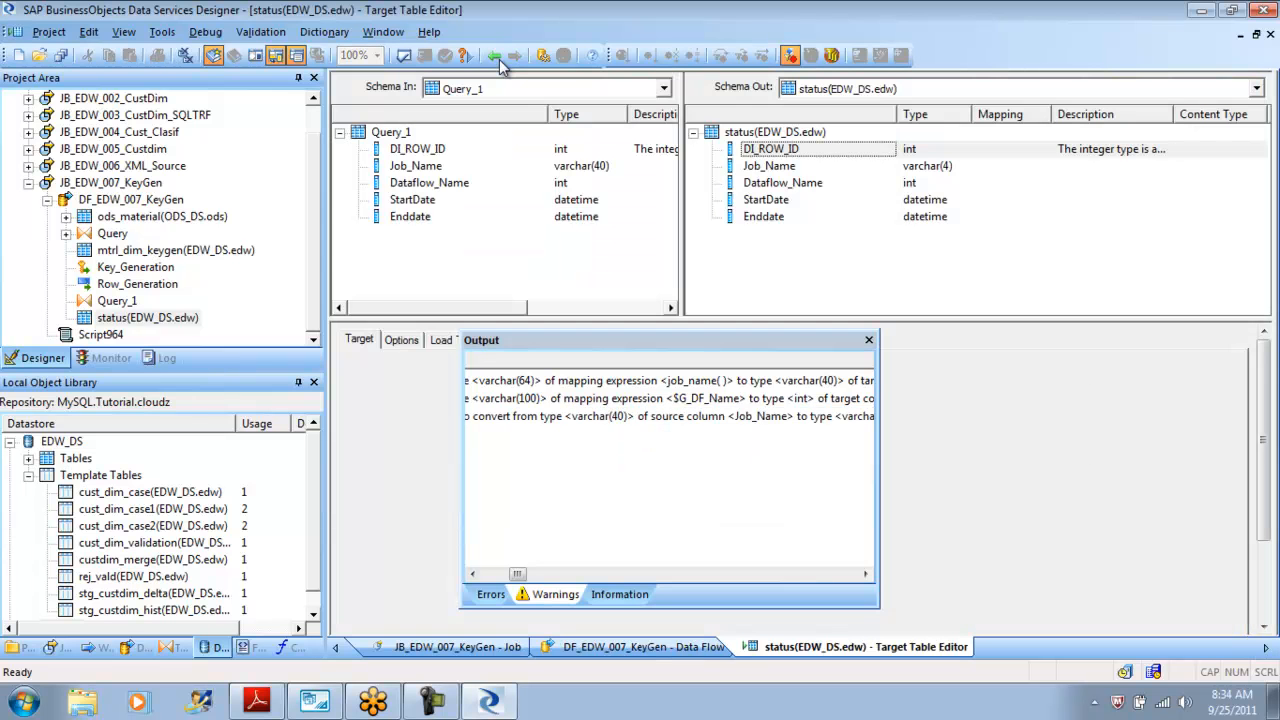
pyautogui.hotkey('shift', 'F10')
pyautogui.press('Down')
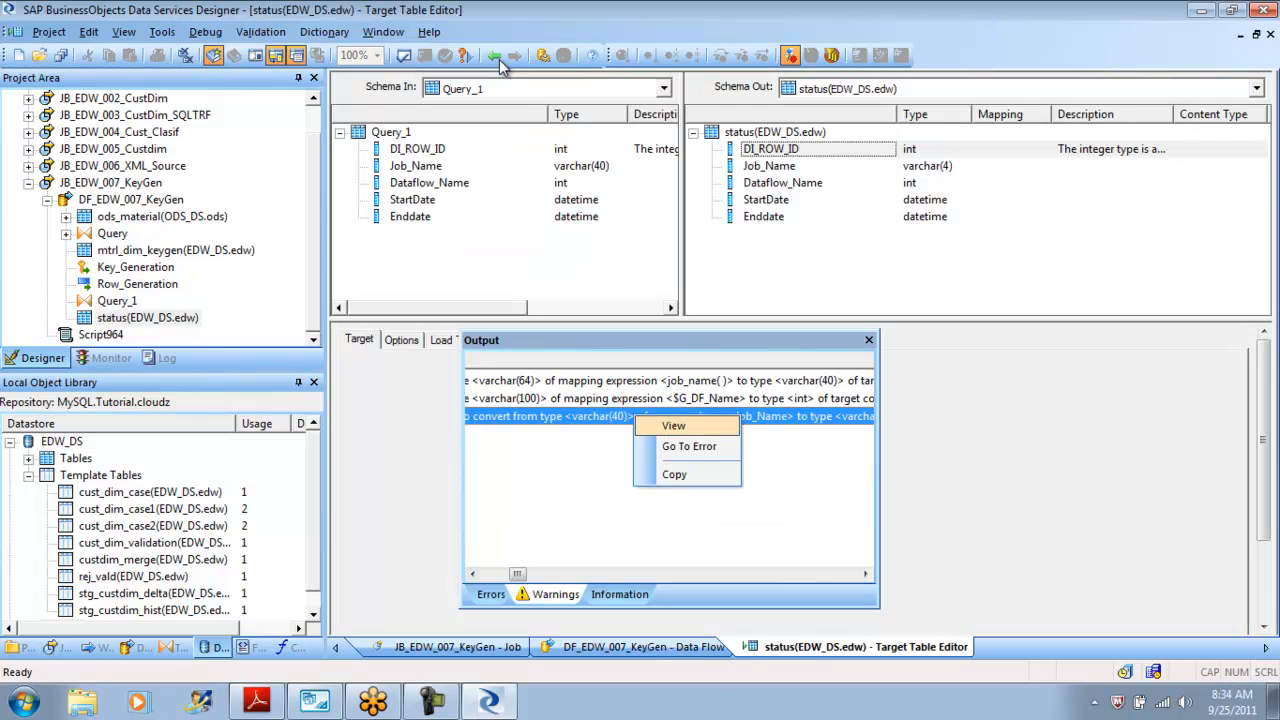
pyautogui.press('Return')
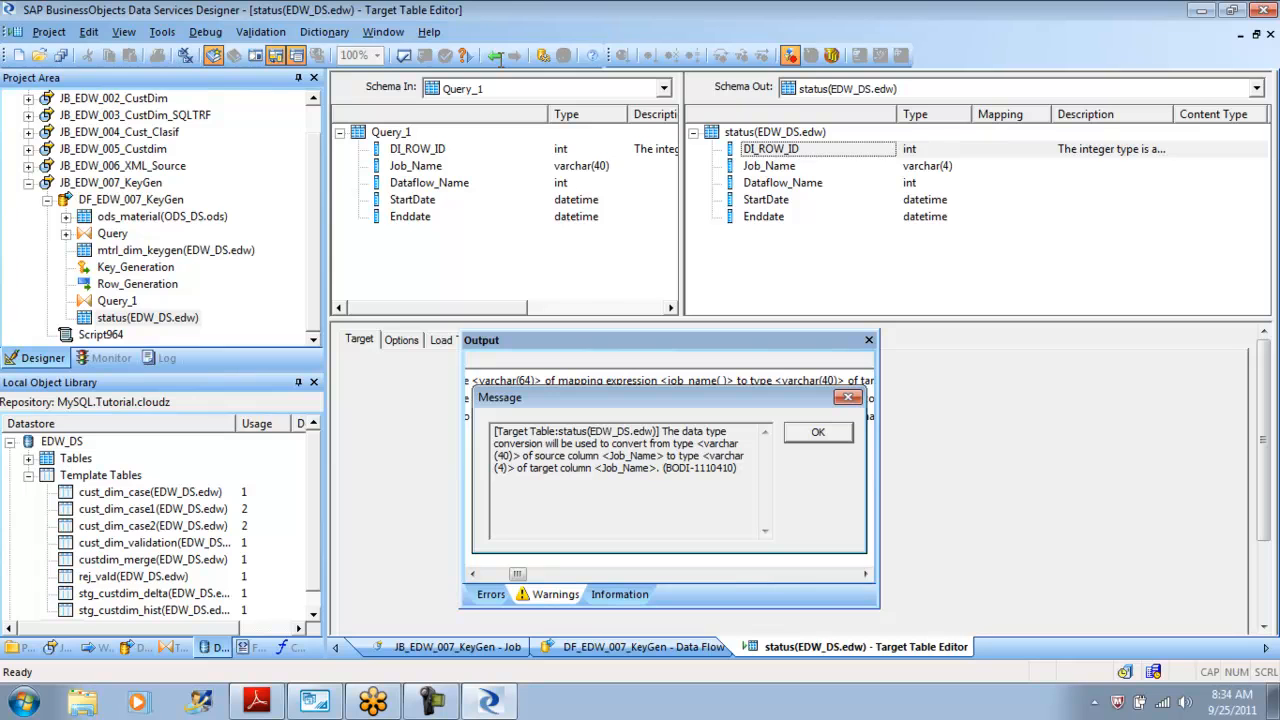
pyautogui.hotkey('ctrl', 'shift', 'End')
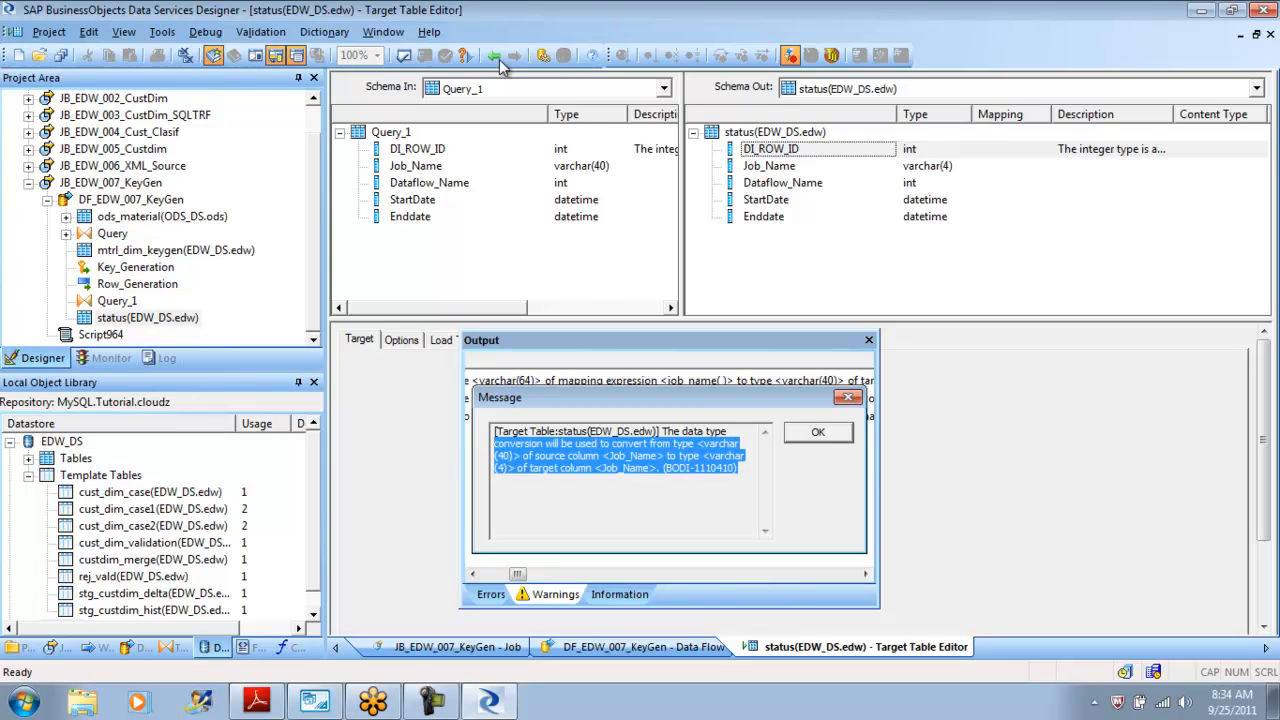
pyautogui.moveTo(513, 456); pyautogui.dragTo(495, 468)
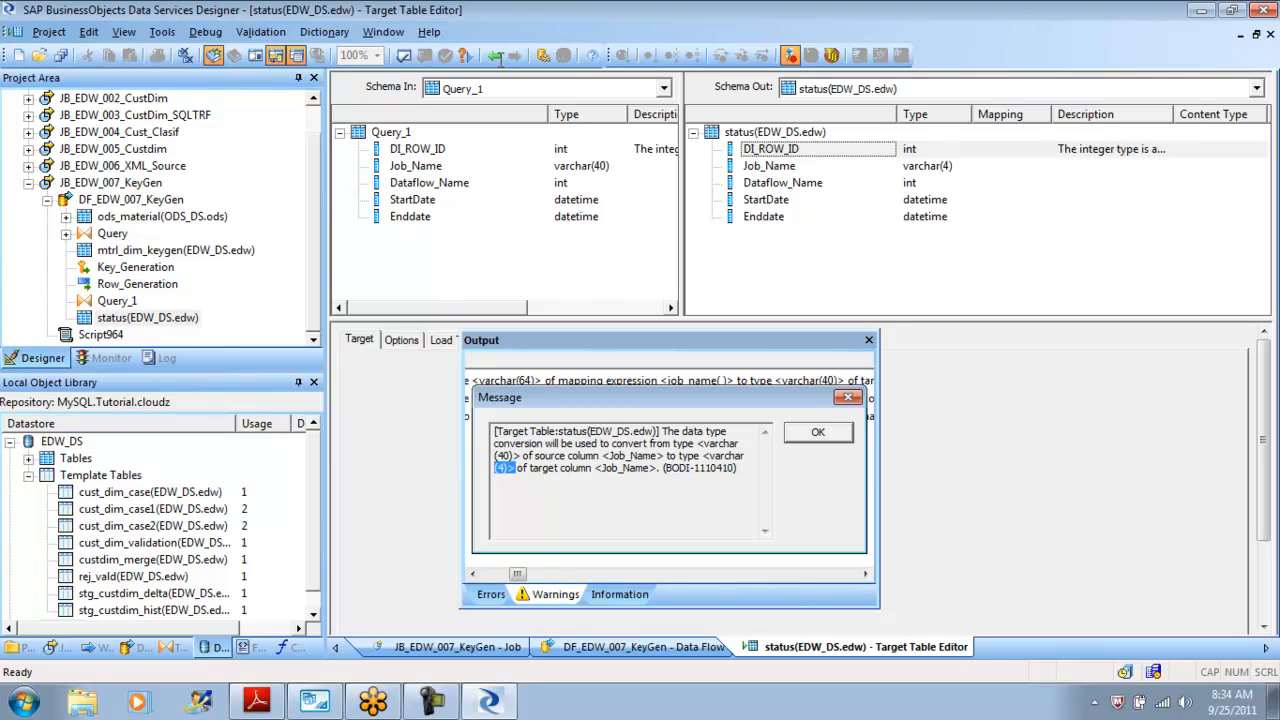
pyautogui.press('Return')
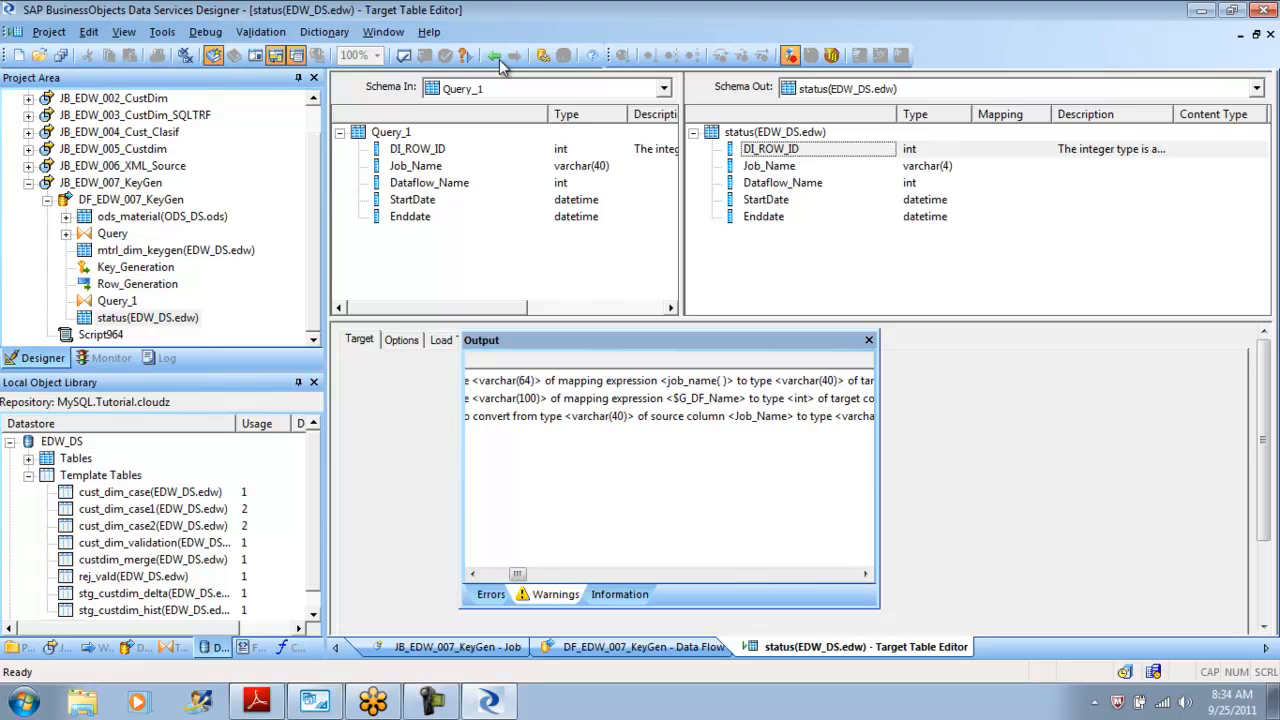
pyautogui.click(869, 340)
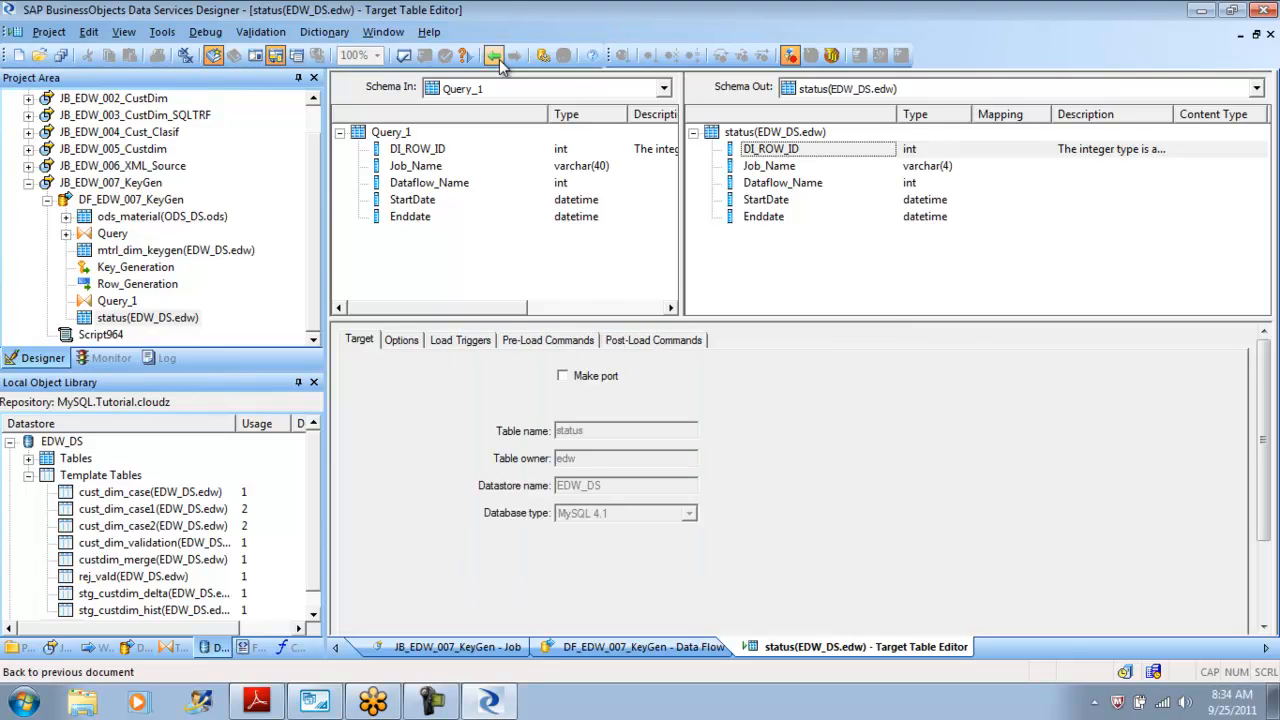
# Go back to Script964 and add the line print('The Data Flow name is:' $G_DF_Name); below the assignment.
pyautogui.click(497, 58)
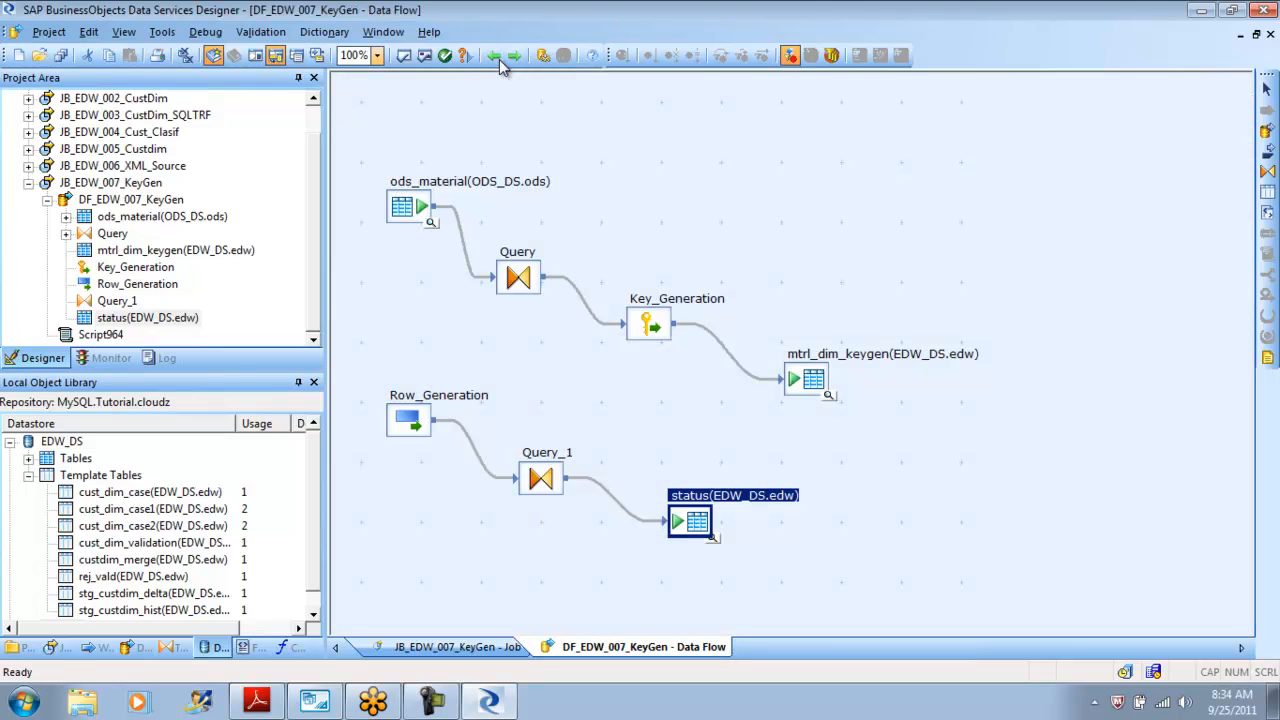
pyautogui.click(503, 63)
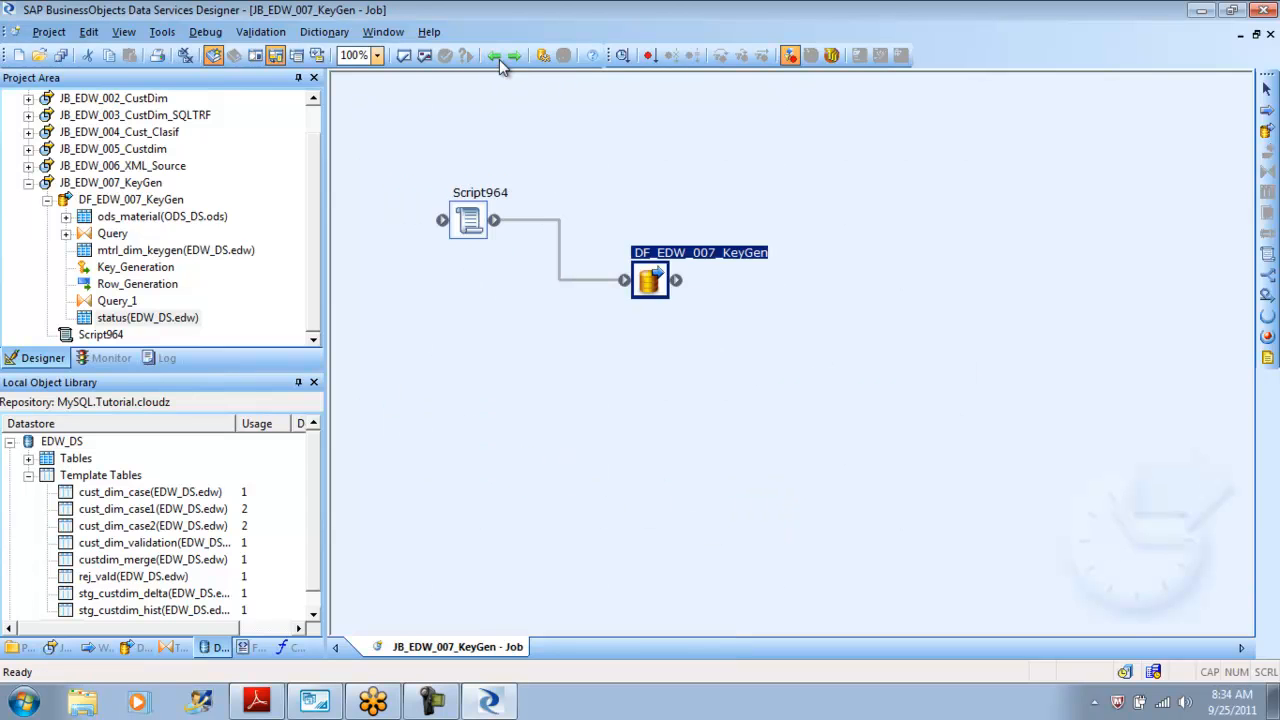
pyautogui.click(497, 58)
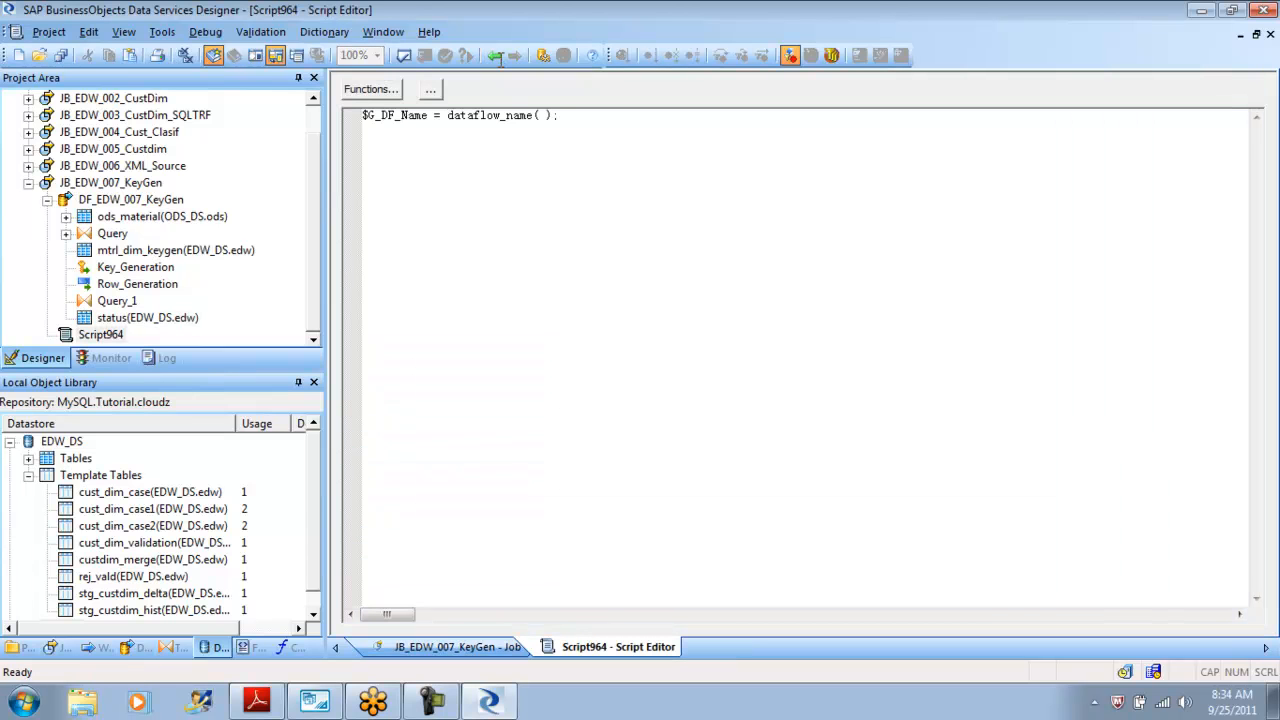
pyautogui.press('Return')
pyautogui.press('Return')
pyautogui.write('print')
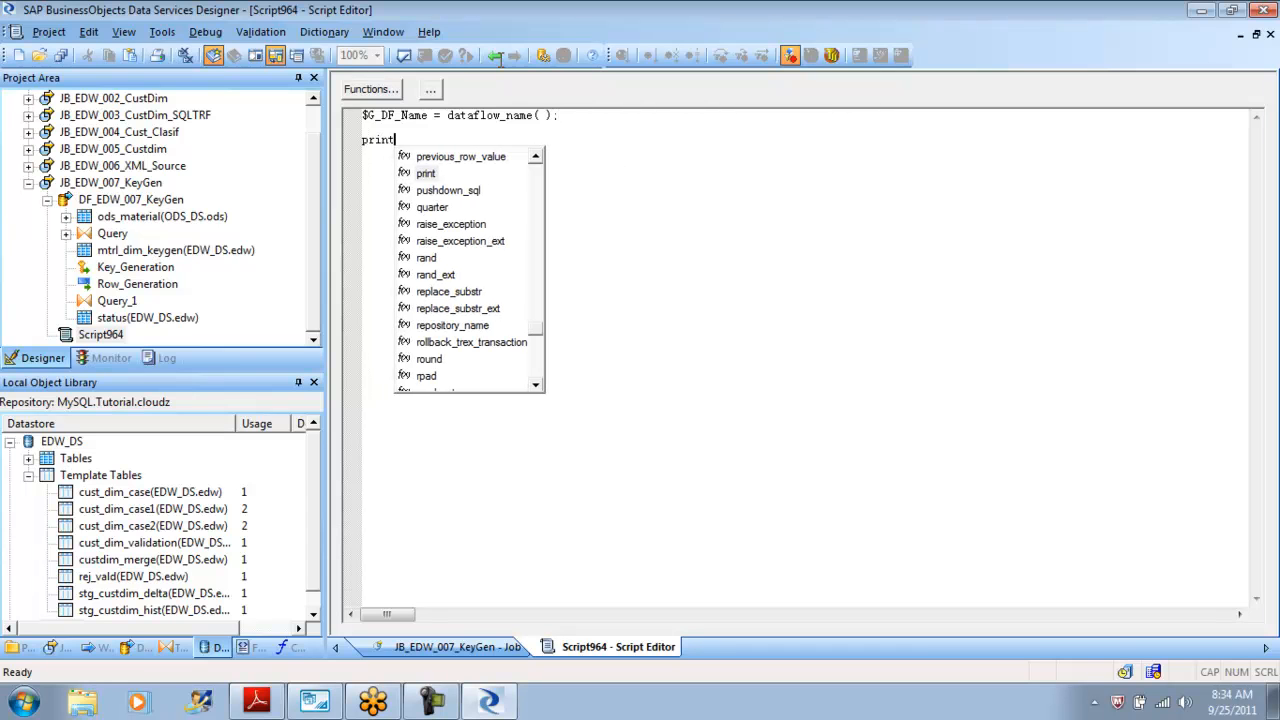
pyautogui.write("('The")
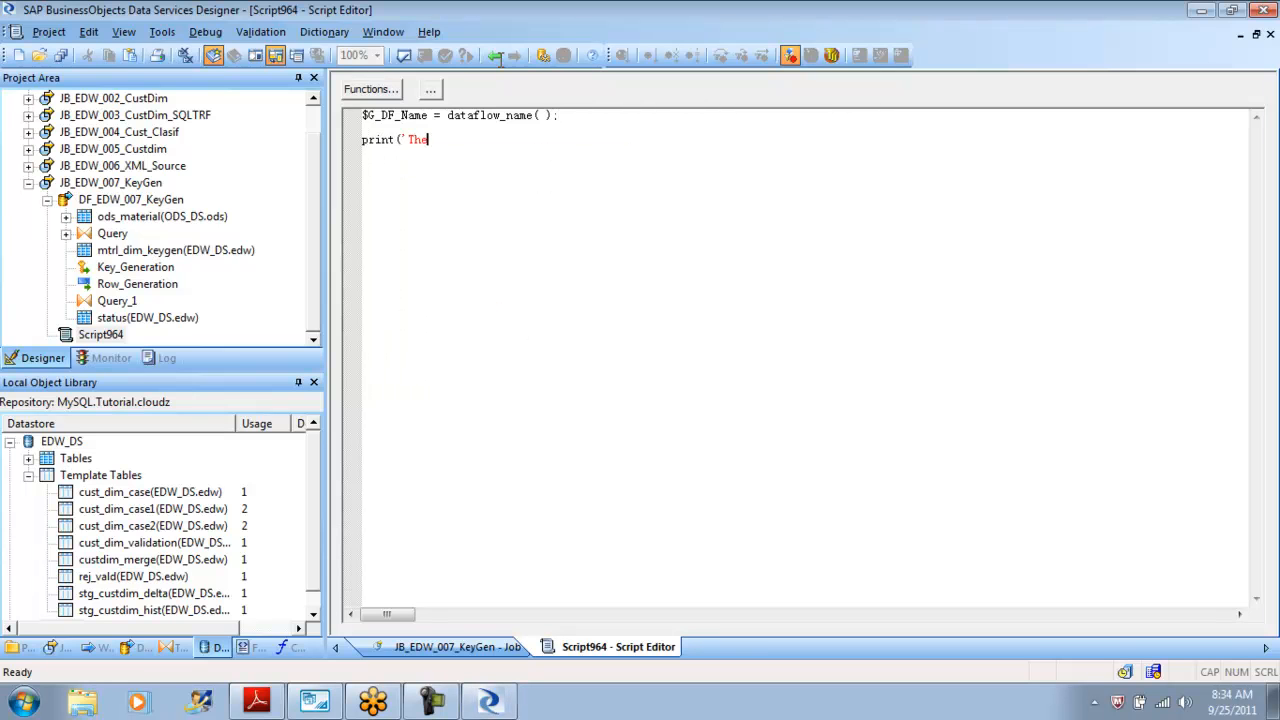
pyautogui.write(" Data Flow name is:'")
pyautogui.moveTo(427, 115); pyautogui.dragTo(363, 127)
pyautogui.click(414, 140)
pyautogui.moveTo(501, 60); pyautogui.dragTo(500, 60)
pyautogui.hotkey('ctrl', 'c')
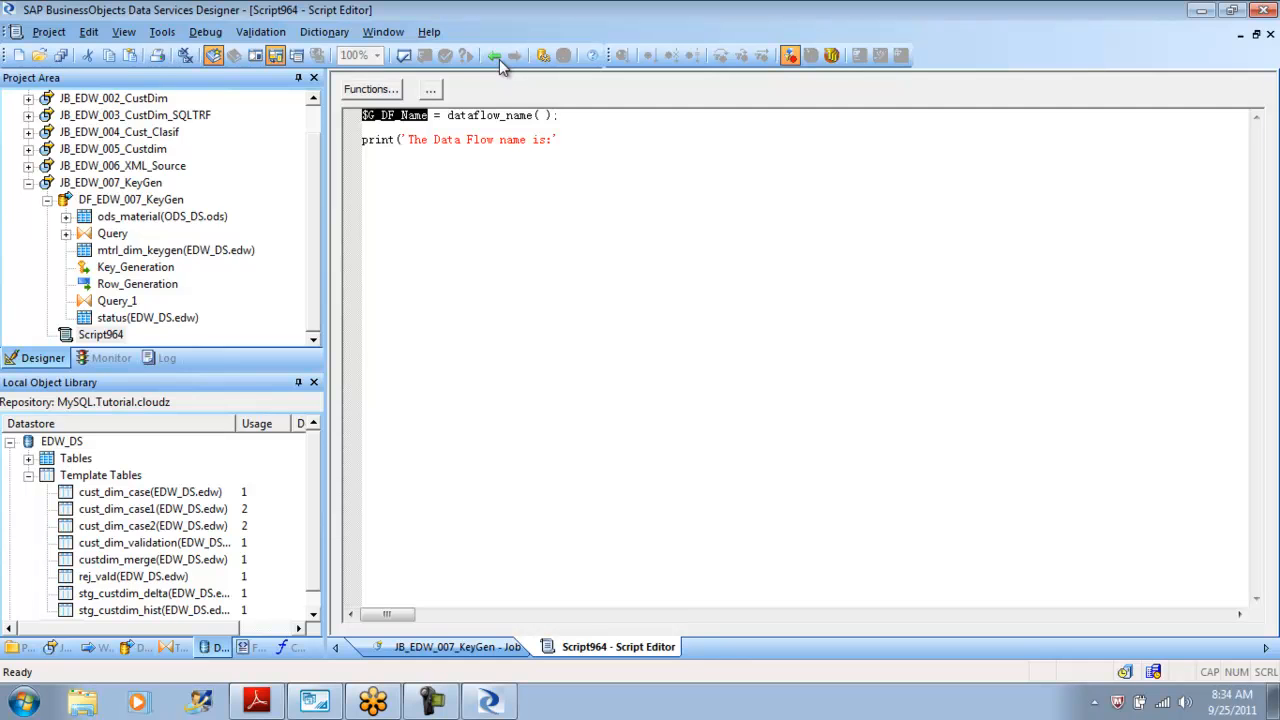
pyautogui.click(559, 140)
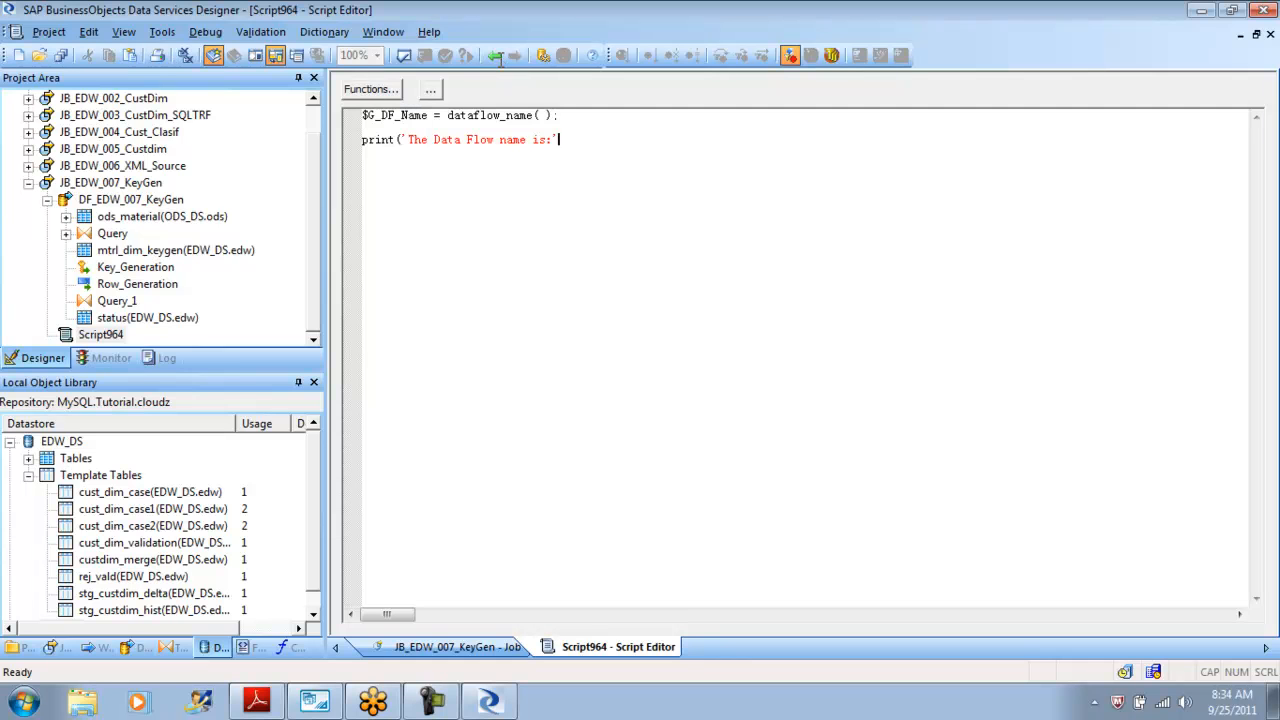
pyautogui.hotkey('ctrl', 'v')
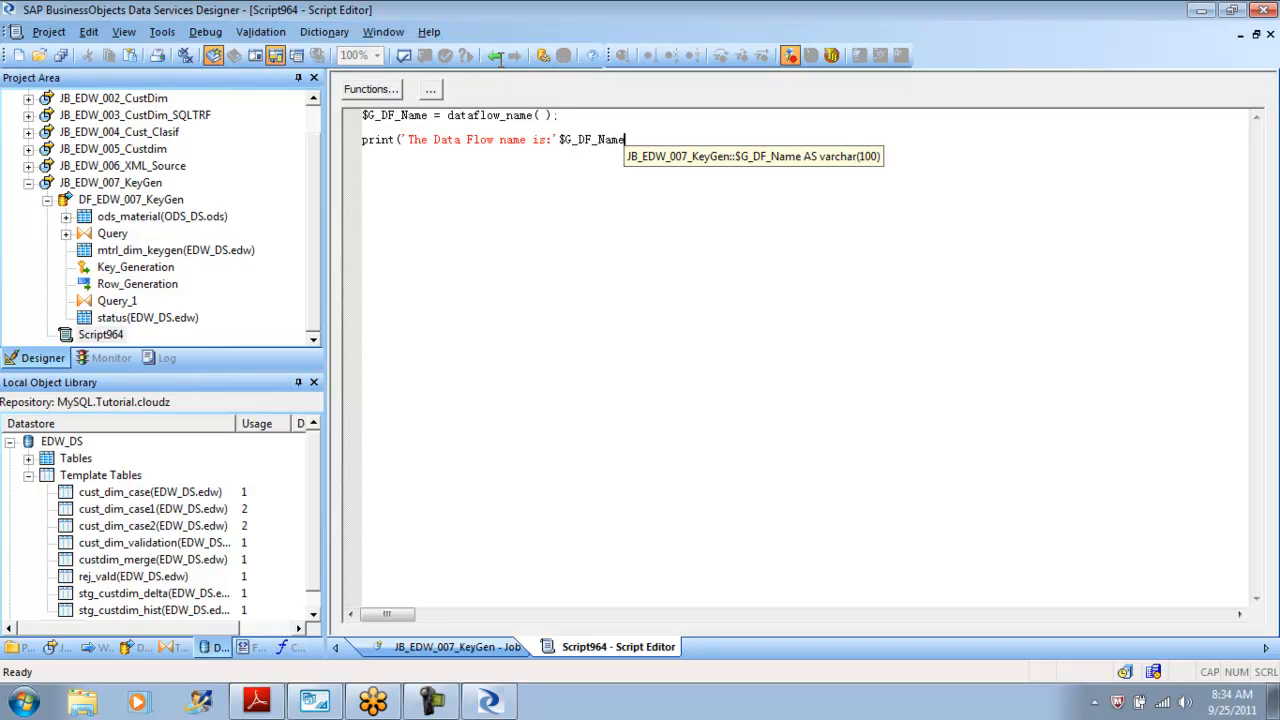
pyautogui.write(');')
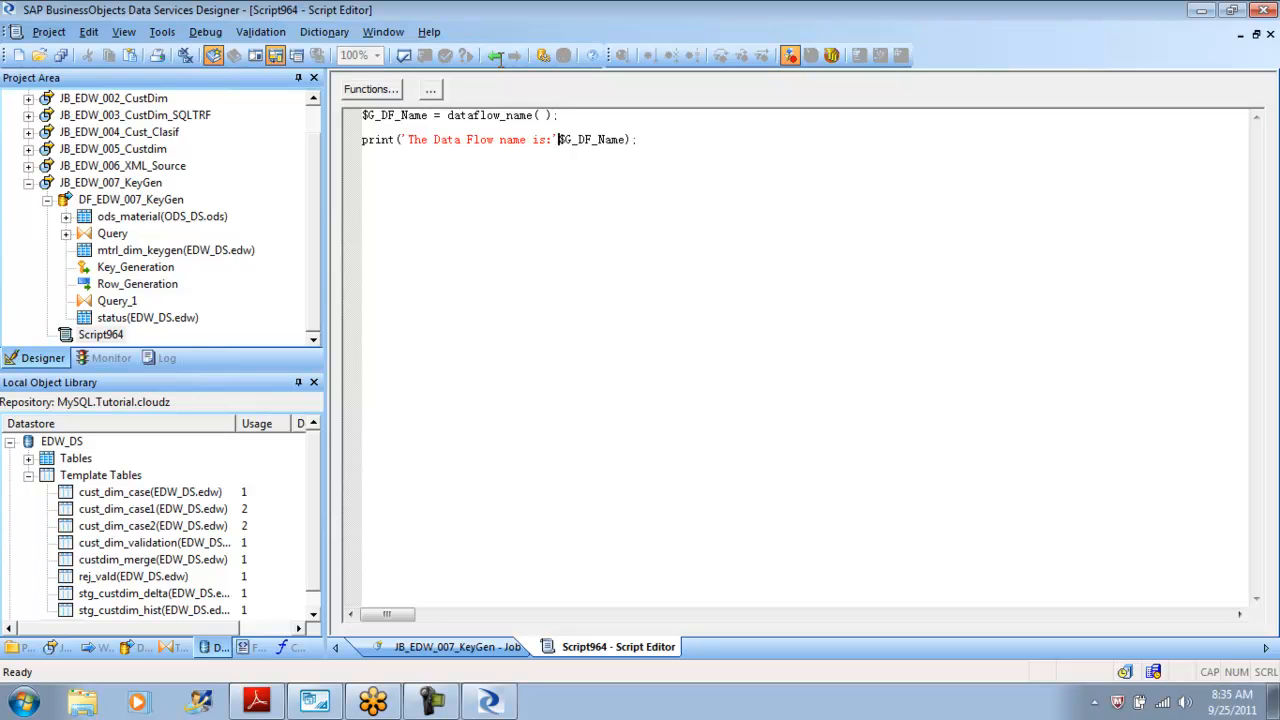
pyautogui.write('||')
# Insert the || concatenation operator before $G_DF_Name in the print statement and validate the script.
pyautogui.click(500, 59)
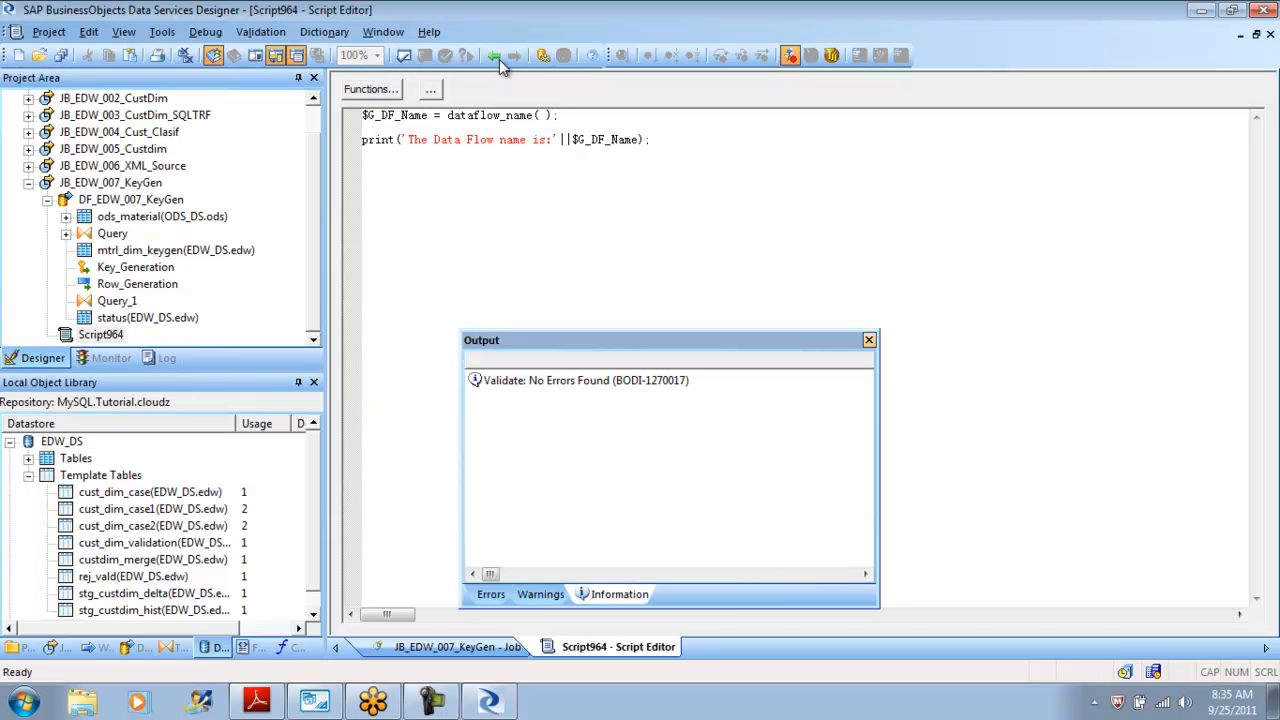
# Open the Row_Generation transform and set Row number starts at to 1 and Row count to 2.
pyautogui.click(498, 58)
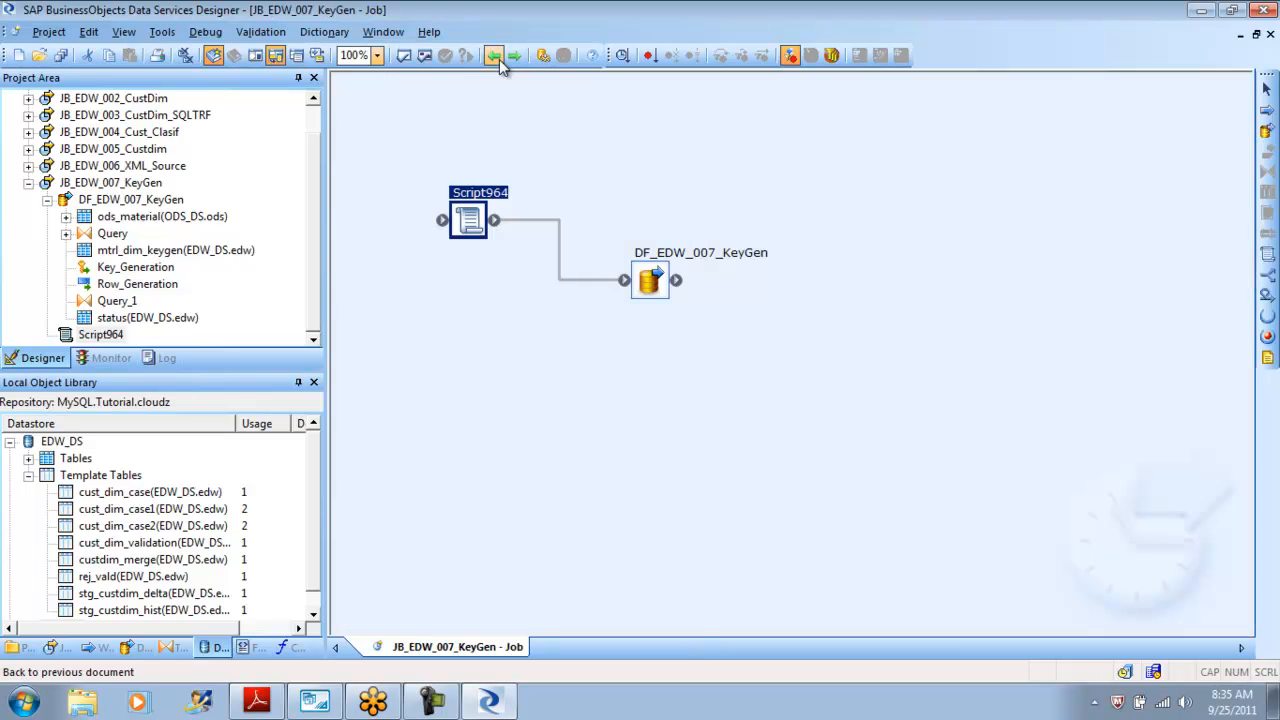
pyautogui.click(498, 58)
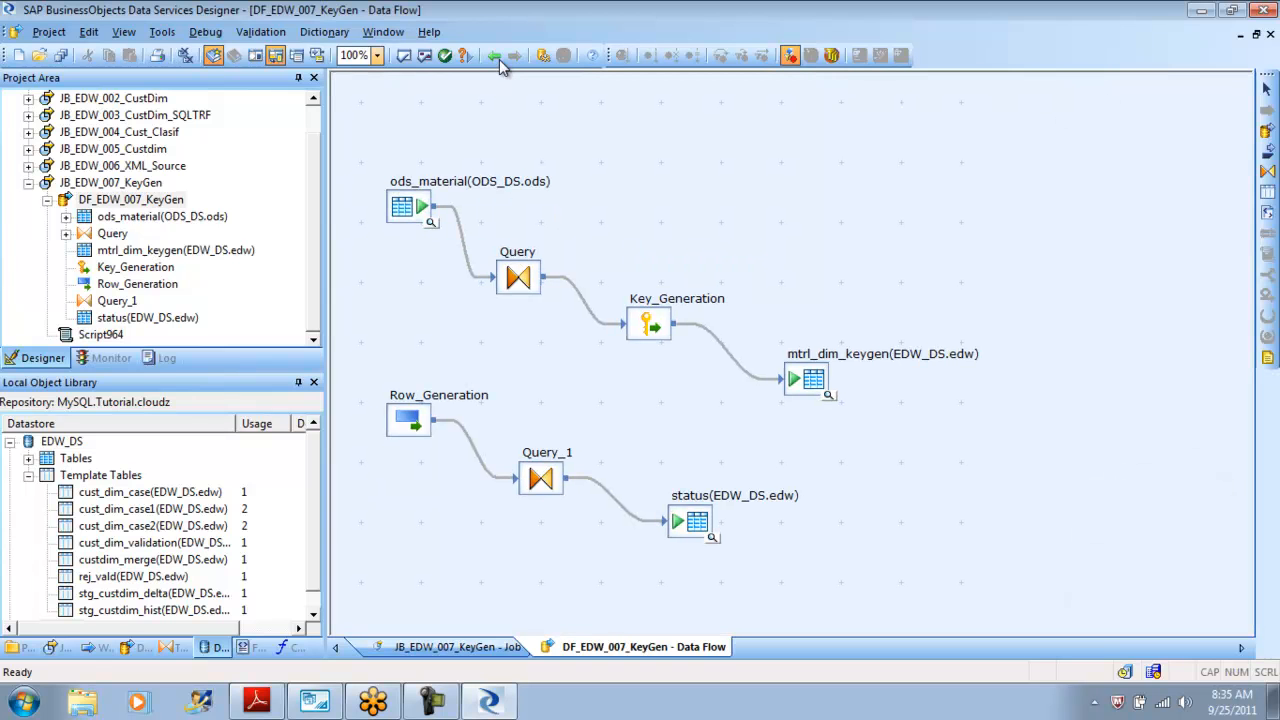
pyautogui.click(498, 58)
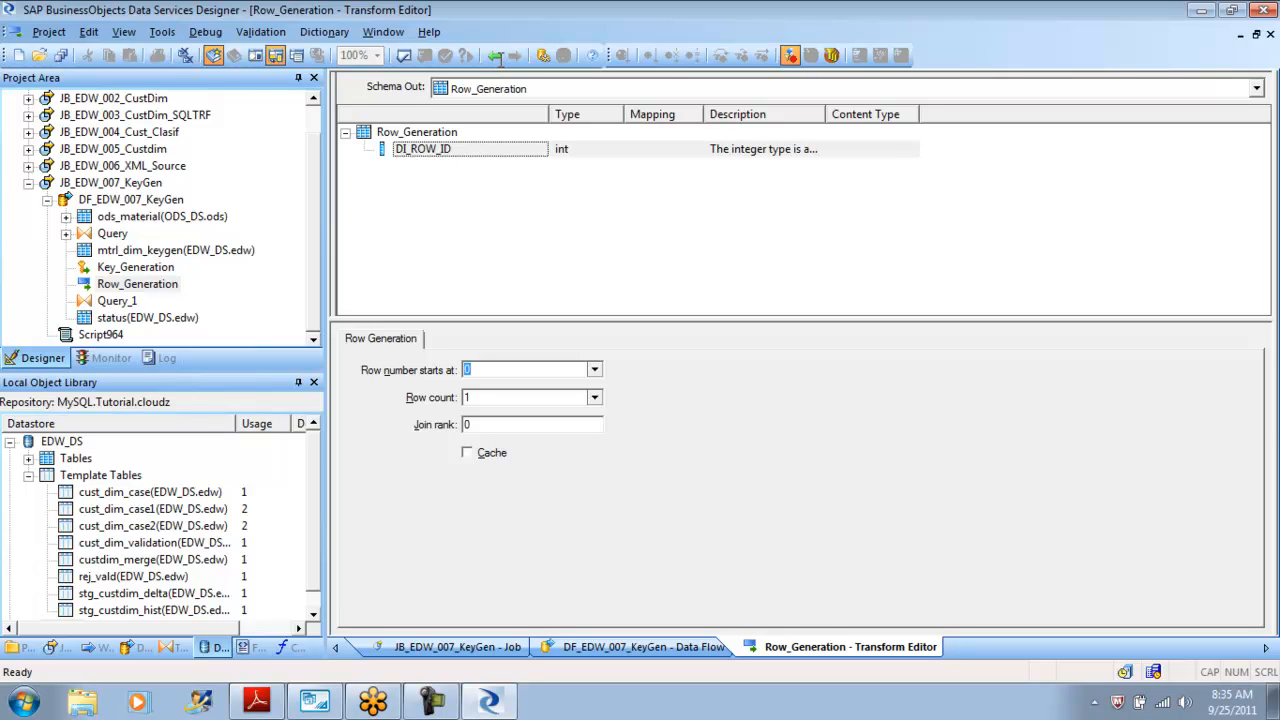
pyautogui.hotkey('alt', 'Down')
pyautogui.press('Up')
pyautogui.press('Up')
pyautogui.press('Up')
pyautogui.press('Up')
pyautogui.press('Up')
pyautogui.press('Up')
pyautogui.press('Up')
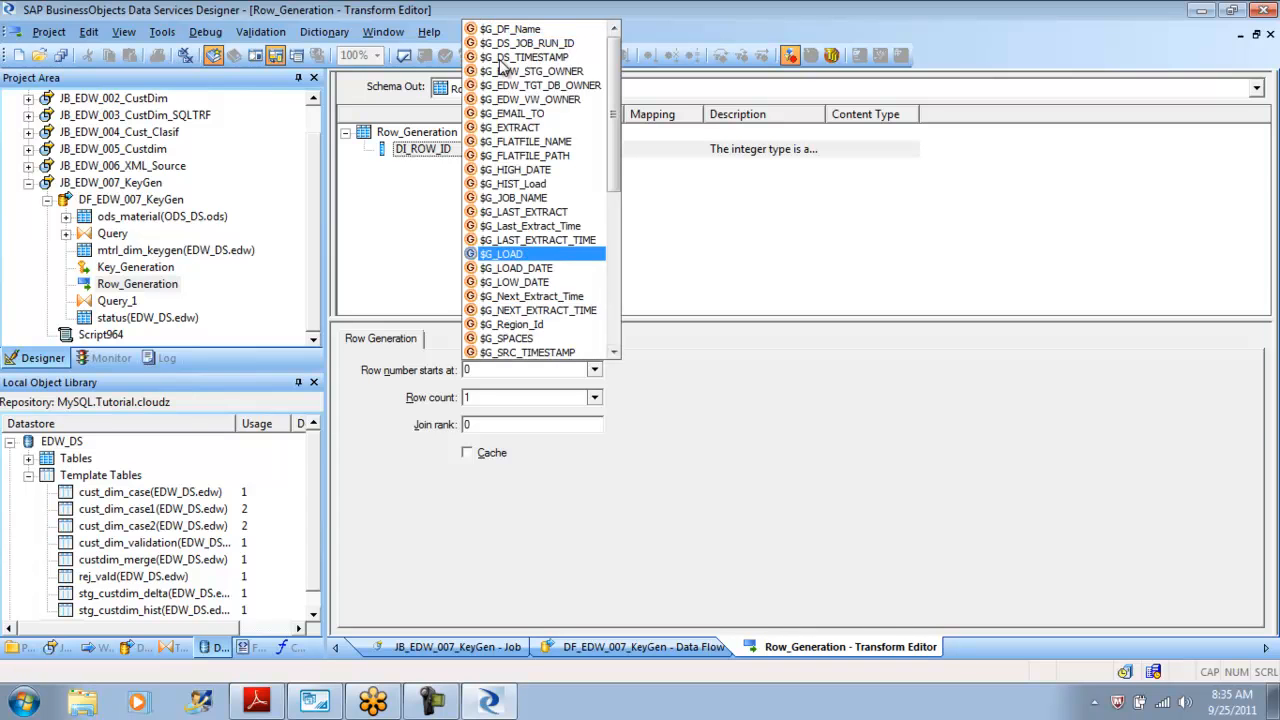
pyautogui.press('Down')
pyautogui.press('Down')
pyautogui.press('Down')
pyautogui.press('Down')
pyautogui.press('Down')
pyautogui.press('Down')
pyautogui.press('Down')
pyautogui.press('Down')
pyautogui.write('1')
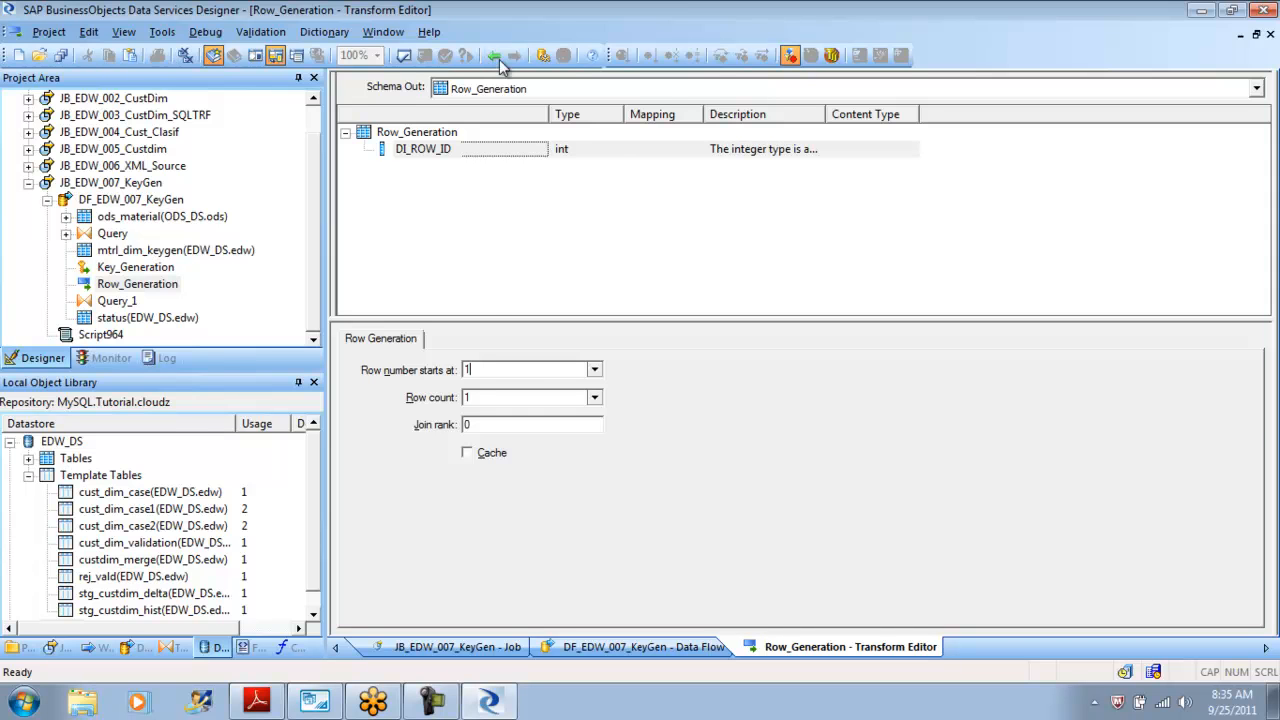
pyautogui.hotkey('alt', 'Down')
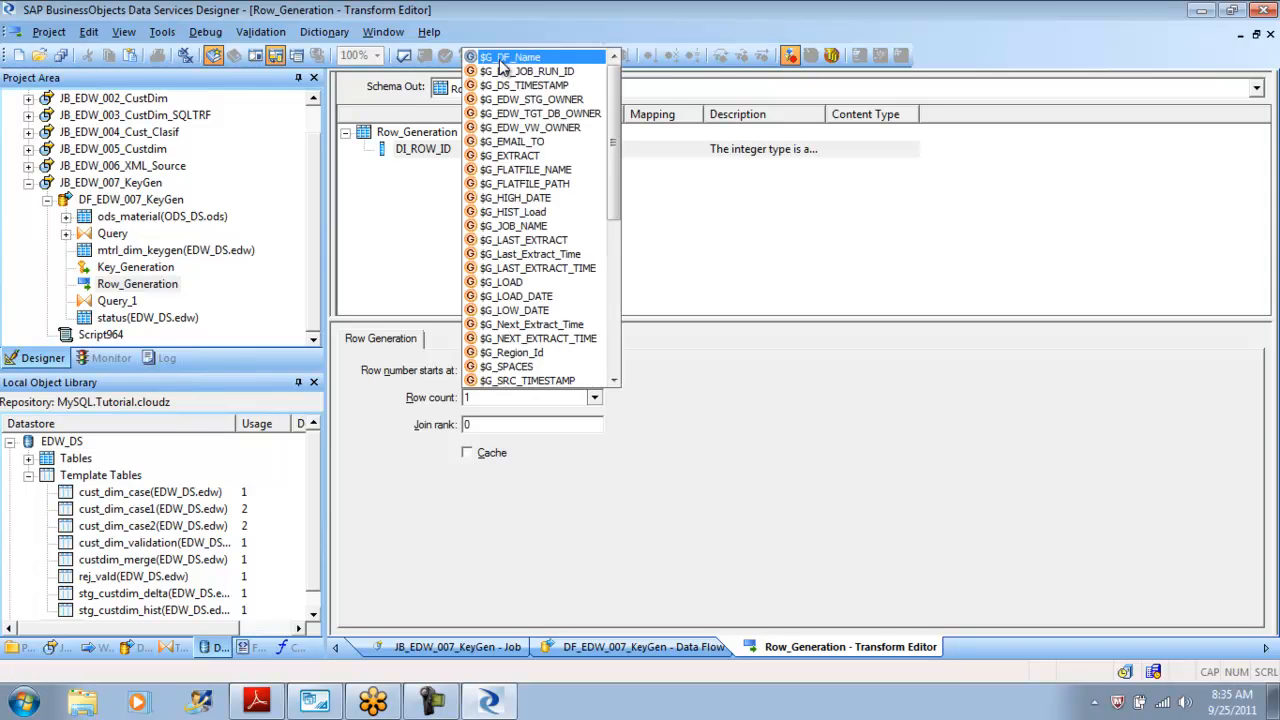
pyautogui.press('Escape')
pyautogui.press('Tab')
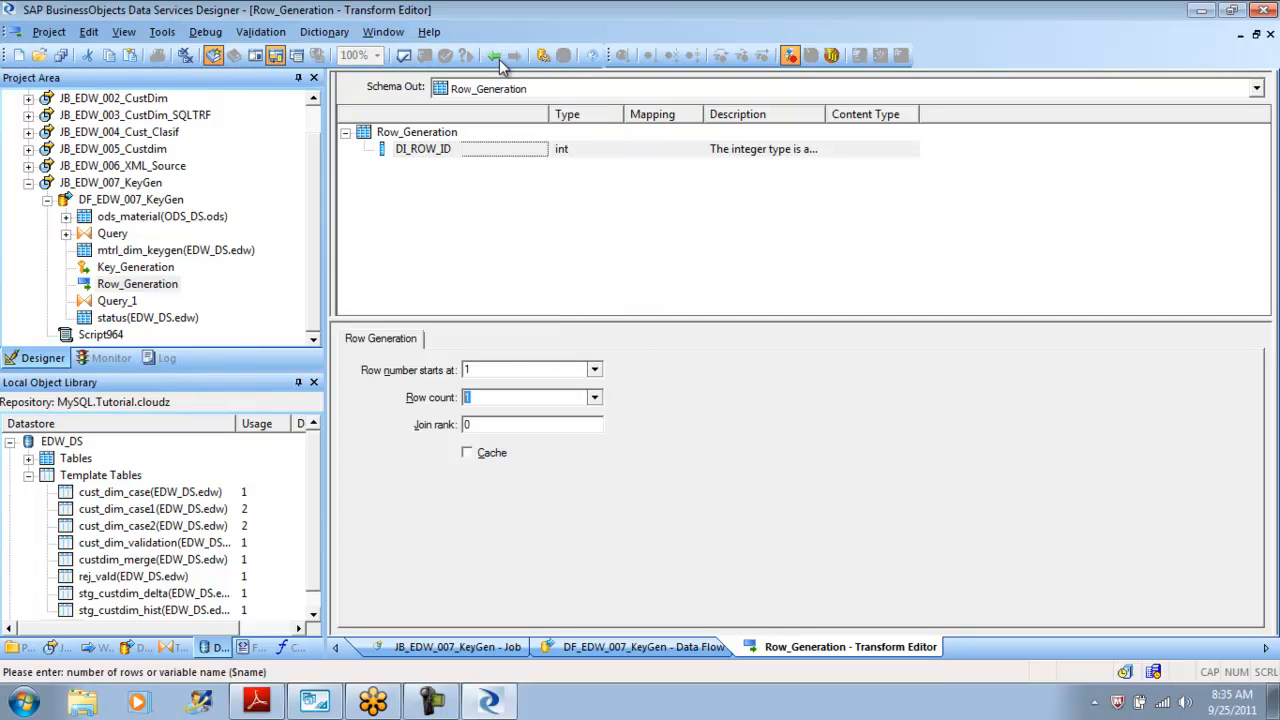
pyautogui.write('2')
pyautogui.click(500, 60)
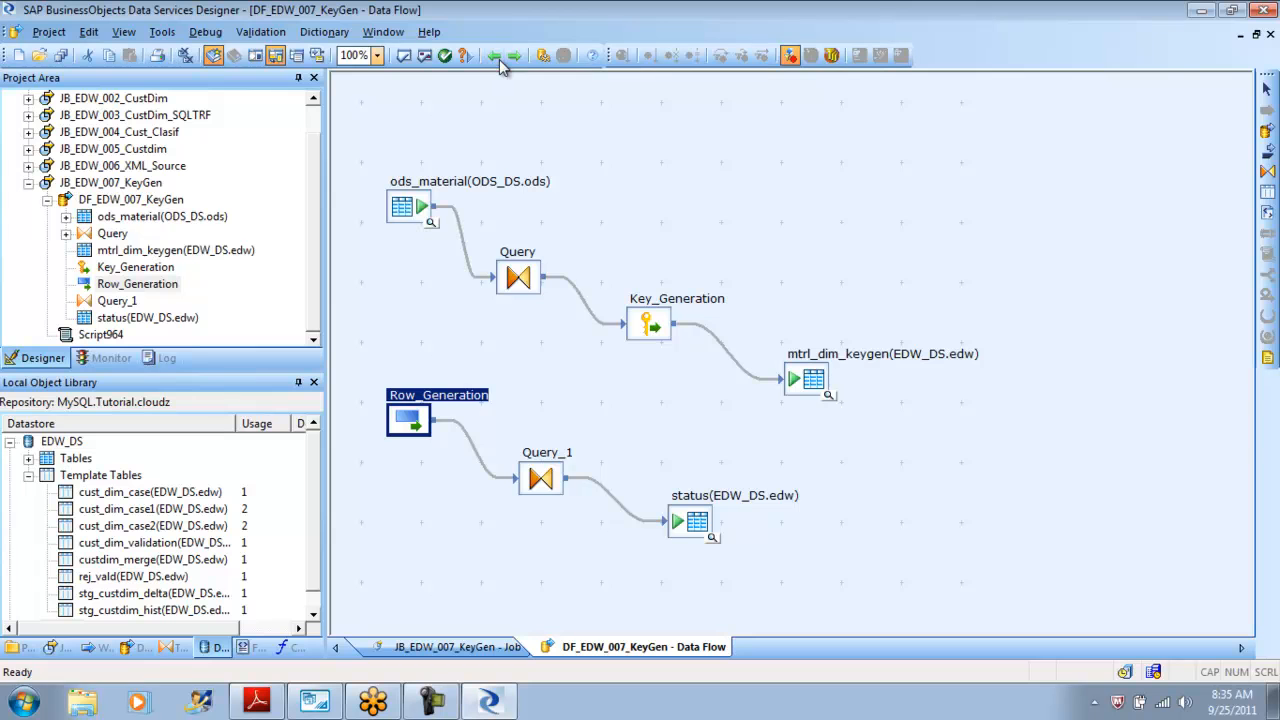
# Validate all objects in the data flow.
pyautogui.click(424, 56)
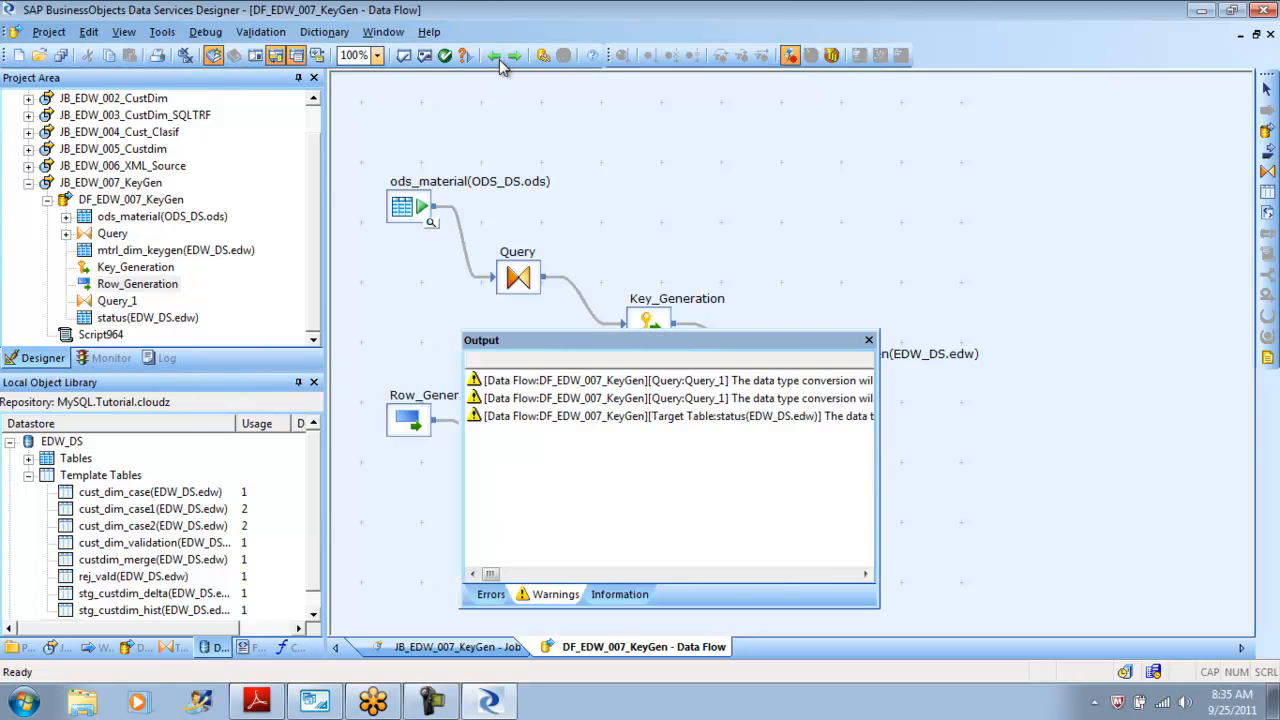
pyautogui.click(868, 340)
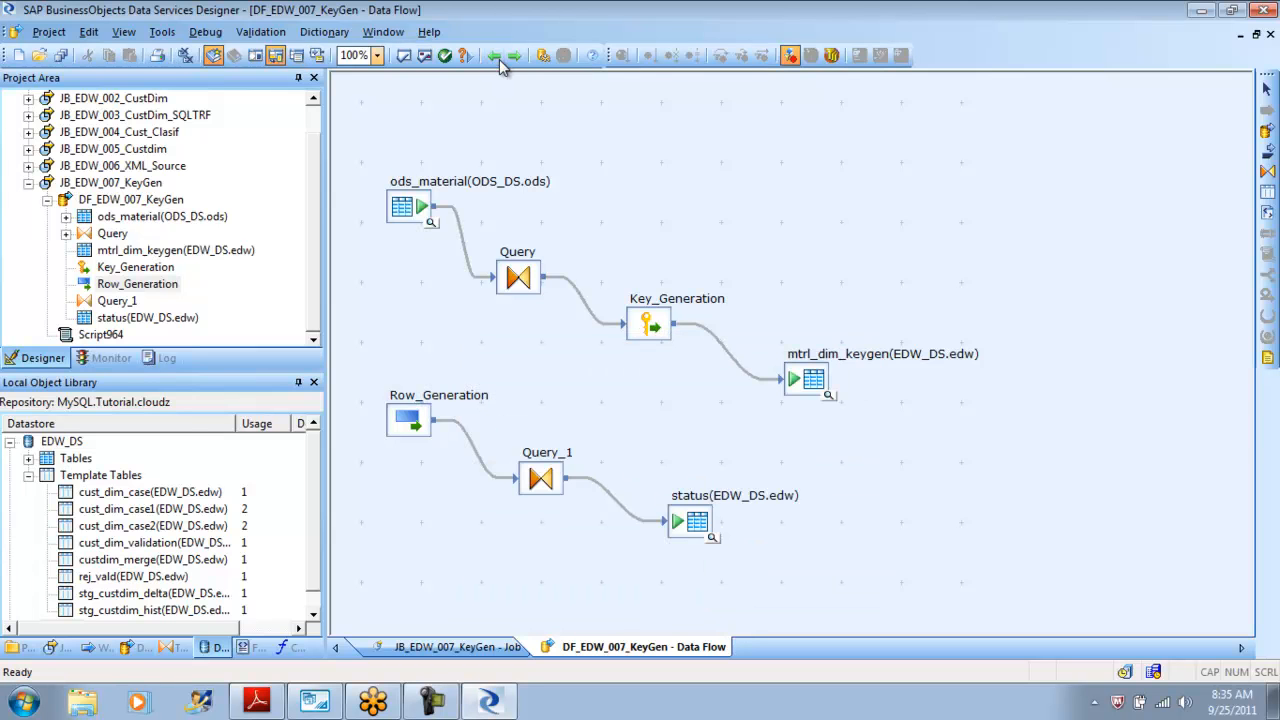
# Delete the status target table from the data flow.
pyautogui.doubleClick(691, 520)
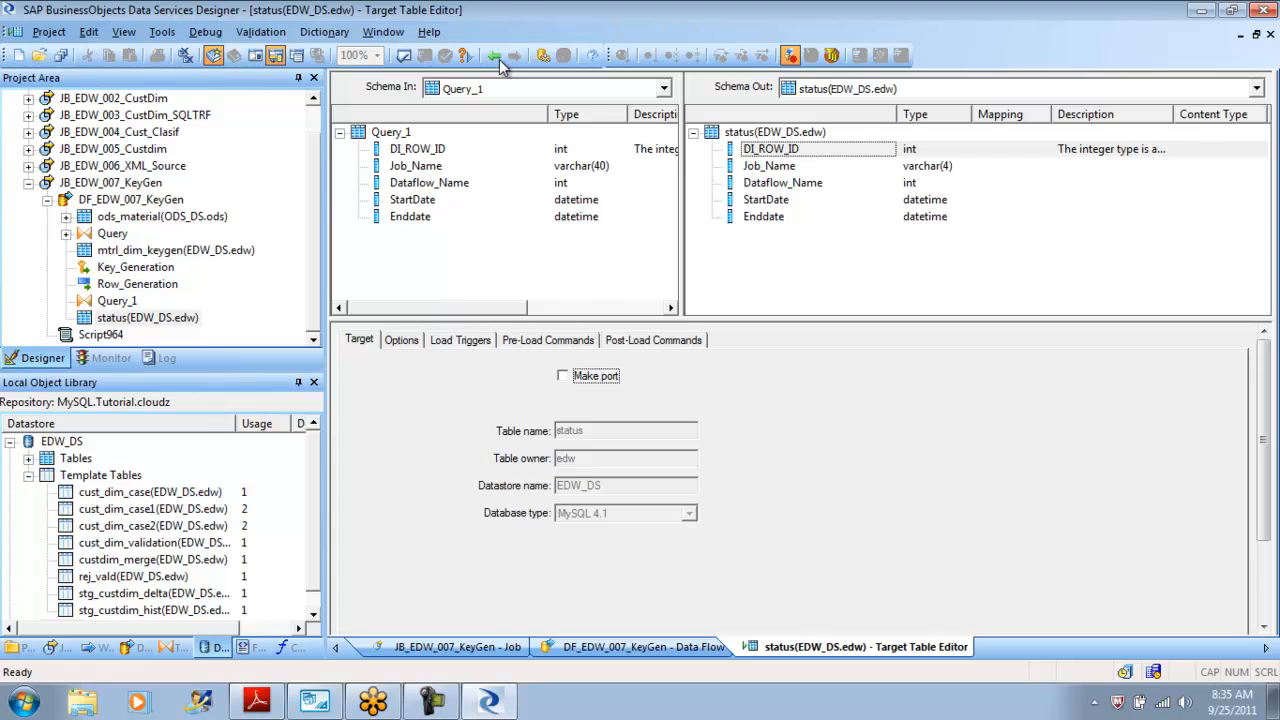
pyautogui.click(502, 62)
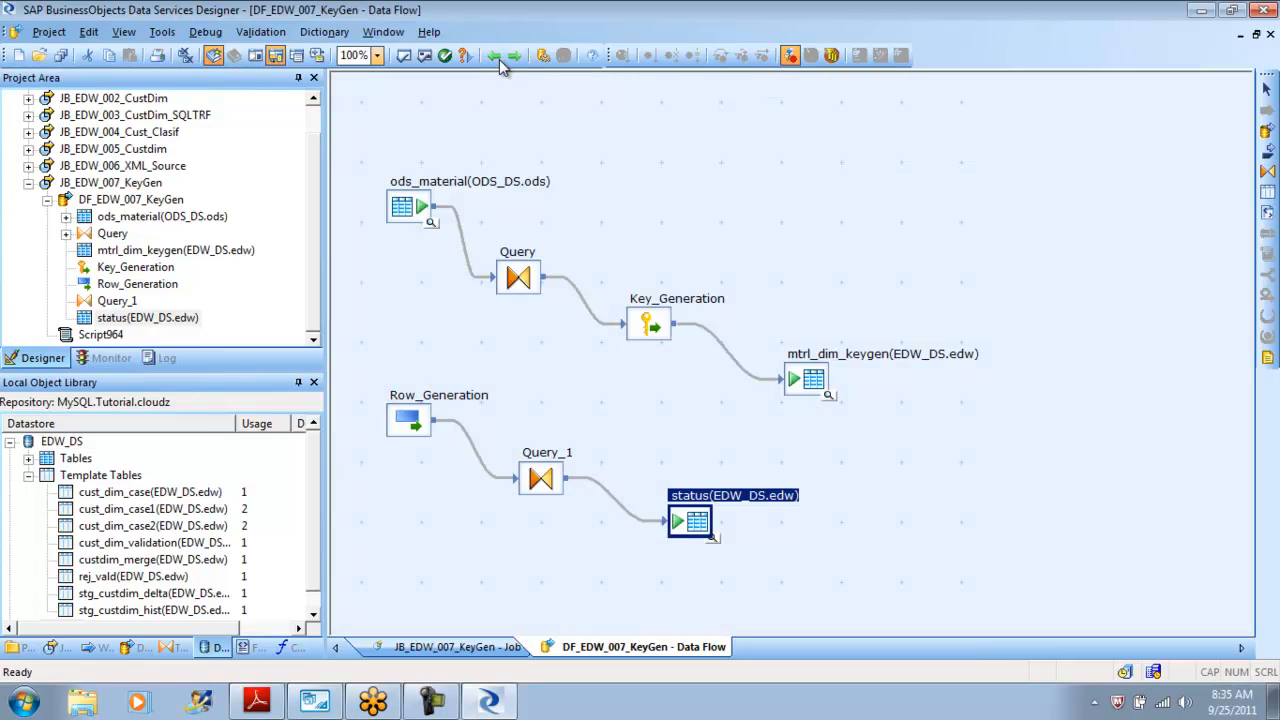
pyautogui.press('Delete')
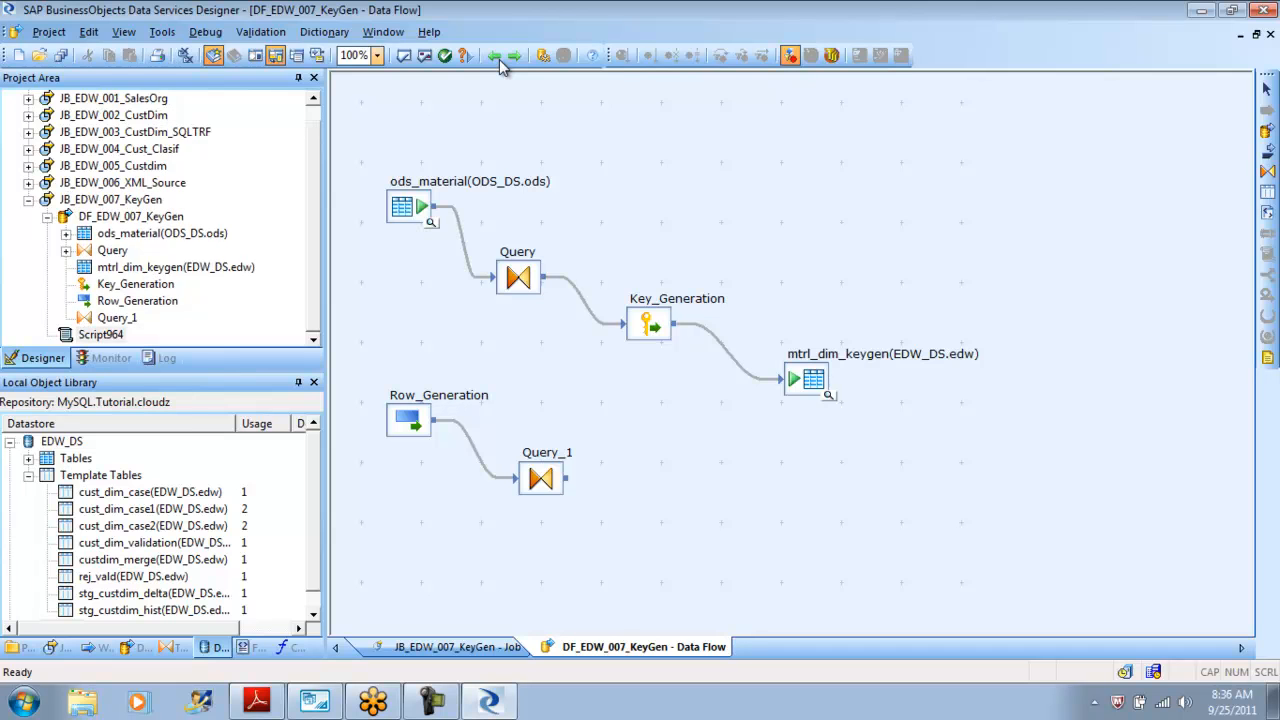
# Add a template target table named Status1 in the EDW_DS datastore after Query_1.
pyautogui.click(1267, 192)
pyautogui.click(680, 500)
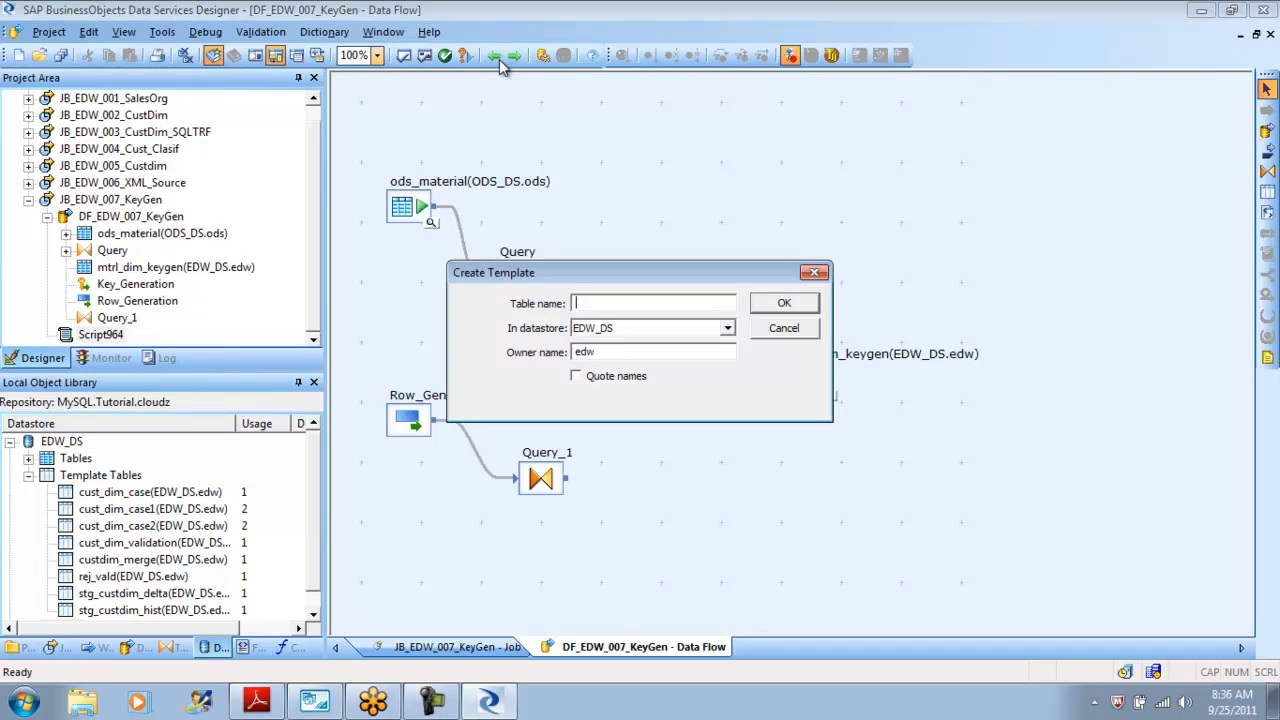
pyautogui.write('Status_2')
pyautogui.press('BackSpace')
pyautogui.press('BackSpace')
pyautogui.write('1')
pyautogui.press('Return')
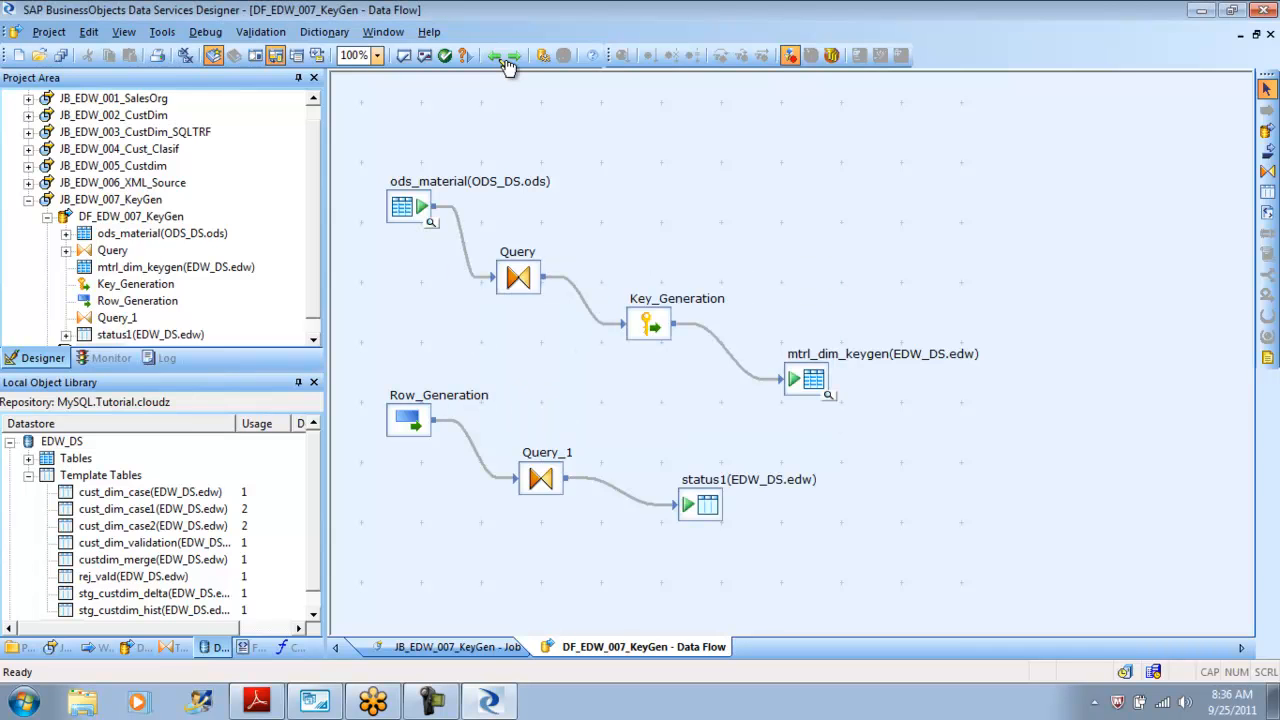
# Save all changes and execute the JB_EDW_007_KeyGen job with the default execution properties.
pyautogui.click(497, 56)
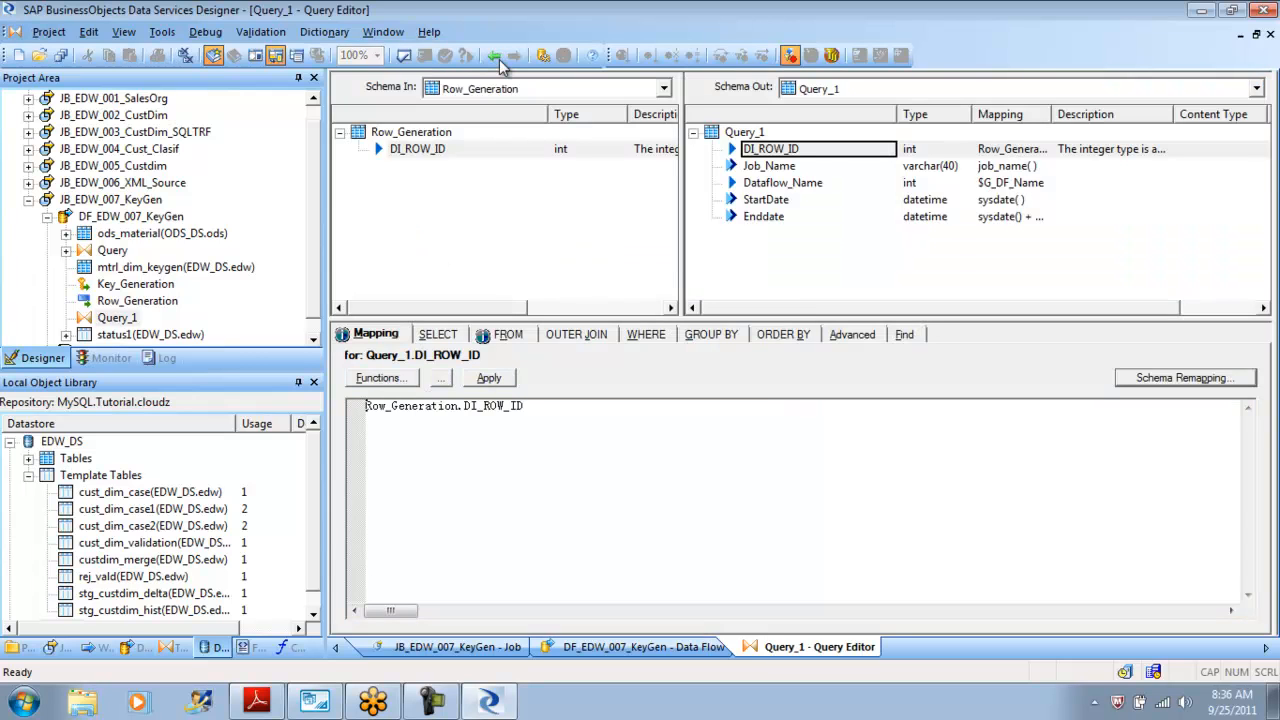
pyautogui.press('Down')
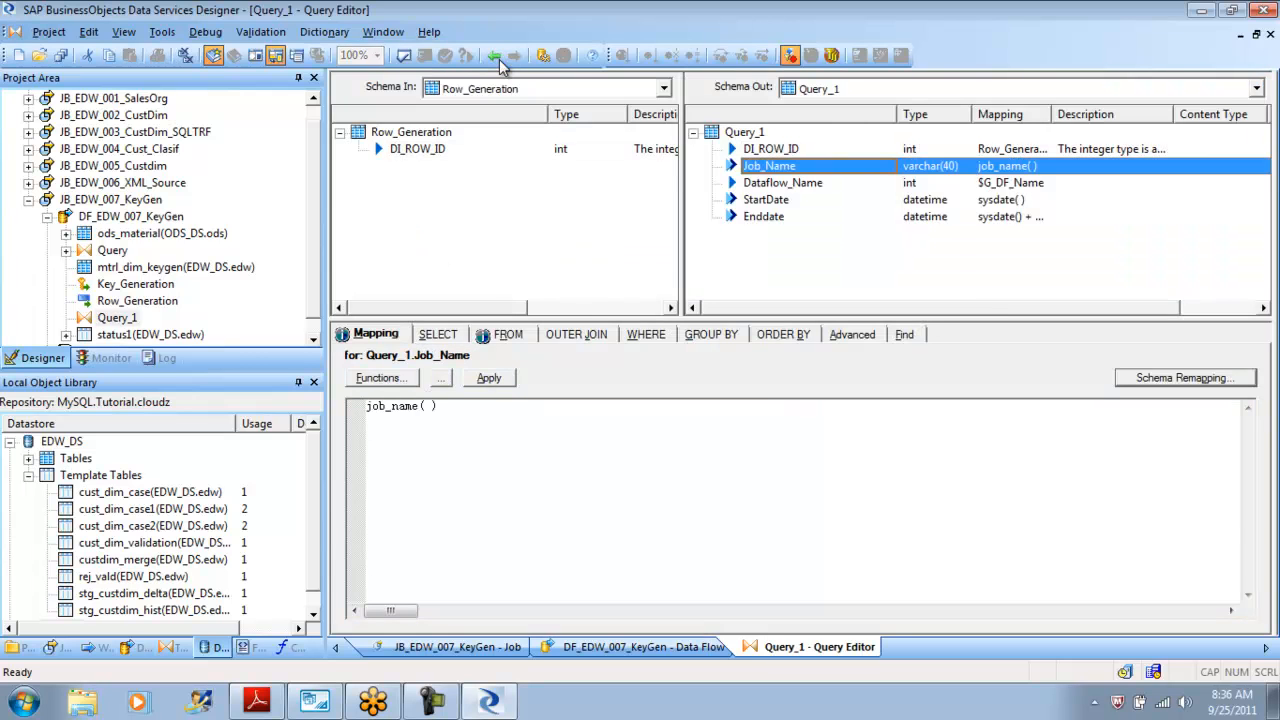
pyautogui.click(497, 57)
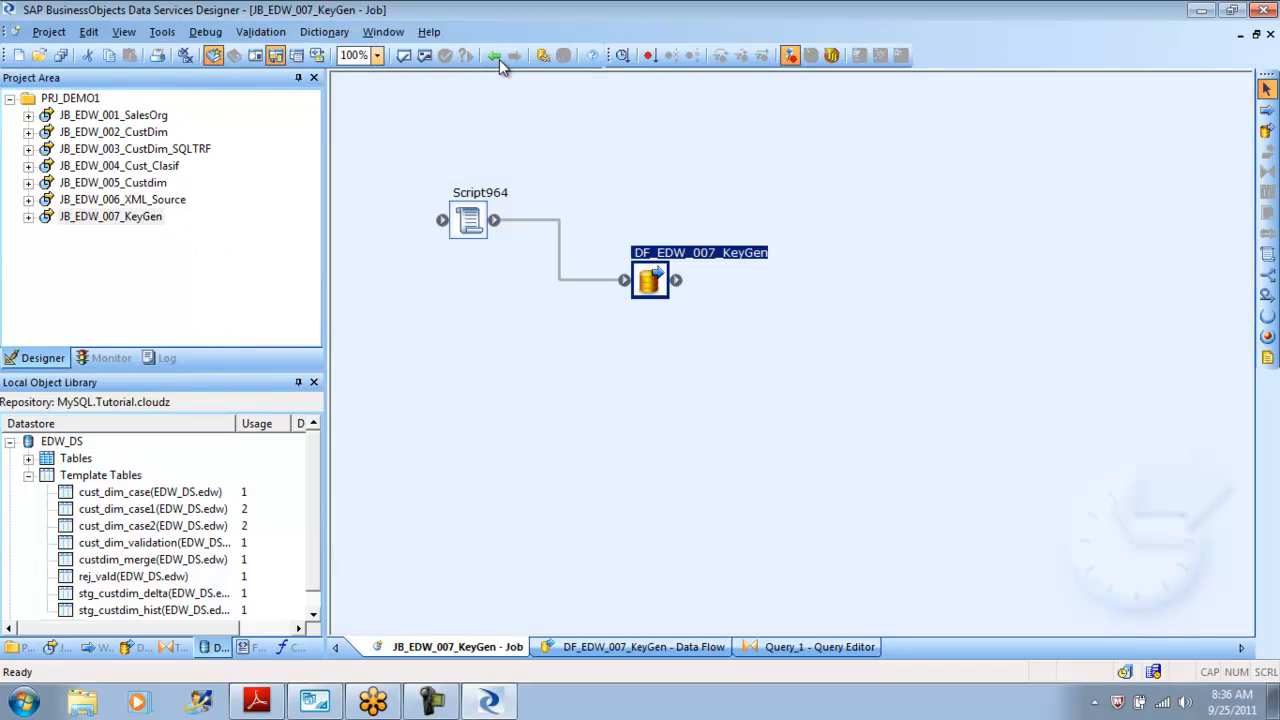
pyautogui.hotkey('shift', 'F10')
pyautogui.press('Down')
pyautogui.press('Return')
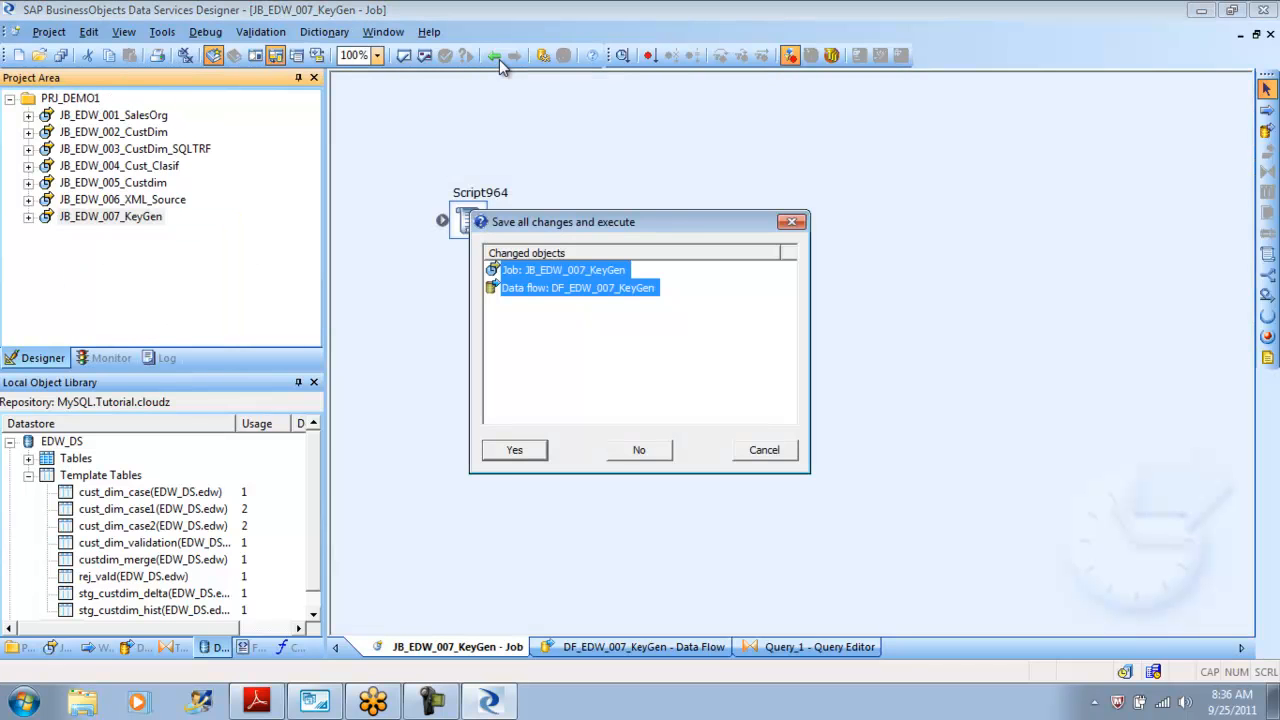
pyautogui.press('Return')
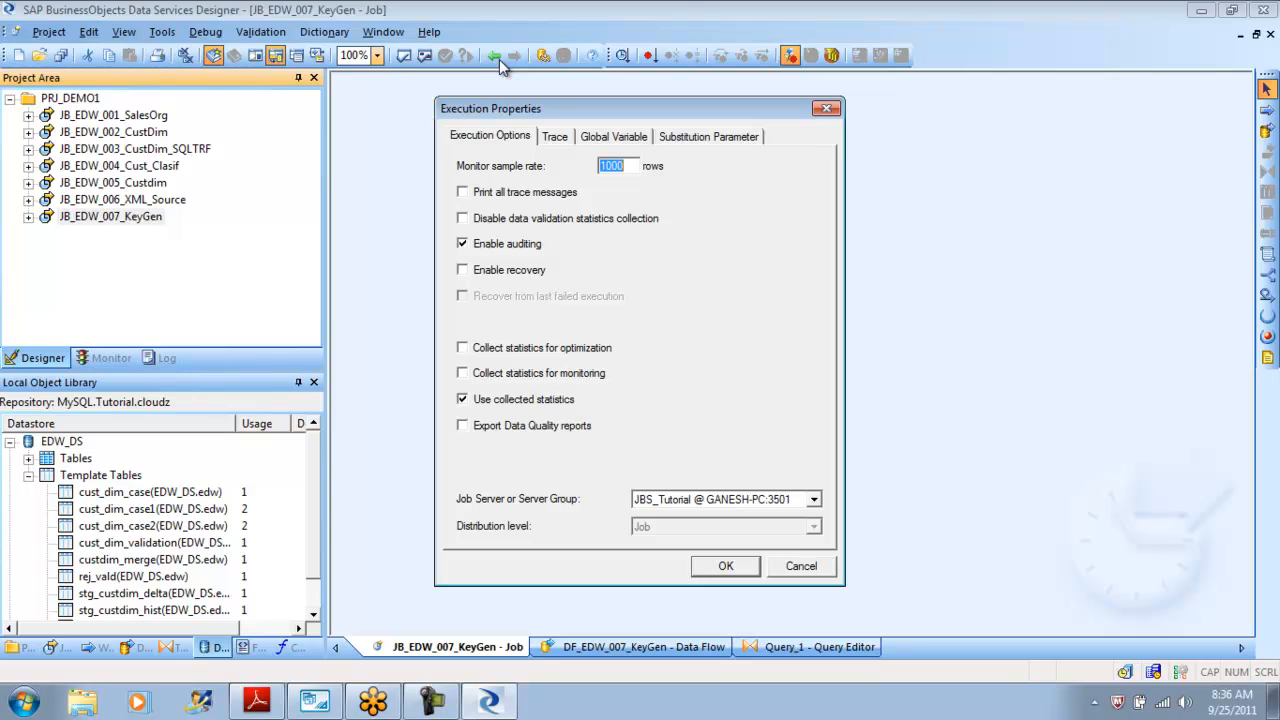
pyautogui.press('Return')
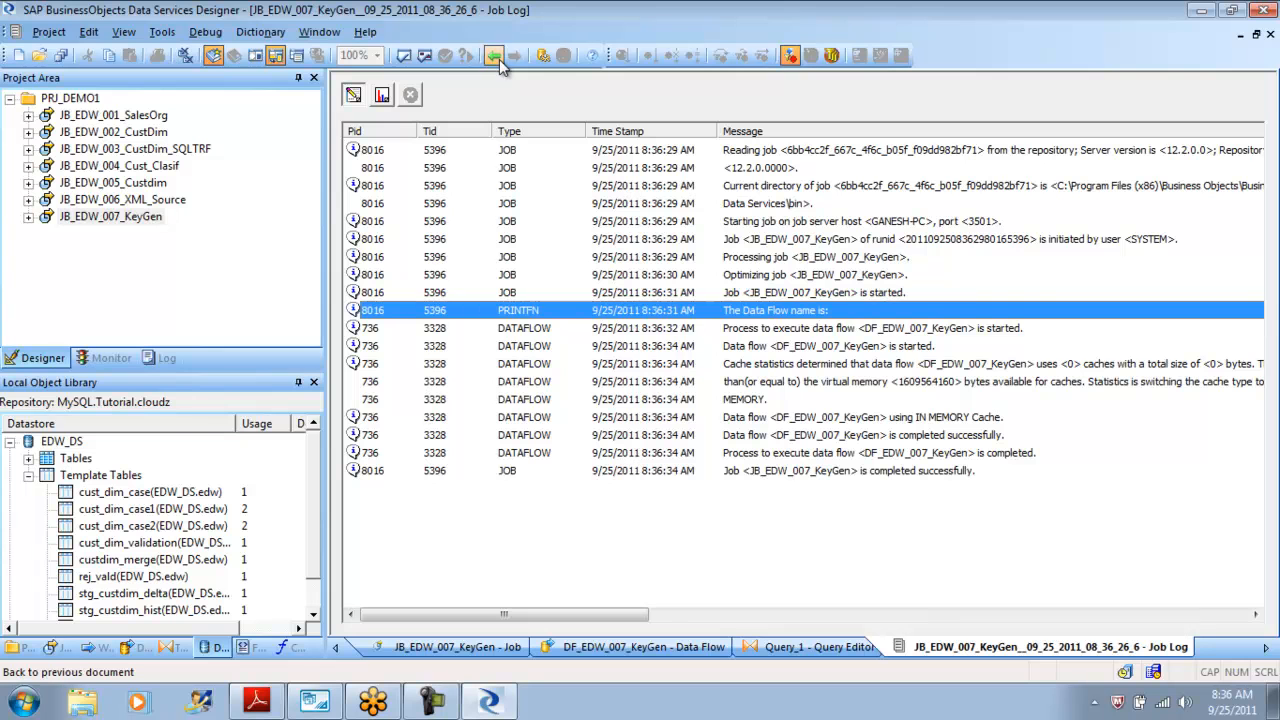
# Open the Variables and Parameters window for the script to inspect the $G_DF_Name global variable.
pyautogui.click(499, 58)
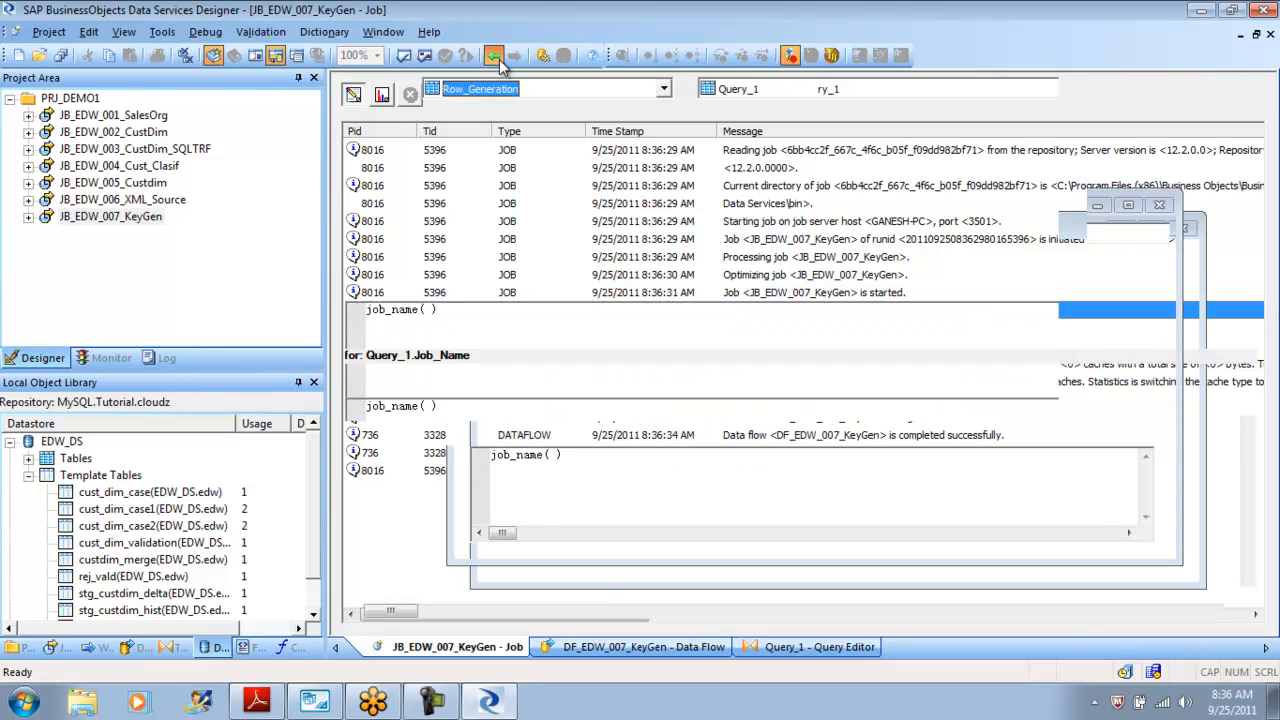
pyautogui.click(499, 58)
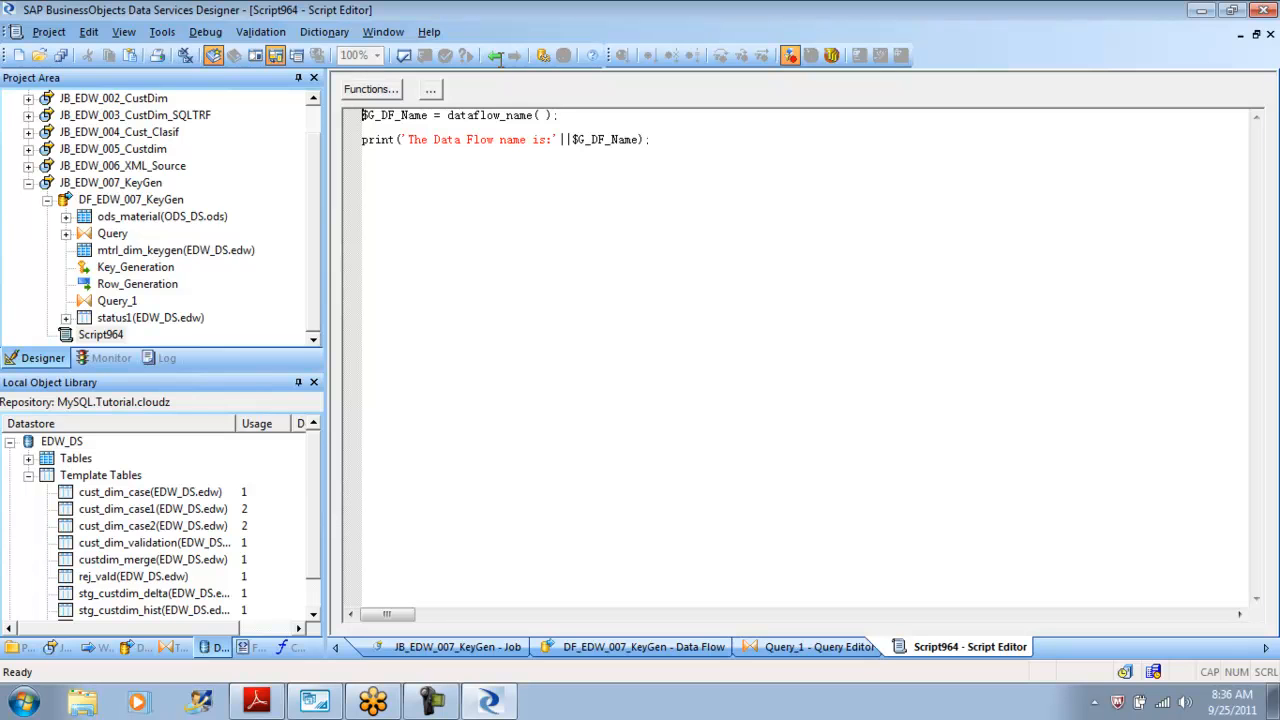
pyautogui.press('Right')
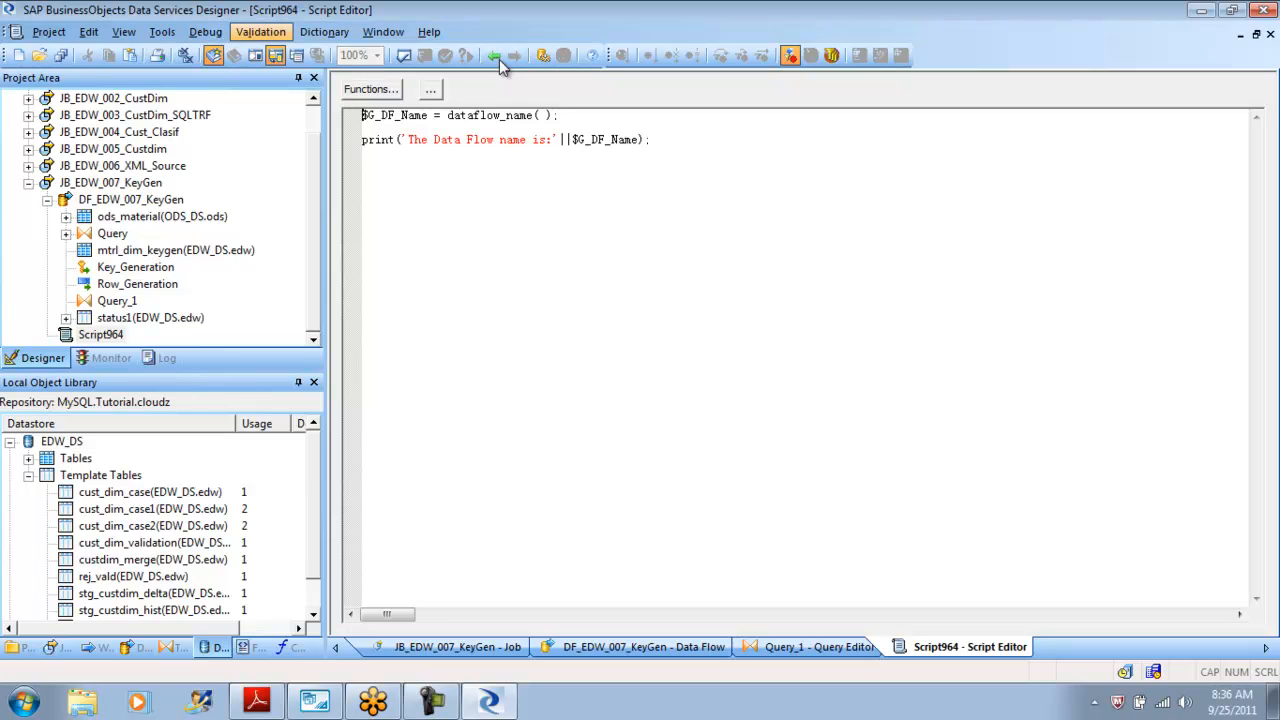
pyautogui.press('Down')
pyautogui.press('Left')
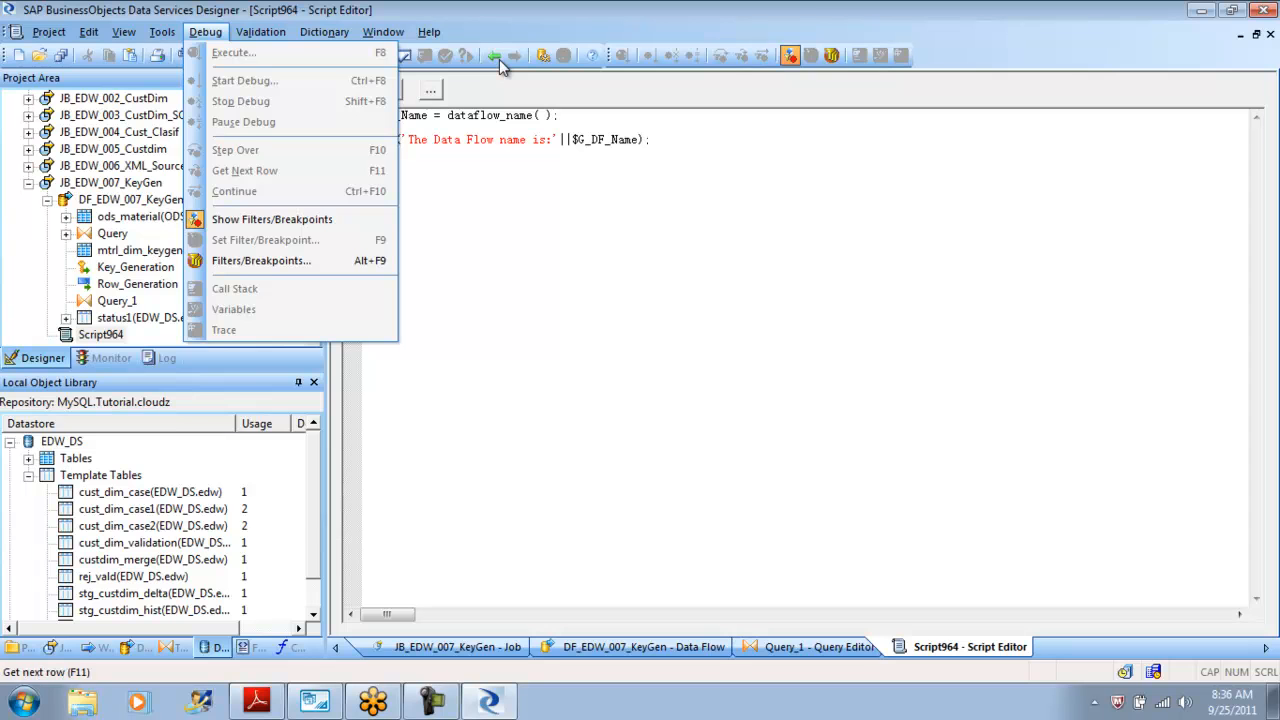
pyautogui.press('Left')
pyautogui.press('Down')
pyautogui.press('Down')
pyautogui.press('Return')
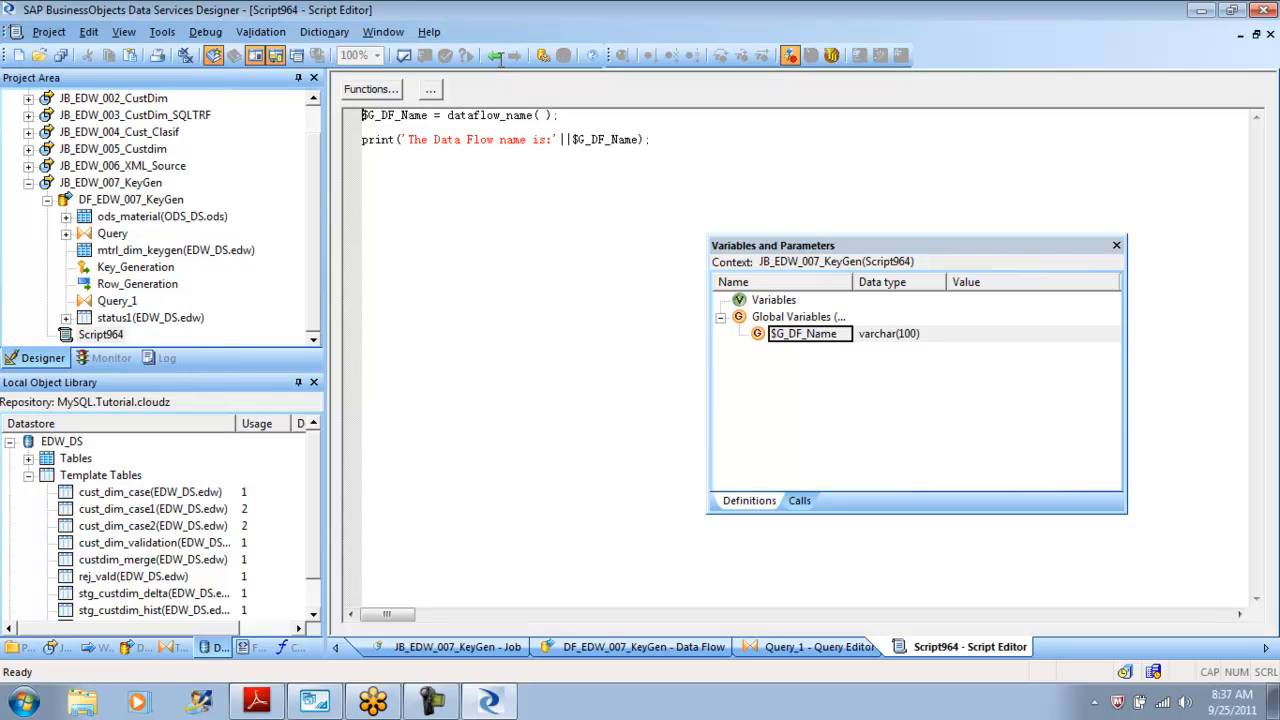
pyautogui.press('Escape')
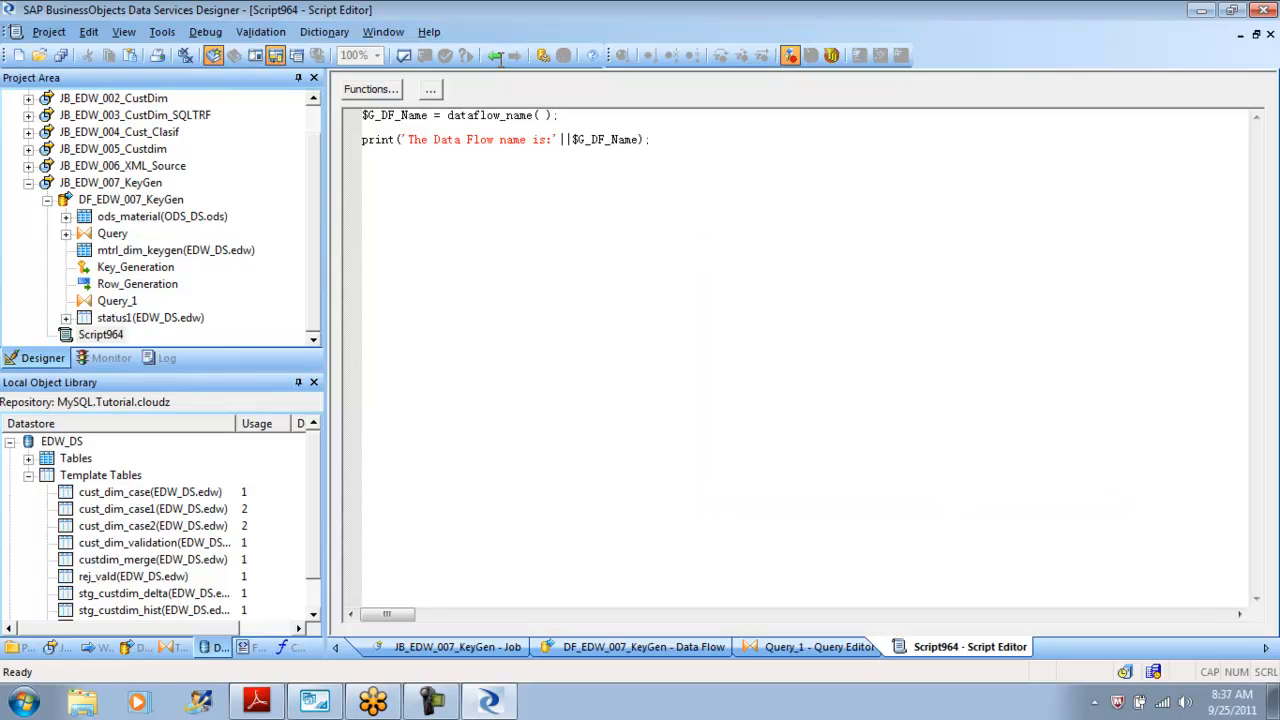
# Look up the dataflow_name function under Miscellaneous Functions in the script's function browser.
pyautogui.click(371, 90)
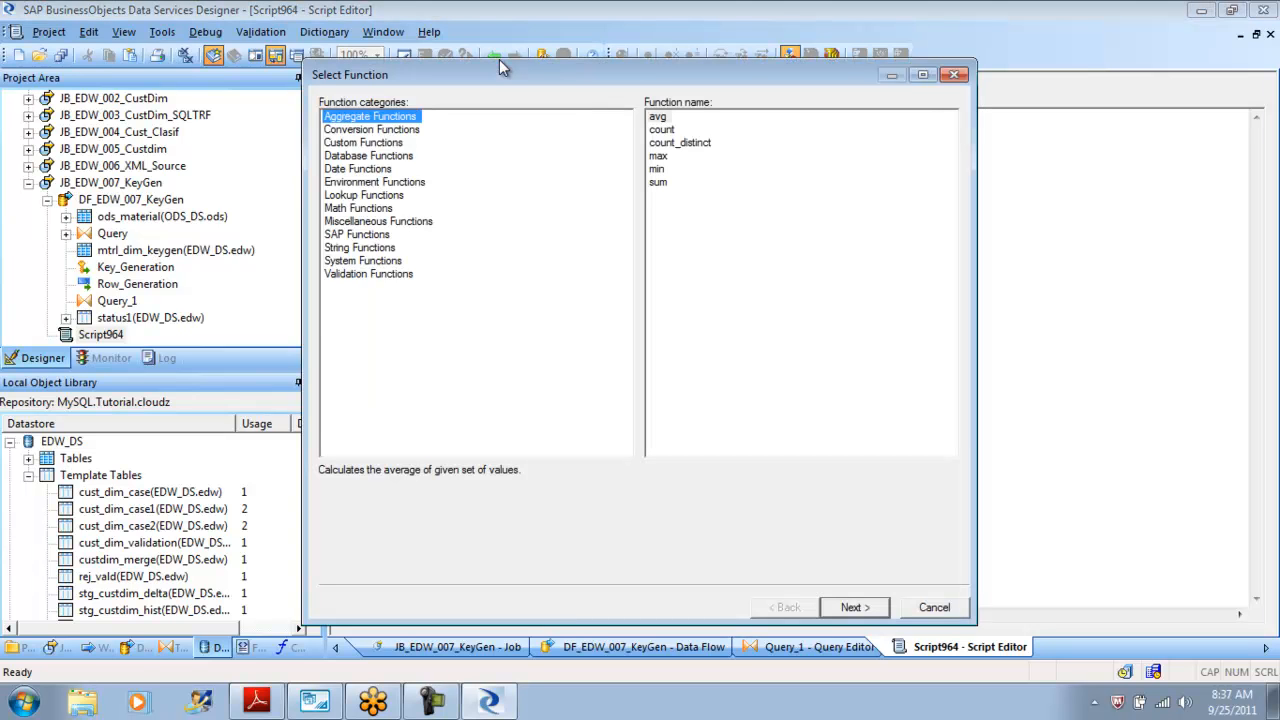
pyautogui.click(378, 221)
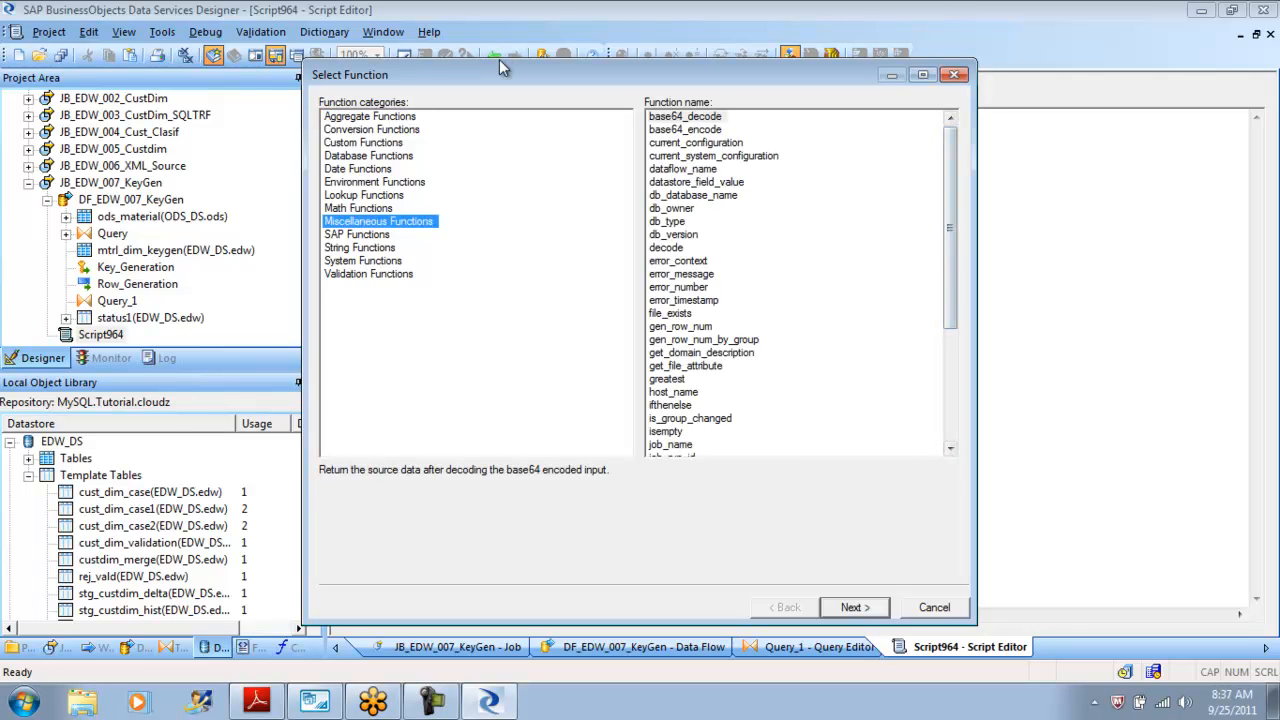
pyautogui.click(683, 169)
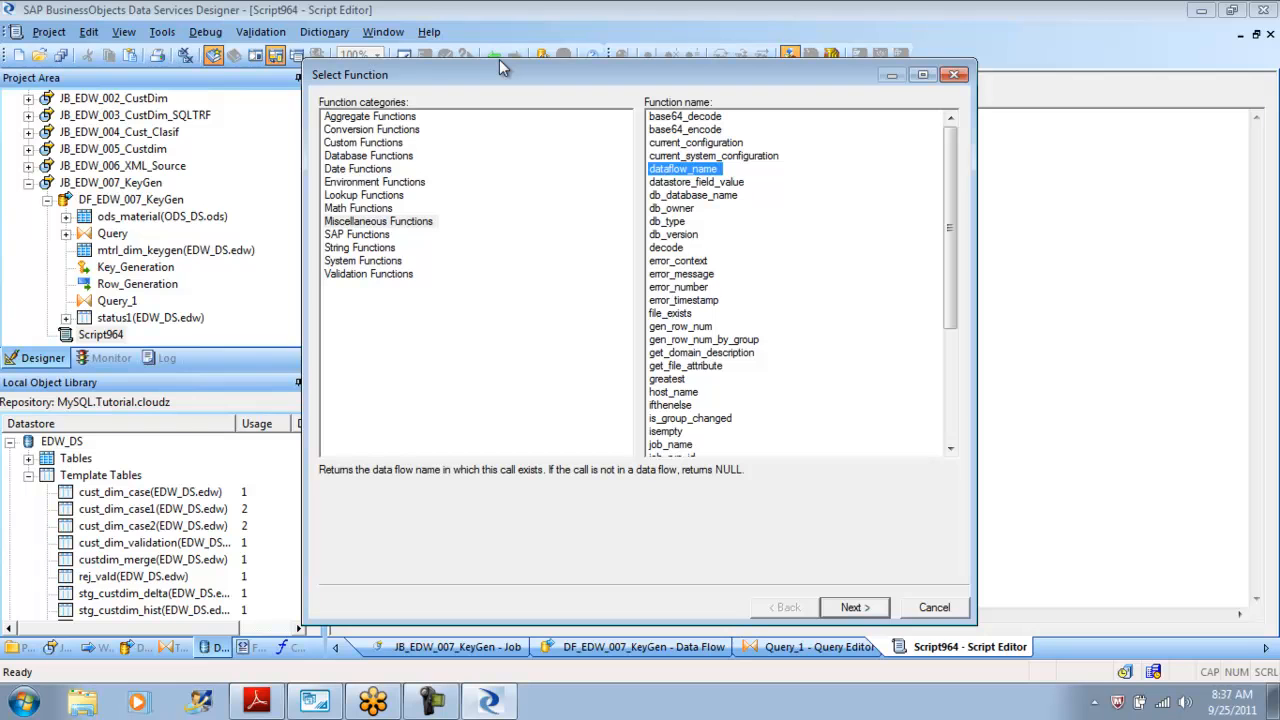
pyautogui.press('Escape')
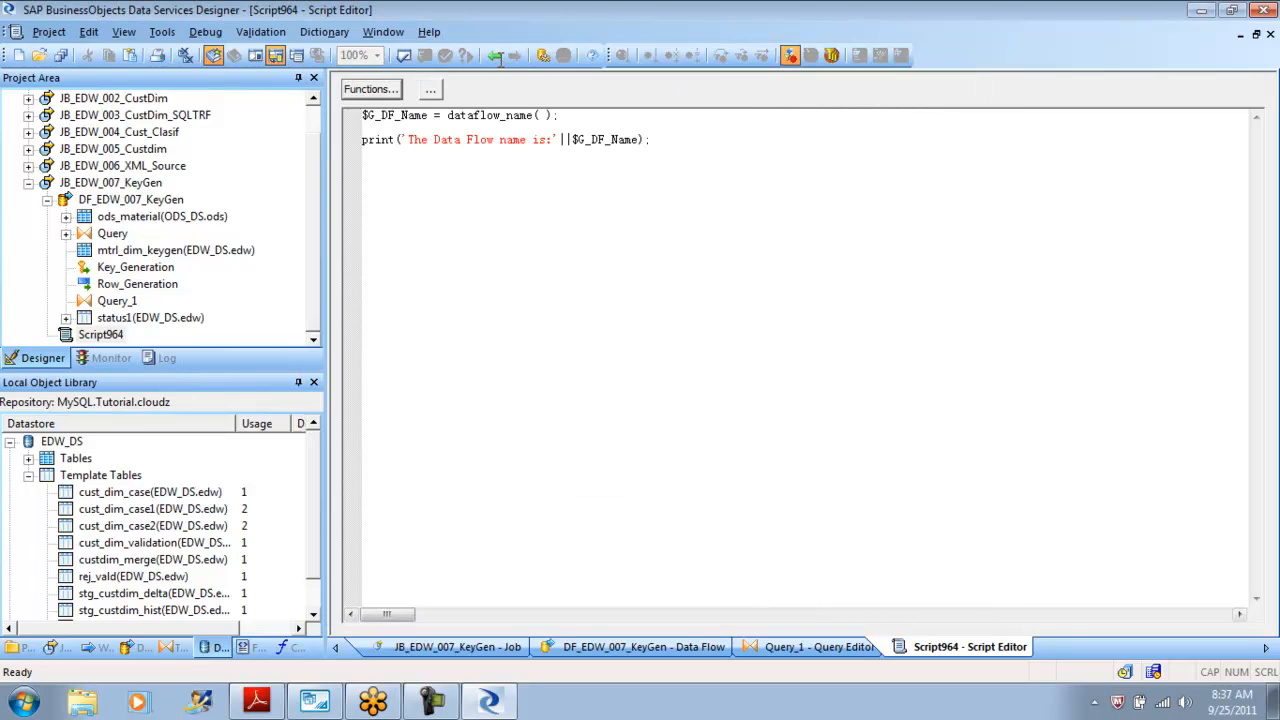
# Replace the Dataflow_Name column mapping in Query_1 with dataflow_name( ) and validate the data flow.
pyautogui.click(497, 57)
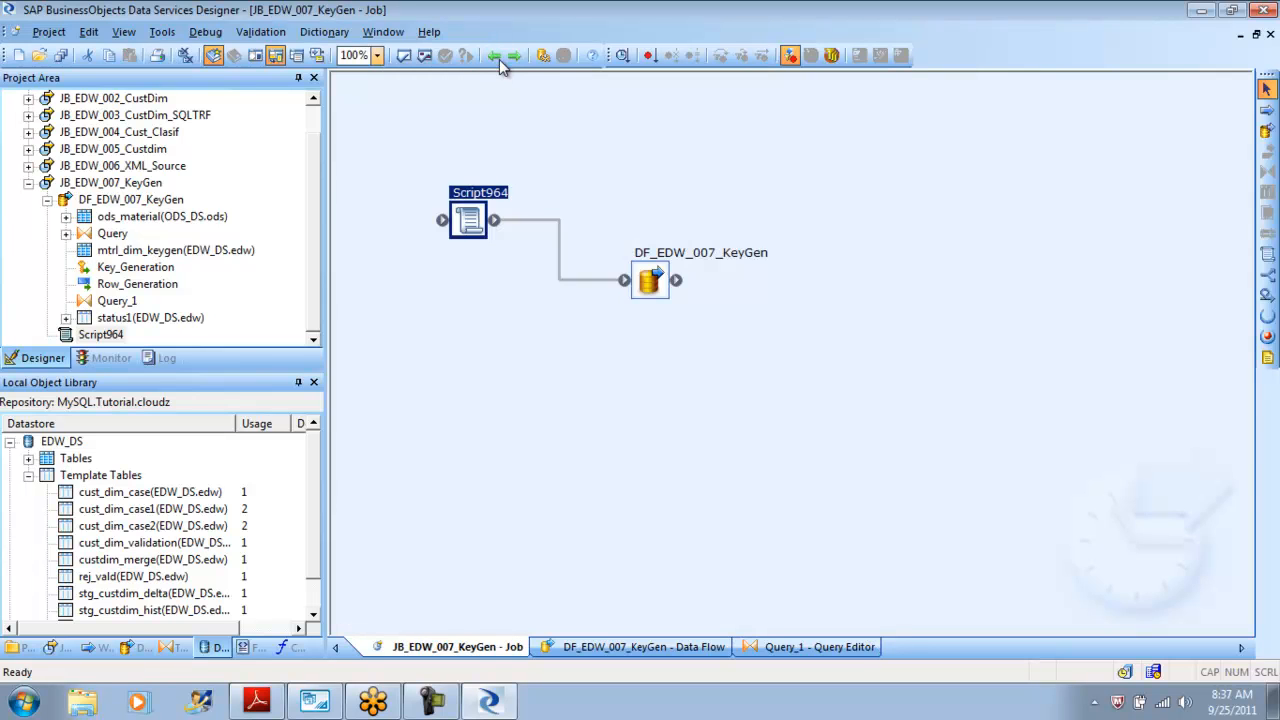
pyautogui.click(501, 60)
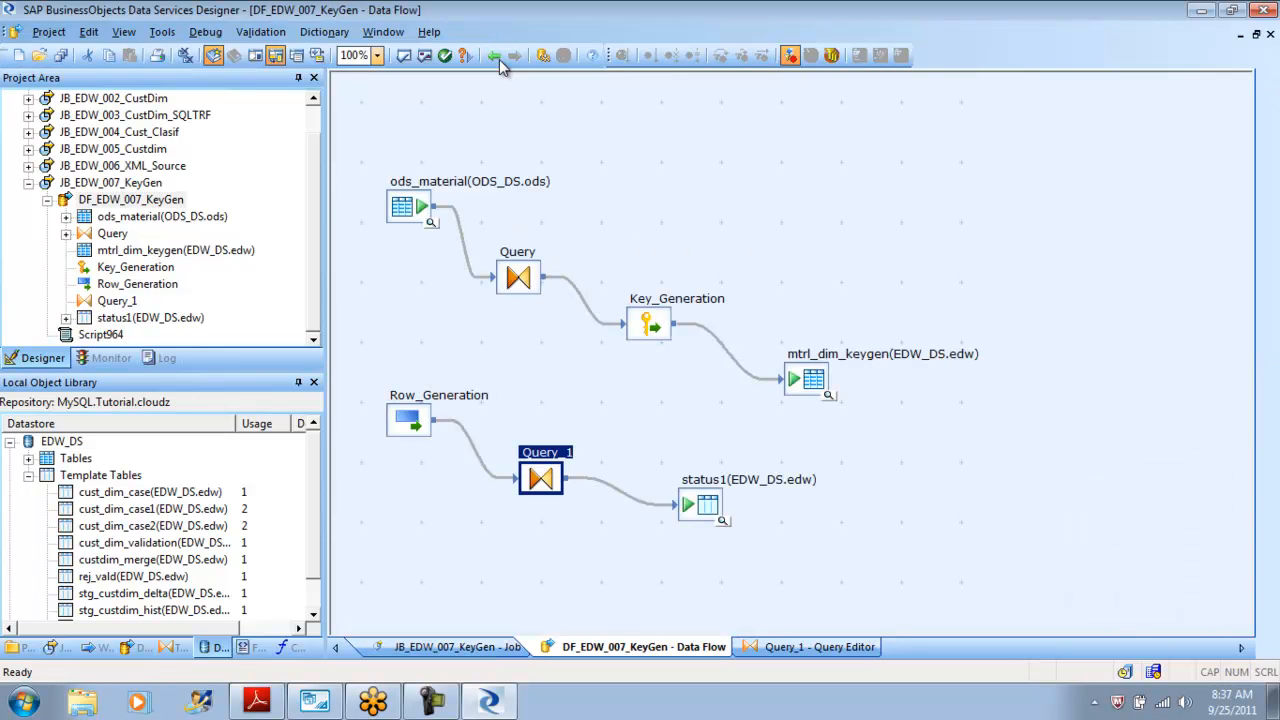
pyautogui.click(497, 57)
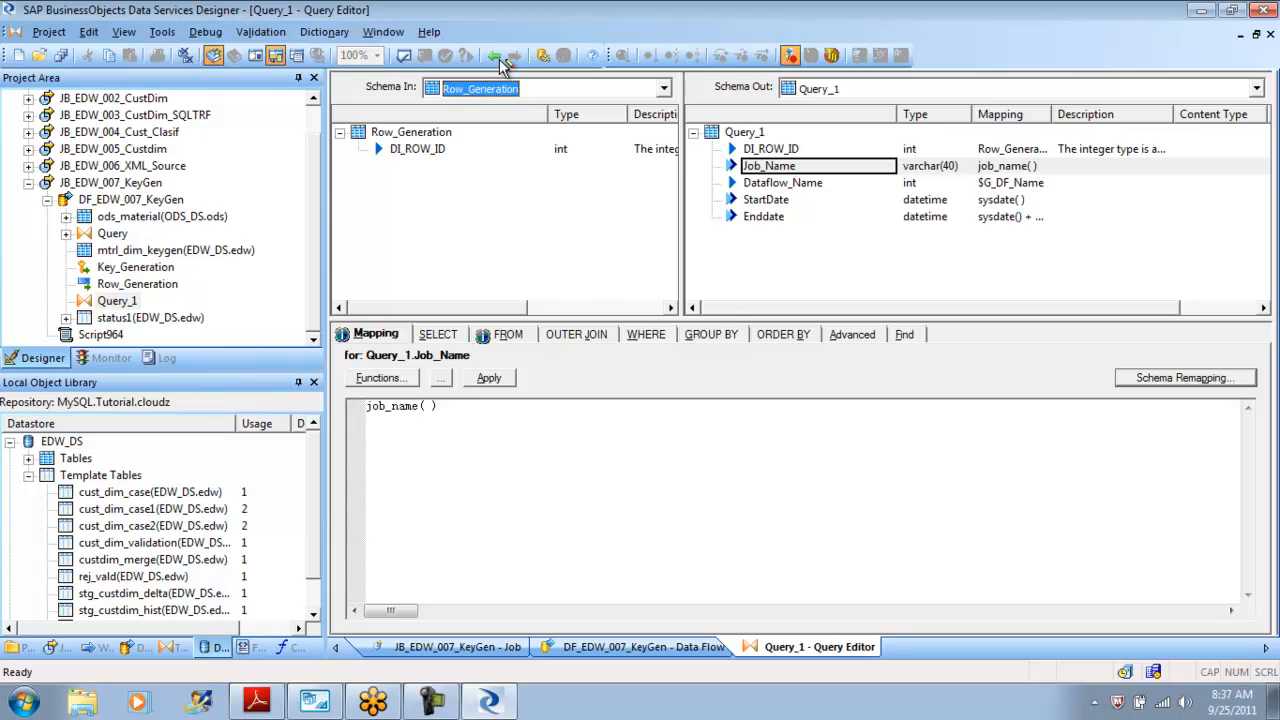
pyautogui.click(500, 60)
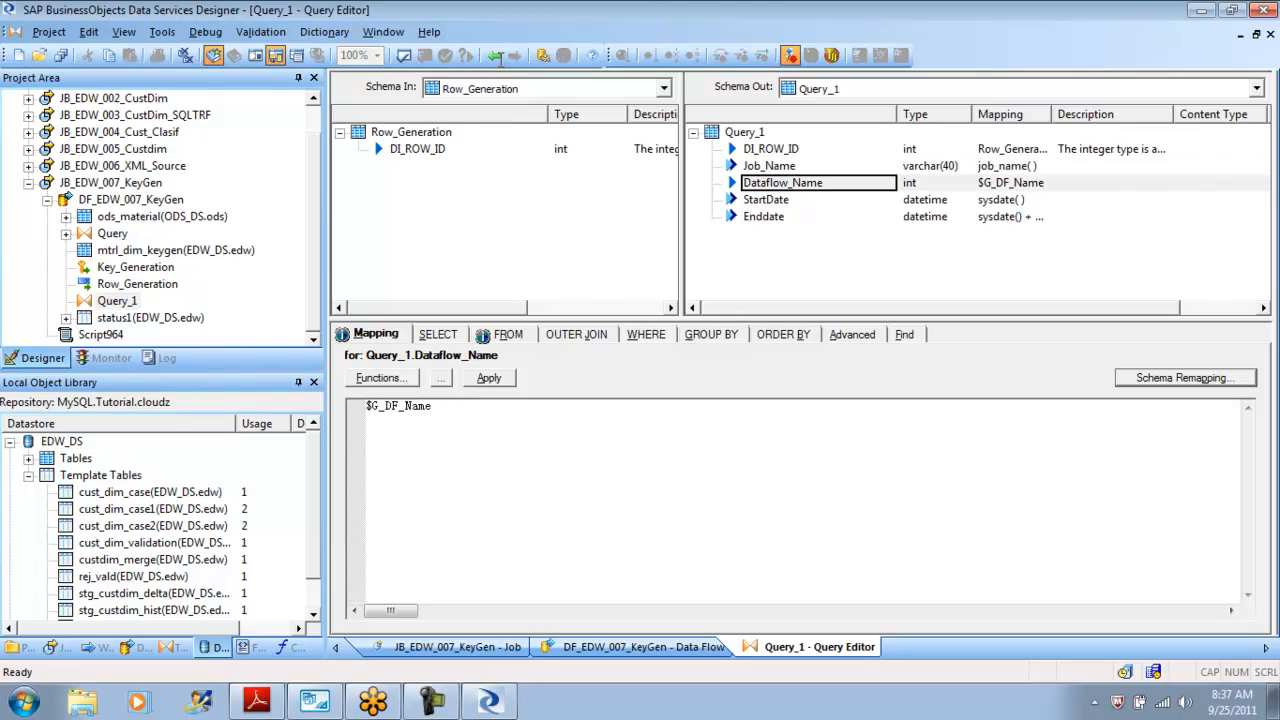
pyautogui.hotkey('ctrl', 'a')
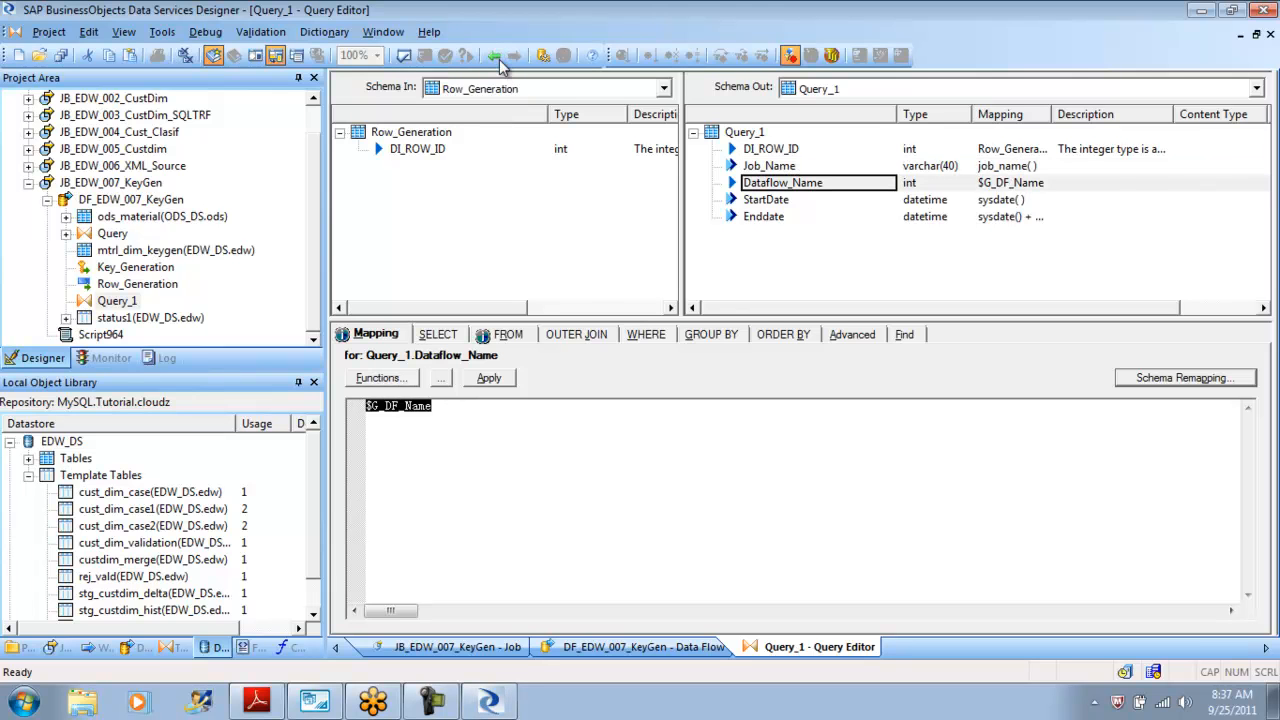
pyautogui.write('data')
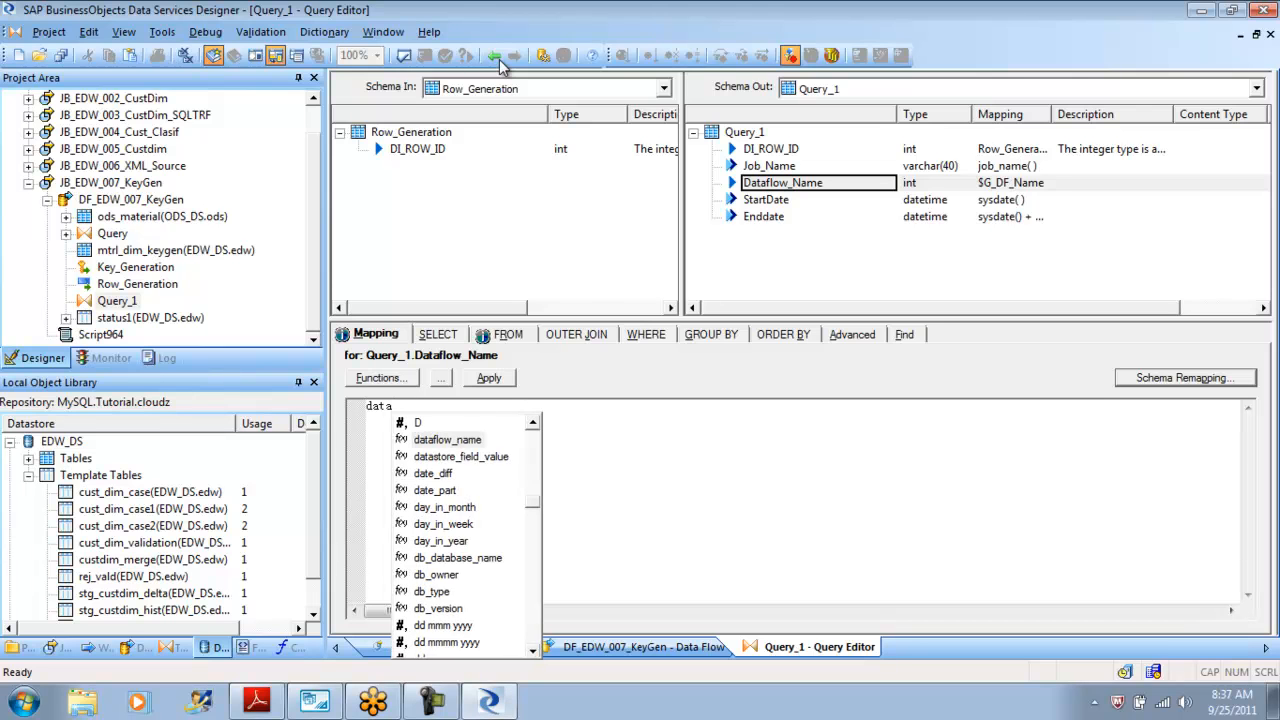
pyautogui.press('Return')
pyautogui.write(')')
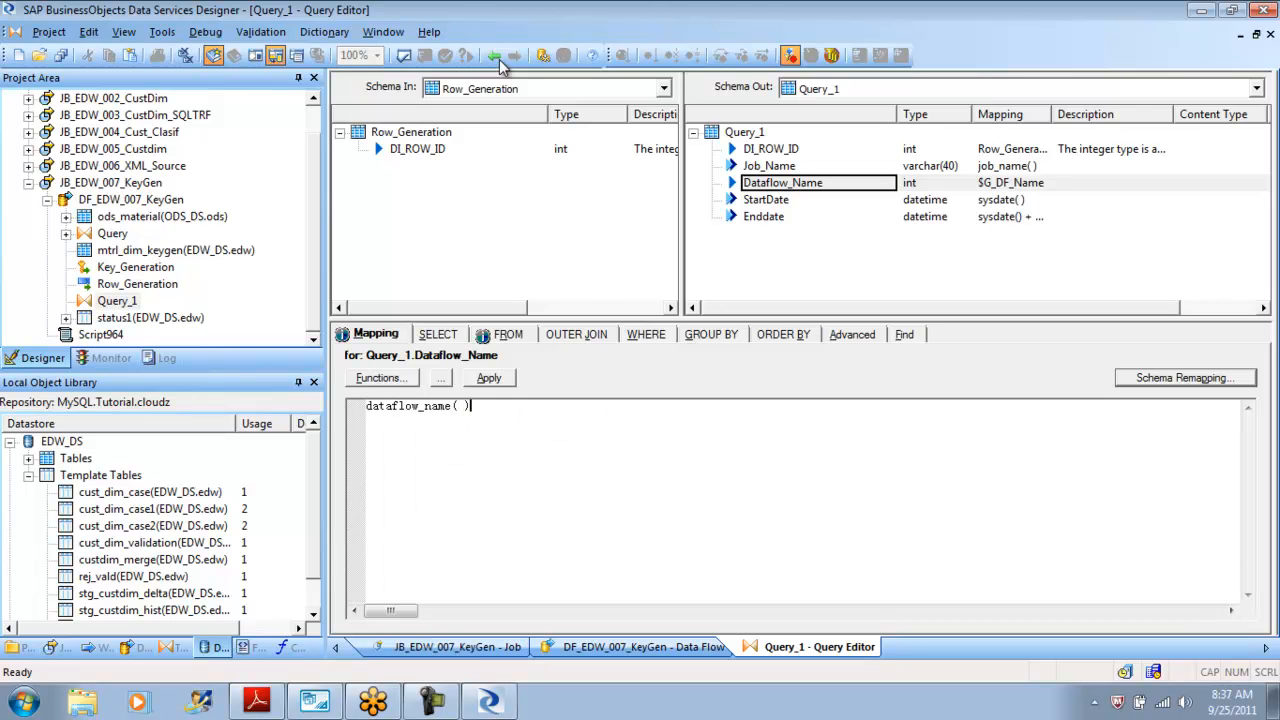
pyautogui.click(499, 60)
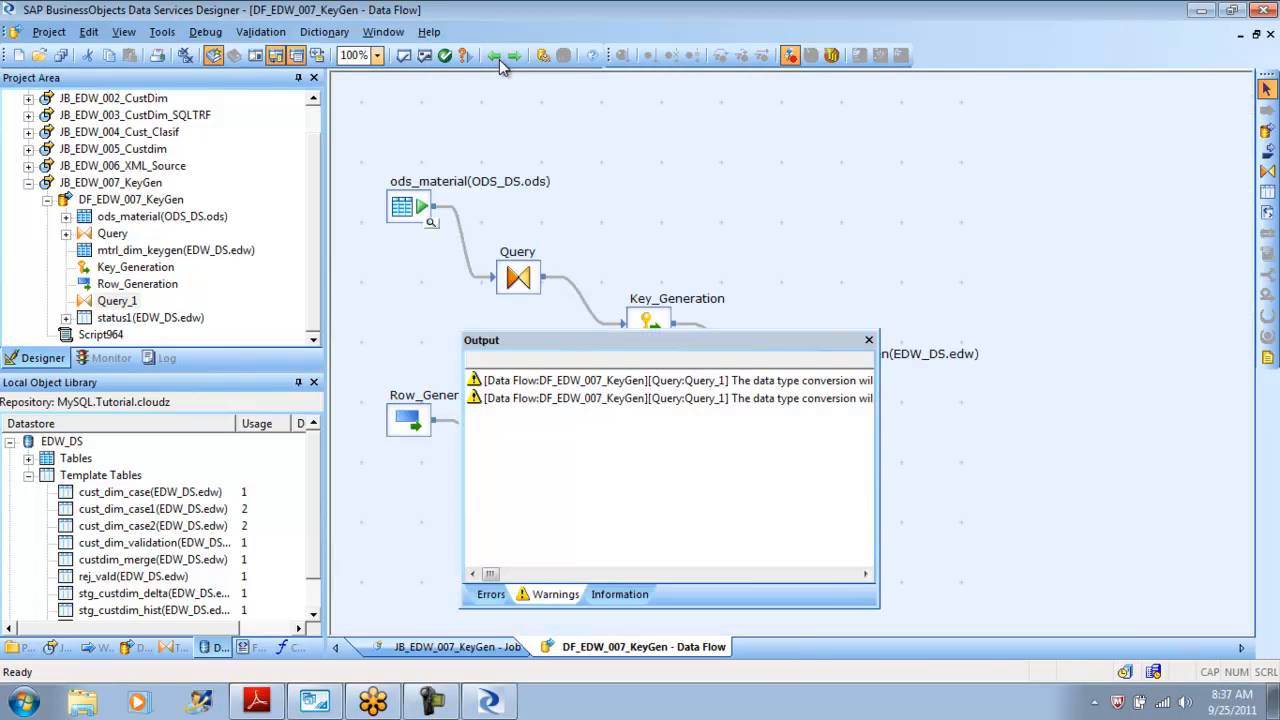
pyautogui.press('Escape')
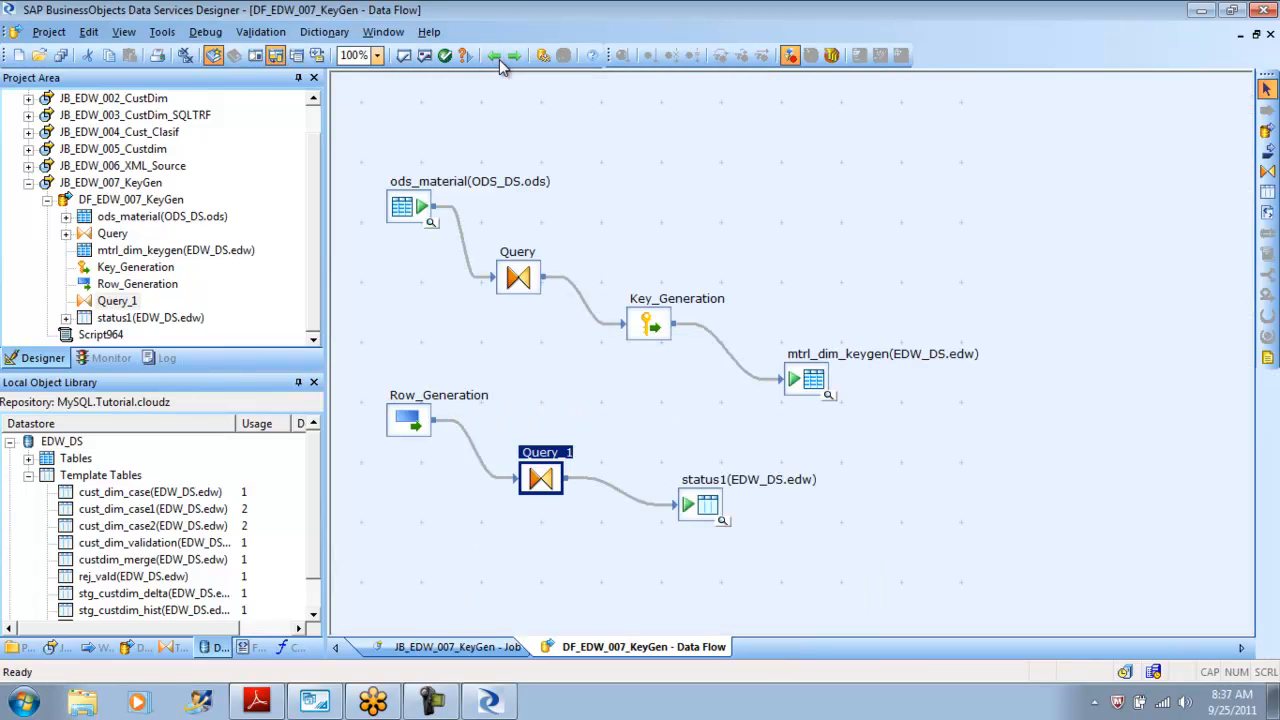
# Save and execute the JB_EDW_007_KeyGen job again from the project area.
pyautogui.click(500, 59)
pyautogui.rightClick(99, 217)
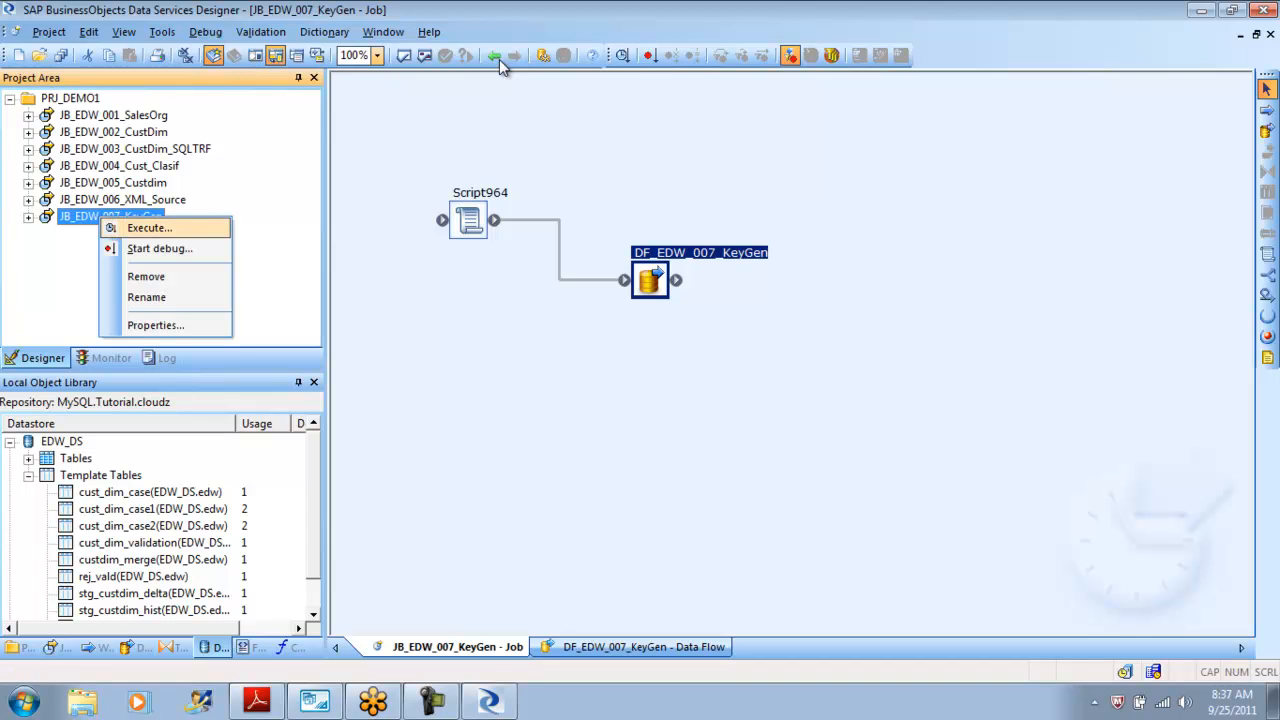
pyautogui.click(149, 228)
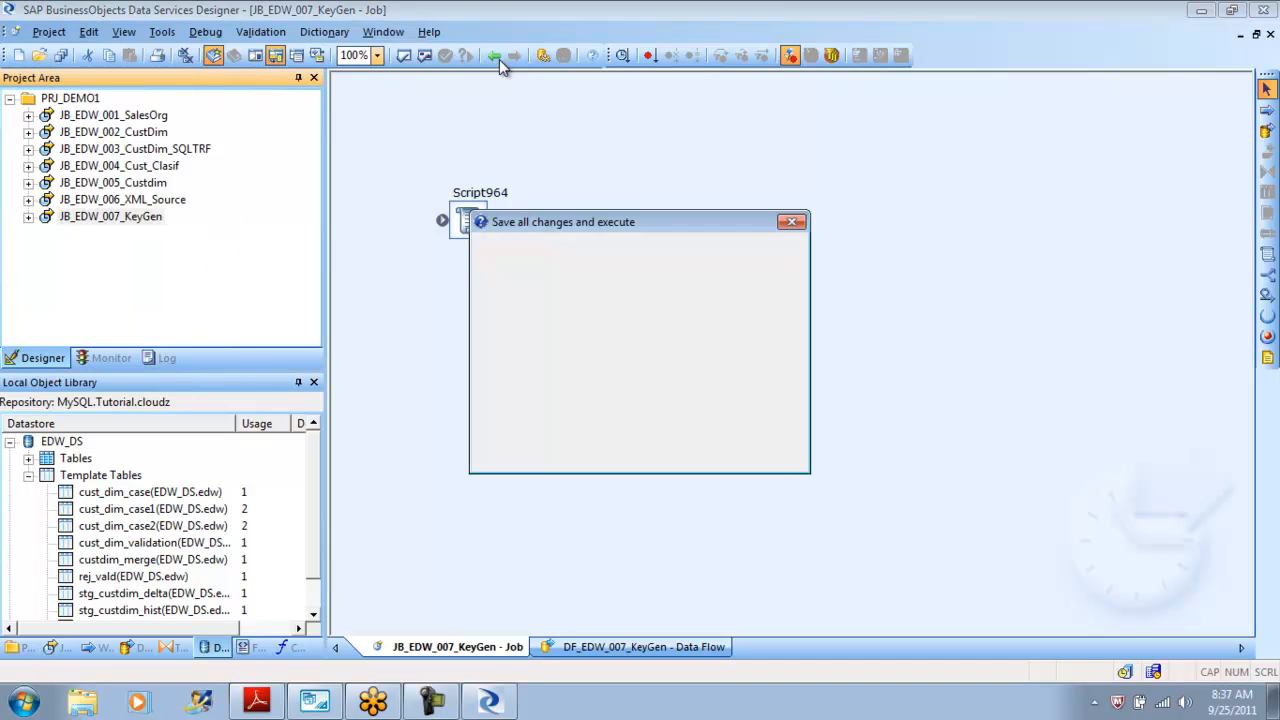
pyautogui.press('Return')
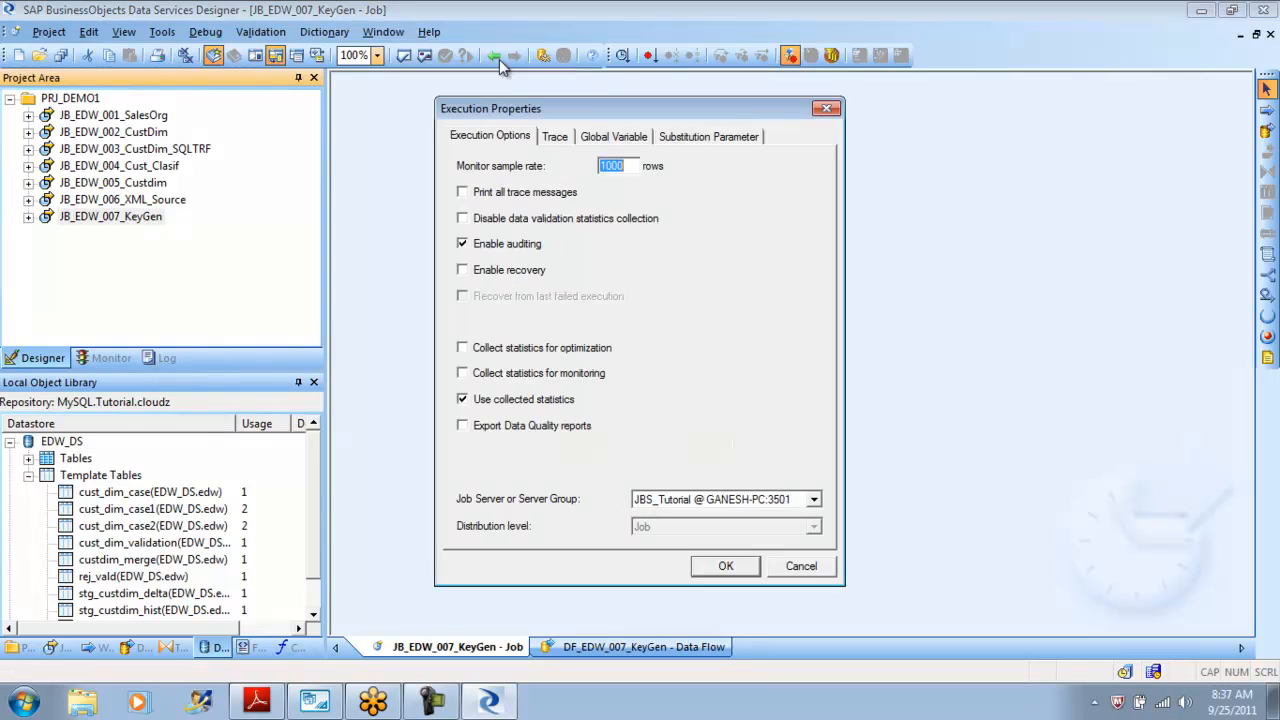
pyautogui.press('Return')
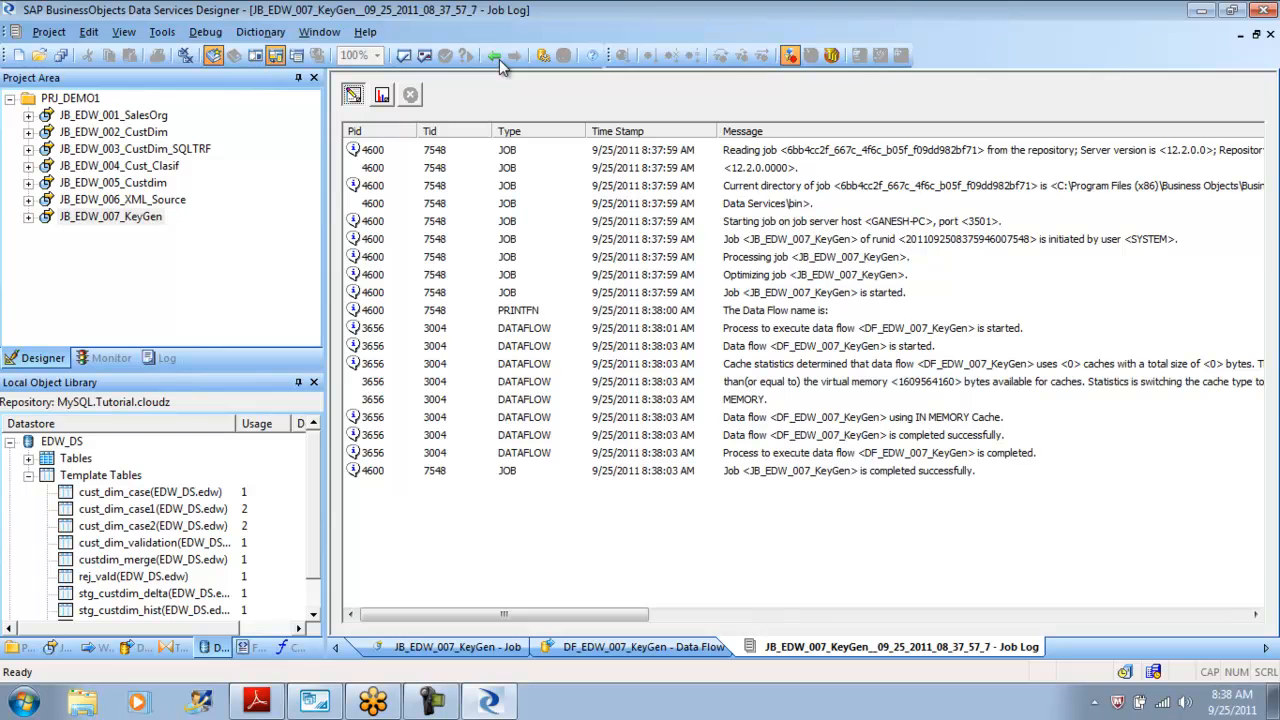
# View the data loaded into the status1 target table.
pyautogui.click(500, 60)
pyautogui.click(500, 60)
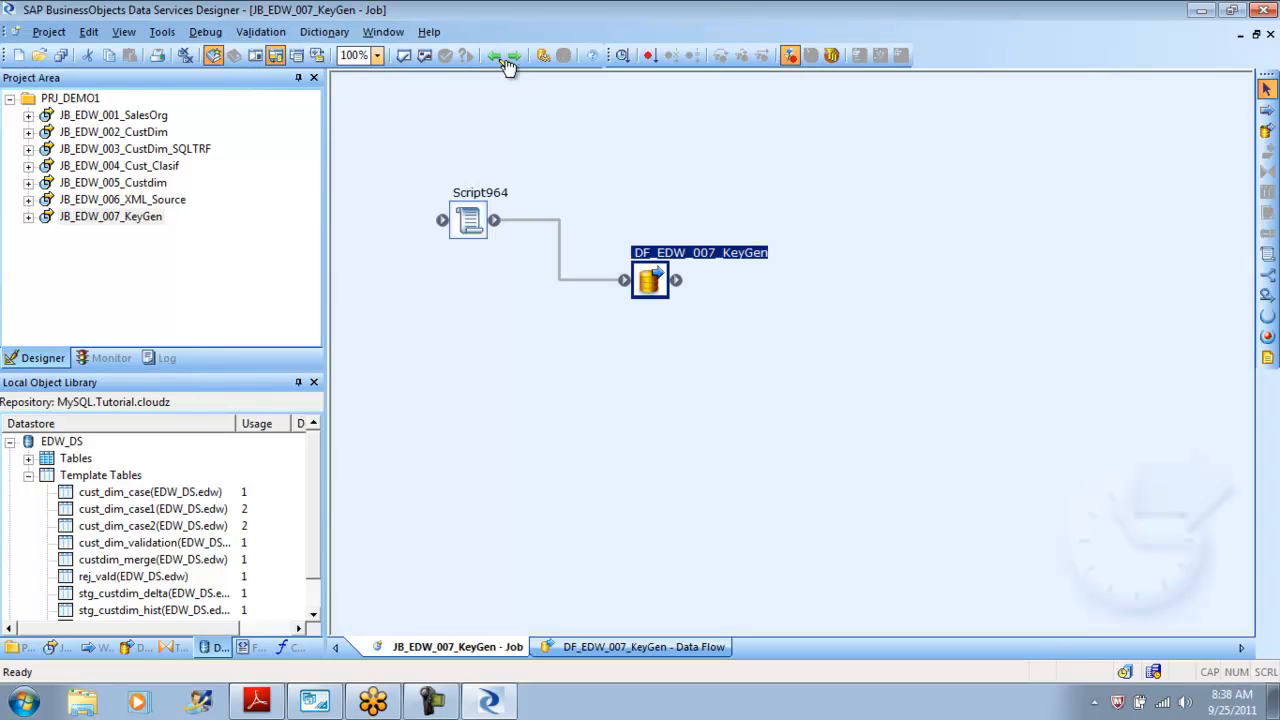
pyautogui.click(510, 58)
pyautogui.click(500, 60)
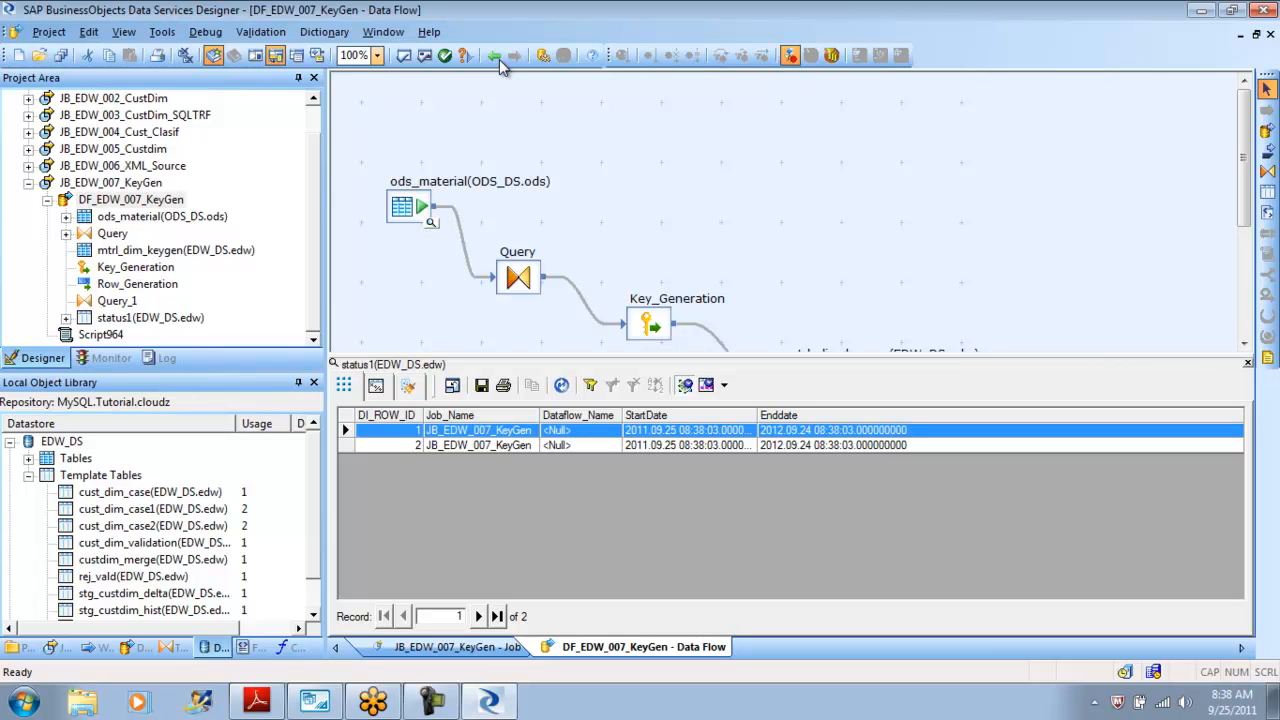
pyautogui.moveTo(1244, 185); pyautogui.dragTo(1244, 288)
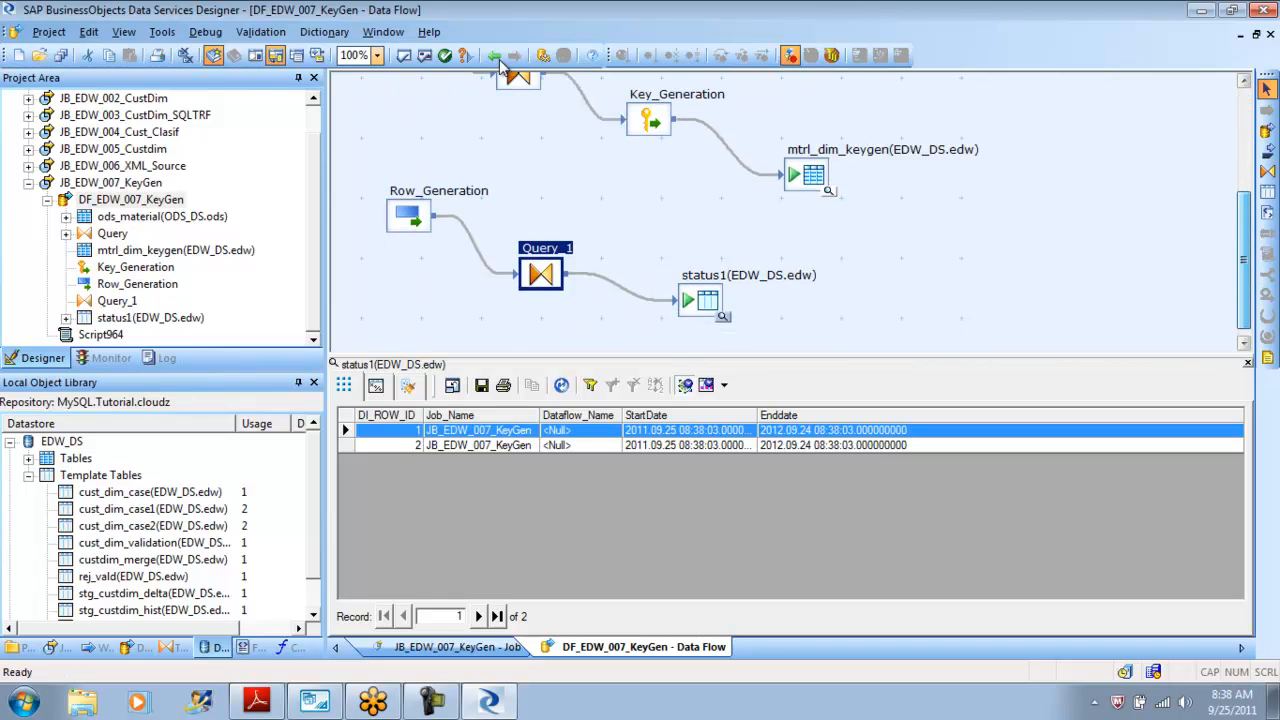
# Review the Row_Generation transform's row number start and row count settings.
pyautogui.doubleClick(408, 214)
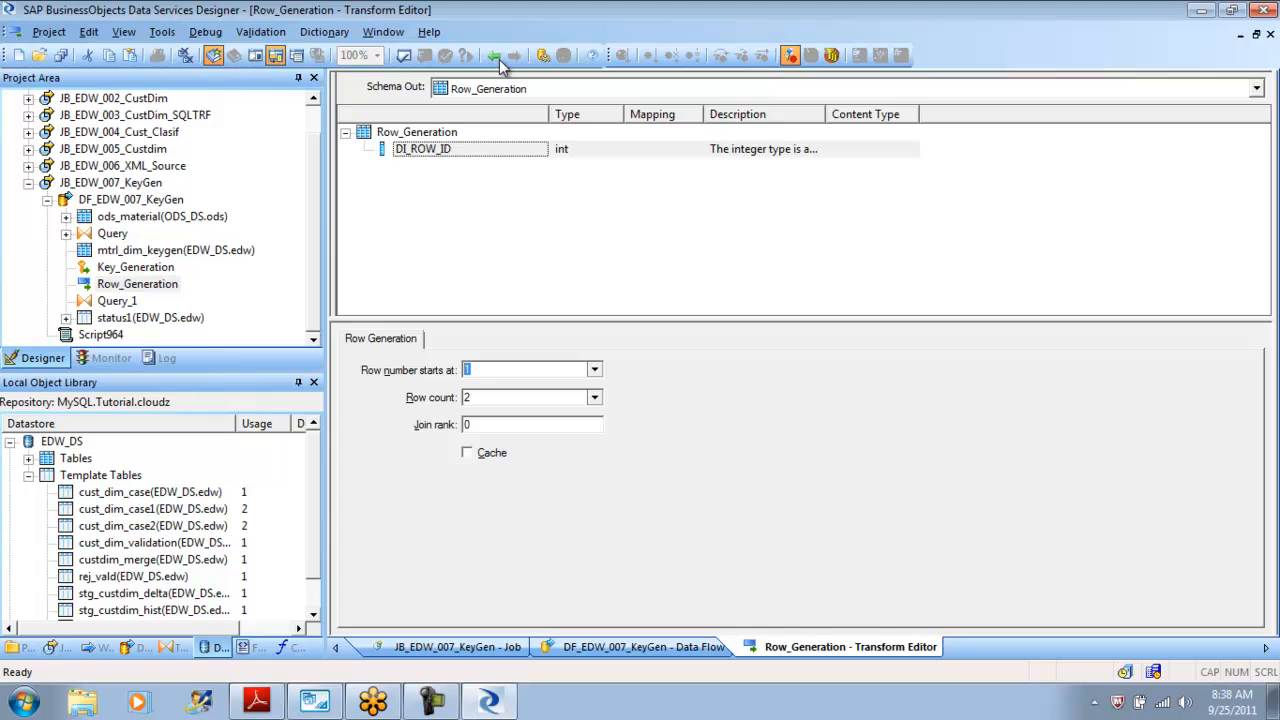
pyautogui.press('Tab')
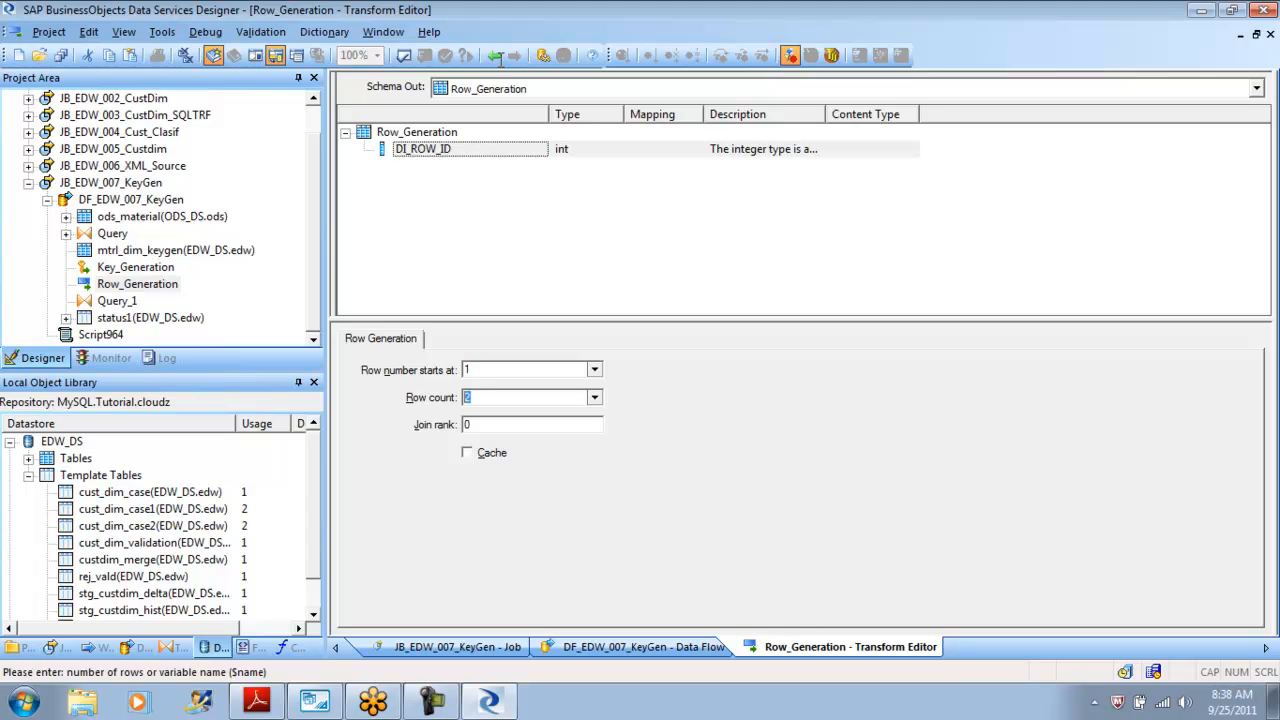
pyautogui.click(496, 57)
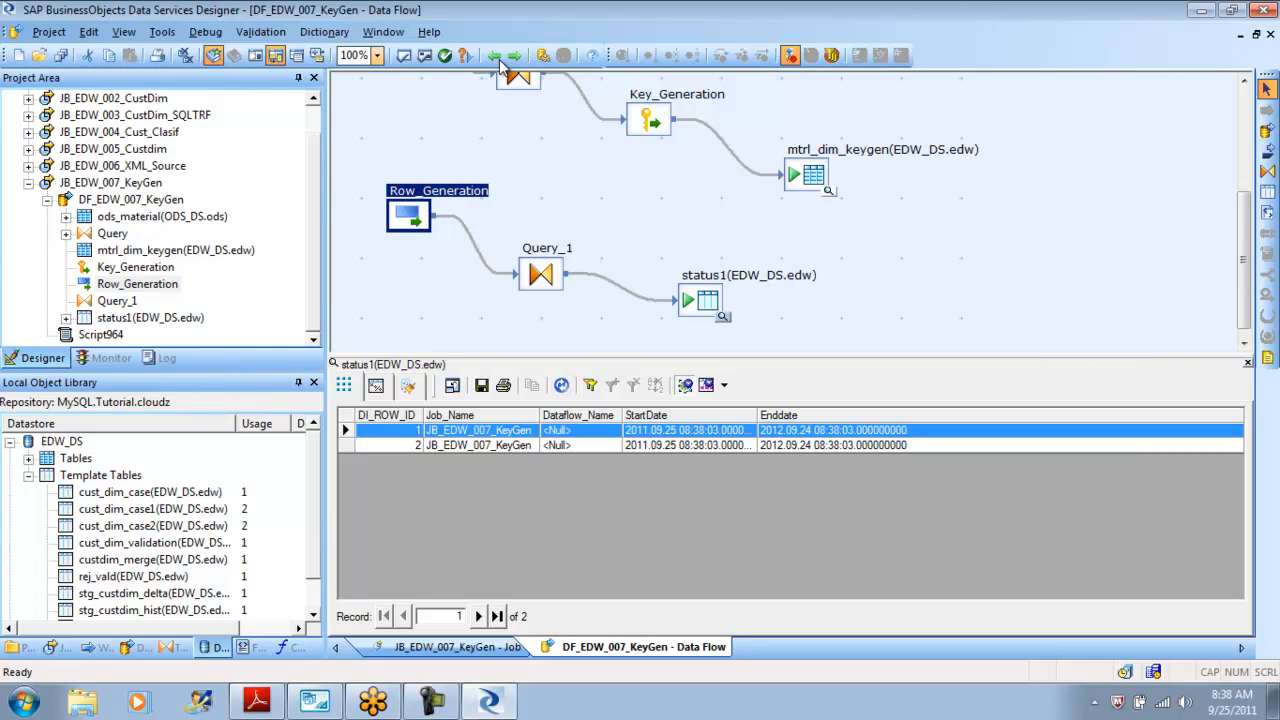
pyautogui.scroll(3, 502, 62)
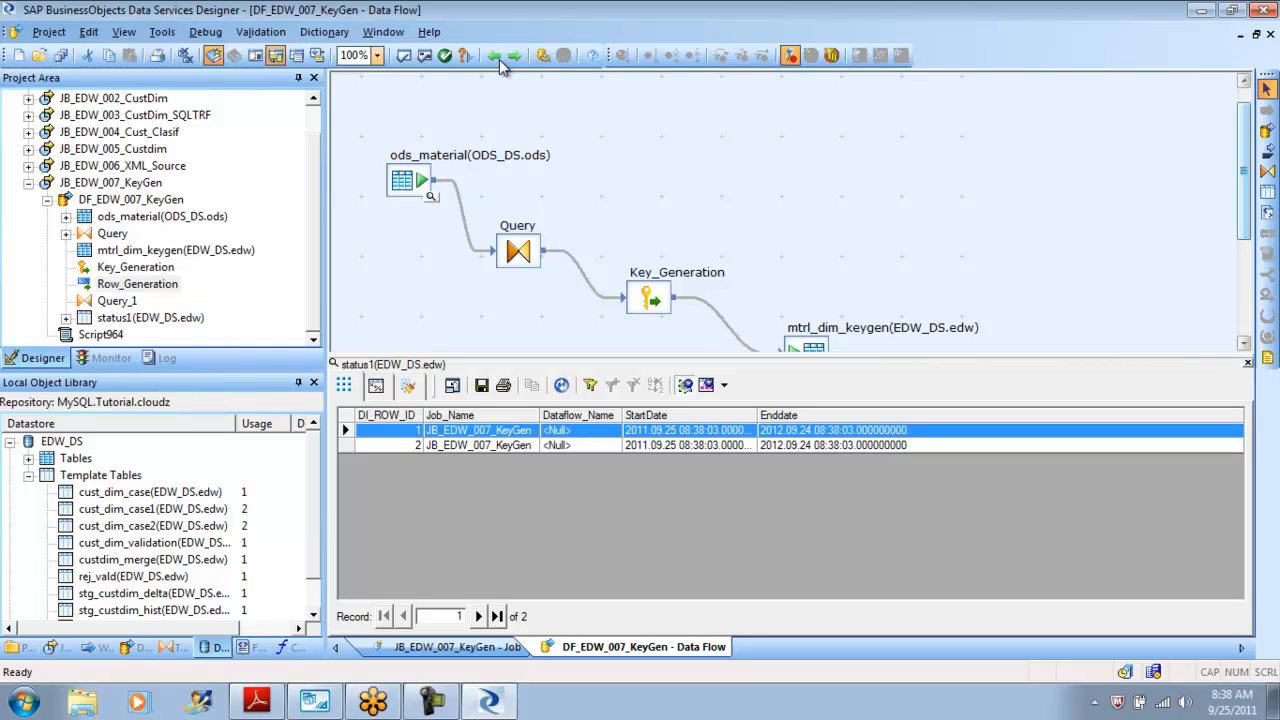
# Open the DF_007_01_XML_SRC data flow and delete its MtrlDim source, Query and mtrl_dim target.
pyautogui.click(502, 62)
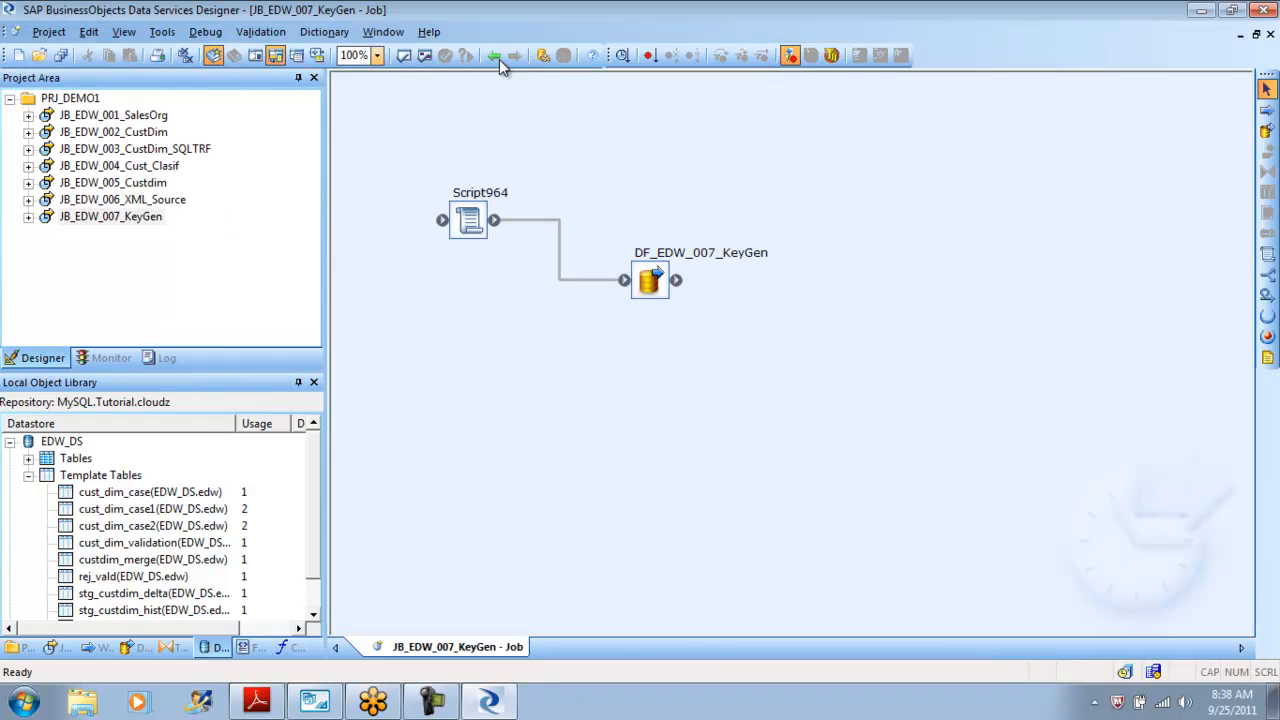
pyautogui.click(494, 56)
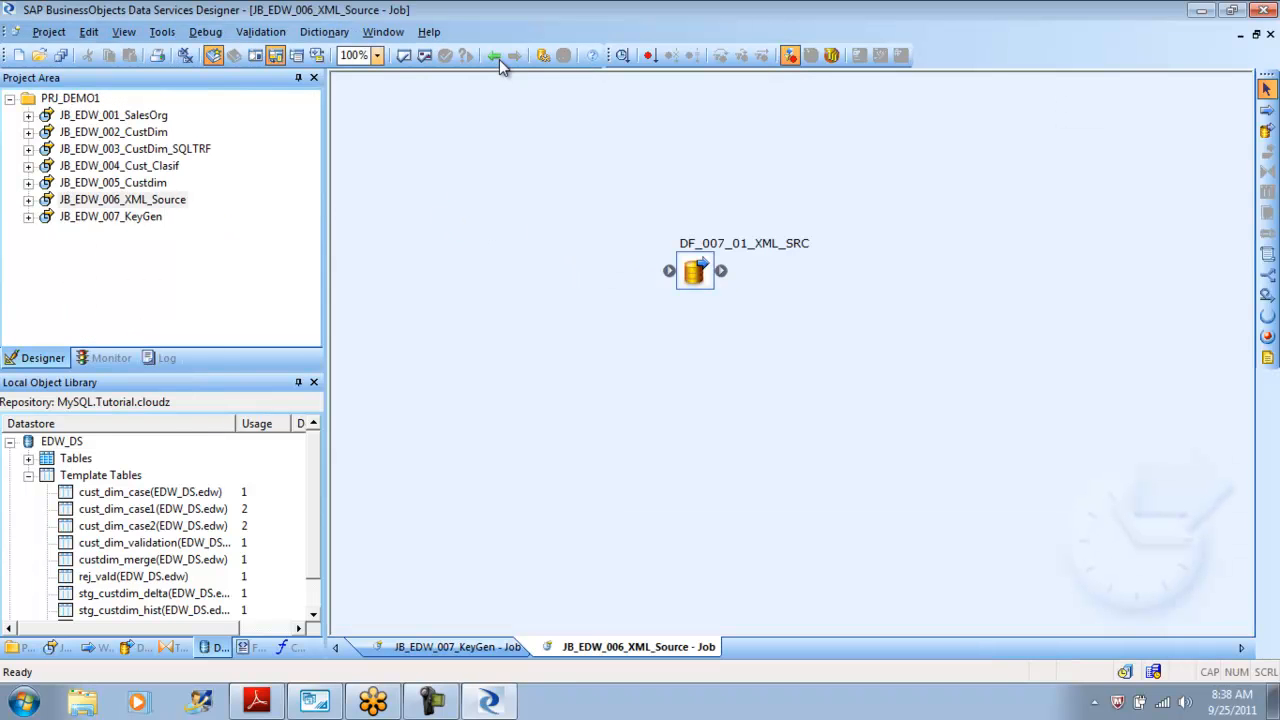
pyautogui.click(500, 60)
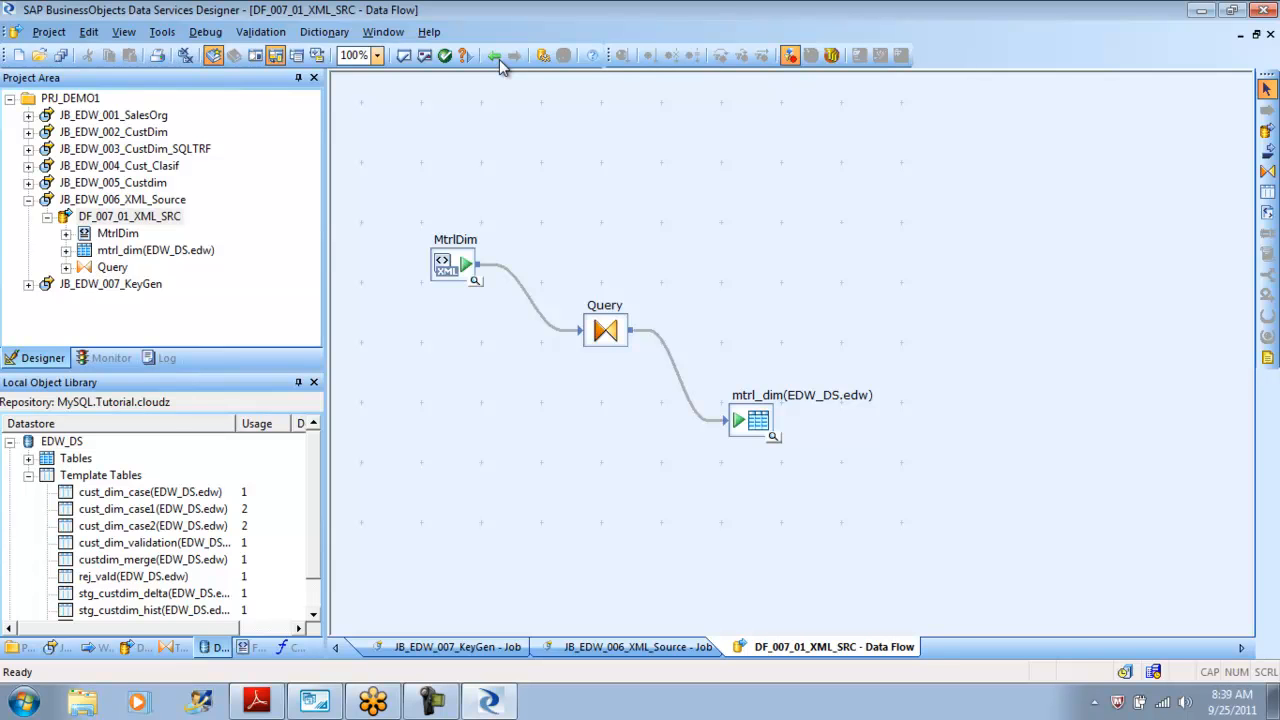
pyautogui.press('Tab')
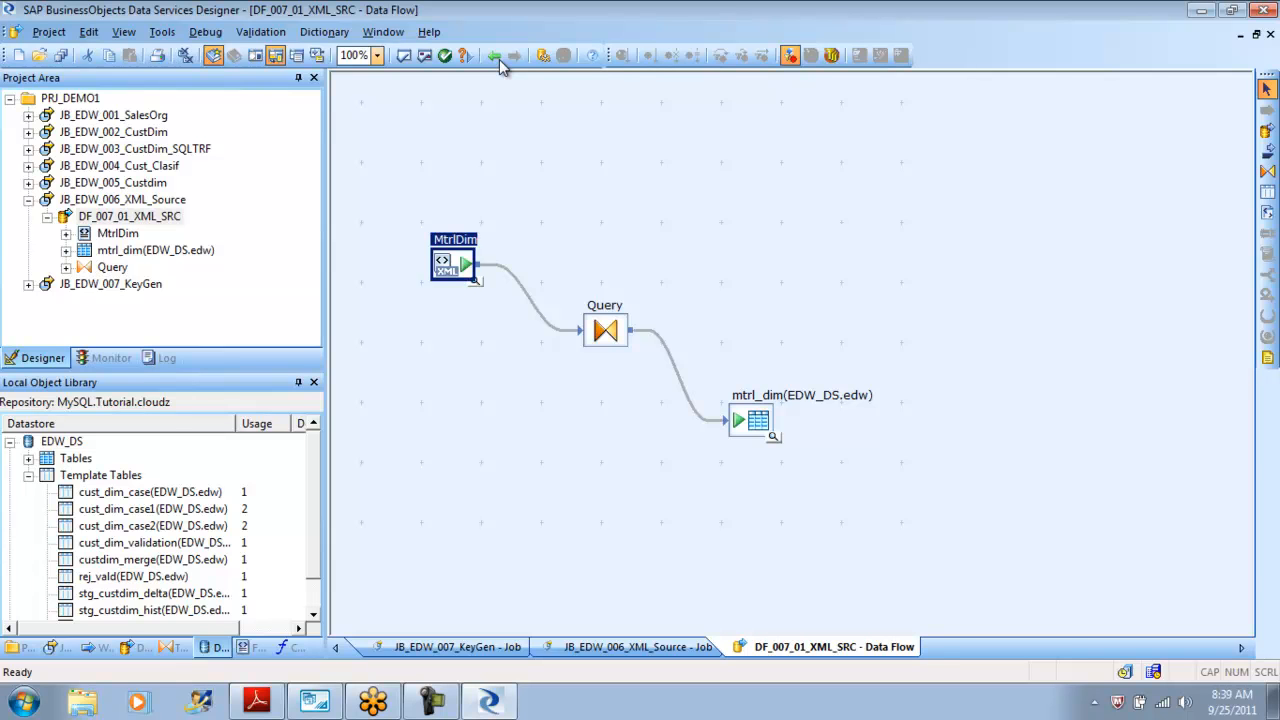
pyautogui.press('Delete')
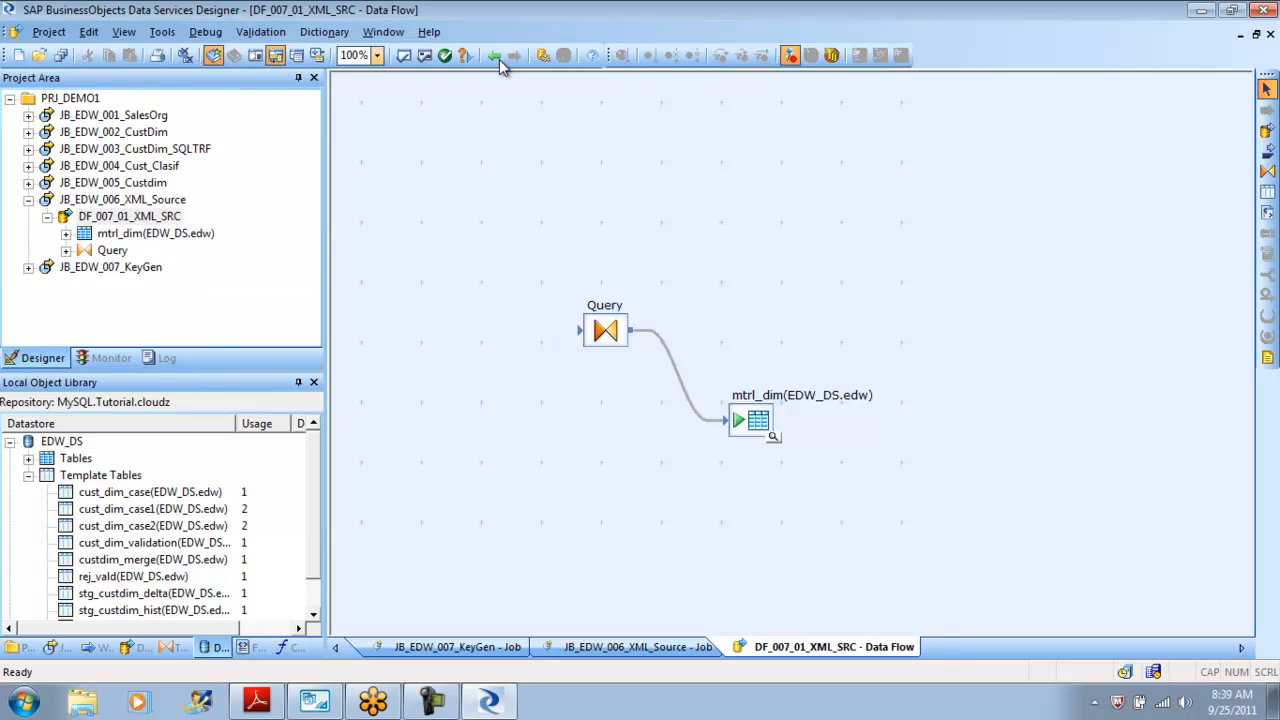
pyautogui.press('Tab')
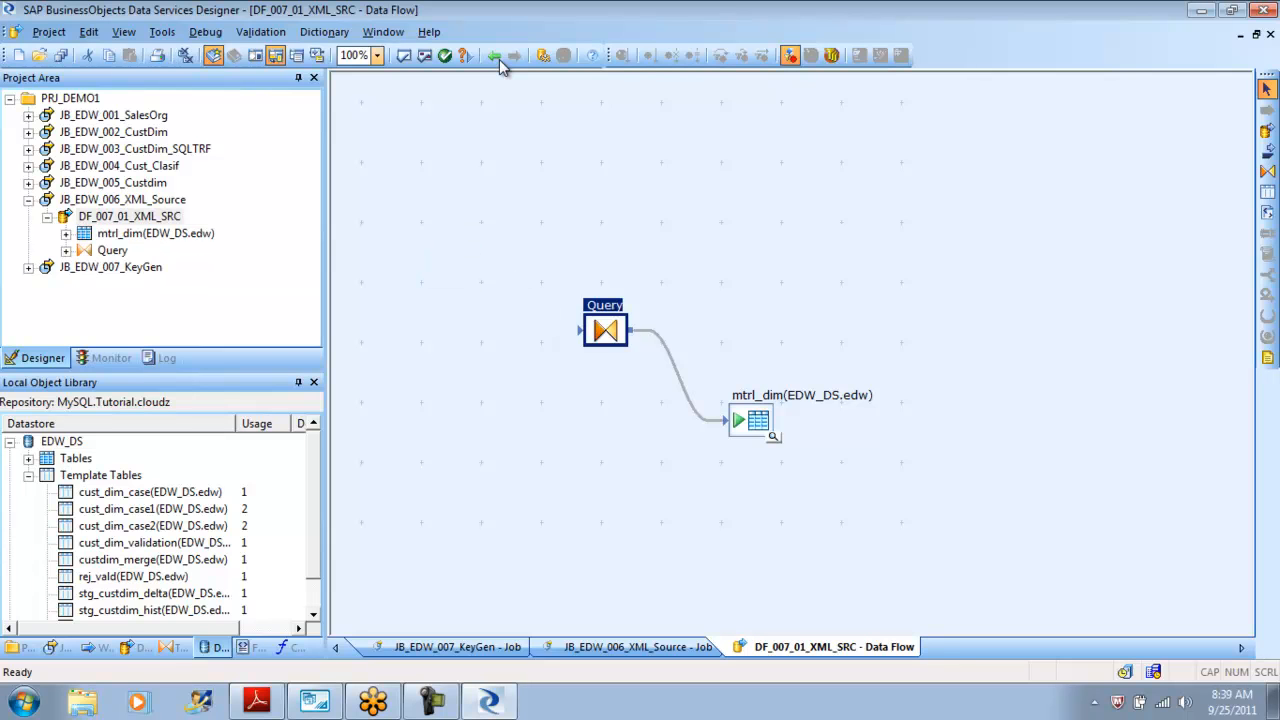
pyautogui.press('Delete')
pyautogui.press('Tab')
pyautogui.press('Delete')
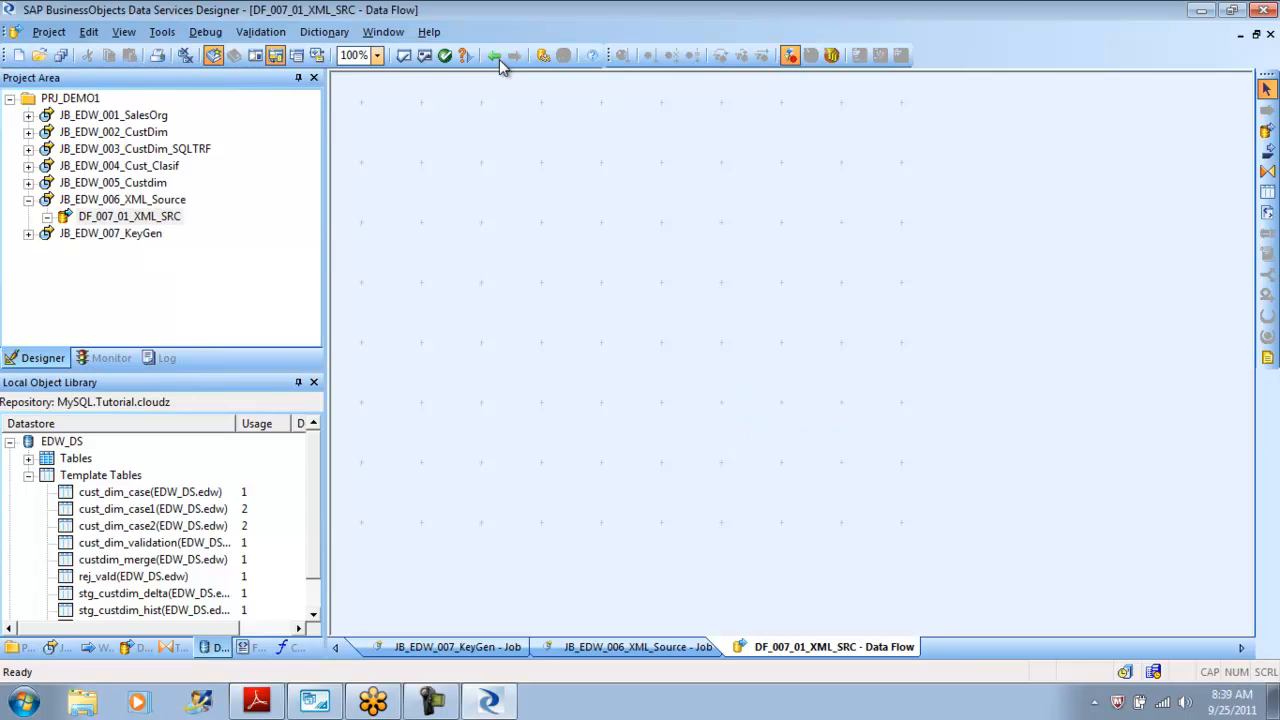
# Import a new DTD format named MtrlMaster from the mtrl DTD file with root element MTRL_MASTER_LIST.
pyautogui.click(501, 60)
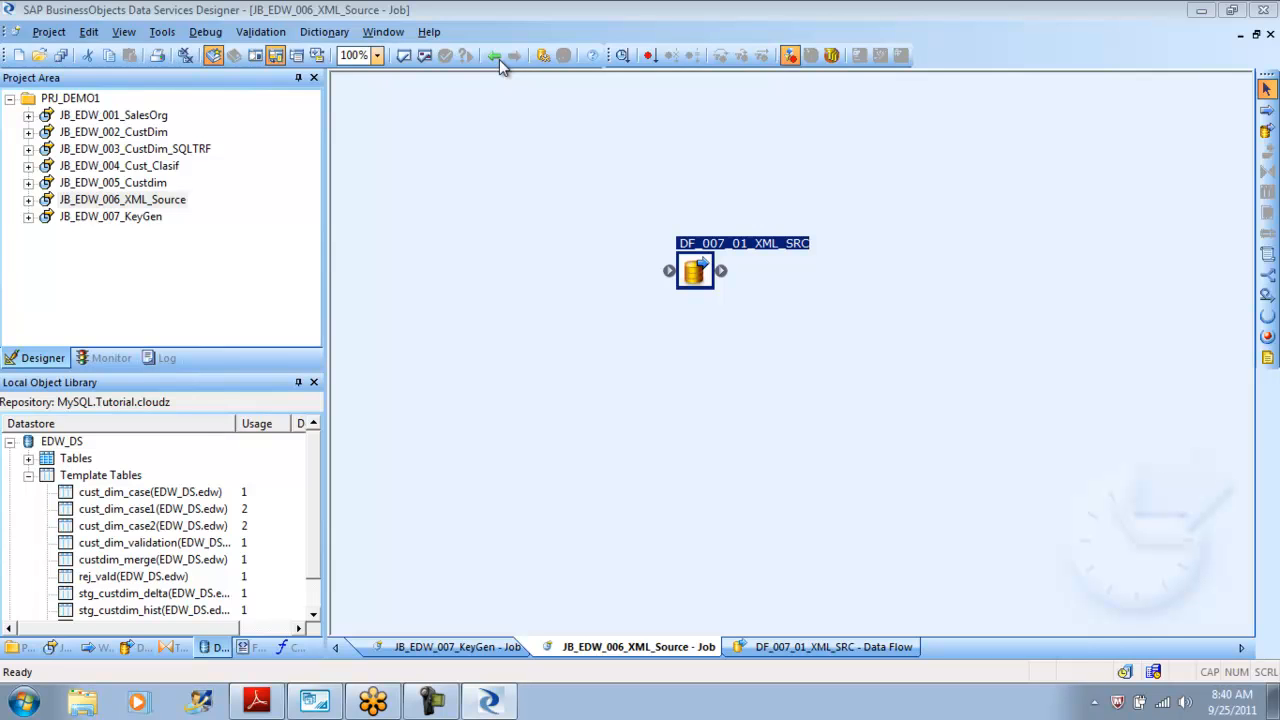
pyautogui.click(497, 57)
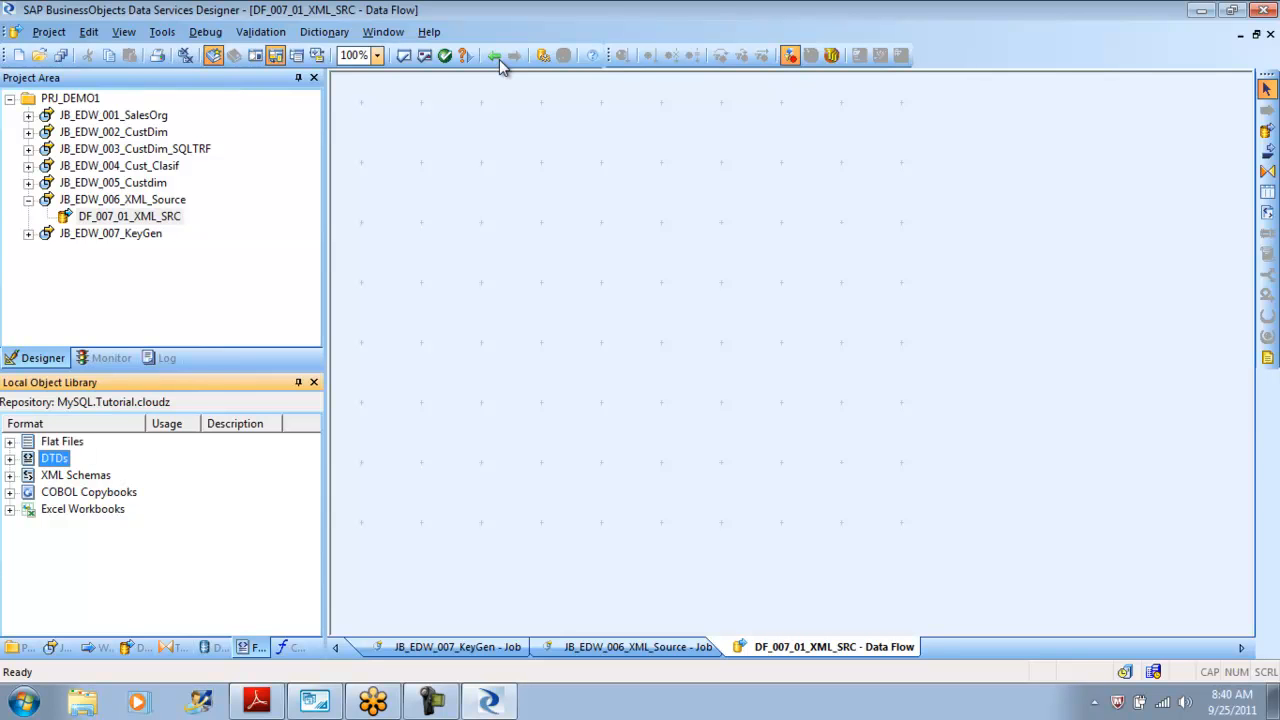
pyautogui.hotkey('shift', 'F10')
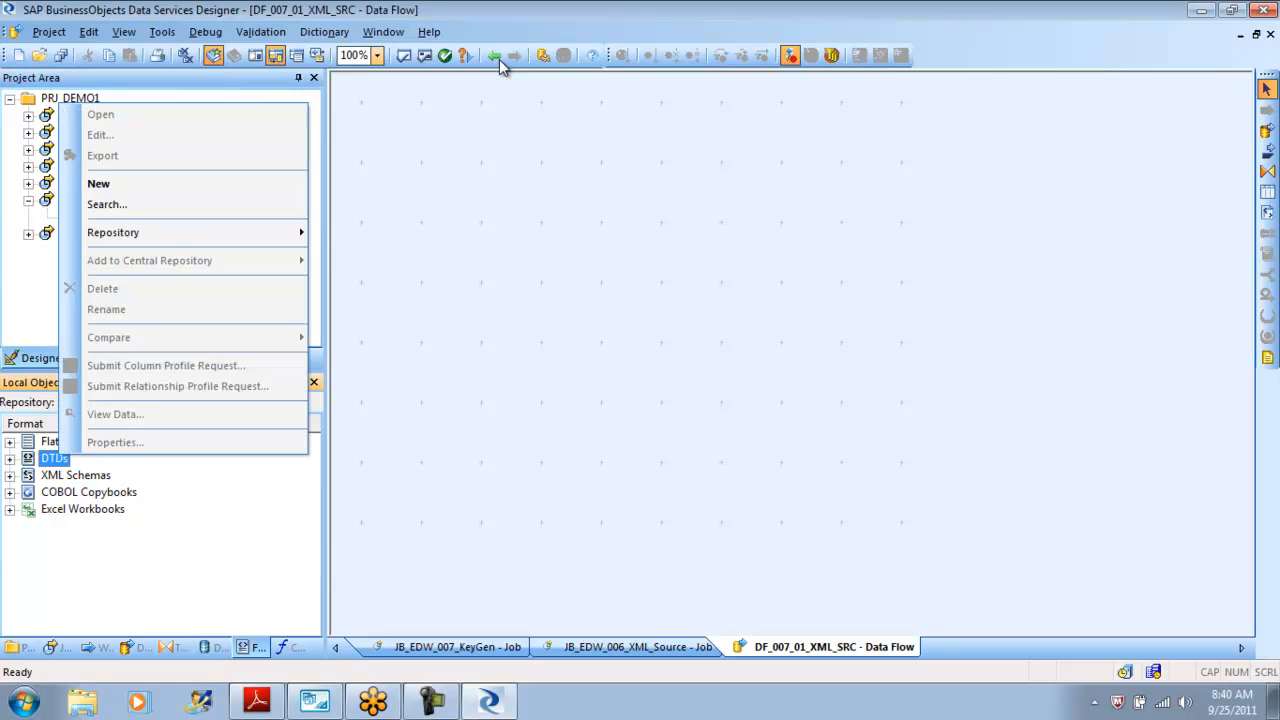
pyautogui.press('Down')
pyautogui.press('Return')
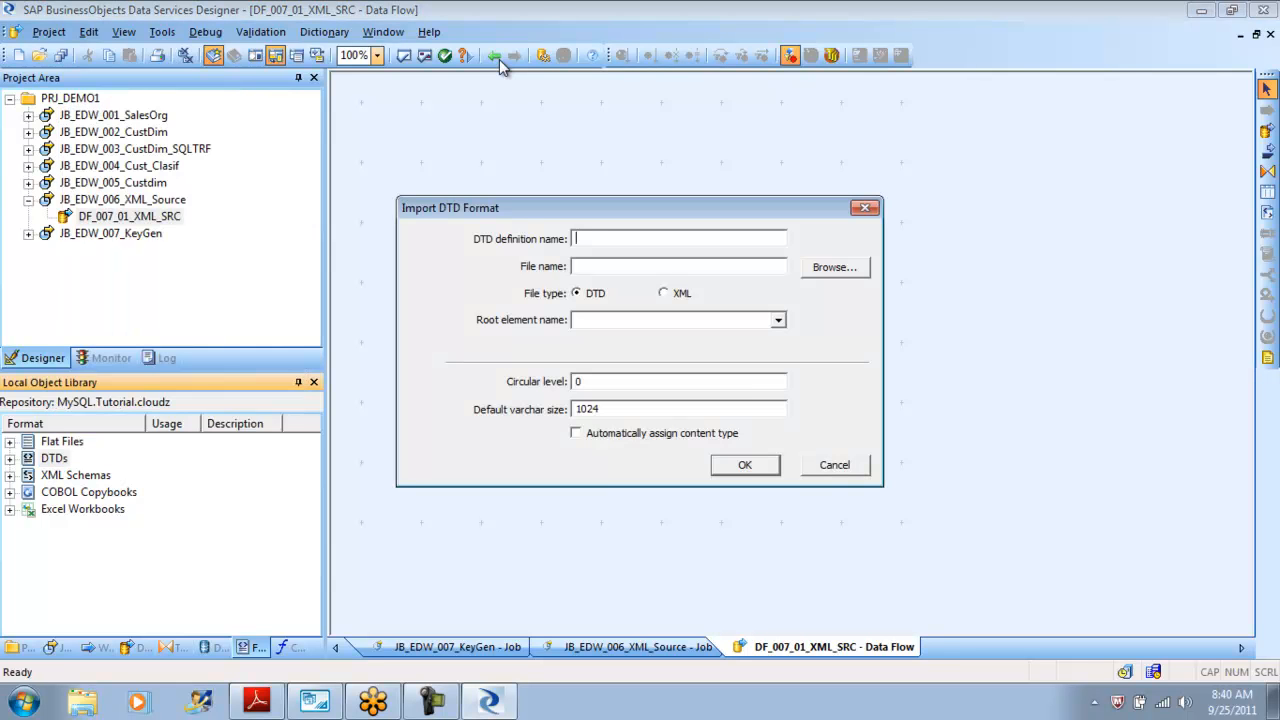
pyautogui.write('MtrlMaster')
pyautogui.press('Tab')
pyautogui.press('Tab')
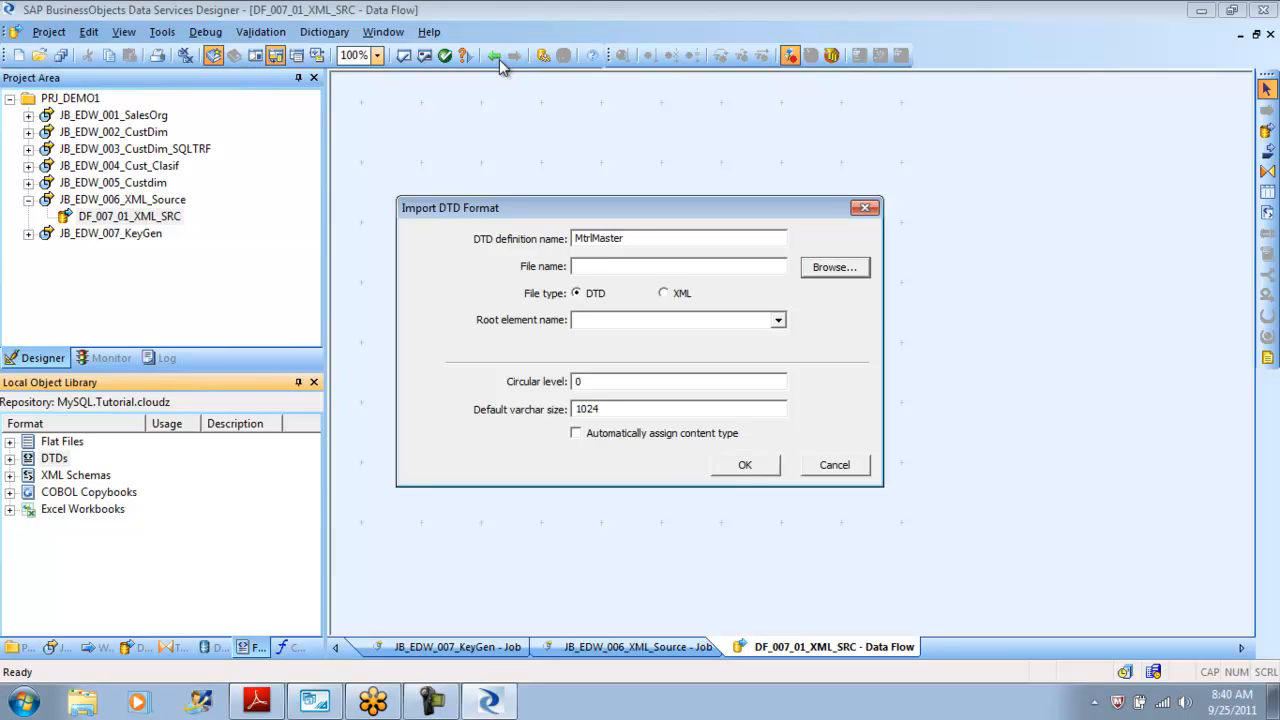
pyautogui.press('Return')
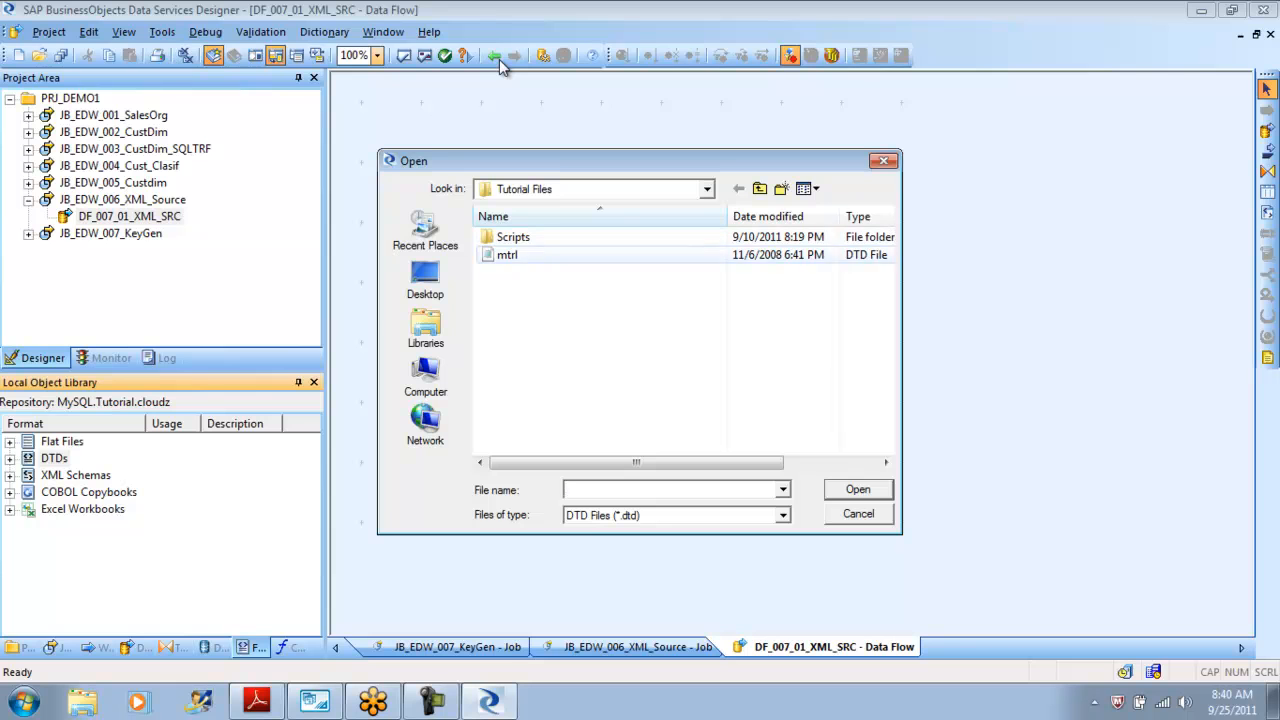
pyautogui.click(508, 255)
pyautogui.press('Return')
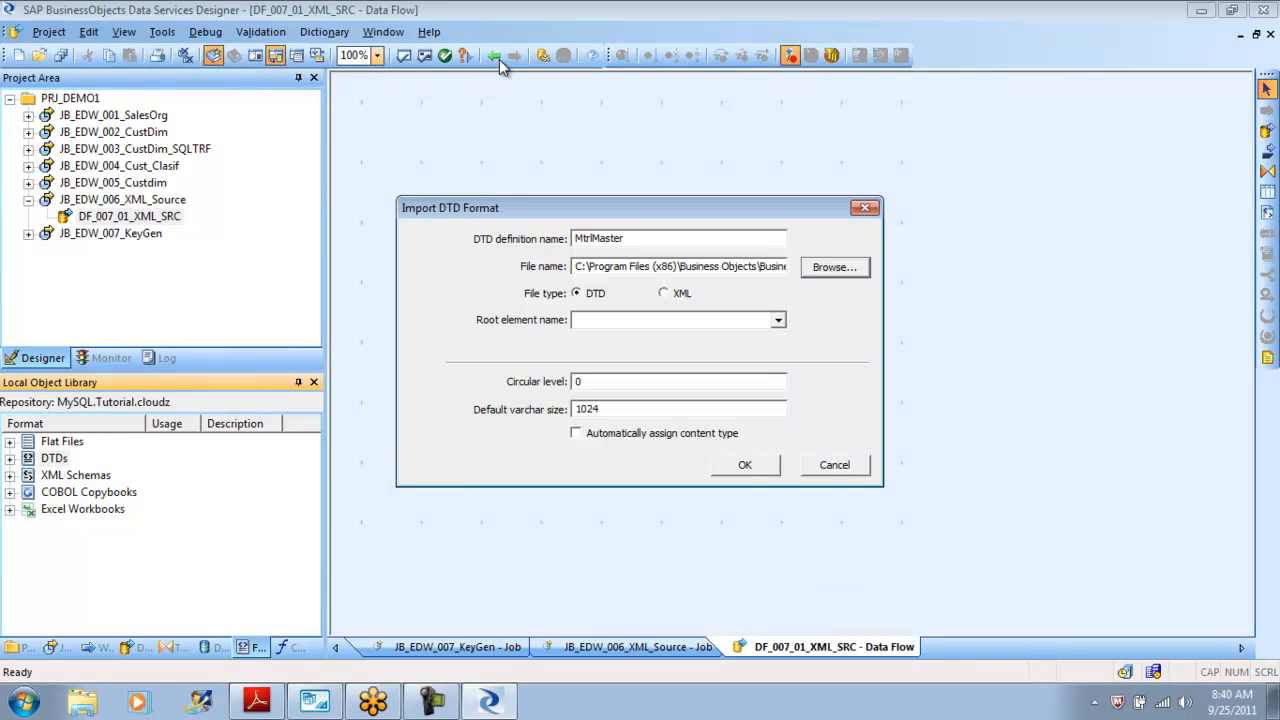
pyautogui.click(779, 320)
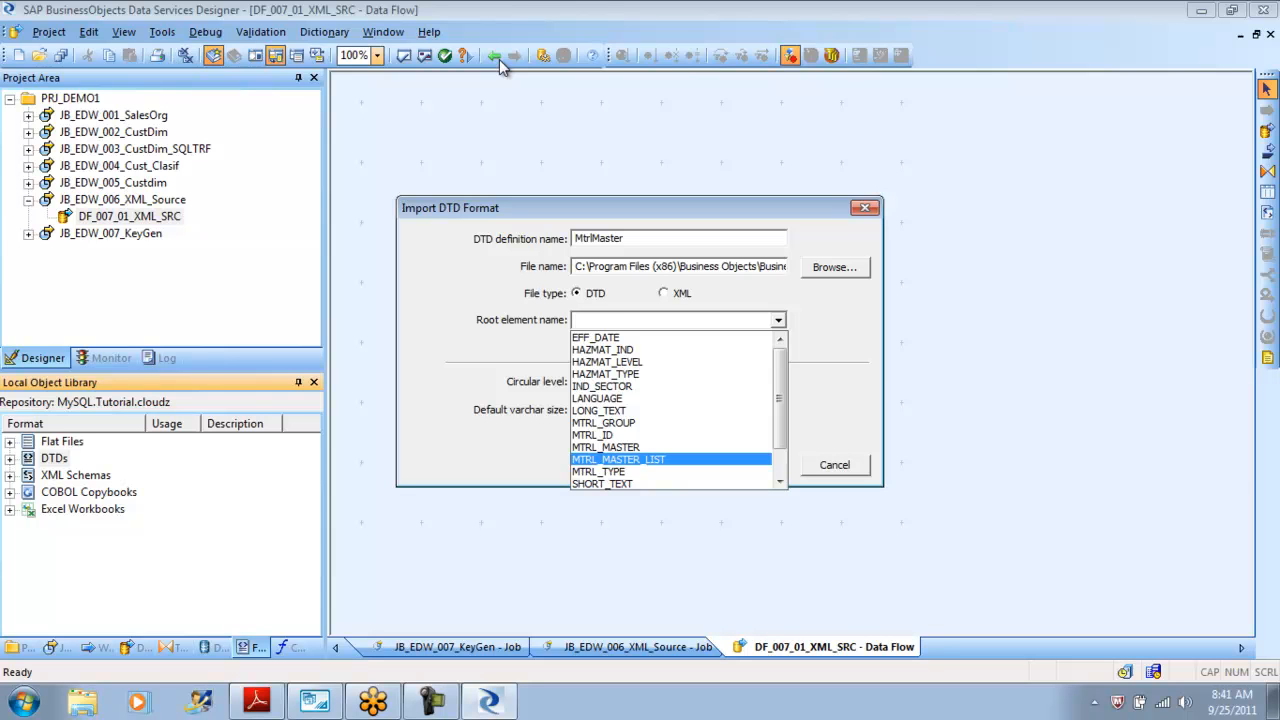
pyautogui.press('Return')
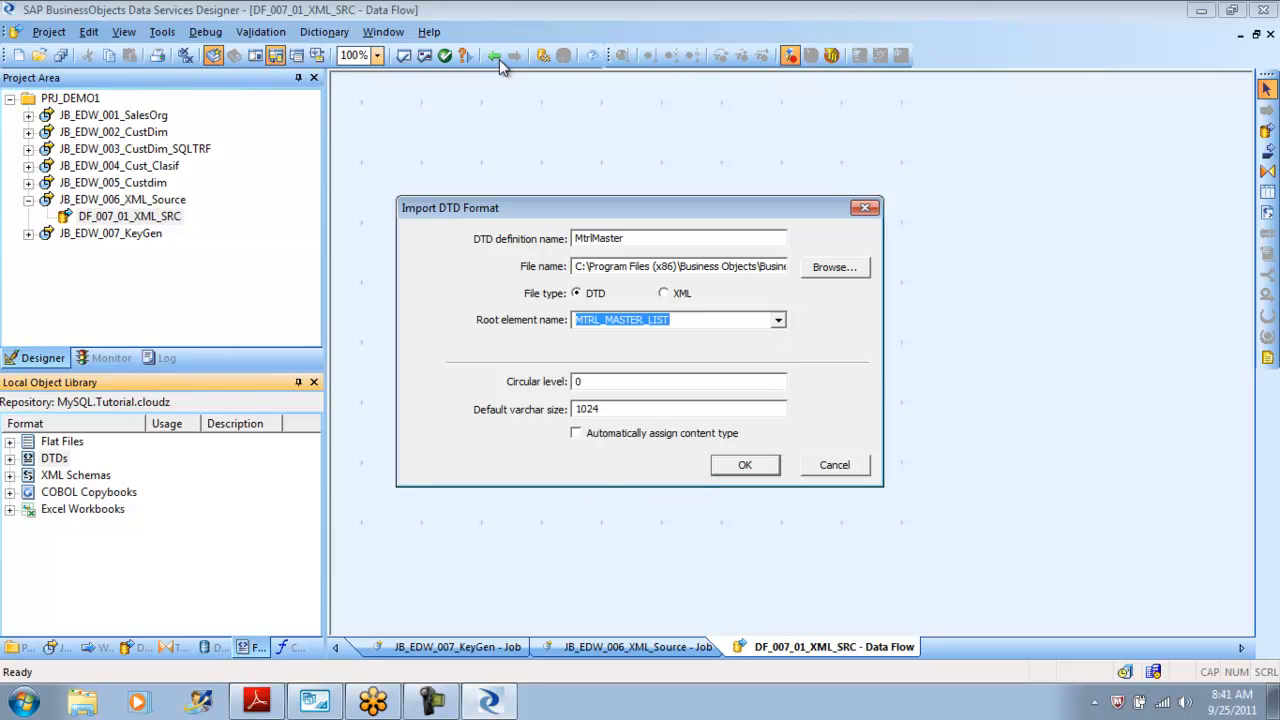
pyautogui.press('Return')
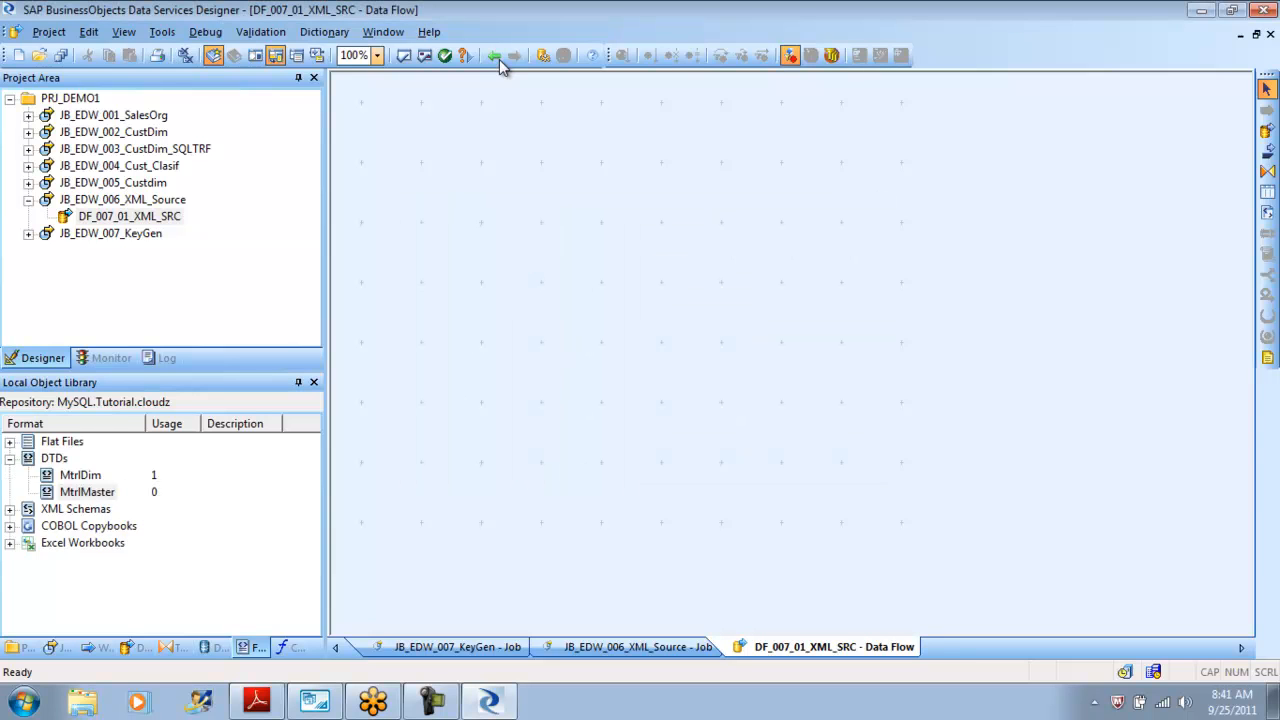
# Place the MtrlMaster DTD as an XML source in the DF_007_01_XML_SRC data flow.
pyautogui.moveTo(87, 492); pyautogui.dragTo(467, 205)
pyautogui.click(551, 220)
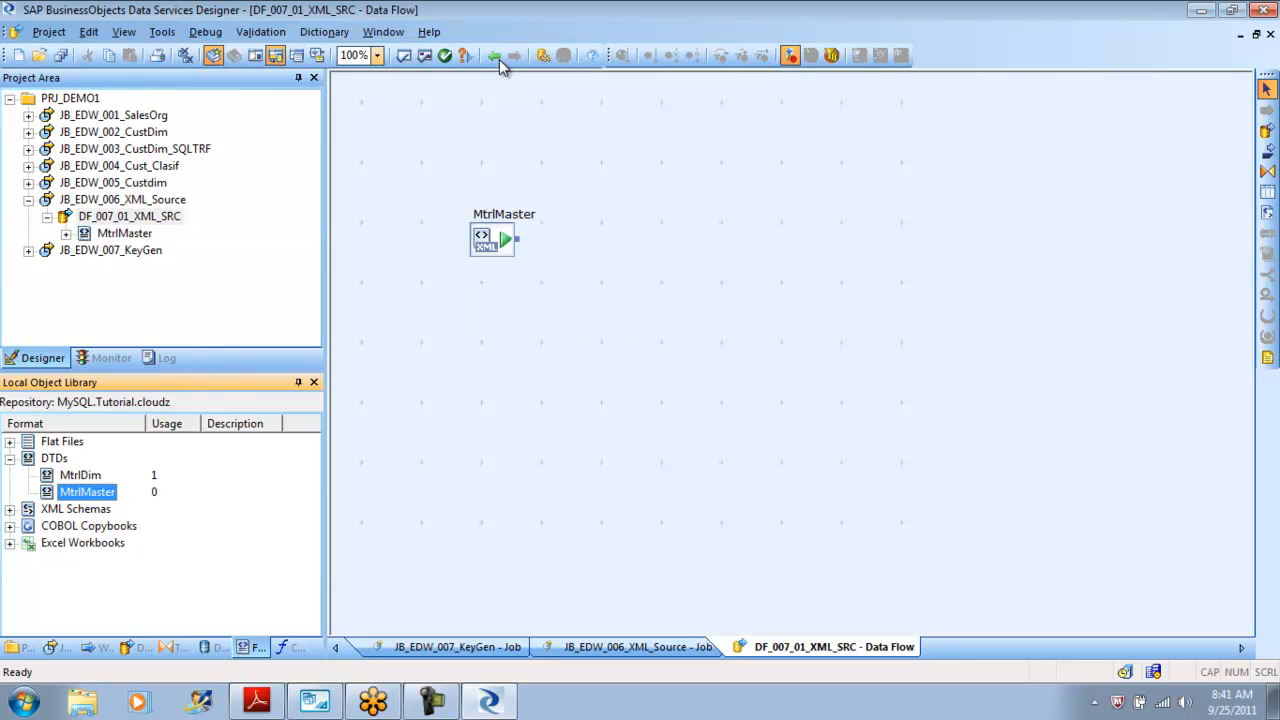
pyautogui.doubleClick(490, 238)
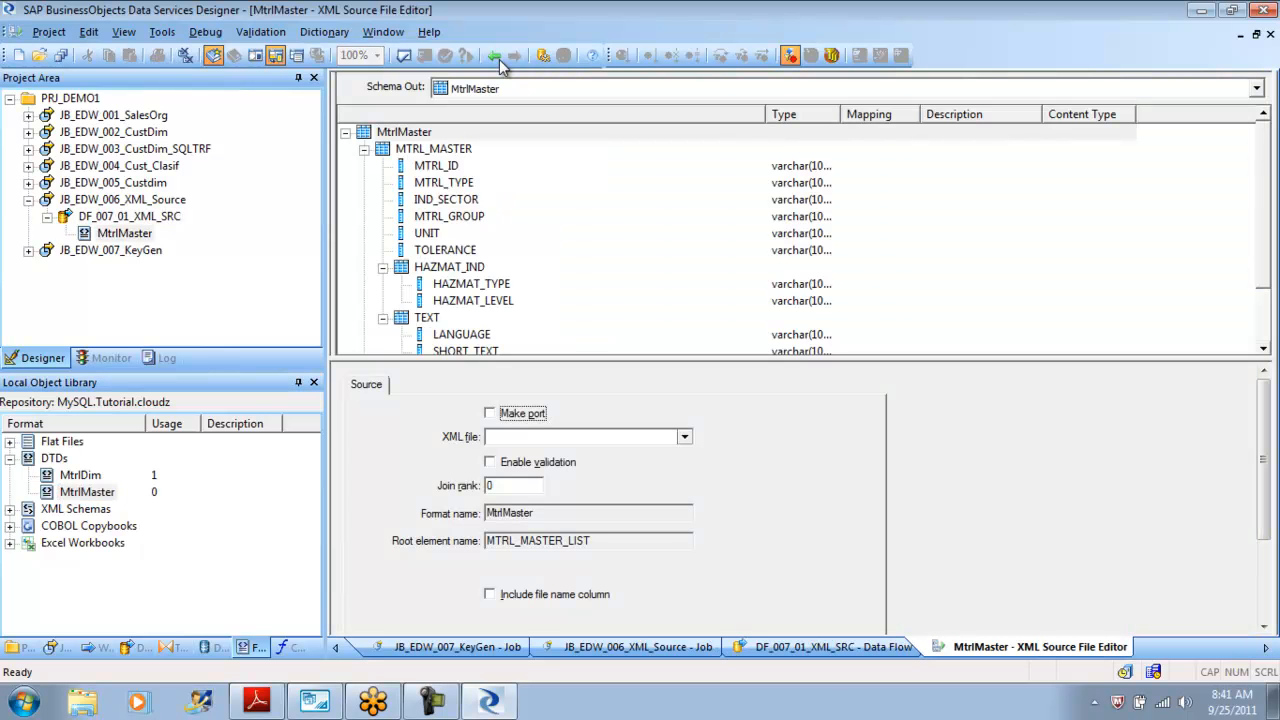
# Set the MtrlMaster source's XML file to mtrl.xml and enable validation.
pyautogui.click(684, 436)
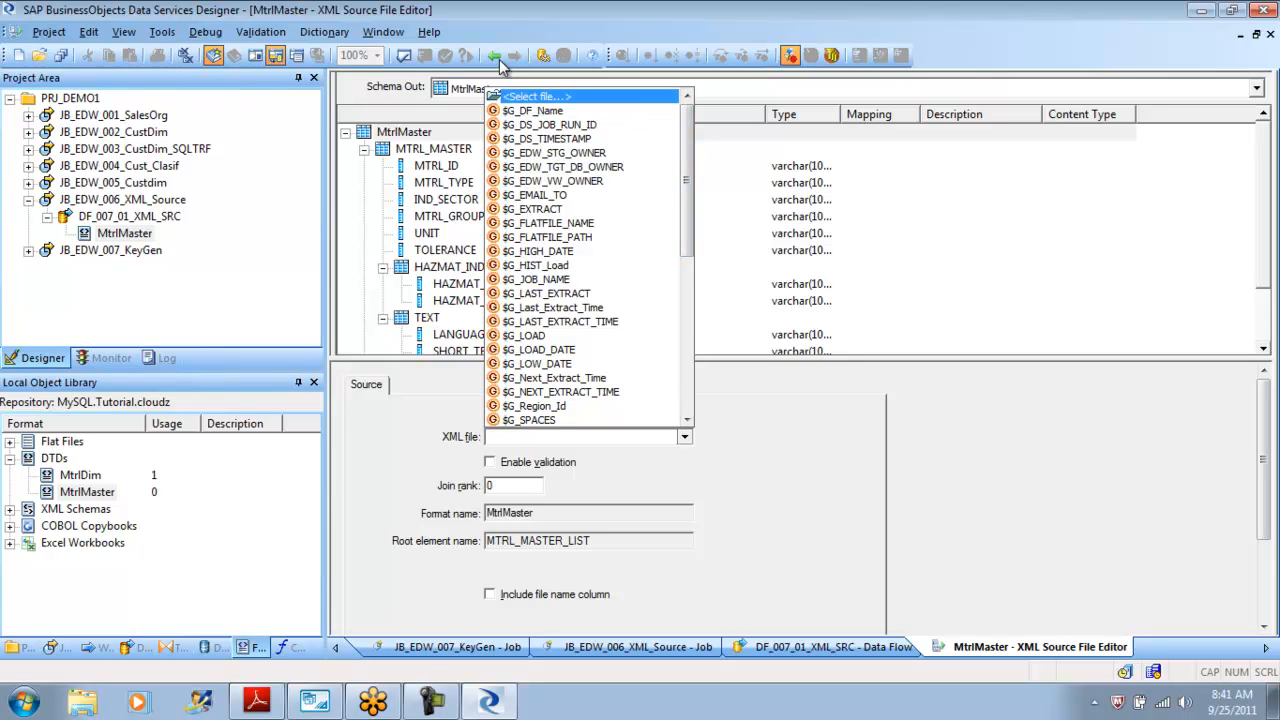
pyautogui.press('Return')
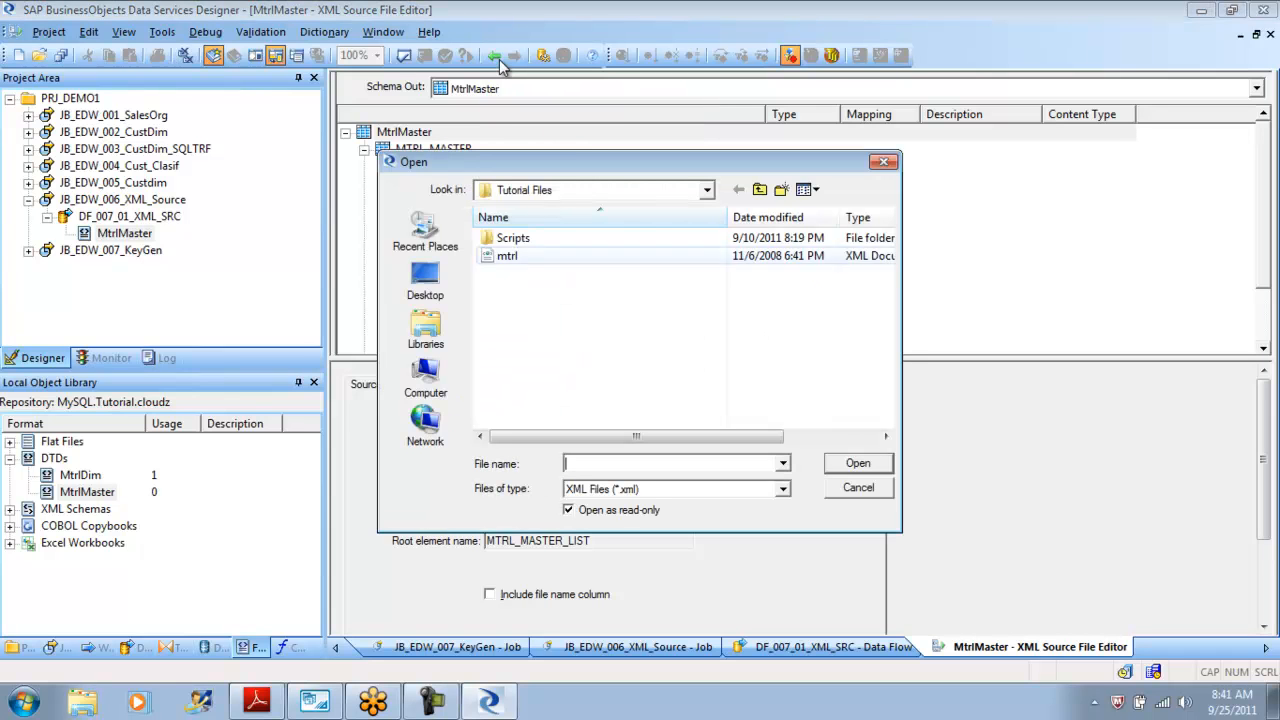
pyautogui.click(508, 256)
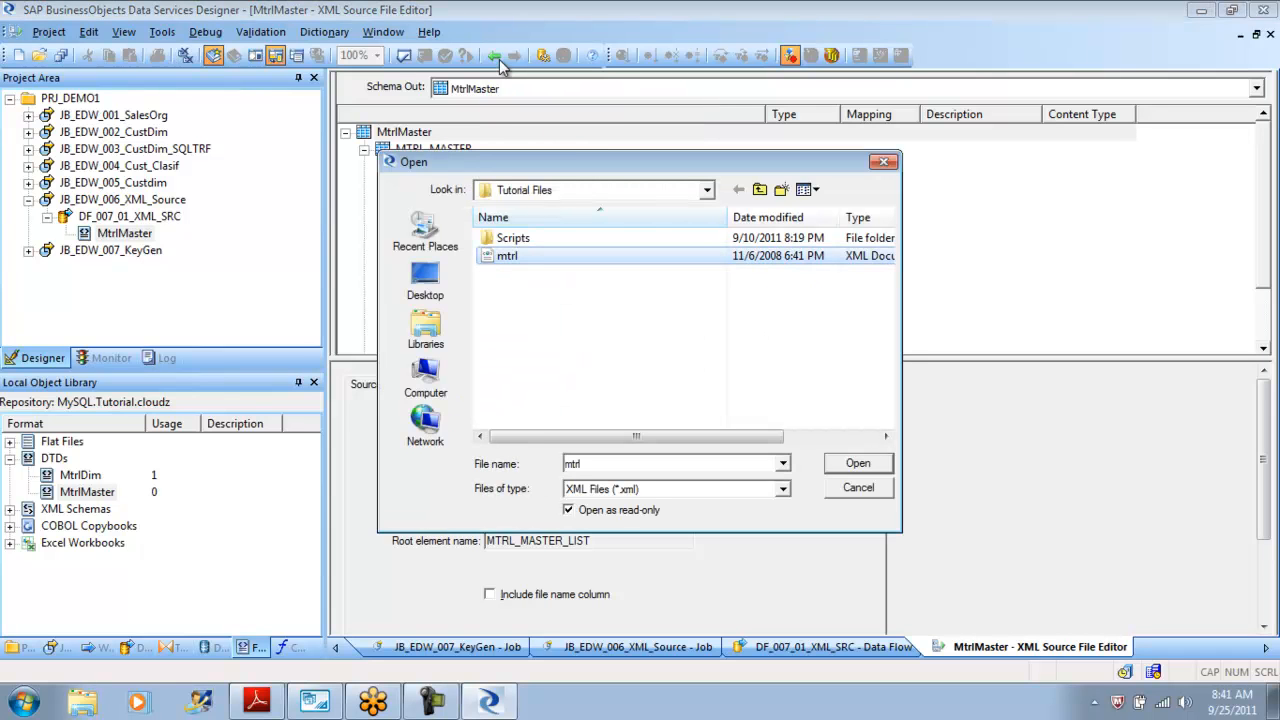
pyautogui.press('Return')
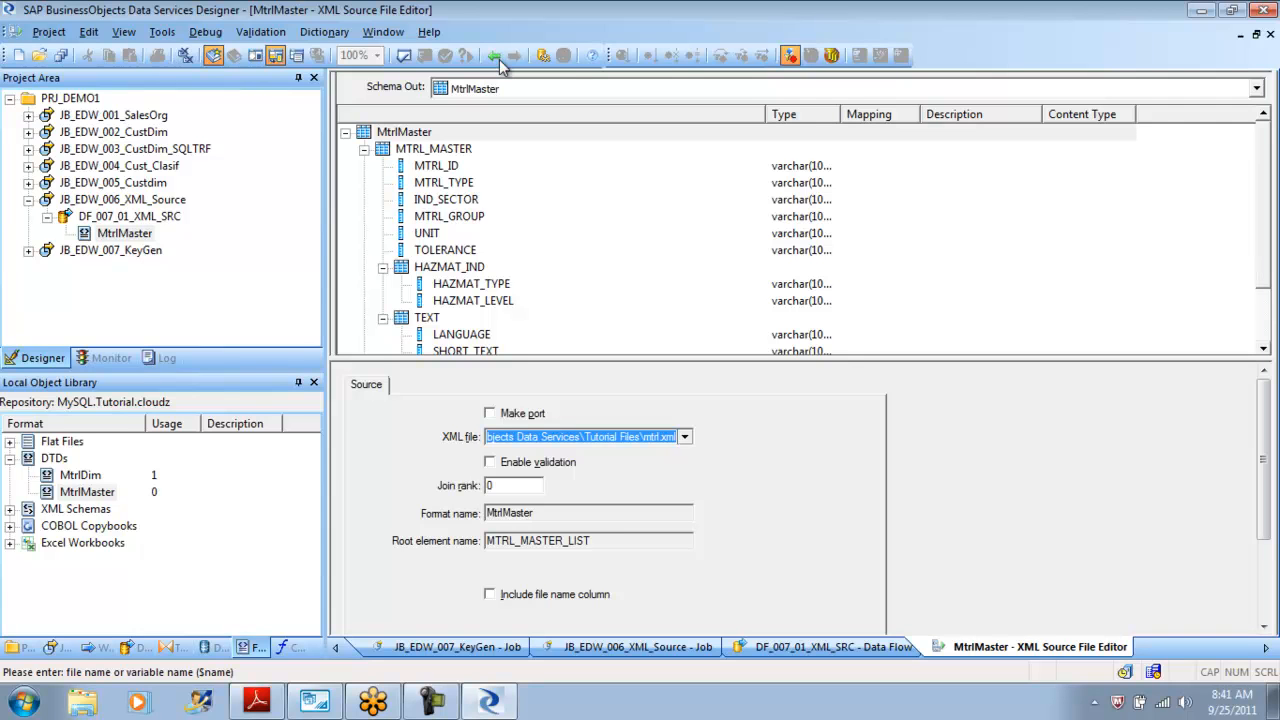
pyautogui.press('Tab')
pyautogui.press('space')
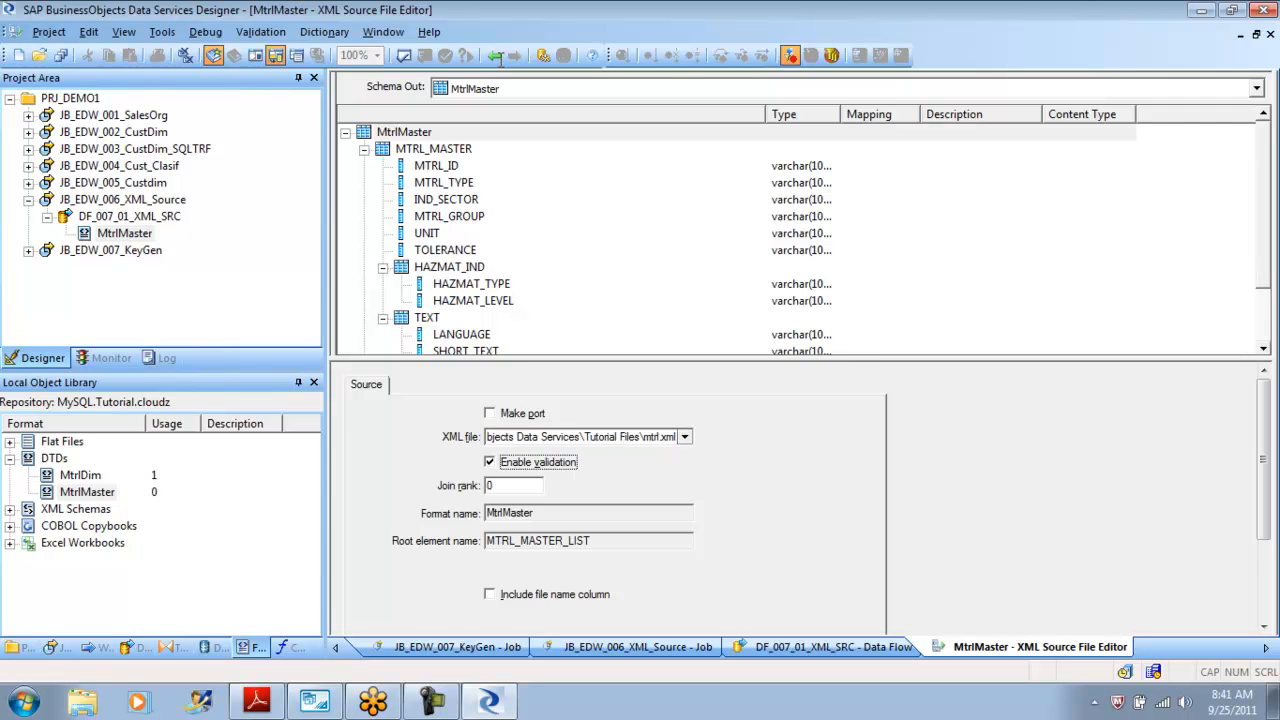
pyautogui.press('Tab')
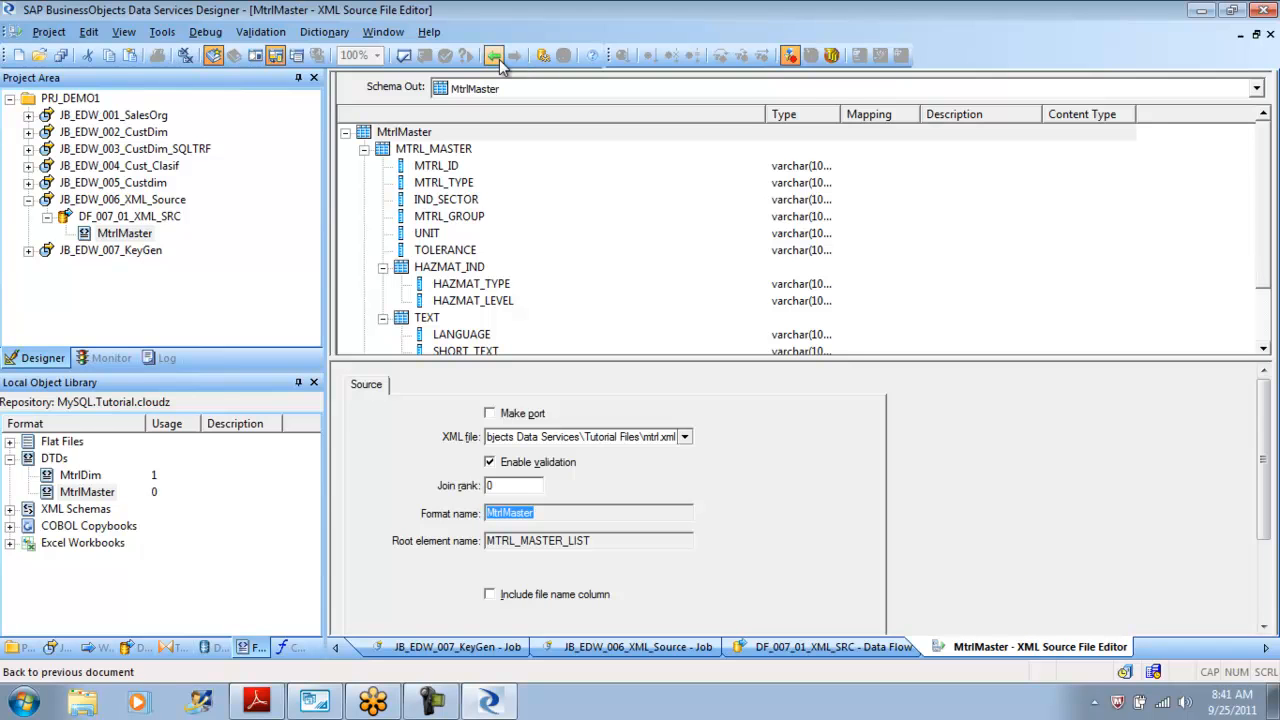
pyautogui.click(497, 58)
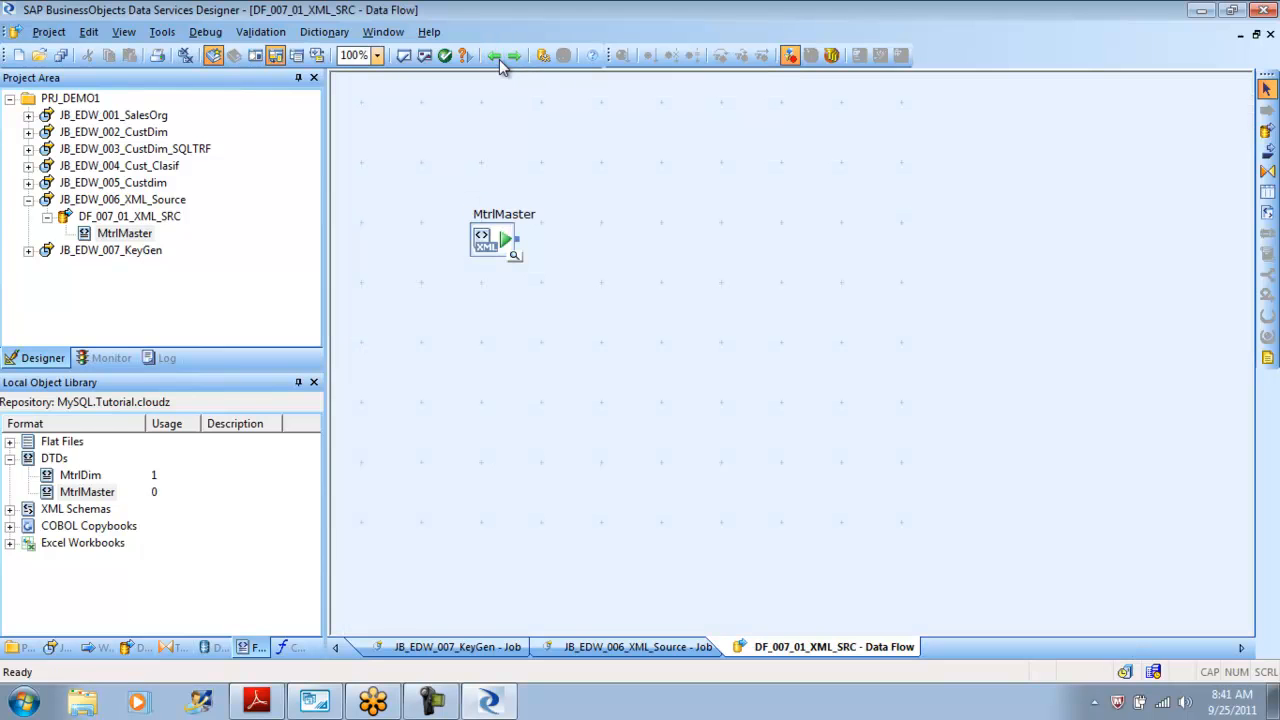
# Add a Query transform fed by the MtrlMaster source and open it for editing.
pyautogui.click(505, 58)
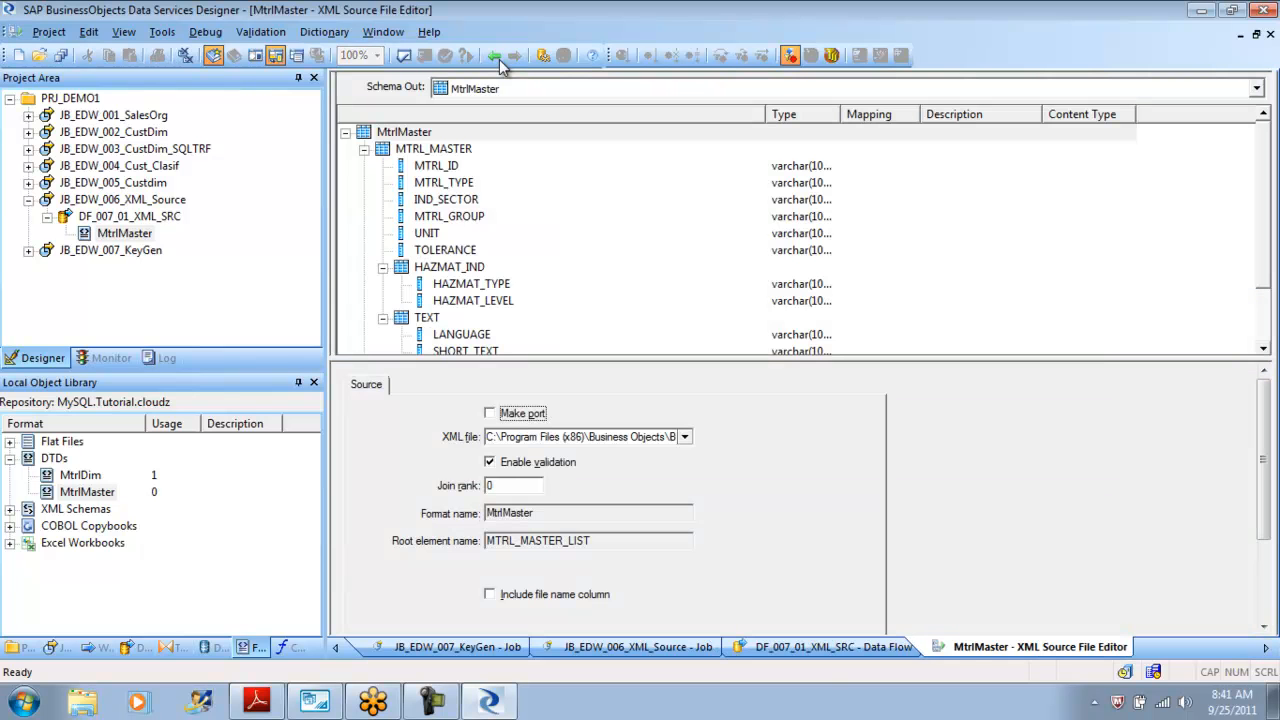
pyautogui.click(496, 57)
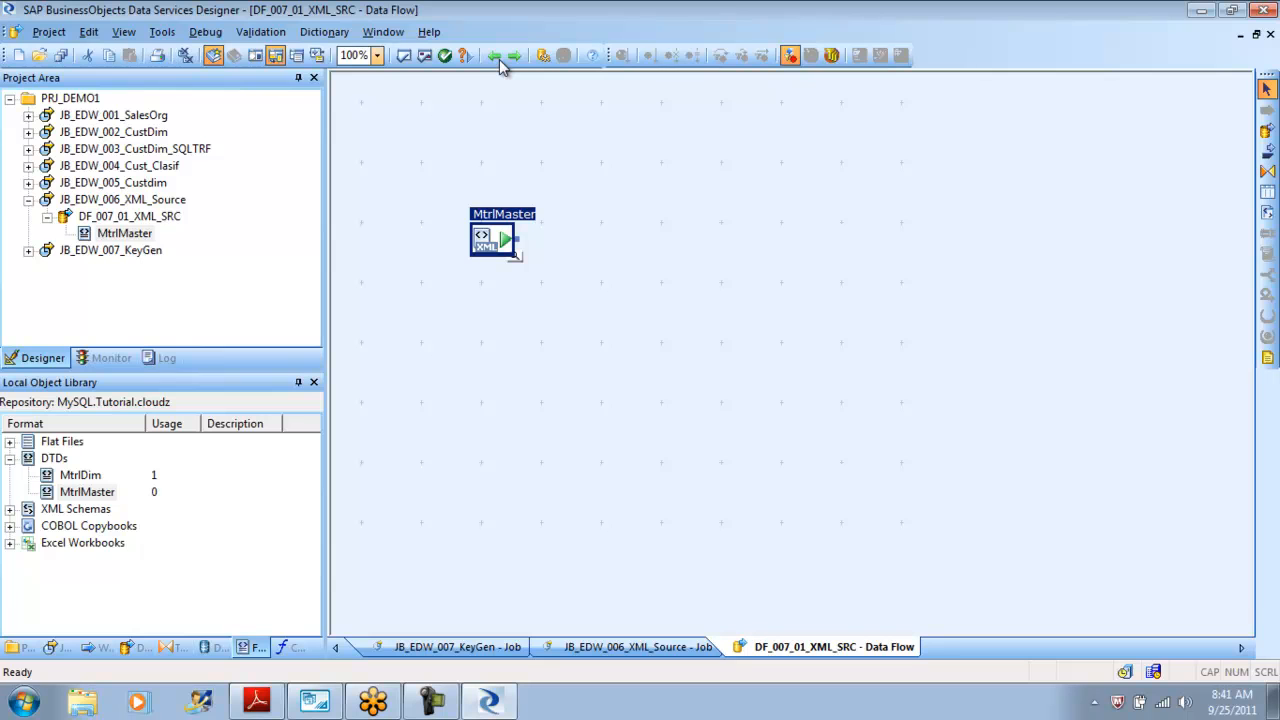
pyautogui.click(1267, 172)
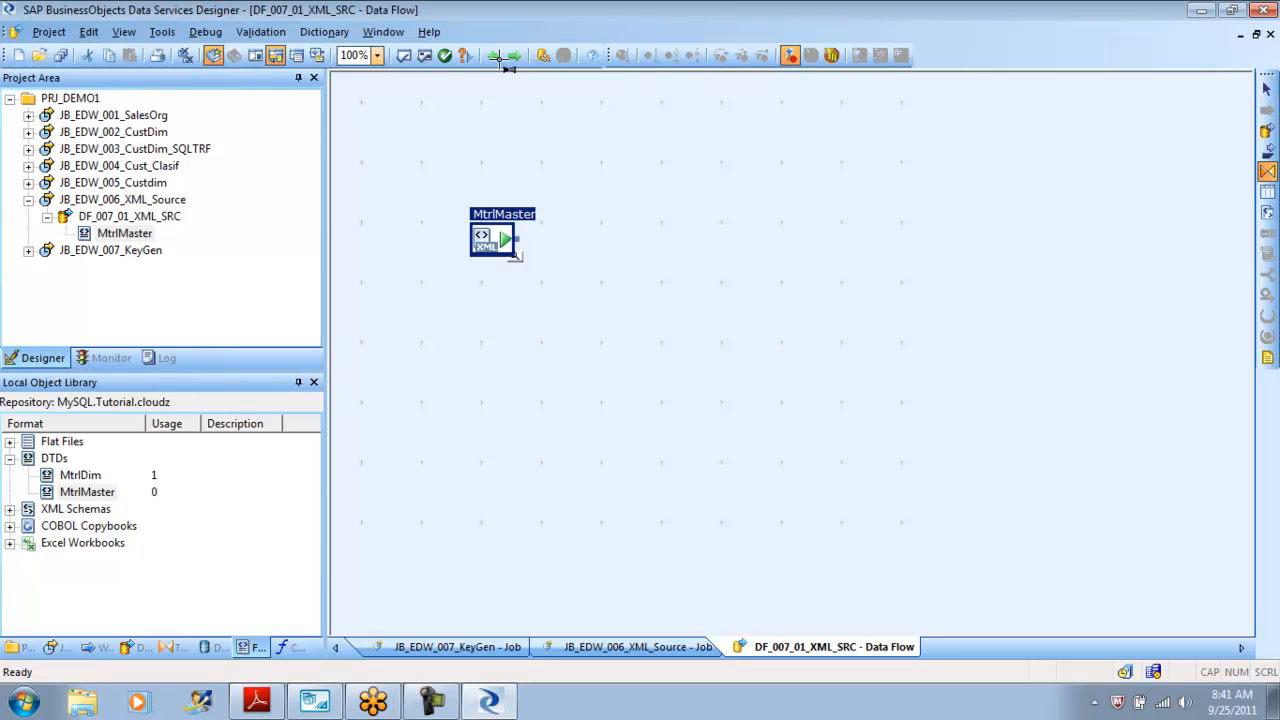
pyautogui.click(668, 287)
pyautogui.press('Return')
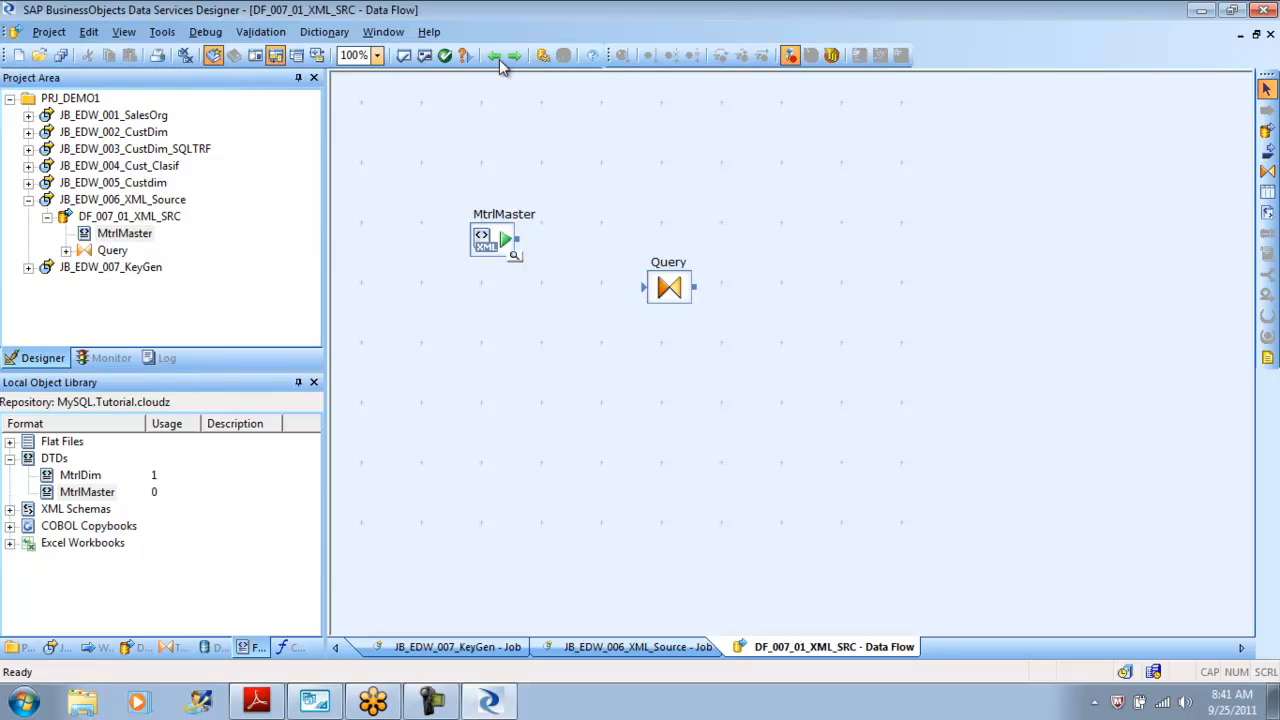
pyautogui.moveTo(517, 239); pyautogui.dragTo(643, 287)
pyautogui.doubleClick(668, 287)
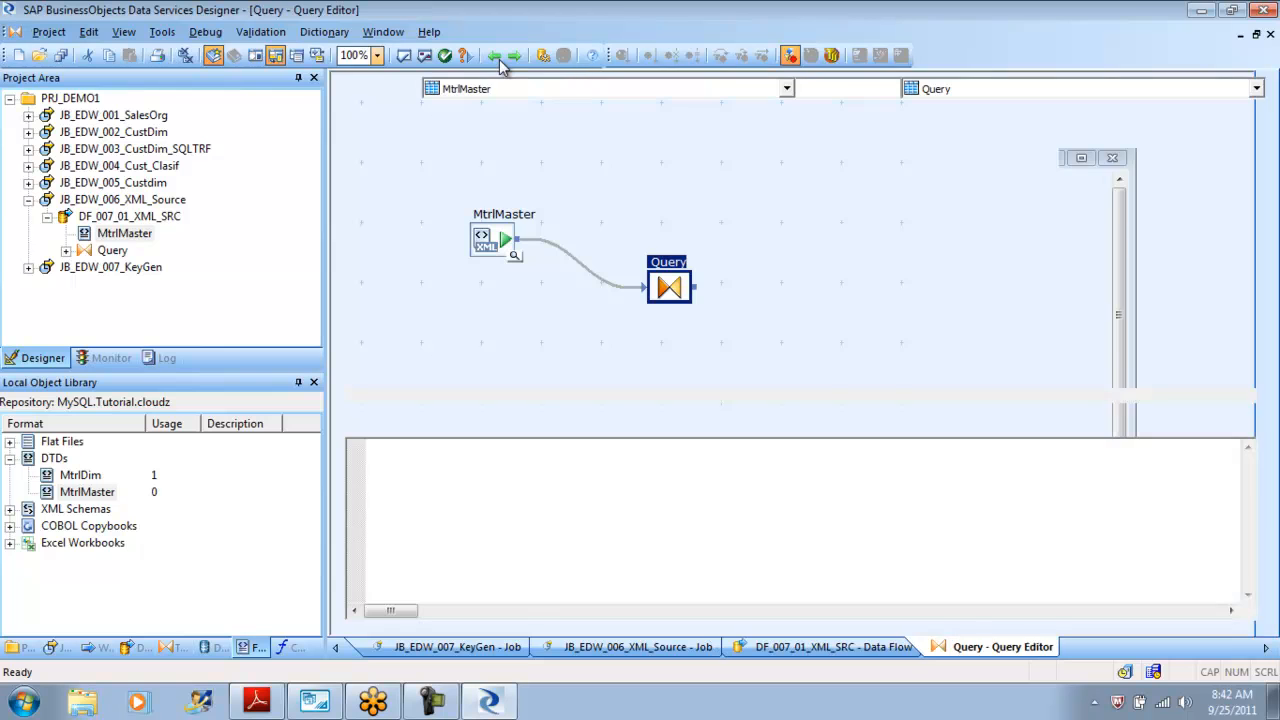
# Return to the DF_007_01_XML_SRC data flow, add the mtrl_dim(EDW_DS.edw) table as target and connect the Query to it.
pyautogui.click(497, 57)
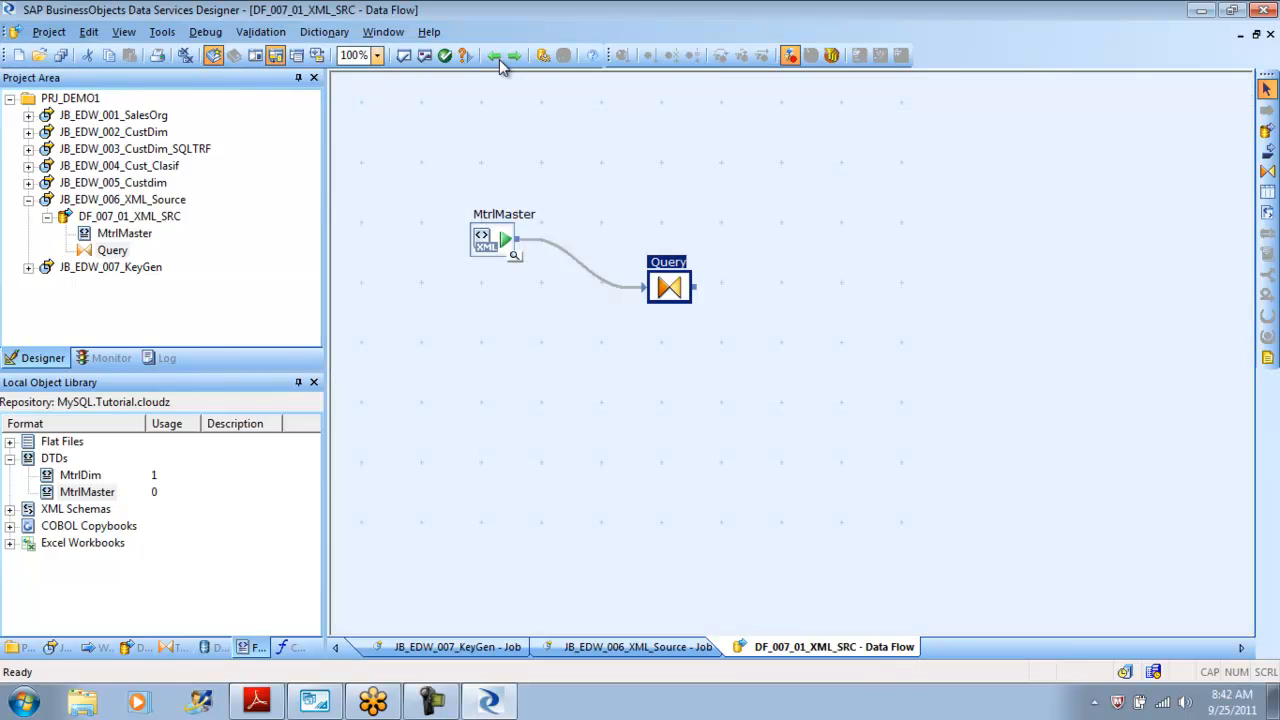
pyautogui.click(213, 648)
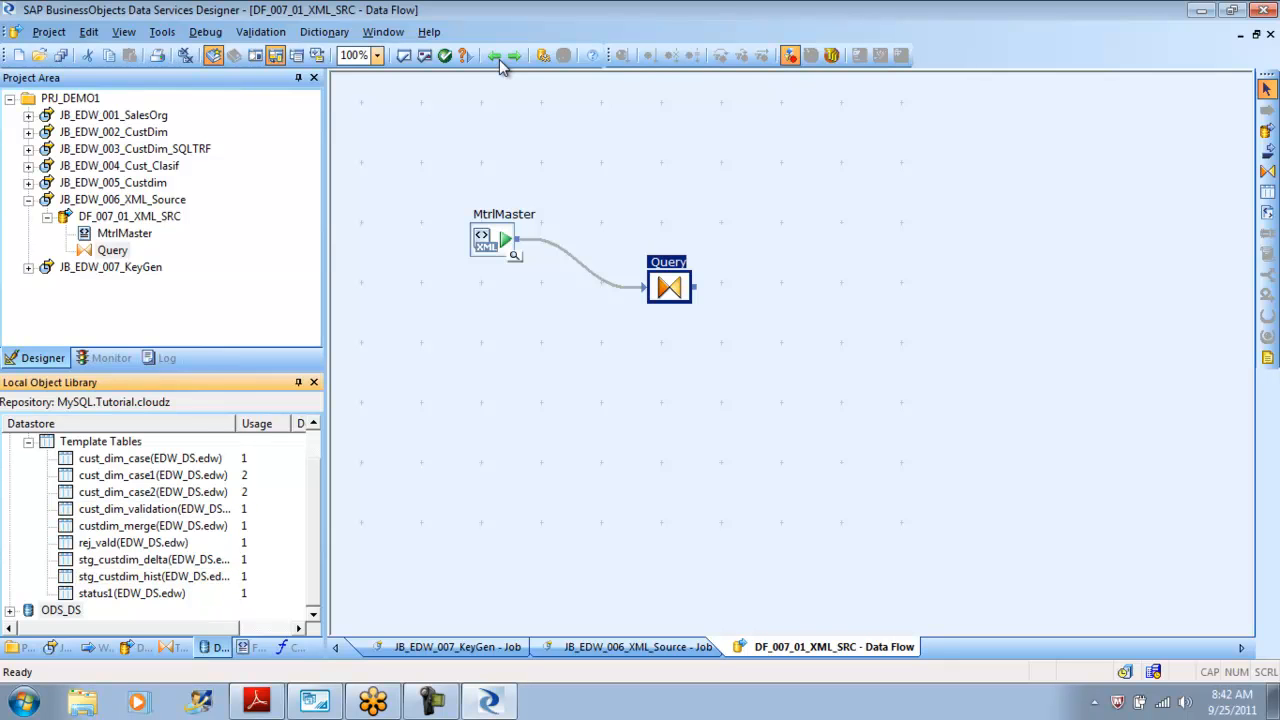
pyautogui.scroll(1, 160, 520)
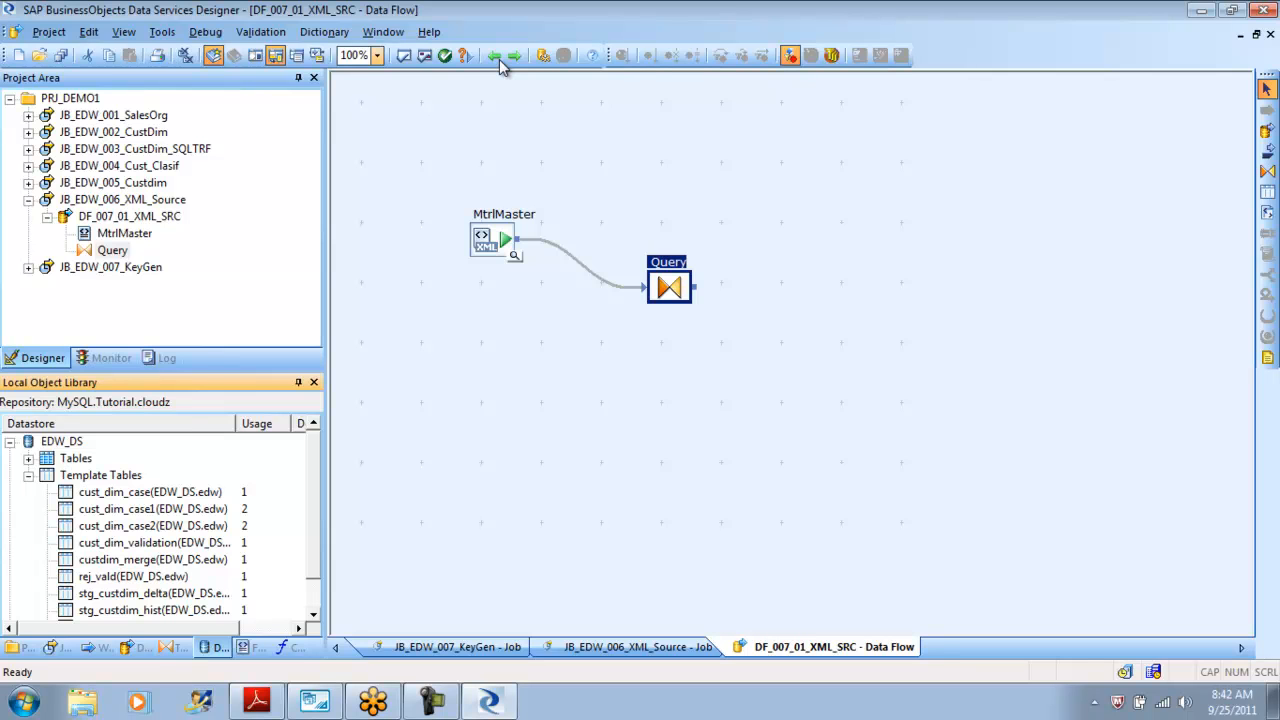
pyautogui.click(28, 476)
pyautogui.click(28, 458)
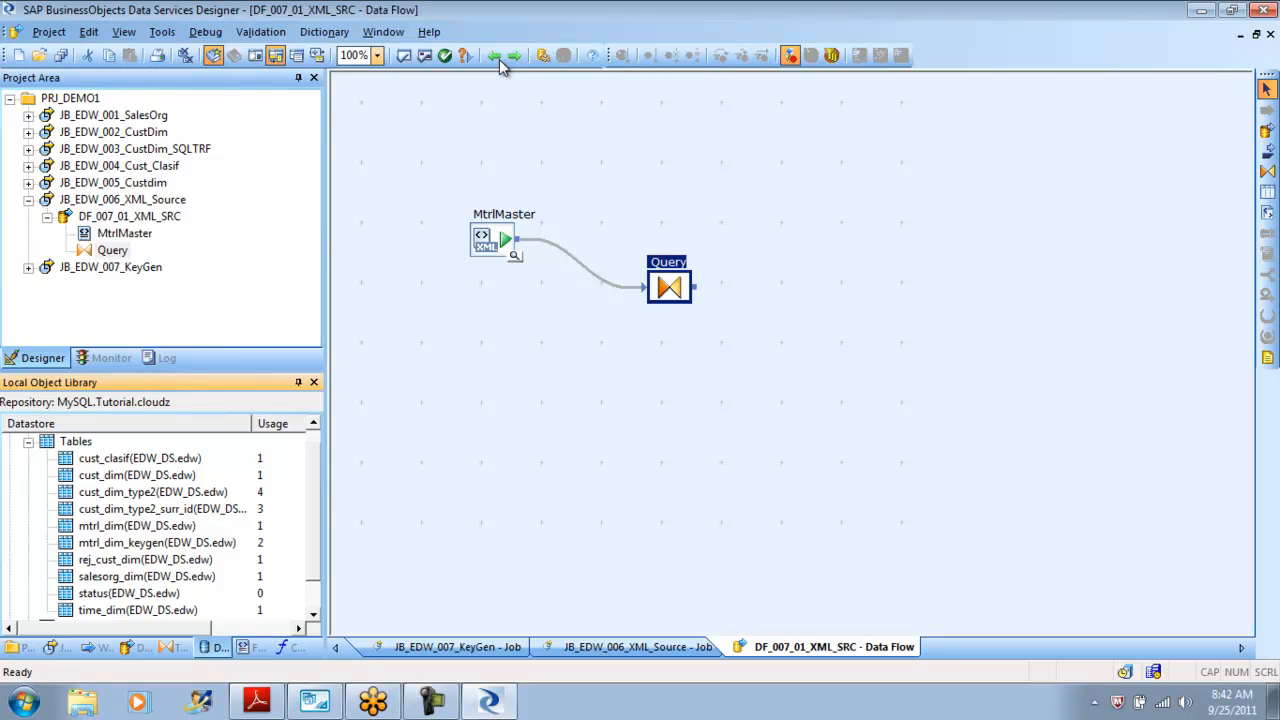
pyautogui.click(137, 525)
pyautogui.moveTo(137, 525); pyautogui.dragTo(830, 280)
pyautogui.click(890, 316)
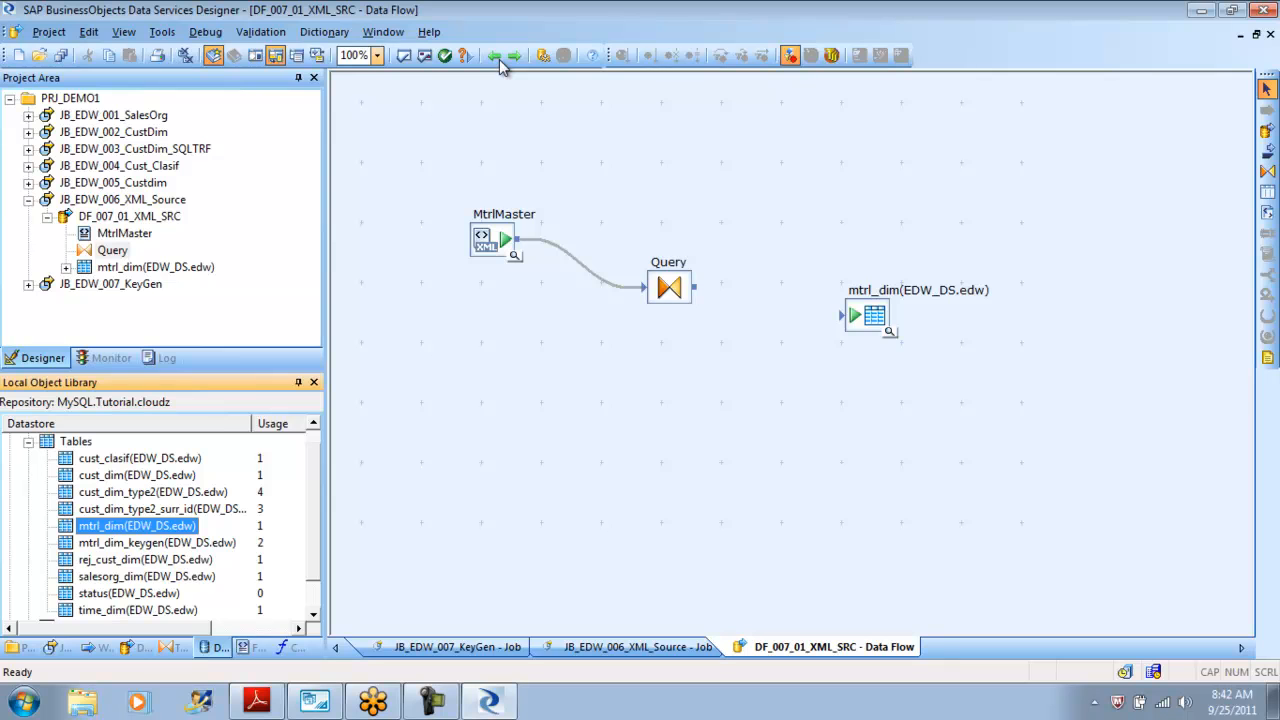
pyautogui.moveTo(694, 287); pyautogui.dragTo(846, 316)
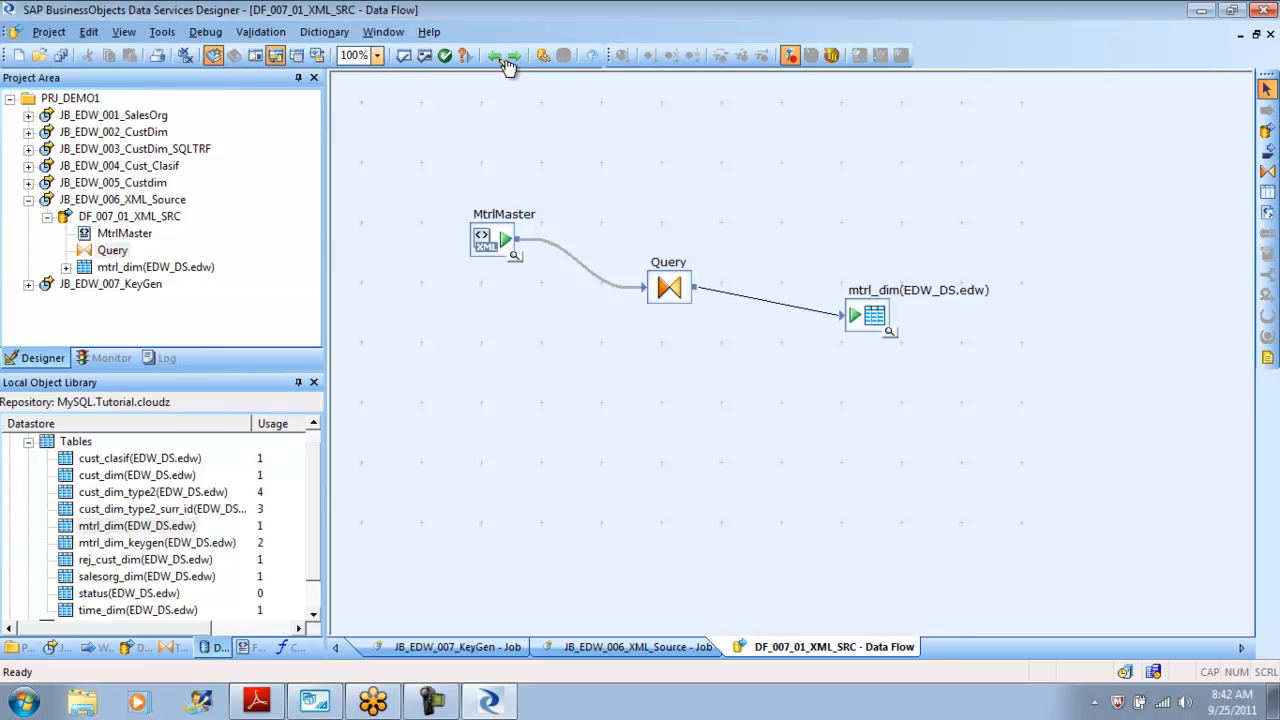
# Open the Query editor and cut the output columns Mtrl_id, Mtrl_typ, Ind_sector, Mtrl_grp and Descr.
pyautogui.click(500, 61)
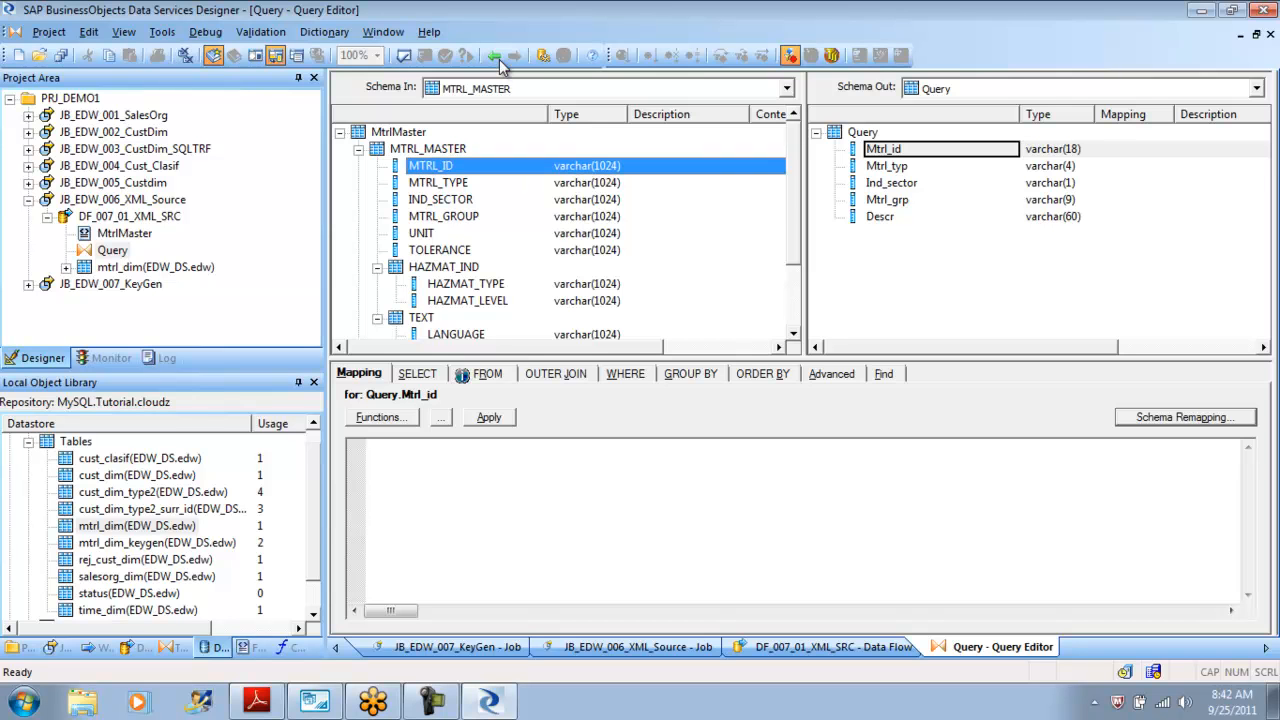
pyautogui.press('Down')
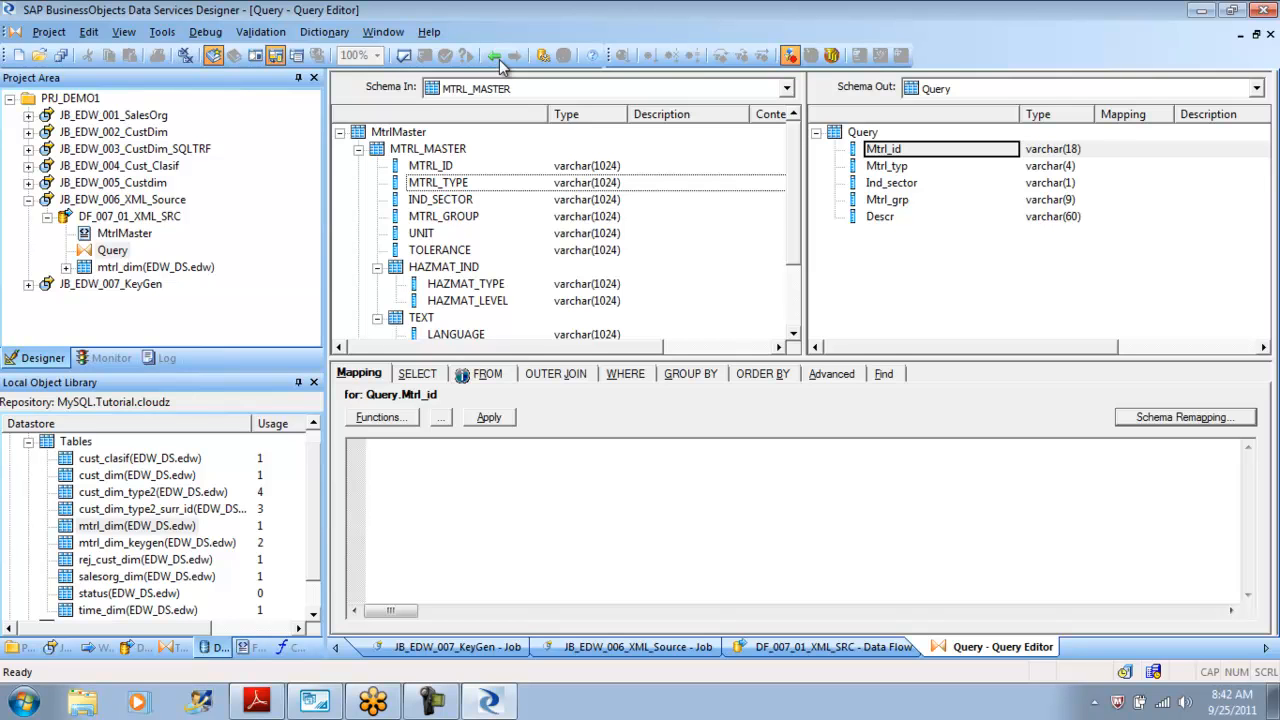
pyautogui.scroll(-2, 502, 63)
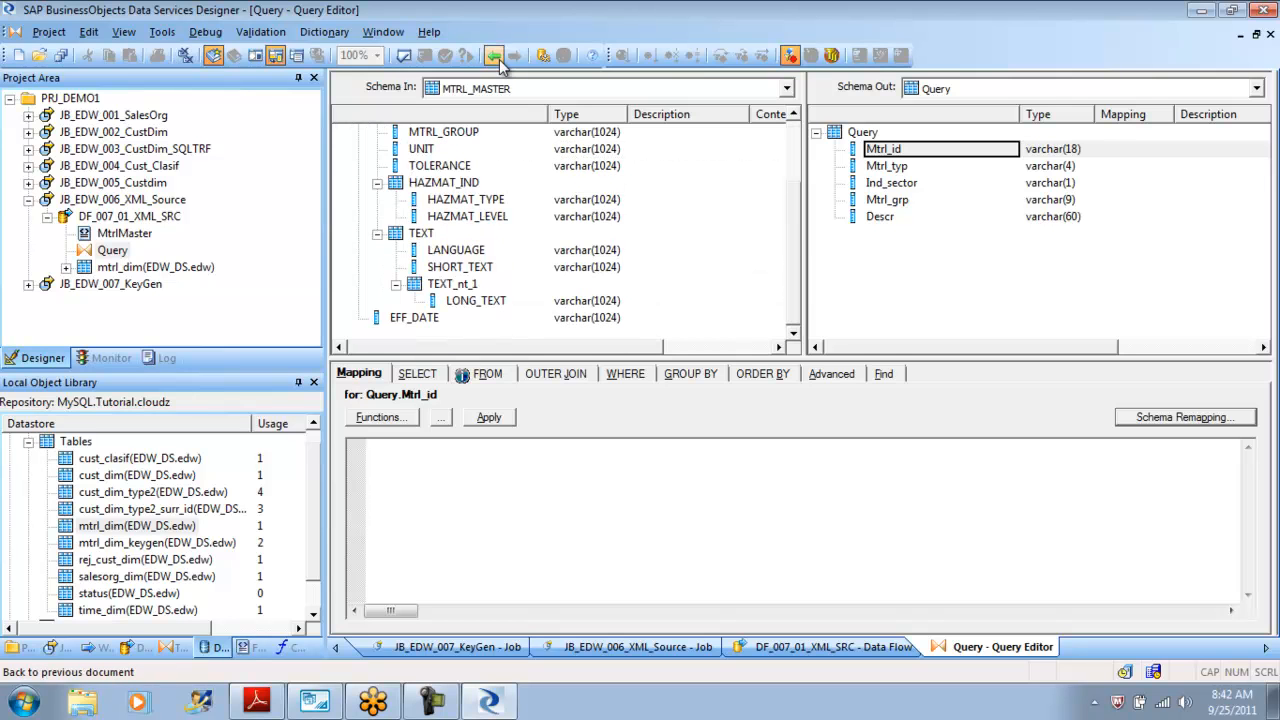
pyautogui.scroll(2, 502, 63)
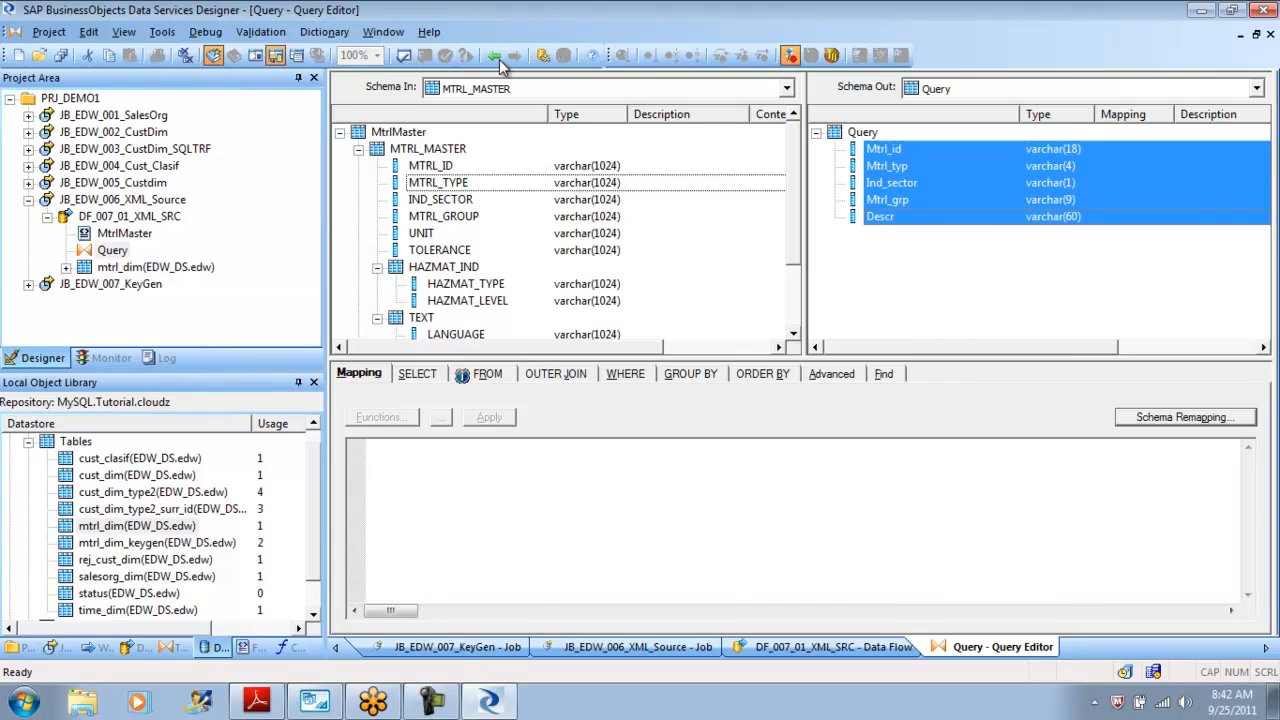
pyautogui.hotkey('shift', 'F10')
pyautogui.press('Down')
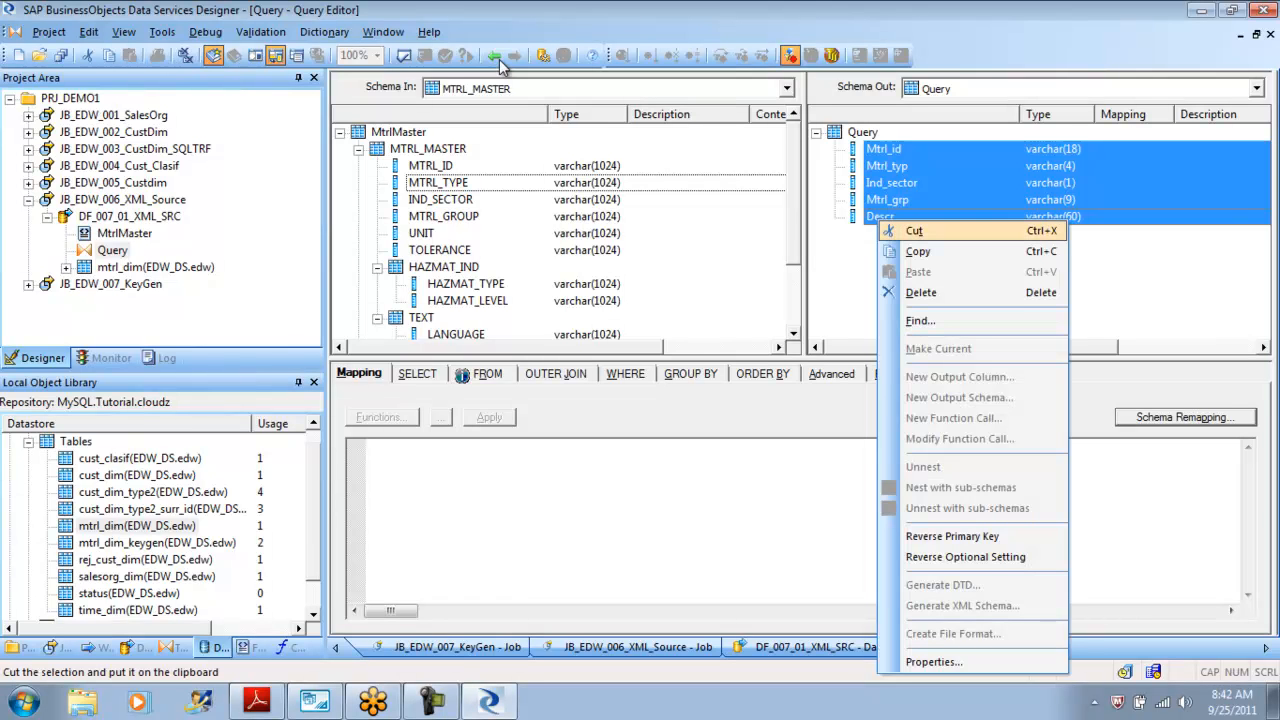
pyautogui.press('Return')
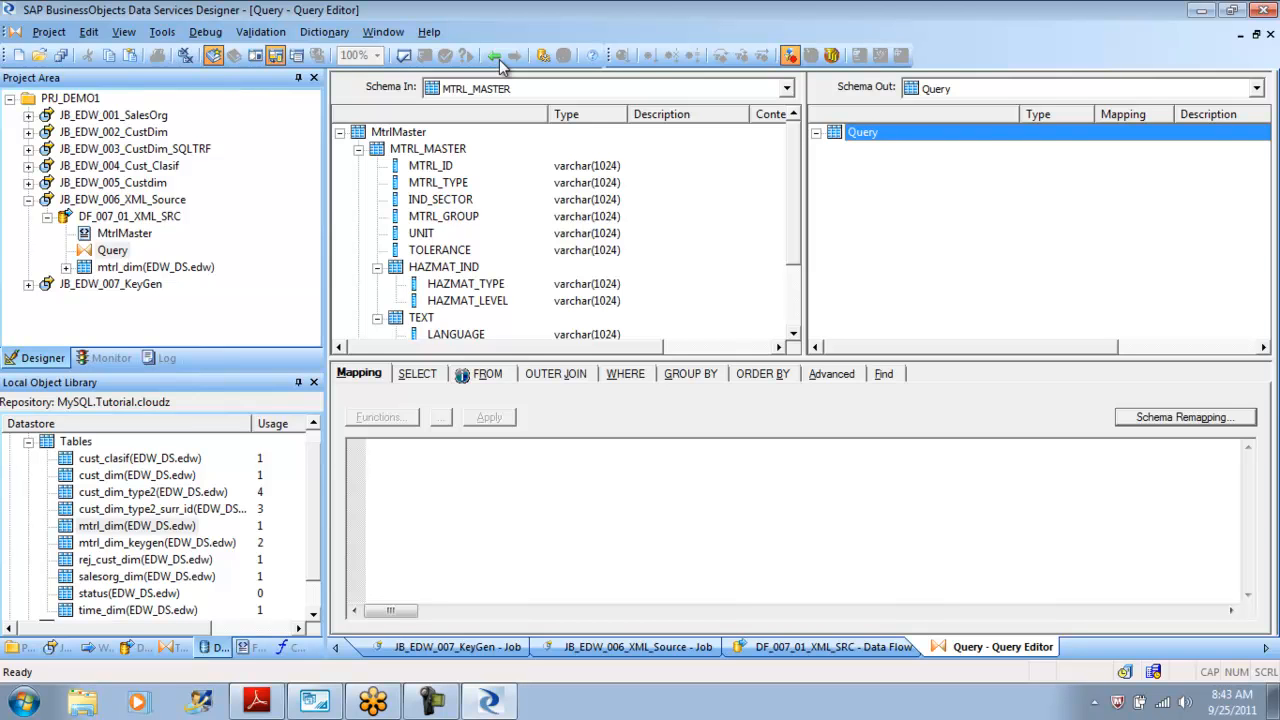
# Map the MTRL_MASTER input schema into the Query output and make it the current output schema.
pyautogui.press('Left')
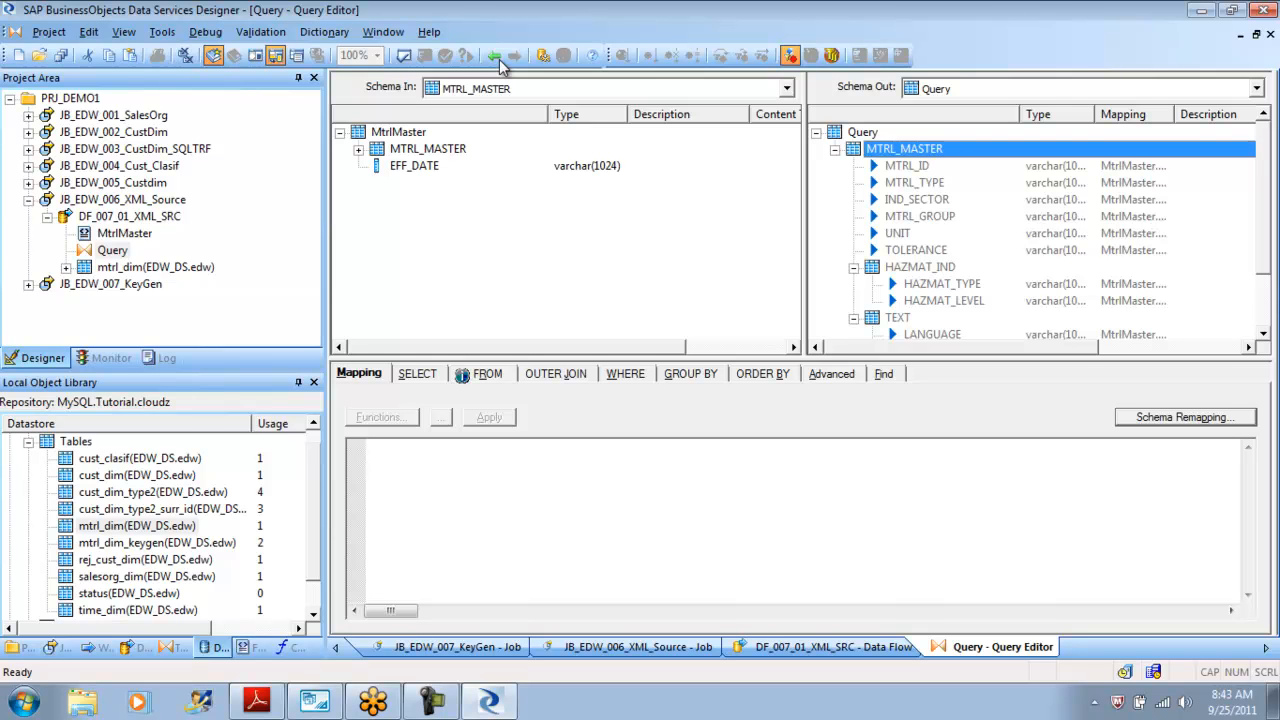
pyautogui.press('Down')
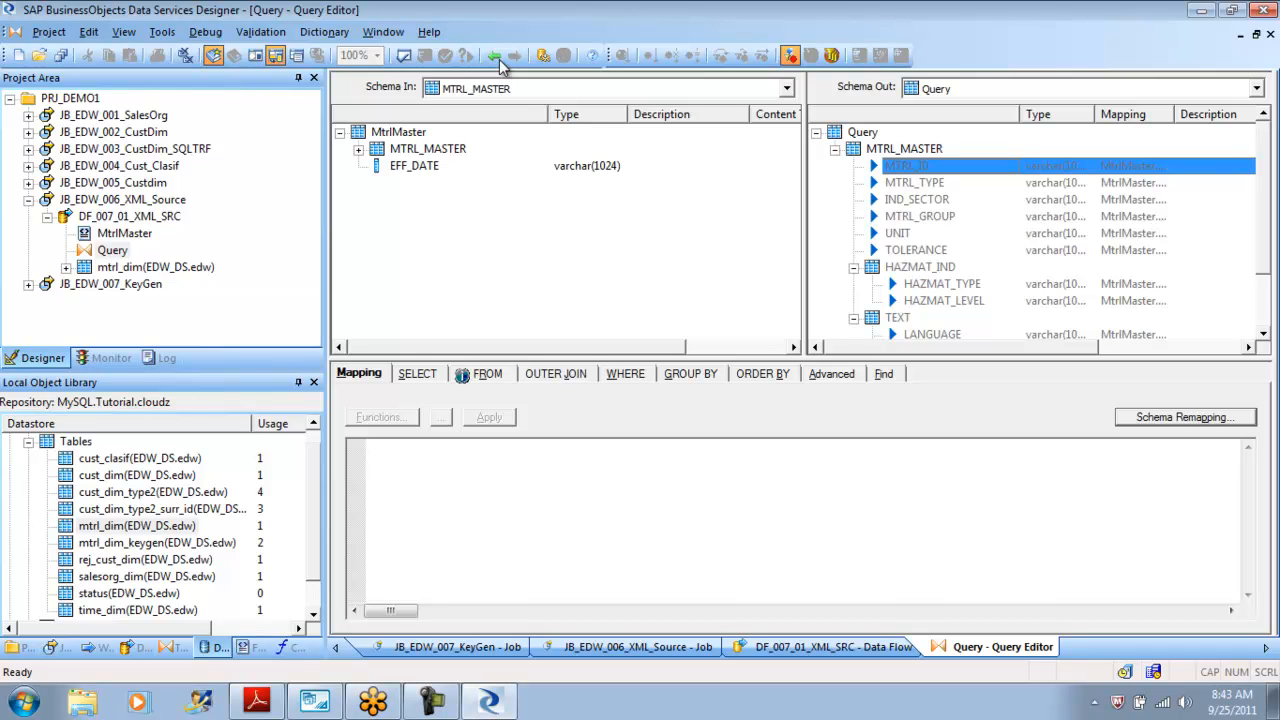
pyautogui.press('Up')
pyautogui.hotkey('shift', 'F10')
pyautogui.press('m')
pyautogui.press('Return')
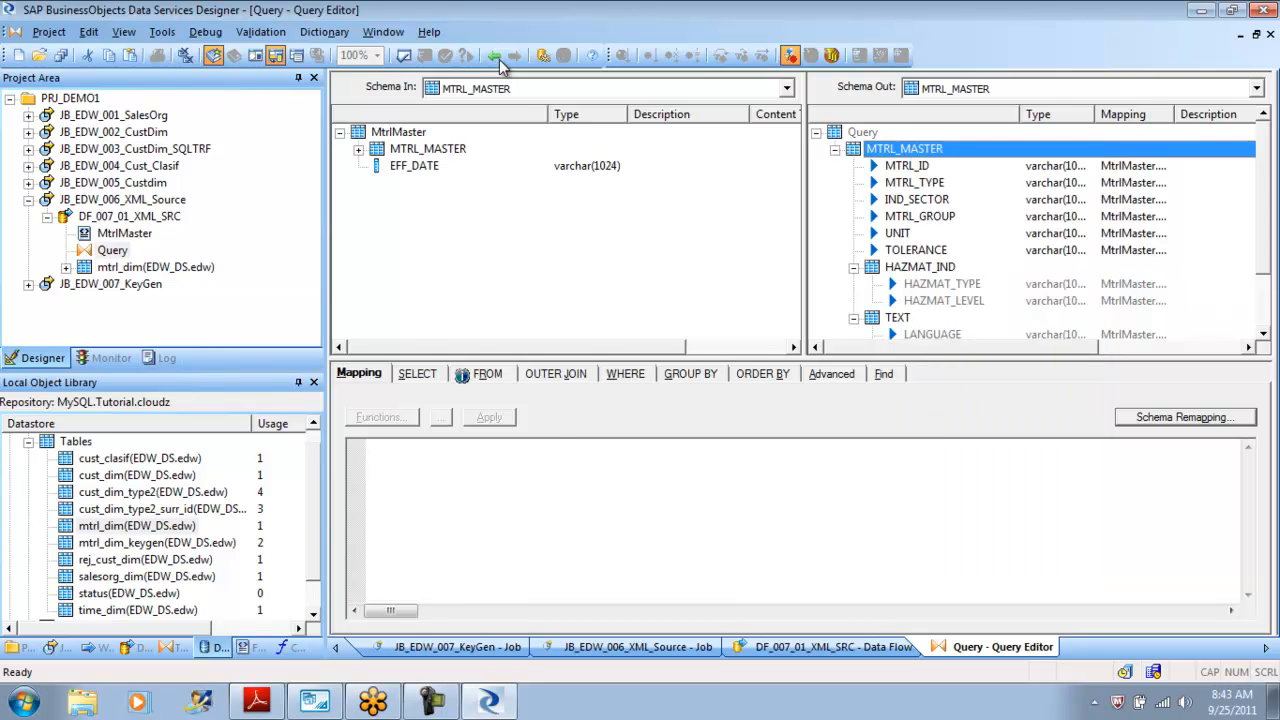
# Delete the MTRL_MASTER leaf columns MTRL_ID through TOLERANCE from the output schema.
pyautogui.press('Down')
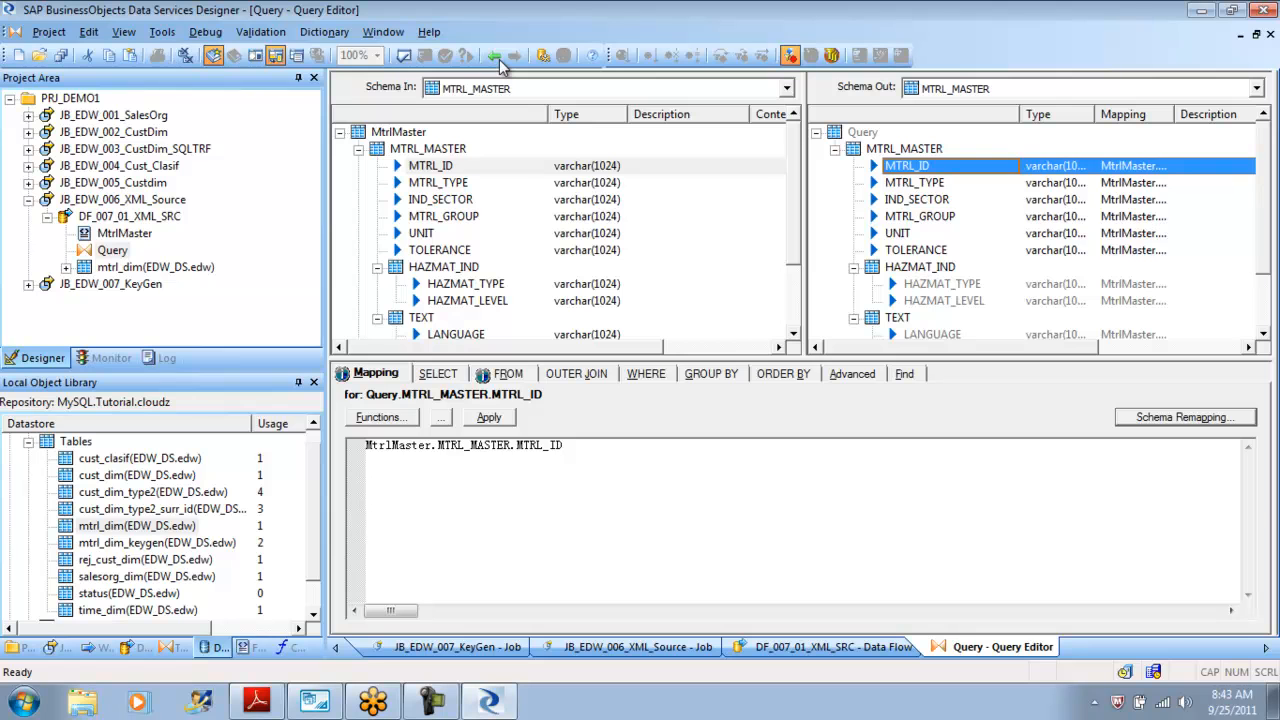
pyautogui.hotkey('shift', 'Down')
pyautogui.hotkey('shift', 'Down')
pyautogui.hotkey('shift', 'Down')
pyautogui.hotkey('shift', 'Down')
pyautogui.hotkey('shift', 'Down')
pyautogui.hotkey('shift', 'F10')
pyautogui.press('d')
pyautogui.press('Return')
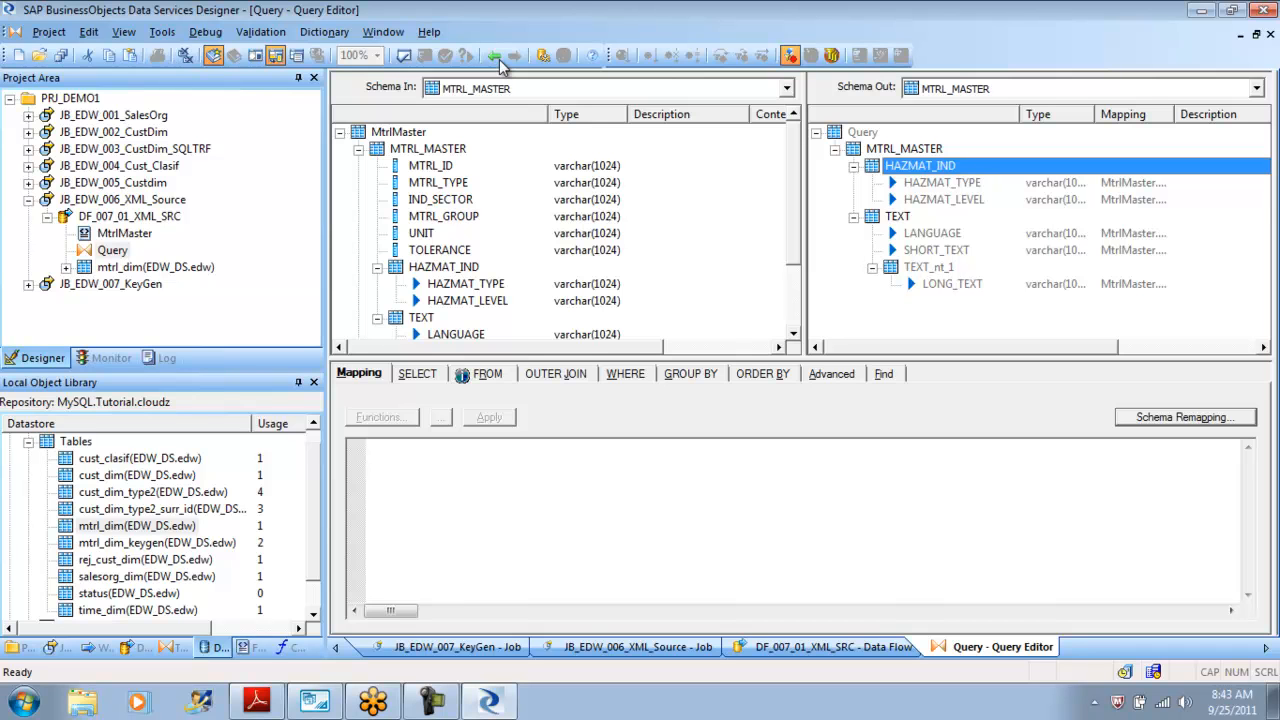
# Delete the HAZMAT_IND nested schema from the output MTRL_MASTER.
pyautogui.hotkey('shift', 'Down')
pyautogui.hotkey('shift', 'Down')
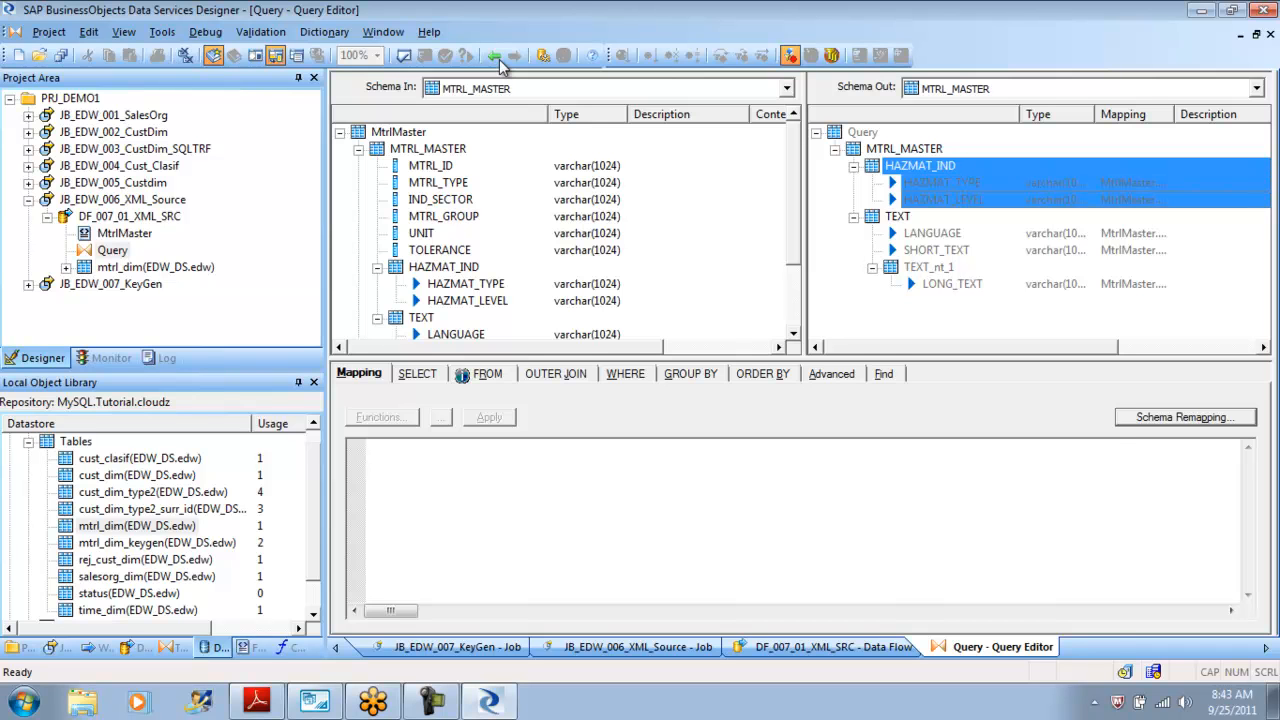
pyautogui.hotkey('shift', 'F10')
pyautogui.press('Escape')
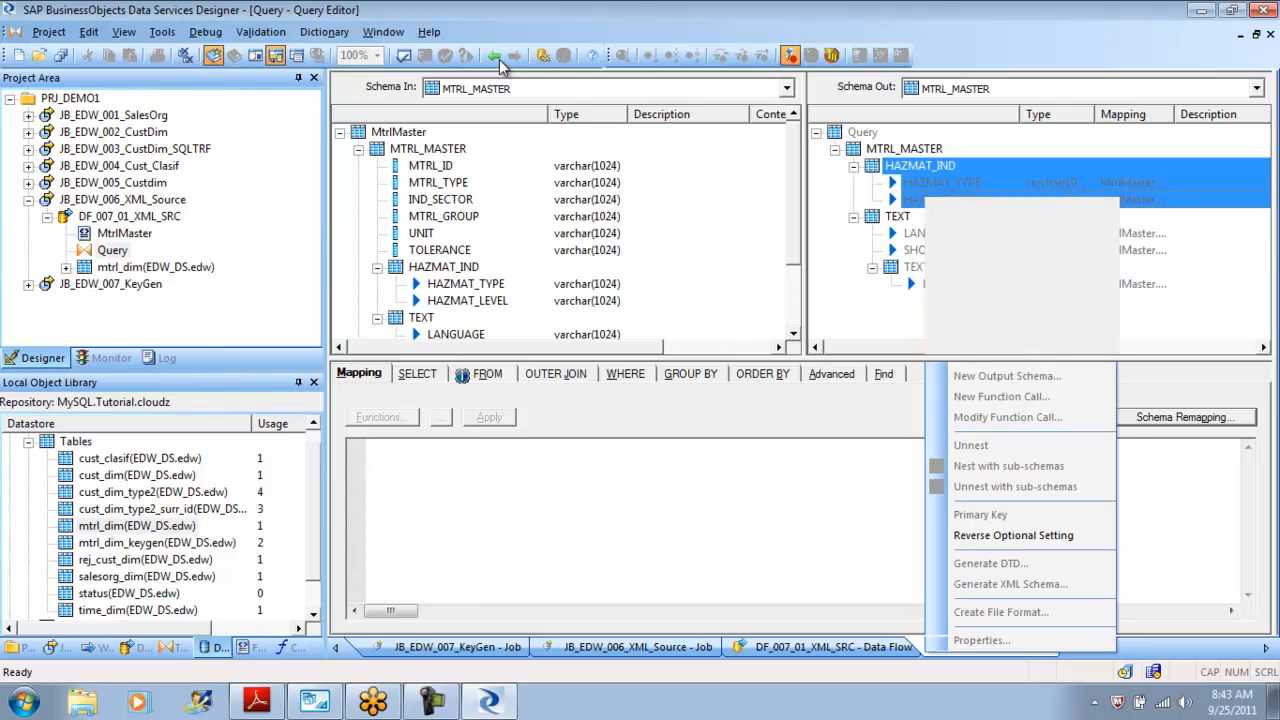
pyautogui.hotkey('shift', 'F10')
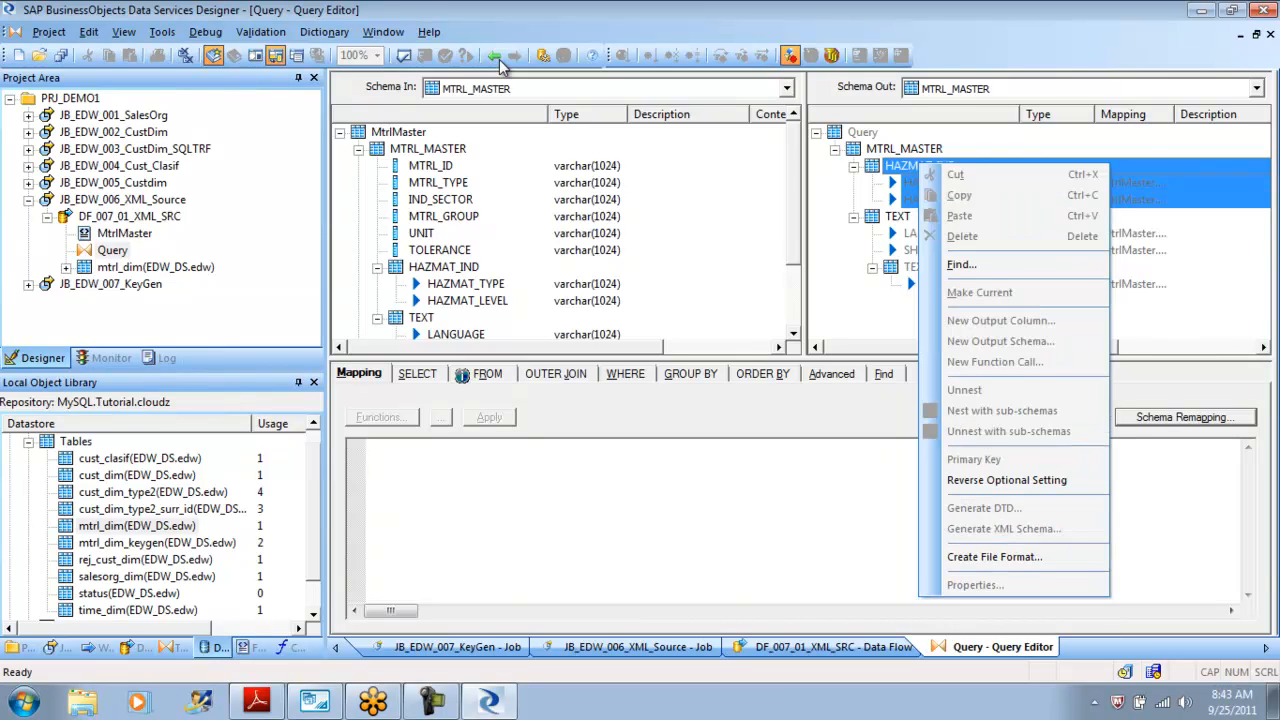
pyautogui.press('Escape')
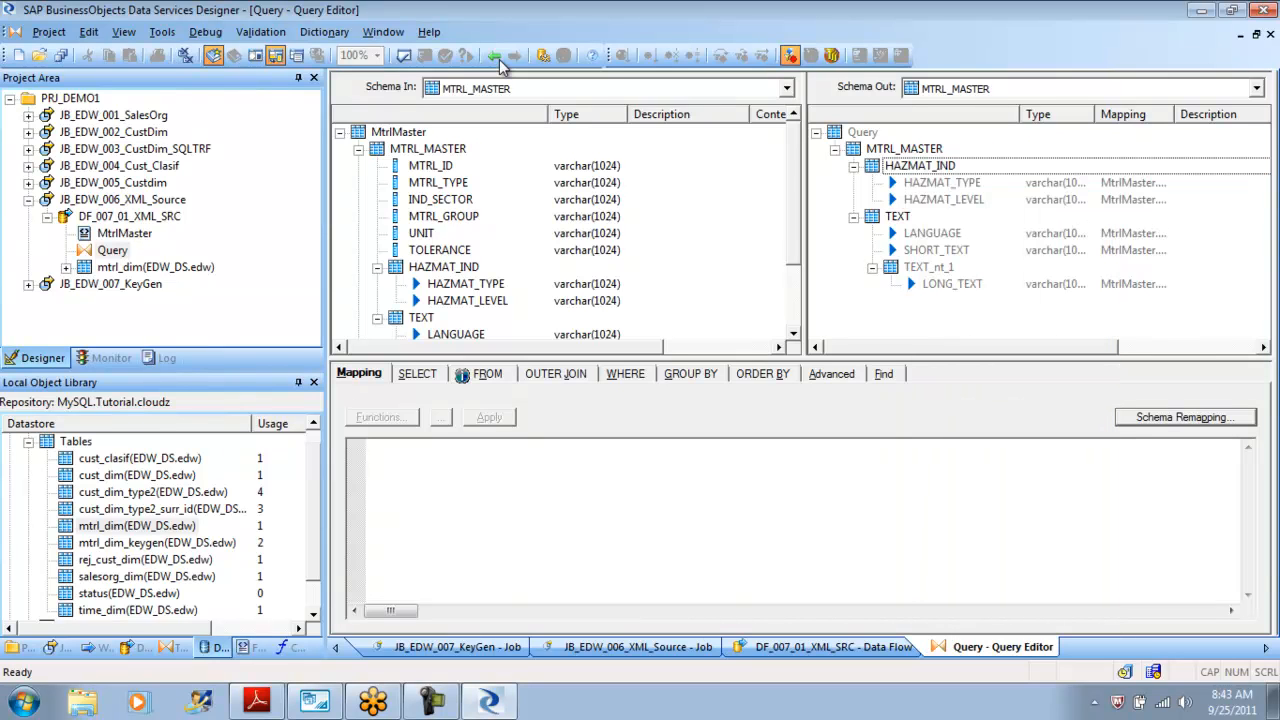
pyautogui.hotkey('shift', 'F10')
pyautogui.press('Down')
pyautogui.press('Down')
pyautogui.press('Down')
pyautogui.press('Return')
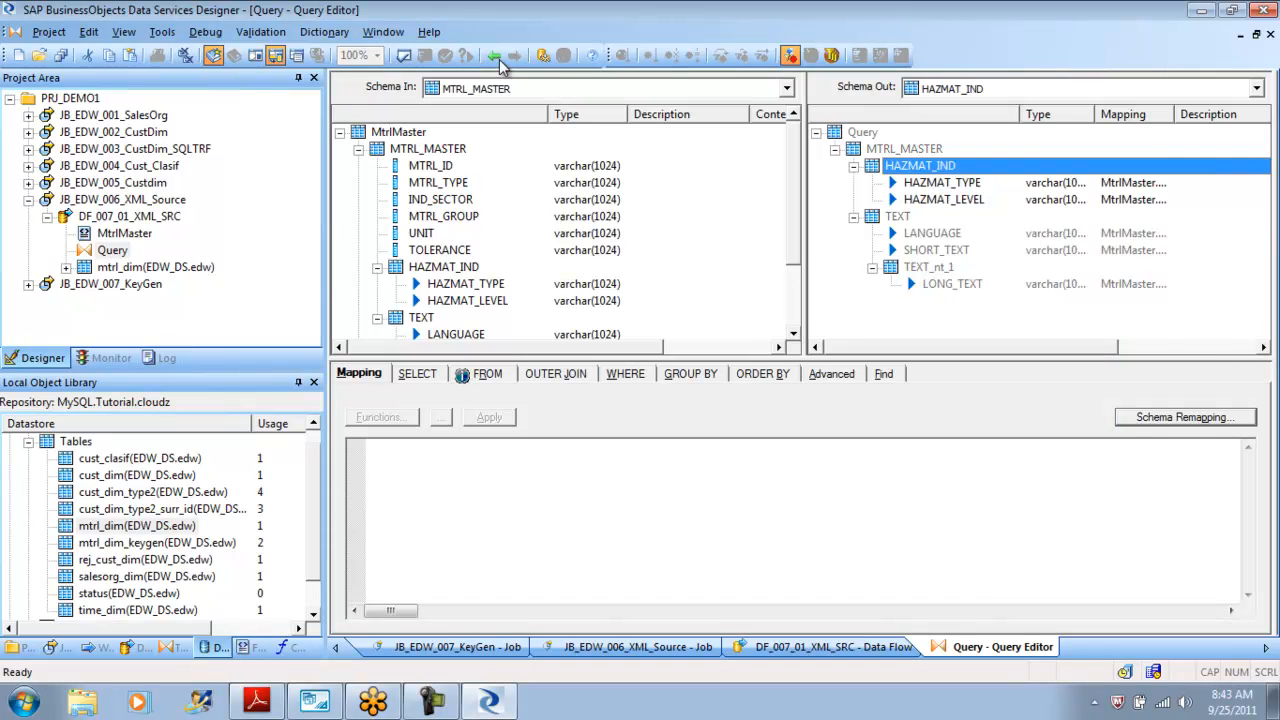
pyautogui.hotkey('shift', 'F10')
pyautogui.press('Down')
pyautogui.press('Down')
pyautogui.press('Down')
pyautogui.press('Down')
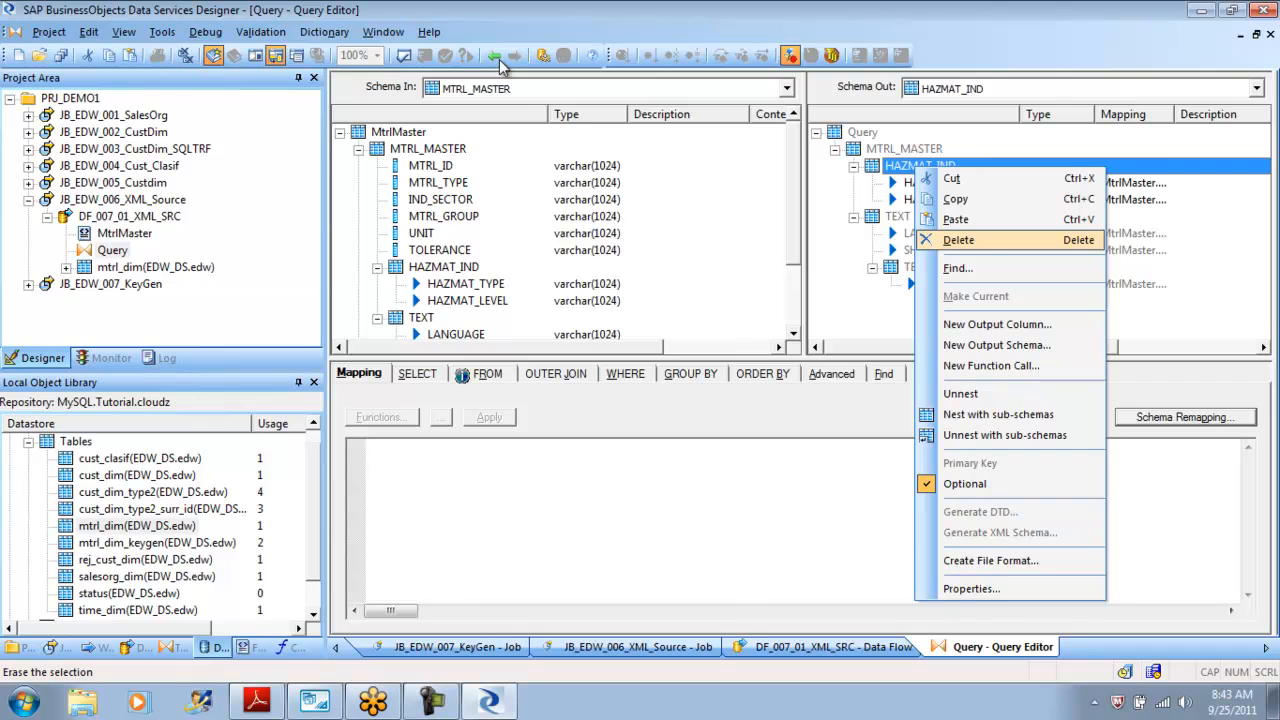
pyautogui.press('Return')
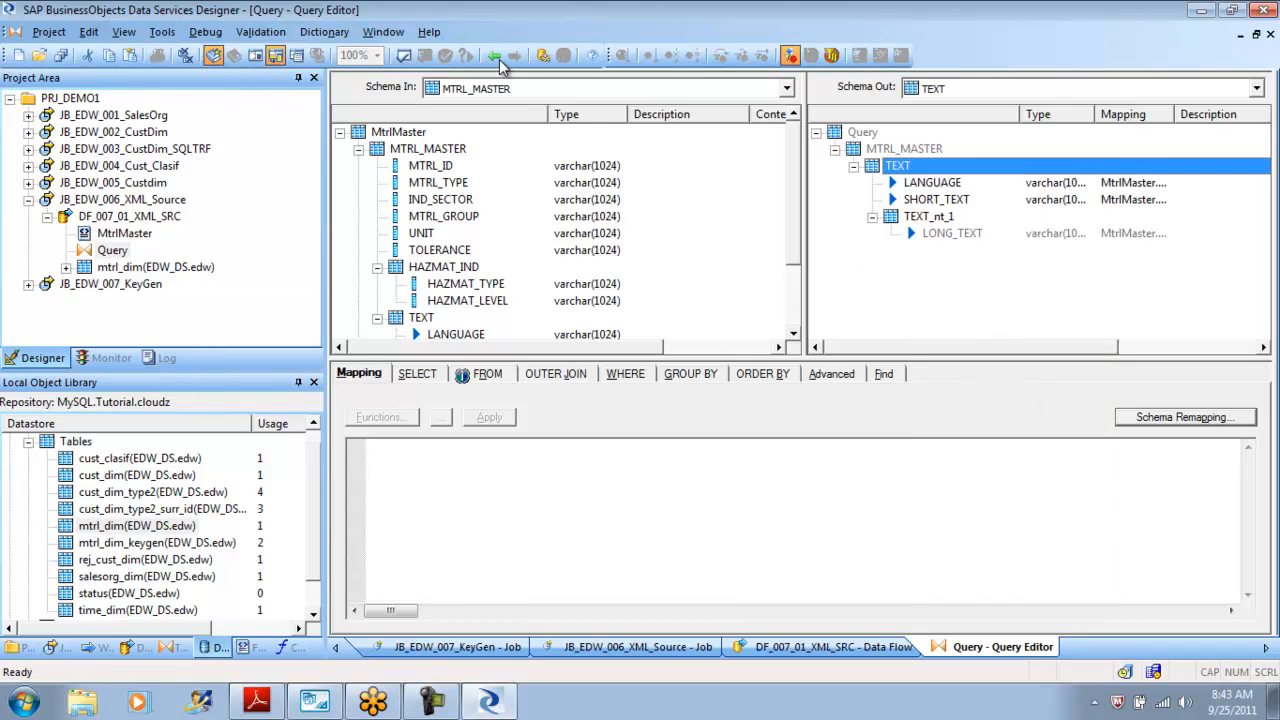
# Make MTRL_MASTER current and paste the five Mtrl columns into it.
pyautogui.press('Up')
pyautogui.hotkey('shift', 'F10')
pyautogui.press('Down')
pyautogui.press('Down')
pyautogui.press('Return')
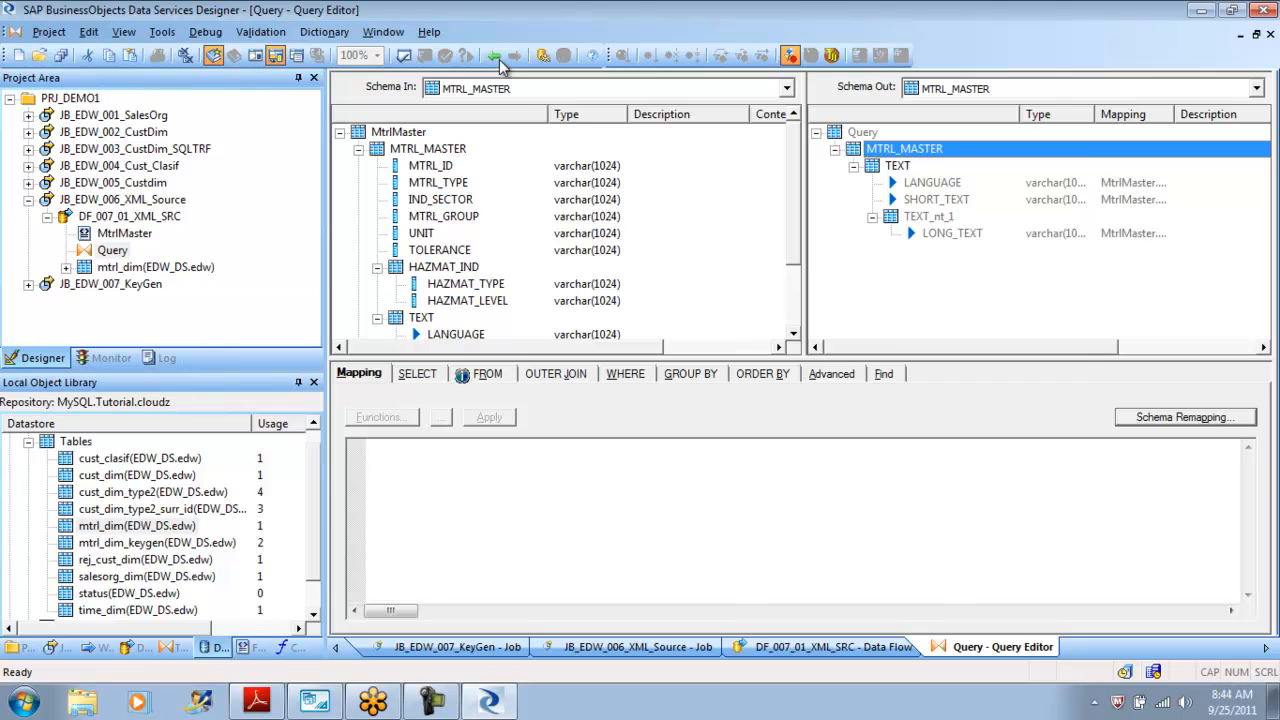
pyautogui.hotkey('shift', 'F10')
pyautogui.press('Down')
pyautogui.press('Down')
pyautogui.press('Down')
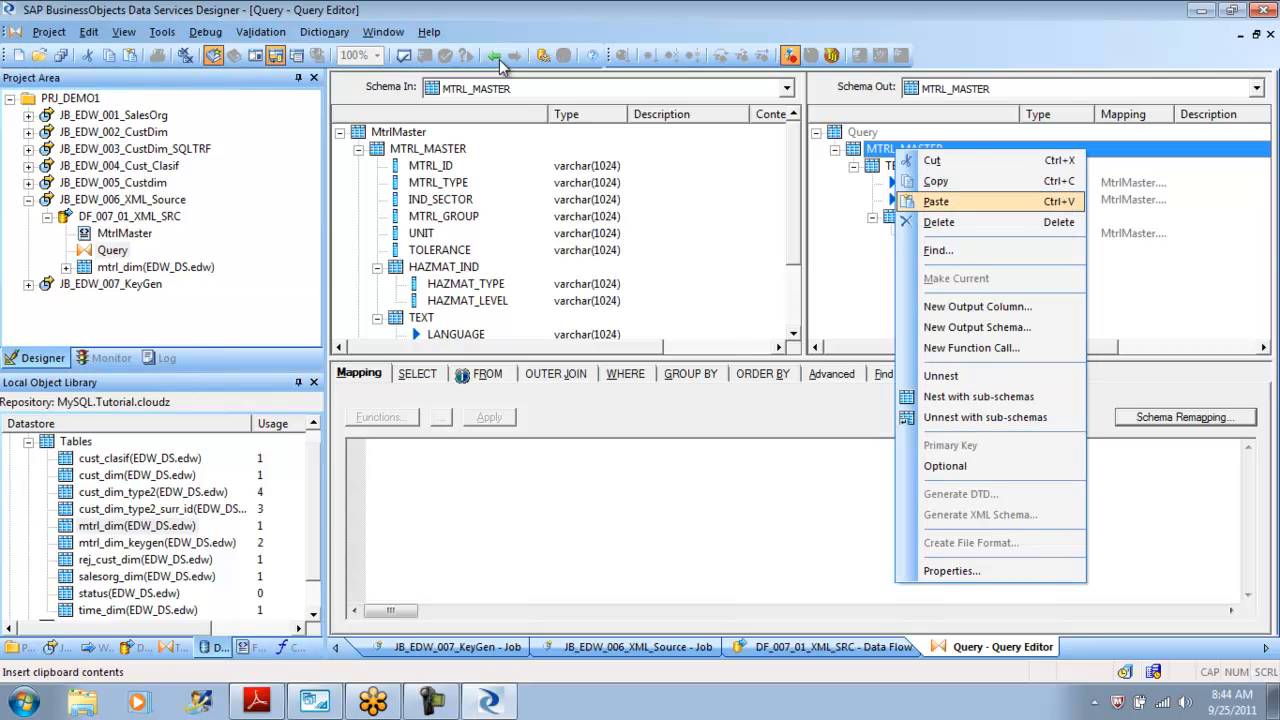
pyautogui.press('Return')
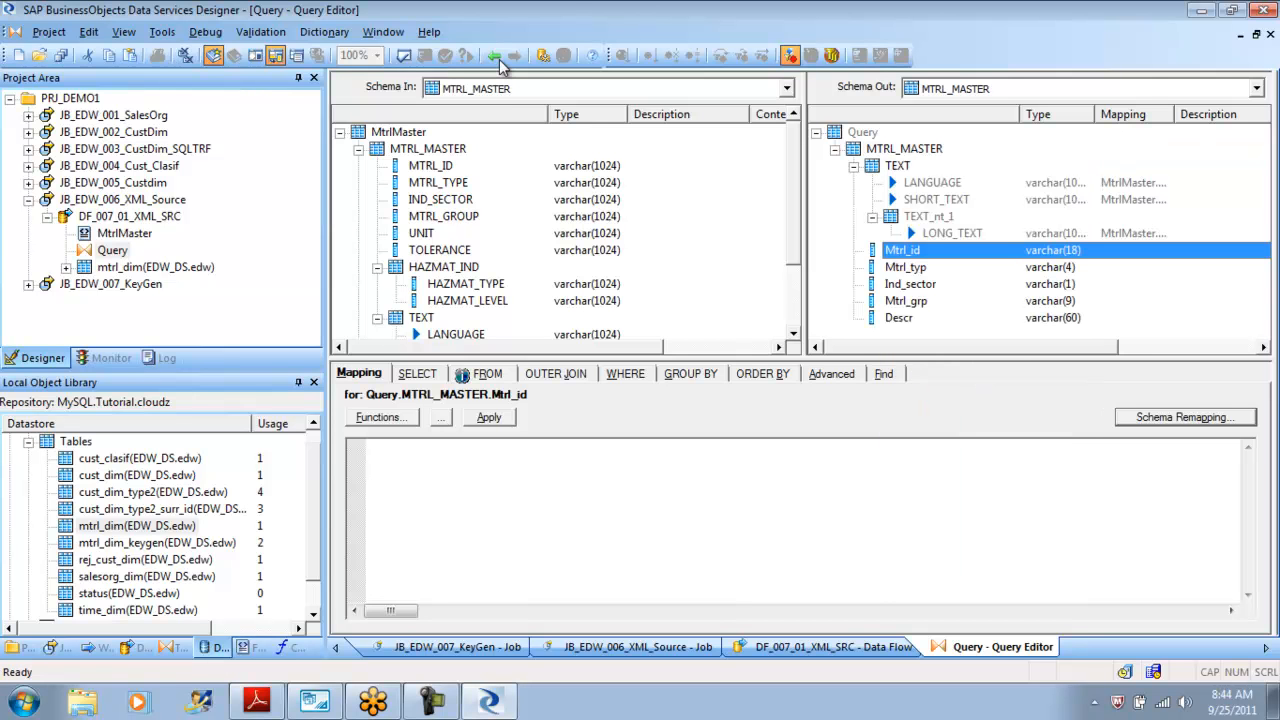
# Select the five pasted Mtrl columns and cut them from MTRL_MASTER.
pyautogui.hotkey('shift', 'Down')
pyautogui.hotkey('shift', 'Down')
pyautogui.hotkey('shift', 'Down')
pyautogui.hotkey('shift', 'Down')
pyautogui.press('F2')
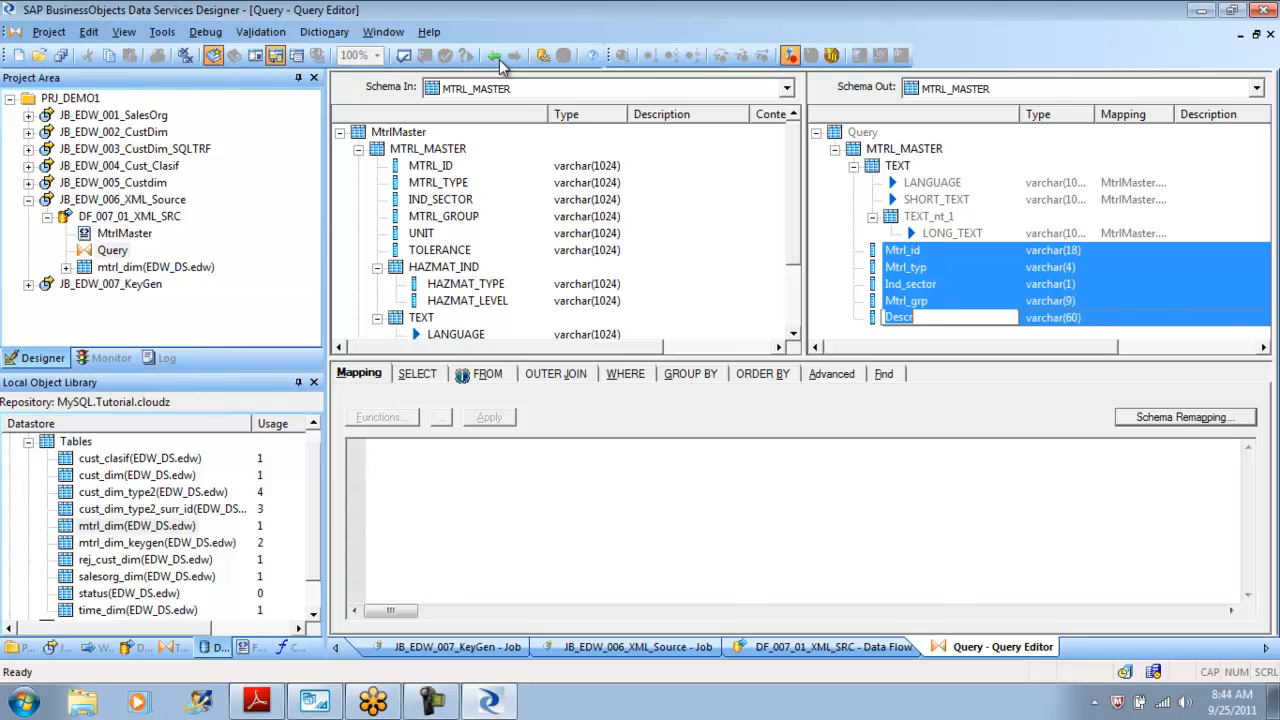
pyautogui.press('Escape')
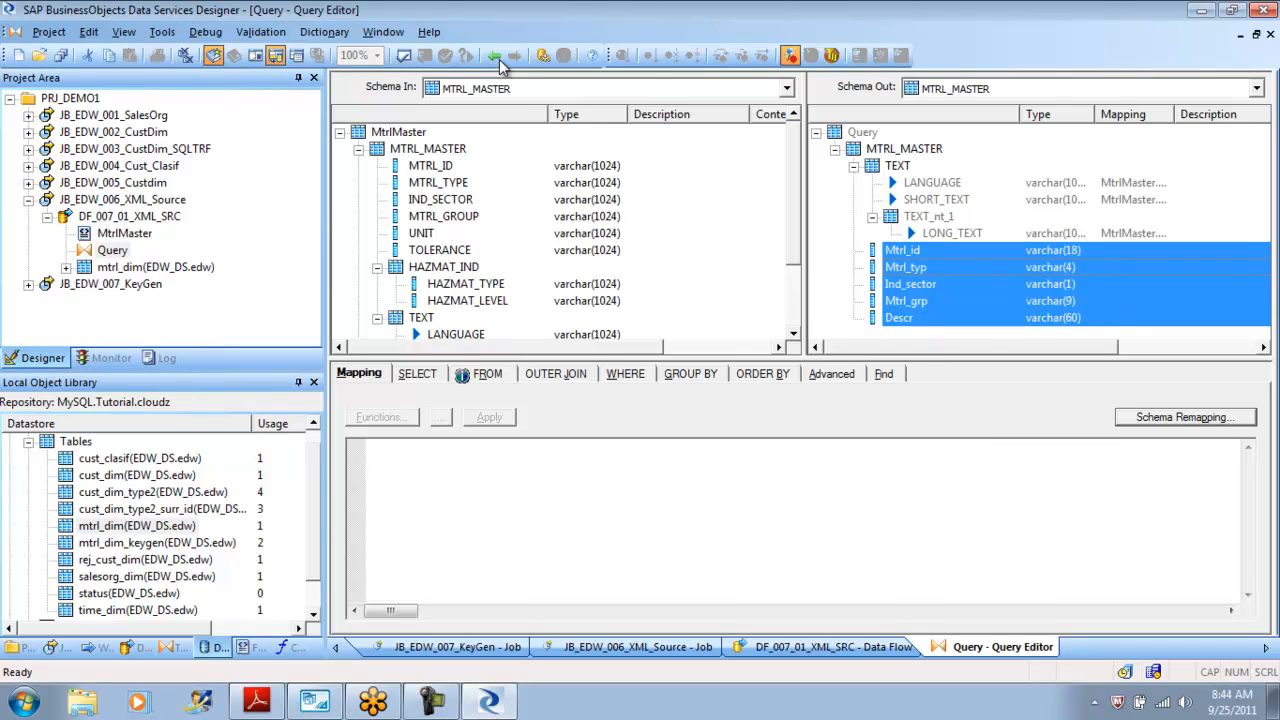
pyautogui.hotkey('shift', 'F10')
pyautogui.press('Down')
pyautogui.press('Down')
pyautogui.press('Down')
pyautogui.press('Down')
pyautogui.press('Return')
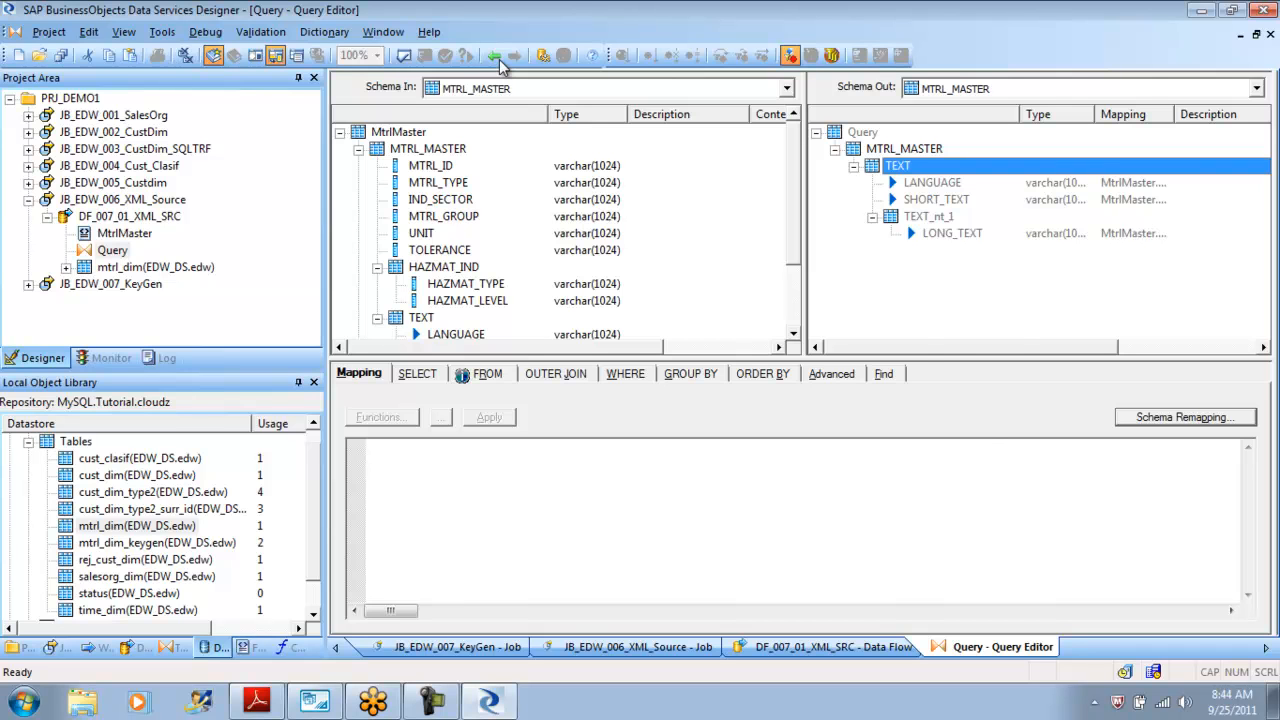
# Paste the five Mtrl columns back below the TEXT schema in MTRL_MASTER.
pyautogui.hotkey('shift', 'F10')
pyautogui.press('Down')
pyautogui.press('Down')
pyautogui.press('Down')
pyautogui.press('Down')
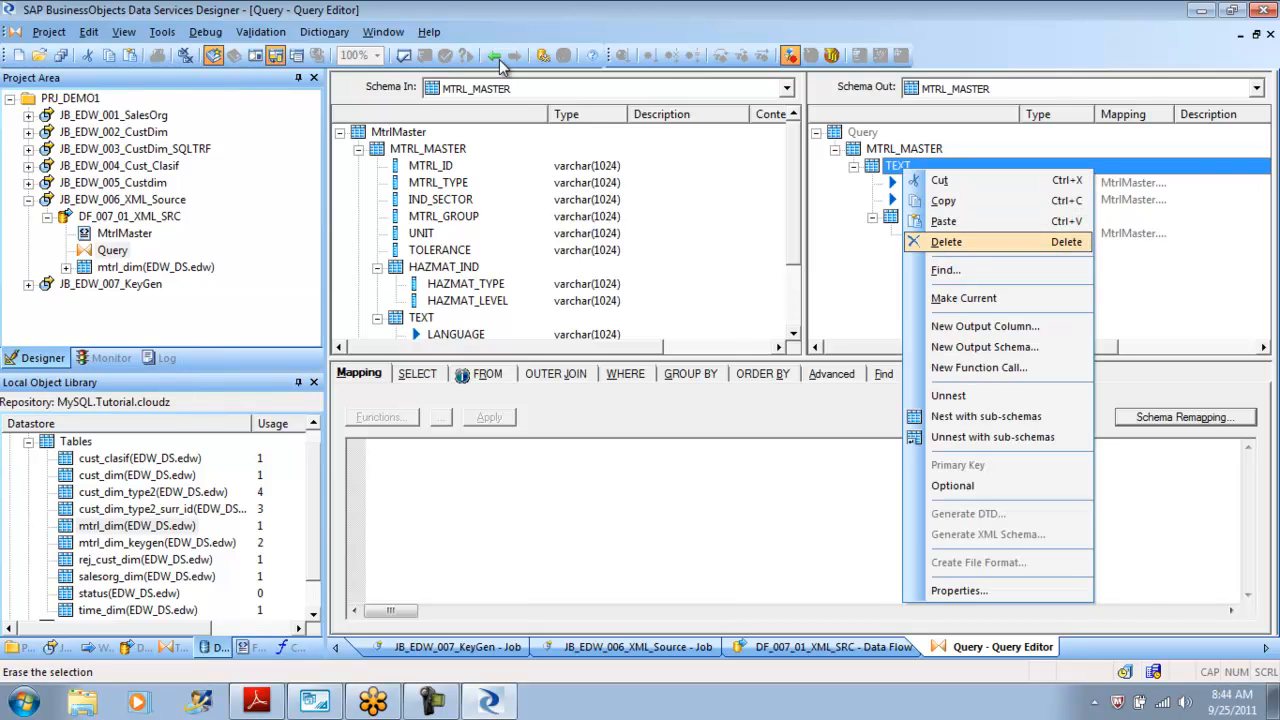
pyautogui.press('Up')
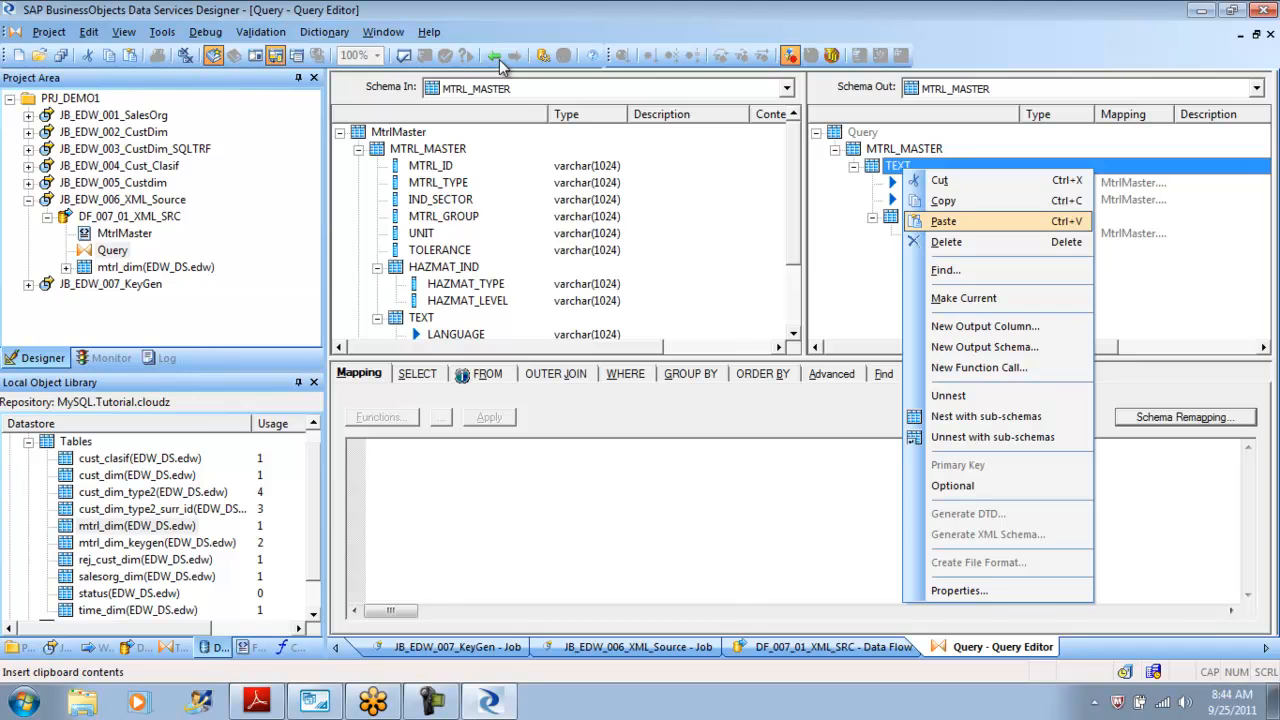
pyautogui.press('Return')
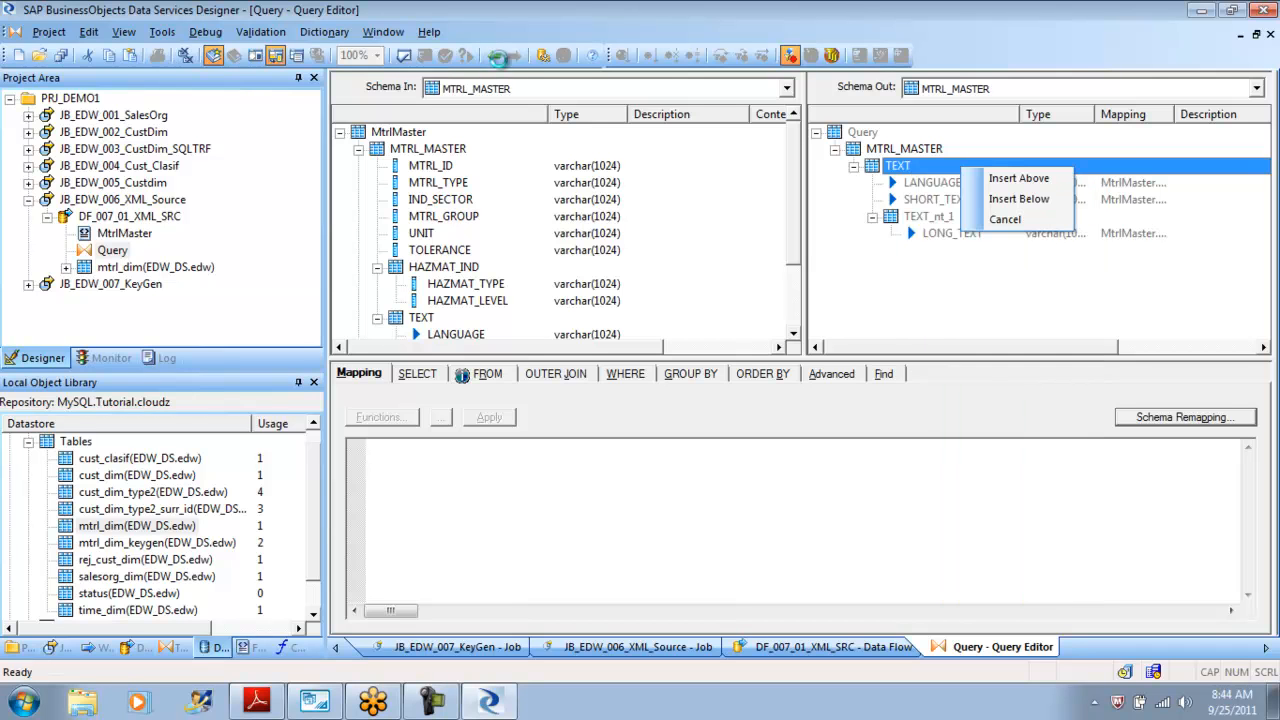
pyautogui.press('Down')
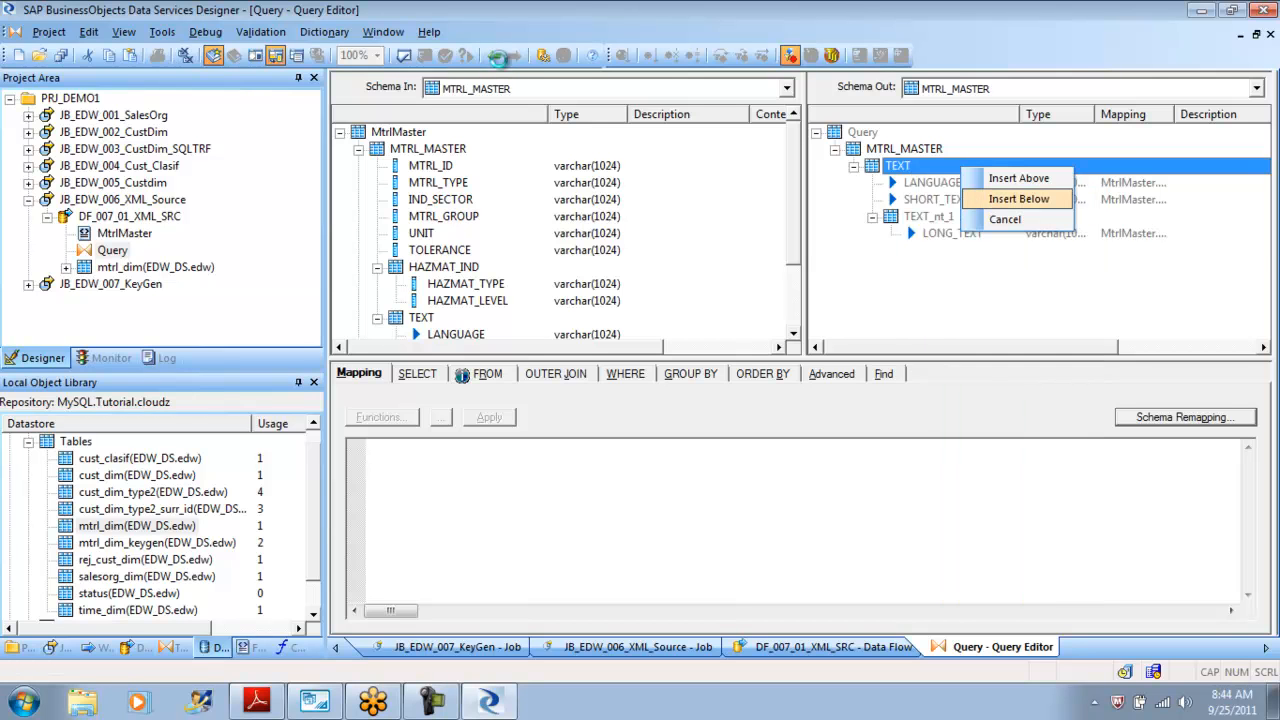
pyautogui.press('Return')
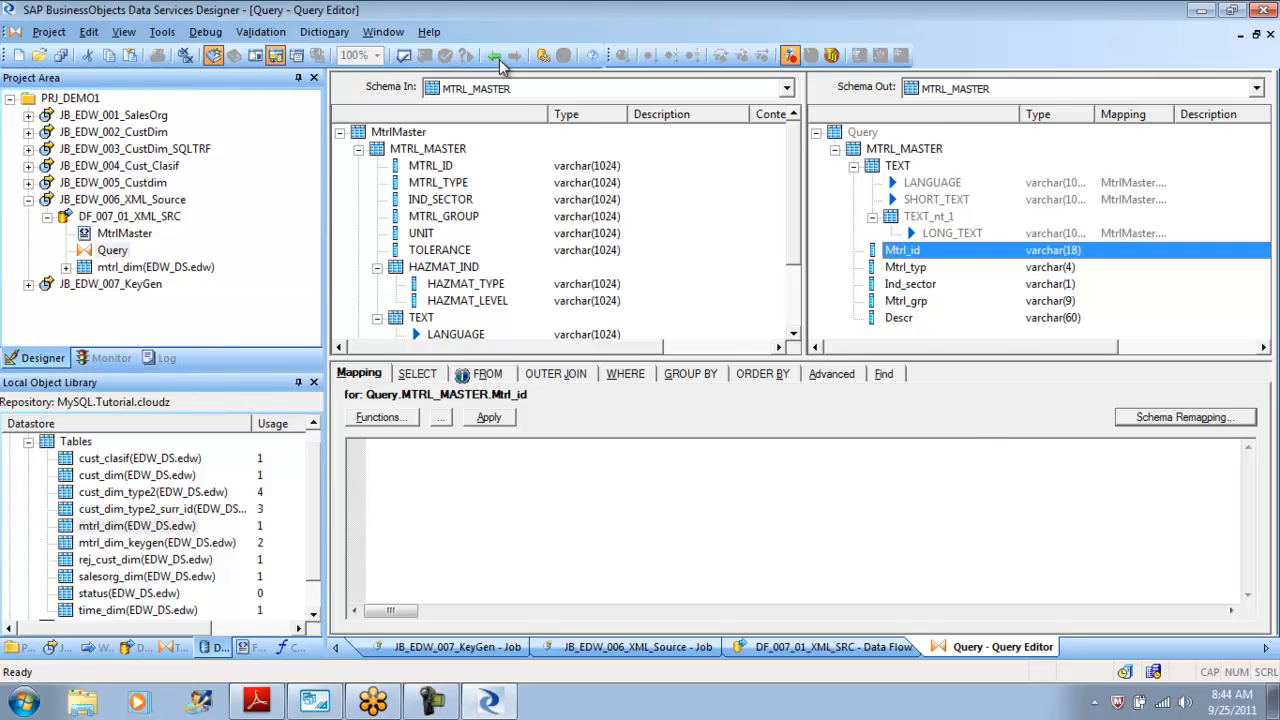
# Cut the five Mtrl columns out of MTRL_MASTER once more.
pyautogui.hotkey('shift', 'End')
pyautogui.hotkey('shift', 'F10')
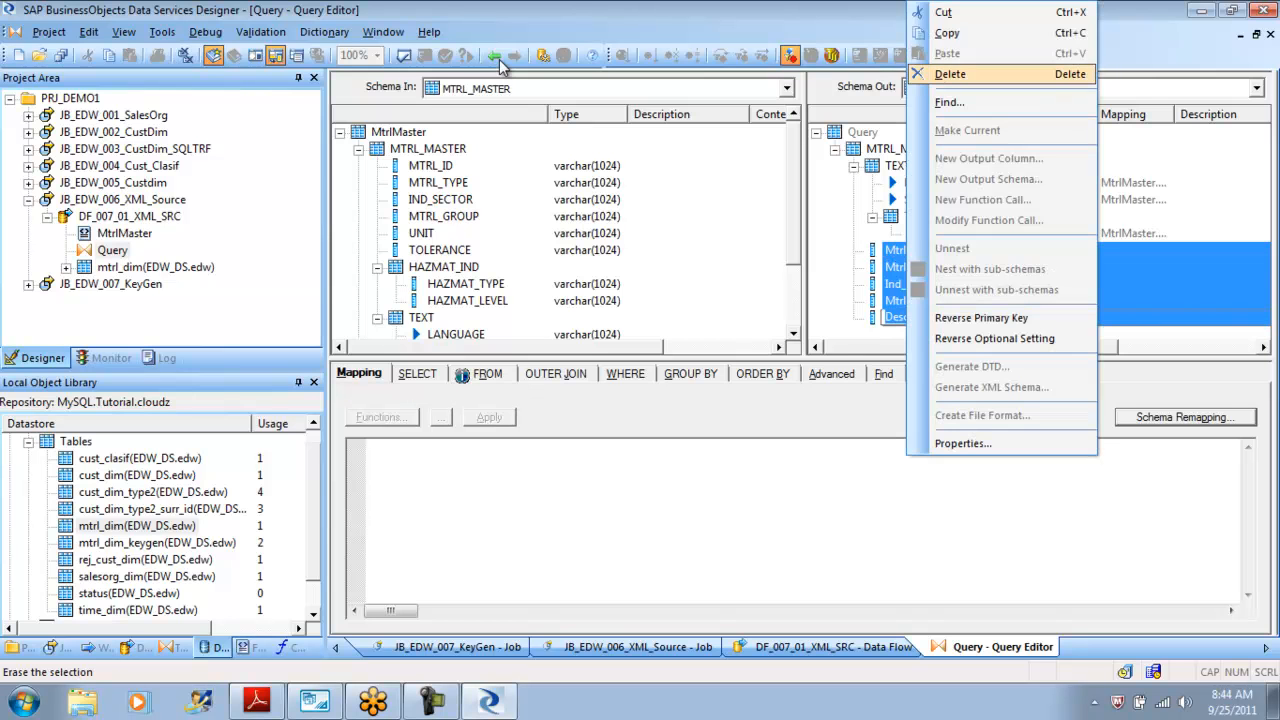
pyautogui.press('Return')
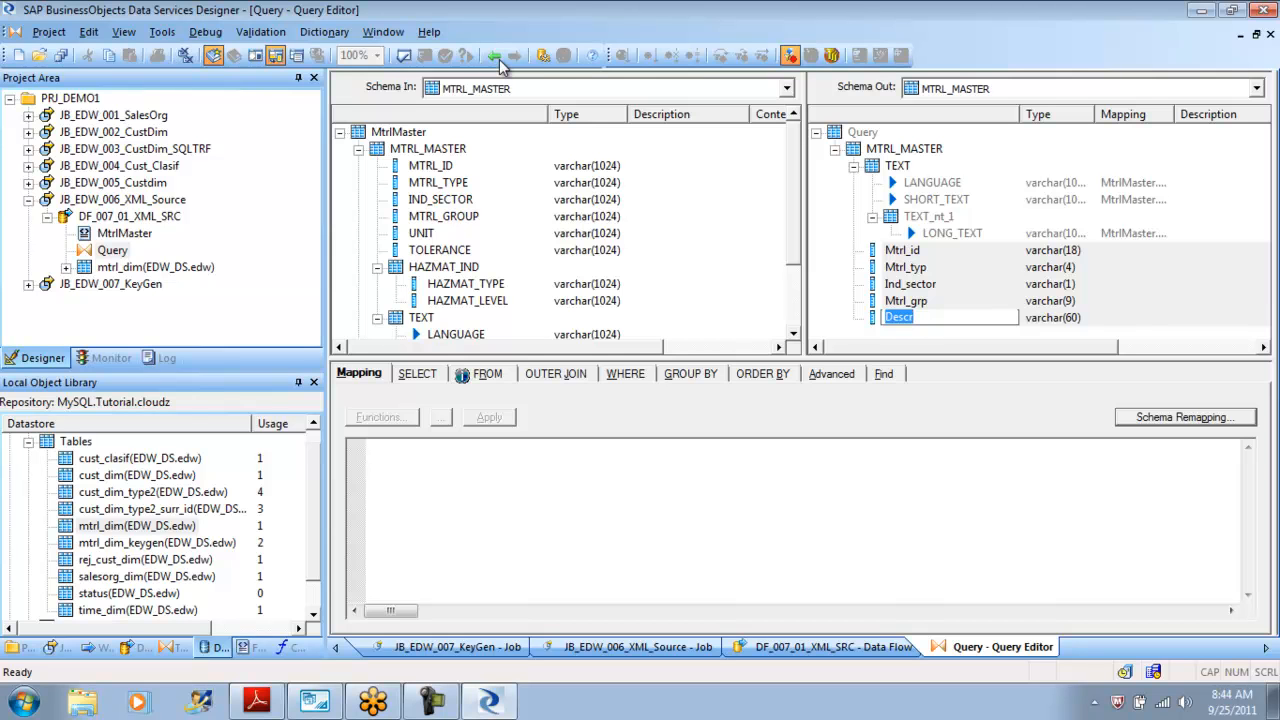
pyautogui.press('Escape')
pyautogui.press('Up')
pyautogui.press('Up')
pyautogui.press('Up')
pyautogui.press('Up')
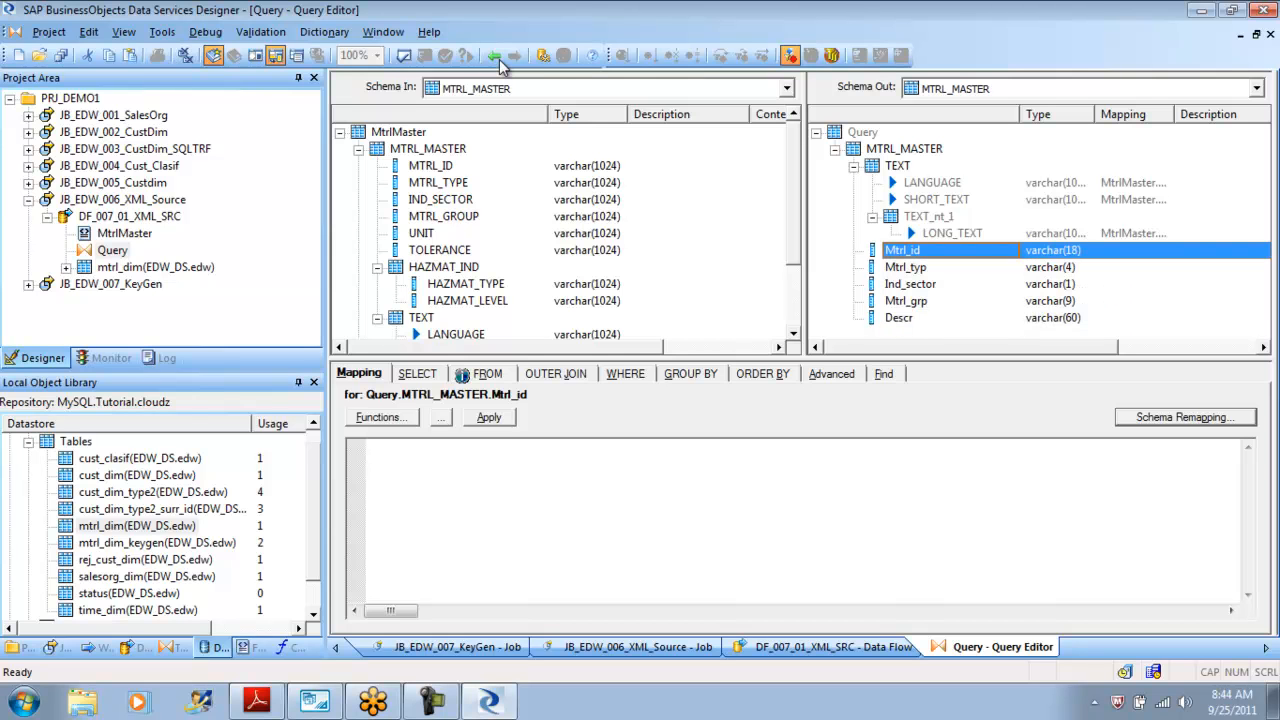
pyautogui.hotkey('shift', 'Down')
pyautogui.hotkey('shift', 'Down')
pyautogui.hotkey('shift', 'Down')
pyautogui.hotkey('shift', 'Down')
pyautogui.press('Menu')
pyautogui.press('Down')
pyautogui.press('Down')
pyautogui.press('Down')
pyautogui.press('Down')
pyautogui.press('Up')
pyautogui.press('Return')
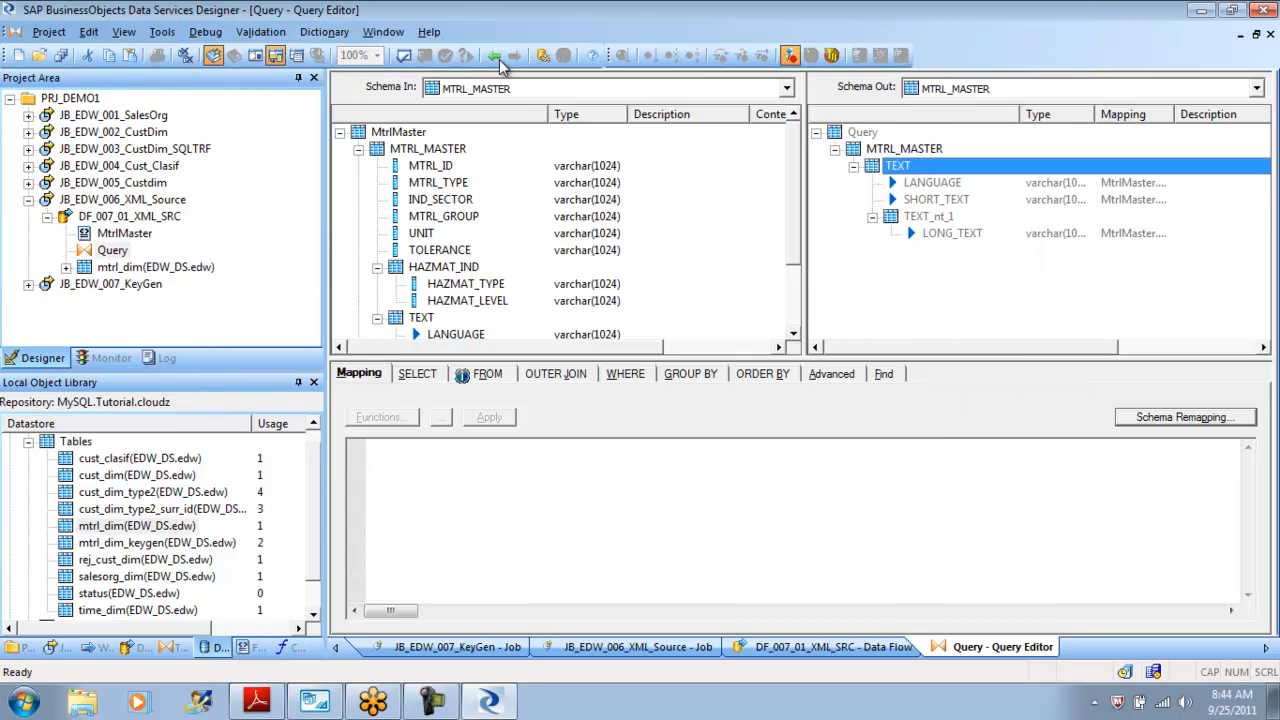
# Make the TEXT schema inside MTRL_MASTER the current output schema.
pyautogui.press('Down')
pyautogui.press('Menu')
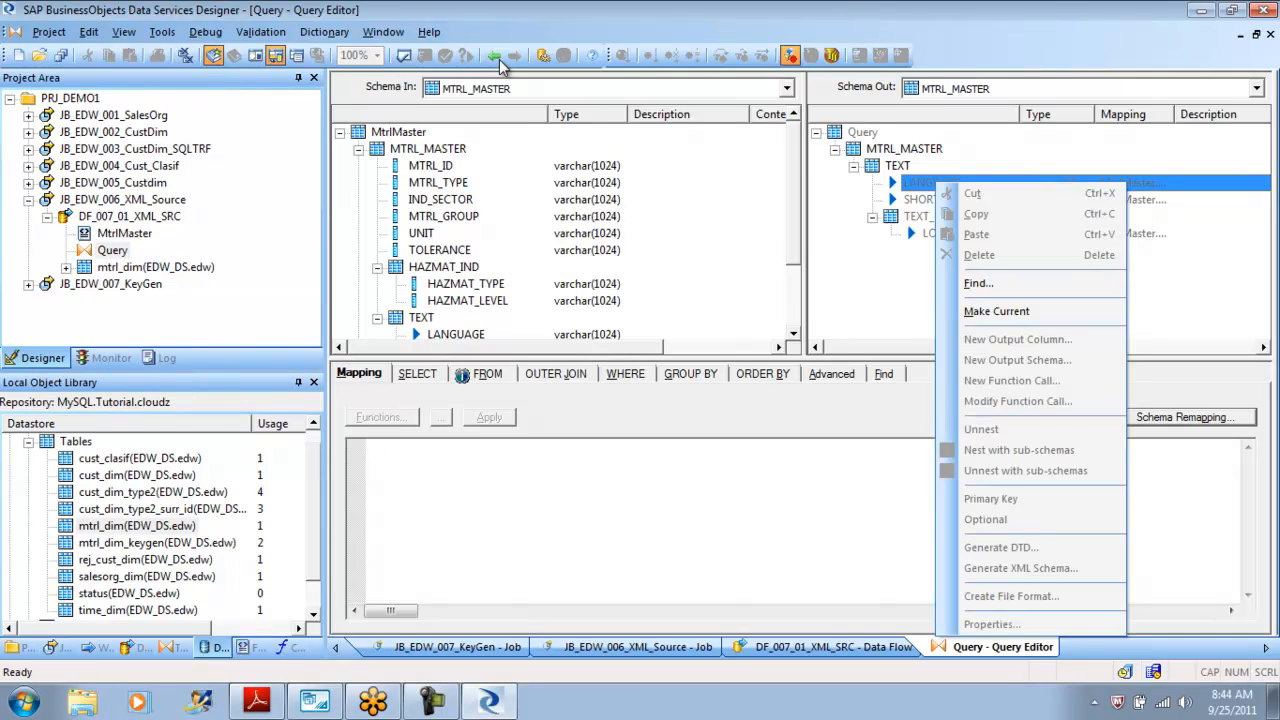
pyautogui.press('Escape')
pyautogui.press('Up')
pyautogui.press('Menu')
pyautogui.press('Down')
pyautogui.press('Down')
pyautogui.press('Down')
pyautogui.press('Down')
pyautogui.press('Down')
pyautogui.press('Down')
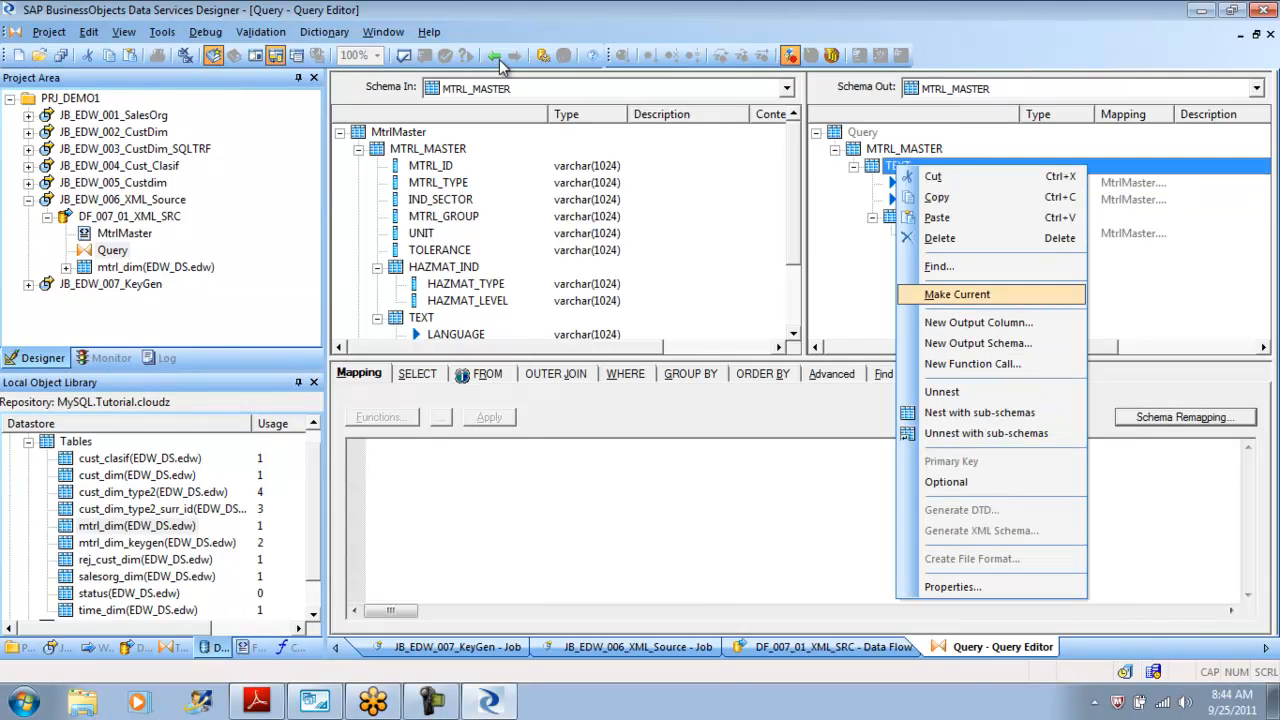
pyautogui.press('Return')
pyautogui.press('Down')
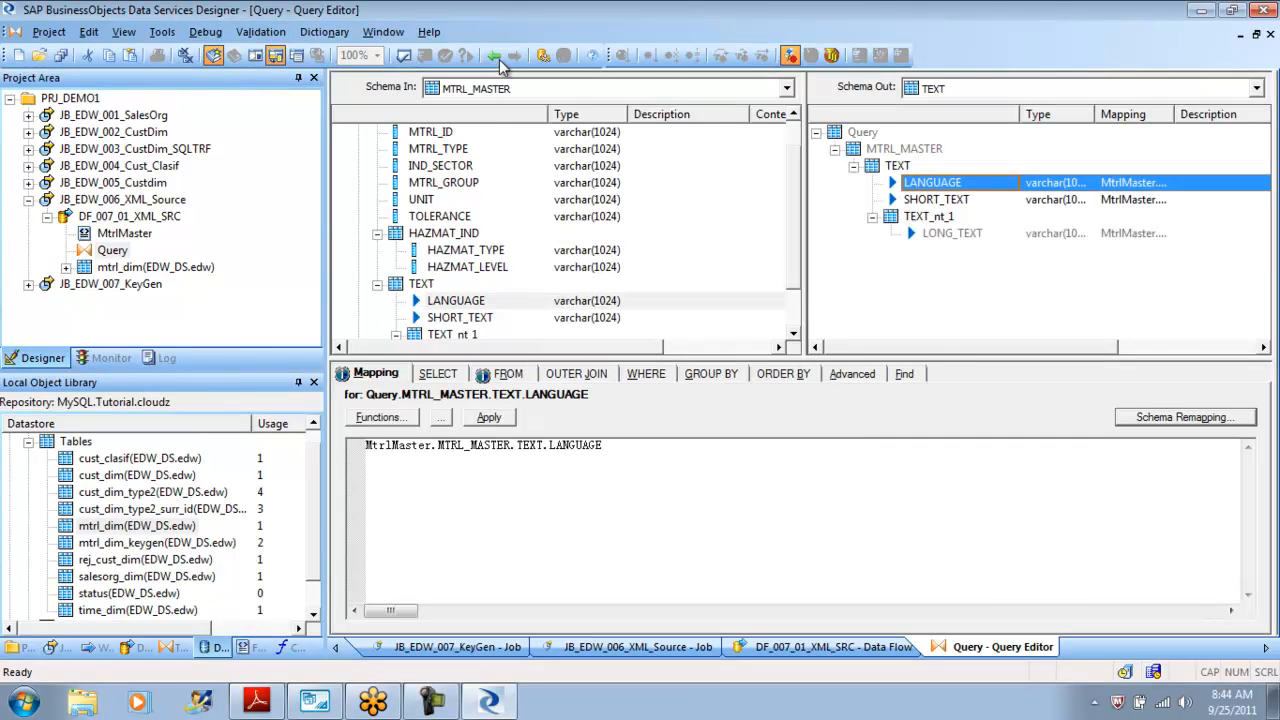
# Paste the five Mtrl columns into the TEXT schema above LANGUAGE.
pyautogui.press('Menu')
pyautogui.press('Down')
pyautogui.press('Down')
pyautogui.press('Down')
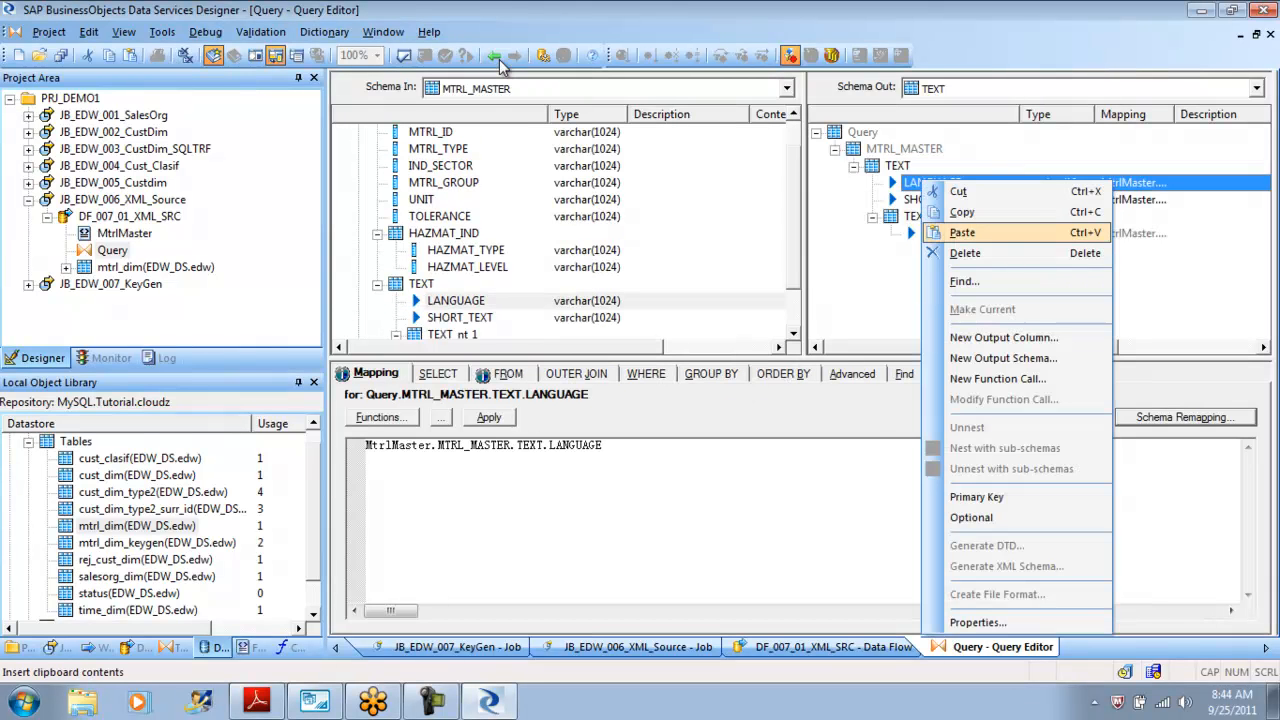
pyautogui.press('Return')
pyautogui.press('Down')
pyautogui.press('Down')
pyautogui.press('Up')
pyautogui.press('Return')
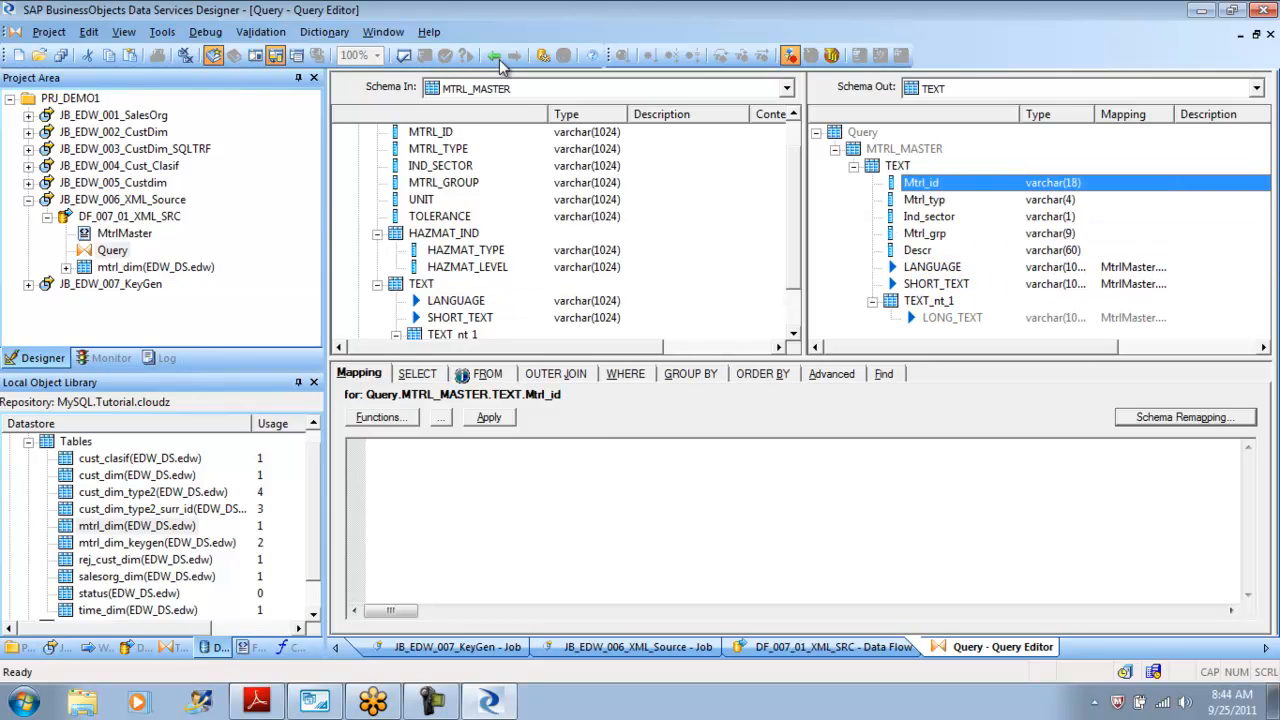
# Delete the LANGUAGE and SHORT_TEXT columns from the output TEXT schema.
pyautogui.press('Down')
pyautogui.press('Down')
pyautogui.press('Down')
pyautogui.press('Down')
pyautogui.press('Down')
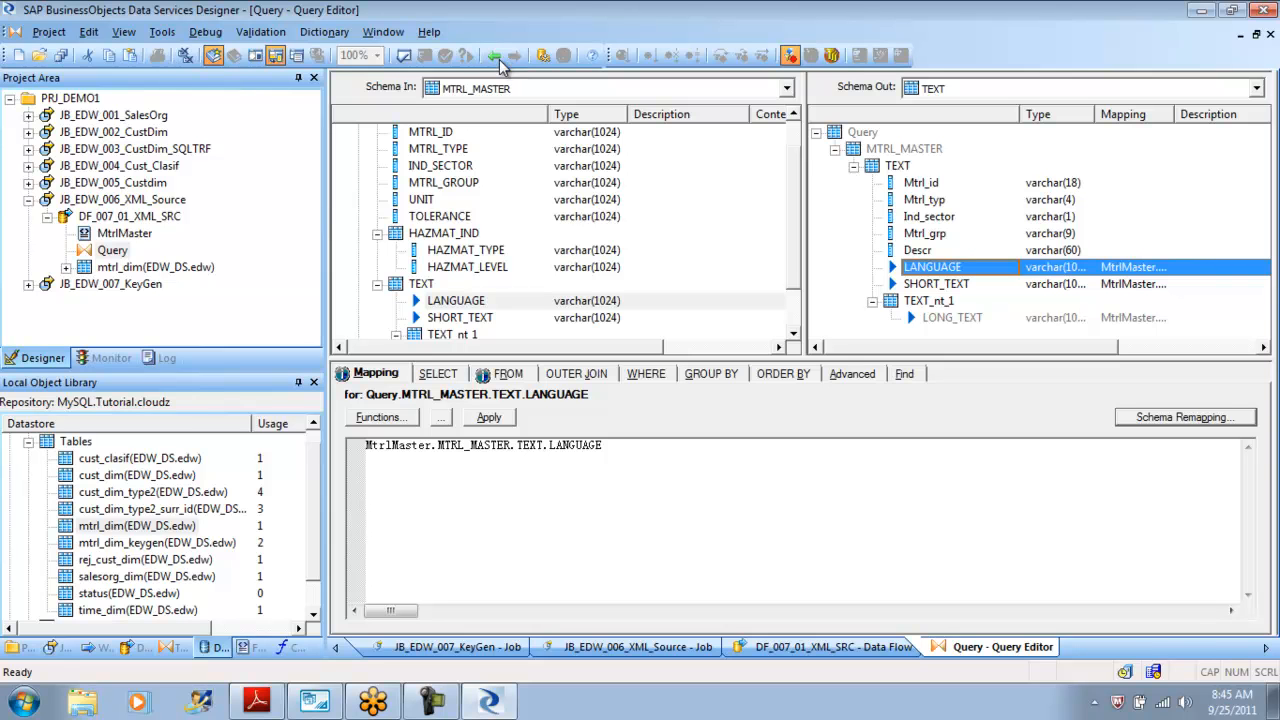
pyautogui.press('Up')
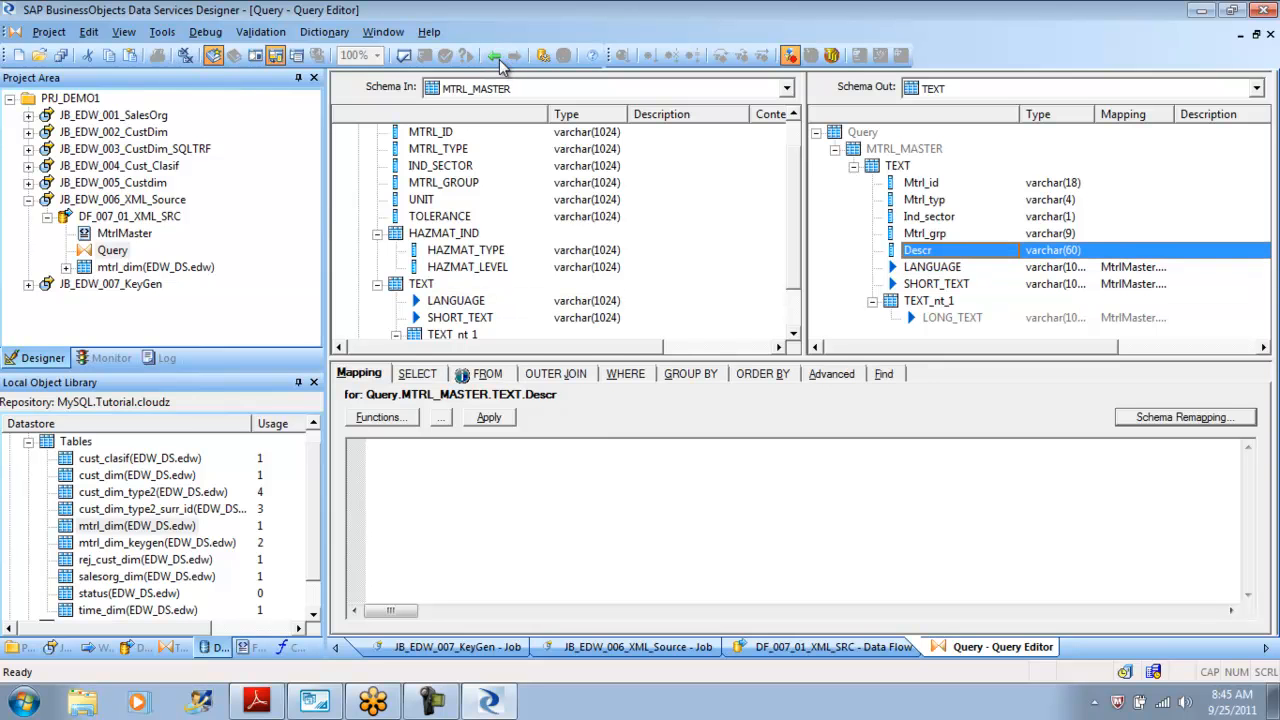
pyautogui.hotkey('shift', 'End')
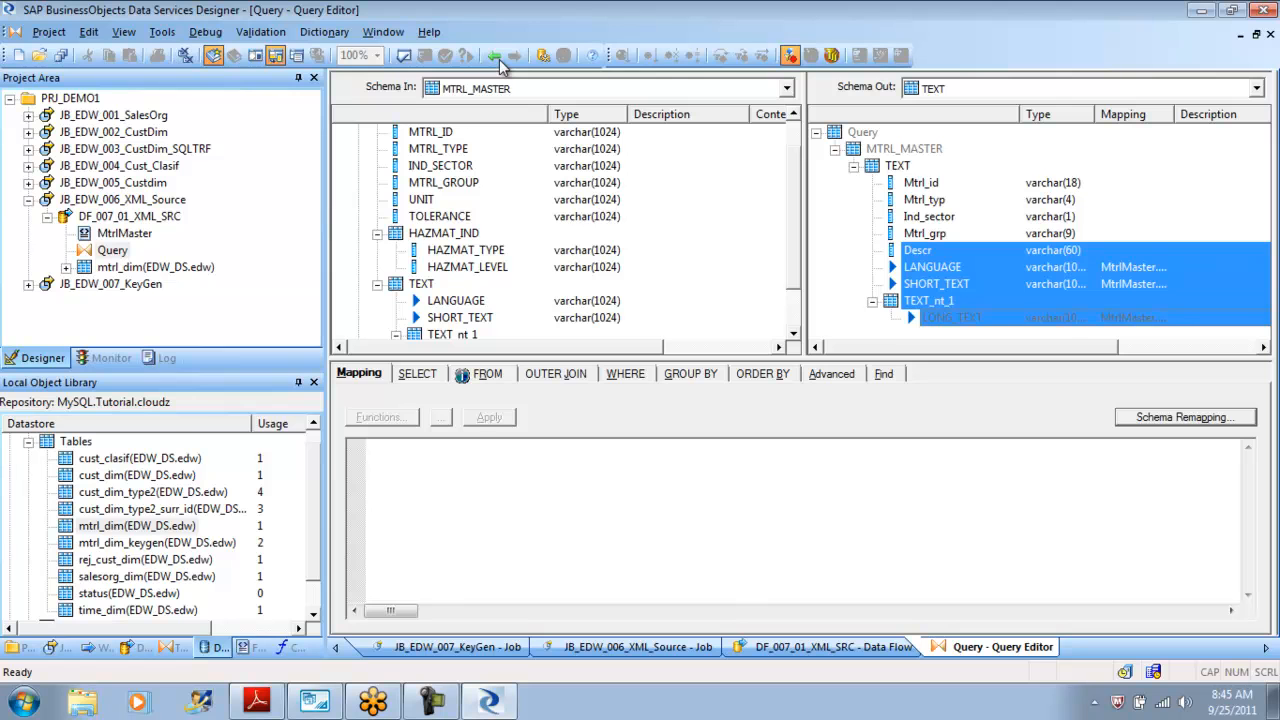
pyautogui.press('Down')
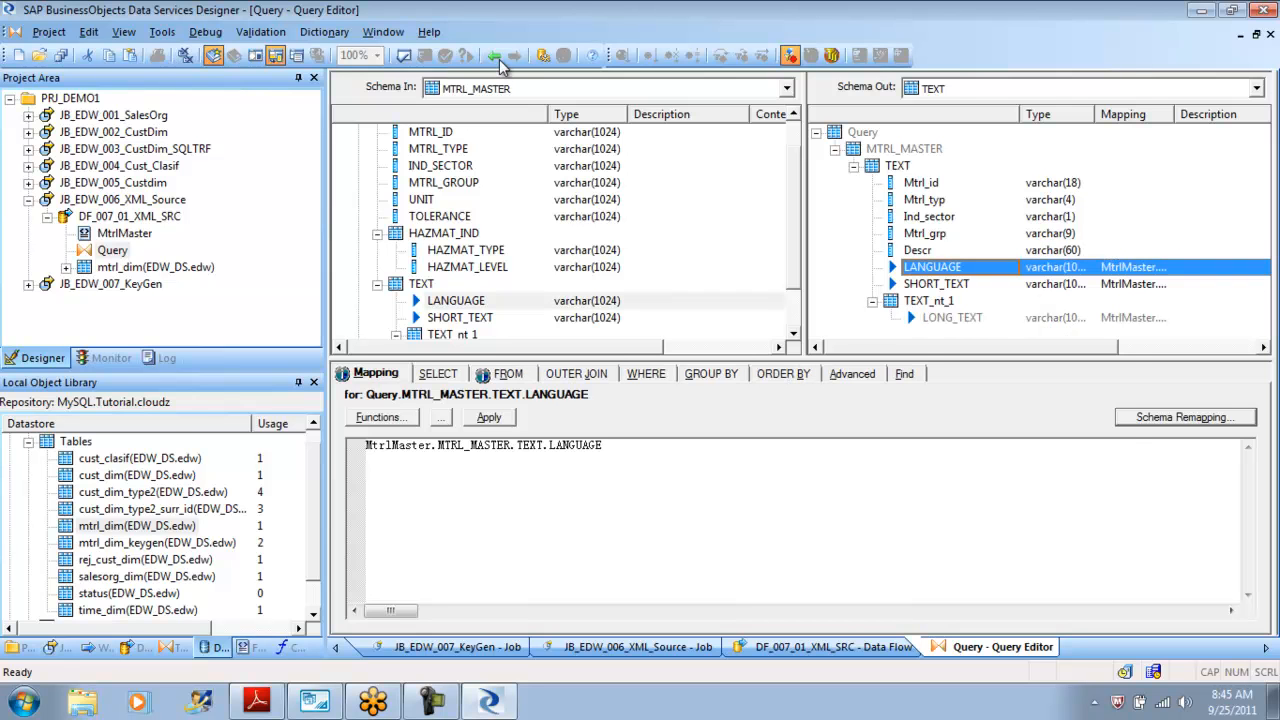
pyautogui.hotkey('shift', 'Down')
pyautogui.hotkey('shift', 'F10')
pyautogui.press('Down')
pyautogui.press('Down')
pyautogui.press('Down')
pyautogui.press('Down')
pyautogui.press('Return')
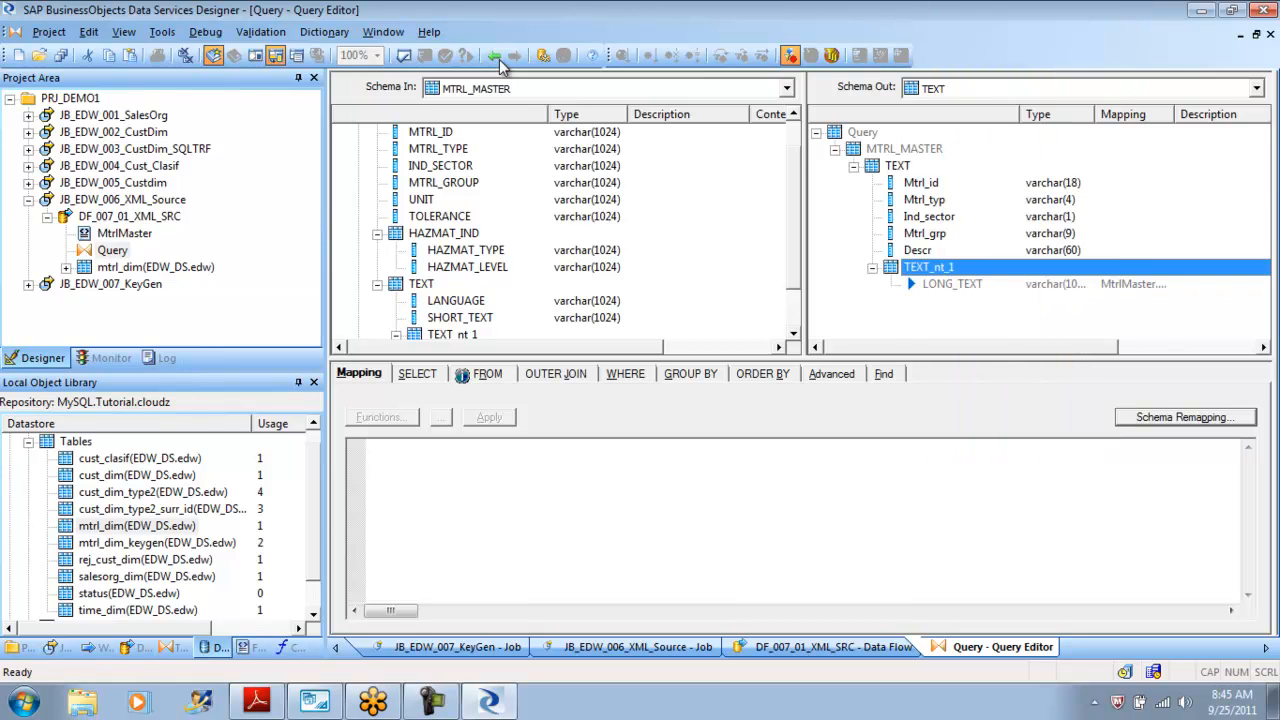
# Delete the TEXT_nt_1 nested schema from the output TEXT schema.
pyautogui.hotkey('shift', 'F10')
pyautogui.press('Down')
pyautogui.press('Down')
pyautogui.press('Down')
pyautogui.press('Down')
pyautogui.press('Return')
pyautogui.press('Escape')
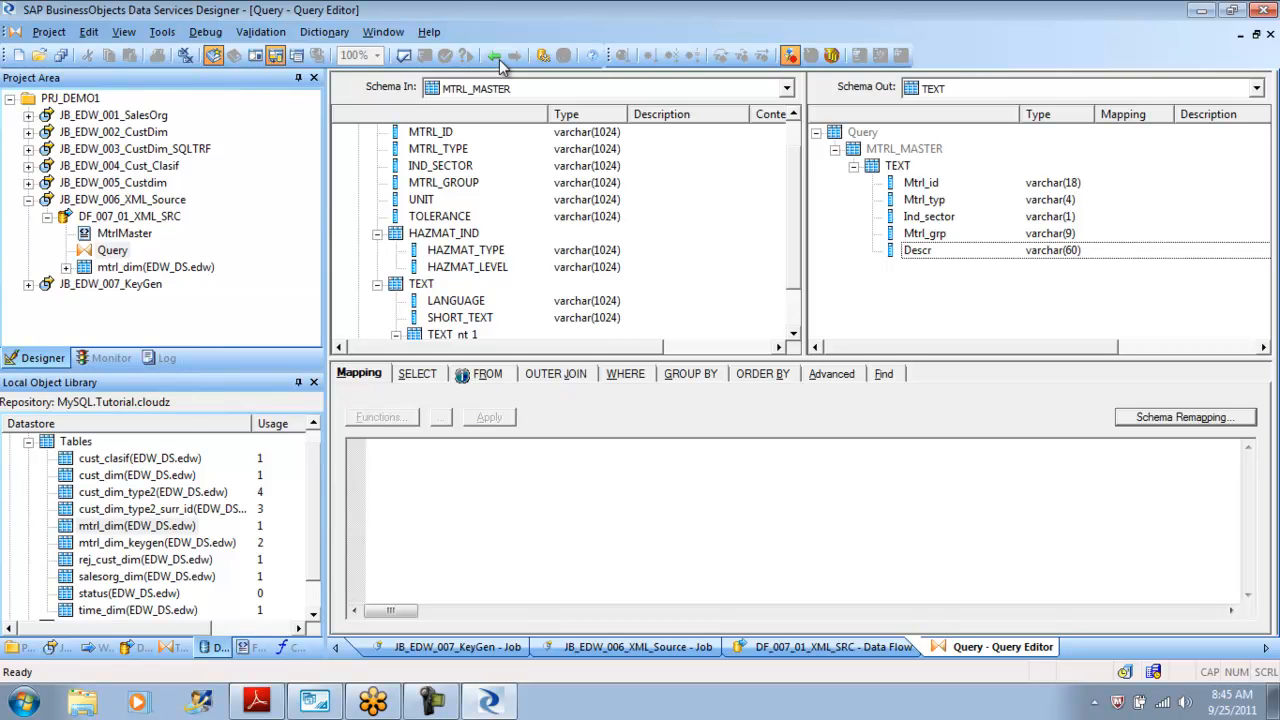
# Map source MTRL_ID, MTRL_TYPE, IND_SECTOR and MTRL_GROUP onto Mtrl_id, Mtrl_typ, Ind_sector and Mtrl_grp.
pyautogui.scroll(2, 565, 232)
pyautogui.press('Down')
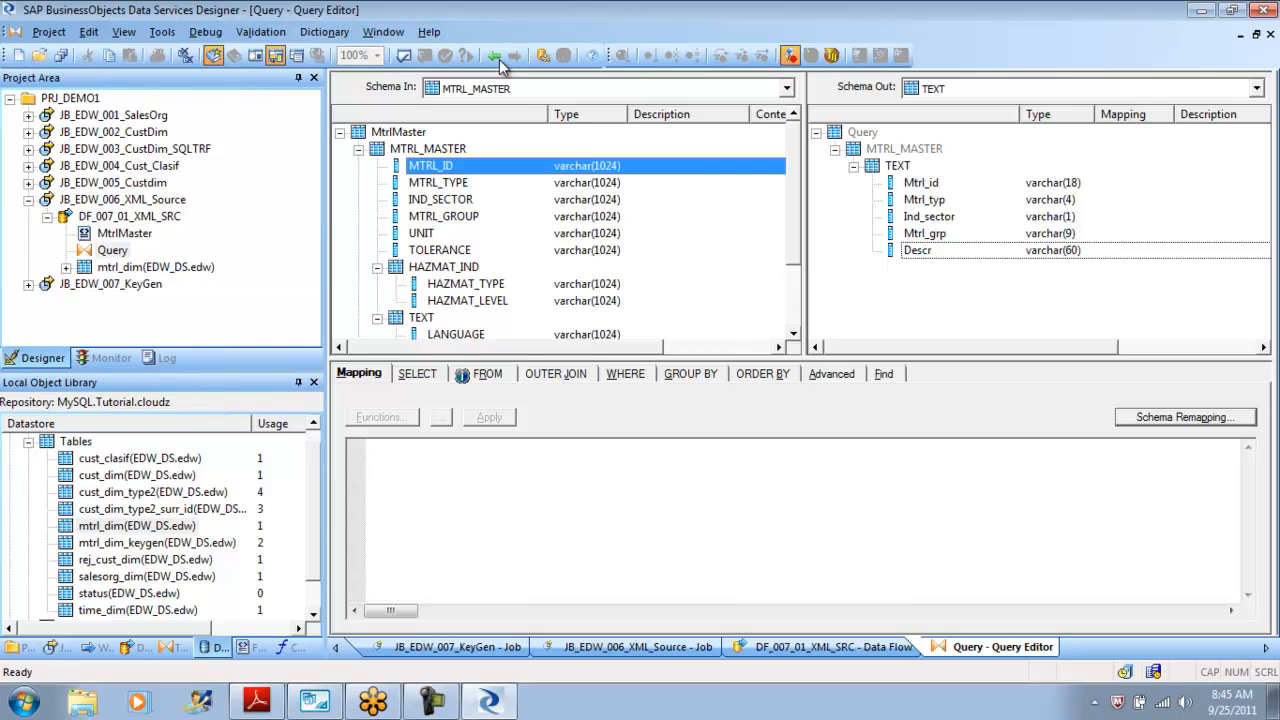
pyautogui.moveTo(430, 166); pyautogui.dragTo(921, 183)
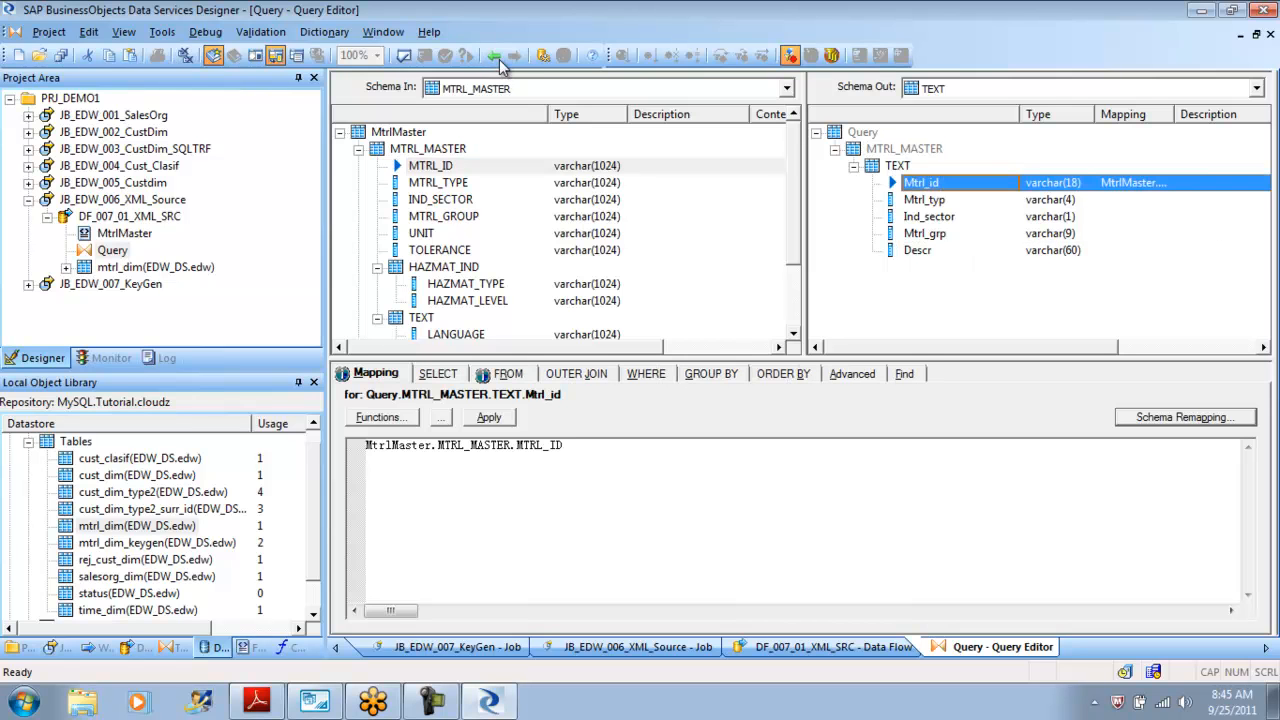
pyautogui.click(438, 183)
pyautogui.moveTo(438, 183); pyautogui.dragTo(924, 200)
pyautogui.click(440, 199)
pyautogui.moveTo(440, 199); pyautogui.dragTo(929, 216)
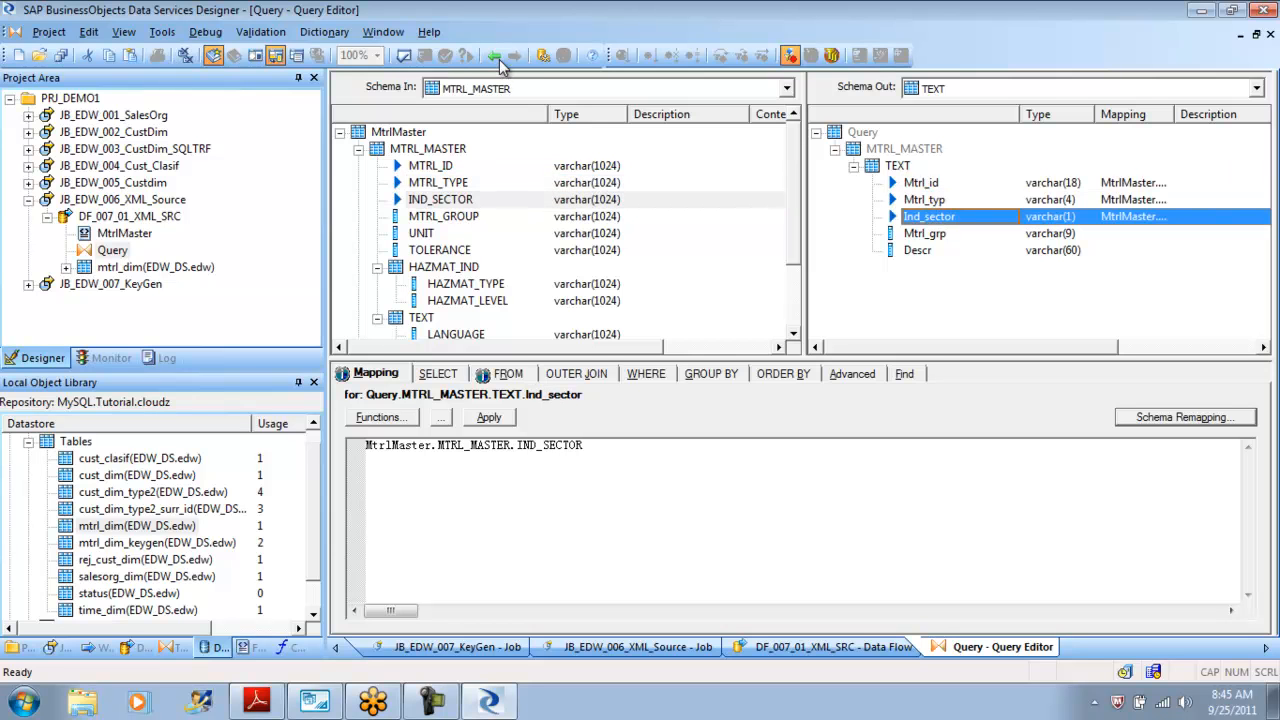
pyautogui.click(443, 216)
pyautogui.moveTo(443, 216); pyautogui.dragTo(924, 233)
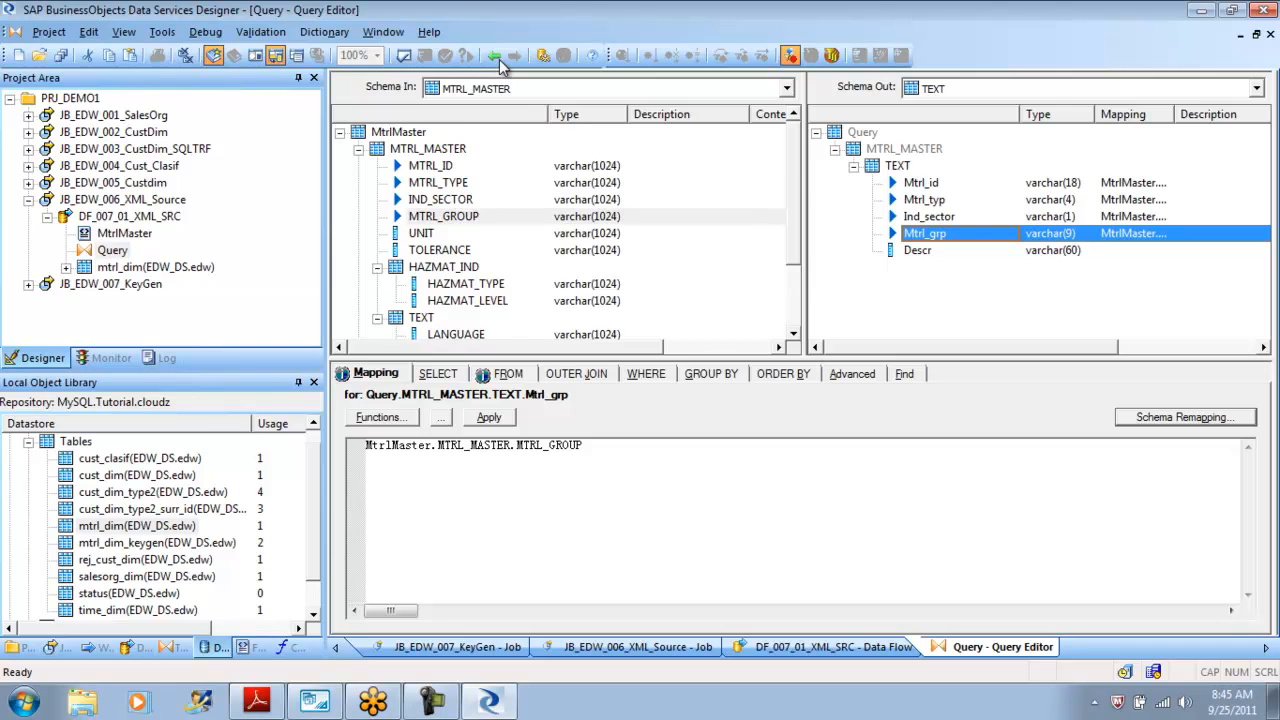
# Map the source TEXT schema's SHORT_TEXT column onto the Descr output column.
pyautogui.scroll(-2, 500, 62)
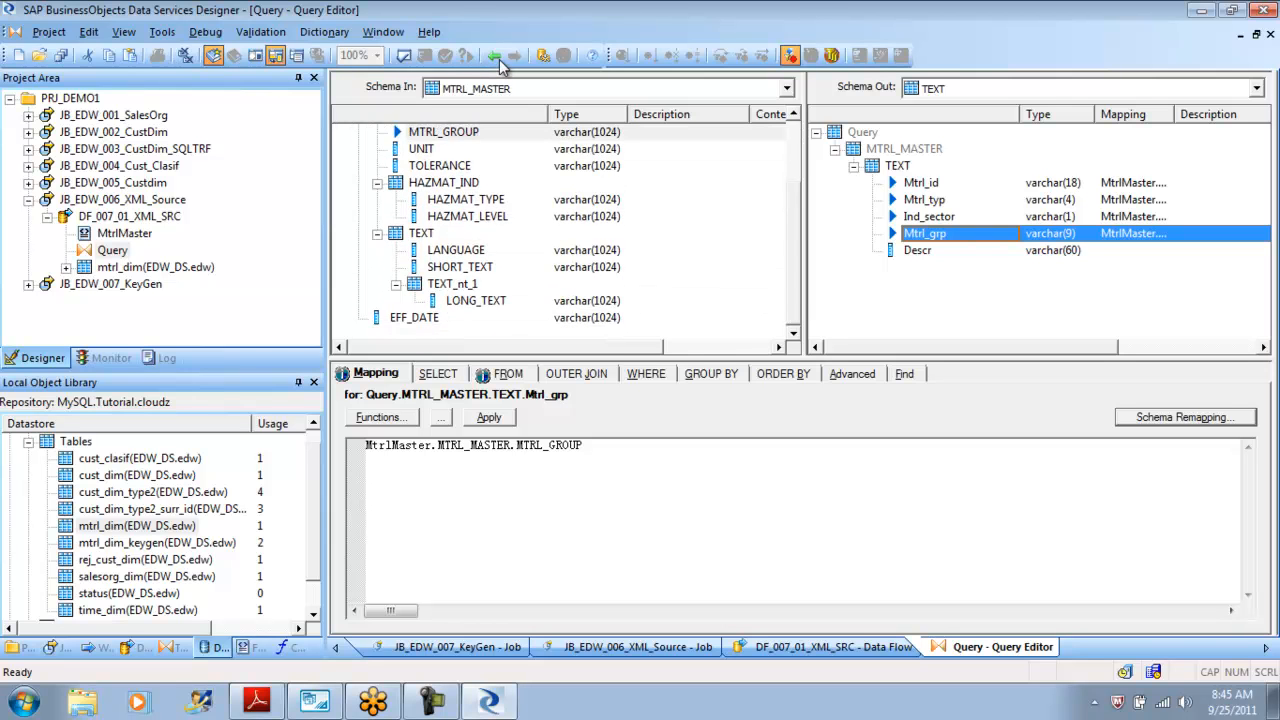
pyautogui.click(460, 267)
pyautogui.moveTo(460, 267); pyautogui.dragTo(918, 250)
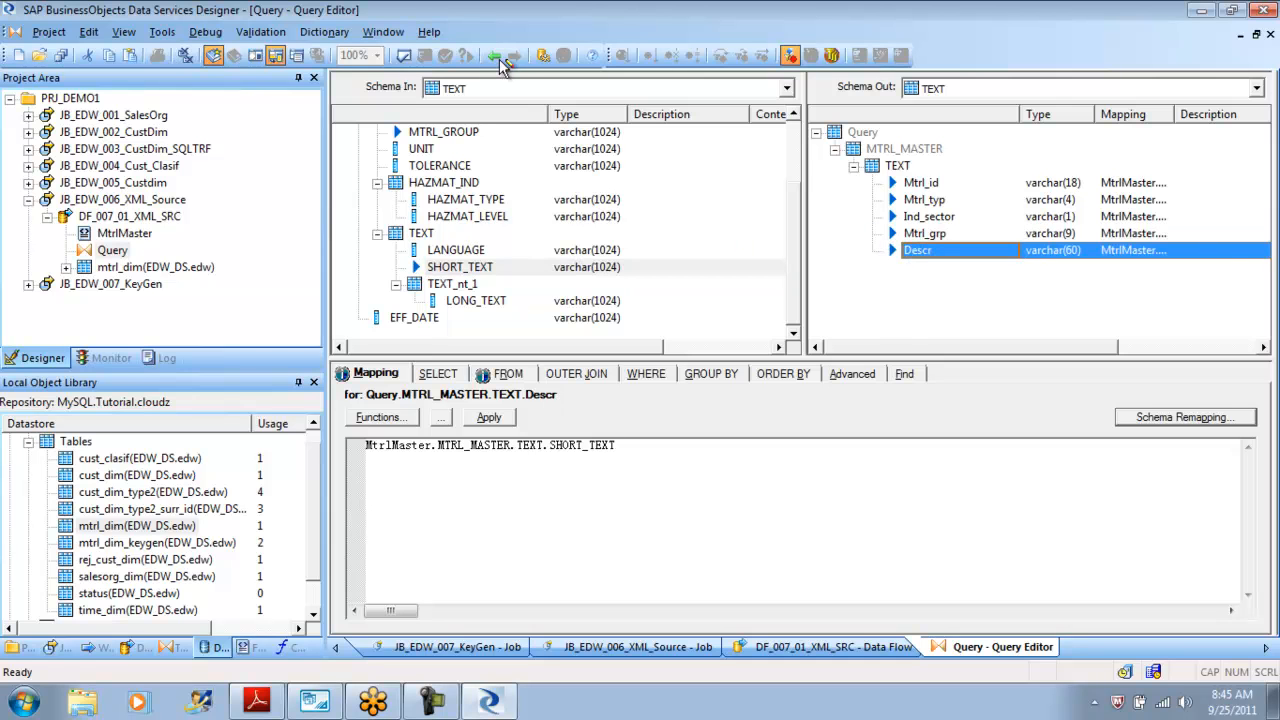
# Switch to the data flow and back into the Query, then review the Output window's conversion warnings and close it.
pyautogui.click(500, 60)
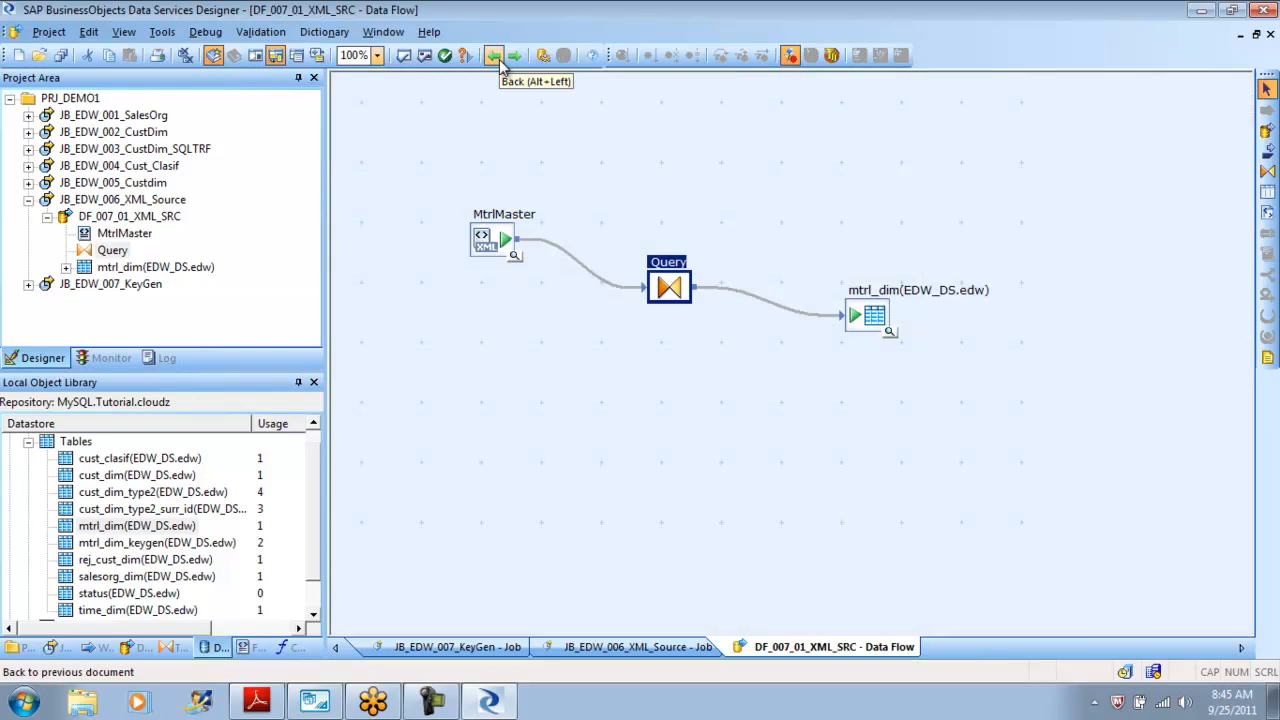
pyautogui.click(500, 60)
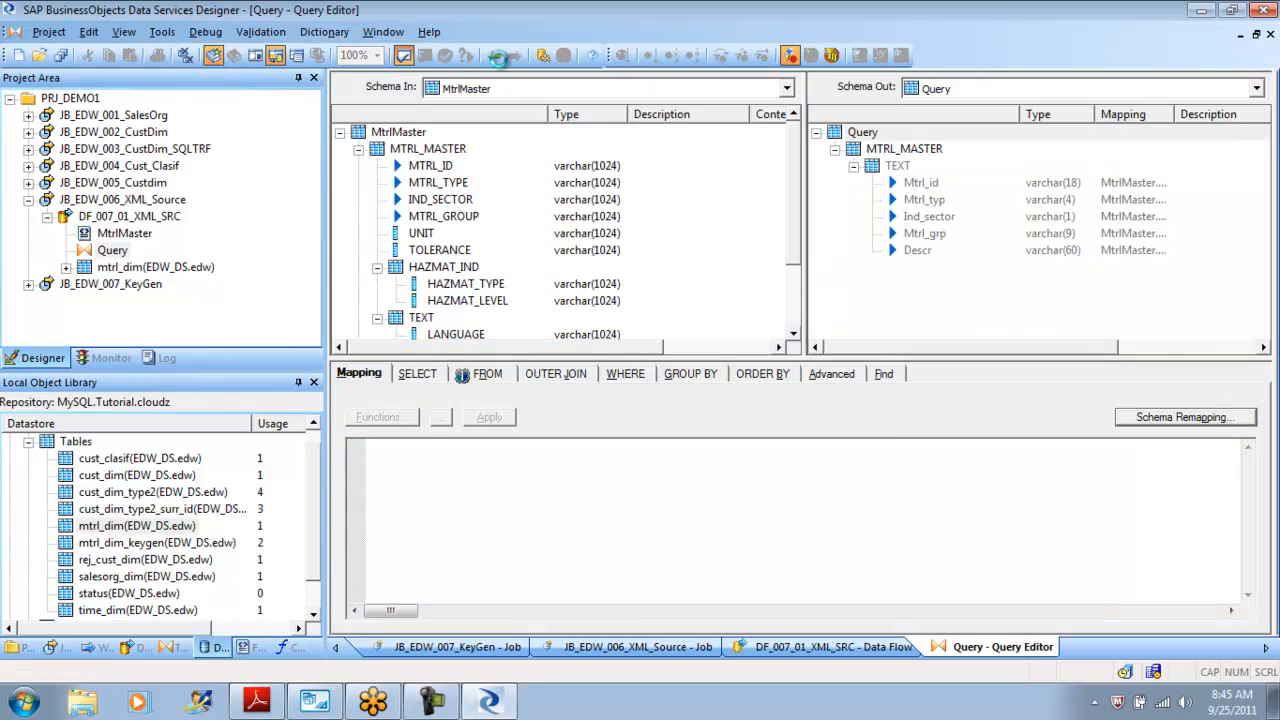
pyautogui.moveTo(490, 574); pyautogui.dragTo(537, 574)
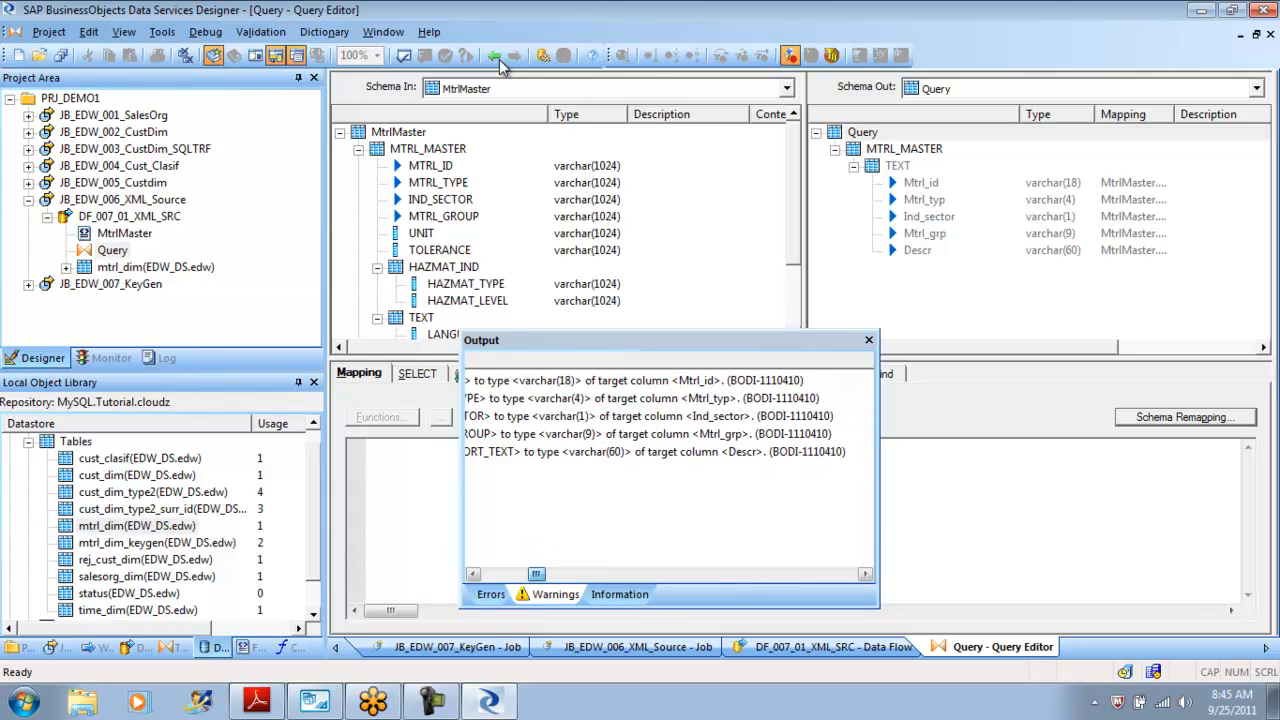
pyautogui.moveTo(537, 574); pyautogui.dragTo(509, 574)
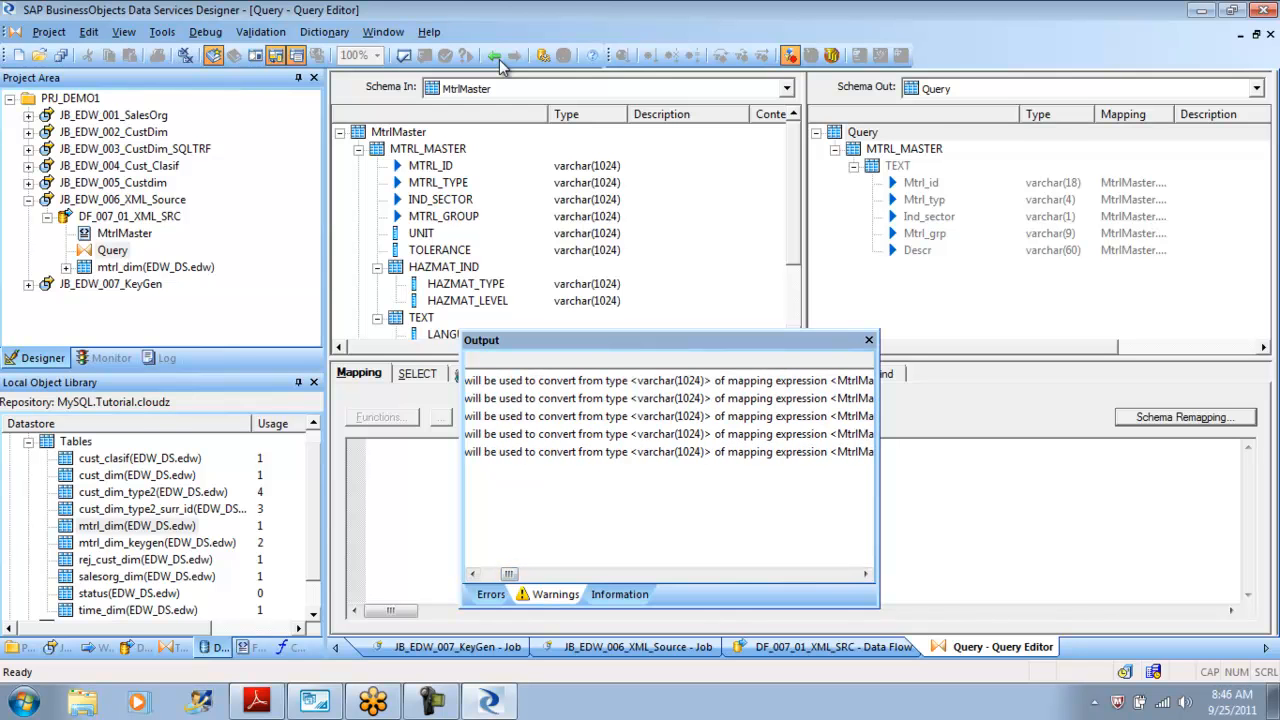
pyautogui.click(640, 381)
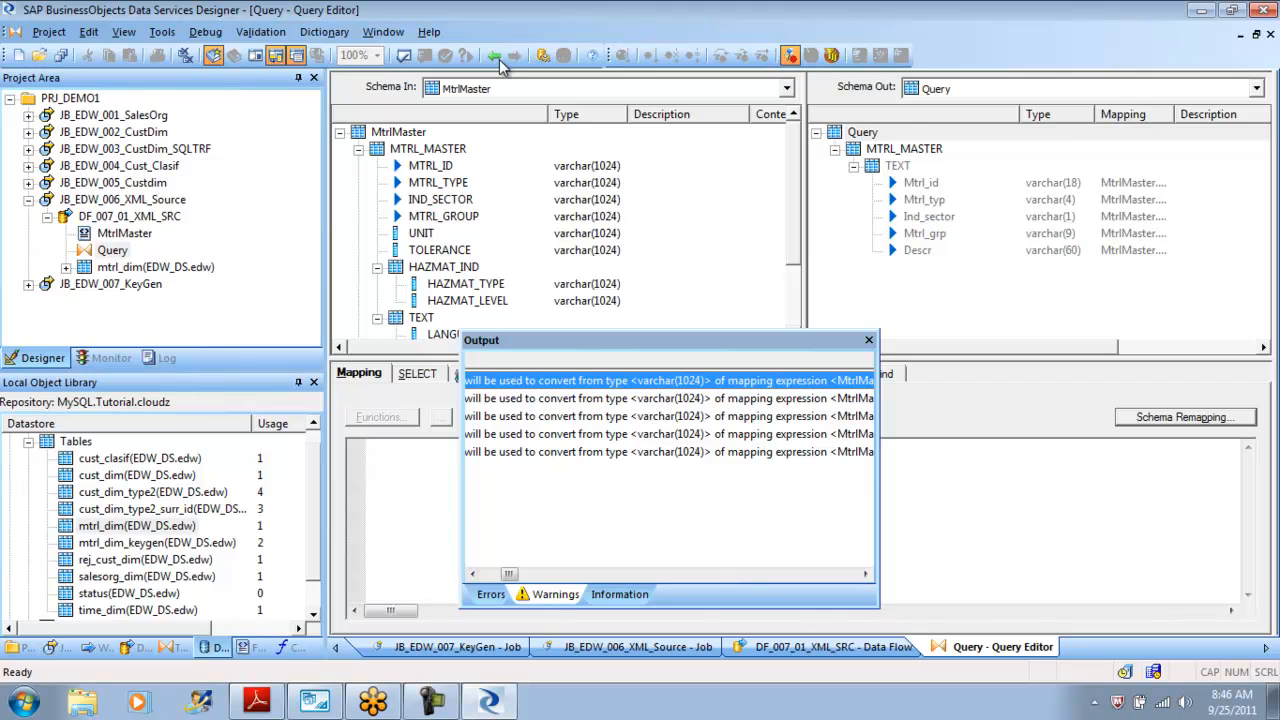
pyautogui.click(869, 340)
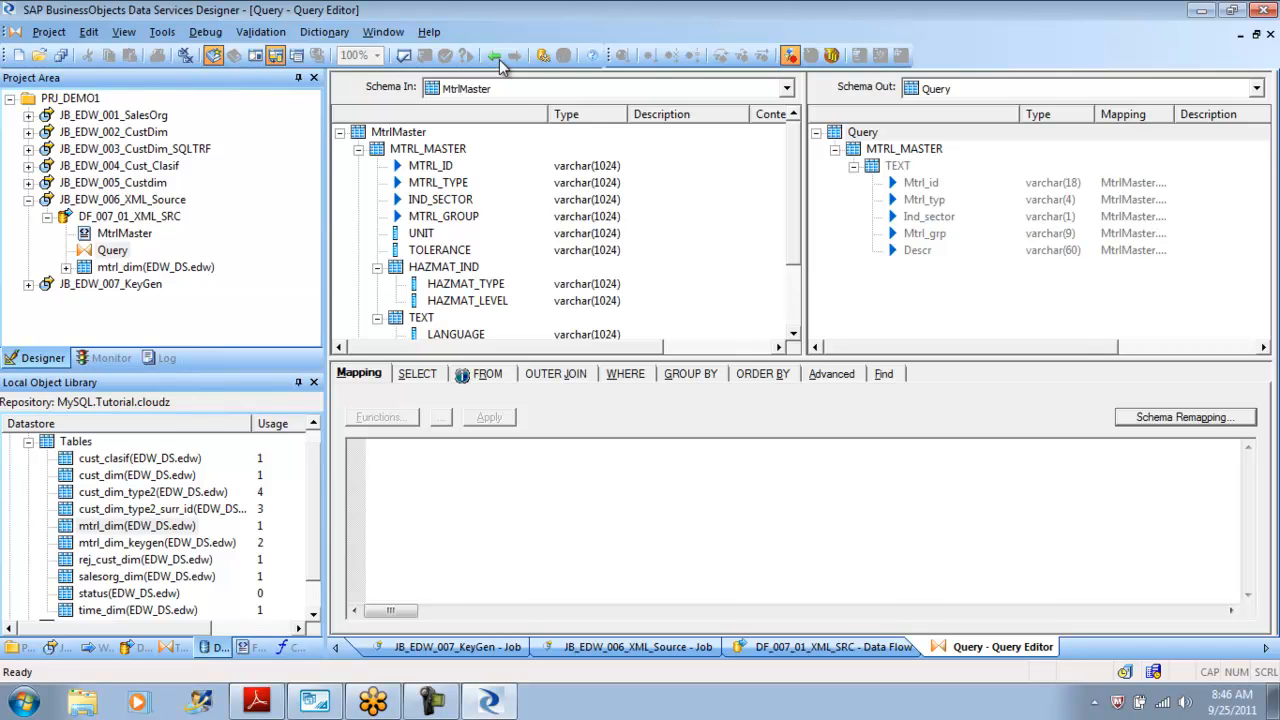
# Execute JB_EDW_006_XML_Source in debug mode with the default debug properties and exit the debugger when it finishes.
pyautogui.rightClick(890, 148)
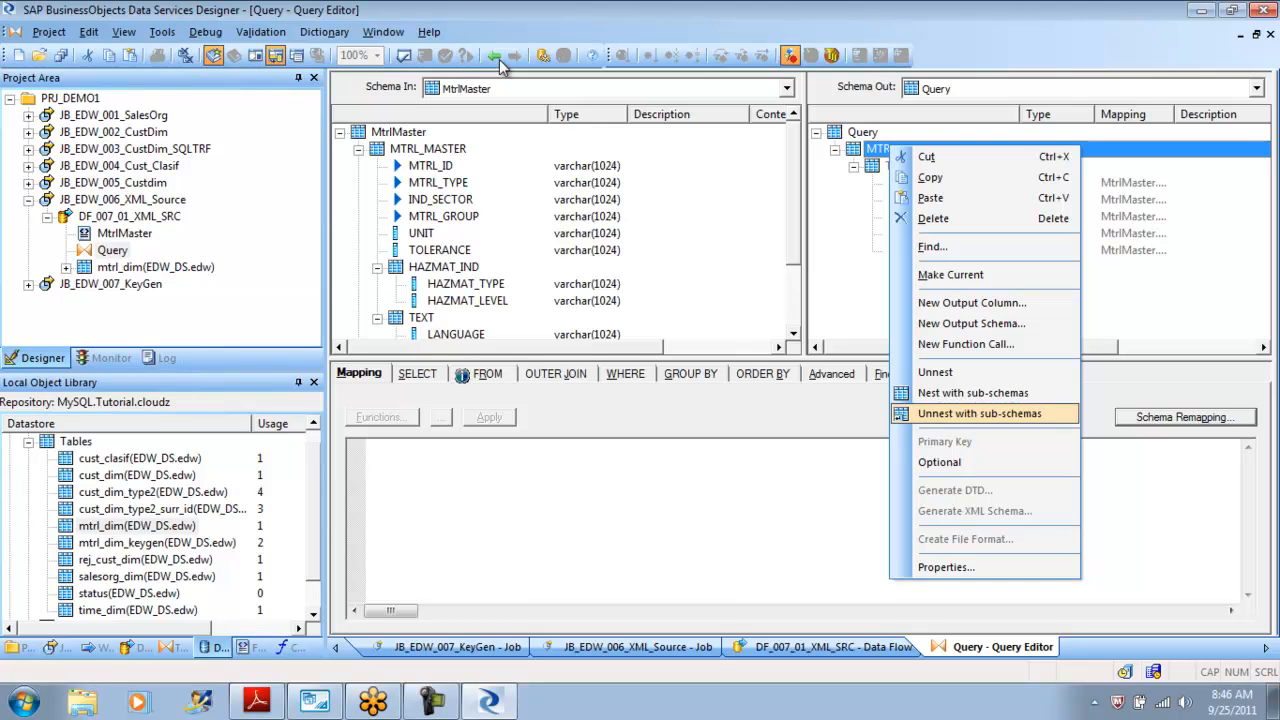
pyautogui.press('Escape')
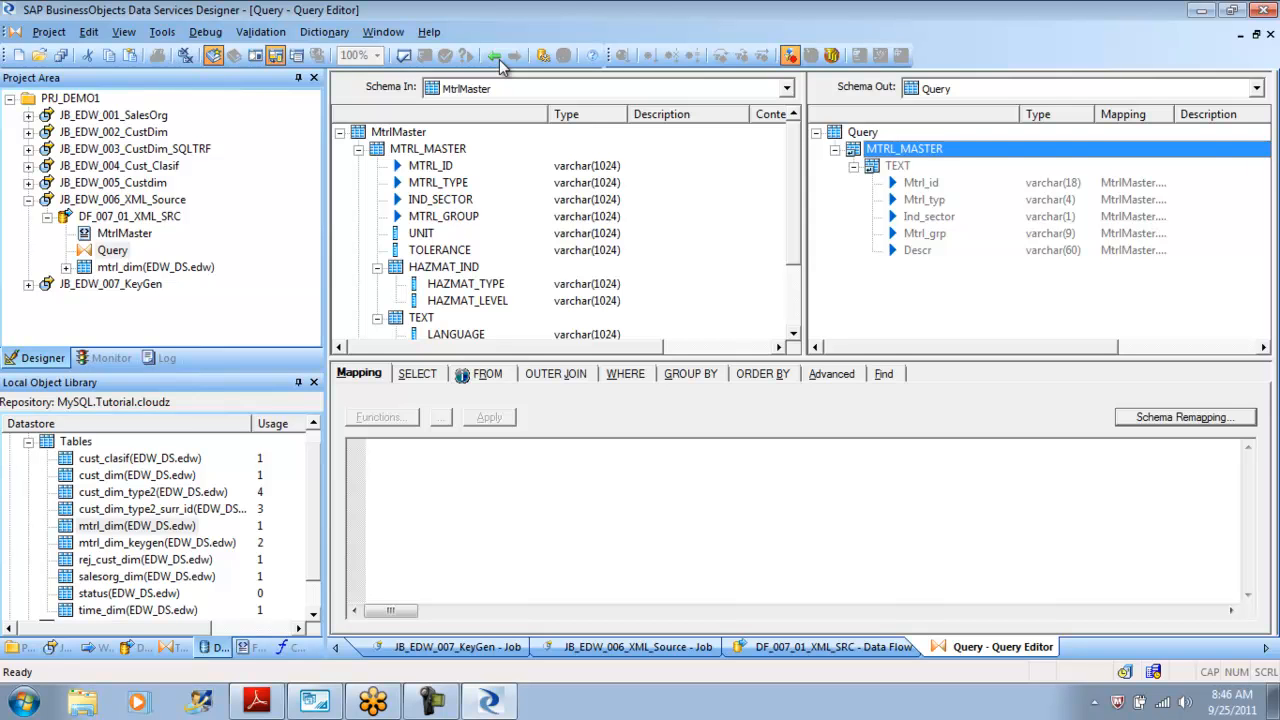
pyautogui.click(404, 56)
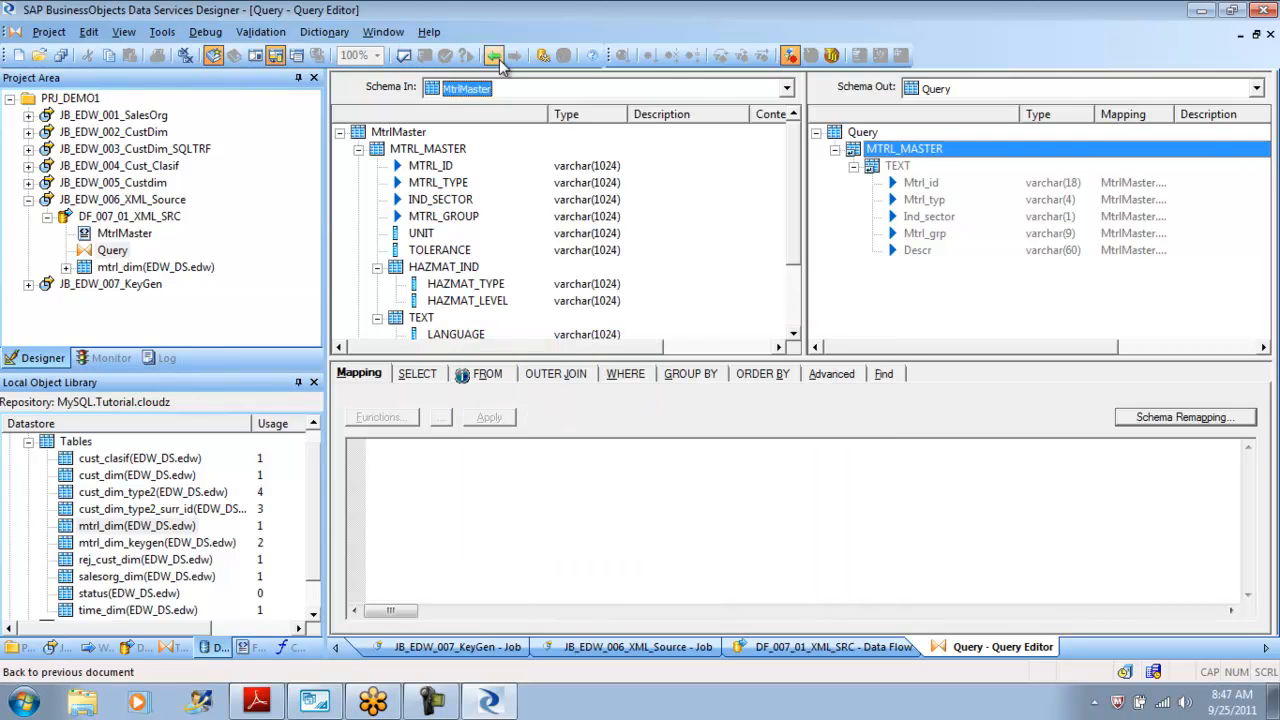
pyautogui.click(494, 56)
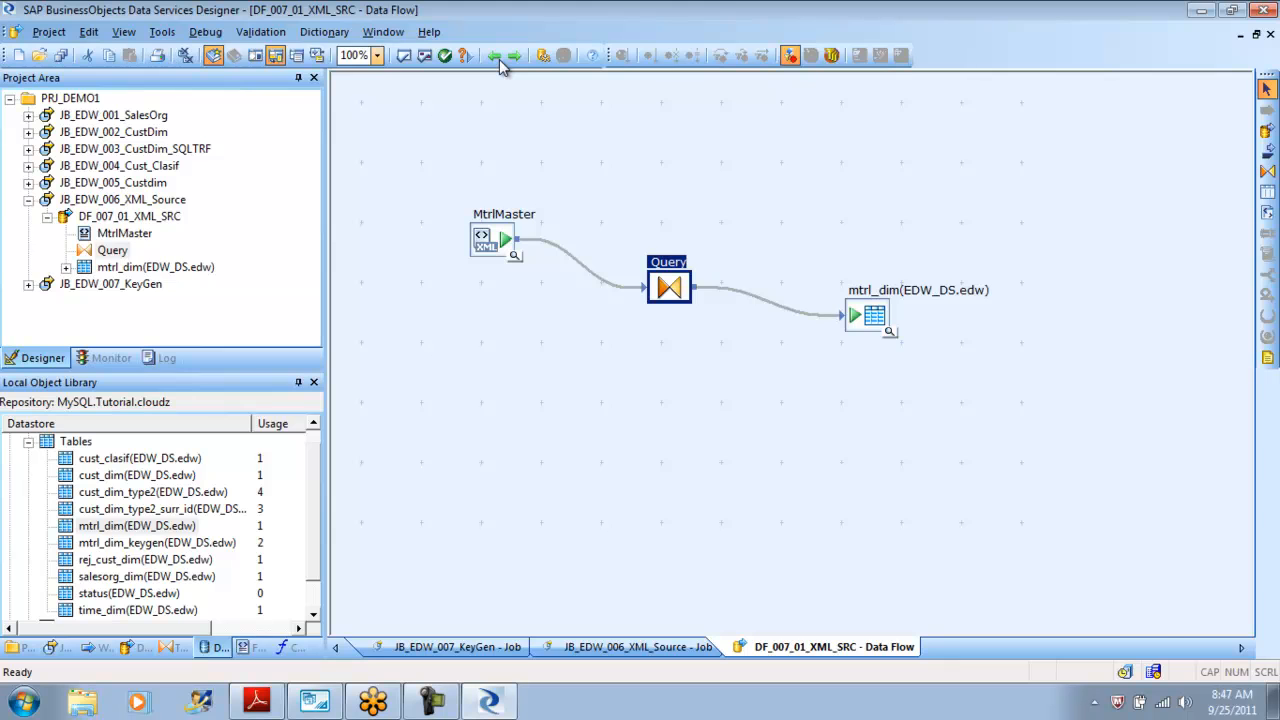
pyautogui.click(498, 60)
pyautogui.rightClick(97, 202)
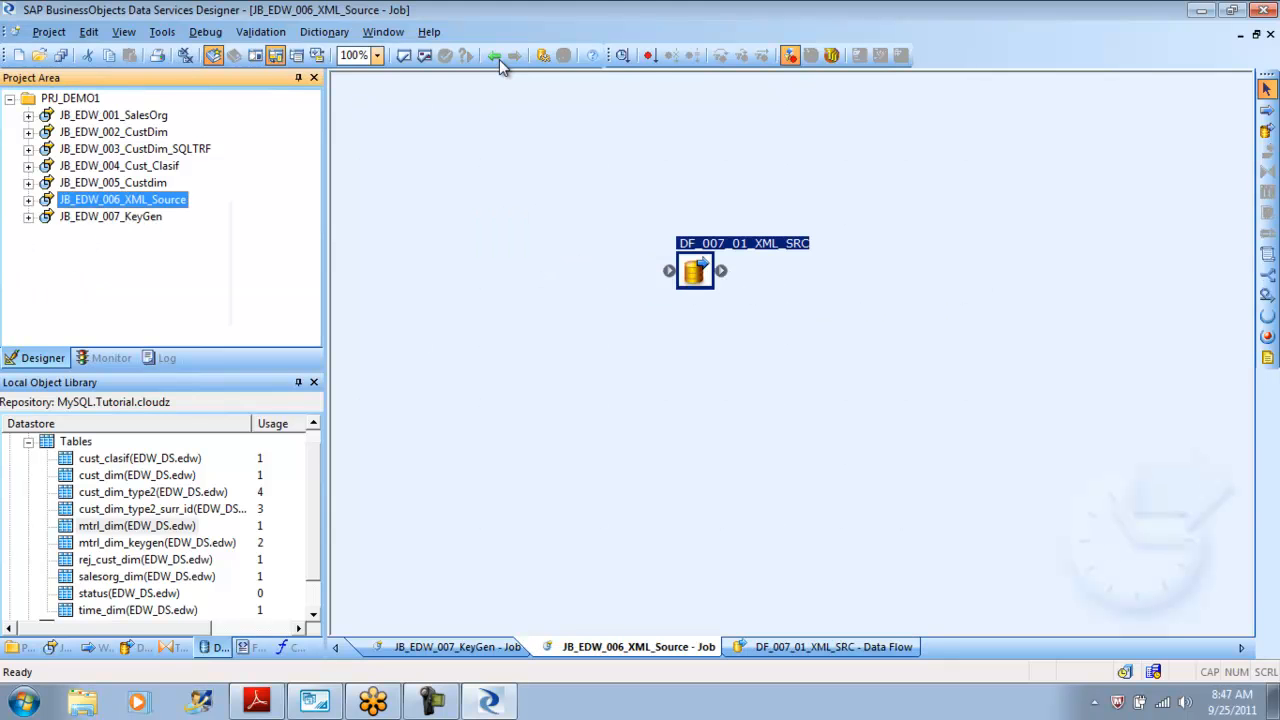
pyautogui.click(146, 213)
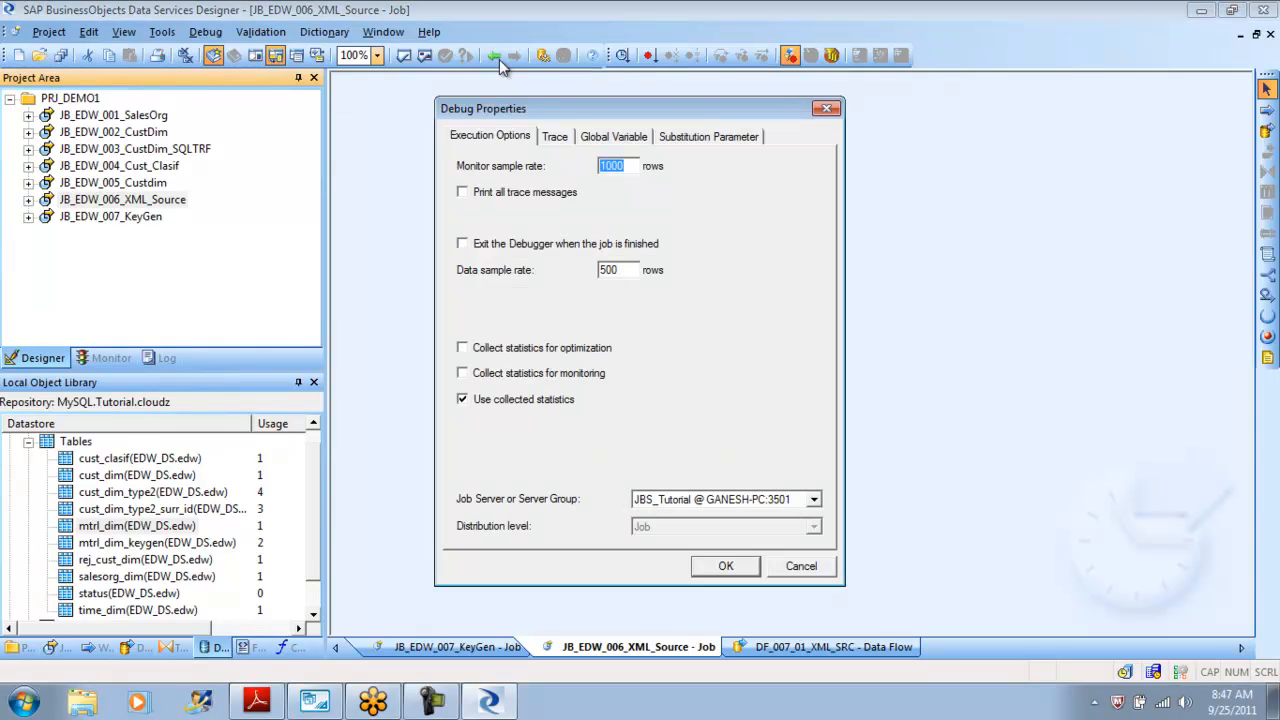
pyautogui.press('Return')
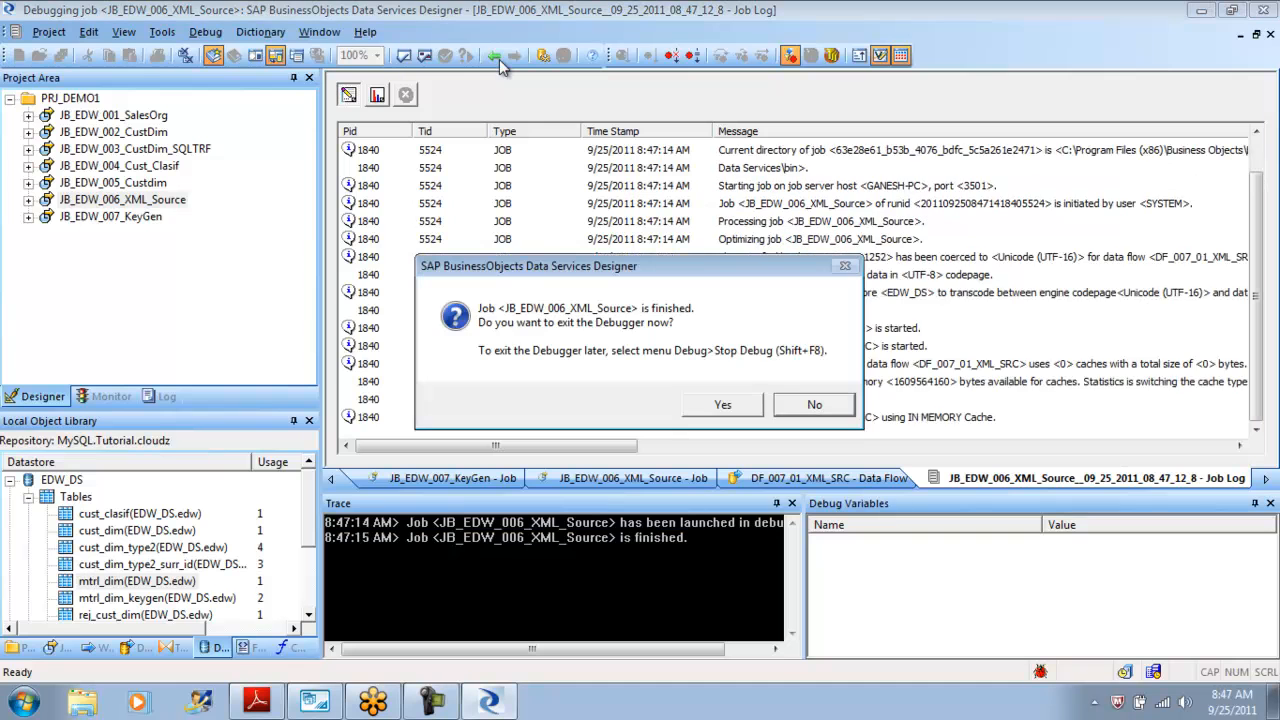
pyautogui.press('Return')
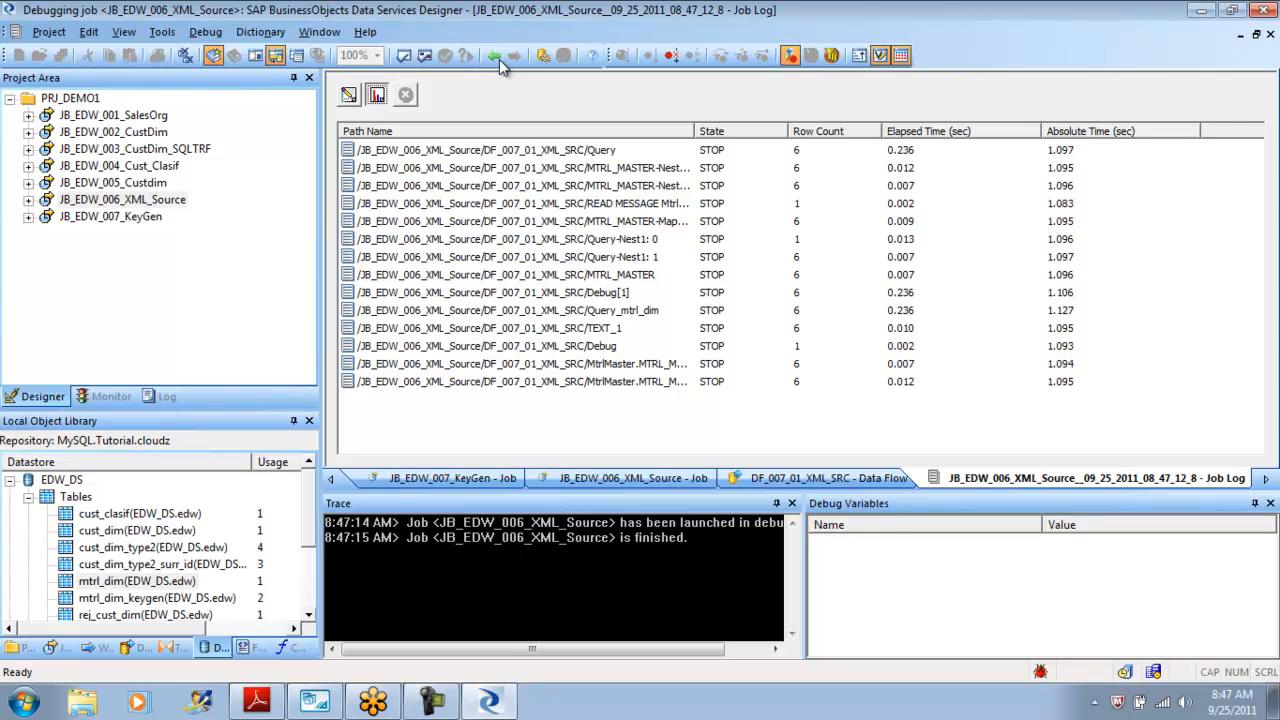
# Inspect the debug data captured on the MtrlMaster-to-Query and Query-to-mtrl_dim links and in the mtrl_dim target, then close the viewer.
pyautogui.click(498, 58)
pyautogui.click(497, 57)
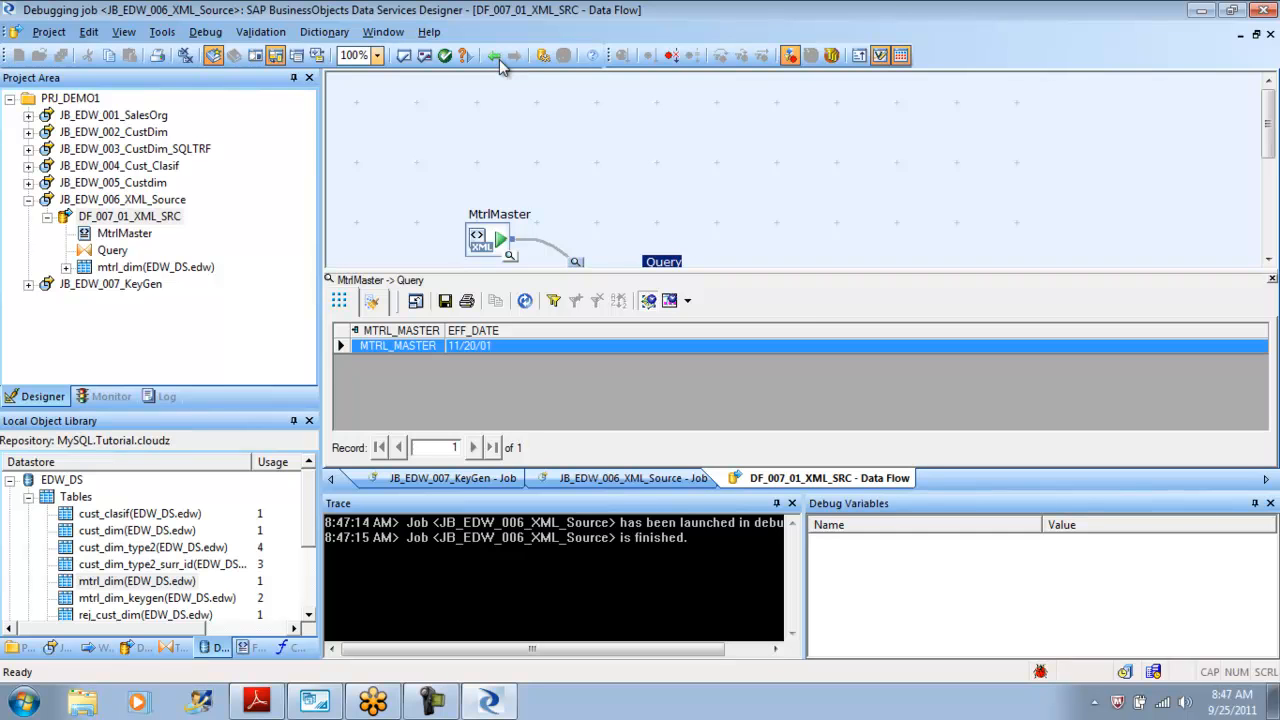
pyautogui.click(500, 62)
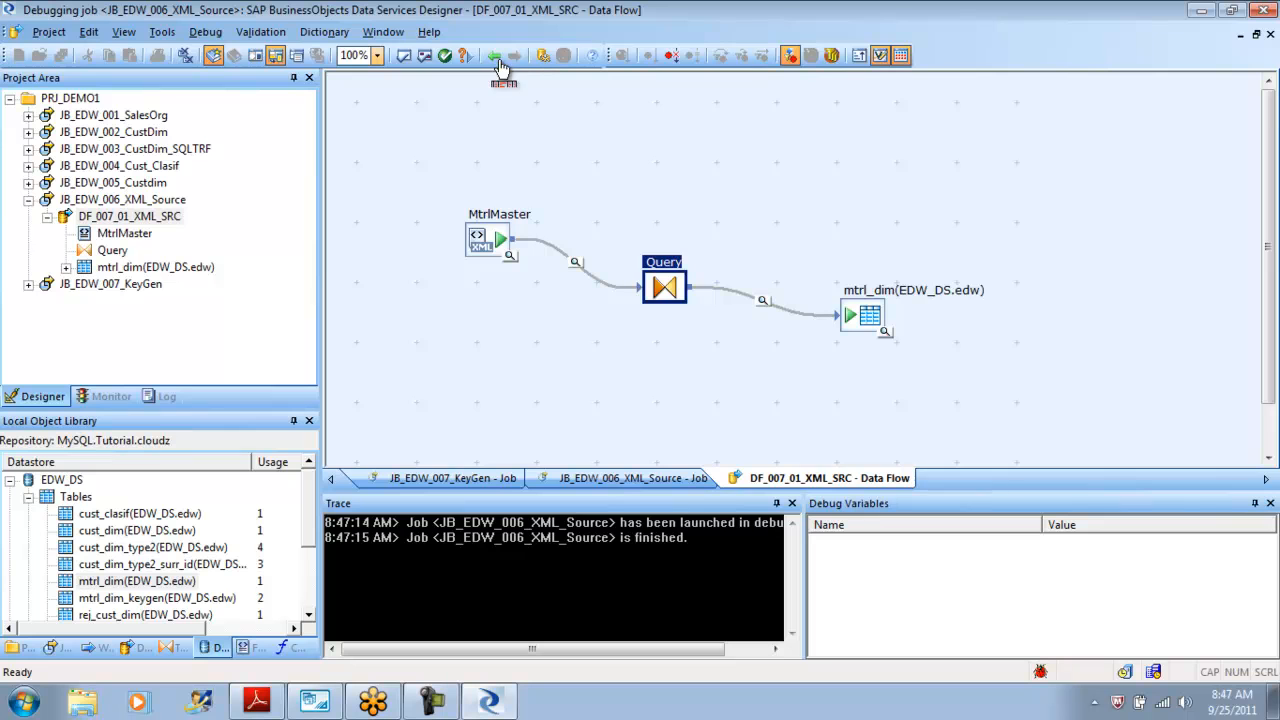
pyautogui.click(500, 62)
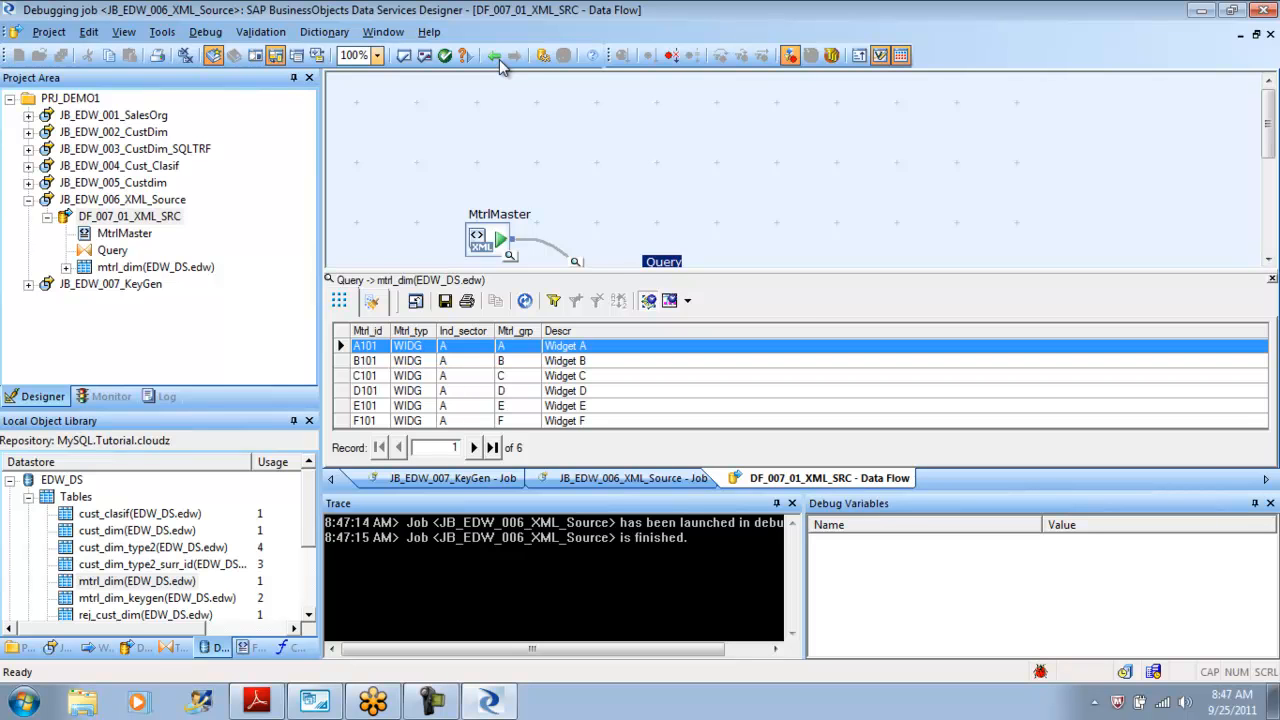
pyautogui.click(500, 62)
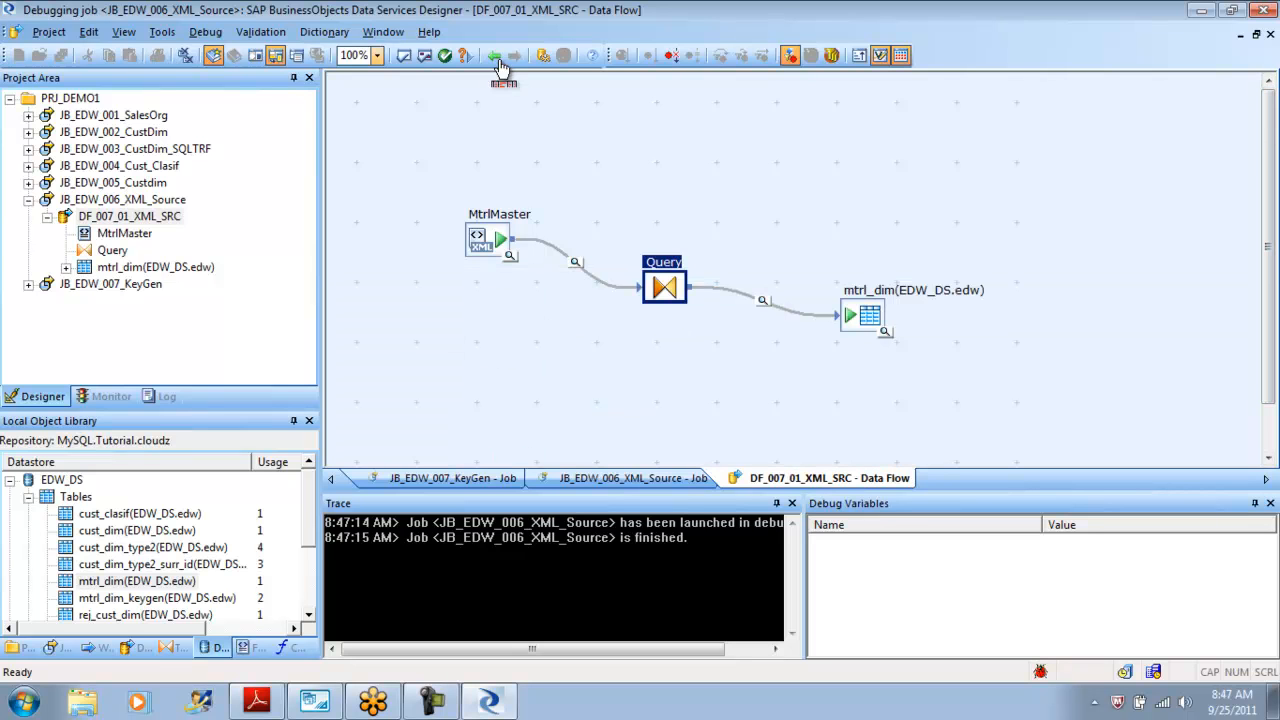
pyautogui.click(502, 65)
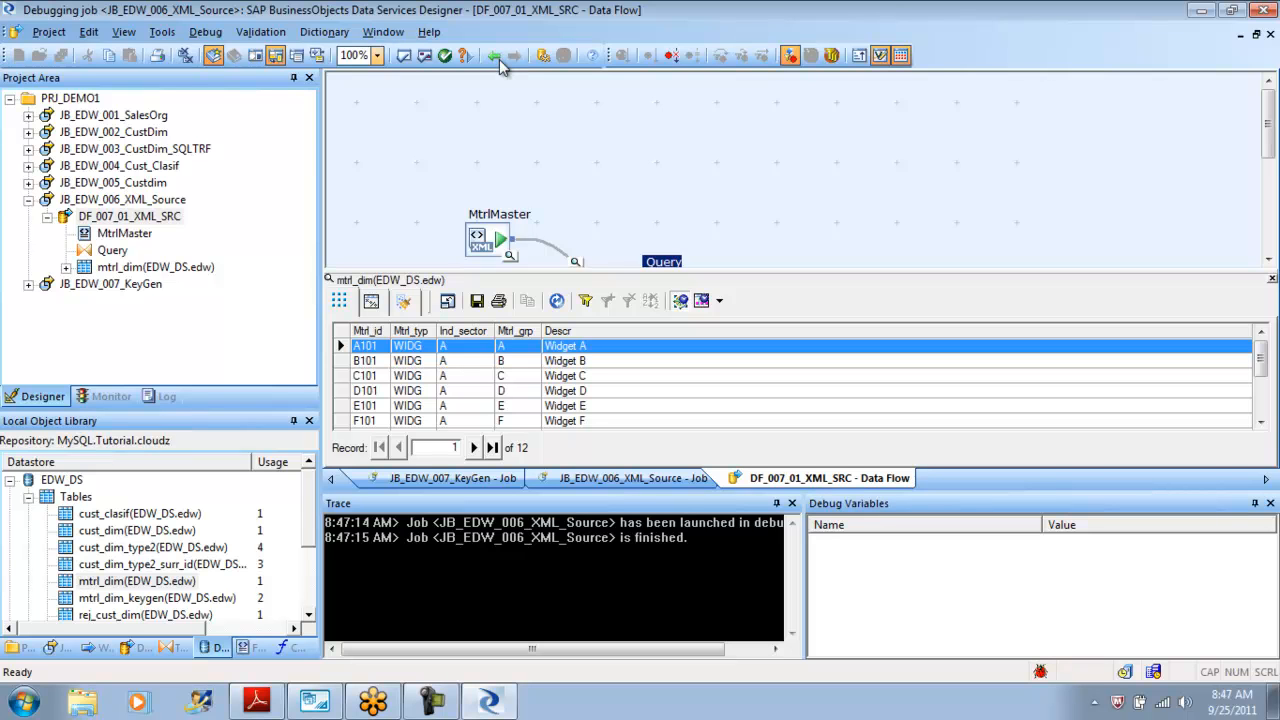
pyautogui.moveTo(1260, 358)
pyautogui.mouseDown()
pyautogui.moveTo(1260, 396)
pyautogui.moveTo(1260, 358)
pyautogui.mouseUp()
pyautogui.click(1271, 279)
# Switch to the tutorial PDF, open the Populating the Material Dimension from an XML File chapter, and return to the Designer.
pyautogui.click(257, 702)
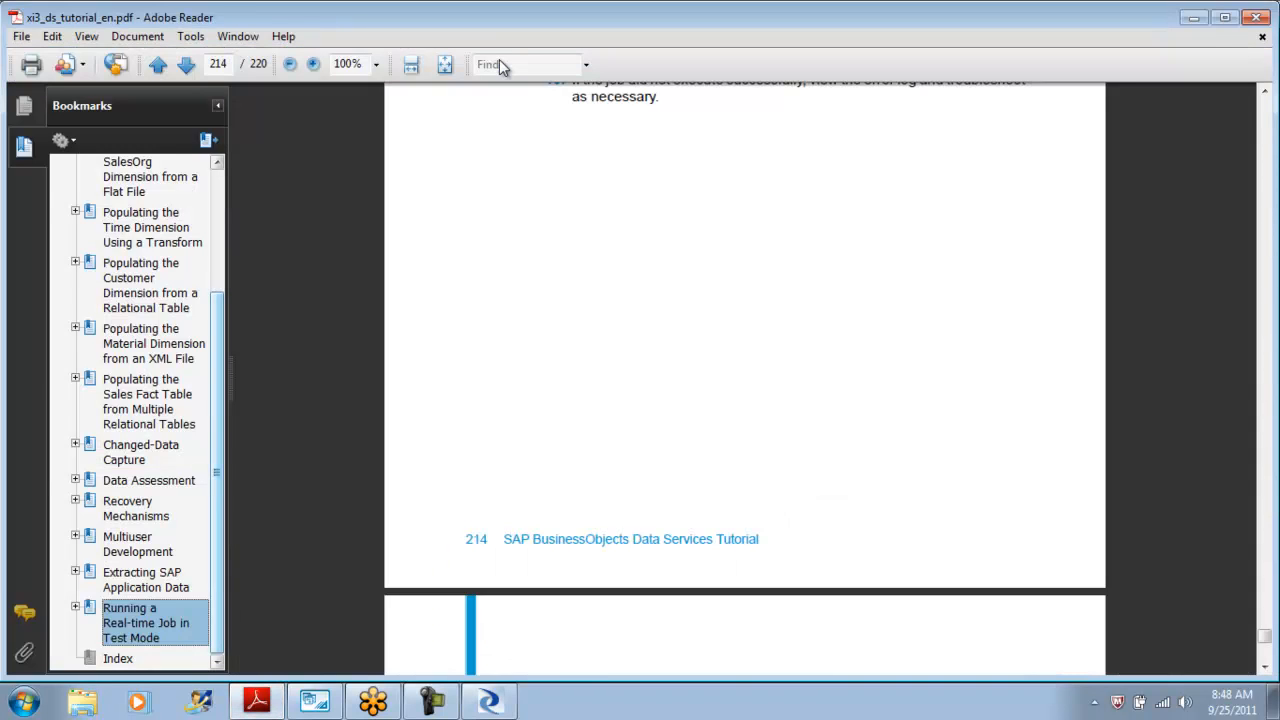
pyautogui.click(150, 343)
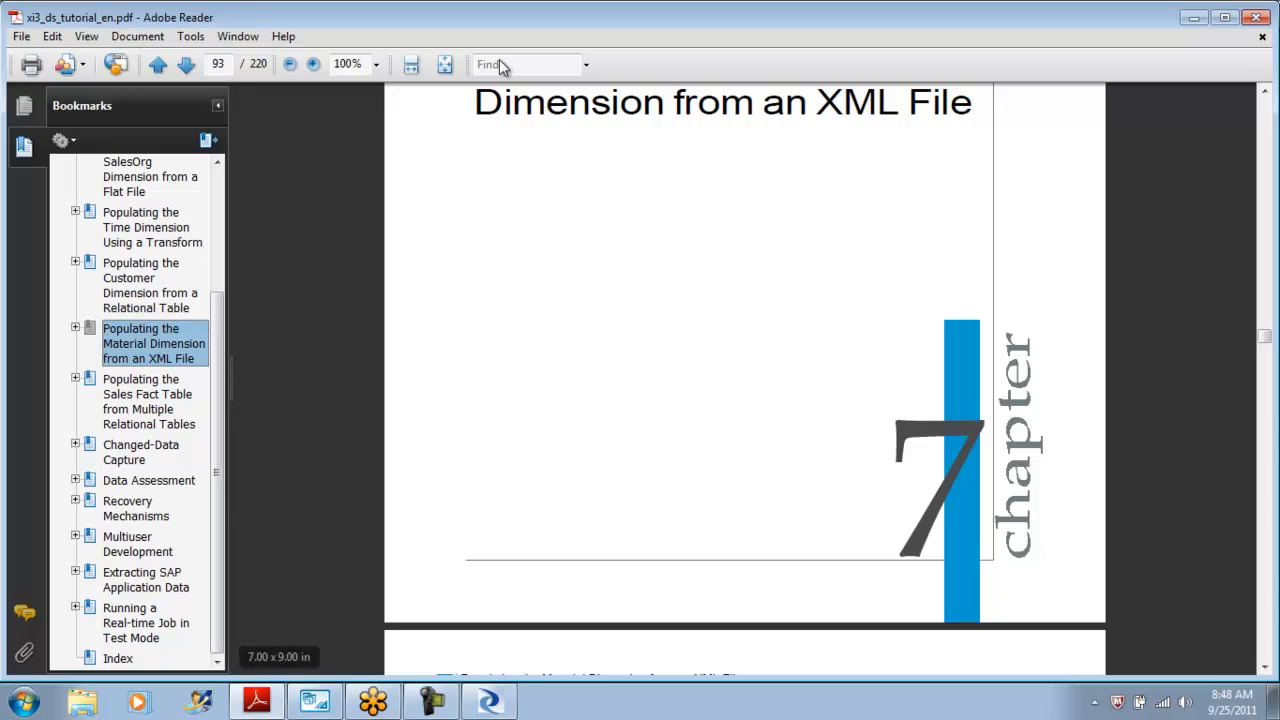
pyautogui.hotkey('alt', 'Tab')
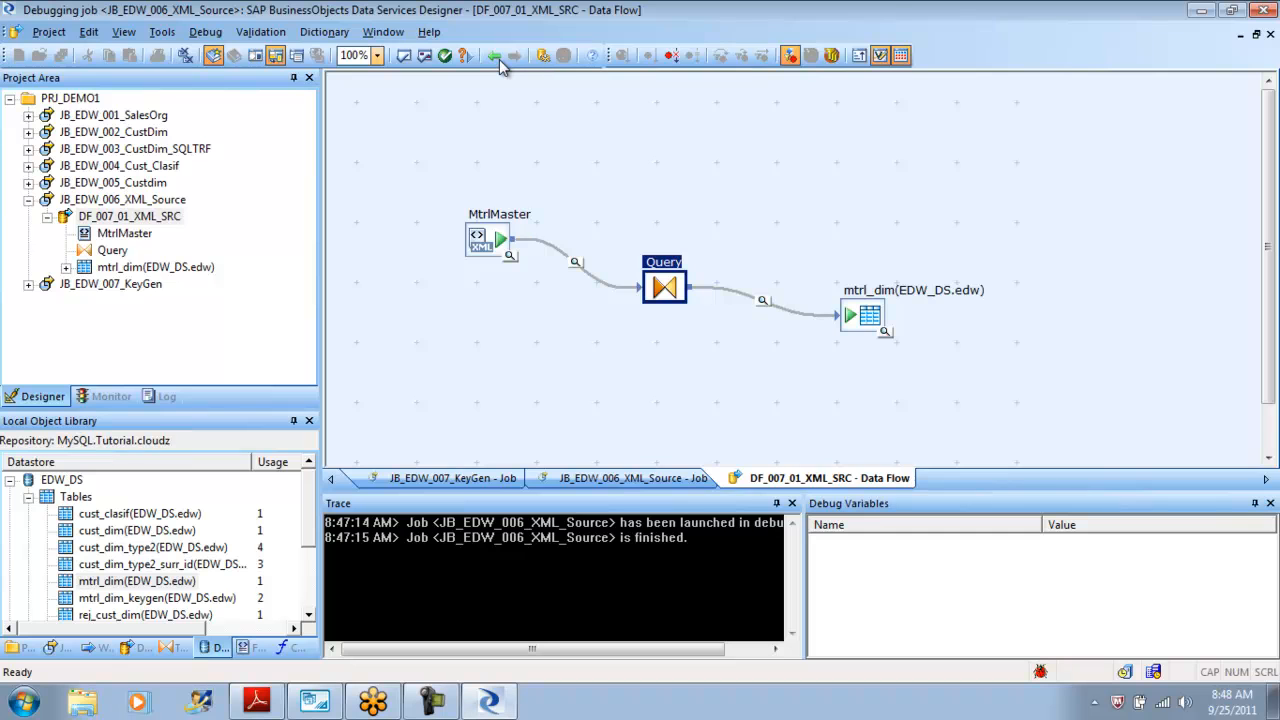
# Open the JB_EDW_006_XML_Source job and stop debug mode.
pyautogui.click(500, 59)
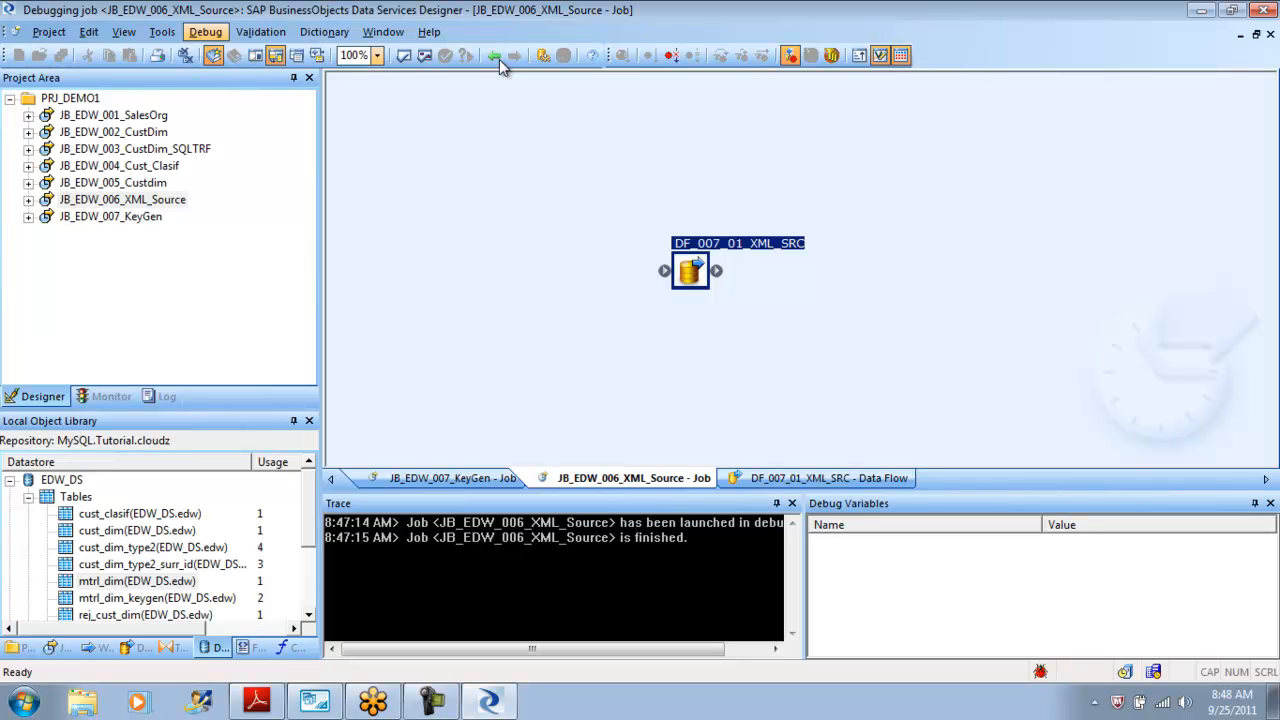
pyautogui.click(205, 32)
pyautogui.click(241, 101)
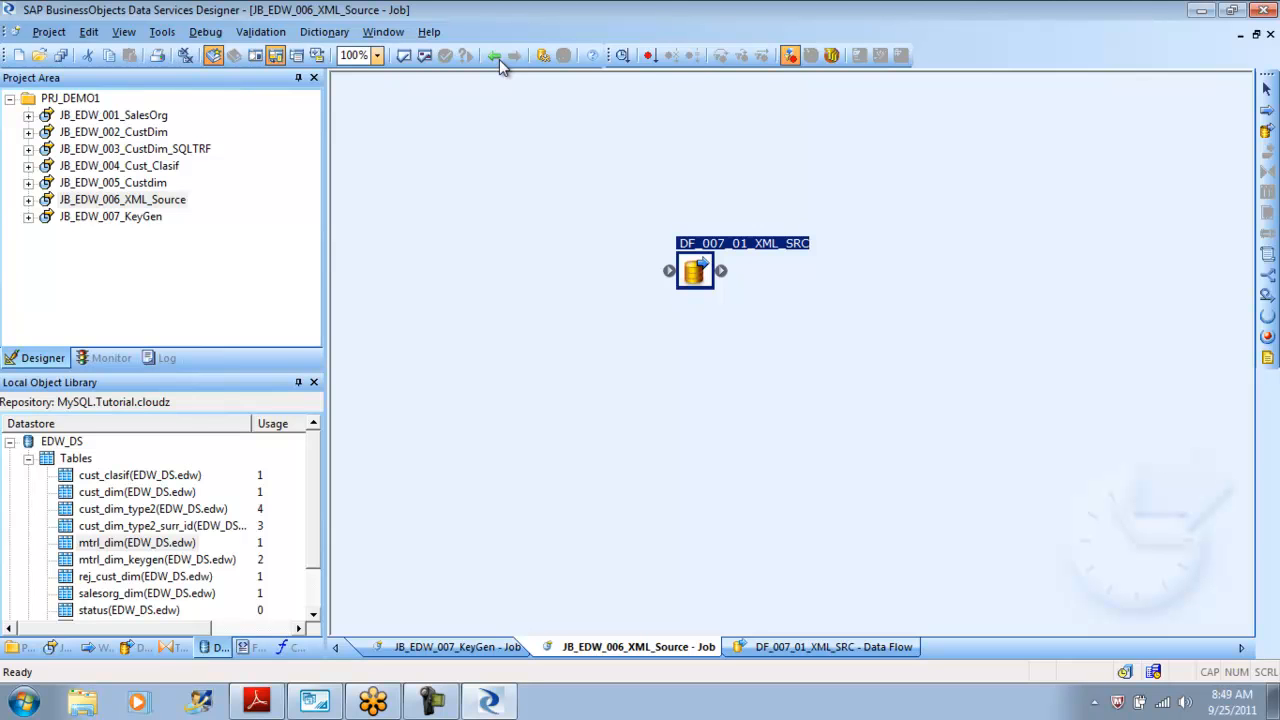
# Step back through the previously opened documents in the workspace.
pyautogui.click(500, 61)
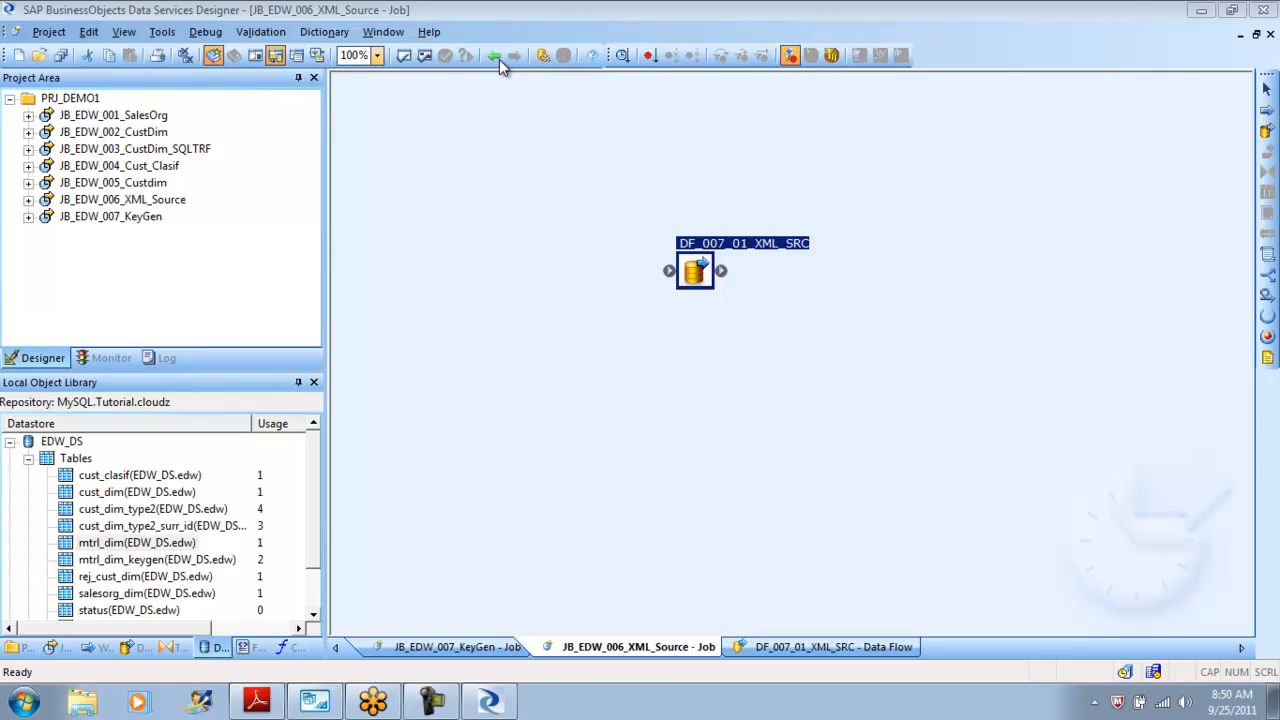
pyautogui.click(497, 57)
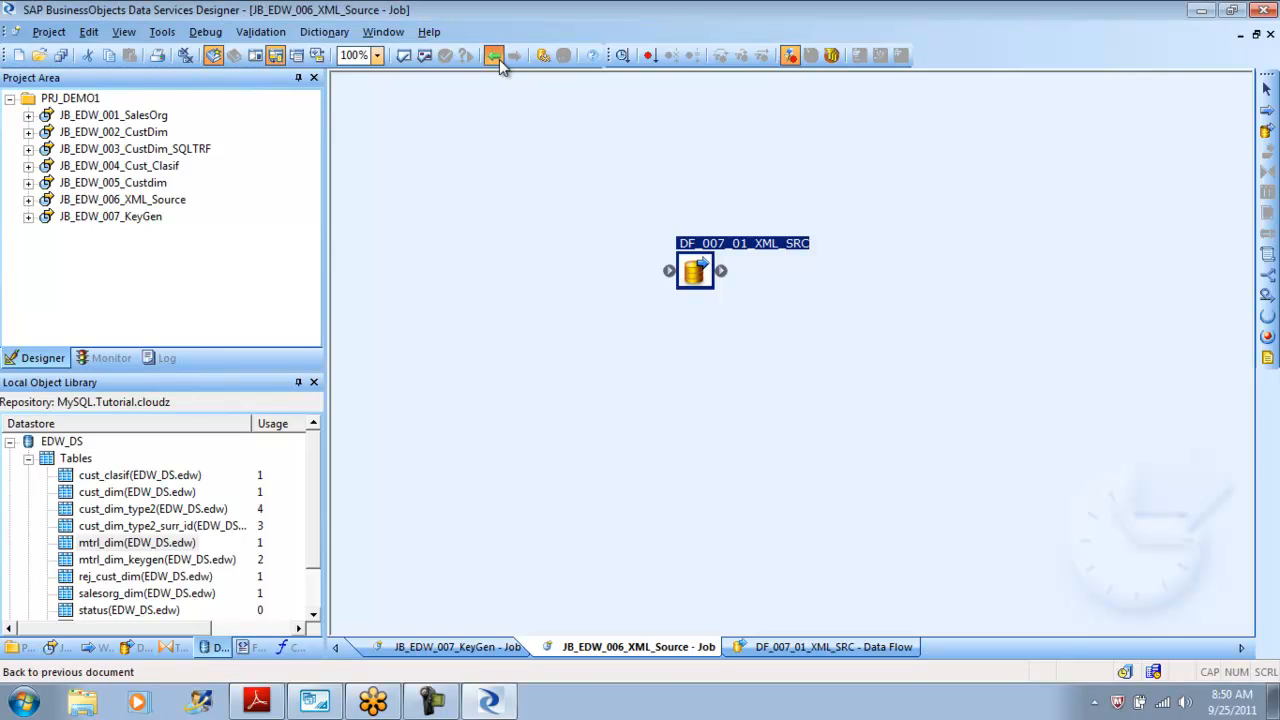
pyautogui.click(498, 60)
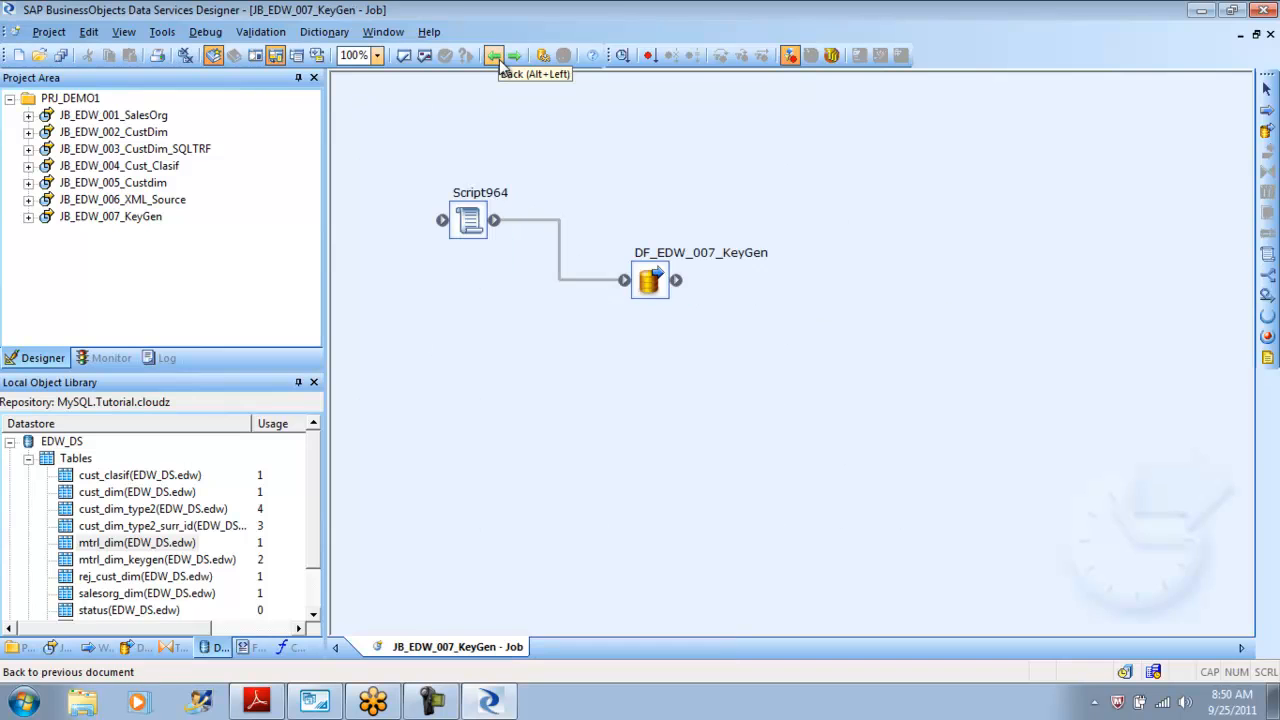
pyautogui.click(500, 60)
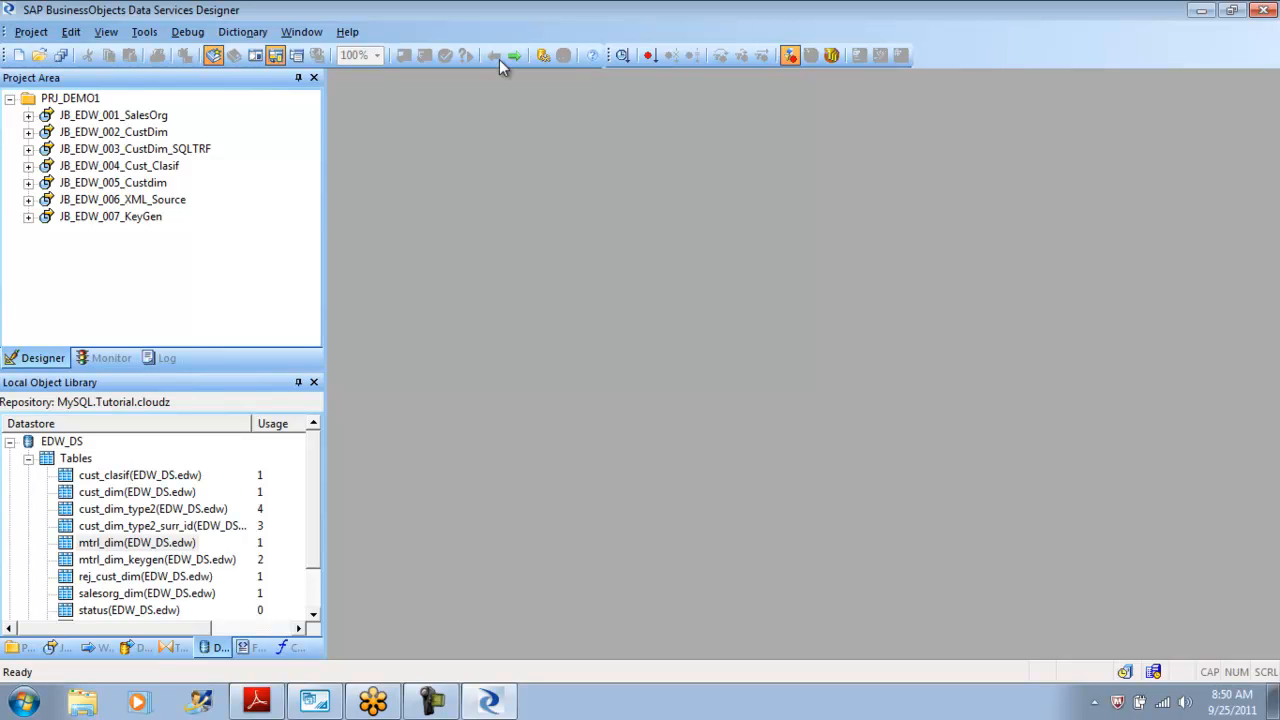
# Switch to the tutorial PDF, open the Product Overview chapter and scroll through its pages.
pyautogui.hotkey('alt', 'Tab')
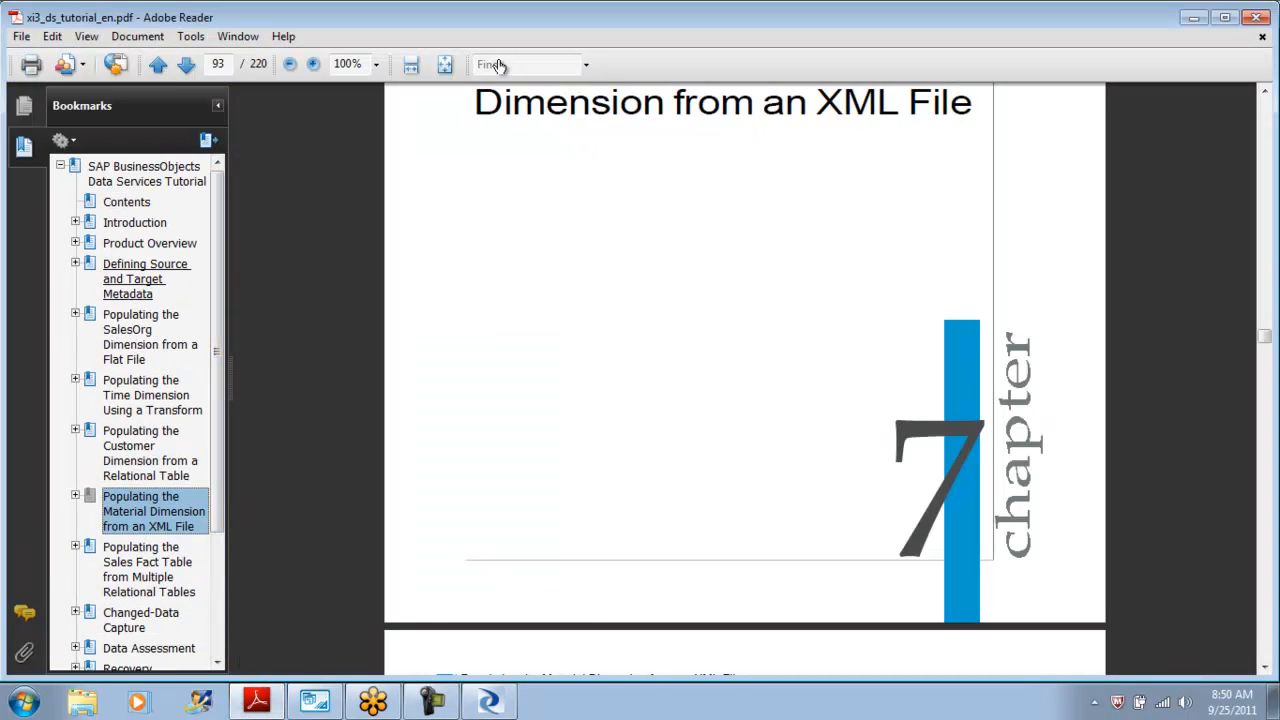
pyautogui.click(150, 243)
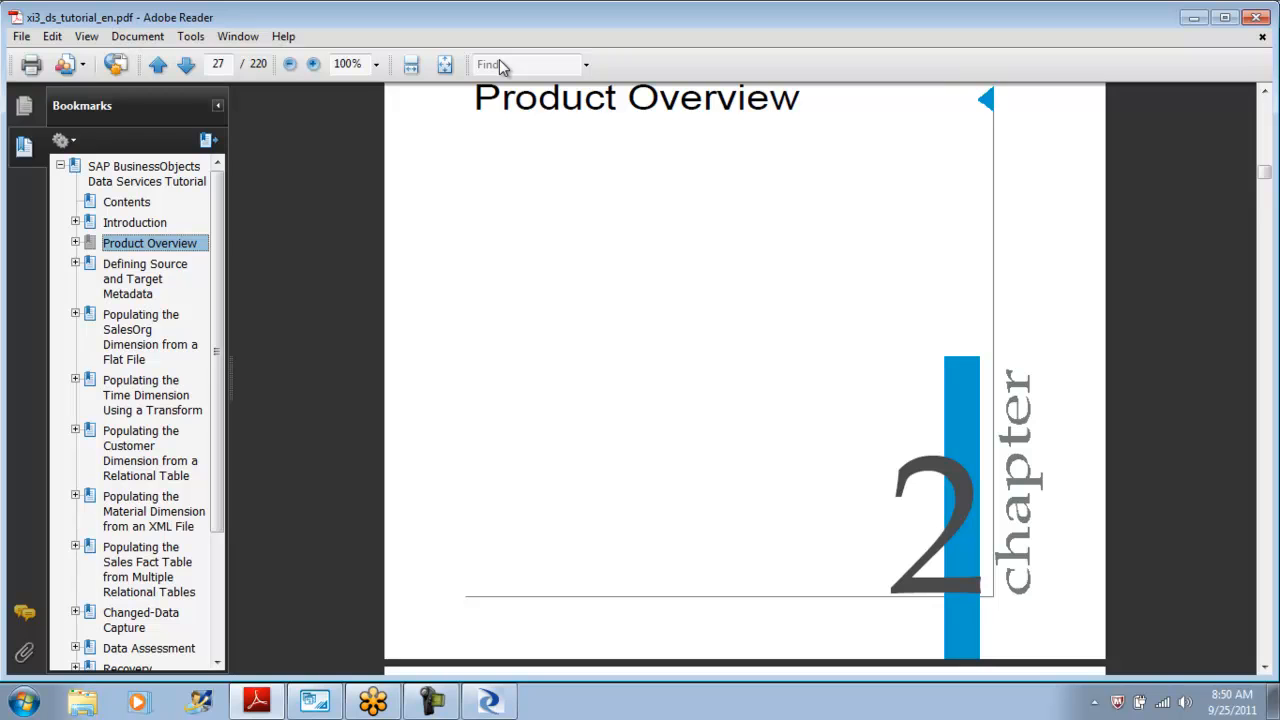
pyautogui.click(502, 66)
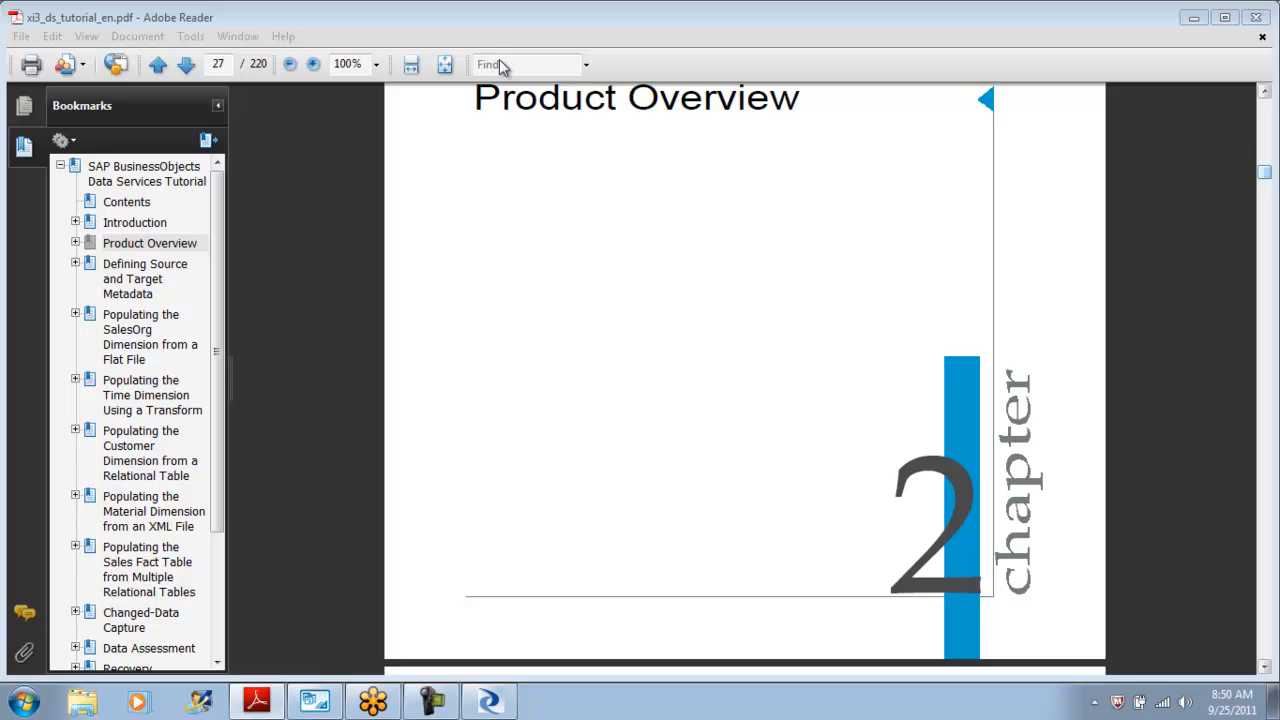
pyautogui.click(503, 66)
pyautogui.scroll(-20, 503, 66)
pyautogui.scroll(-20, 503, 66)
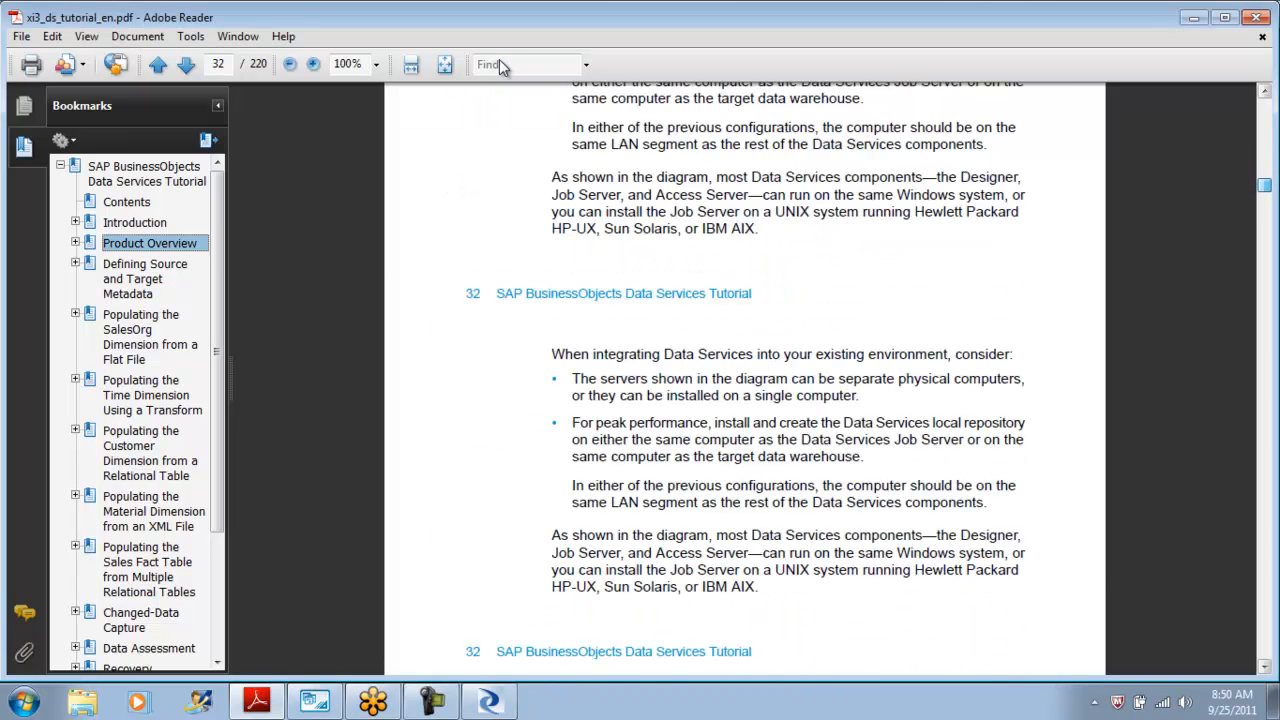
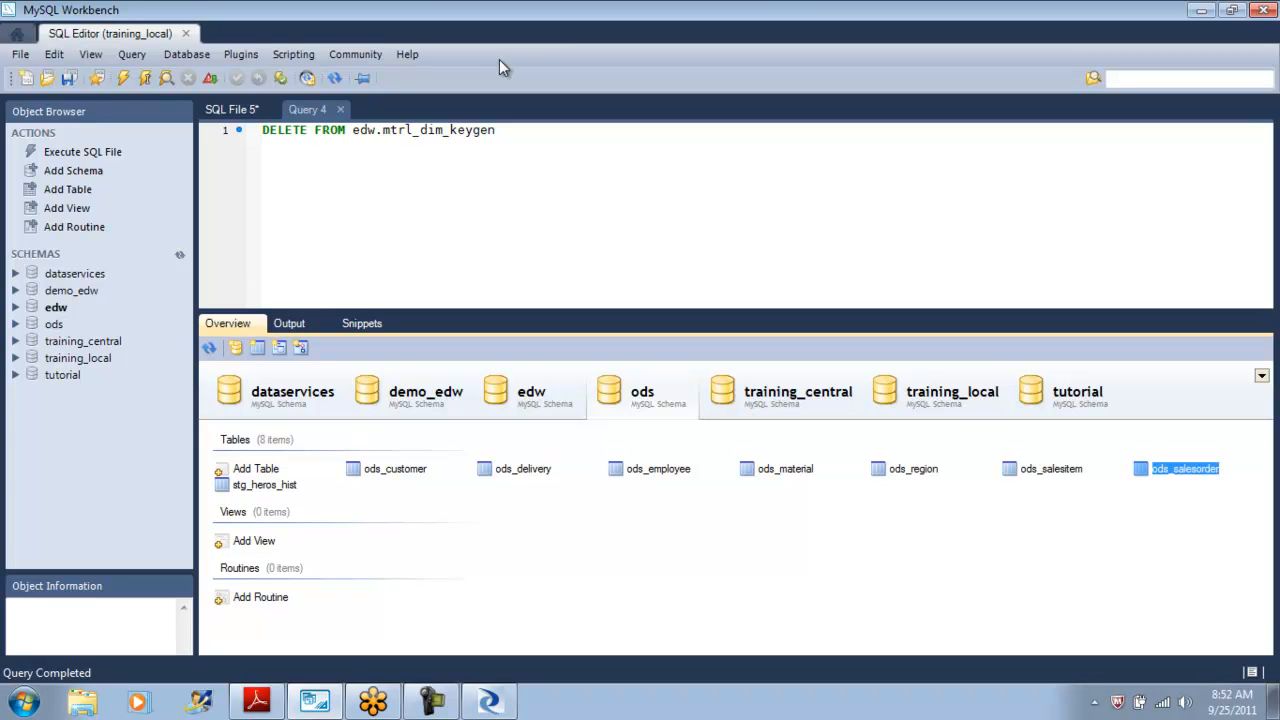
# Select the first 1000 rows of the ods_salesorder table.
pyautogui.hotkey('shift', 'F10')
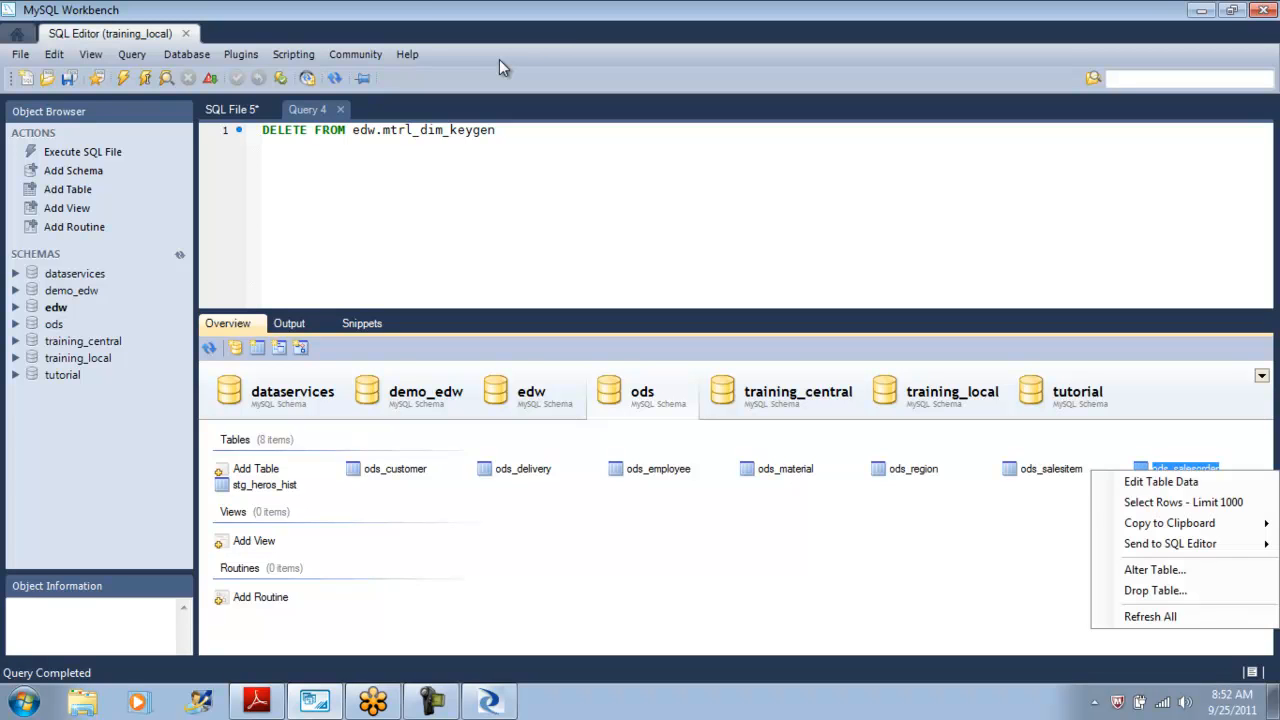
pyautogui.press('Down')
pyautogui.press('Return')
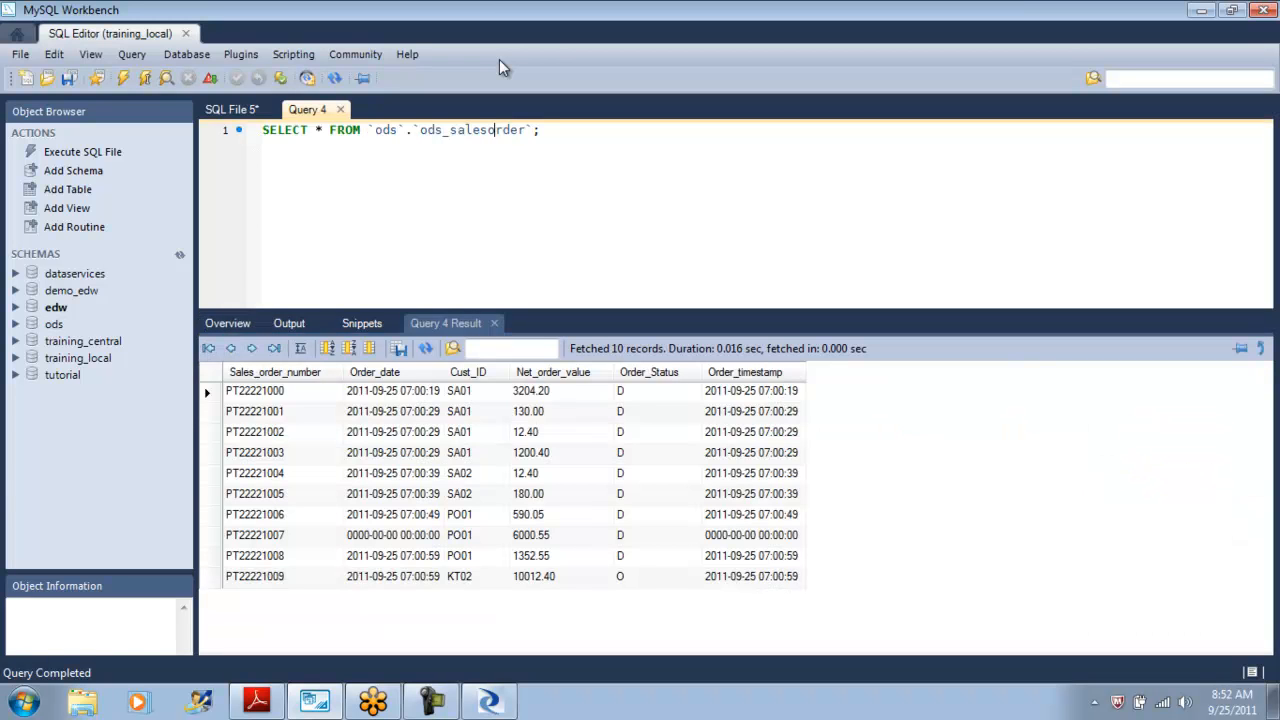
# Browse the ods_salesorder result columns and close that query tab.
pyautogui.hotkey('ctrl', 'Tab')
pyautogui.press('Right')
pyautogui.press('Right')
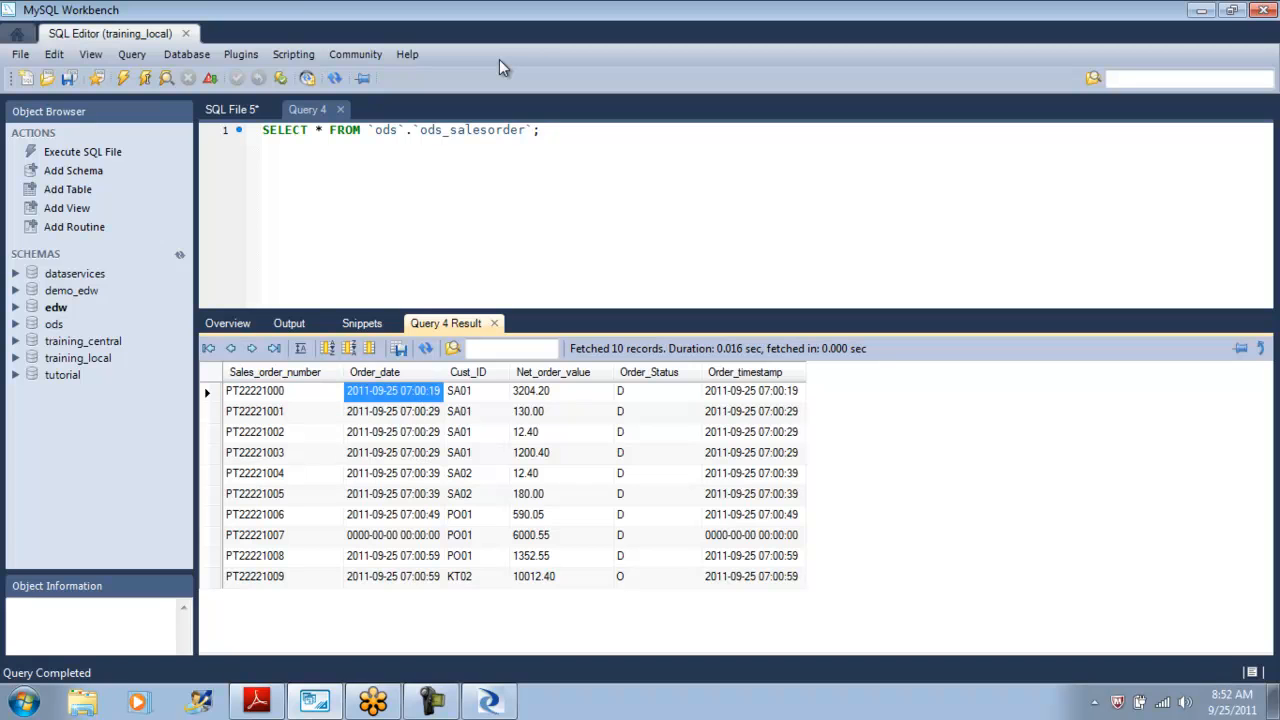
pyautogui.press('Right')
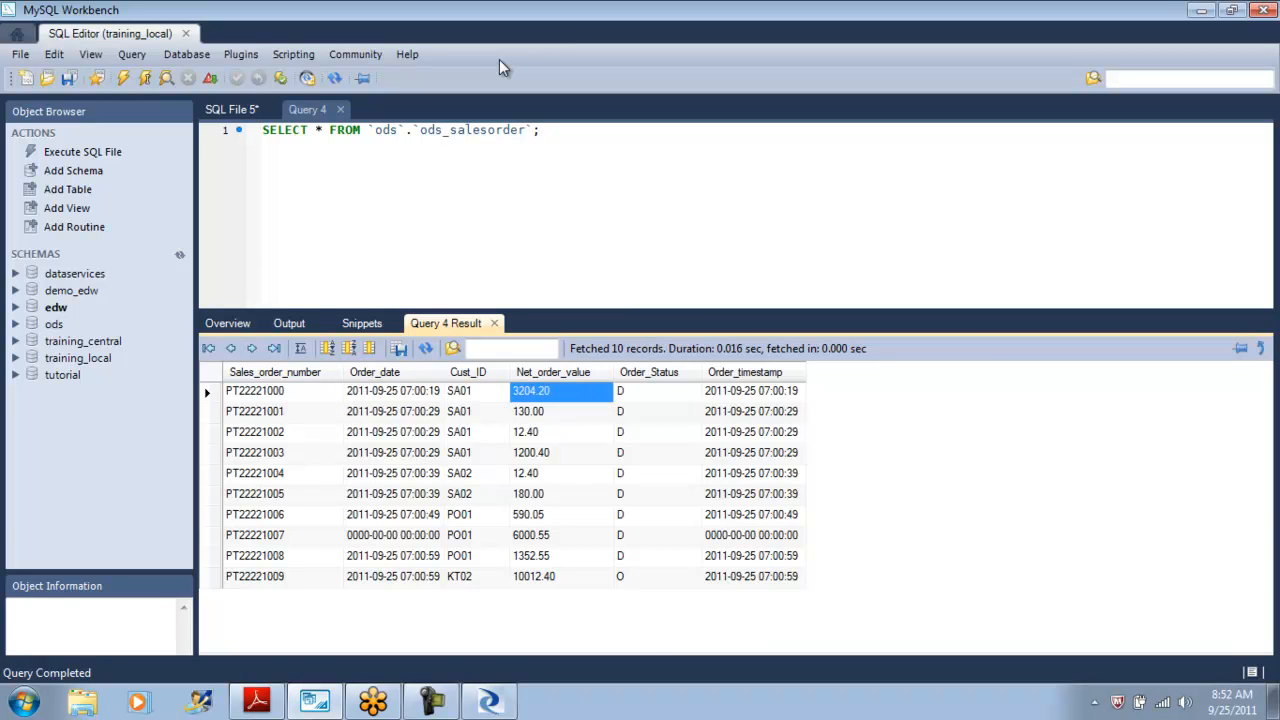
pyautogui.press('Right')
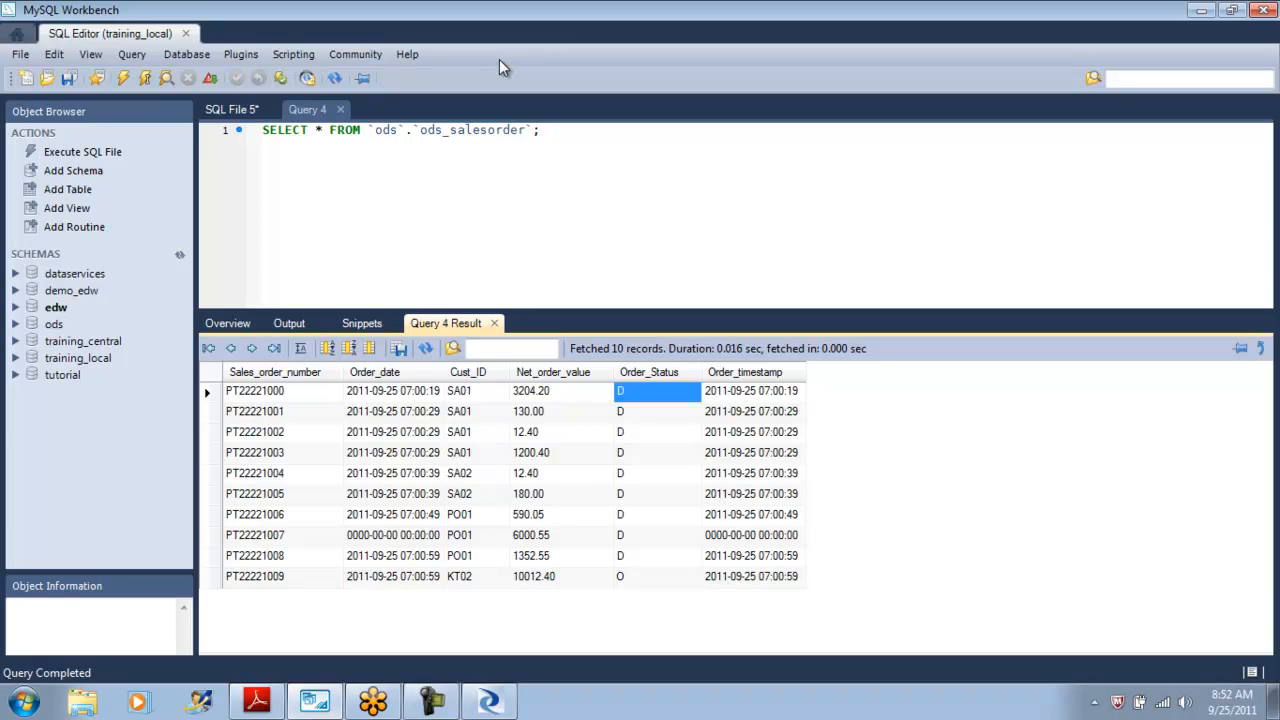
pyautogui.press('Right')
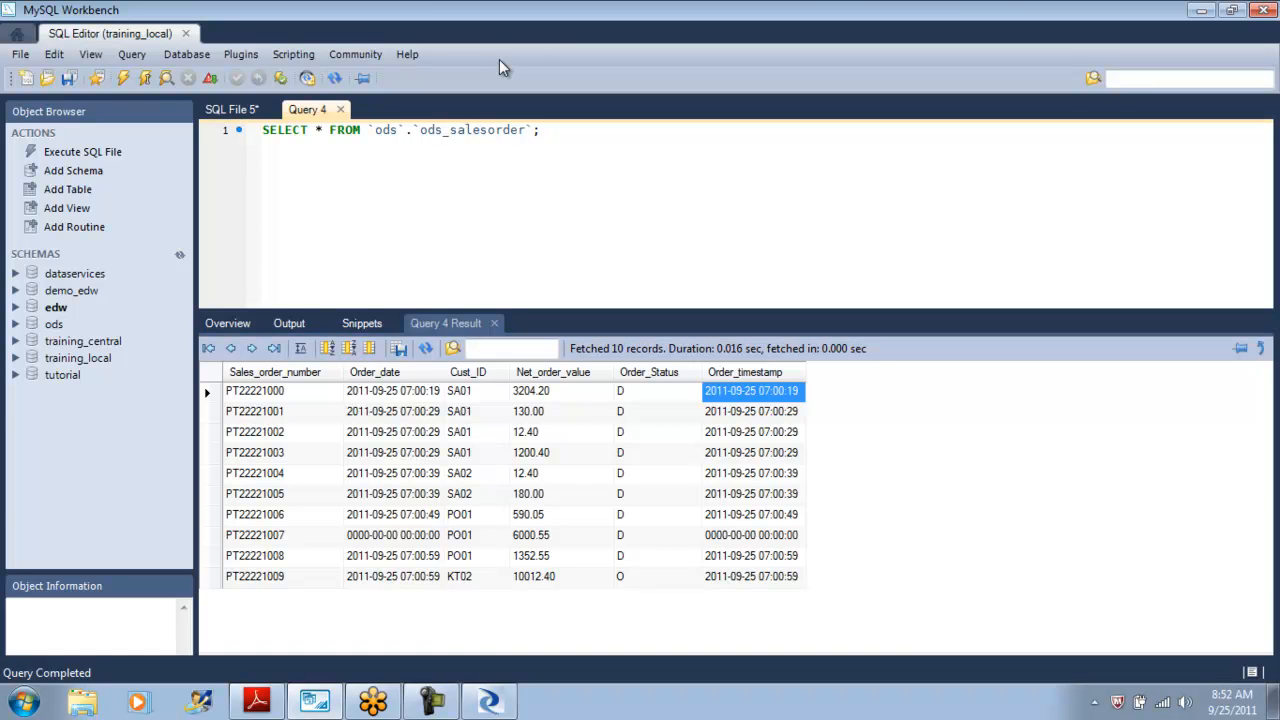
pyautogui.hotkey('ctrl', 'w')
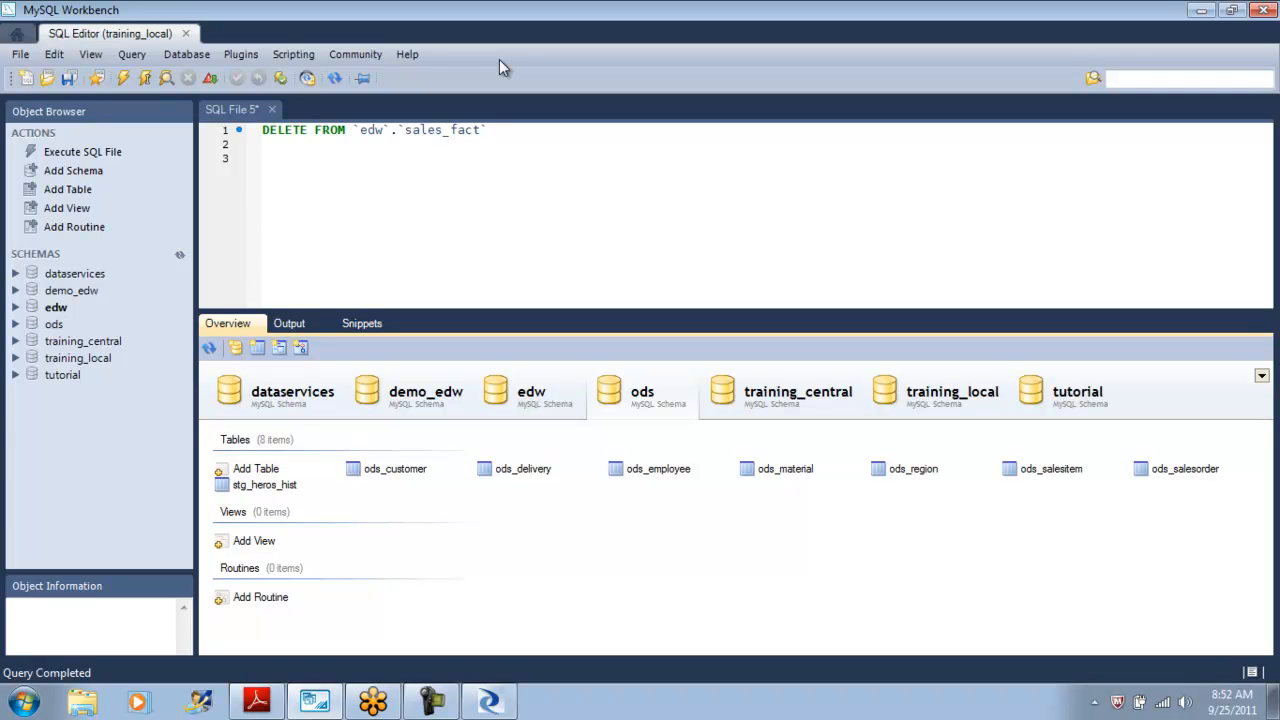
# Select the first 1000 rows of the ods_salesitem table.
pyautogui.rightClick(1063, 468)
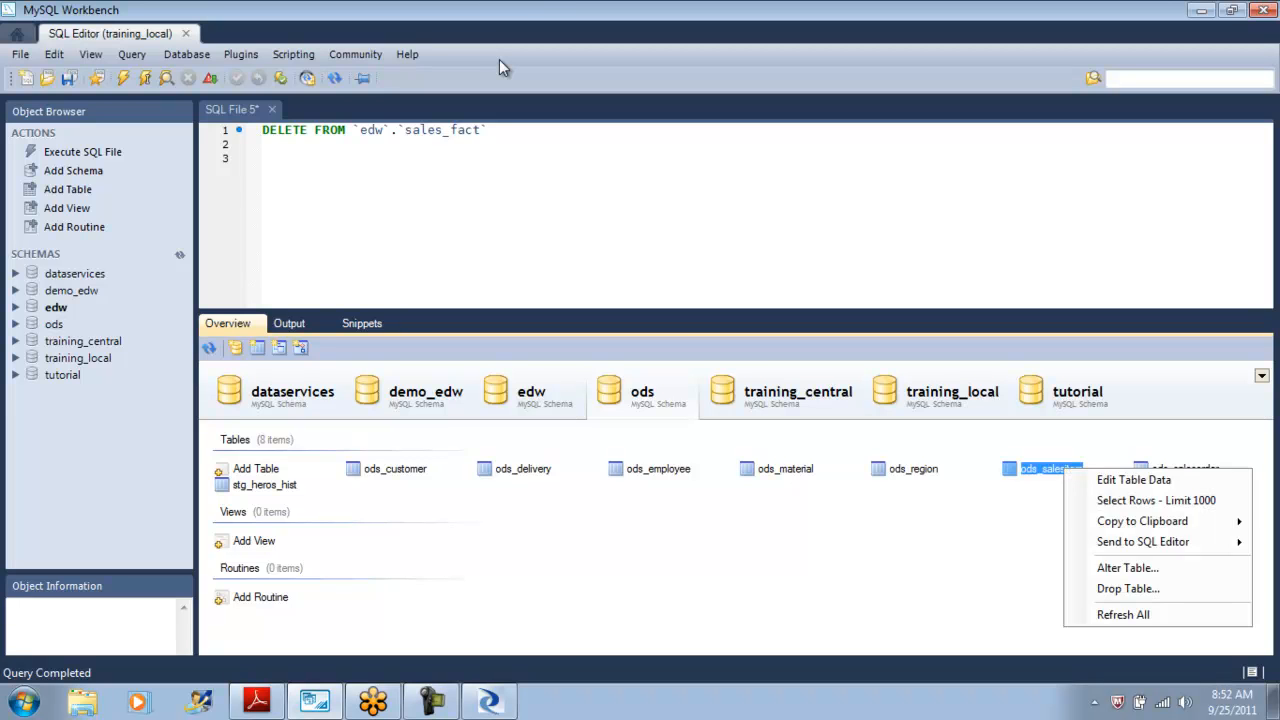
pyautogui.press('Down')
pyautogui.press('Down')
pyautogui.press('Return')
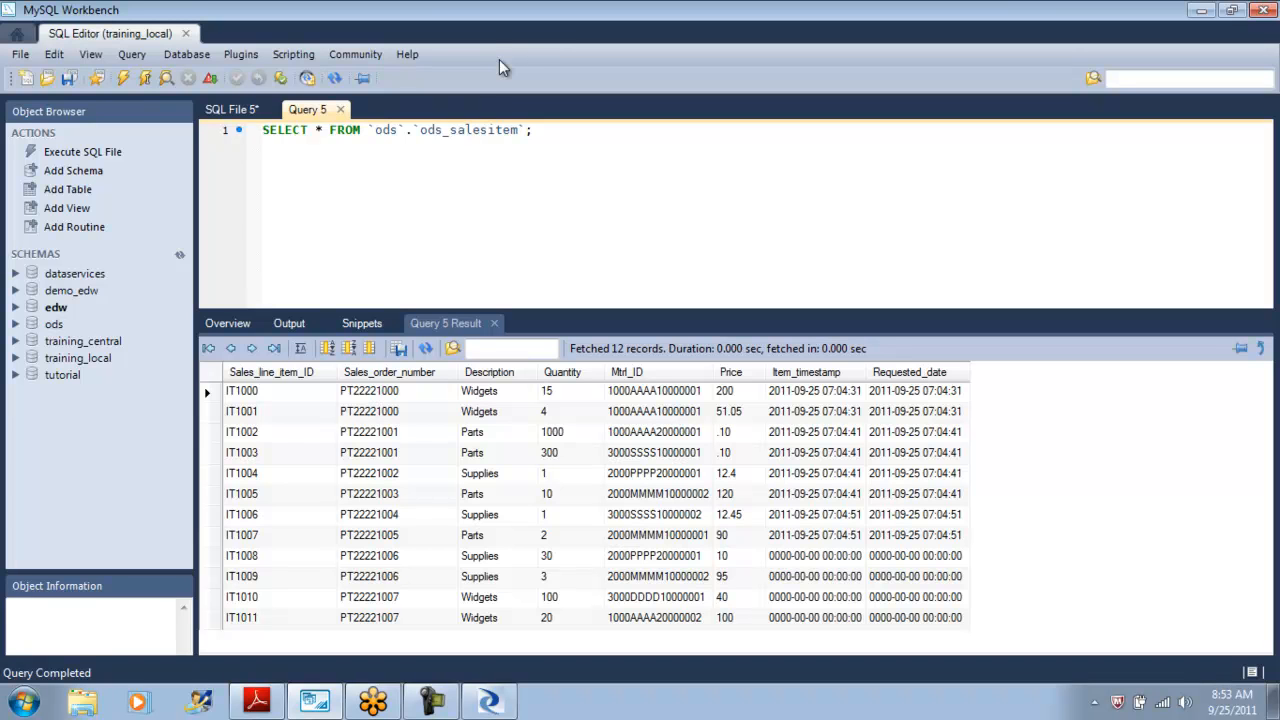
# Close the SQL File 5 tab without saving its changes.
pyautogui.hotkey('ctrl', 'Tab')
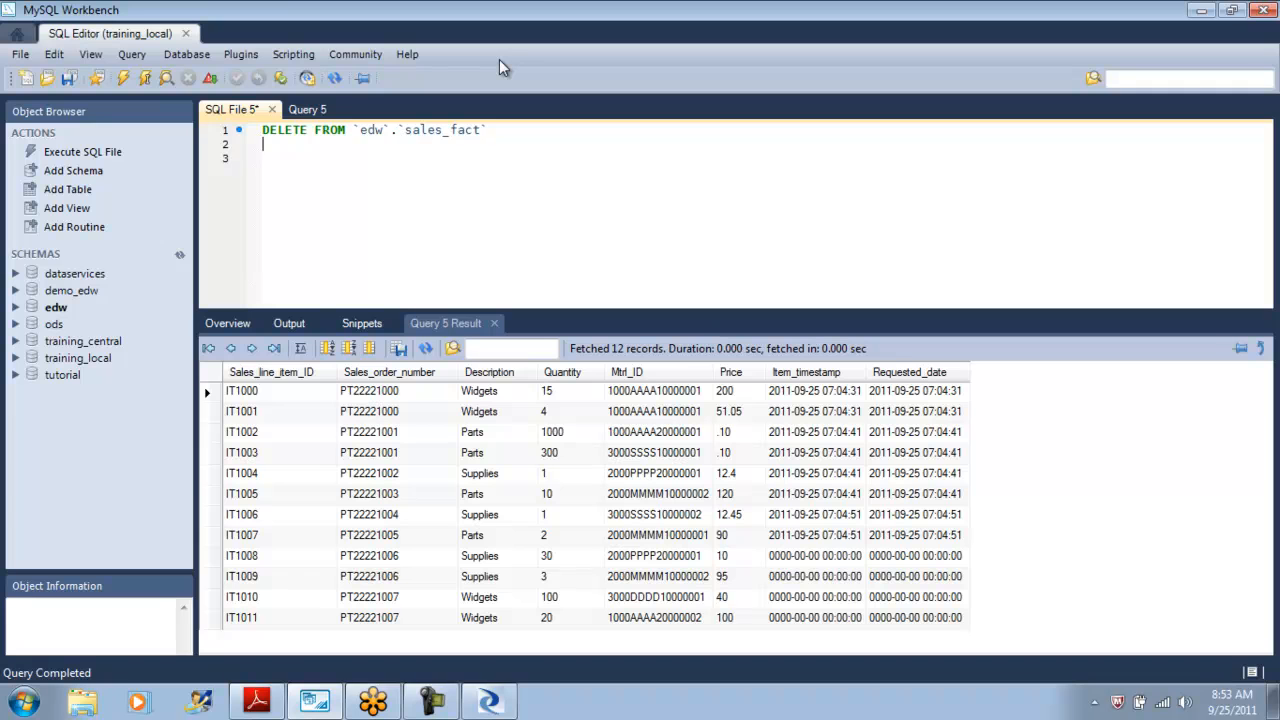
pyautogui.hotkey('ctrl', 'Tab')
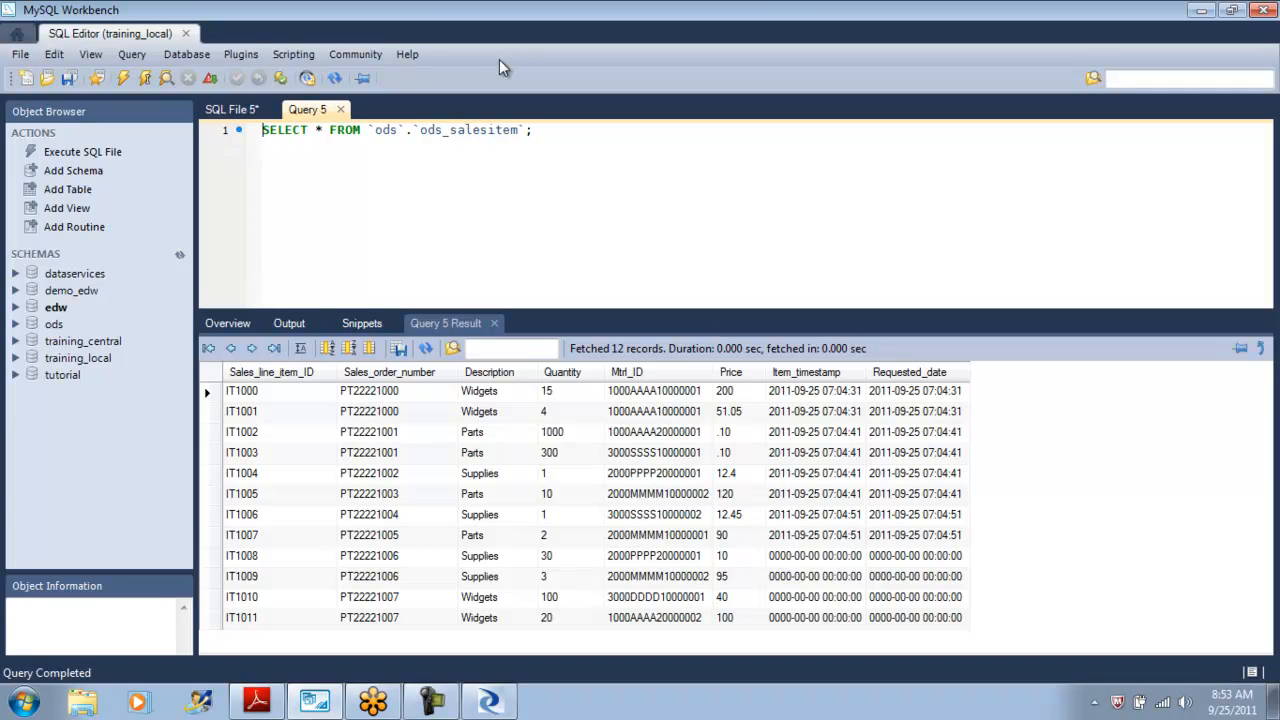
pyautogui.hotkey('ctrl', 'Tab')
pyautogui.hotkey('ctrl', 'Tab')
pyautogui.hotkey('ctrl', 'Tab')
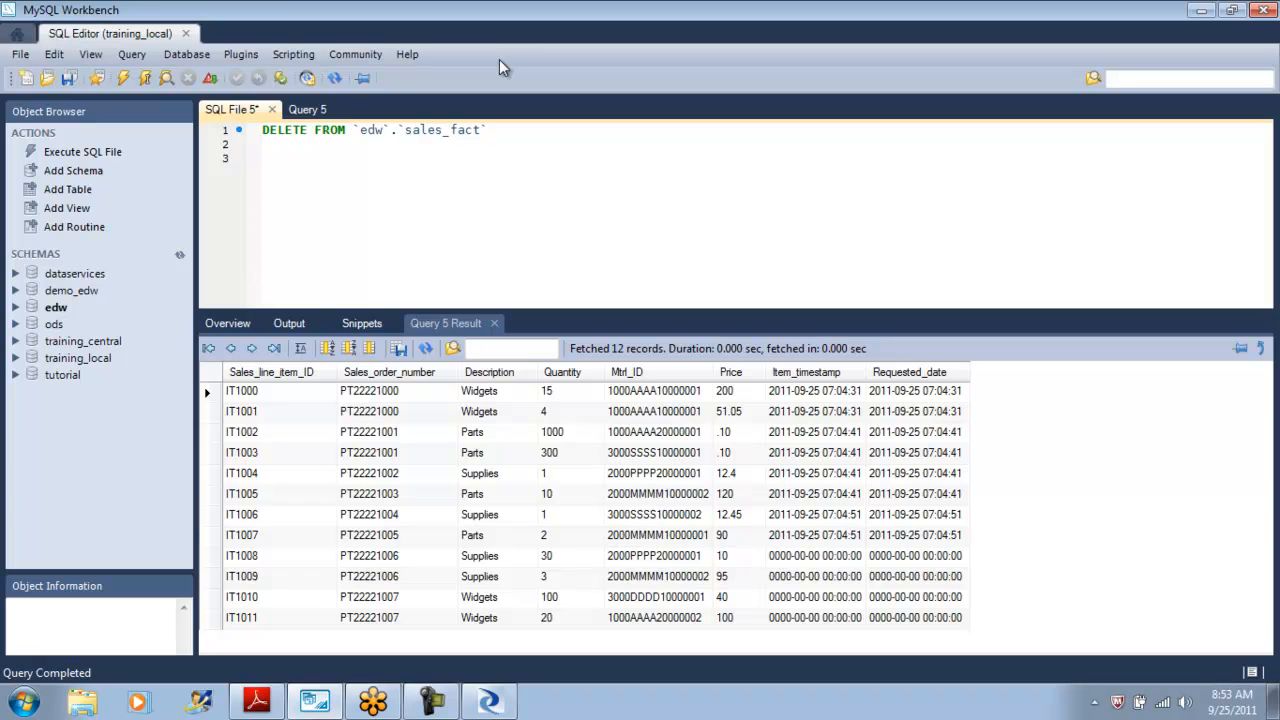
pyautogui.hotkey('ctrl', 'w')
pyautogui.press('Tab')
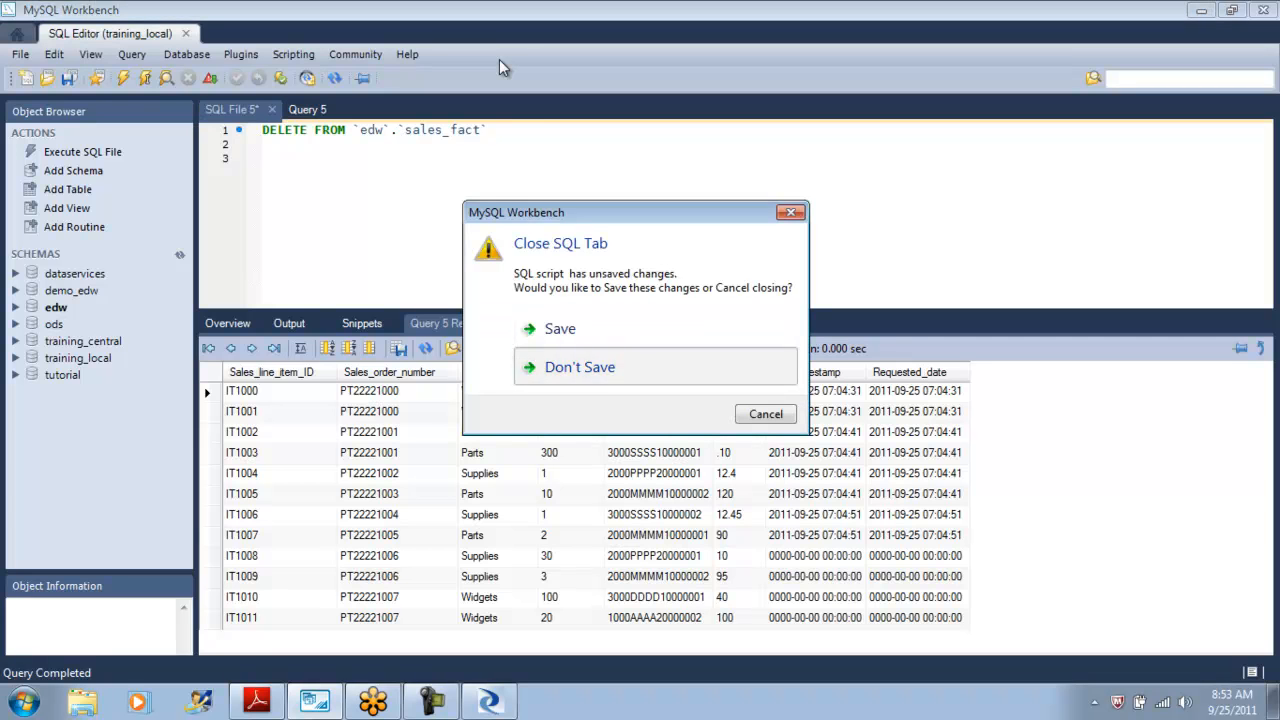
pyautogui.press('Return')
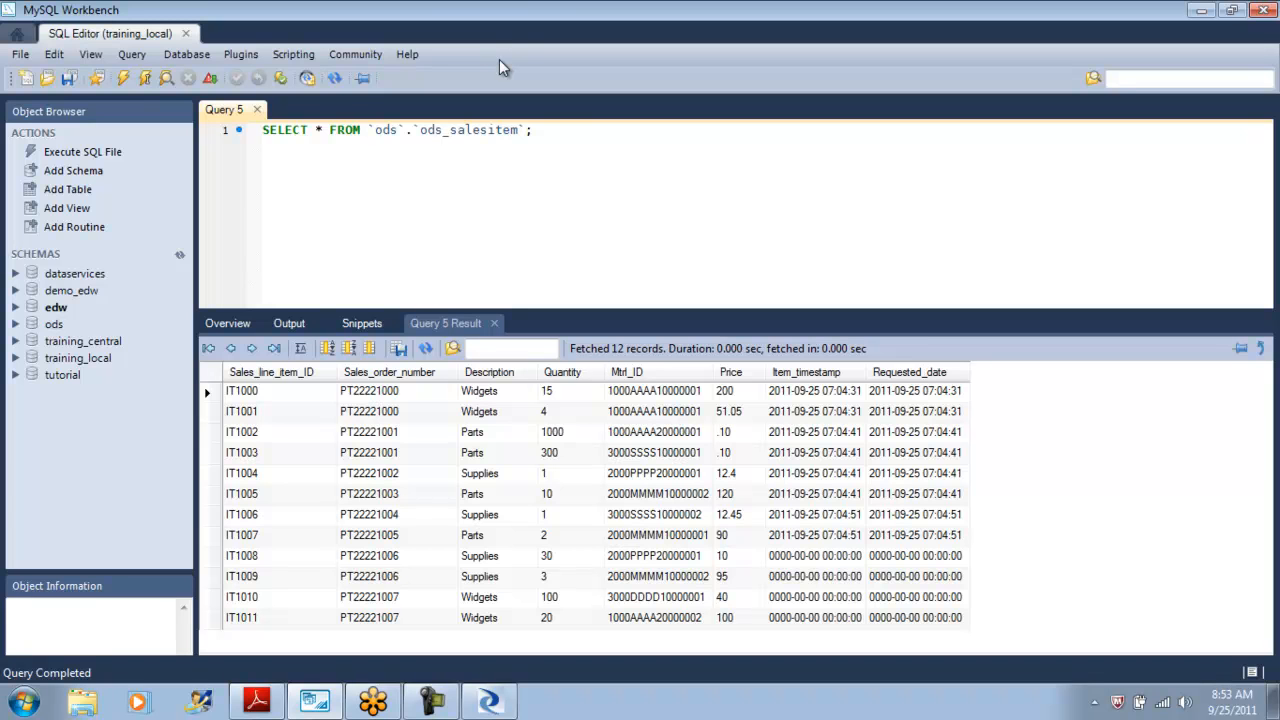
# Copy the first row's Sales_order_number value and paste it on a new line below the query.
pyautogui.press('Tab')
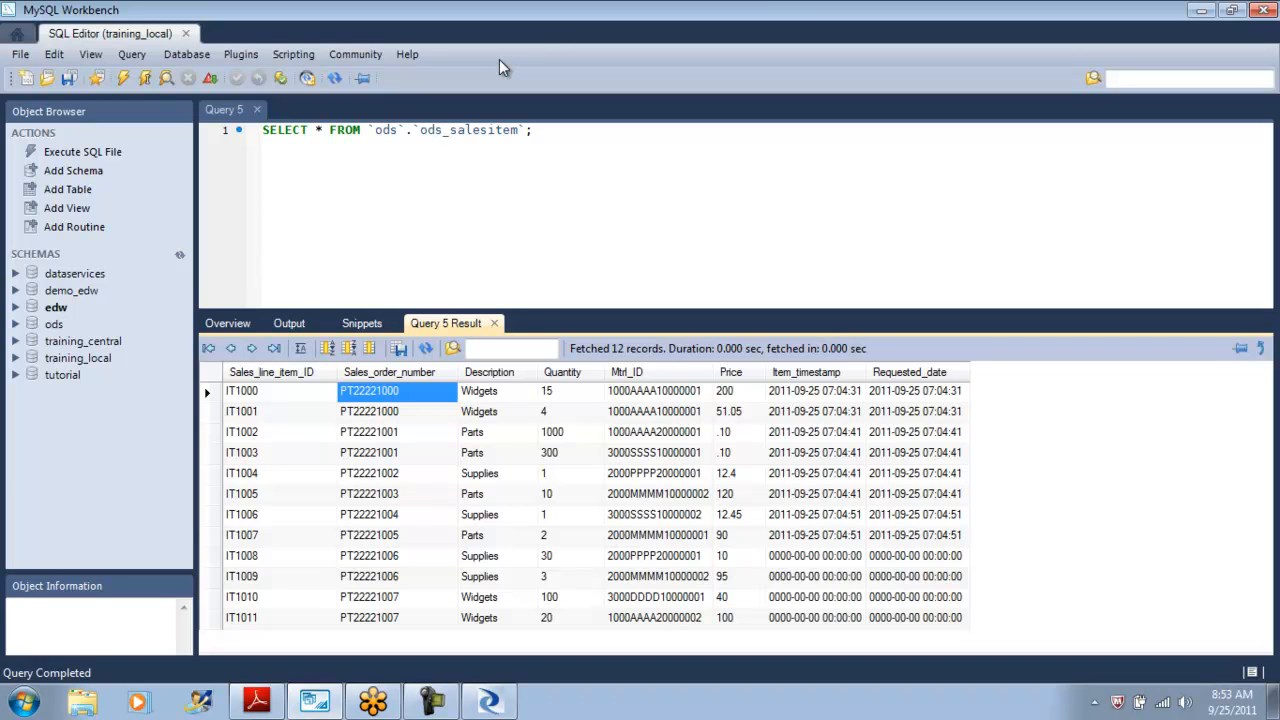
pyautogui.hotkey('shift', 'Down')
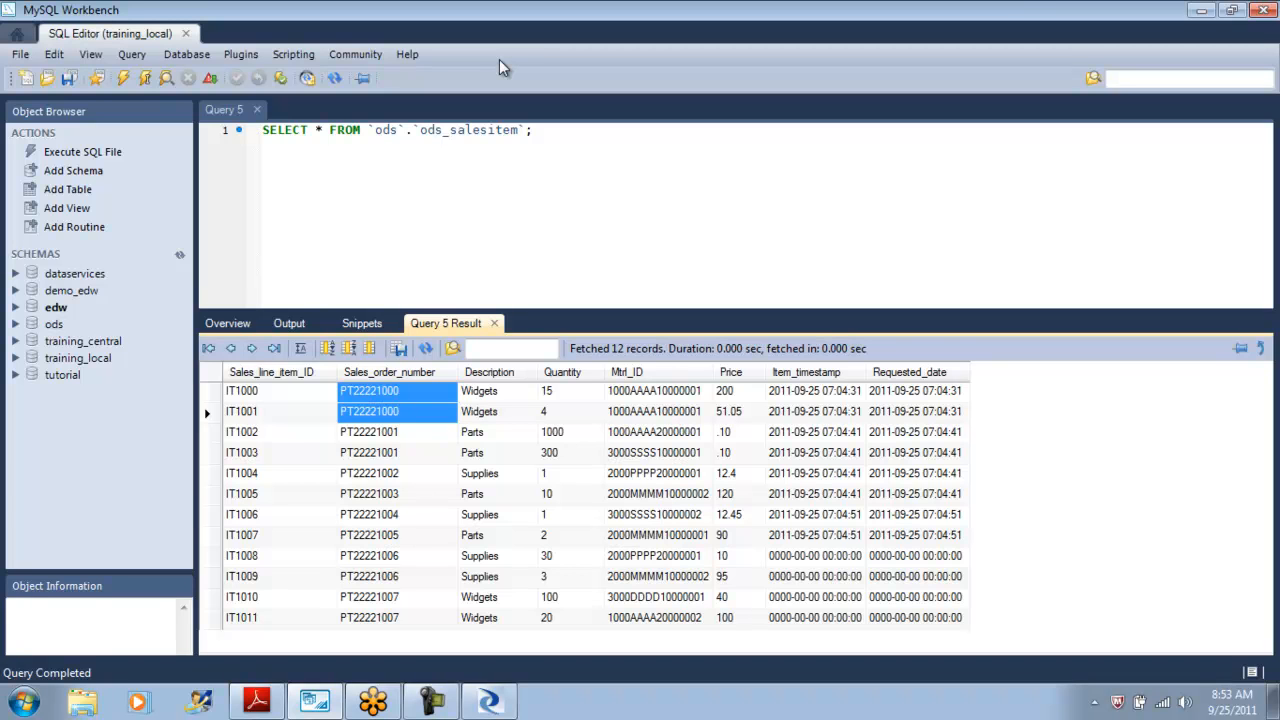
pyautogui.hotkey('shift', 'Up')
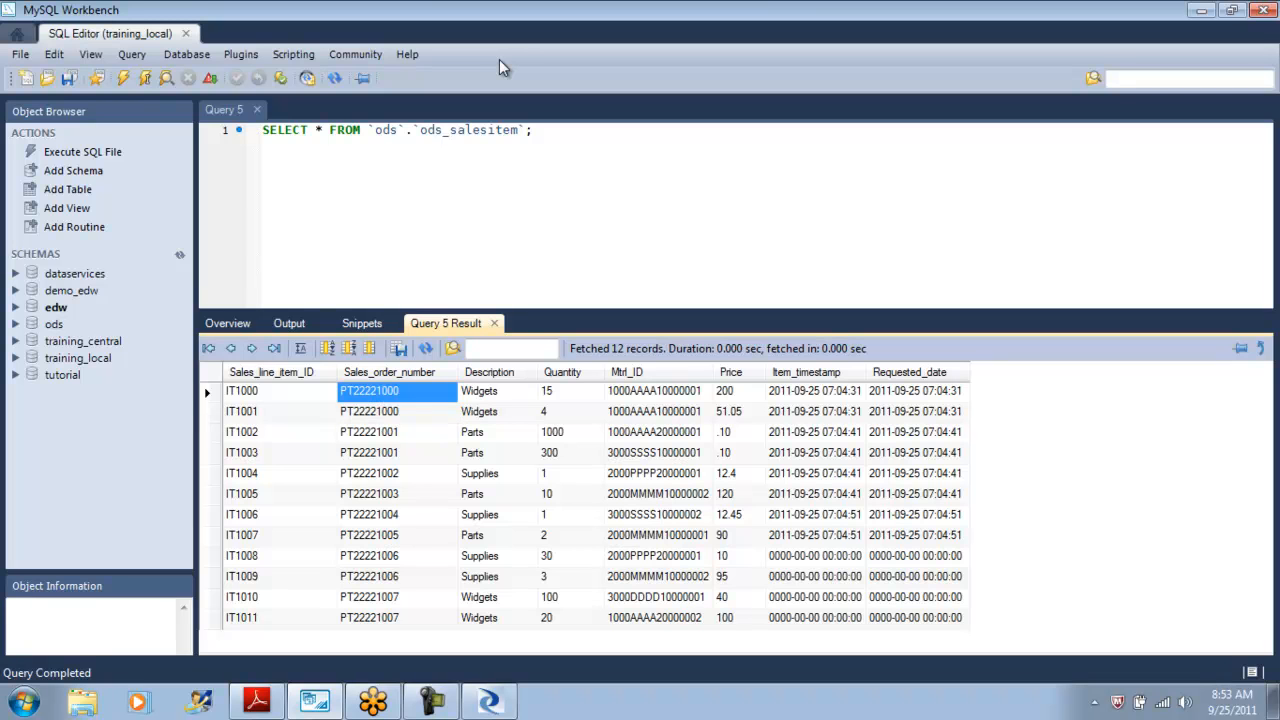
pyautogui.click(503, 67)
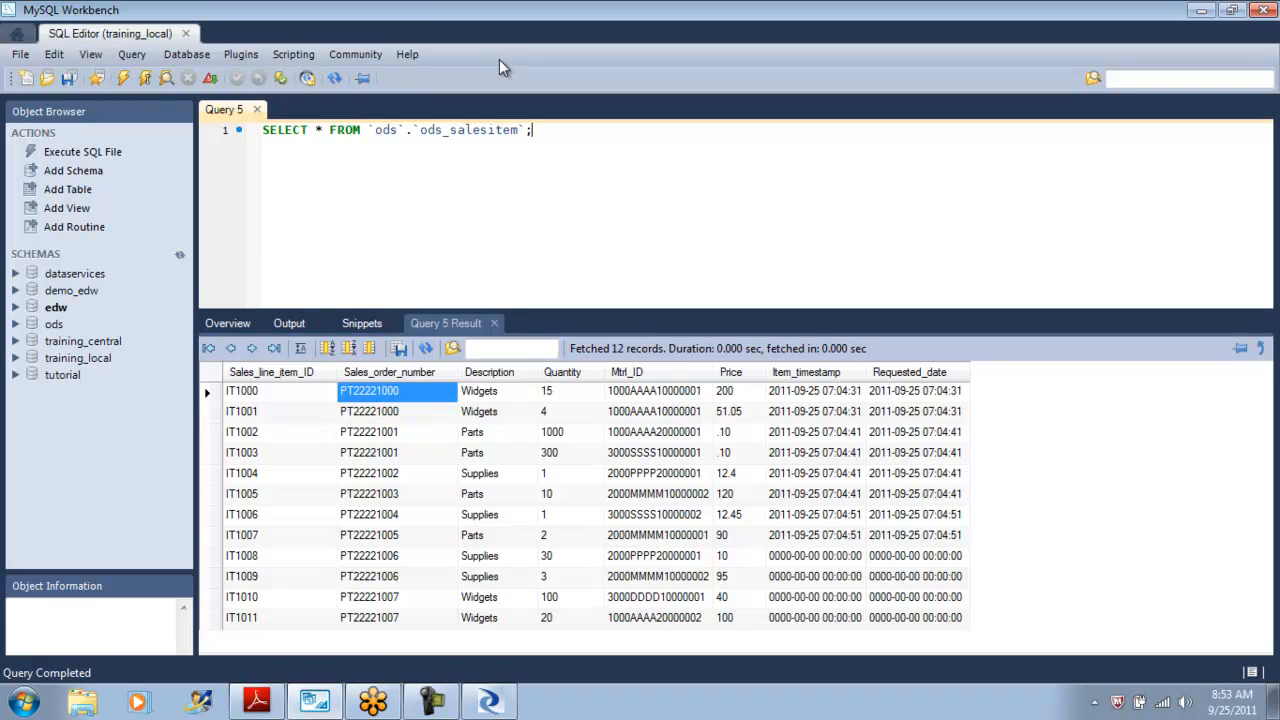
pyautogui.rightClick(281, 182)
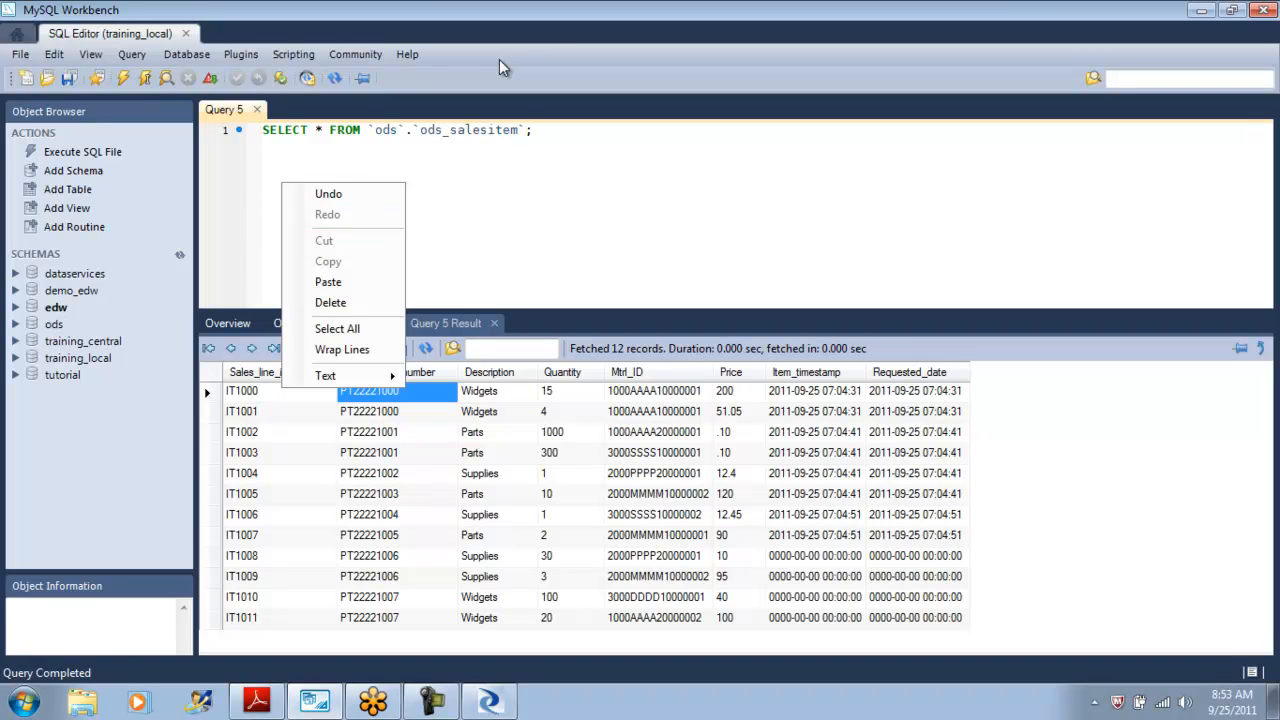
pyautogui.press('Escape')
pyautogui.press('Return')
pyautogui.press('Return')
pyautogui.write('PT22221000')
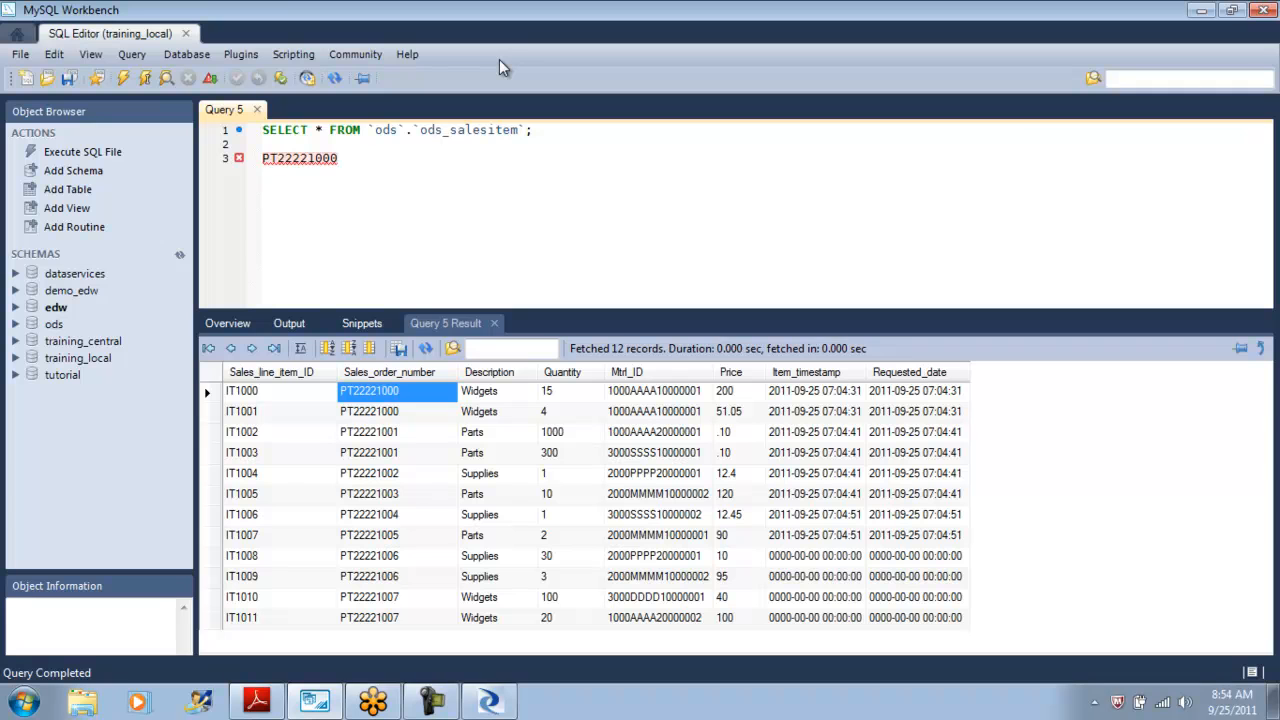
# Browse the ods_salesitem result cells across the first two rows.
pyautogui.click(503, 67)
pyautogui.press('Down')
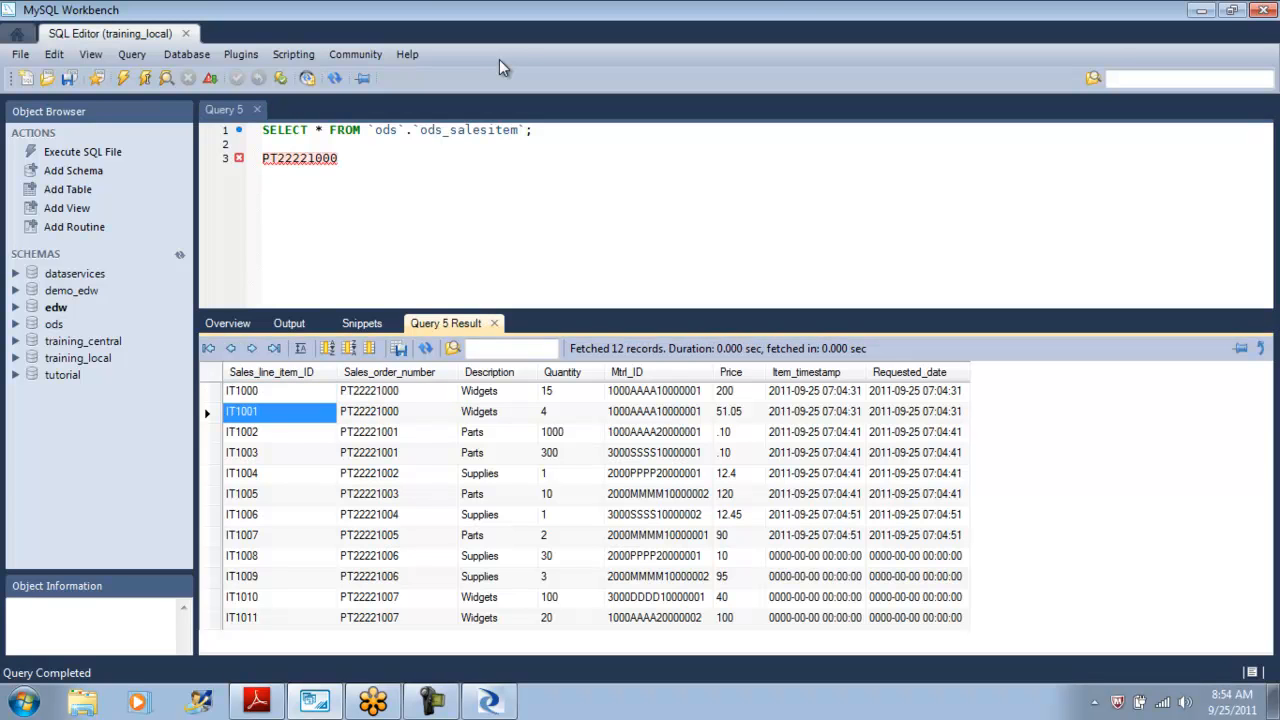
pyautogui.press('Up')
pyautogui.press('Right')
pyautogui.press('Right')
pyautogui.press('Right')
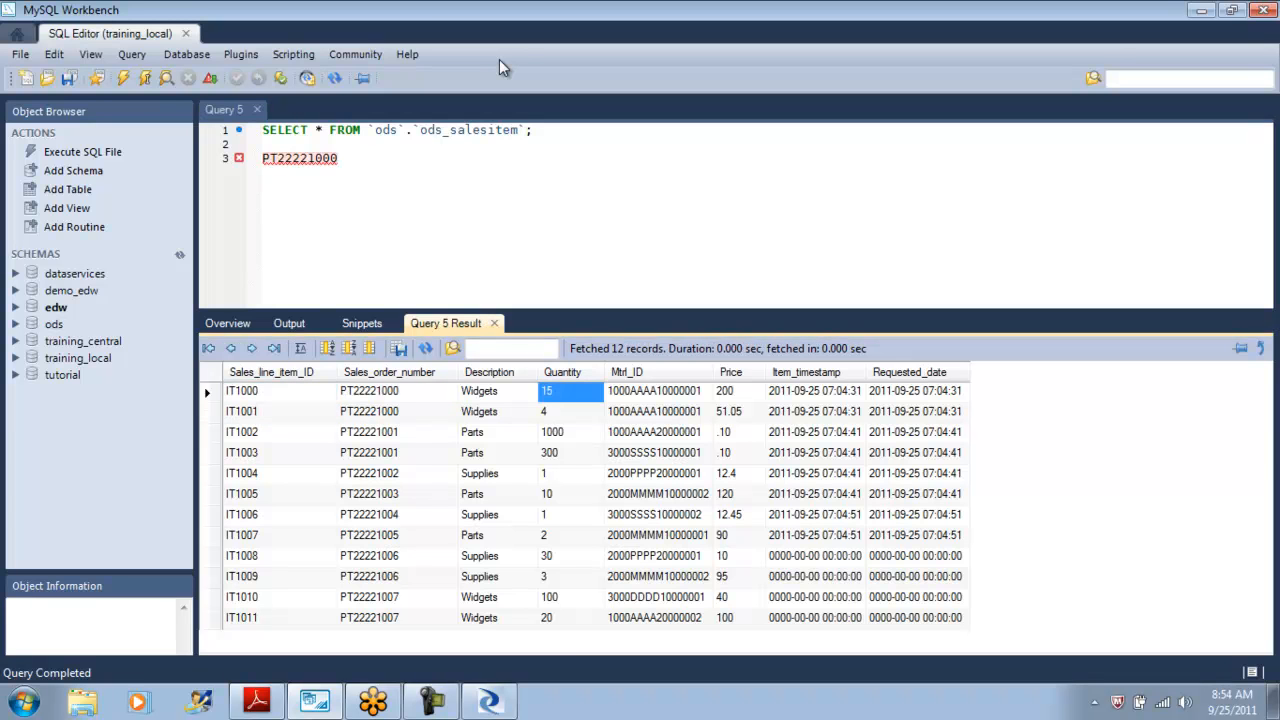
pyautogui.press('Down')
pyautogui.press('Right')
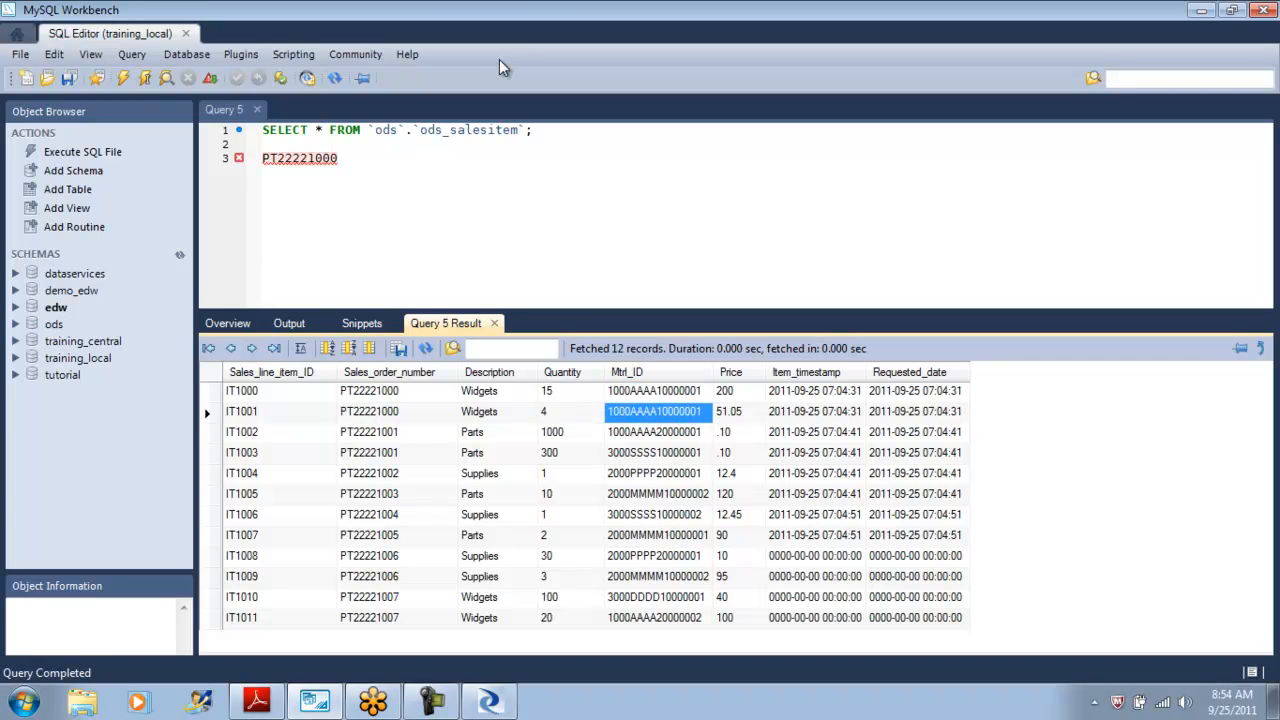
pyautogui.press('Right')
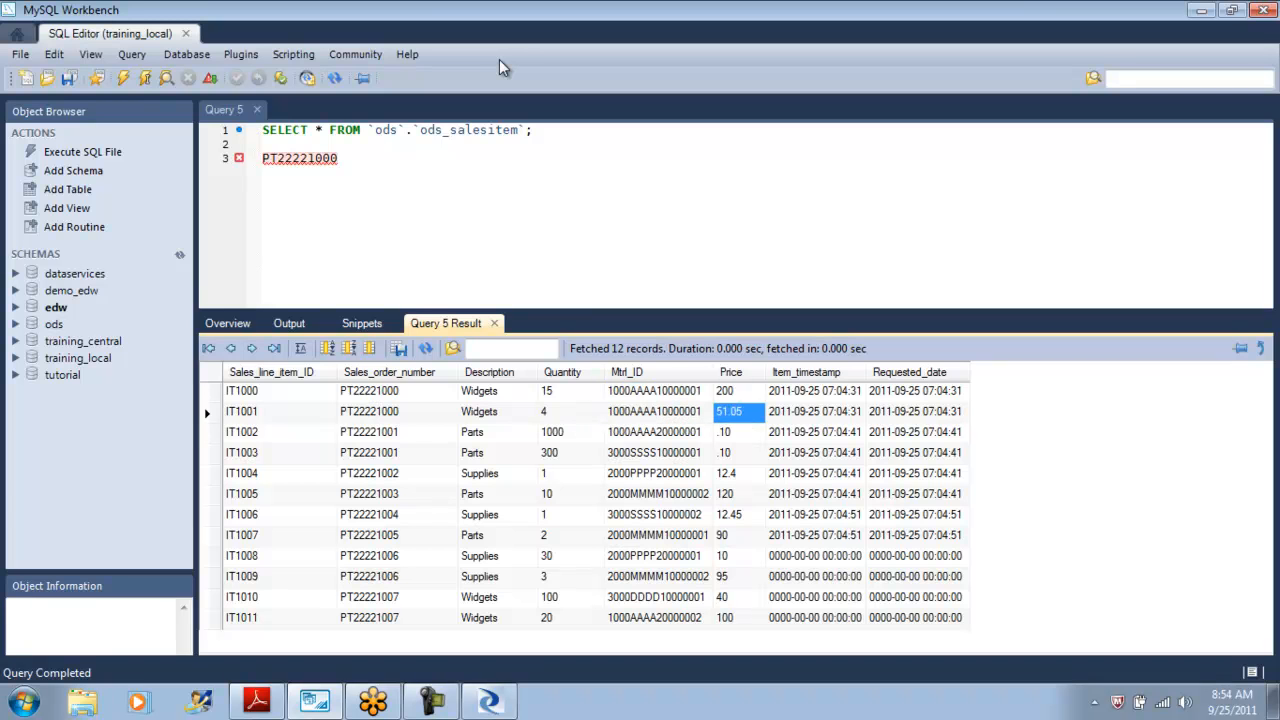
pyautogui.press('Up')
pyautogui.press('Right')
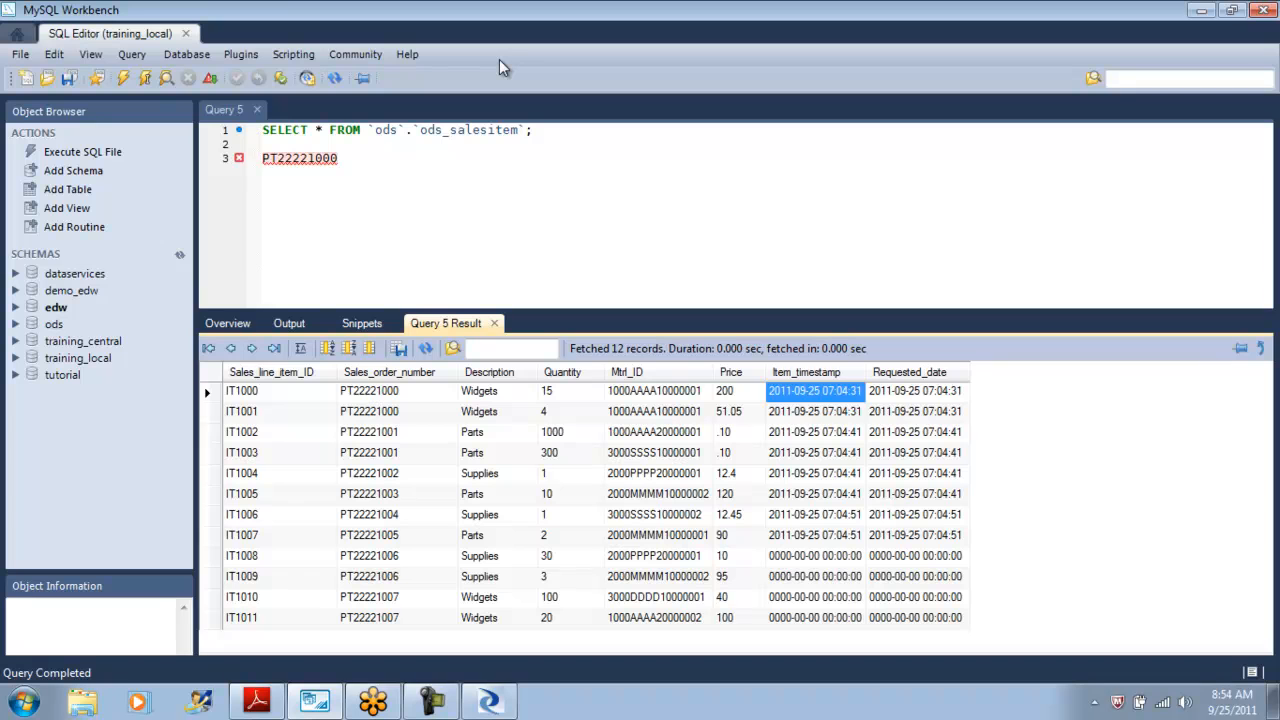
pyautogui.press('Right')
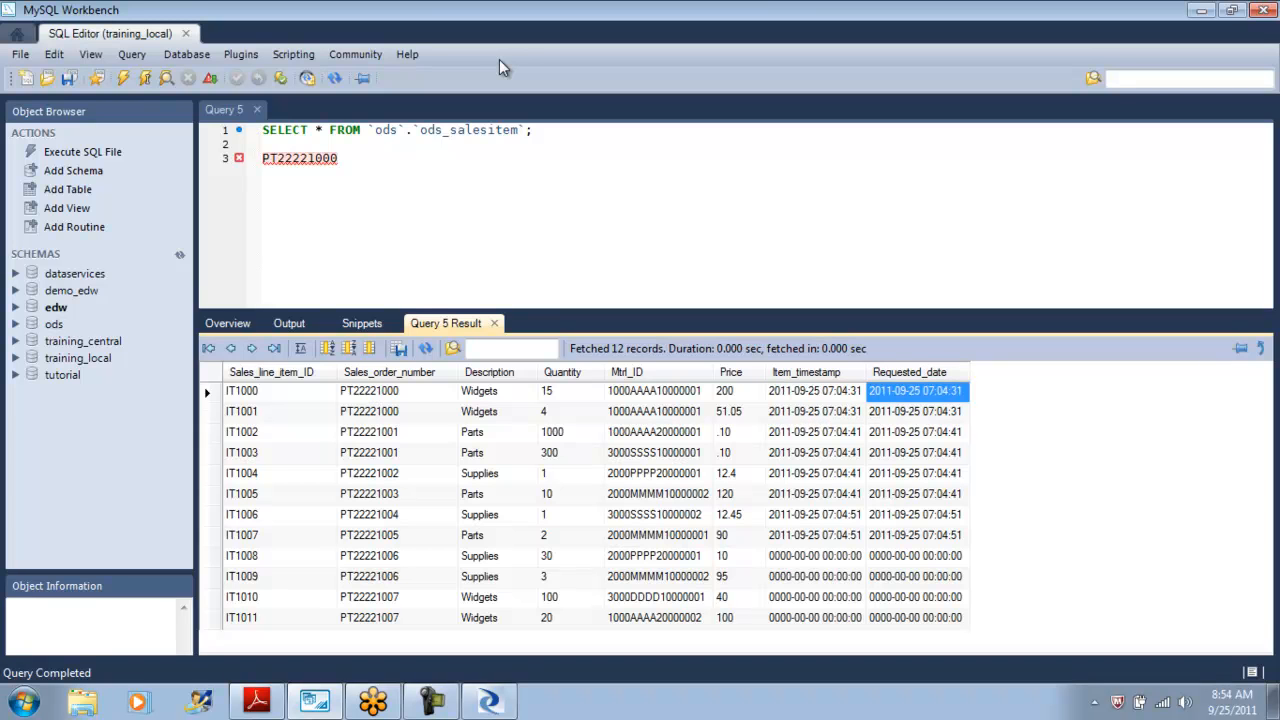
pyautogui.press('Down')
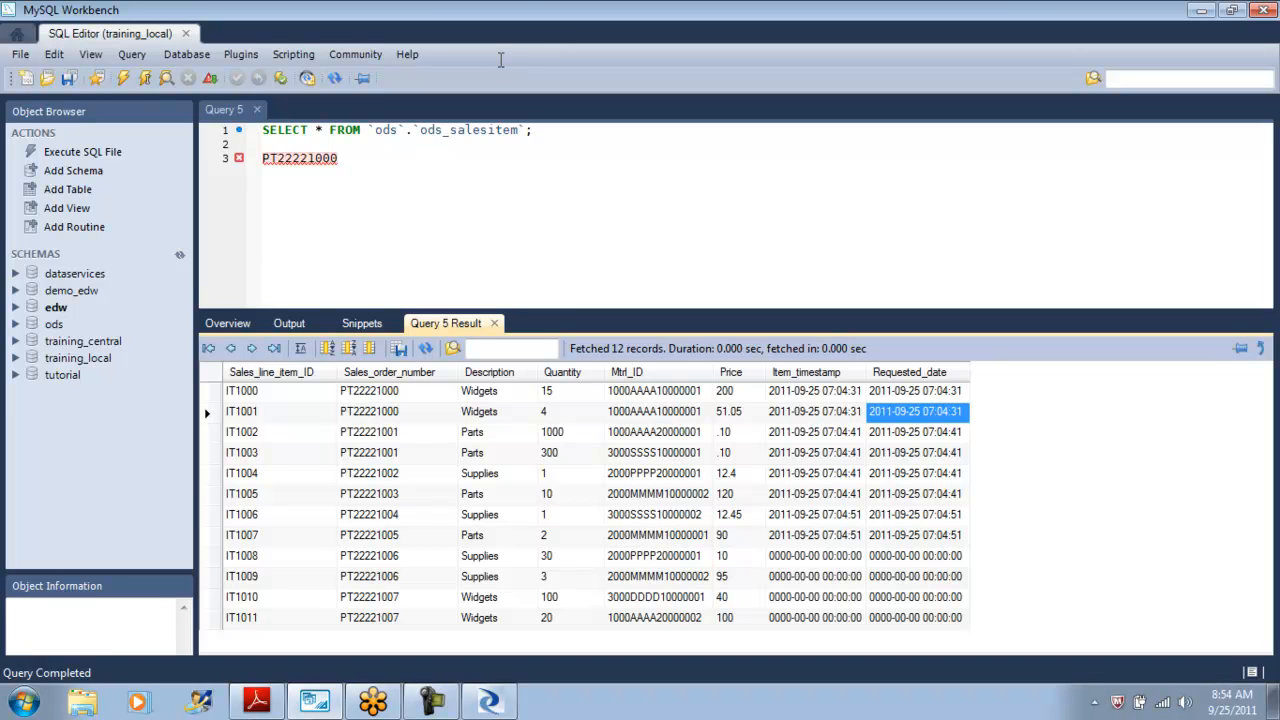
# Write and execute the query select * from ods.ods_salesorder; on a new editor line.
pyautogui.click(501, 60)
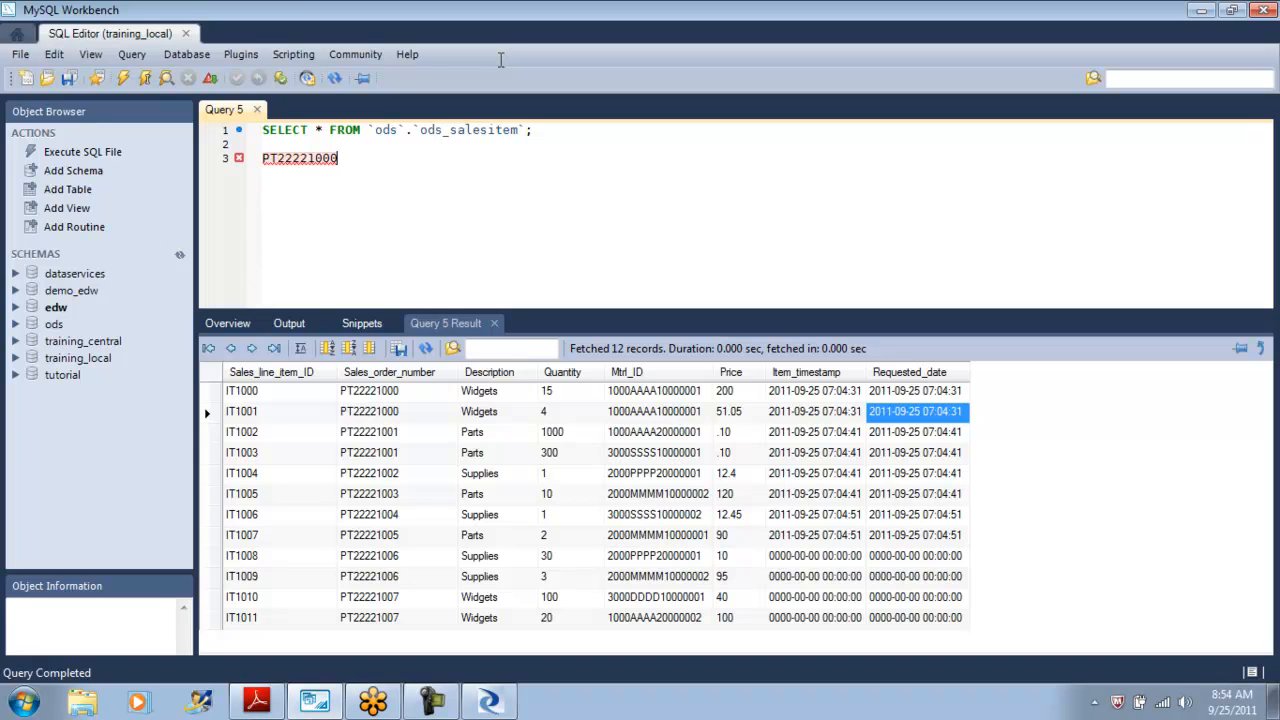
pyautogui.press('Return')
pyautogui.write('select * from ods.ods_salesorder;')
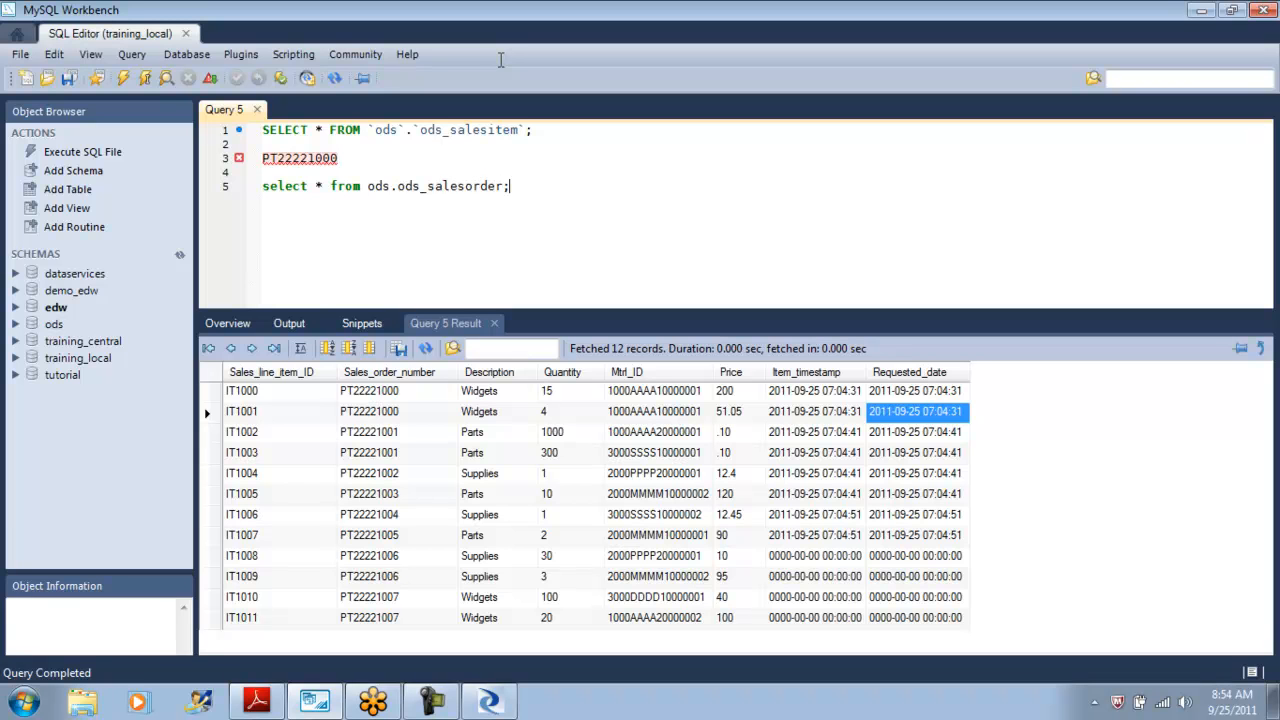
pyautogui.hotkey('shift', 'Home')
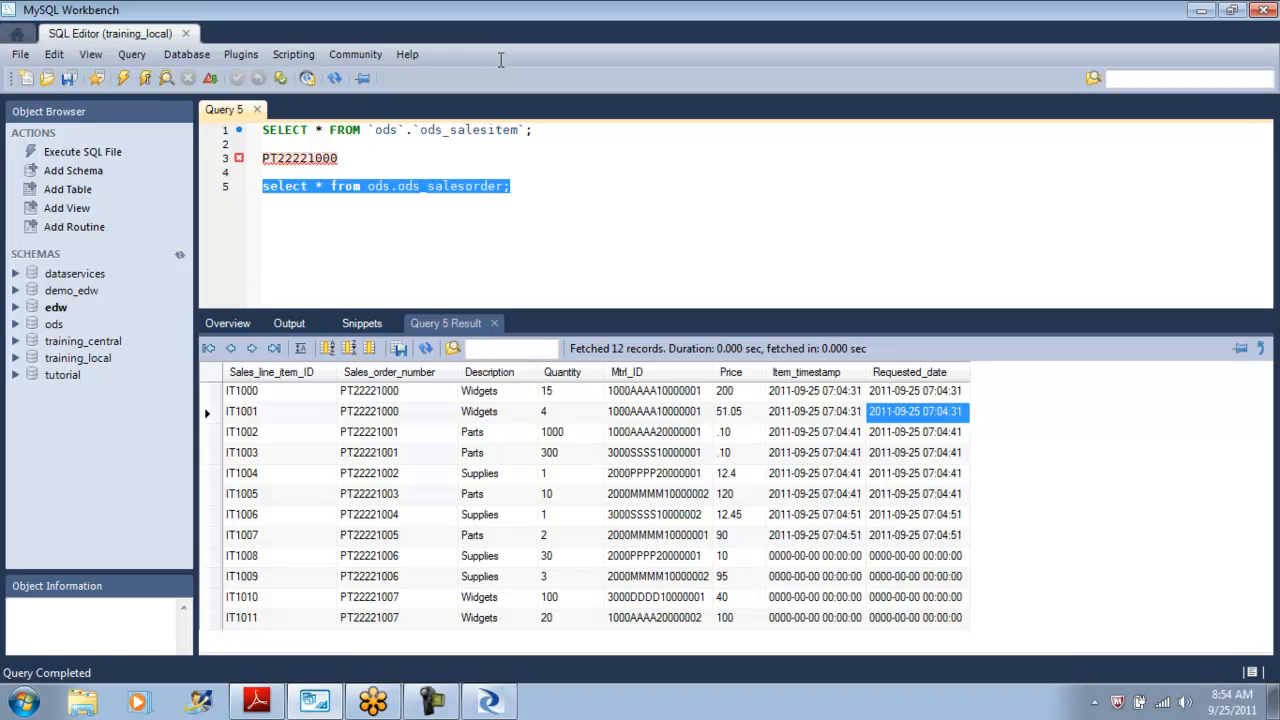
pyautogui.hotkey('ctrl', 'shift', 'Return')
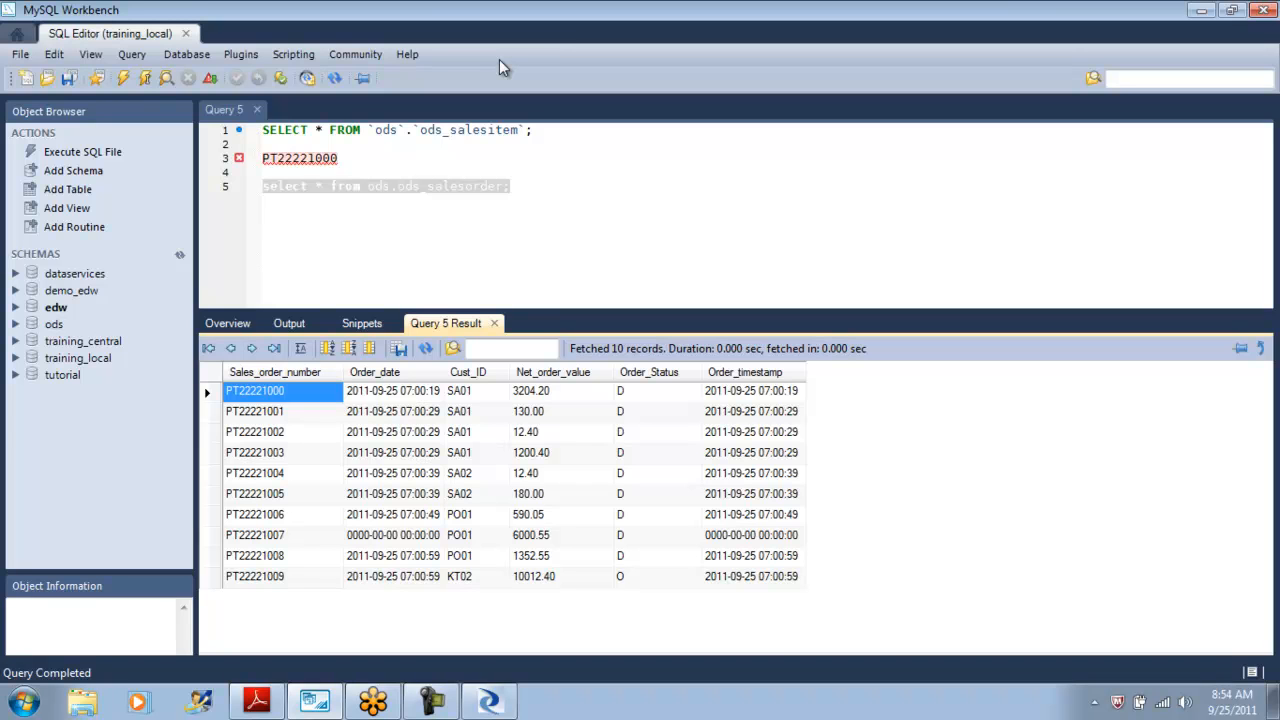
# Browse the ods_salesorder result columns for the first order.
pyautogui.press('Right')
pyautogui.press('Right')
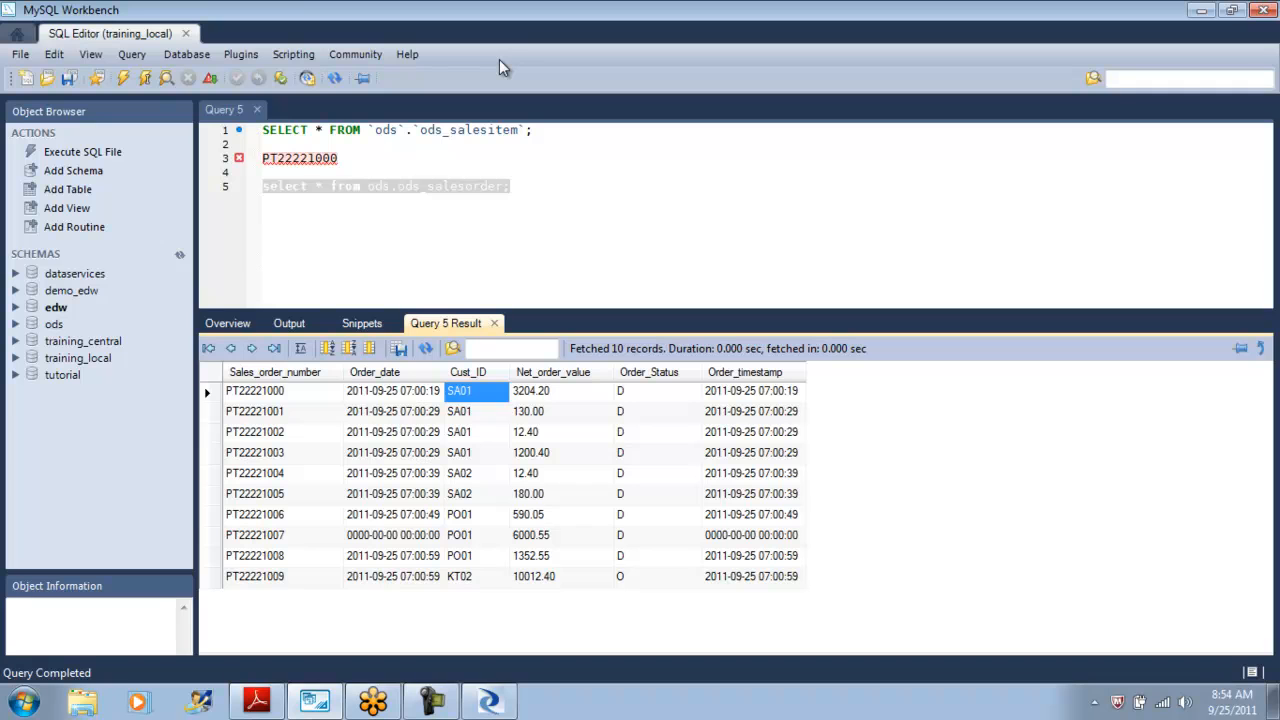
pyautogui.press('Right')
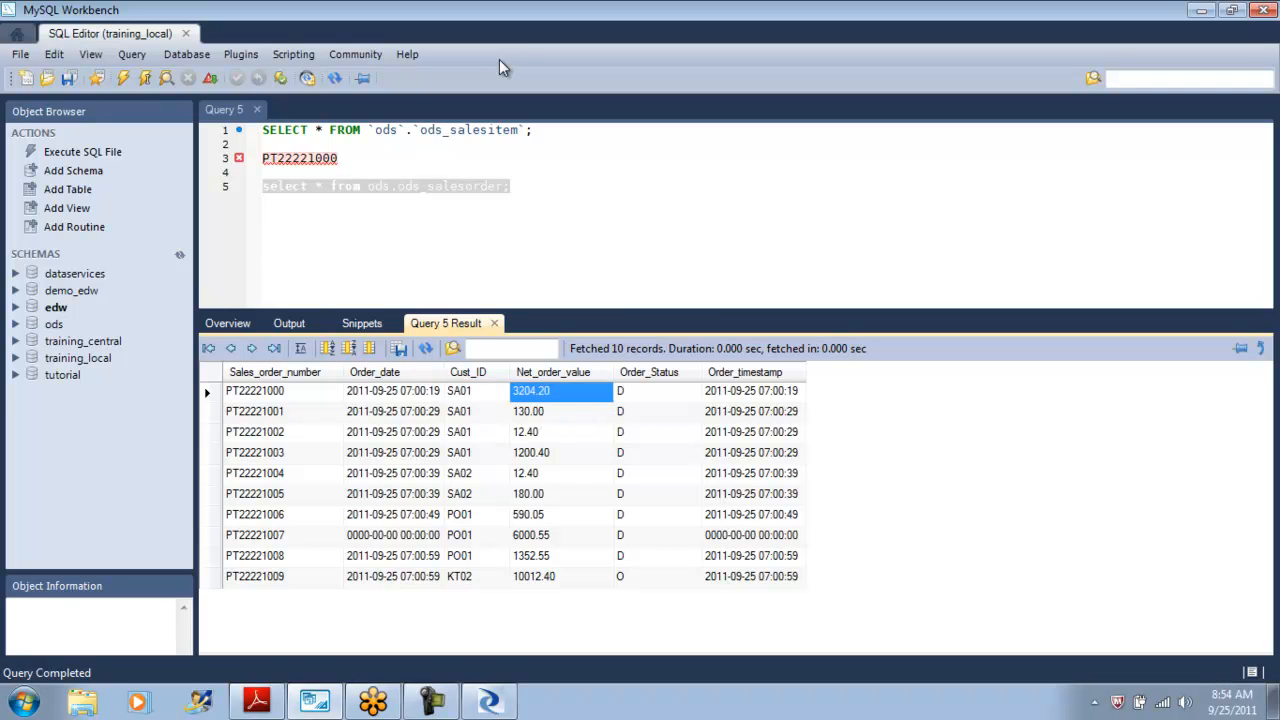
pyautogui.press('Home')
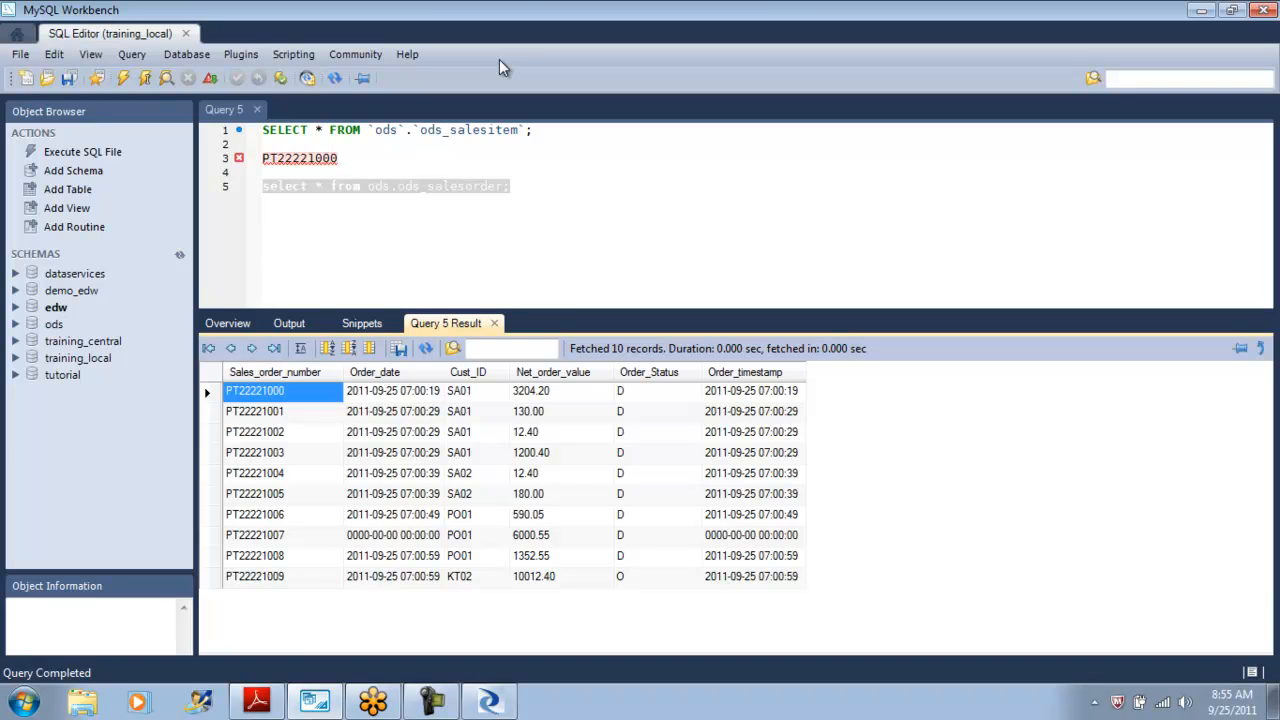
pyautogui.click(488, 130)
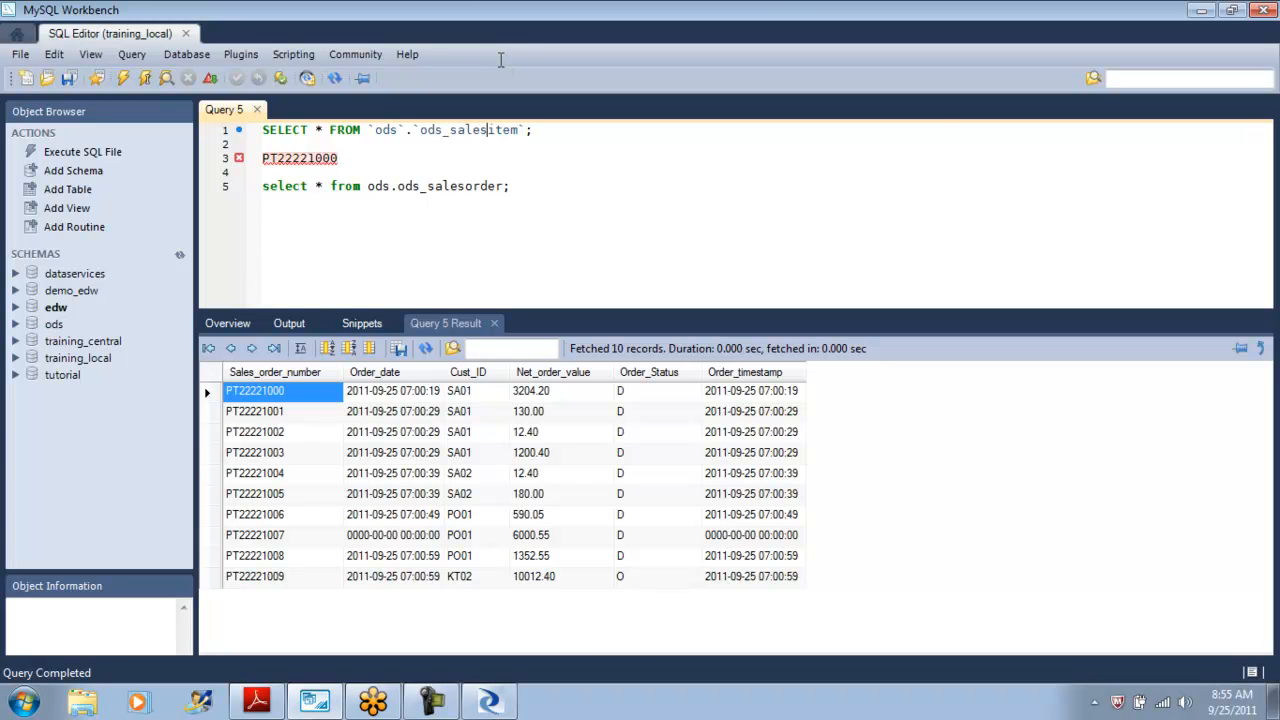
pyautogui.hotkey('alt', 'Tab')
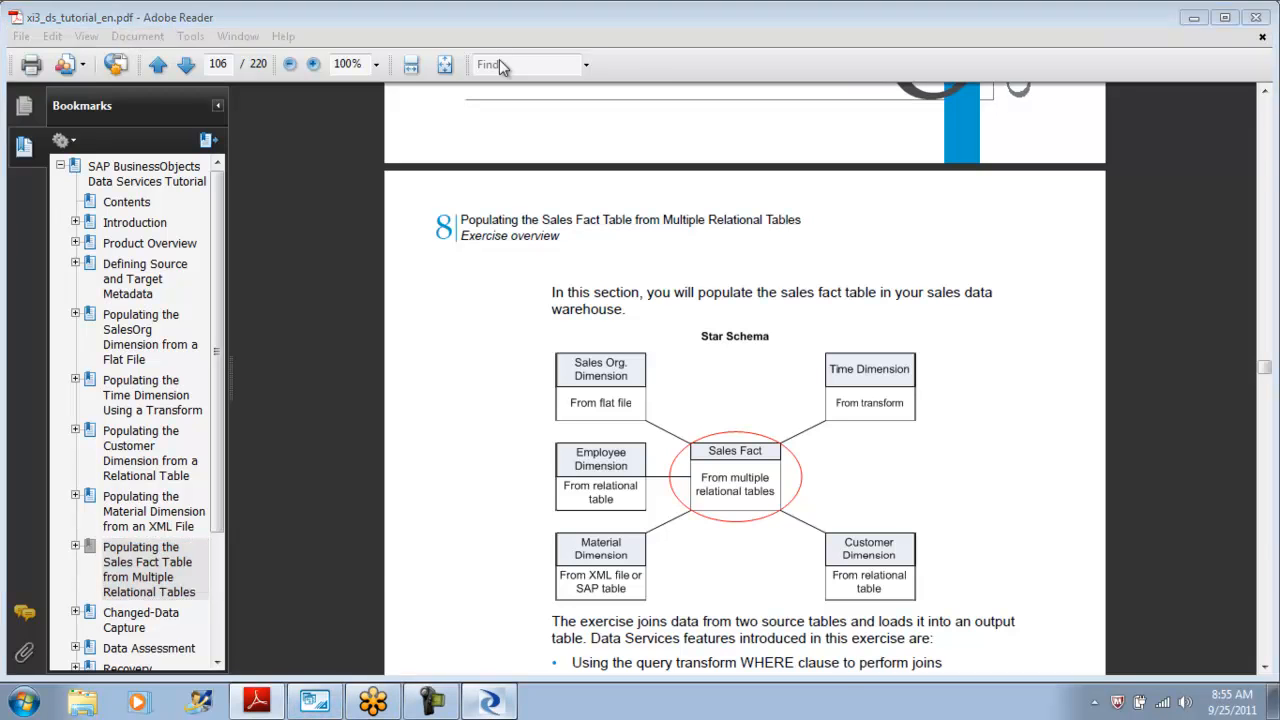
pyautogui.hotkey('alt', 'Tab')
pyautogui.hotkey('alt', 'Tab')
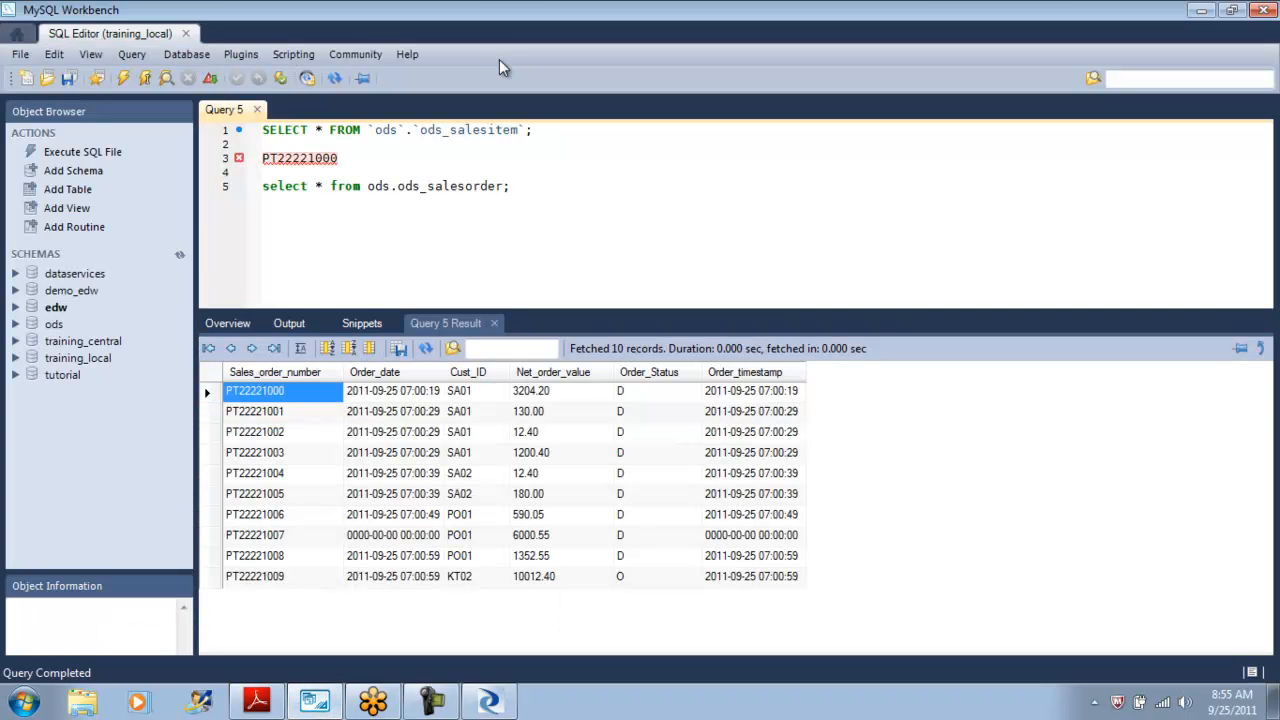
pyautogui.hotkey('ctrl', 'Tab')
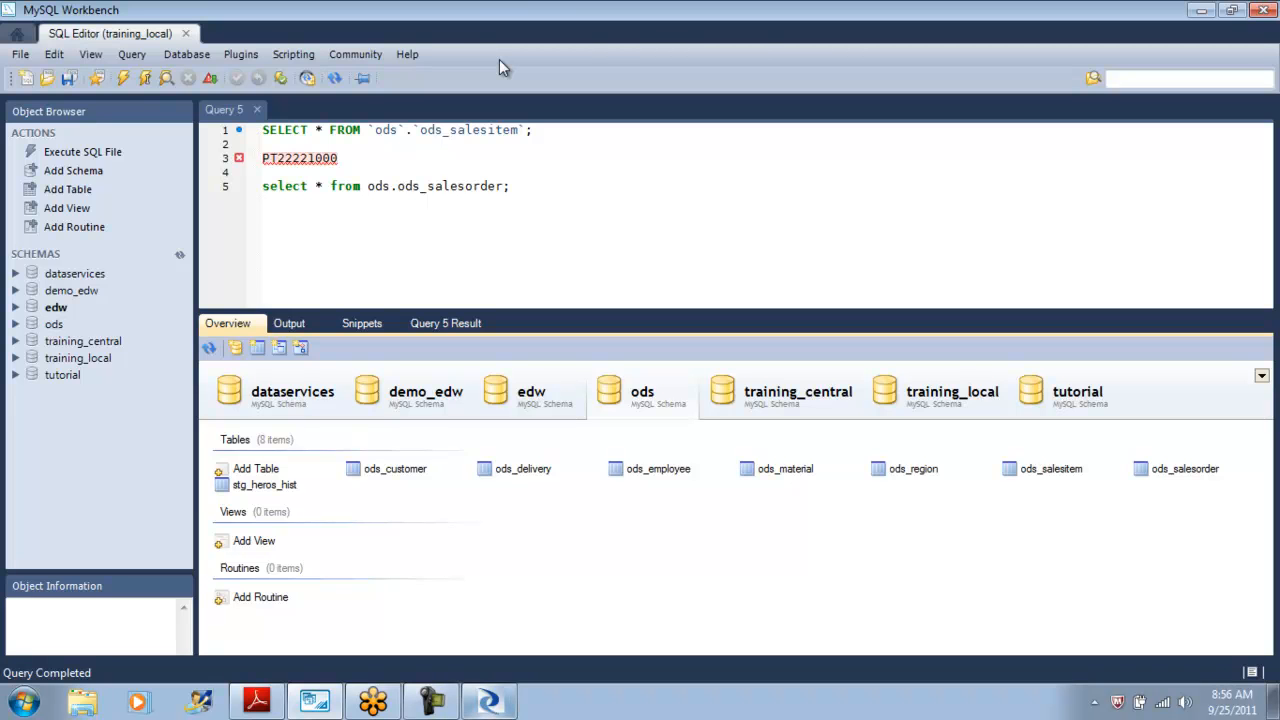
pyautogui.hotkey('alt', 'Tab')
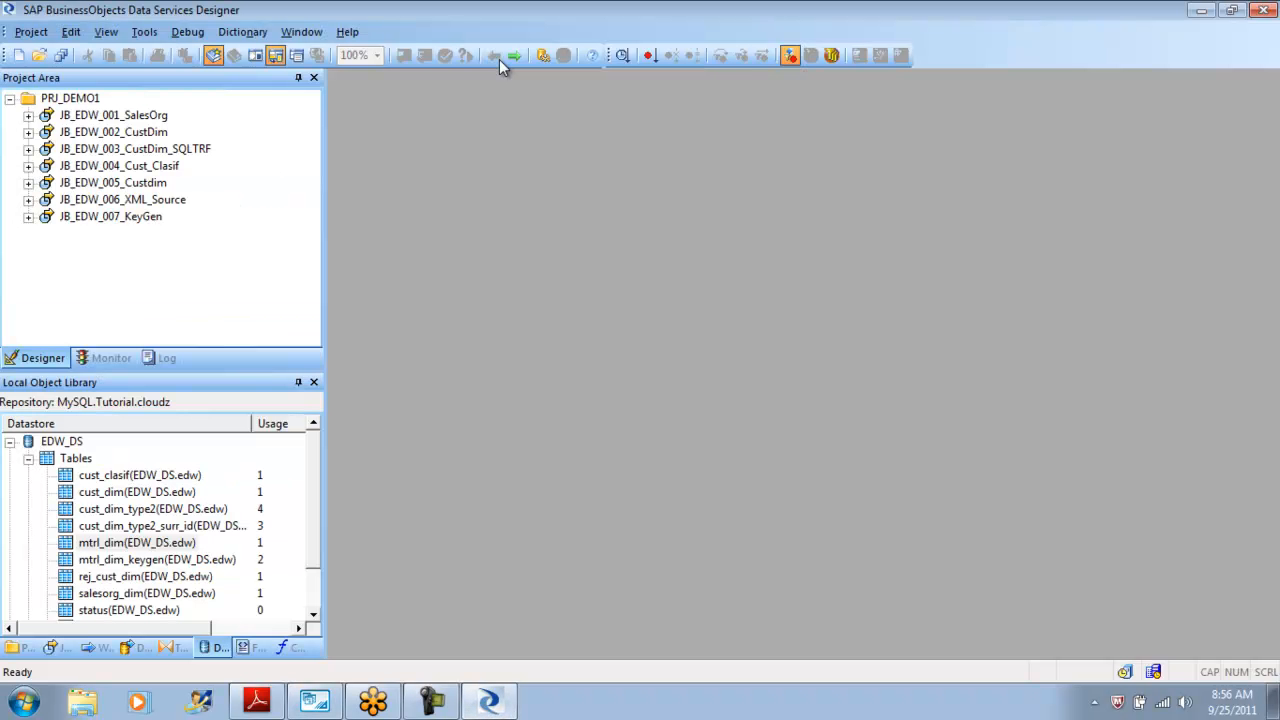
pyautogui.scroll(-1, 500, 61)
pyautogui.scroll(1, 500, 61)
# Switch to the tutorial PDF and read the sales fact exercise's instructions for the job objects and data flow.
pyautogui.hotkey('alt', 'Tab')
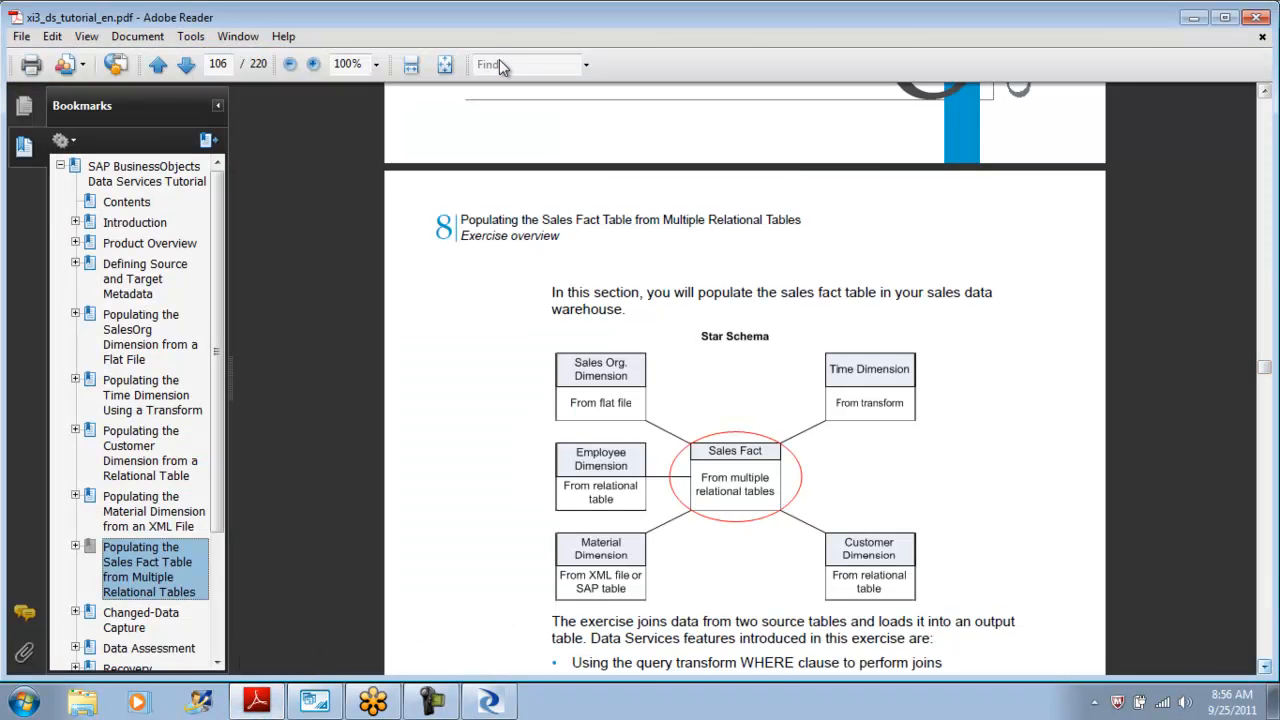
pyautogui.scroll(-2, 503, 66)
pyautogui.scroll(-20, 503, 66)
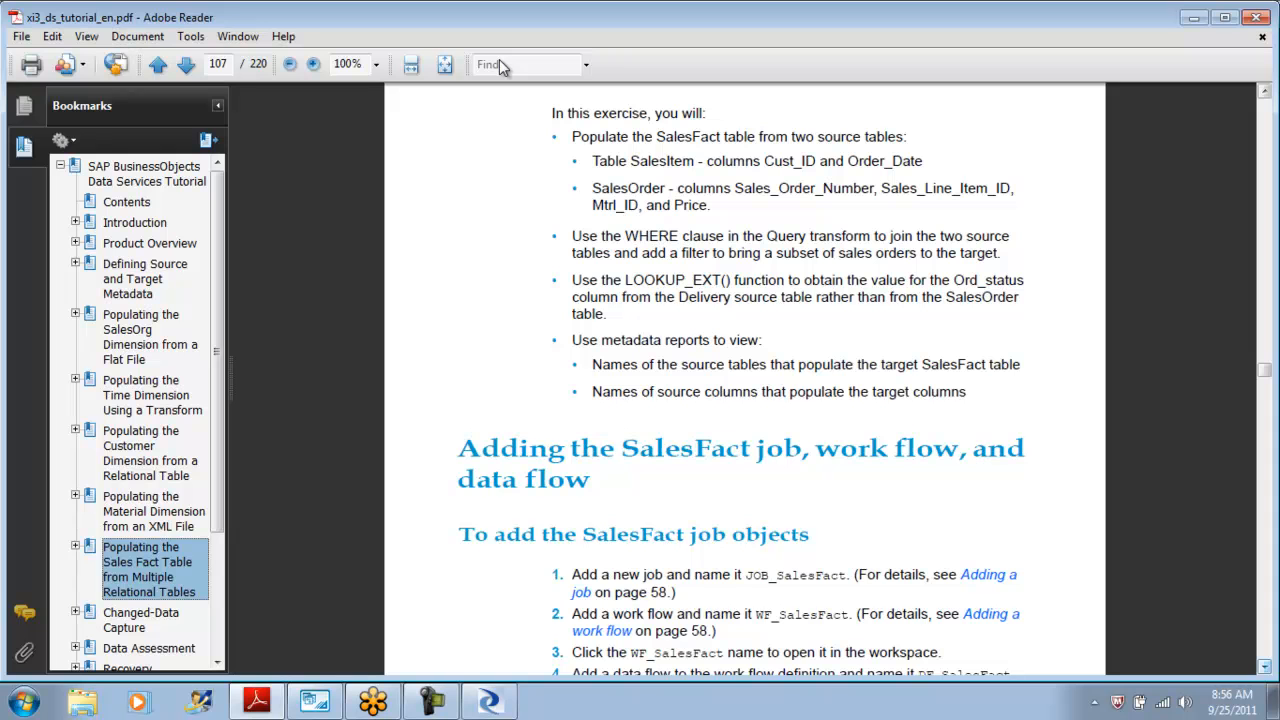
pyautogui.scroll(-4, 503, 66)
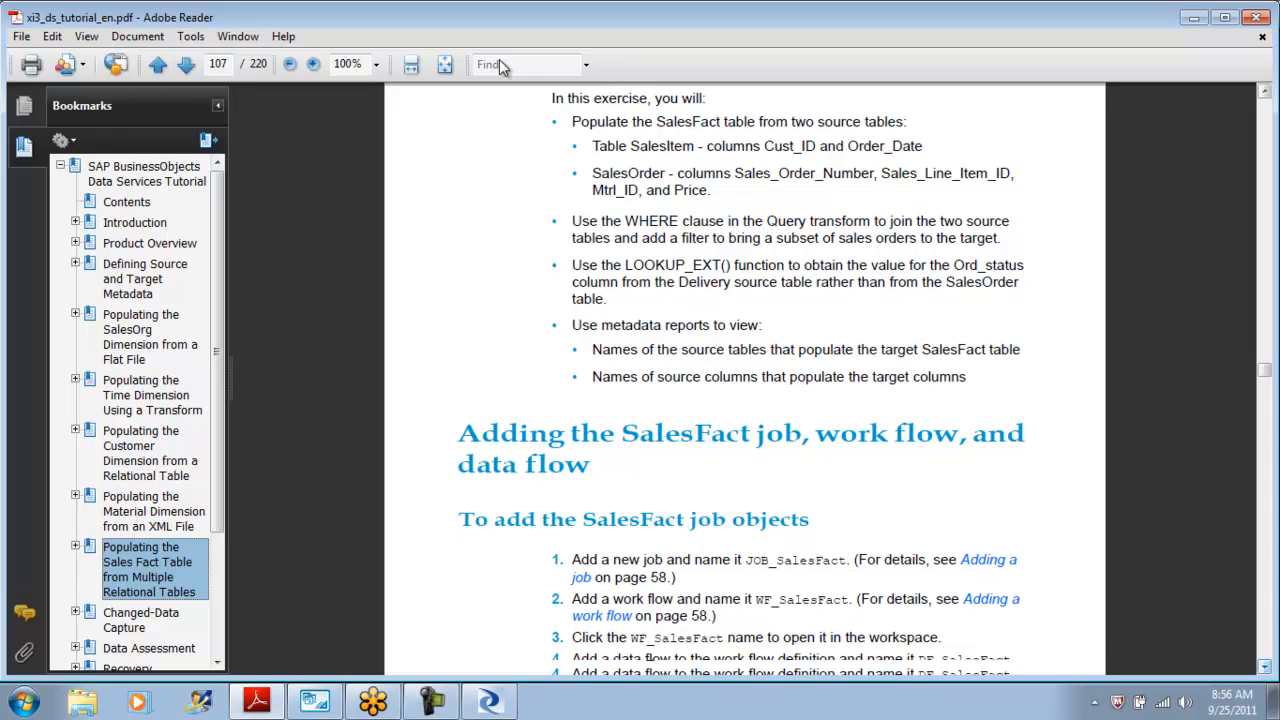
pyautogui.scroll(-13, 503, 66)
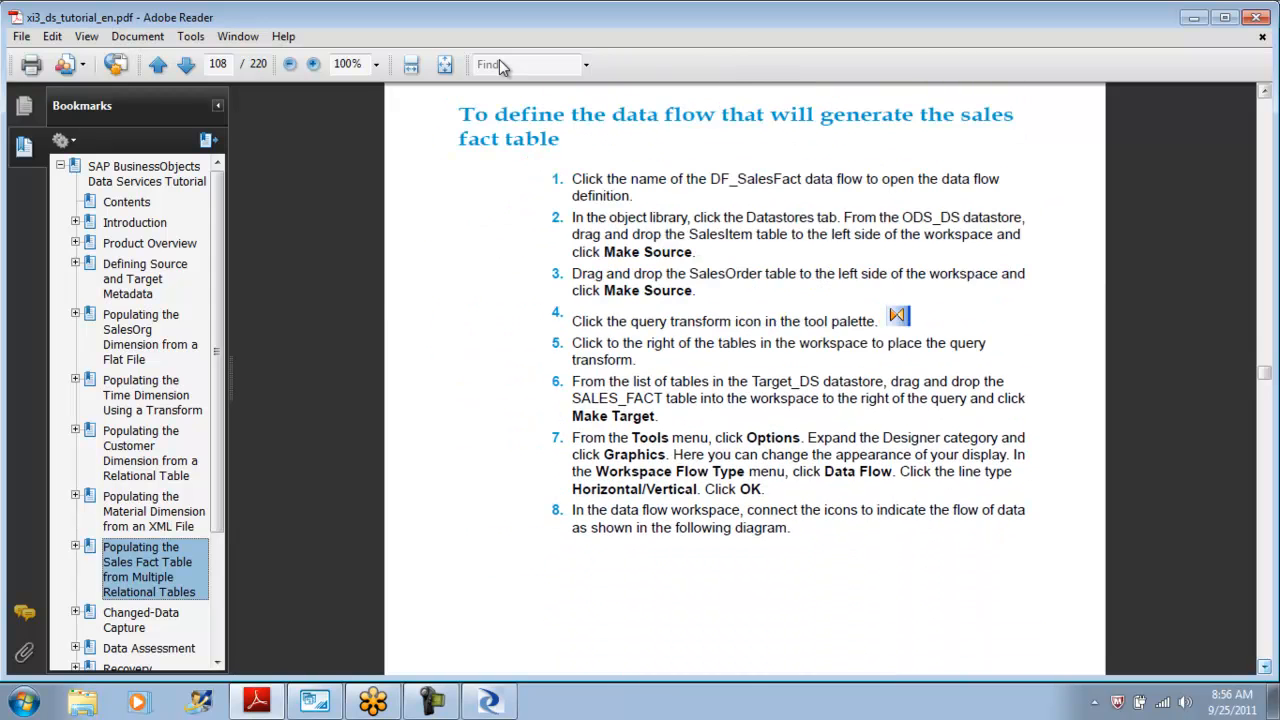
pyautogui.scroll(-7, 503, 66)
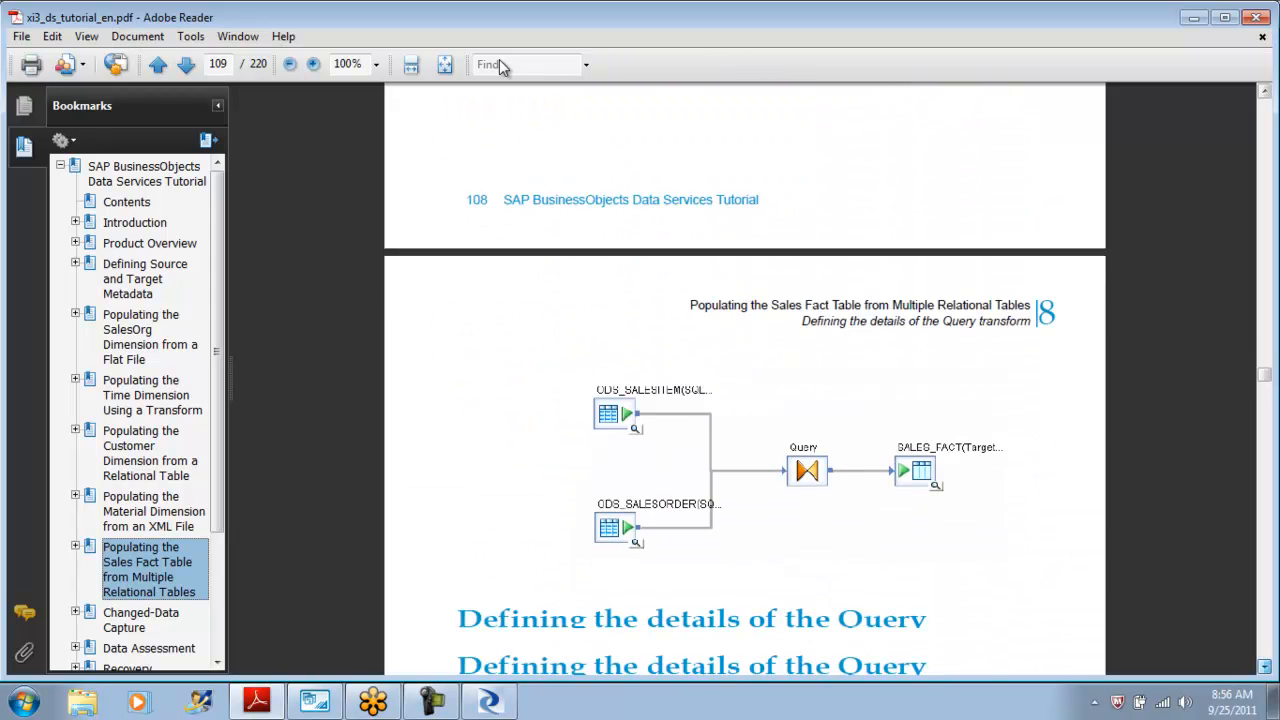
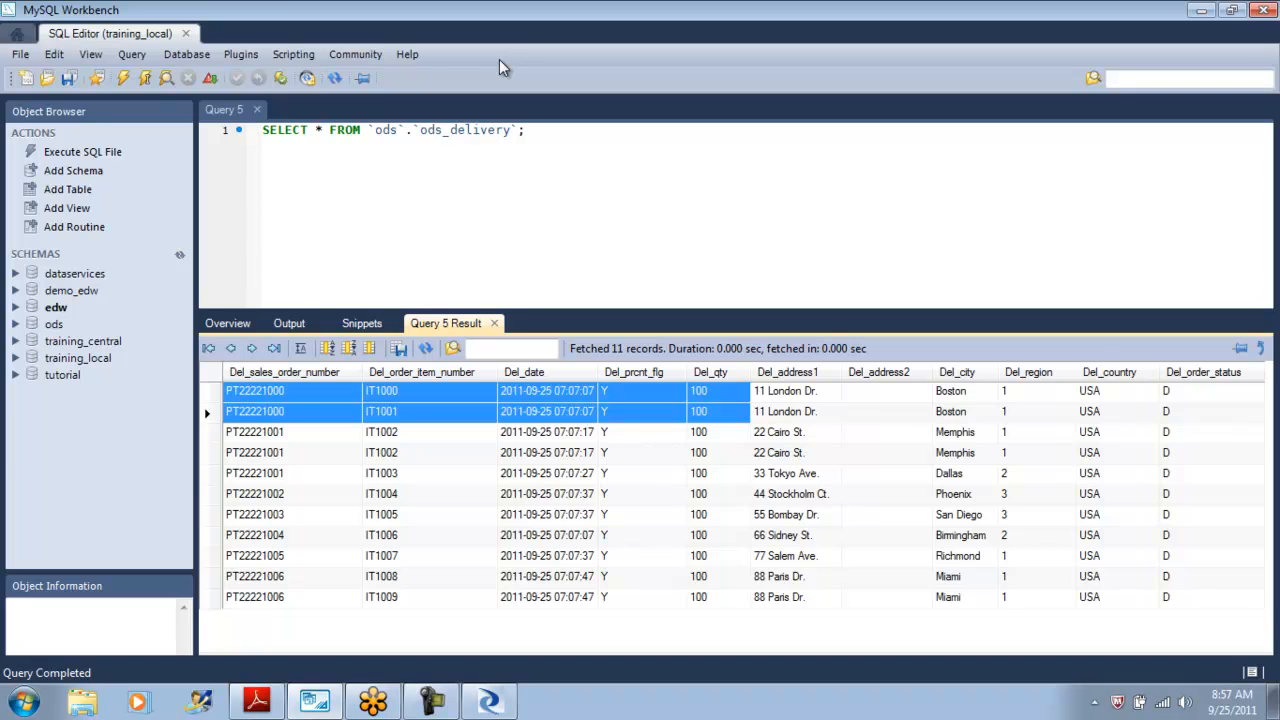
# Browse the ods_delivery result cells across the first two delivery rows.
pyautogui.hotkey('shift', 'Right')
pyautogui.hotkey('shift', 'Right')
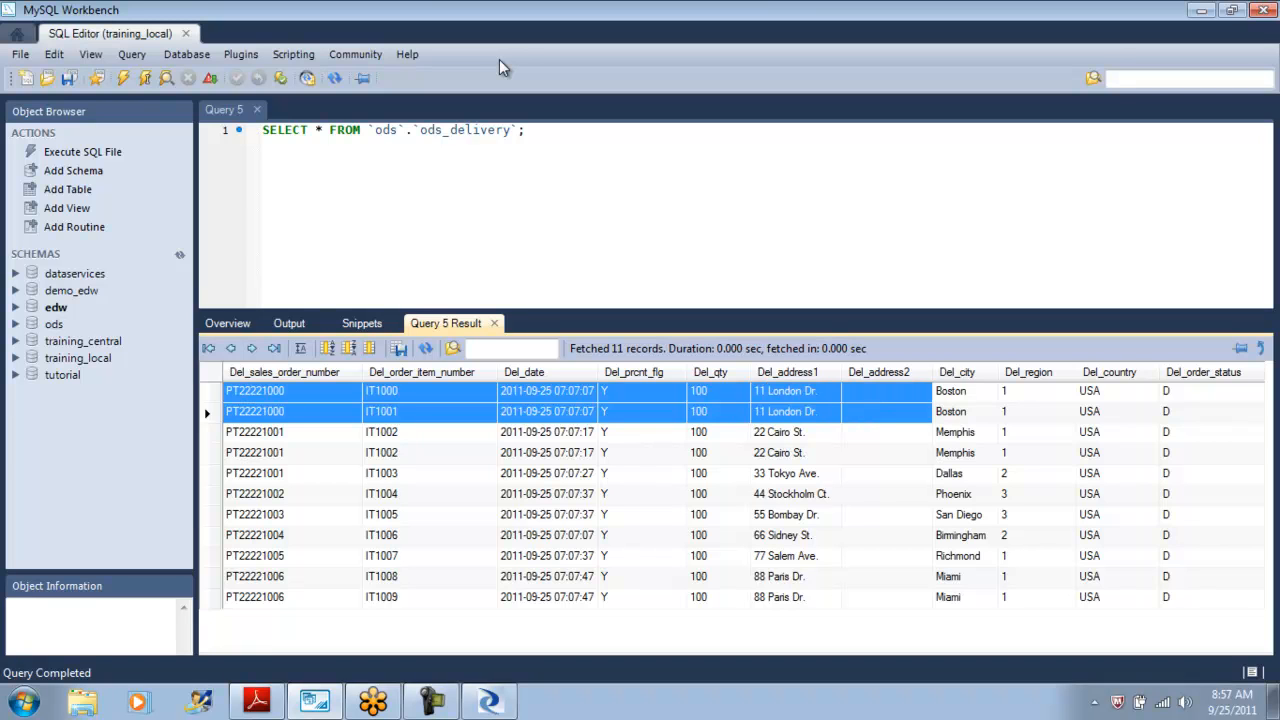
pyautogui.hotkey('shift', 'Right')
pyautogui.hotkey('shift', 'Right')
pyautogui.hotkey('shift', 'Right')
pyautogui.hotkey('shift', 'Right')
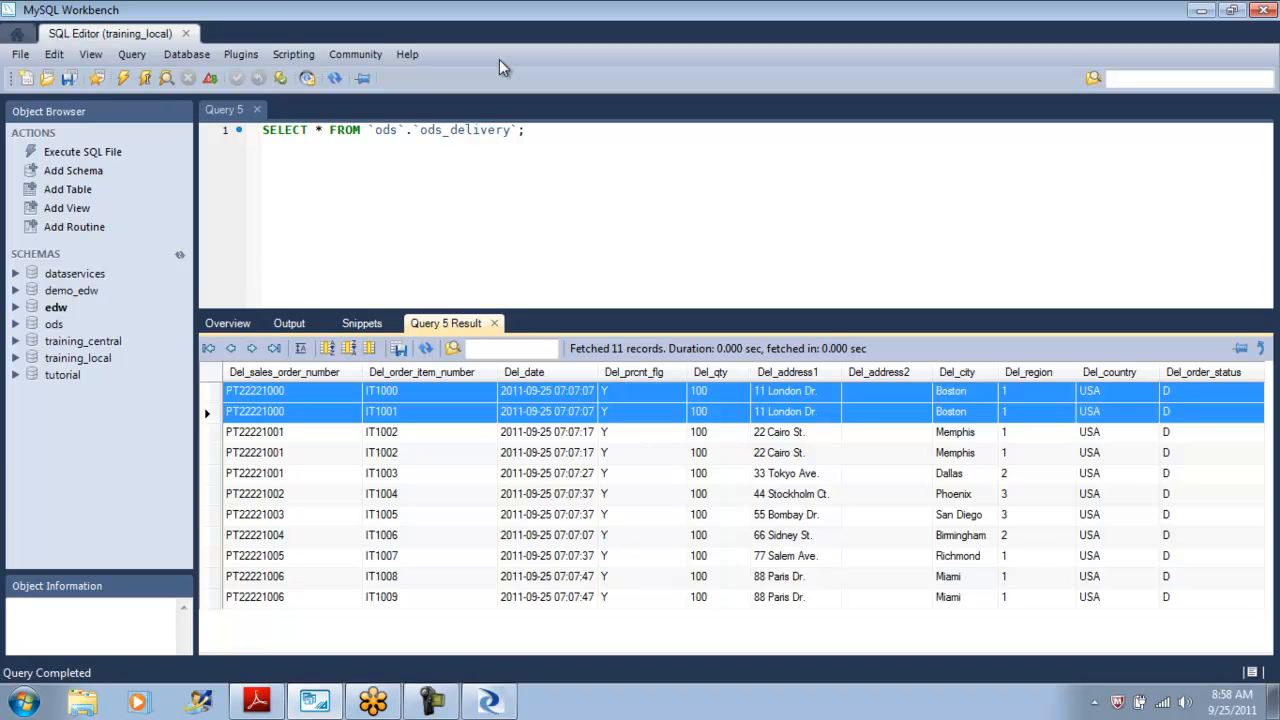
pyautogui.press('Up')
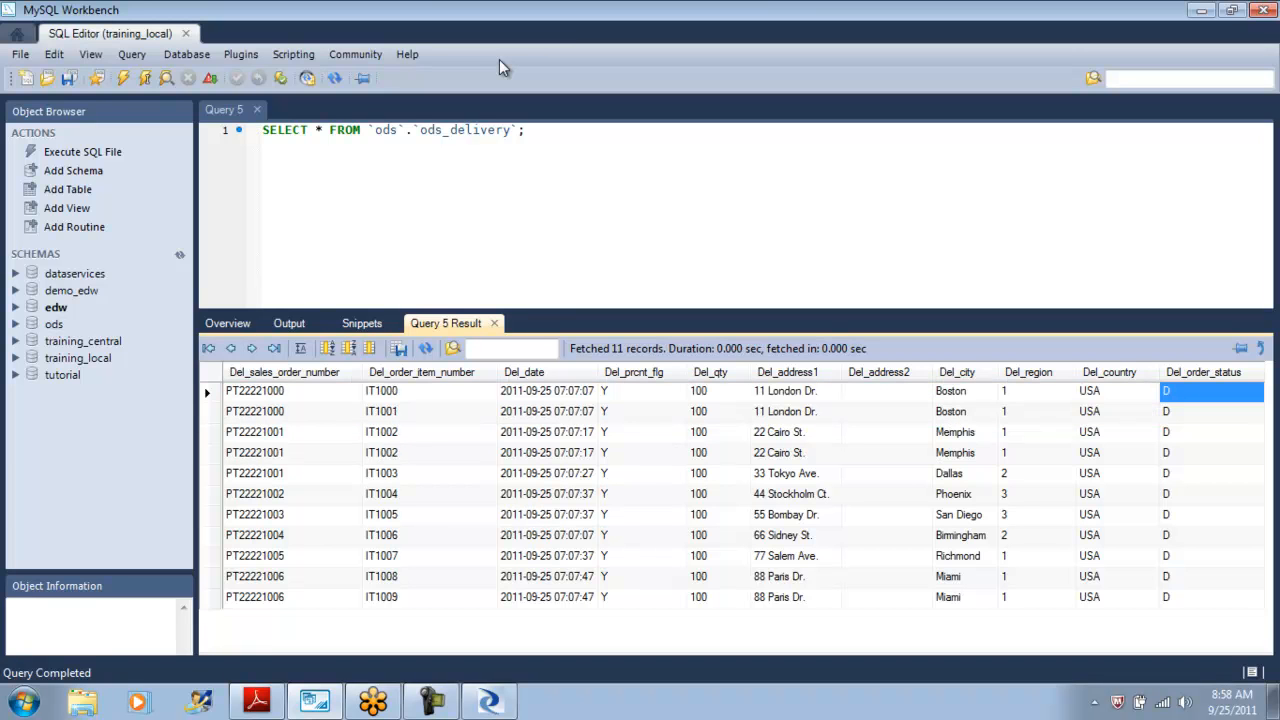
pyautogui.press('Down')
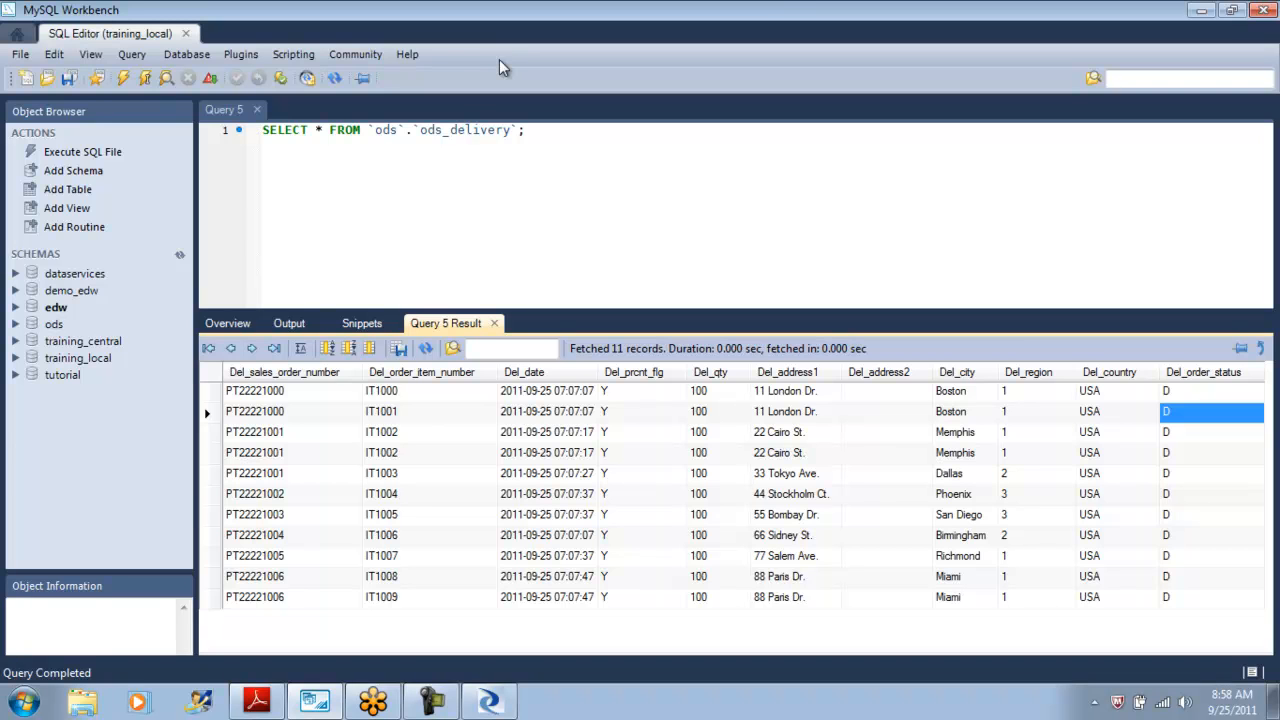
# Check the lookup_ext instructions in the tutorial PDF and return to the SQL editor.
pyautogui.hotkey('alt', 'Tab')
pyautogui.hotkey('alt', 'Tab')
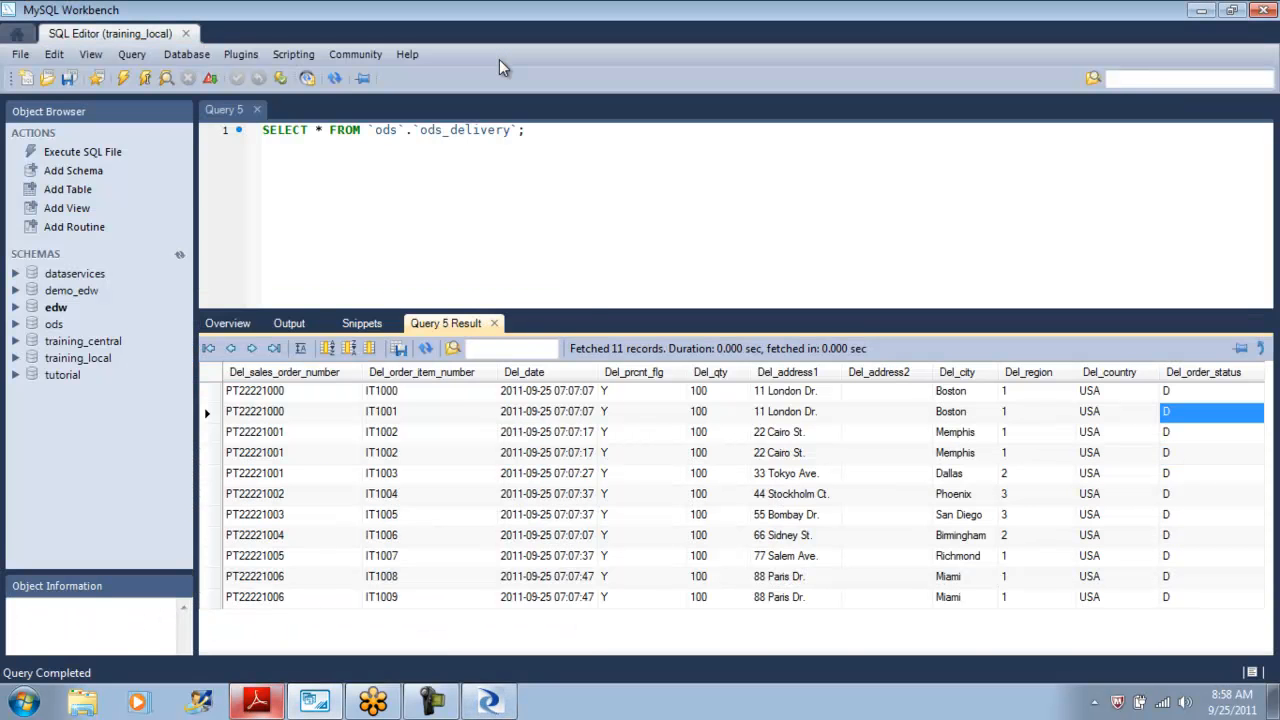
pyautogui.hotkey('alt', 'Tab')
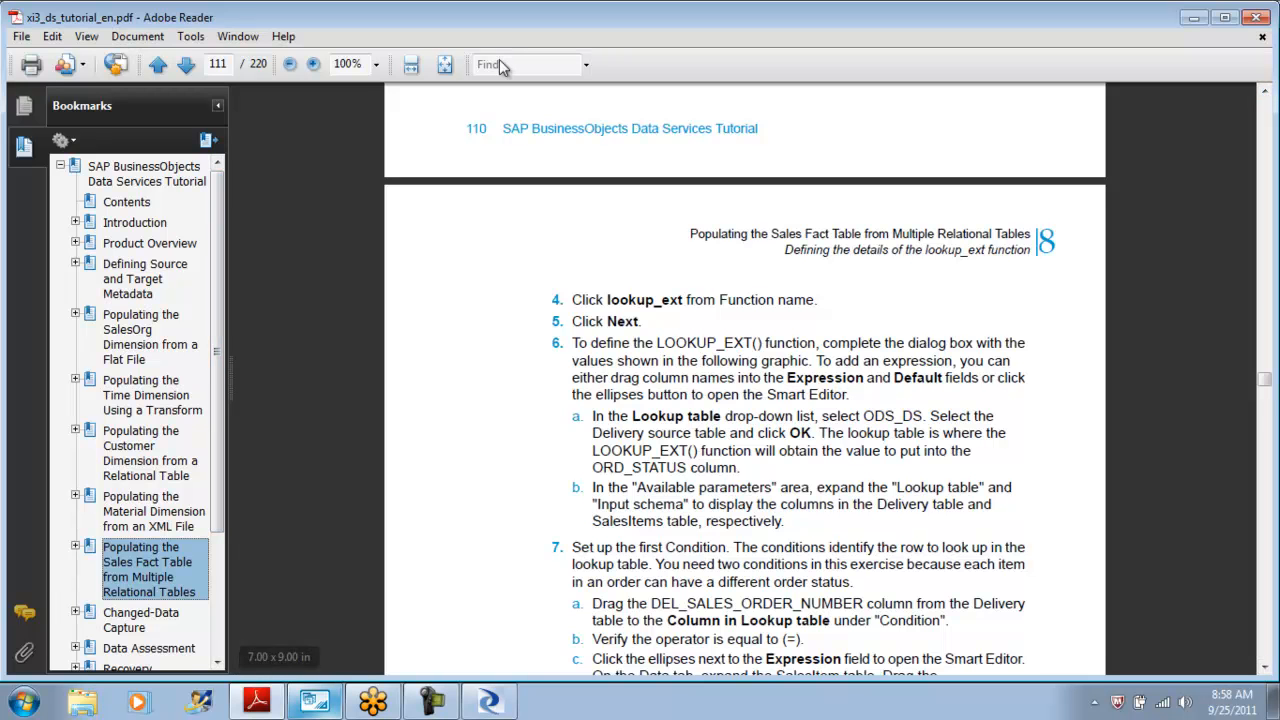
pyautogui.hotkey('alt', 'Tab')
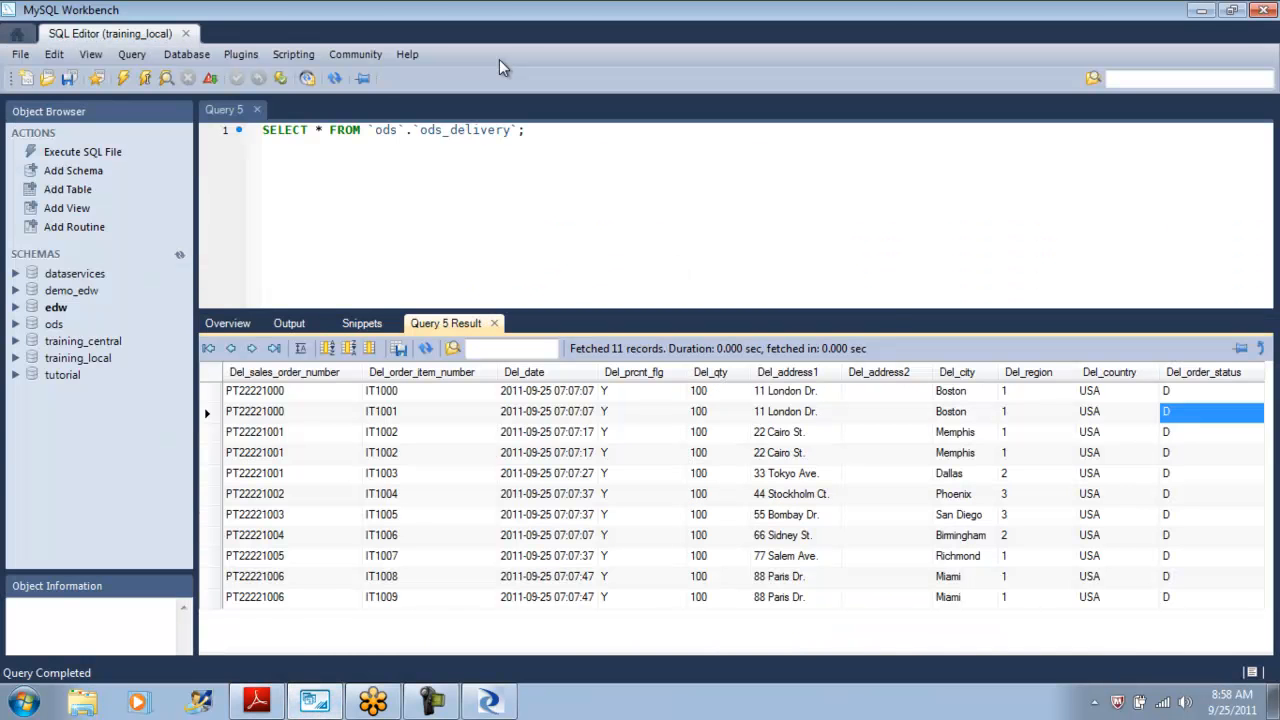
# Send a generated Delete statement for the edw schema's sales_fact table into the SQL editor.
pyautogui.hotkey('ctrl', 'Tab')
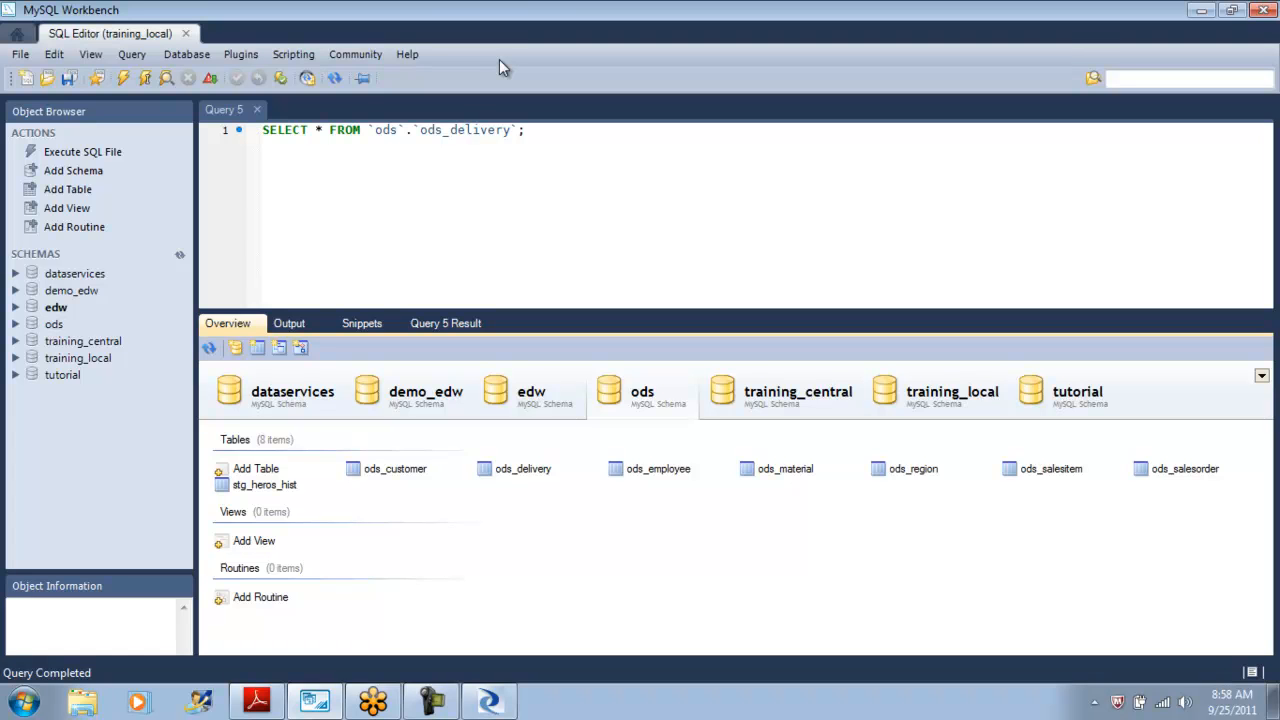
pyautogui.press('Left')
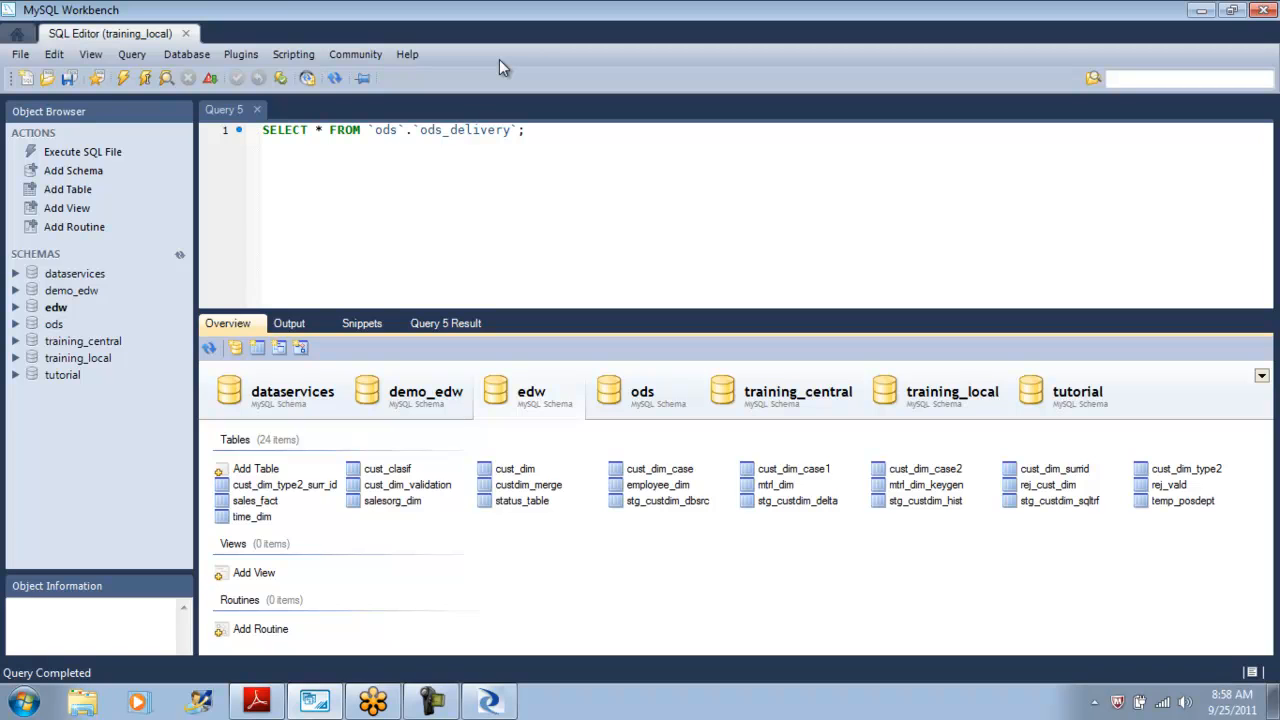
pyautogui.rightClick(264, 500)
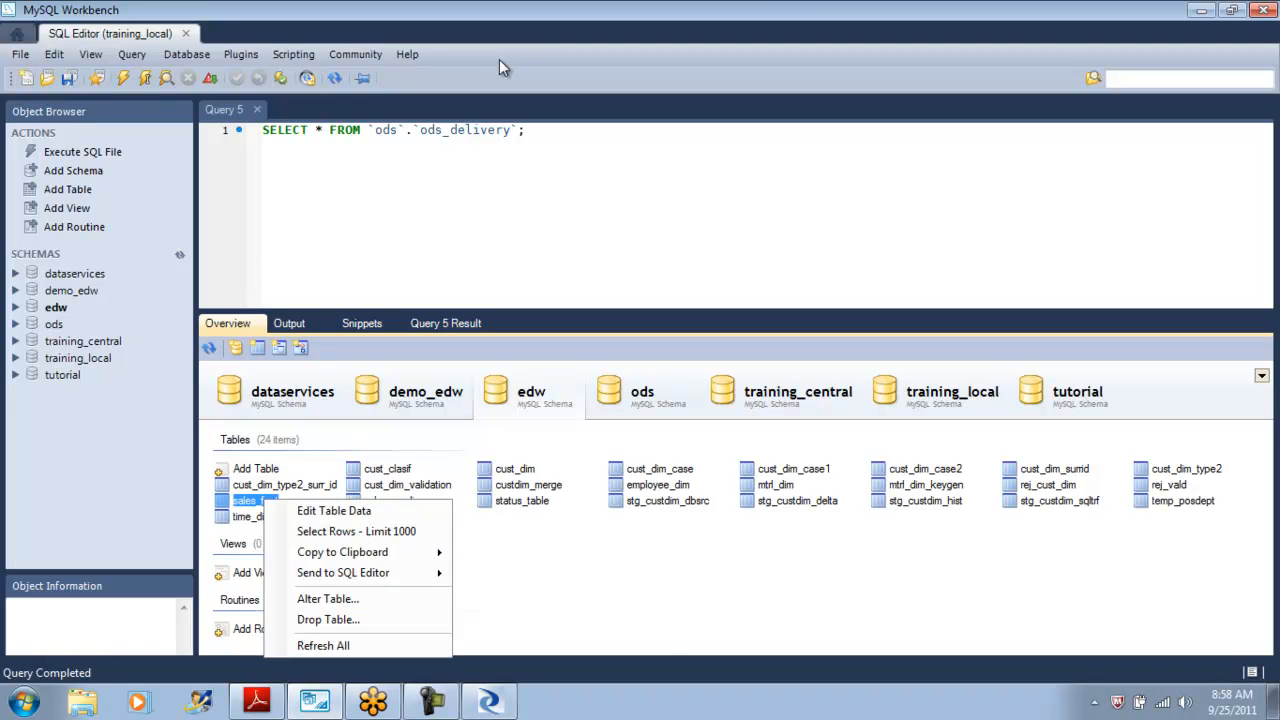
pyautogui.moveTo(343, 573)
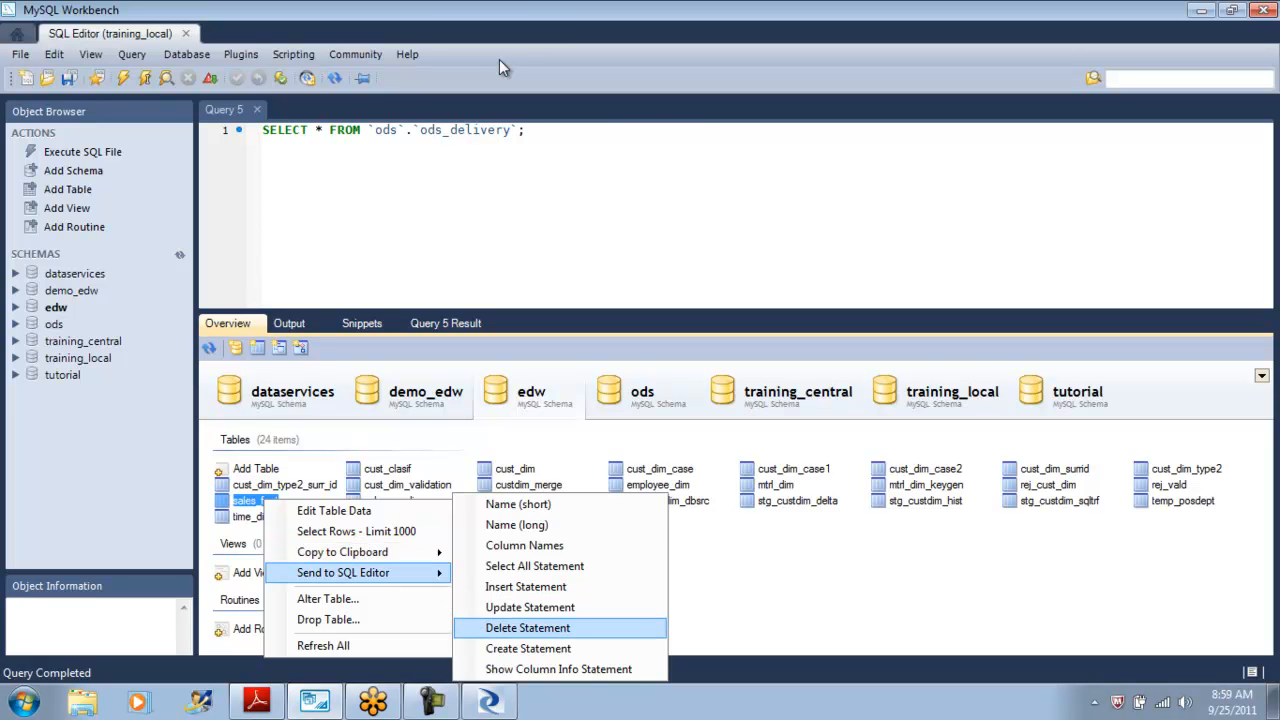
pyautogui.click(528, 628)
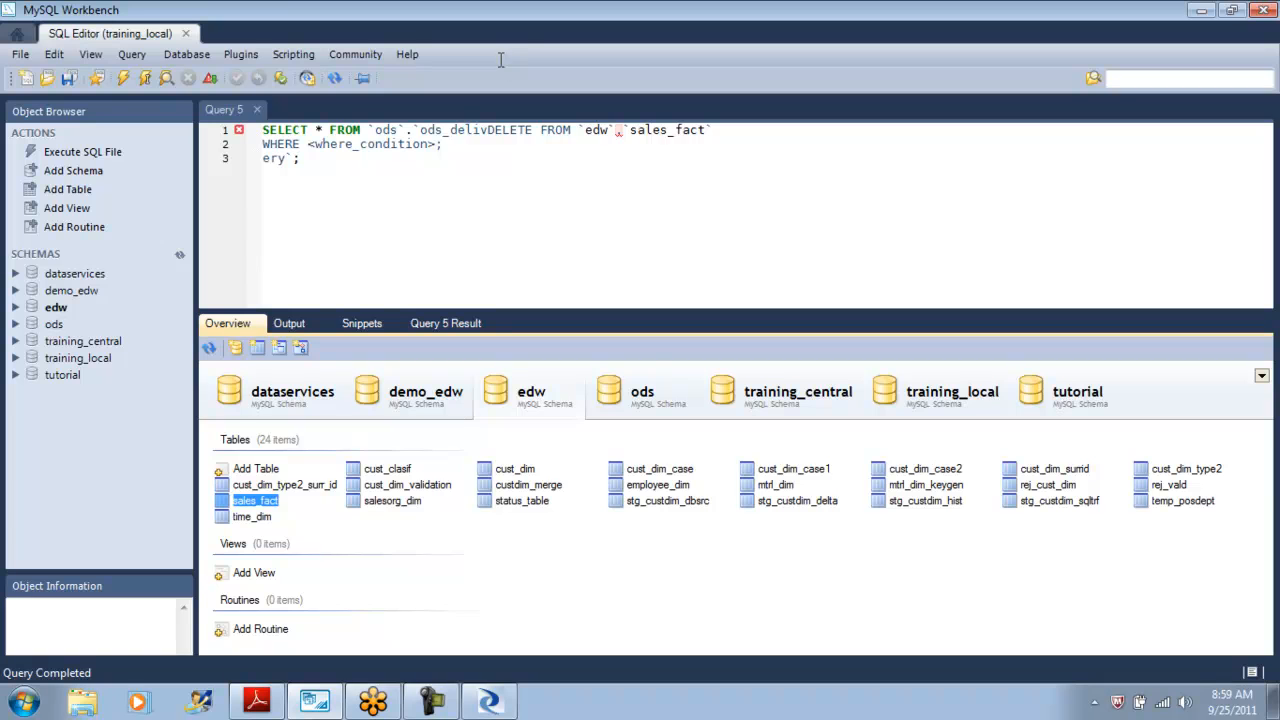
# Start a delete from statement on a new editor line using the copied edw sales_fact table name.
pyautogui.moveTo(712, 130); pyautogui.dragTo(262, 130)
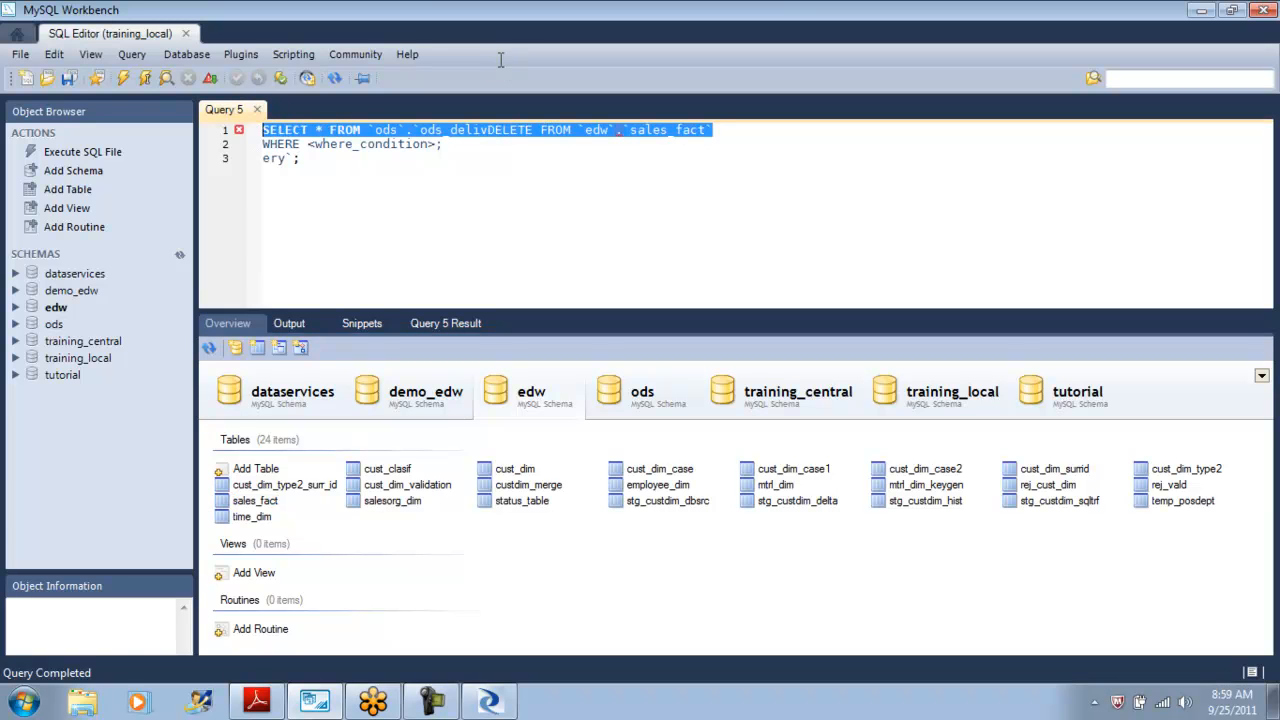
pyautogui.click(300, 158)
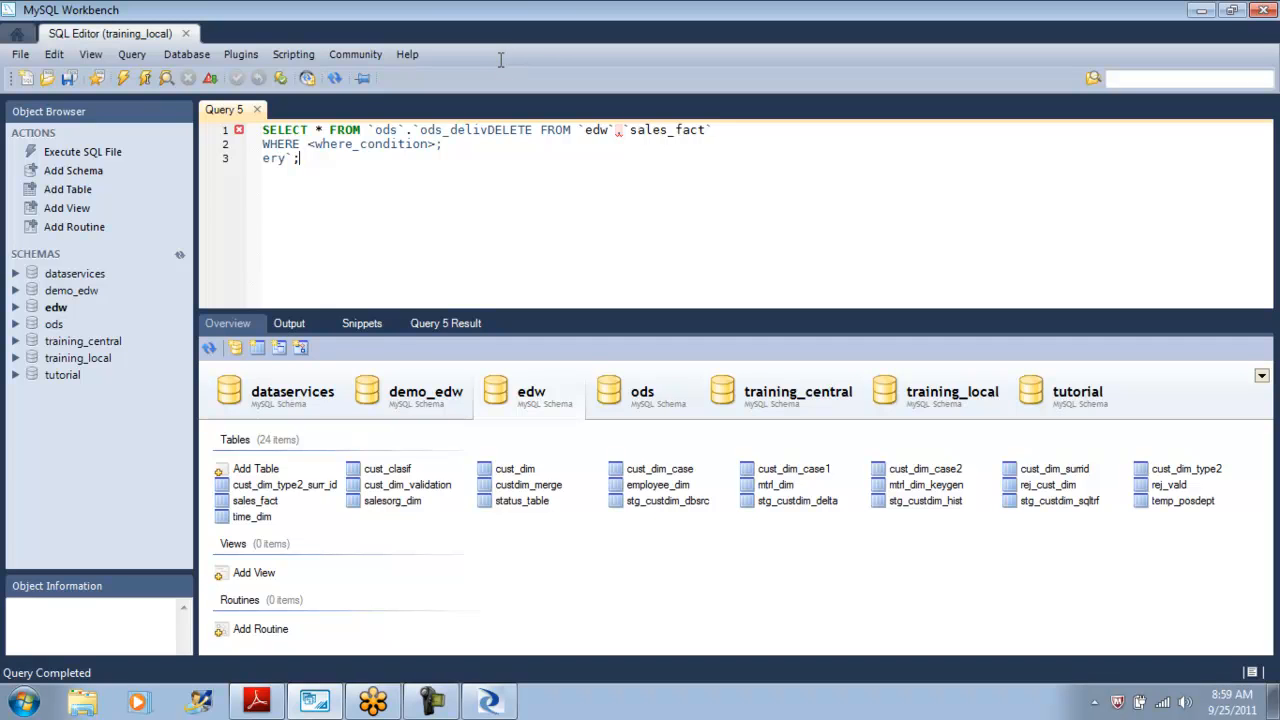
pyautogui.press('Return')
pyautogui.press('Return')
pyautogui.press('Return')
pyautogui.write('delete from')
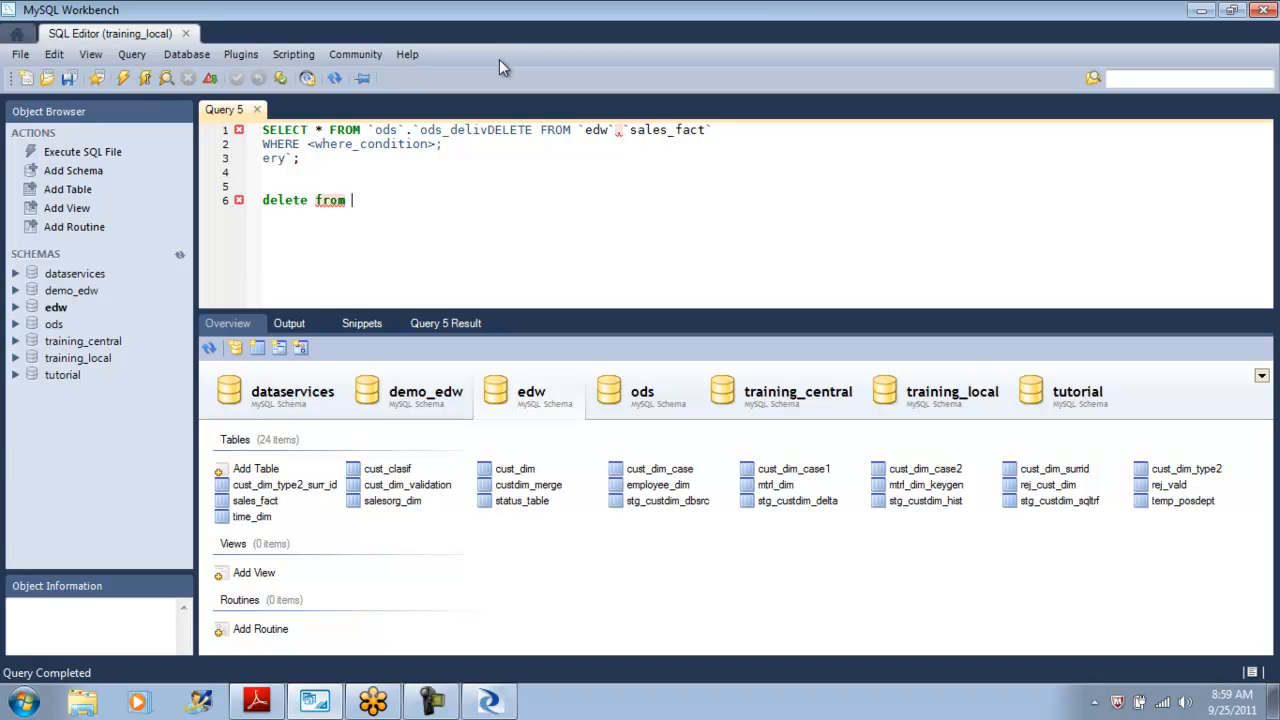
pyautogui.moveTo(706, 130); pyautogui.dragTo(585, 130)
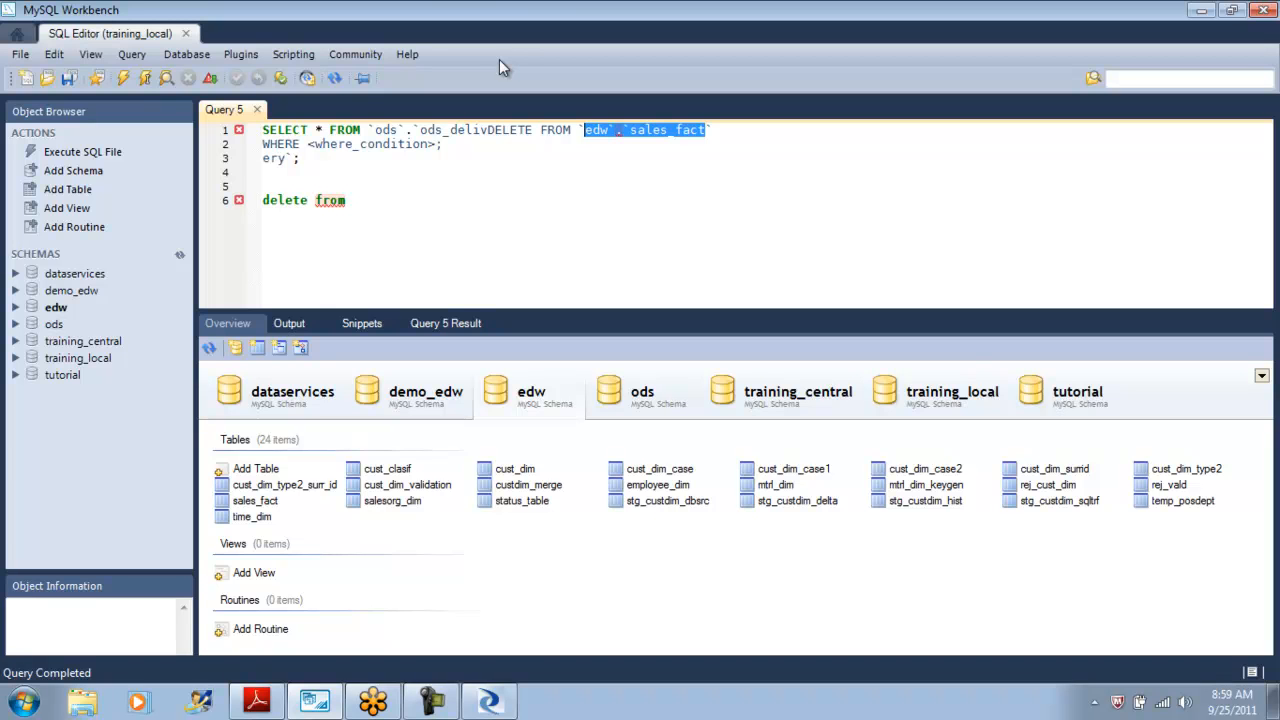
pyautogui.hotkey('ctrl', 'c')
pyautogui.click(352, 200)
pyautogui.hotkey('ctrl', 'v')
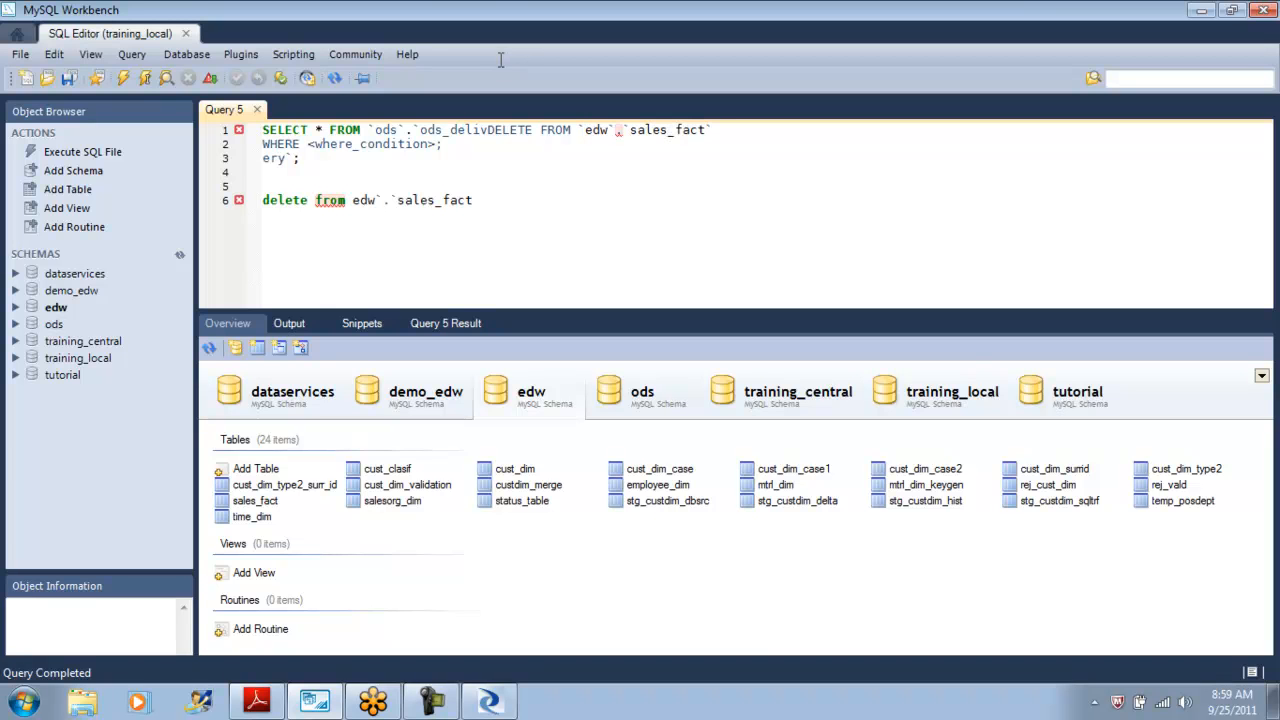
# Correct the statement to delete from edw.sales_fact and execute it.
pyautogui.click(397, 200)
pyautogui.press('BackSpace')
pyautogui.press('Left')
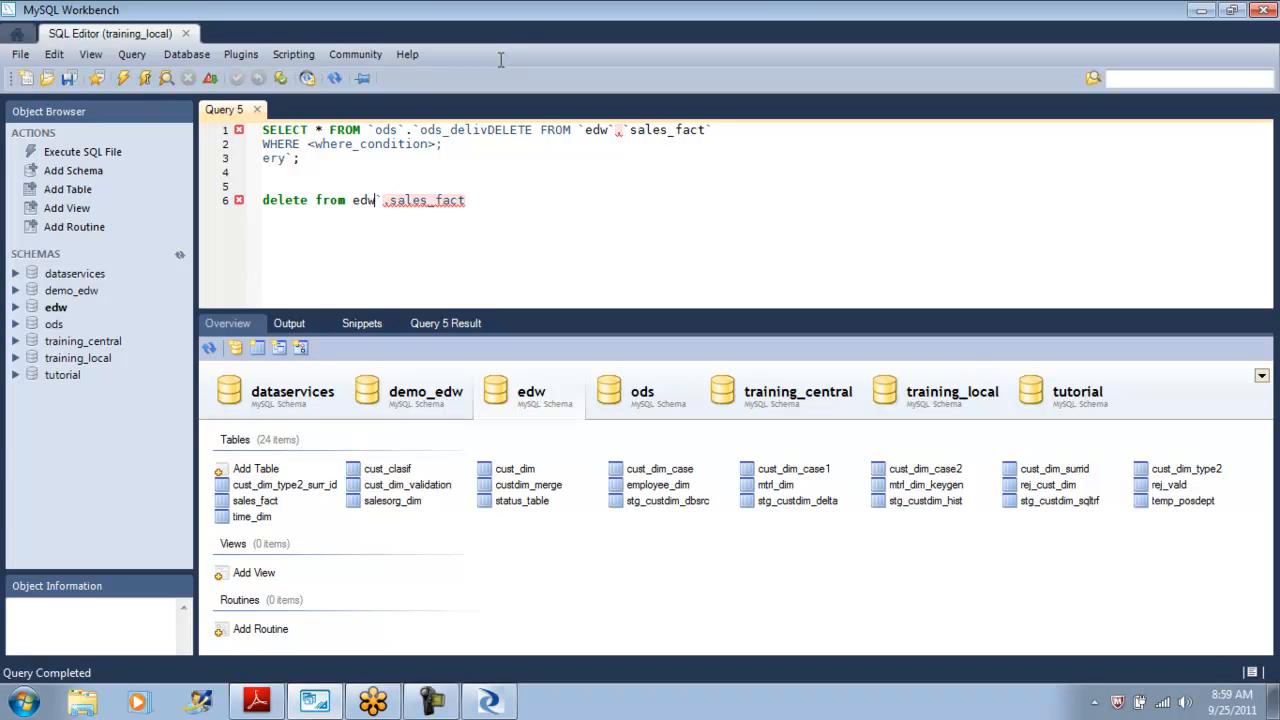
pyautogui.press('BackSpace')
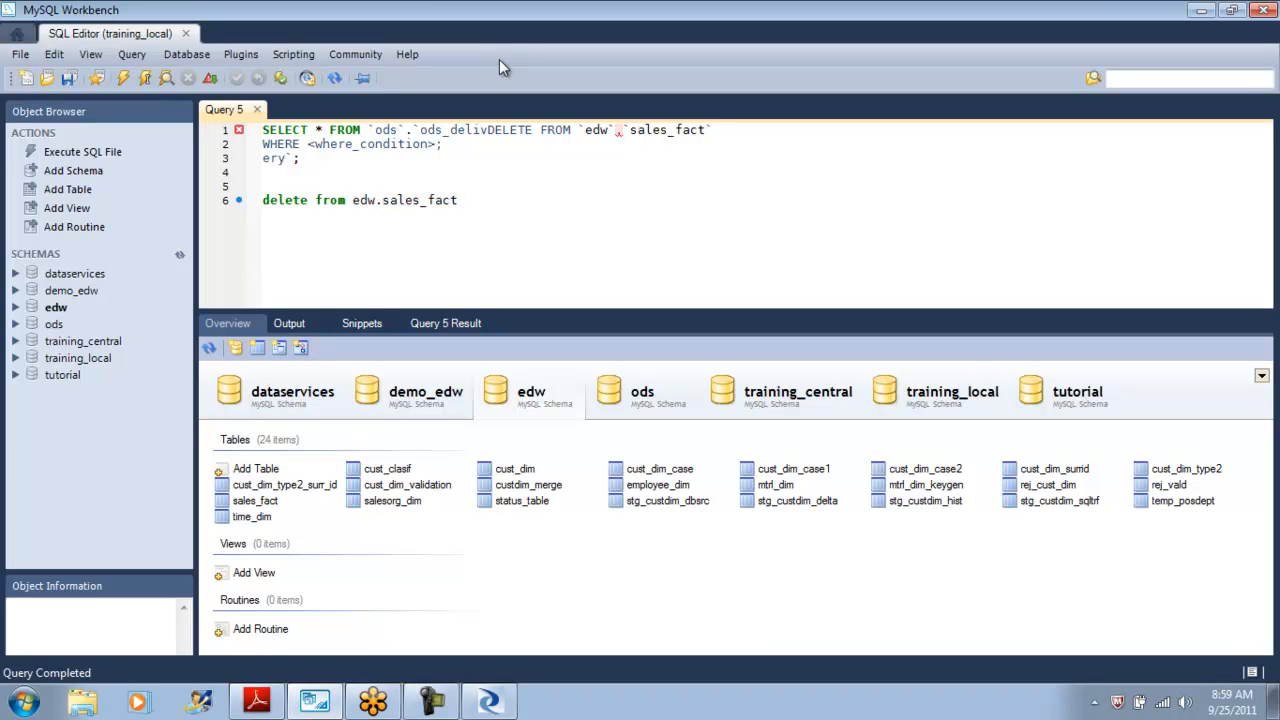
pyautogui.hotkey('shift', 'Home')
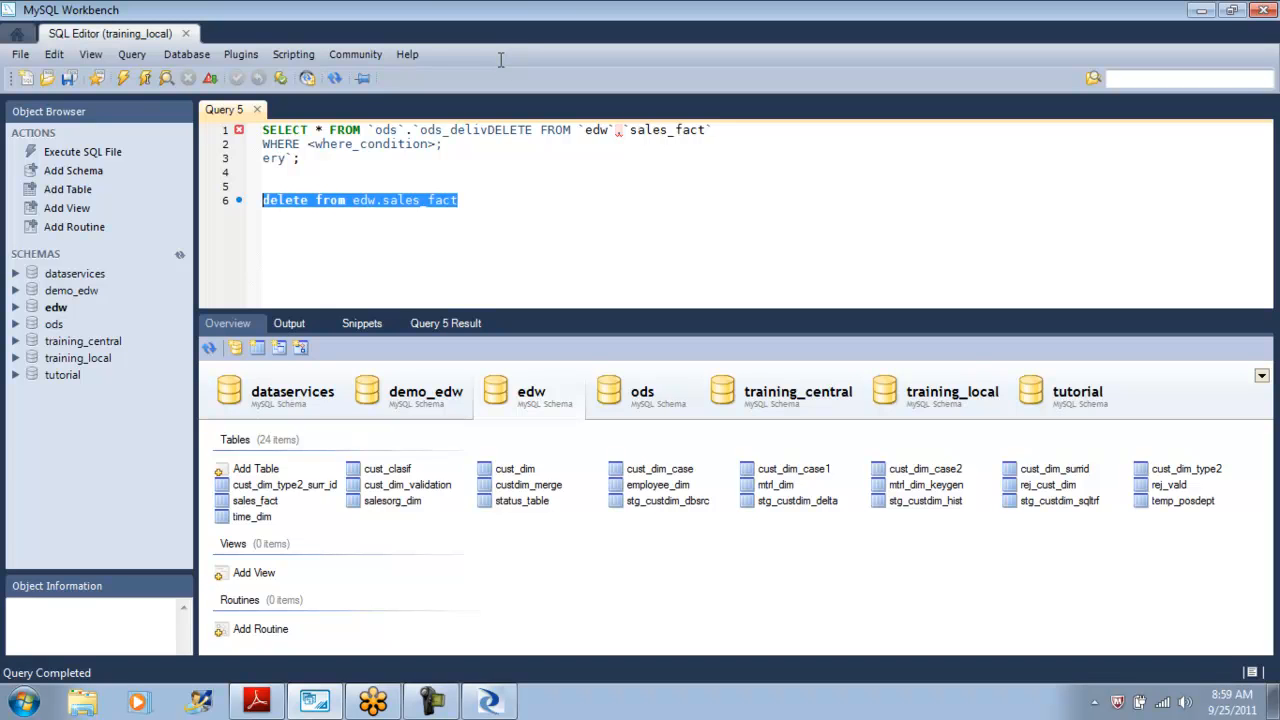
pyautogui.hotkey('ctrl', 'shift', 'Return')
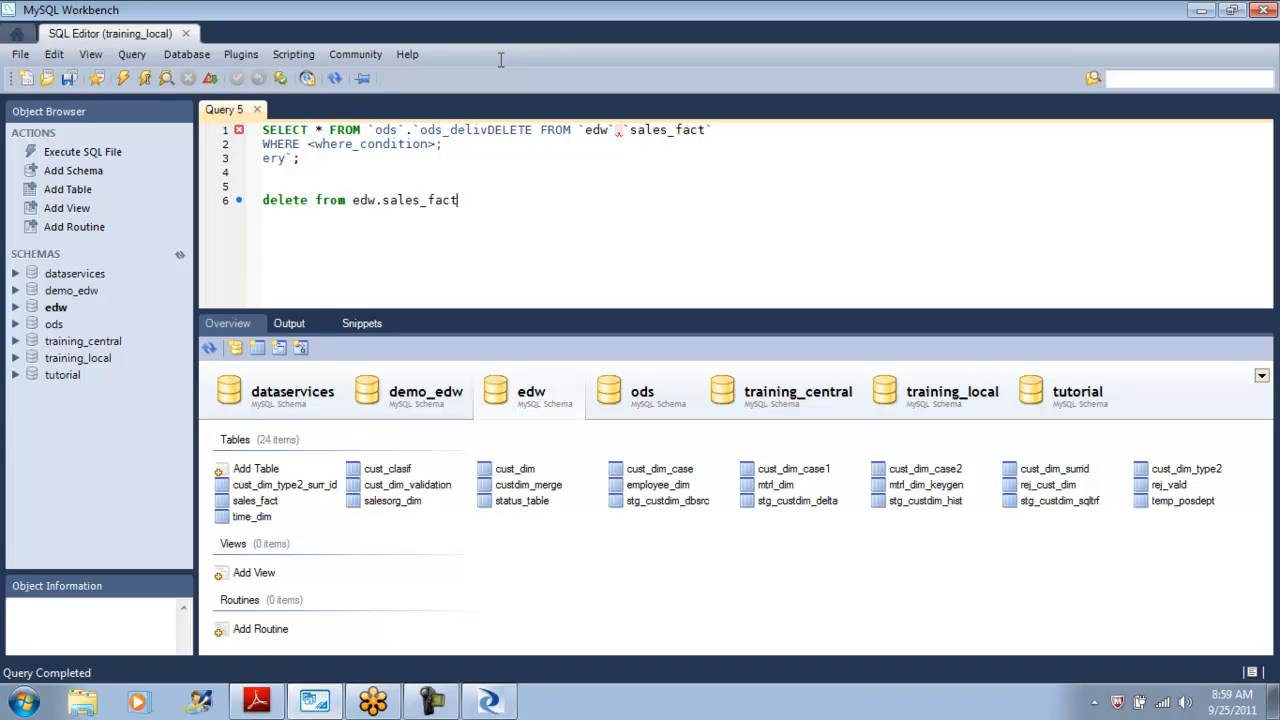
# Clear the editor and select the rows of the sales_fact table.
pyautogui.hotkey('ctrl', 'a')
pyautogui.press('Delete')
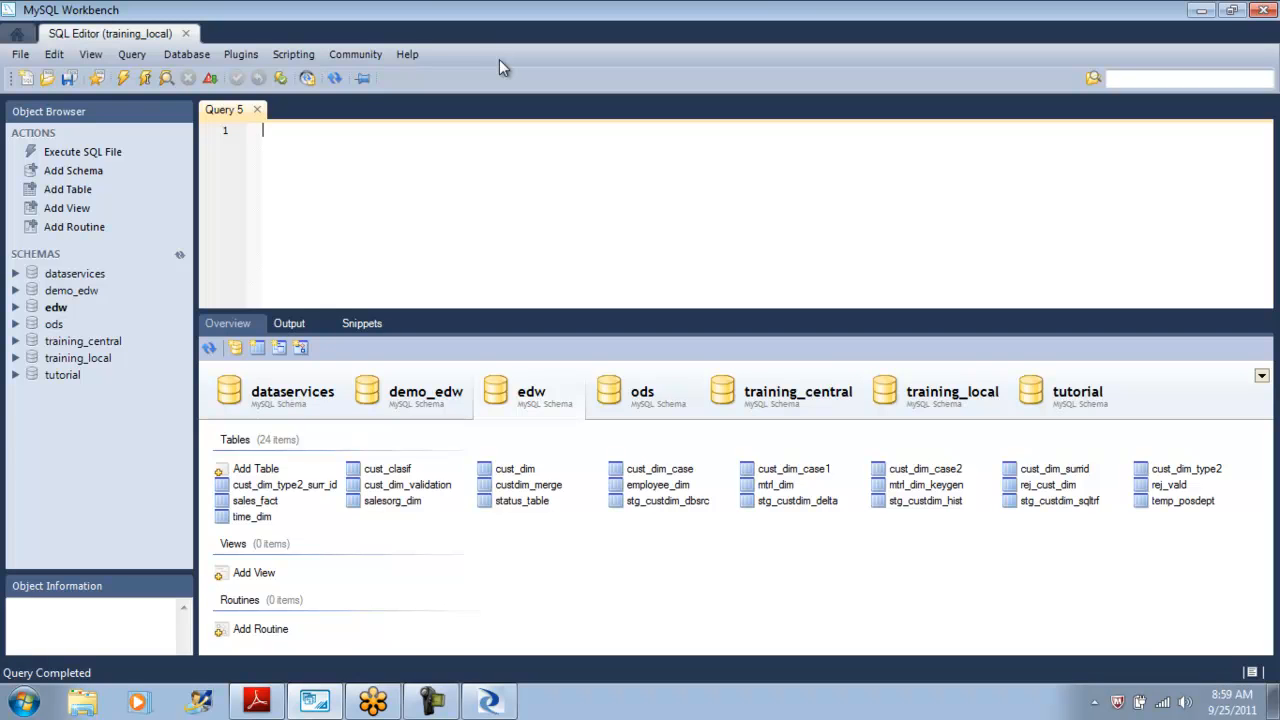
pyautogui.rightClick(268, 500)
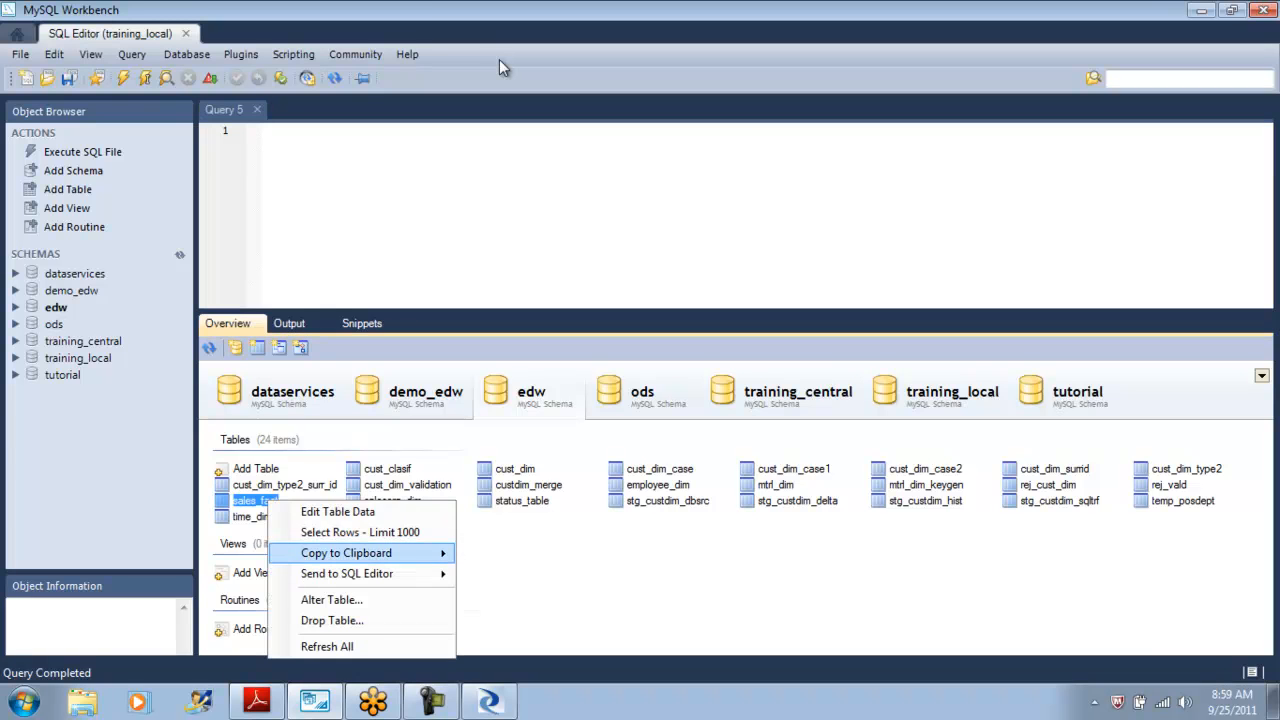
pyautogui.click(360, 532)
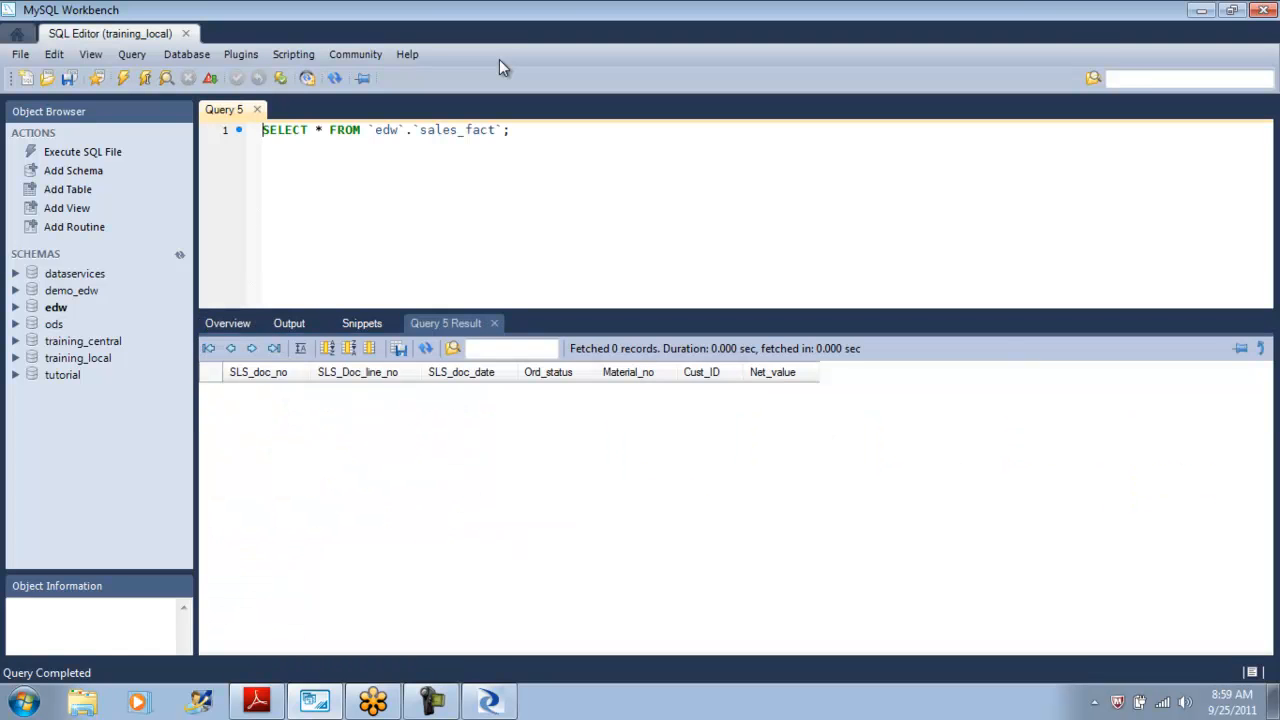
# Review the sales_fact result columns.
pyautogui.click(266, 372)
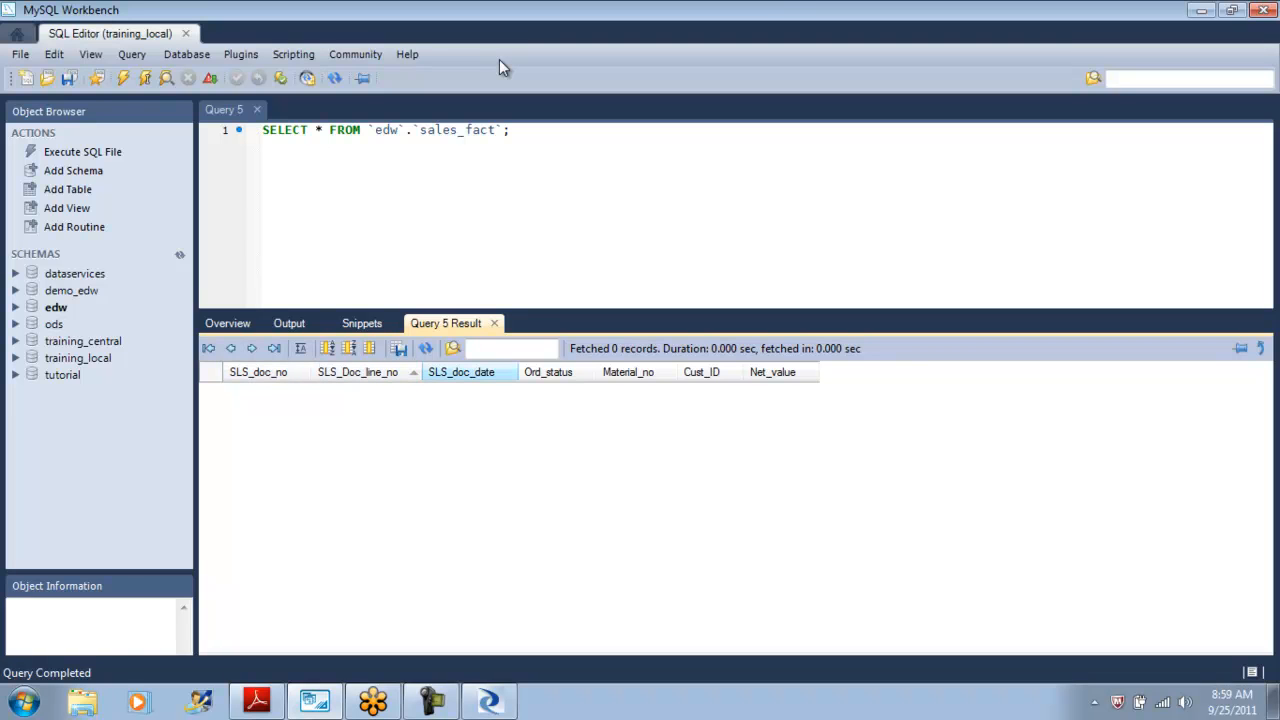
pyautogui.click(461, 372)
pyautogui.click(548, 372)
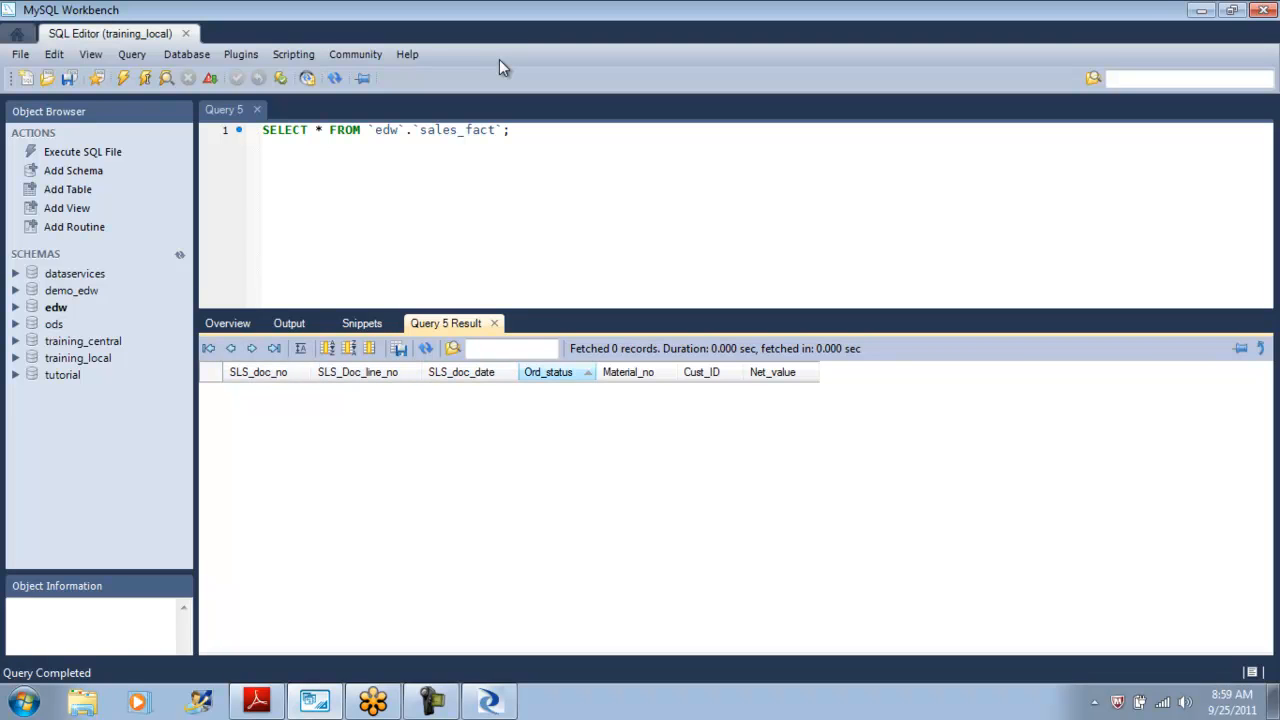
pyautogui.click(701, 372)
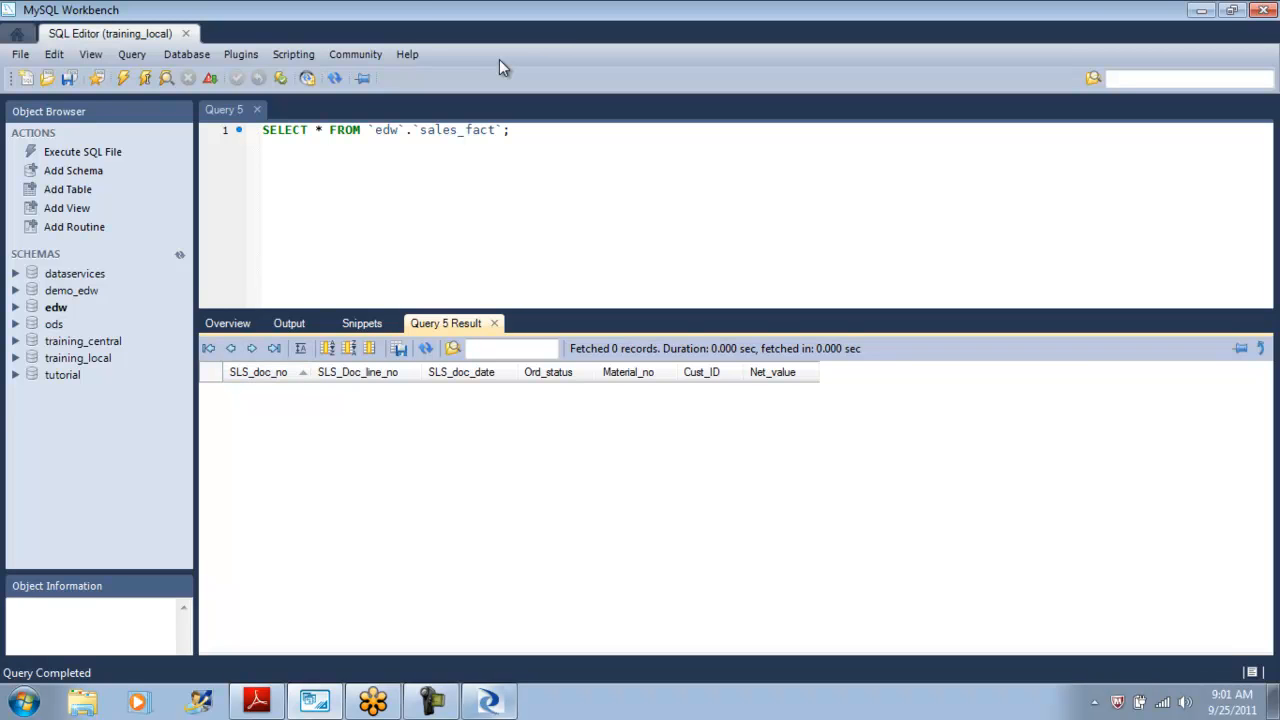
# Switch to Data Services Designer and create a new batch job named JB_EDW_008_Salesfact in the project.
pyautogui.hotkey('alt', 'Tab')
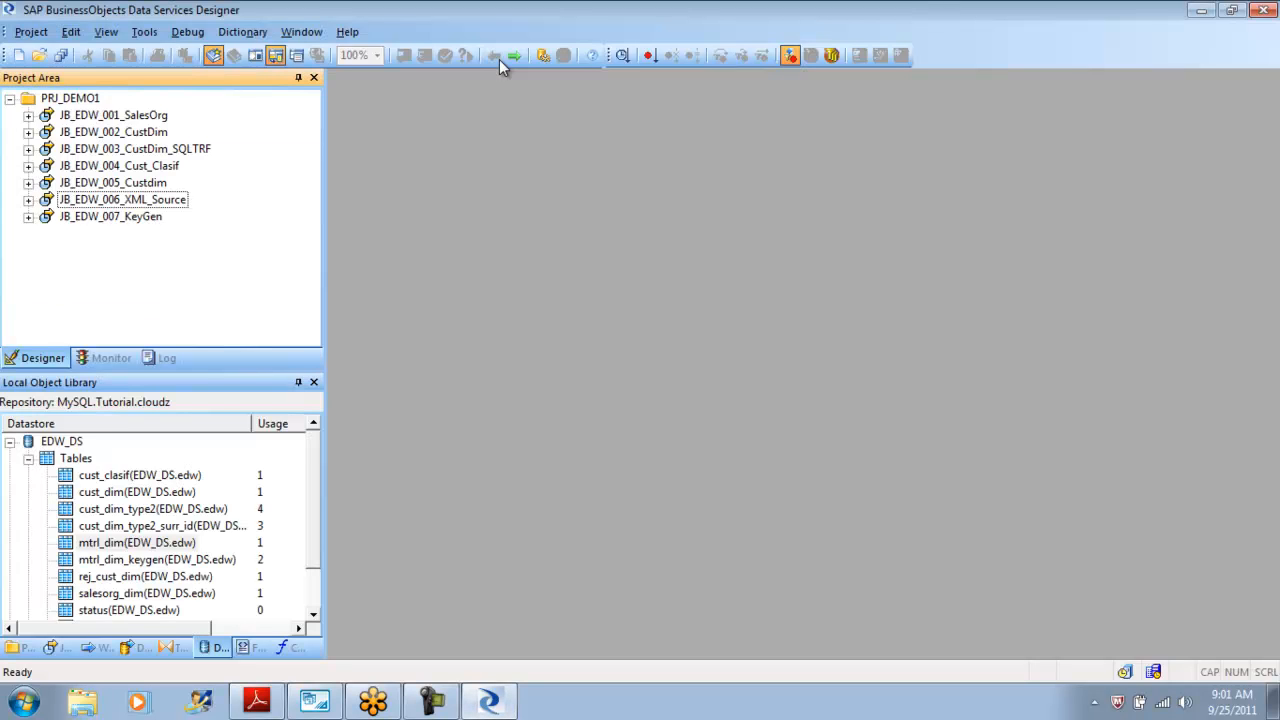
pyautogui.hotkey('shift', 'F10')
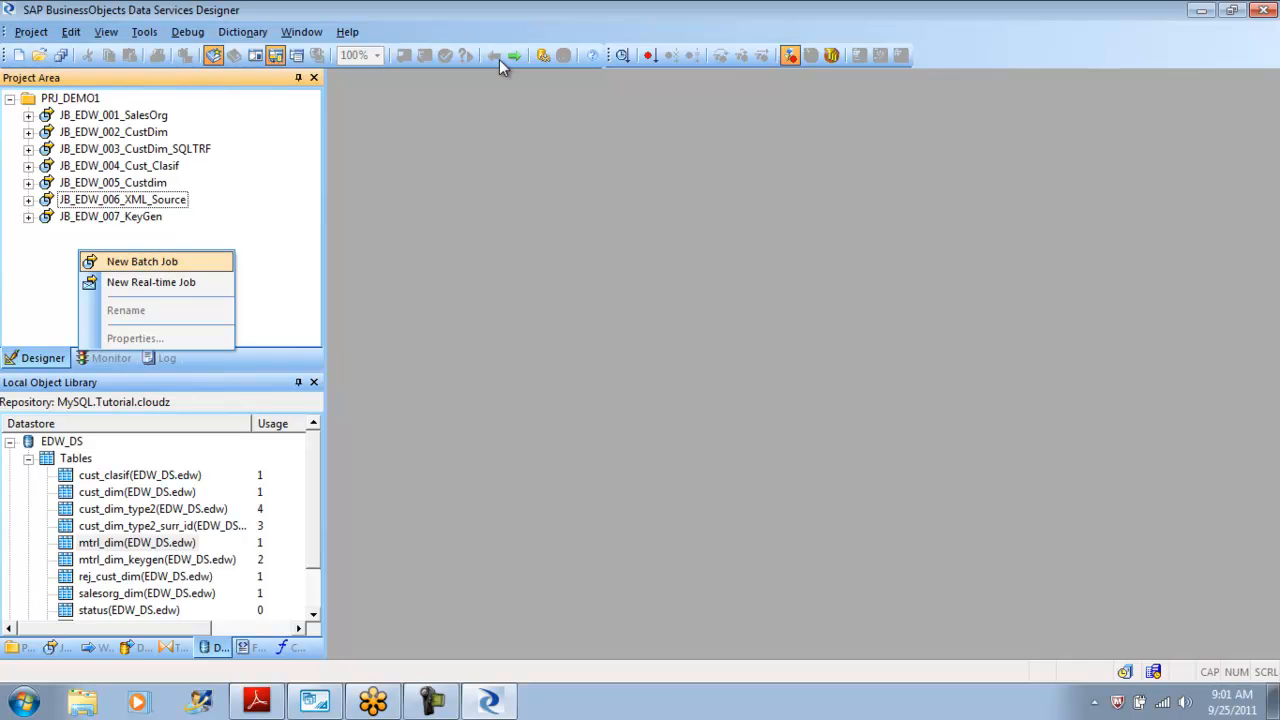
pyautogui.press('Down')
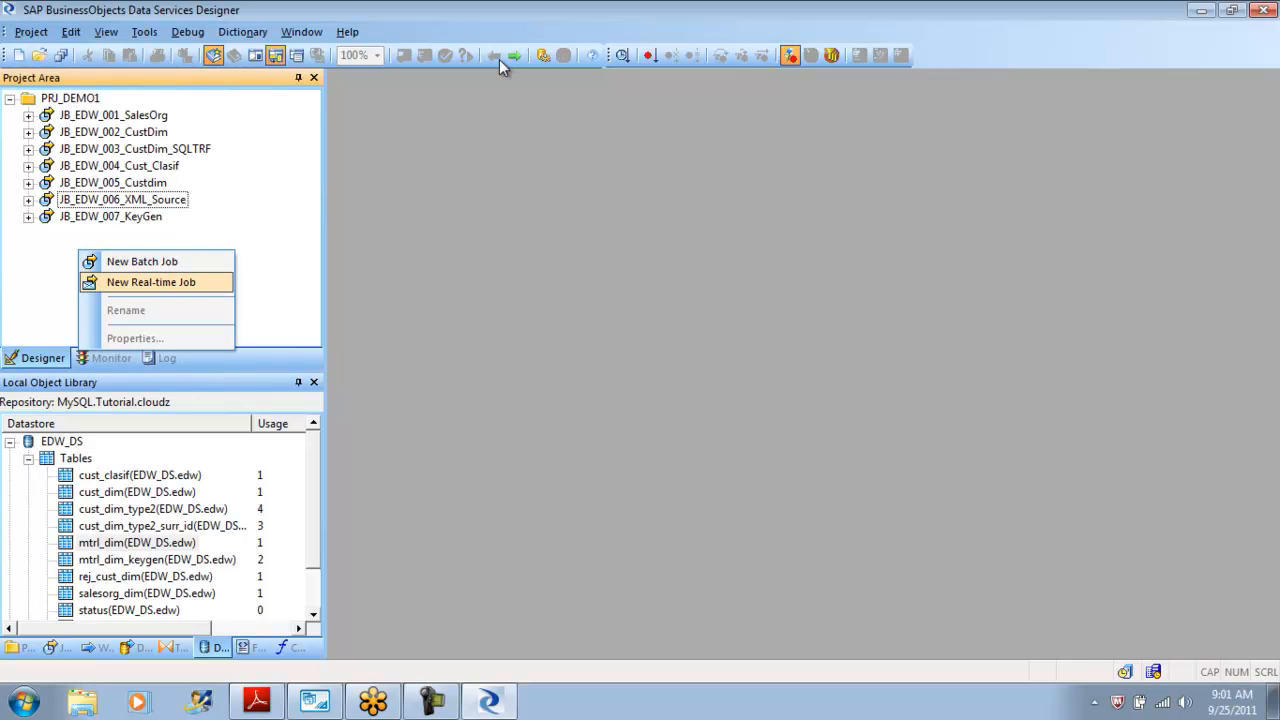
pyautogui.press('Up')
pyautogui.press('Return')
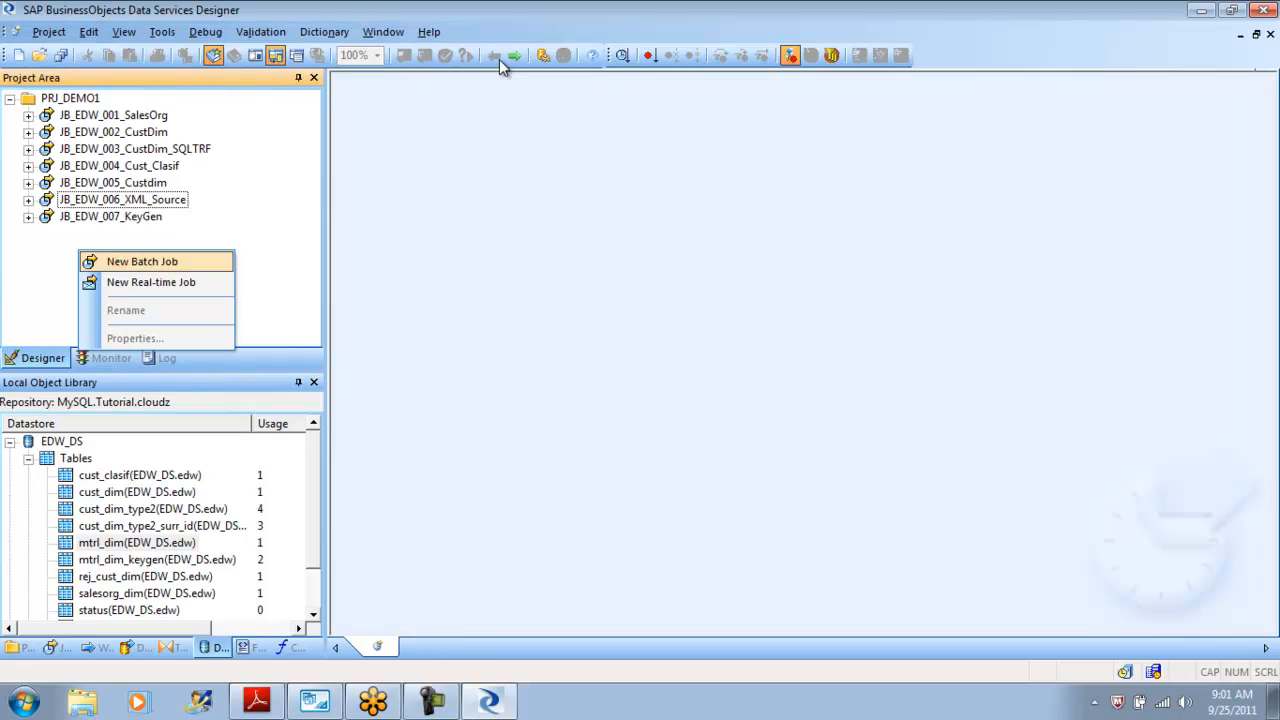
pyautogui.write('J')
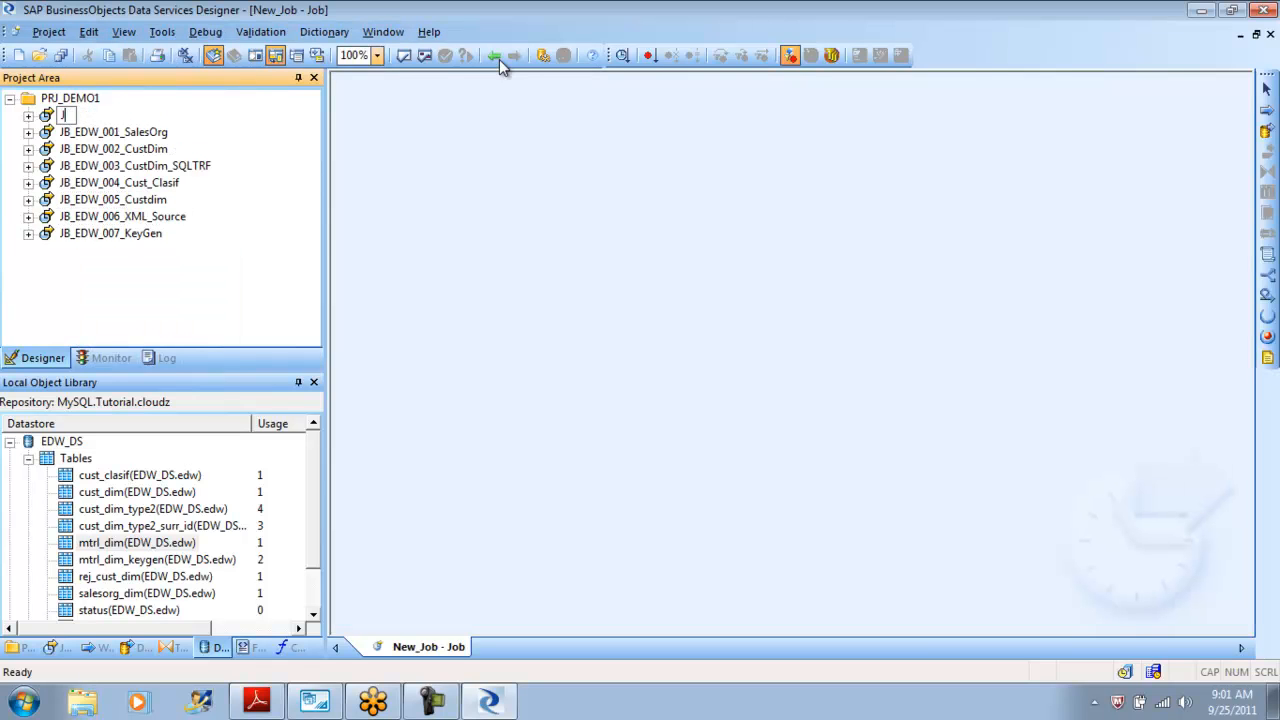
pyautogui.write('B_EDW_008_Salesfact')
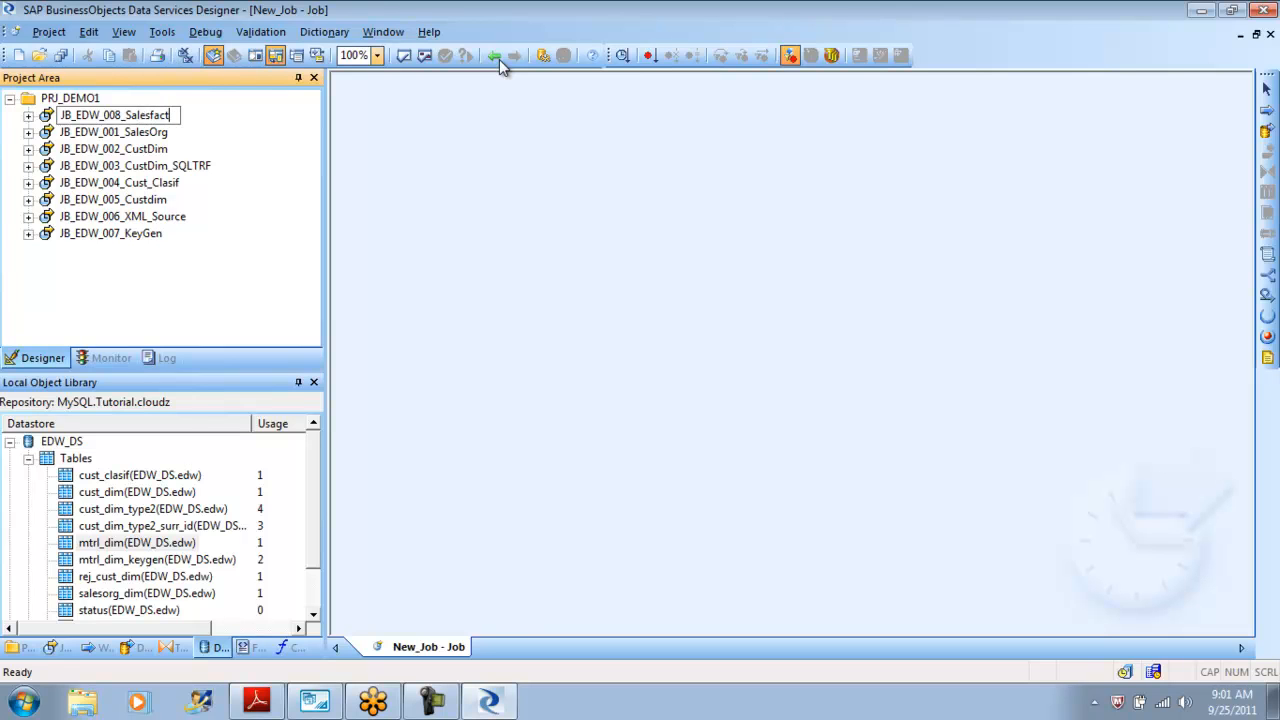
pyautogui.press('Return')
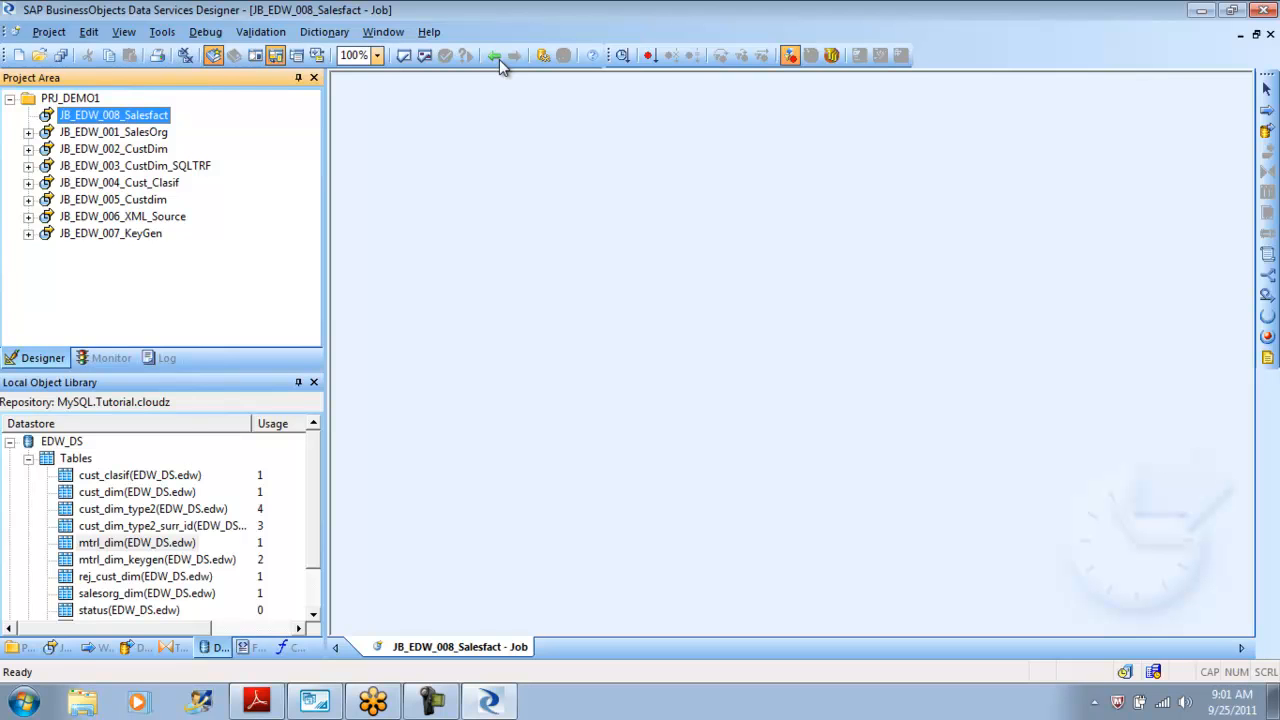
# Add a data flow to the job and name it DF_EDW_008_Salesfact.
pyautogui.click(1267, 131)
pyautogui.click(670, 288)
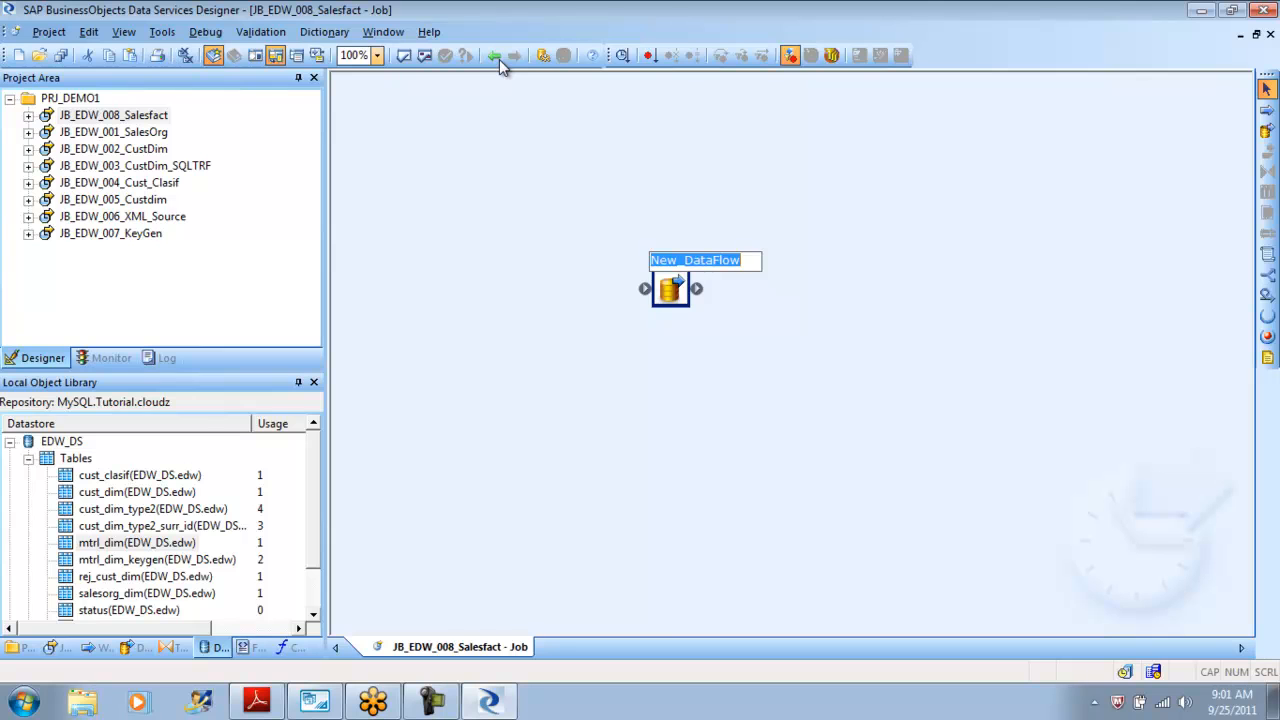
pyautogui.write('DF_EDW_00')
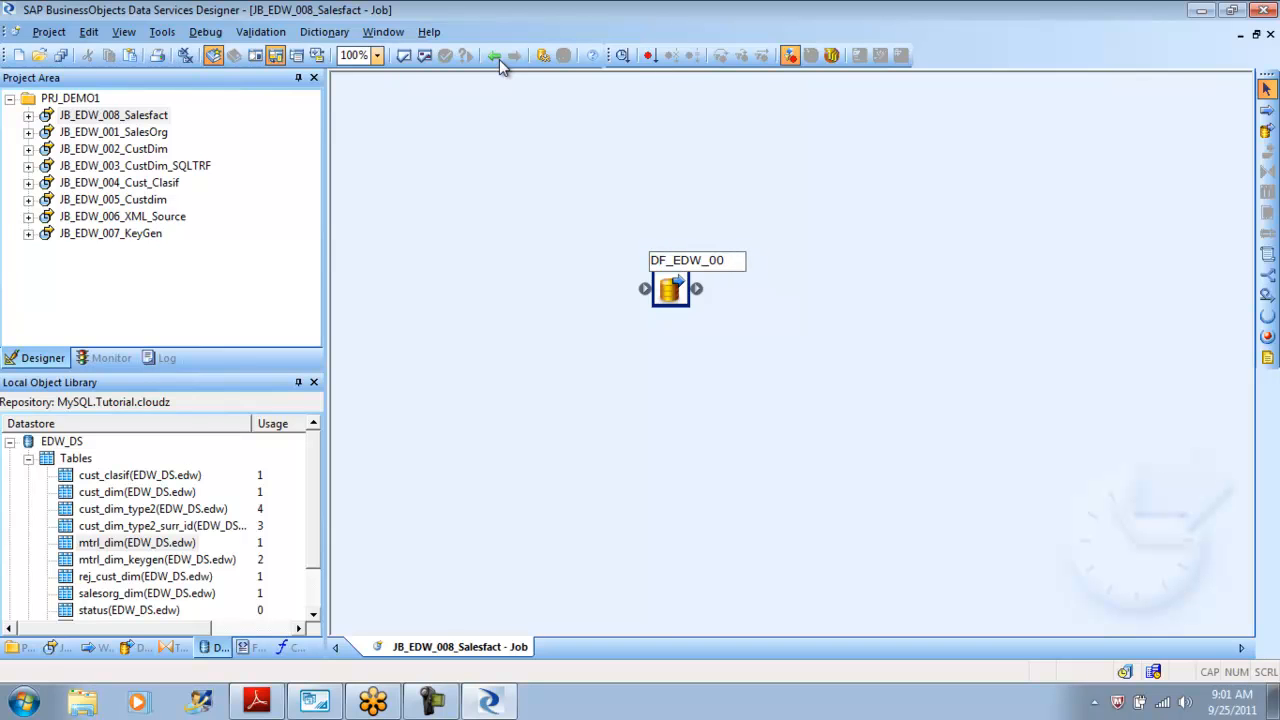
pyautogui.write('8_Salesfact')
pyautogui.press('Return')
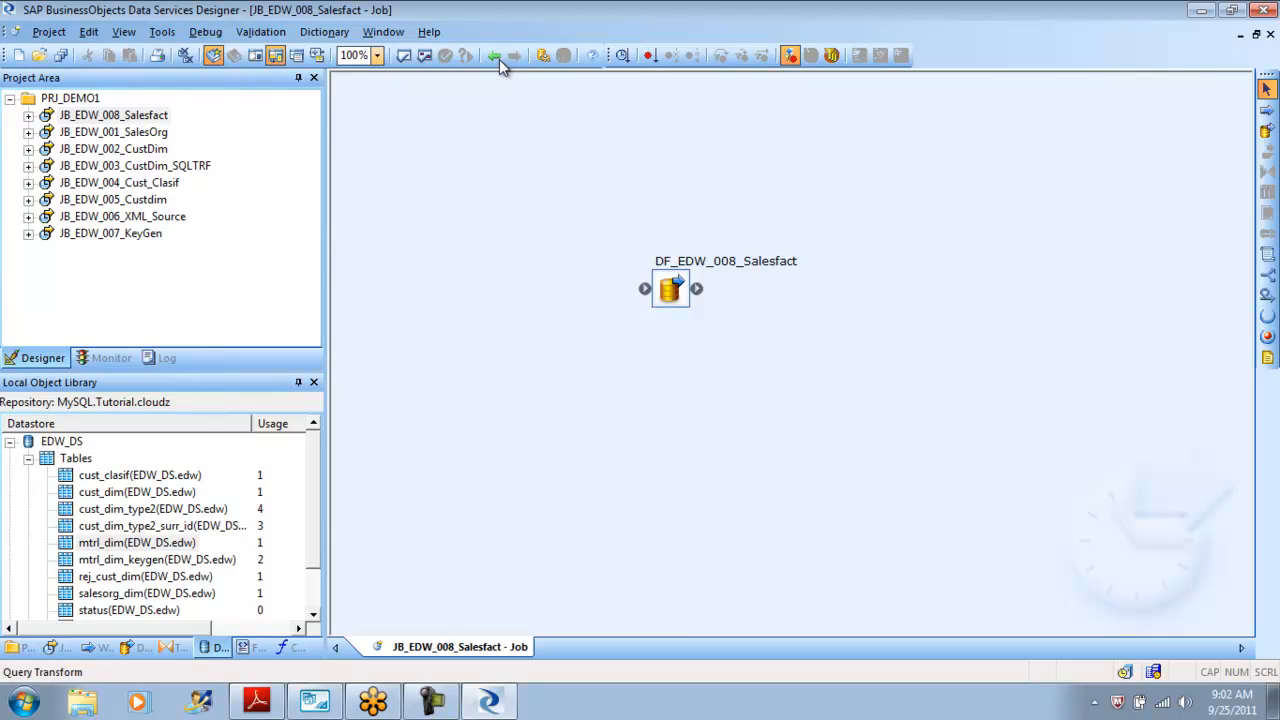
pyautogui.click(1267, 110)
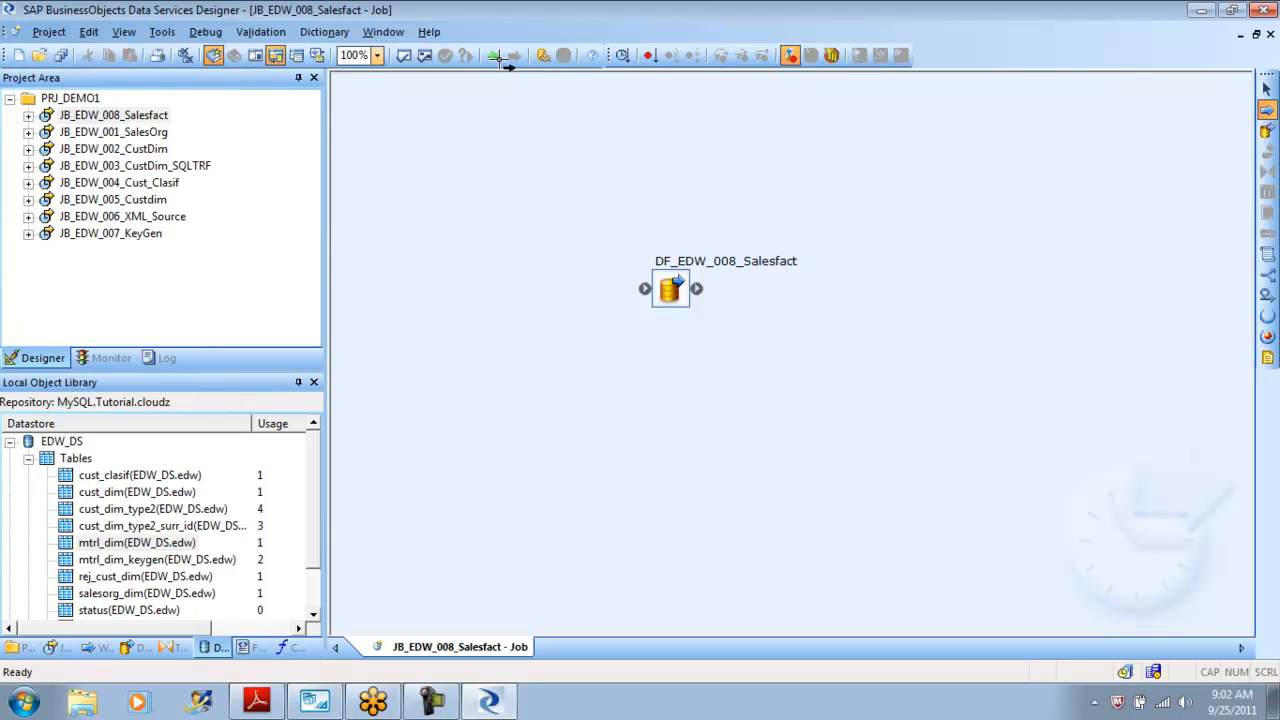
pyautogui.click(525, 254)
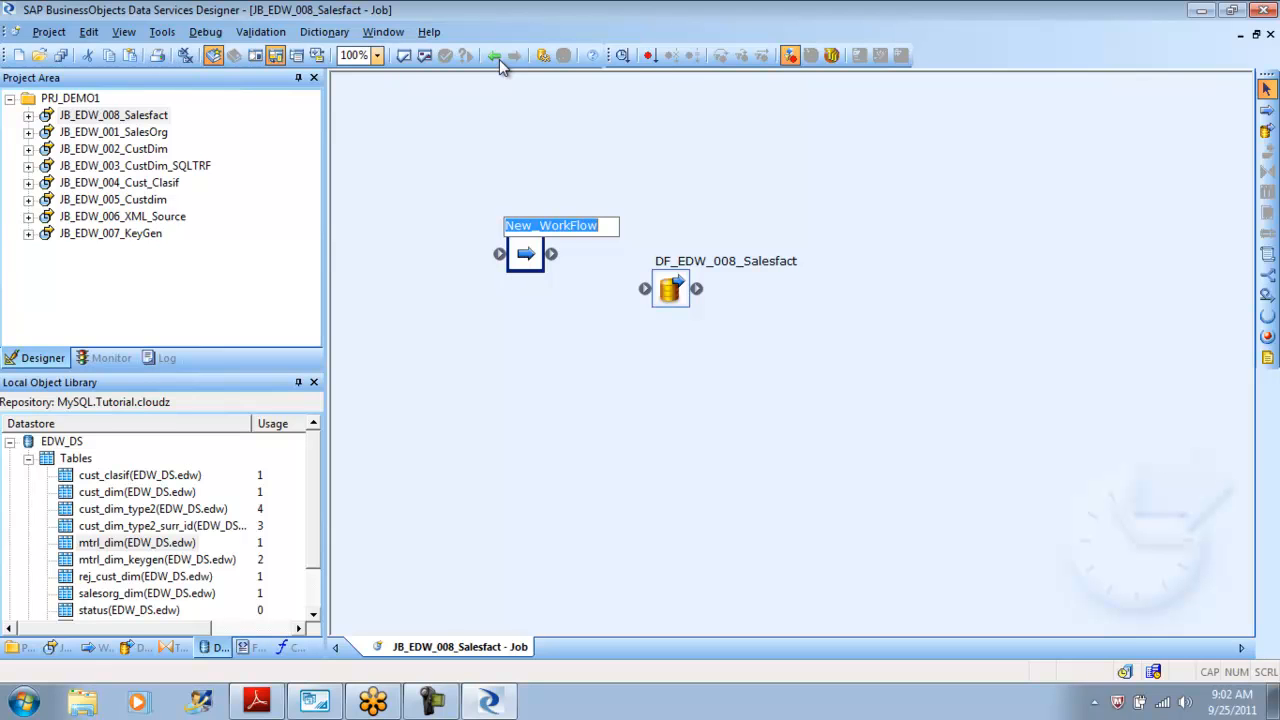
pyautogui.press('Return')
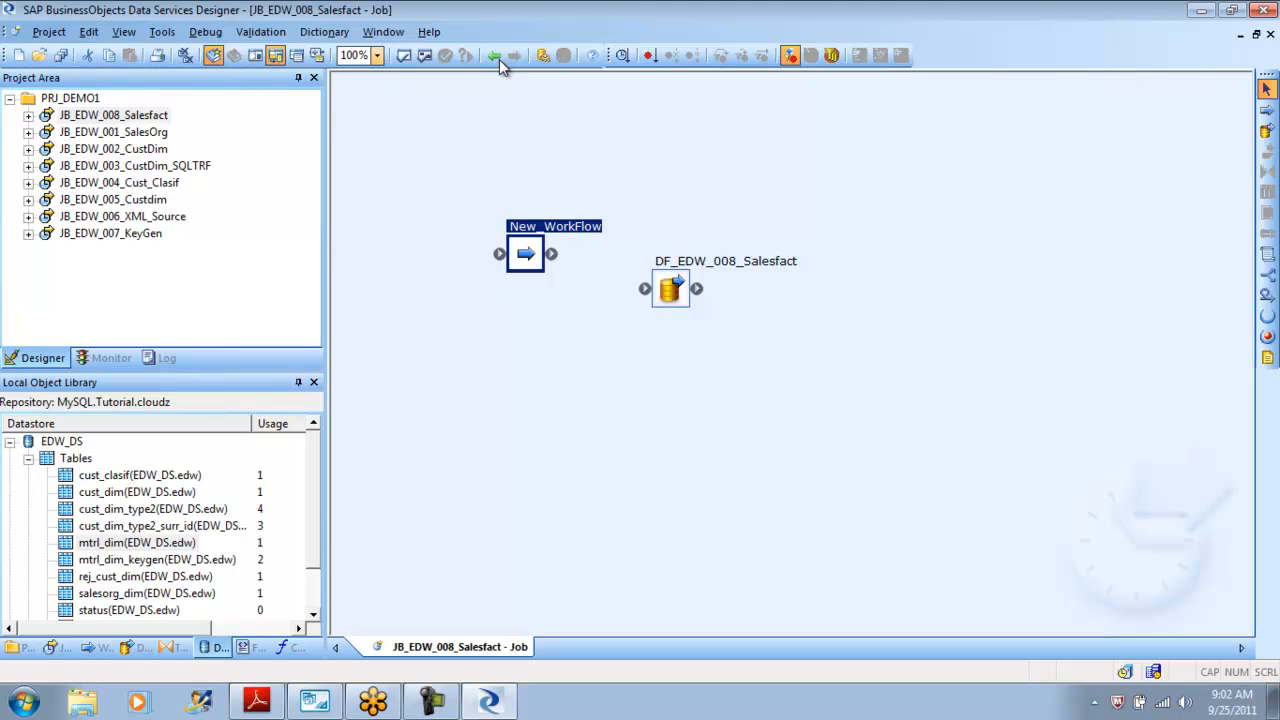
pyautogui.press('Delete')
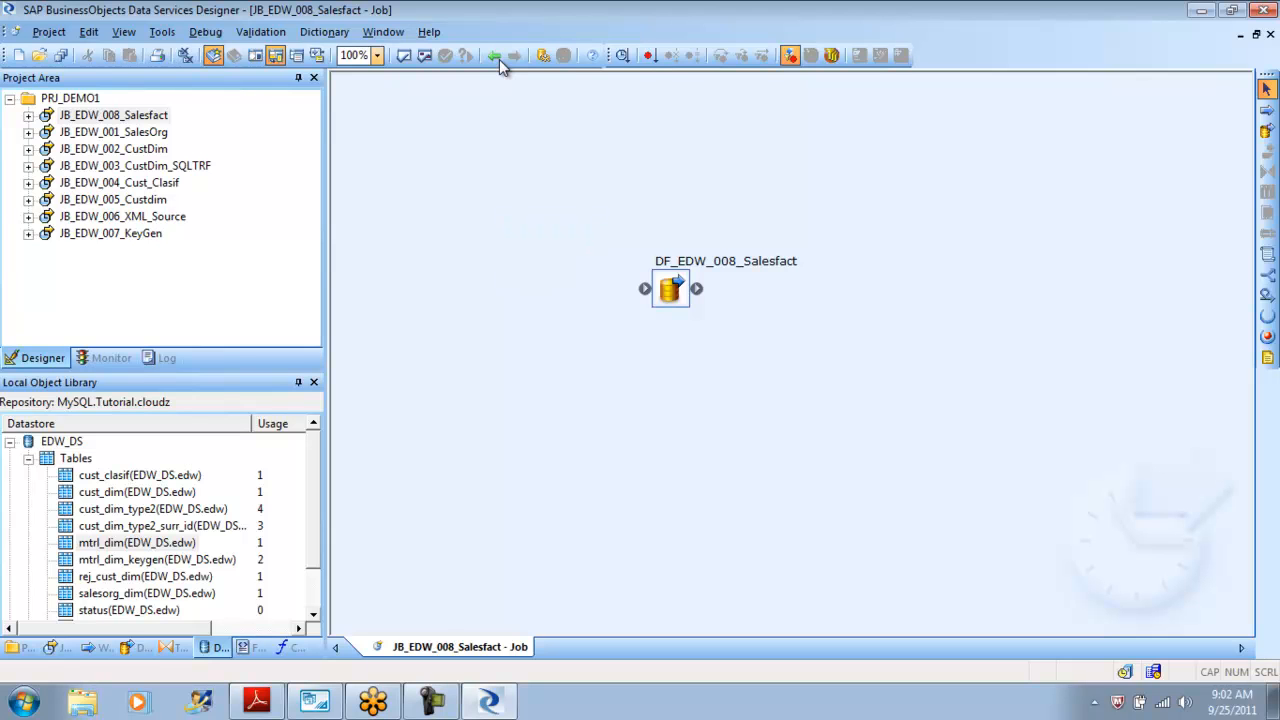
# Open the DF_EDW_008_Salesfact data flow in the workspace.
pyautogui.click(497, 58)
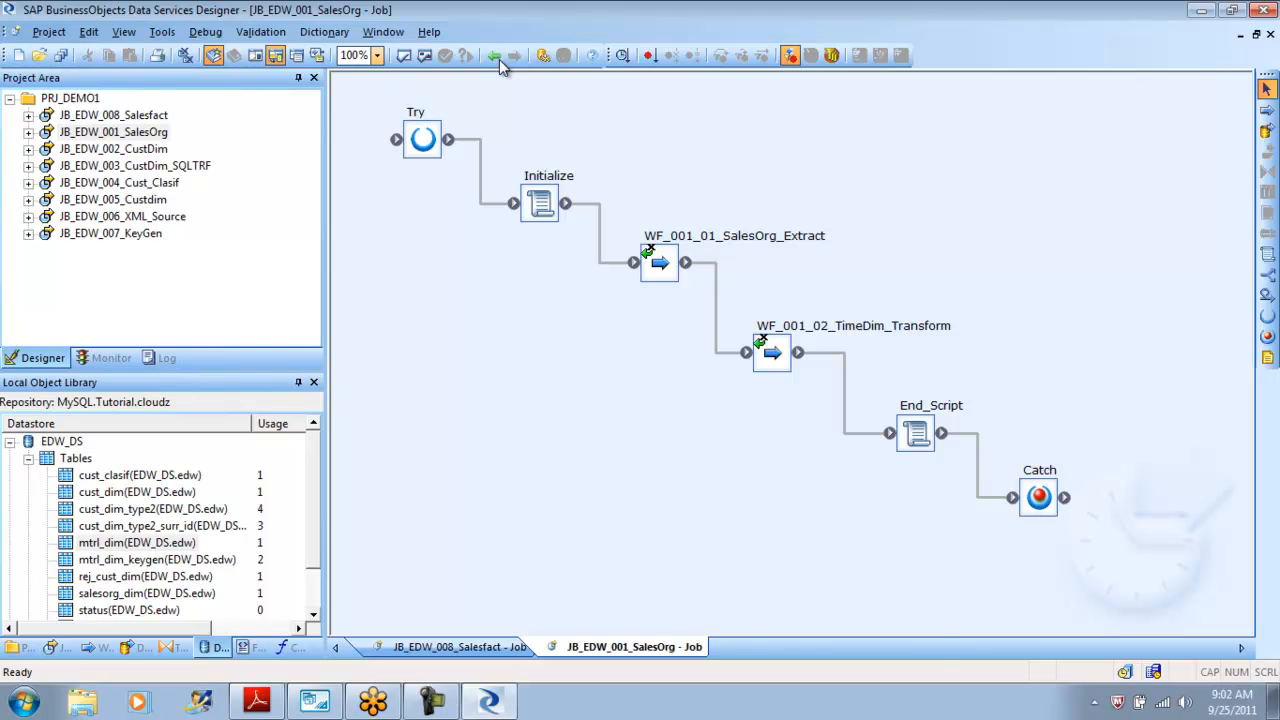
pyautogui.click(497, 58)
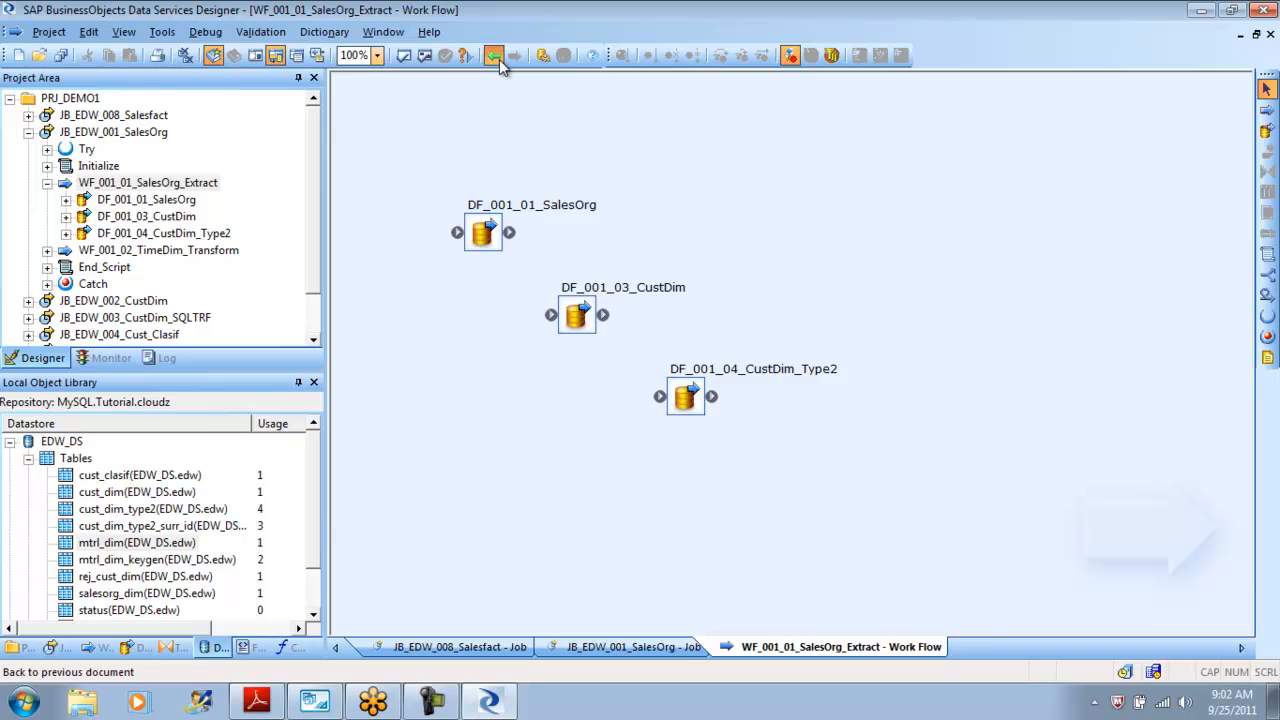
pyautogui.click(497, 58)
pyautogui.click(500, 60)
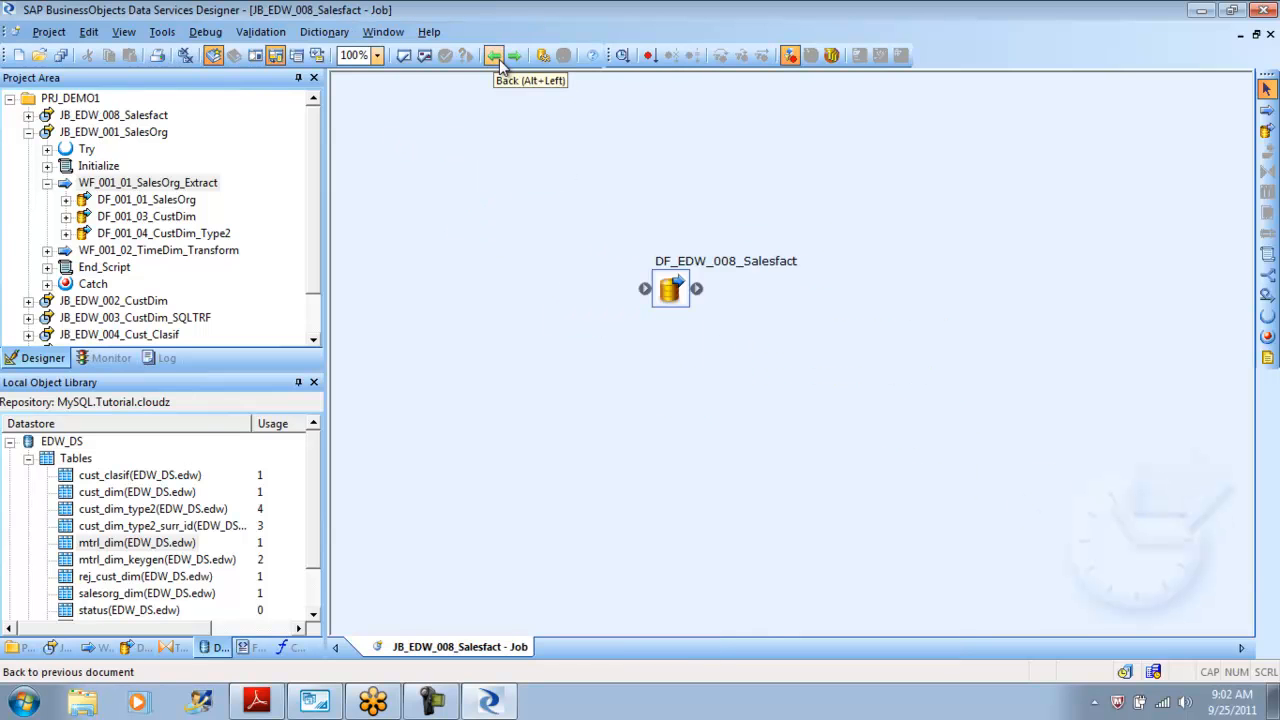
pyautogui.click(501, 60)
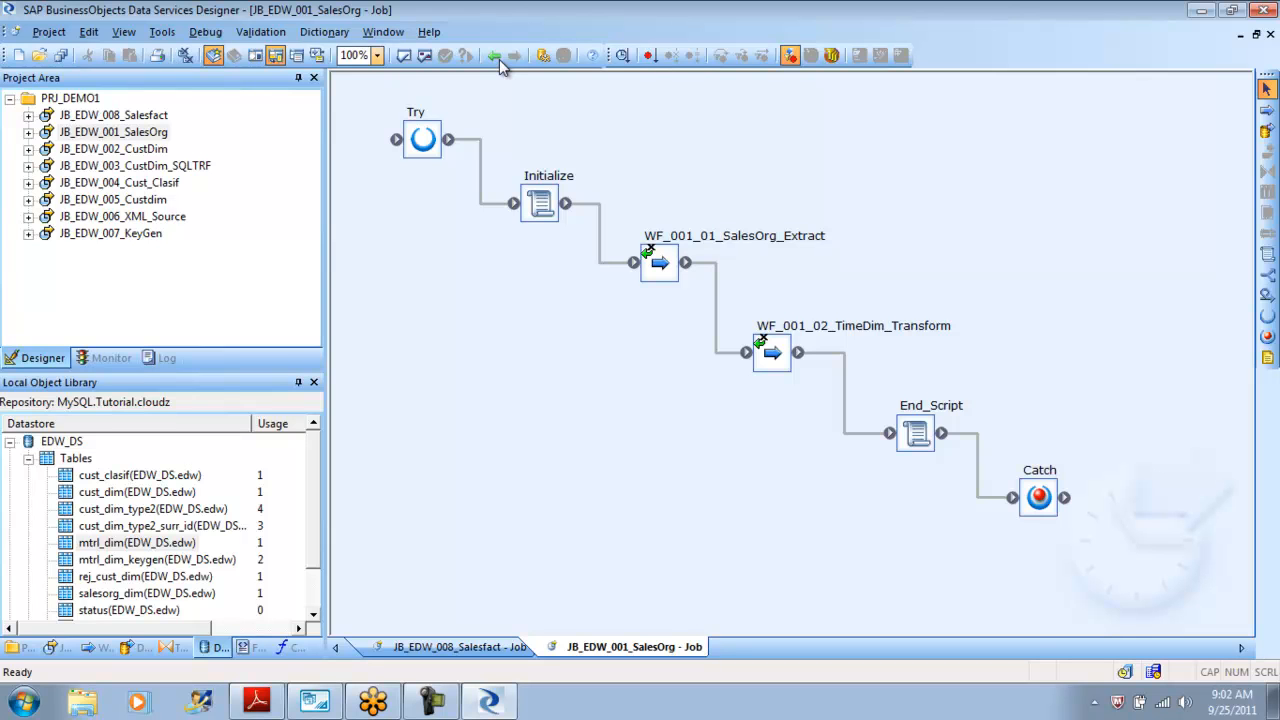
pyautogui.click(501, 60)
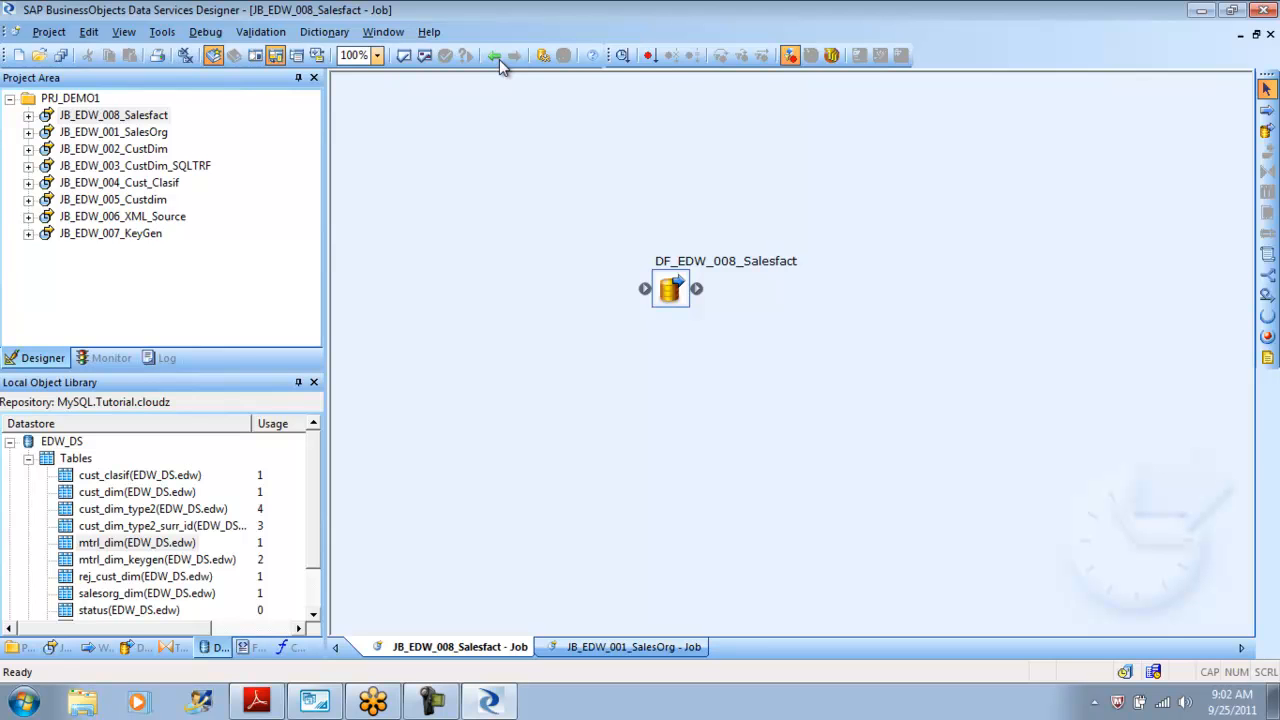
pyautogui.click(501, 60)
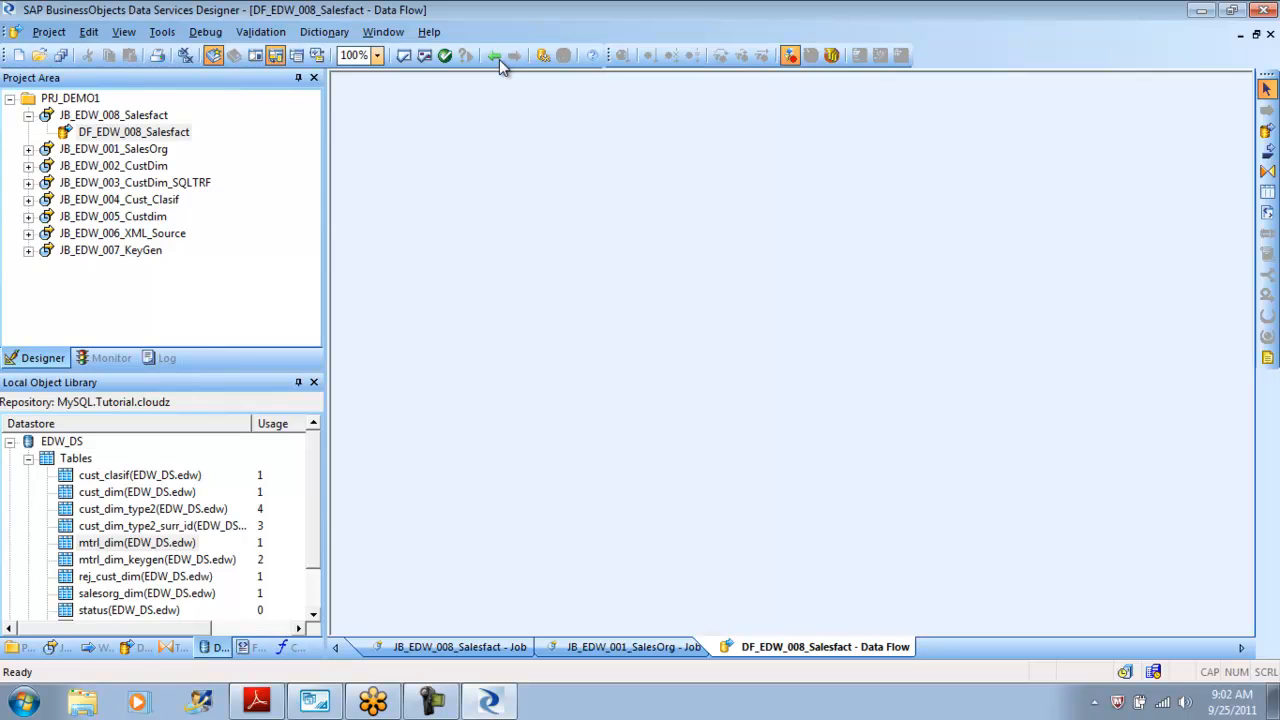
pyautogui.scroll(-1, 503, 63)
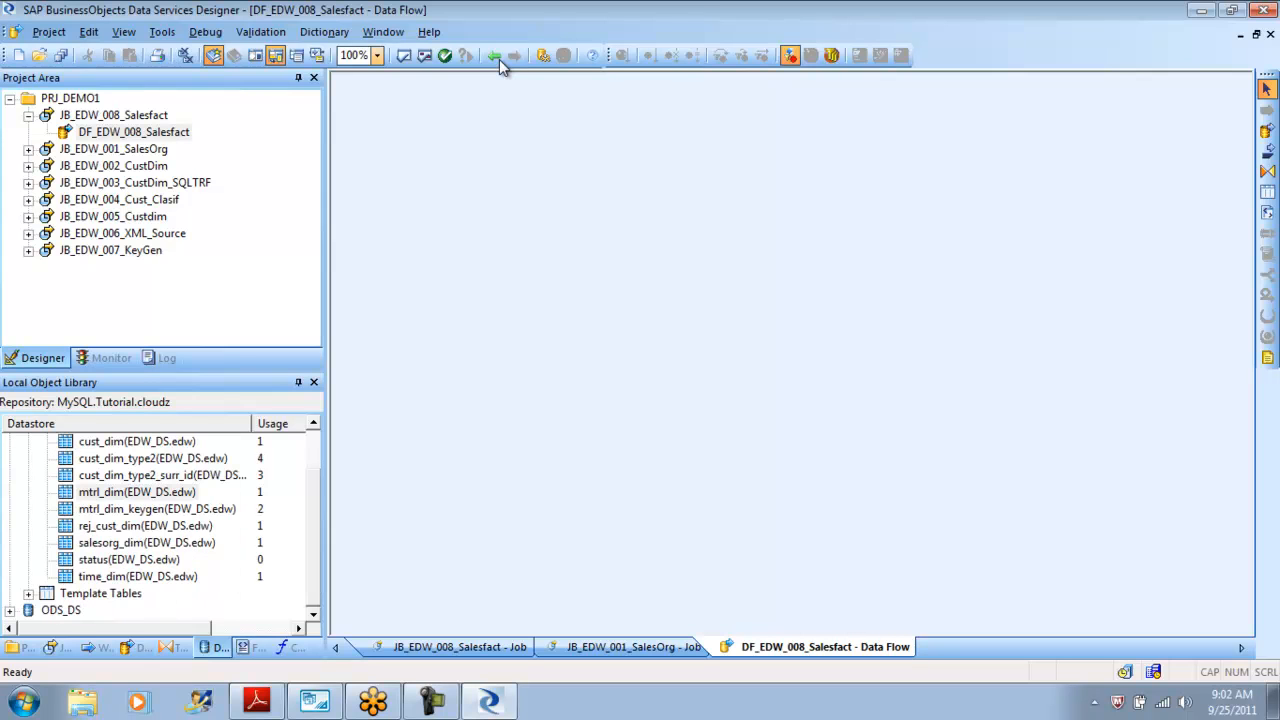
pyautogui.scroll(1, 503, 63)
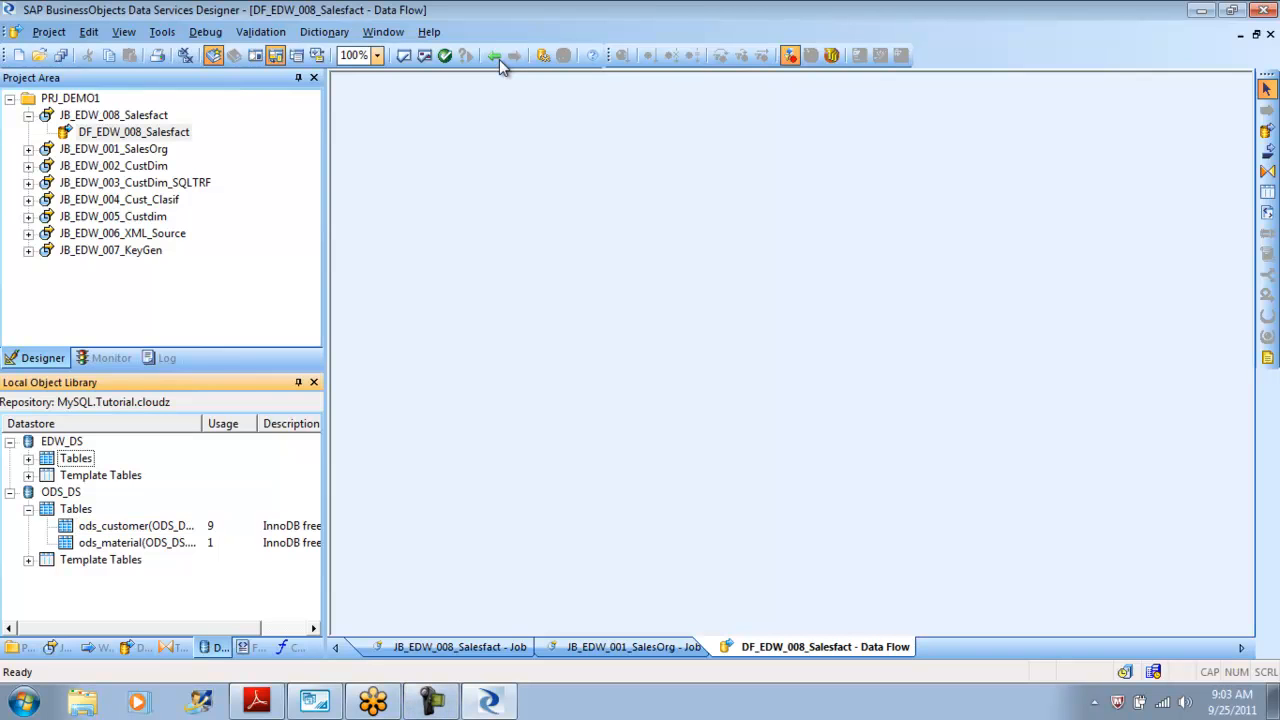
# Switch to MySQL Workbench and review the tables in the ods schema, then return to Data Services Designer.
pyautogui.hotkey('alt', 'Tab')
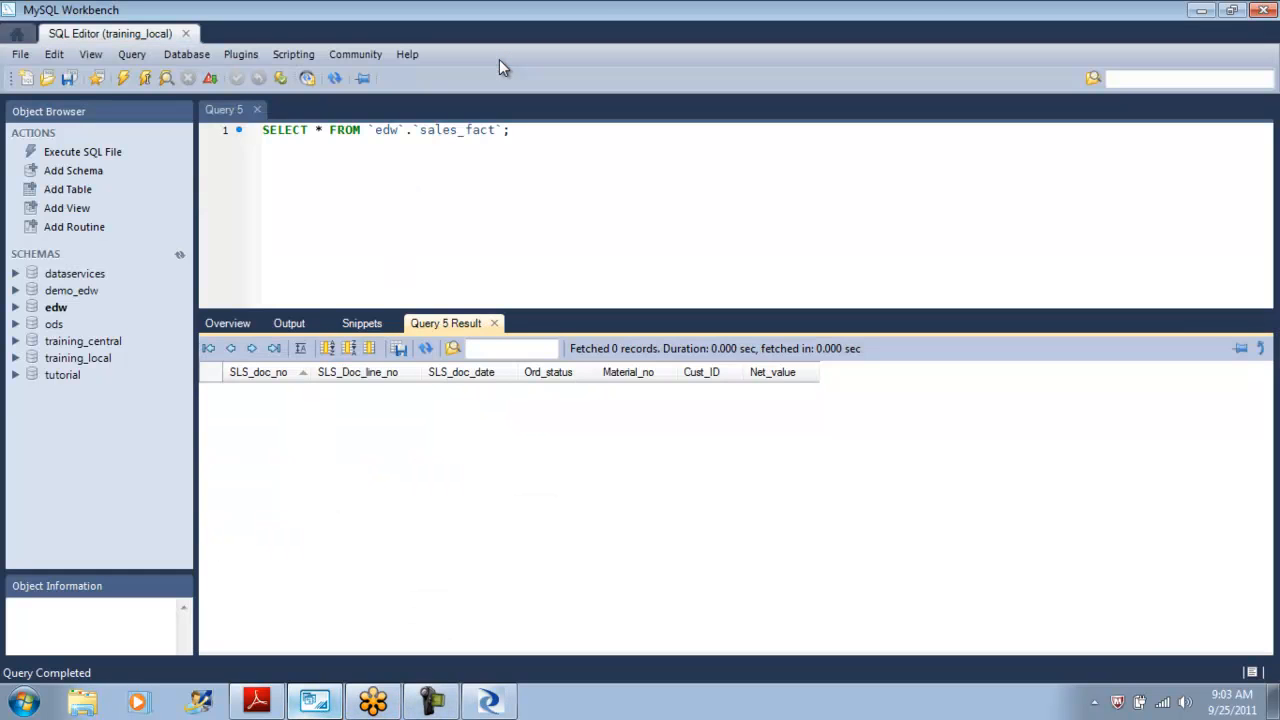
pyautogui.hotkey('ctrl', 'Tab')
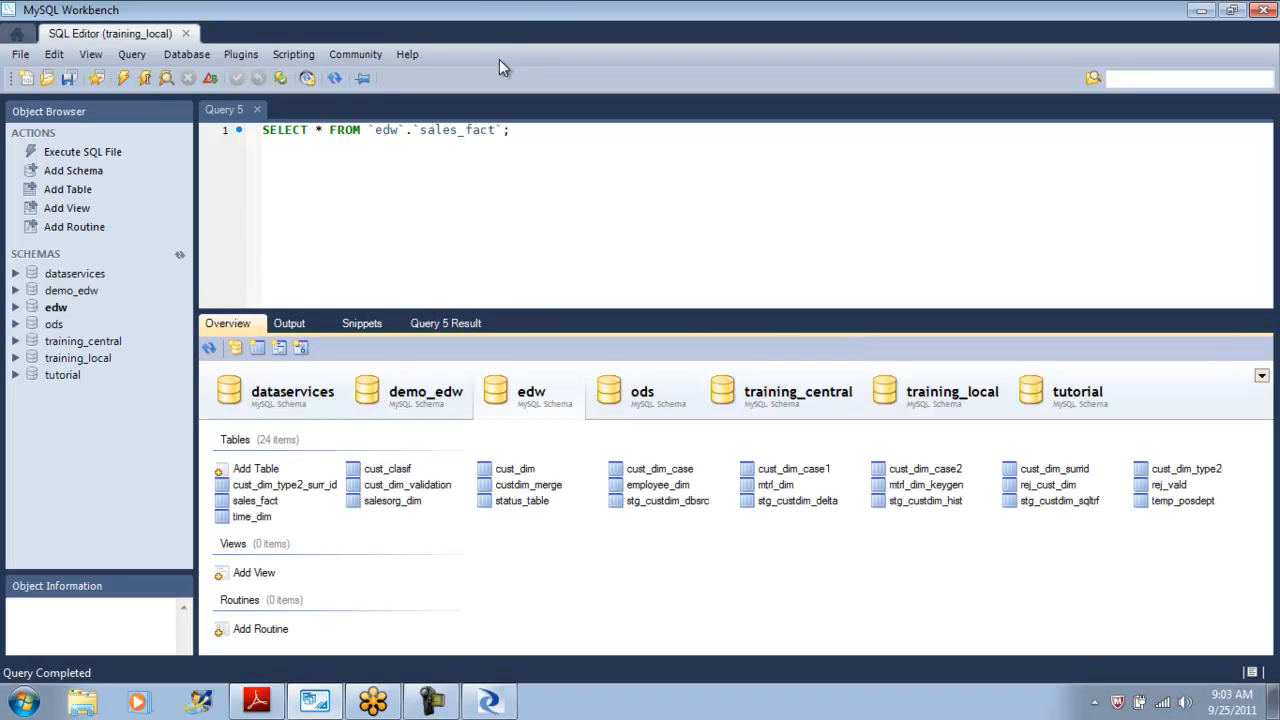
pyautogui.press('Right')
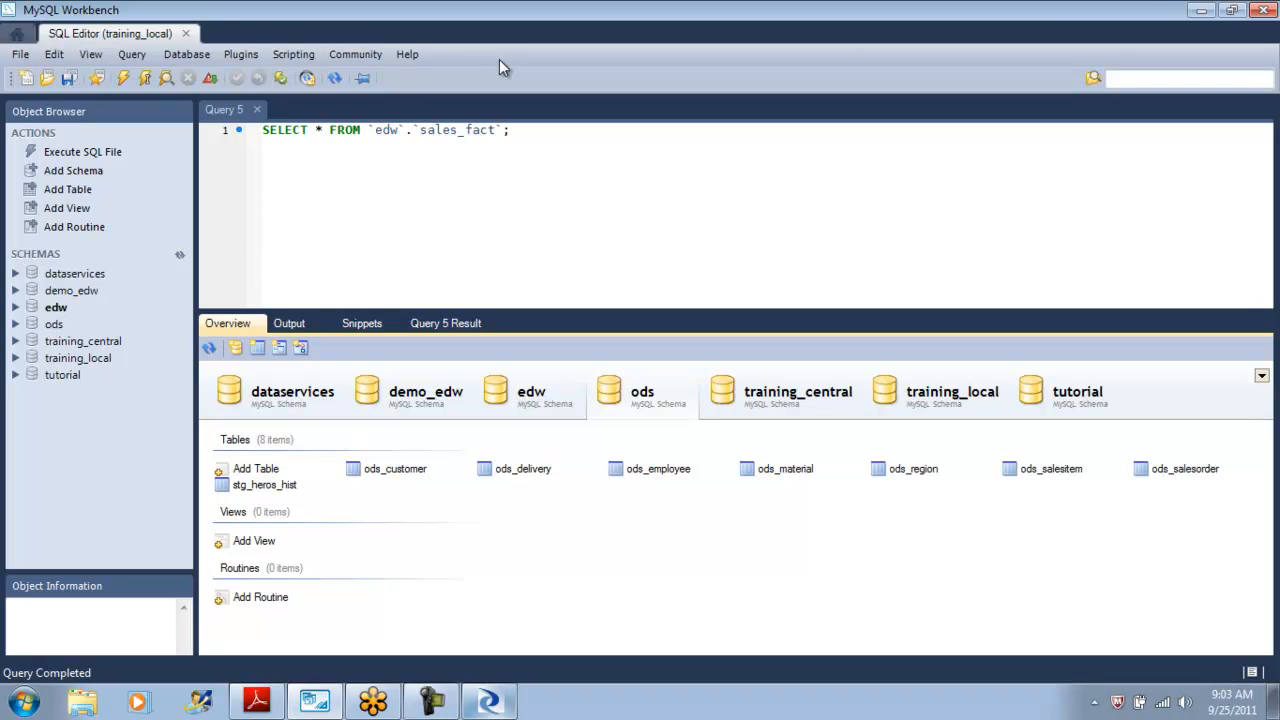
pyautogui.hotkey('alt', 'Tab')
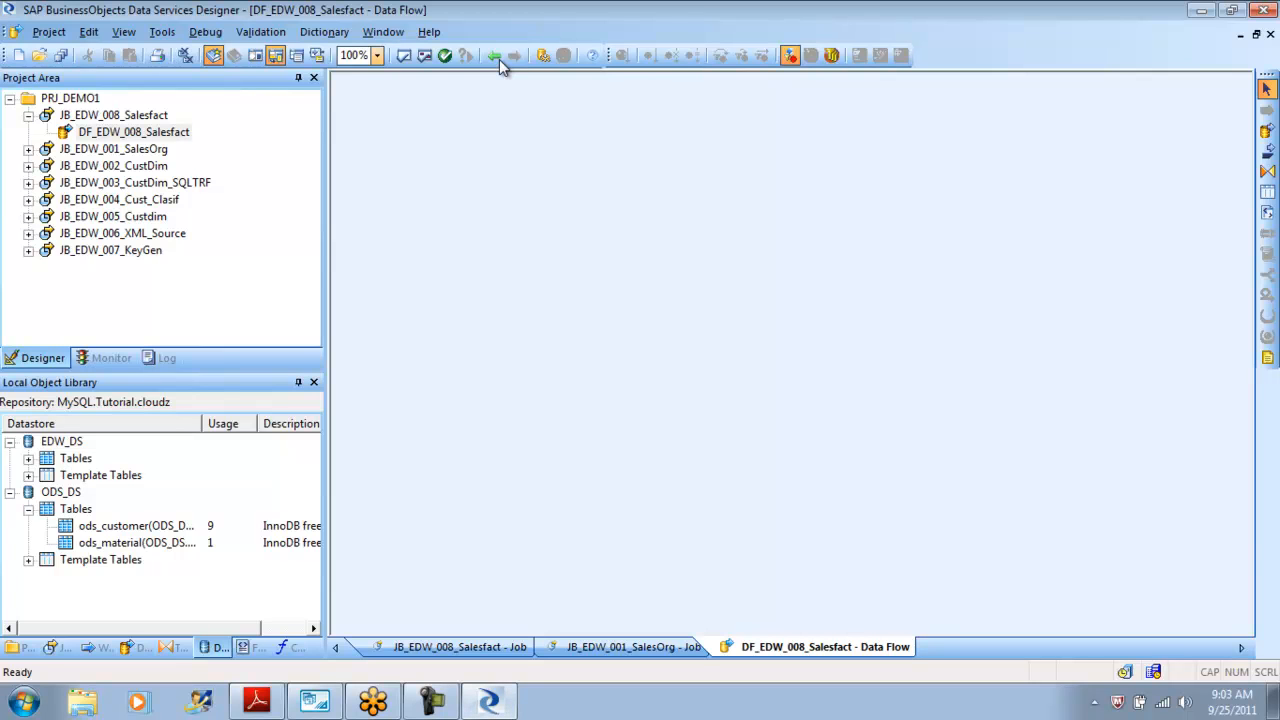
# Import the ods_salesitem table by name into the ODS_DS datastore with owner ods.
pyautogui.rightClick(65, 489)
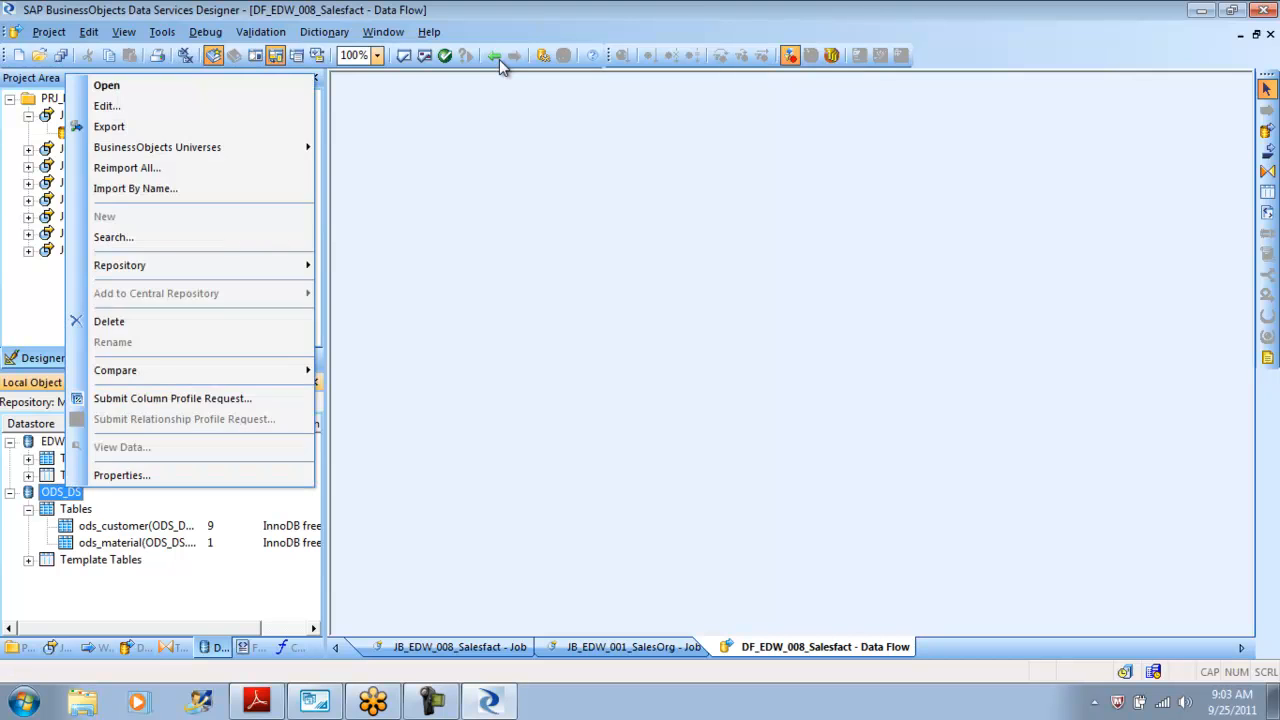
pyautogui.click(135, 188)
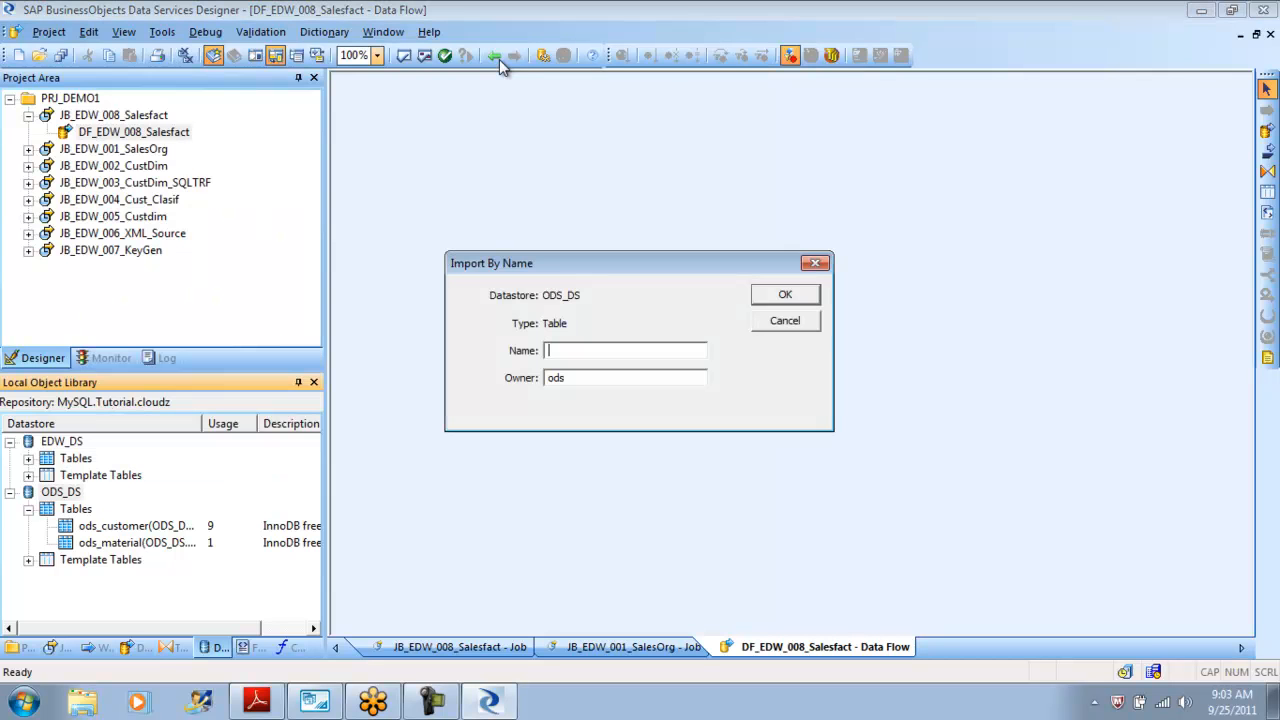
pyautogui.click(314, 701)
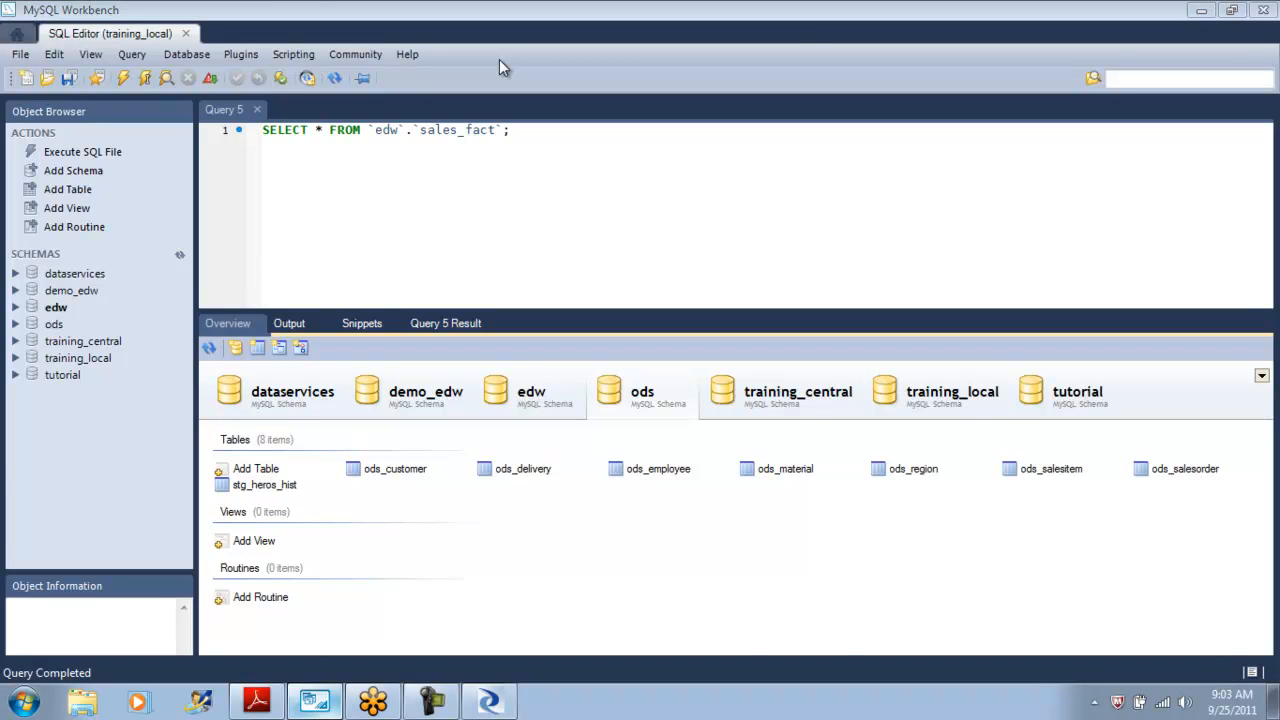
pyautogui.hotkey('alt', 'Tab')
pyautogui.write('ods_salesitem')
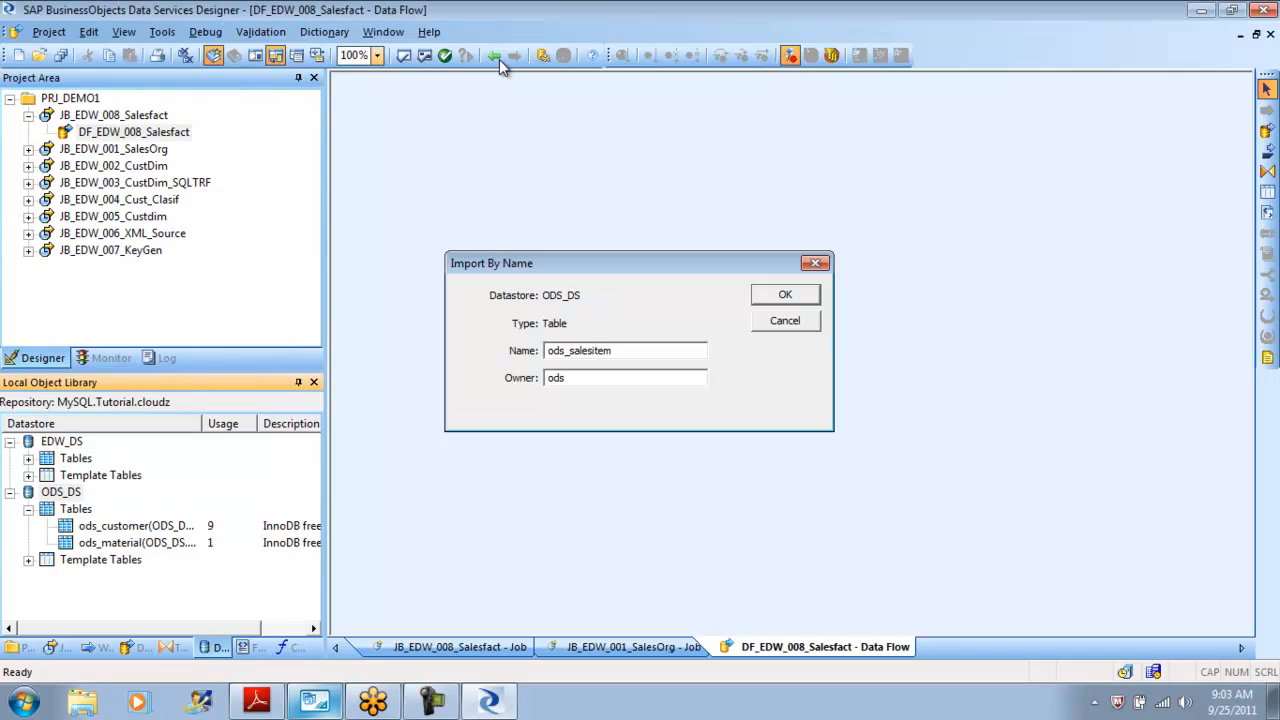
pyautogui.press('Return')
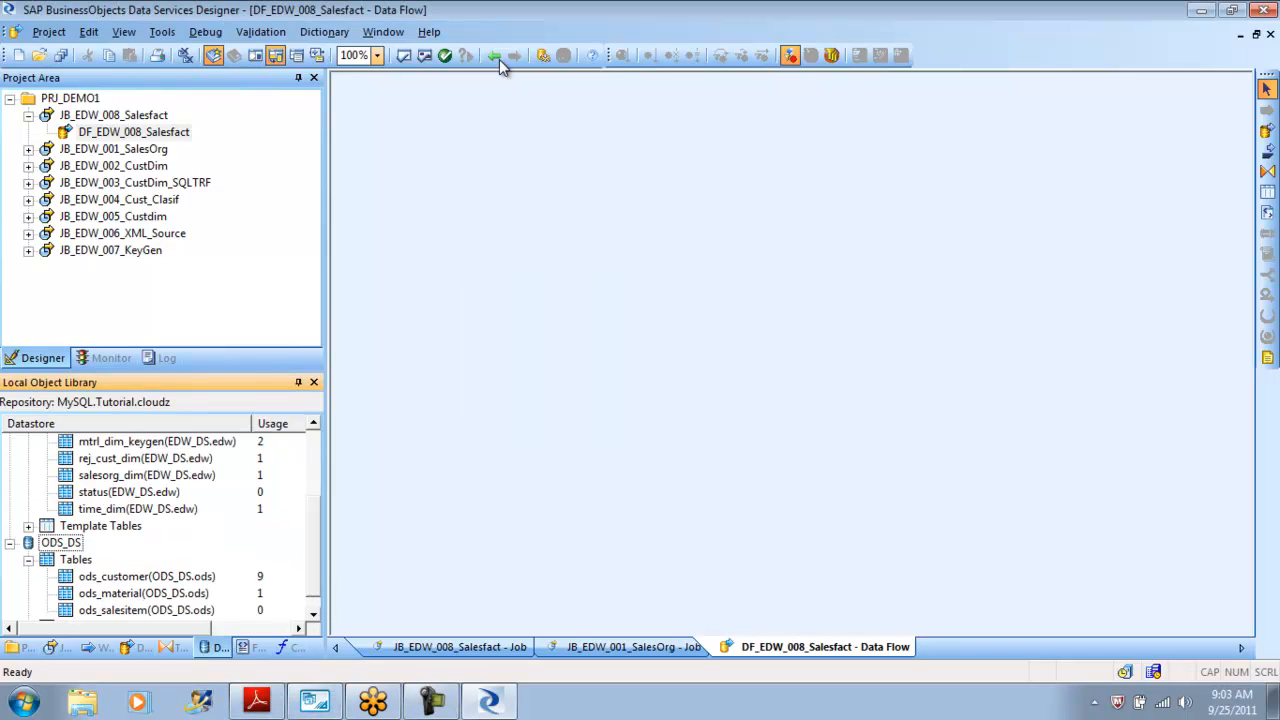
pyautogui.hotkey('shift', 'F10')
pyautogui.press('Down')
pyautogui.press('Return')
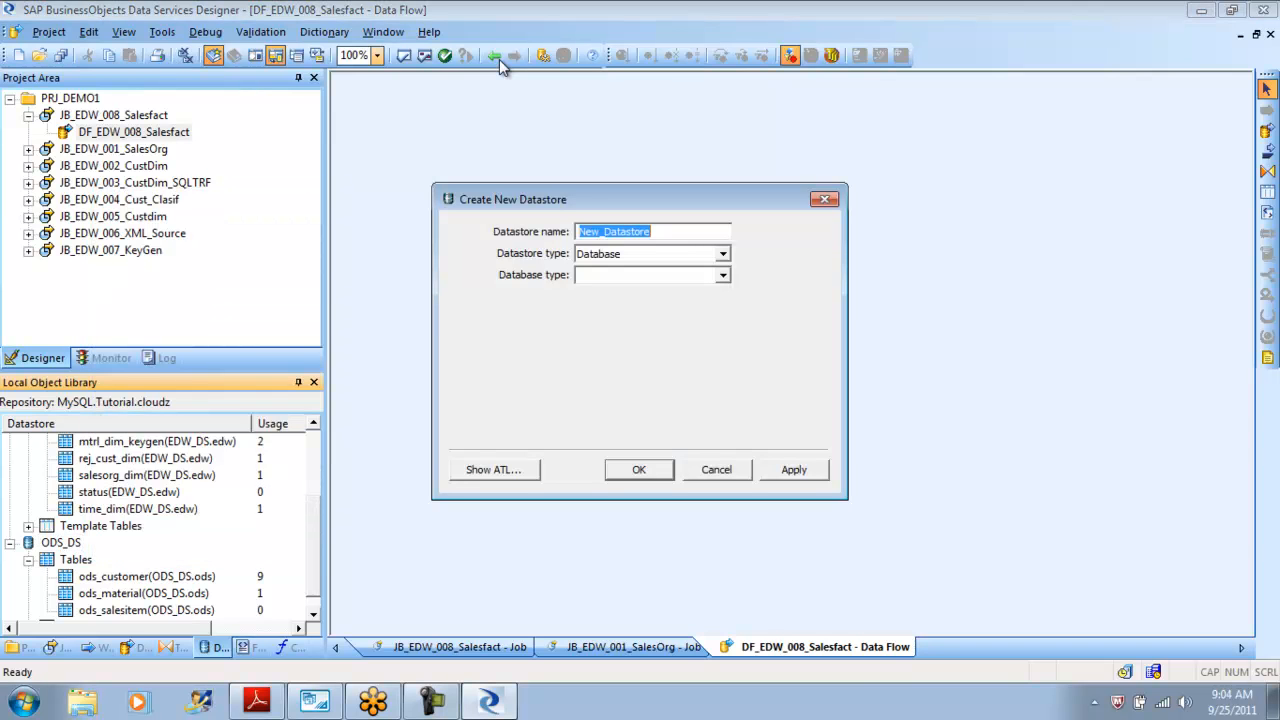
pyautogui.hotkey('alt', 'Tab')
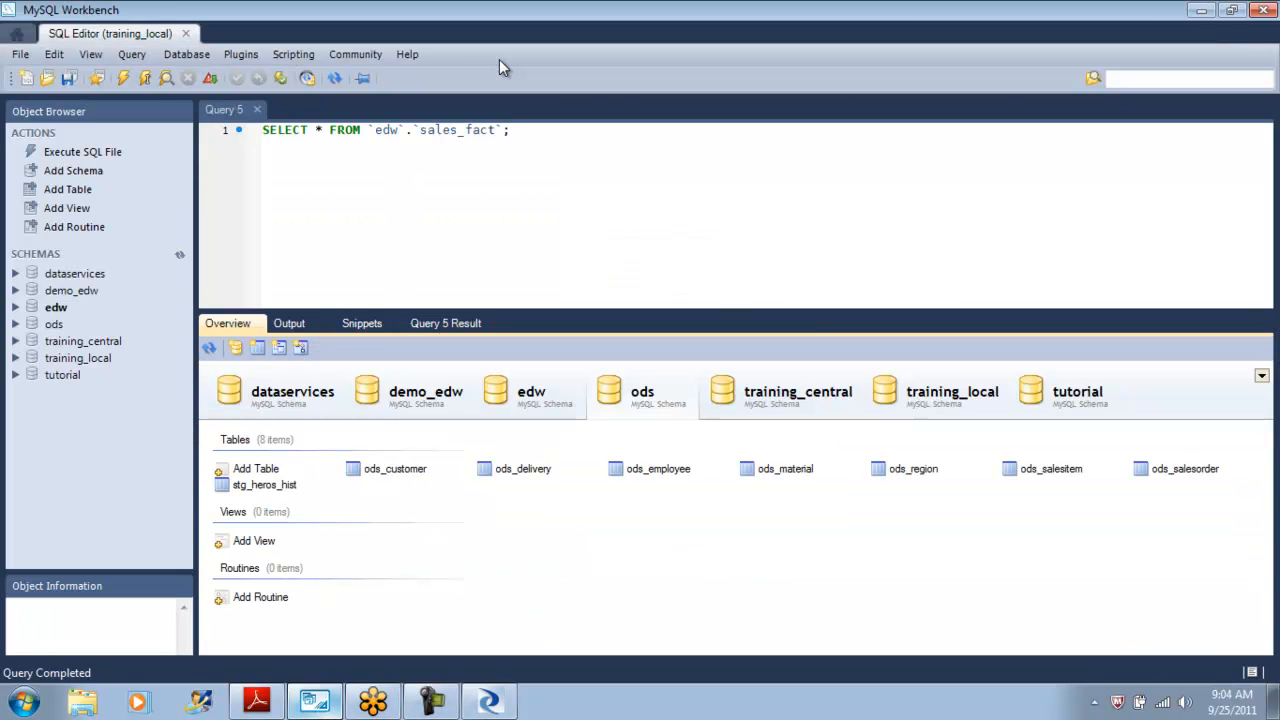
pyautogui.hotkey('alt', 'Tab')
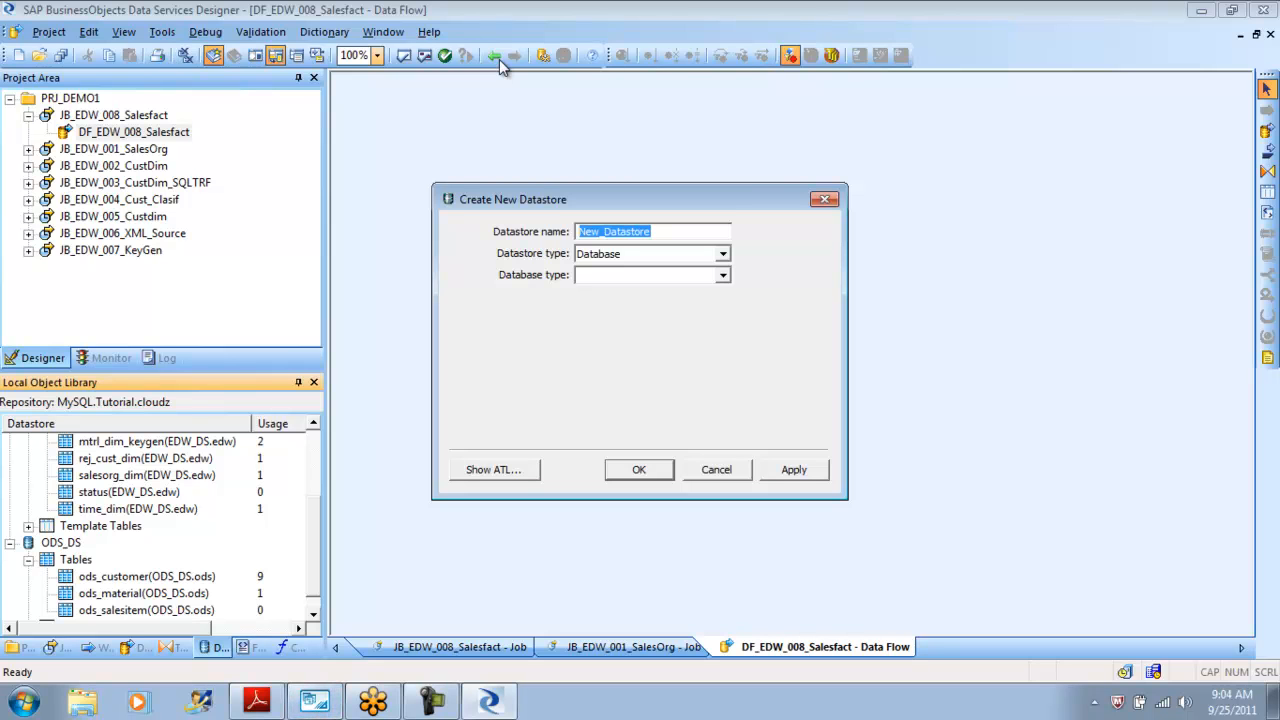
pyautogui.press('Return')
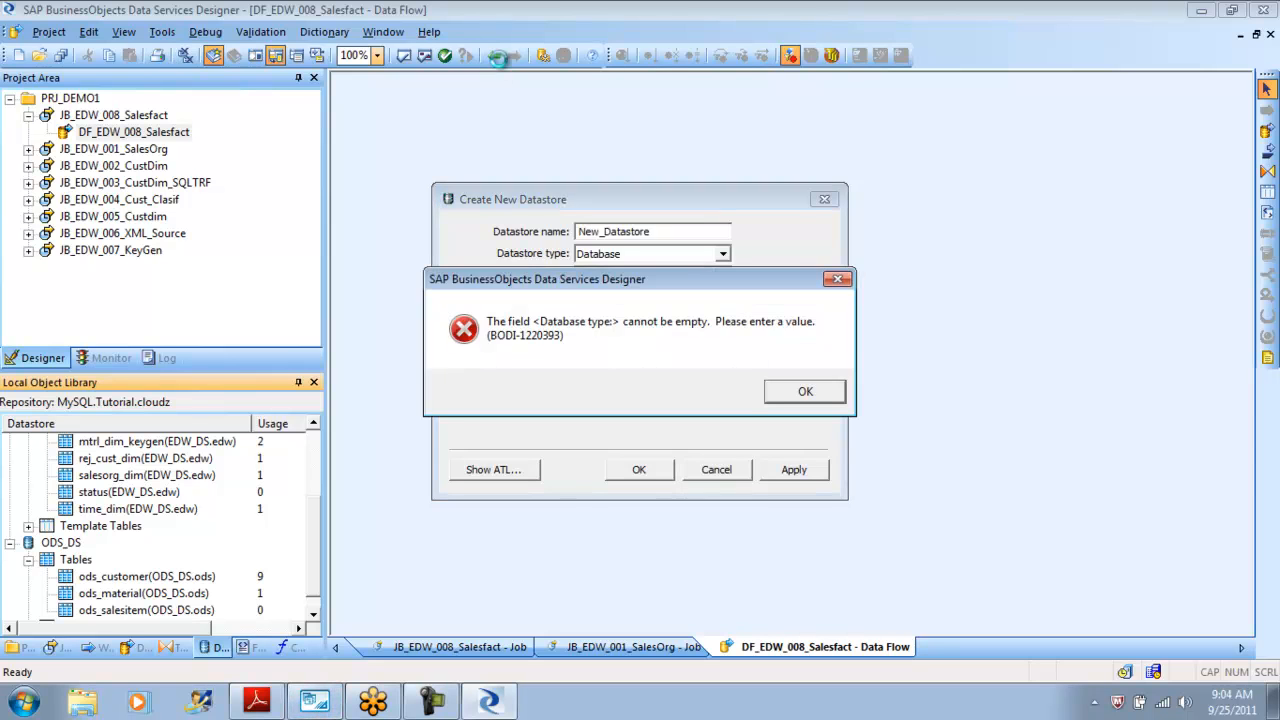
pyautogui.press('Return')
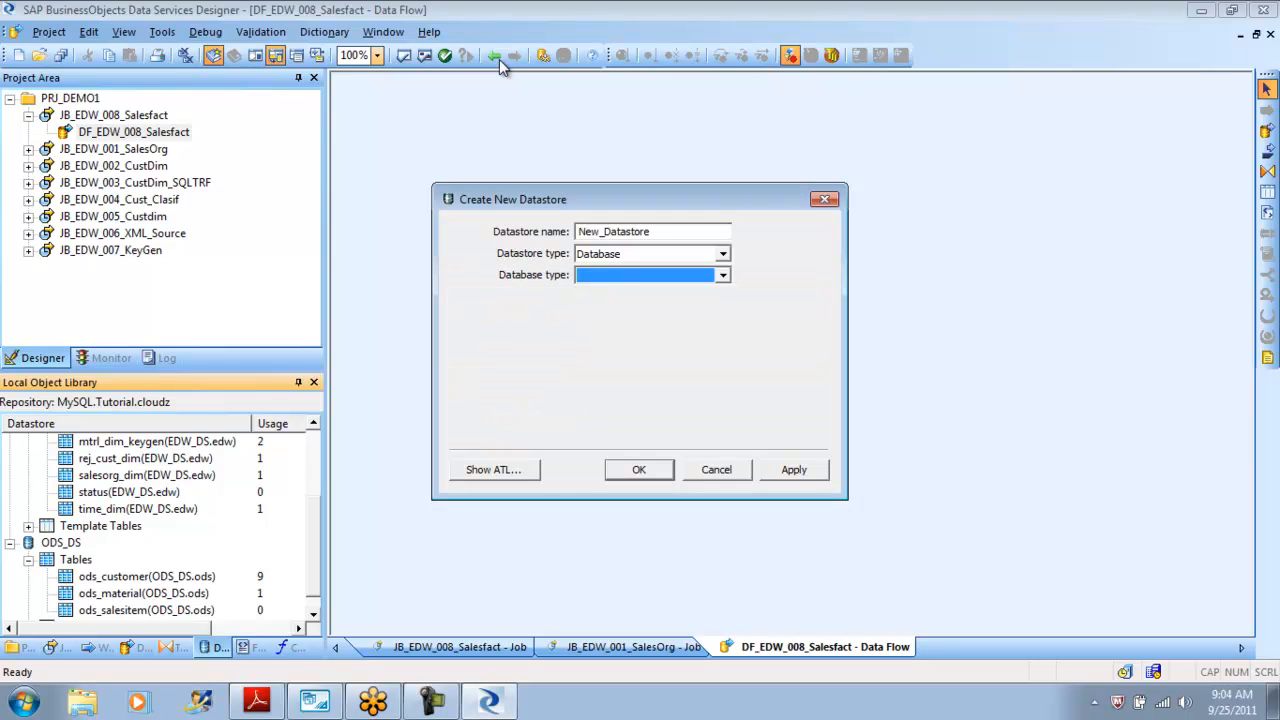
pyautogui.press('Escape')
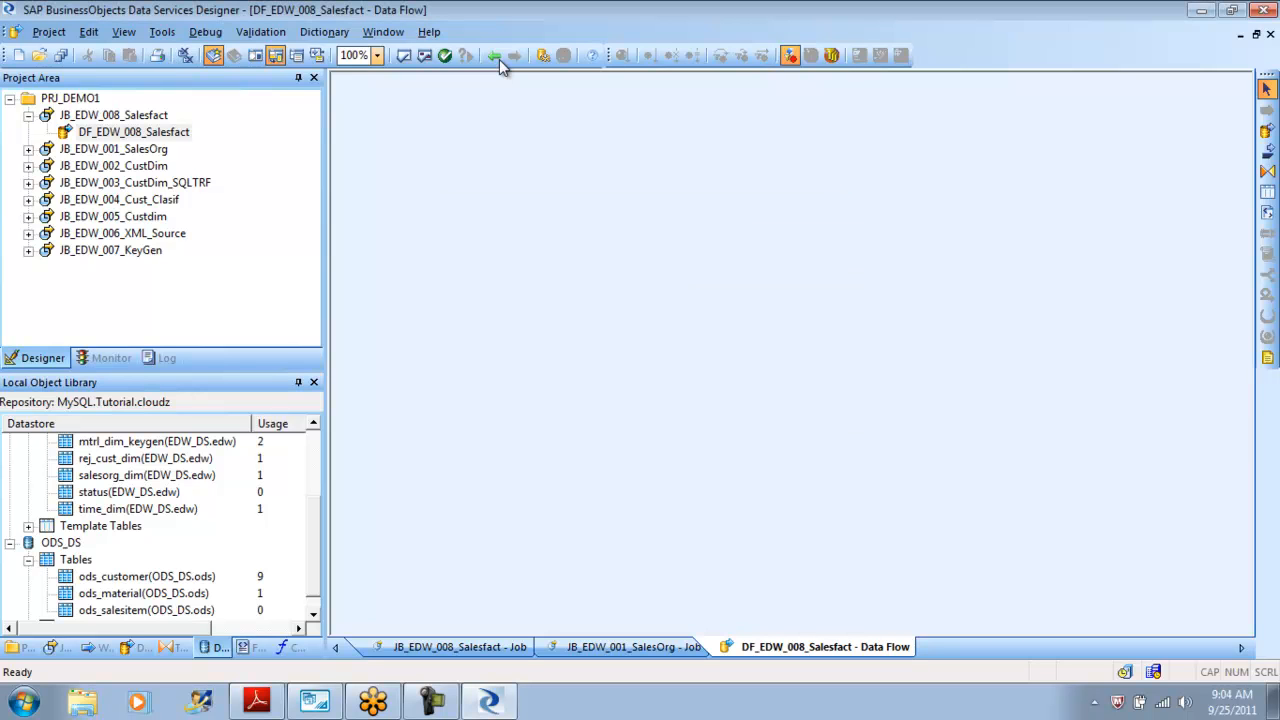
# Import the ods_salesorder table by name into the ODS_DS datastore.
pyautogui.rightClick(80, 561)
pyautogui.press('Up')
pyautogui.press('Up')
pyautogui.press('Down')
pyautogui.press('Return')
pyautogui.write('ods_salesorder')
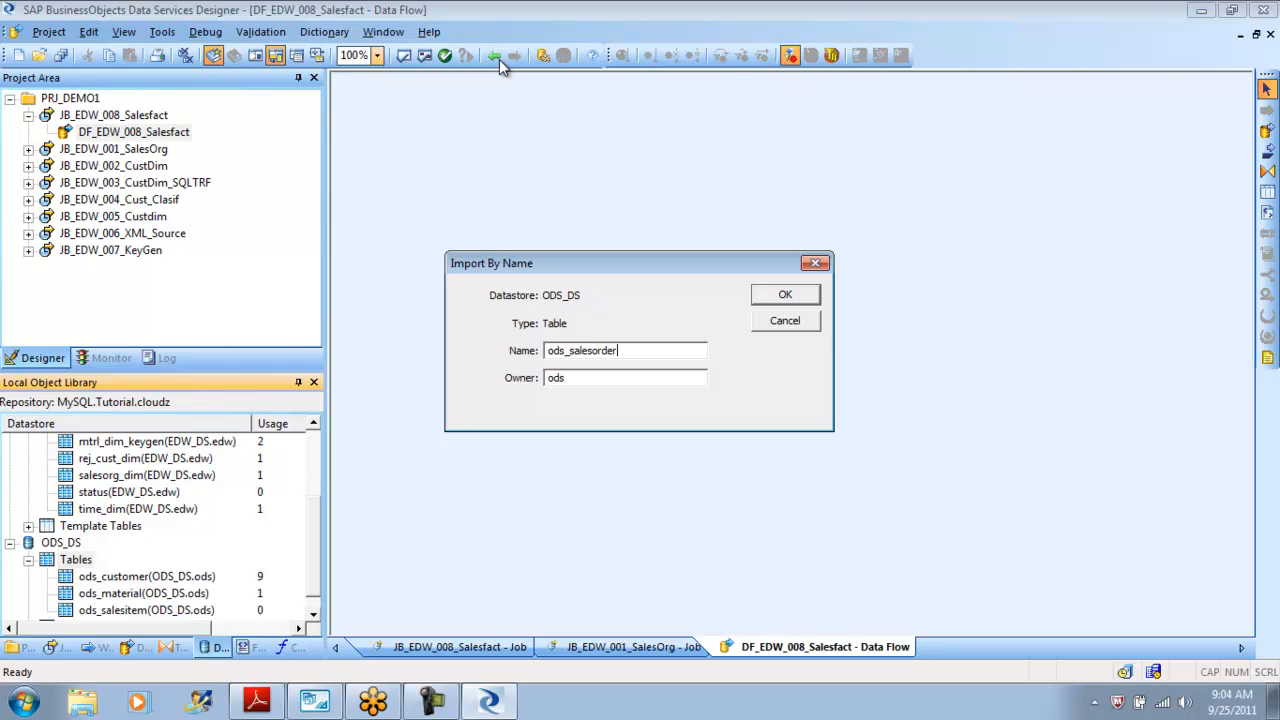
pyautogui.press('Return')
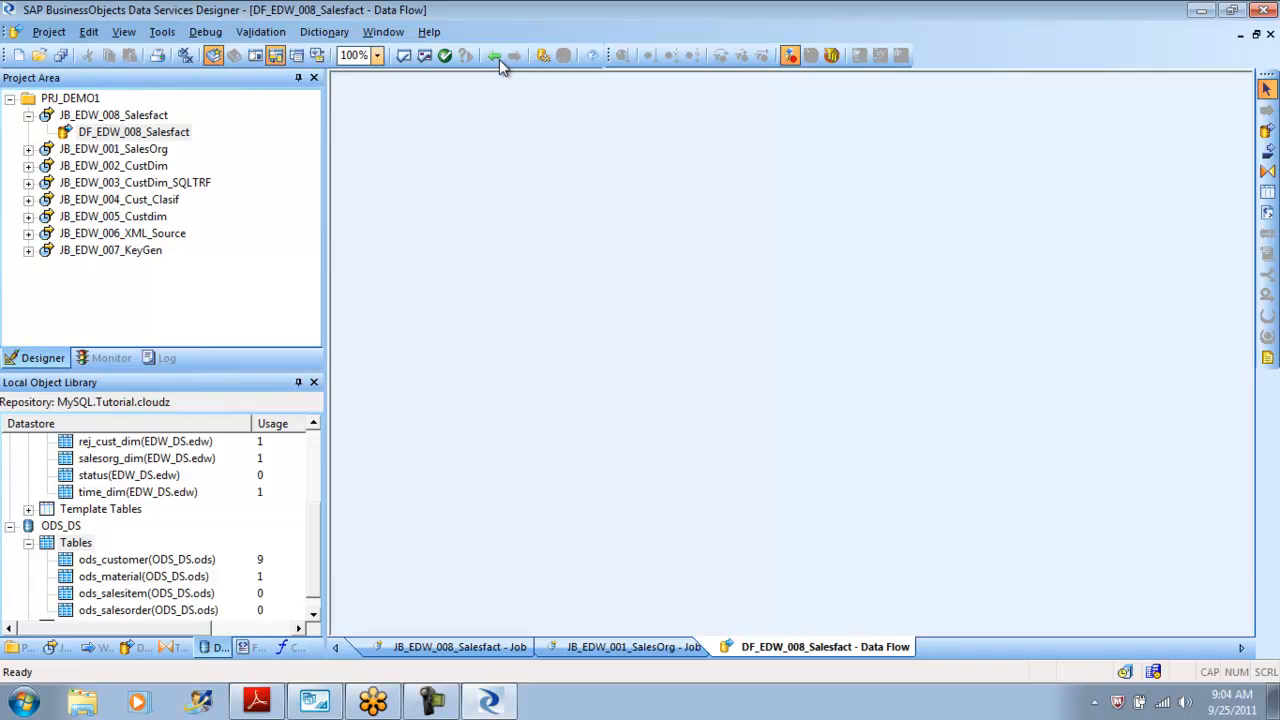
# Place the ods_salesitem and ods_salesorder tables as sources in the data flow, one above the other.
pyautogui.moveTo(146, 593); pyautogui.dragTo(437, 250)
pyautogui.press('Return')
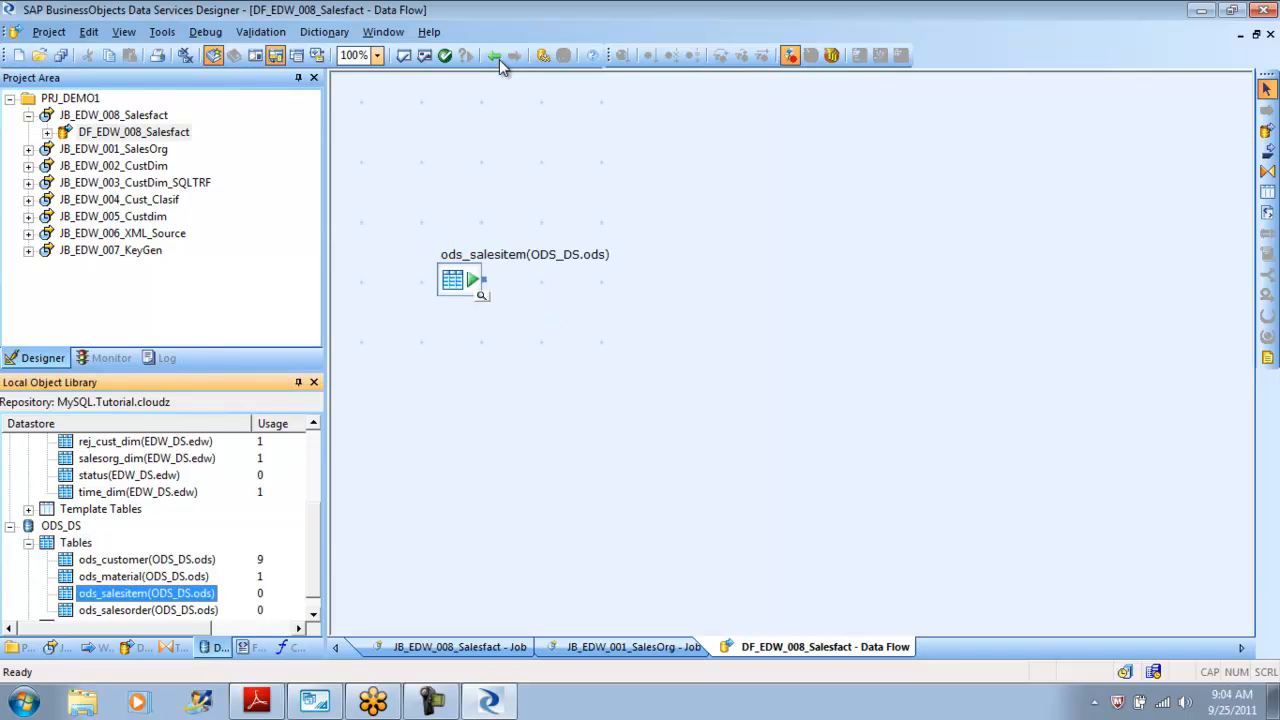
pyautogui.press('Down')
pyautogui.moveTo(148, 593); pyautogui.dragTo(450, 368)
pyautogui.press('Return')
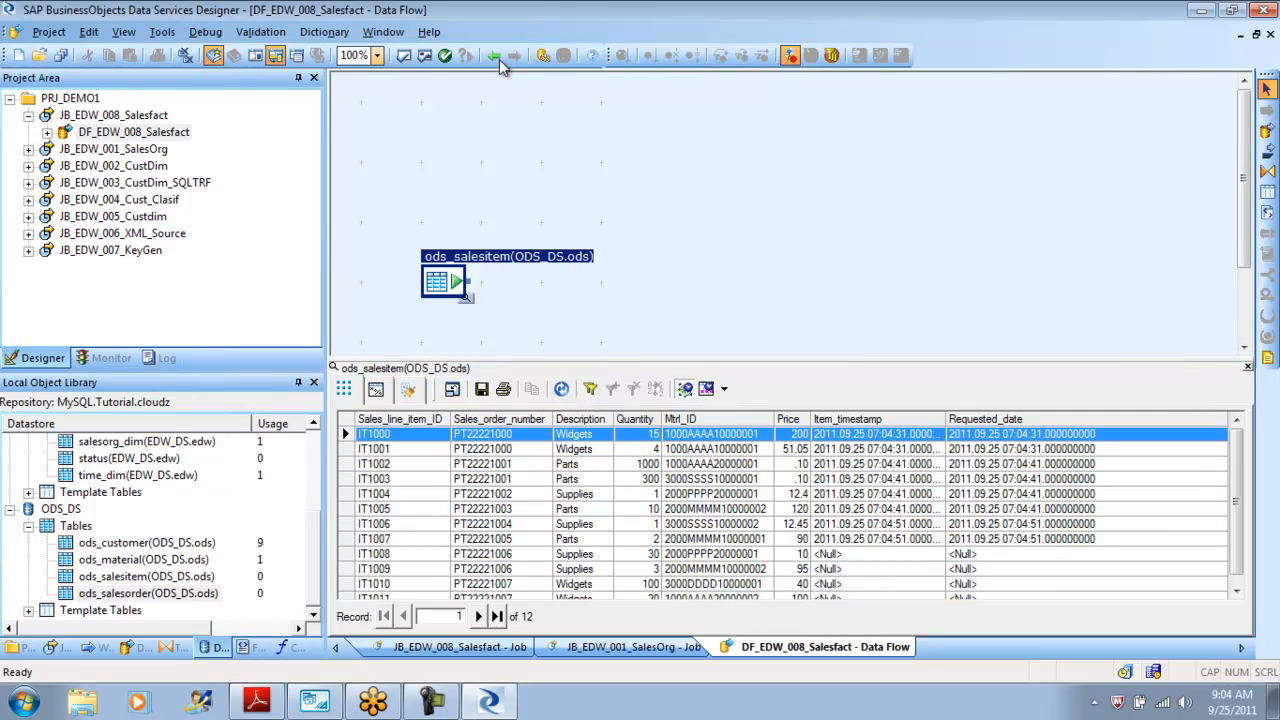
pyautogui.click(498, 58)
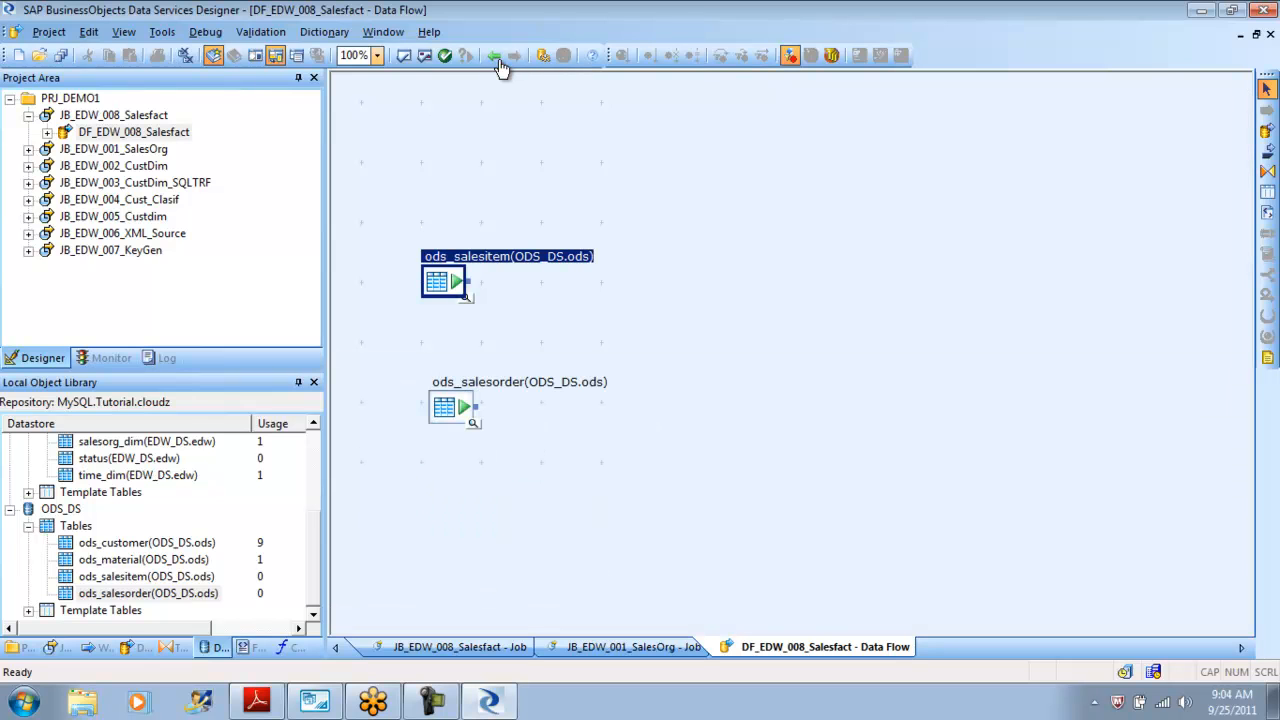
# Add a query transform named QRY_Join and connect both source tables to it.
pyautogui.click(504, 60)
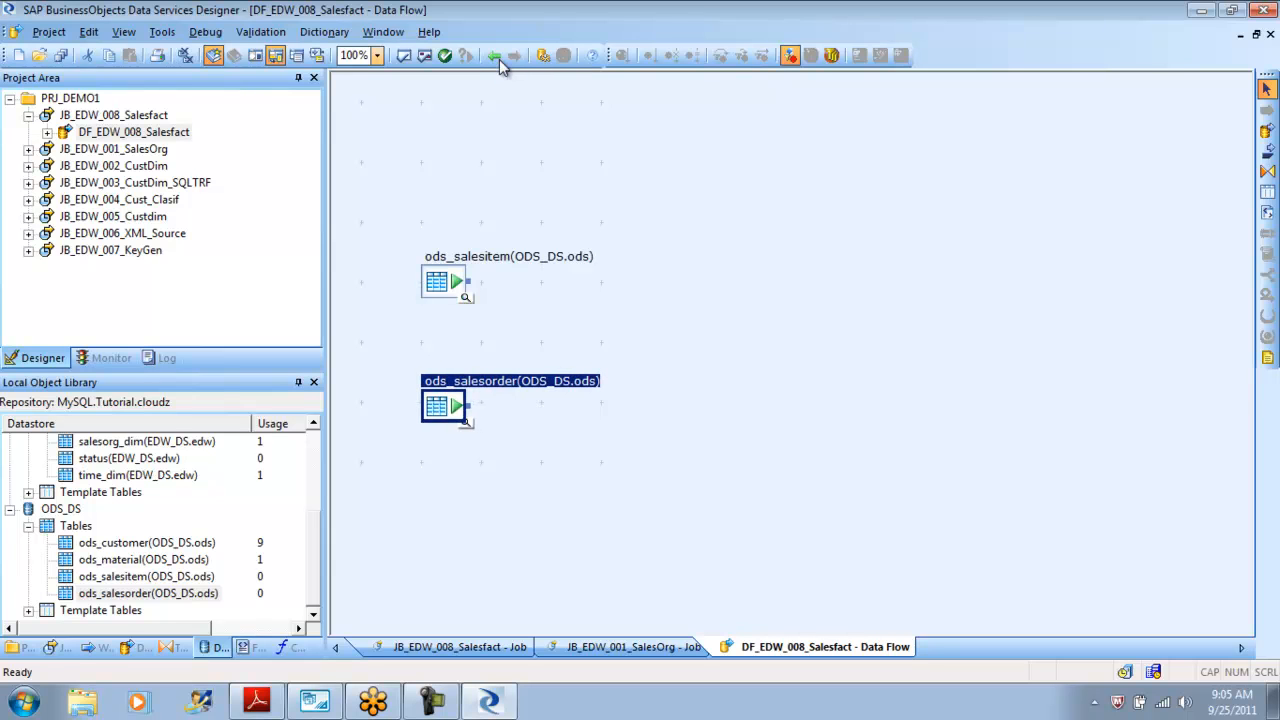
pyautogui.click(1267, 171)
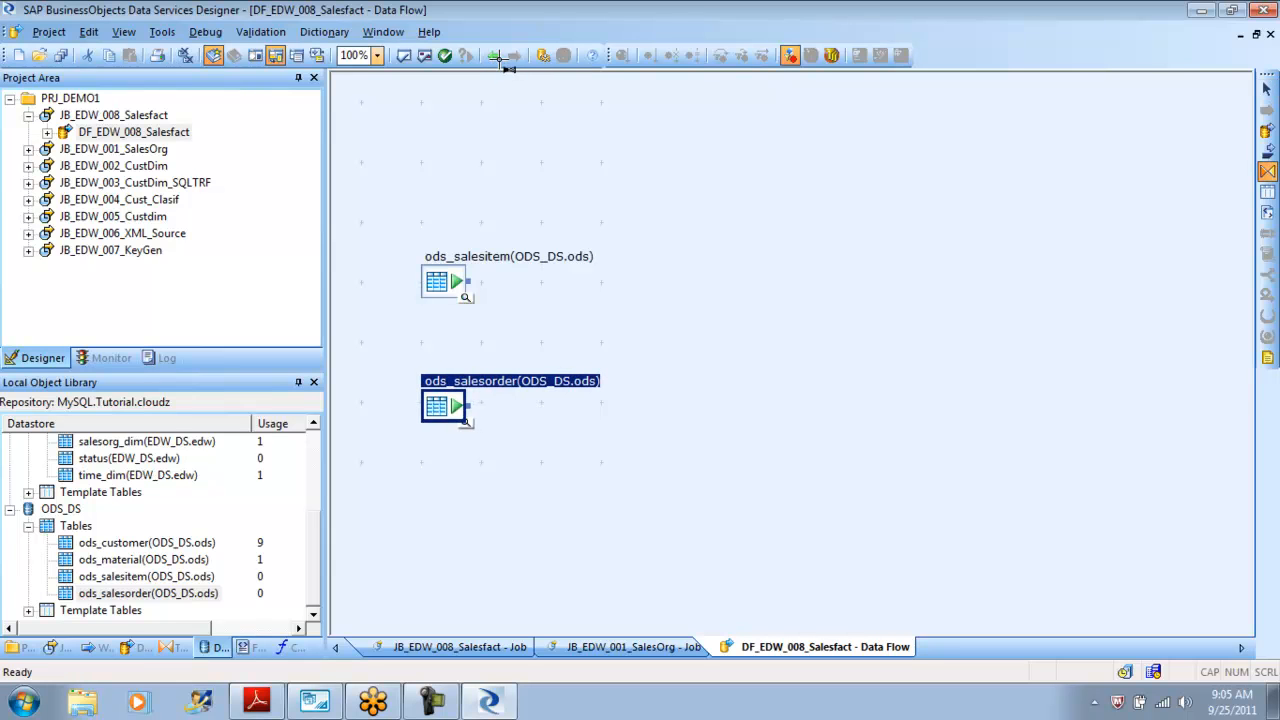
pyautogui.click(607, 330)
pyautogui.write('QRY_J')
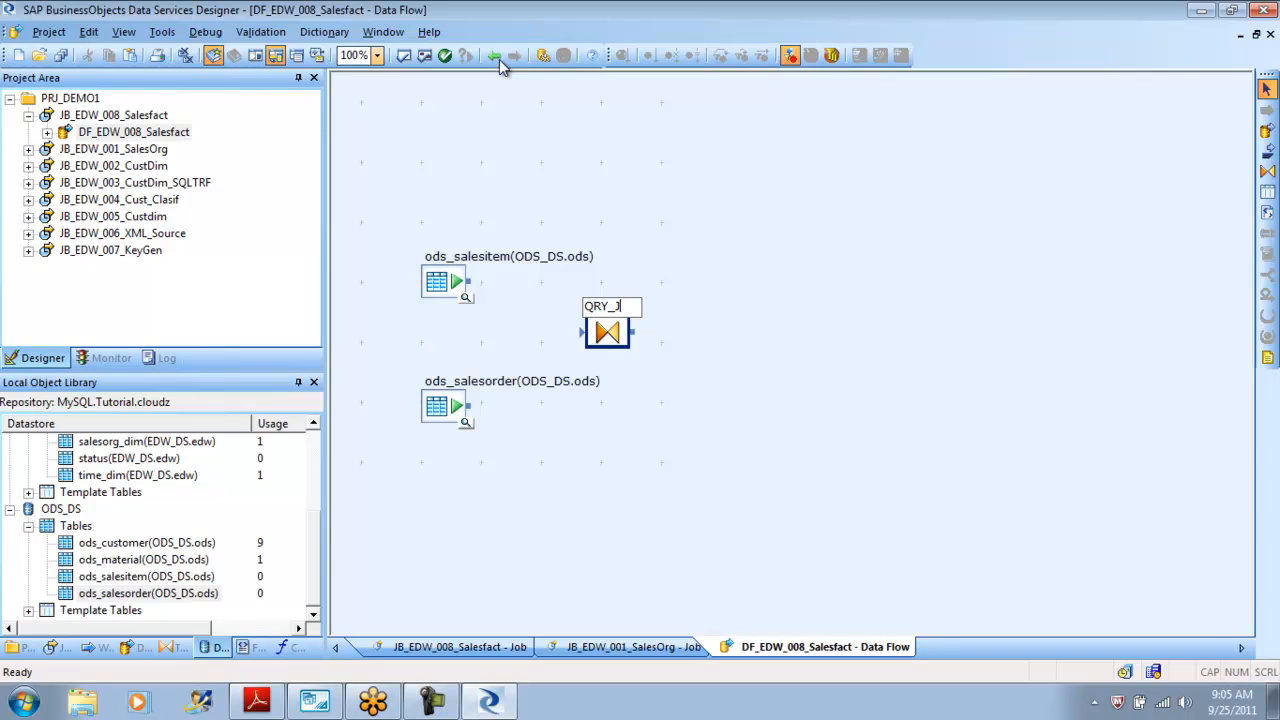
pyautogui.write('o')
pyautogui.press('BackSpace')
pyautogui.write('ion')
pyautogui.press('BackSpace')
pyautogui.press('BackSpace')
pyautogui.press('BackSpace')
pyautogui.write('oin')
pyautogui.press('Return')
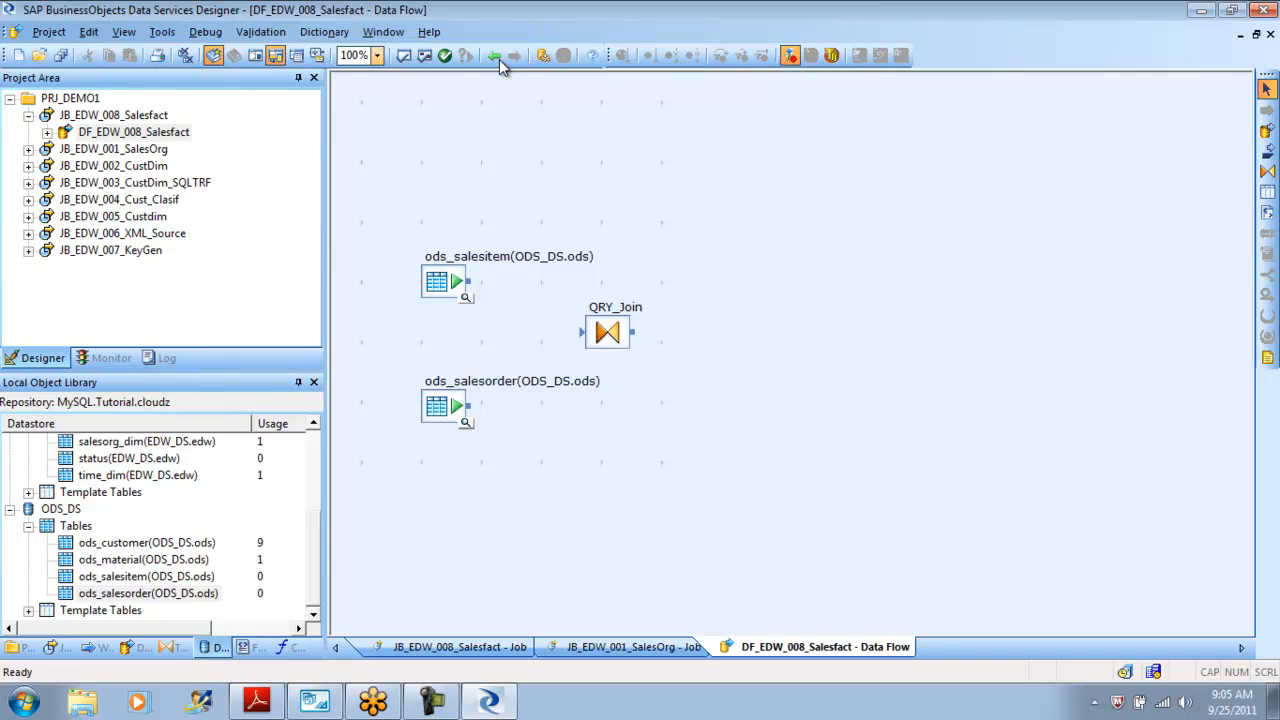
pyautogui.moveTo(468, 281); pyautogui.dragTo(582, 332)
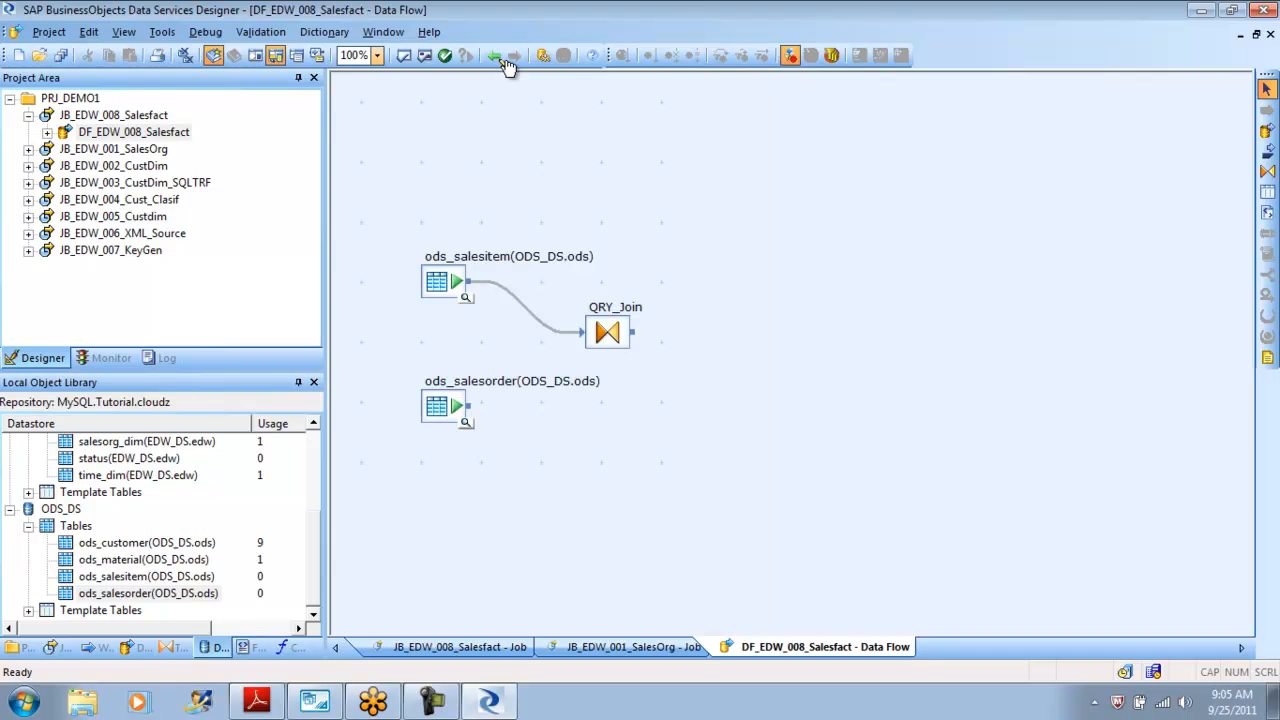
pyautogui.moveTo(468, 405); pyautogui.dragTo(582, 332)
# Define the join in QRY_Join's WHERE clause as ods_salesorder.Sales_order_number = ods_salesitem.Sales_order_number.
pyautogui.doubleClick(607, 332)
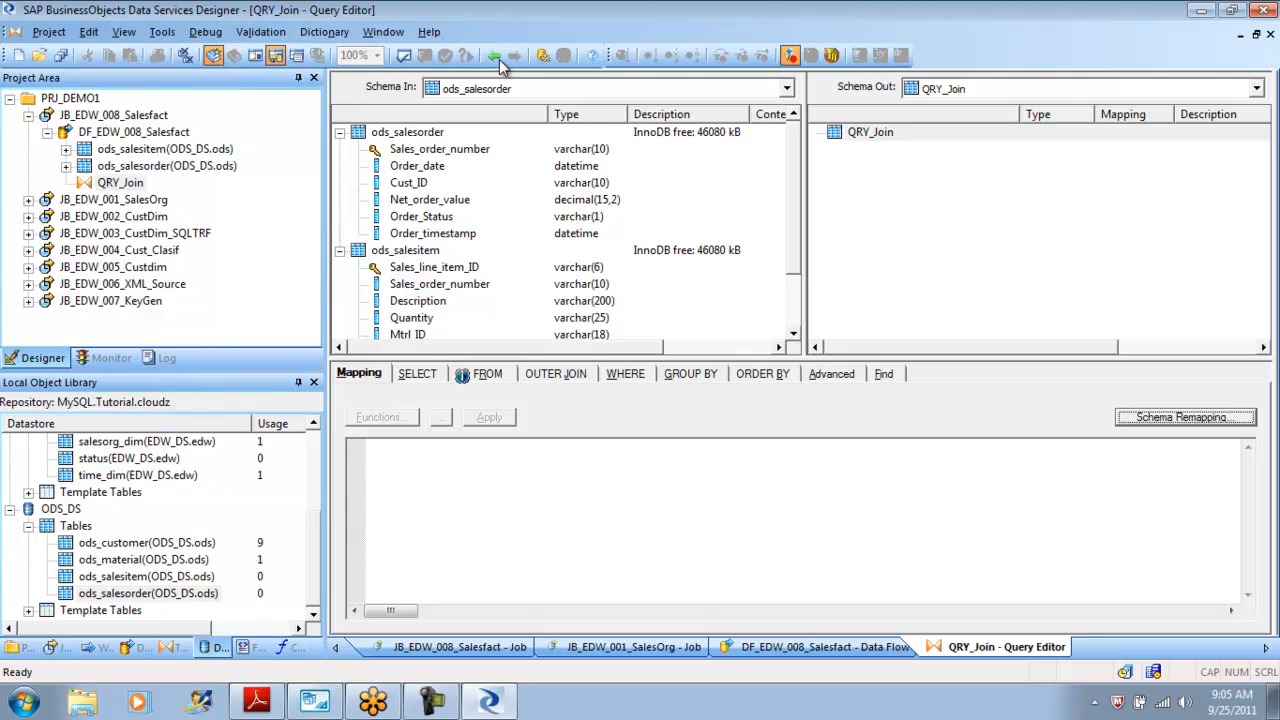
pyautogui.click(625, 374)
pyautogui.click(370, 430)
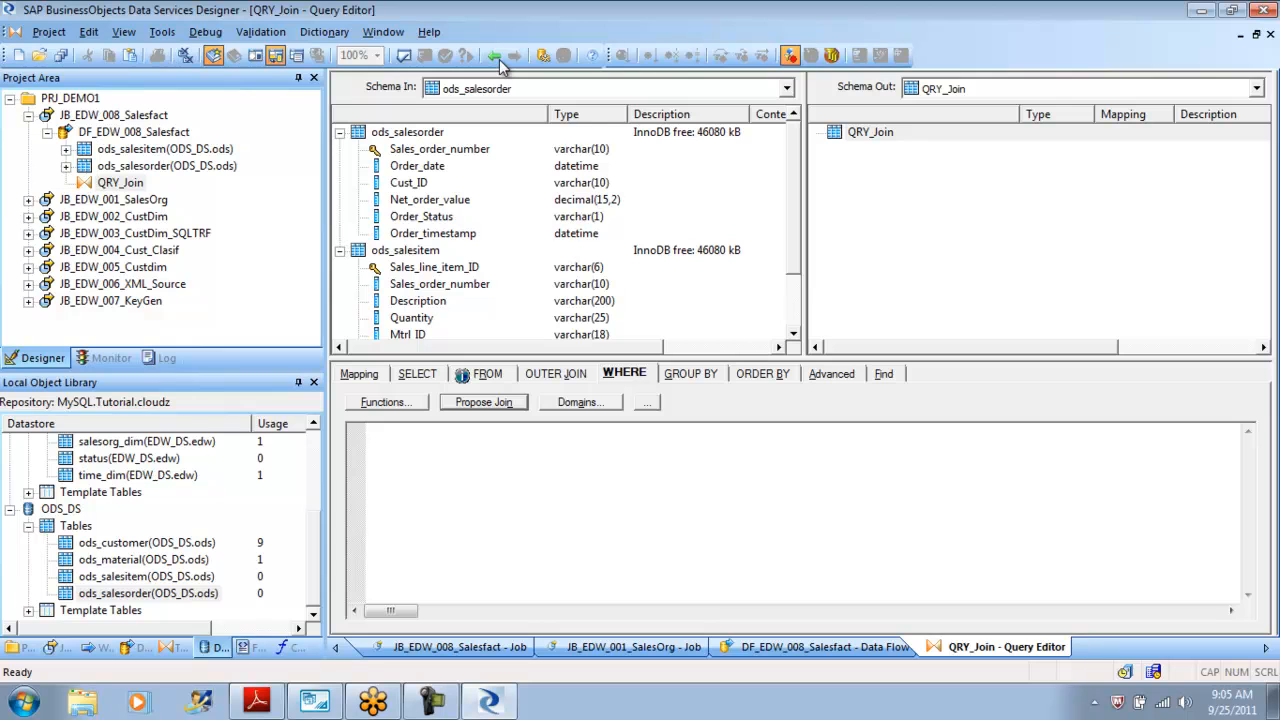
pyautogui.click(440, 149)
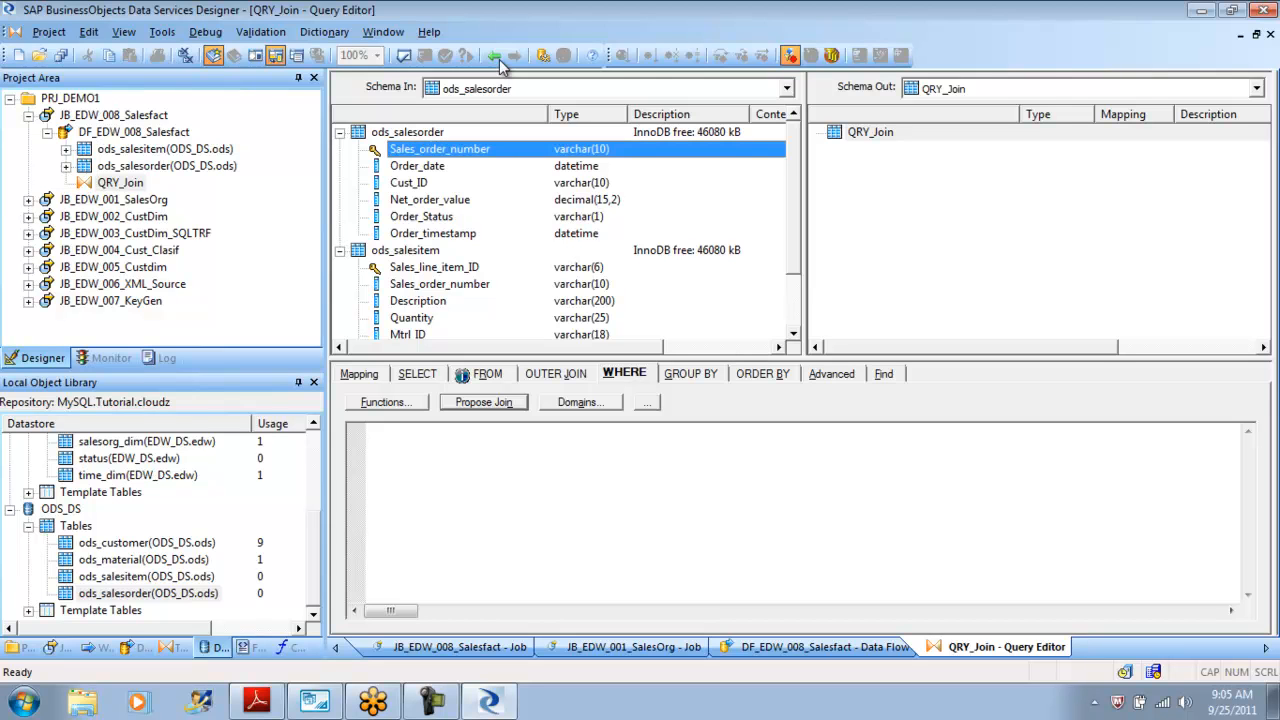
pyautogui.click(435, 267)
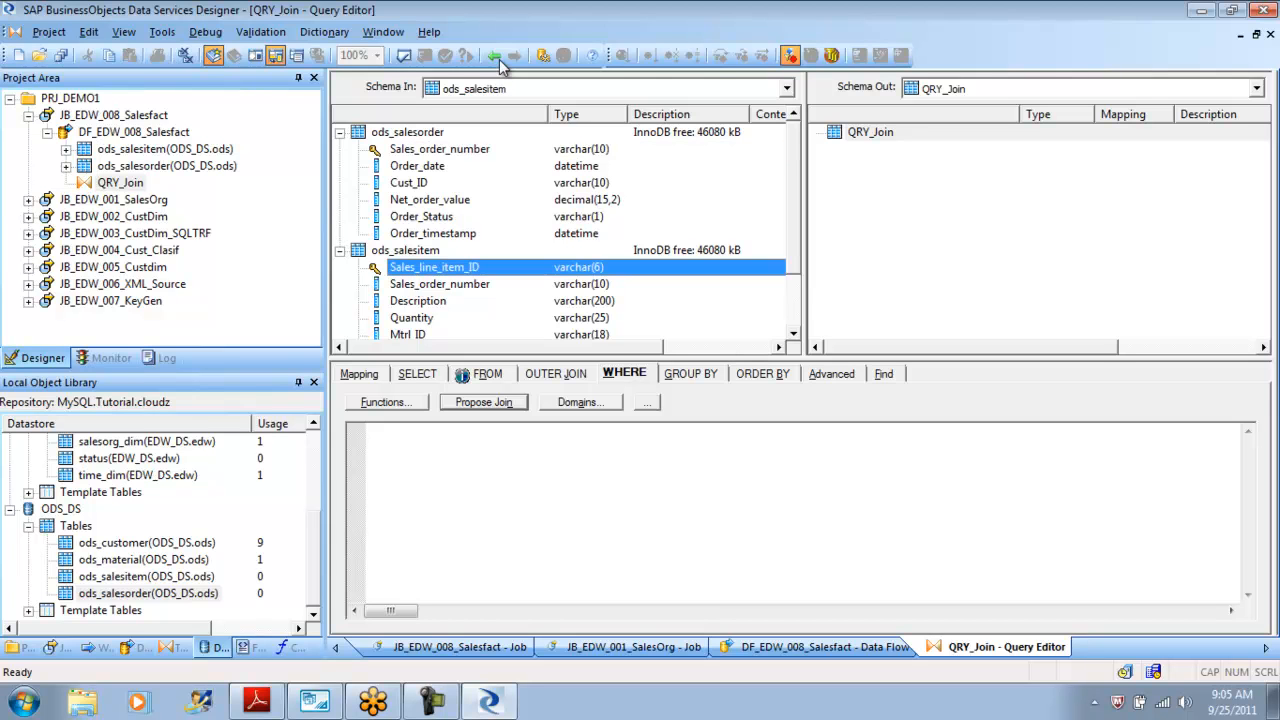
pyautogui.click(440, 149)
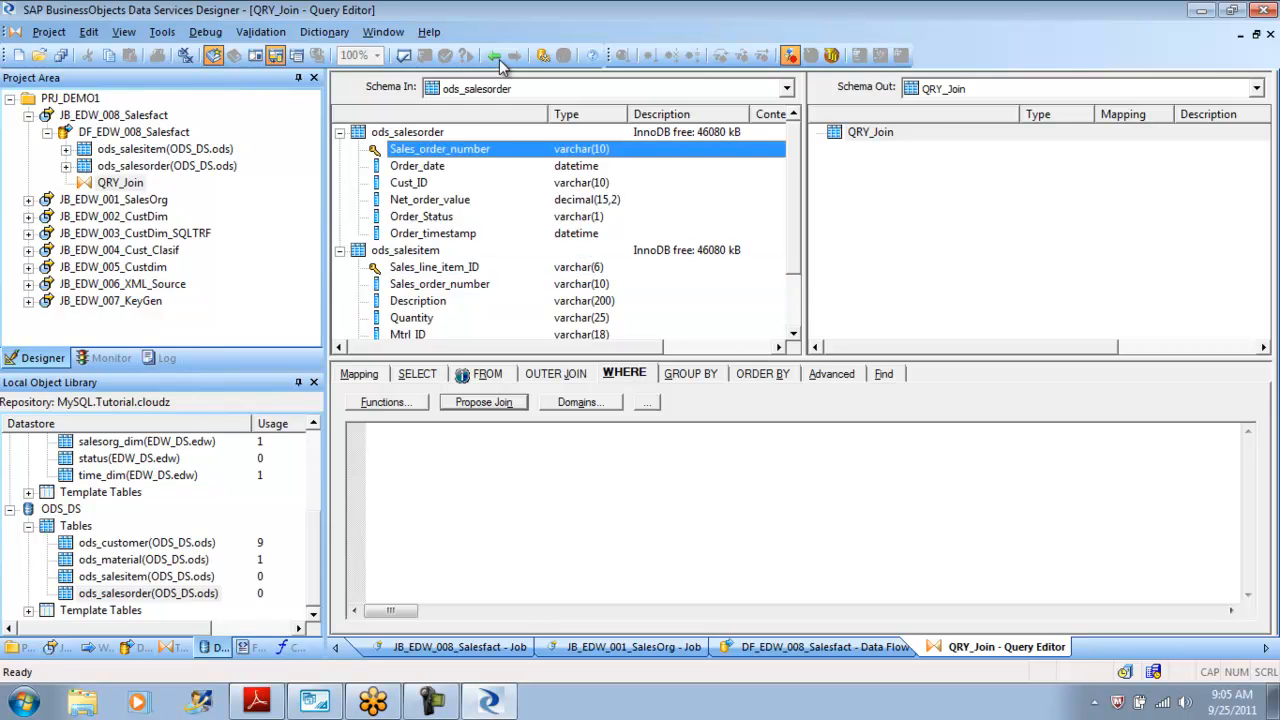
pyautogui.click(405, 250)
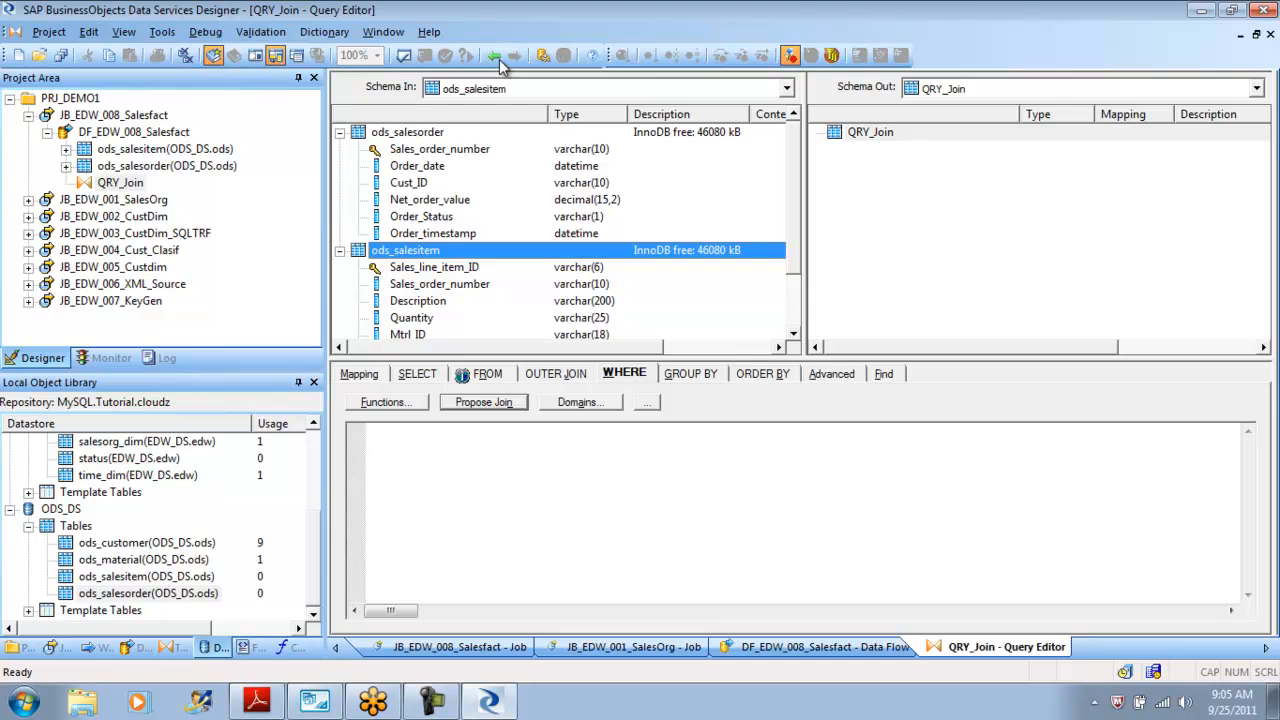
pyautogui.doubleClick(440, 149)
pyautogui.click(711, 536)
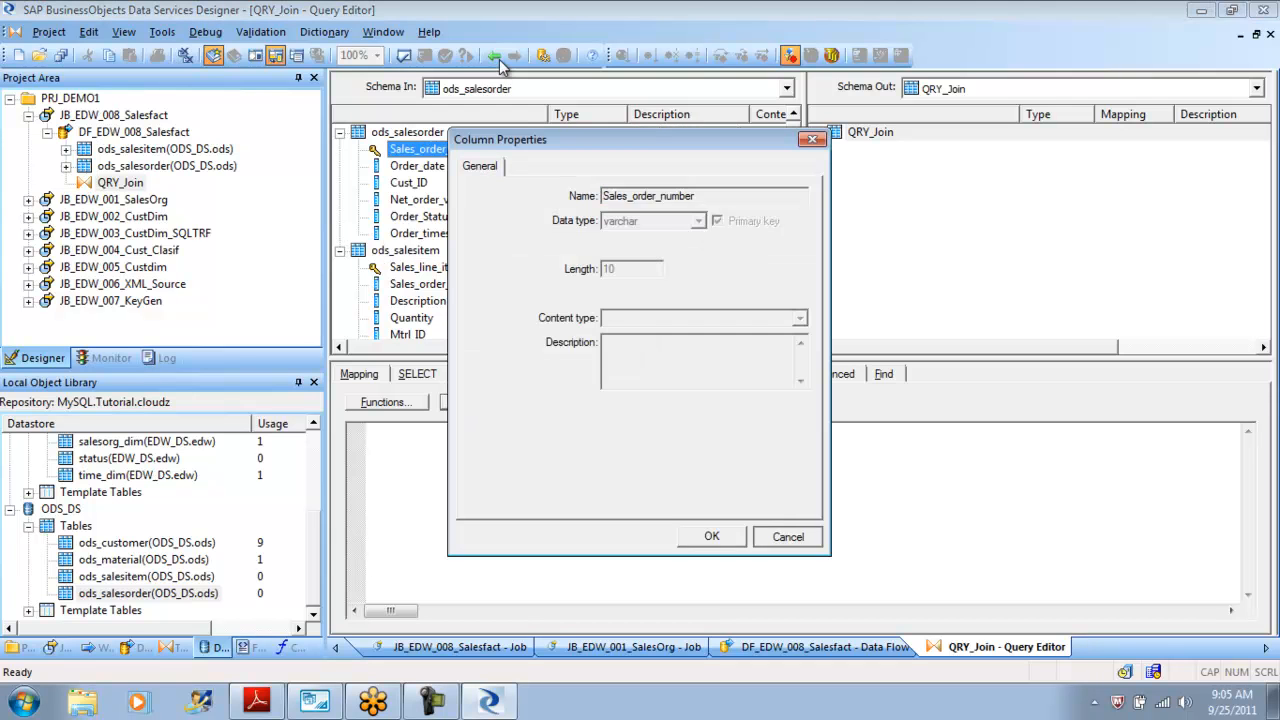
pyautogui.moveTo(440, 149); pyautogui.dragTo(470, 440)
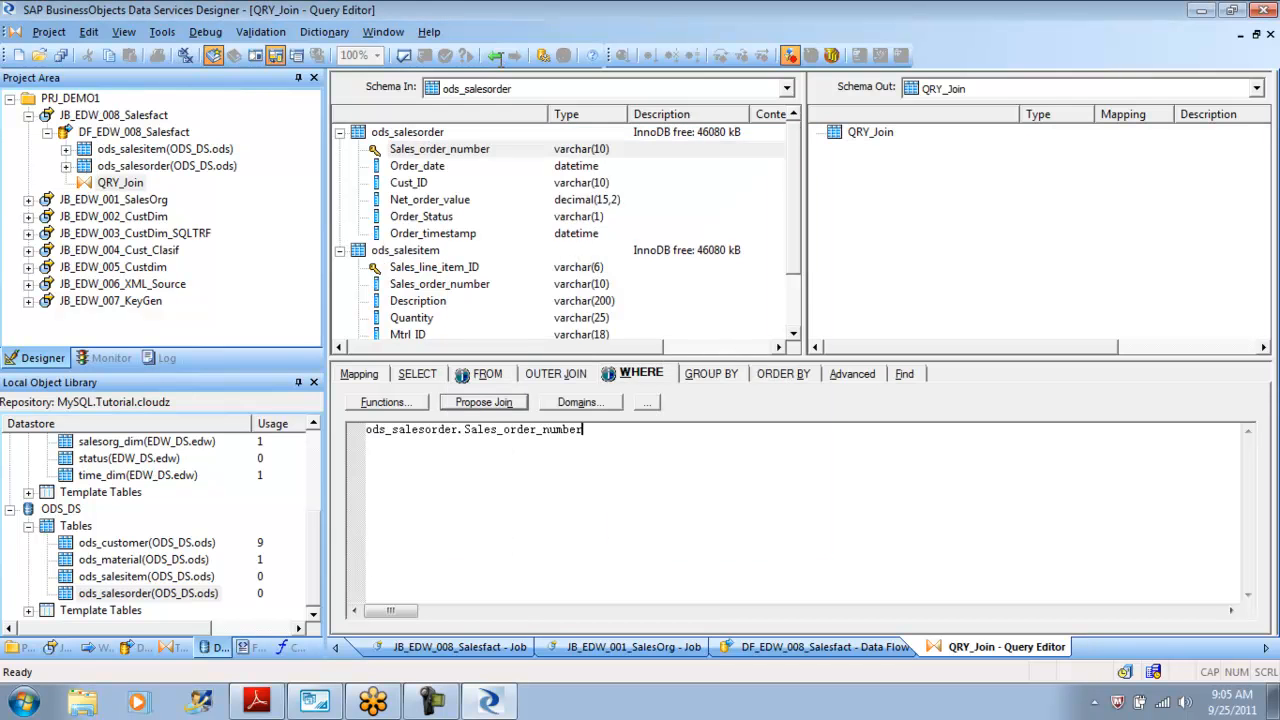
pyautogui.write('=')
pyautogui.click(499, 62)
pyautogui.click(440, 284)
pyautogui.moveTo(440, 284); pyautogui.dragTo(604, 430)
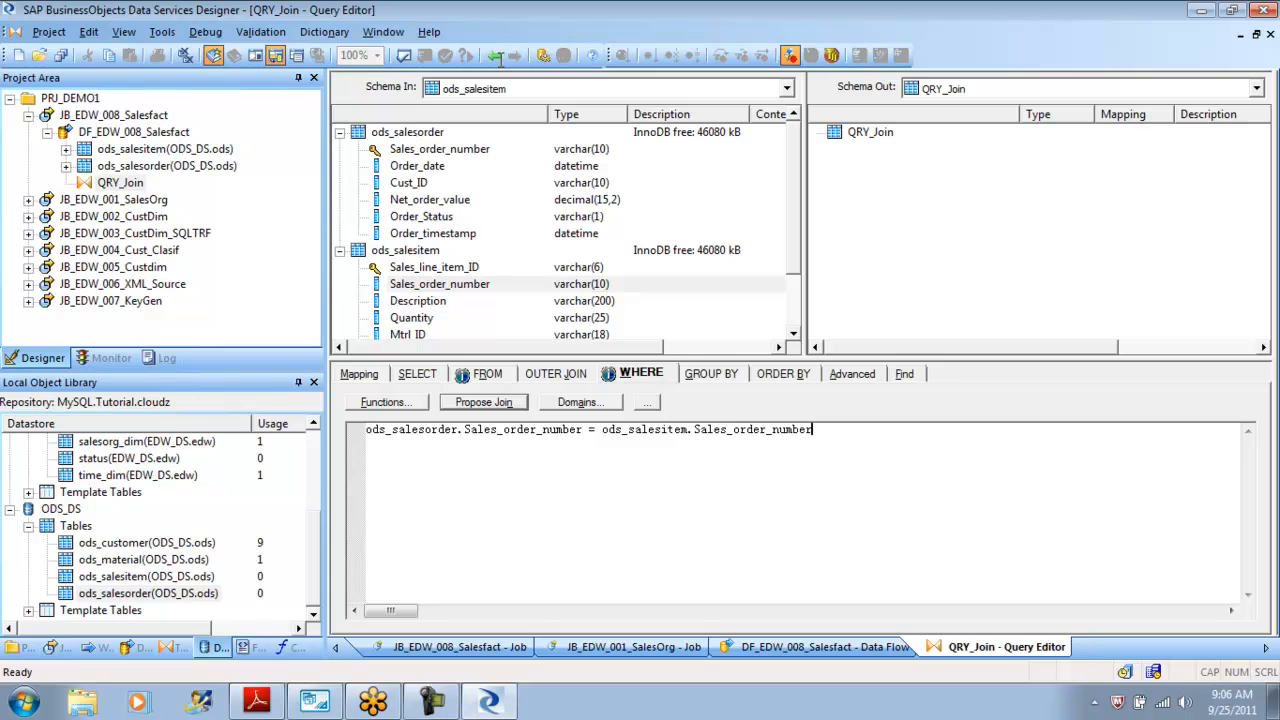
# Import the sales_fact table by name into the EDW_DS datastore.
pyautogui.click(495, 56)
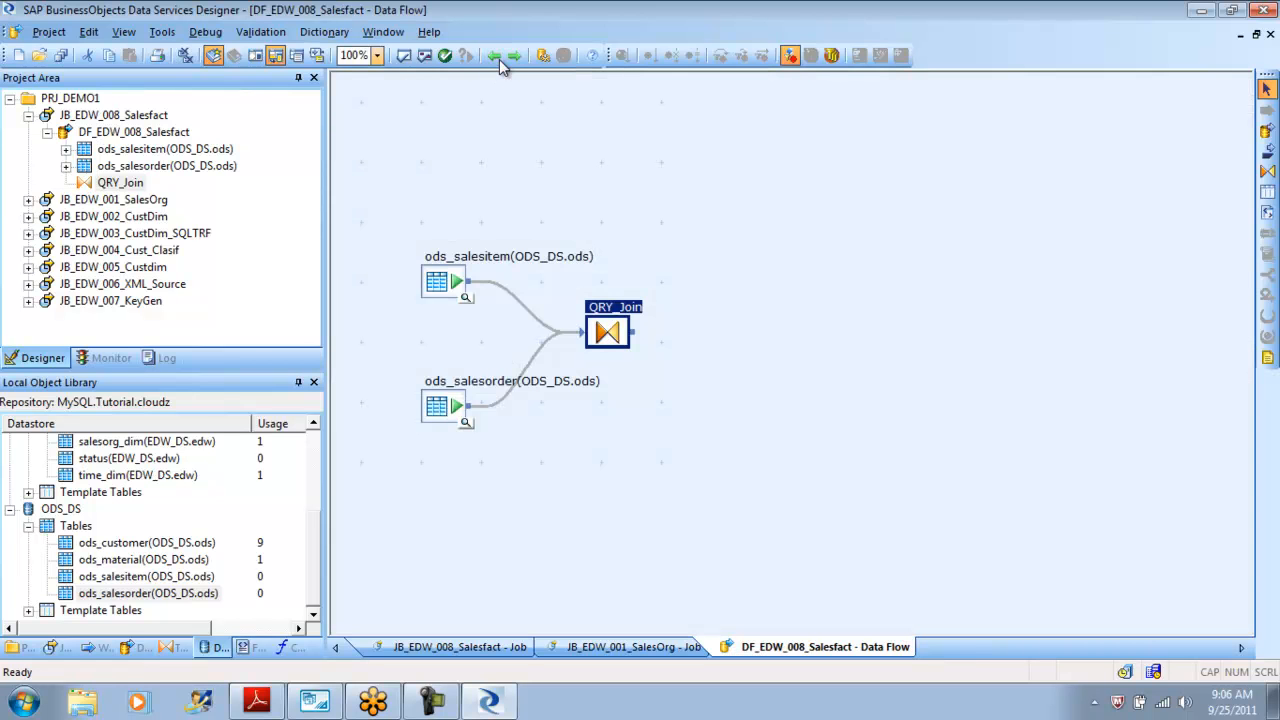
pyautogui.scroll(3, 500, 61)
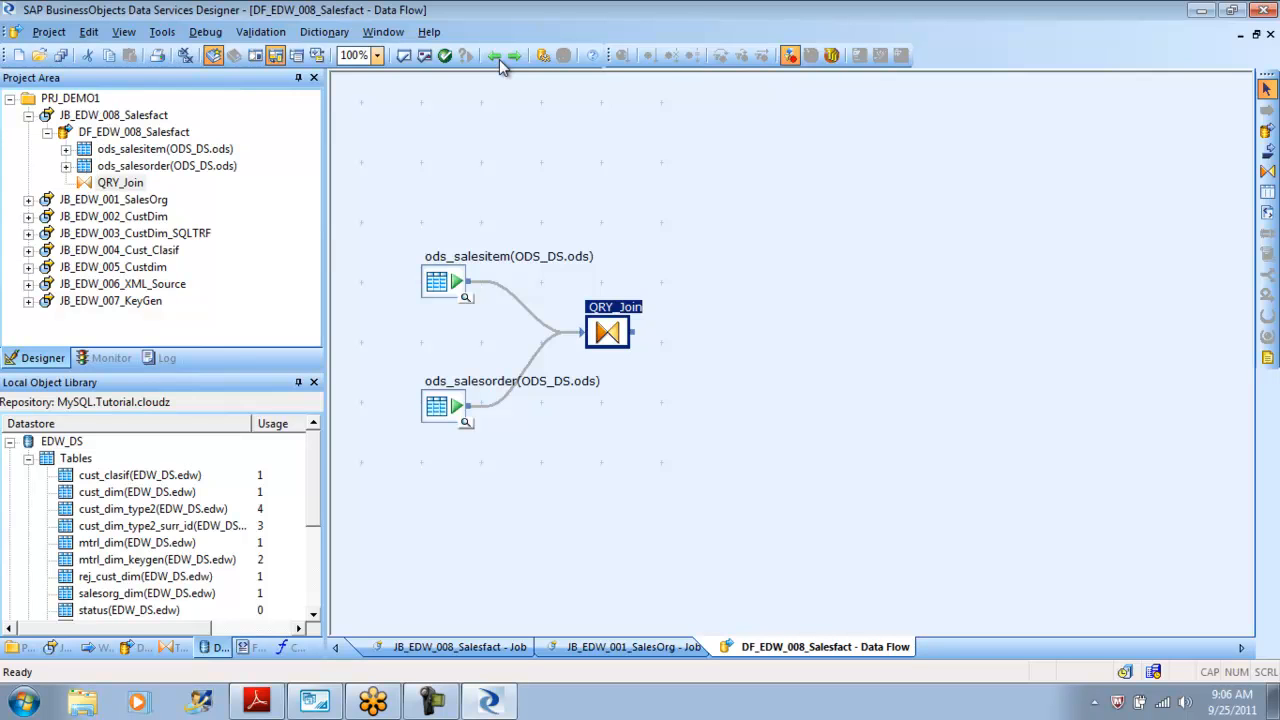
pyautogui.rightClick(82, 458)
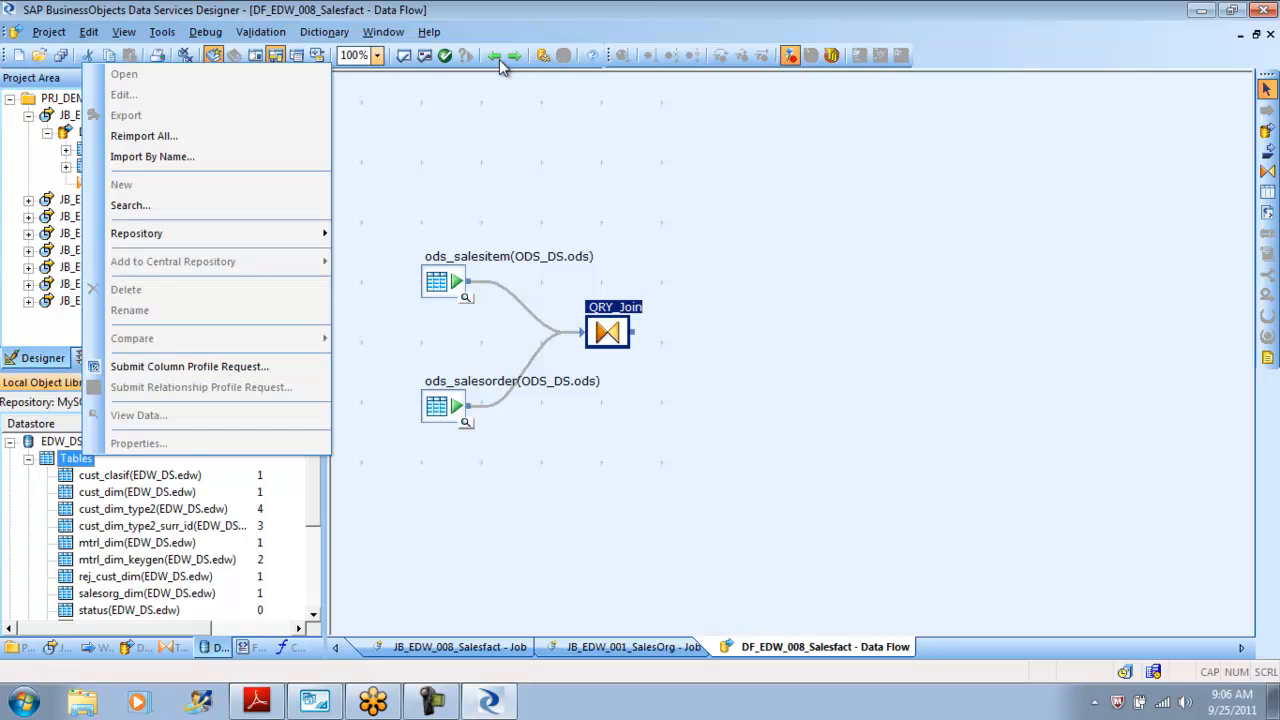
pyautogui.press('Return')
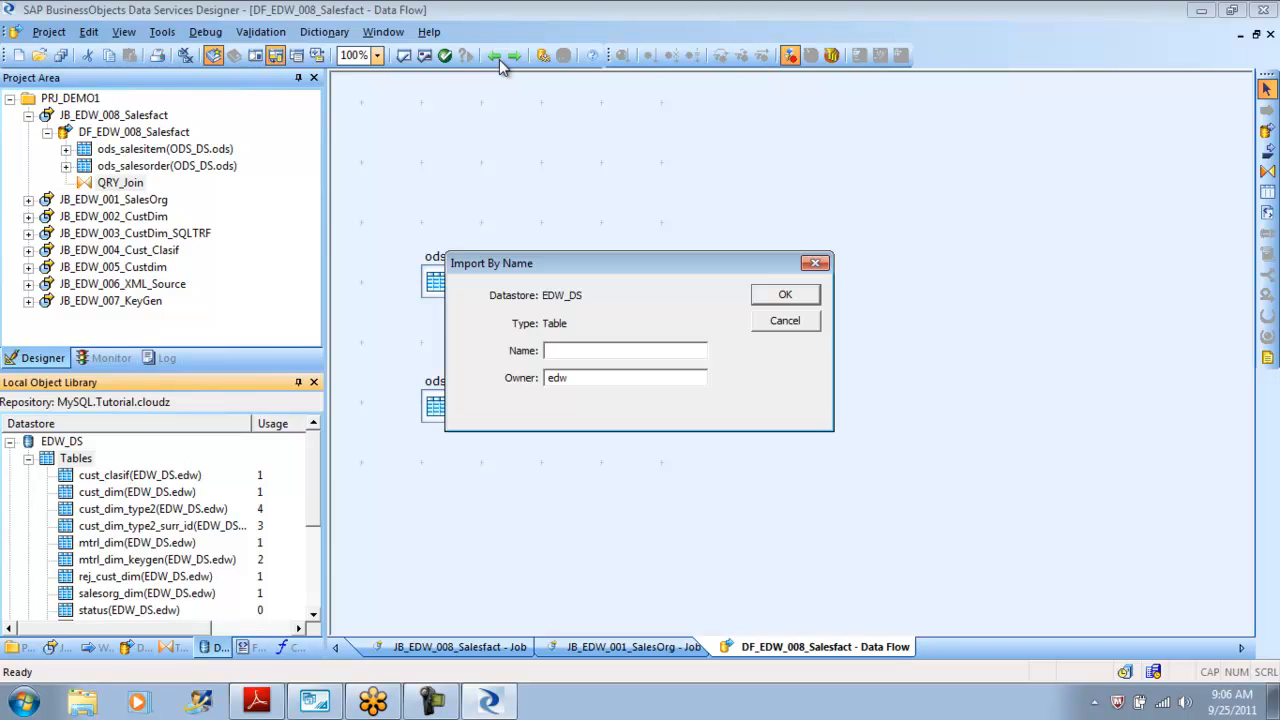
pyautogui.write('Salesfac')
pyautogui.press('BackSpace')
pyautogui.press('BackSpace')
pyautogui.press('BackSpace')
pyautogui.write('_fact')
pyautogui.press('Return')
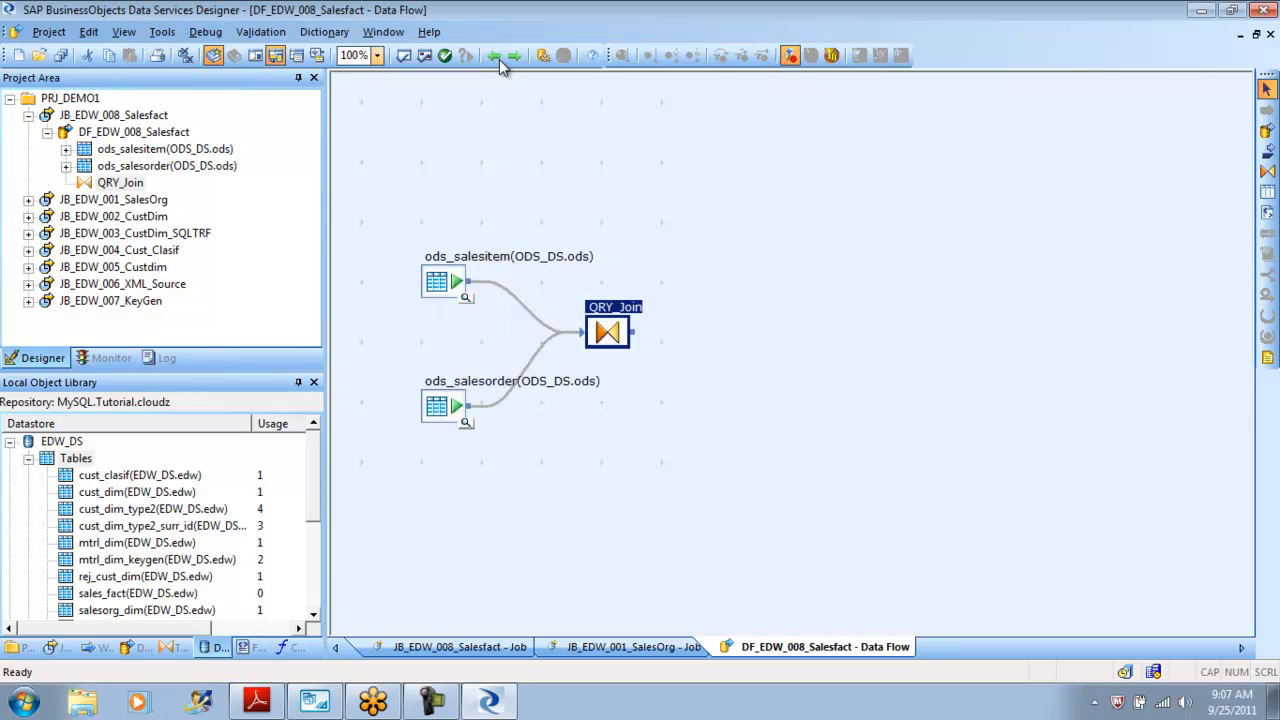
# Place sales_fact in the data flow as the target table and connect QRY_Join to it.
pyautogui.moveTo(138, 593); pyautogui.dragTo(900, 266)
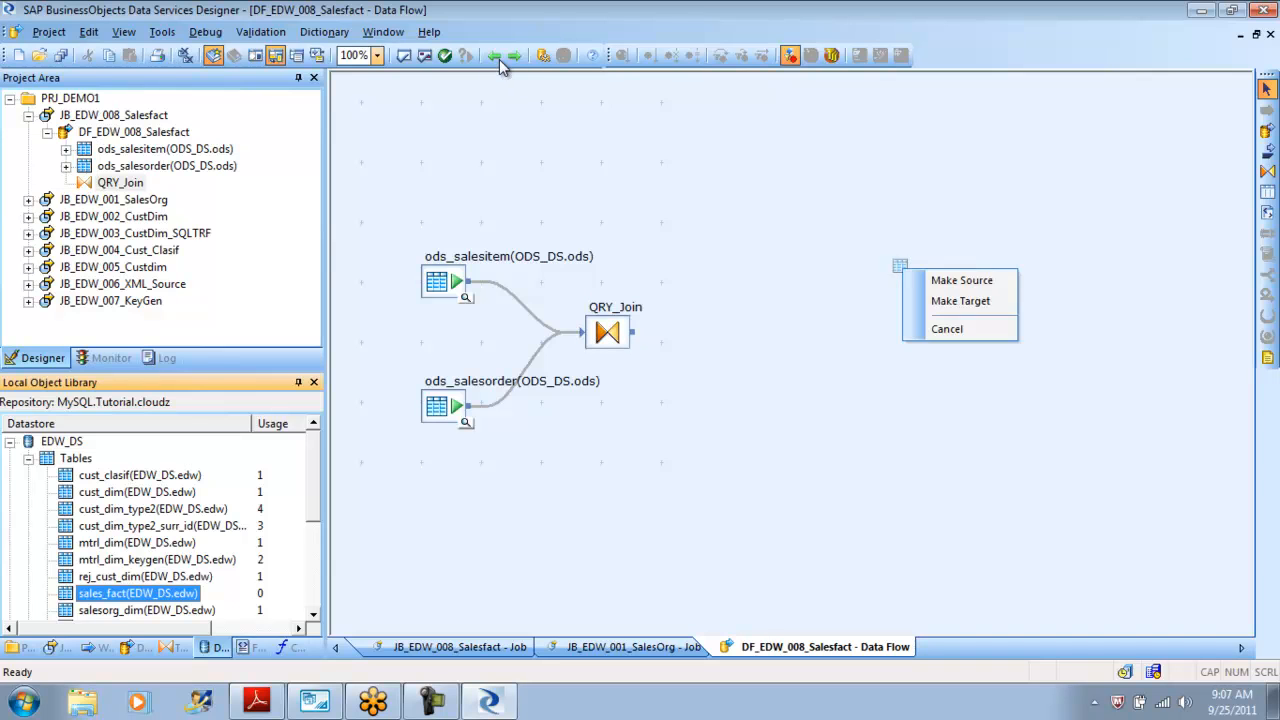
pyautogui.click(961, 301)
pyautogui.moveTo(632, 332); pyautogui.dragTo(815, 330)
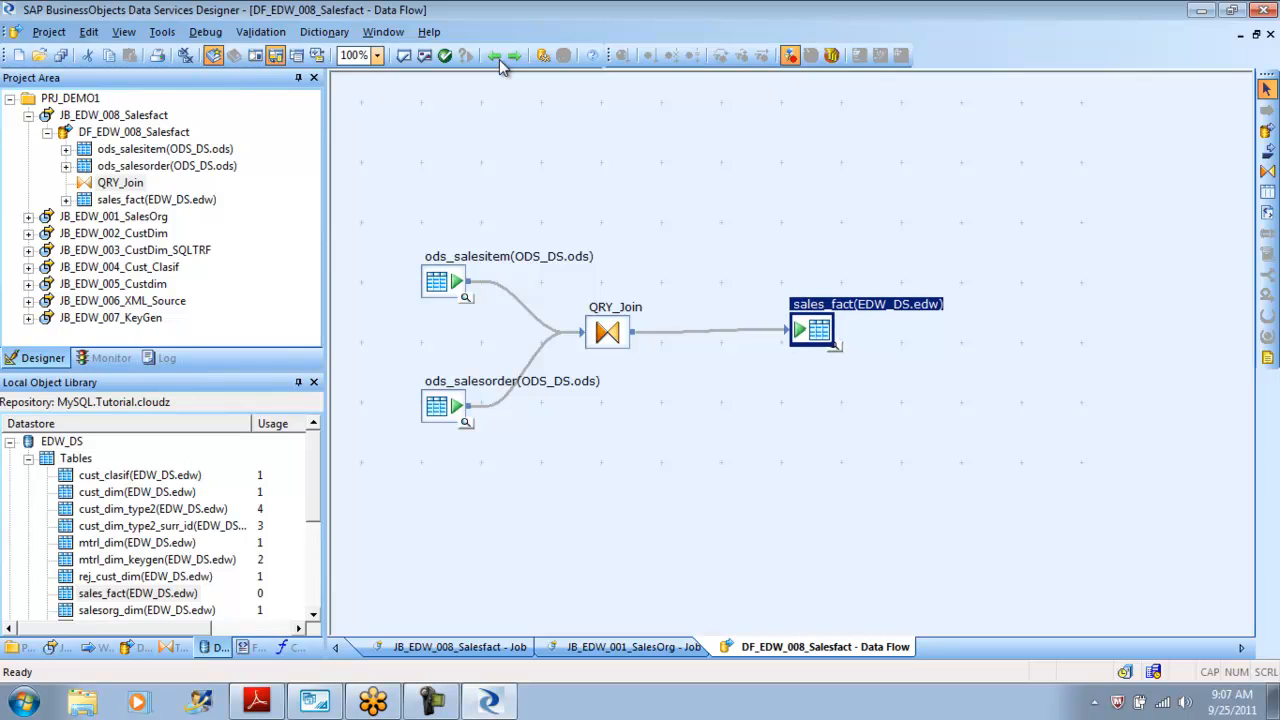
pyautogui.press('Down')
pyautogui.press('Down')
pyautogui.press('Down')
pyautogui.press('Down')
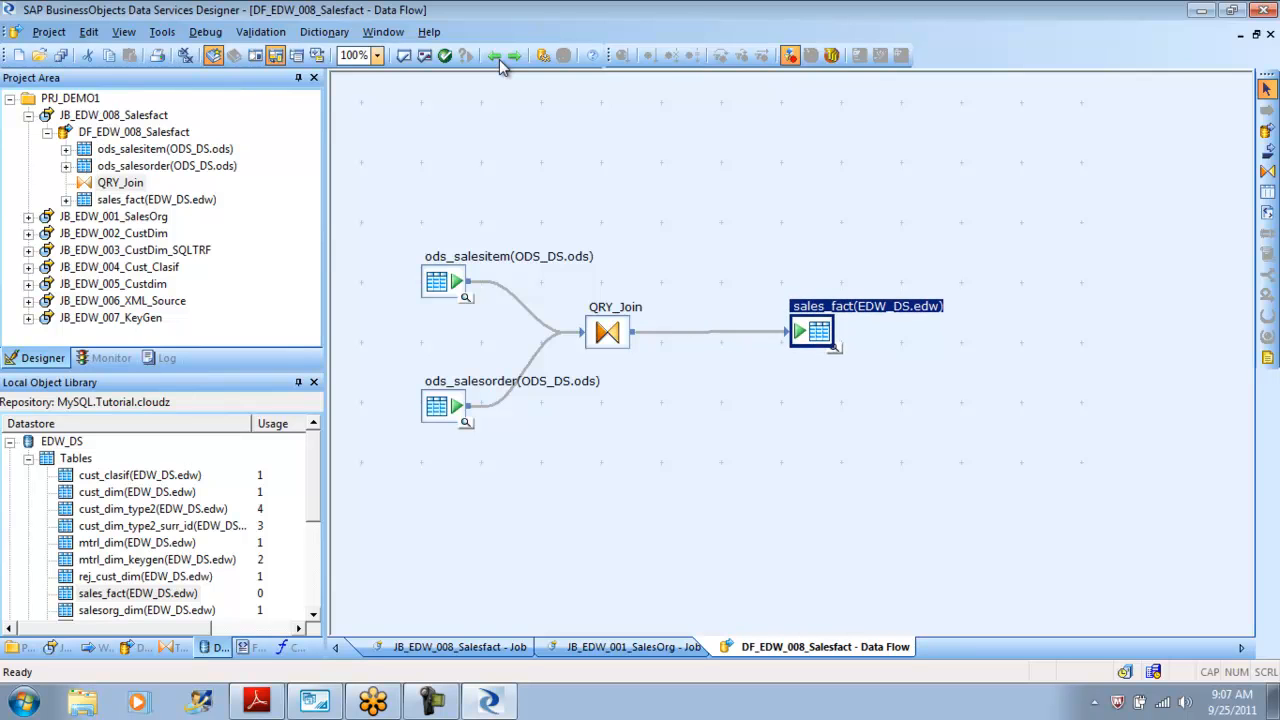
# Review the QRY_Join output schema and the ods_salesitem source table's columns, data and profile.
pyautogui.click(500, 61)
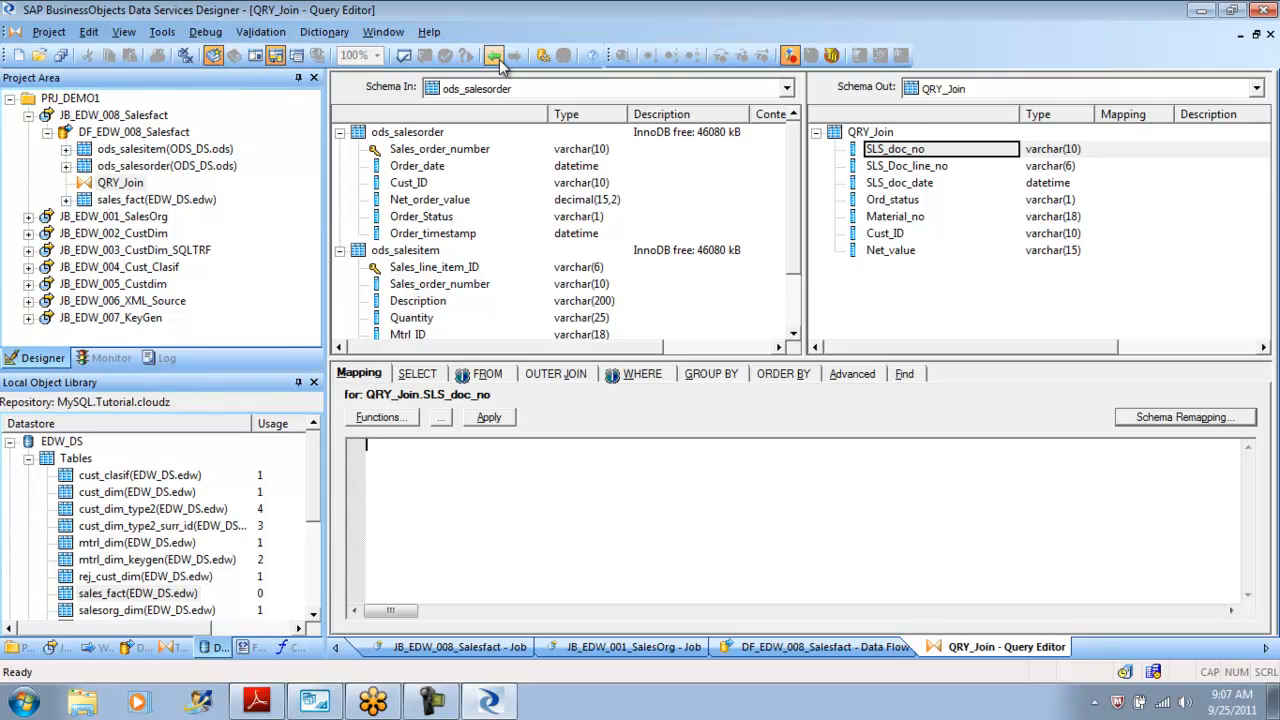
pyautogui.click(498, 58)
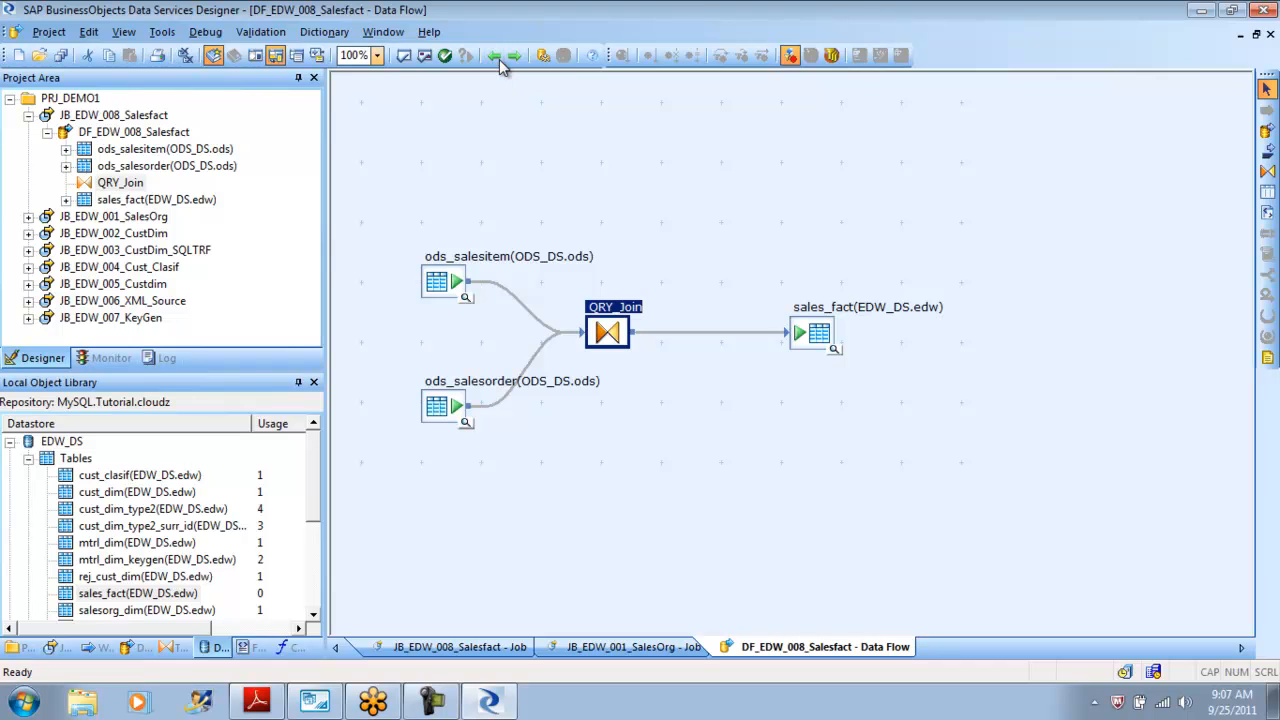
pyautogui.click(496, 57)
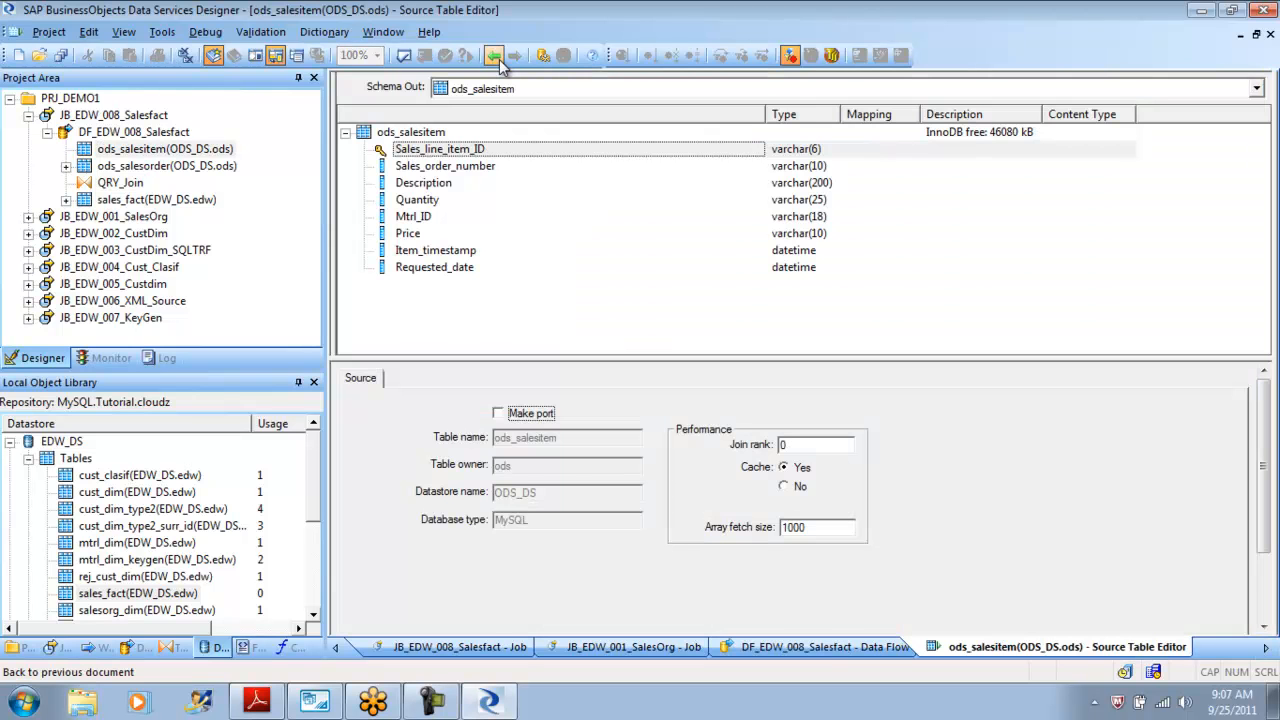
pyautogui.click(499, 59)
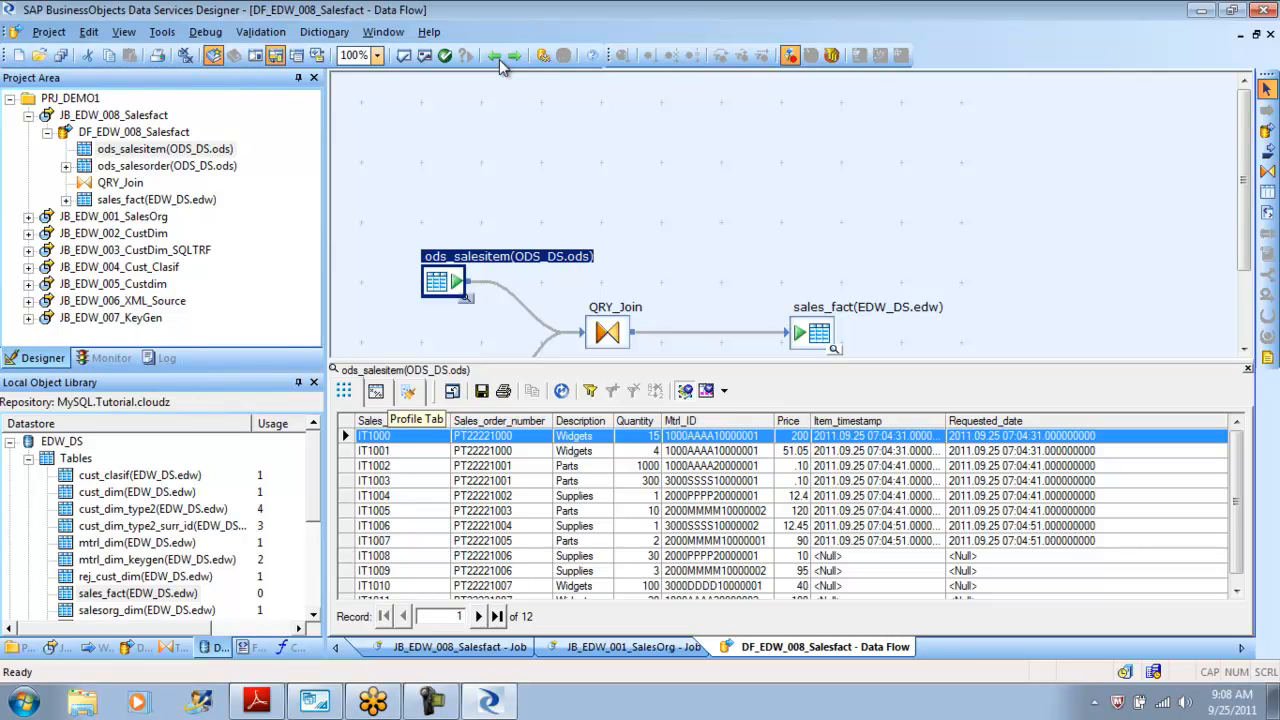
pyautogui.click(376, 391)
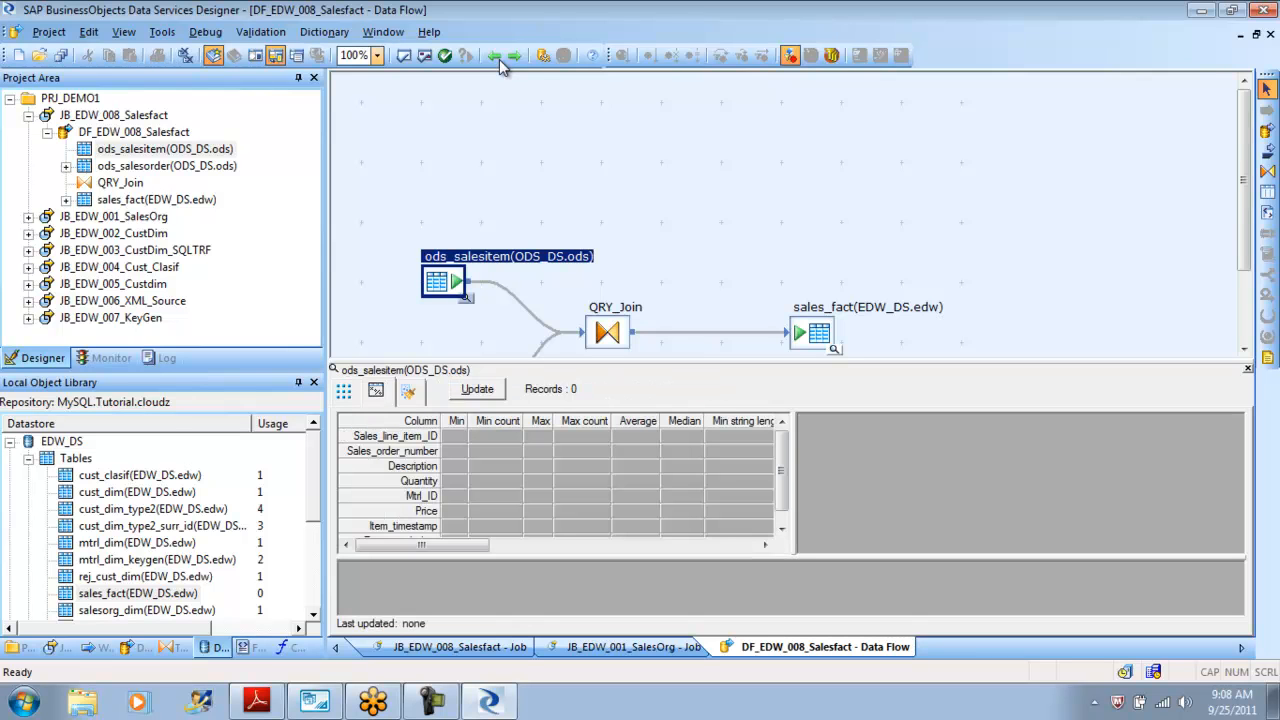
pyautogui.moveTo(782, 471); pyautogui.dragTo(782, 481)
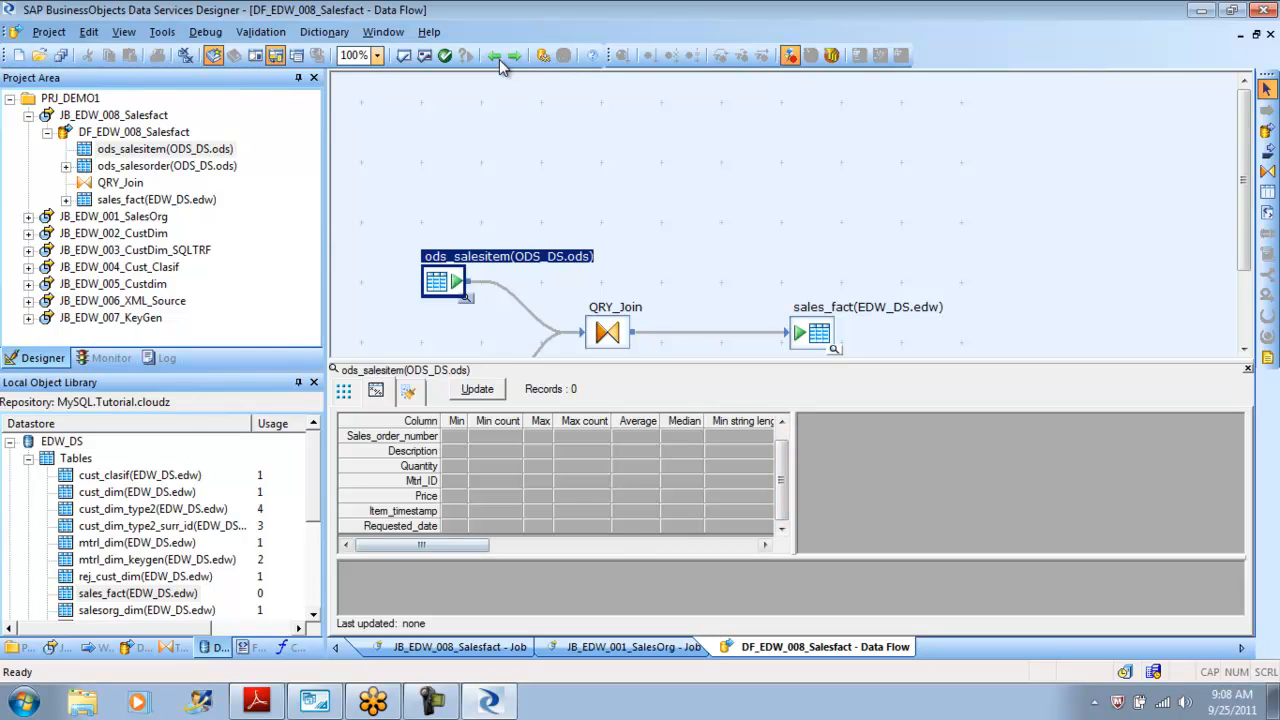
pyautogui.moveTo(421, 545); pyautogui.dragTo(689, 545)
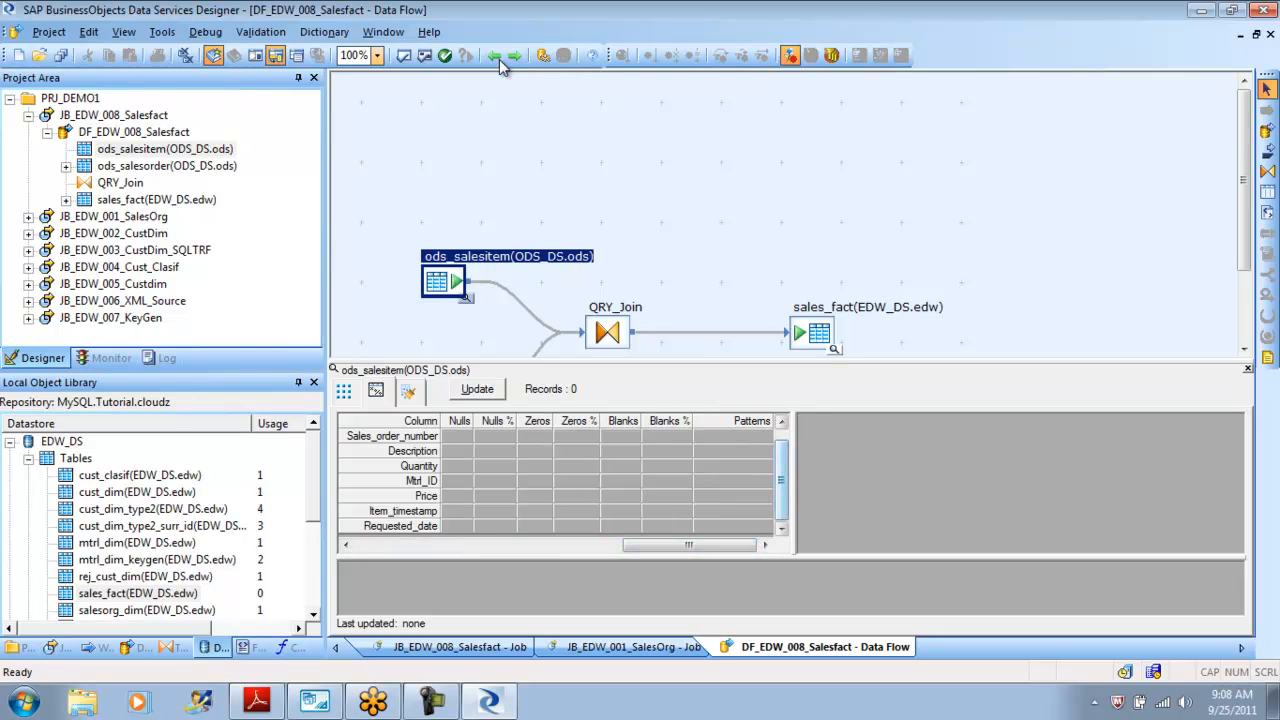
pyautogui.moveTo(782, 481); pyautogui.dragTo(782, 471)
pyautogui.moveTo(689, 545); pyautogui.dragTo(421, 545)
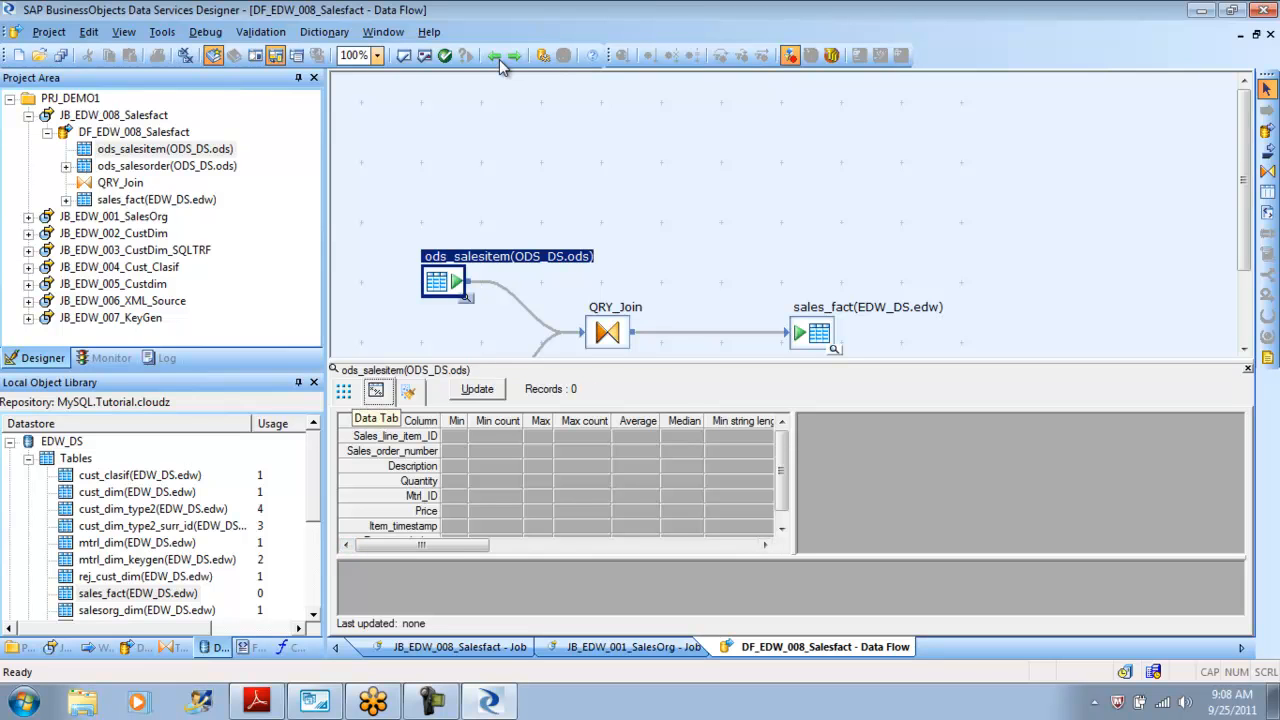
pyautogui.click(343, 390)
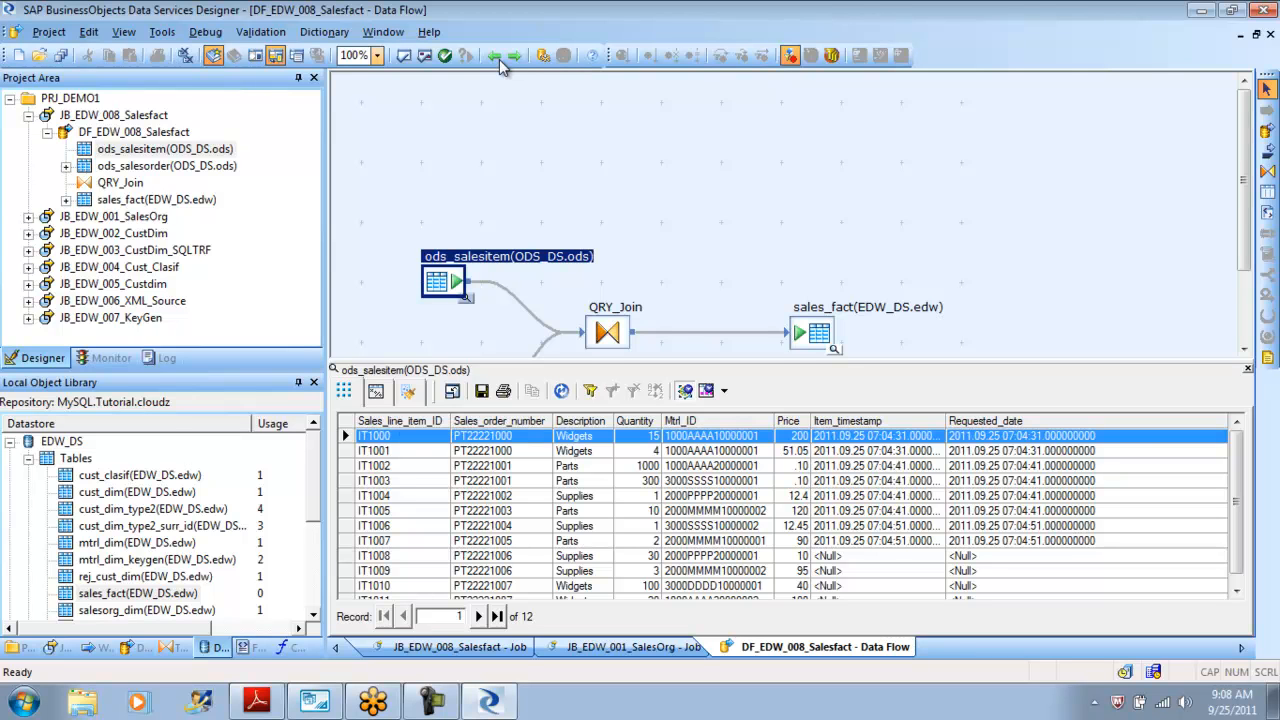
pyautogui.click(503, 57)
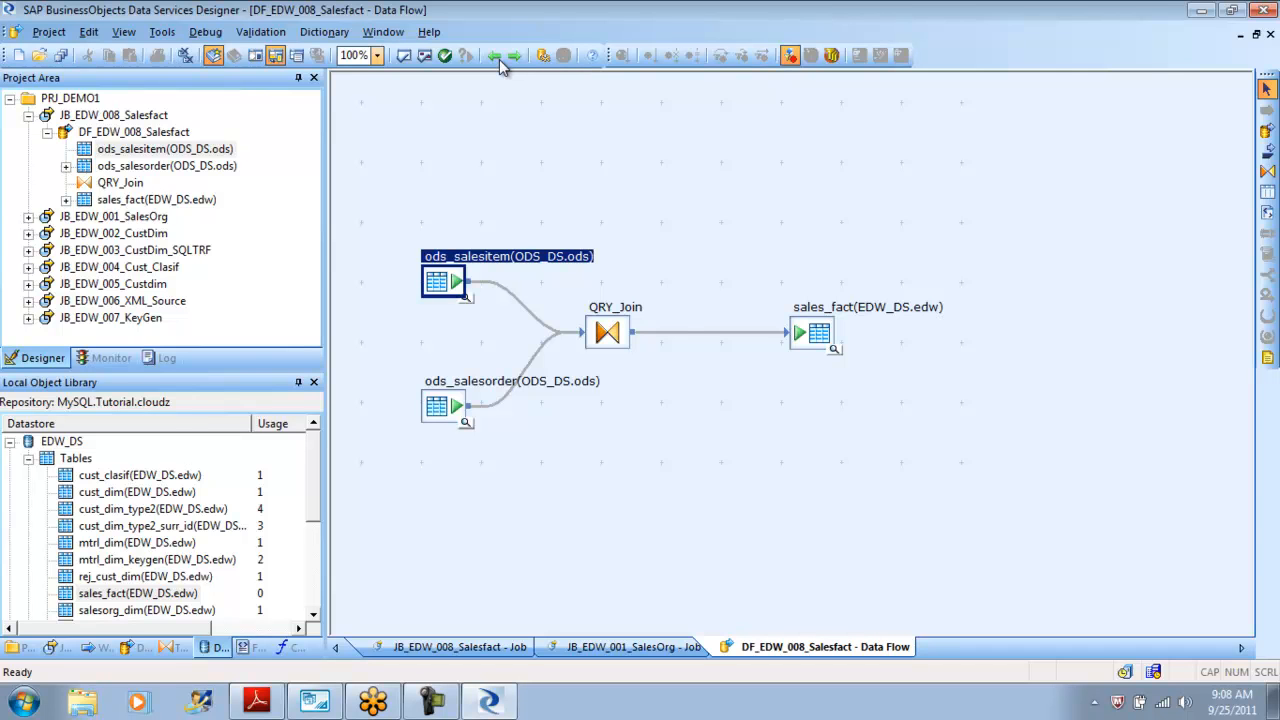
# Open the QRY_Join query editor and map SLS_doc_no to ods_salesorder.Sales_order_number.
pyautogui.click(500, 60)
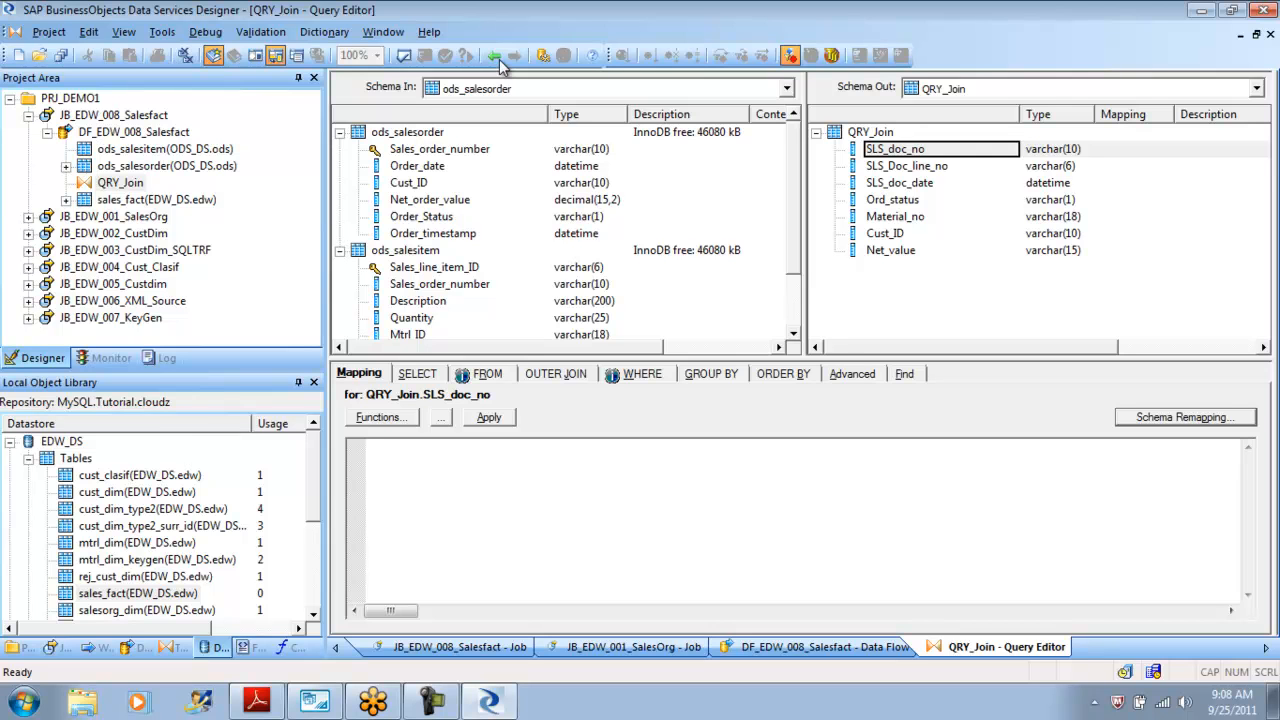
pyautogui.click(440, 149)
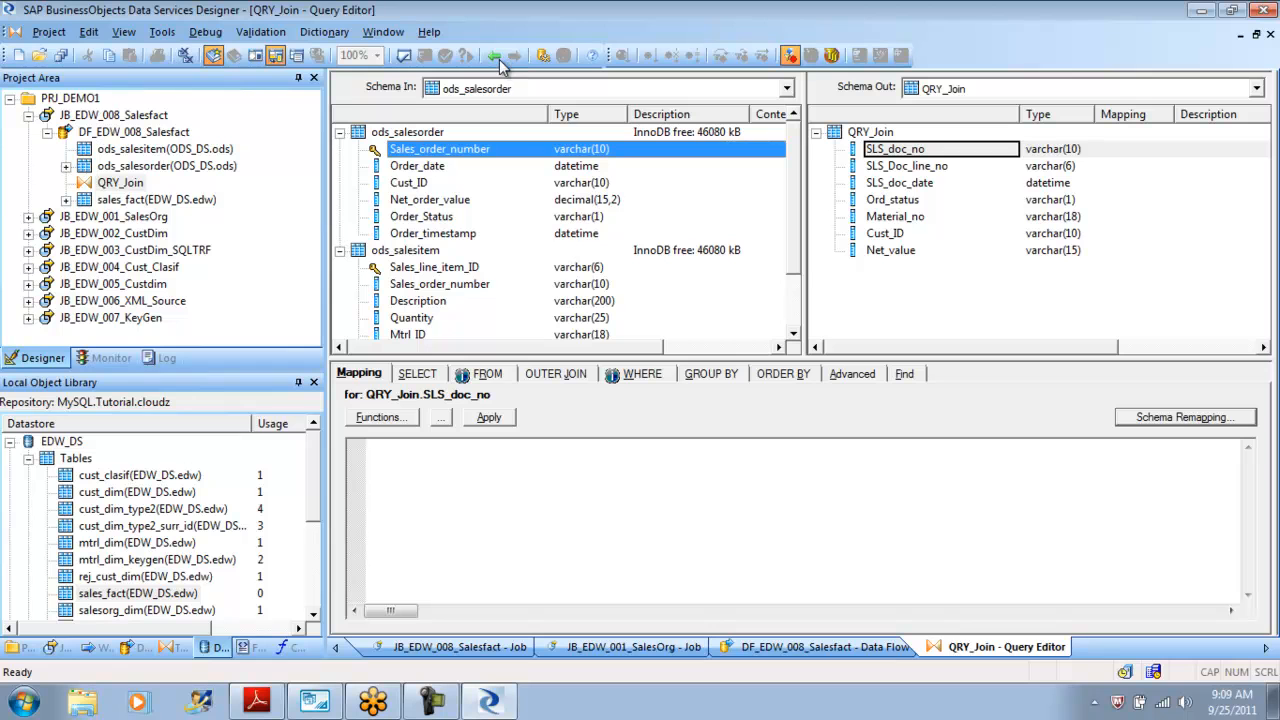
pyautogui.click(440, 284)
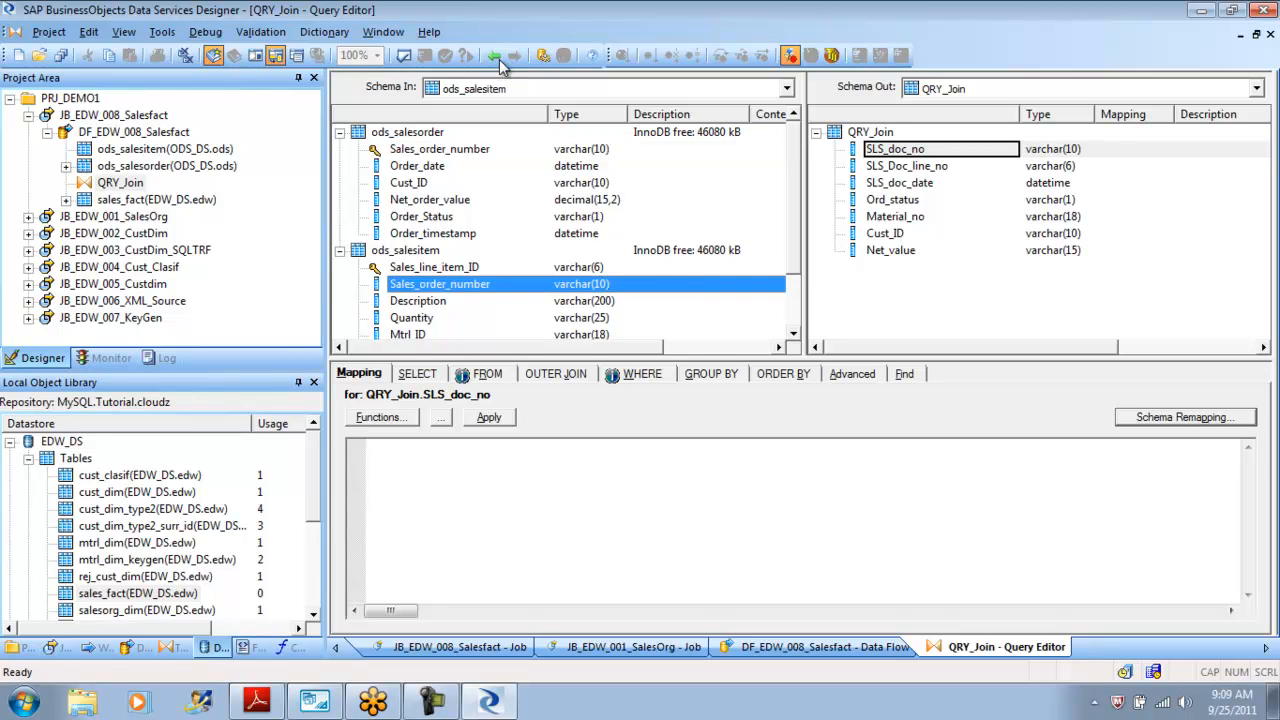
pyautogui.click(499, 59)
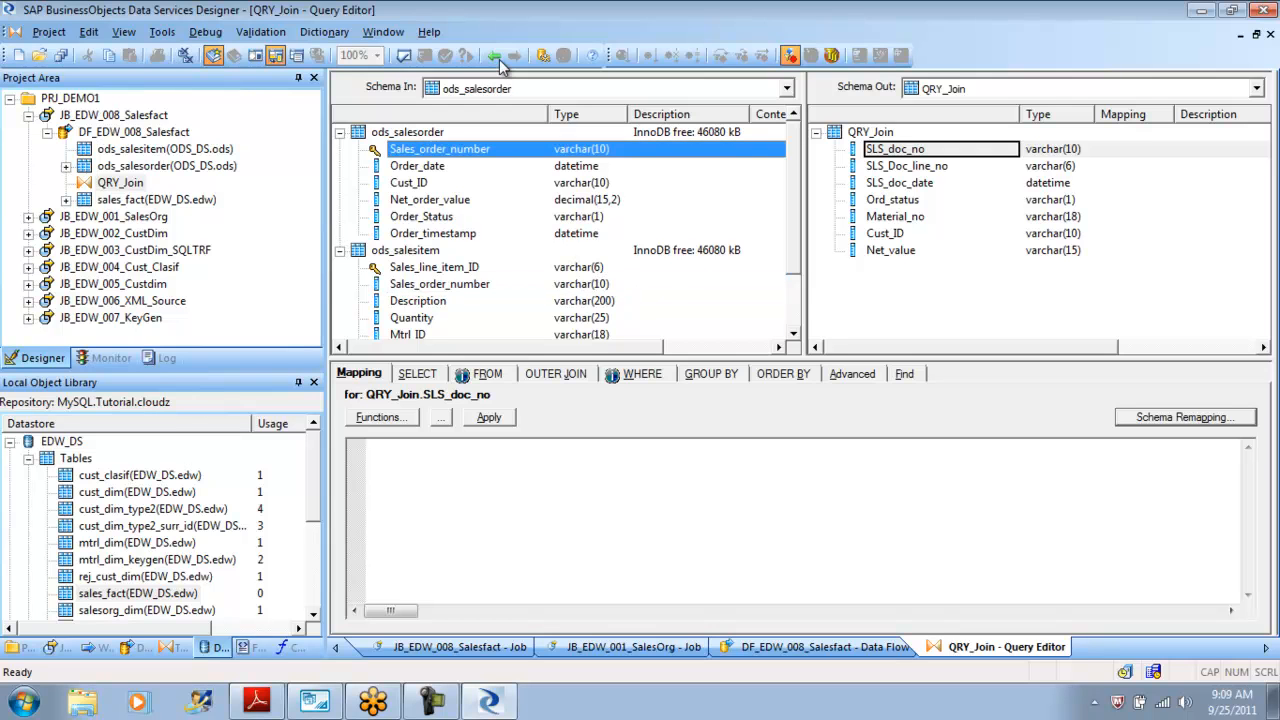
pyautogui.moveTo(440, 149)
pyautogui.mouseDown()
pyautogui.moveTo(888, 136)
pyautogui.moveTo(890, 149)
pyautogui.mouseUp()
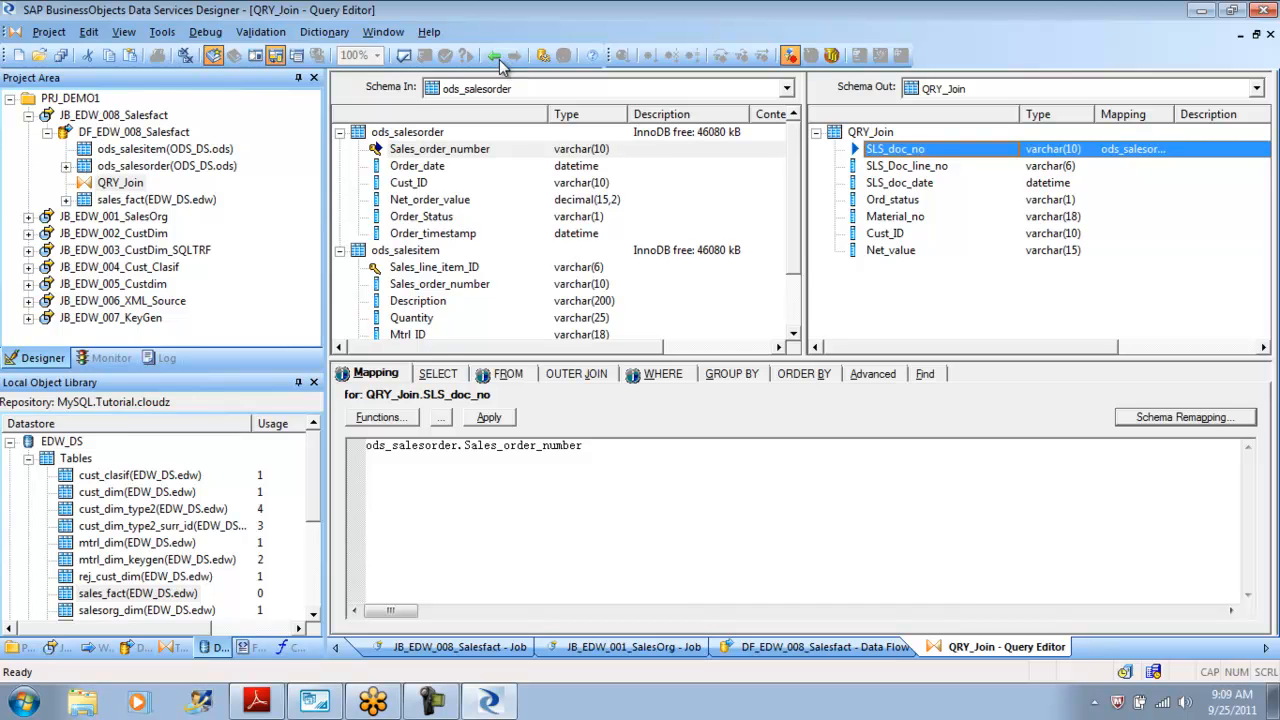
# Map the SLS_Doc_line_no output column to ods_salesitem.Sales_line_item_ID.
pyautogui.press('Down')
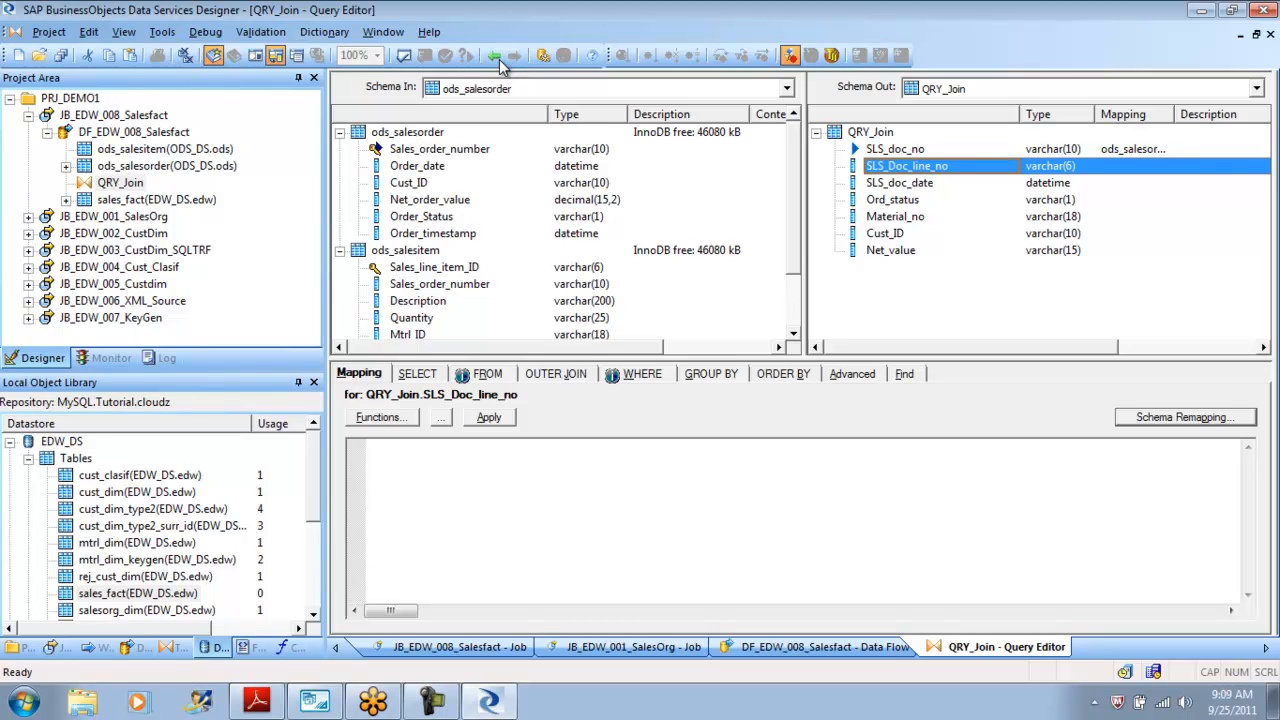
pyautogui.click(434, 267)
pyautogui.moveTo(434, 267); pyautogui.dragTo(906, 166)
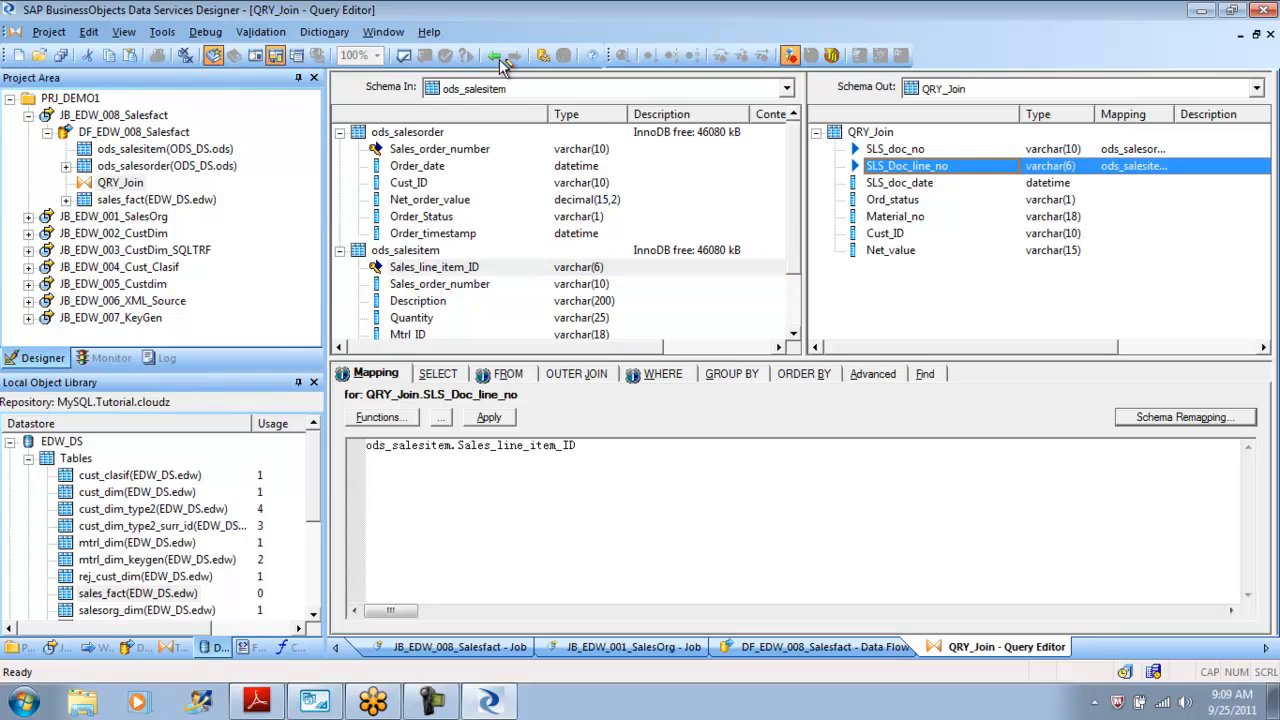
# Map the SLS_doc_date output column to ods_salesorder.Order_date.
pyautogui.click(900, 183)
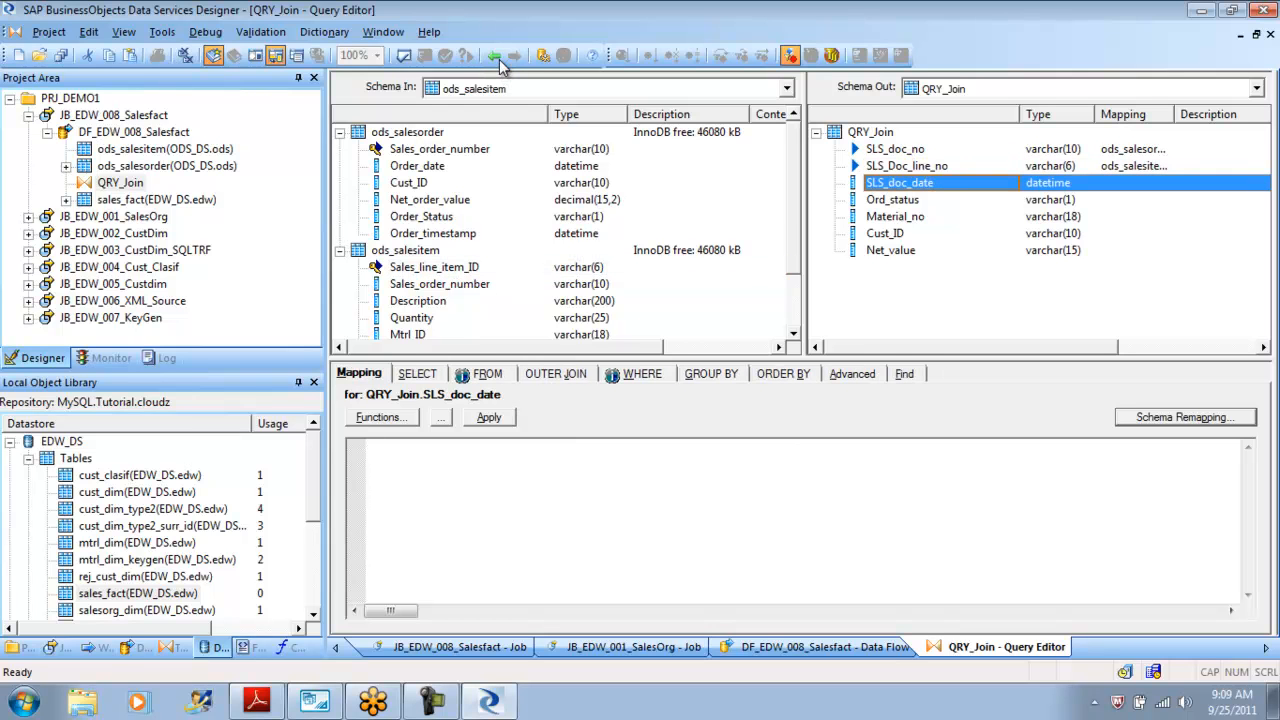
pyautogui.click(418, 166)
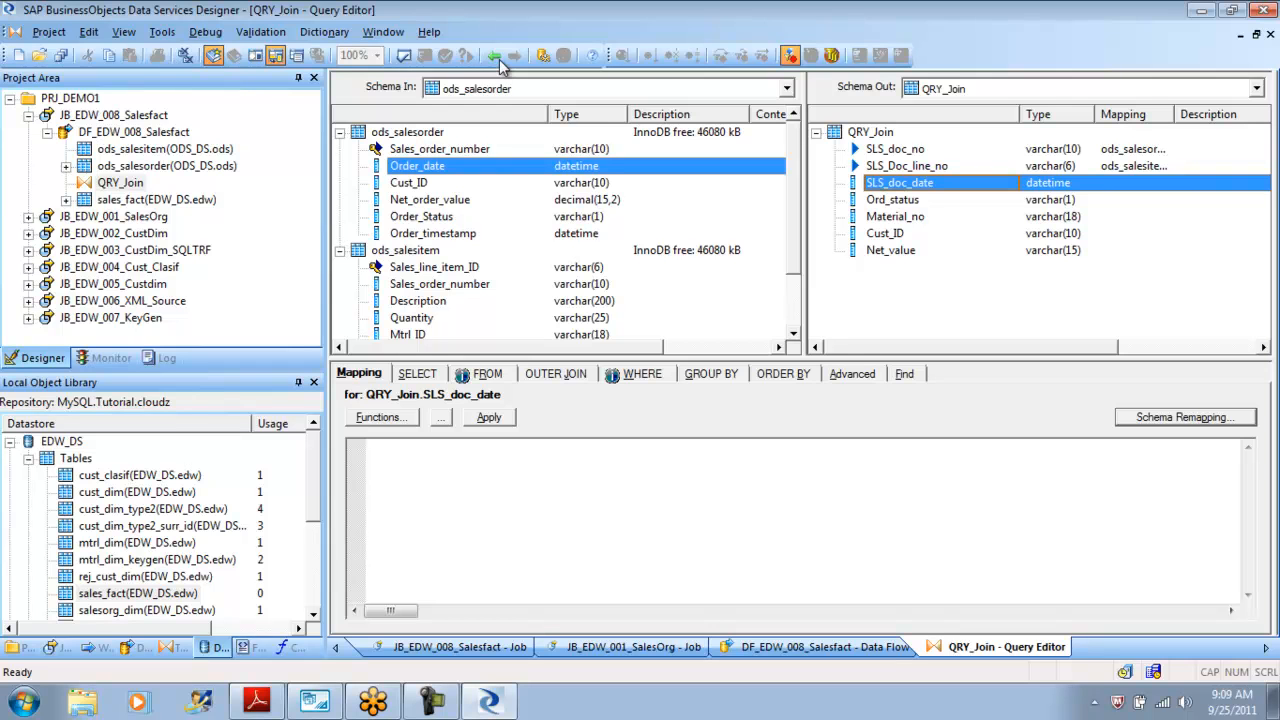
pyautogui.scroll(-2, 560, 240)
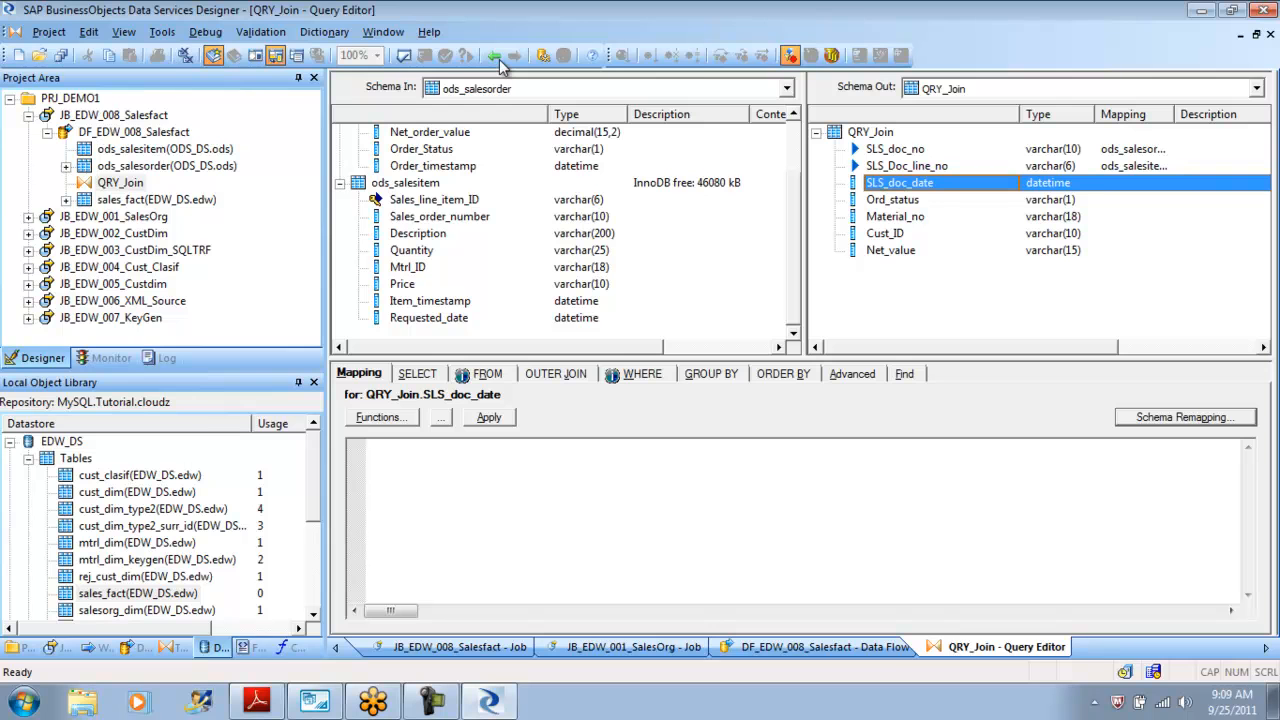
pyautogui.click(428, 317)
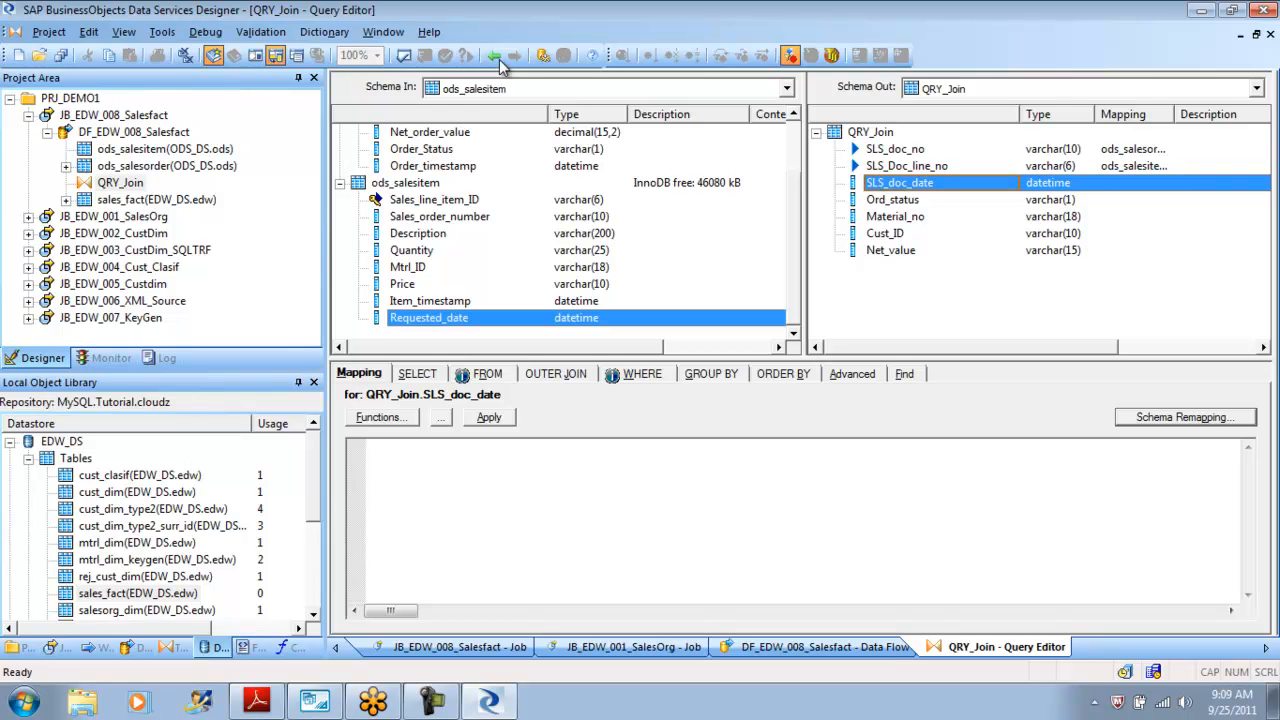
pyautogui.scroll(2, 560, 230)
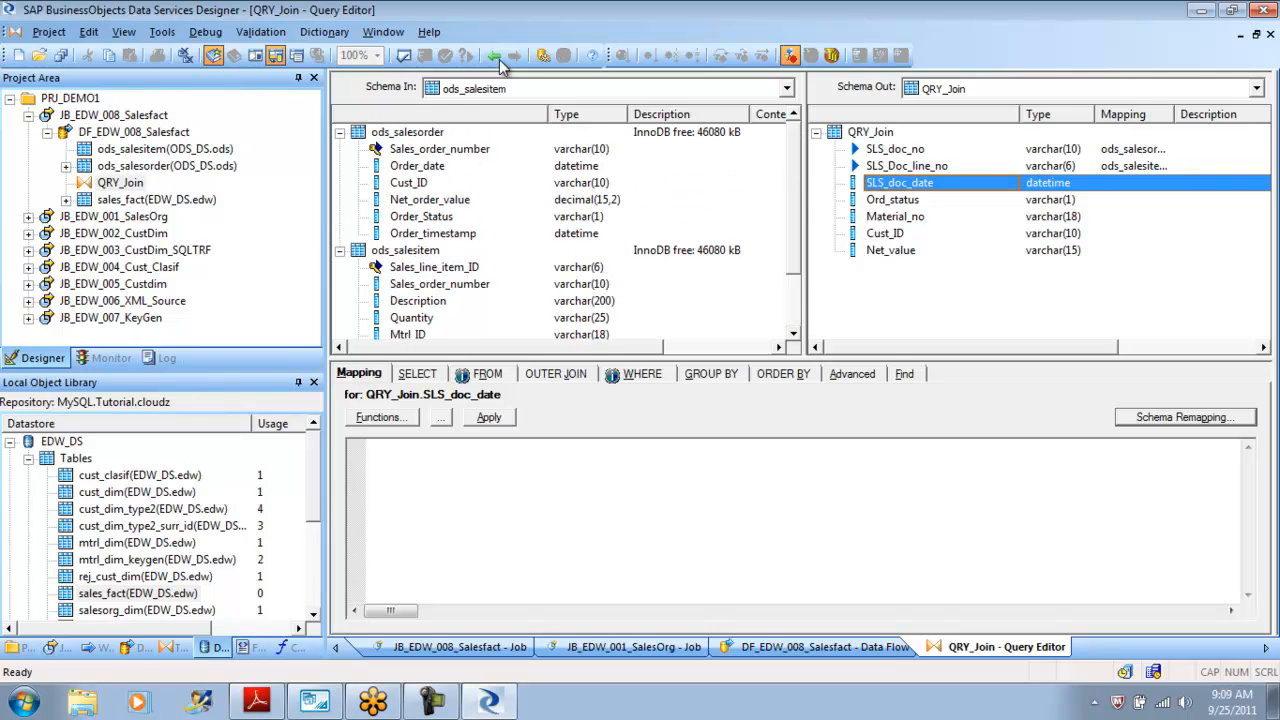
pyautogui.scroll(-2, 560, 240)
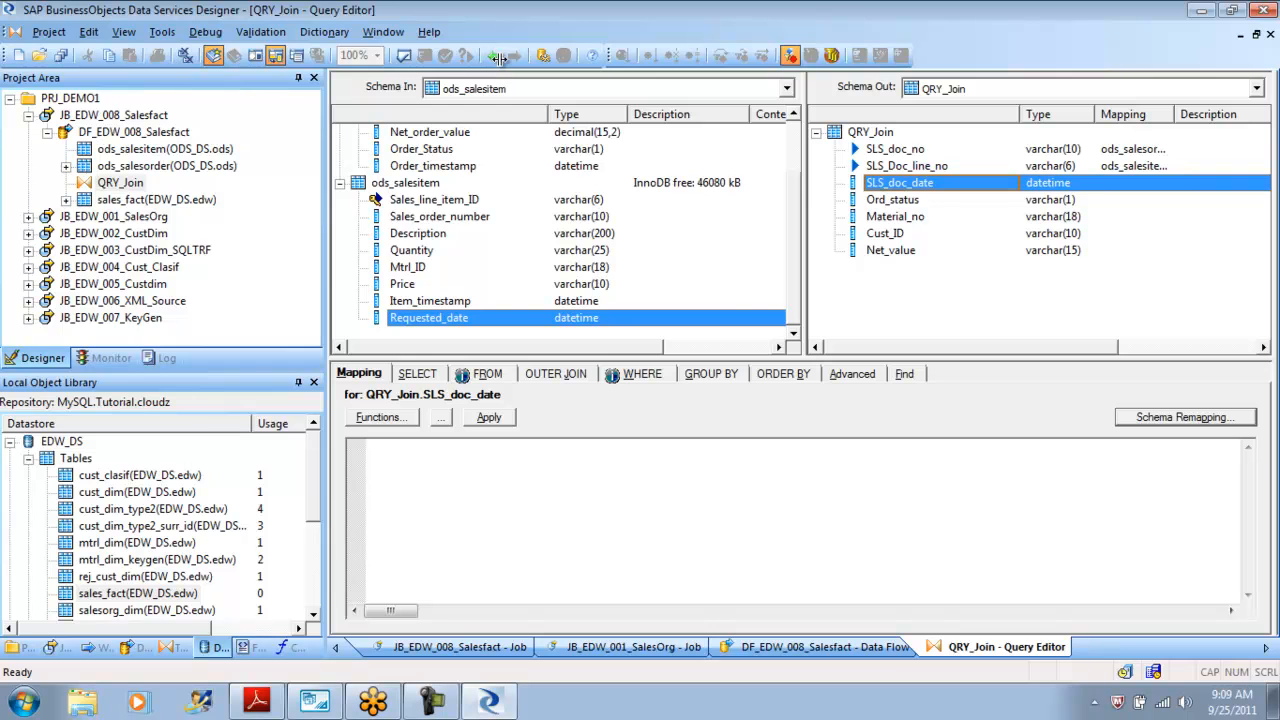
pyautogui.scroll(2, 502, 62)
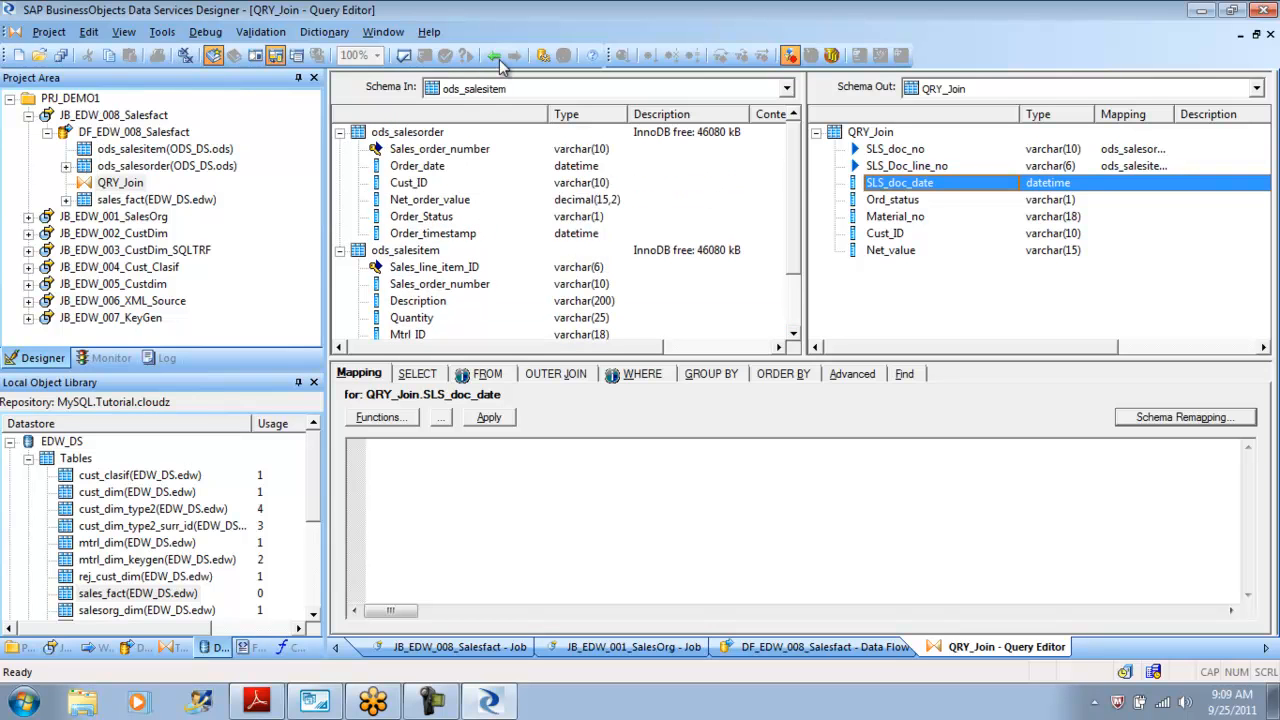
pyautogui.click(418, 166)
pyautogui.moveTo(418, 166); pyautogui.dragTo(900, 183)
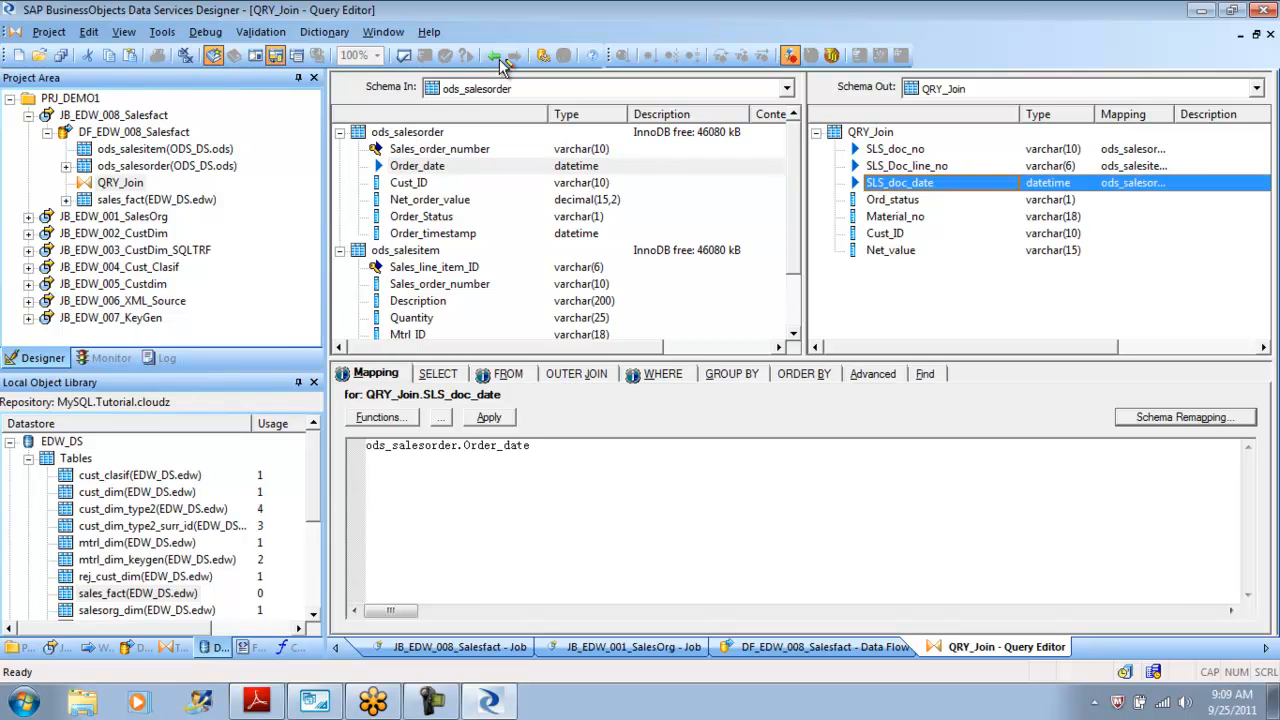
# Map the Material_no output column to ods_salesitem.Mtrl_ID.
pyautogui.click(892, 200)
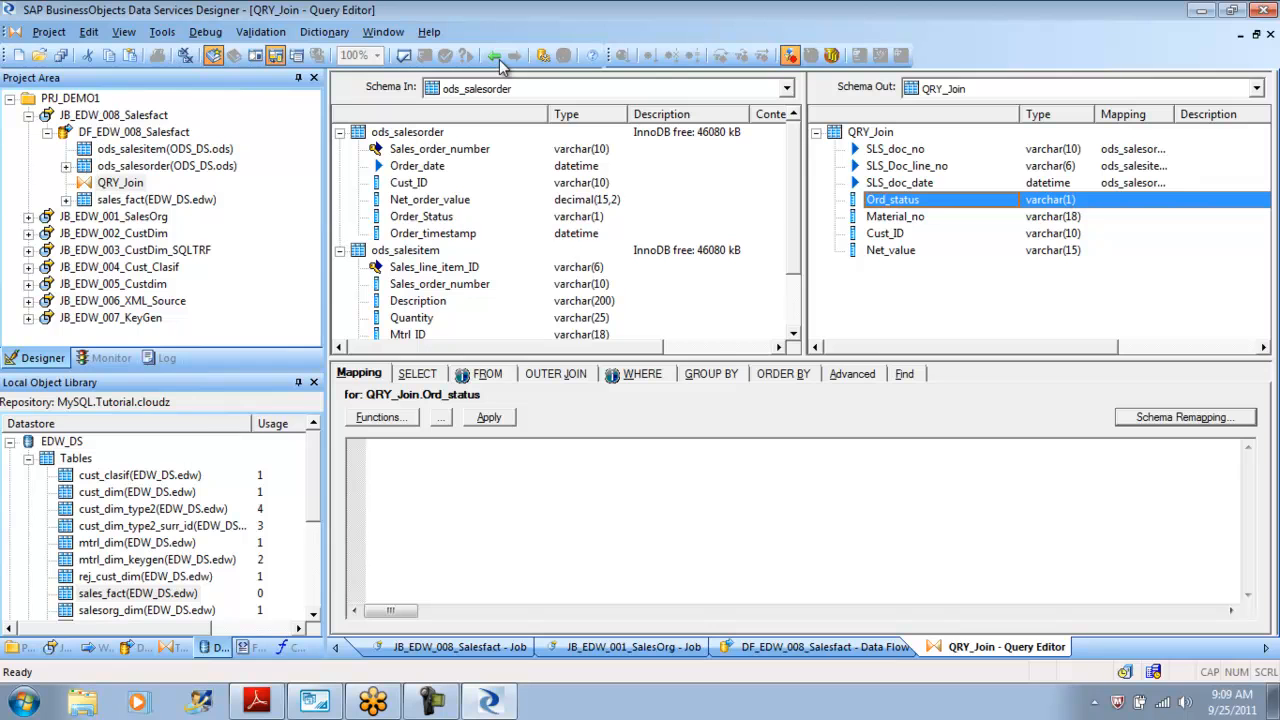
pyautogui.click(421, 216)
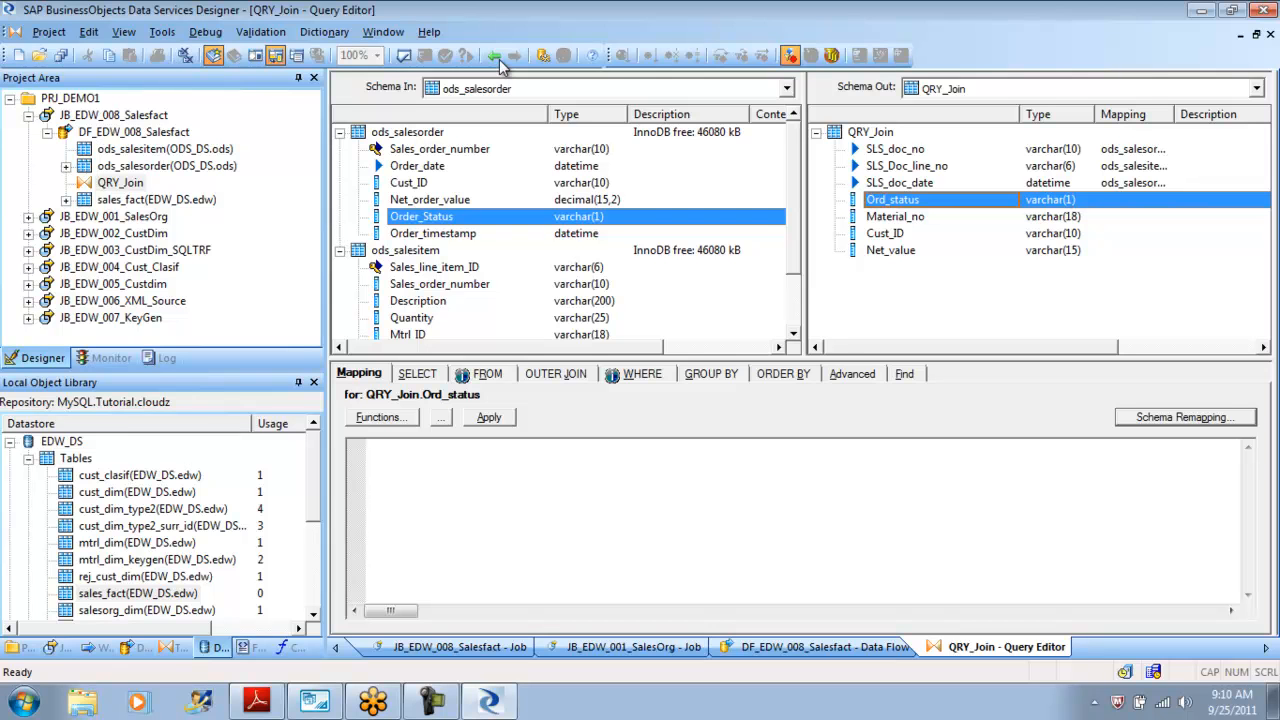
pyautogui.press('Down')
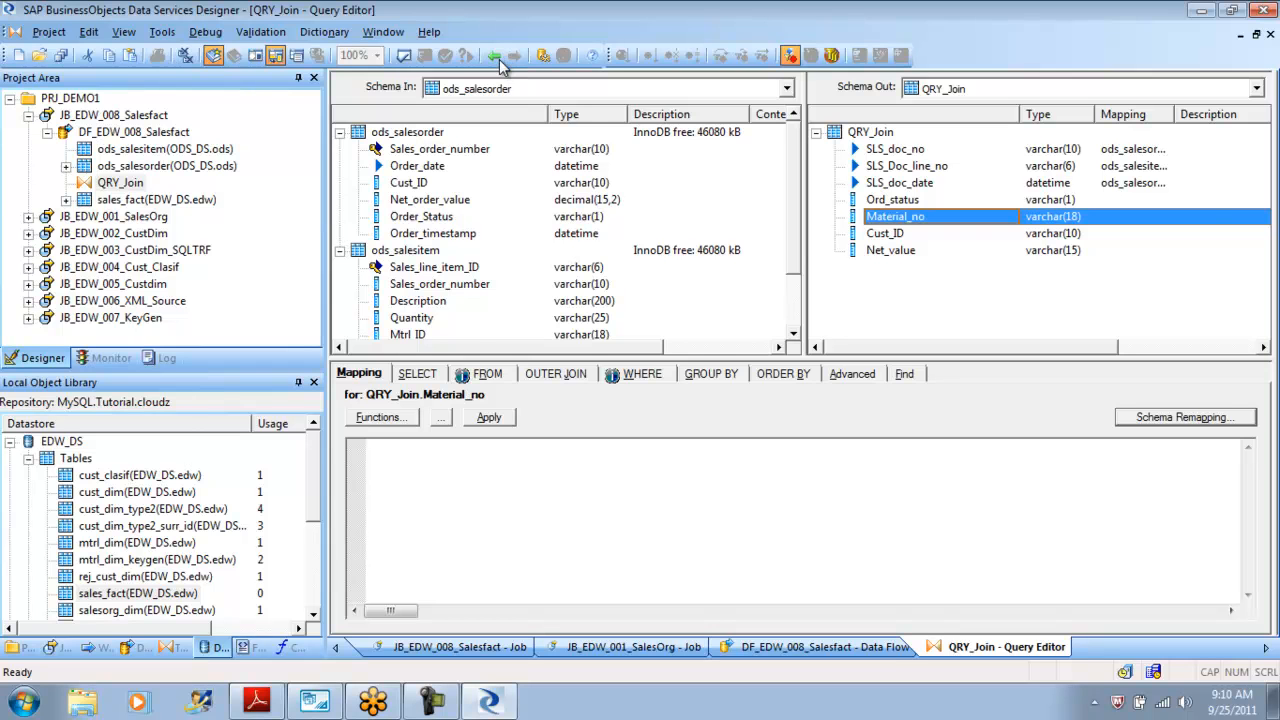
pyautogui.scroll(-2, 565, 230)
pyautogui.moveTo(408, 267); pyautogui.dragTo(895, 217)
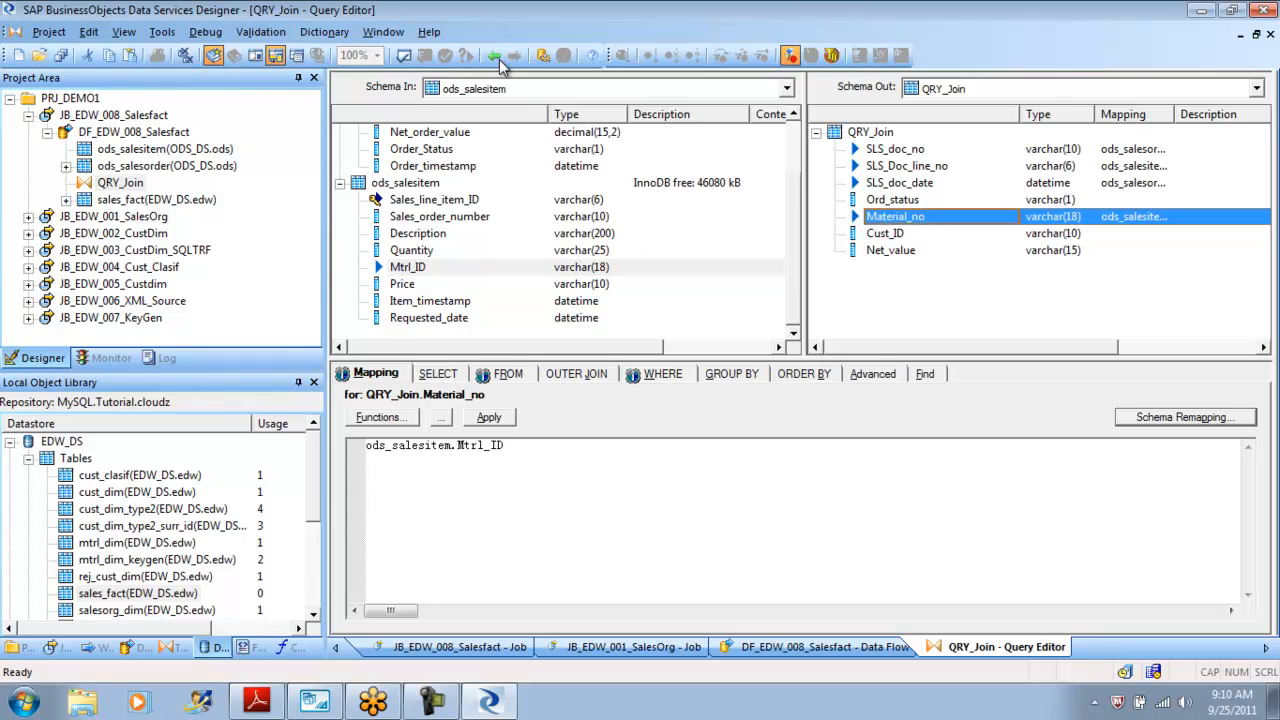
# Map Cust_ID to ods_salesorder.Cust_ID and Net_value to ods_salesorder.Net_order_value.
pyautogui.scroll(2, 565, 230)
pyautogui.click(408, 182)
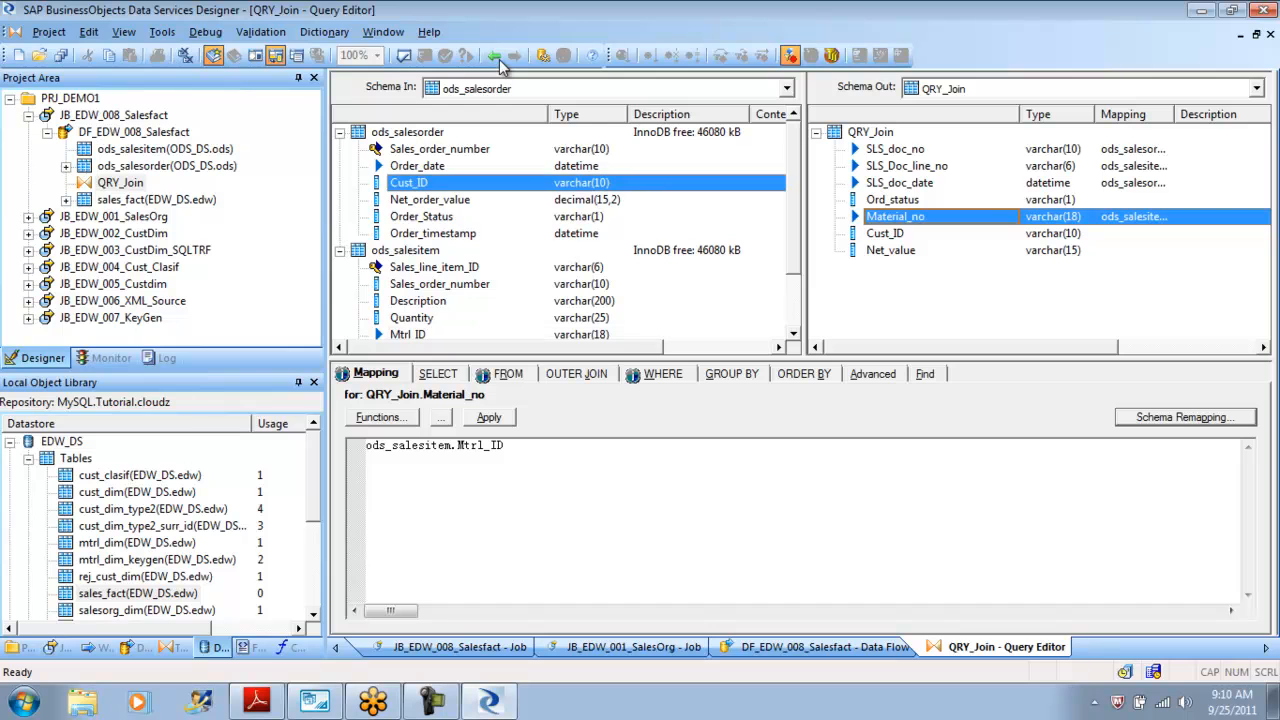
pyautogui.moveTo(408, 182); pyautogui.dragTo(885, 233)
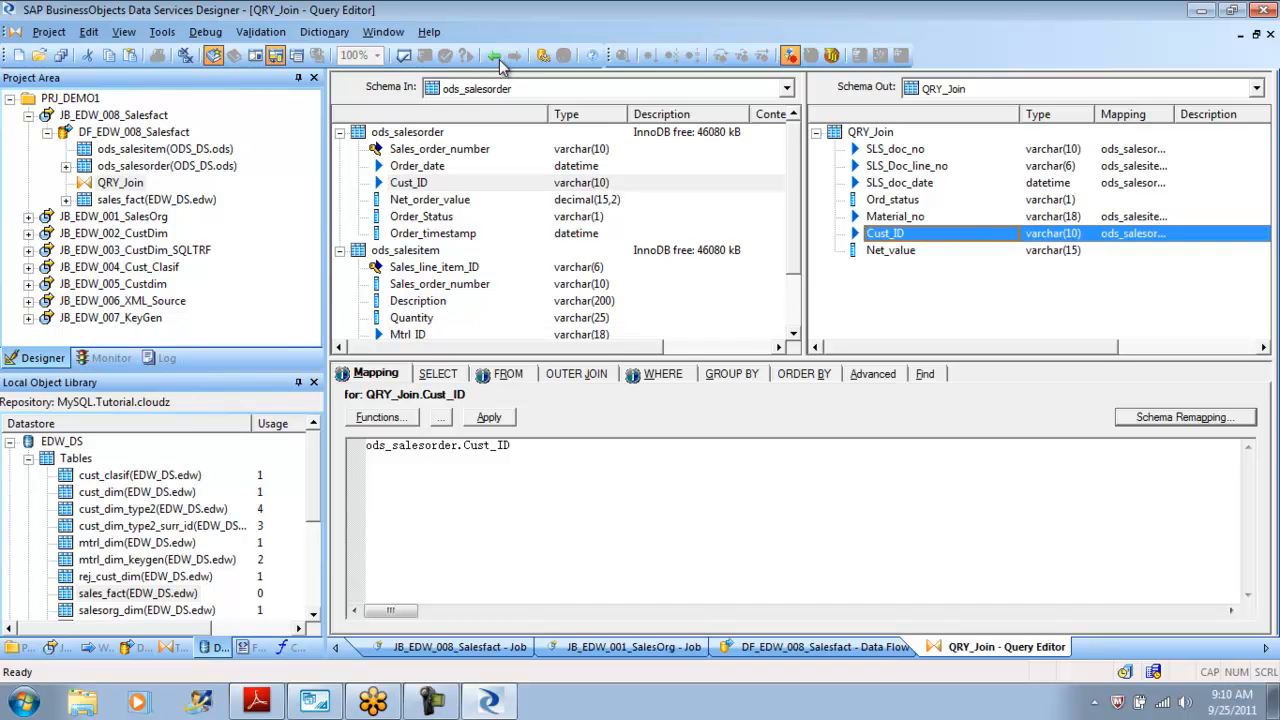
pyautogui.moveTo(430, 199); pyautogui.dragTo(890, 250)
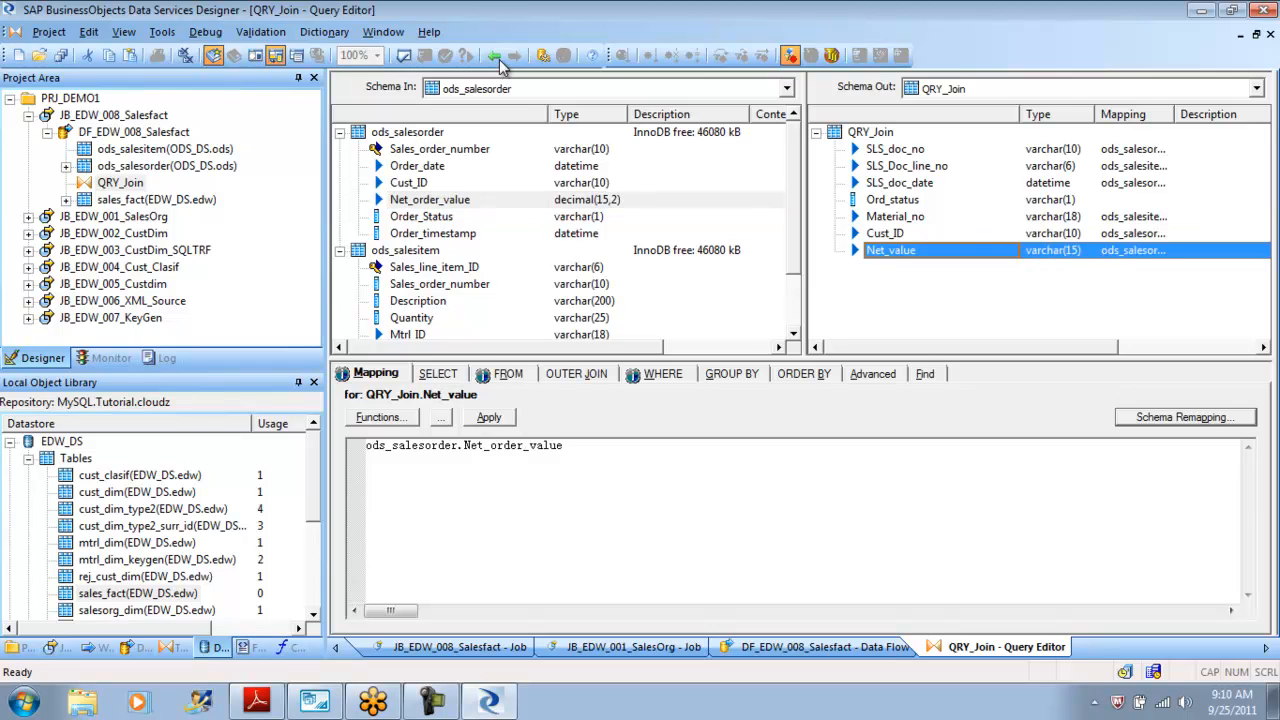
# Open the function selector for the Ord_status mapping and go to the Lookup Functions category.
pyautogui.click(892, 199)
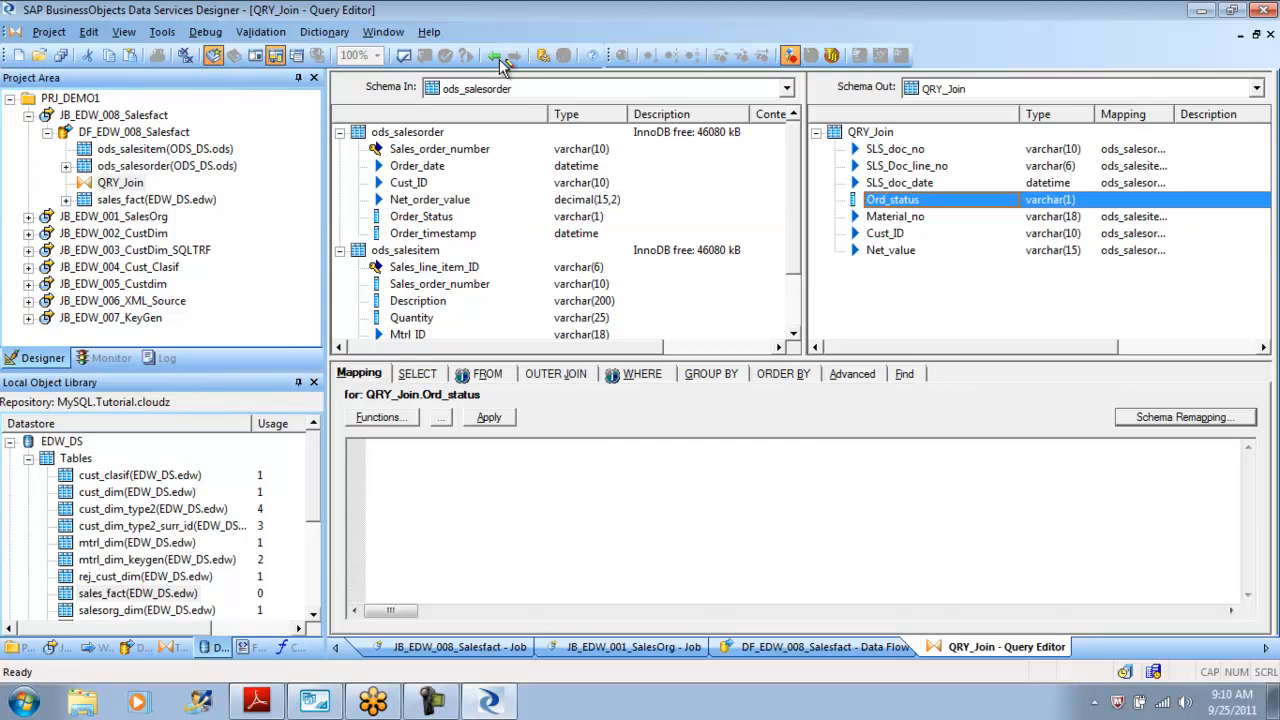
pyautogui.click(421, 216)
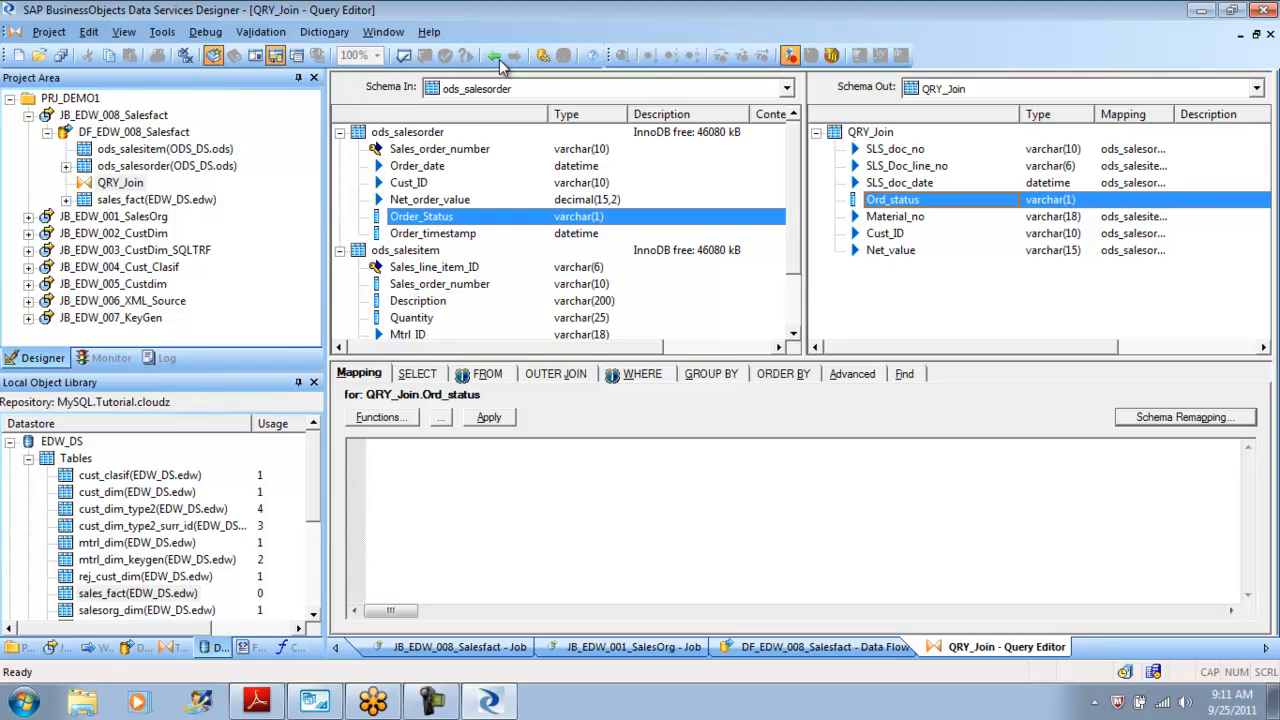
pyautogui.click(500, 61)
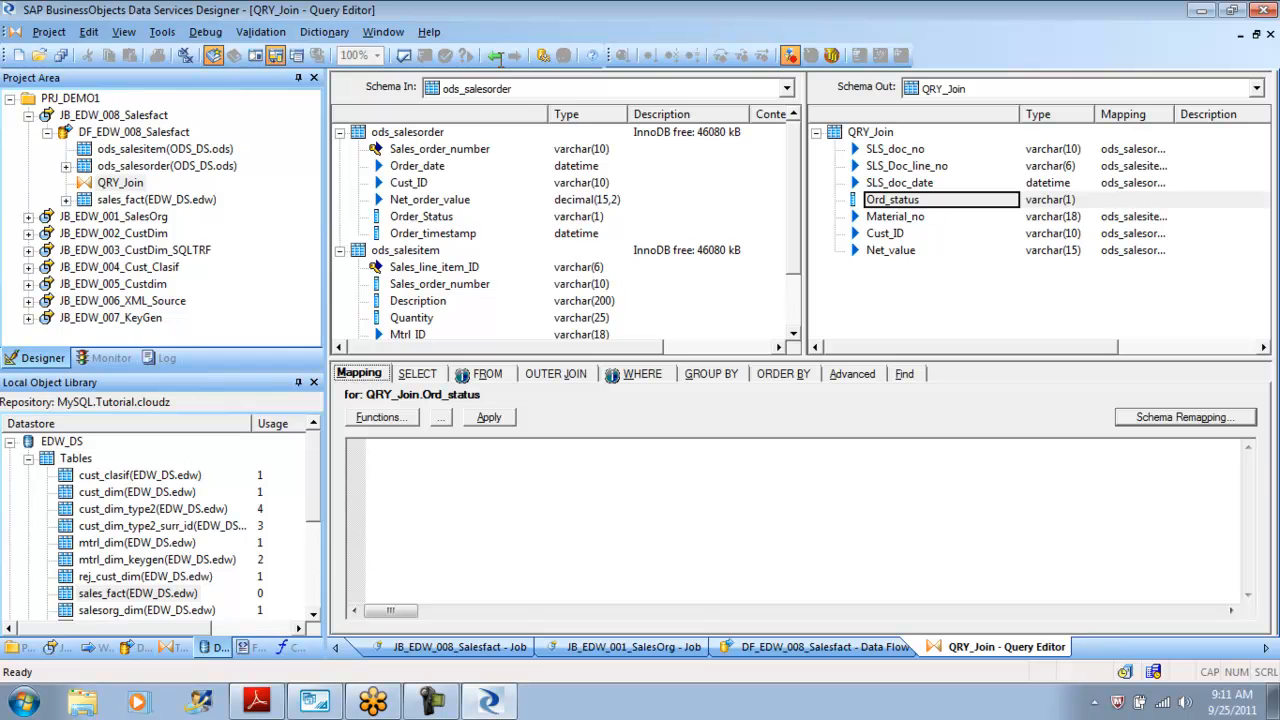
pyautogui.click(499, 59)
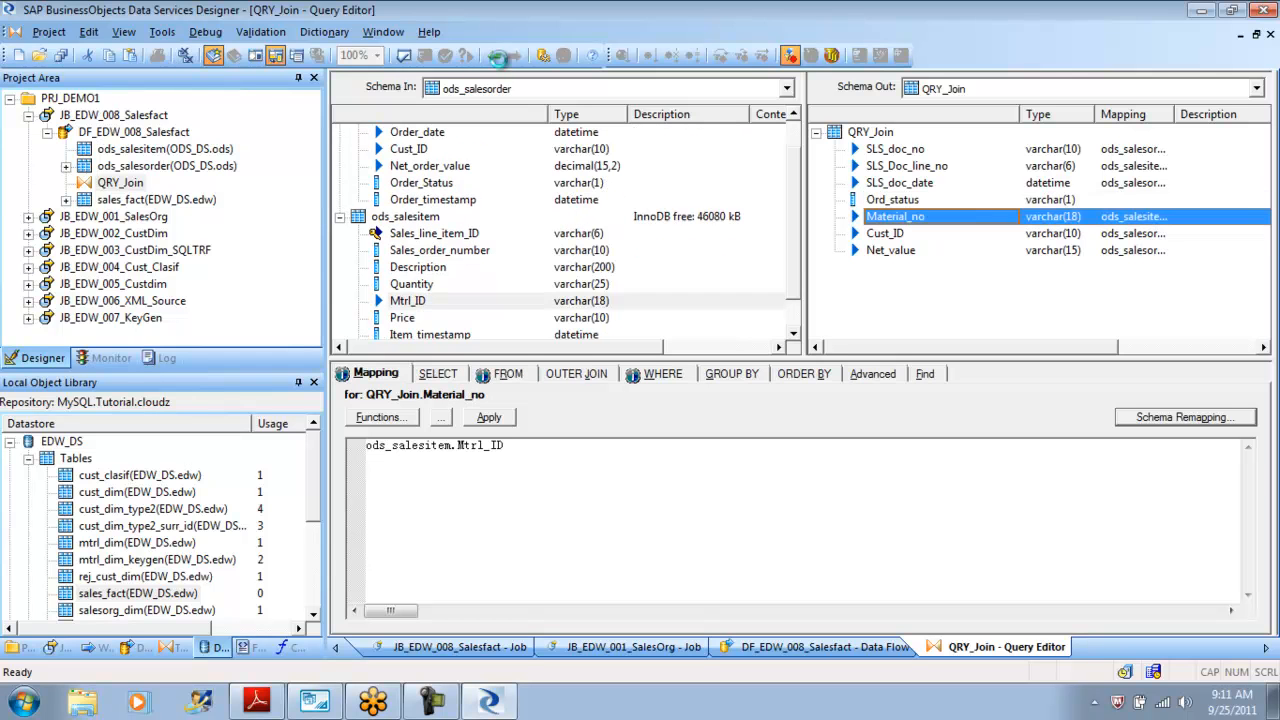
pyautogui.click(499, 59)
pyautogui.click(496, 57)
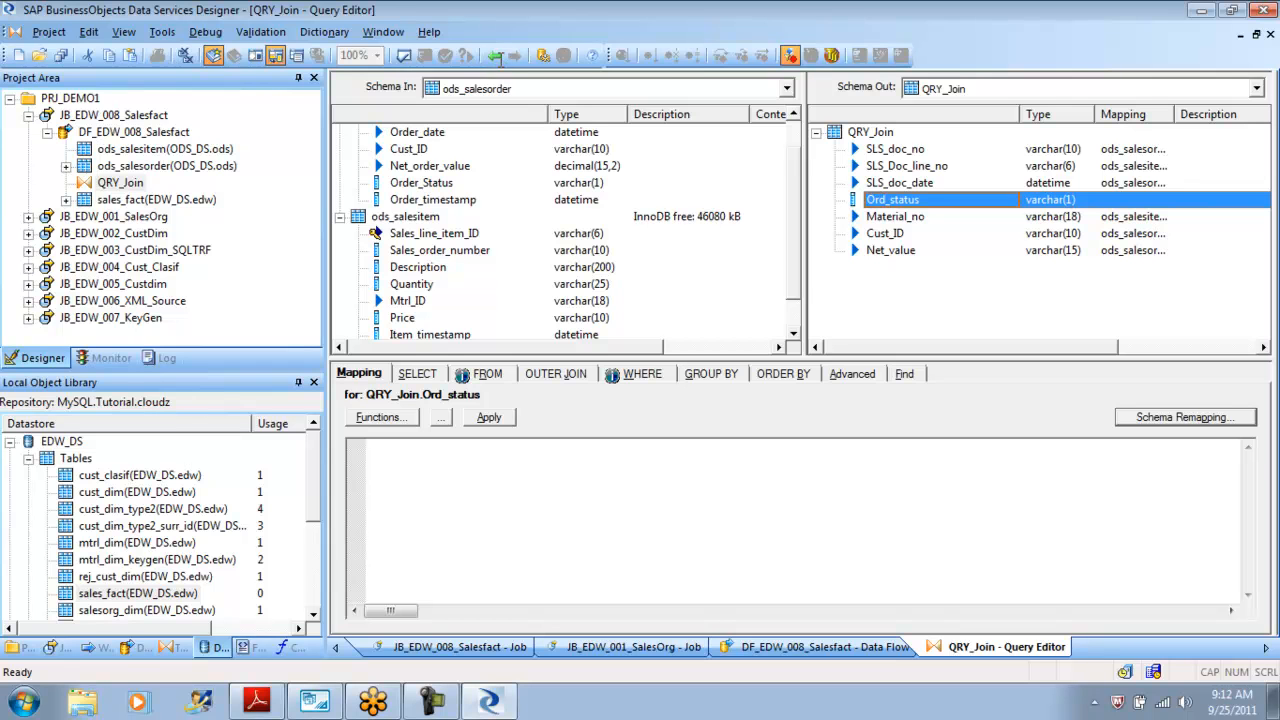
pyautogui.hotkey('alt', 'f')
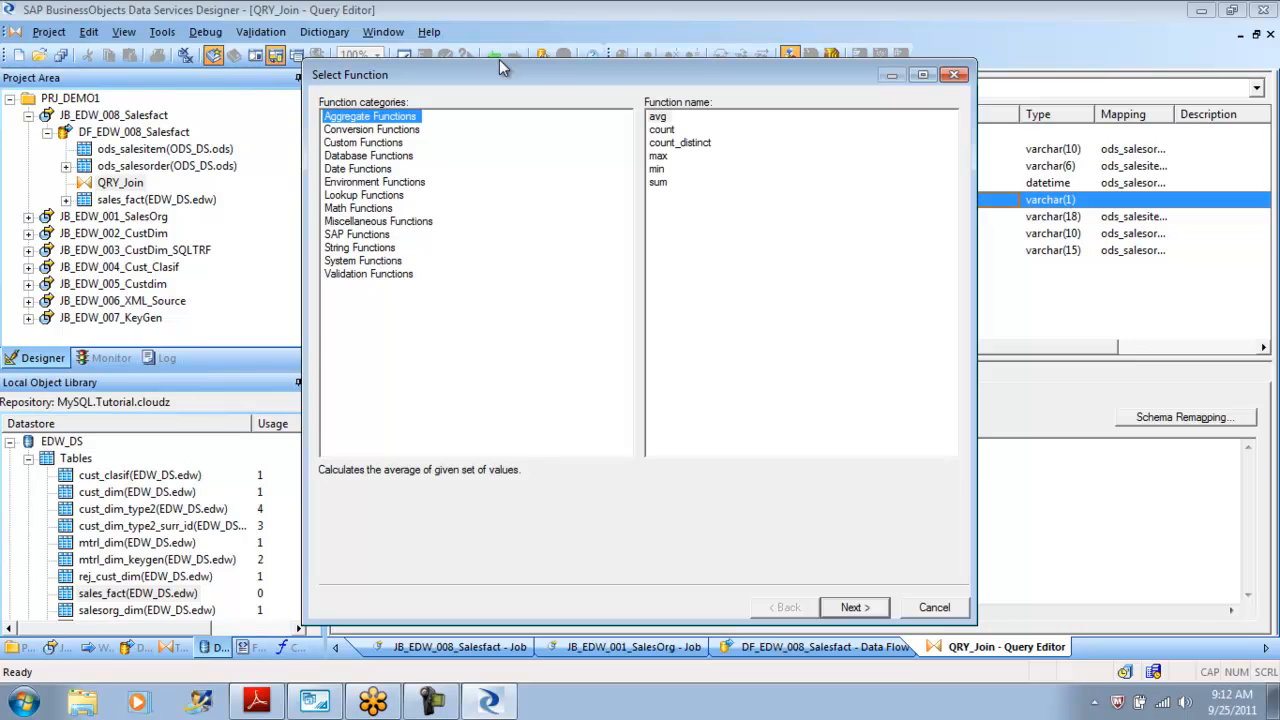
pyautogui.press('l')
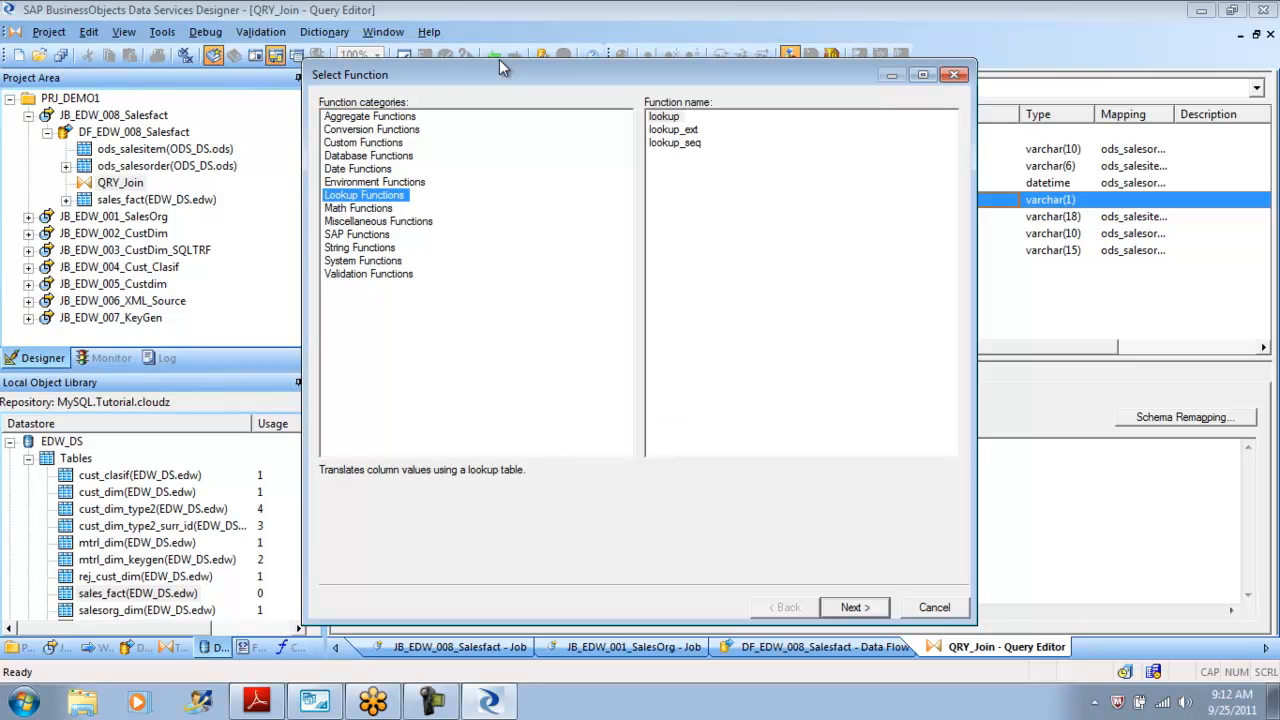
# Compare the lookup, lookup_ext and lookup_seq functions in the Lookup Functions category.
pyautogui.press('Tab')
pyautogui.press('Down')
pyautogui.press('Down')
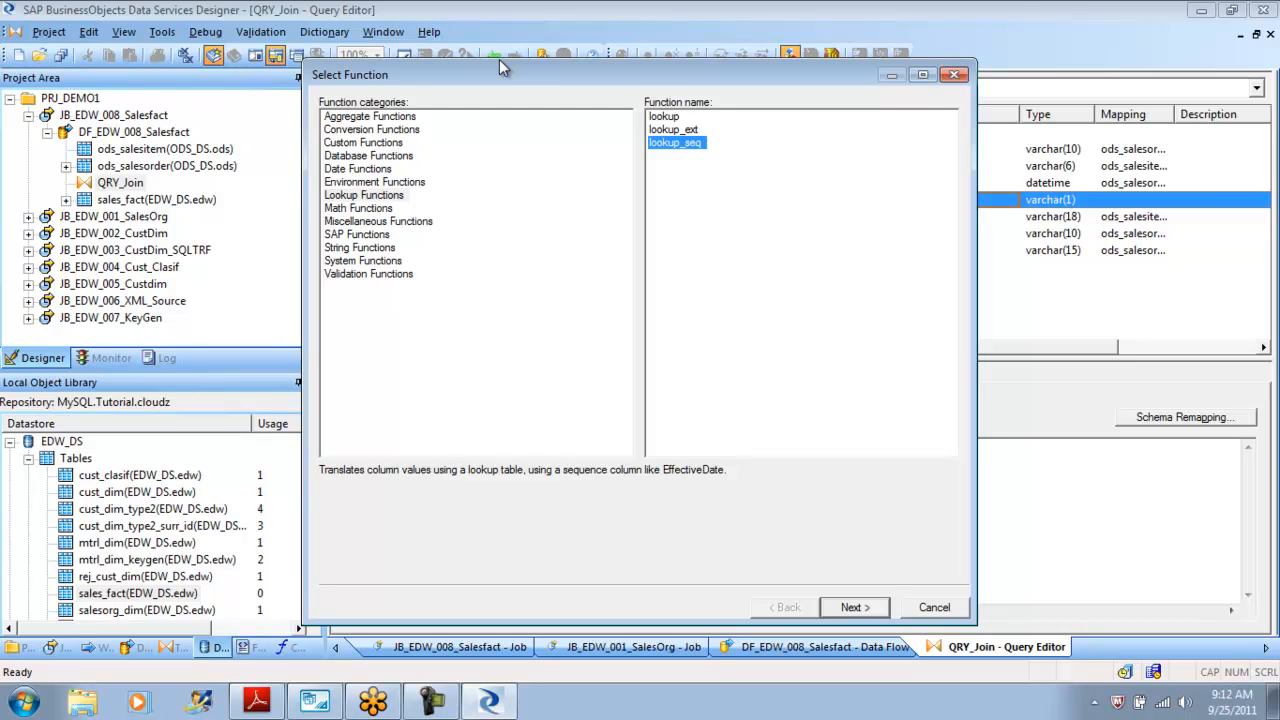
pyautogui.press('Up')
pyautogui.press('Up')
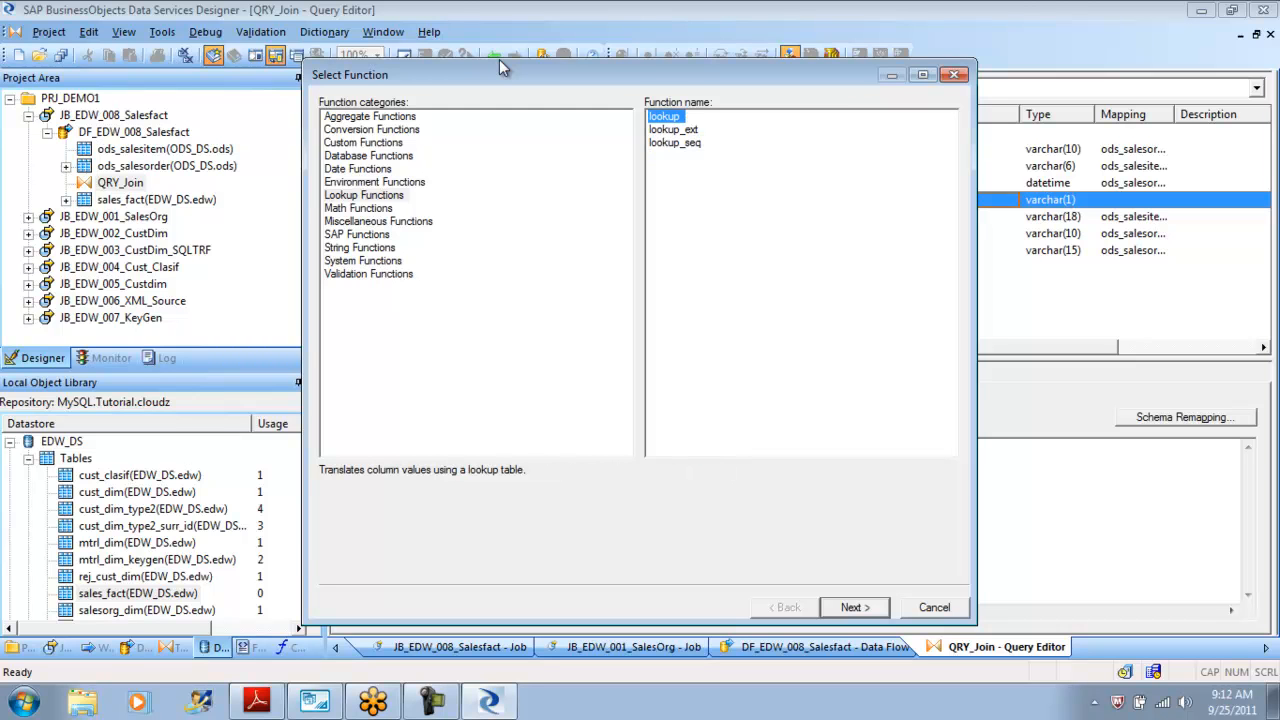
pyautogui.press('Down')
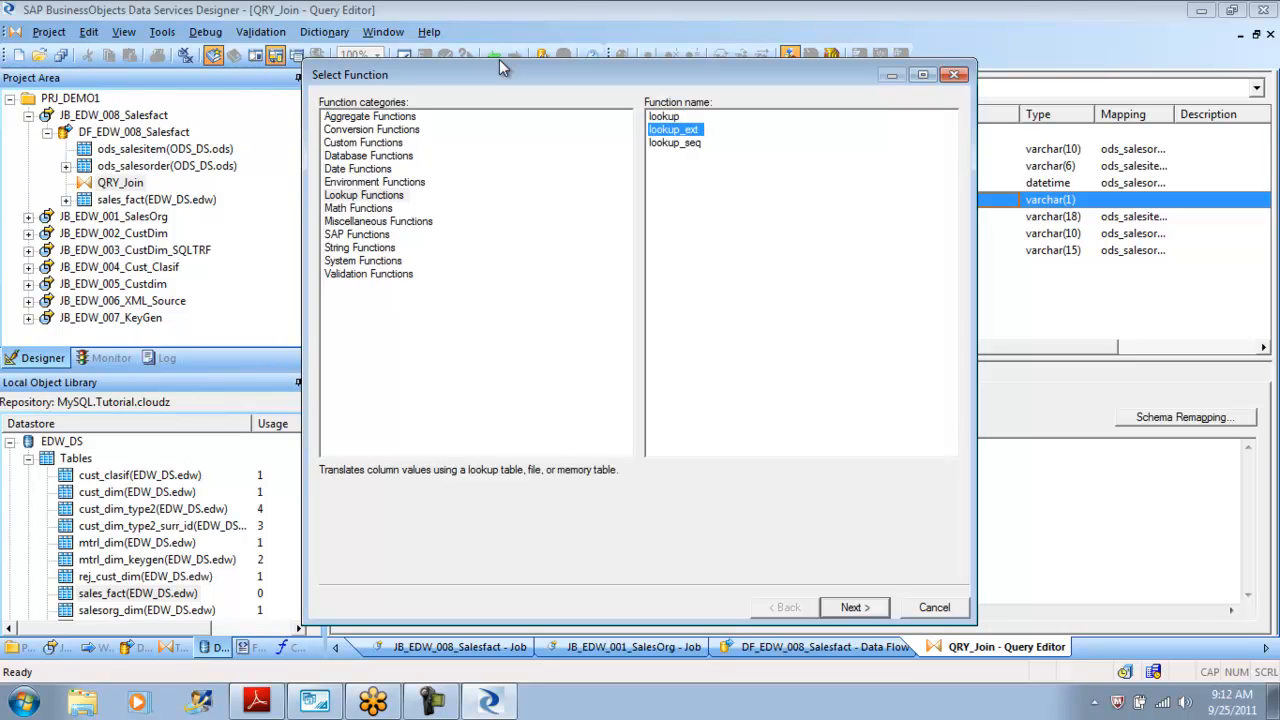
pyautogui.press('Up')
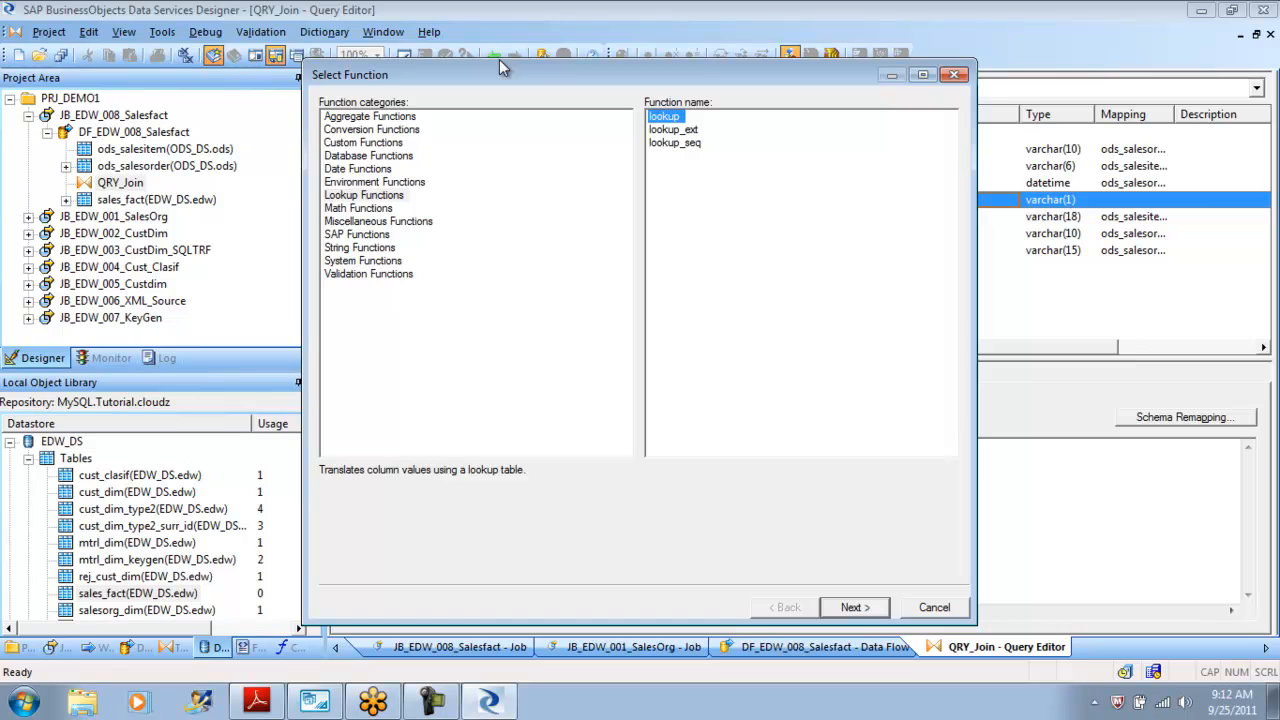
pyautogui.press('Down')
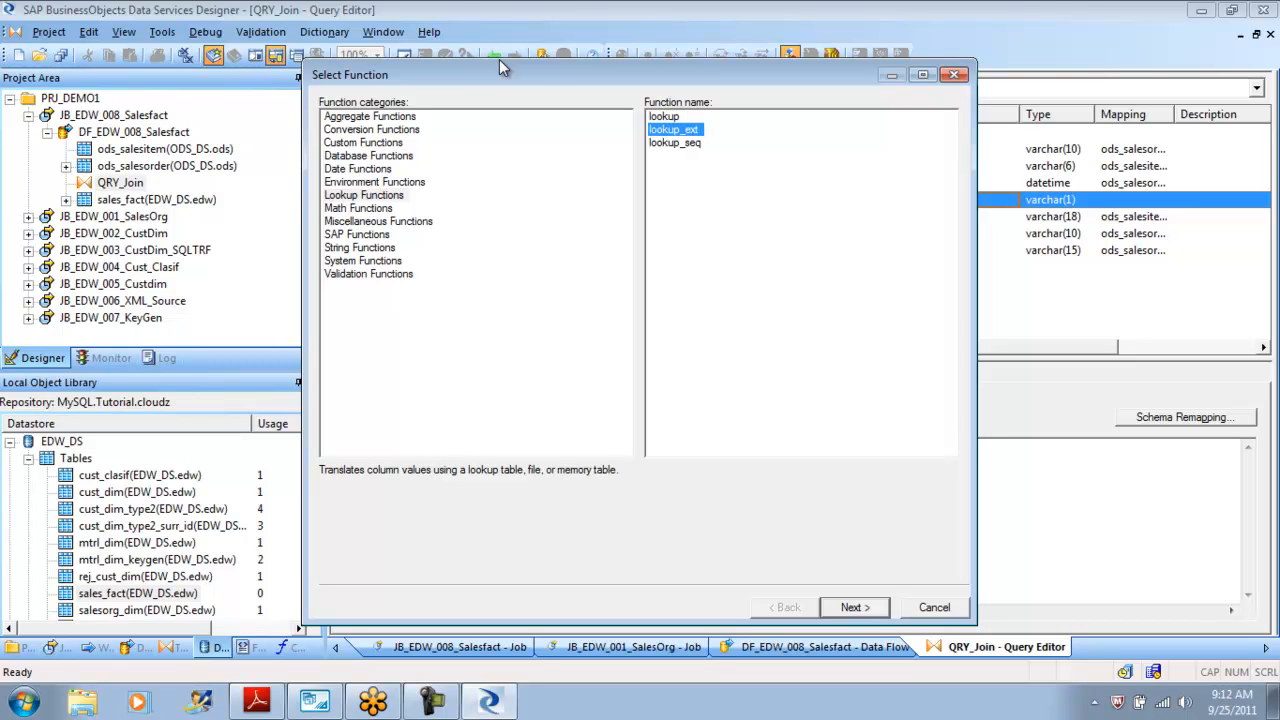
pyautogui.press('Up')
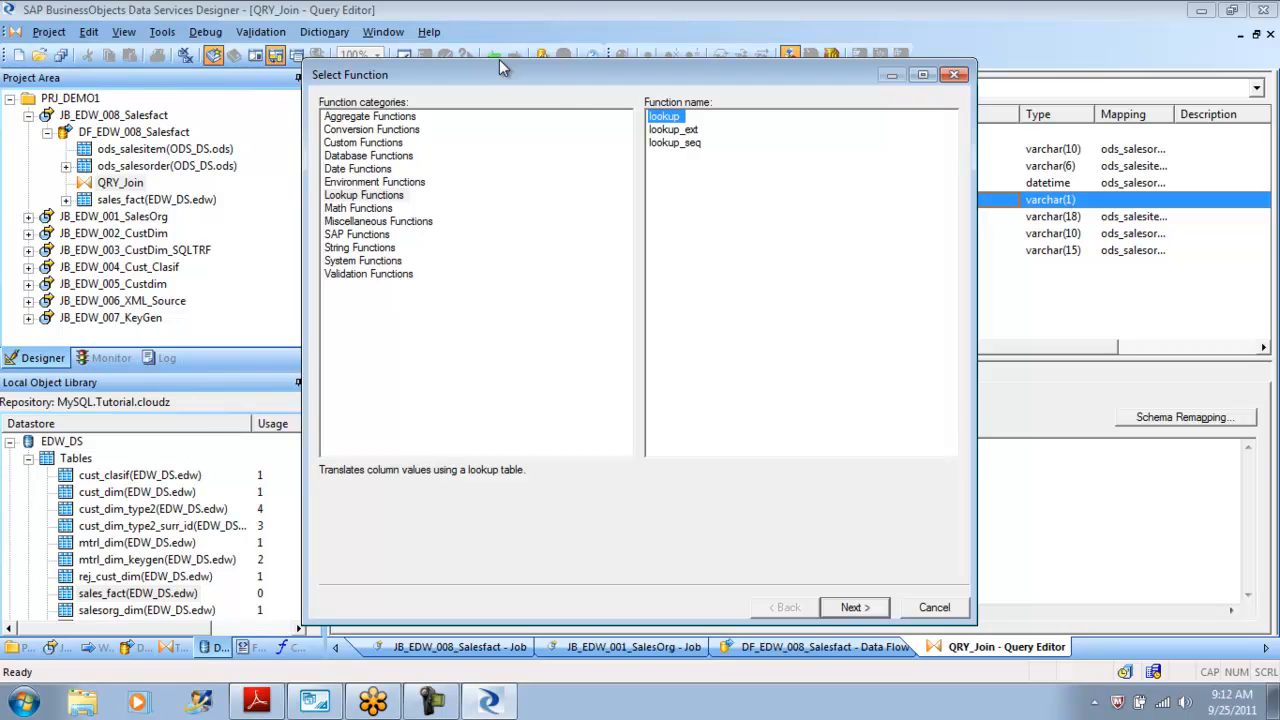
pyautogui.press('Return')
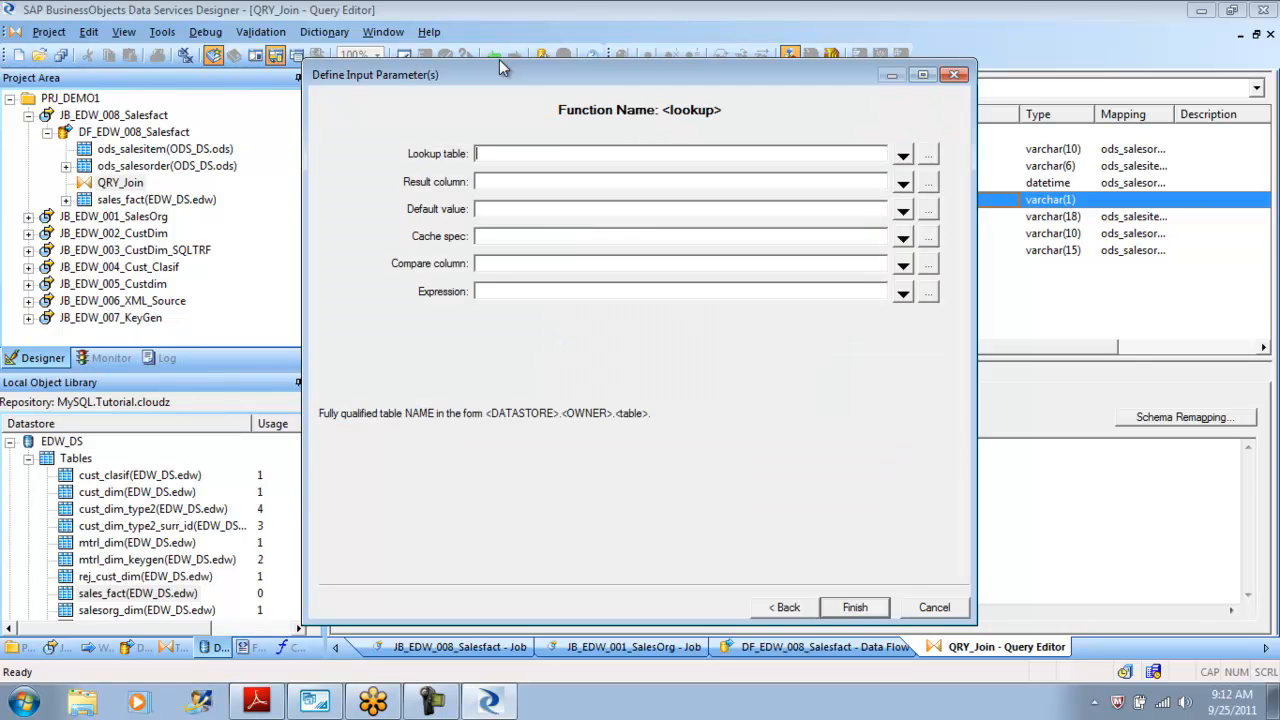
pyautogui.press('Tab')
pyautogui.press('space')
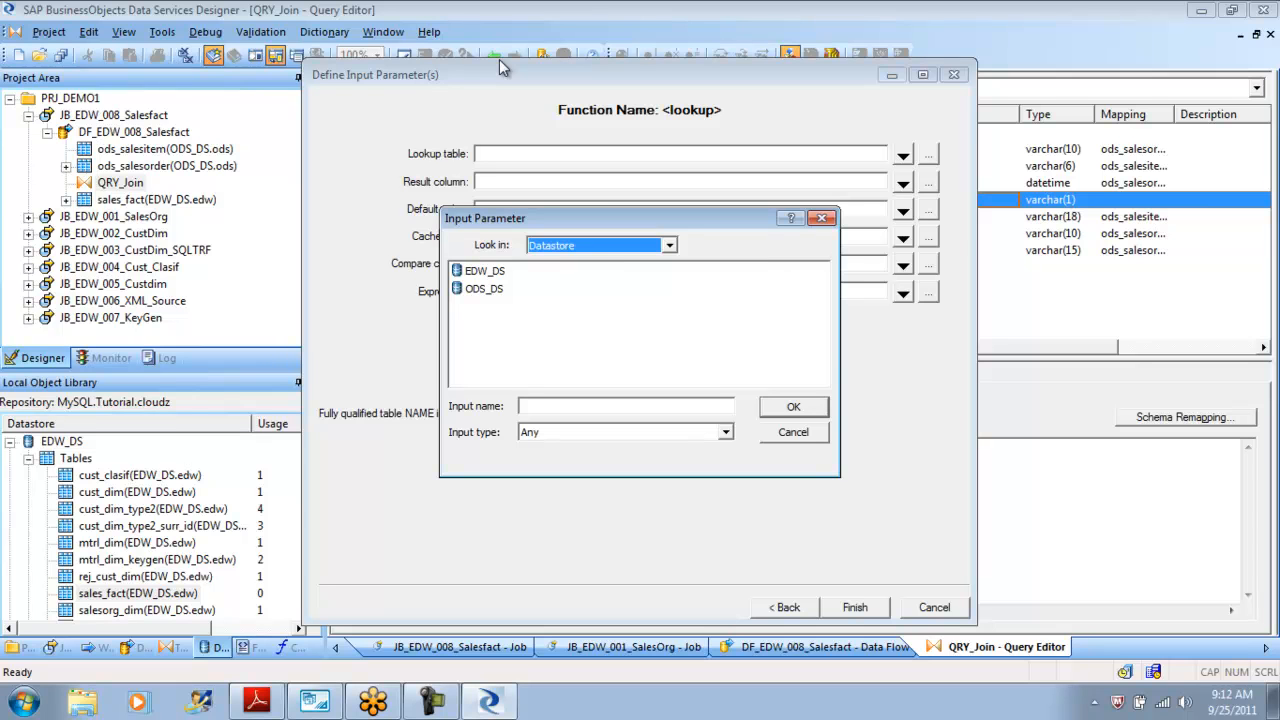
pyautogui.press('Tab')
pyautogui.press('Down')
pyautogui.press('Return')
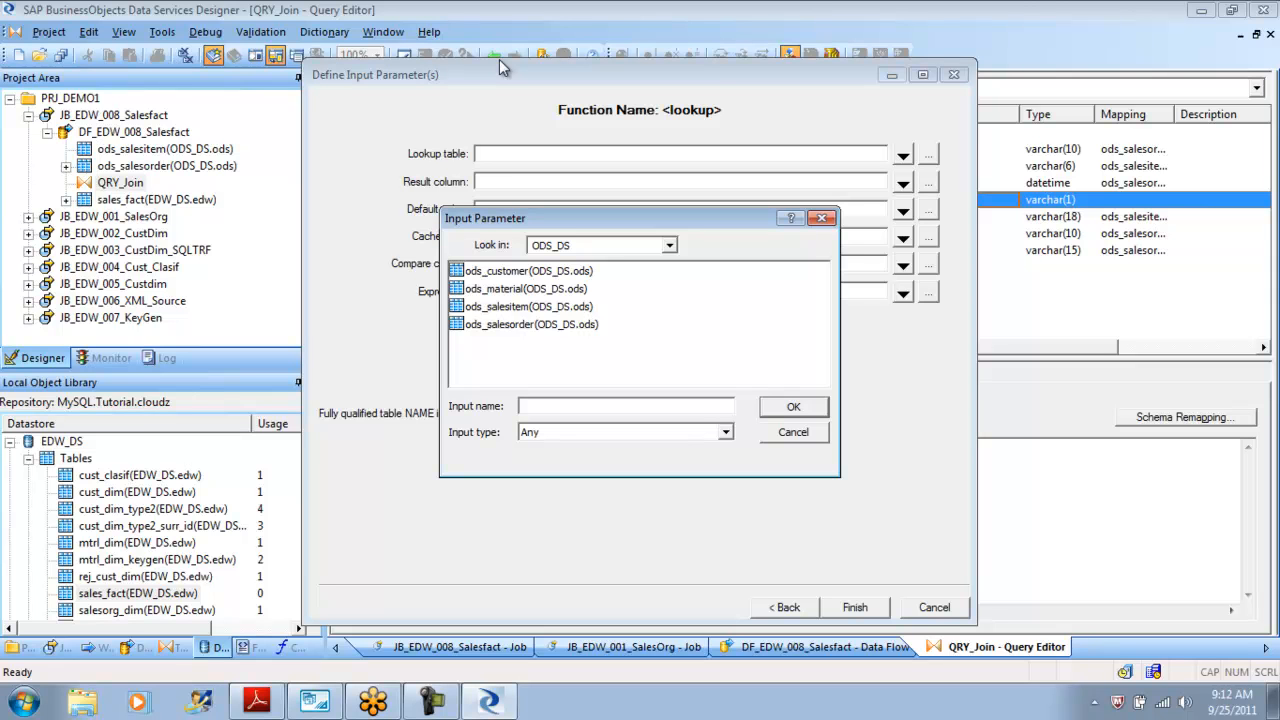
pyautogui.press('Escape')
pyautogui.press('Escape')
pyautogui.moveTo(160, 382); pyautogui.dragTo(0, 385)
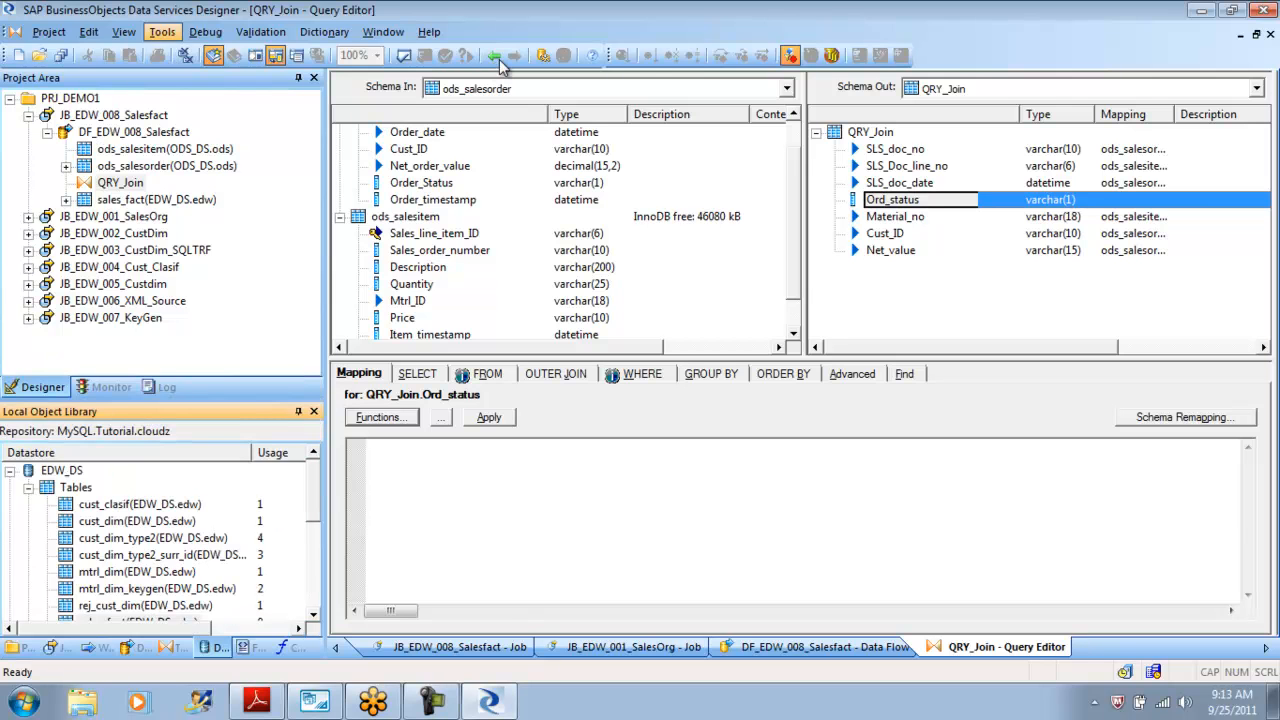
pyautogui.click(124, 31)
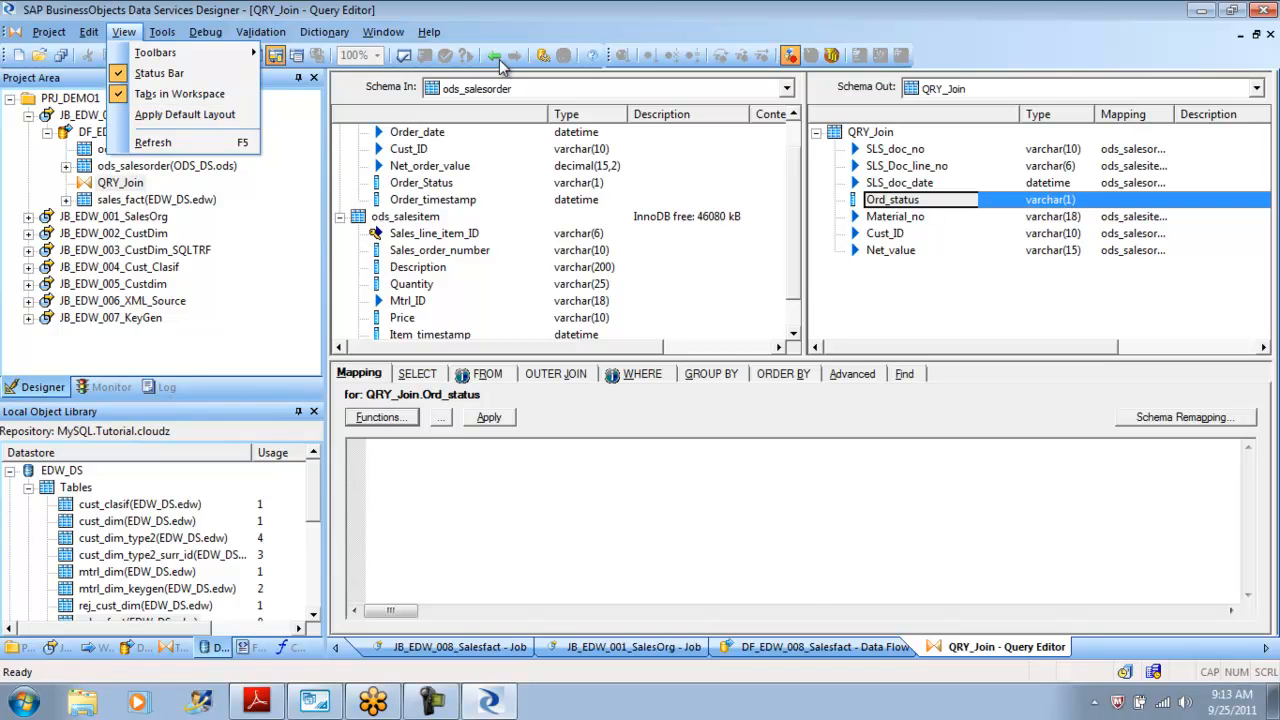
pyautogui.click(185, 114)
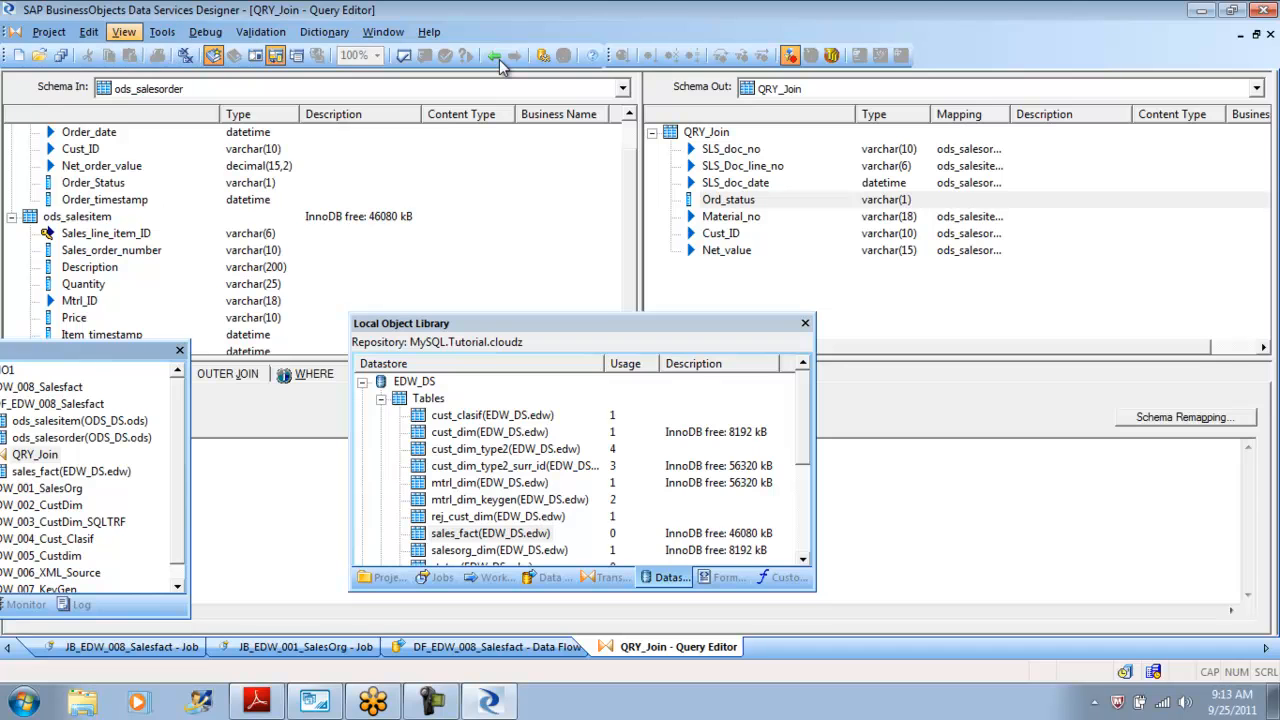
pyautogui.press('Return')
pyautogui.press('Down')
pyautogui.press('Down')
pyautogui.press('Down')
pyautogui.press('Down')
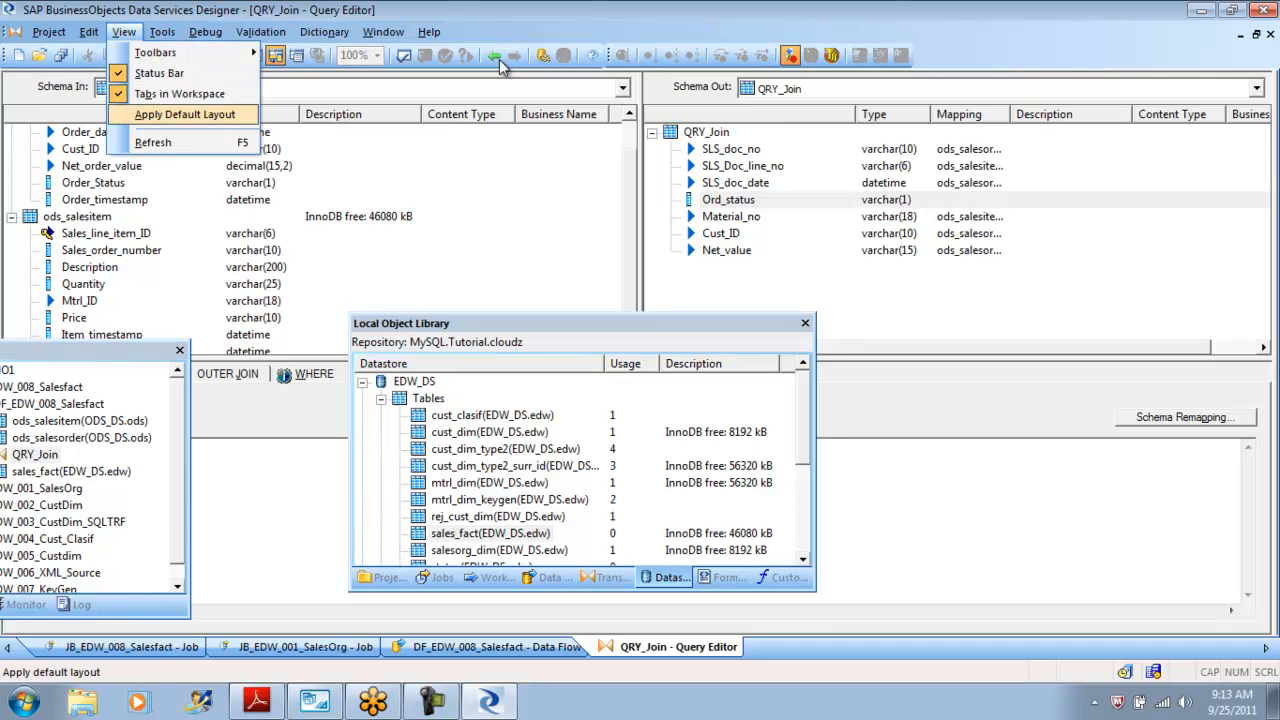
pyautogui.press('Return')
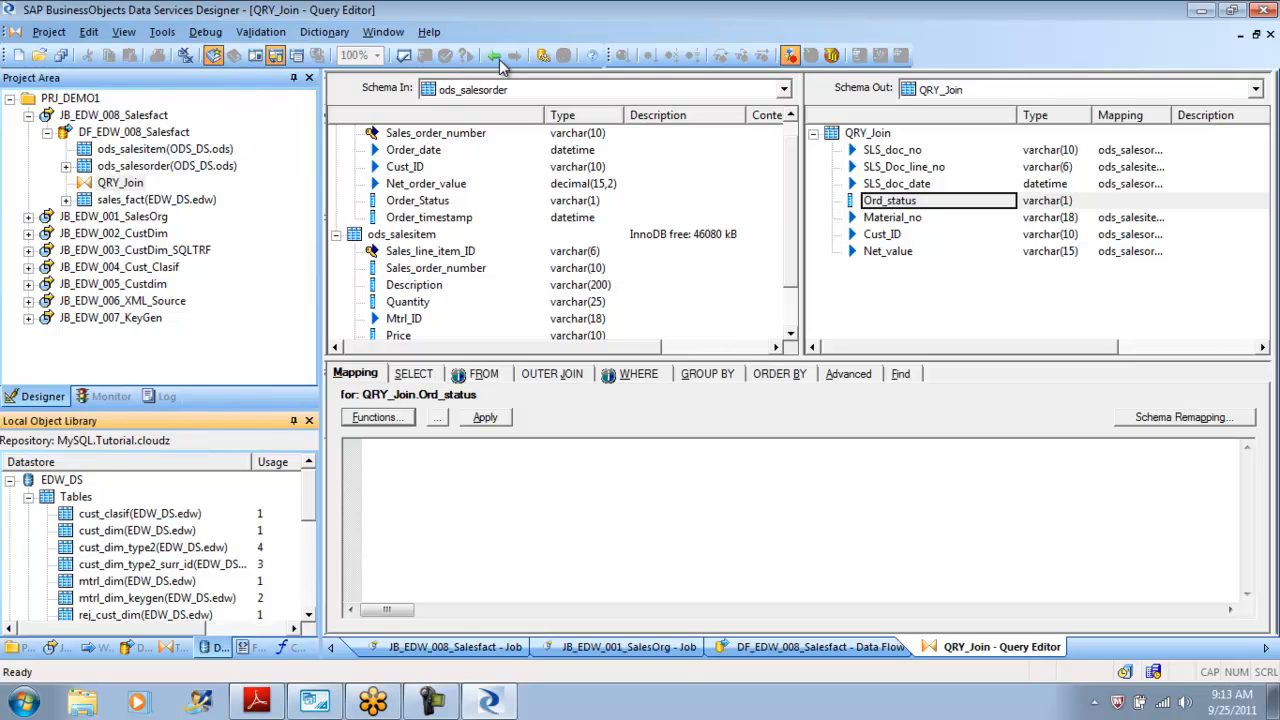
# Import the ods_delivery table into the ODS_DS datastore by name.
pyautogui.scroll(-5, 500, 67)
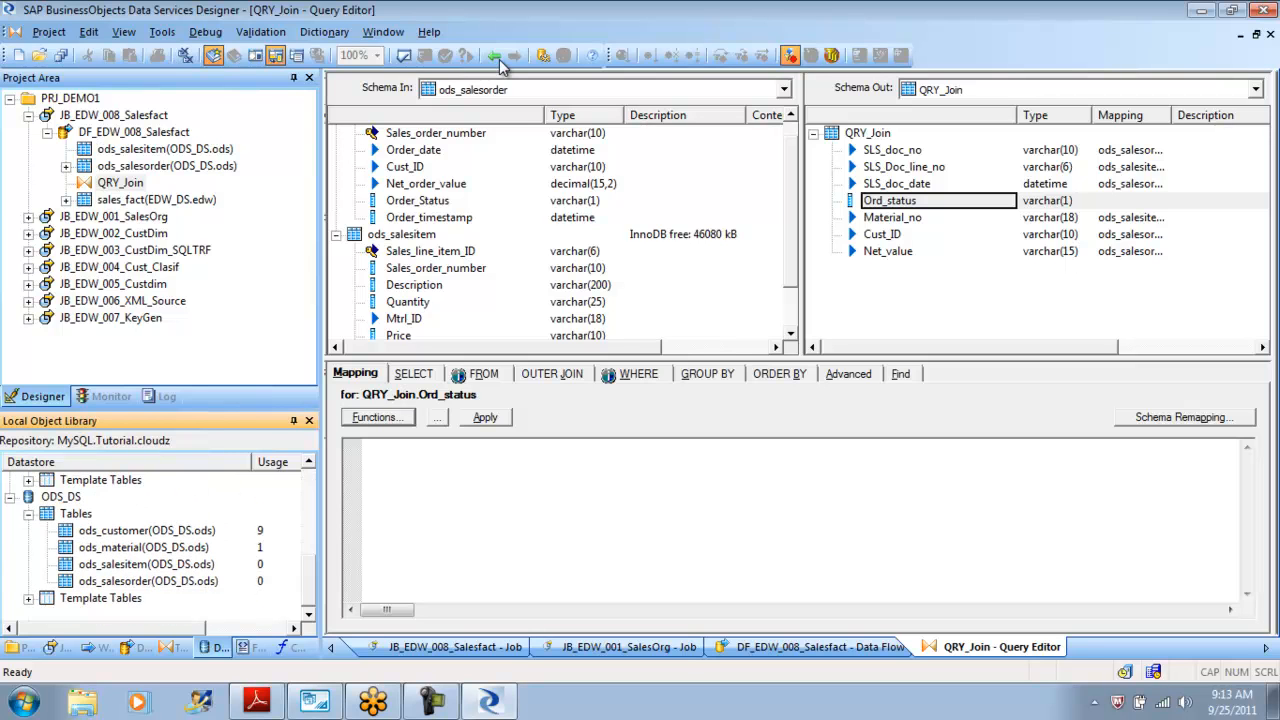
pyautogui.rightClick(66, 498)
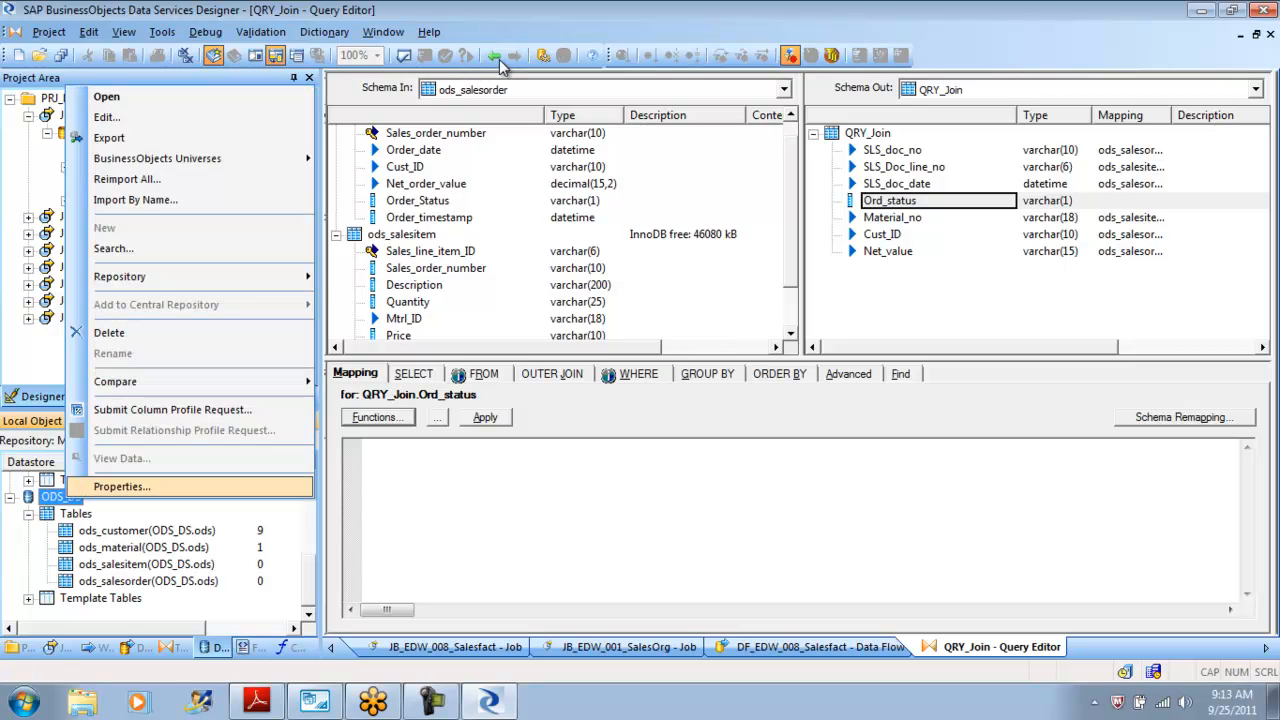
pyautogui.press('Return')
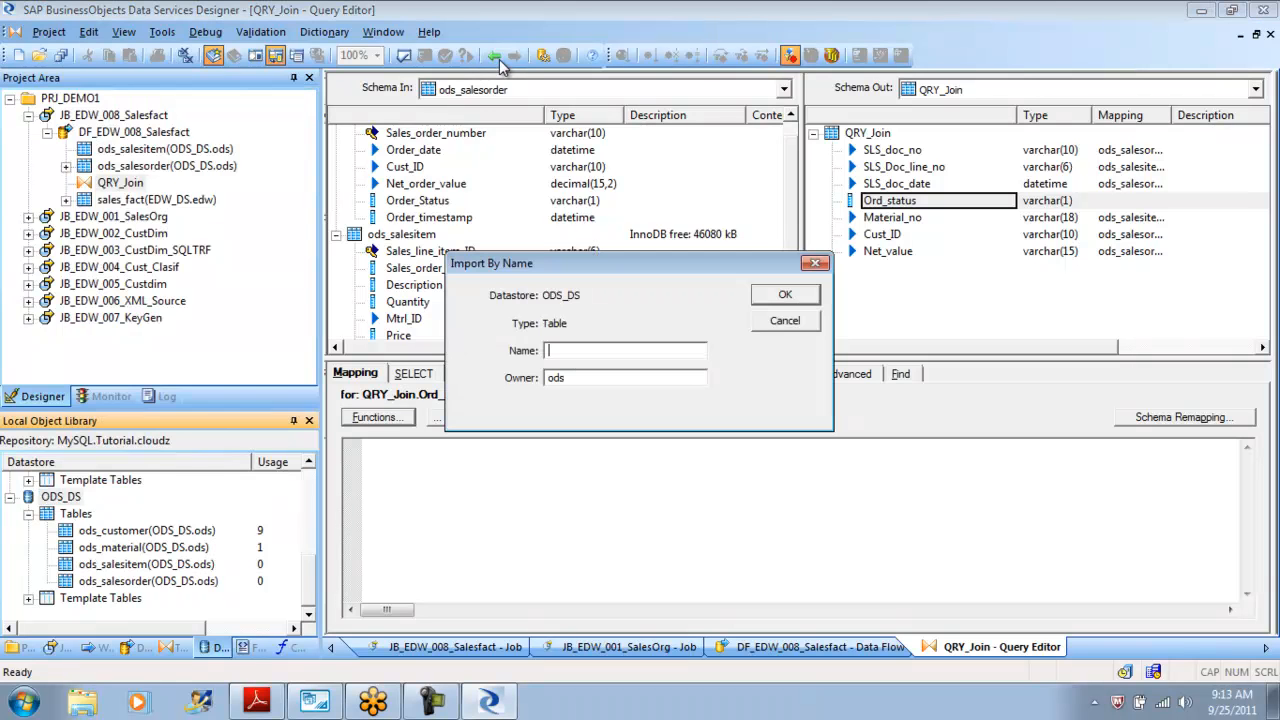
pyautogui.write('ods_delivery')
pyautogui.press('Return')
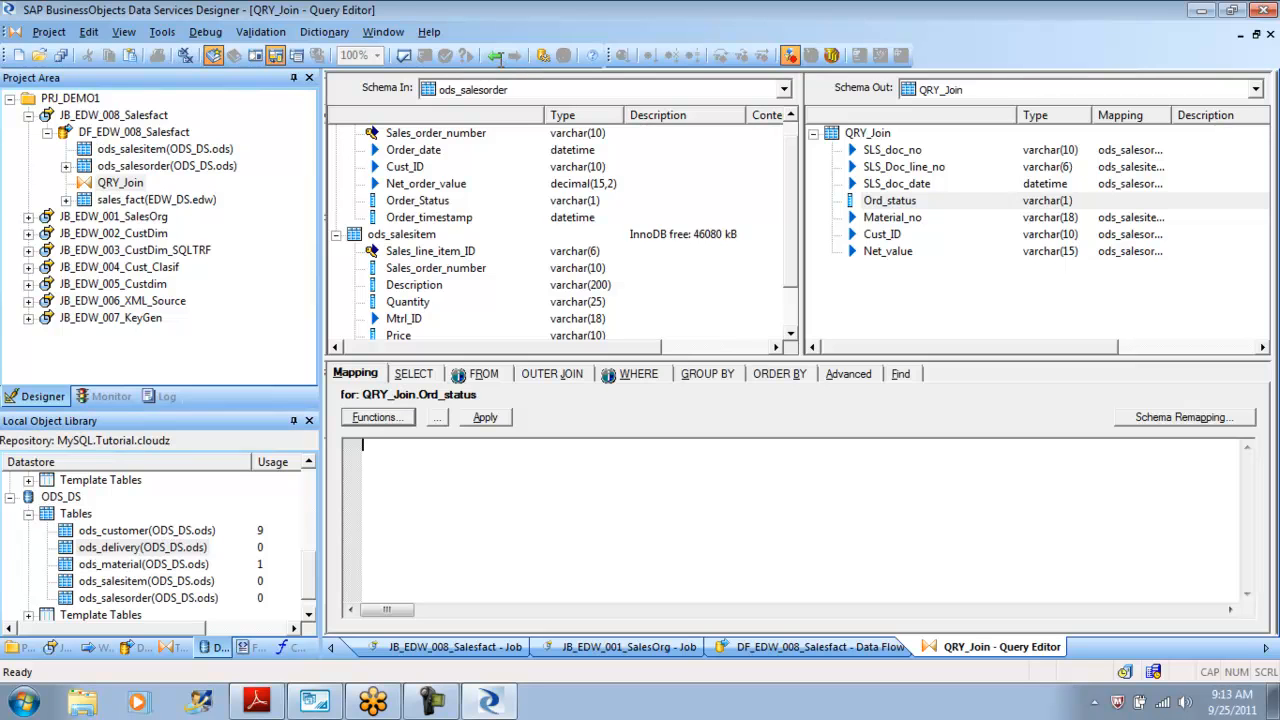
# Start a lookup function for the Ord_status mapping with ODS_DS.ods.ods_delivery as the lookup table.
pyautogui.hotkey('alt', 'f')
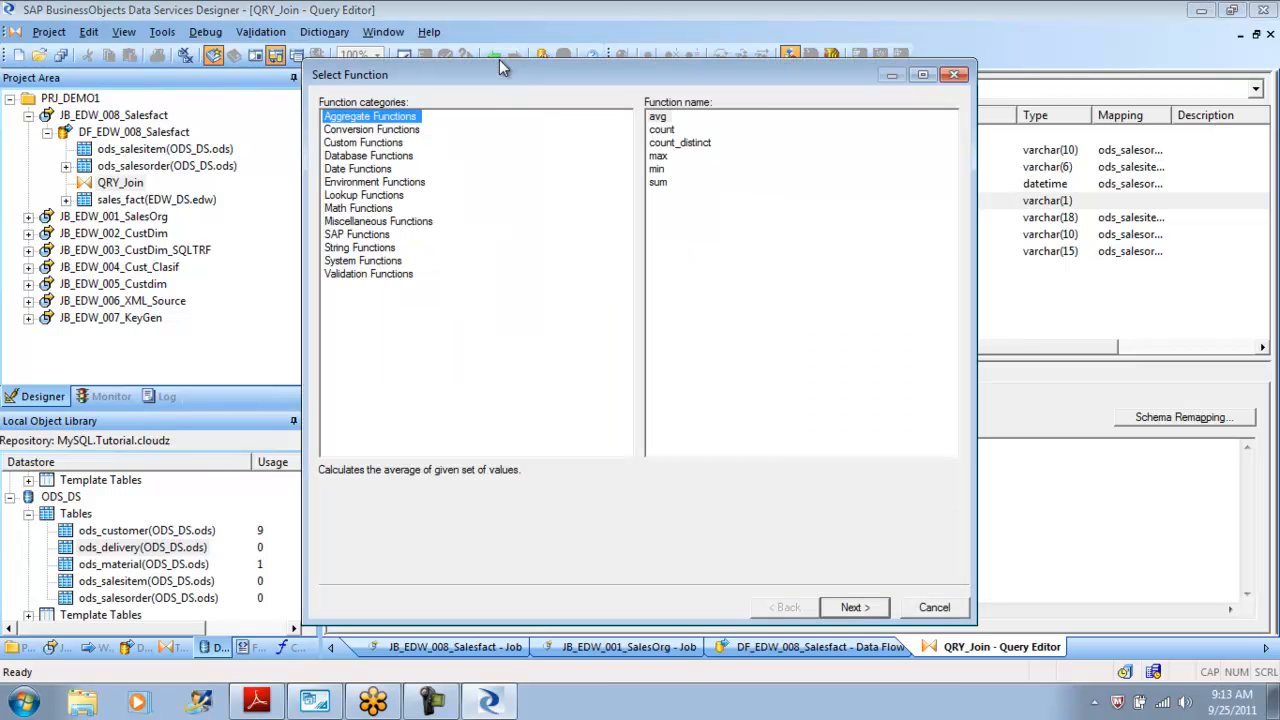
pyautogui.press('l')
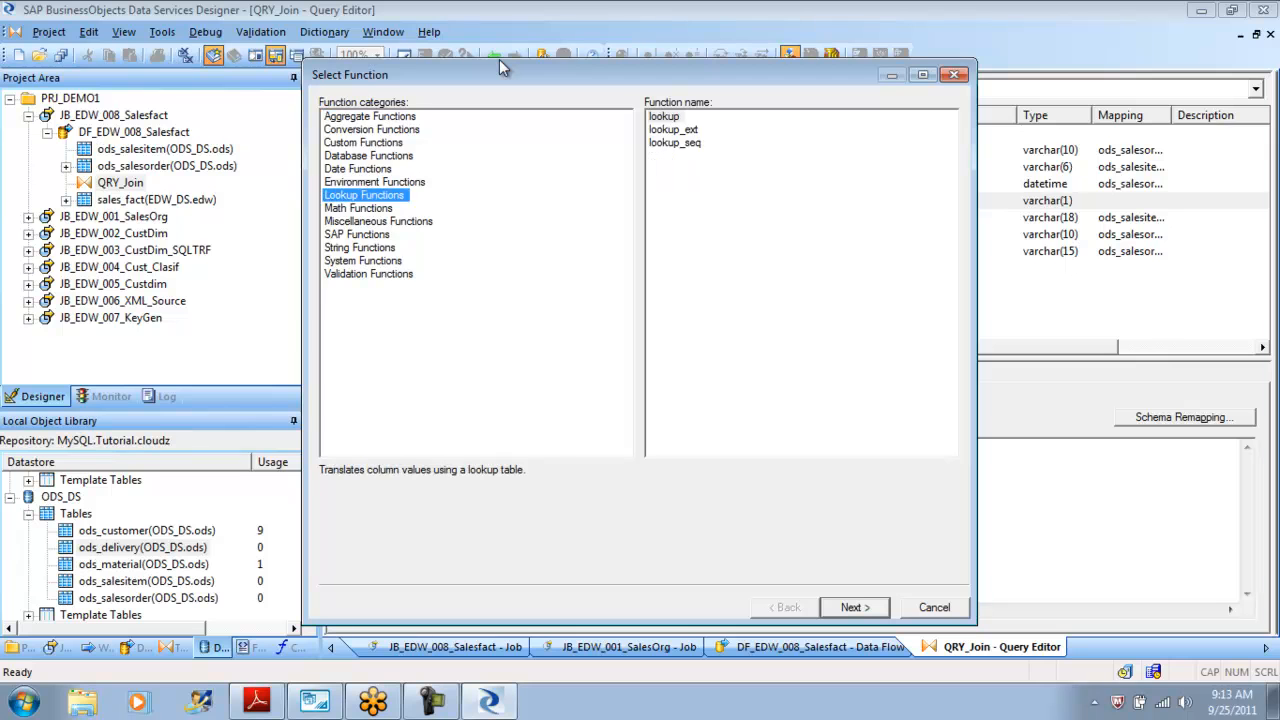
pyautogui.press('Tab')
pyautogui.press('Return')
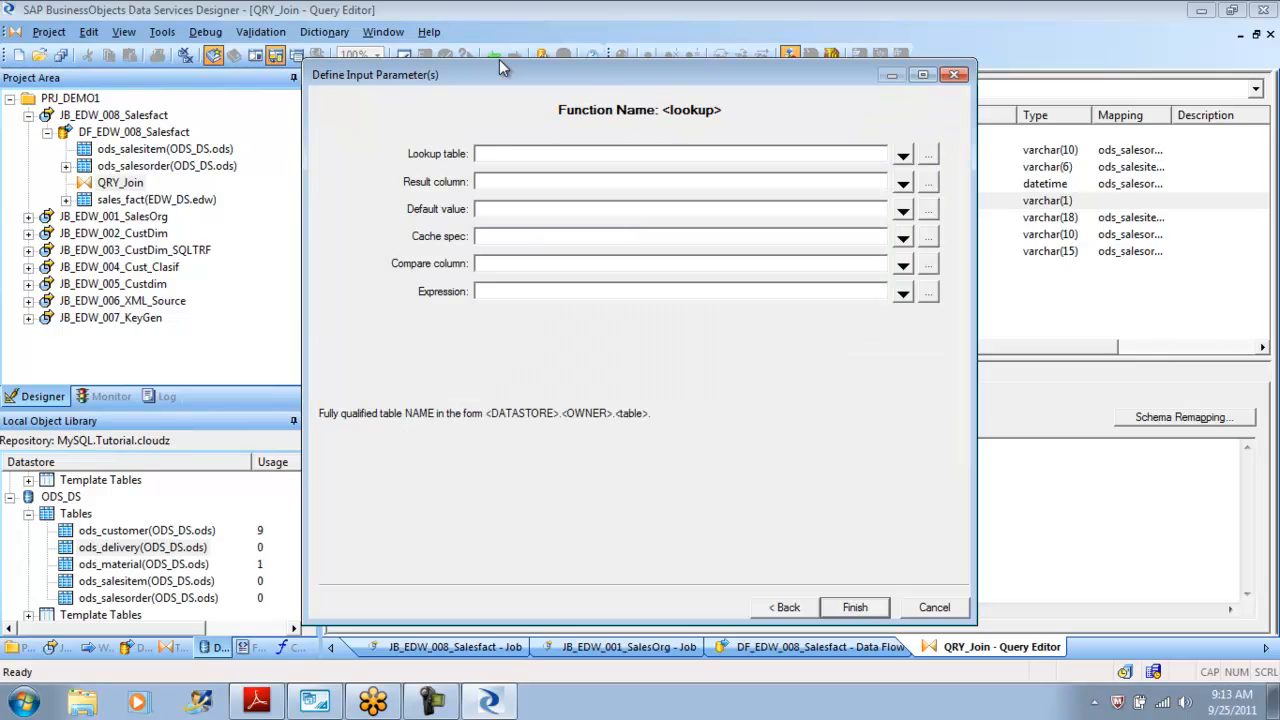
pyautogui.press('Tab')
pyautogui.press('space')
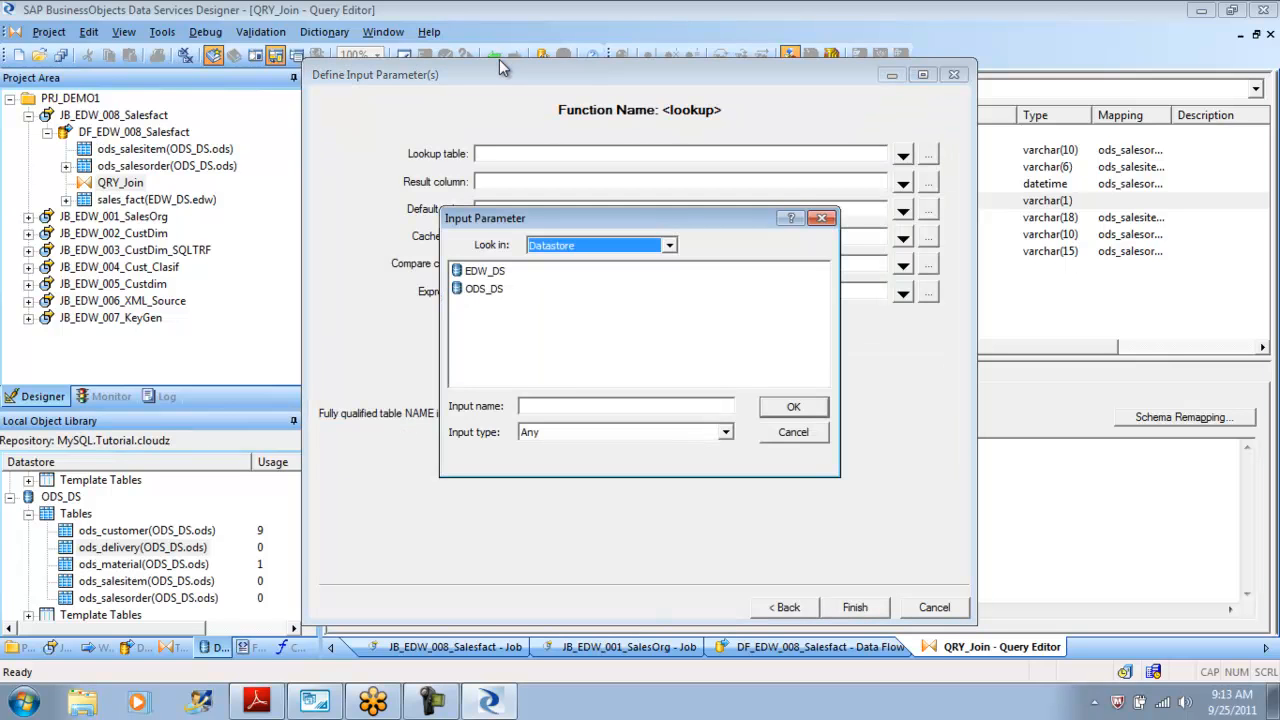
pyautogui.press('Return')
pyautogui.press('Down')
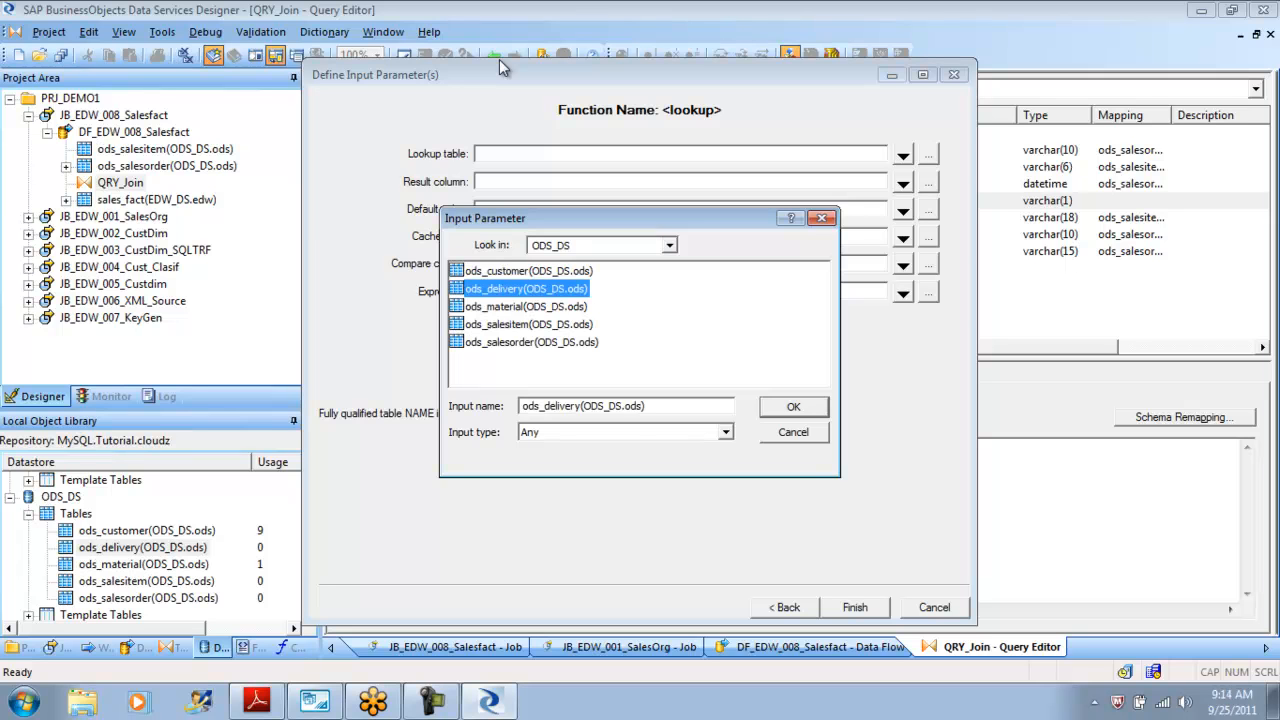
pyautogui.press('Return')
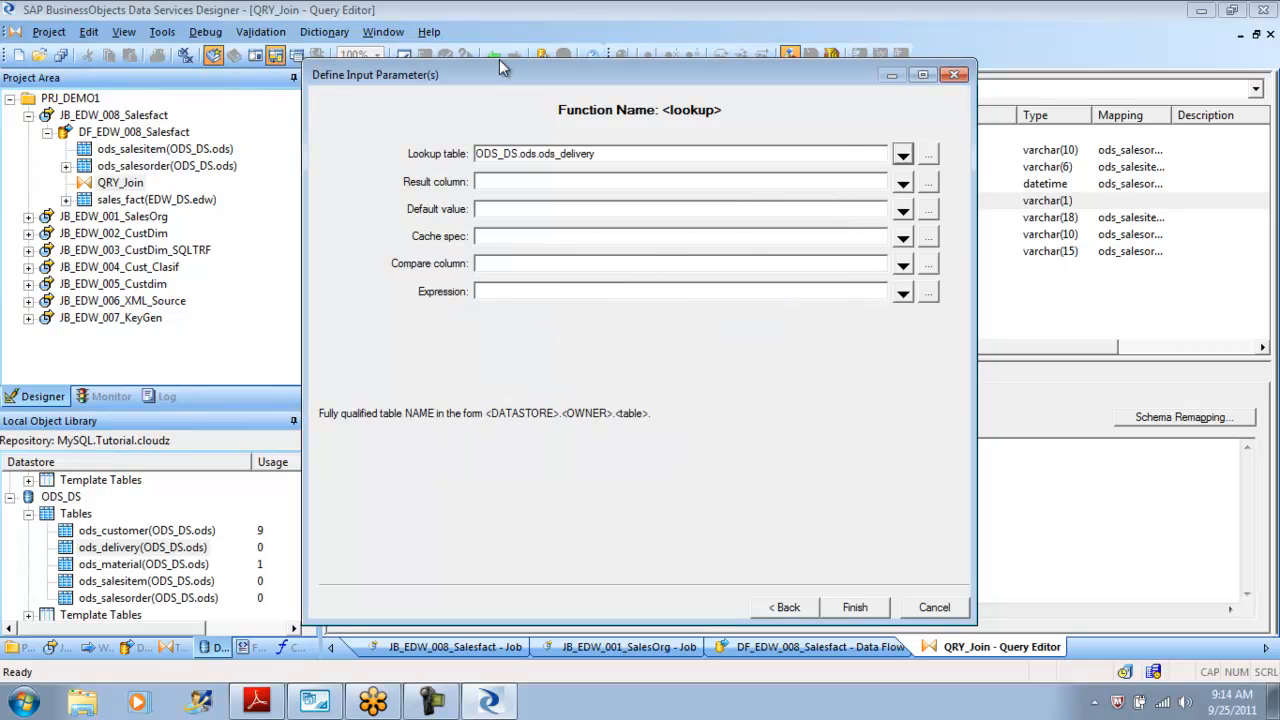
# Set the lookup result column to Del_order_status from ods_delivery.
pyautogui.press('space')
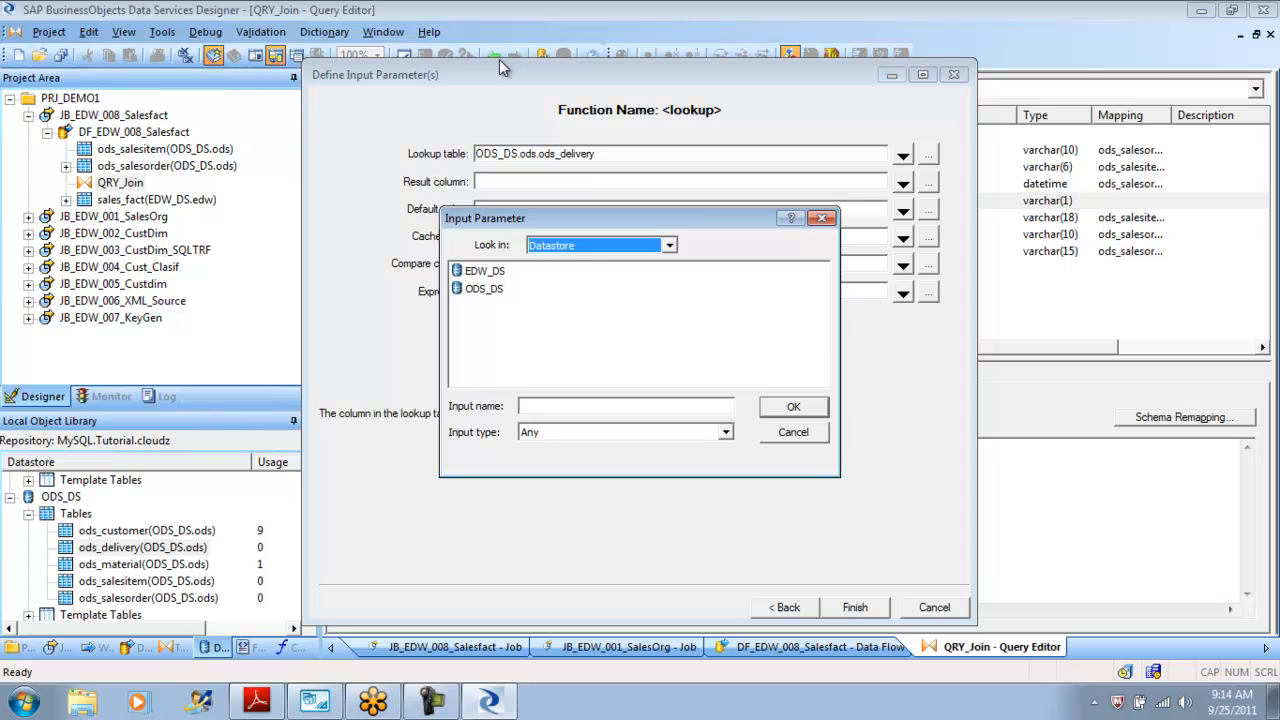
pyautogui.press('Return')
pyautogui.press('Down')
pyautogui.press('Return')
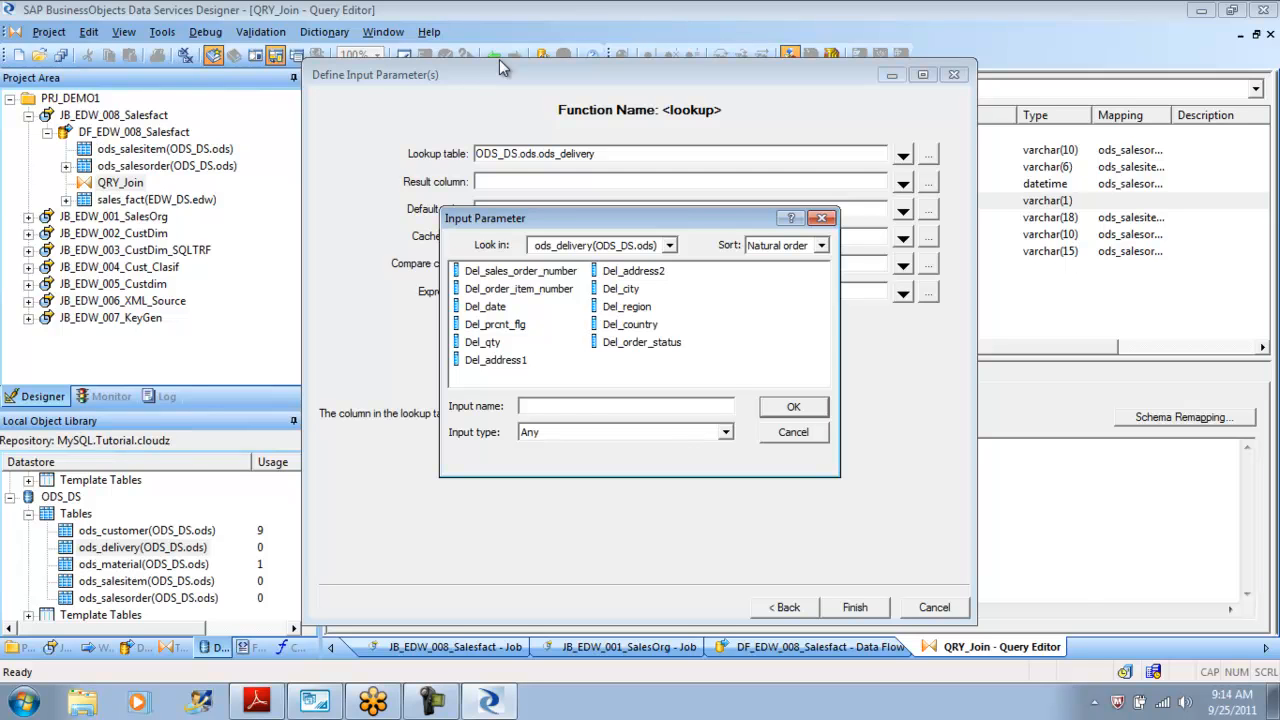
pyautogui.press('End')
pyautogui.press('Return')
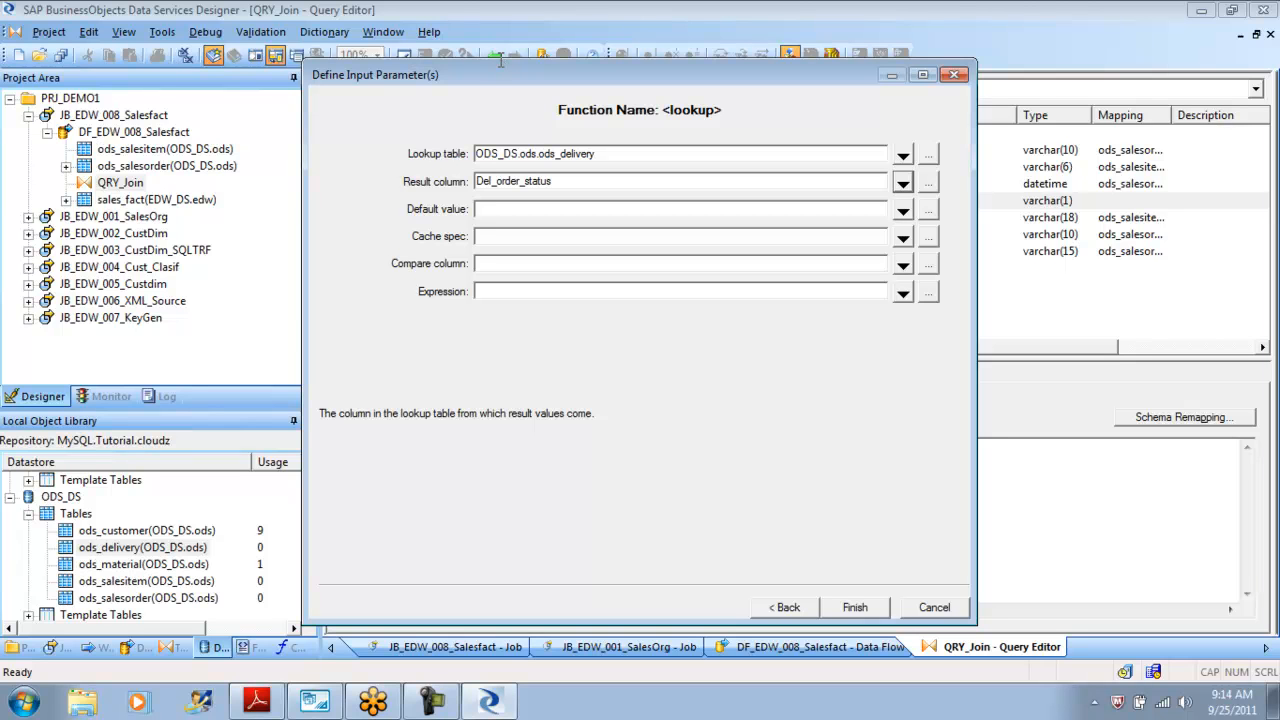
# Set the lookup default value to 'unknown'.
pyautogui.press('Tab')
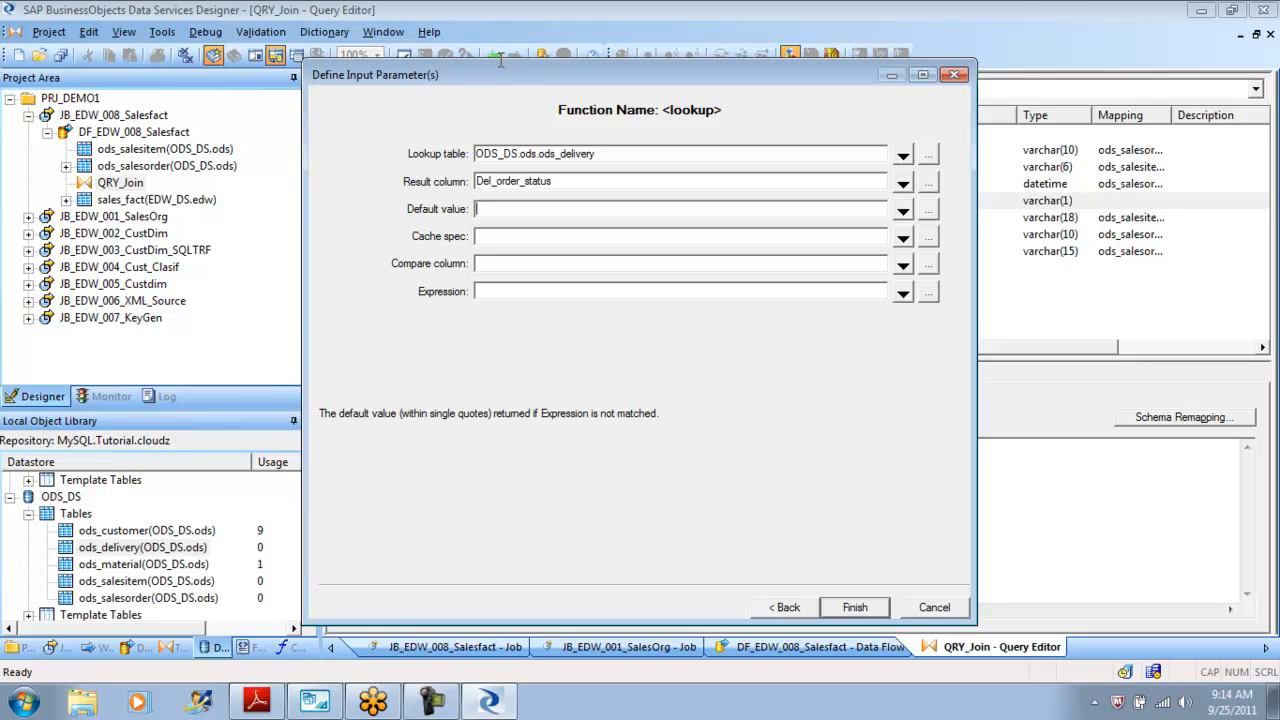
pyautogui.write('null')
pyautogui.press('BackSpace')
pyautogui.press('BackSpace')
pyautogui.press('BackSpace')
pyautogui.press('BackSpace')
pyautogui.write("'unknown'")
# Set the lookup cache spec to 'PRE_LOAD_CACHE'.
pyautogui.press('Tab')
pyautogui.press('Tab')
pyautogui.press('Return')
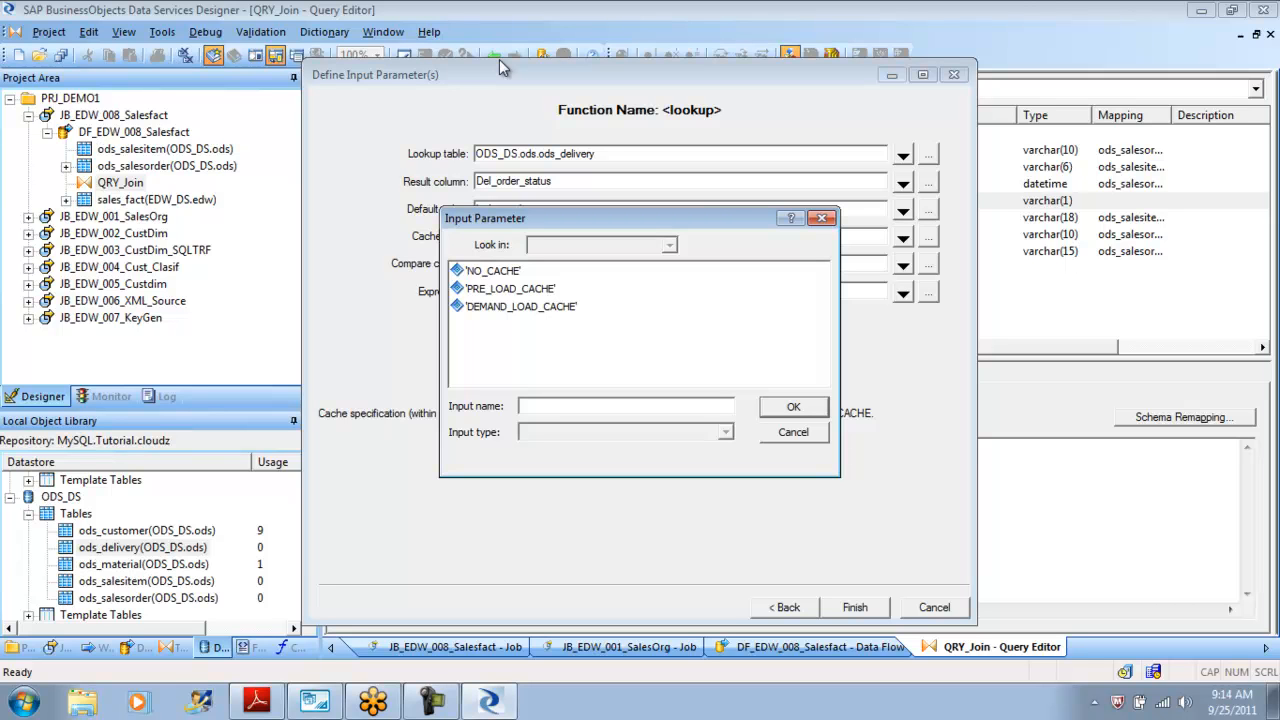
pyautogui.press('Down')
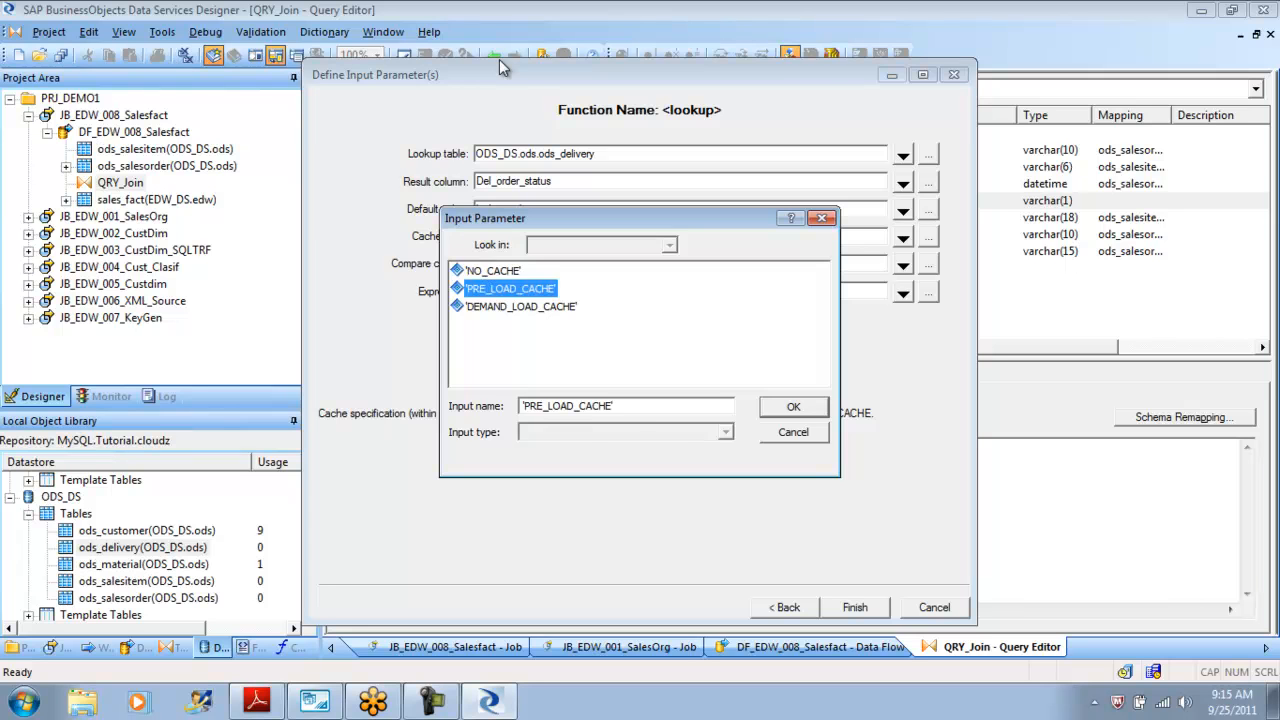
pyautogui.press('Return')
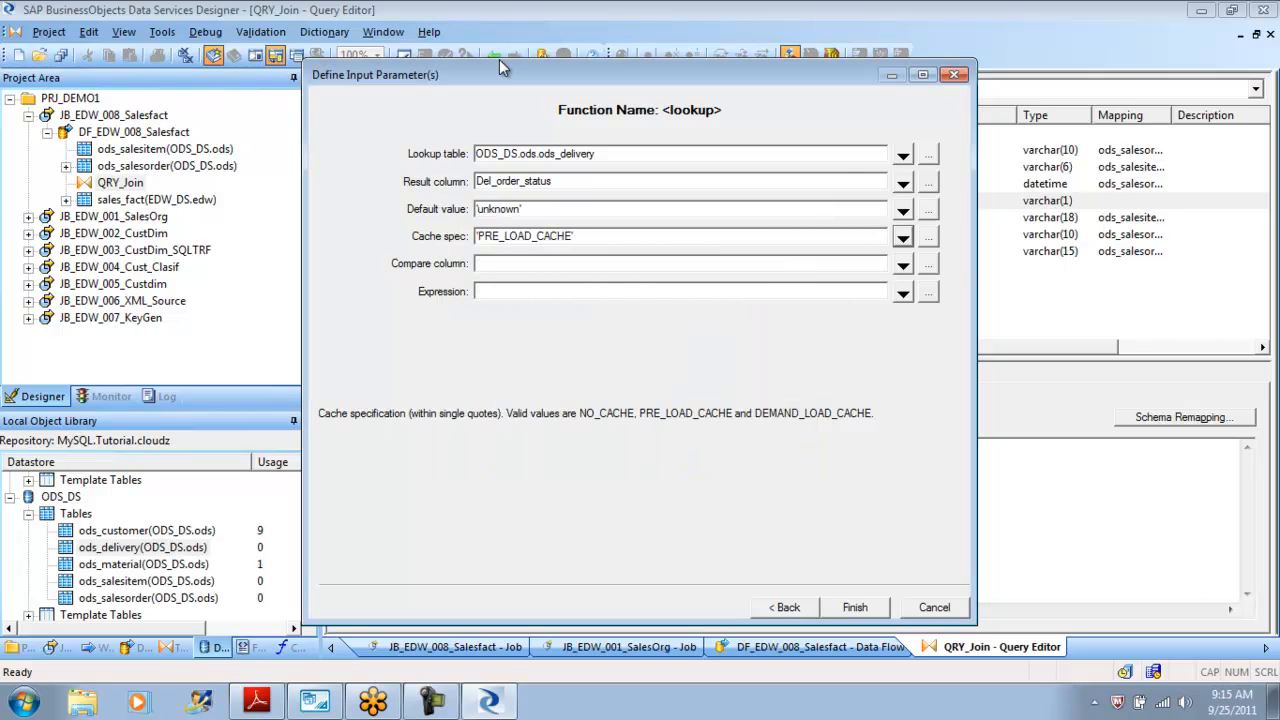
pyautogui.press('Tab')
pyautogui.press('Tab')
pyautogui.press('space')
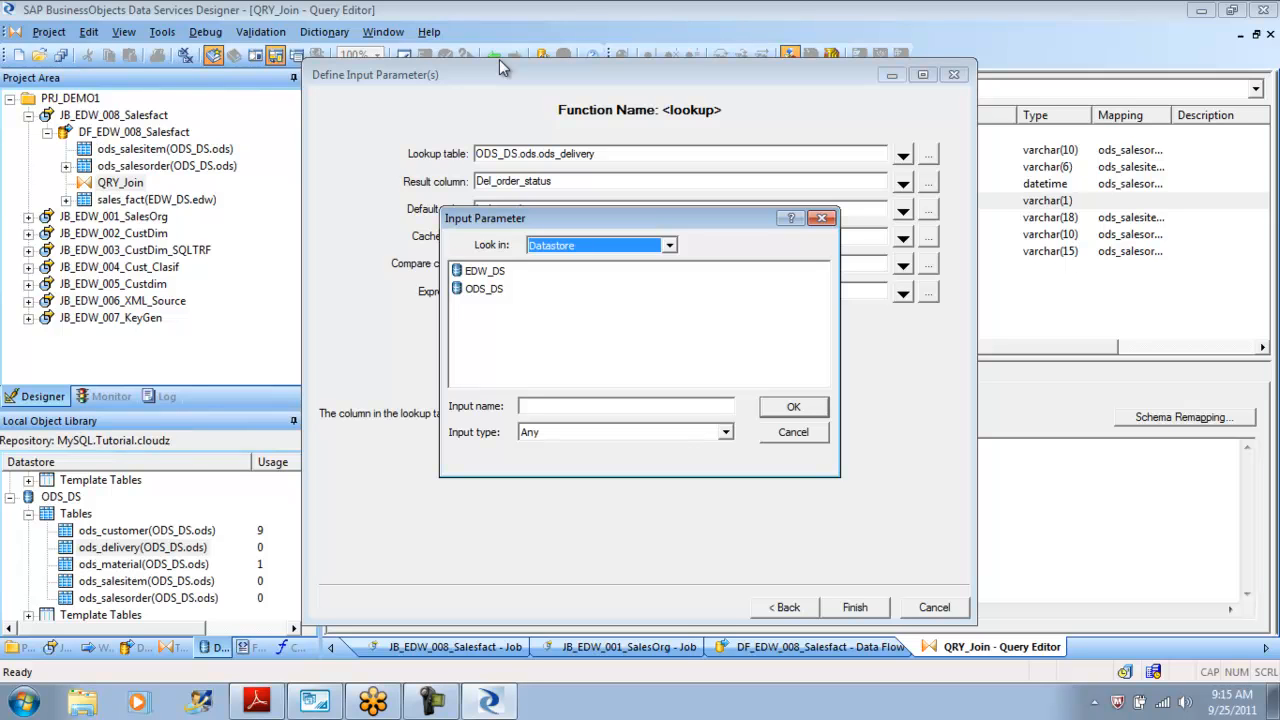
pyautogui.press('Escape')
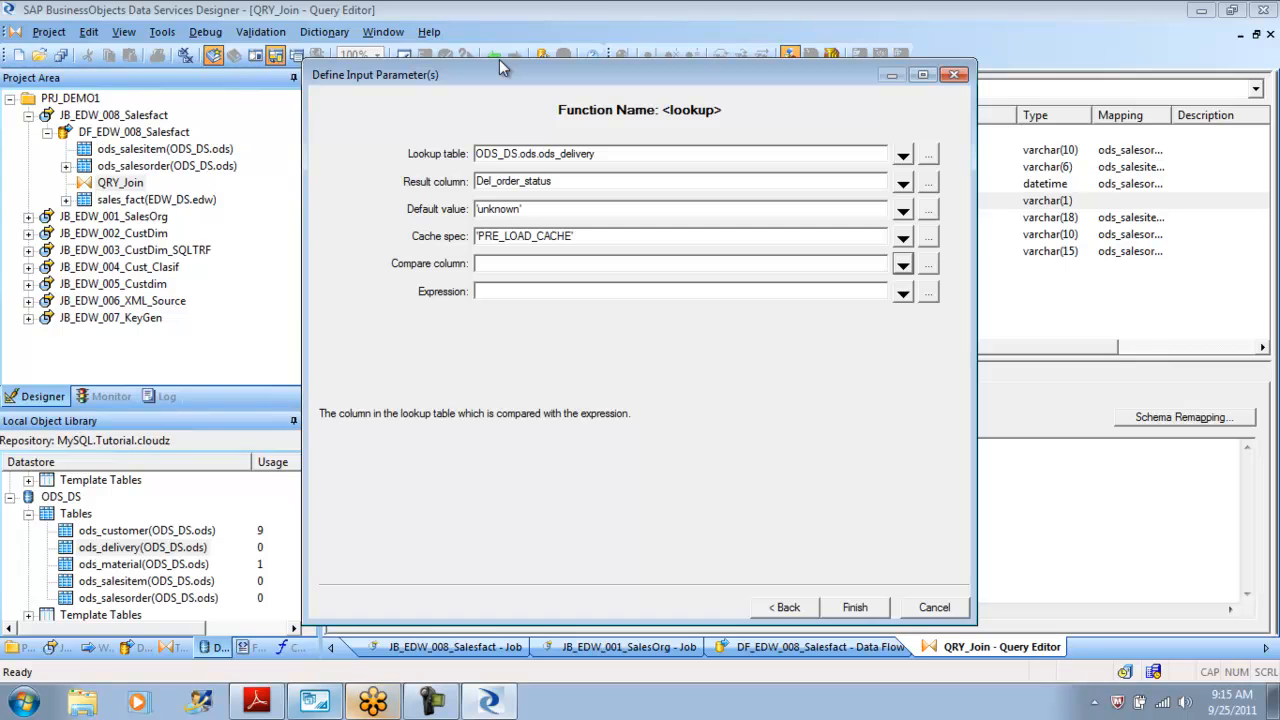
# Switch to MySQL Workbench and examine the rows of the ods_delivery table before returning to the lookup dialog.
pyautogui.hotkey('alt', 'Tab')
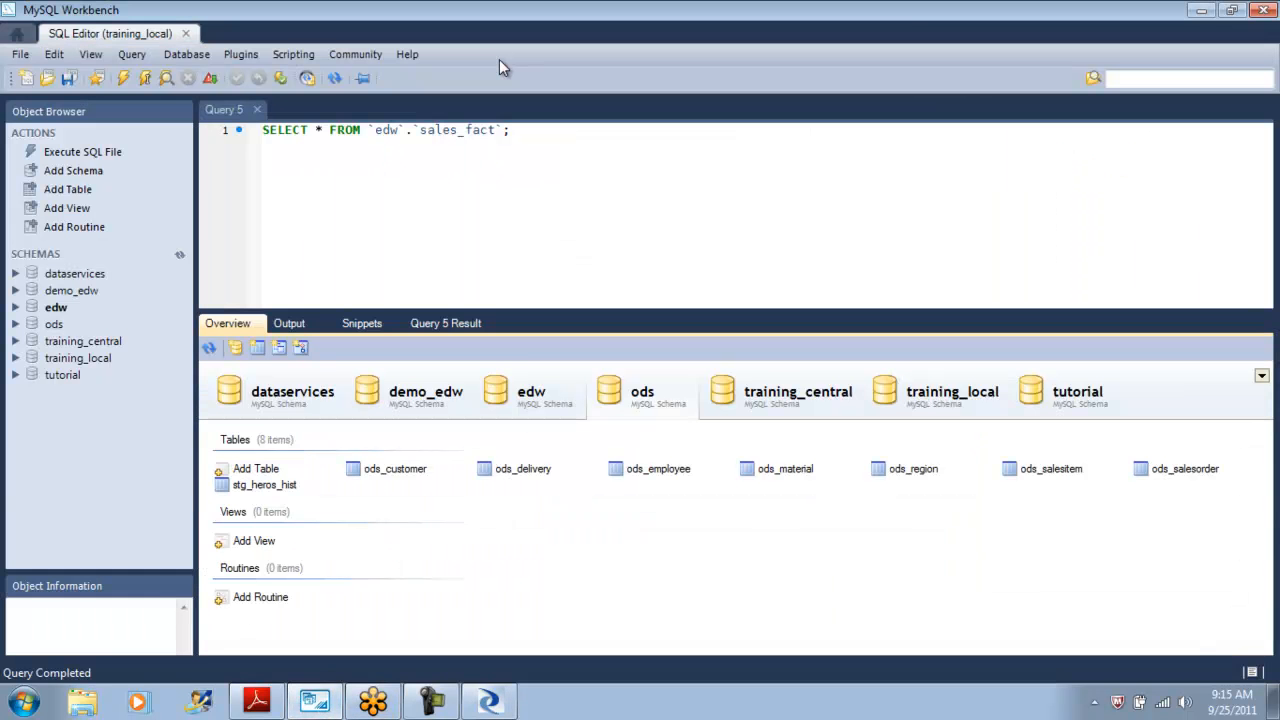
pyautogui.rightClick(514, 473)
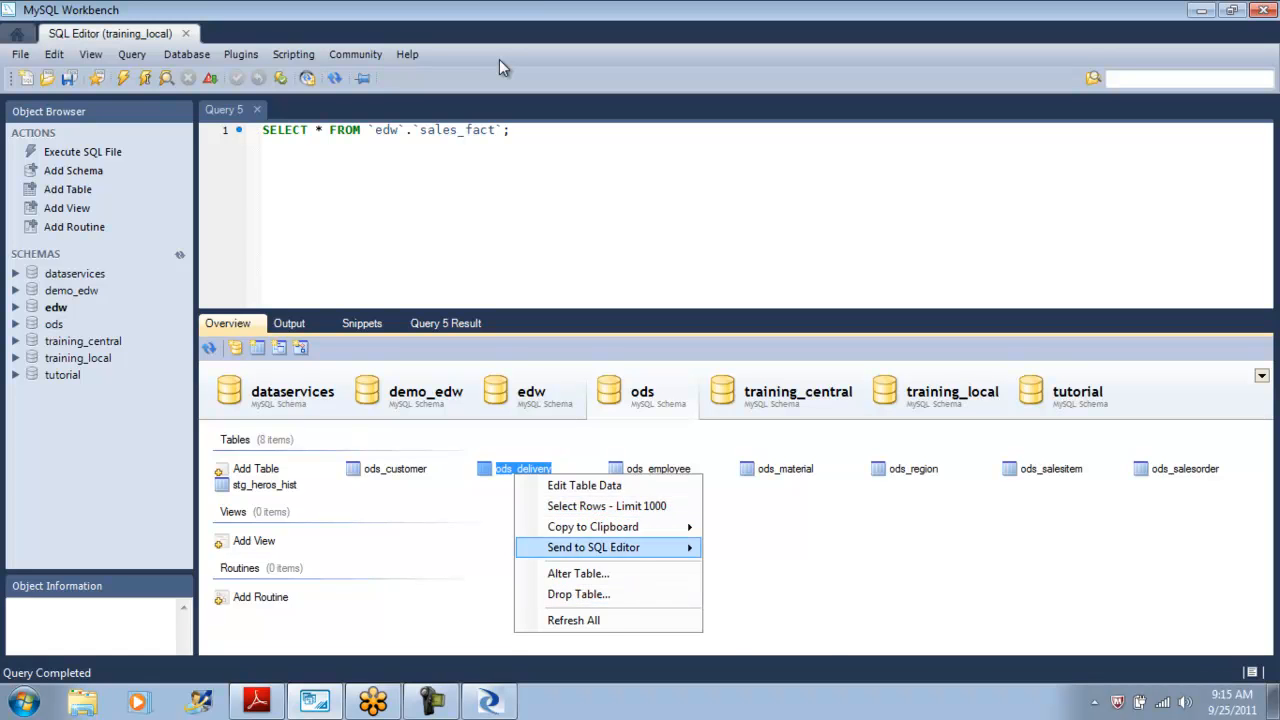
pyautogui.moveTo(593, 527)
pyautogui.click(606, 506)
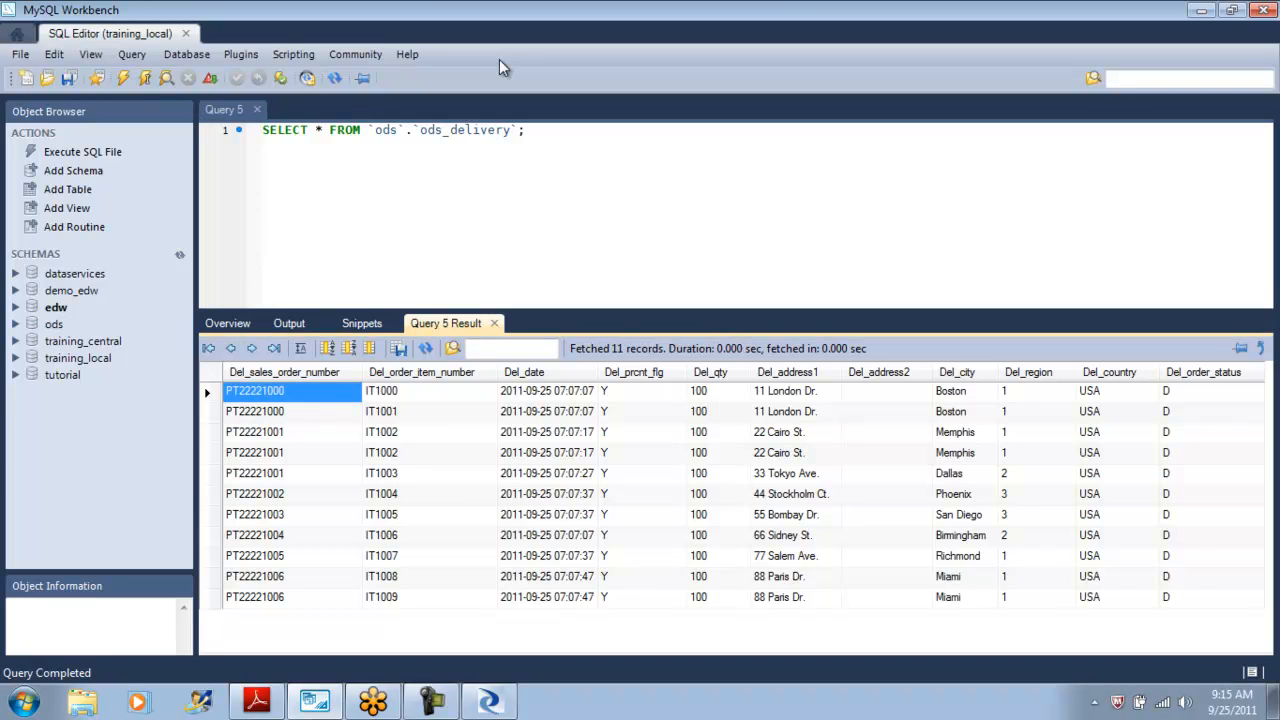
pyautogui.press('Right')
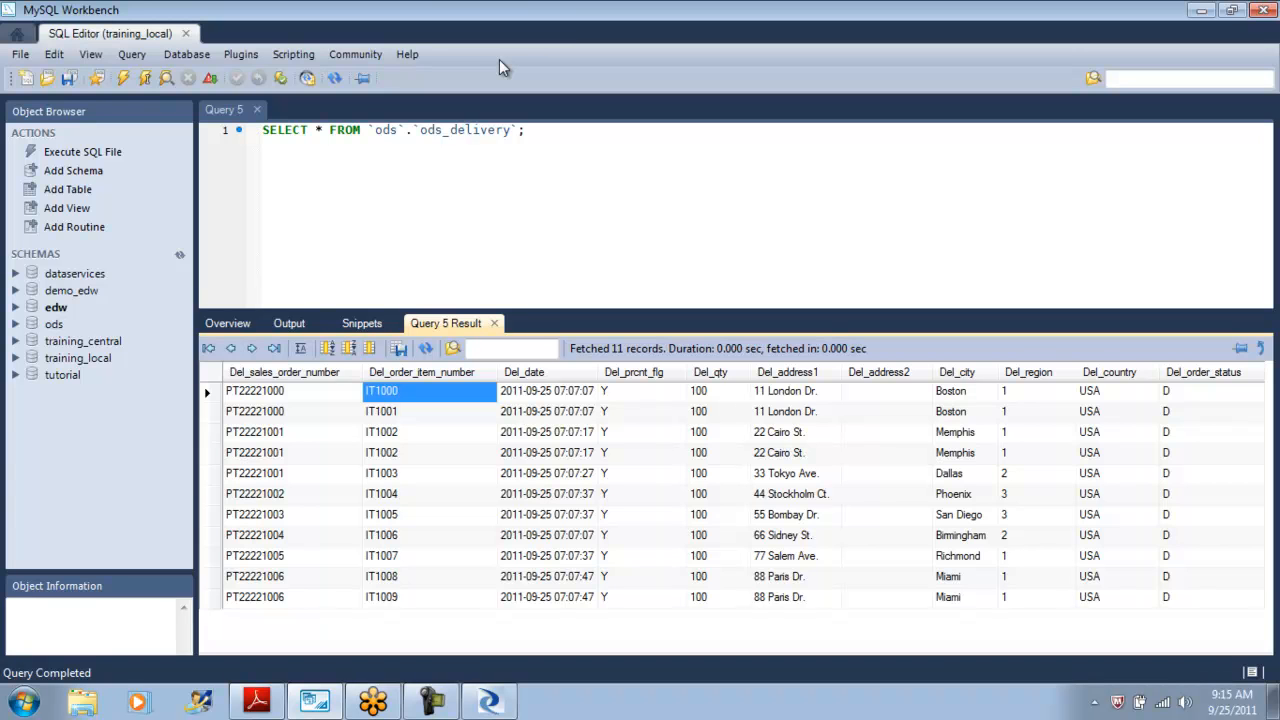
pyautogui.click(209, 393)
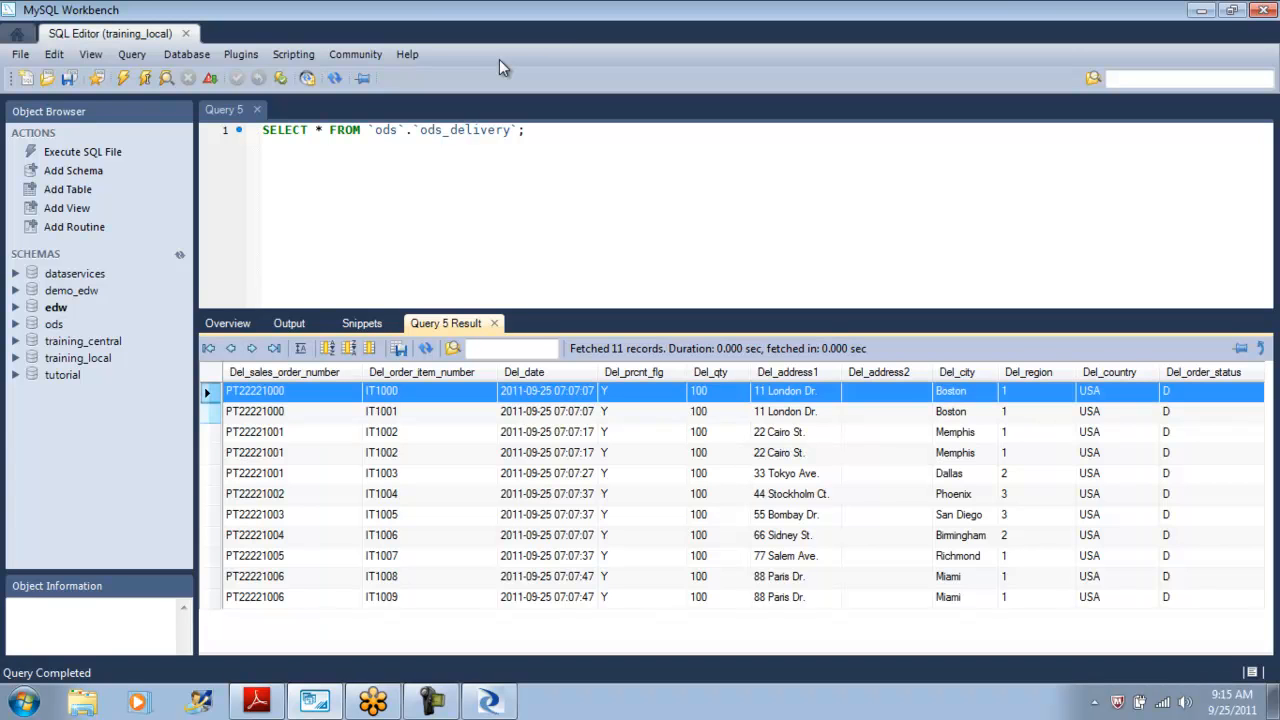
pyautogui.hotkey('shift', 'Down')
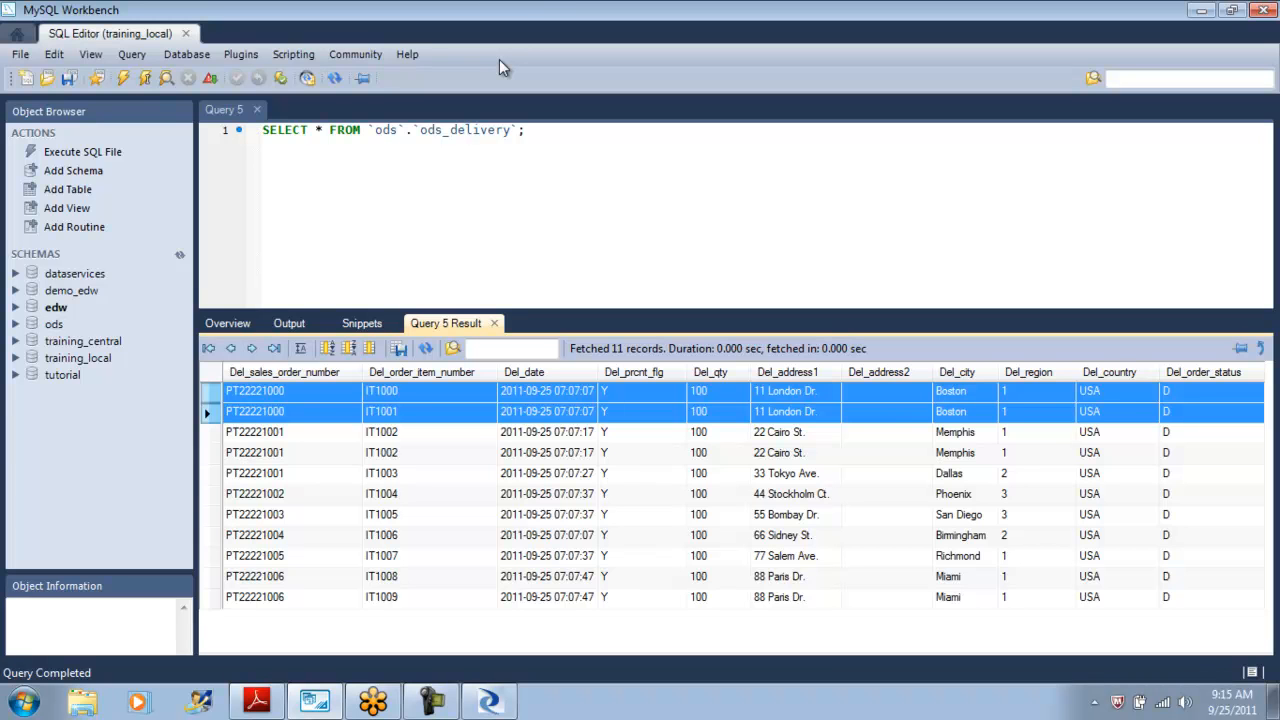
pyautogui.click(489, 701)
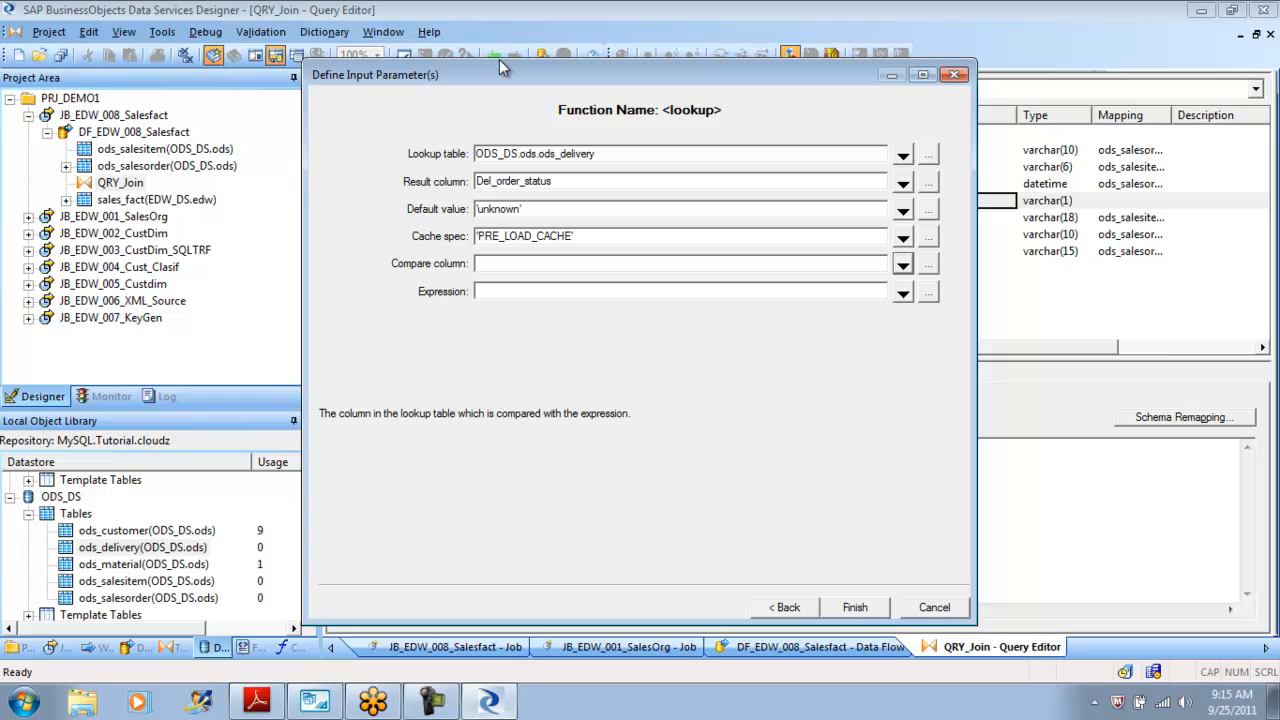
# Set the lookup compare column to Sales_order_number from the ods_salesorder table.
pyautogui.click(903, 265)
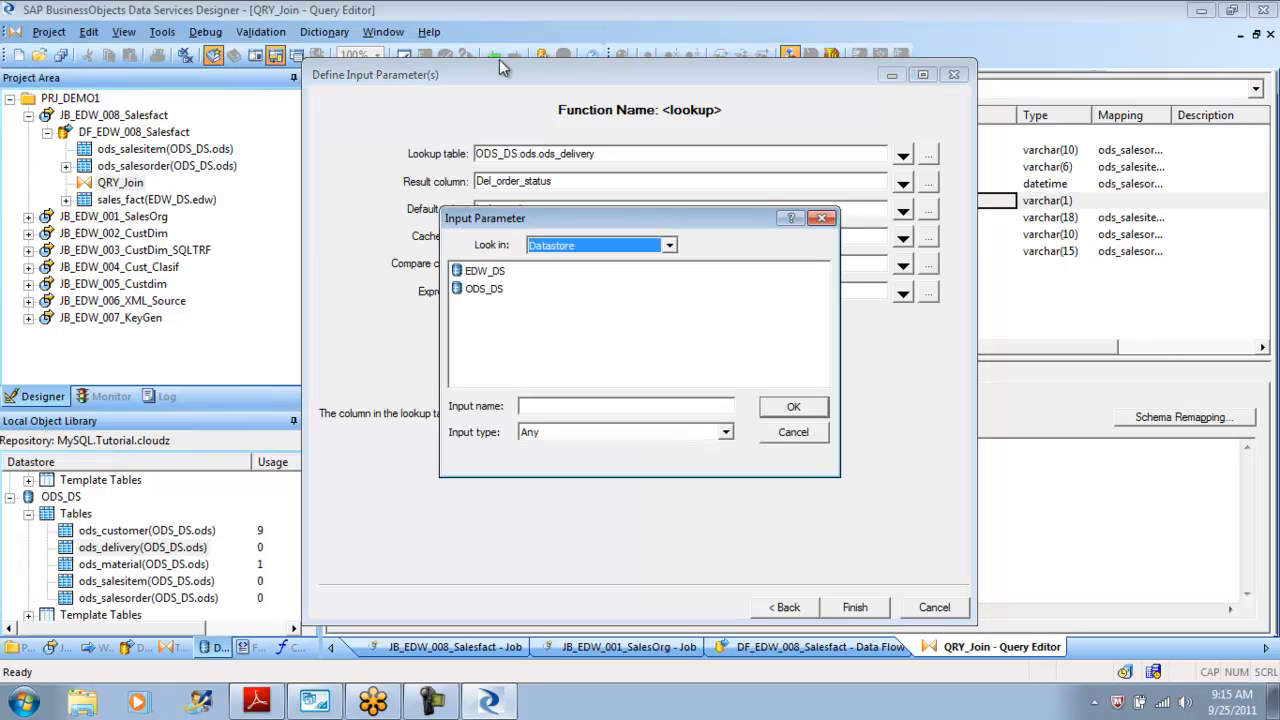
pyautogui.doubleClick(484, 288)
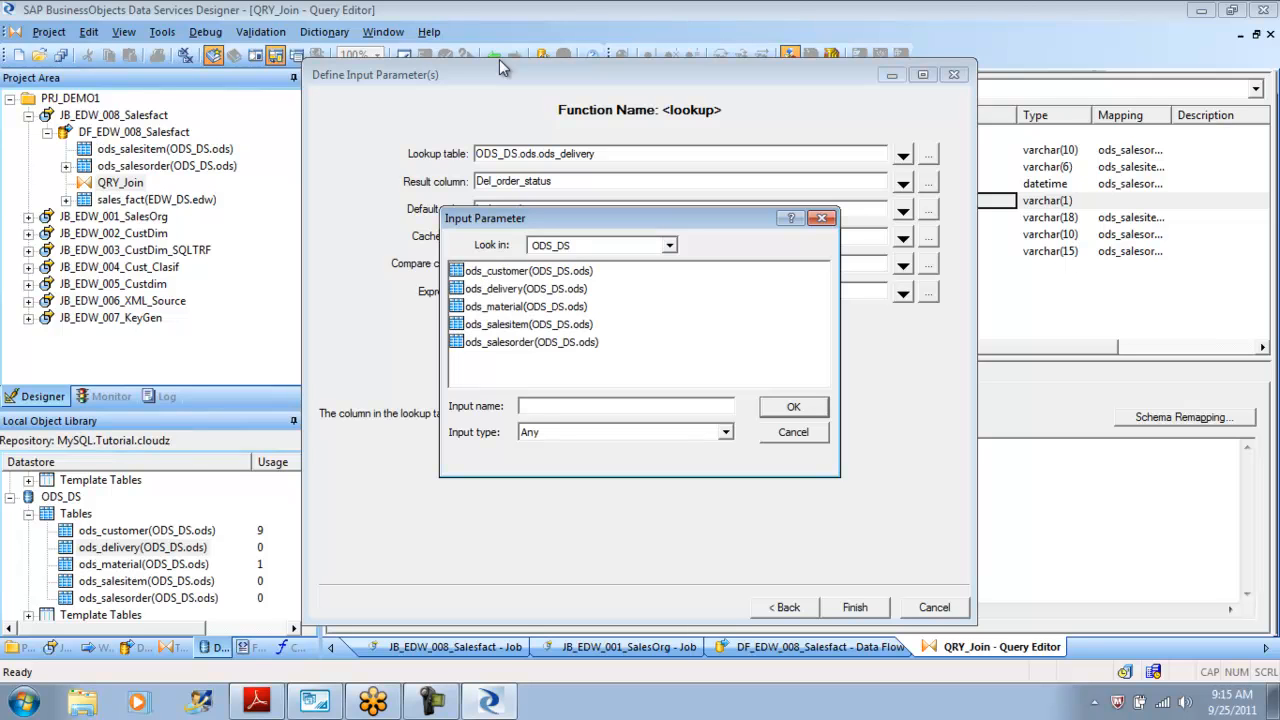
pyautogui.doubleClick(531, 342)
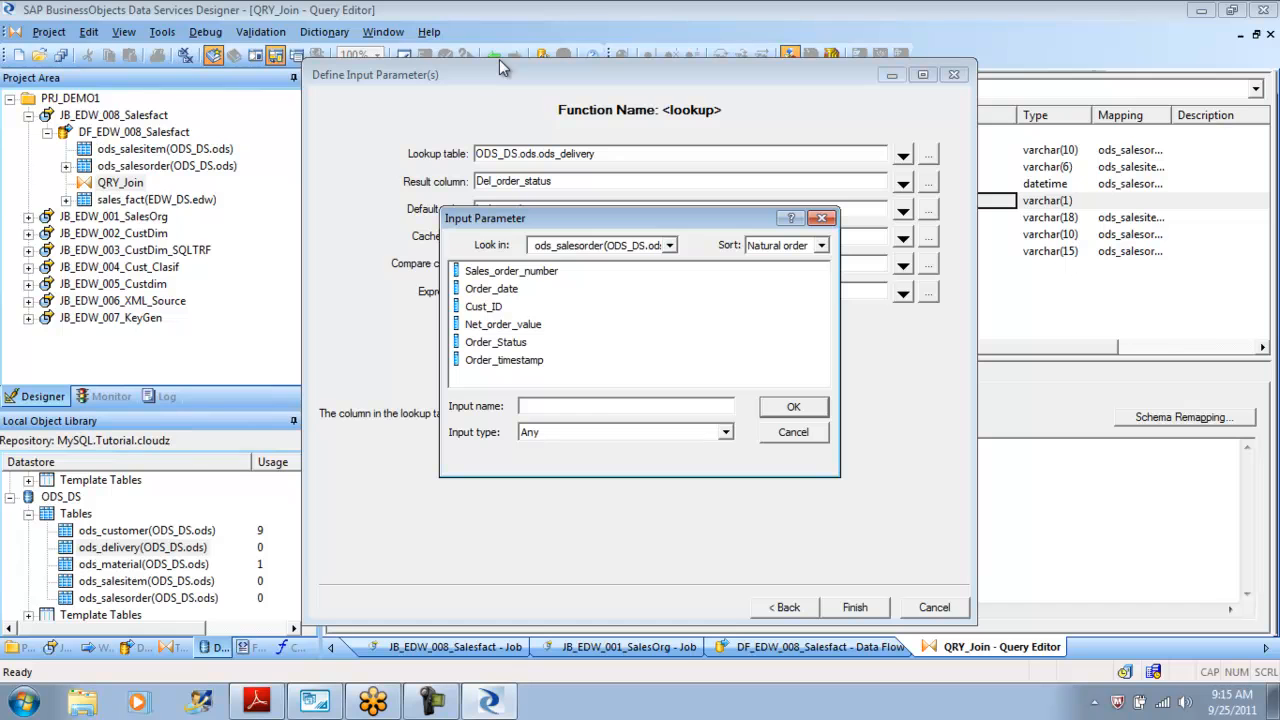
pyautogui.click(511, 271)
pyautogui.click(793, 406)
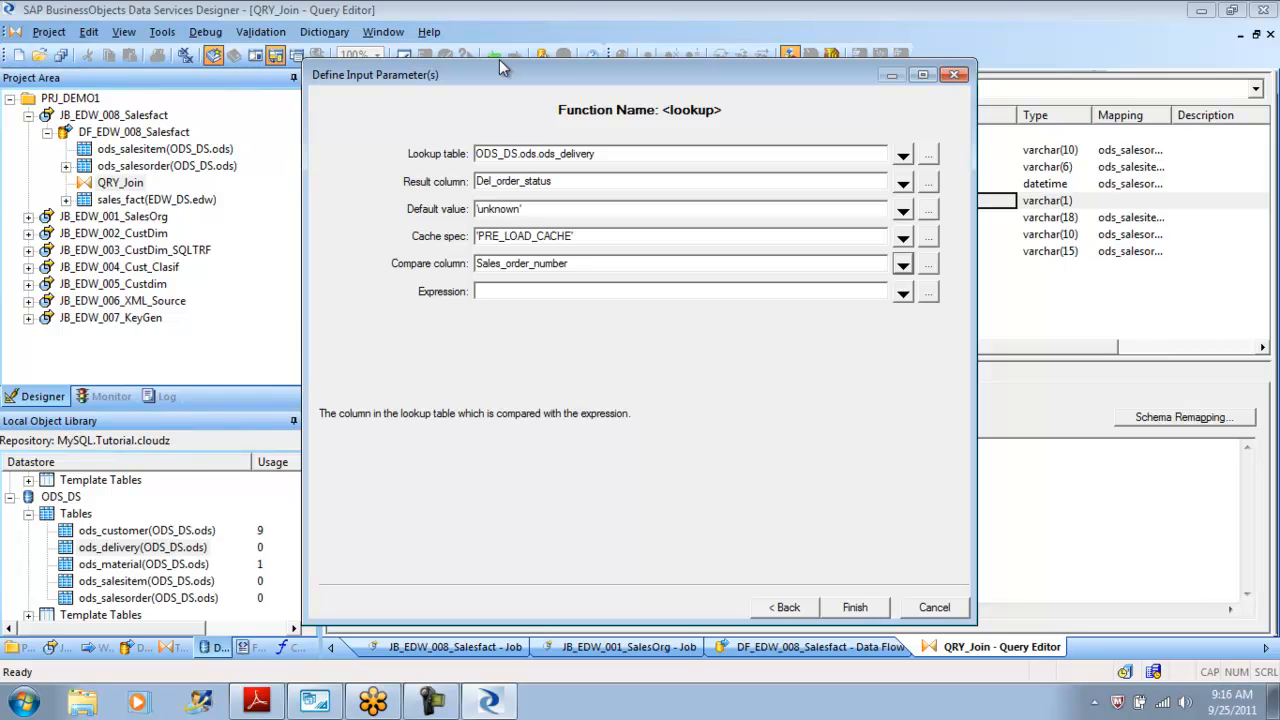
# Set the lookup expression to Del_sales_order_number from ods_delivery and finish the lookup function.
pyautogui.click(903, 291)
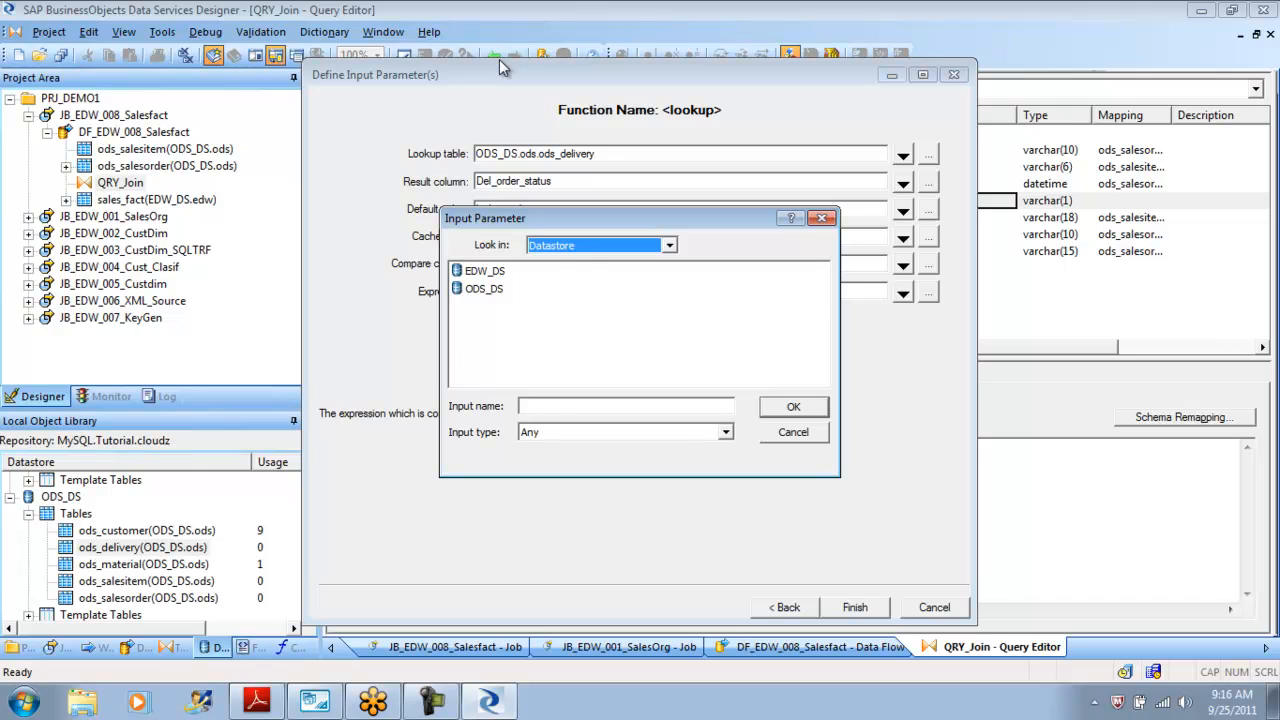
pyautogui.doubleClick(484, 289)
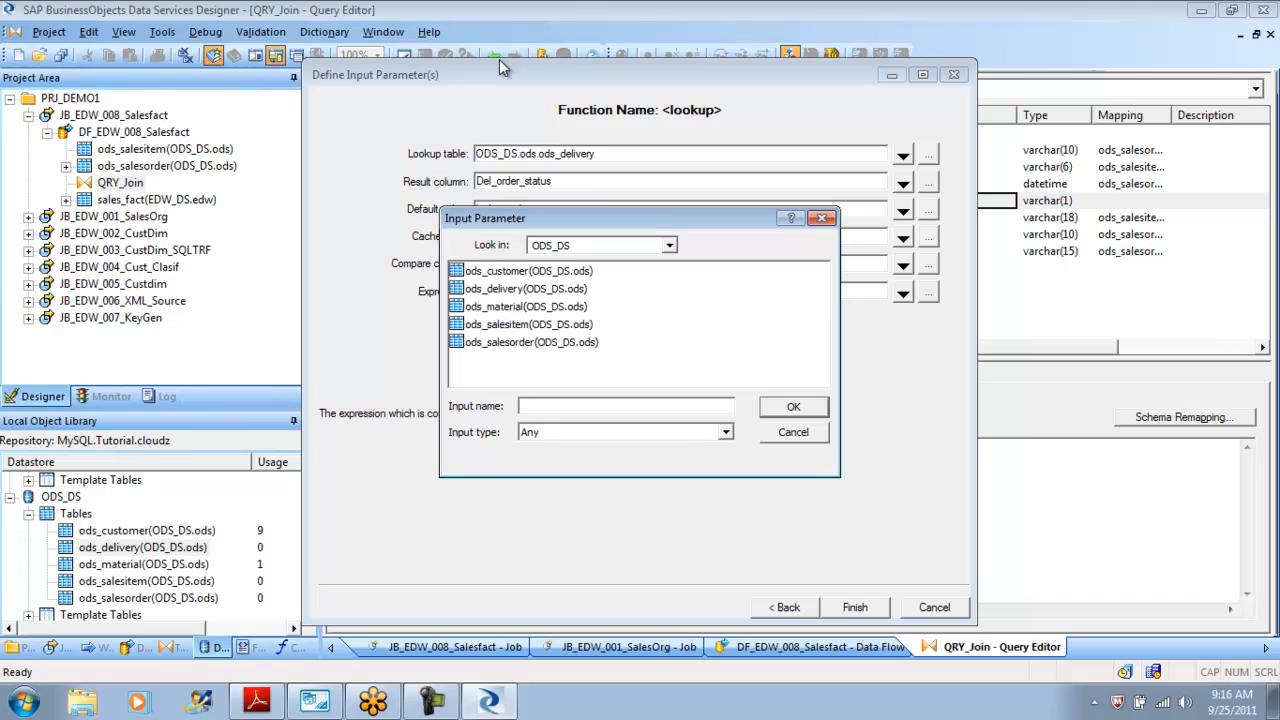
pyautogui.doubleClick(525, 289)
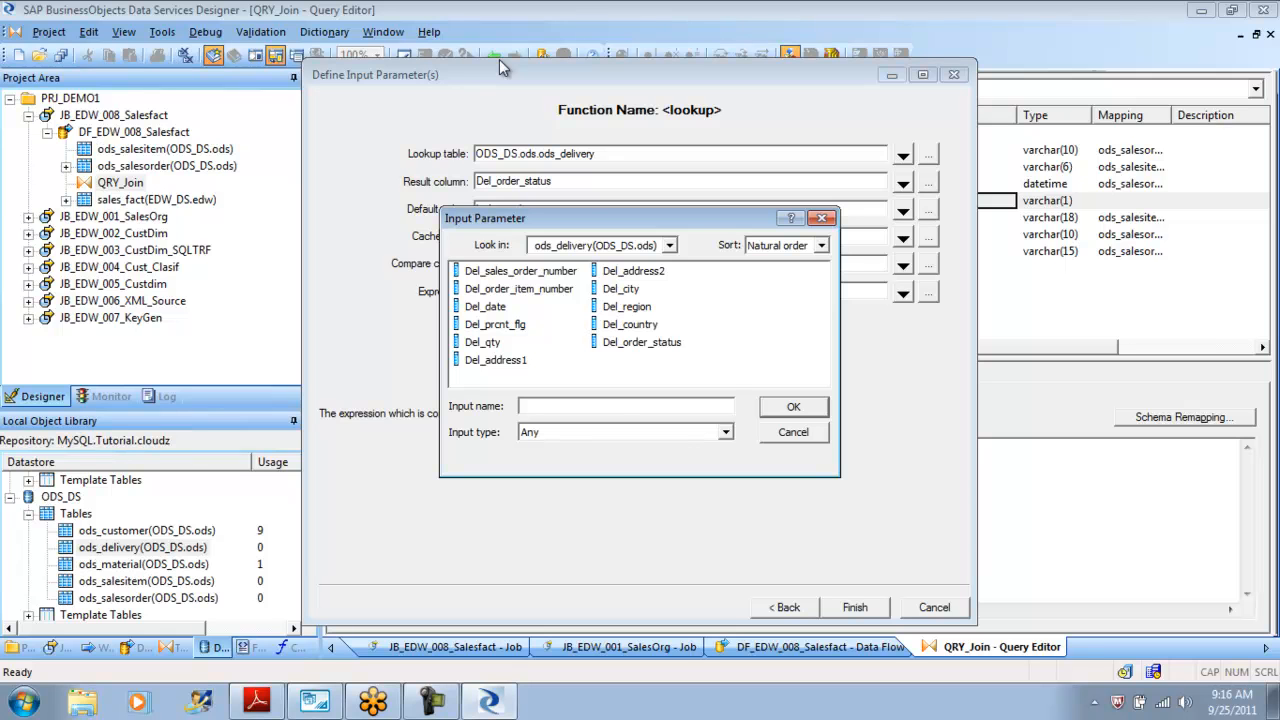
pyautogui.click(520, 271)
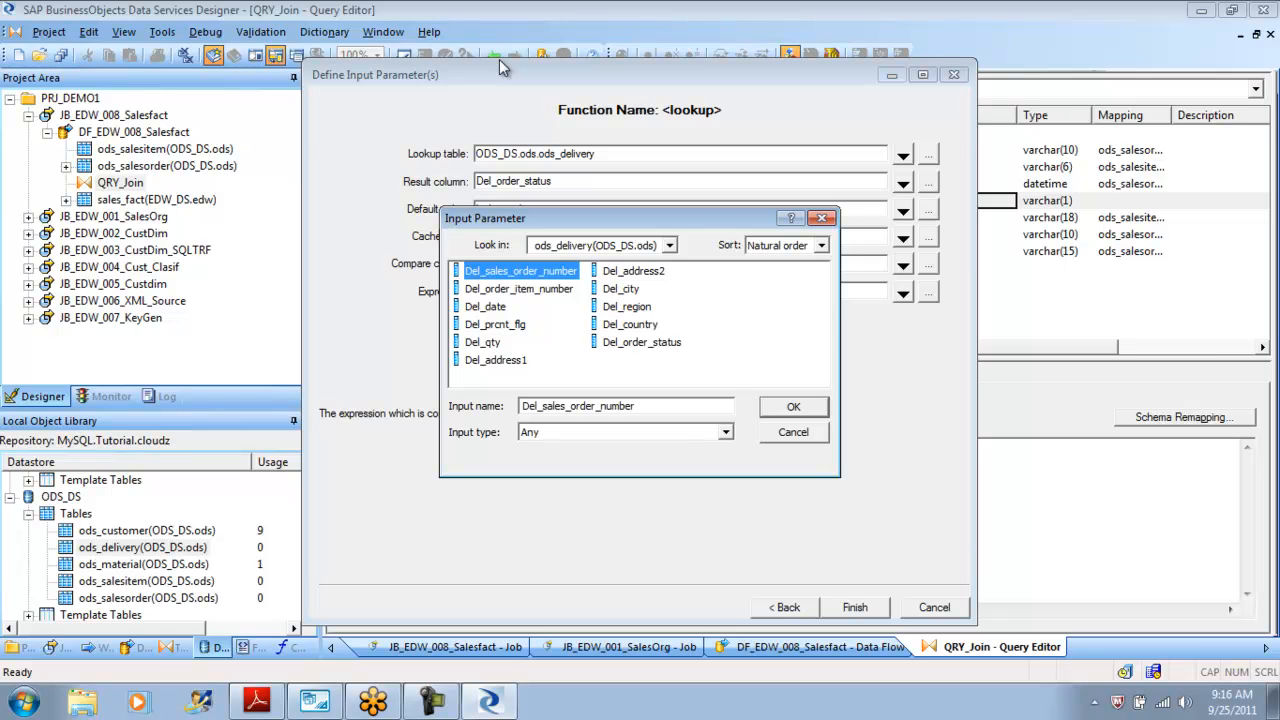
pyautogui.click(793, 406)
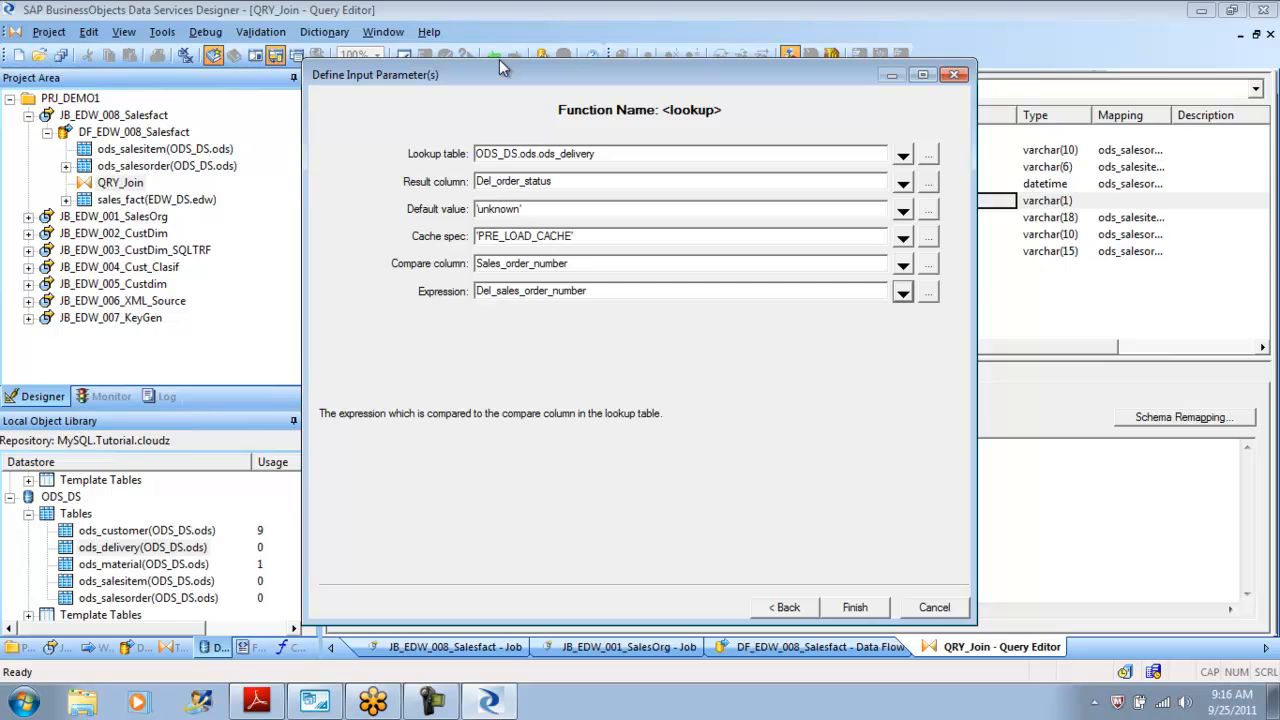
pyautogui.click(855, 607)
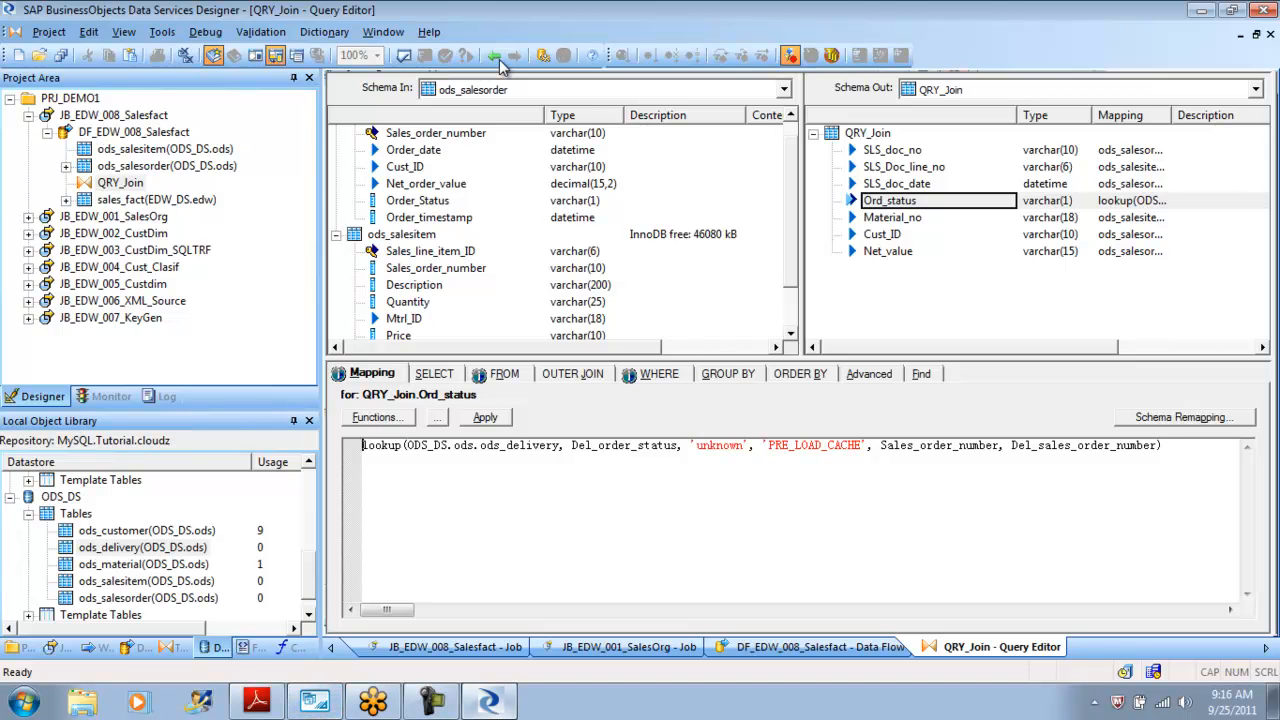
# Examine the ods_delivery rows again in MySQL Workbench, comparing order and item numbers.
pyautogui.hotkey('alt', 'Tab')
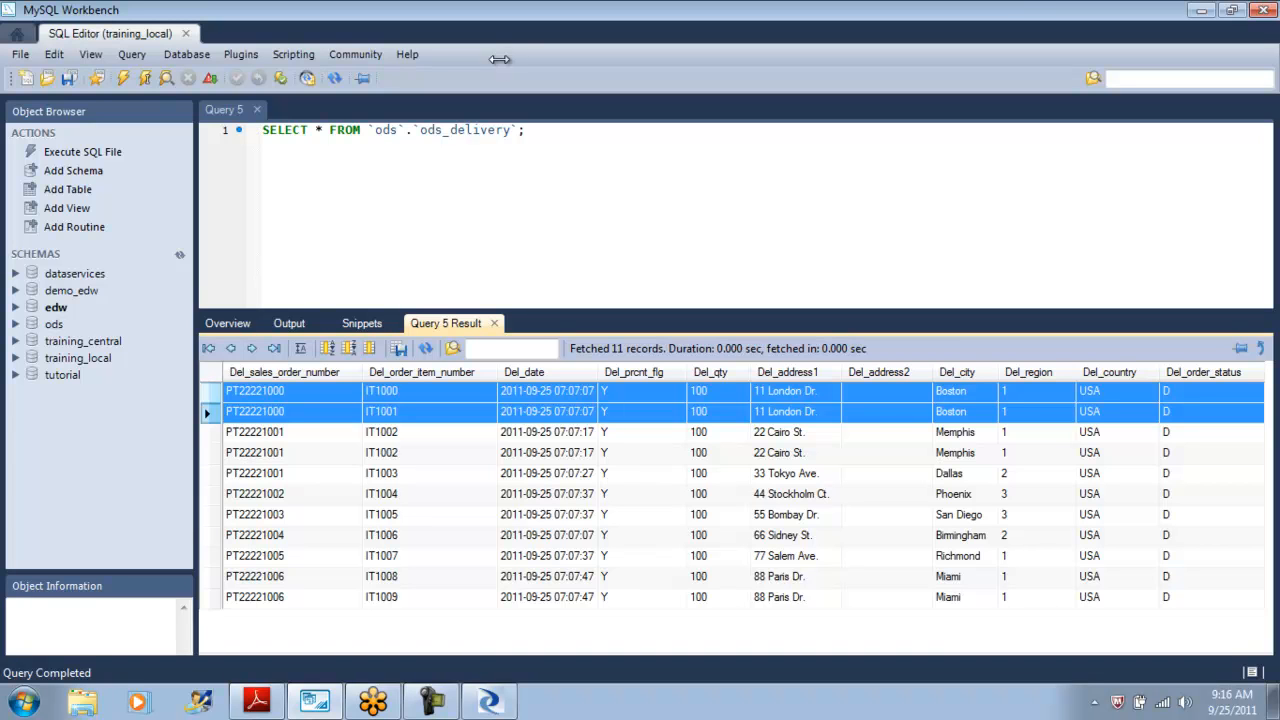
pyautogui.press('Right')
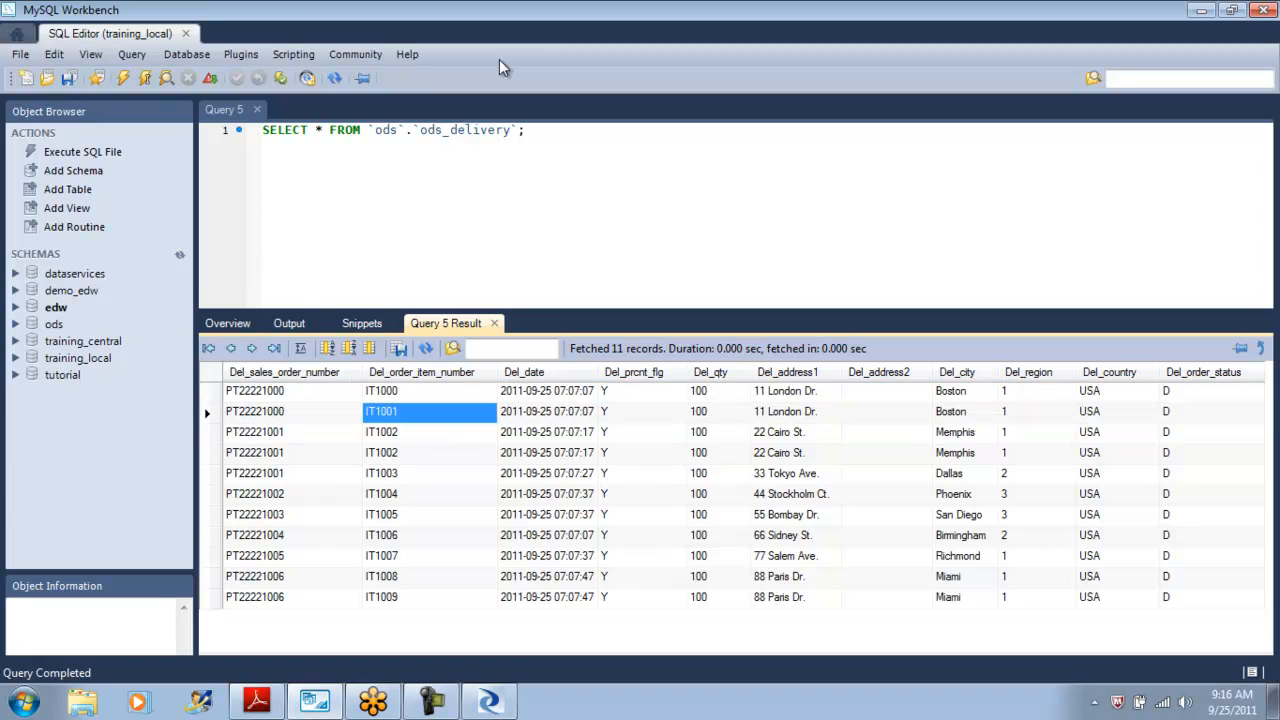
pyautogui.press('Left')
pyautogui.press('Up')
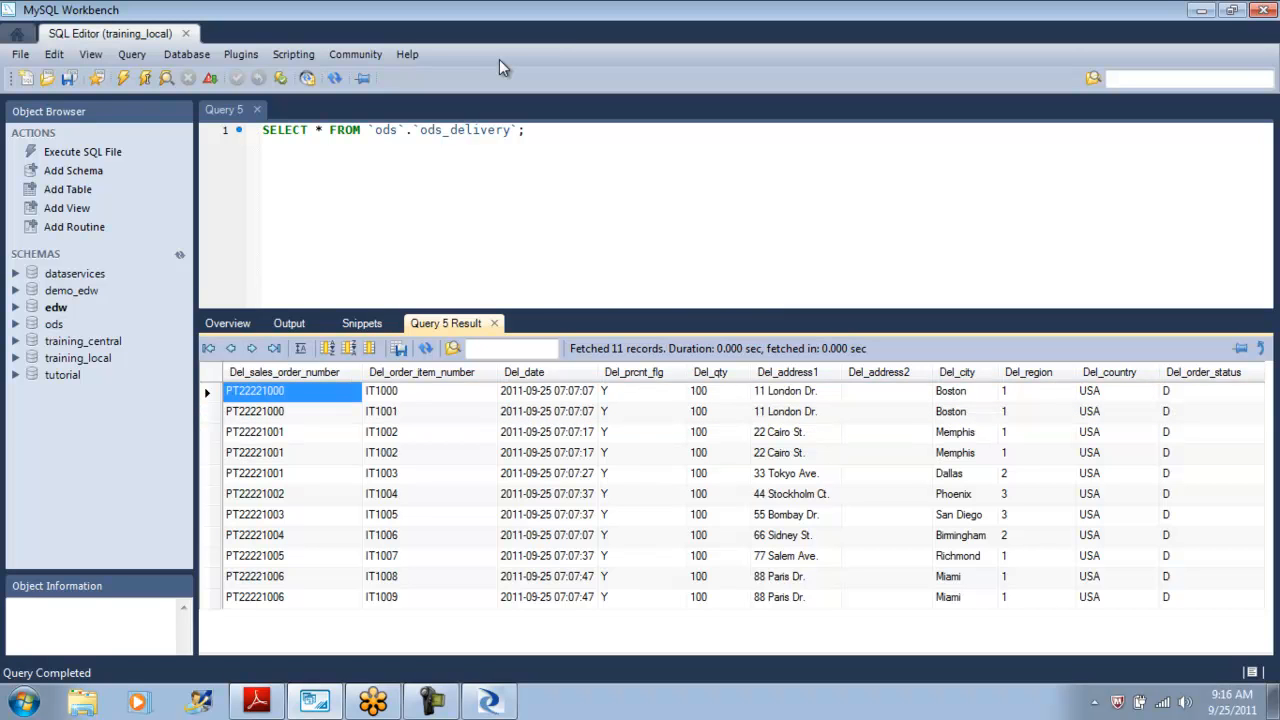
pyautogui.press('Right')
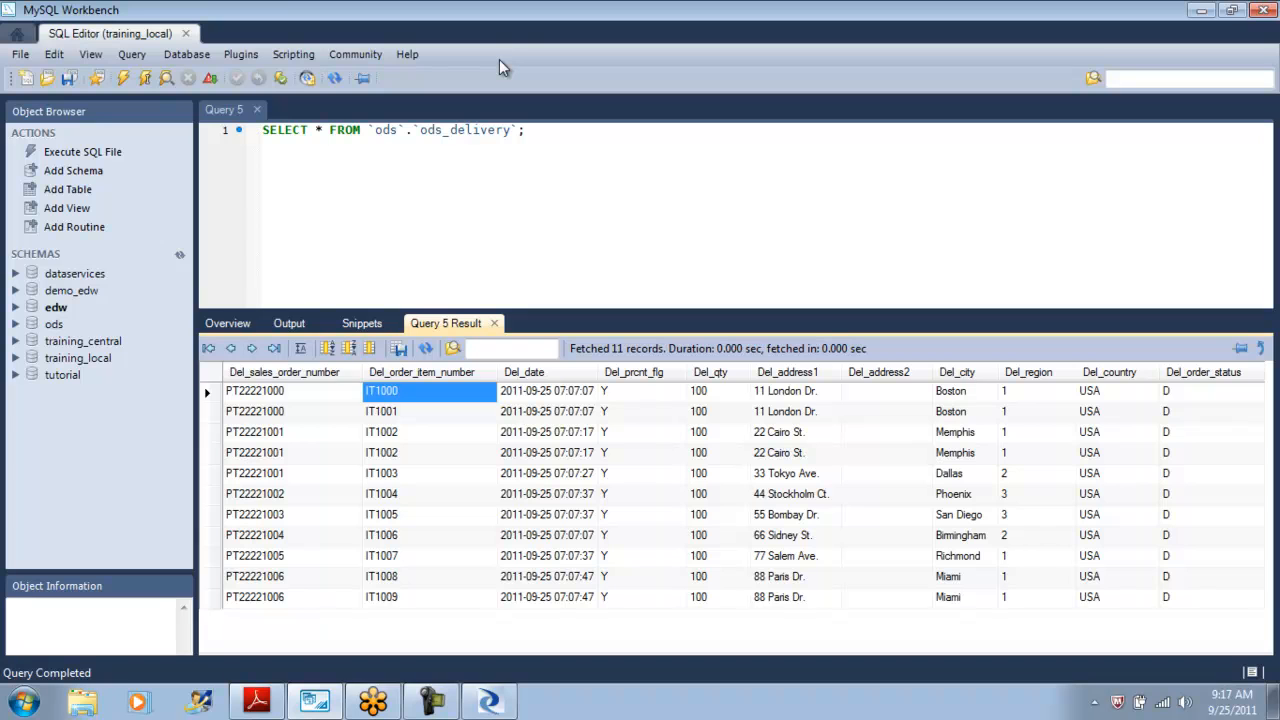
pyautogui.press('Left')
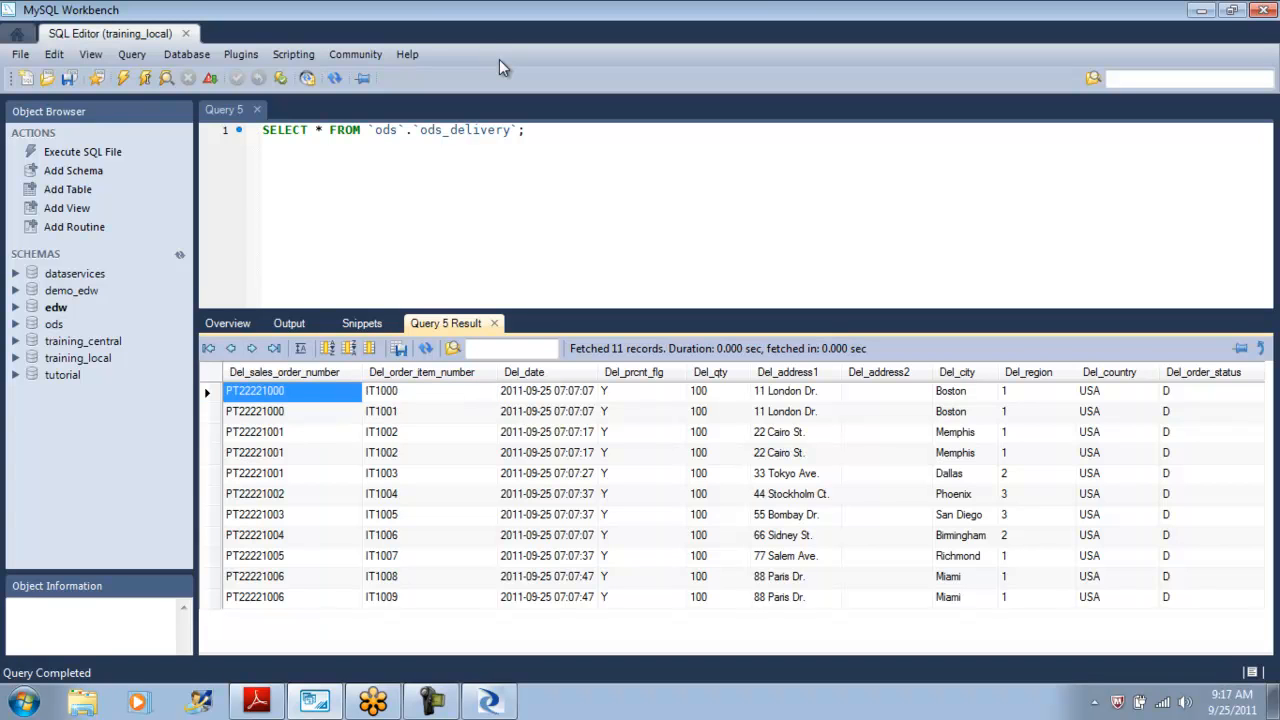
pyautogui.press('Right')
pyautogui.hotkey('alt', 'Tab')
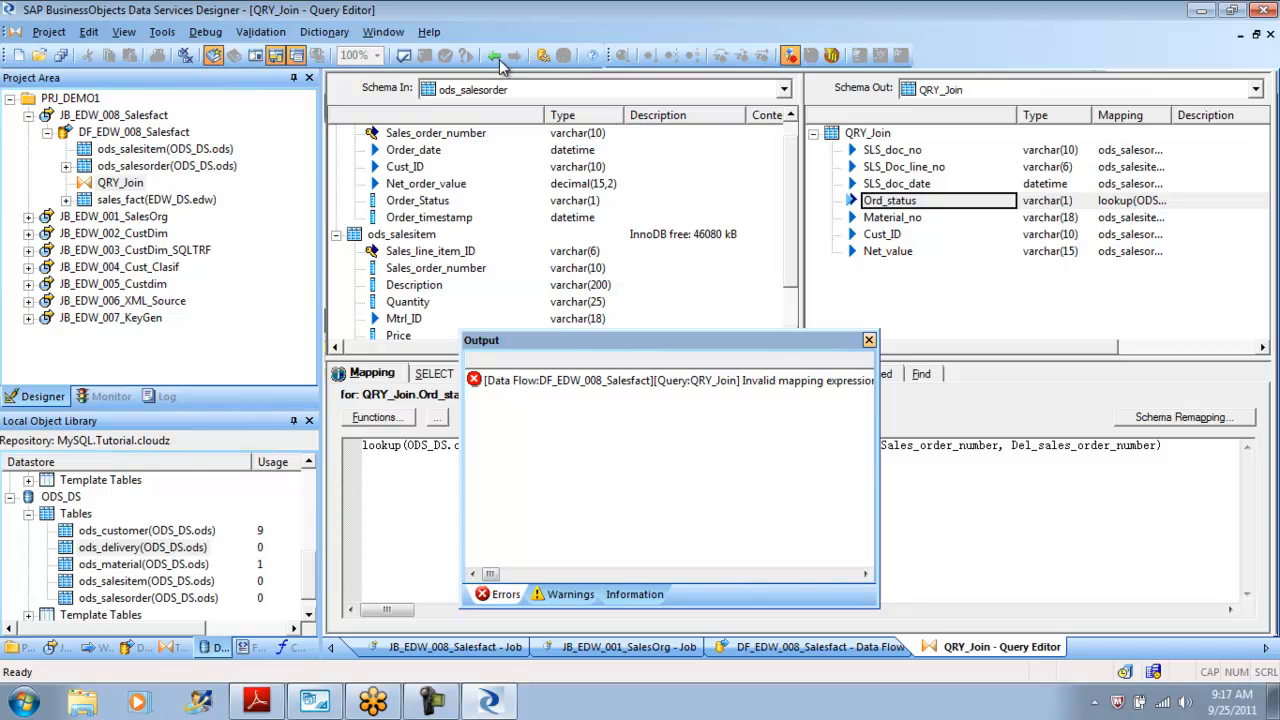
pyautogui.click(940, 446)
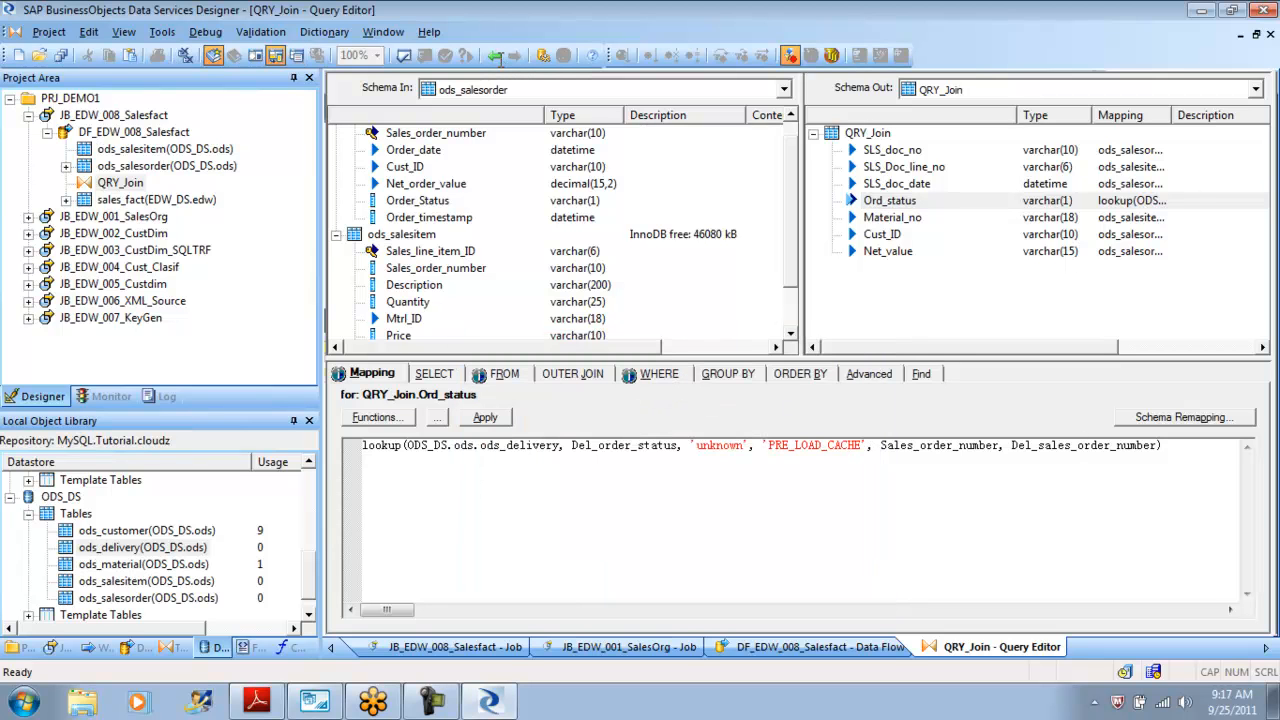
pyautogui.click(1084, 446)
pyautogui.click(880, 446)
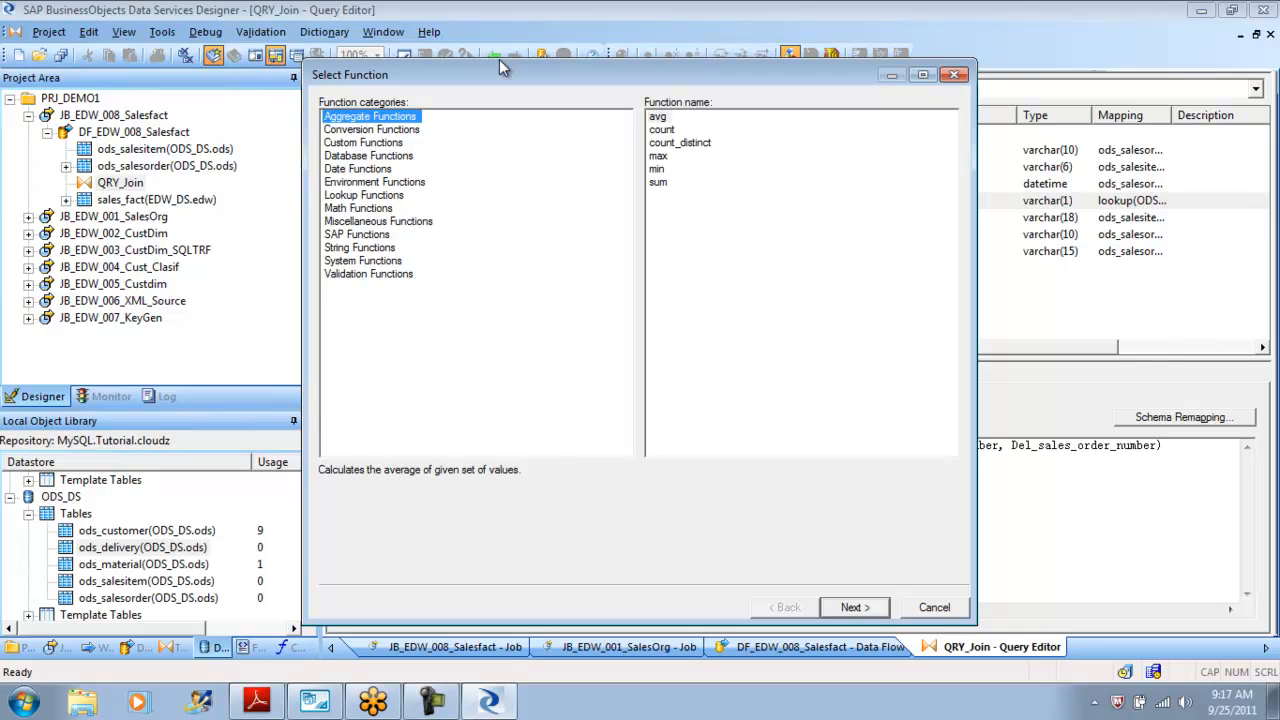
pyautogui.press('l')
pyautogui.press('Tab')
pyautogui.press('Return')
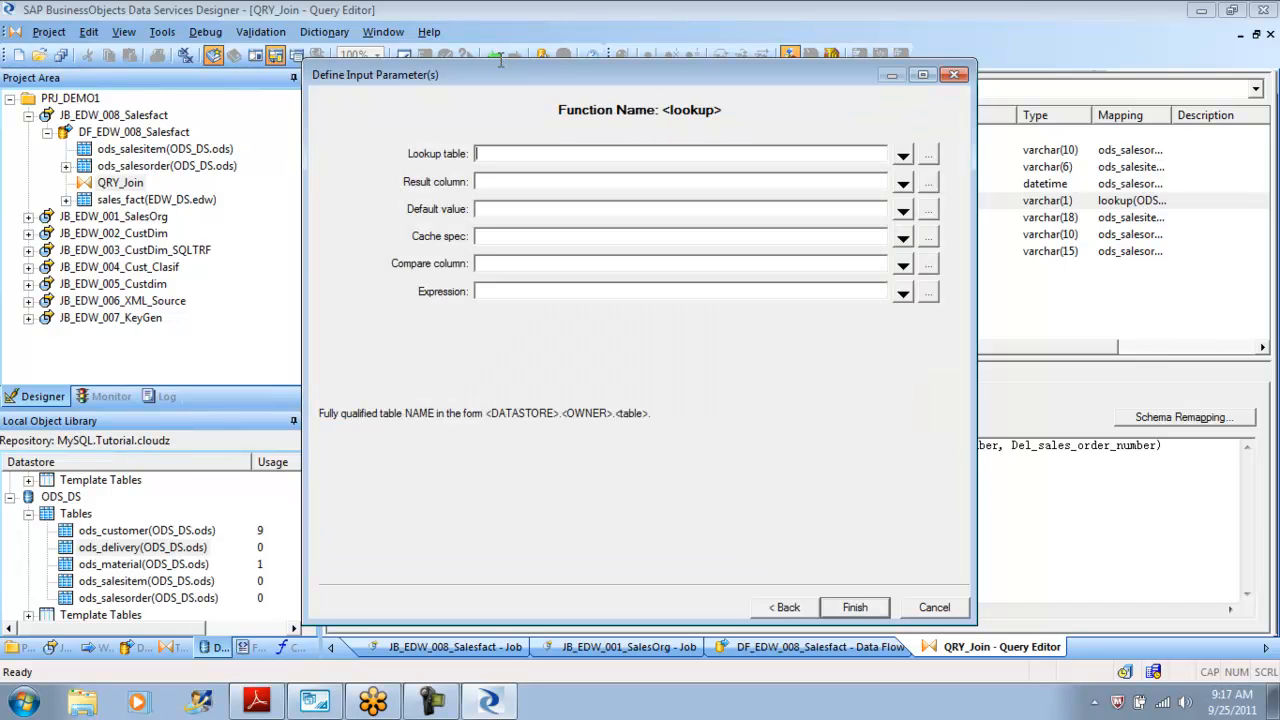
pyautogui.press('Tab')
pyautogui.press('Tab')
pyautogui.press('Tab')
pyautogui.press('Tab')
pyautogui.press('Tab')
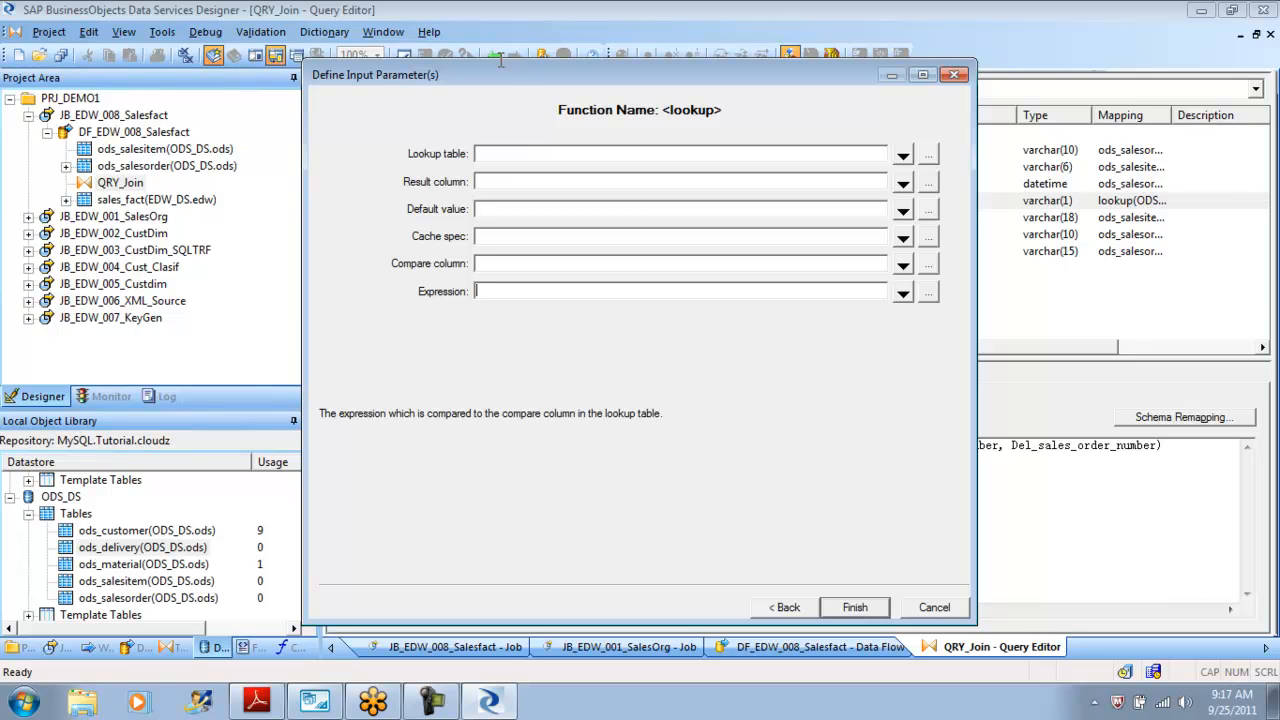
pyautogui.press('Escape')
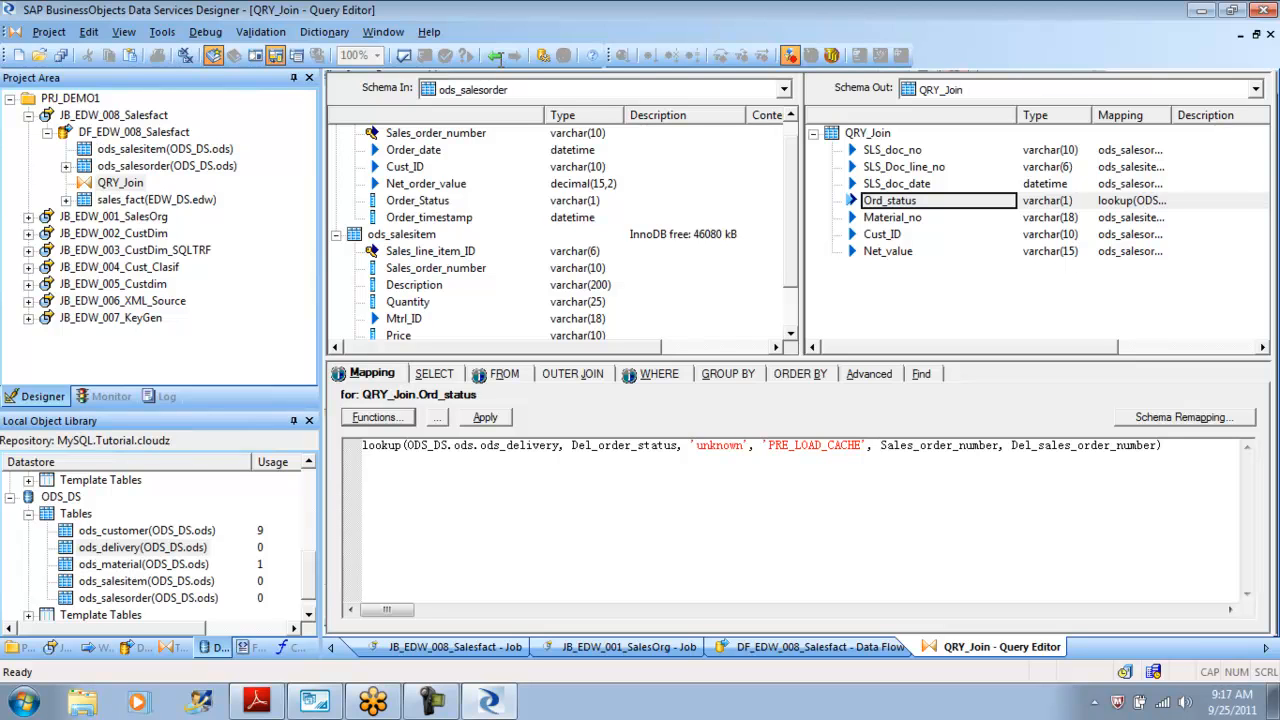
# Clear the Ord_status mapping and start a lookup_ext function in its place.
pyautogui.hotkey('ctrl', 'a')
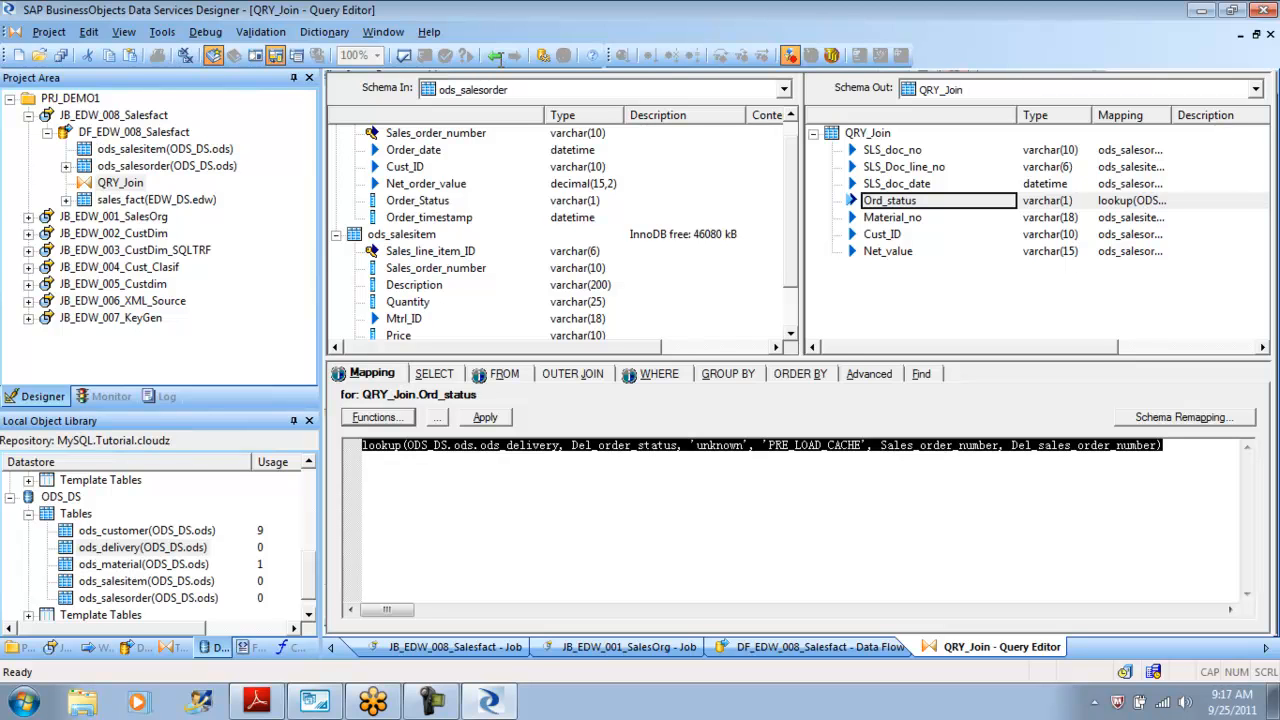
pyautogui.press('Delete')
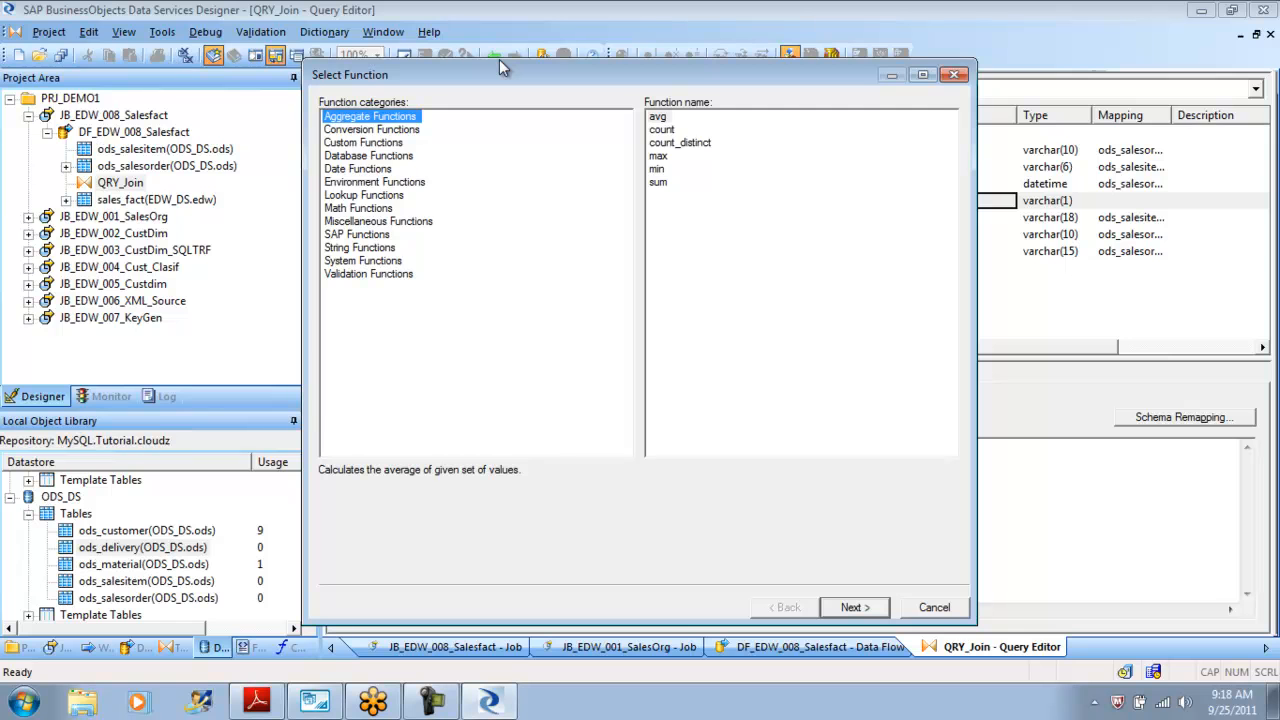
pyautogui.press('l')
pyautogui.press('Tab')
pyautogui.press('Down')
pyautogui.press('Return')
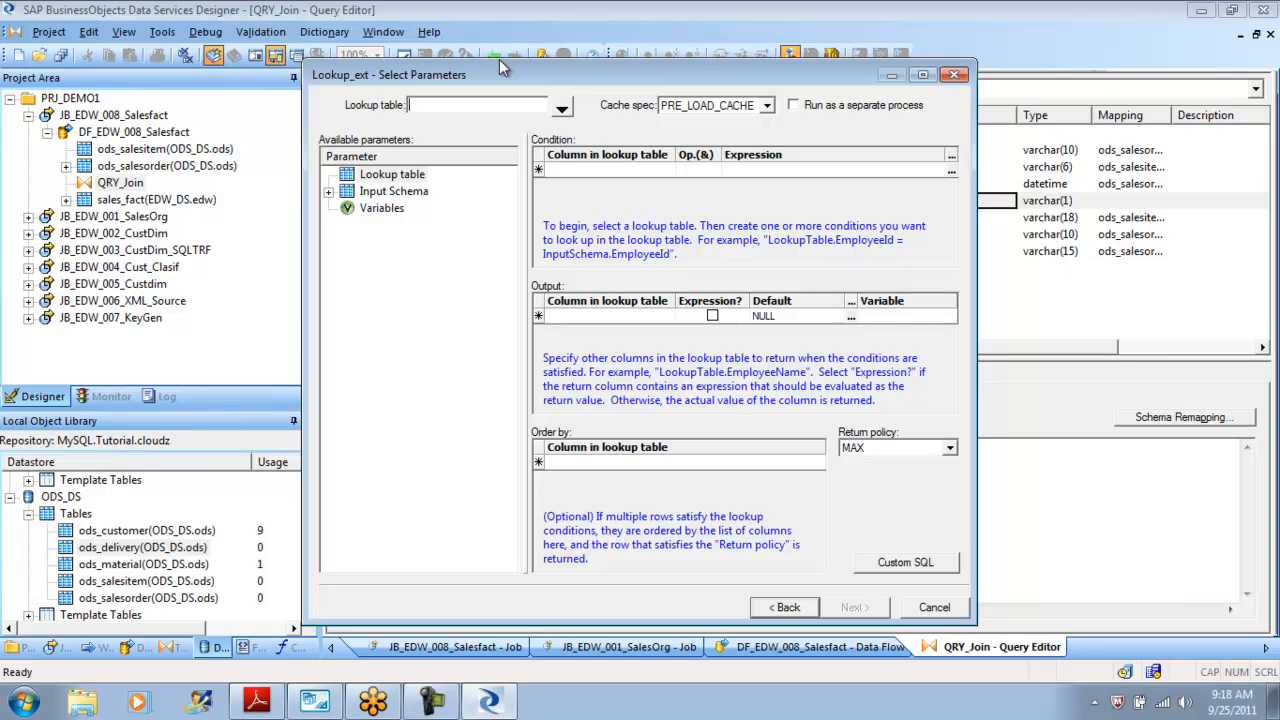
# Set the lookup table to ods_delivery from the ODS_DS datastore.
pyautogui.hotkey('alt', 'Down')
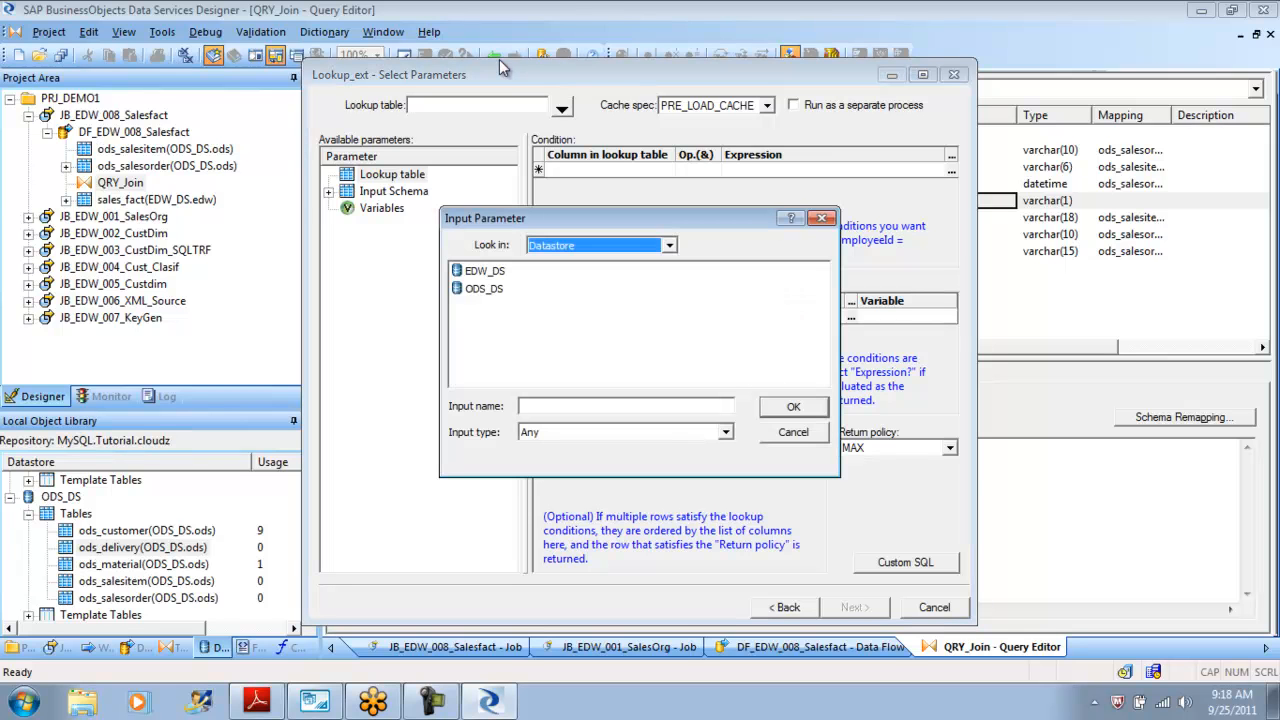
pyautogui.press('Down')
pyautogui.press('Return')
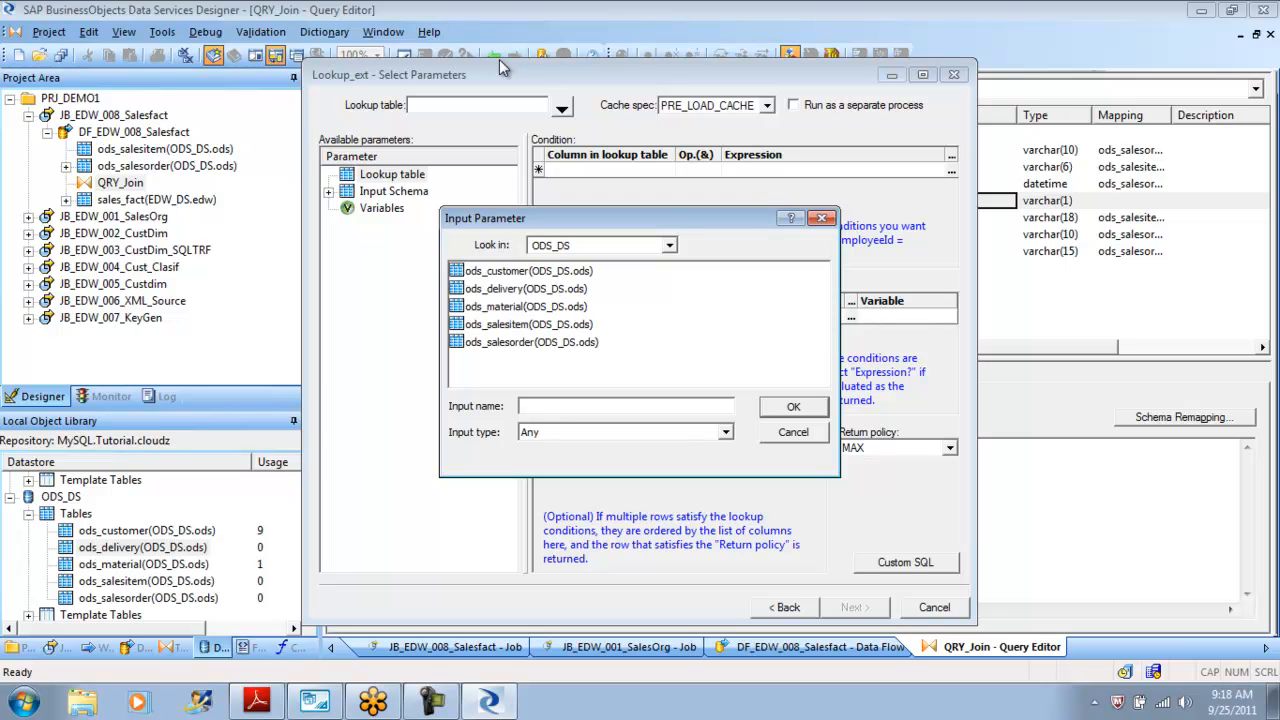
pyautogui.press('Down')
pyautogui.press('Down')
pyautogui.press('Return')
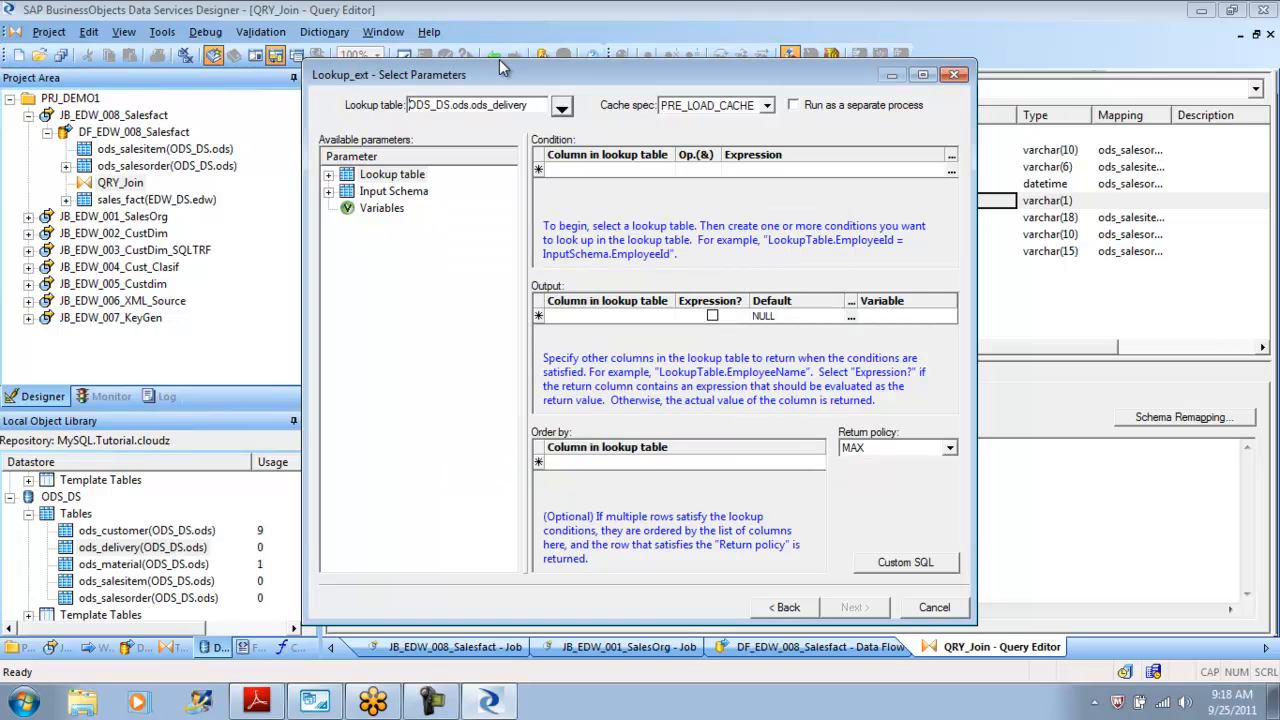
# Review the available cache spec options for the lookup, leaving PRE_LOAD_CACHE selected.
pyautogui.hotkey('alt', 'Down')
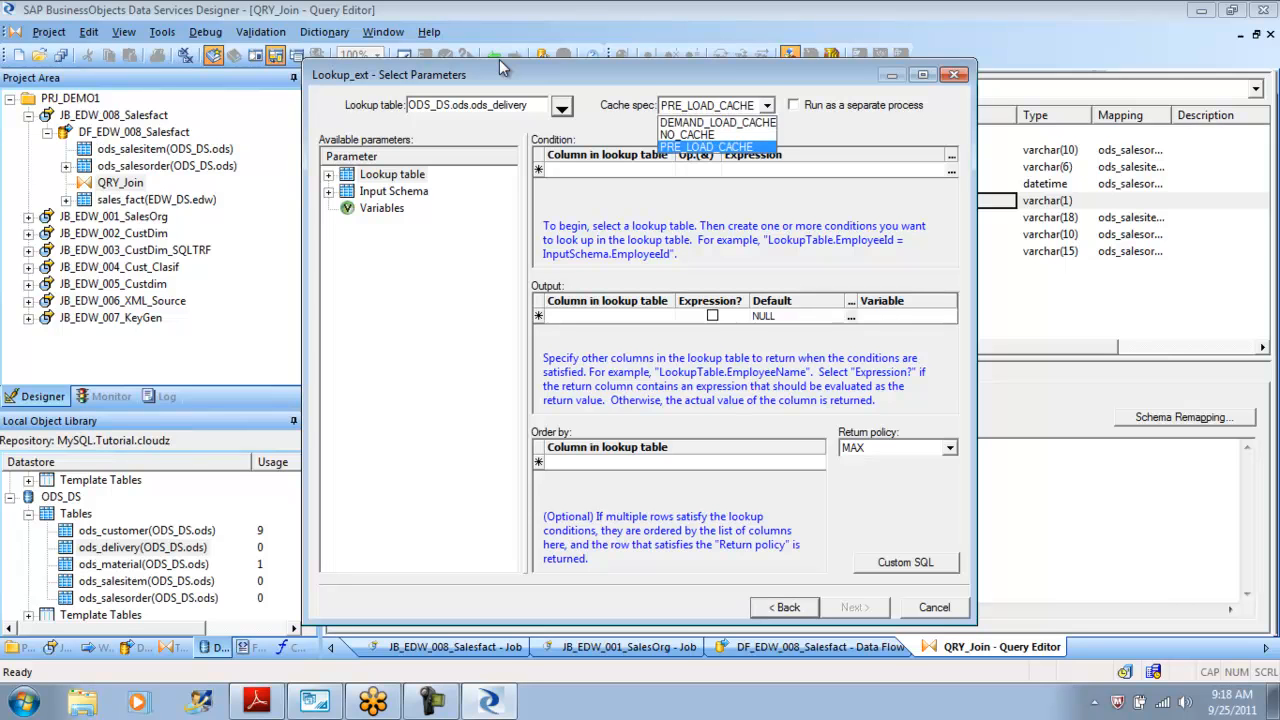
pyautogui.press('Up')
pyautogui.press('Up')
pyautogui.press('Down')
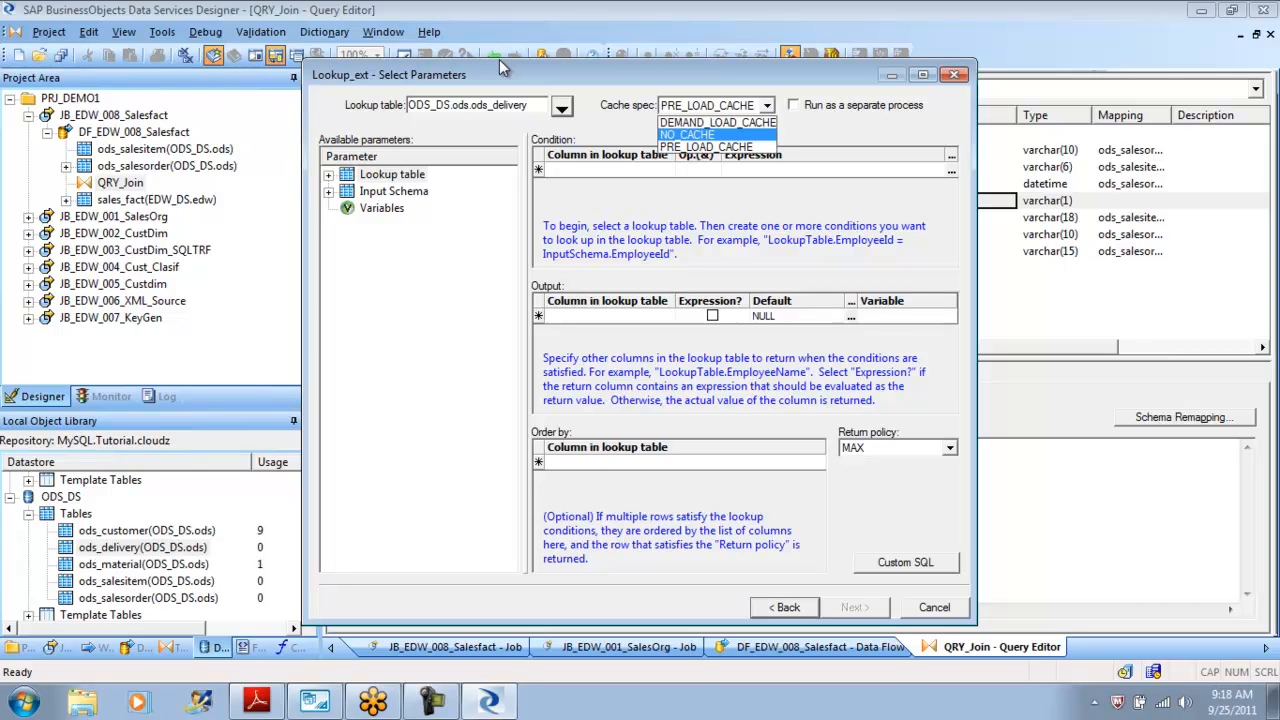
pyautogui.press('Down')
pyautogui.press('Up')
pyautogui.press('Up')
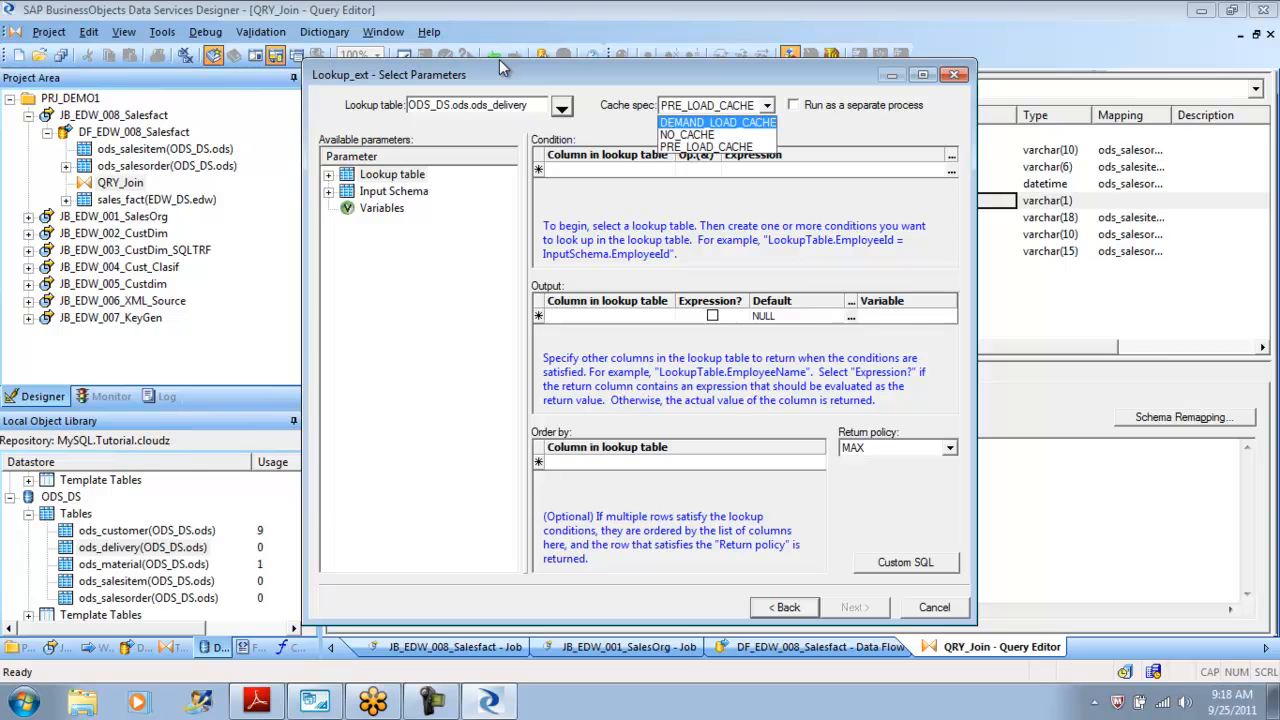
pyautogui.press('Down')
pyautogui.press('Down')
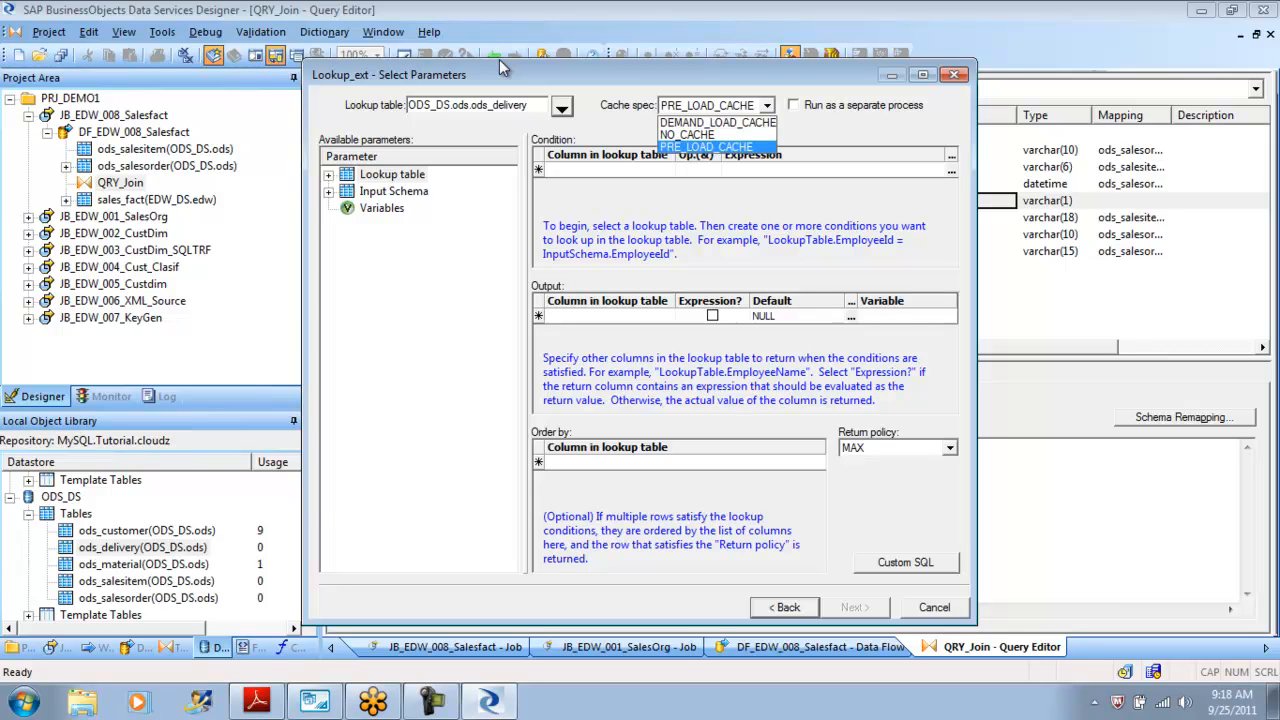
pyautogui.press('Return')
pyautogui.hotkey('alt', 'Down')
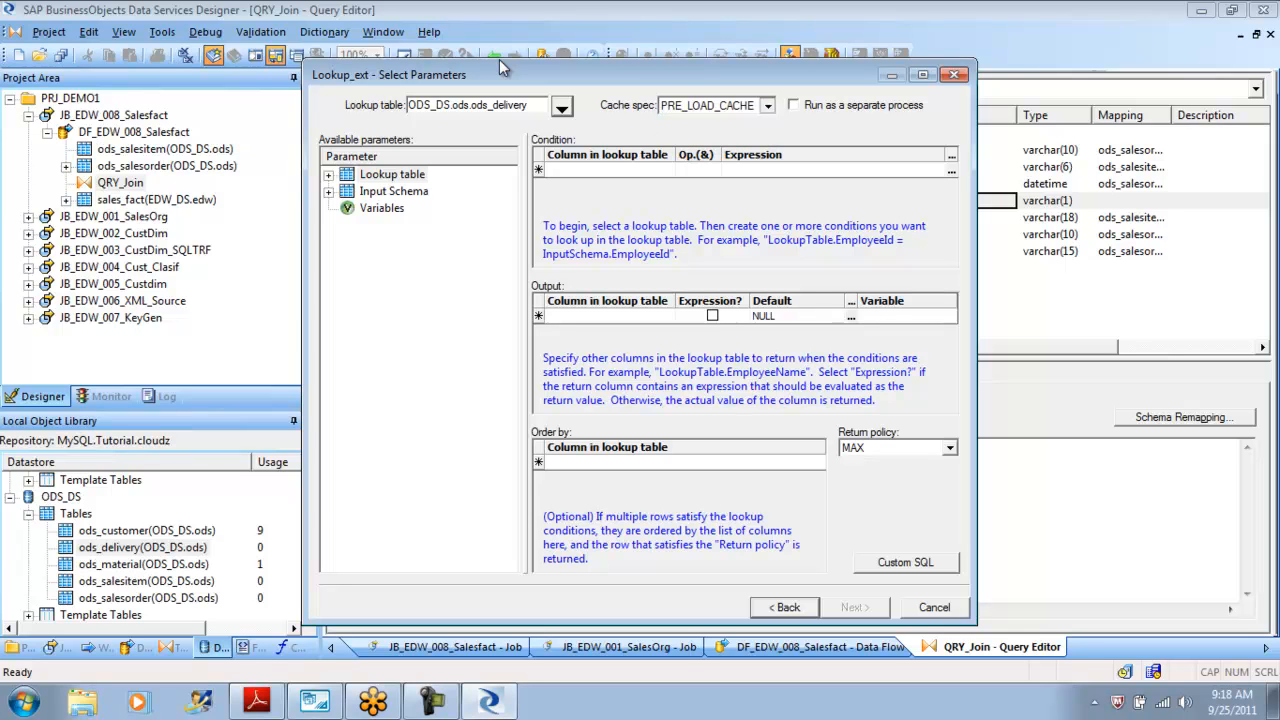
pyautogui.press('Up')
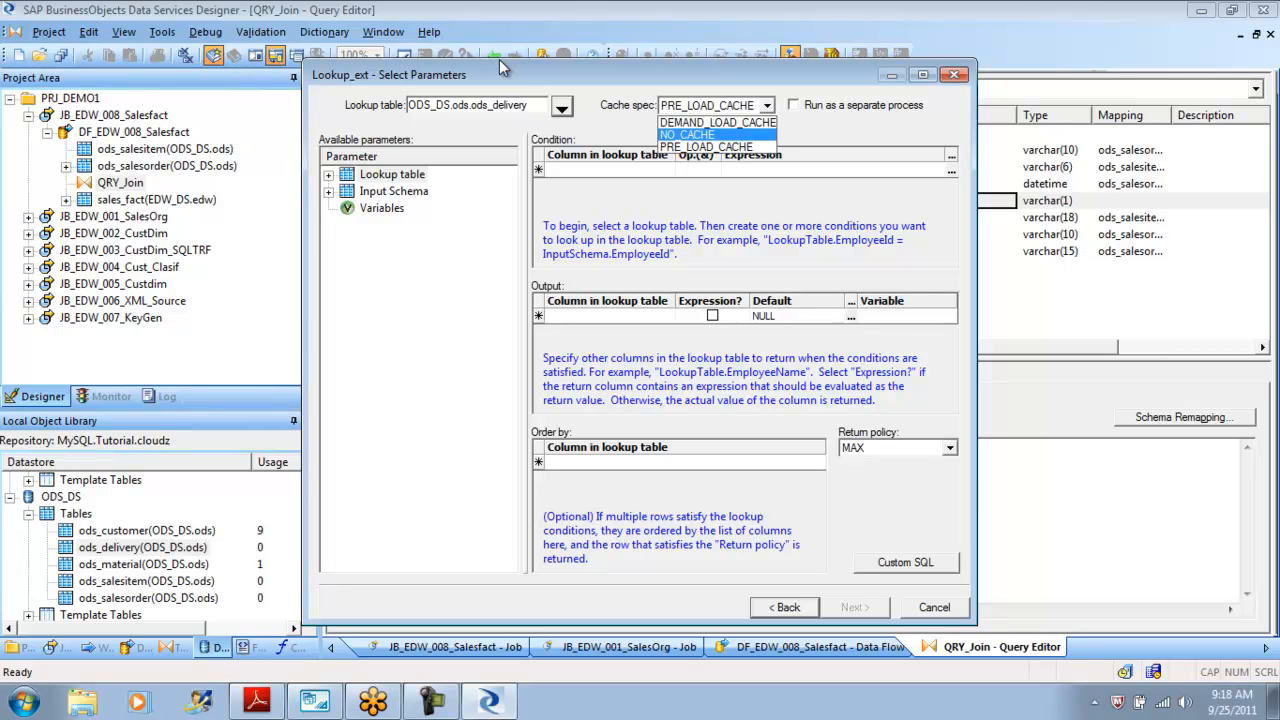
pyautogui.press('Up')
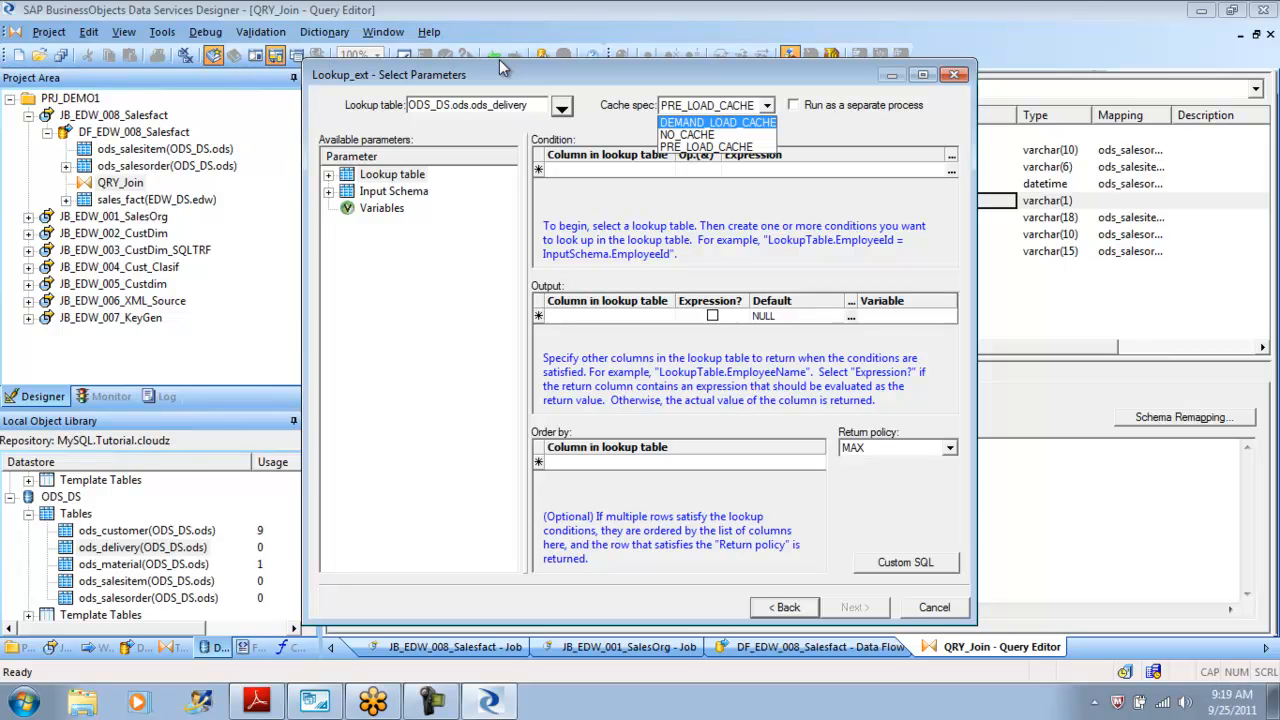
pyautogui.press('Down')
pyautogui.press('Down')
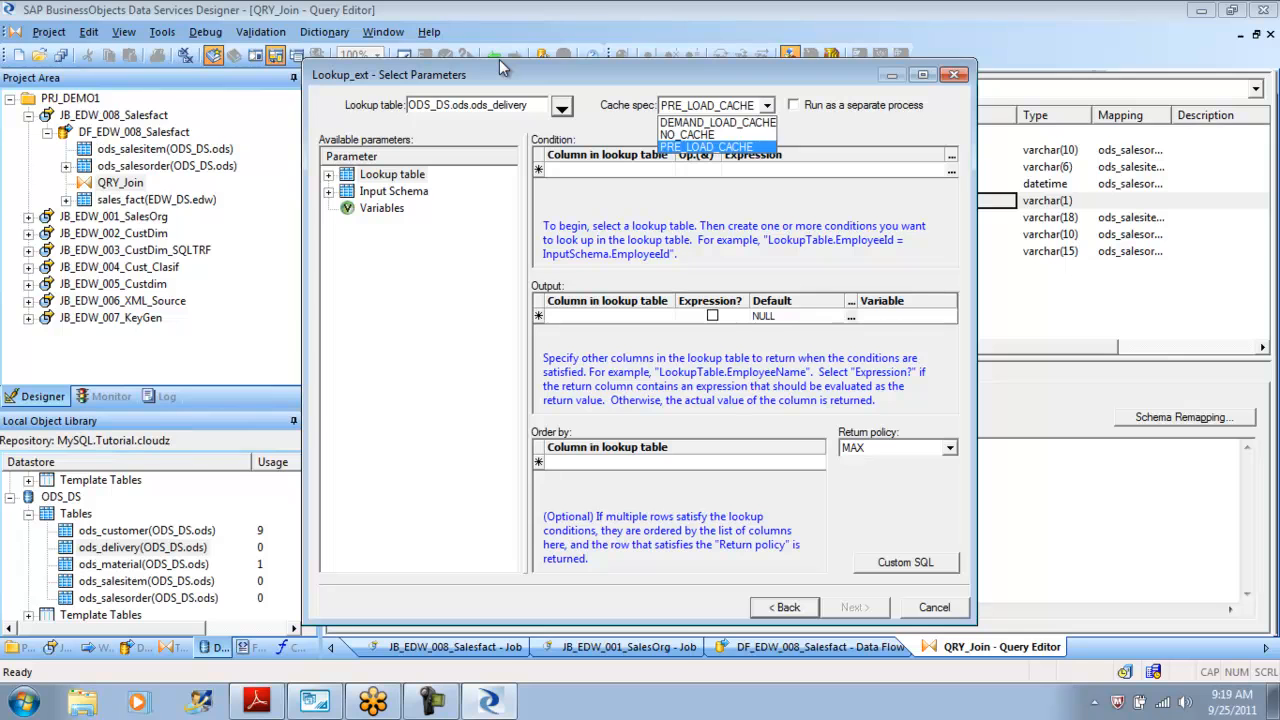
pyautogui.press('Up')
pyautogui.press('Up')
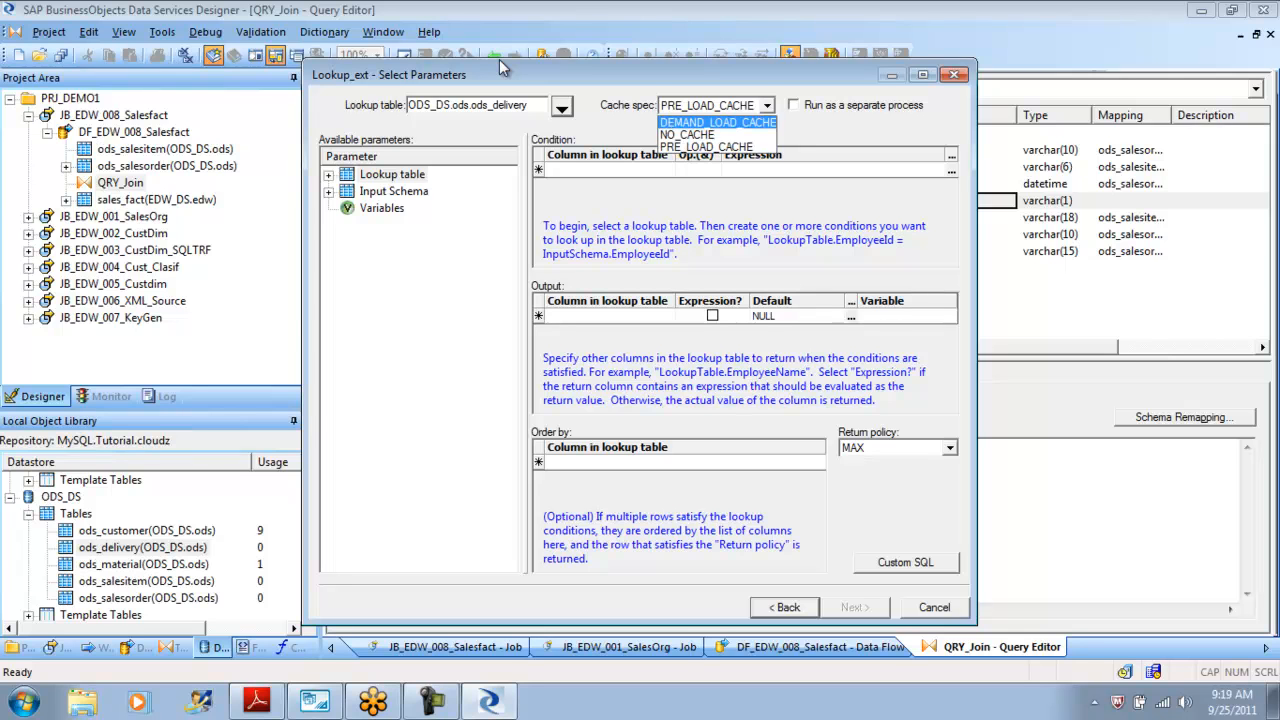
pyautogui.press('Down')
pyautogui.press('Down')
pyautogui.press('Up')
pyautogui.press('Up')
pyautogui.press('Down')
pyautogui.press('Down')
pyautogui.press('Return')
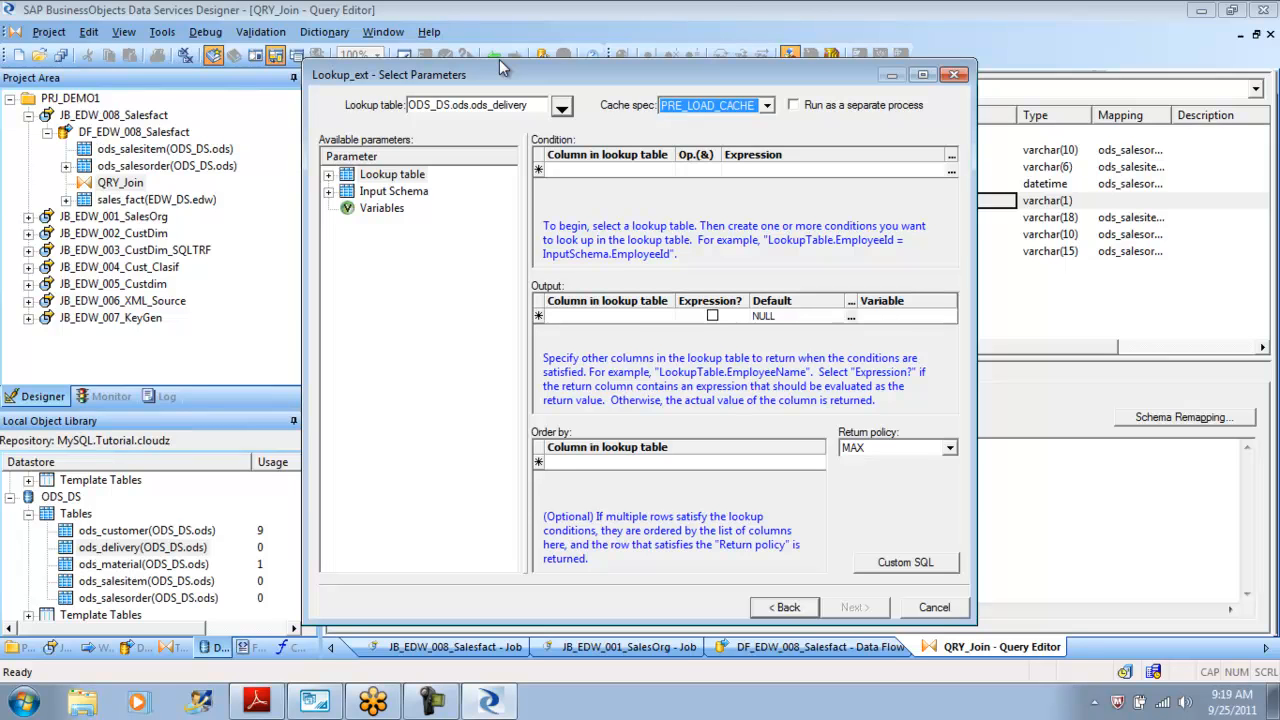
pyautogui.hotkey('alt', 'Down')
pyautogui.press('Up')
pyautogui.press('Up')
pyautogui.press('Down')
pyautogui.press('Down')
pyautogui.press('Return')
# Add a lookup condition on the Del_sales_order_number column.
pyautogui.press('Tab')
pyautogui.press('Tab')
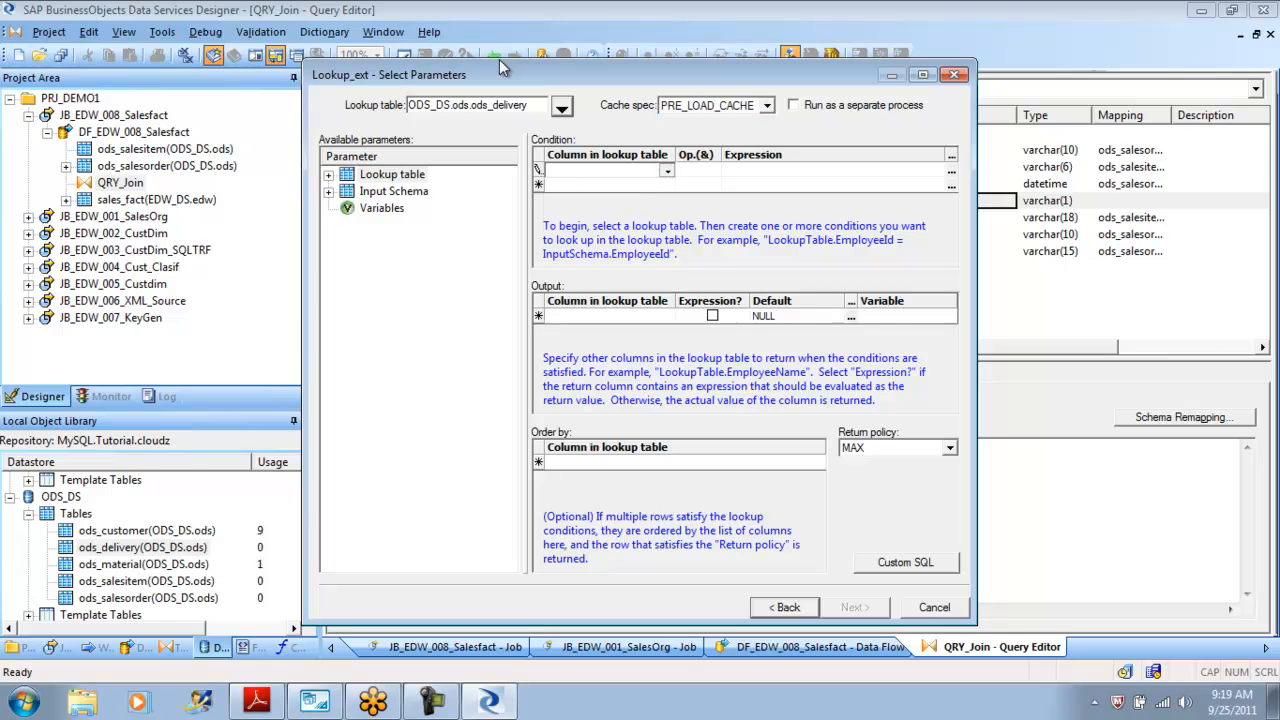
pyautogui.hotkey('alt', 'Down')
pyautogui.press('Down')
pyautogui.press('Down')
pyautogui.press('Down')
pyautogui.press('Down')
pyautogui.press('Down')
pyautogui.press('Down')
pyautogui.press('Down')
pyautogui.press('Down')
pyautogui.press('Down')
pyautogui.press('Down')
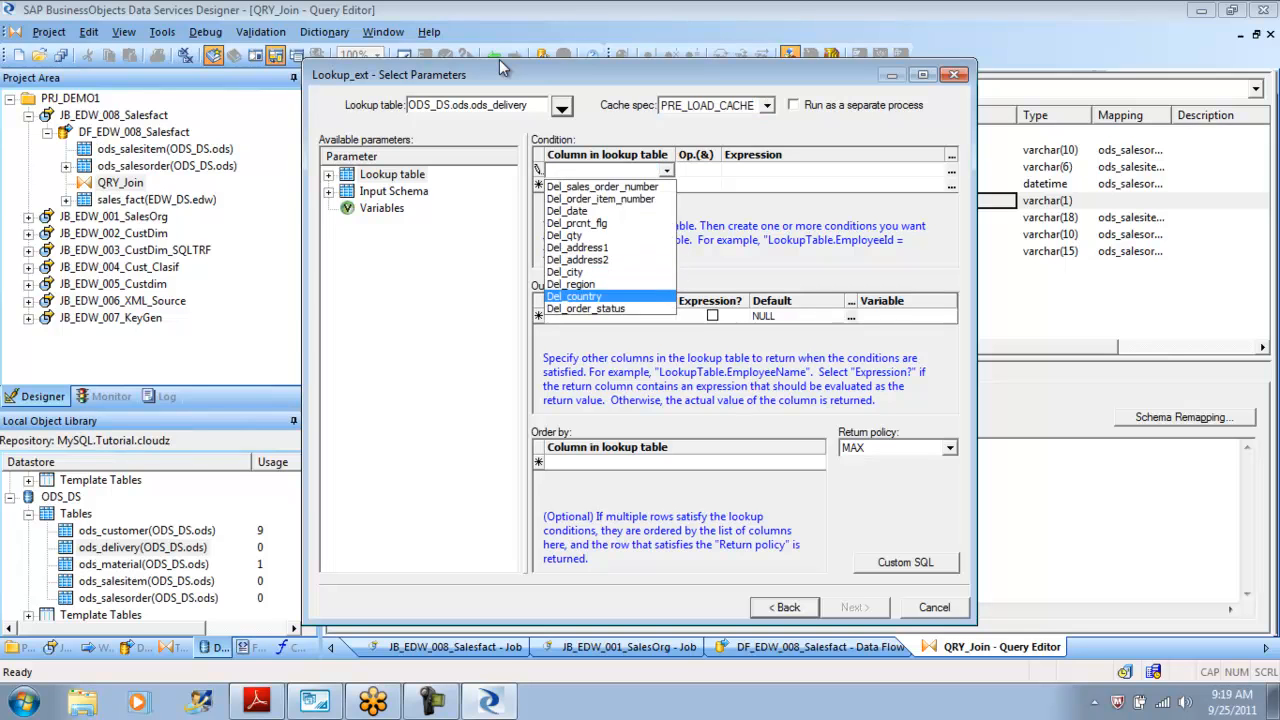
pyautogui.press('Up')
pyautogui.press('Up')
pyautogui.press('Up')
pyautogui.press('Up')
pyautogui.press('Up')
pyautogui.press('Up')
pyautogui.press('Up')
pyautogui.press('Up')
pyautogui.press('Up')
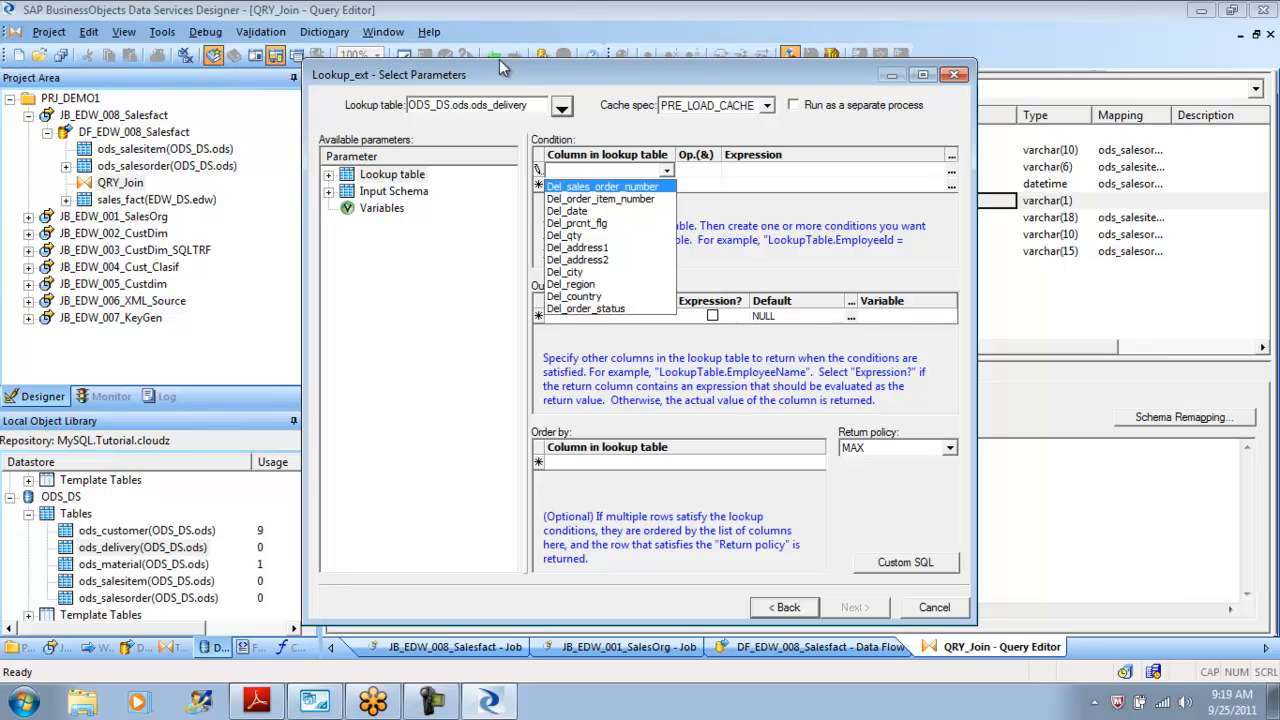
pyautogui.press('Return')
# Set the first condition's expression to ods_salesorder.Sales_order_number and apply the changes.
pyautogui.press('Tab')
pyautogui.press('Tab')
pyautogui.press('Tab')
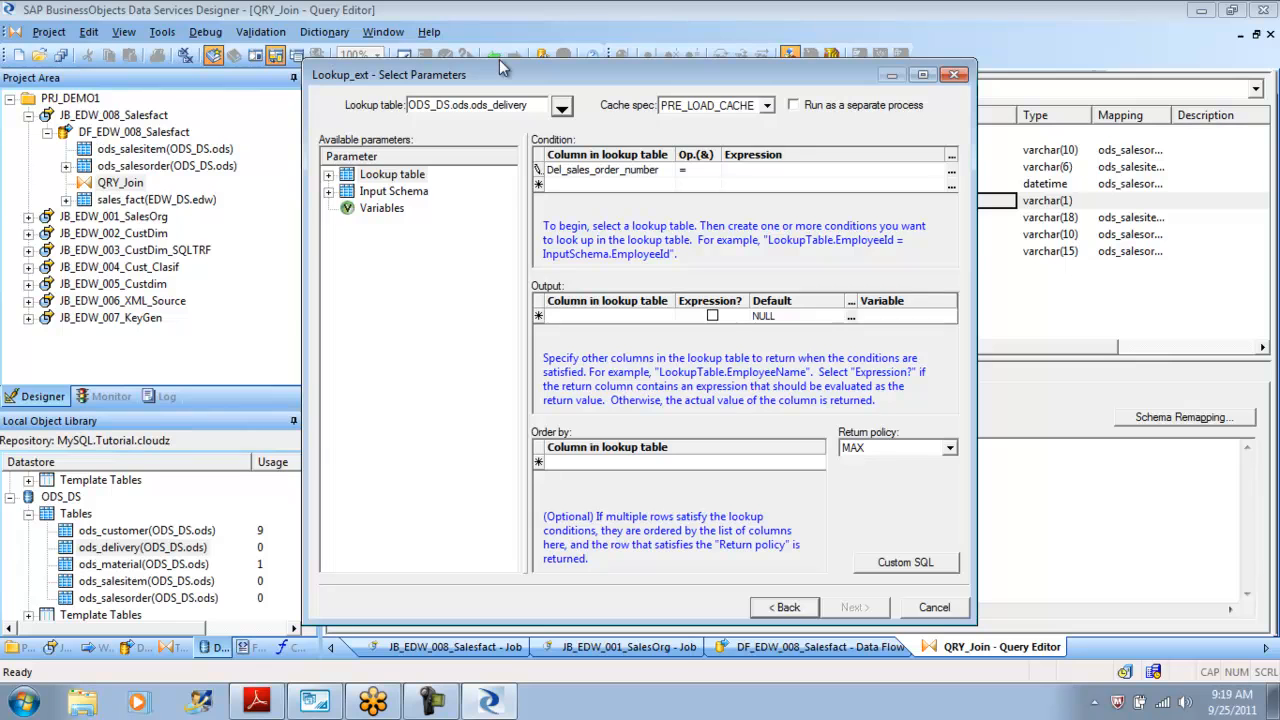
pyautogui.press('Return')
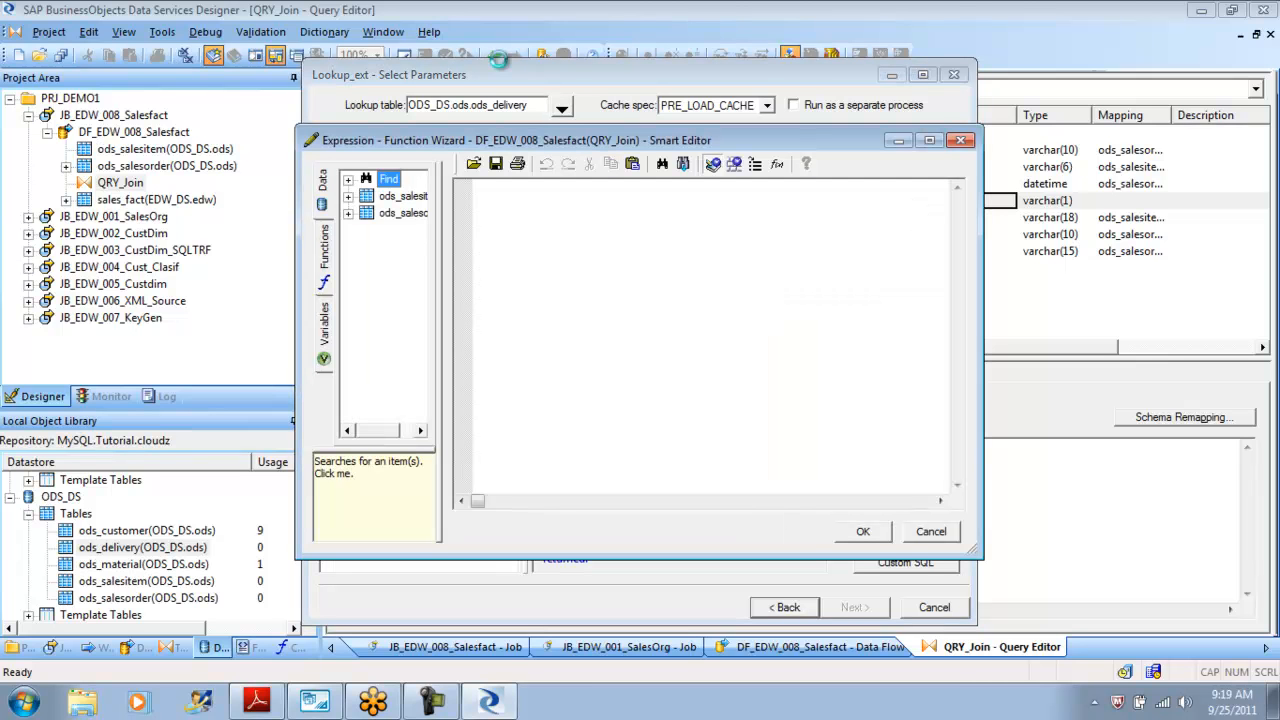
pyautogui.moveTo(441, 330); pyautogui.dragTo(520, 330)
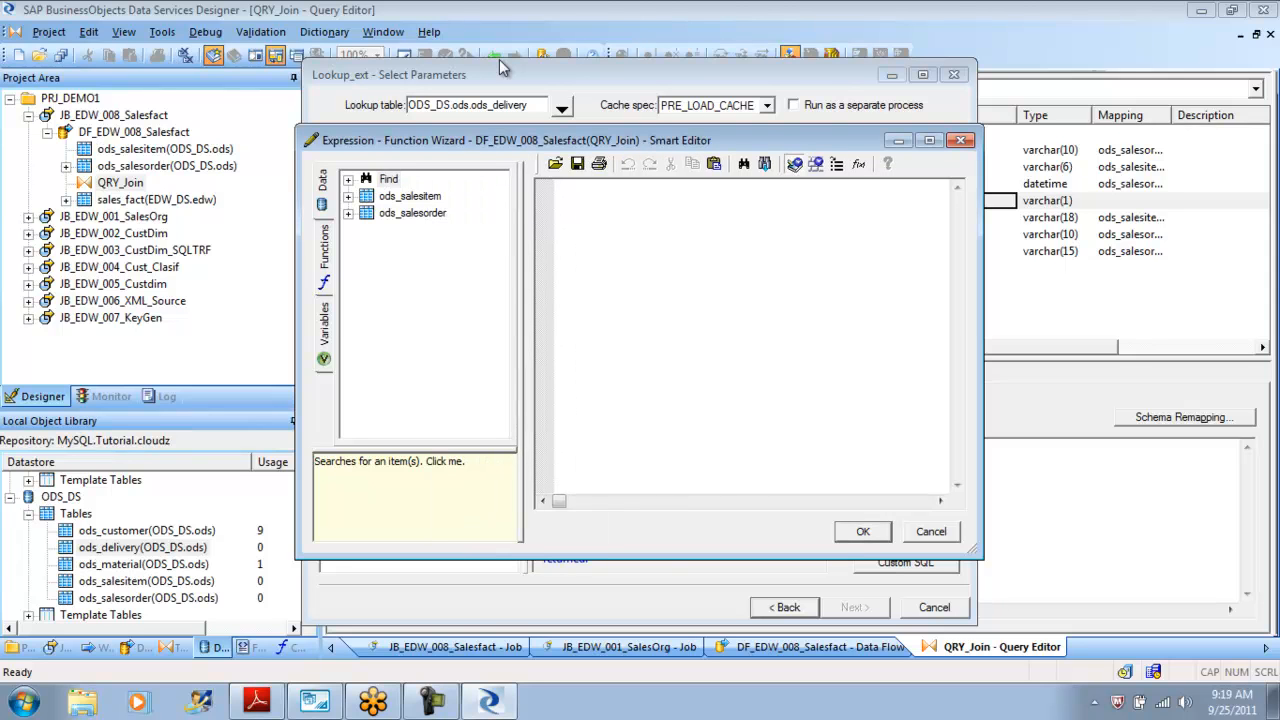
pyautogui.click(348, 213)
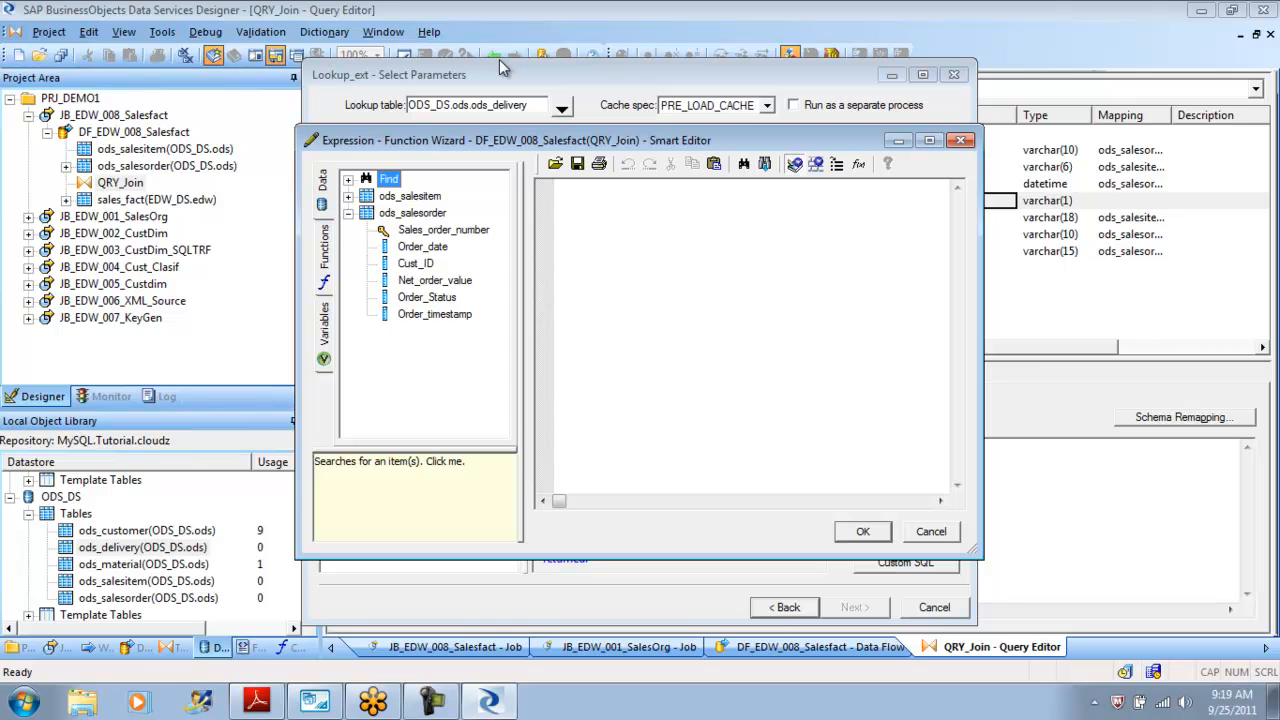
pyautogui.moveTo(500, 140); pyautogui.dragTo(556, 300)
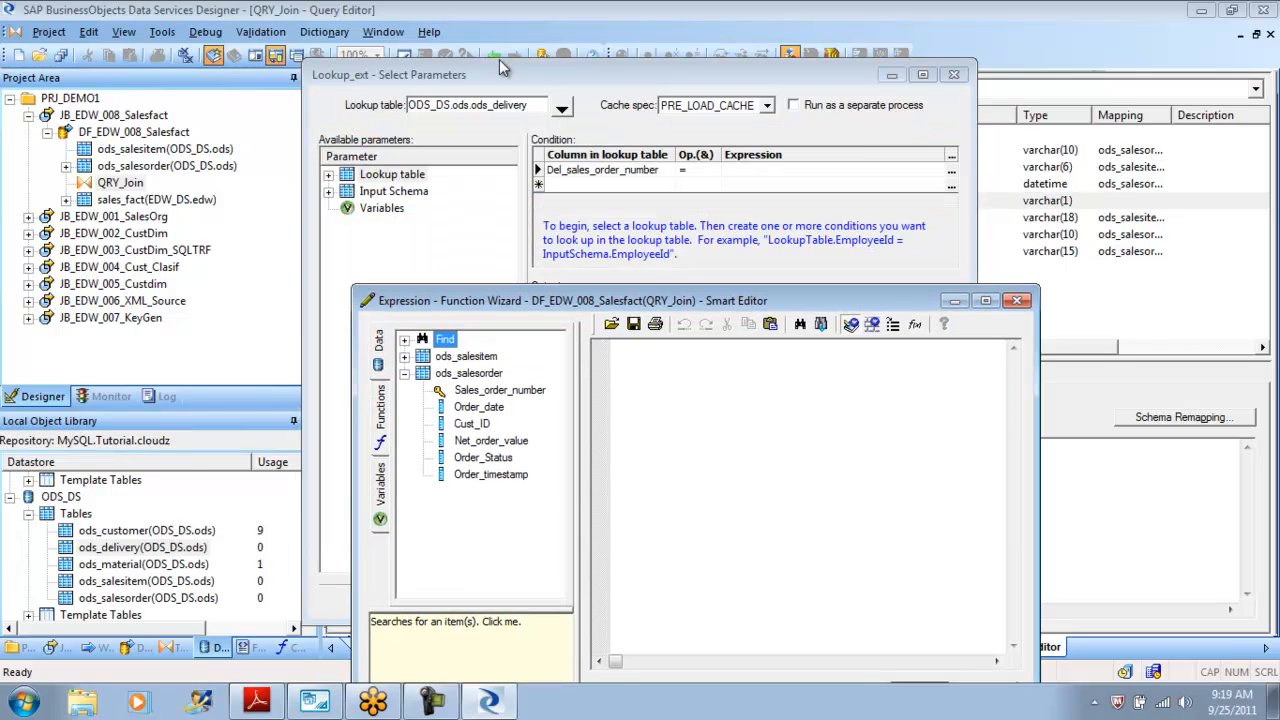
pyautogui.doubleClick(499, 390)
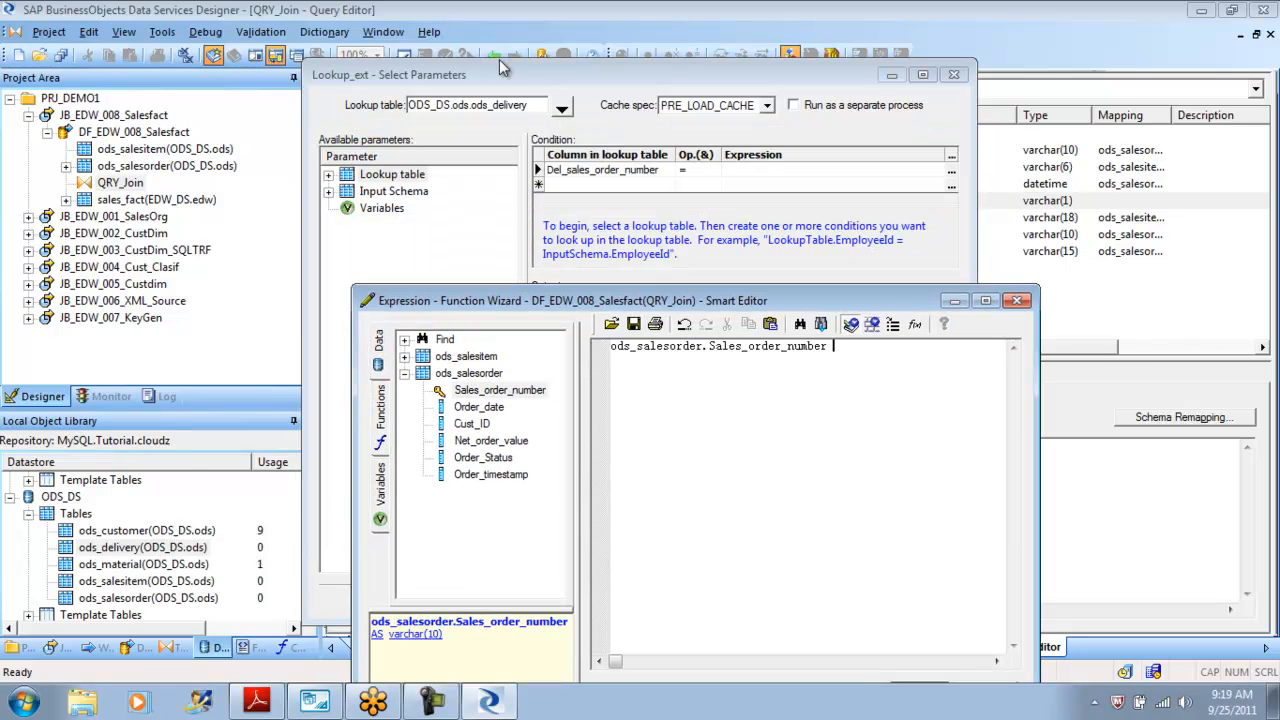
pyautogui.moveTo(703, 346); pyautogui.dragTo(612, 346)
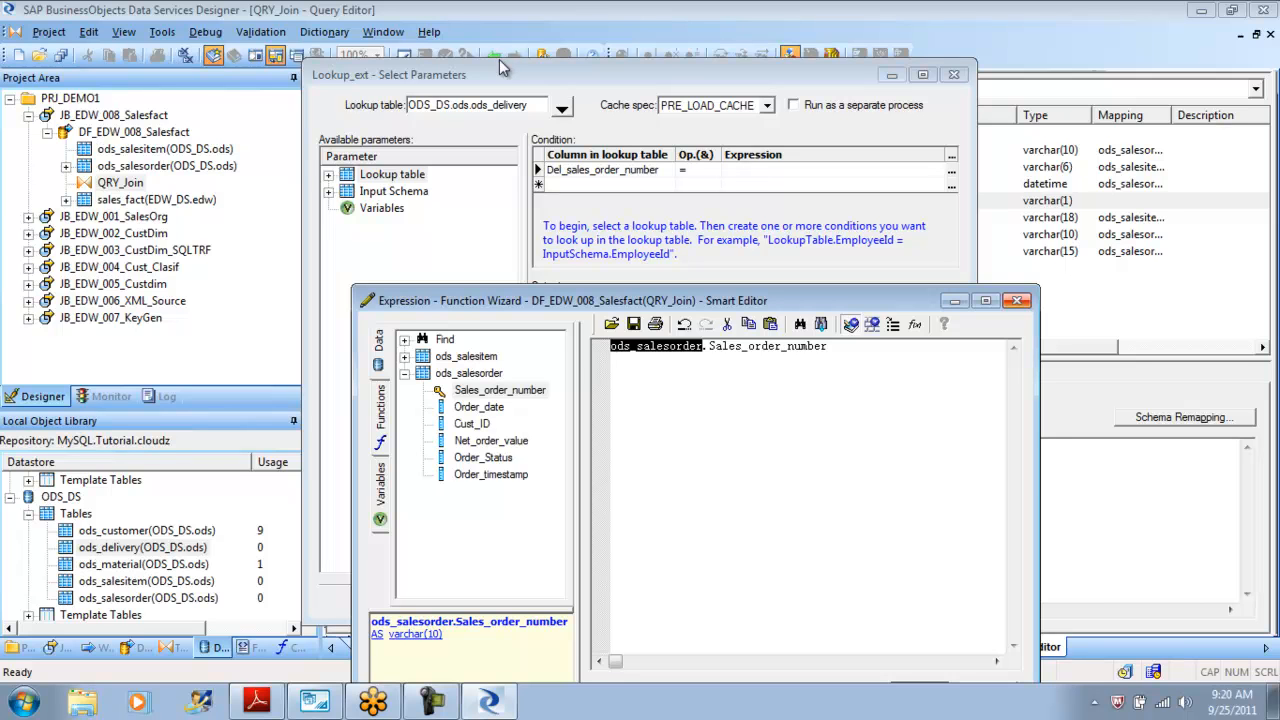
pyautogui.click(1017, 300)
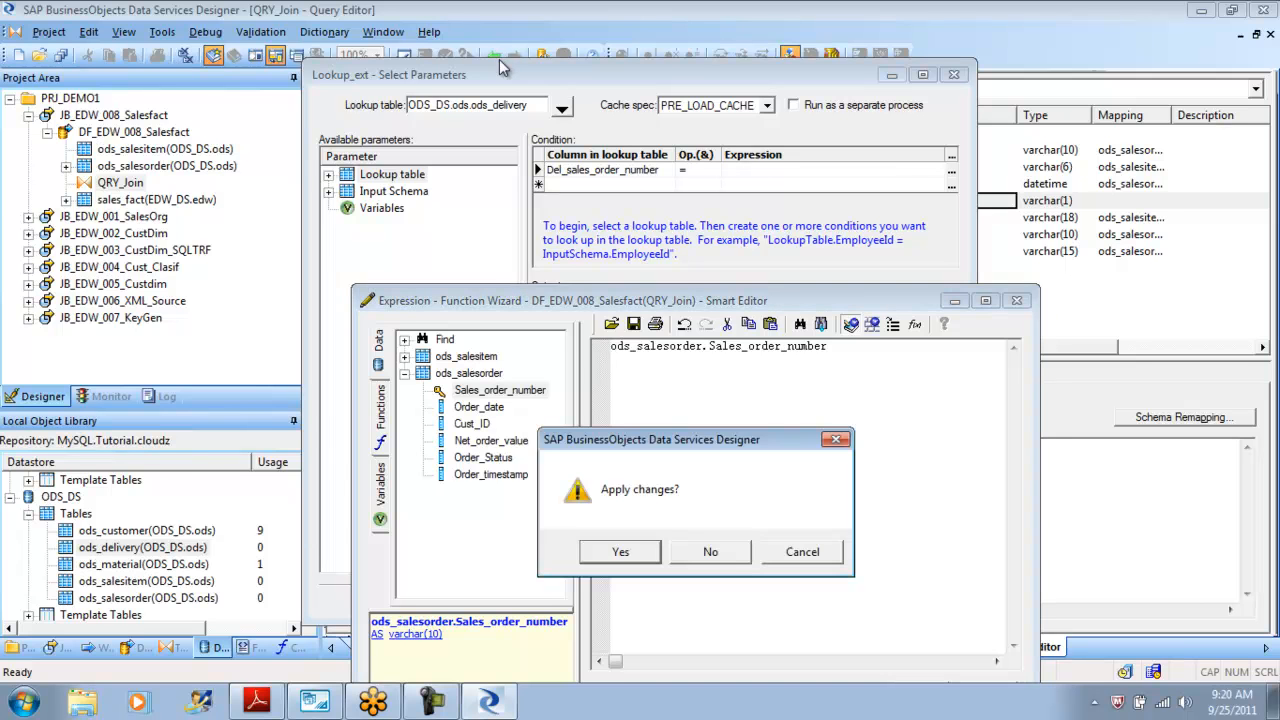
pyautogui.press('Return')
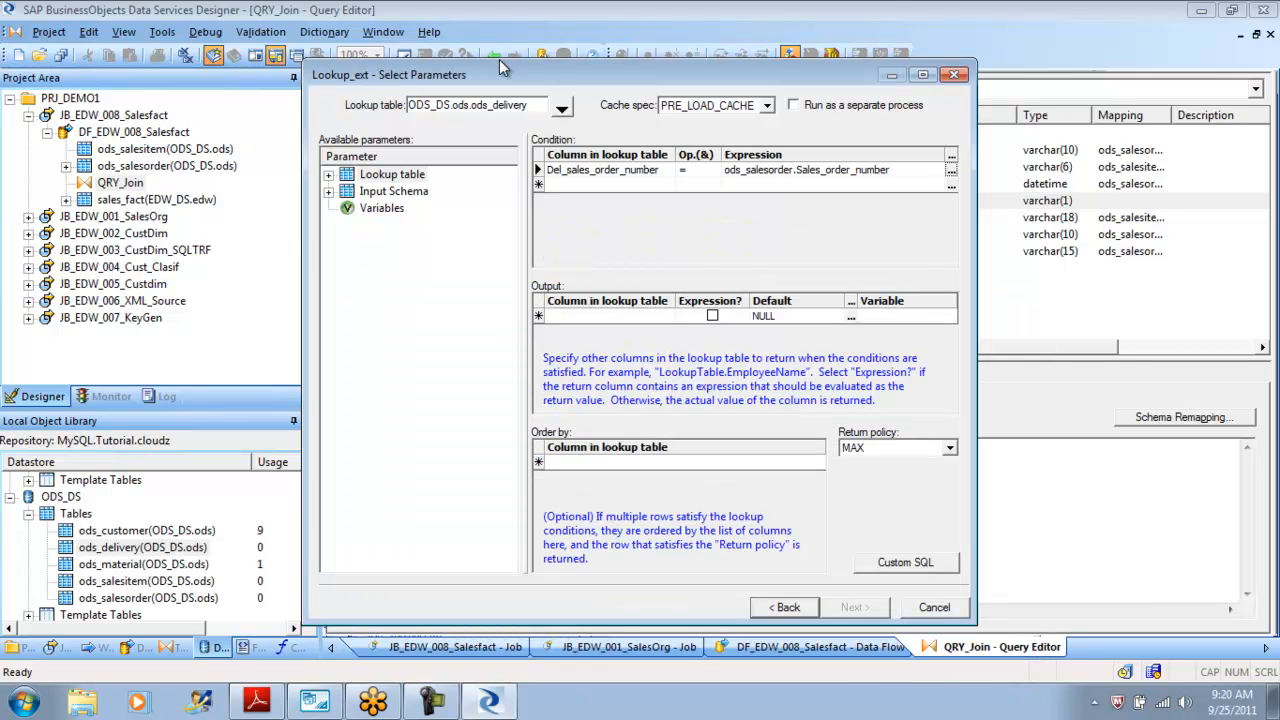
# Add a second lookup condition on the Del_order_item_number column.
pyautogui.press('Tab')
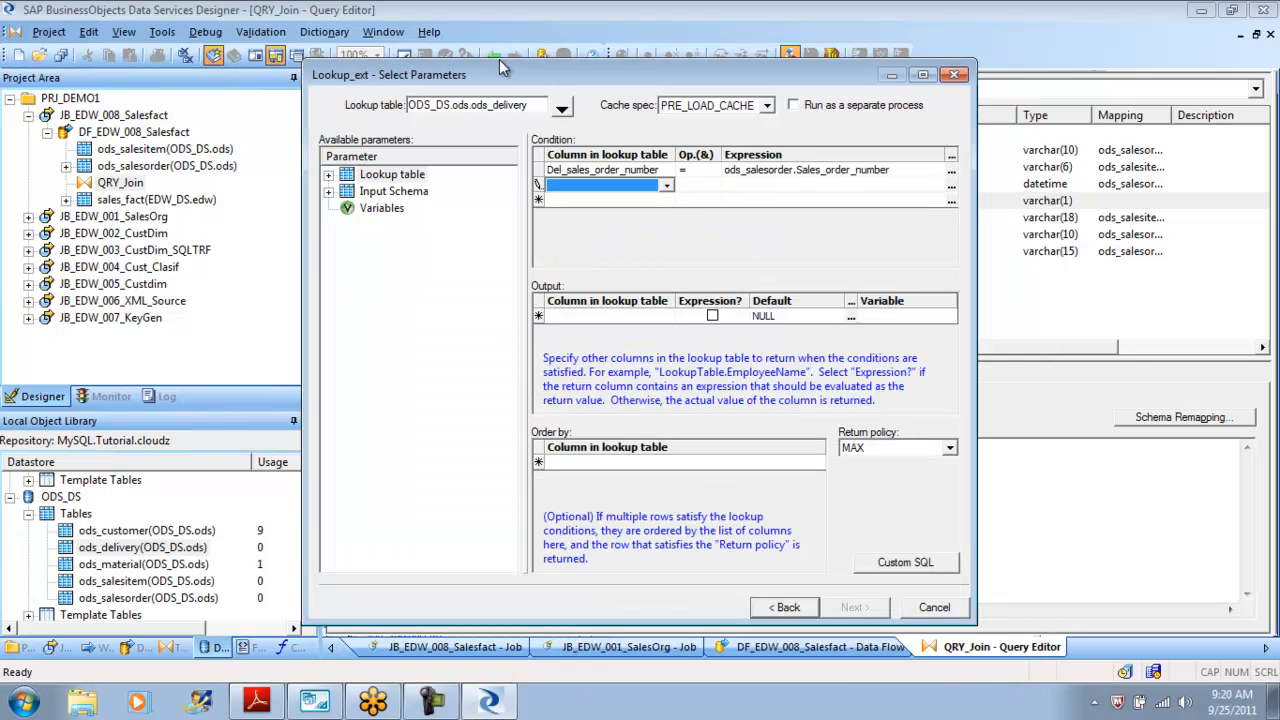
pyautogui.hotkey('alt', 'Down')
pyautogui.press('Down')
pyautogui.press('Down')
pyautogui.press('Return')
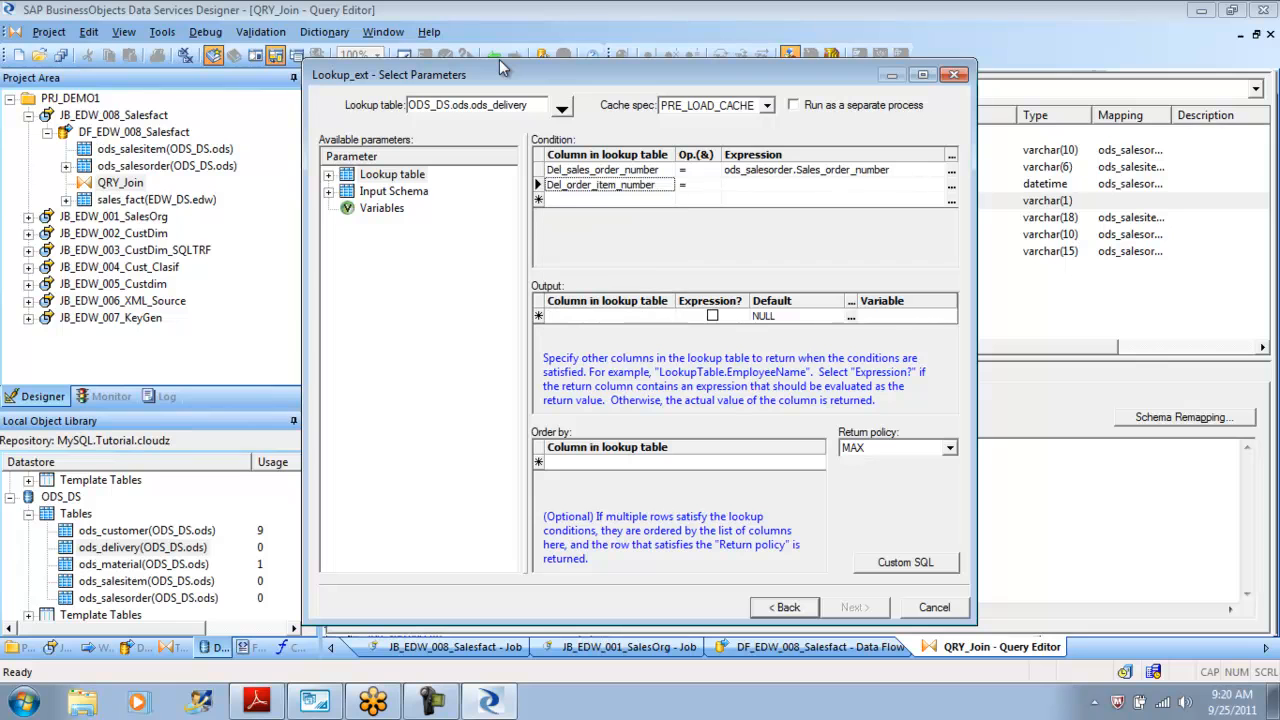
pyautogui.press('Tab')
pyautogui.press('Tab')
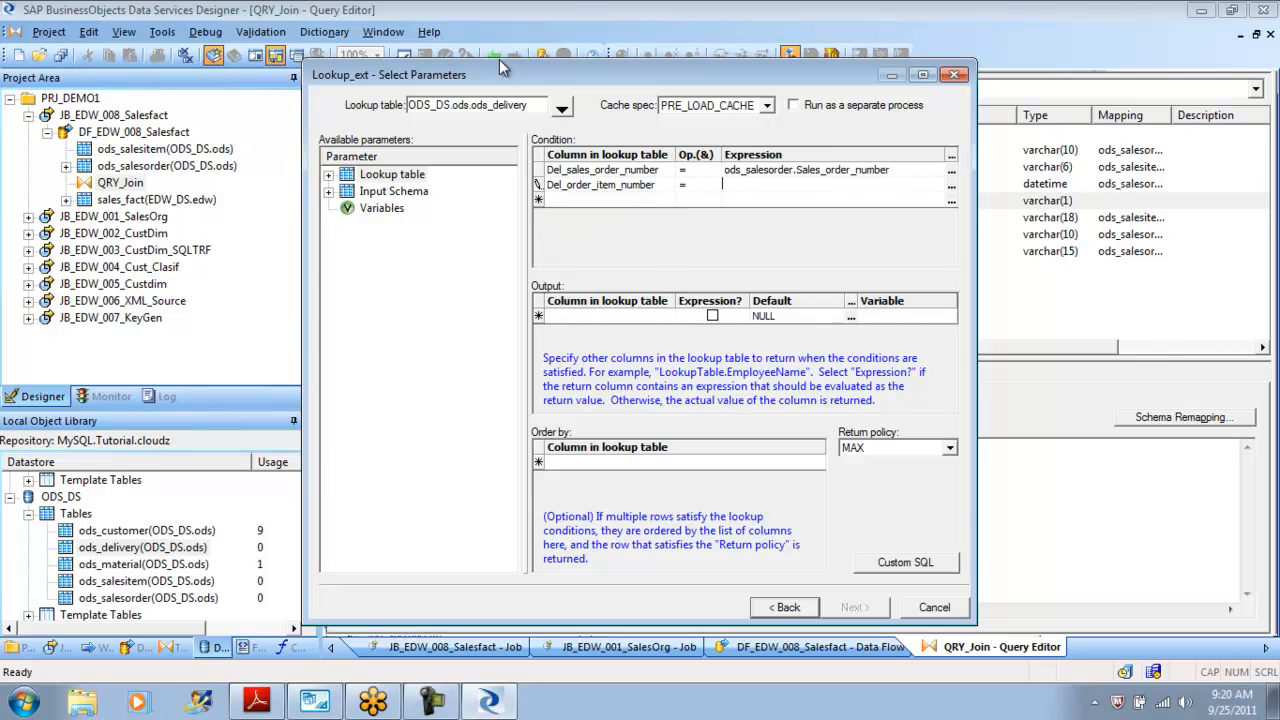
pyautogui.press('Return')
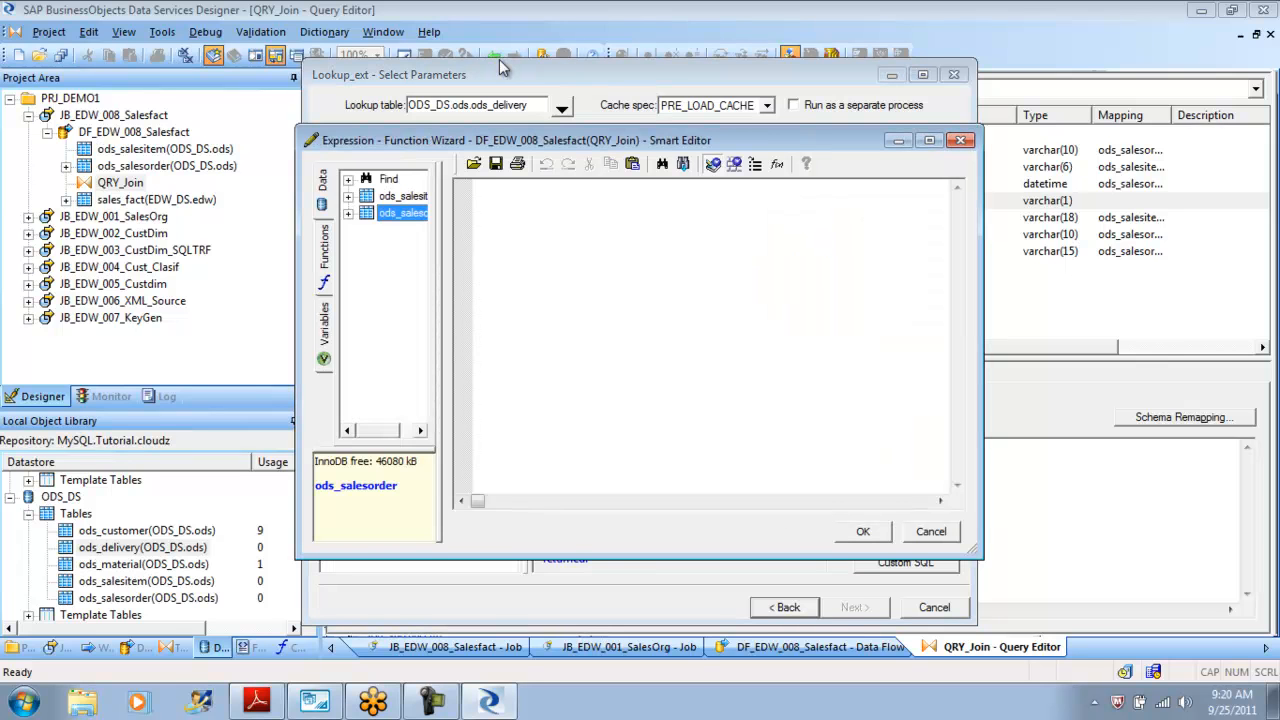
pyautogui.click(348, 196)
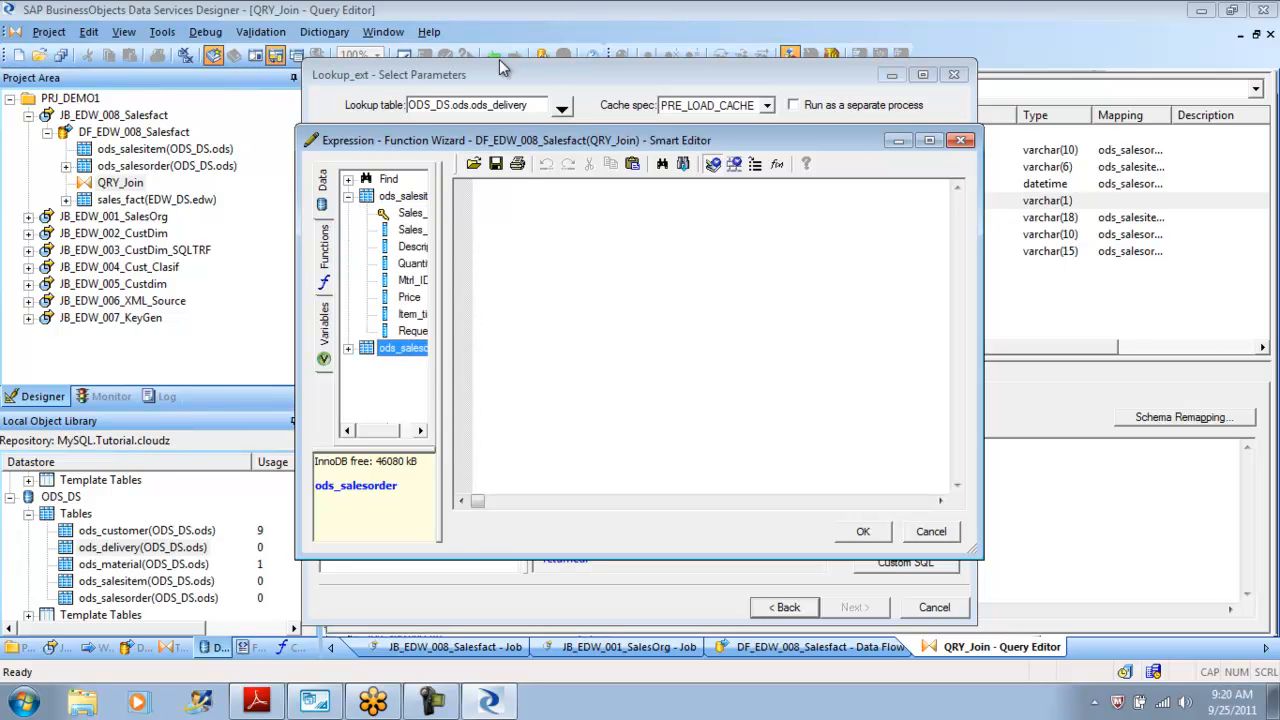
pyautogui.moveTo(446, 300); pyautogui.dragTo(502, 300)
pyautogui.click(440, 213)
pyautogui.click(863, 532)
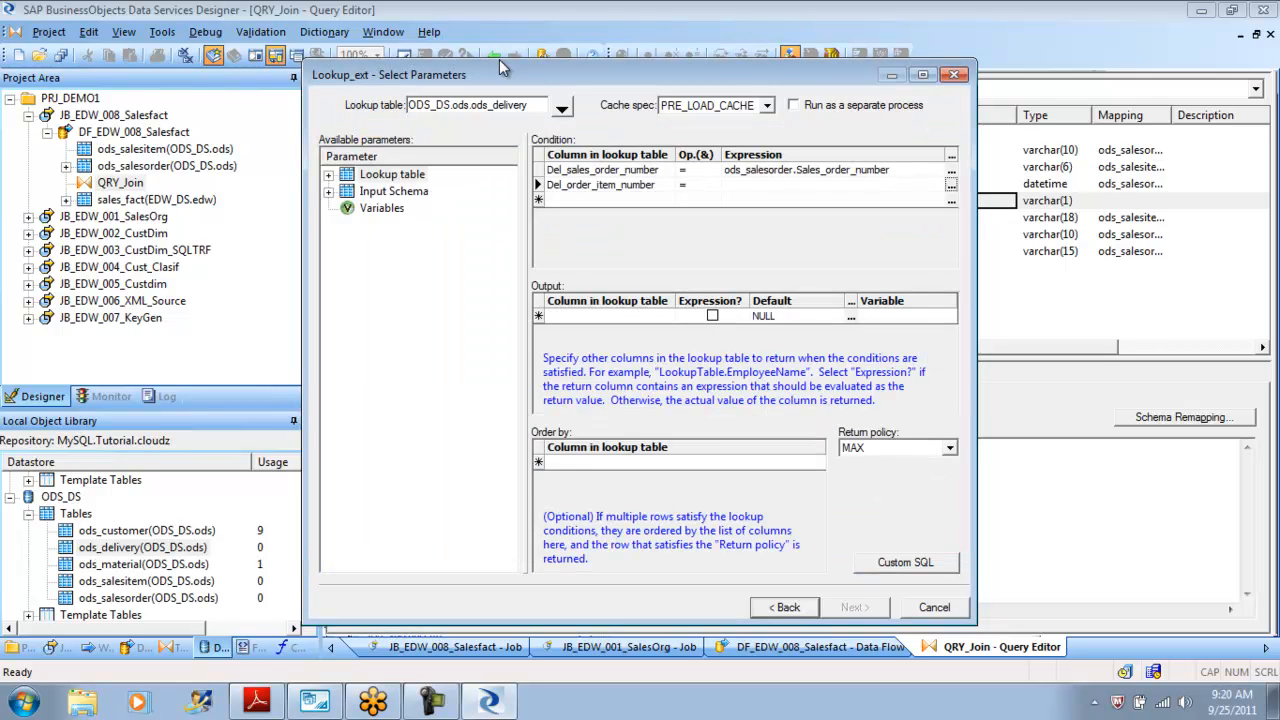
# Set the second condition's expression to ods_salesitem.Sales_line_item_ID.
pyautogui.click(951, 185)
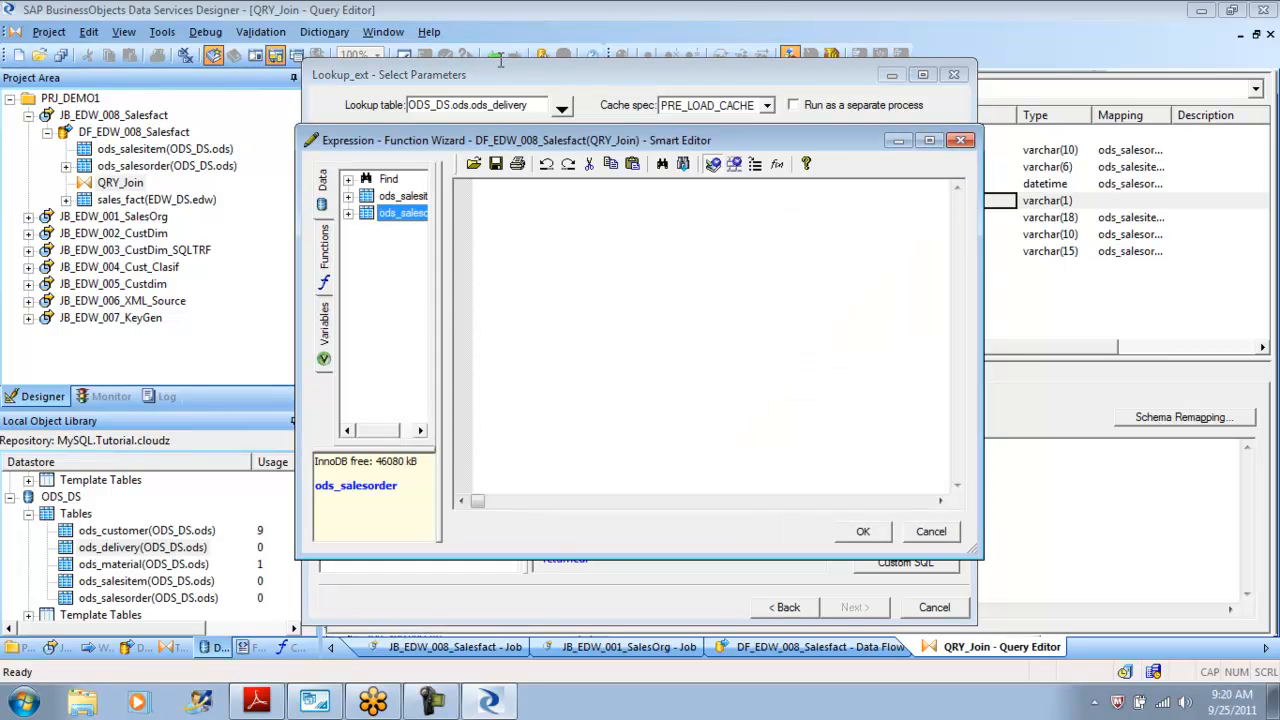
pyautogui.click(348, 213)
pyautogui.moveTo(445, 300); pyautogui.dragTo(610, 300)
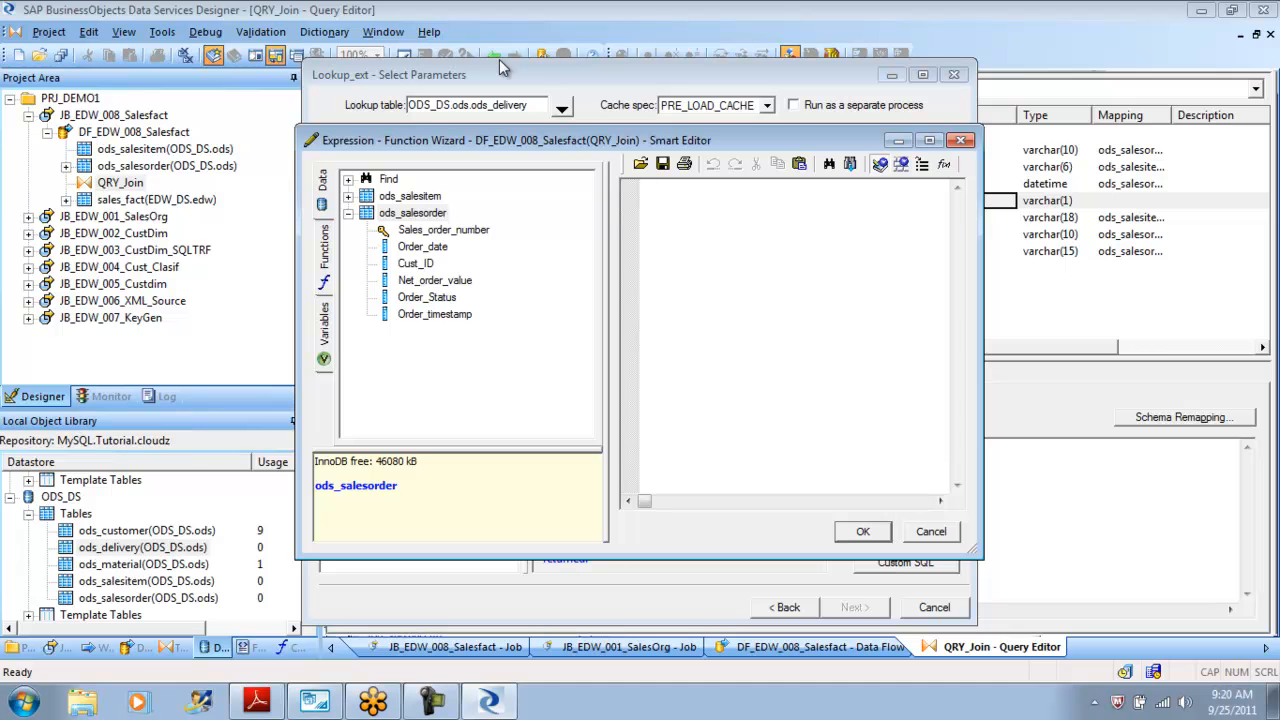
pyautogui.click(348, 196)
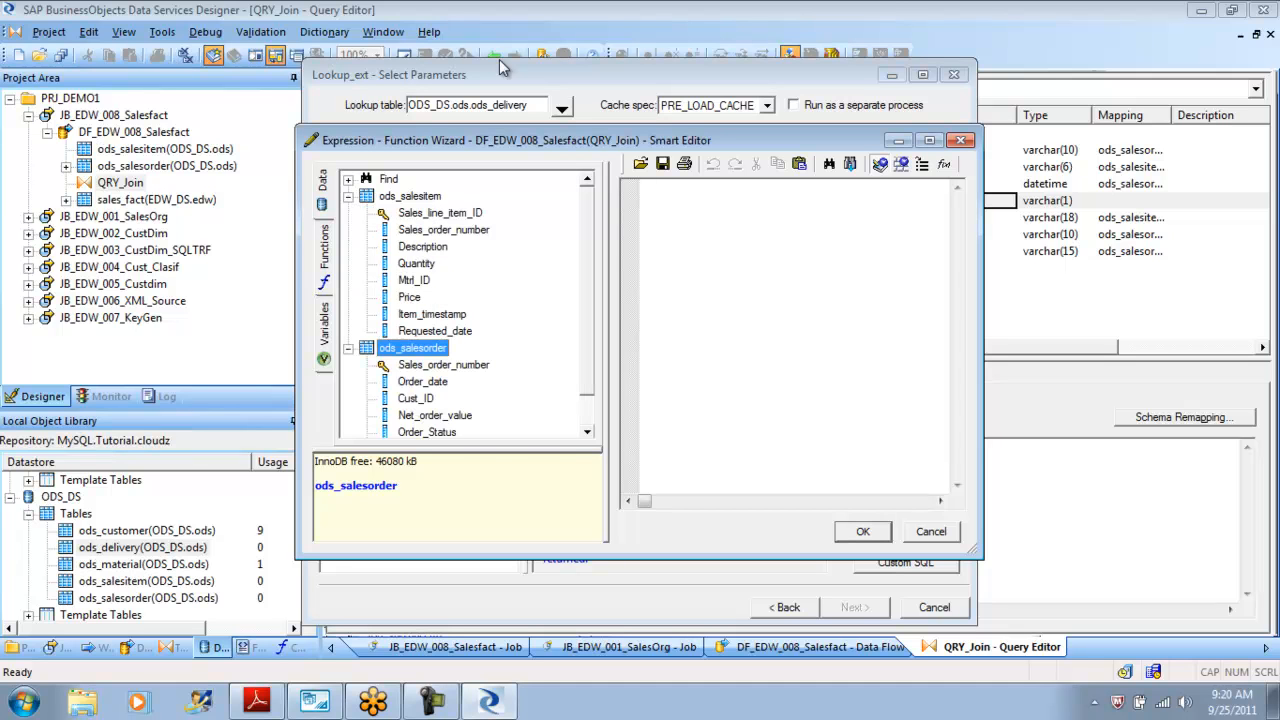
pyautogui.doubleClick(440, 213)
pyautogui.click(863, 532)
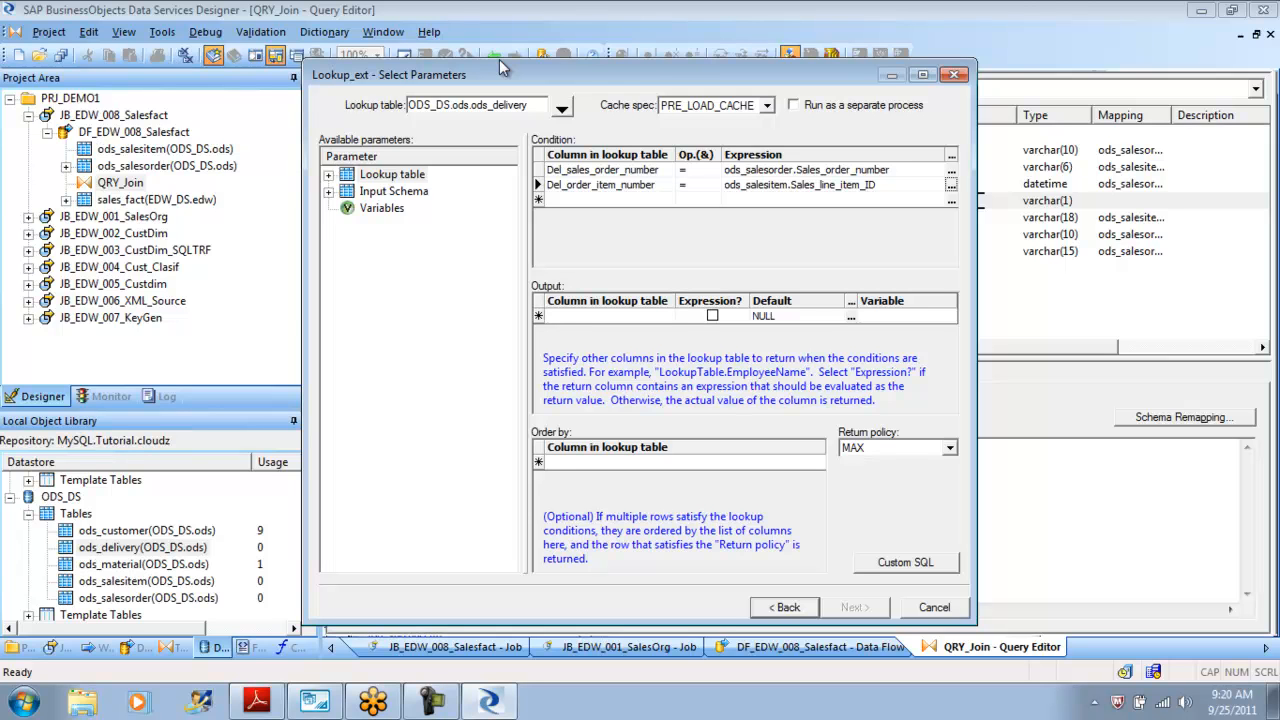
pyautogui.press('Tab')
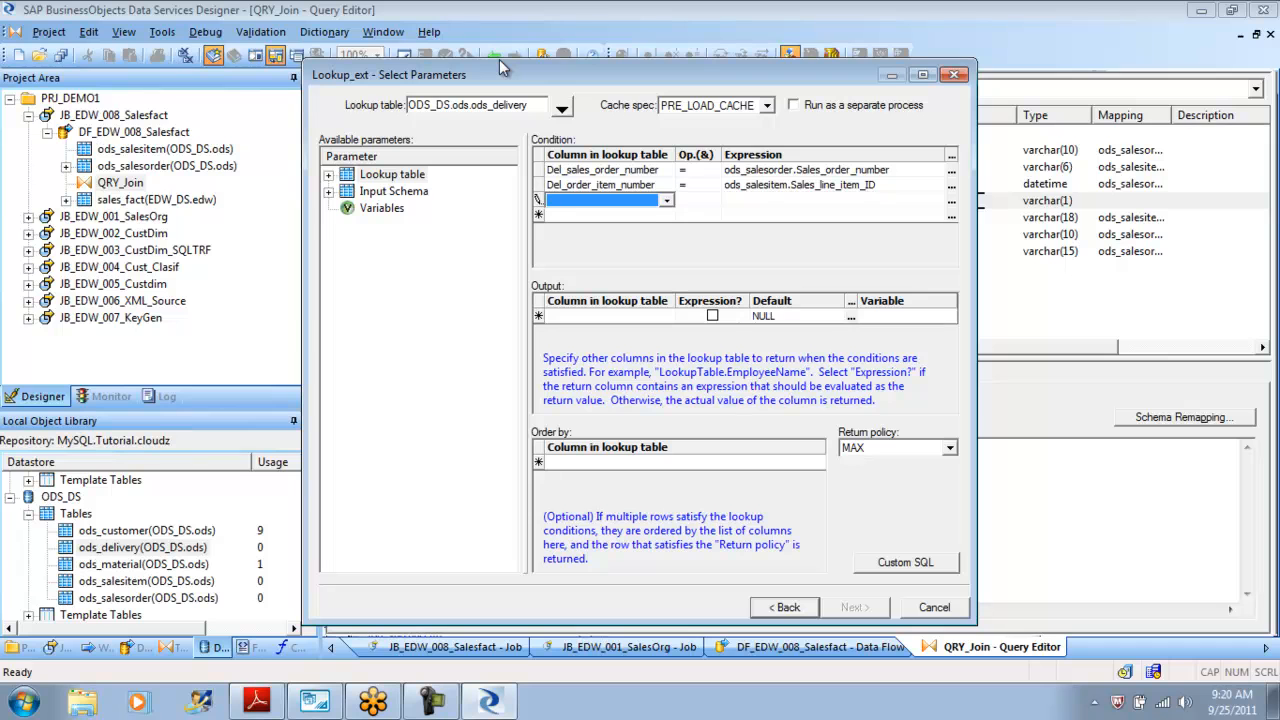
pyautogui.press('Down')
pyautogui.press('Escape')
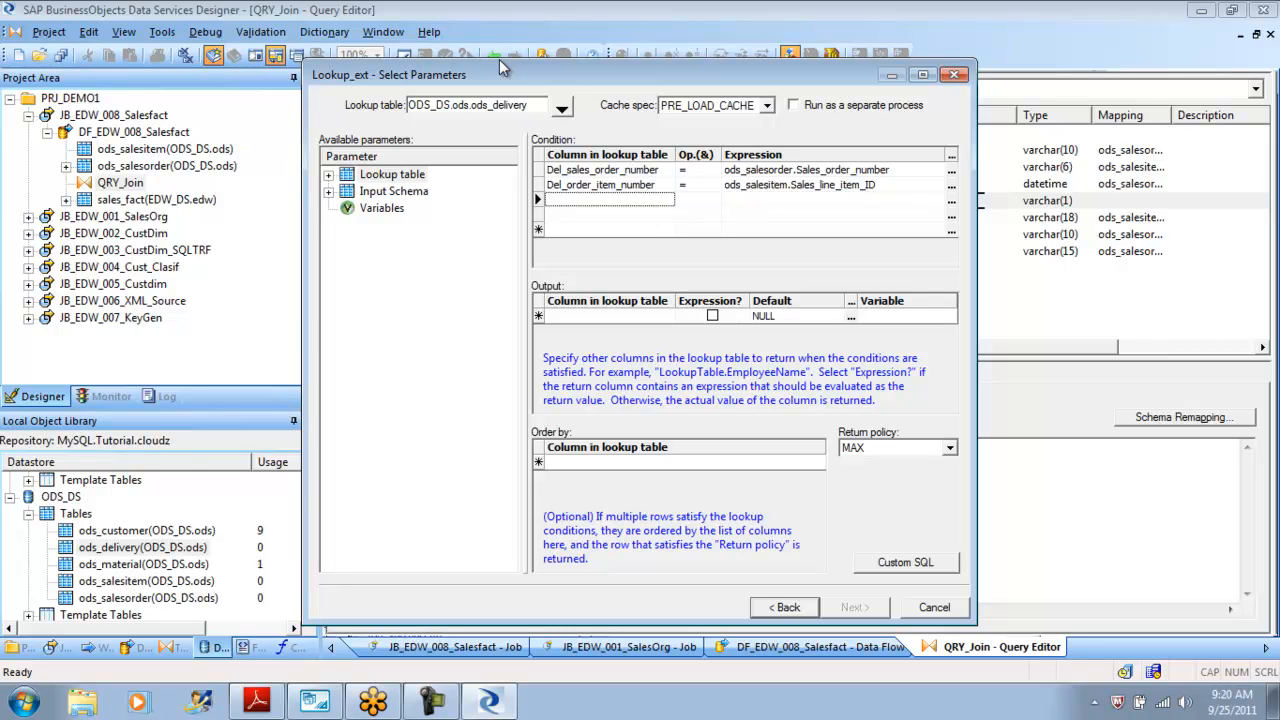
pyautogui.rightClick(539, 199)
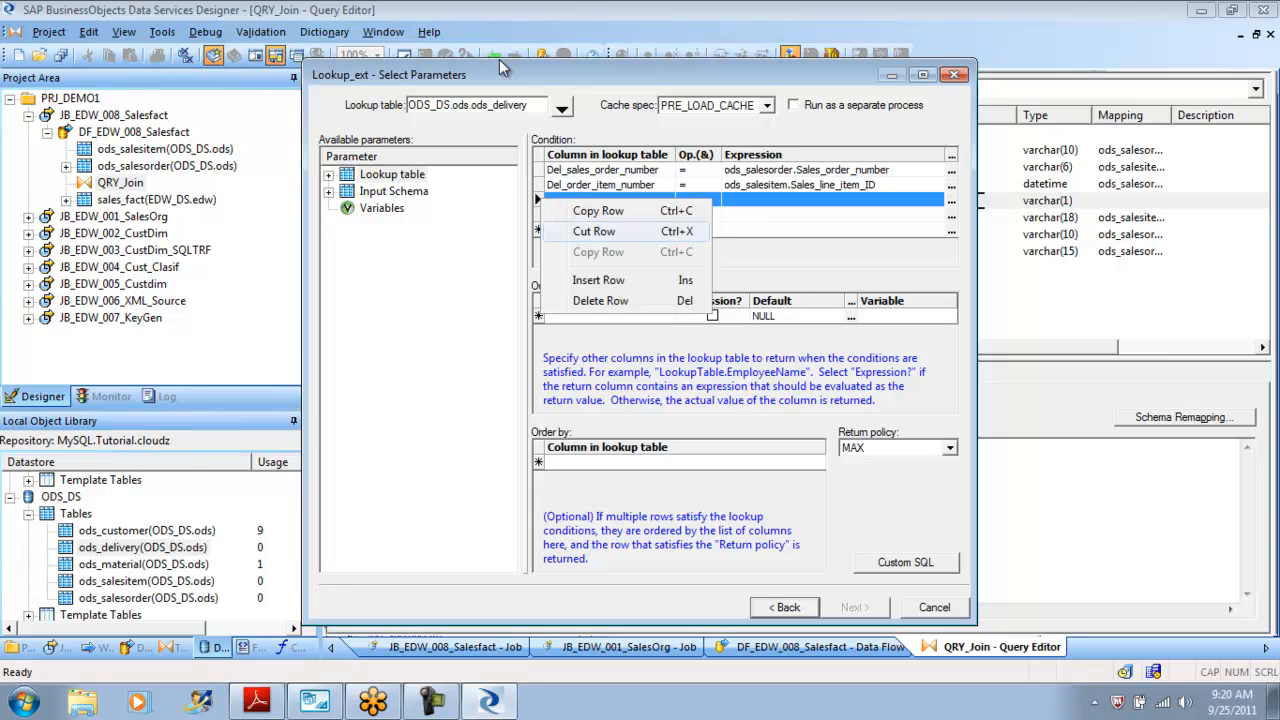
pyautogui.click(596, 232)
pyautogui.rightClick(540, 213)
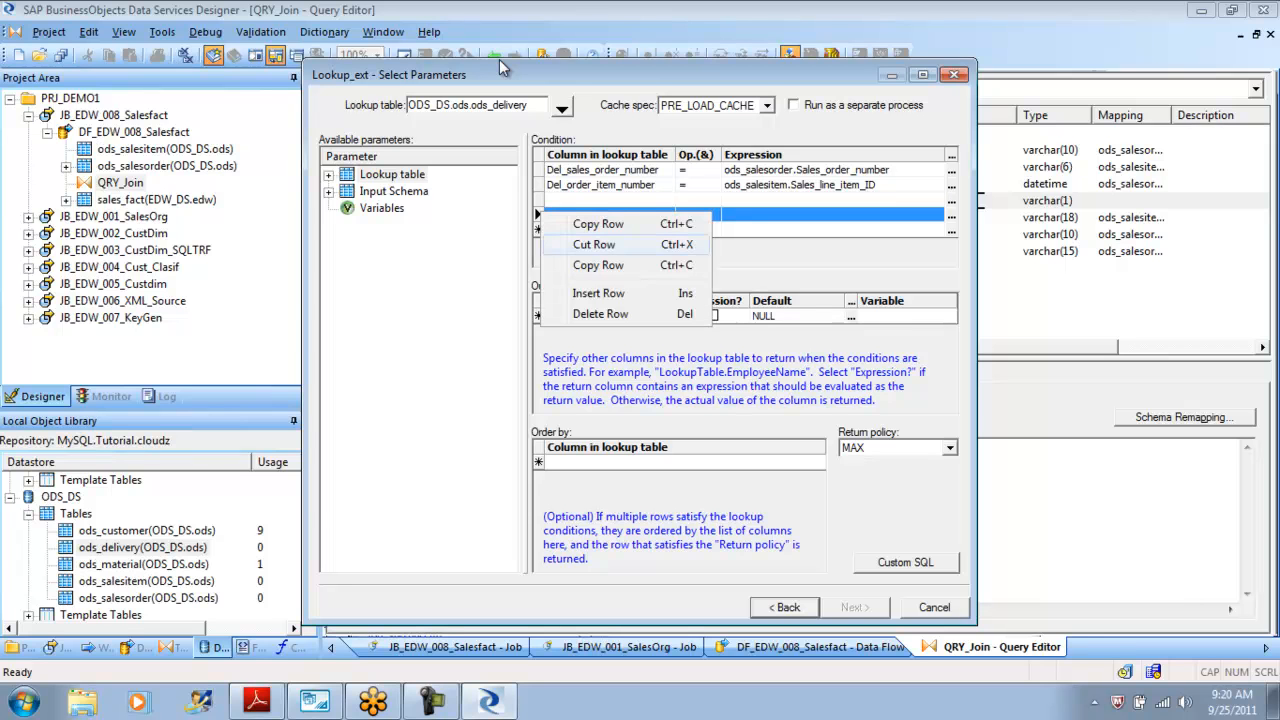
pyautogui.click(500, 62)
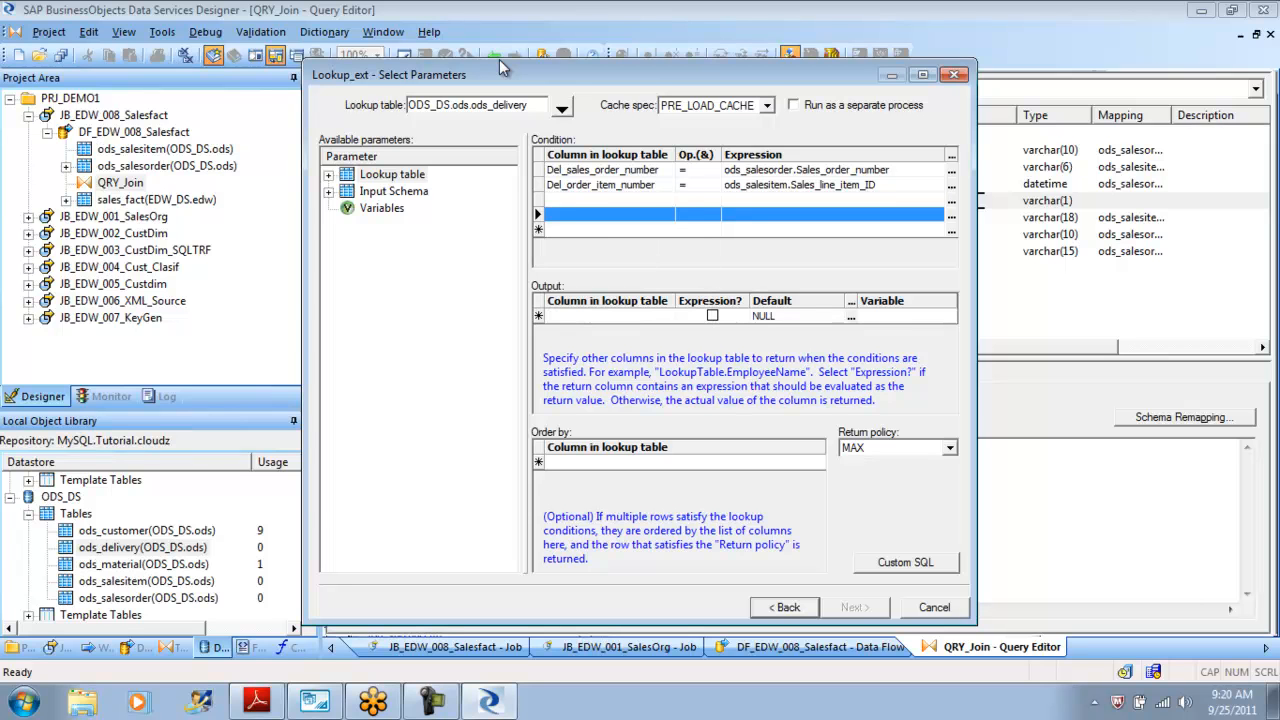
pyautogui.rightClick(538, 196)
pyautogui.press('Down')
pyautogui.press('Down')
pyautogui.press('Down')
pyautogui.press('Down')
pyautogui.press('Return')
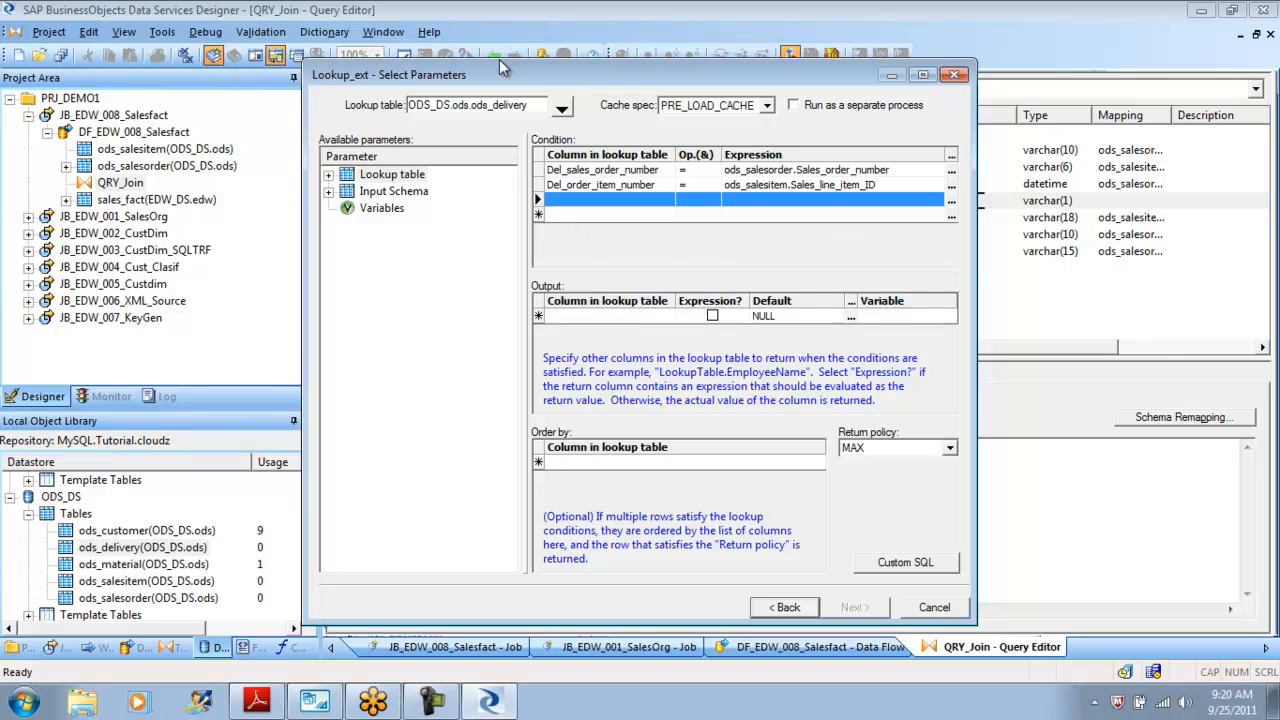
pyautogui.hotkey('shift', 'F10')
pyautogui.press('Down')
pyautogui.press('Down')
pyautogui.press('Down')
pyautogui.press('Down')
pyautogui.press('Return')
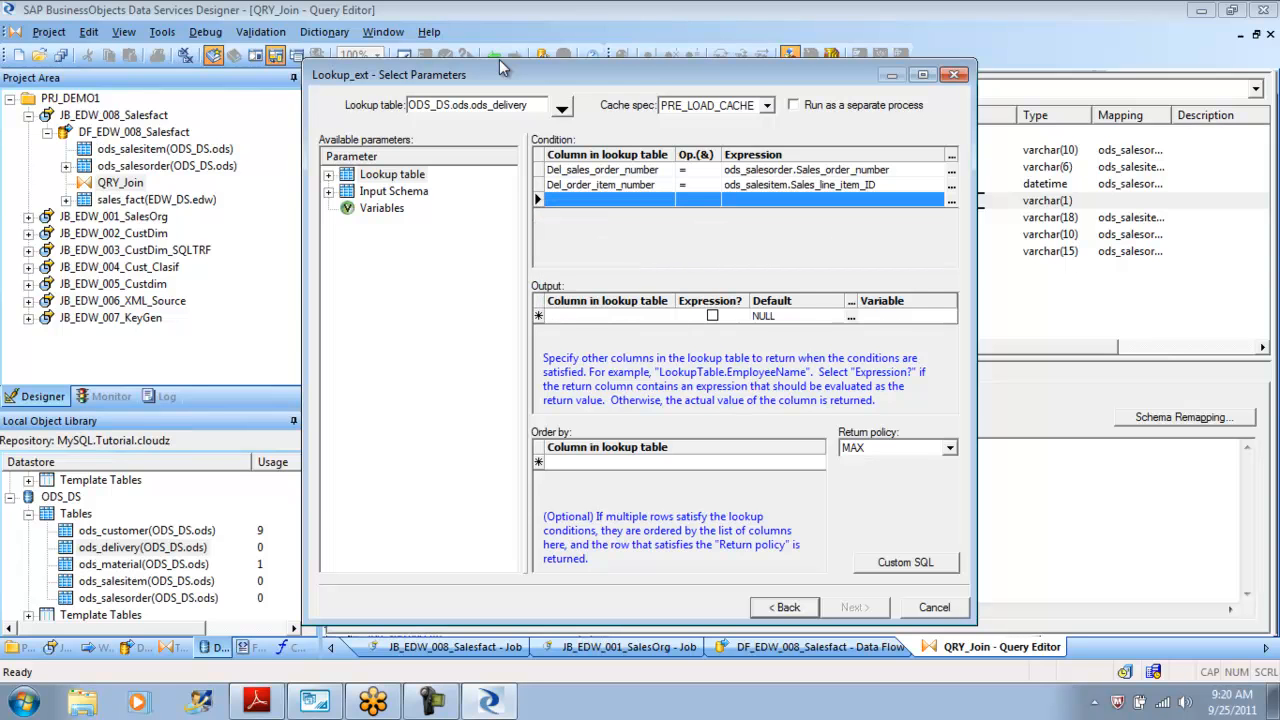
pyautogui.hotkey('shift', 'F10')
pyautogui.press('Up')
pyautogui.press('Down')
pyautogui.press('Return')
# Choose Del_order_status as the output column returned from the lookup table.
pyautogui.press('Tab')
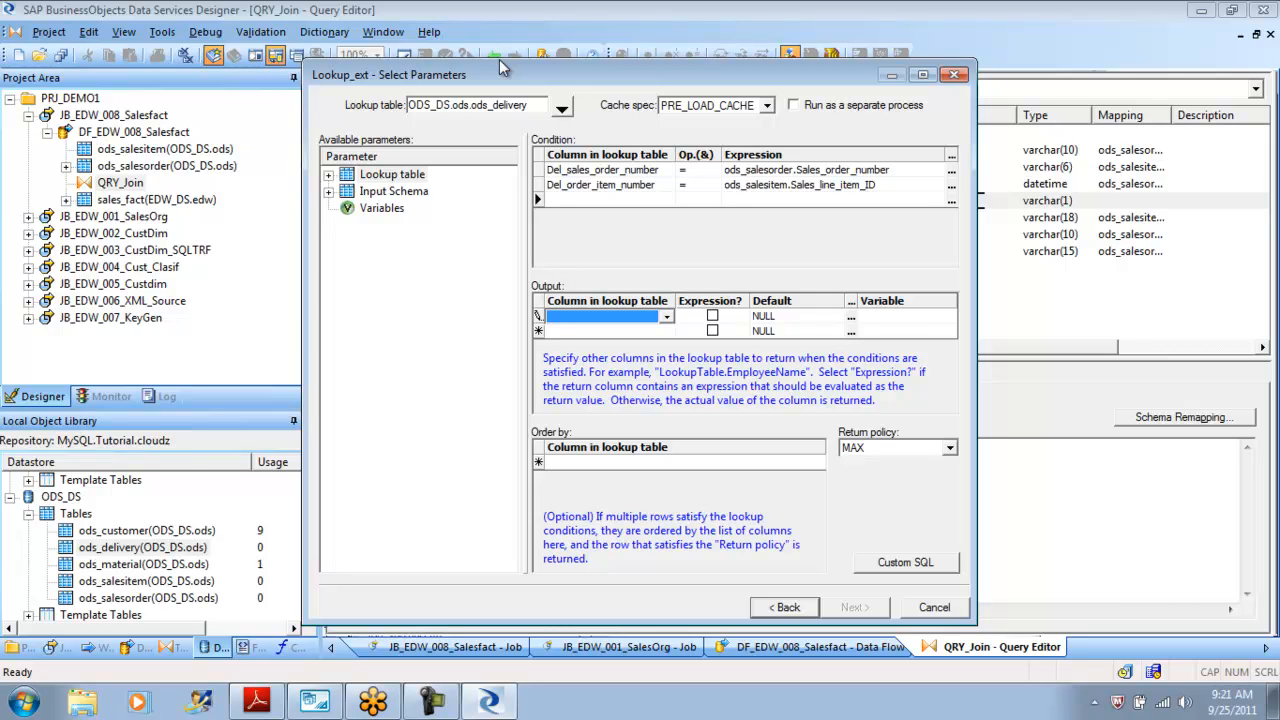
pyautogui.hotkey('alt', 'Down')
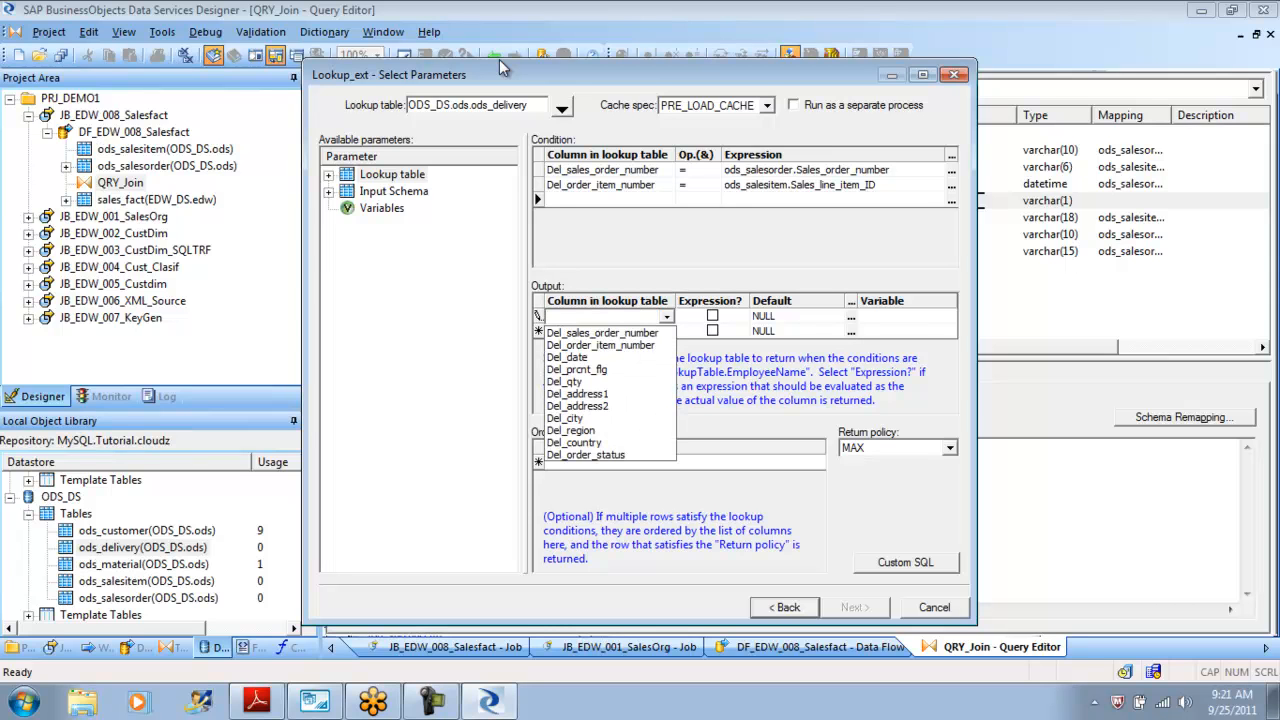
pyautogui.press('Down')
pyautogui.press('Down')
pyautogui.press('Down')
pyautogui.press('Down')
pyautogui.press('Down')
pyautogui.press('Down')
pyautogui.press('Down')
pyautogui.press('Down')
pyautogui.press('Down')
pyautogui.press('Down')
pyautogui.press('Down')
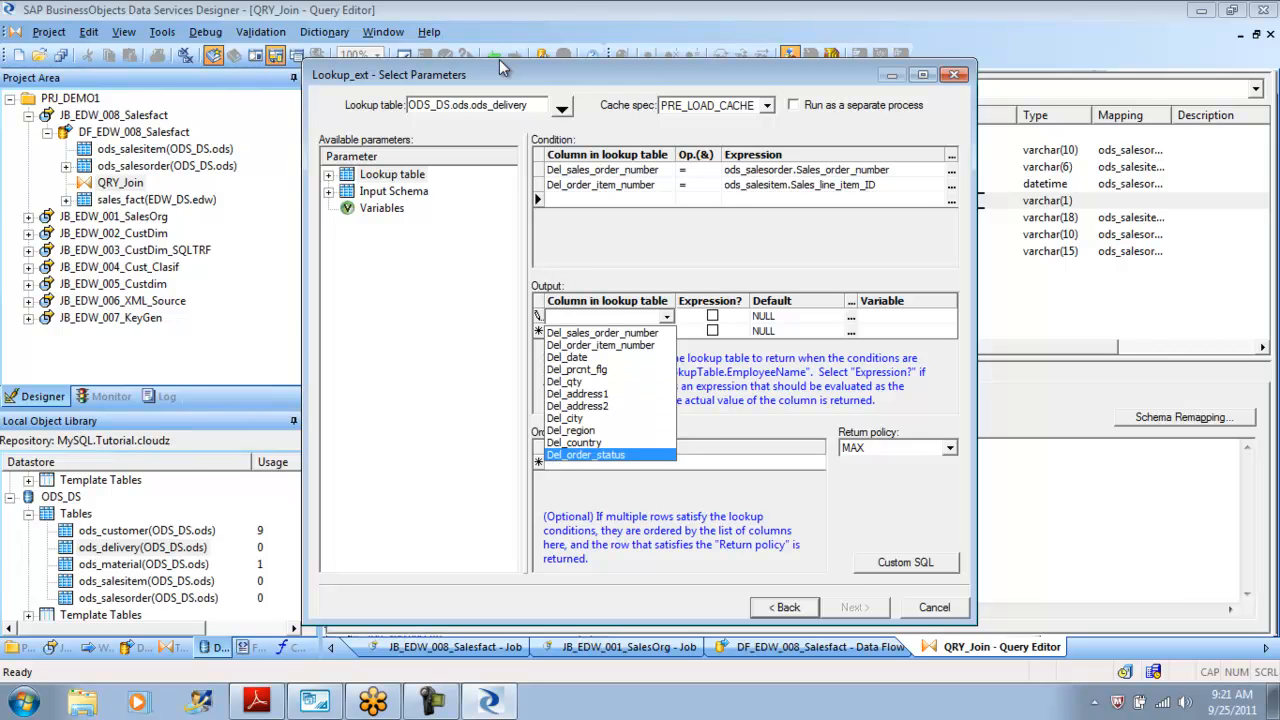
pyautogui.press('Return')
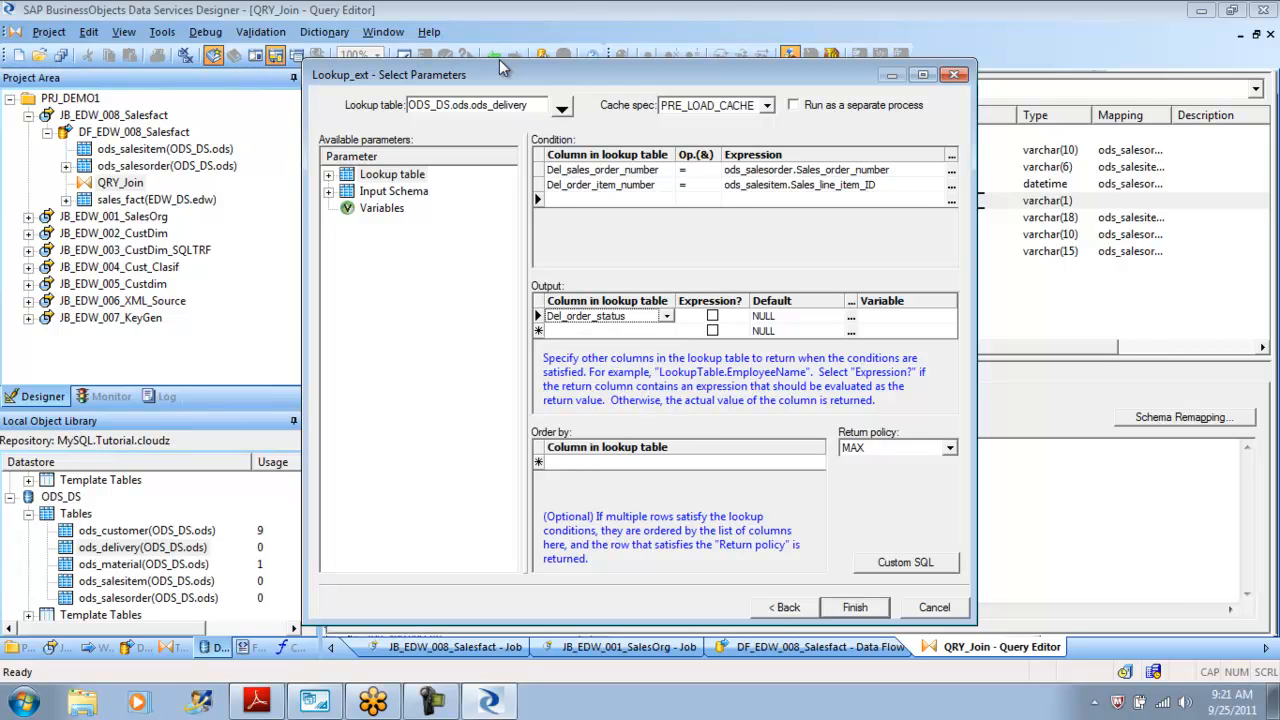
# Set the output column's default value to 'UnKnown'.
pyautogui.press('Tab')
pyautogui.press('Tab')
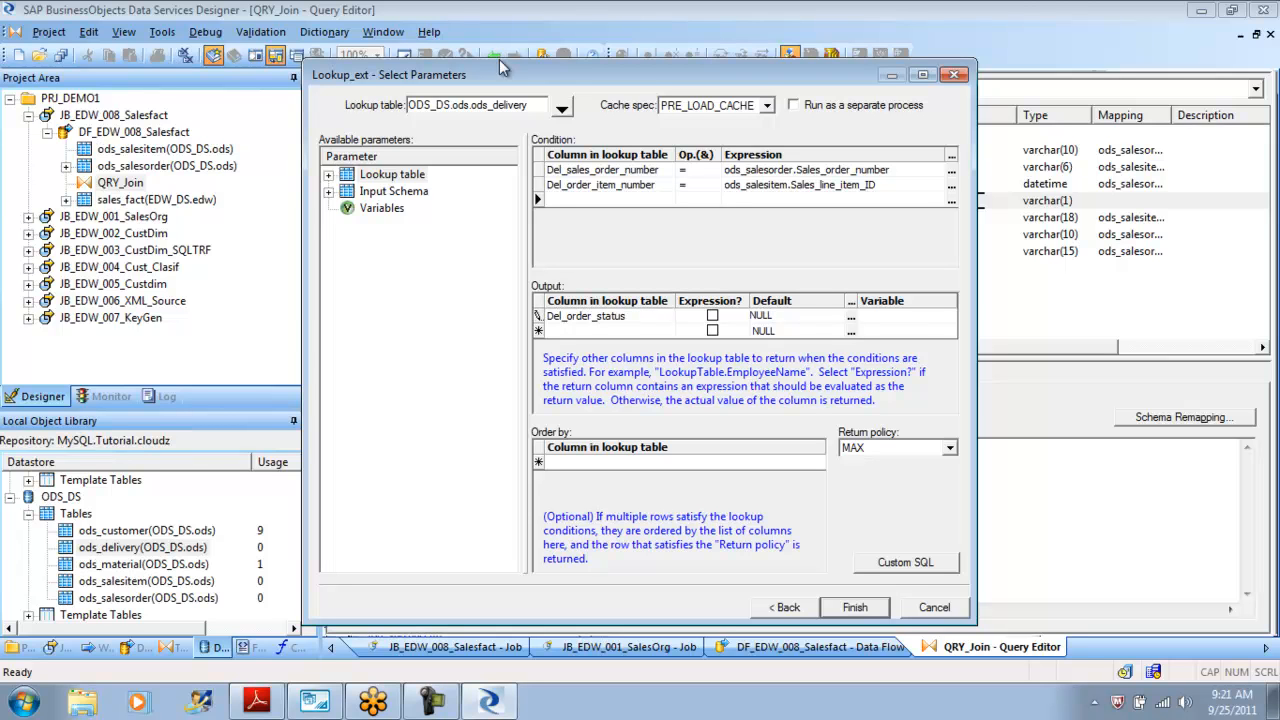
pyautogui.hotkey('shift', 'Home')
pyautogui.write("'UnKnown")
pyautogui.press('Tab')
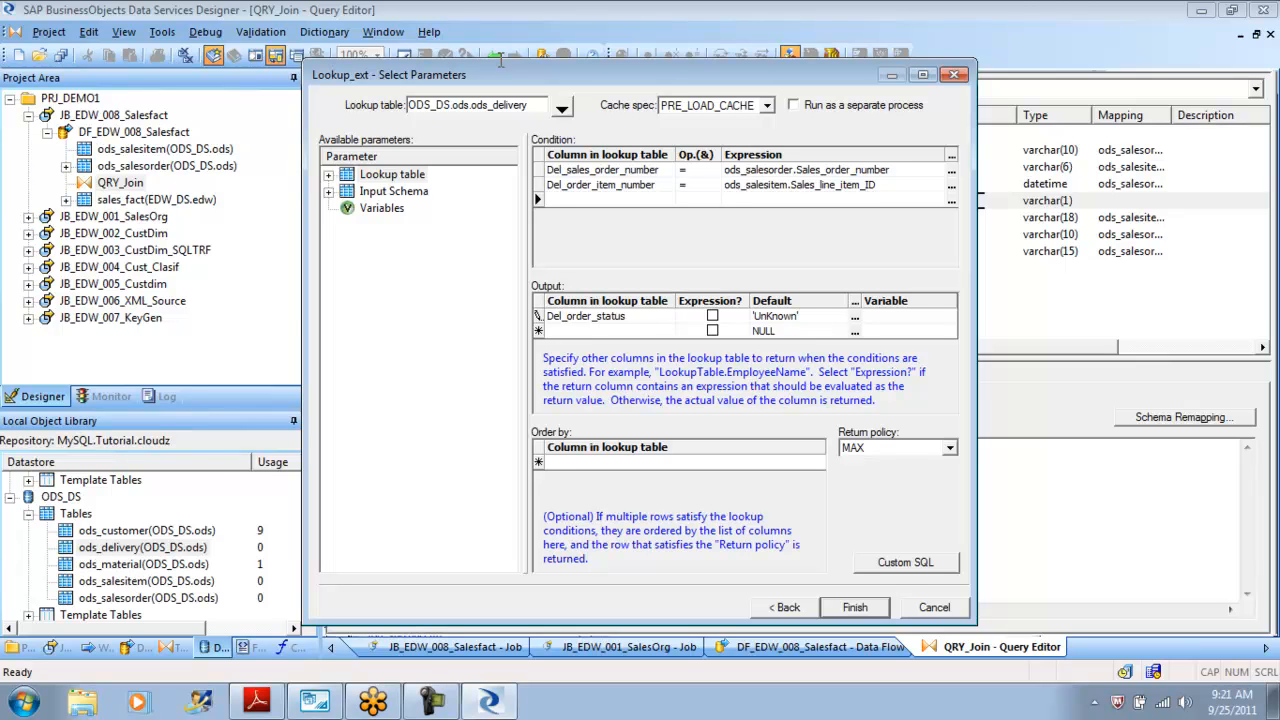
pyautogui.write('$G_Re')
pyautogui.press('BackSpace')
pyautogui.press('BackSpace')
pyautogui.press('BackSpace')
pyautogui.press('BackSpace')
pyautogui.press('BackSpace')
pyautogui.press('Tab')
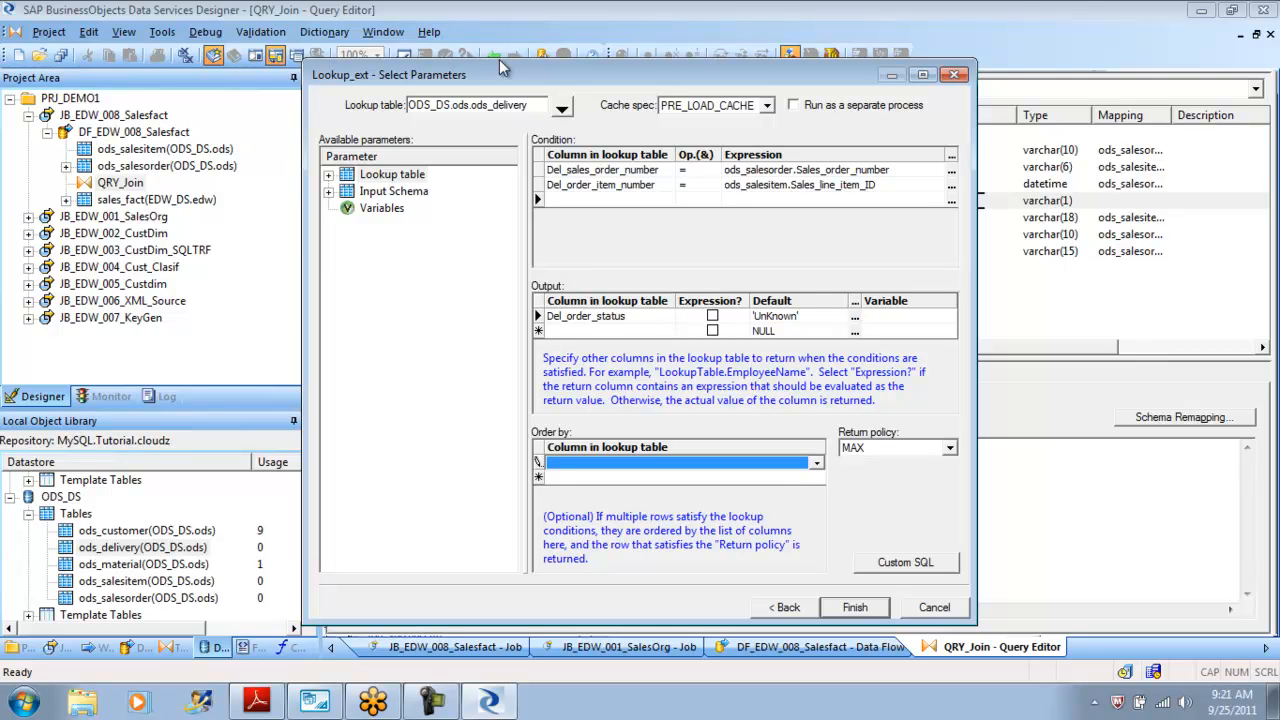
# Examine the Order by column choices and the Return policy options in the lookup parameters.
pyautogui.hotkey('alt', 'Down')
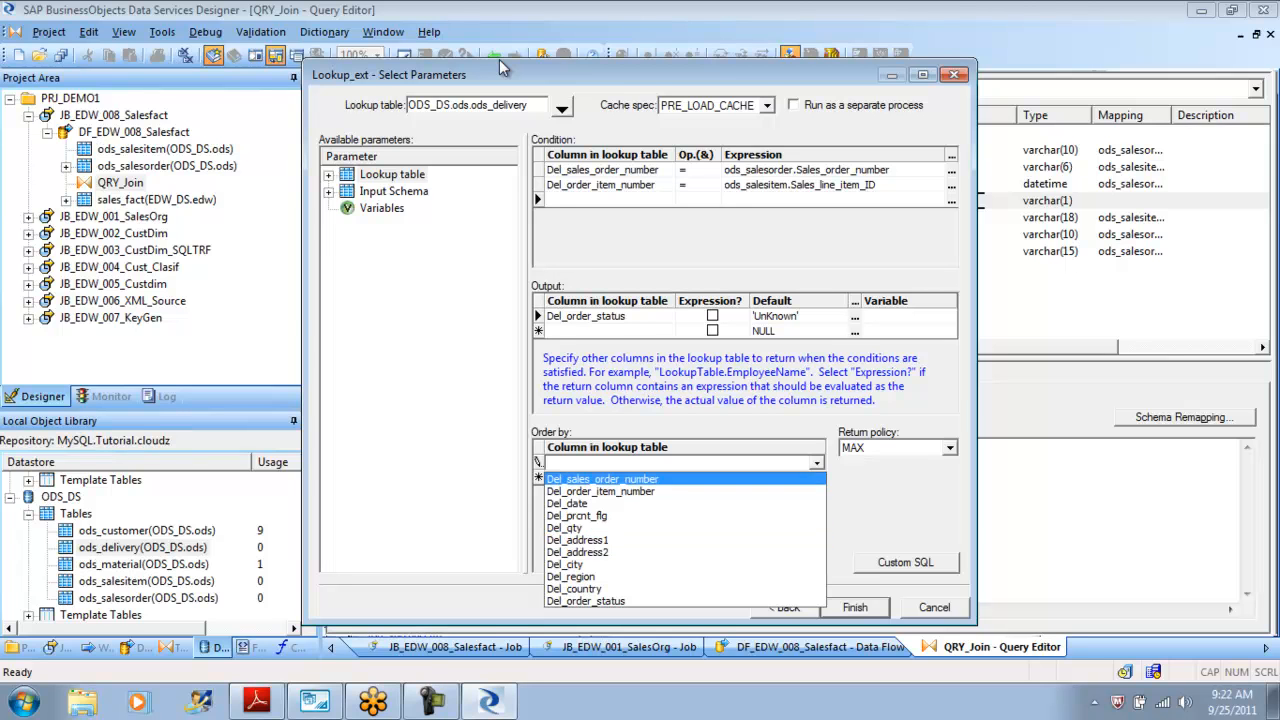
pyautogui.press('Escape')
pyautogui.click(950, 448)
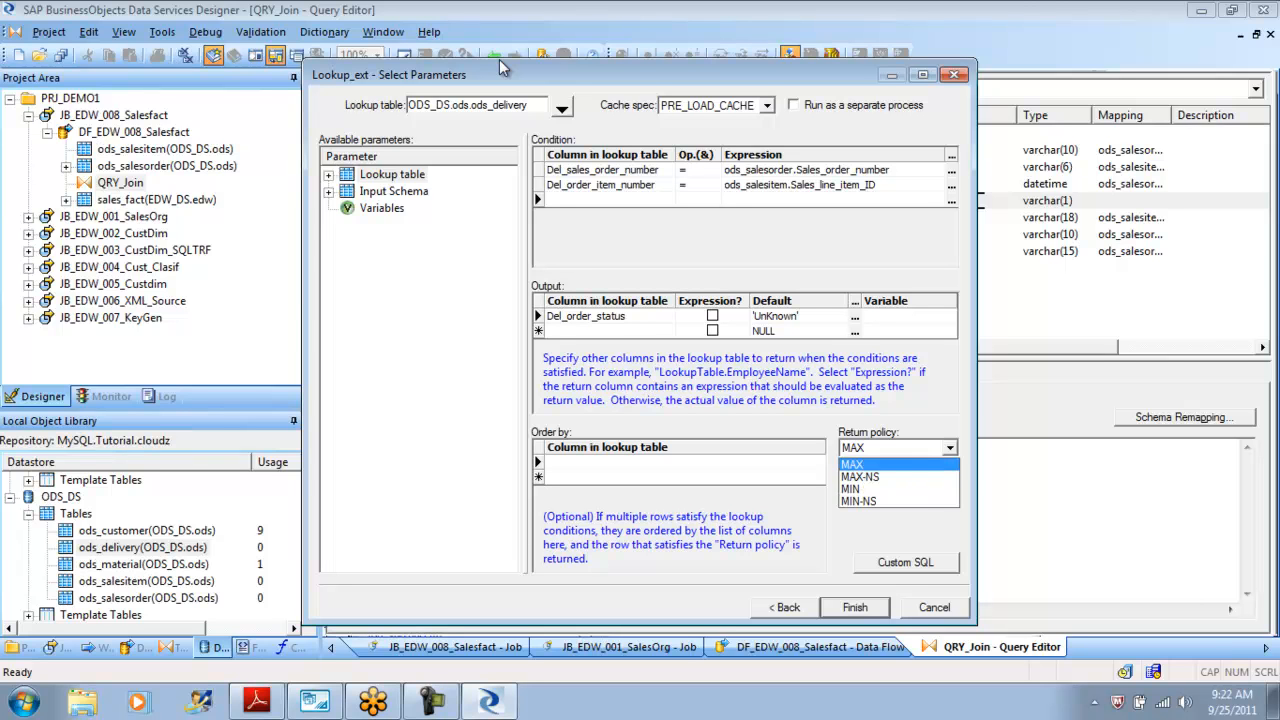
pyautogui.press('Return')
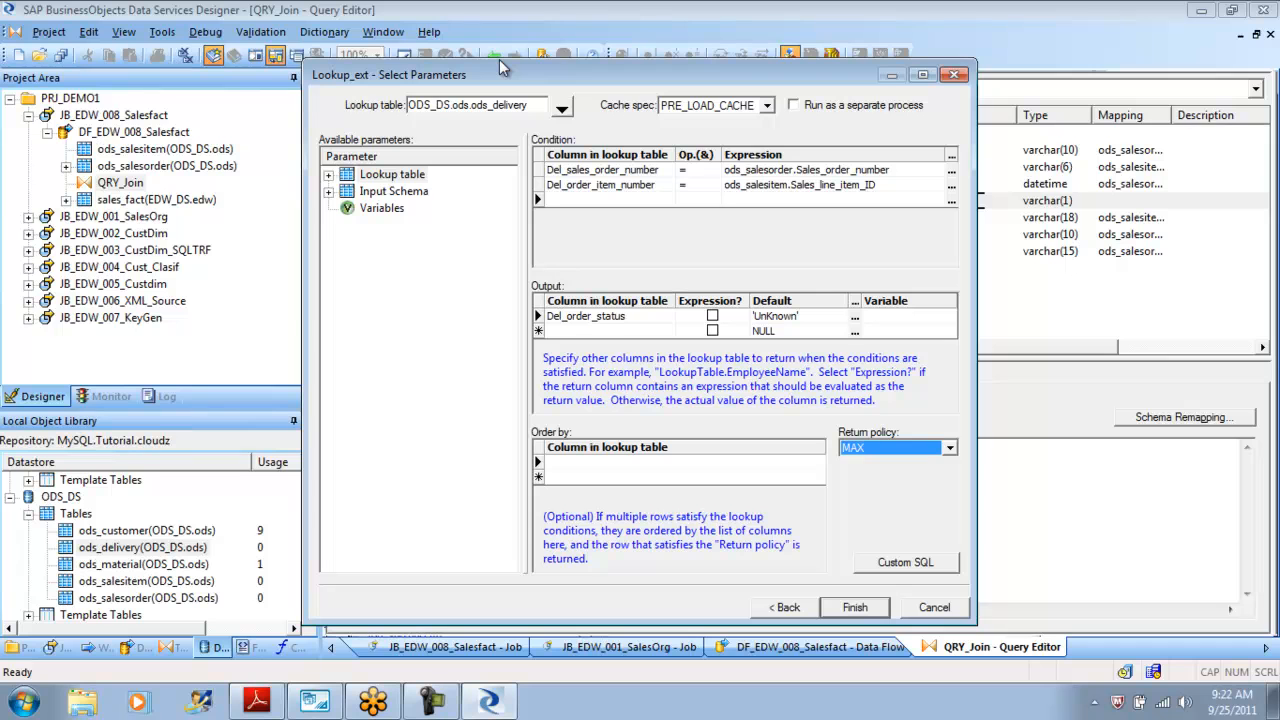
# Set the lookup return policy to MAX and finish the lookup_ext parameter dialog.
pyautogui.hotkey('alt', 'Down')
pyautogui.press('Down')
pyautogui.press('Down')
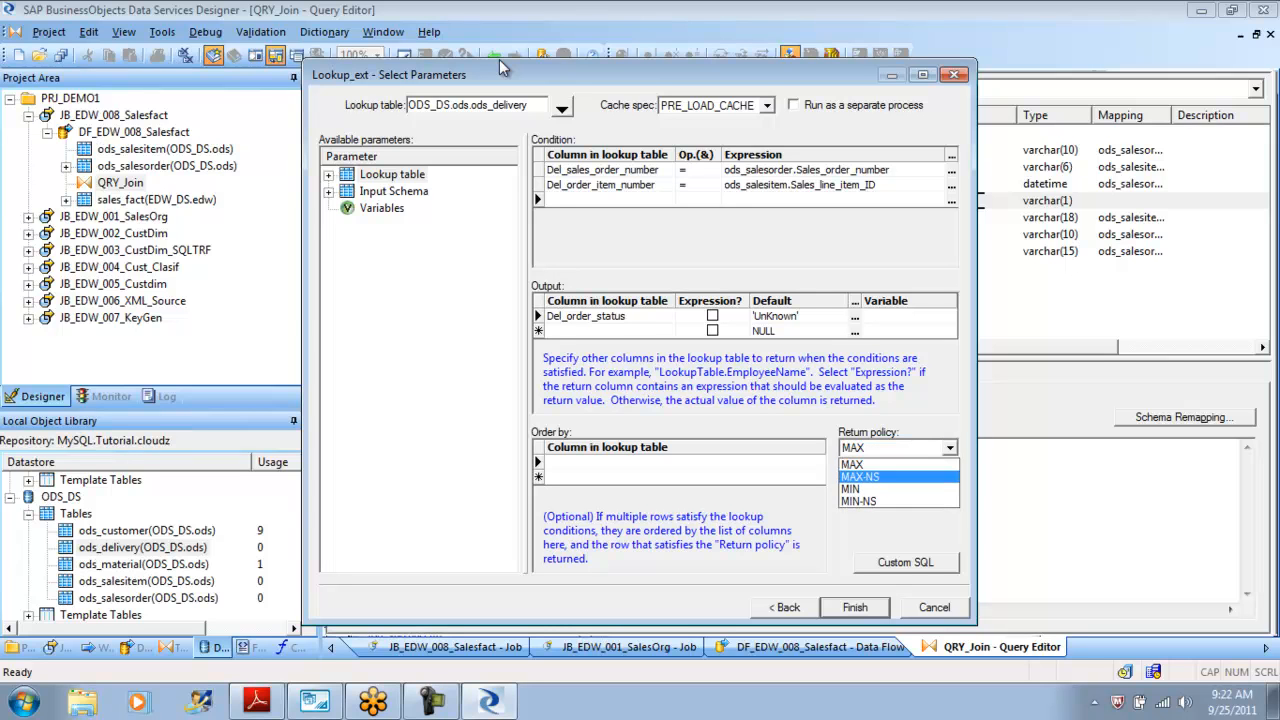
pyautogui.press('Up')
pyautogui.press('Up')
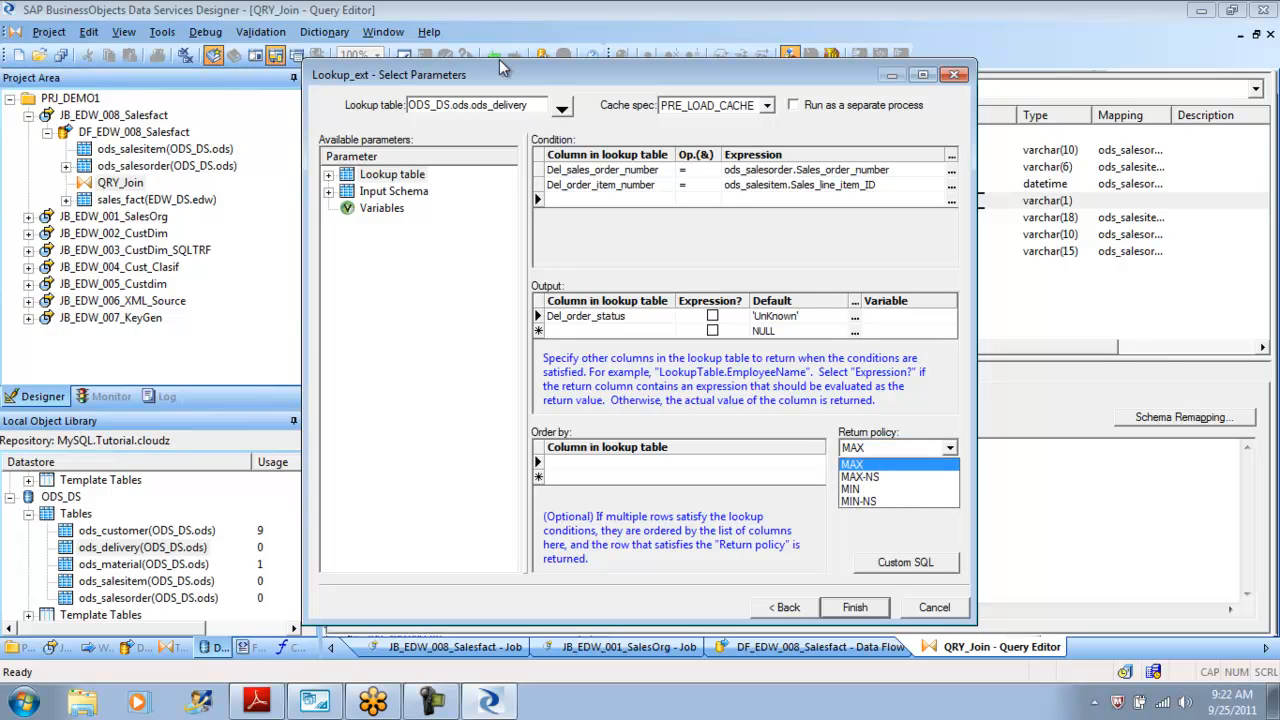
pyautogui.press('Down')
pyautogui.press('Down')
pyautogui.press('Up')
pyautogui.press('Up')
pyautogui.press('Down')
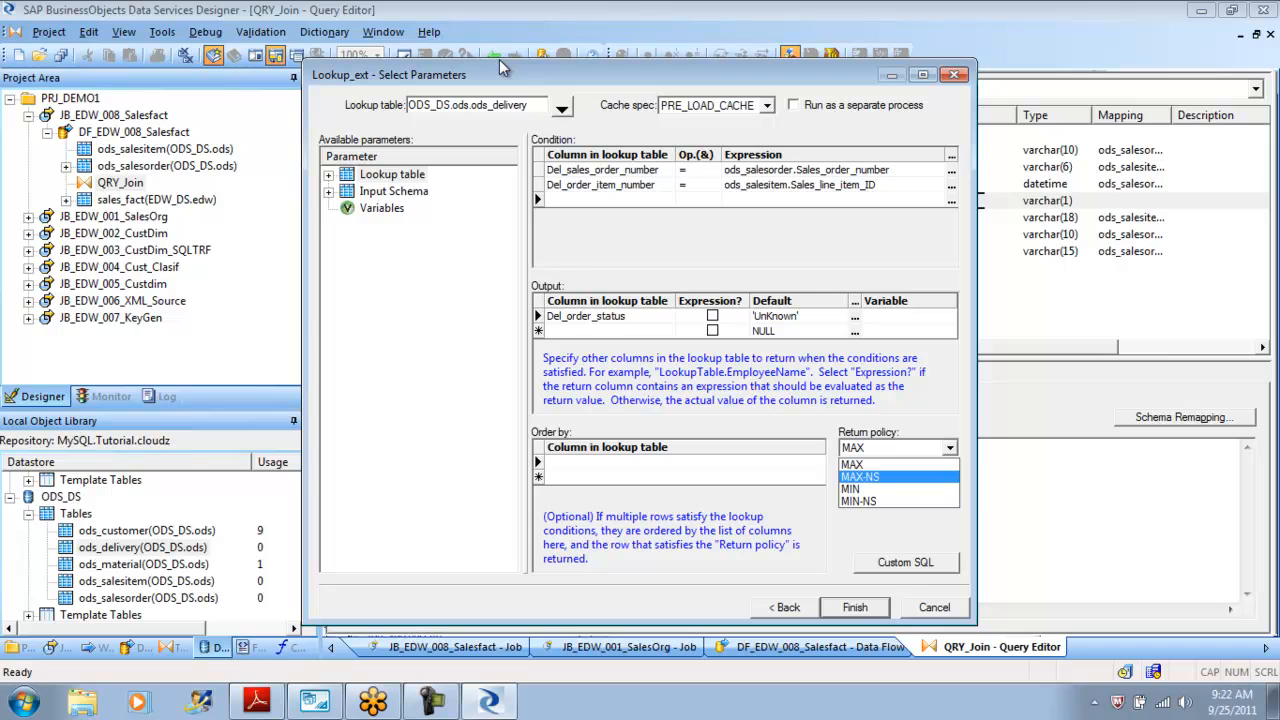
pyautogui.press('Down')
pyautogui.press('Down')
pyautogui.press('Up')
pyautogui.press('Up')
pyautogui.press('Up')
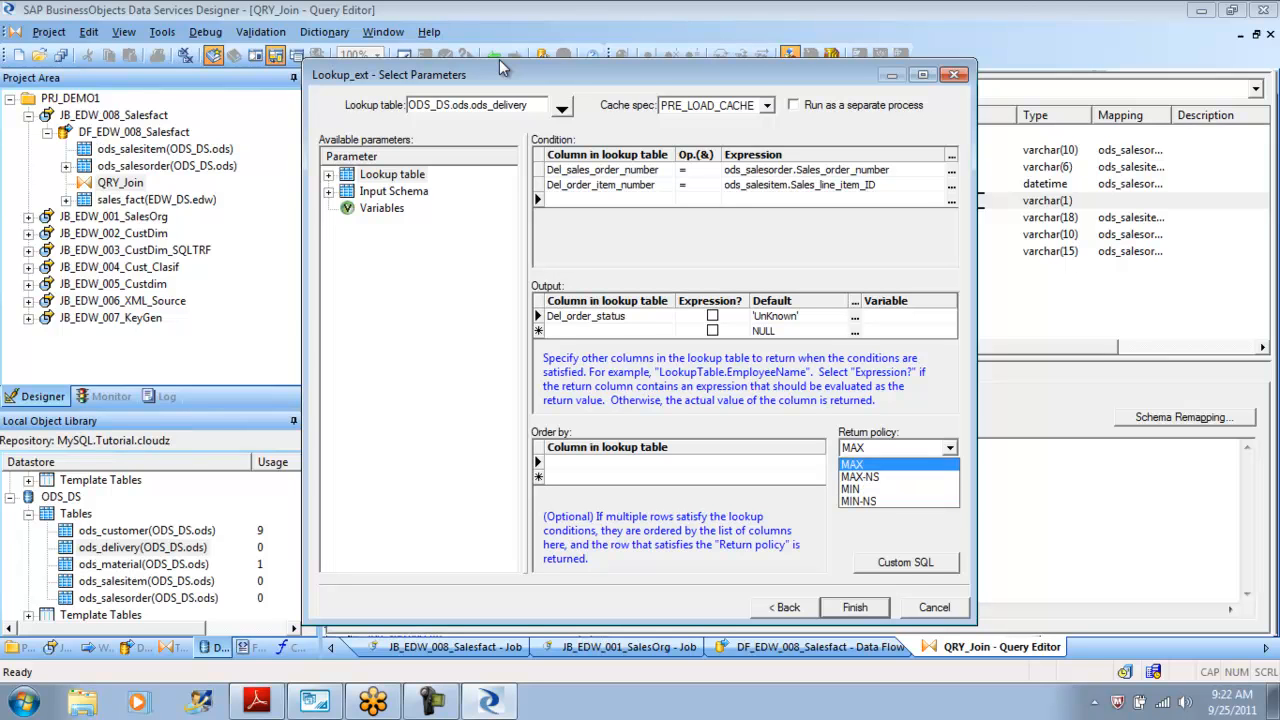
pyautogui.press('Return')
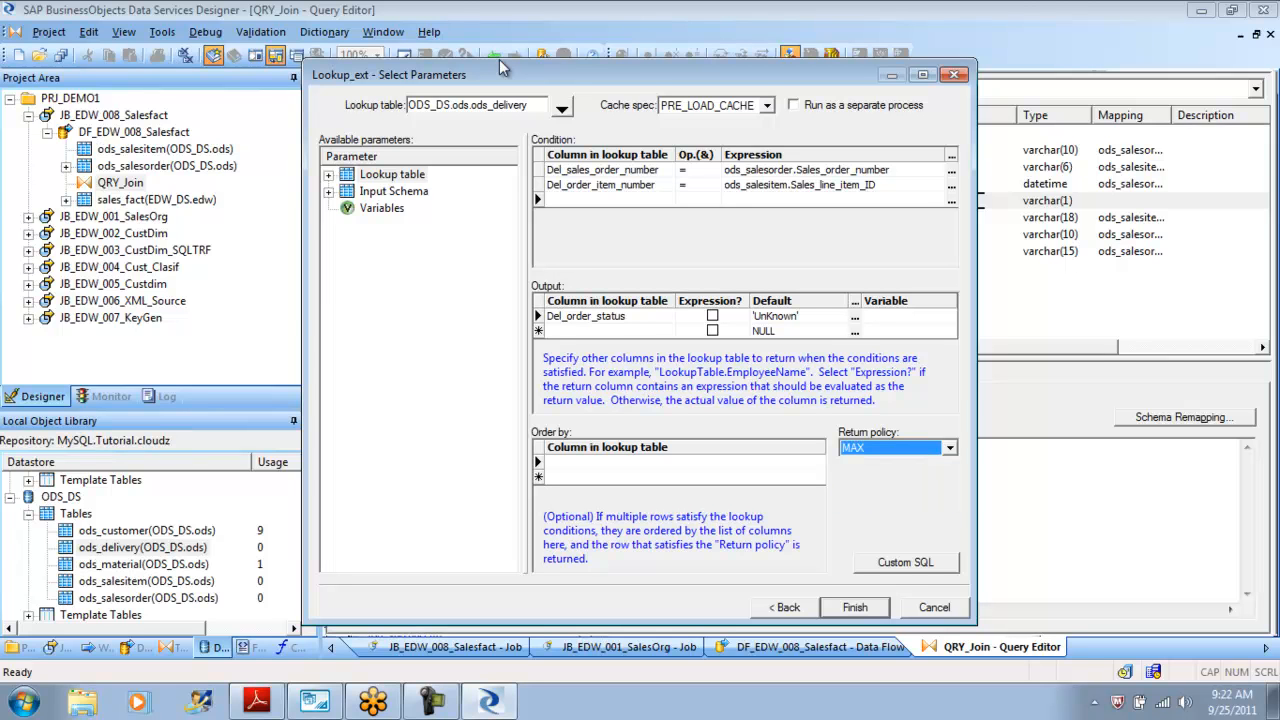
pyautogui.press('Return')
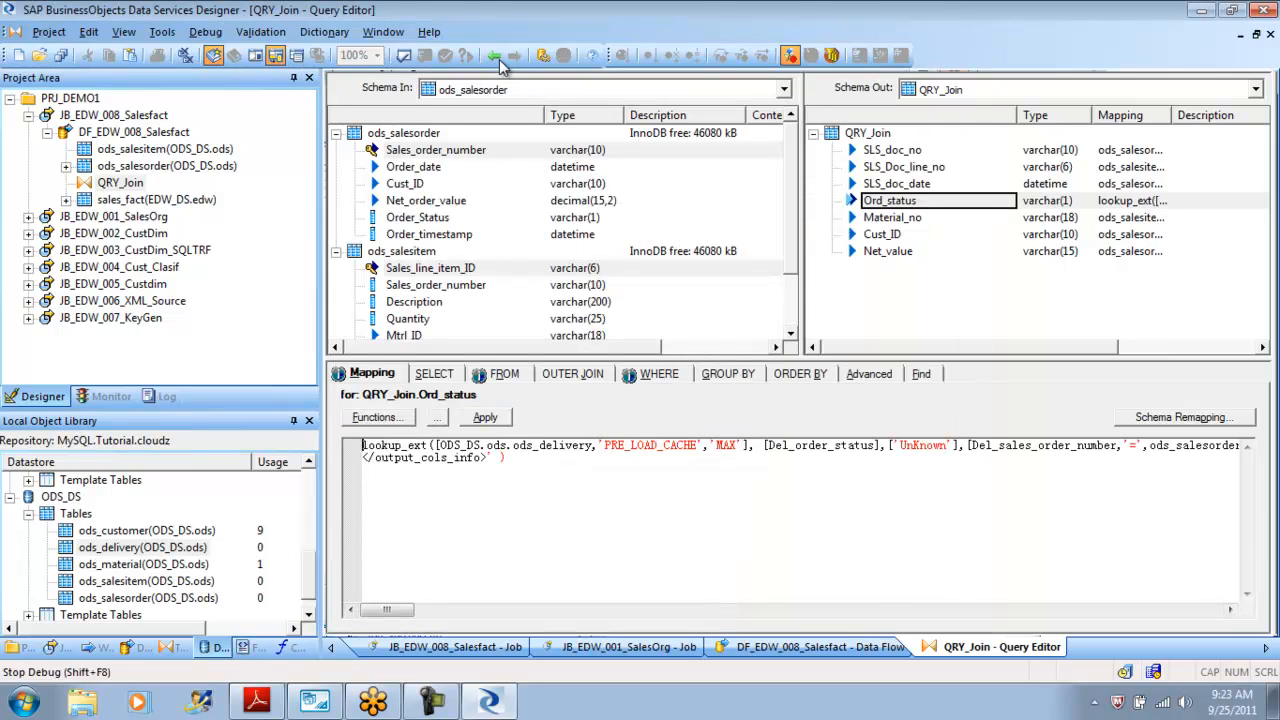
# Validate the current QRY_Join query and dismiss the output window.
pyautogui.click(403, 55)
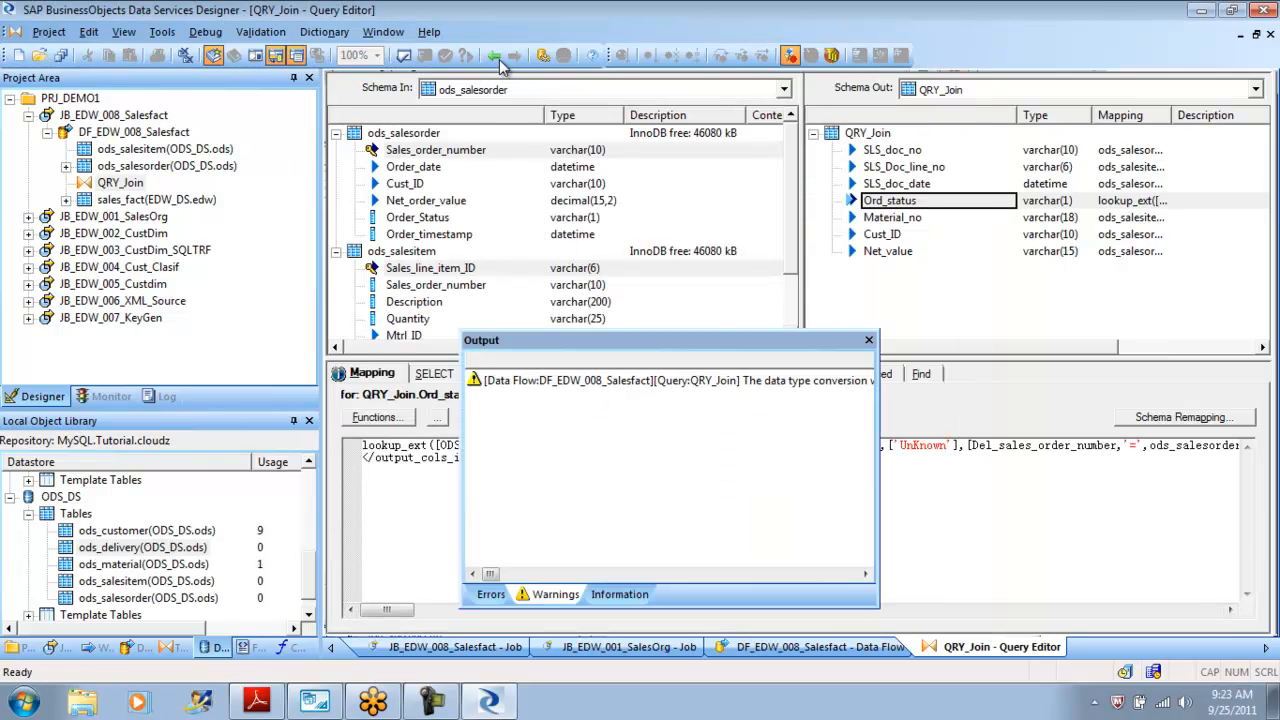
pyautogui.click(869, 341)
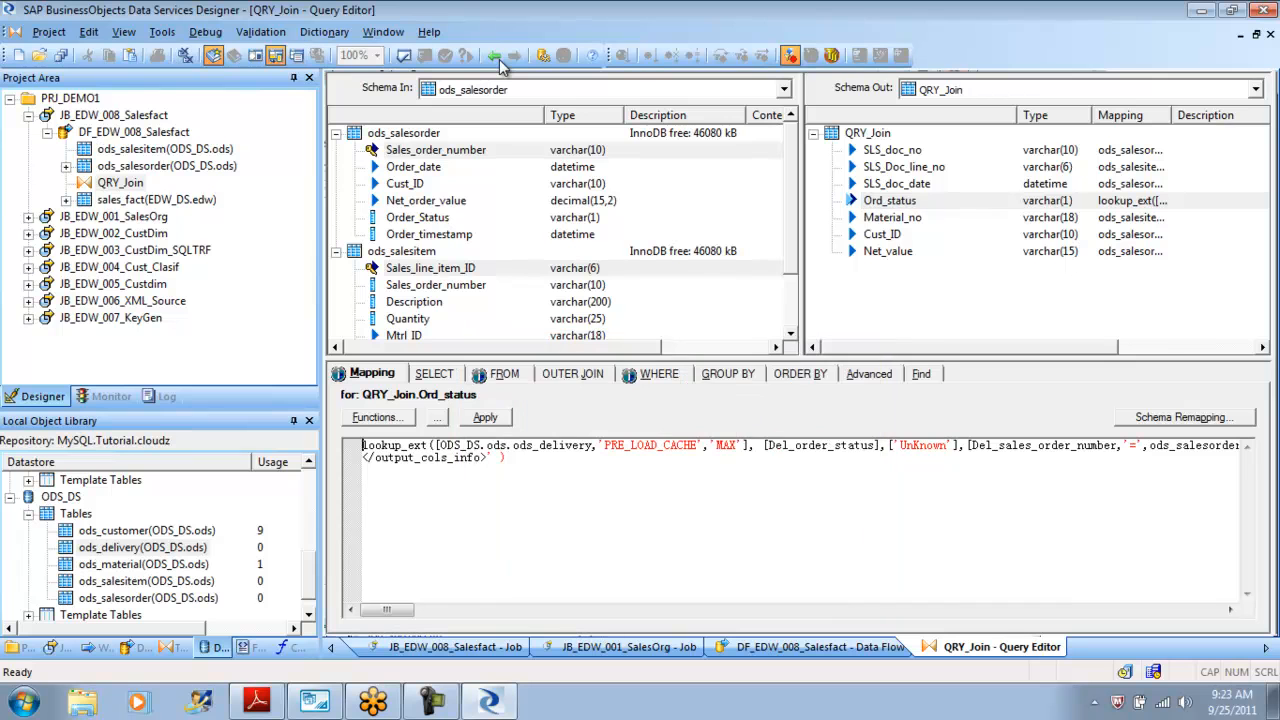
# Go back to the JB_EDW_008_Salesfact job, validate all objects, and open the warning's message details.
pyautogui.click(497, 57)
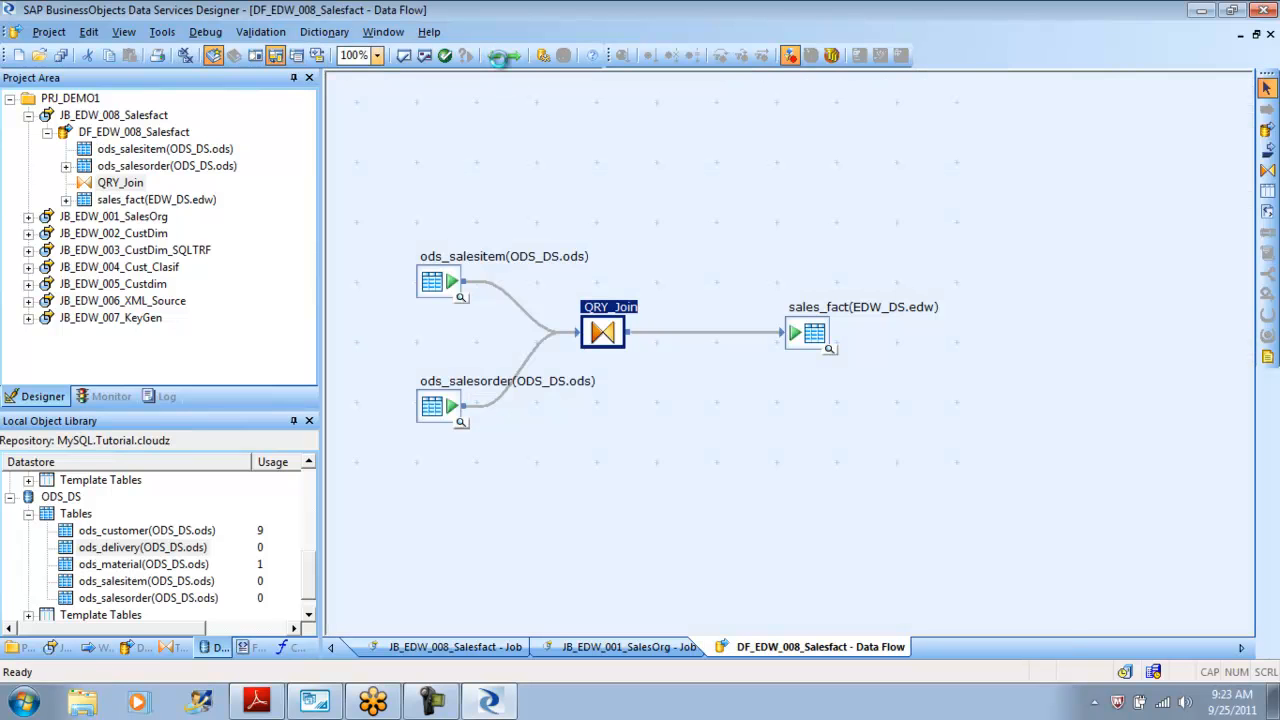
pyautogui.click(829, 349)
pyautogui.click(501, 59)
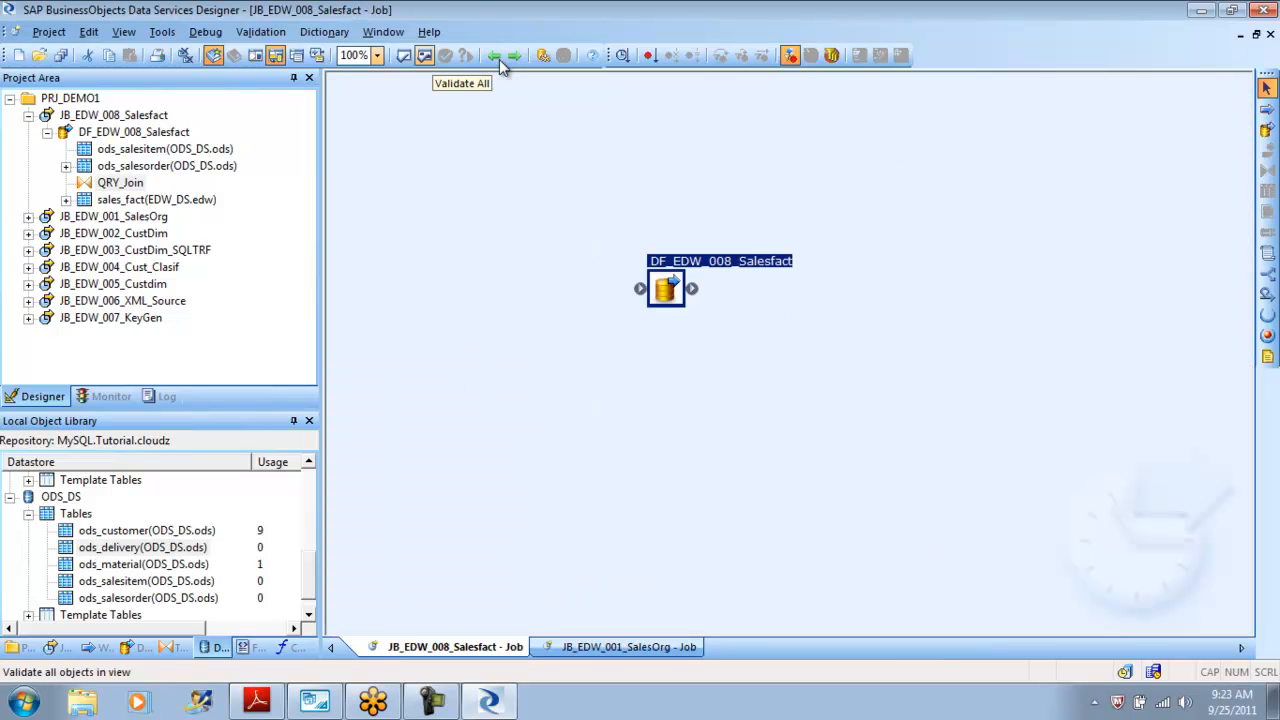
pyautogui.click(424, 55)
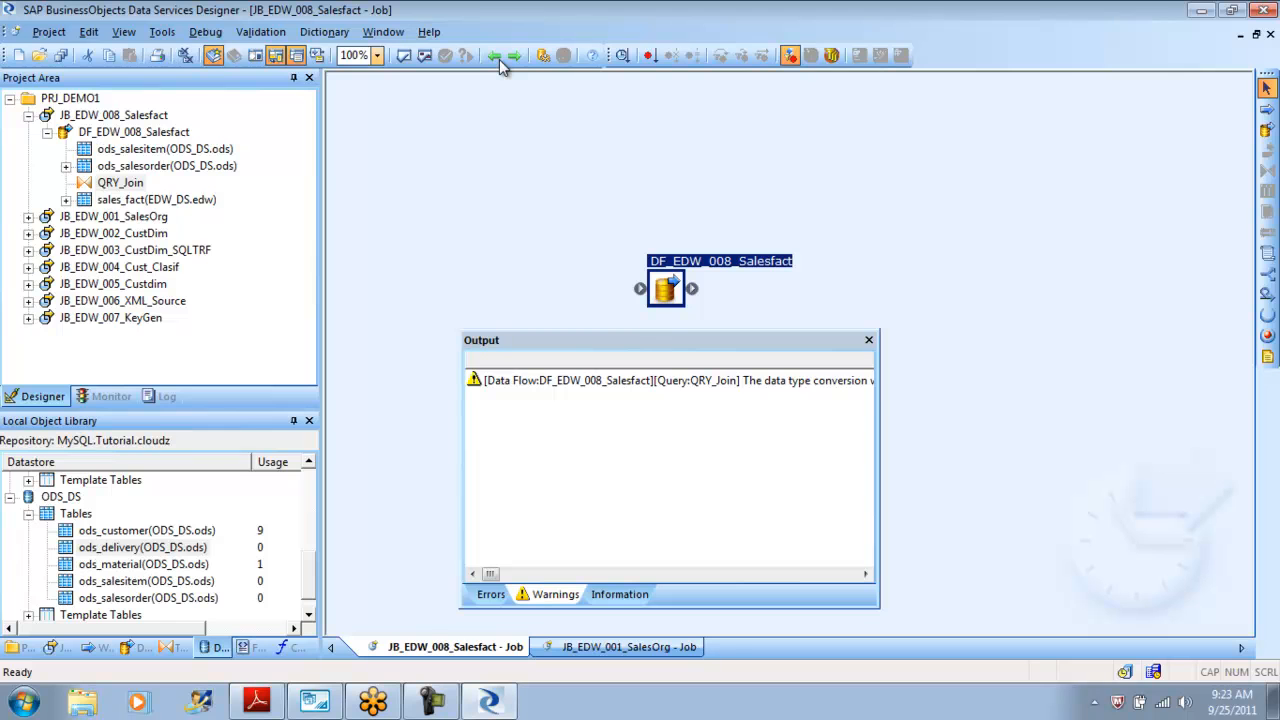
pyautogui.rightClick(721, 383)
pyautogui.press('Return')
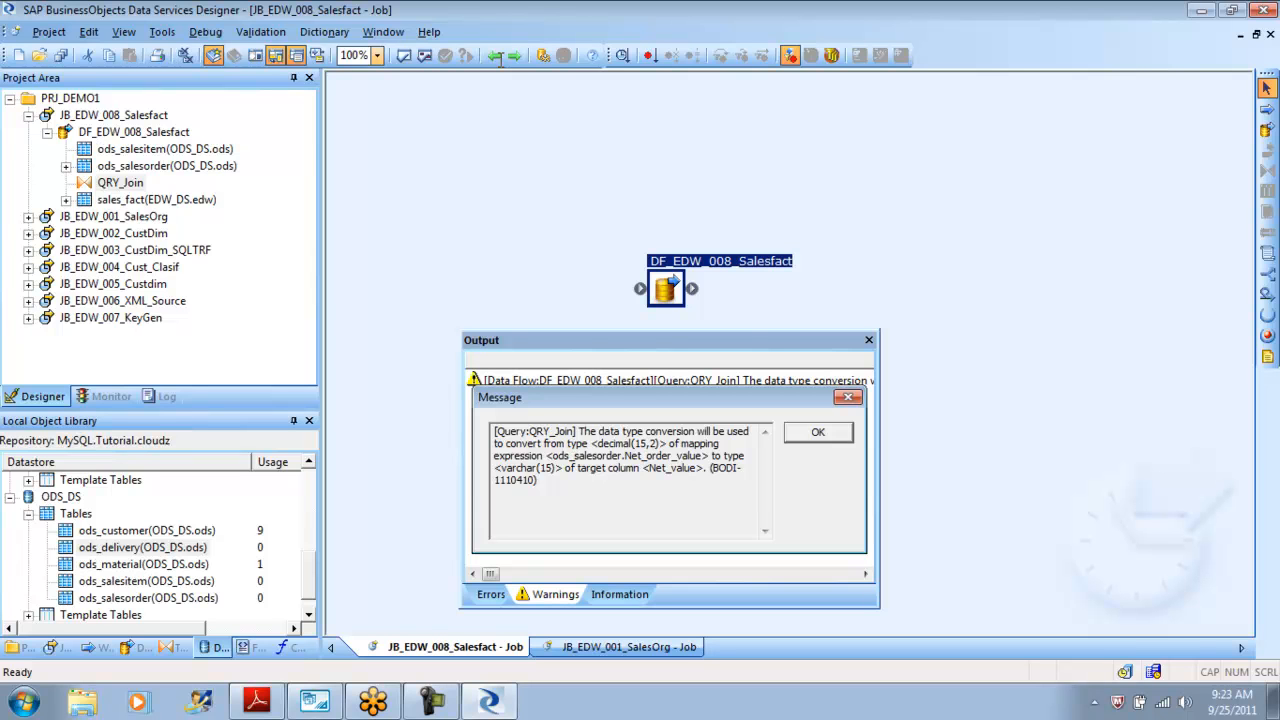
pyautogui.moveTo(662, 443); pyautogui.dragTo(630, 443)
pyautogui.moveTo(556, 467); pyautogui.dragTo(501, 467)
pyautogui.press('Escape')
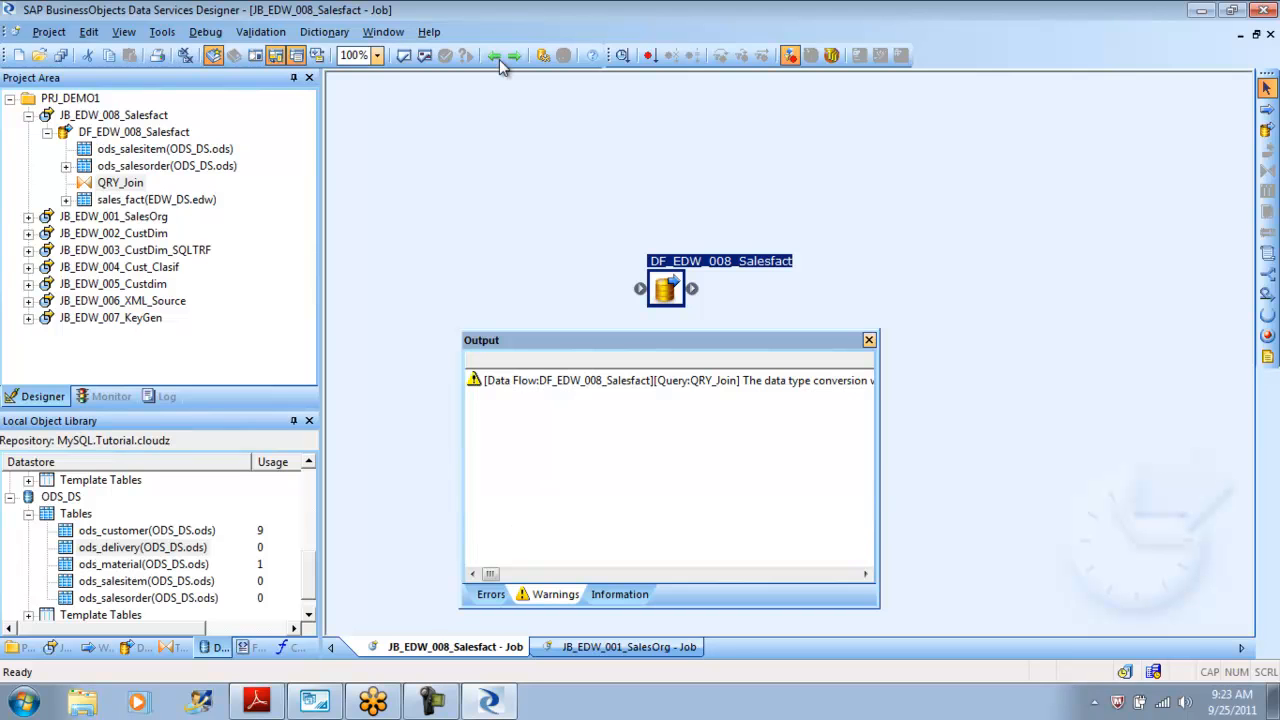
pyautogui.press('Escape')
# Display the optimized SQL of the DF_EDW_008_Salesfact data flow and examine its WHERE clause.
pyautogui.click(510, 57)
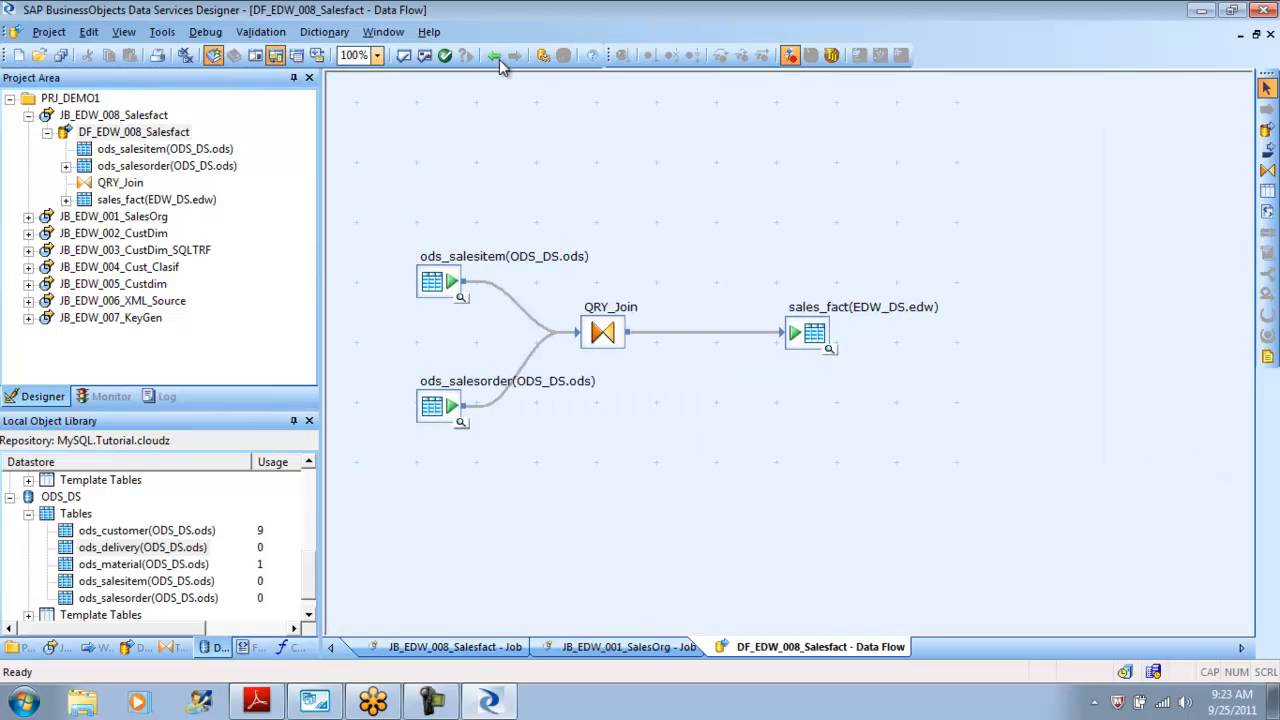
pyautogui.click(261, 32)
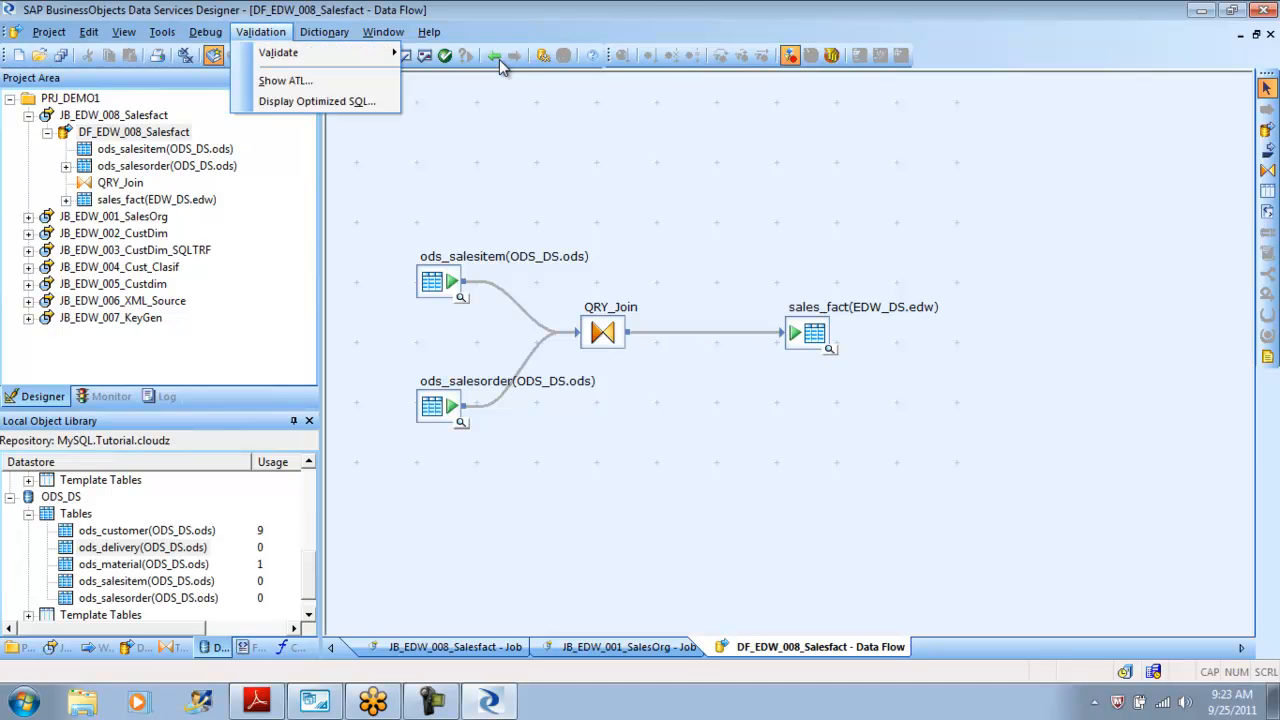
pyautogui.press('Return')
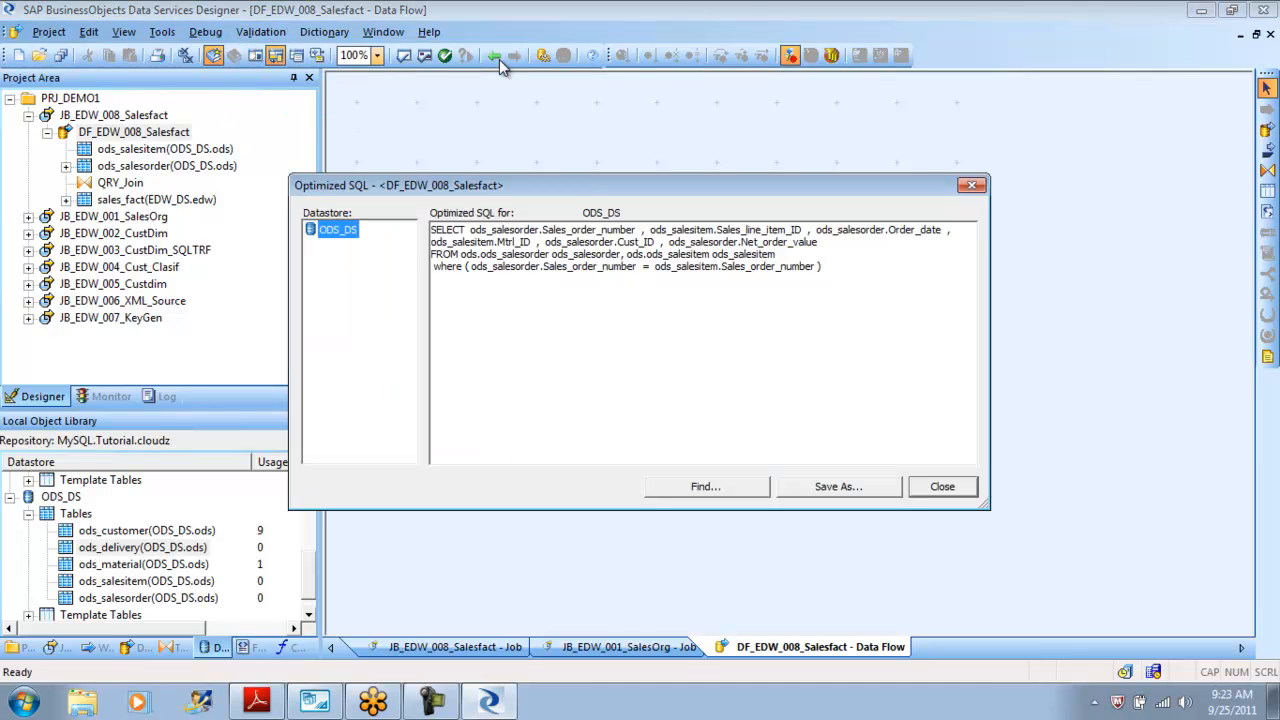
pyautogui.moveTo(620, 281)
pyautogui.mouseDown()
pyautogui.moveTo(543, 255)
pyautogui.moveTo(431, 243)
pyautogui.mouseUp()
pyautogui.click(640, 296)
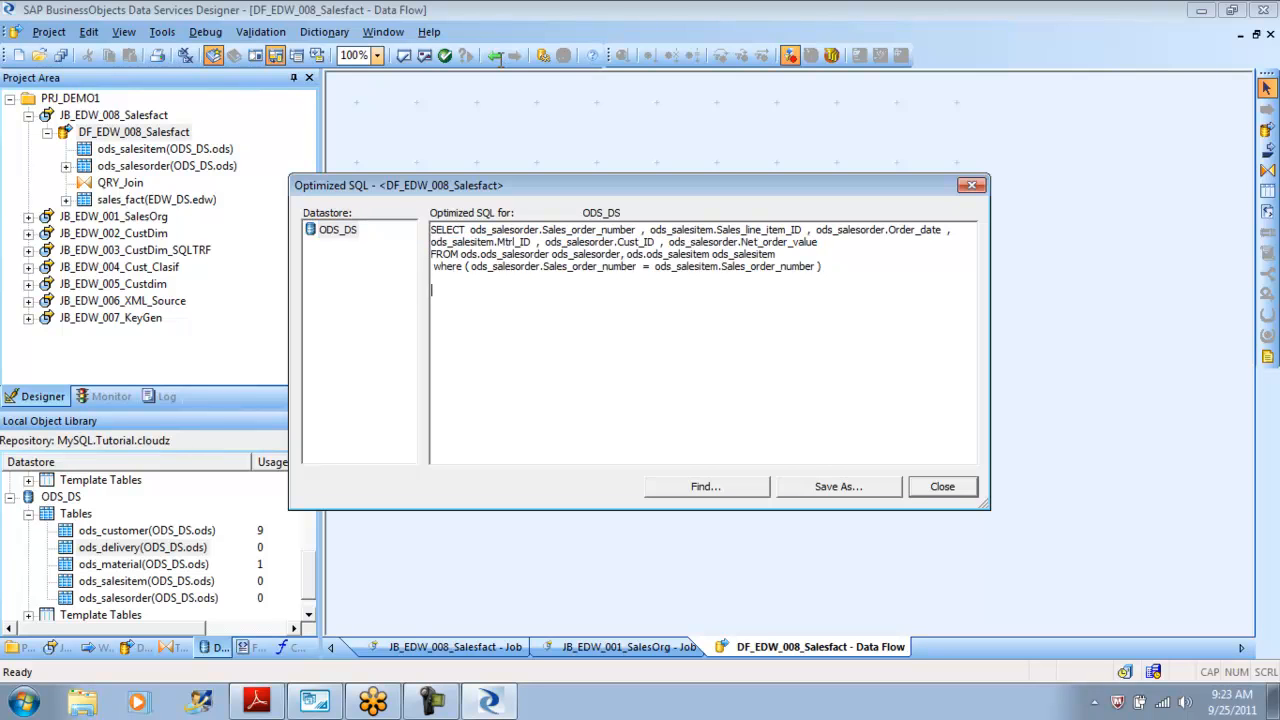
pyautogui.moveTo(740, 279); pyautogui.dragTo(600, 290)
pyautogui.moveTo(824, 266); pyautogui.dragTo(431, 266)
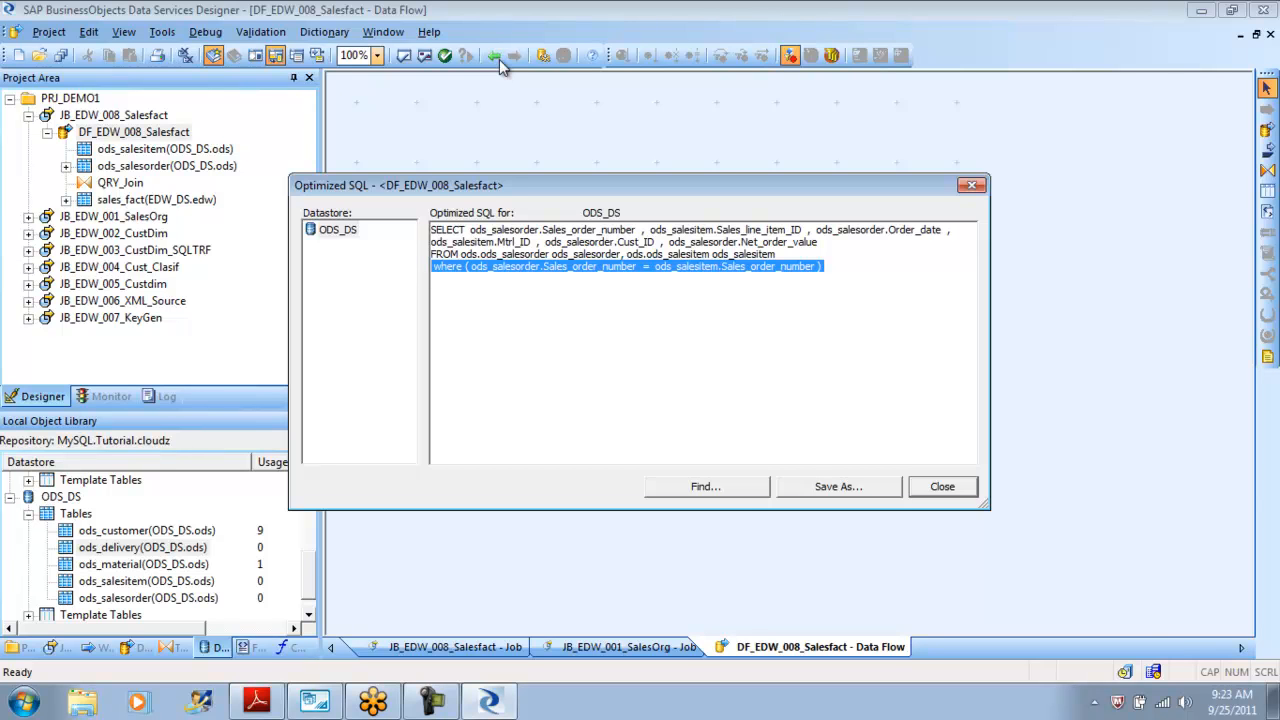
pyautogui.press('Escape')
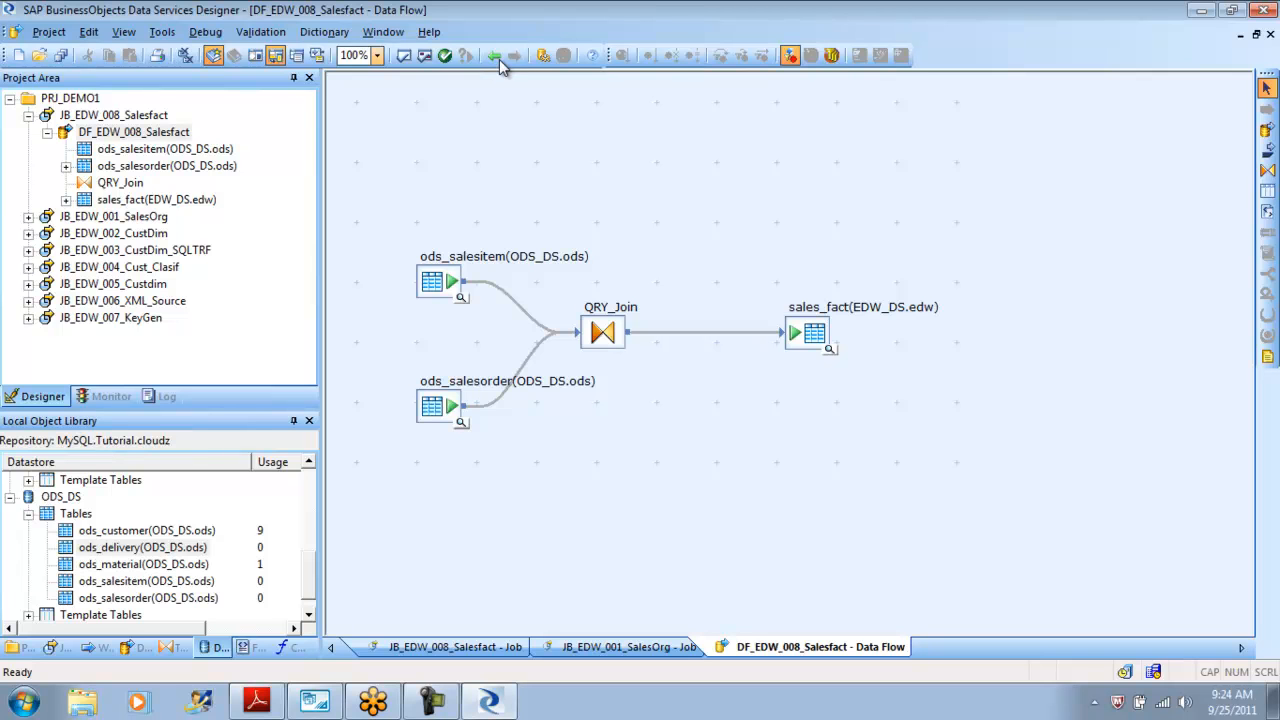
# Open QRY_Join and inspect the WHERE join condition for the Ord_status column.
pyautogui.click(500, 60)
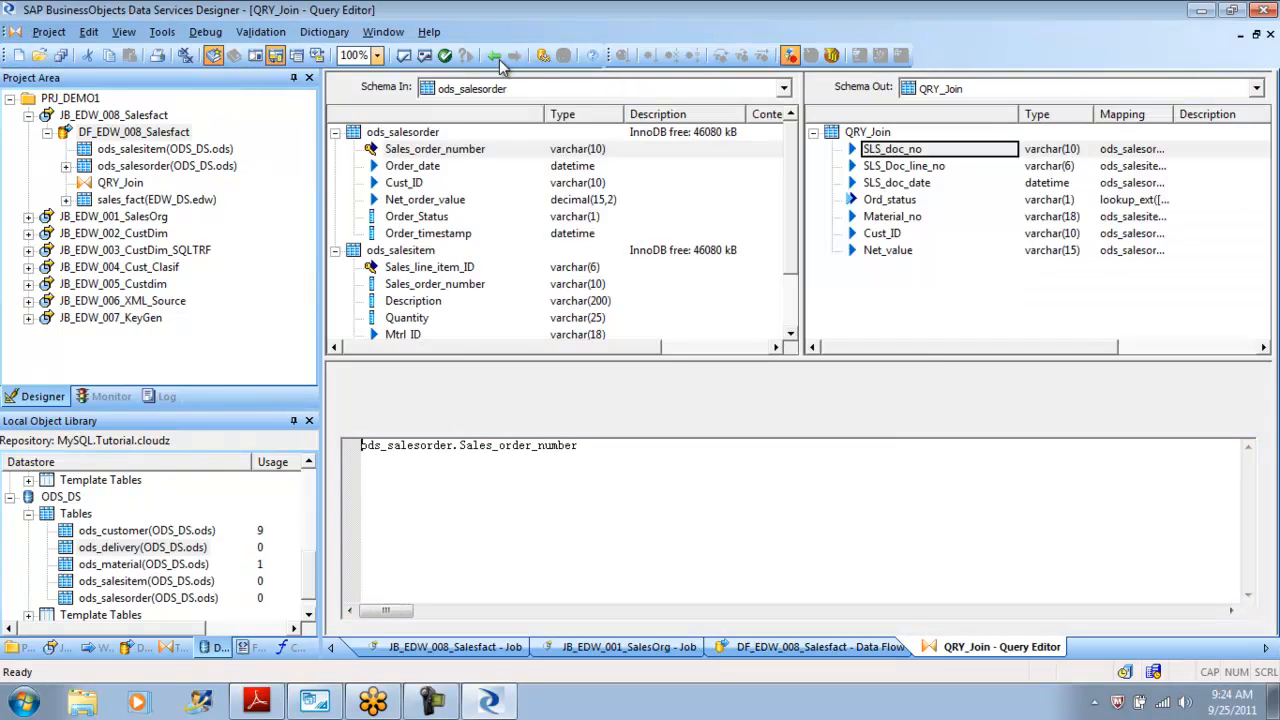
pyautogui.click(890, 200)
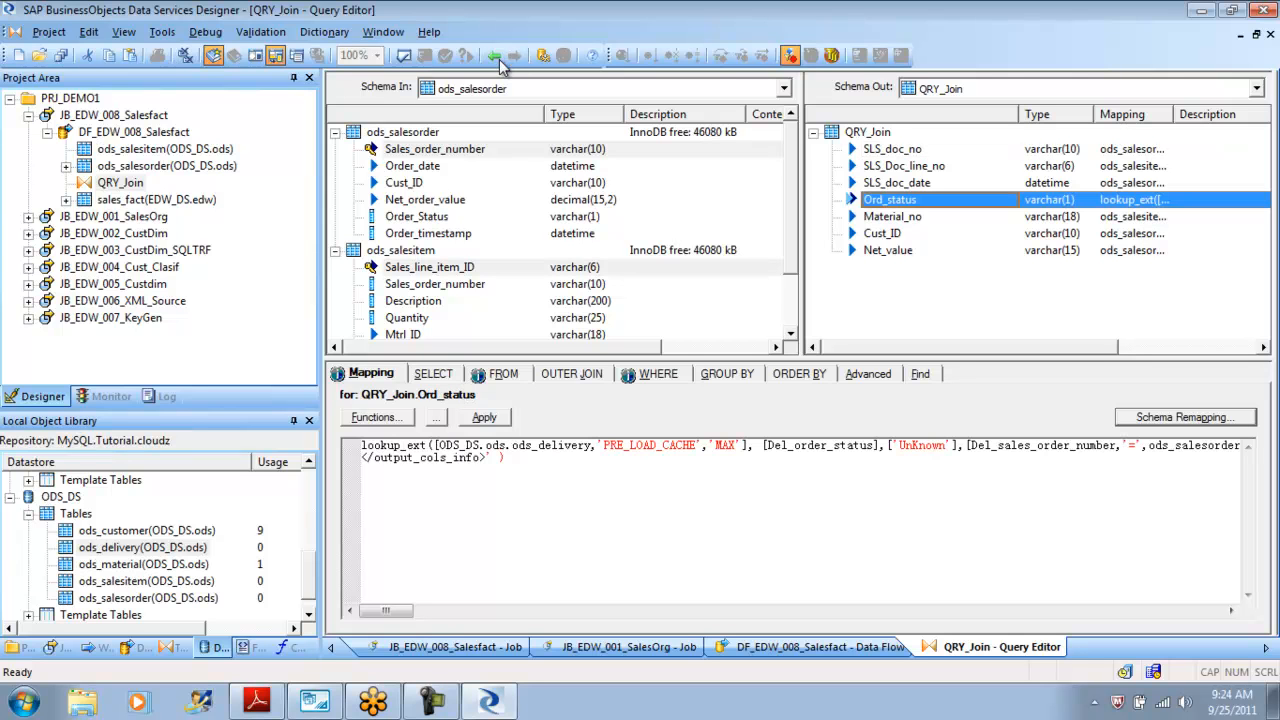
pyautogui.click(657, 373)
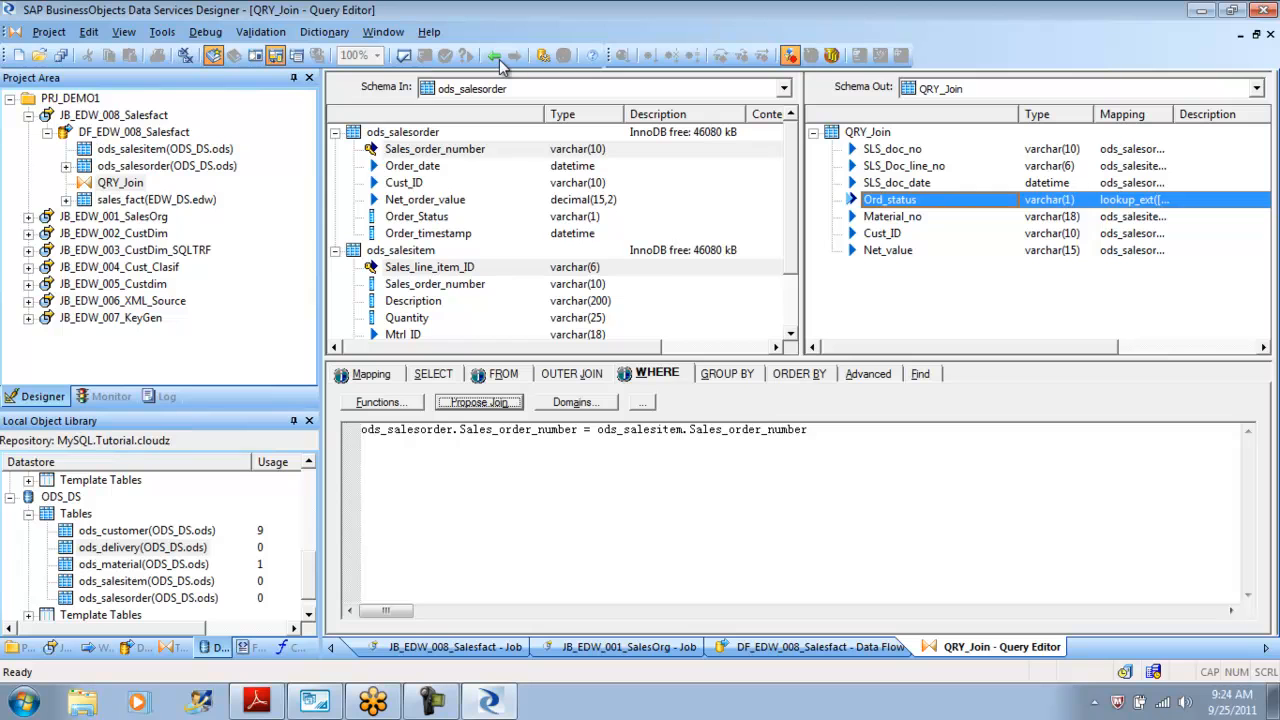
pyautogui.hotkey('shift', 'Home')
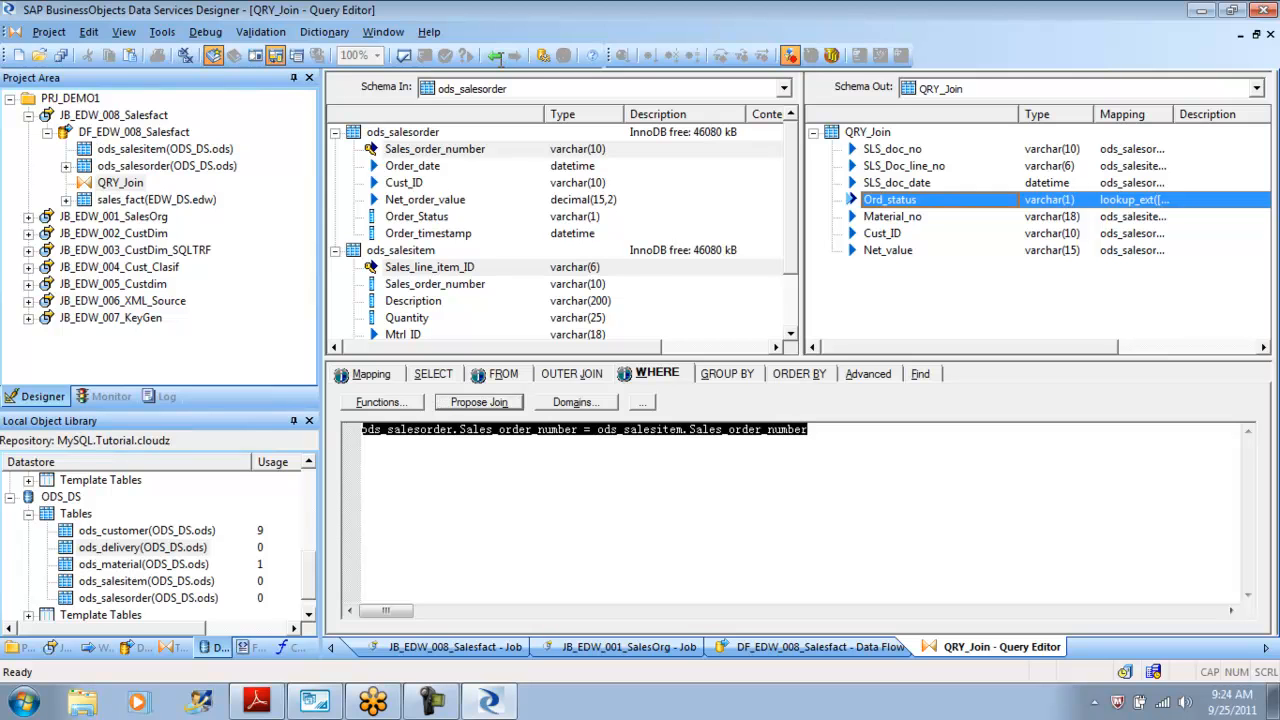
pyautogui.press('Right')
pyautogui.click(500, 58)
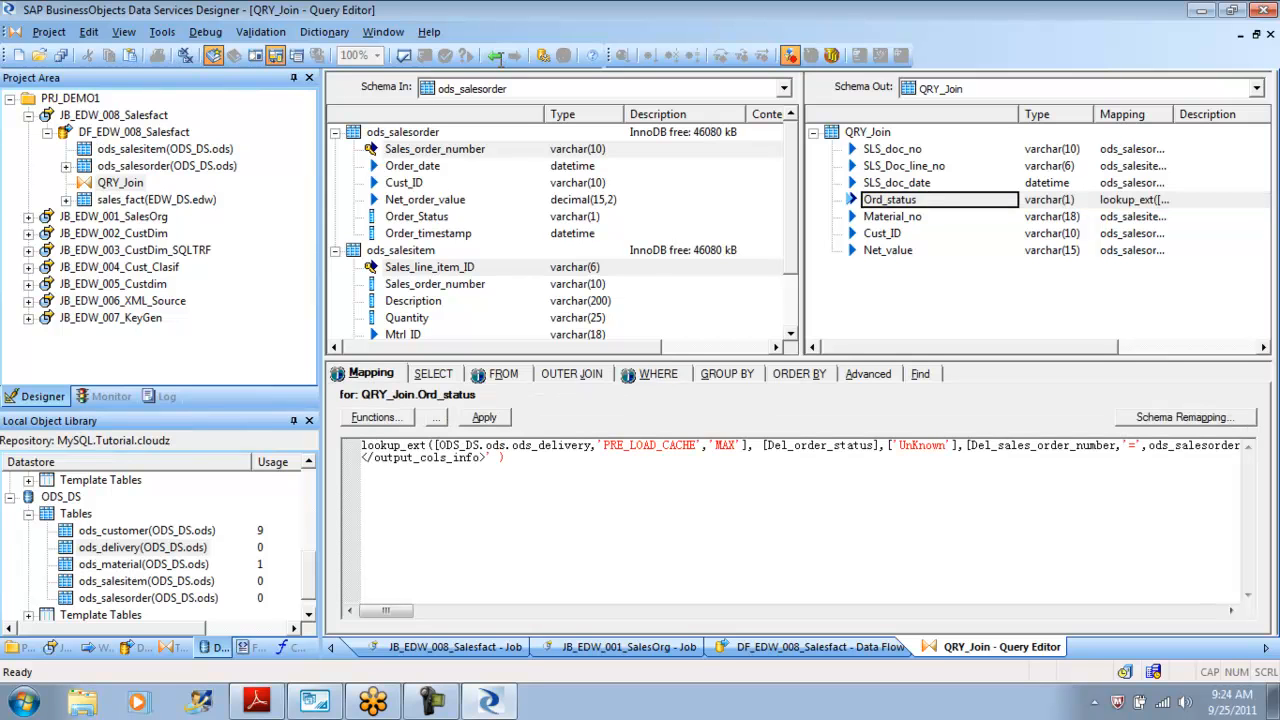
# Read through the full lookup_ext mapping expression of the Ord_status column.
pyautogui.hotkey('ctrl', 'End')
pyautogui.hotkey('shift', 'Left')
pyautogui.hotkey('shift', 'Left')
pyautogui.hotkey('shift', 'Left')
pyautogui.hotkey('shift', 'Left')
pyautogui.hotkey('shift', 'Left')
pyautogui.hotkey('shift', 'Left')
pyautogui.hotkey('shift', 'Left')
pyautogui.hotkey('shift', 'Home')
pyautogui.hotkey('shift', 'Up')
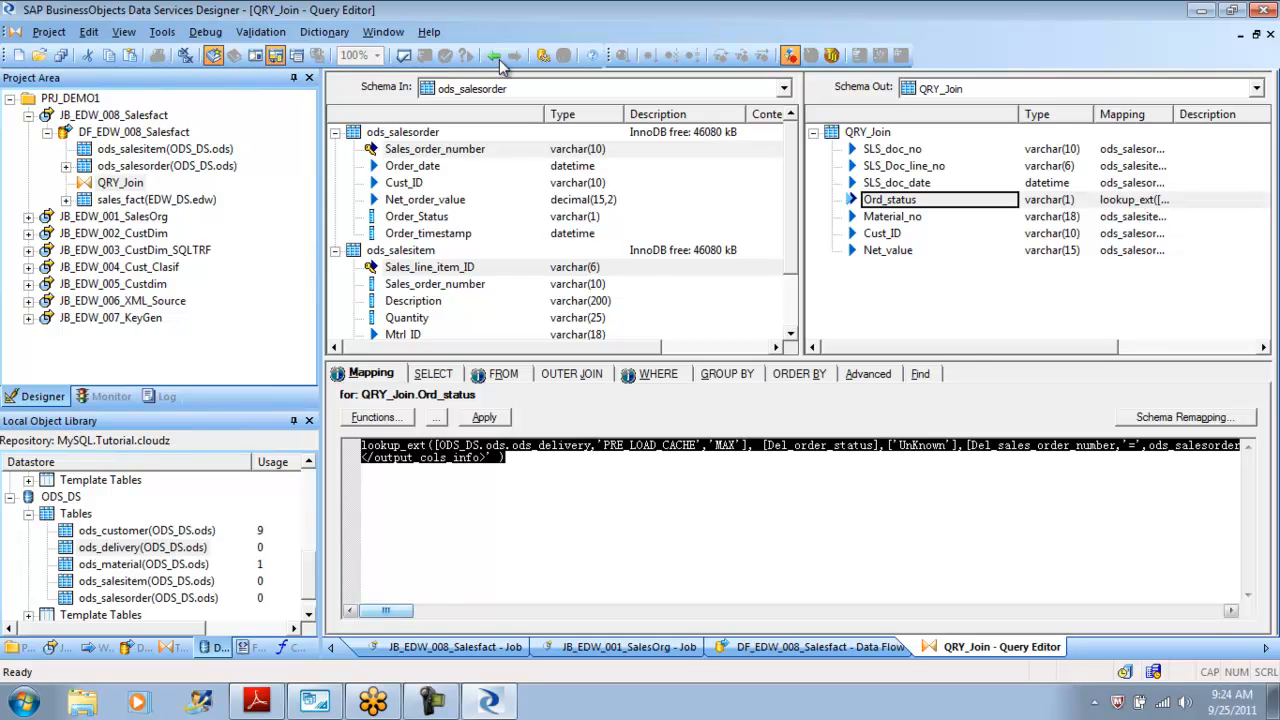
pyautogui.hscroll(6, 500, 62)
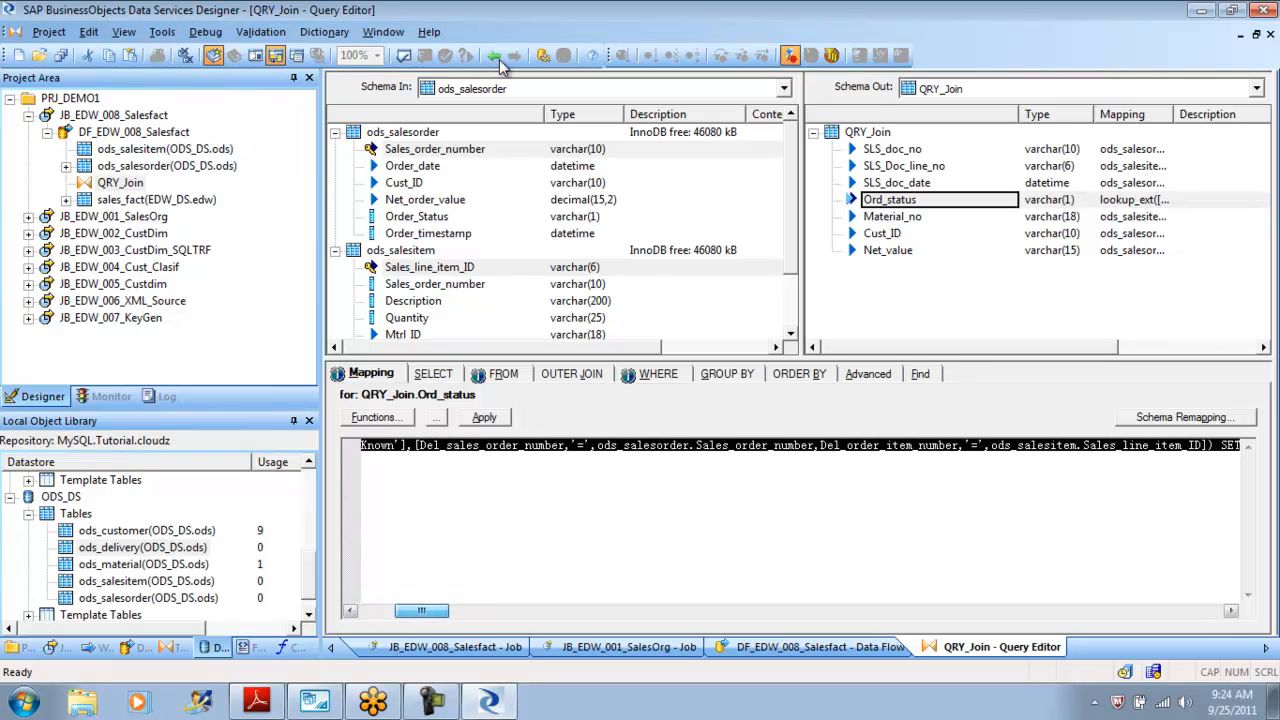
pyautogui.hscroll(2, 500, 62)
pyautogui.hscroll(-5, 500, 62)
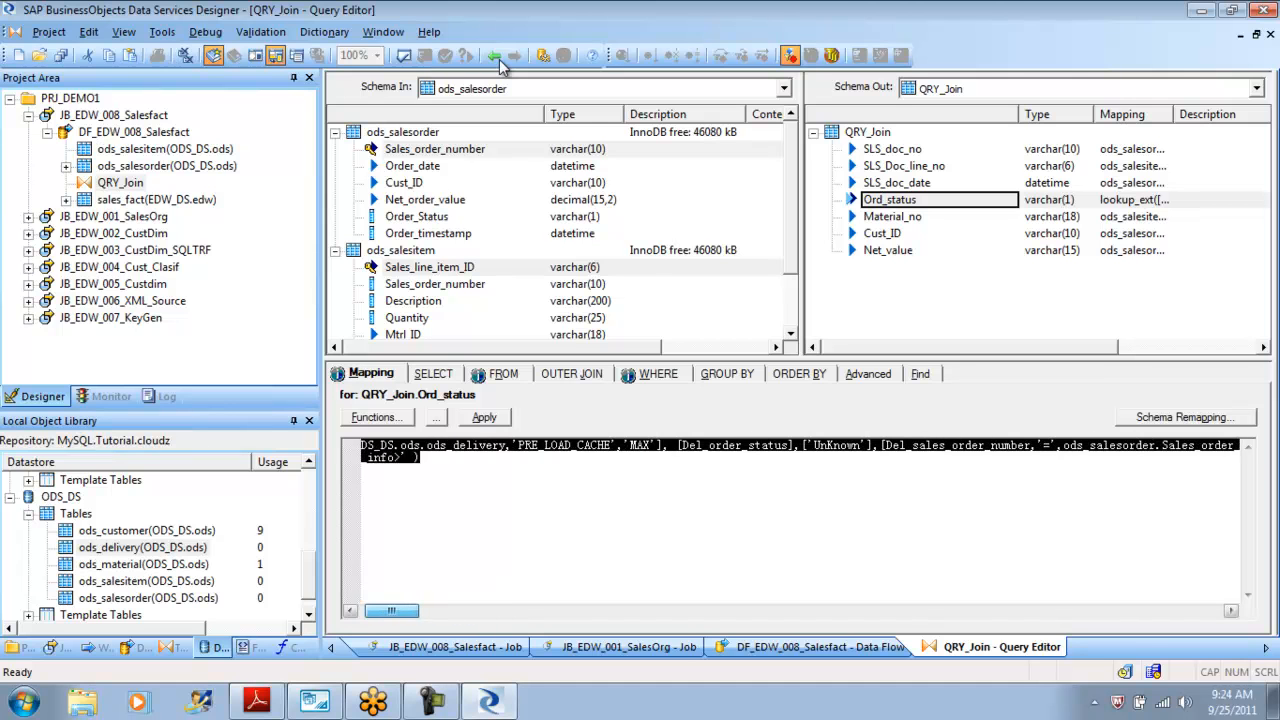
pyautogui.hscroll(10, 500, 62)
pyautogui.hscroll(-3, 500, 62)
pyautogui.hscroll(-3, 500, 62)
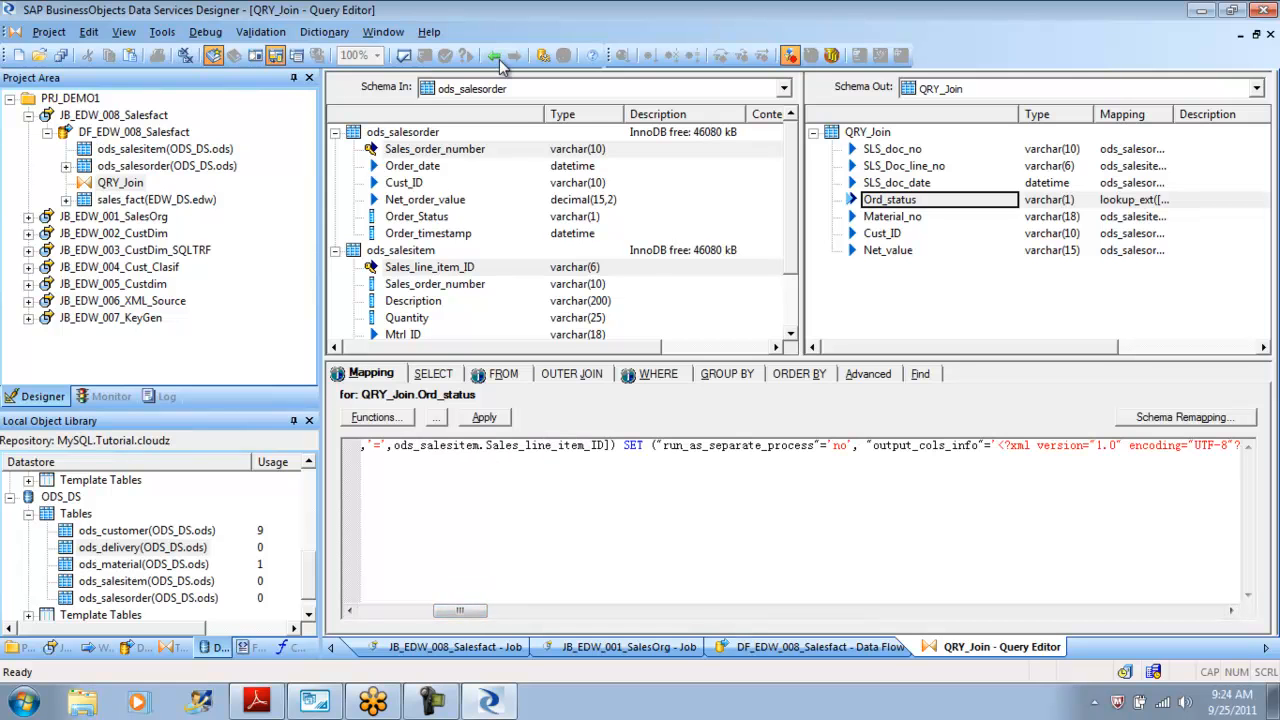
pyautogui.hscroll(-5, 500, 62)
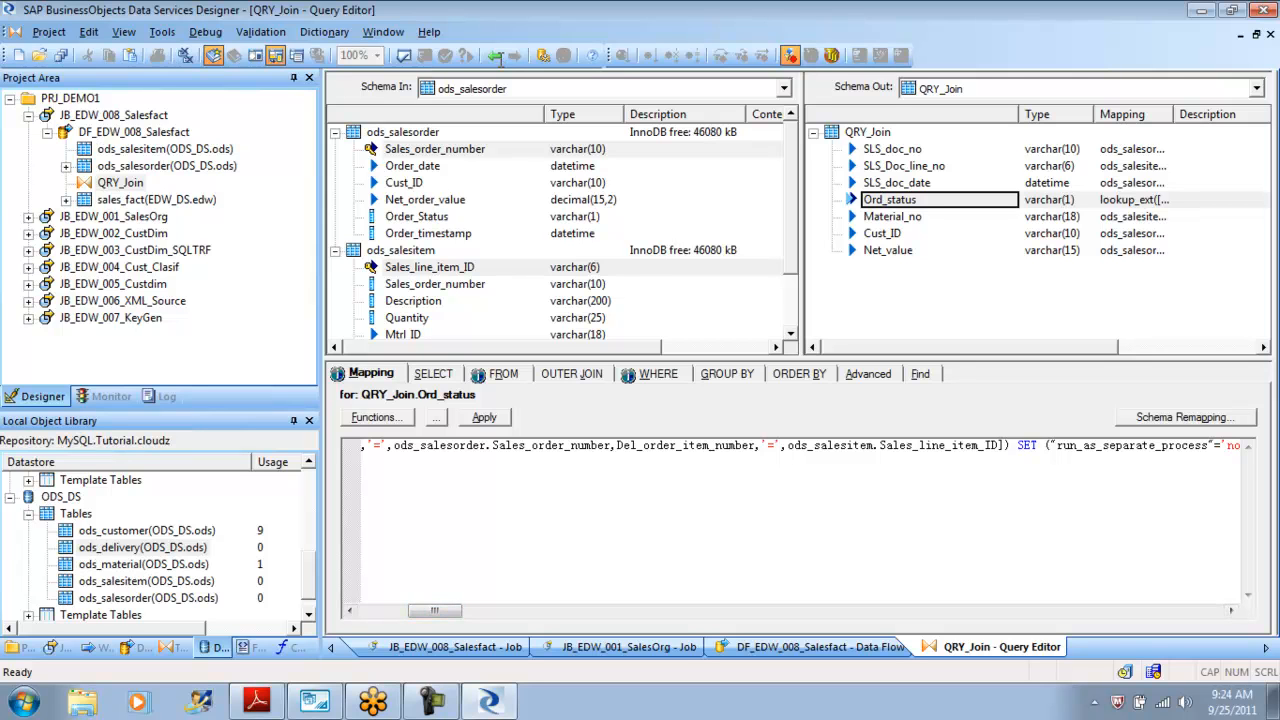
# Highlight the condition arguments inside the Ord_status lookup_ext mapping expression.
pyautogui.hotkey('shift', 'Home')
pyautogui.press('Up')
pyautogui.press('End')
pyautogui.hotkey('shift', 'Left')
pyautogui.hotkey('shift', 'Left')
pyautogui.hotkey('shift', 'Left')
pyautogui.hotkey('shift', 'Left')
pyautogui.hotkey('shift', 'Left')
pyautogui.hotkey('shift', 'Left')
pyautogui.hotkey('shift', 'Left')
pyautogui.hotkey('shift', 'Left')
pyautogui.hotkey('shift', 'Left')
pyautogui.hotkey('shift', 'Left')
pyautogui.hotkey('shift', 'Left')
pyautogui.hotkey('shift', 'Left')
pyautogui.hotkey('shift', 'Right')
pyautogui.hotkey('shift', 'Right')
pyautogui.hotkey('shift', 'Right')
pyautogui.hotkey('shift', 'Right')
pyautogui.hotkey('shift', 'Right')
pyautogui.hotkey('shift', 'Right')
pyautogui.hotkey('shift', 'Right')
pyautogui.hotkey('shift', 'Right')
pyautogui.hotkey('shift', 'Right')
pyautogui.hotkey('shift', 'Right')
pyautogui.hotkey('shift', 'Right')
pyautogui.hotkey('shift', 'Right')
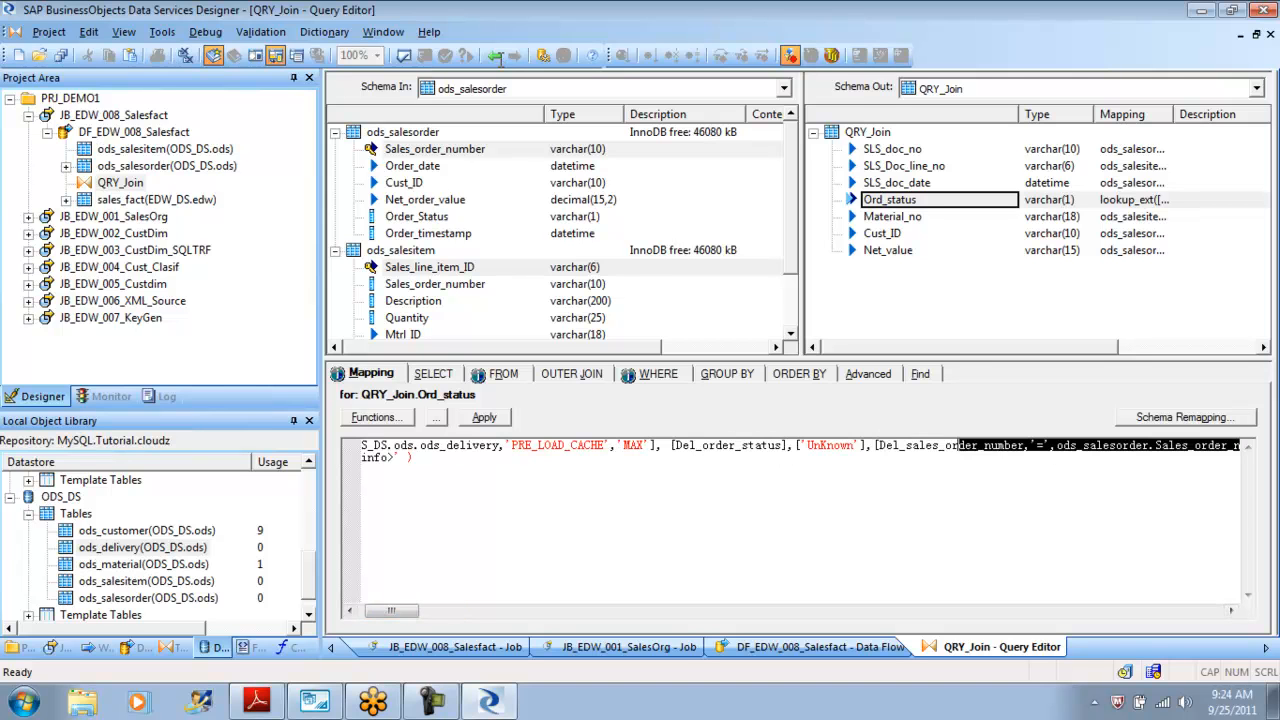
pyautogui.hotkey('shift', 'Left')
pyautogui.hotkey('shift', 'Left')
pyautogui.hotkey('shift', 'Left')
pyautogui.hotkey('shift', 'Left')
pyautogui.hotkey('shift', 'Left')
pyautogui.hotkey('shift', 'Left')
pyautogui.hotkey('shift', 'Left')
pyautogui.hotkey('shift', 'Left')
pyautogui.hotkey('shift', 'Left')
pyautogui.hotkey('shift', 'Left')
pyautogui.hotkey('shift', 'Left')
pyautogui.hotkey('shift', 'Left')
pyautogui.hotkey('shift', 'Left')
pyautogui.hotkey('shift', 'Left')
pyautogui.hotkey('shift', 'Left')
pyautogui.hotkey('shift', 'Left')
pyautogui.hotkey('shift', 'Left')
pyautogui.hotkey('shift', 'Left')
pyautogui.hotkey('shift', 'Left')
pyautogui.hotkey('shift', 'Left')
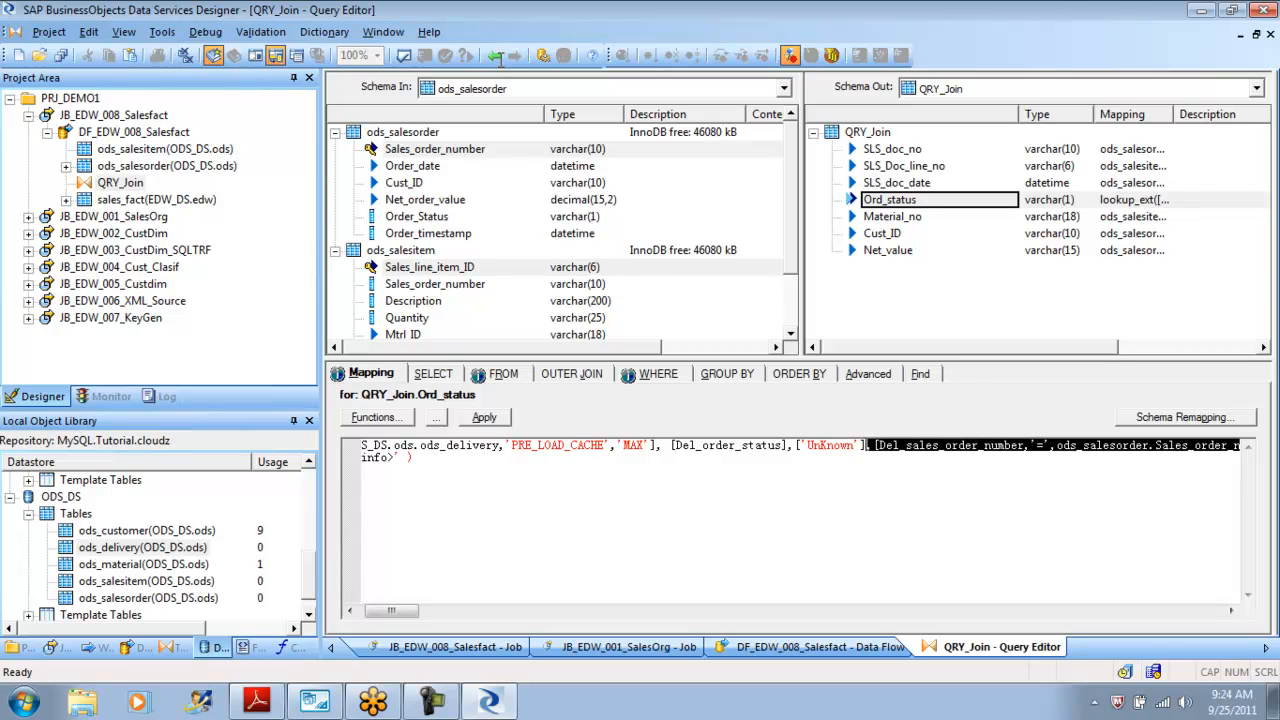
# Extend the highlight in the Ord_status mapping expression over the return column and default value arguments.
pyautogui.hotkey('shift', 'Left')
pyautogui.hotkey('shift', 'Left')
pyautogui.hotkey('shift', 'Left')
pyautogui.hotkey('shift', 'Left')
pyautogui.hotkey('shift', 'Left')
pyautogui.hotkey('shift', 'Left')
pyautogui.hotkey('shift', 'Left')
pyautogui.hotkey('shift', 'Left')
pyautogui.hotkey('shift', 'Left')
pyautogui.hotkey('shift', 'Left')
pyautogui.hotkey('shift', 'Left')
pyautogui.hotkey('shift', 'Left')
pyautogui.hotkey('shift', 'Left')
pyautogui.hotkey('shift', 'Left')
pyautogui.hotkey('shift', 'Left')
pyautogui.hotkey('shift', 'Left')
pyautogui.hotkey('shift', 'Left')
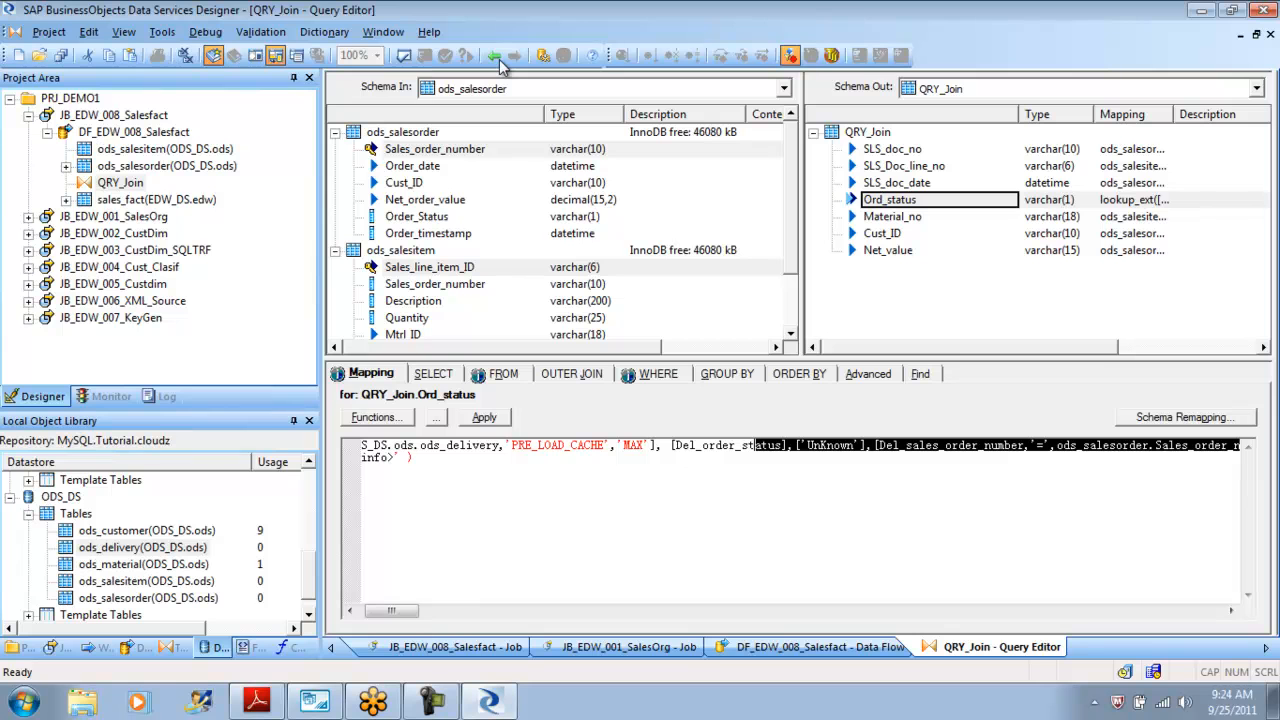
# Return to the job and execute JB_EDW_008_Salesfact with the default execution properties.
pyautogui.click(501, 59)
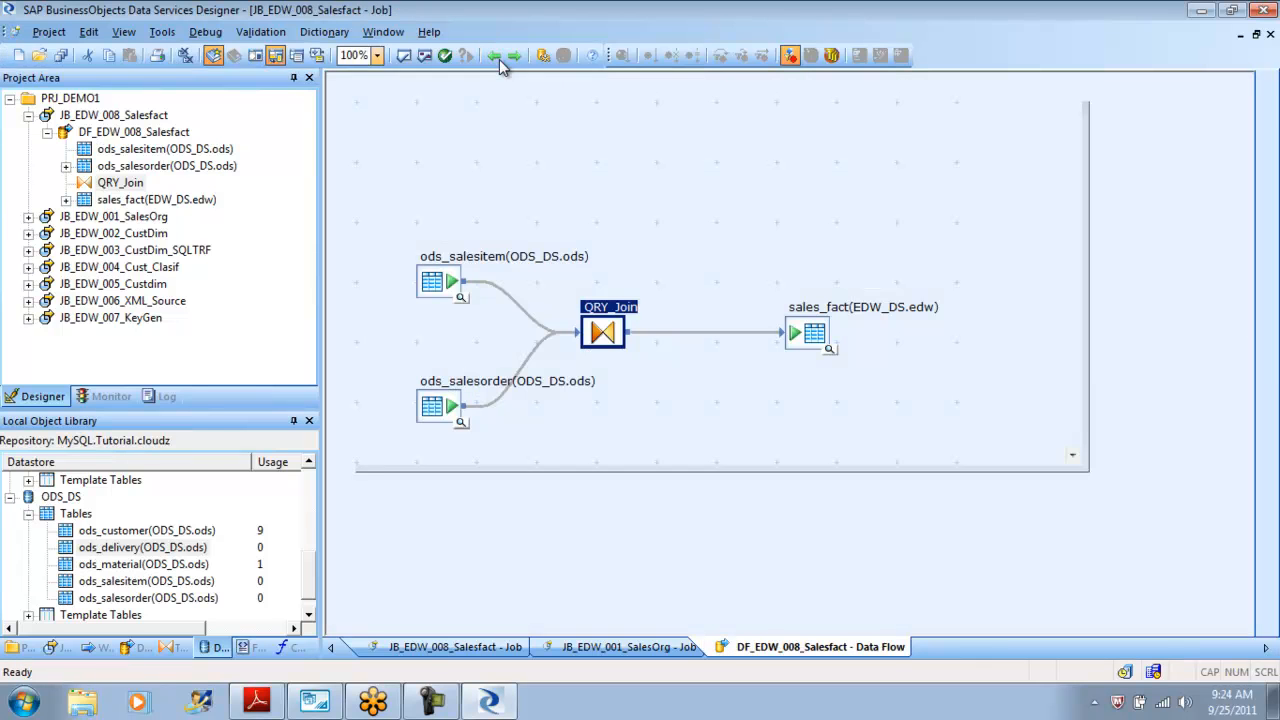
pyautogui.click(499, 59)
pyautogui.rightClick(125, 118)
pyautogui.press('Down')
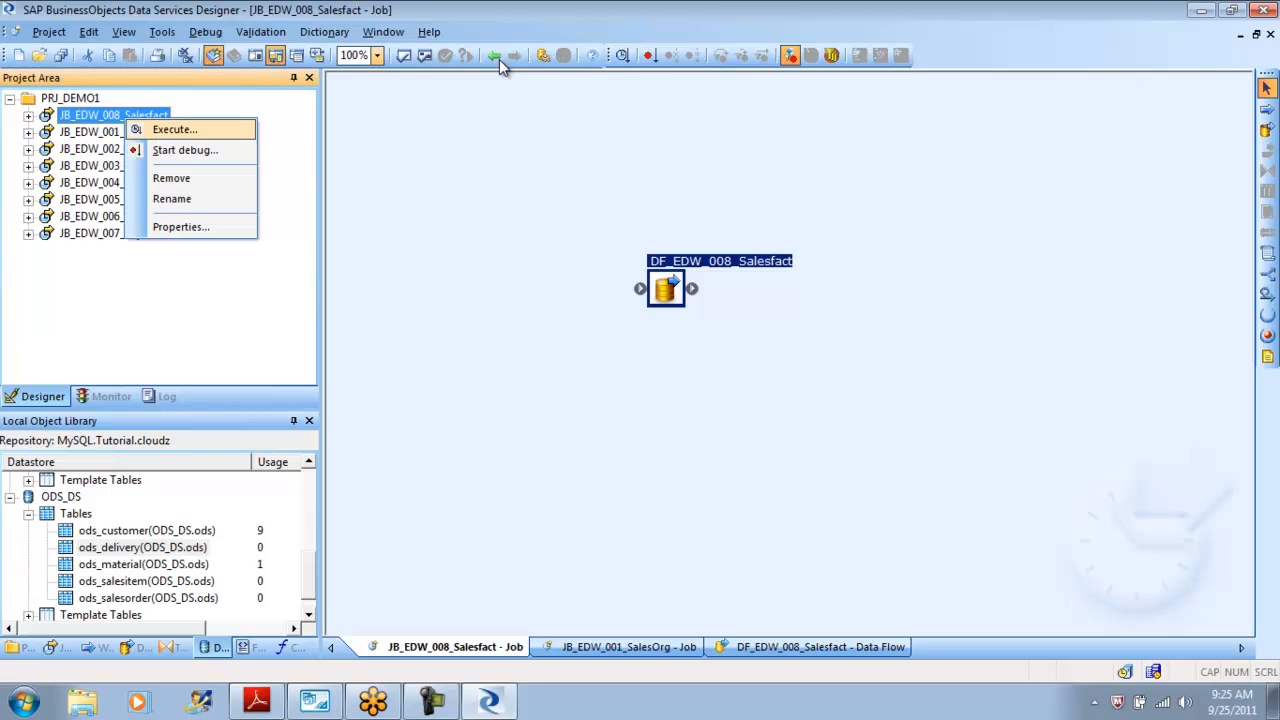
pyautogui.press('Return')
pyautogui.press('Return')
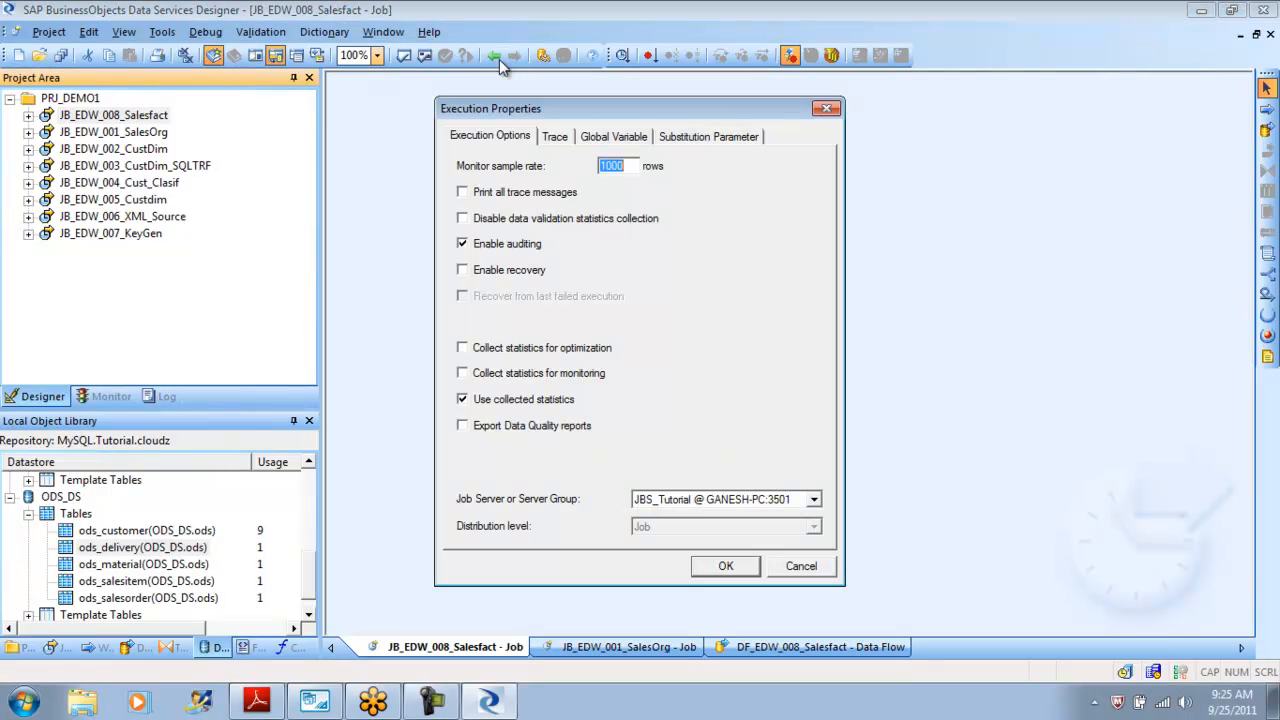
pyautogui.press('Return')
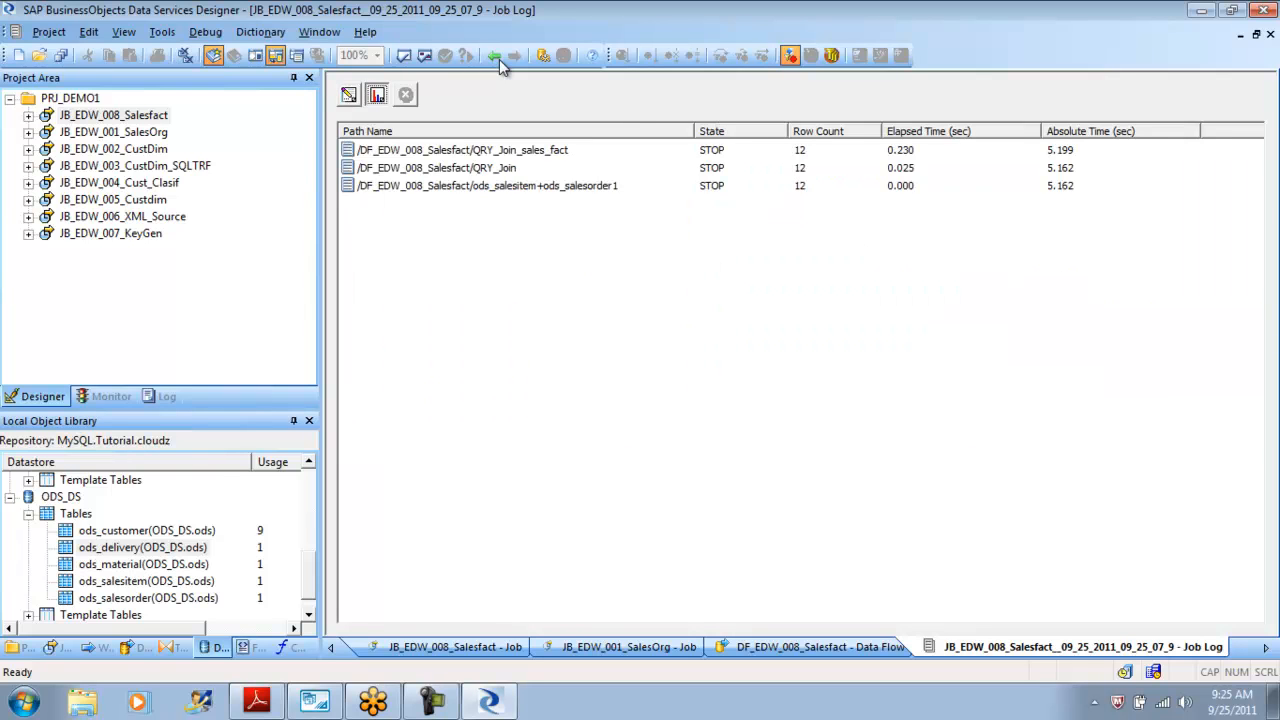
# Go back to the data flow and view the sales_fact target data, inspecting the rows and their Ord_status values.
pyautogui.click(496, 57)
pyautogui.click(496, 57)
pyautogui.click(829, 349)
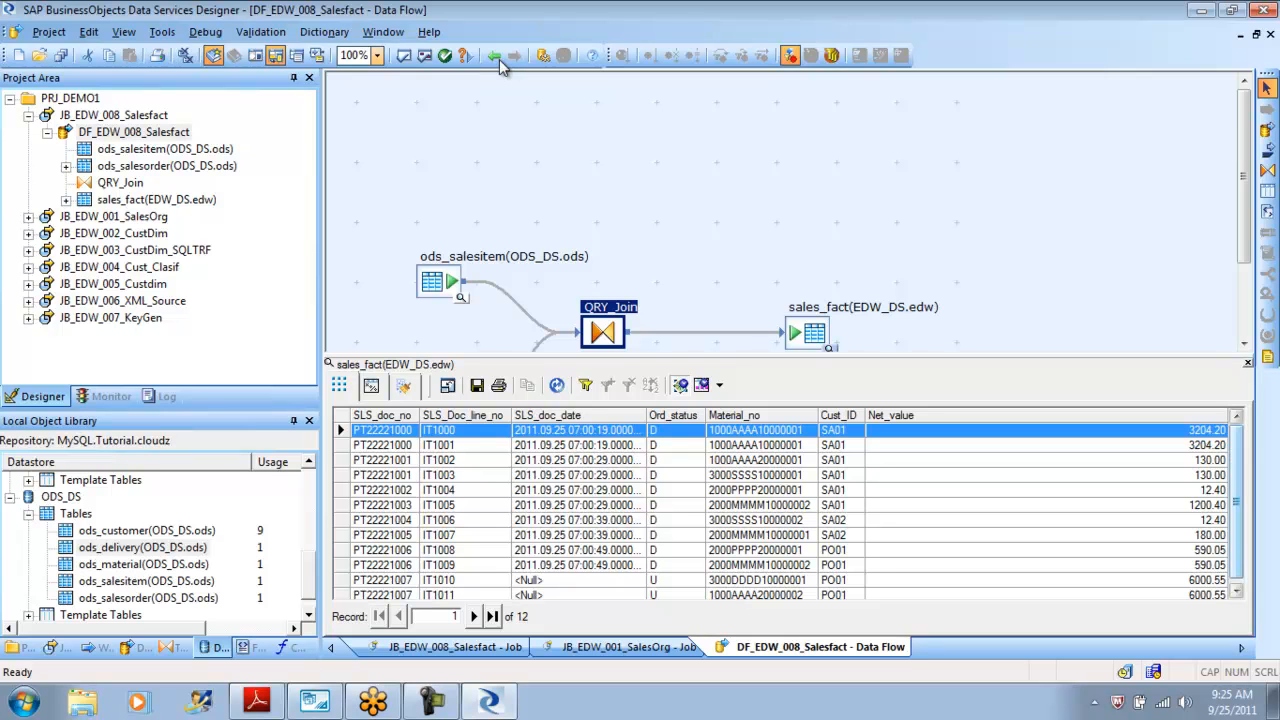
pyautogui.moveTo(1236, 495); pyautogui.dragTo(1236, 507)
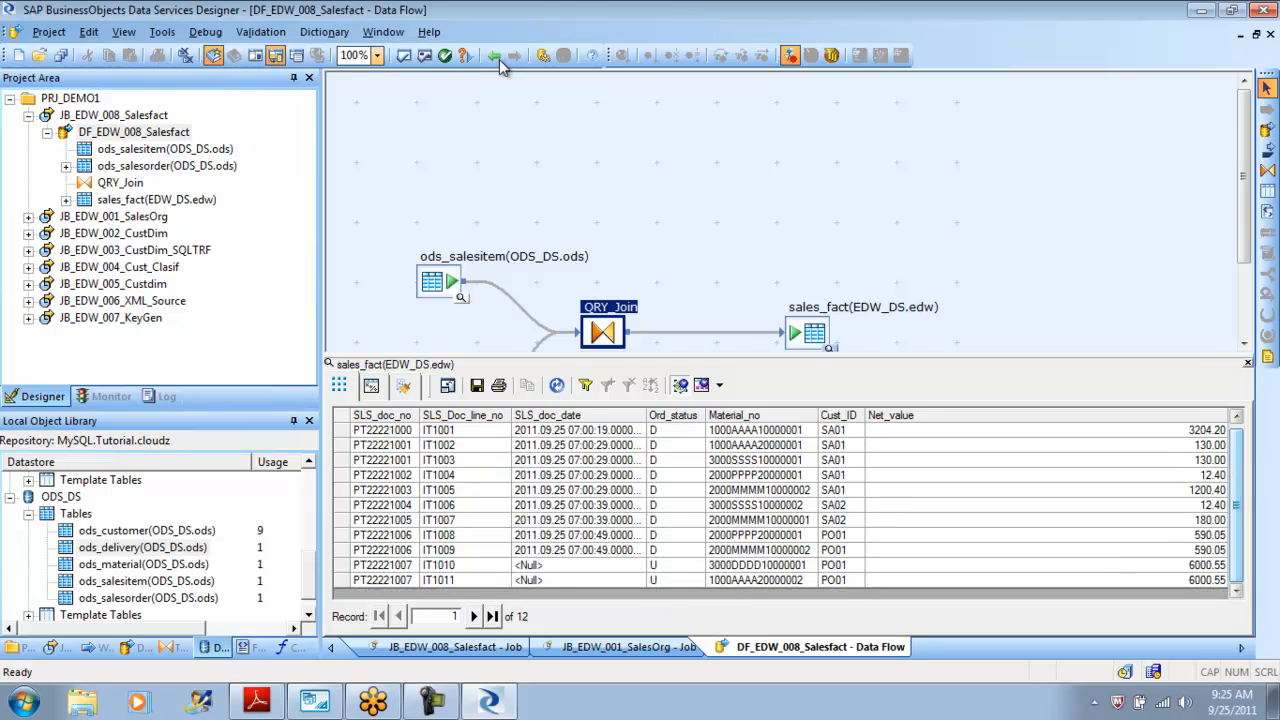
pyautogui.click(578, 566)
pyautogui.press('Down')
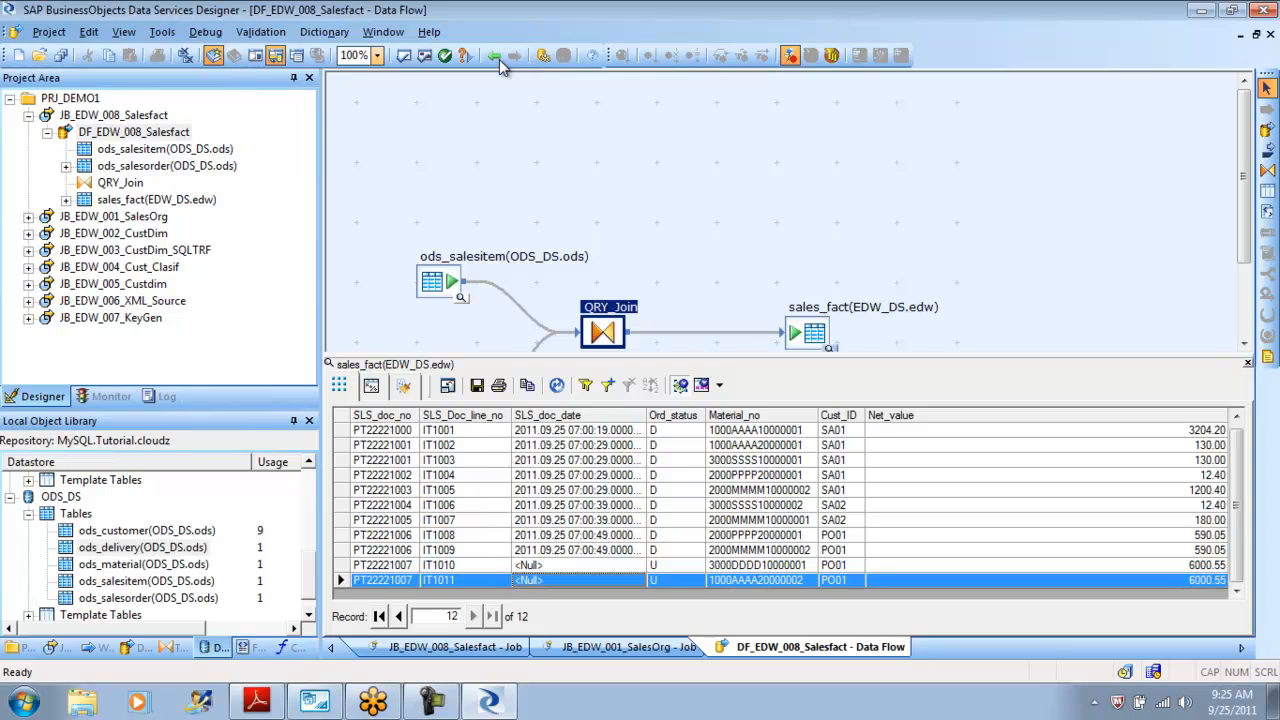
pyautogui.scroll(3, 499, 59)
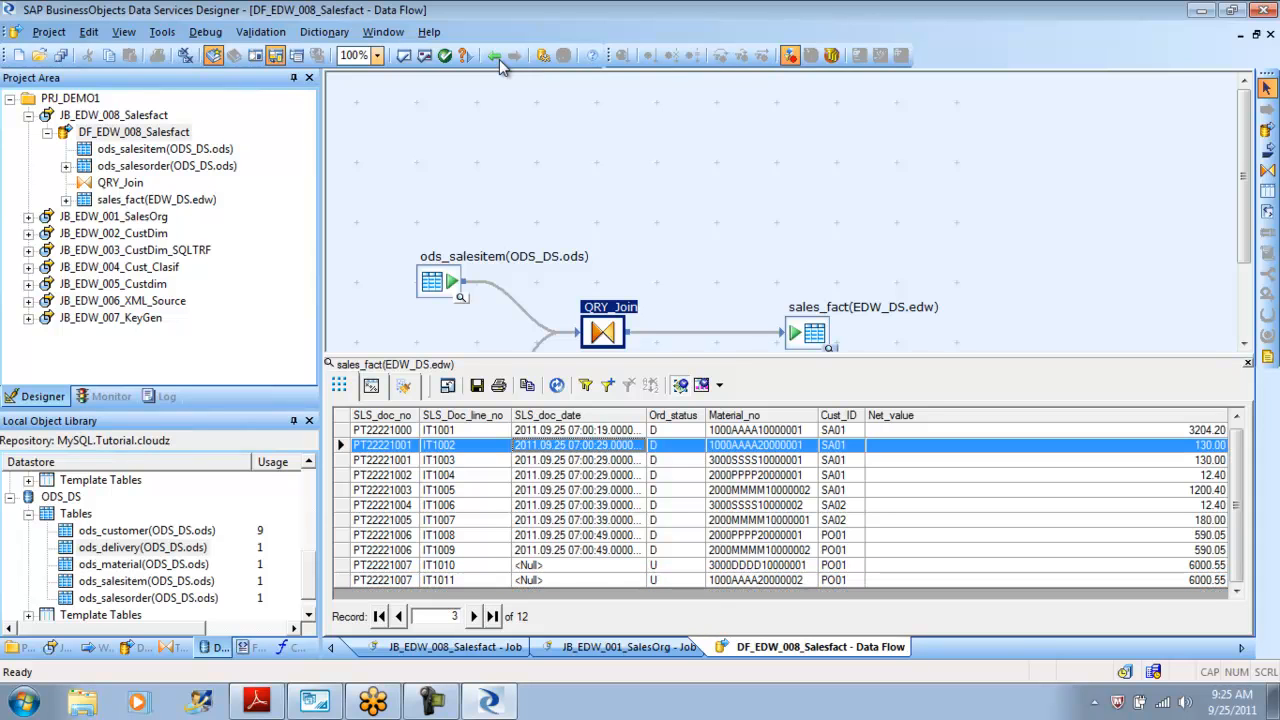
pyautogui.hotkey('shift', 'Down')
pyautogui.hotkey('shift', 'Down')
pyautogui.hotkey('shift', 'Down')
pyautogui.hotkey('shift', 'Down')
pyautogui.hotkey('shift', 'Down')
pyautogui.hotkey('shift', 'Down')
pyautogui.hotkey('shift', 'Down')
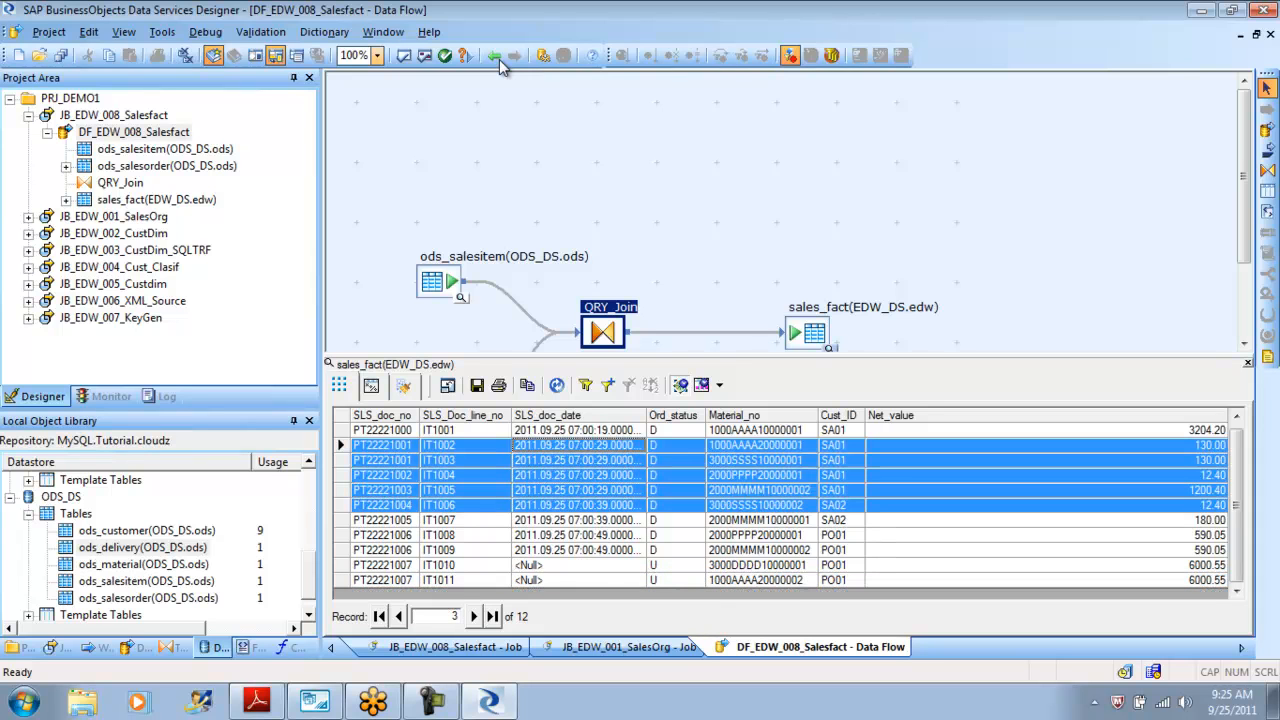
pyautogui.hotkey('shift', 'Down')
pyautogui.hotkey('shift', 'Down')
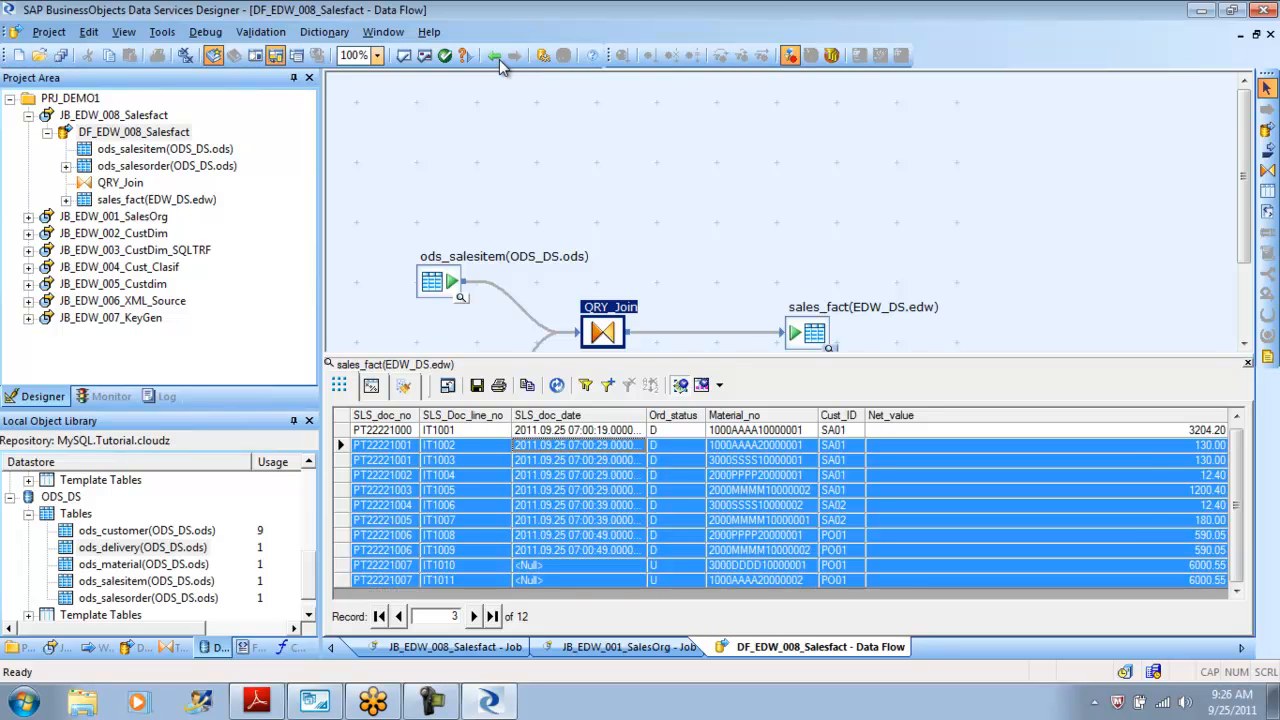
pyautogui.press('Up')
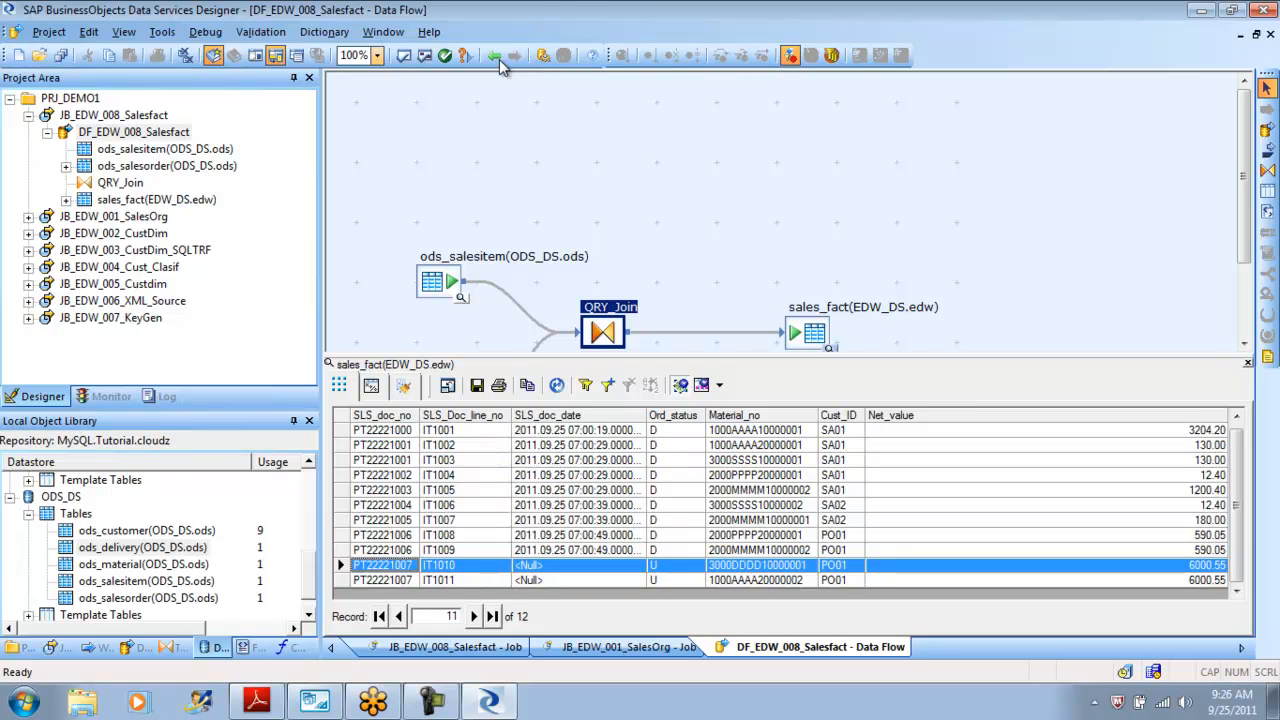
pyautogui.hotkey('shift', 'Down')
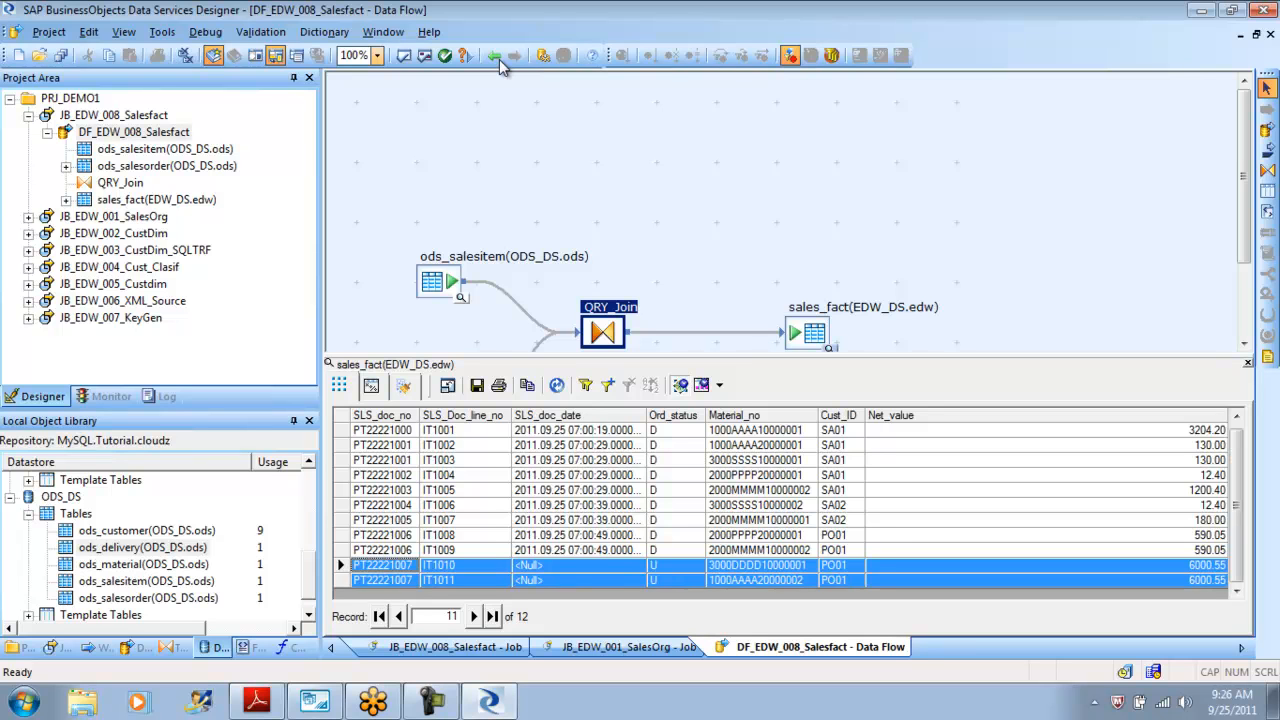
pyautogui.hotkey('shift', 'Up')
pyautogui.press('Down')
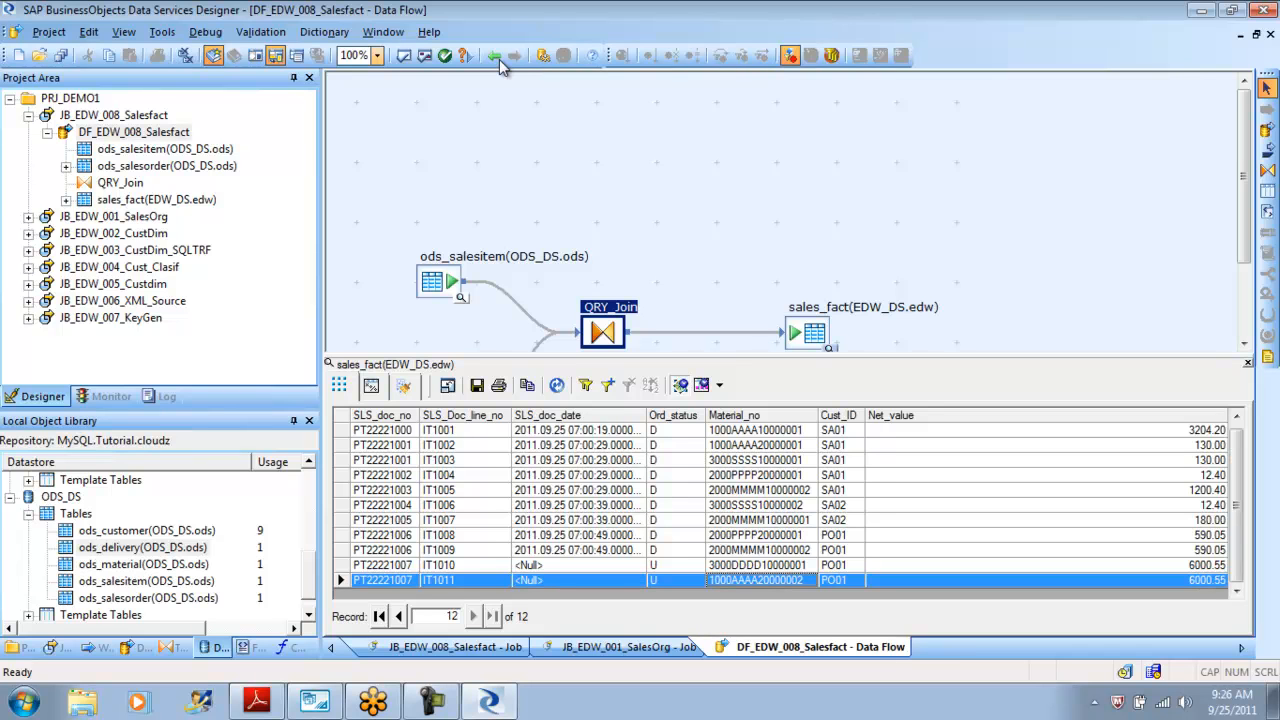
pyautogui.click(1247, 363)
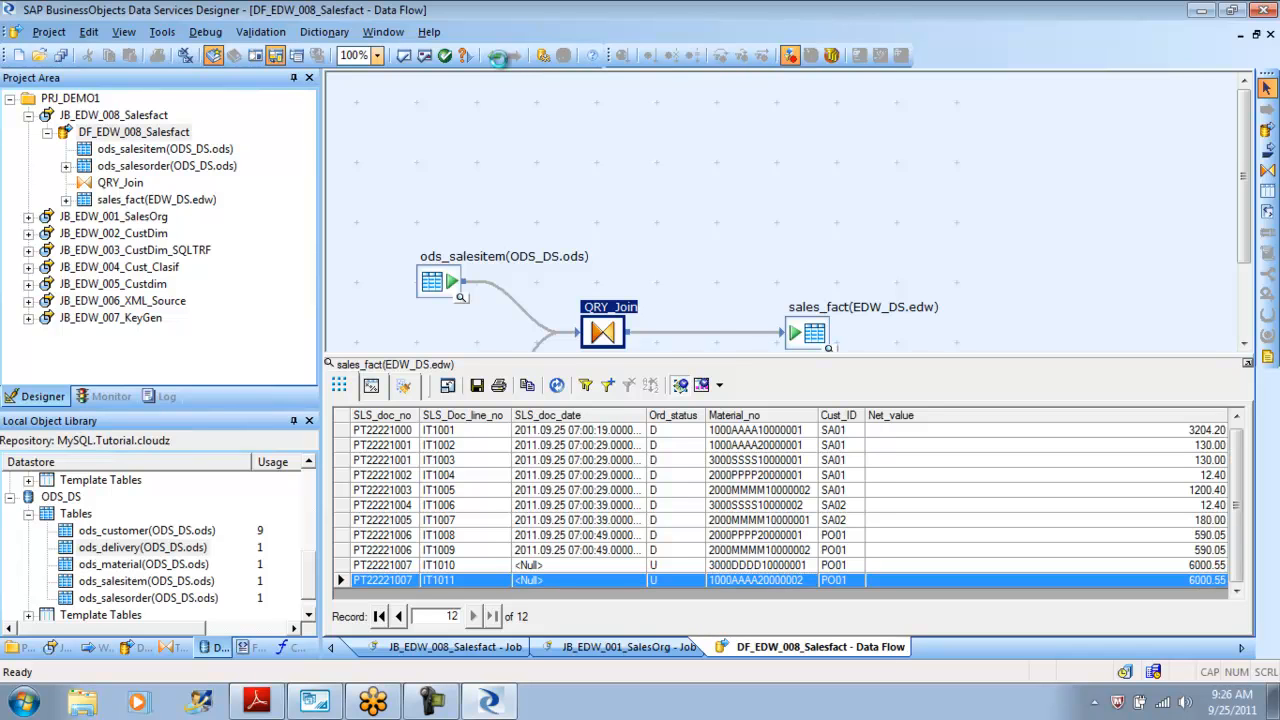
# Reposition the ods_salesitem source slightly and view the ods_salesorder source table data.
pyautogui.click(760, 450)
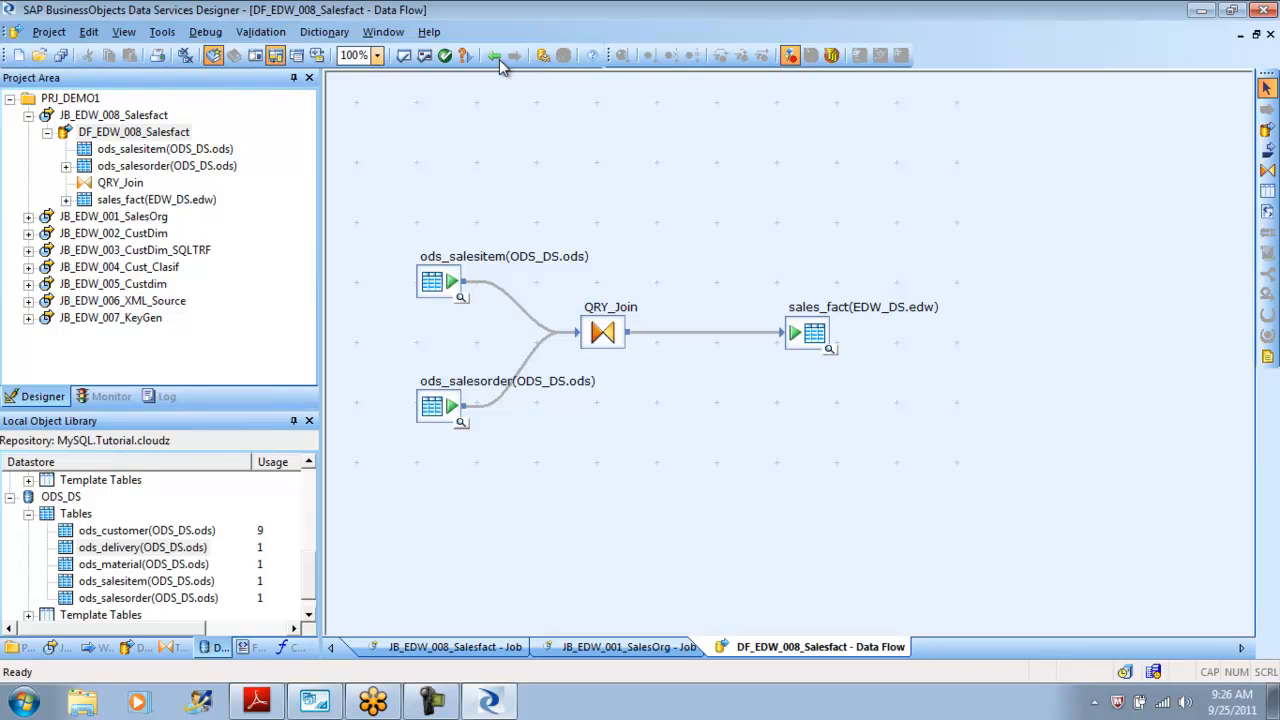
pyautogui.moveTo(432, 281); pyautogui.dragTo(428, 268)
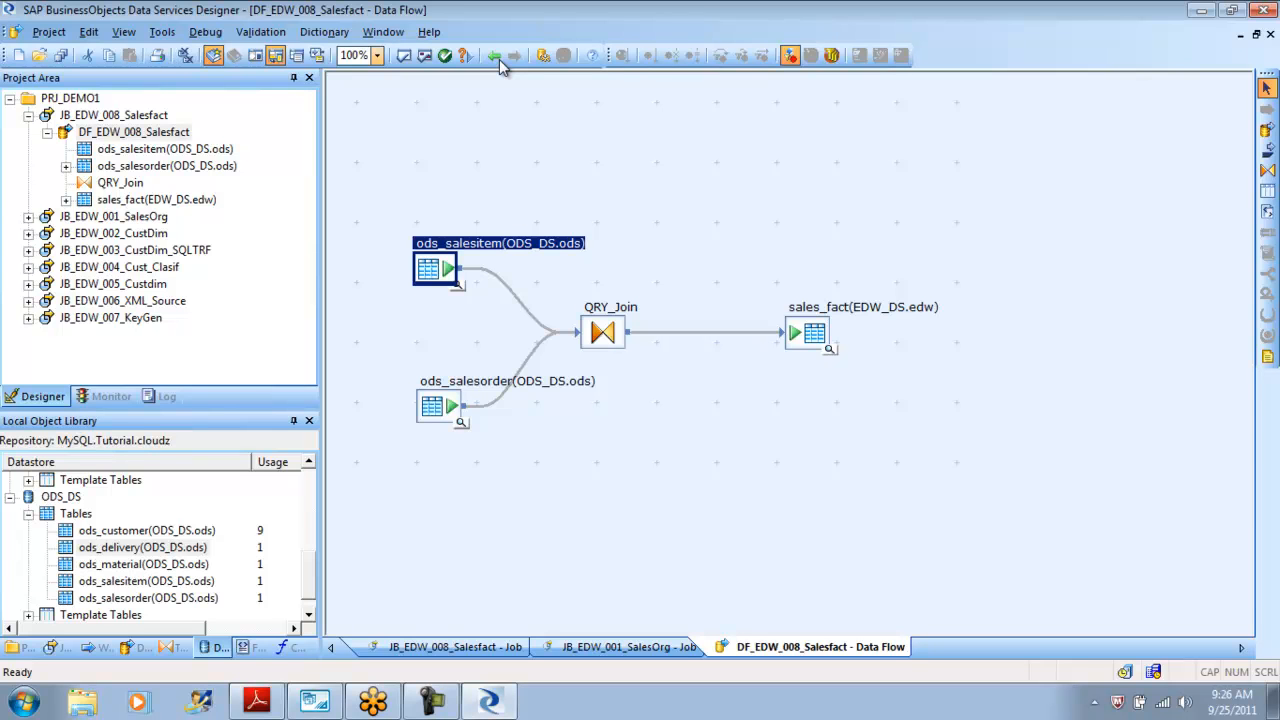
pyautogui.press('Down')
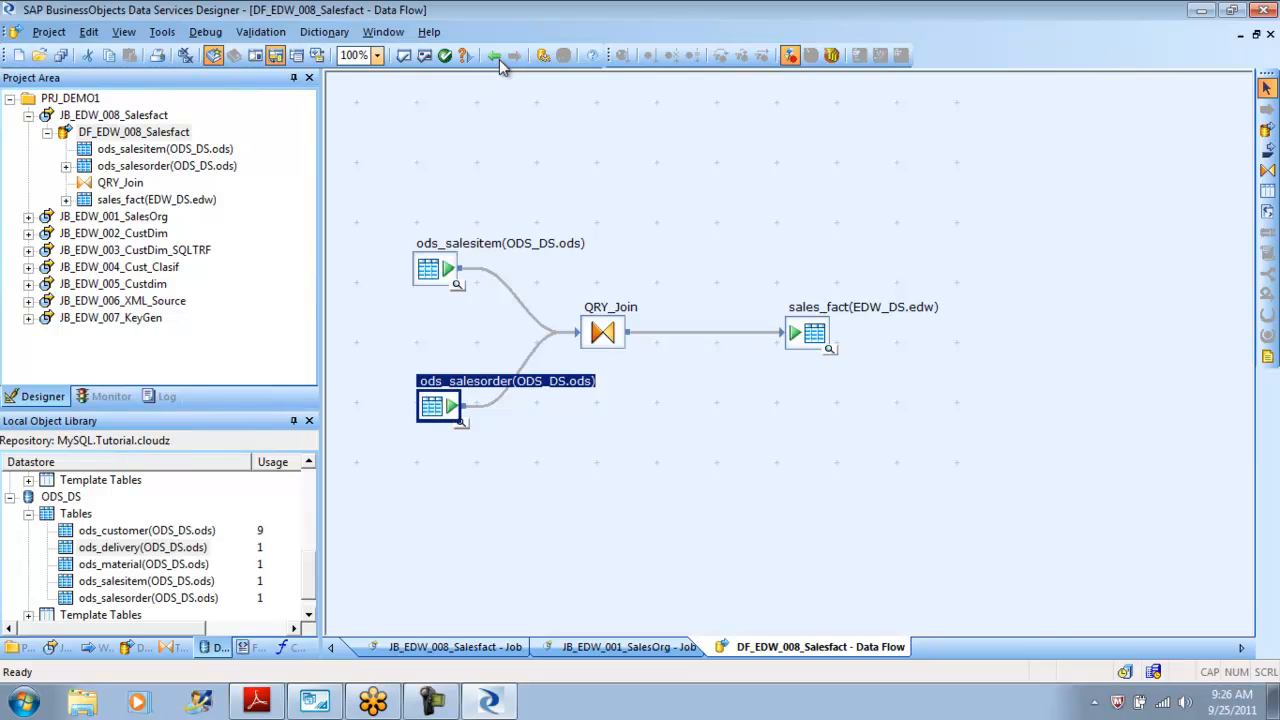
pyautogui.press('Up')
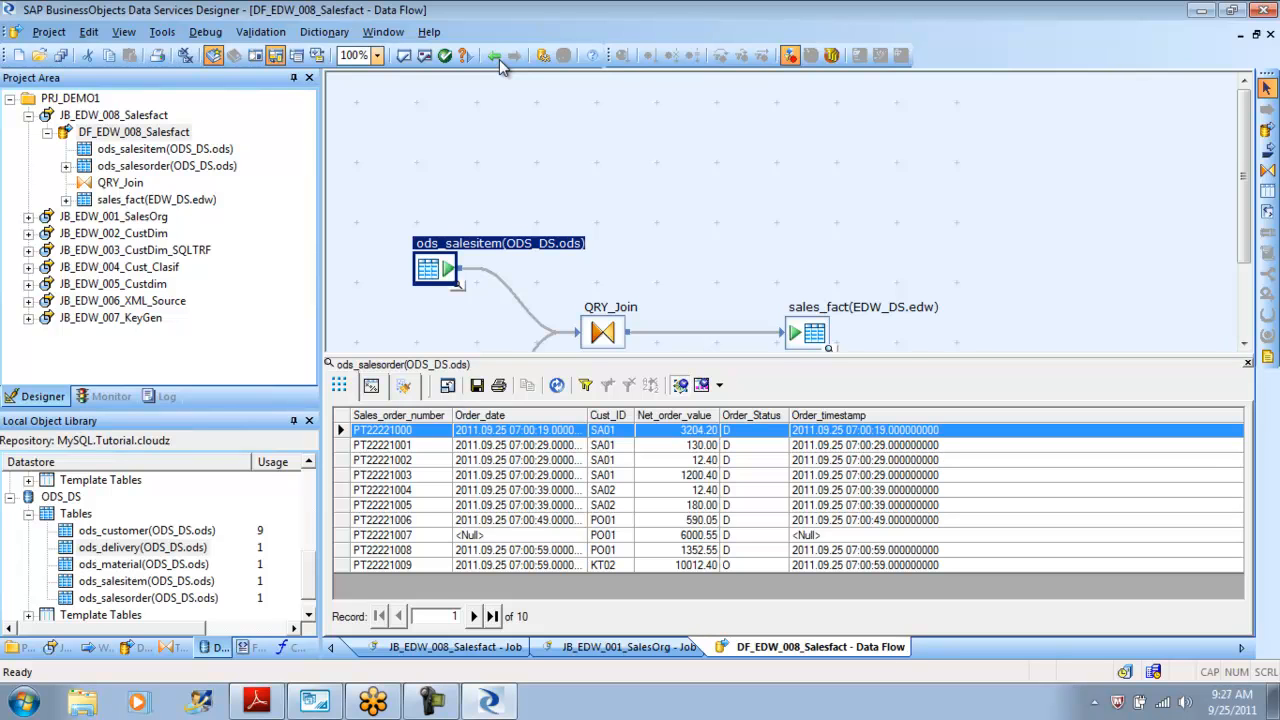
pyautogui.click(1248, 363)
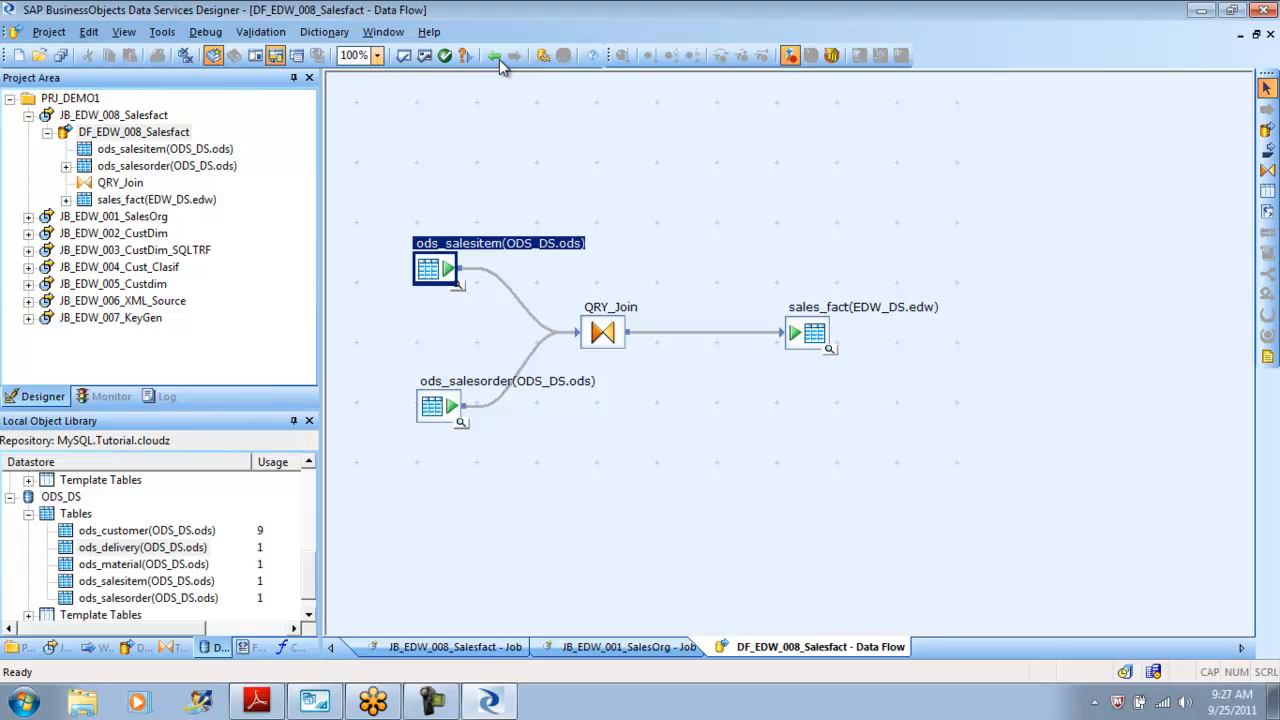
# In QRY_Join, add an outer join with ods_salesorder as outer source and ods_salesitem as inner source.
pyautogui.doubleClick(603, 332)
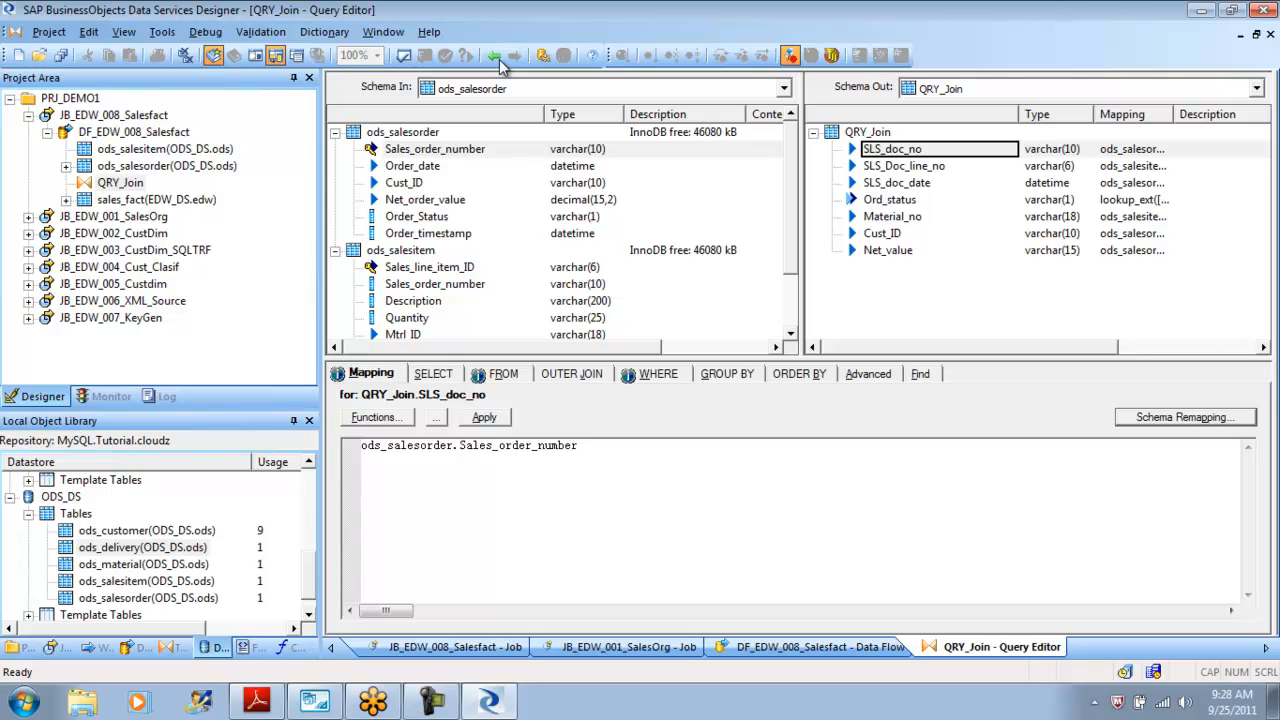
pyautogui.hotkey('alt', 'j')
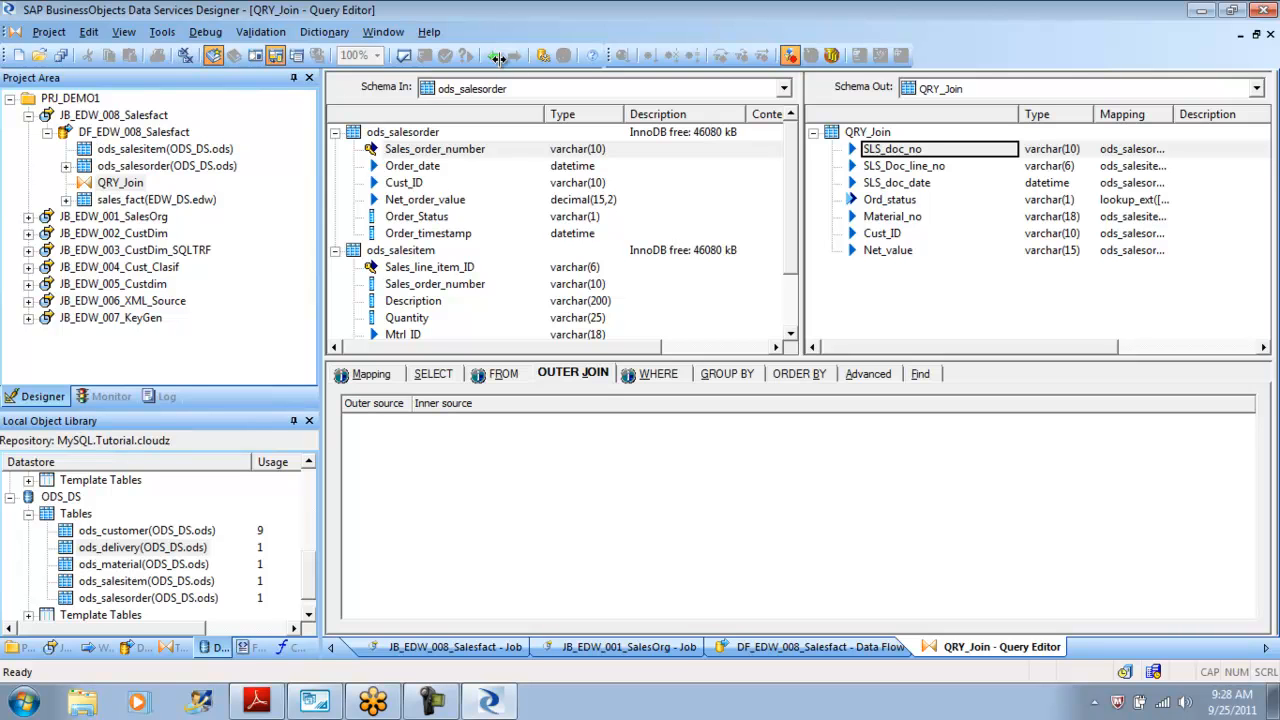
pyautogui.rightClick(380, 422)
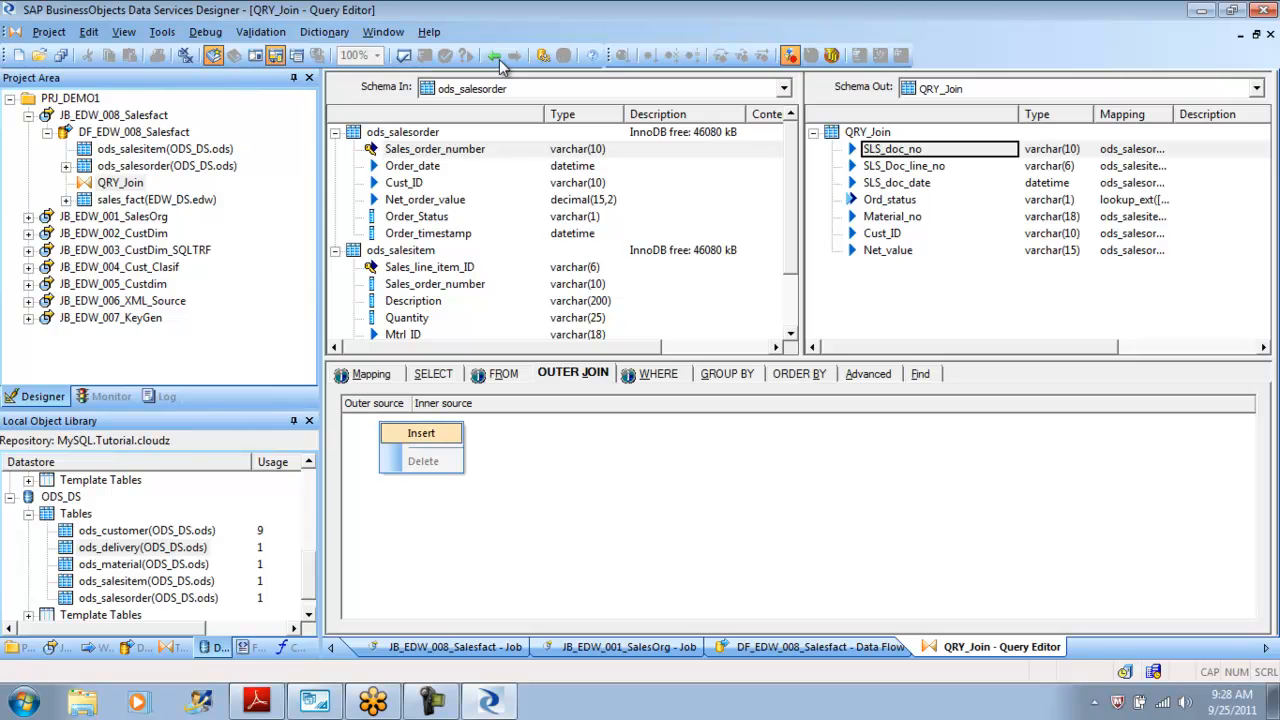
pyautogui.click(420, 433)
pyautogui.click(376, 420)
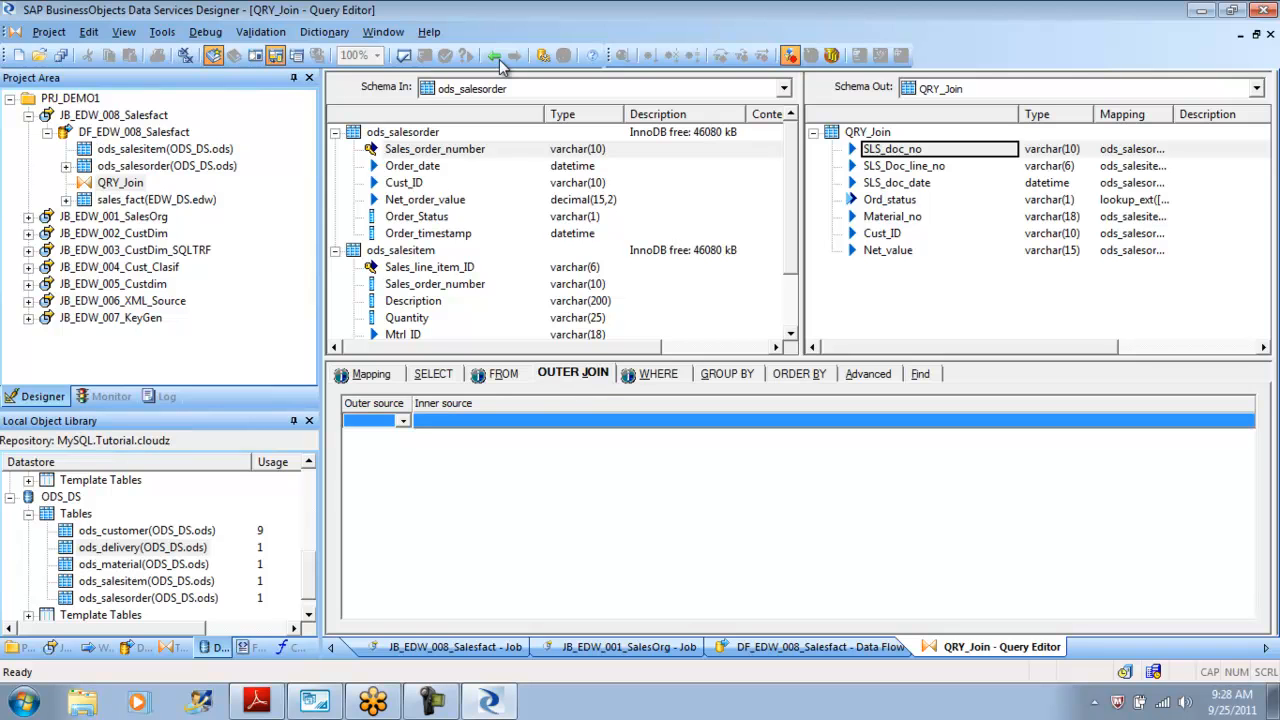
pyautogui.click(403, 421)
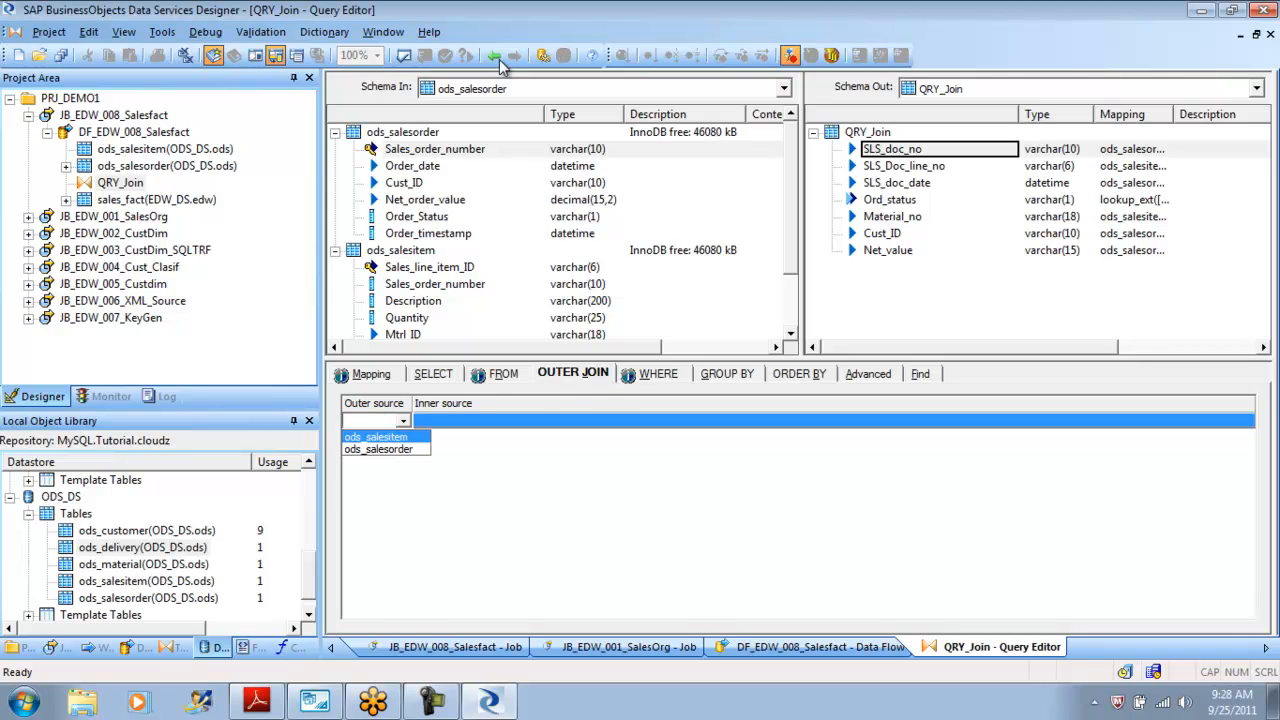
pyautogui.click(378, 449)
pyautogui.click(1240, 421)
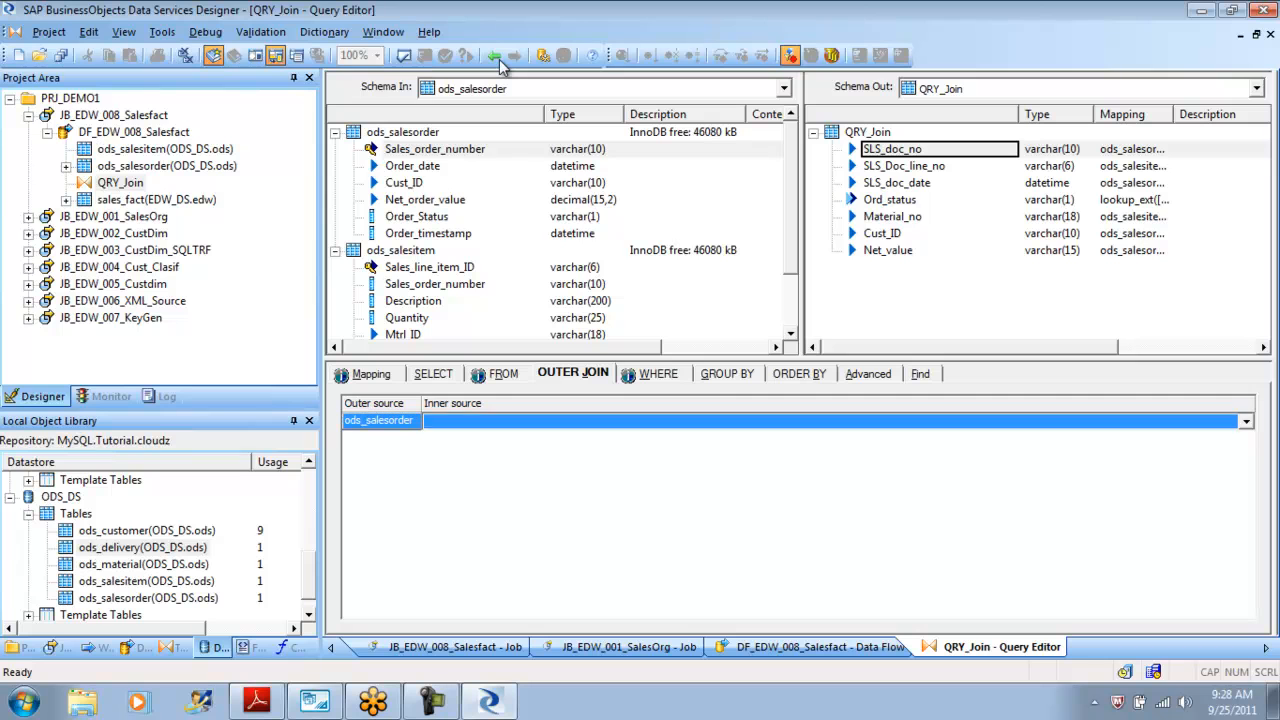
pyautogui.click(1246, 421)
pyautogui.click(455, 438)
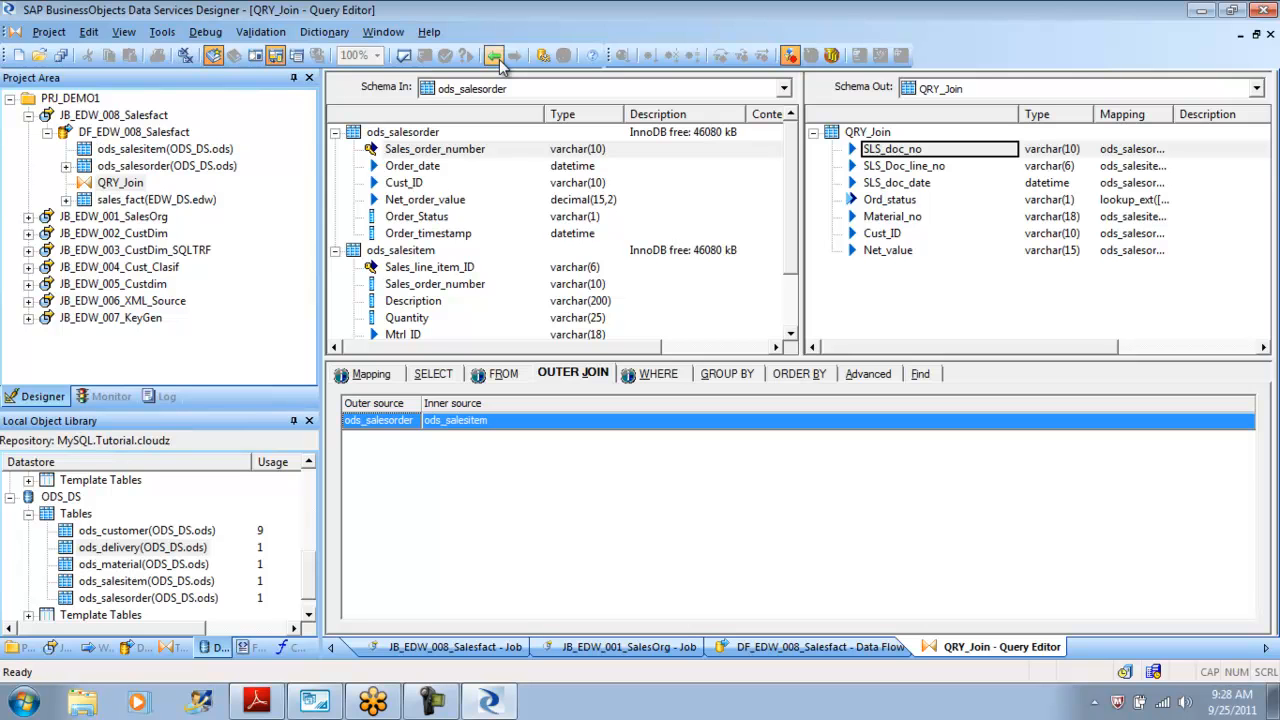
# Return to the data flow, display its optimized SQL and examine the FROM and WHERE clauses.
pyautogui.click(499, 60)
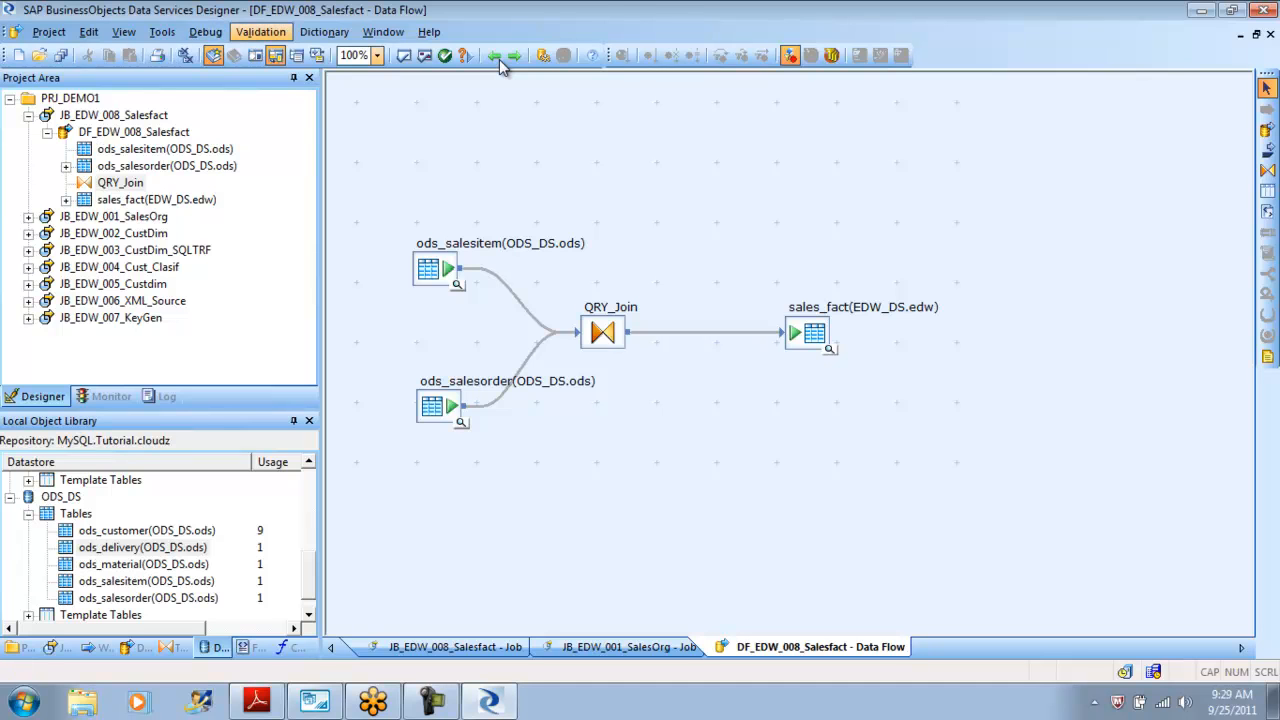
pyautogui.click(261, 32)
pyautogui.click(317, 101)
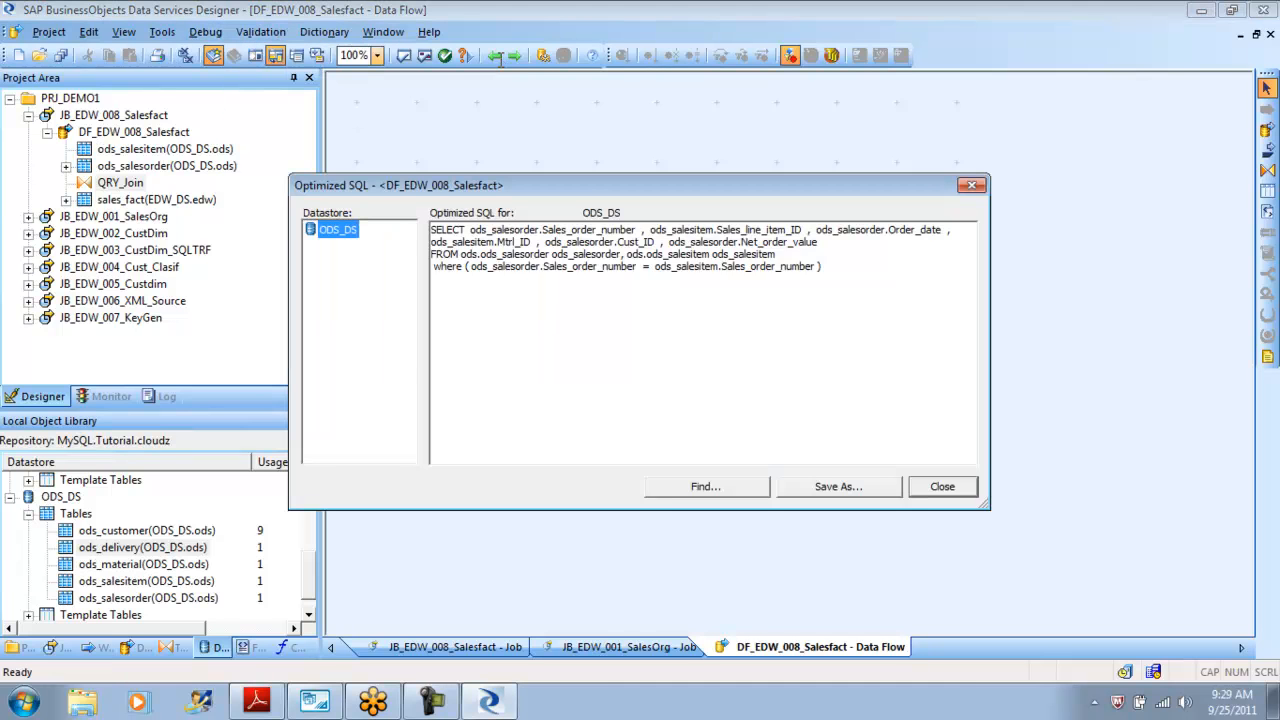
pyautogui.moveTo(824, 267)
pyautogui.mouseDown()
pyautogui.moveTo(810, 278)
pyautogui.moveTo(431, 255)
pyautogui.moveTo(430, 242)
pyautogui.mouseUp()
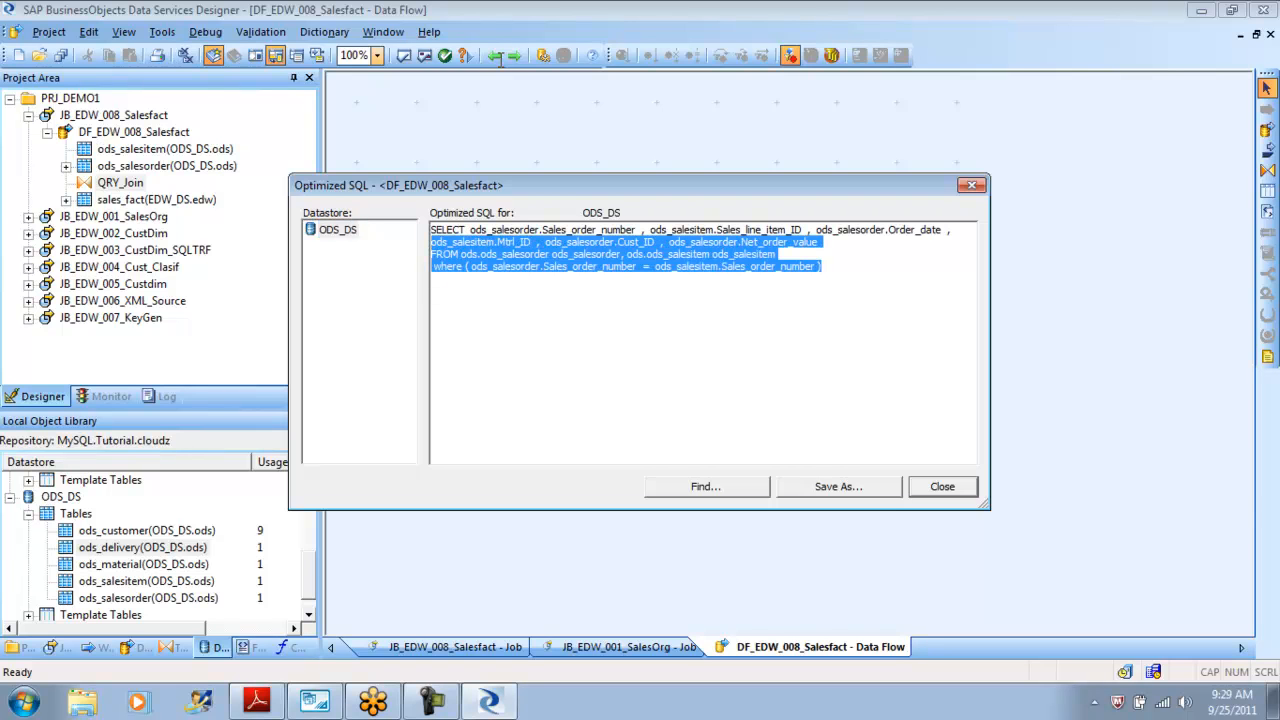
pyautogui.click(942, 487)
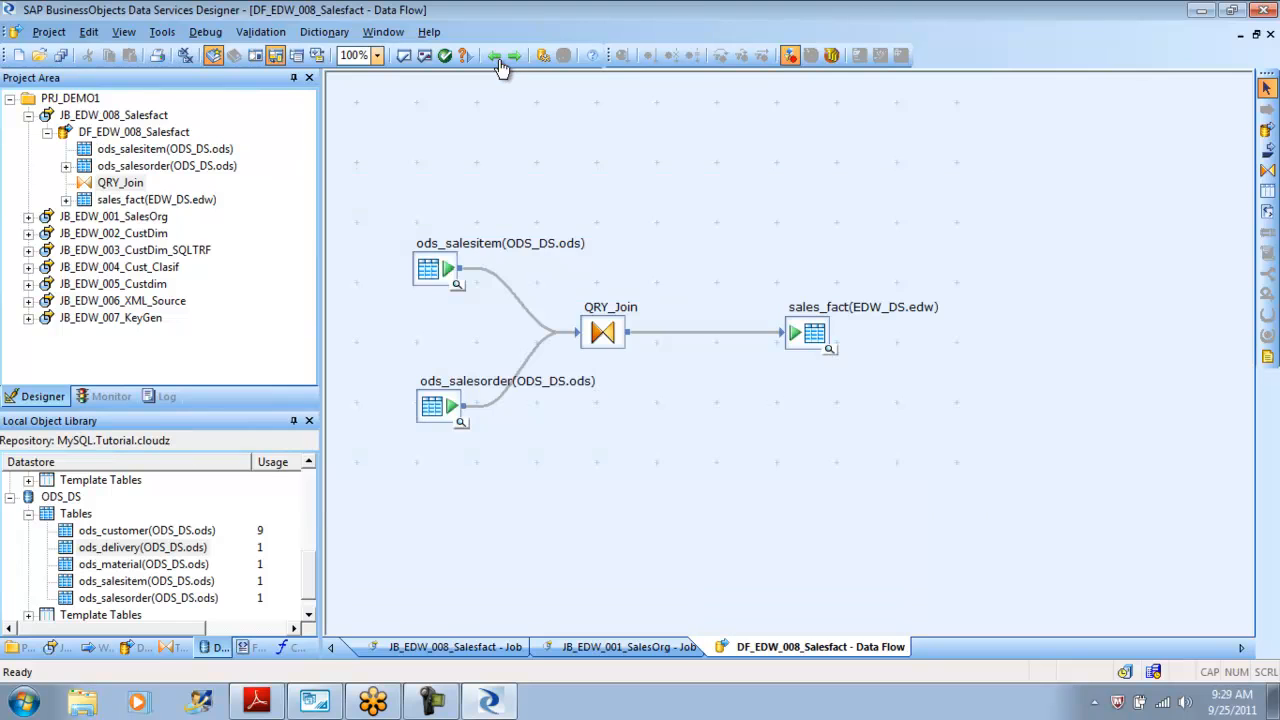
# Save all changes to the DF_EDW_008_Salesfact data flow.
pyautogui.click(49, 32)
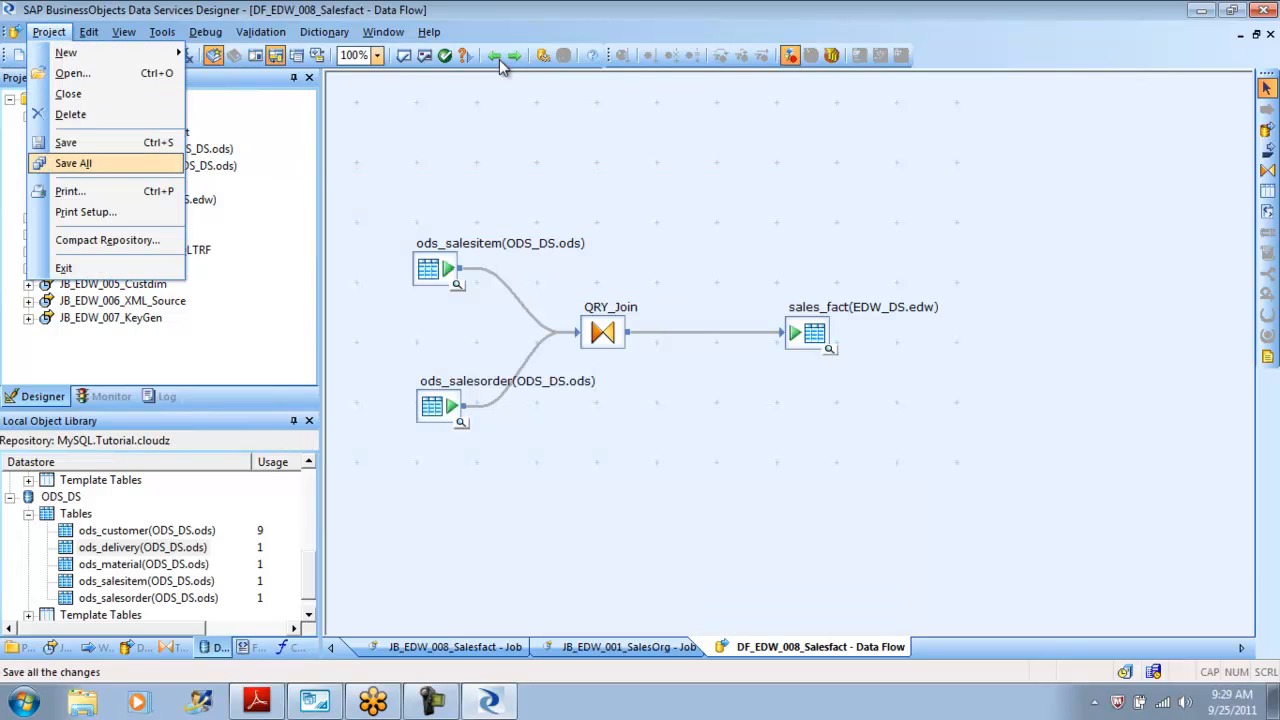
pyautogui.click(70, 163)
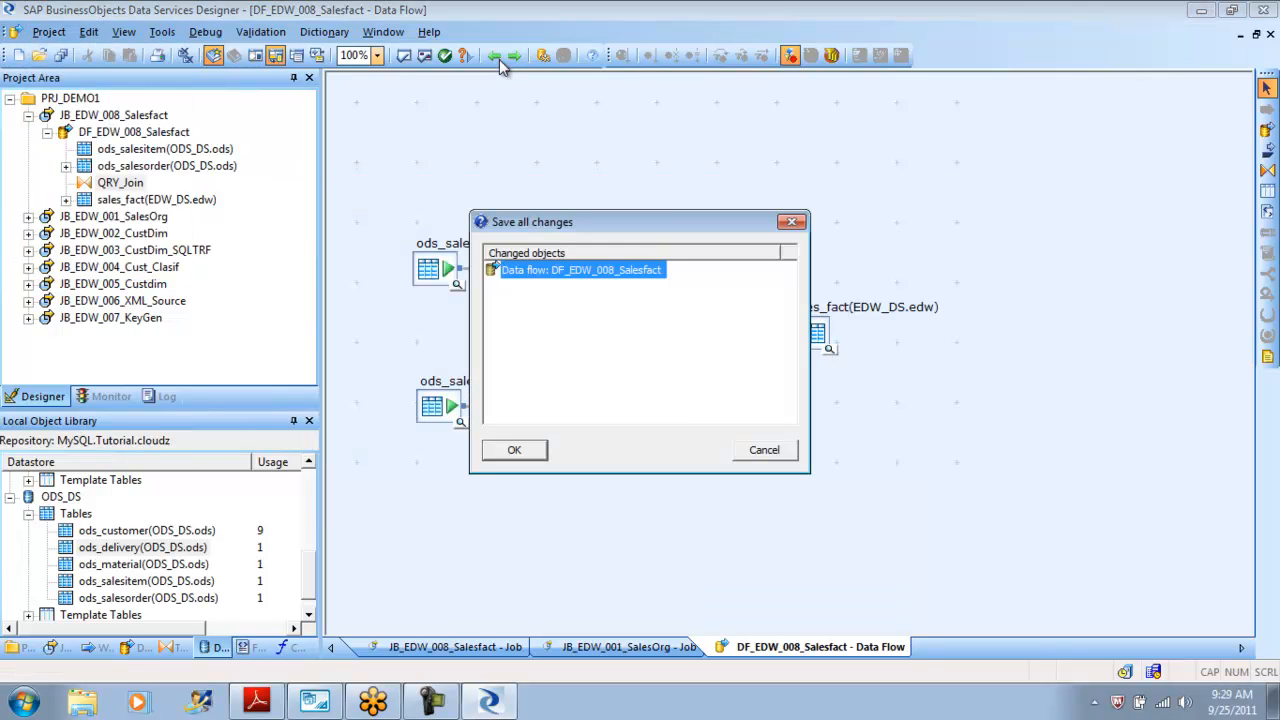
pyautogui.press('Return')
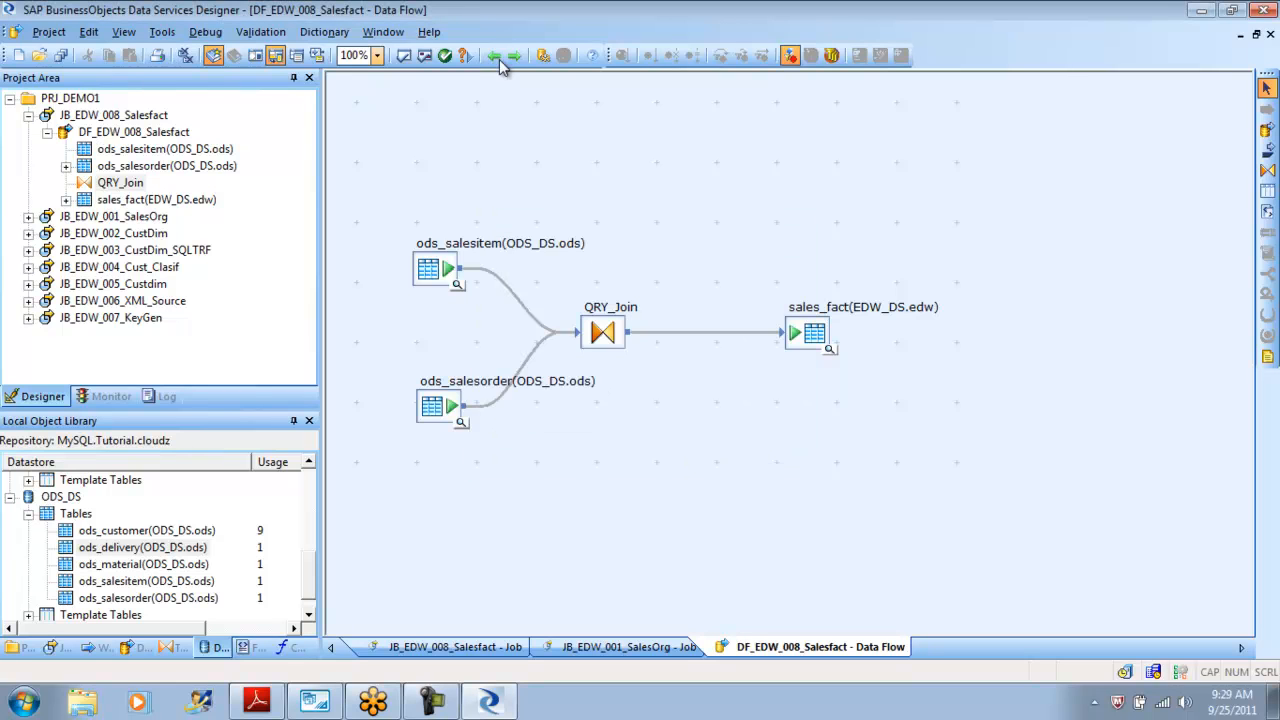
# Validate the current data flow, close the output, and redisplay its optimized SQL to check the join.
pyautogui.click(424, 55)
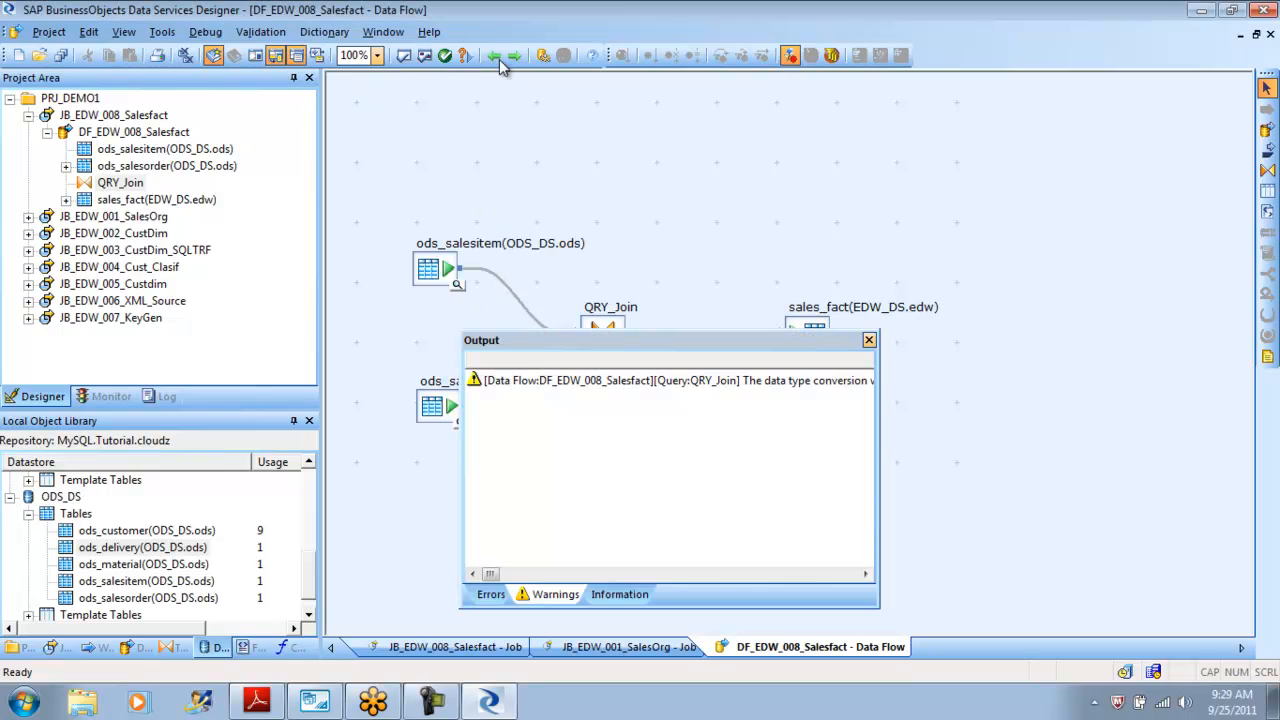
pyautogui.click(869, 340)
pyautogui.click(260, 31)
pyautogui.click(316, 101)
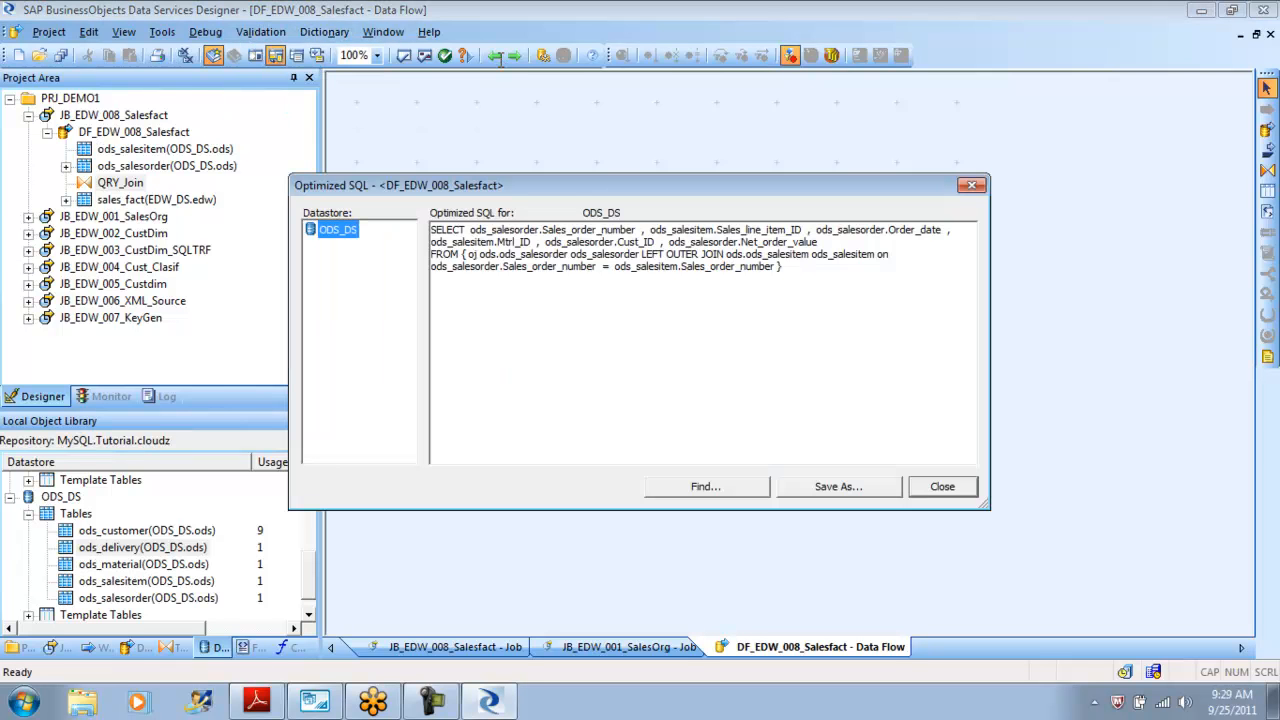
# Highlight the LEFT OUTER JOIN clause in the optimized SQL and close the dialog.
pyautogui.moveTo(638, 254); pyautogui.dragTo(432, 278)
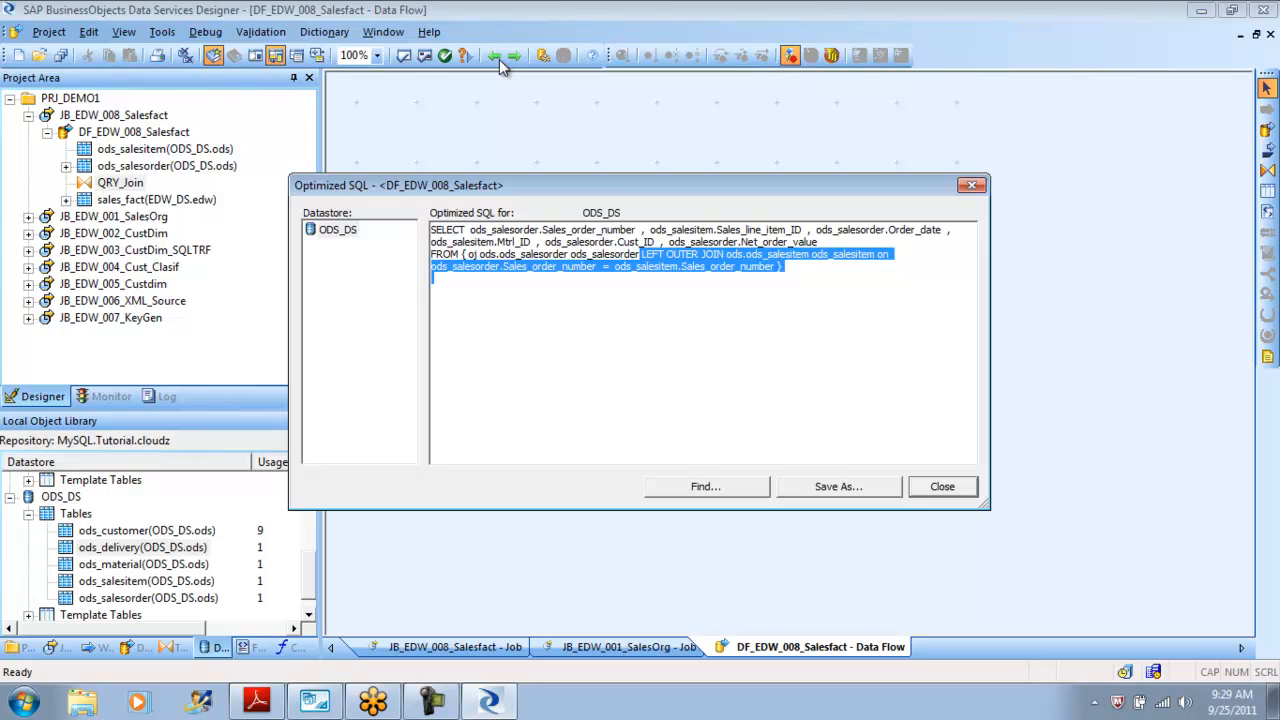
pyautogui.press('Escape')
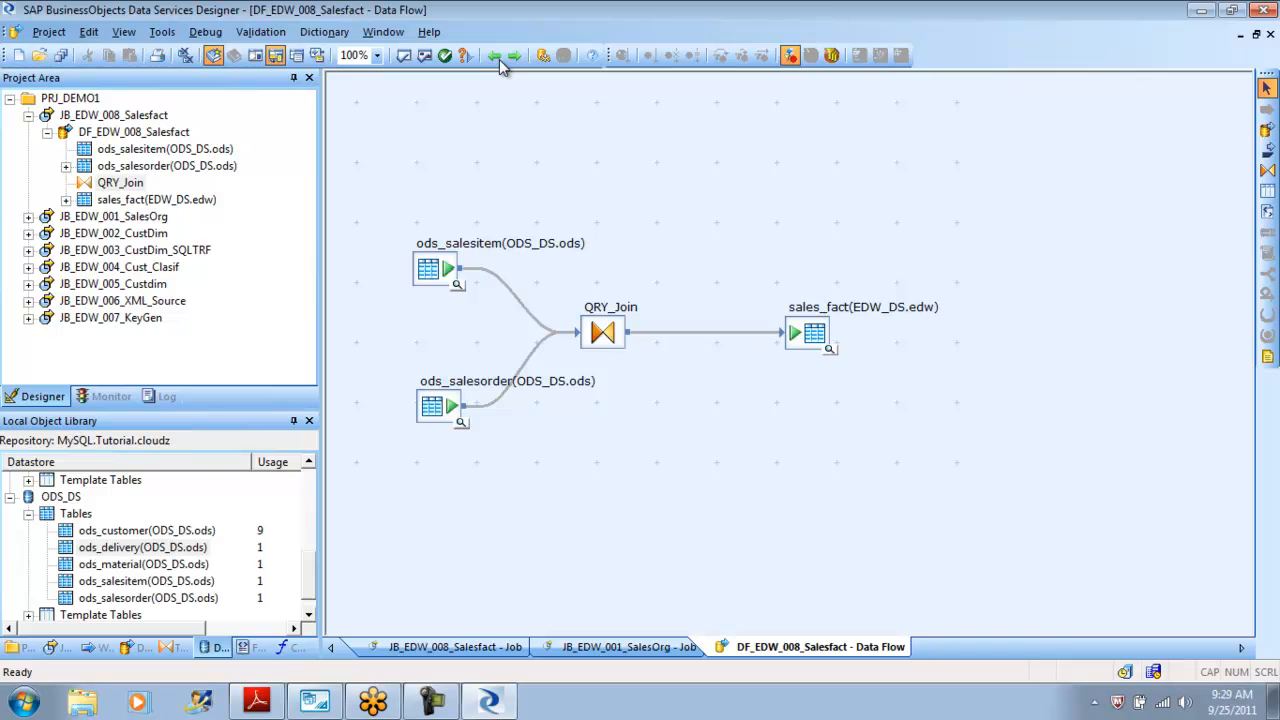
# Run the JB_EDW_008_Salesfact job in debug mode, keeping the debugger open after it finishes.
pyautogui.click(499, 59)
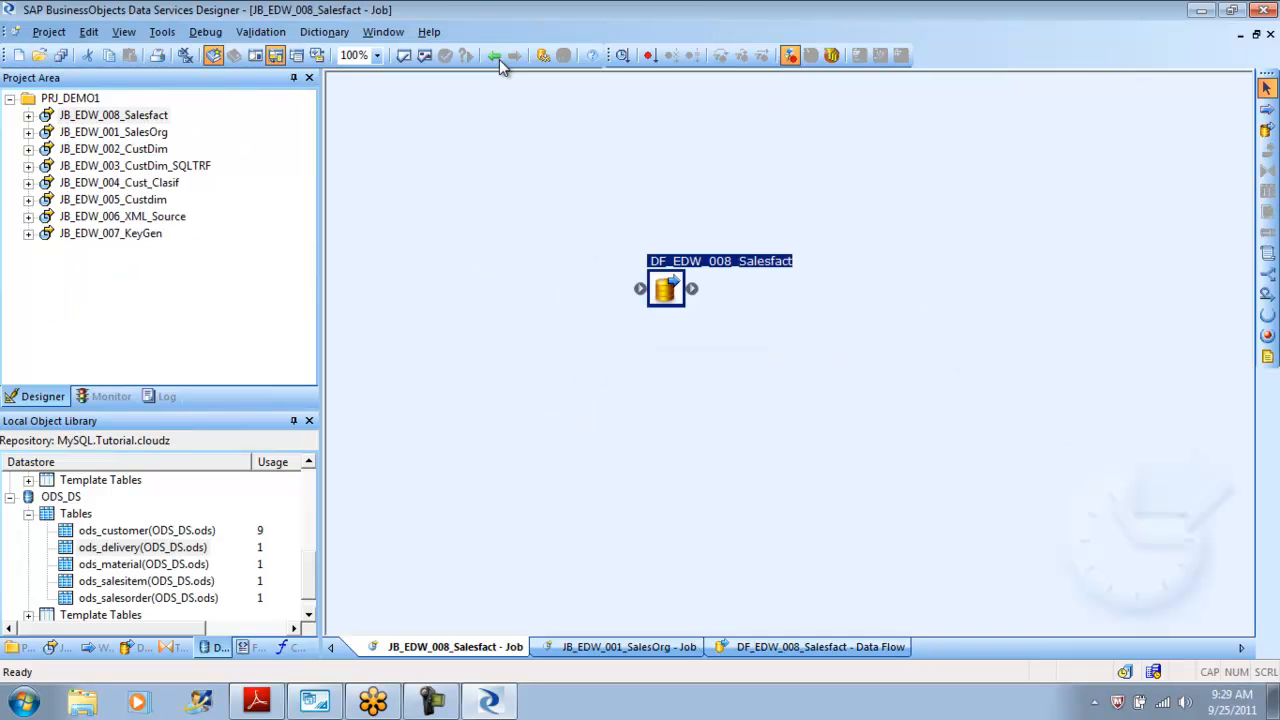
pyautogui.rightClick(139, 113)
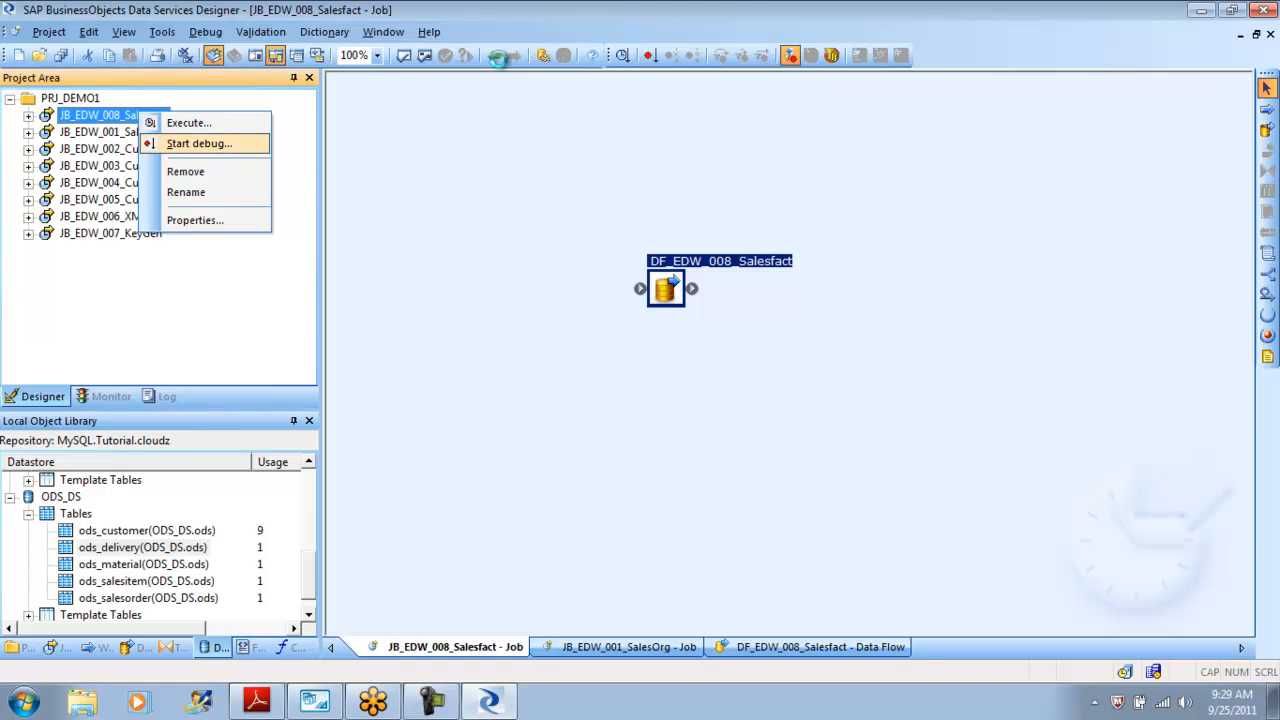
pyautogui.click(199, 143)
pyautogui.press('Return')
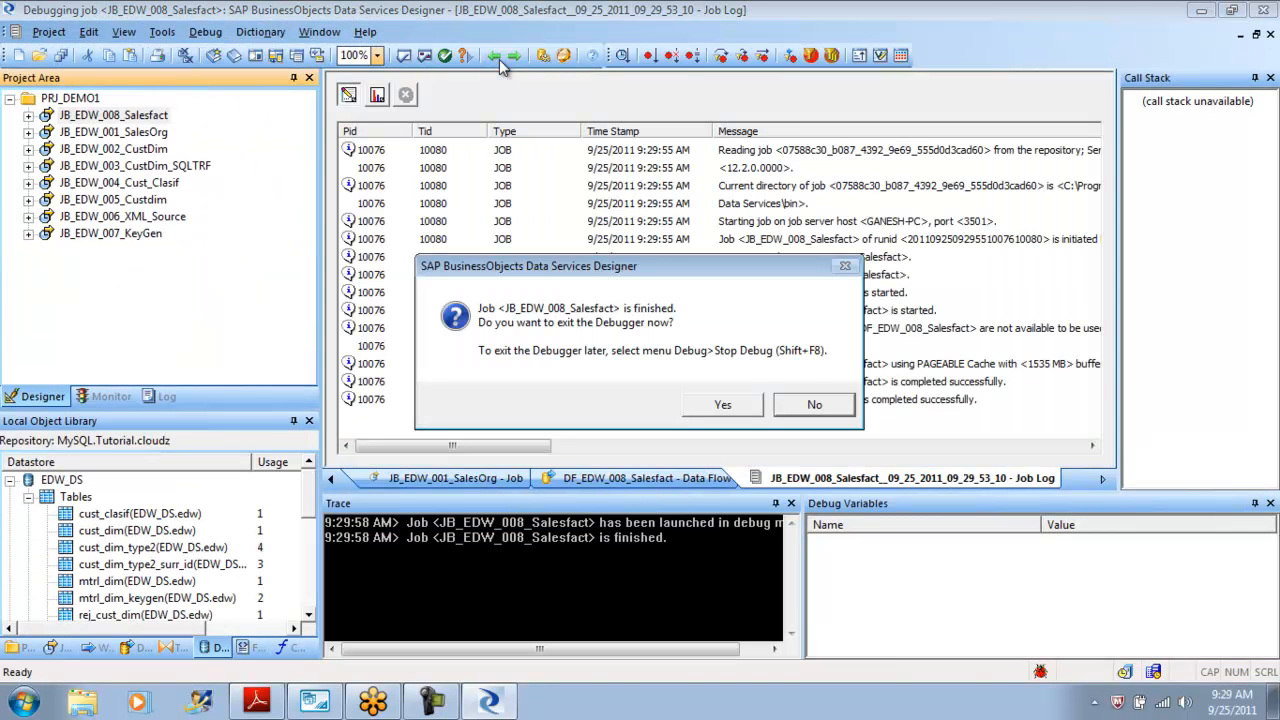
pyautogui.press('Return')
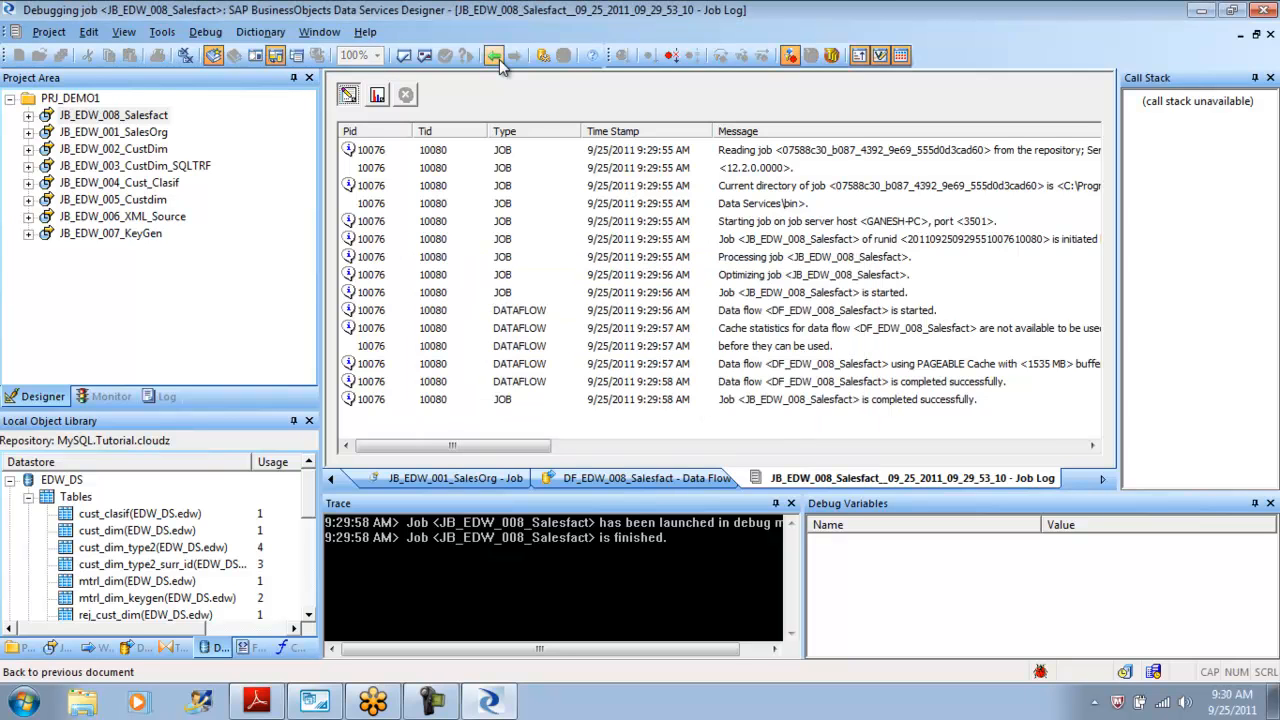
# Return to the data flow and browse the debug data rows passed from QRY_Join to sales_fact.
pyautogui.click(499, 62)
pyautogui.click(494, 57)
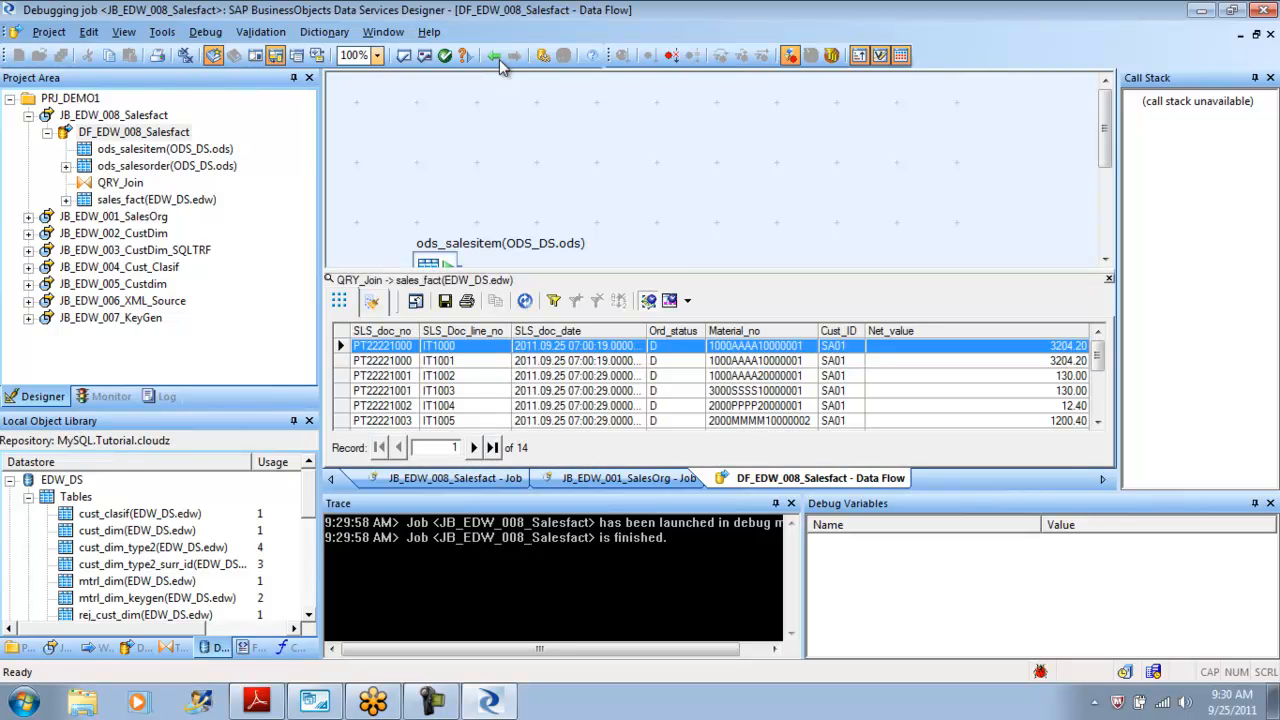
pyautogui.moveTo(1098, 355); pyautogui.dragTo(1098, 399)
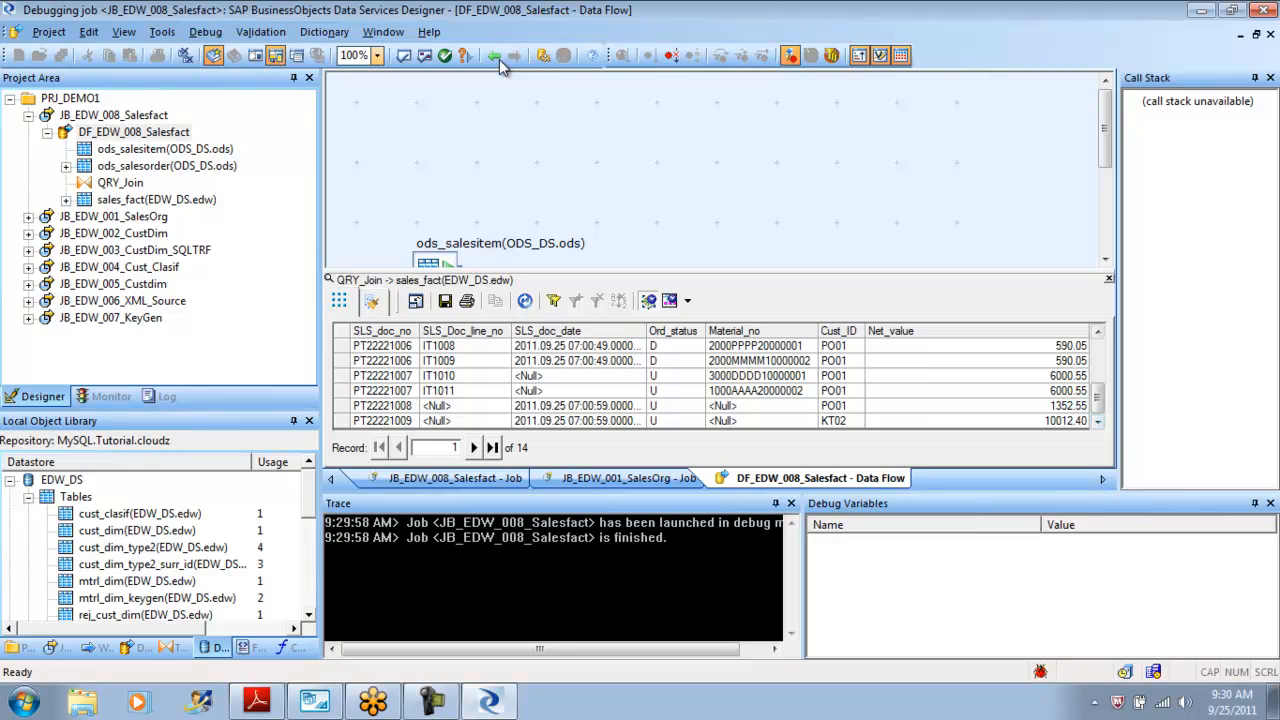
pyautogui.click(720, 406)
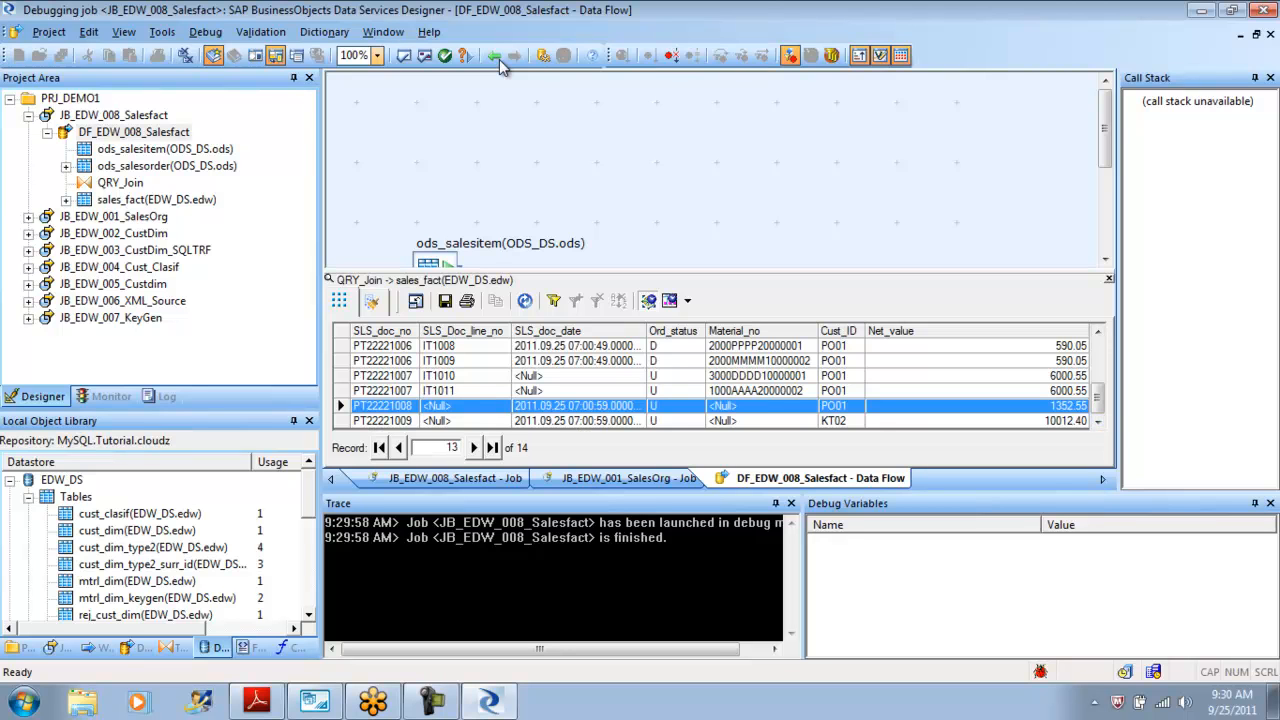
pyautogui.moveTo(720, 406); pyautogui.dragTo(720, 421)
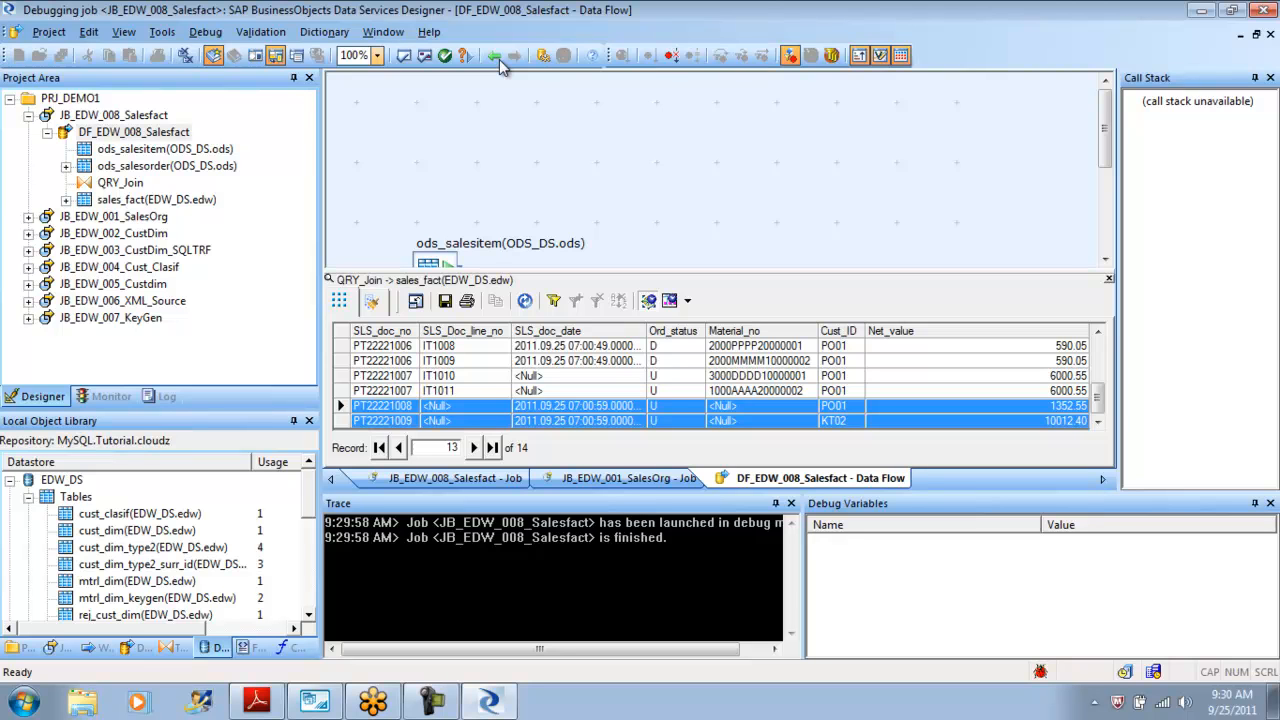
pyautogui.click(676, 361)
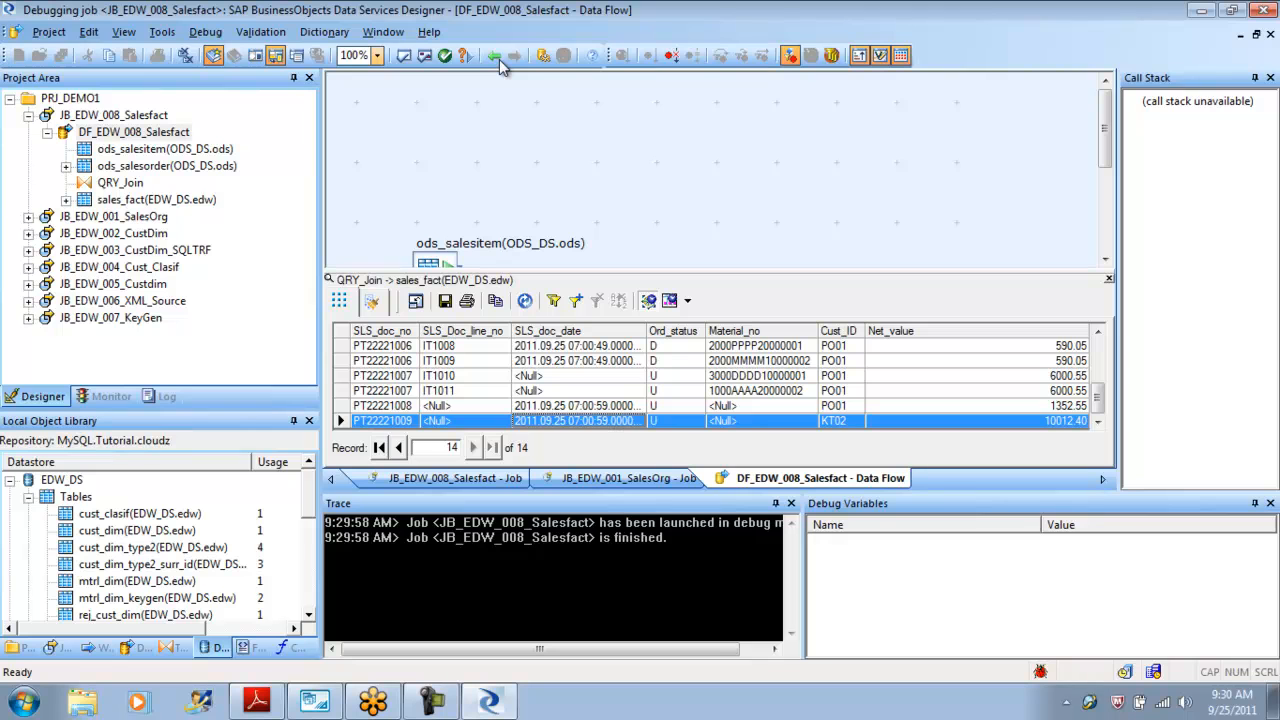
pyautogui.press('Up')
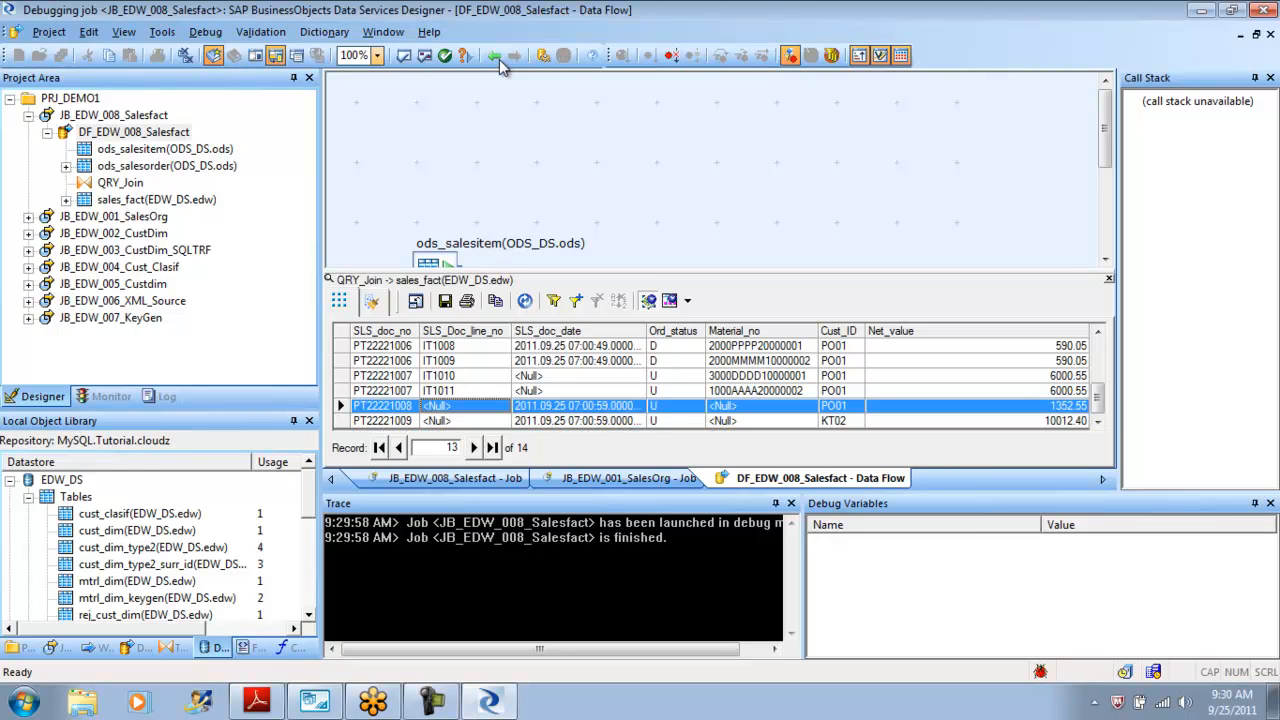
pyautogui.press('Right')
pyautogui.press('Right')
pyautogui.press('Right')
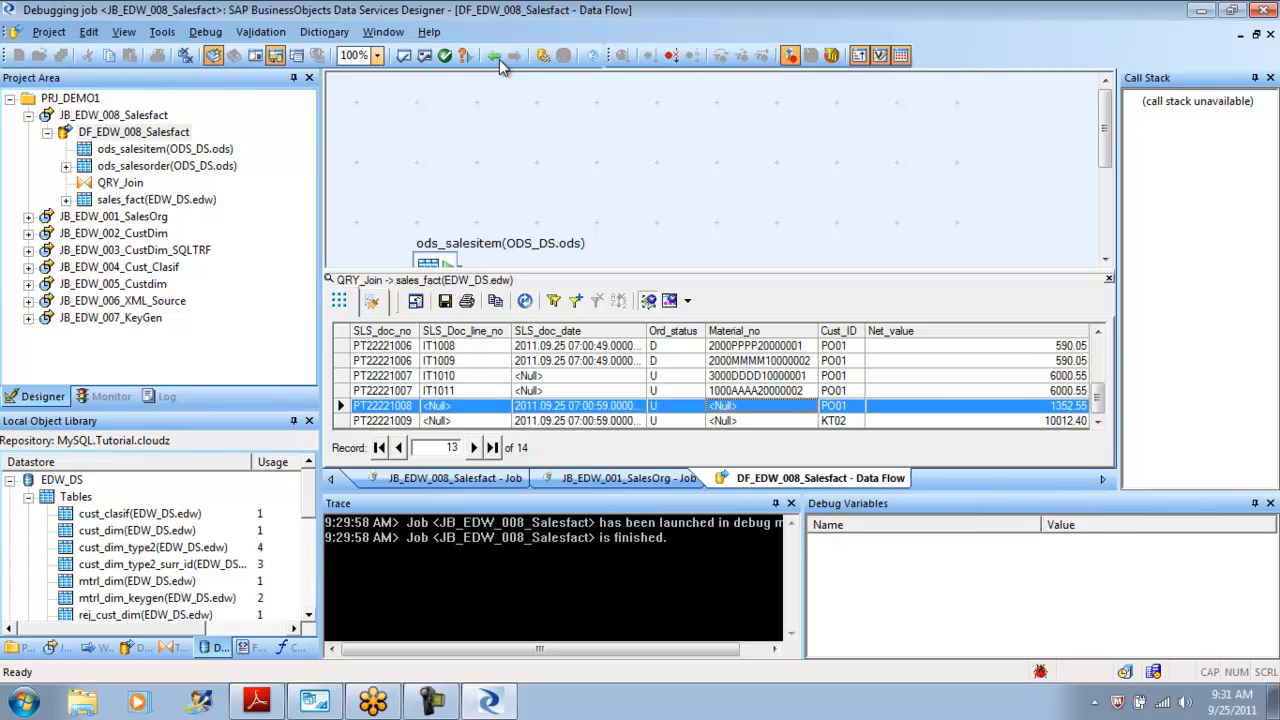
pyautogui.press('Left')
pyautogui.press('Left')
pyautogui.press('Left')
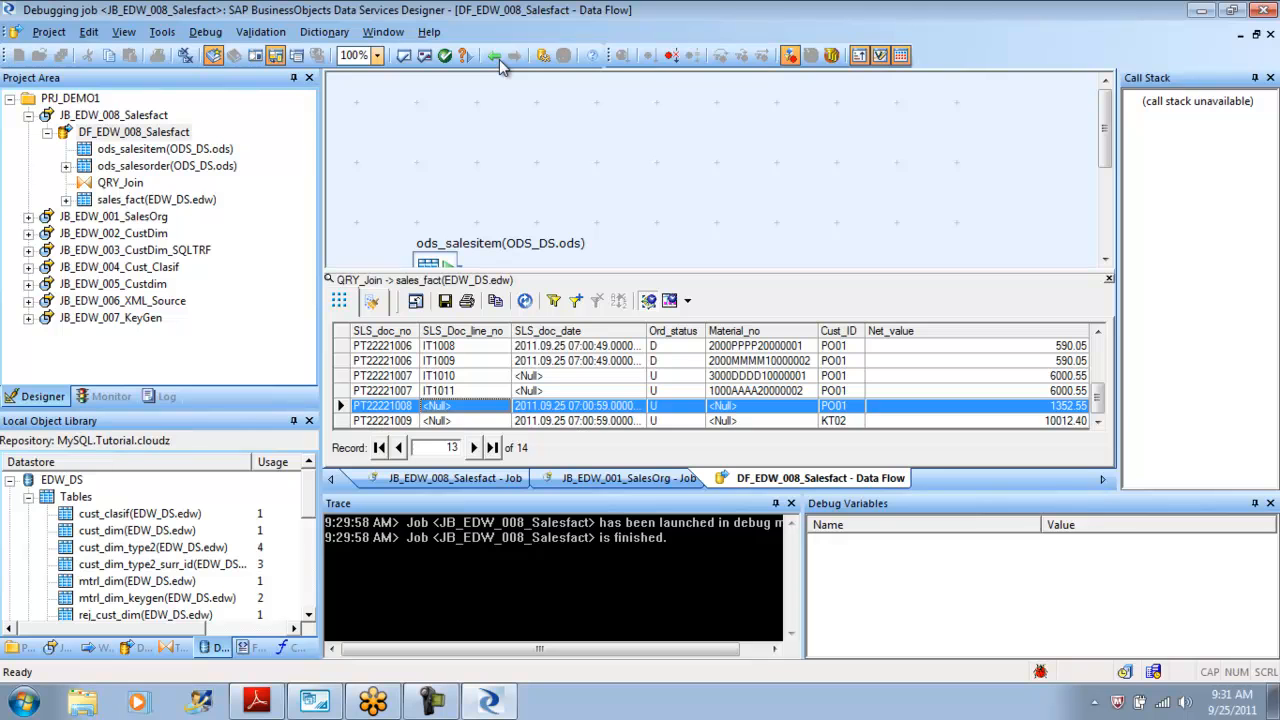
pyautogui.press('Down')
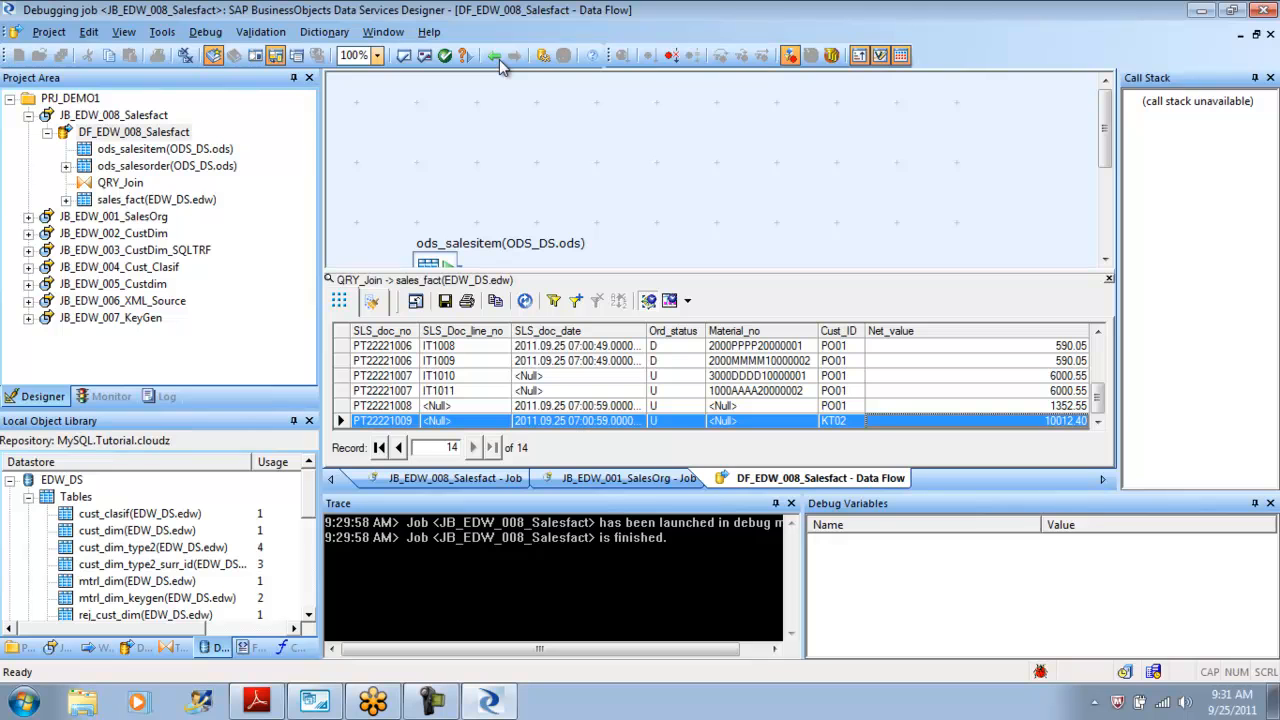
pyautogui.press('Up')
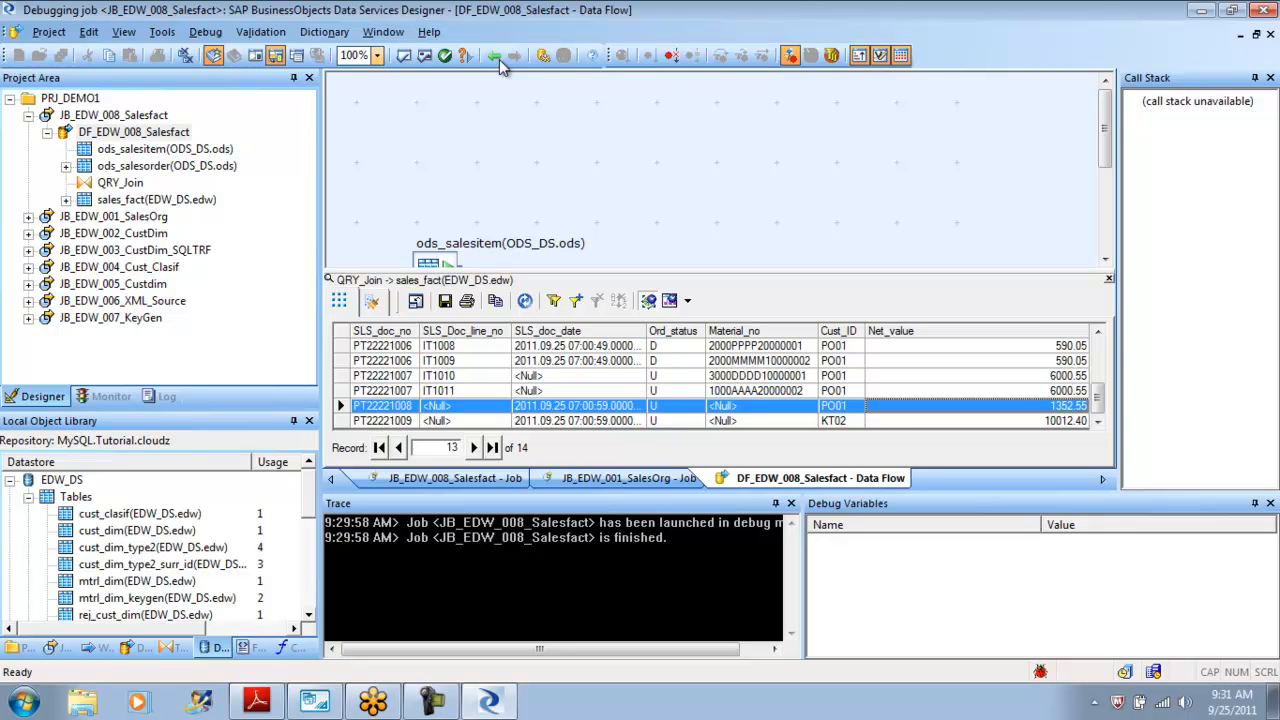
# Stop the debugger.
pyautogui.click(503, 63)
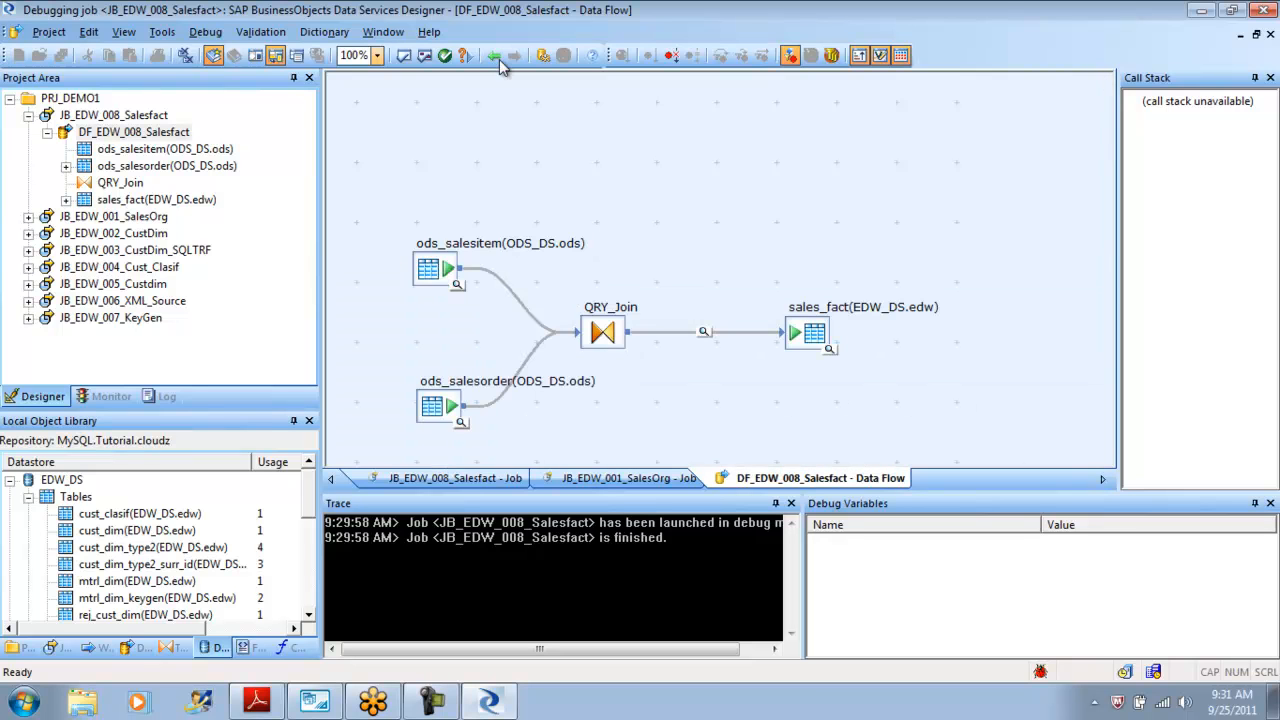
pyautogui.press('alt')
pyautogui.press('Right')
pyautogui.press('Right')
pyautogui.press('Right')
pyautogui.press('Right')
pyautogui.press('Right')
pyautogui.press('Left')
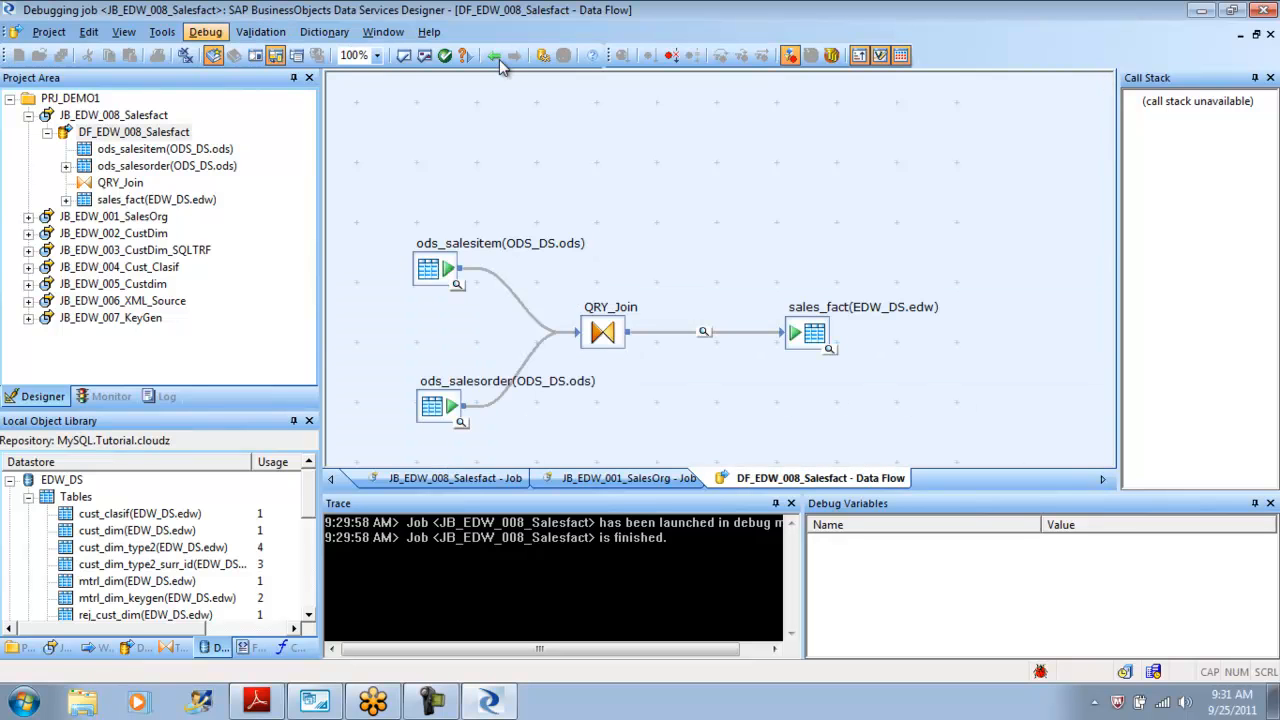
pyautogui.press('Down')
pyautogui.press('Down')
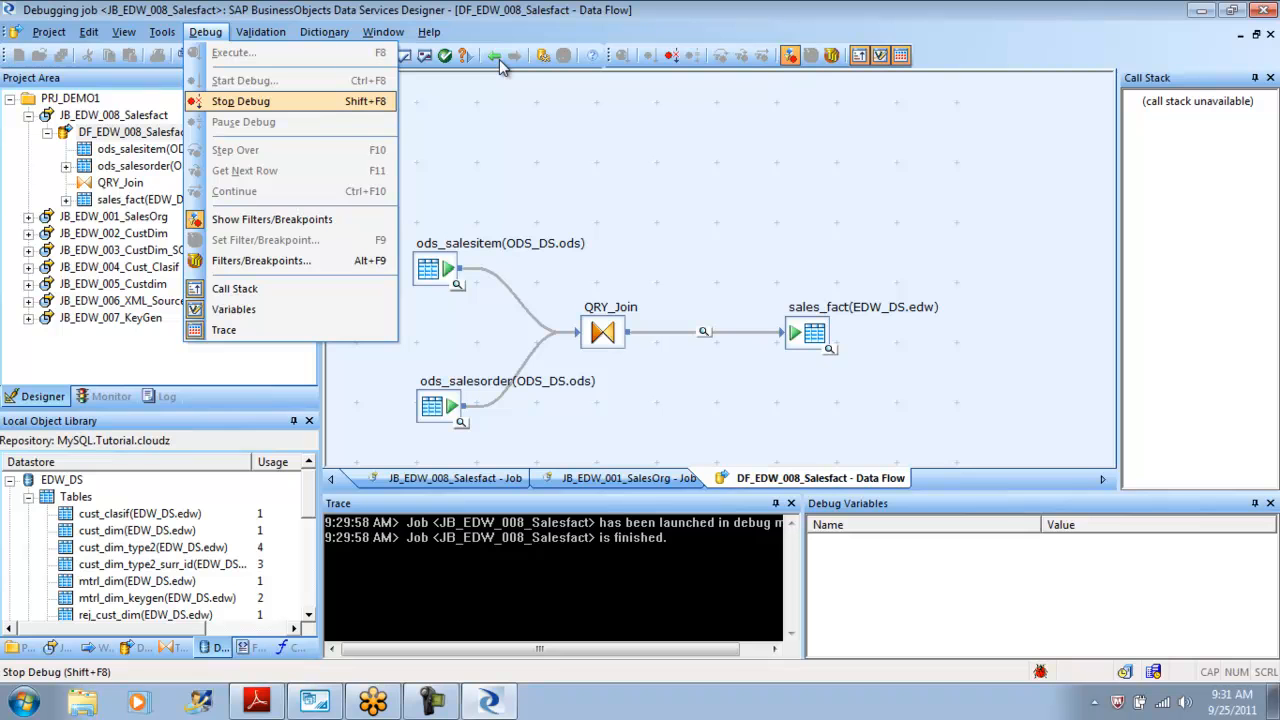
pyautogui.press('Return')
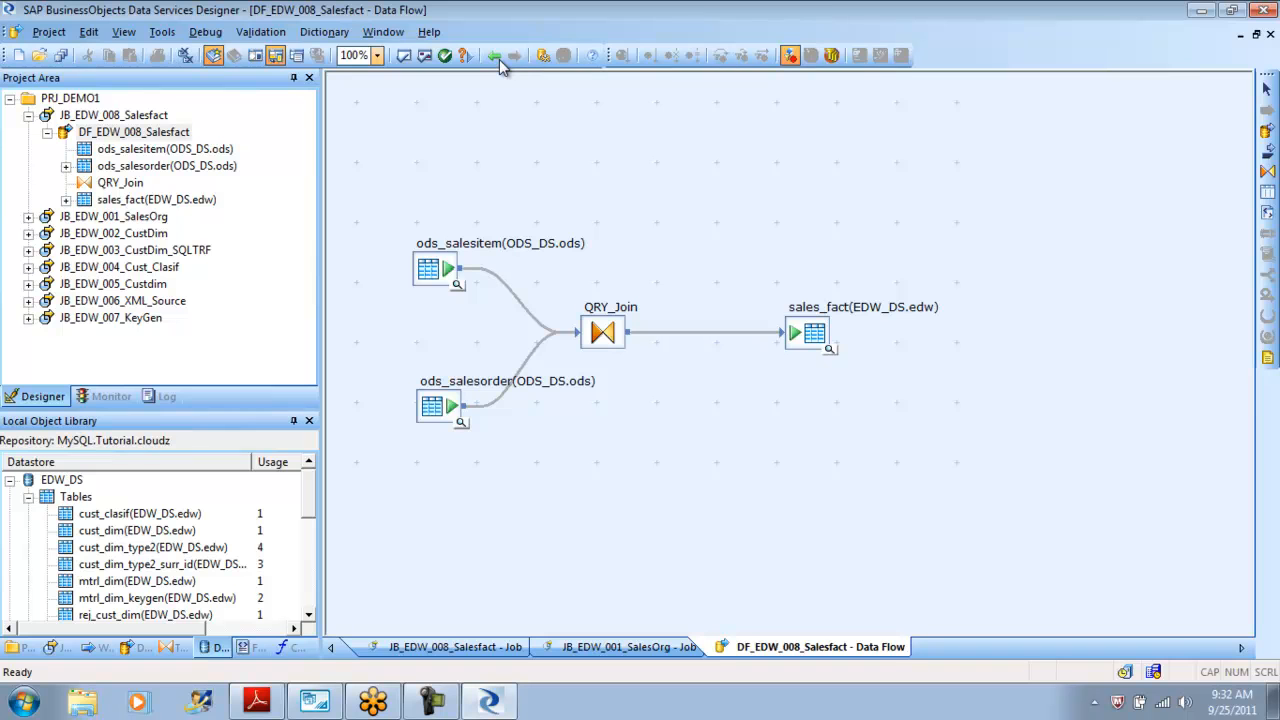
# Open QRY_Join, delete its outer join entry, and return to the data flow.
pyautogui.click(497, 57)
pyautogui.doubleClick(603, 332)
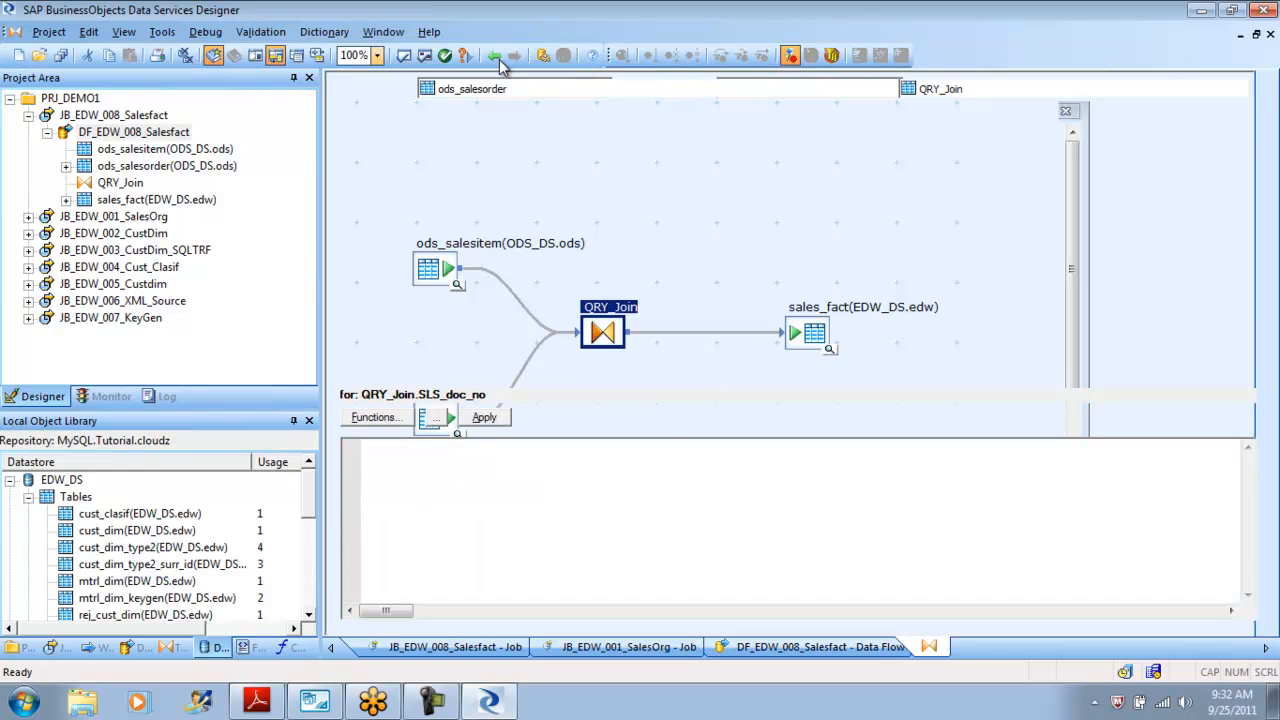
pyautogui.click(589, 373)
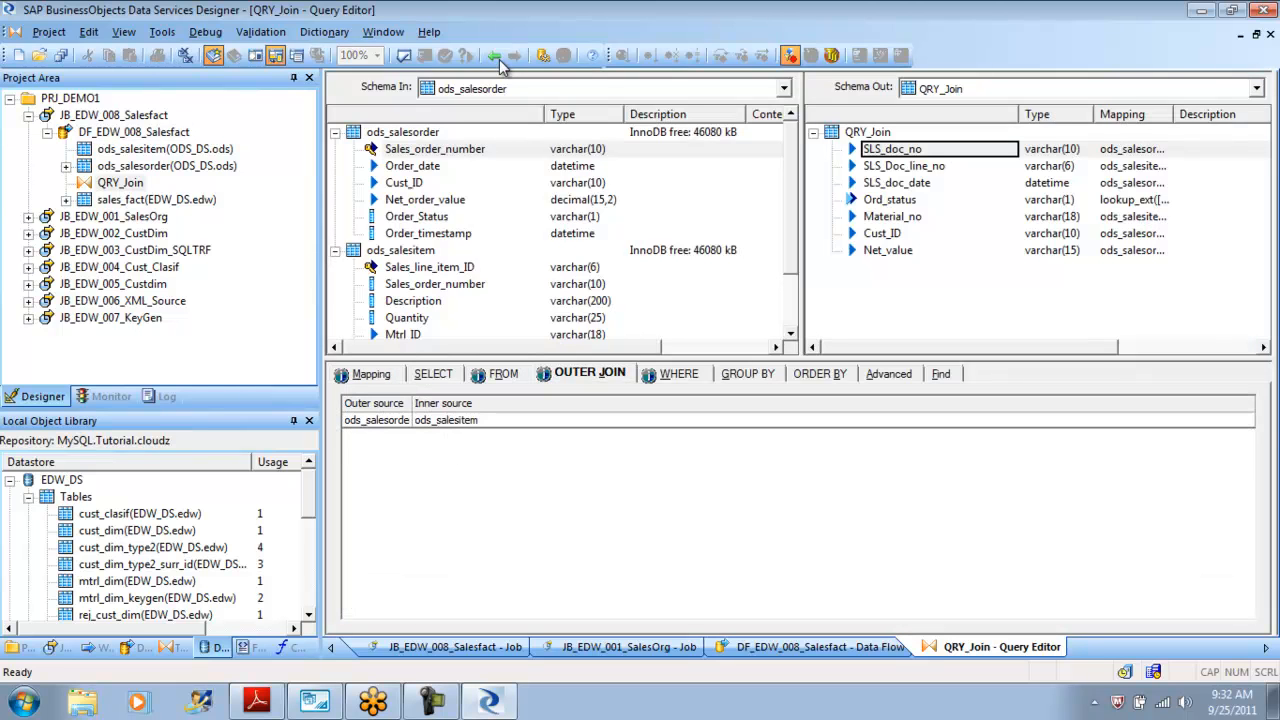
pyautogui.rightClick(396, 420)
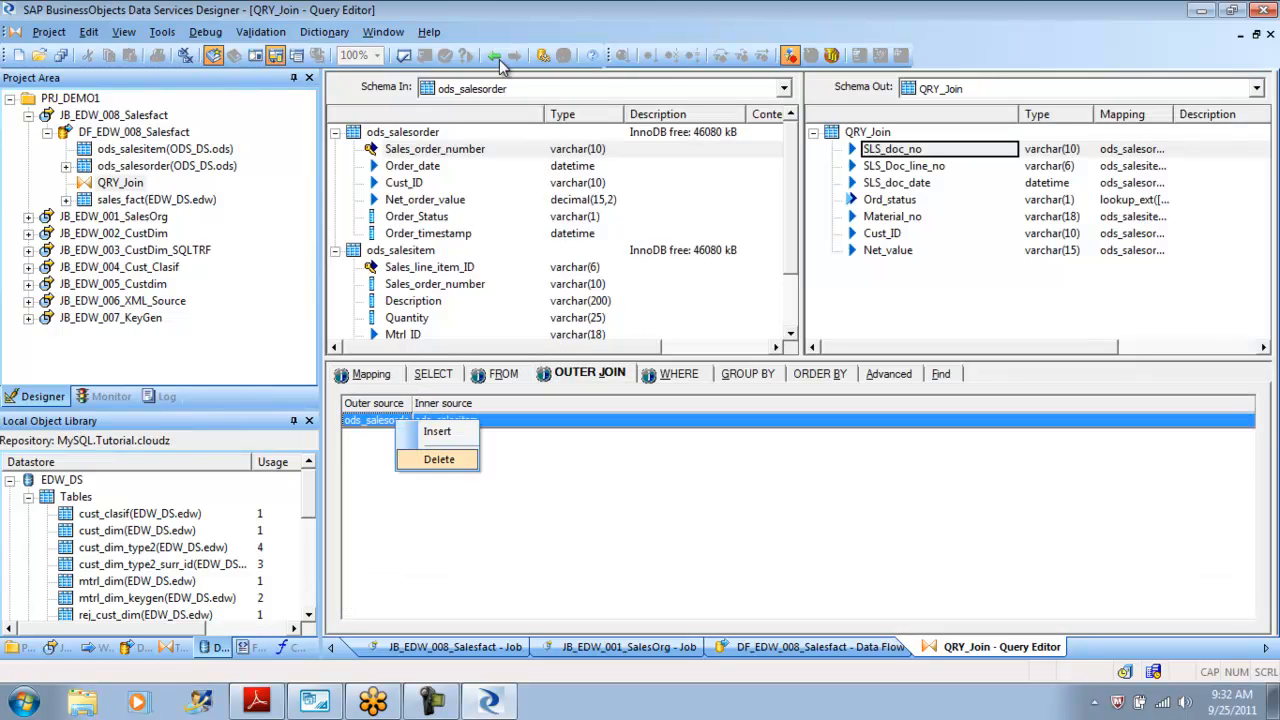
pyautogui.click(437, 458)
pyautogui.click(499, 59)
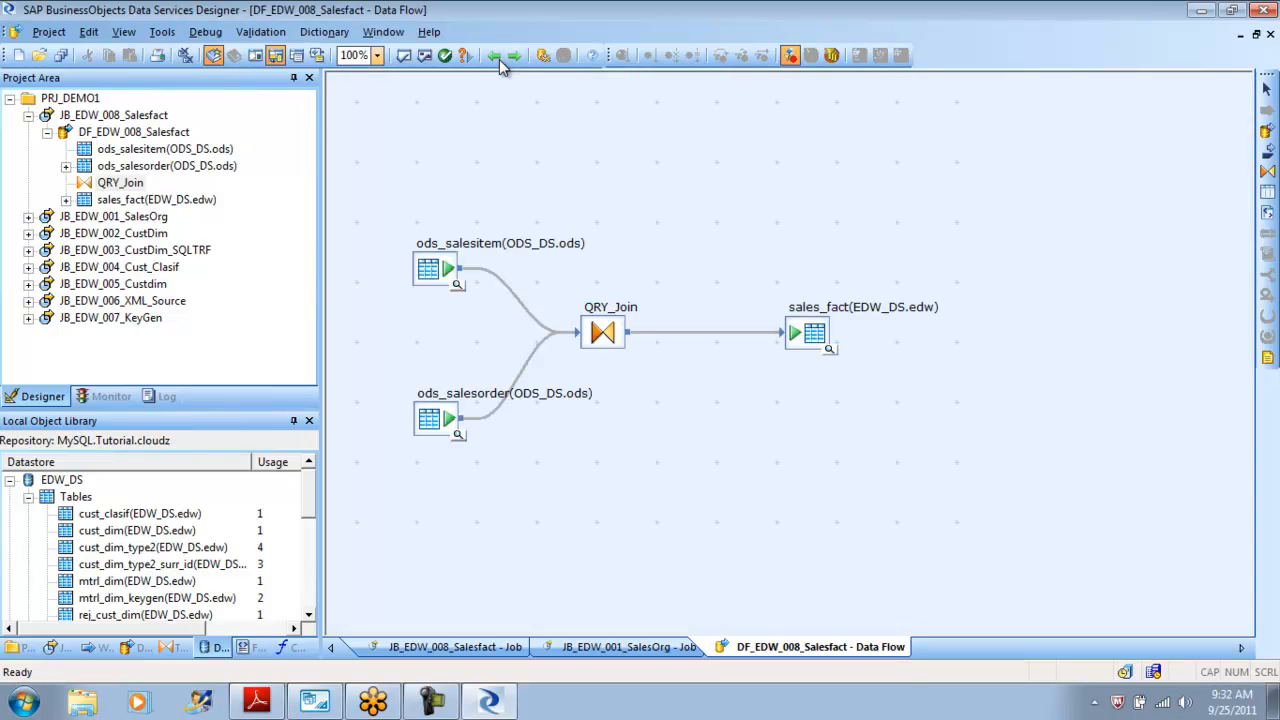
# Display the data flow's optimized SQL again and close it.
pyautogui.click(315, 701)
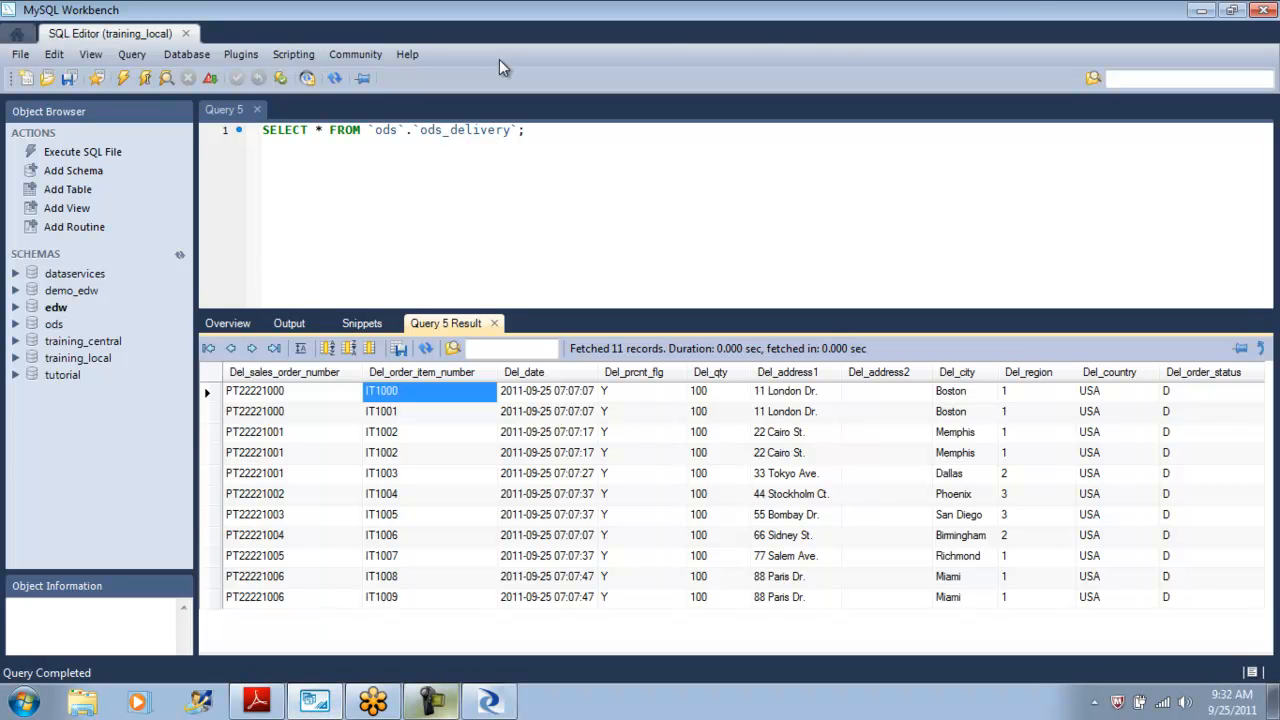
pyautogui.click(432, 701)
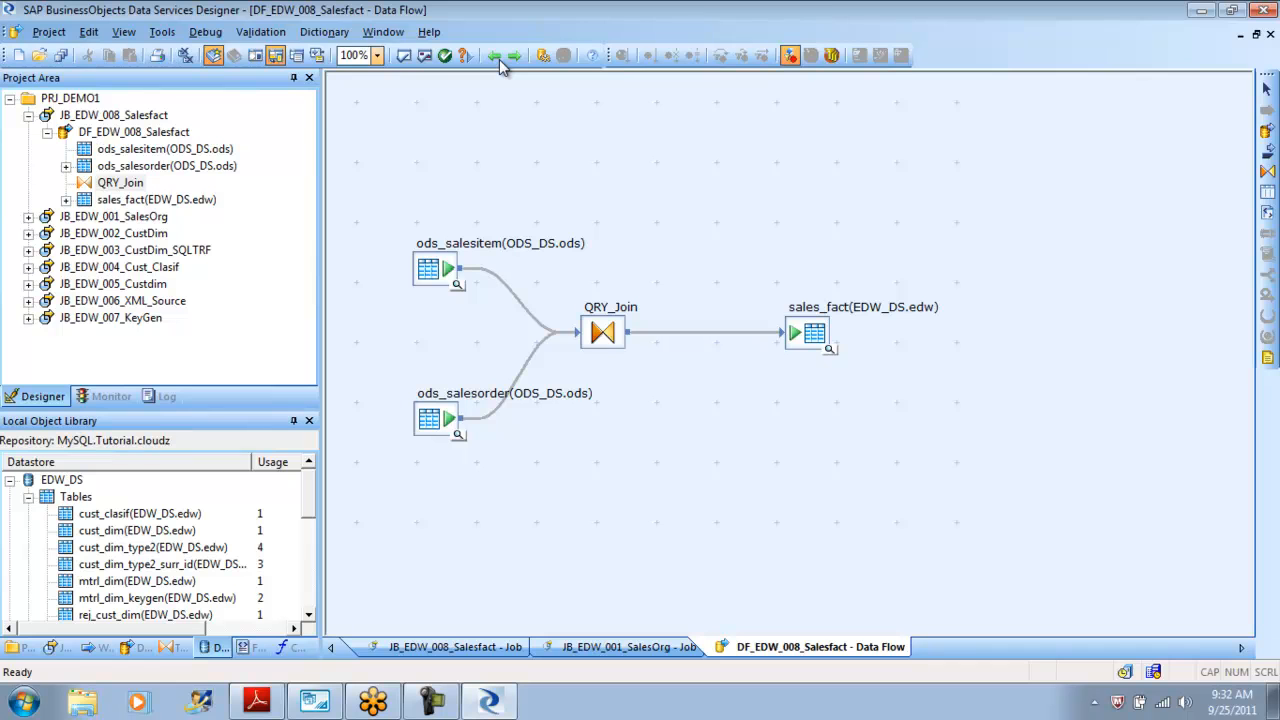
pyautogui.click(260, 31)
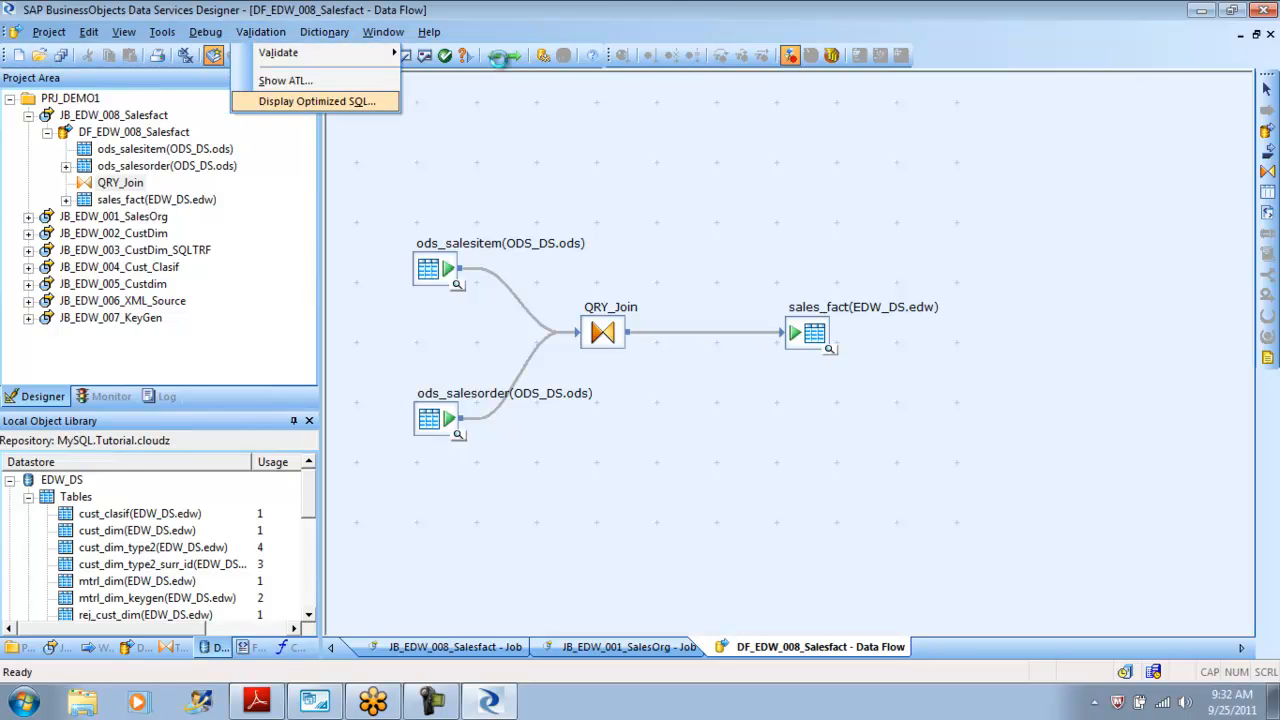
pyautogui.click(317, 101)
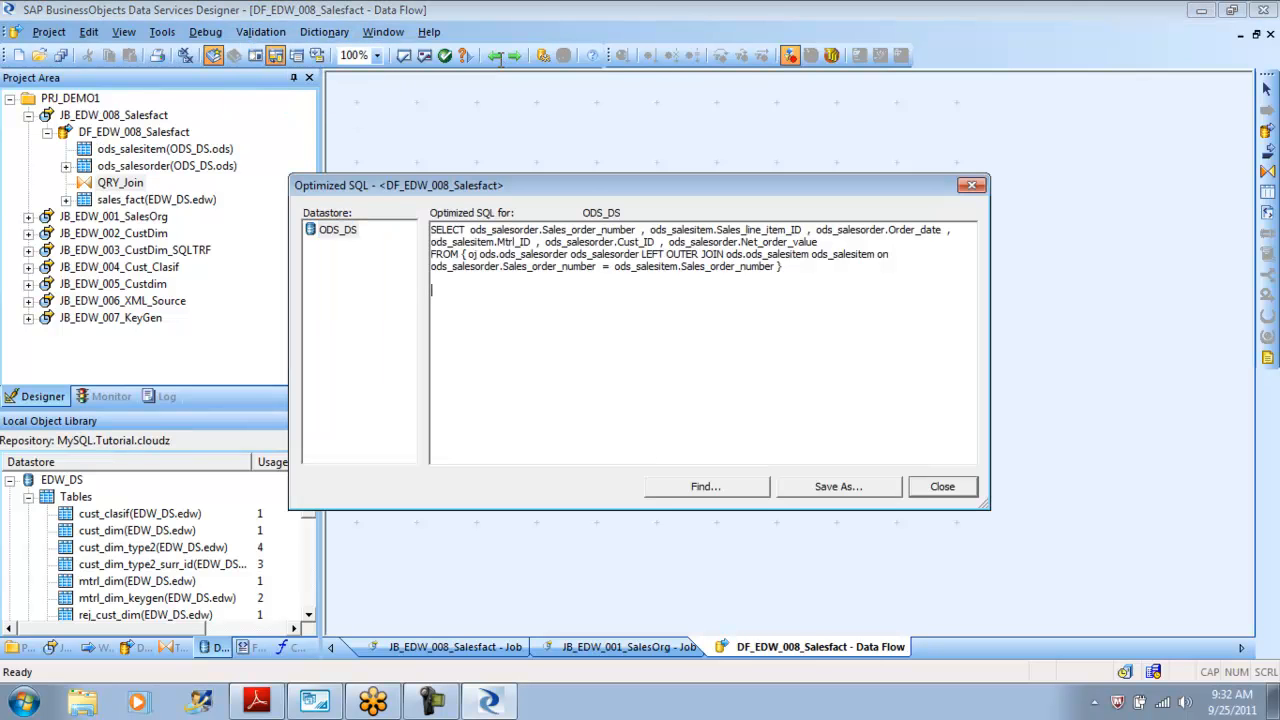
pyautogui.press('Escape')
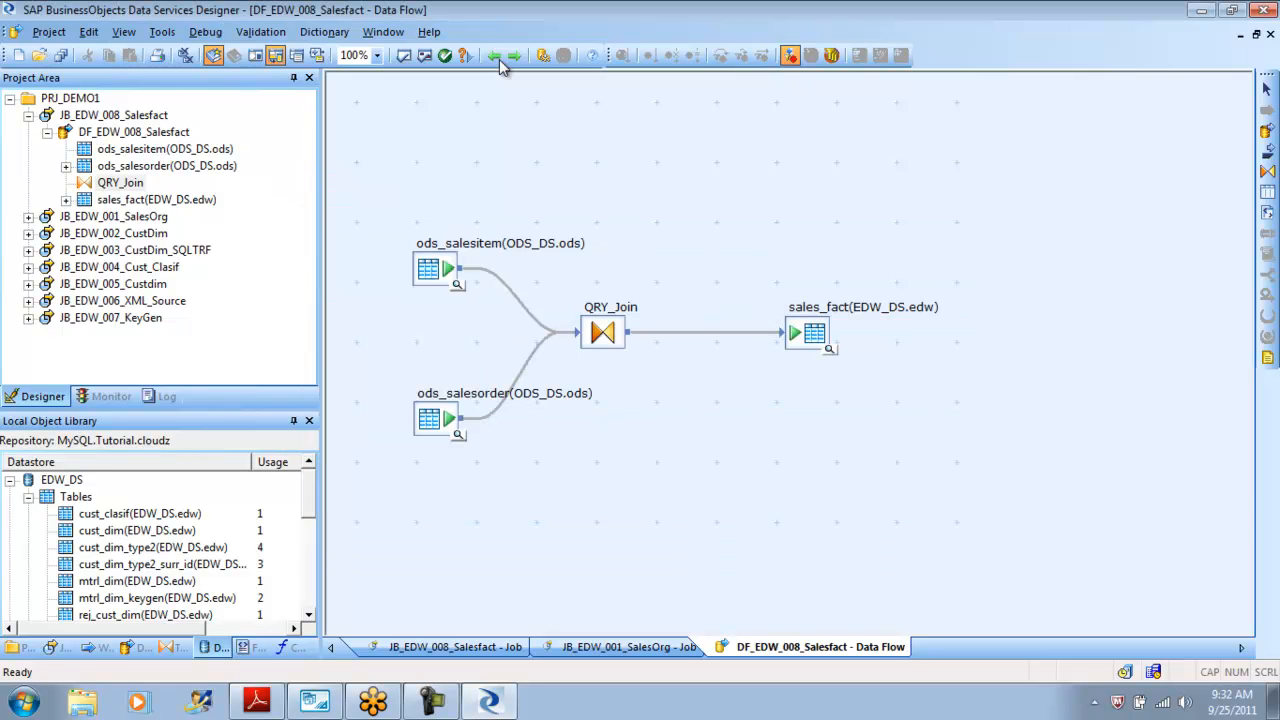
# Validate the data flow, close the output, redisplay the optimized SQL and select all of its text.
pyautogui.click(501, 58)
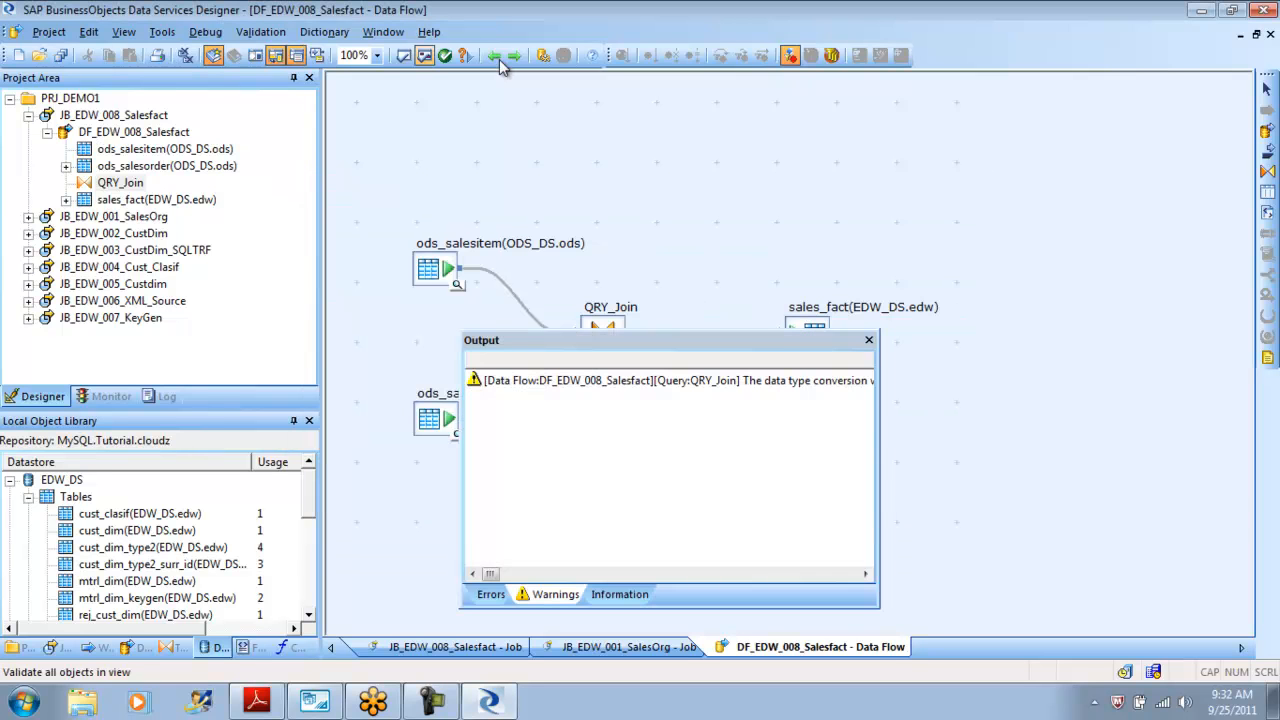
pyautogui.click(869, 340)
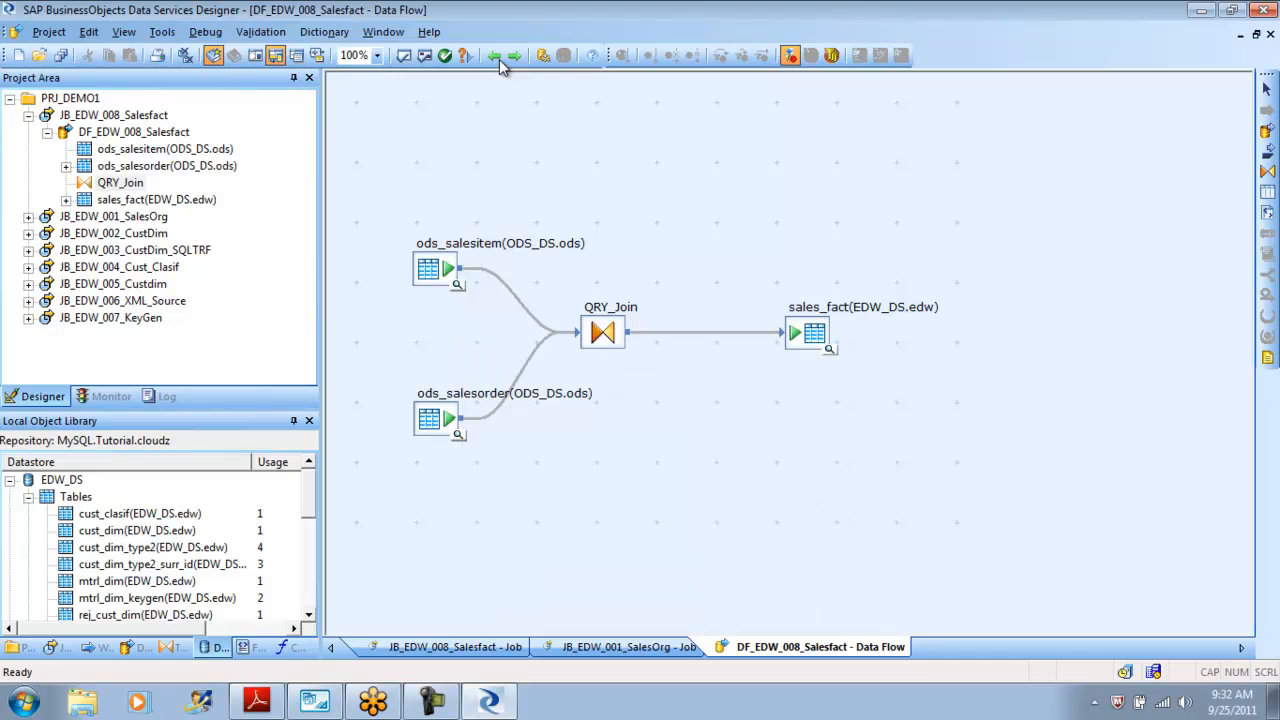
pyautogui.click(261, 32)
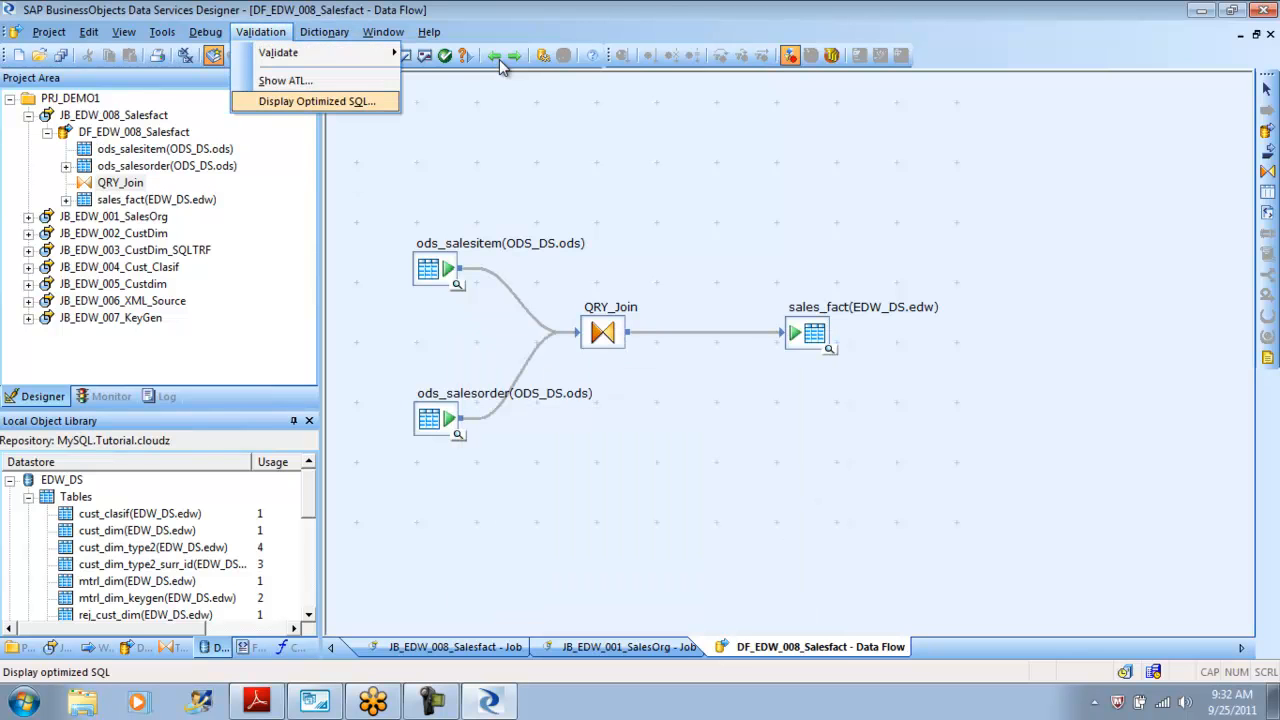
pyautogui.click(316, 101)
pyautogui.click(432, 290)
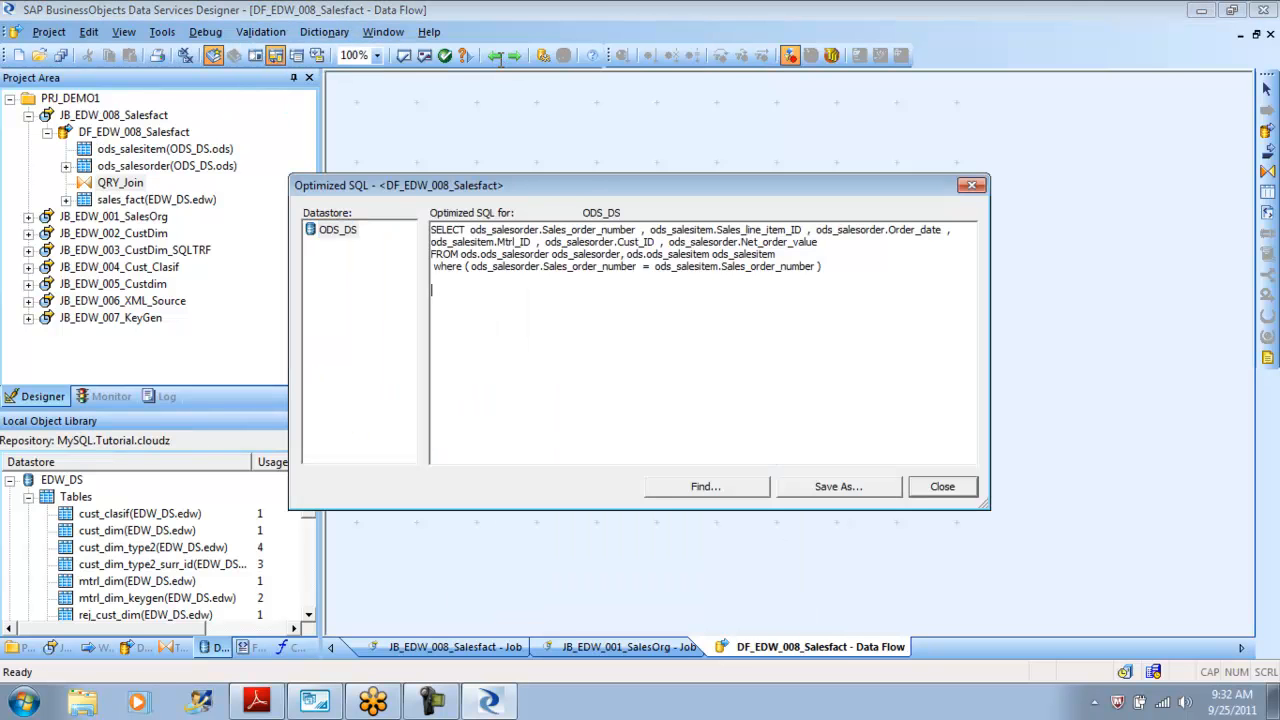
pyautogui.hotkey('ctrl', 'a')
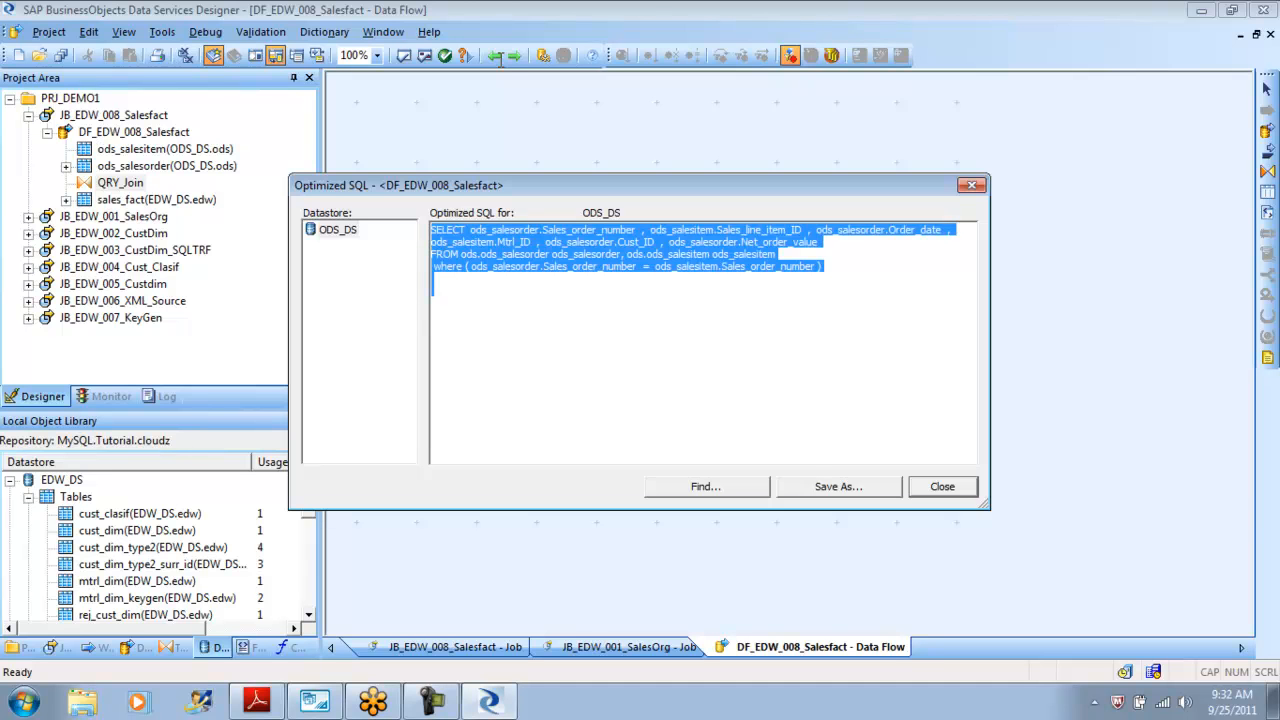
# Switch to MySQL Workbench and clear the query editor.
pyautogui.hotkey('alt', 'Tab')
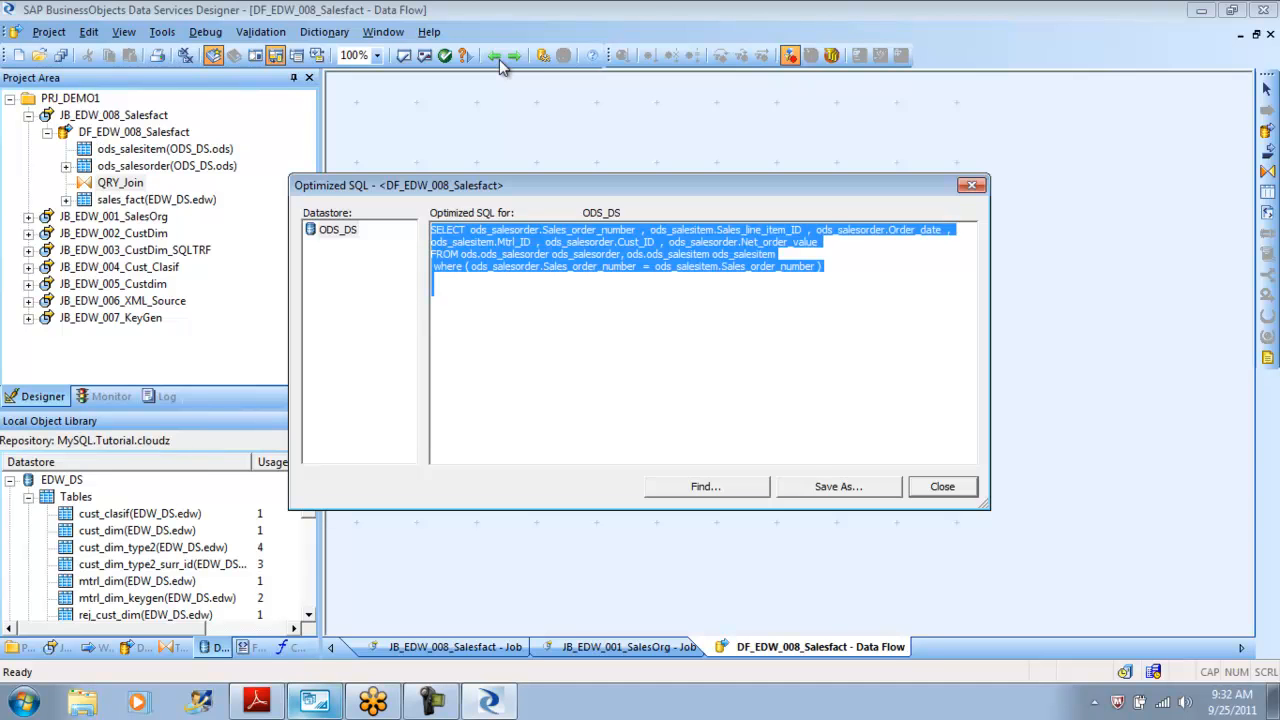
pyautogui.click(530, 131)
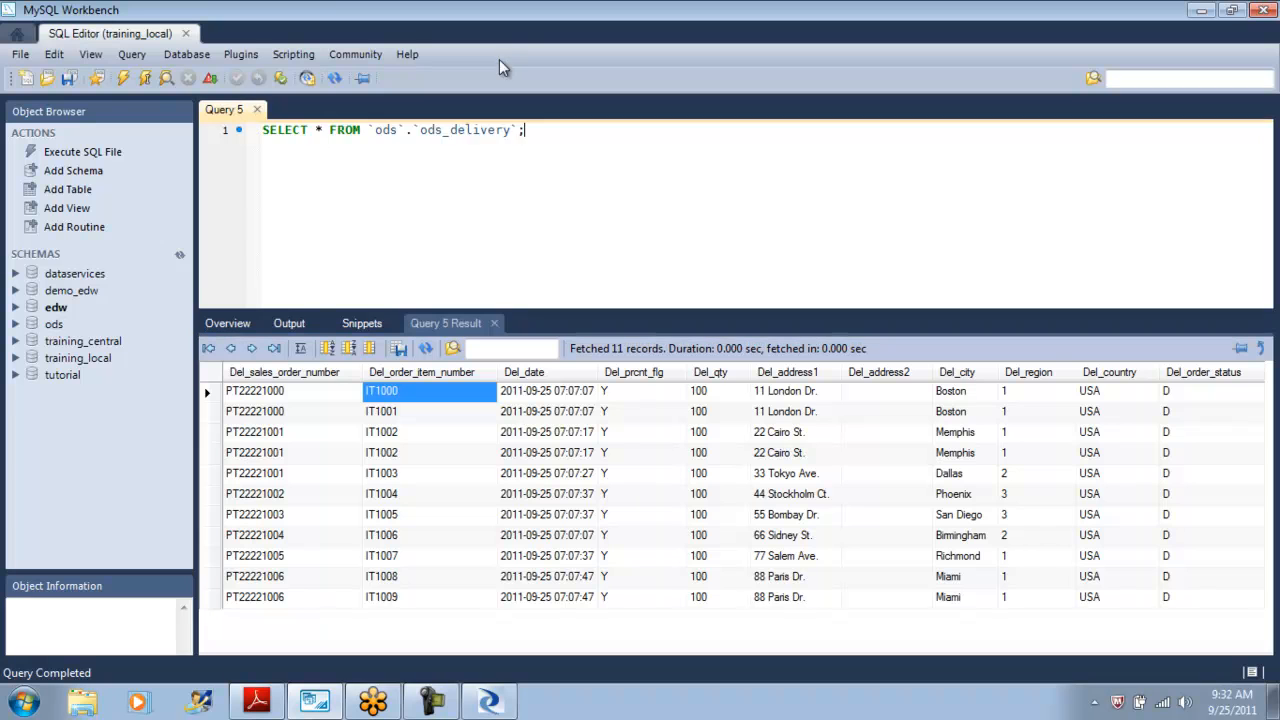
pyautogui.hotkey('ctrl', 'a')
pyautogui.press('Delete')
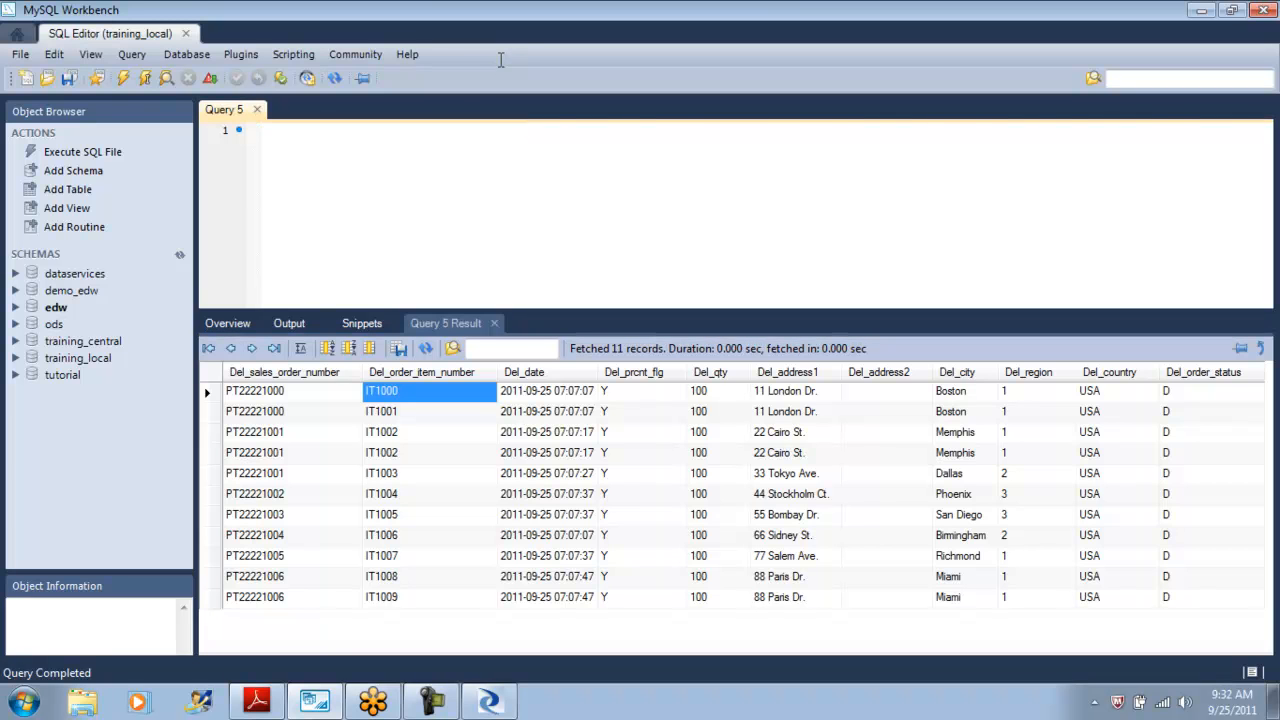
# Paste the optimized SQL into the query editor and run it.
pyautogui.hotkey('ctrl', 'v')
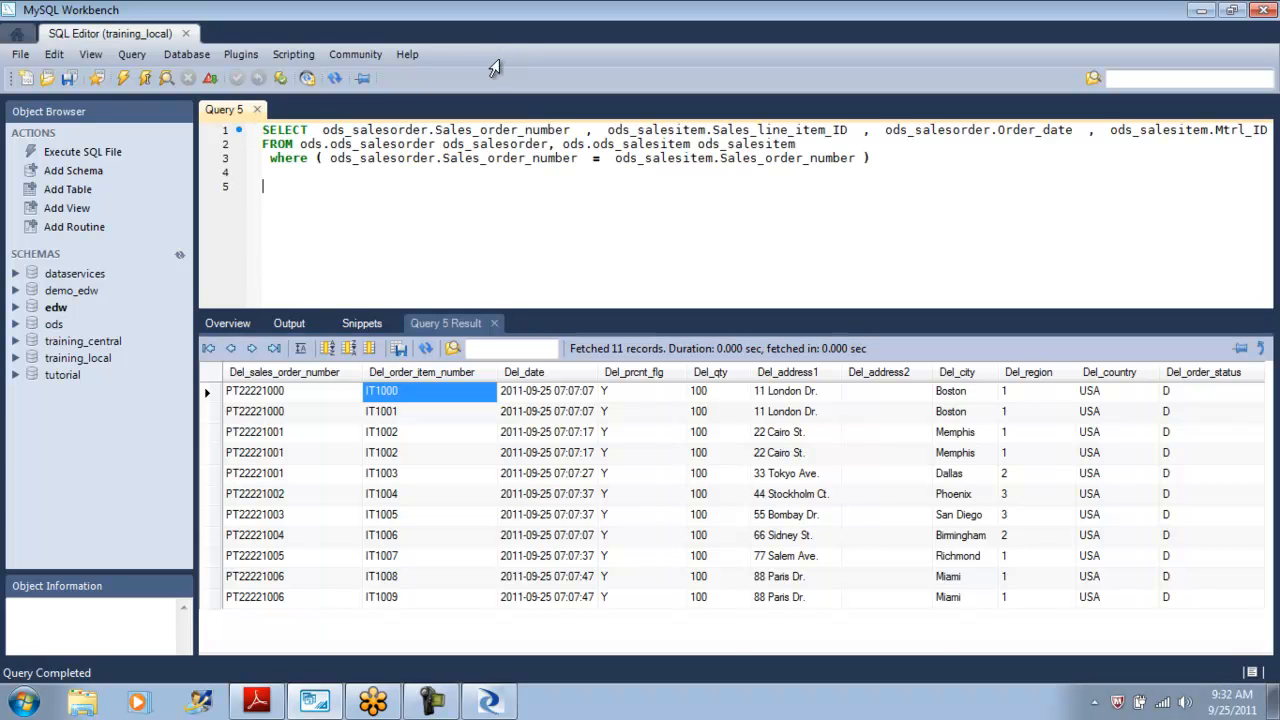
pyautogui.hotkey('ctrl', 'shift', 'Return')
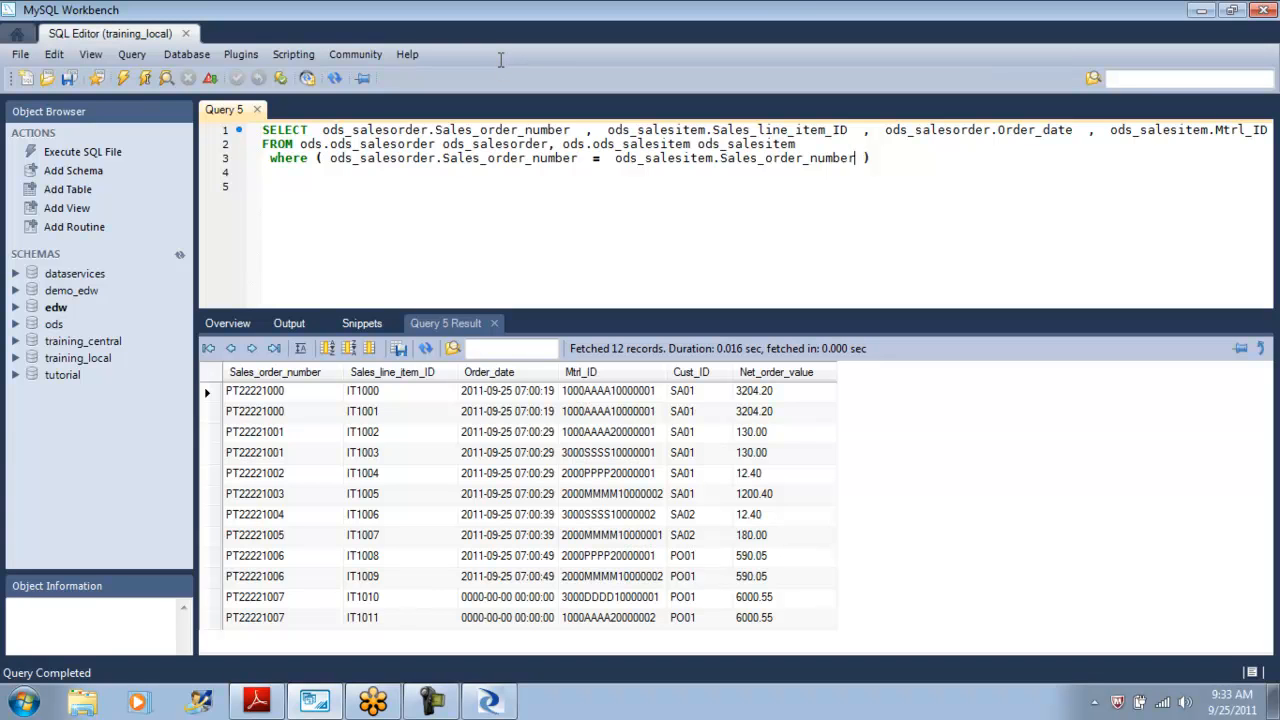
# Try marking the join as outer with (+), then (*), after ods_salesitem.Sales_order_number and rerun the query.
pyautogui.write('(+)')
pyautogui.hotkey('ctrl', 'shift', 'Return')
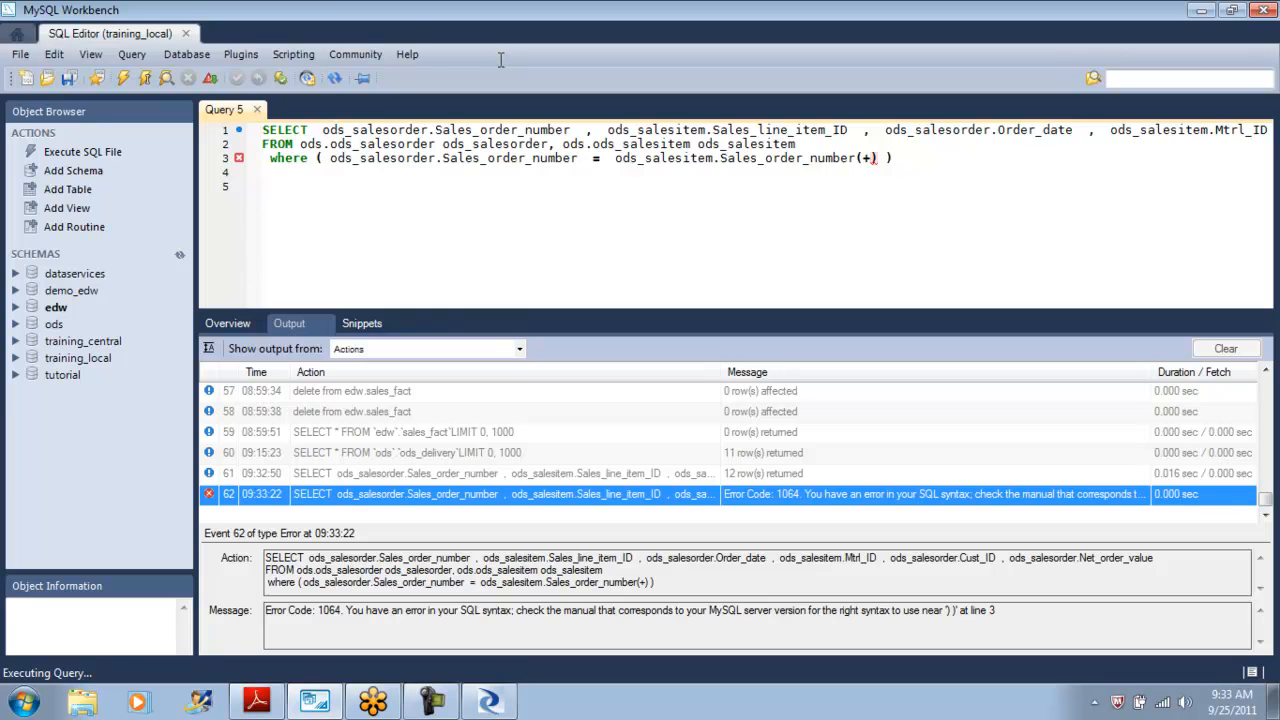
pyautogui.press('BackSpace')
pyautogui.press('BackSpace')
pyautogui.press('BackSpace')
pyautogui.write('(*)')
pyautogui.hotkey('ctrl', 'Return')
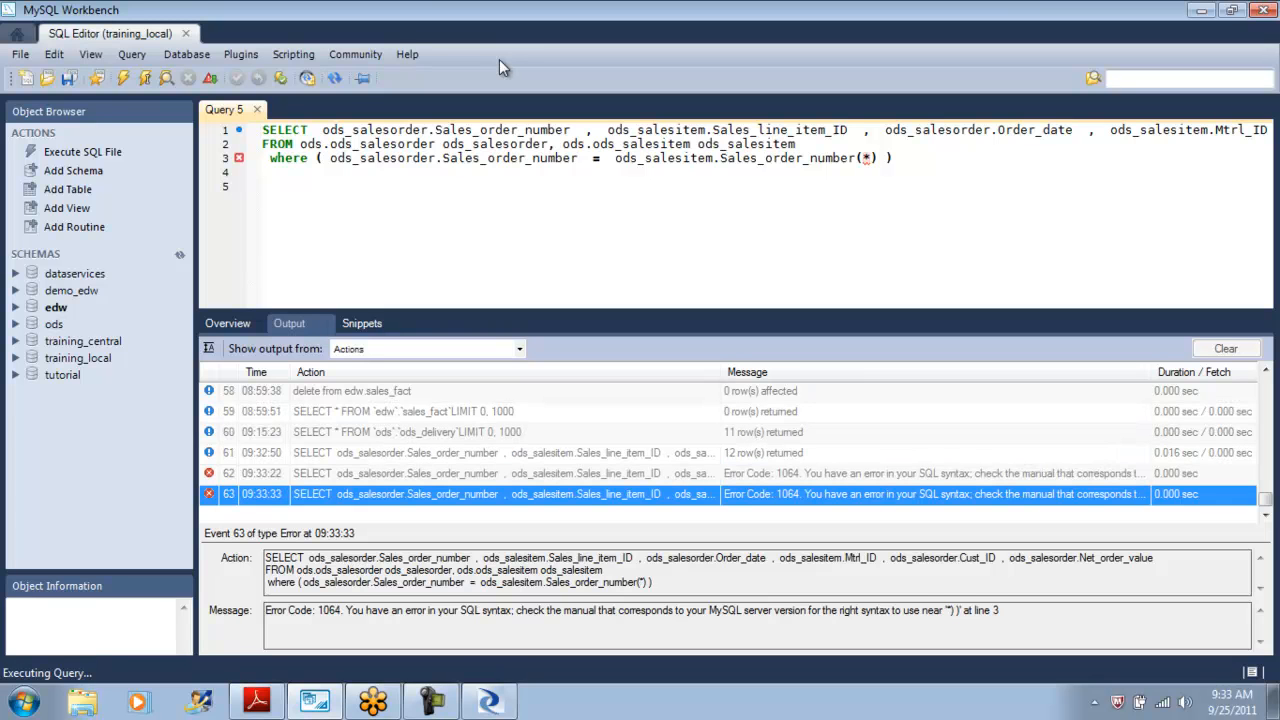
# Try placing the (*) and then a bare * marker before ods_salesitem.Sales_order_number and rerun the query.
pyautogui.press('BackSpace')
pyautogui.press('BackSpace')
pyautogui.press('BackSpace')
pyautogui.write('(*)')
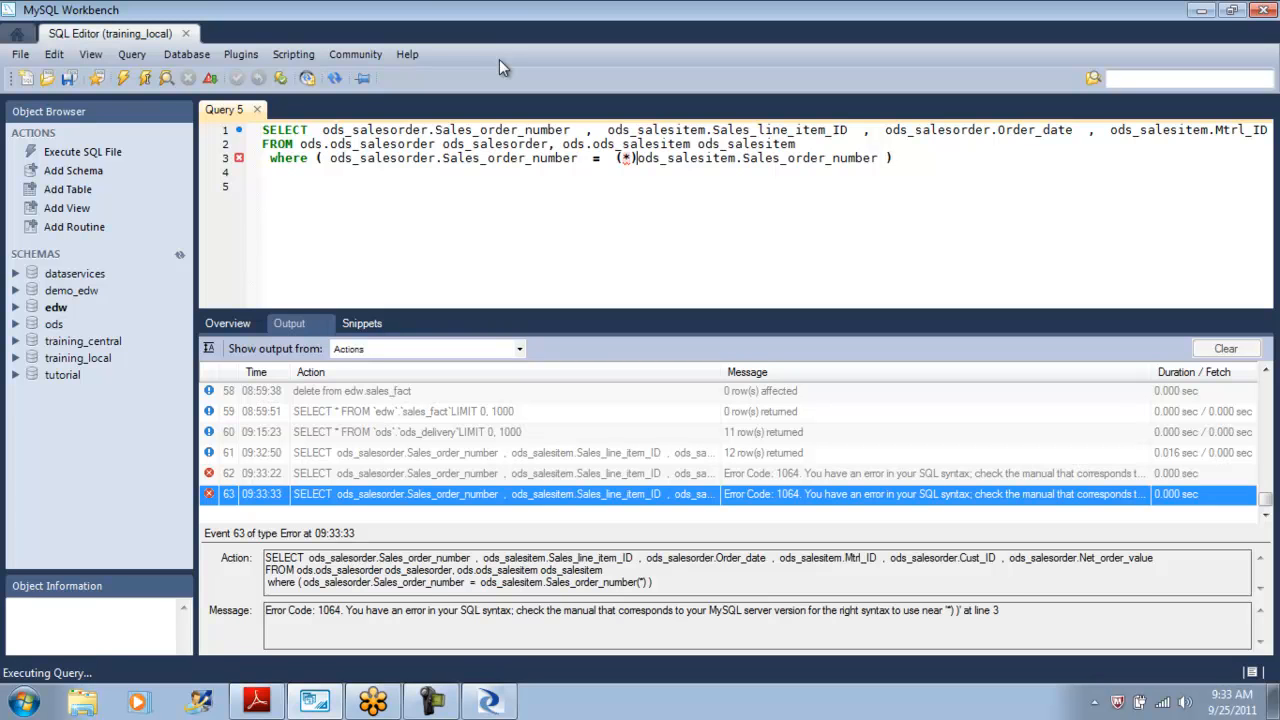
pyautogui.hotkey('ctrl', 'Return')
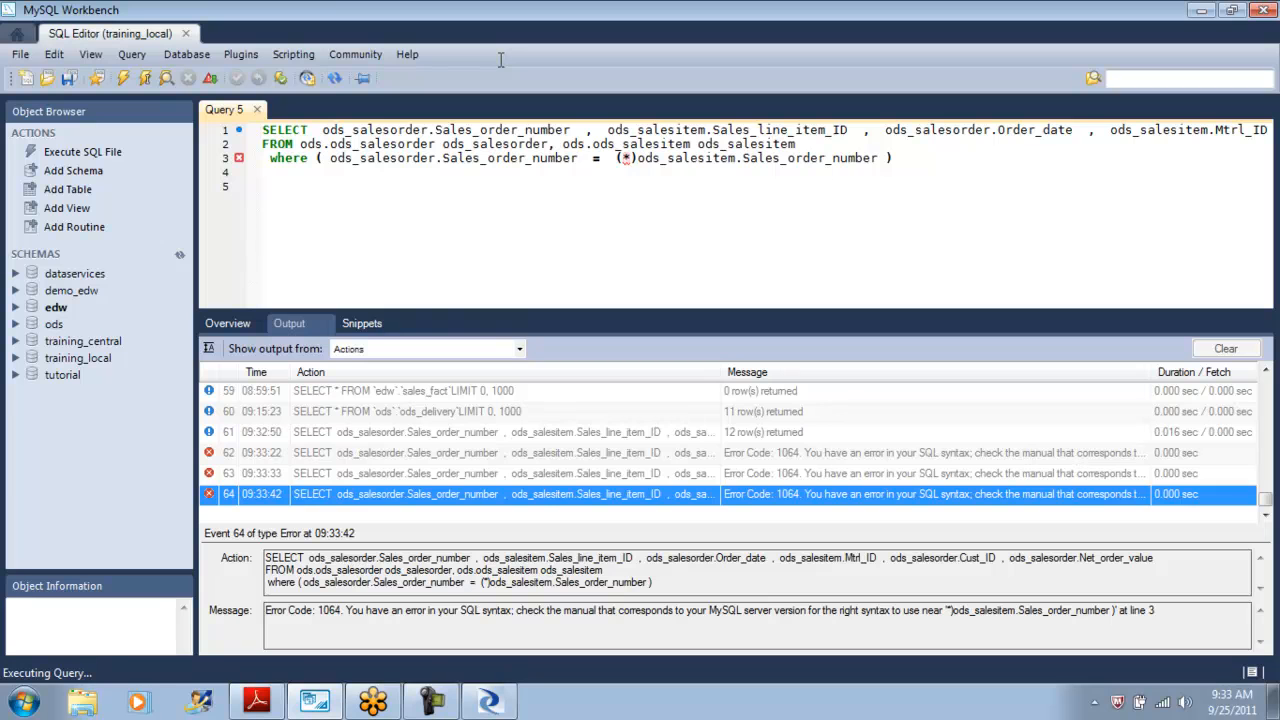
pyautogui.press('BackSpace')
pyautogui.press('Left')
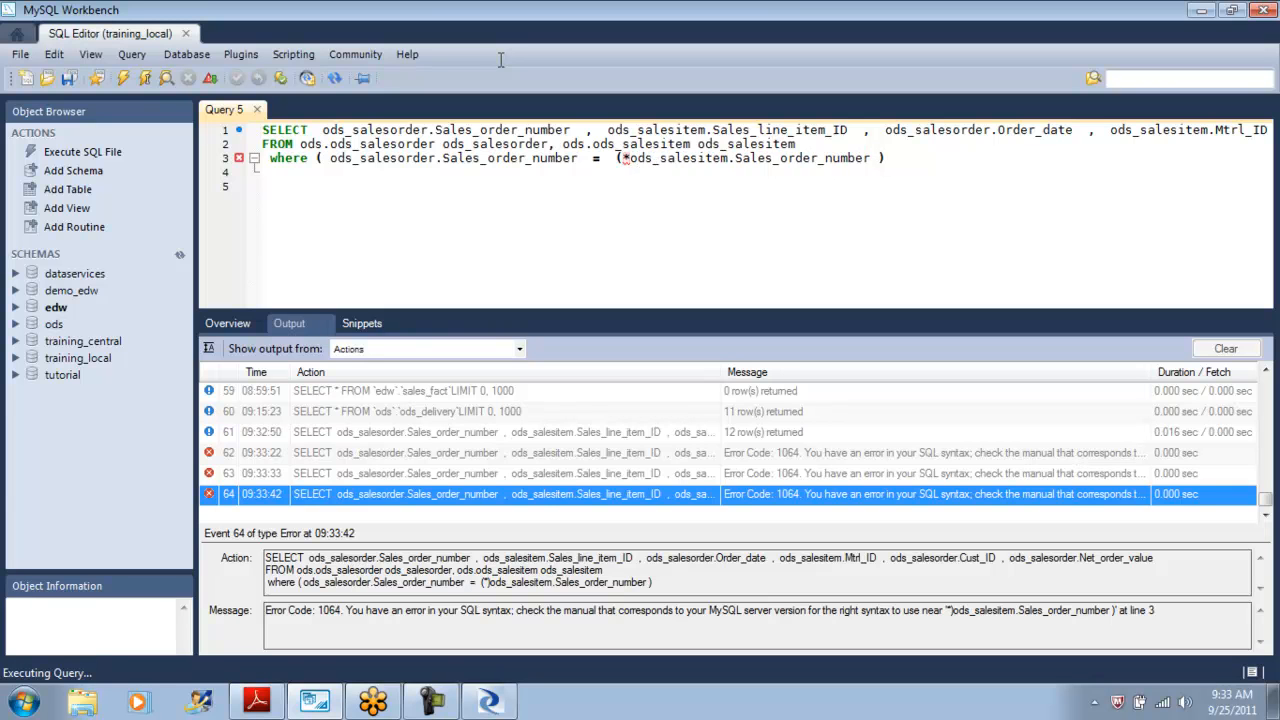
pyautogui.press('BackSpace')
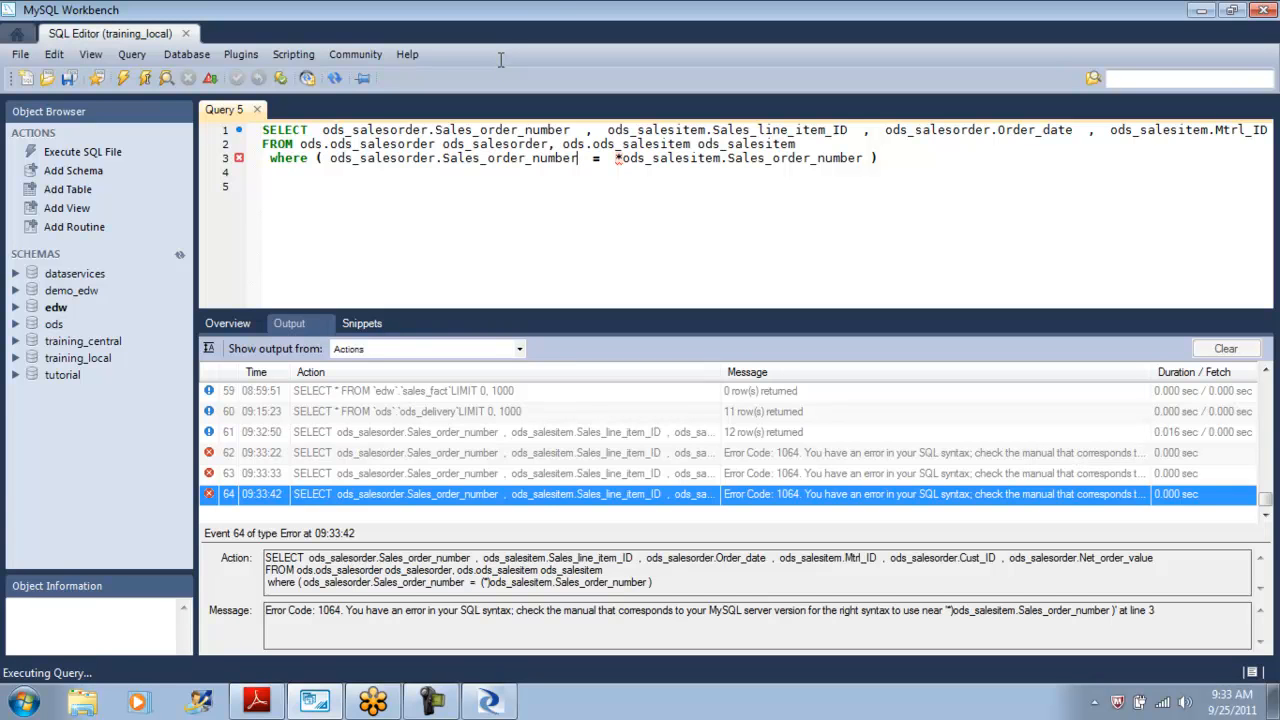
pyautogui.press('Right')
pyautogui.press('Right')
pyautogui.press('Right')
pyautogui.press('Right')
pyautogui.press('Right')
pyautogui.press('Right')
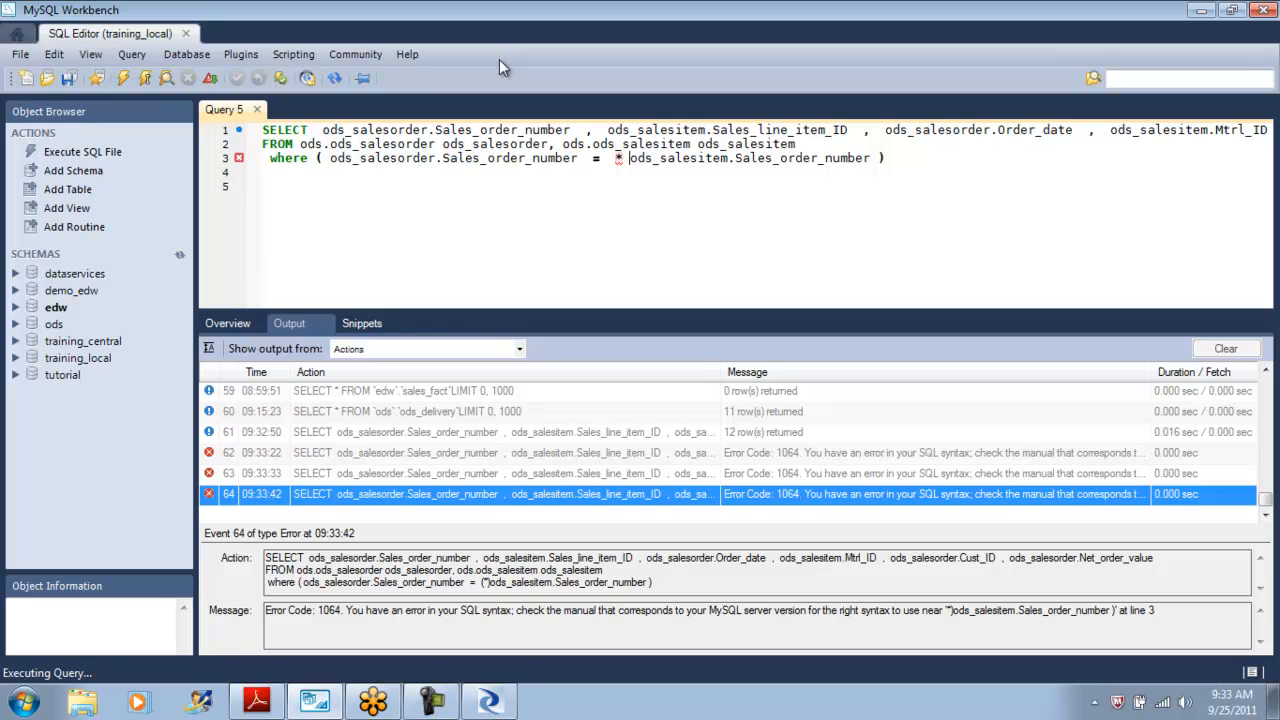
pyautogui.hotkey('ctrl', 'shift', 'Return')
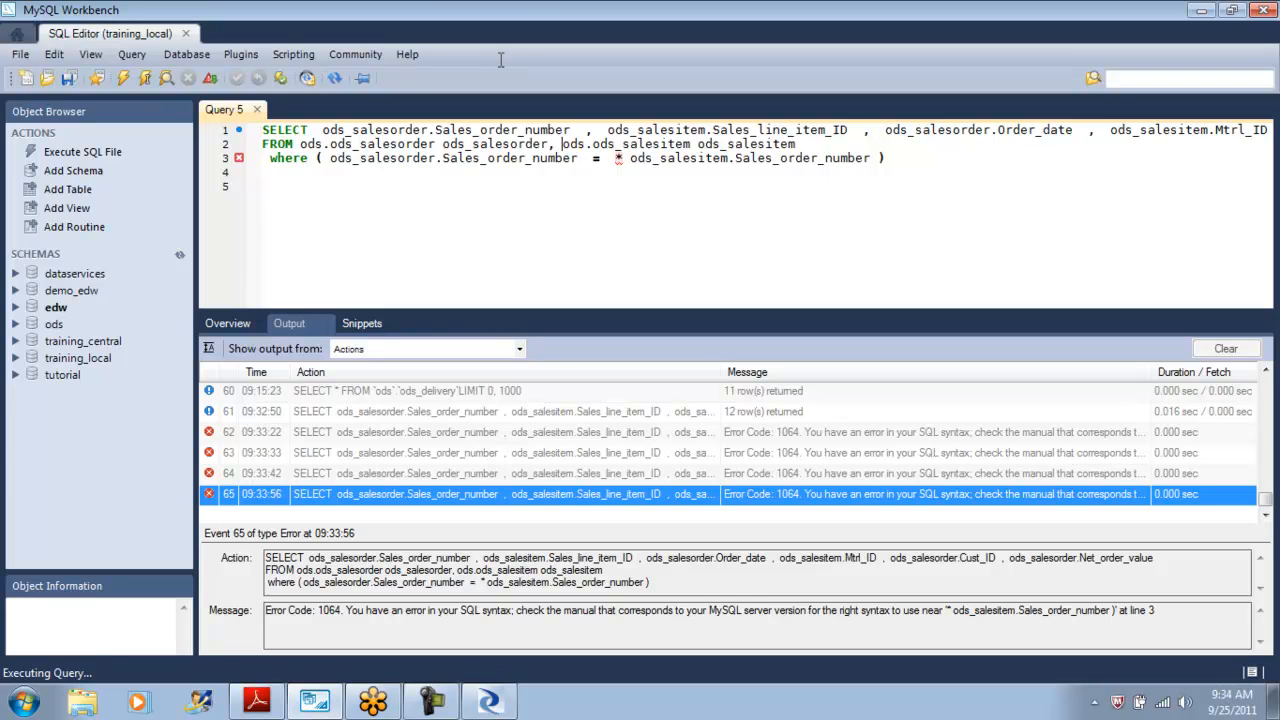
# Rewrite the FROM clause so ods_salesitem is joined with left outer join on its own line.
pyautogui.press('Return')
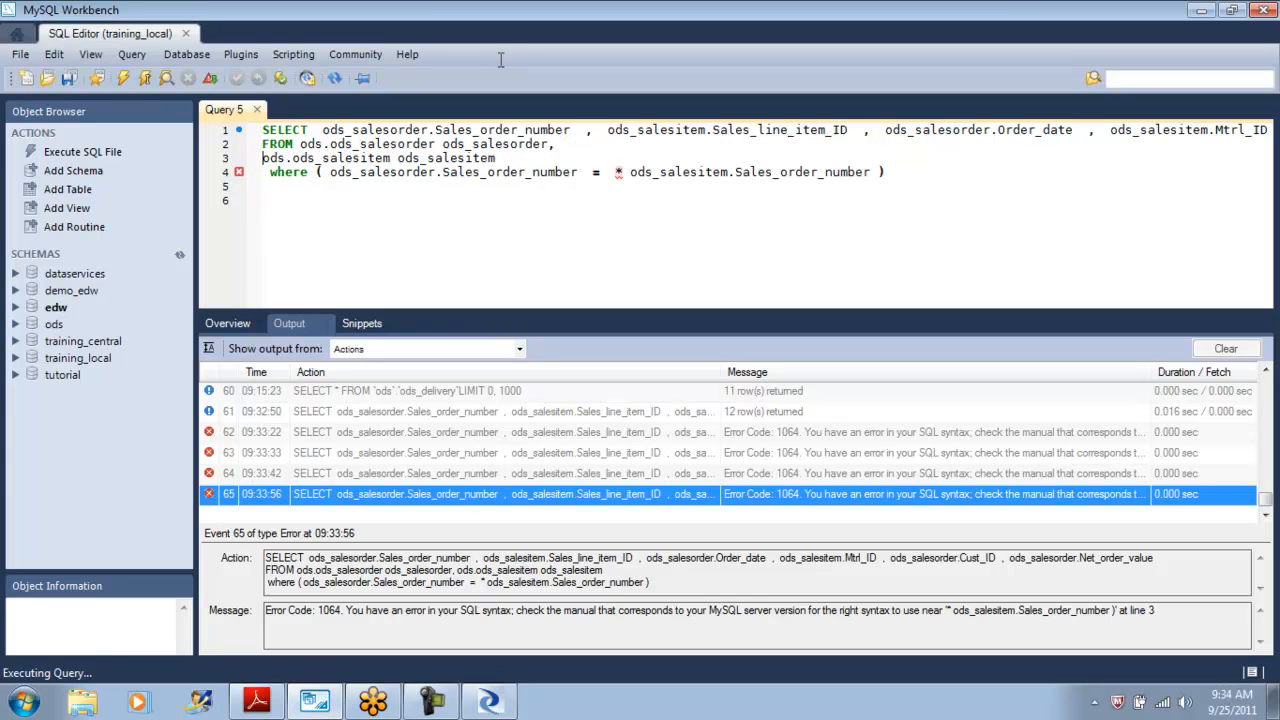
pyautogui.write('left outer join')
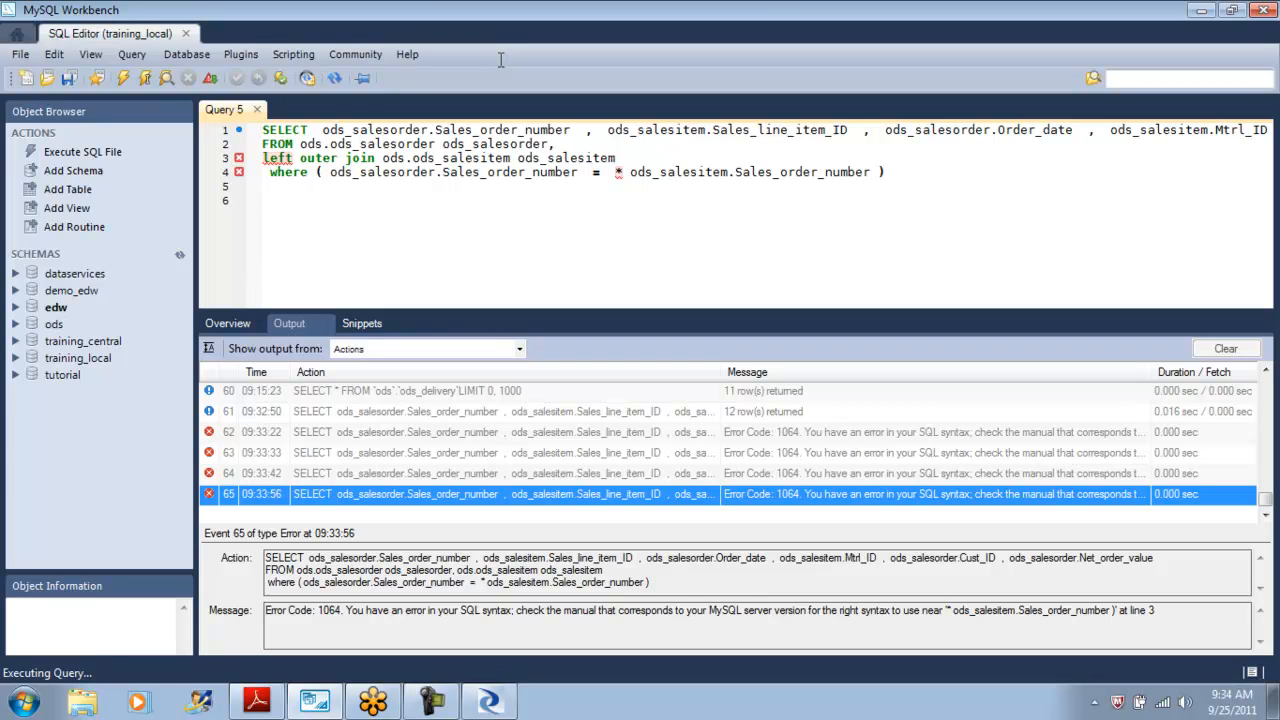
pyautogui.press('Return')
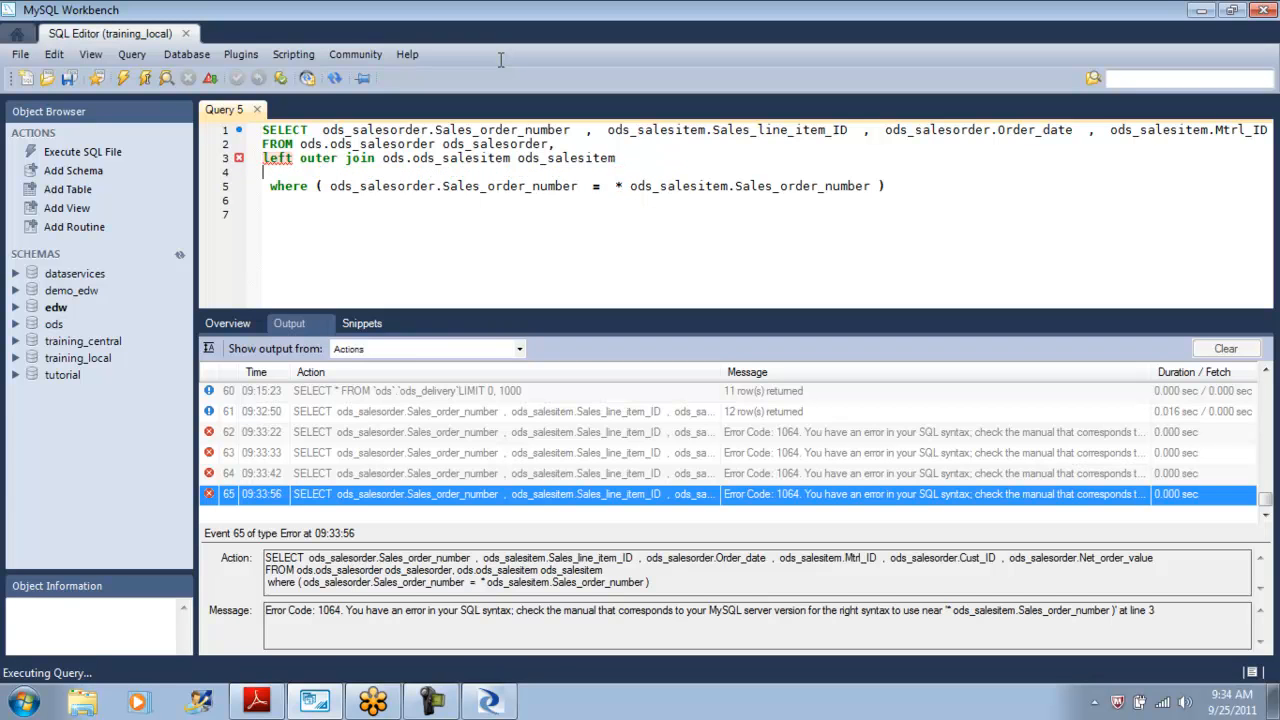
# Add an on clause and copy the Sales_order_number join condition into it.
pyautogui.write('on')
pyautogui.hotkey('shift', 'Down')
pyautogui.hotkey('shift', 'Up')
pyautogui.hotkey('shift', 'Left')
pyautogui.hotkey('shift', 'Left')
pyautogui.hotkey('shift', 'Left')
pyautogui.hotkey('shift', 'Left')
pyautogui.hotkey('shift', 'Left')
pyautogui.hotkey('shift', 'Left')
pyautogui.hotkey('shift', 'Left')
pyautogui.hotkey('shift', 'Left')
pyautogui.hotkey('shift', 'Left')
pyautogui.hotkey('shift', 'Left')
pyautogui.hotkey('shift', 'Left')
pyautogui.hotkey('shift', 'Left')
pyautogui.hotkey('shift', 'Down')
pyautogui.hotkey('shift', 'Up')
pyautogui.hotkey('shift', 'Left')
pyautogui.hotkey('shift', 'Left')
pyautogui.hotkey('shift', 'Left')
pyautogui.hotkey('shift', 'Left')
pyautogui.hotkey('shift', 'Left')
pyautogui.hotkey('shift', 'Left')
pyautogui.hotkey('shift', 'Left')
pyautogui.hotkey('shift', 'Left')
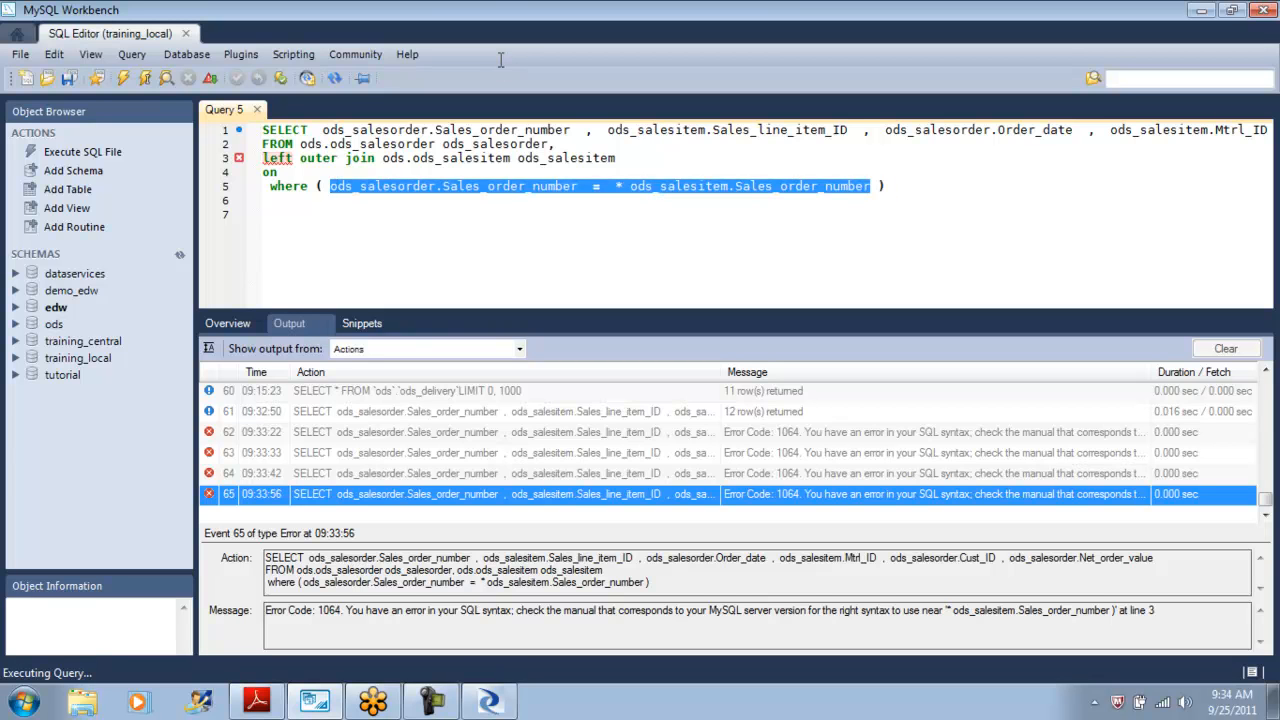
pyautogui.hotkey('ctrl', 'c')
pyautogui.press('Up')
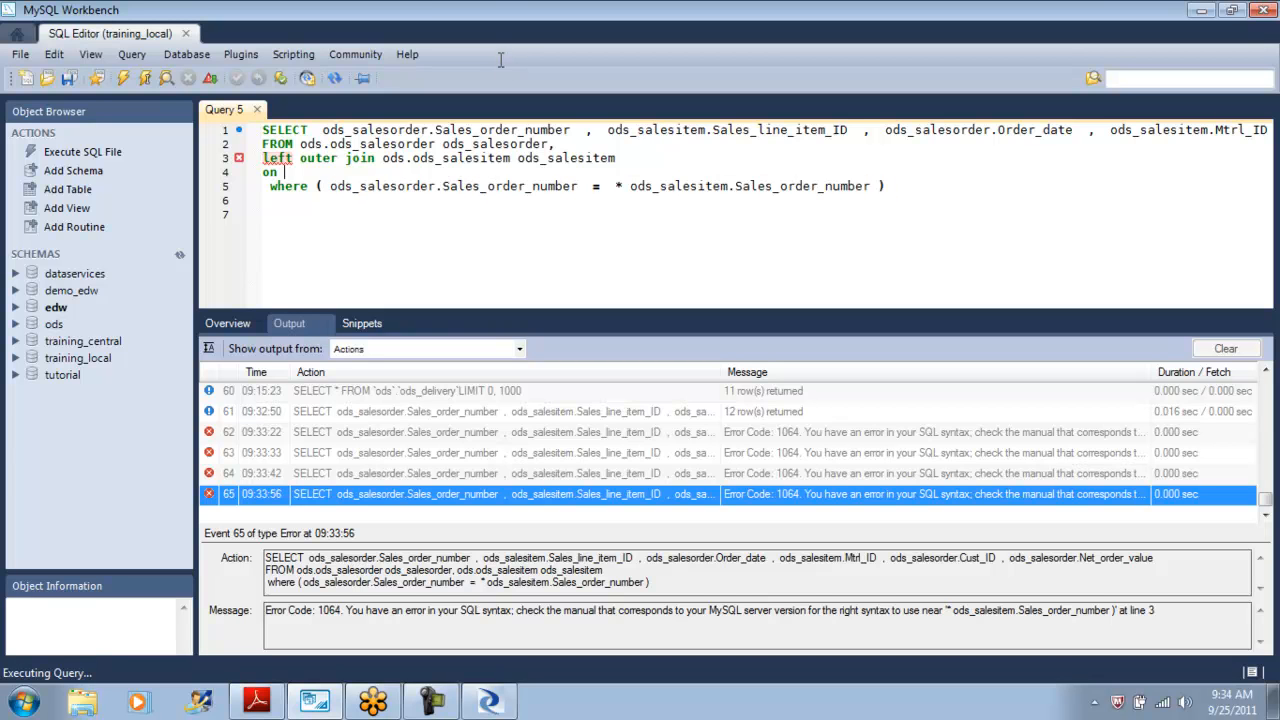
pyautogui.hotkey('ctrl', 'v')
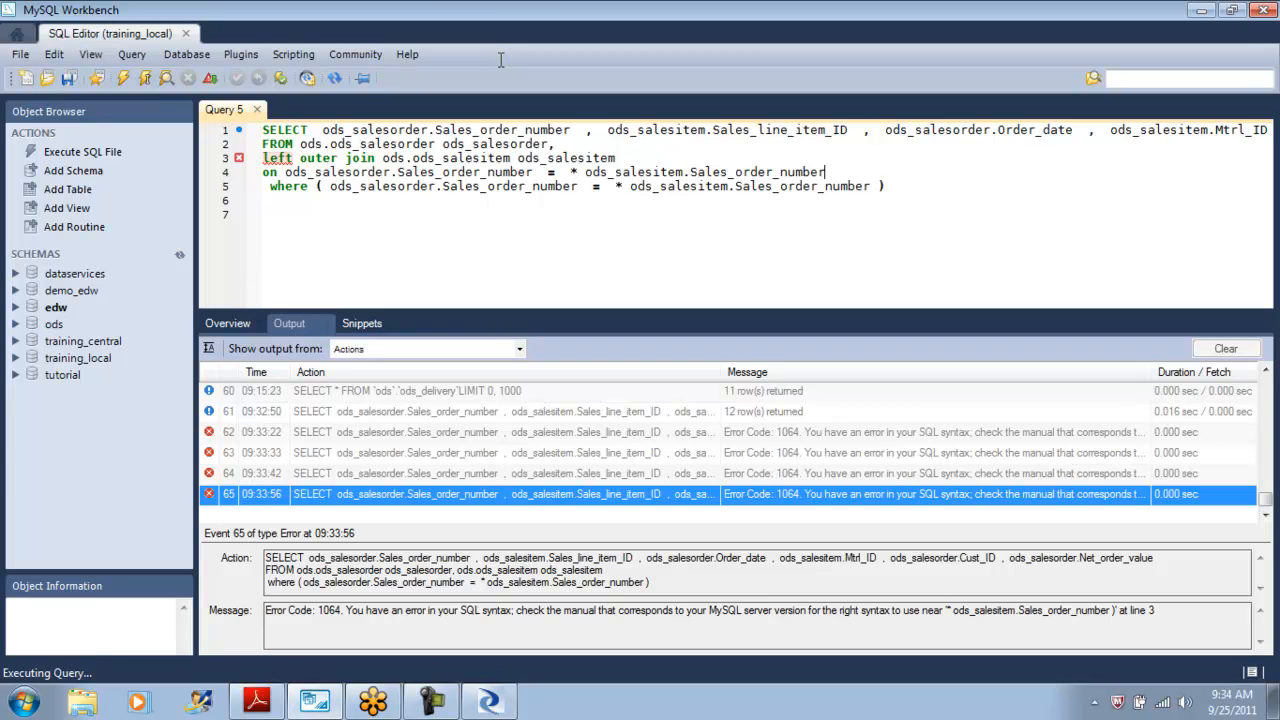
# Delete the old where line, remove the stray comma and asterisk, and run the left outer join query.
pyautogui.press('Down')
pyautogui.press('End')
pyautogui.hotkey('shift', 'Home')
pyautogui.press('BackSpace')
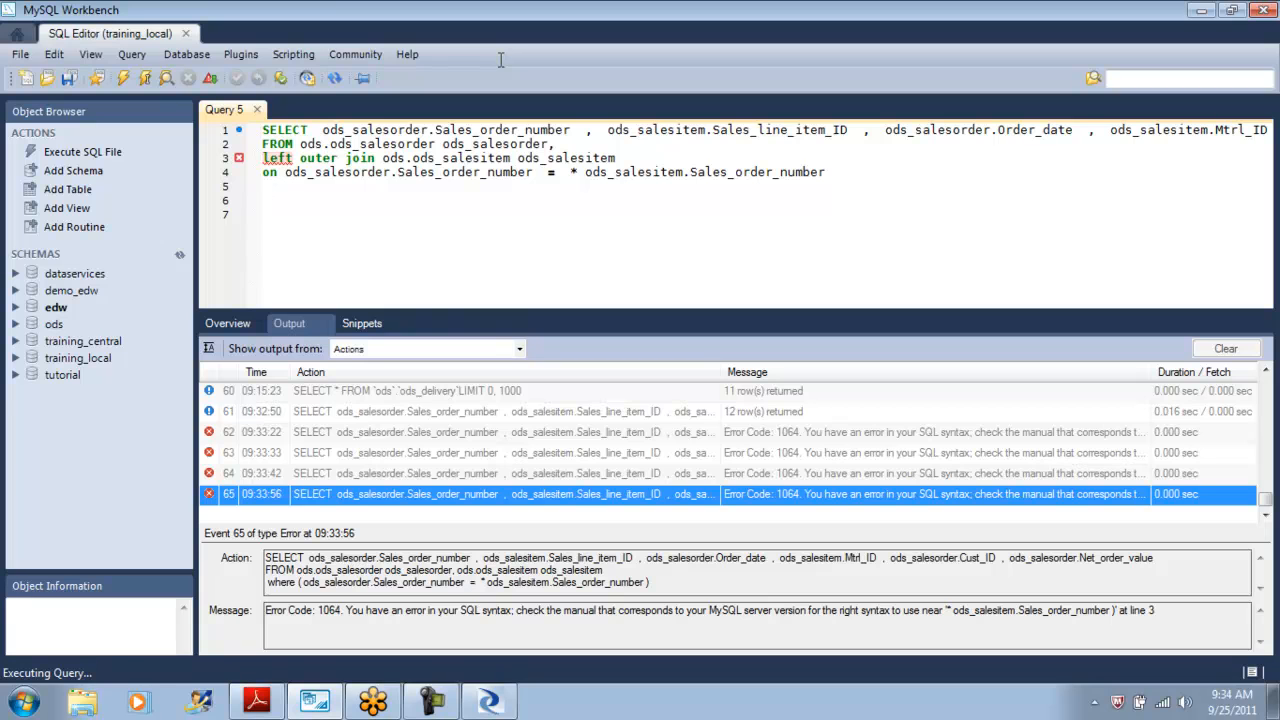
pyautogui.press('Up')
pyautogui.press('Up')
pyautogui.press('Up')
pyautogui.press('End')
pyautogui.press('BackSpace')
pyautogui.press('Down')
pyautogui.press('Down')
pyautogui.press('Down')
pyautogui.press('Down')
pyautogui.press('Down')
pyautogui.press('BackSpace')
pyautogui.press('Up')
pyautogui.press('Up')
pyautogui.hotkey('ctrl', 'Right')
pyautogui.hotkey('ctrl', 'Right')
pyautogui.hotkey('ctrl', 'Right')
pyautogui.hotkey('ctrl', 'Right')
pyautogui.hotkey('ctrl', 'Right')
pyautogui.hotkey('ctrl', 'Right')
pyautogui.press('BackSpace')
pyautogui.press('BackSpace')
pyautogui.press('Down')
pyautogui.press('Down')
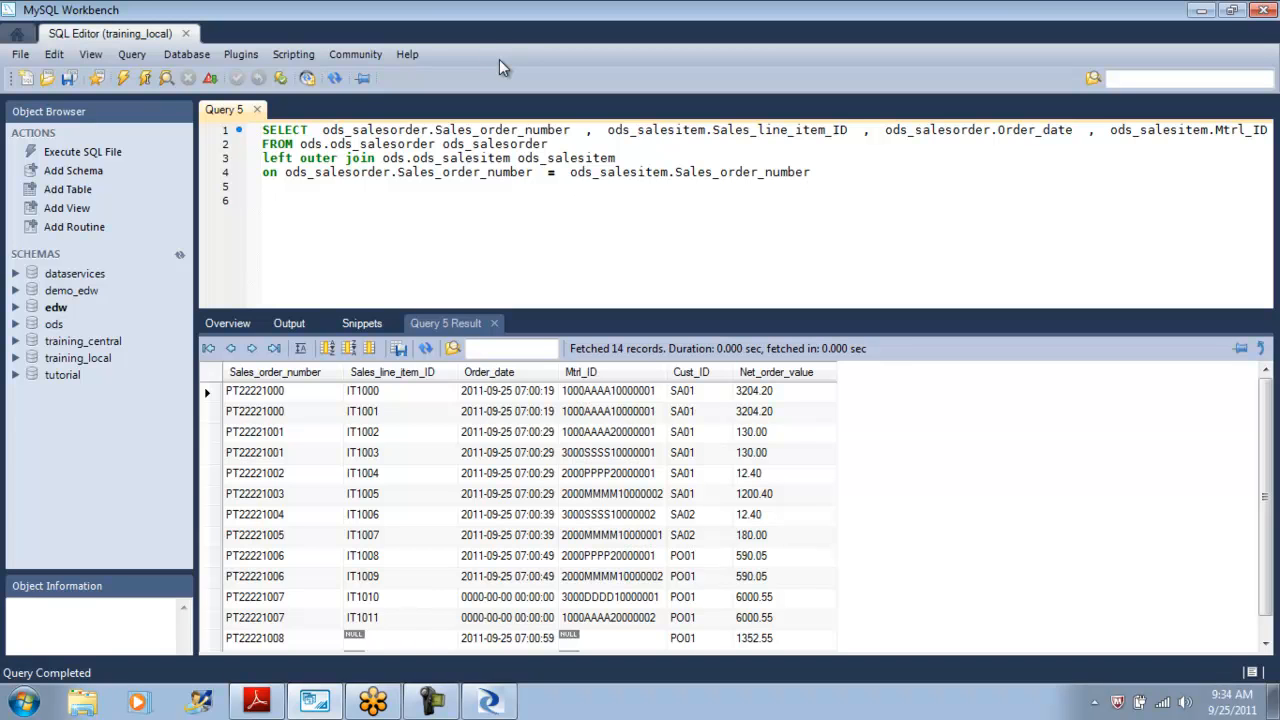
# Highlight the last two result rows without line items and switch back to the Designer.
pyautogui.moveTo(211, 618); pyautogui.dragTo(211, 639)
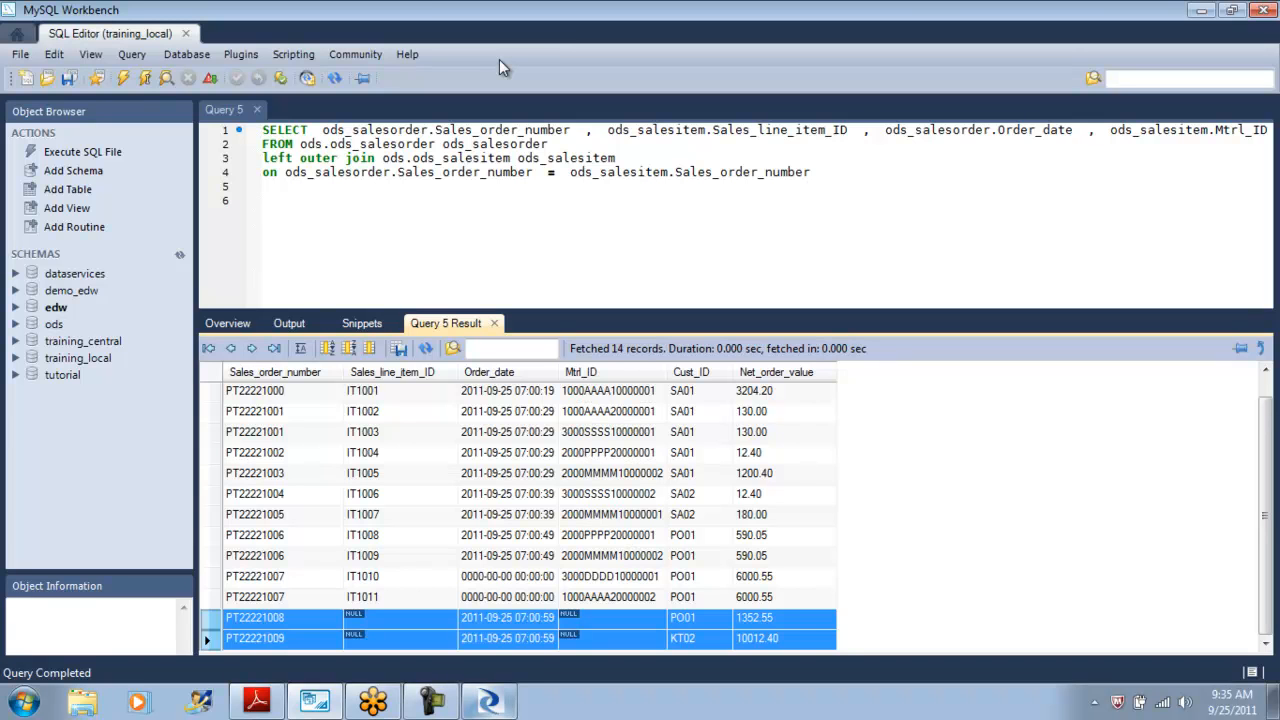
pyautogui.hotkey('alt', 'Tab')
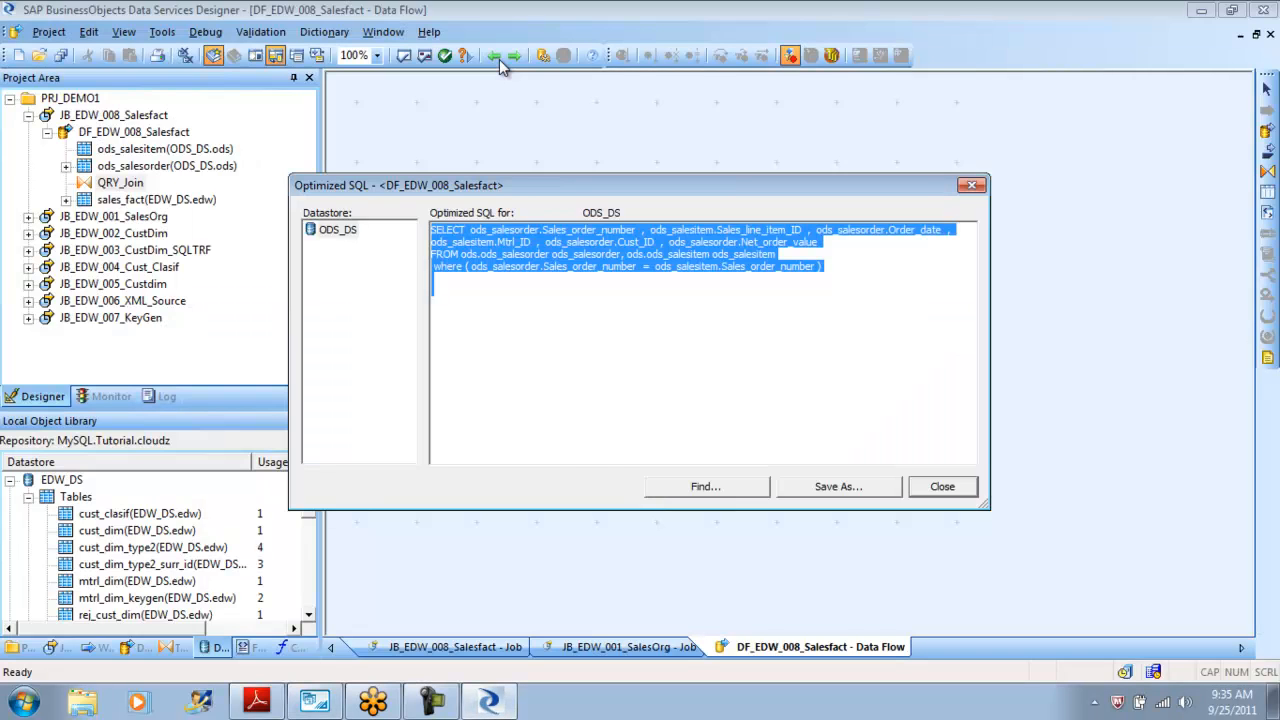
# Reopen QRY_Join and add an outer join with ods_salesorder as outer source and ods_salesitem as inner source.
pyautogui.press('Escape')
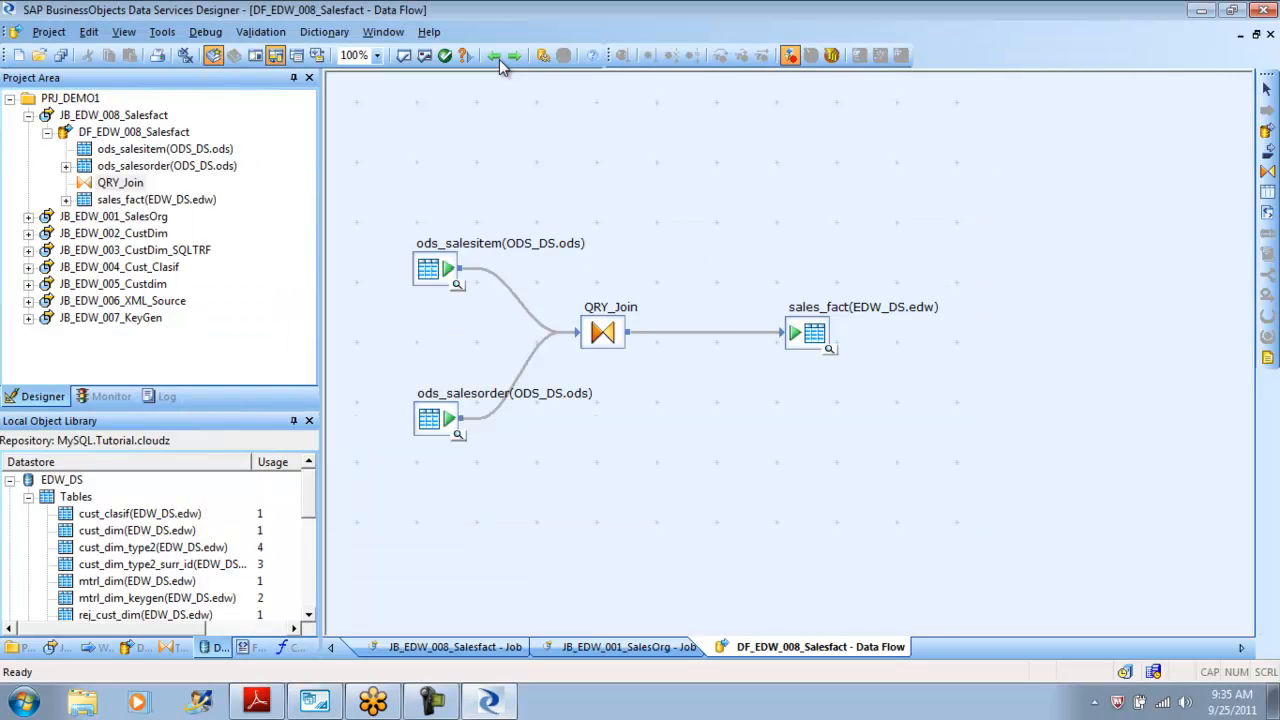
pyautogui.click(503, 60)
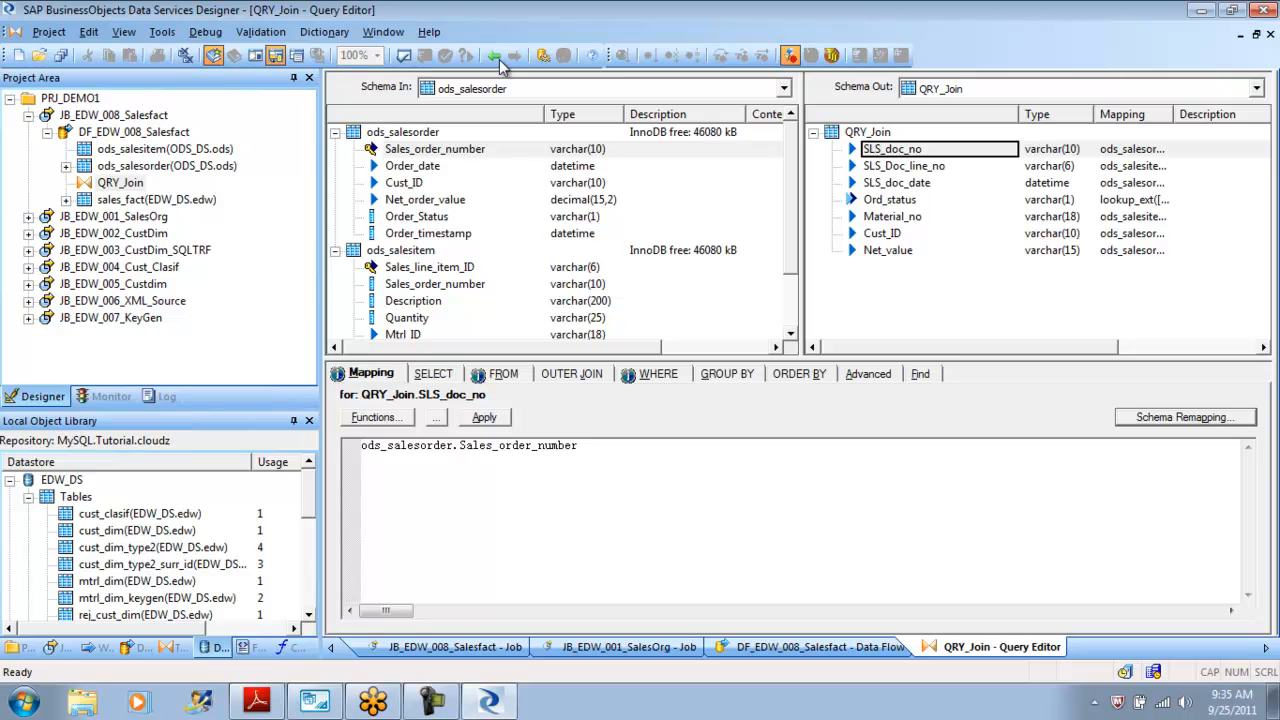
pyautogui.hotkey('alt', 'j')
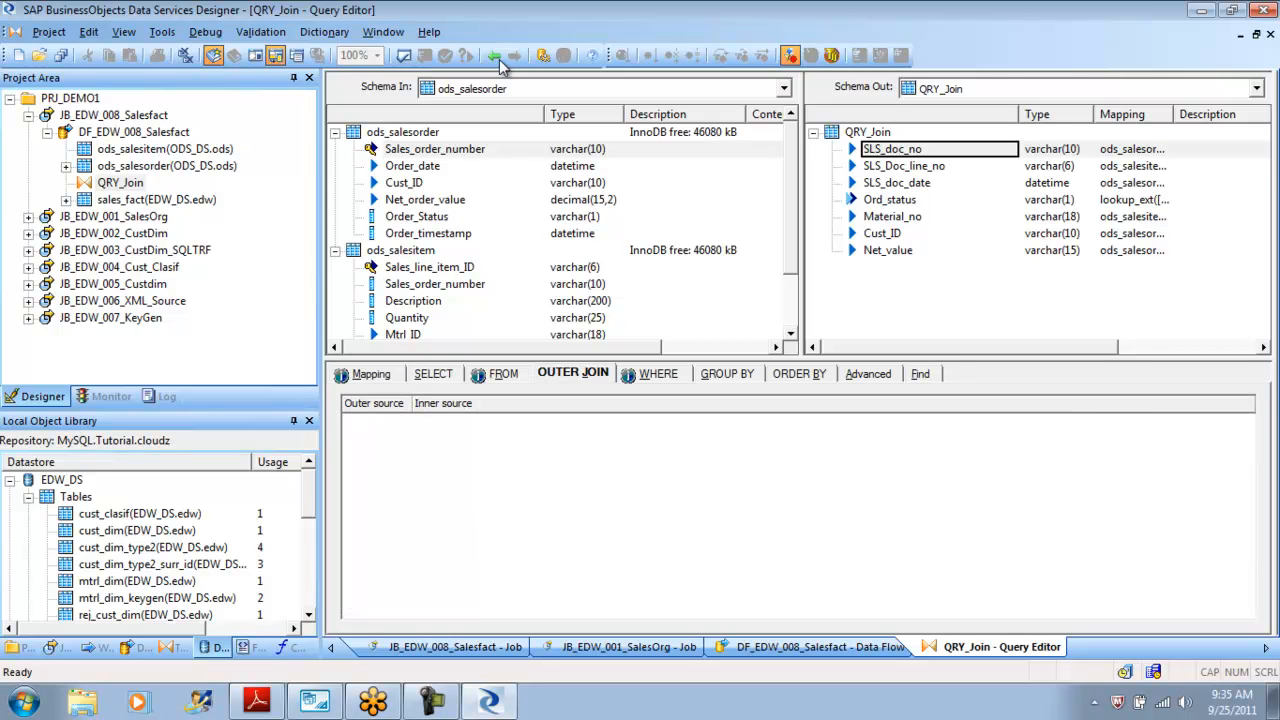
pyautogui.hotkey('shift', 'F10')
pyautogui.press('Down')
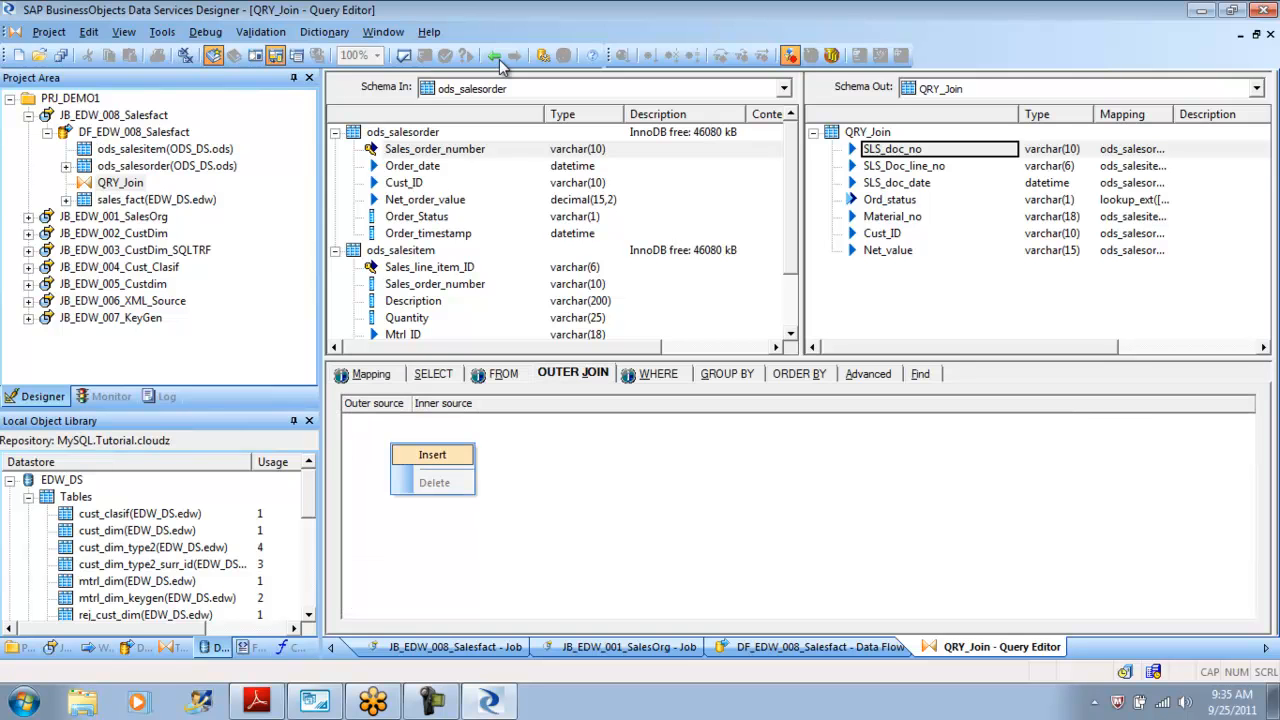
pyautogui.press('Return')
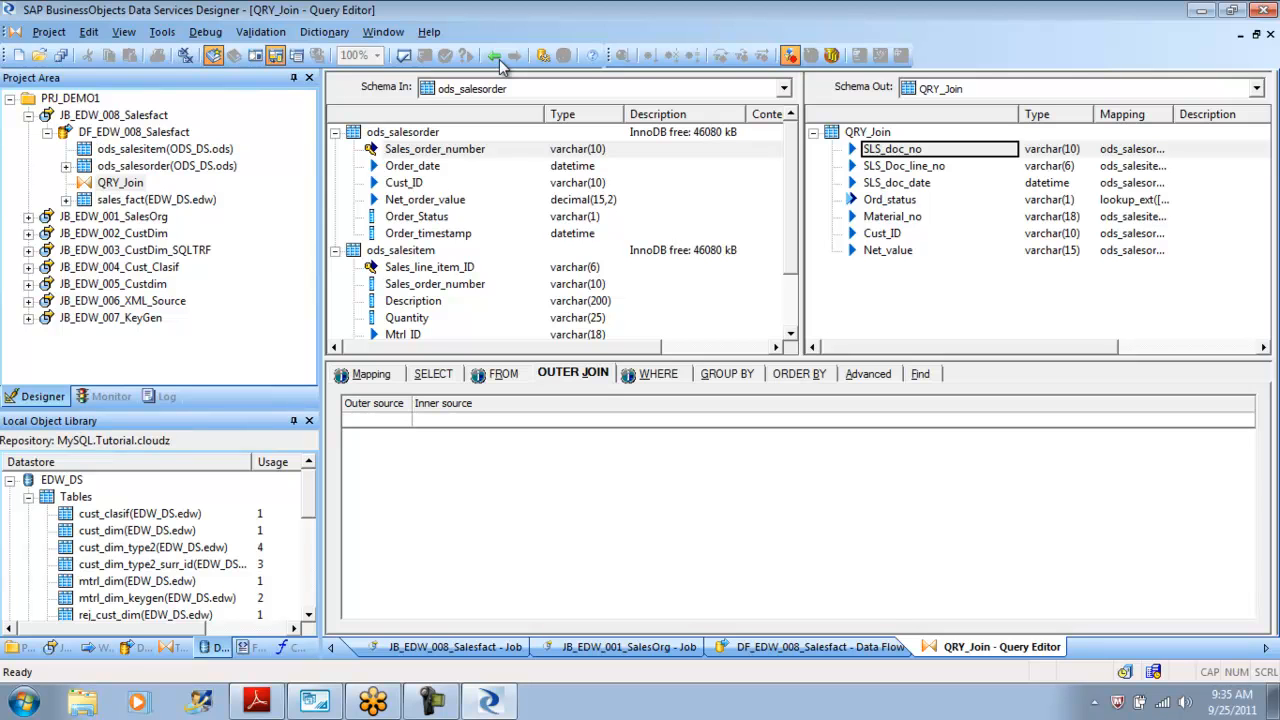
pyautogui.press('Down')
pyautogui.hotkey('alt', 'Down')
pyautogui.press('Down')
pyautogui.press('Down')
pyautogui.press('Return')
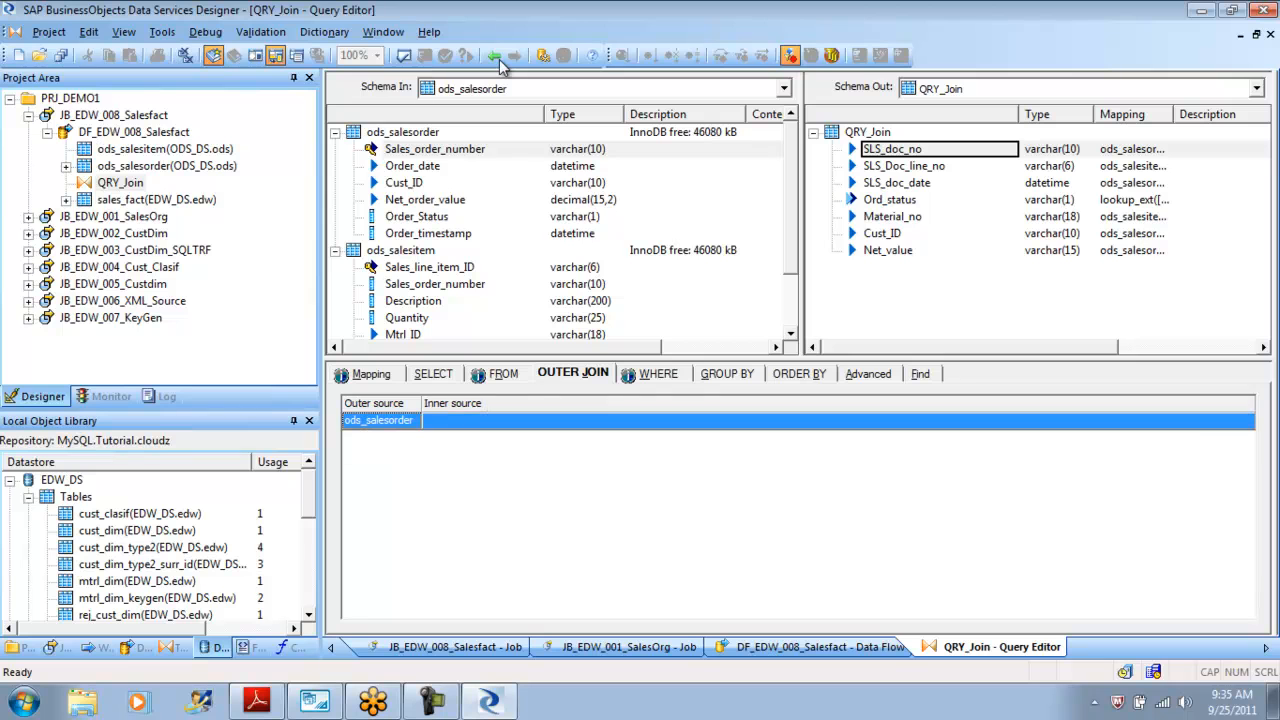
pyautogui.press('Tab')
pyautogui.hotkey('alt', 'Down')
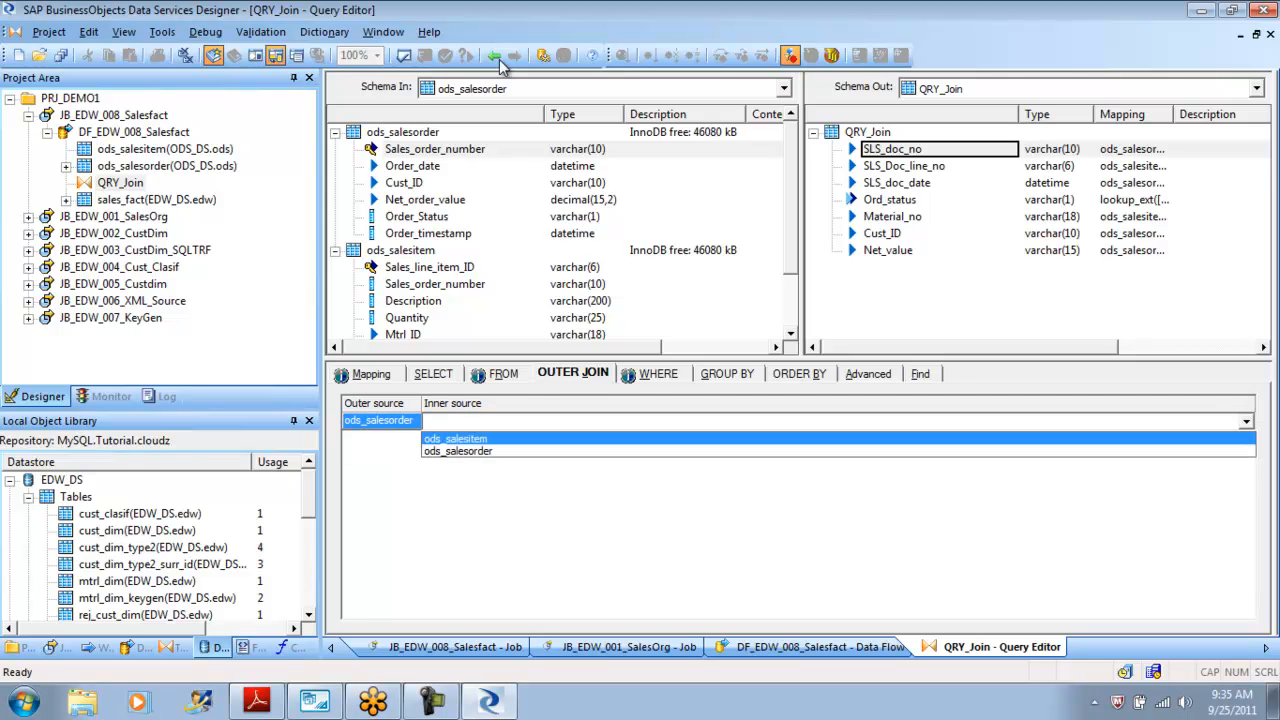
pyautogui.press('Return')
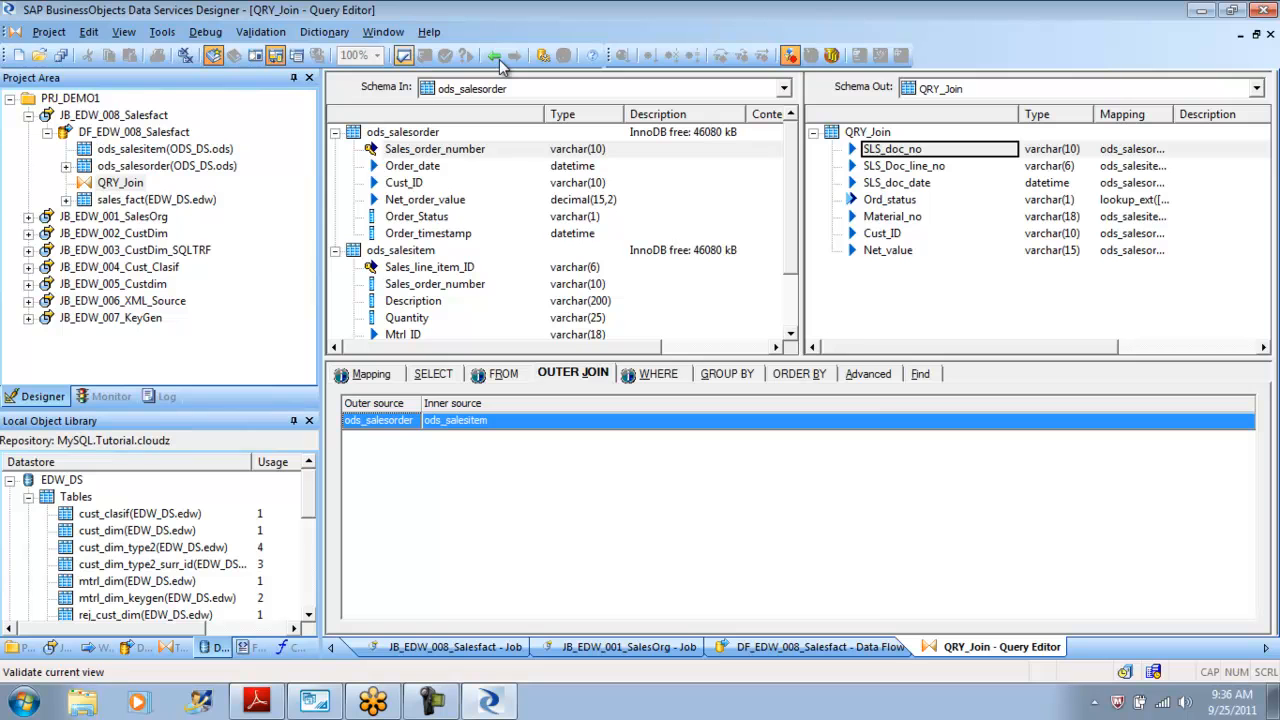
# Validate the query, close the output, and return to the data flow.
pyautogui.click(501, 60)
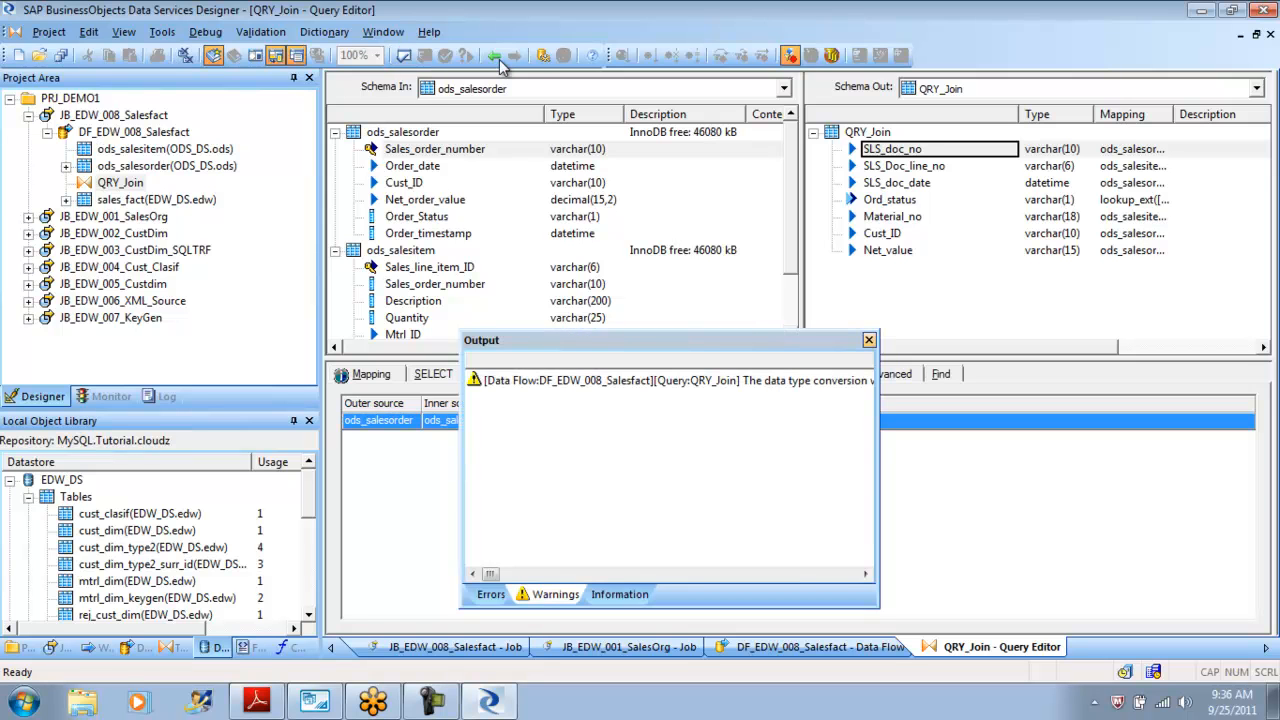
pyautogui.press('Escape')
pyautogui.hotkey('alt', 'a')
pyautogui.press('Down')
pyautogui.press('Left')
pyautogui.press('Right')
pyautogui.press('Right')
pyautogui.press('Left')
pyautogui.click(496, 57)
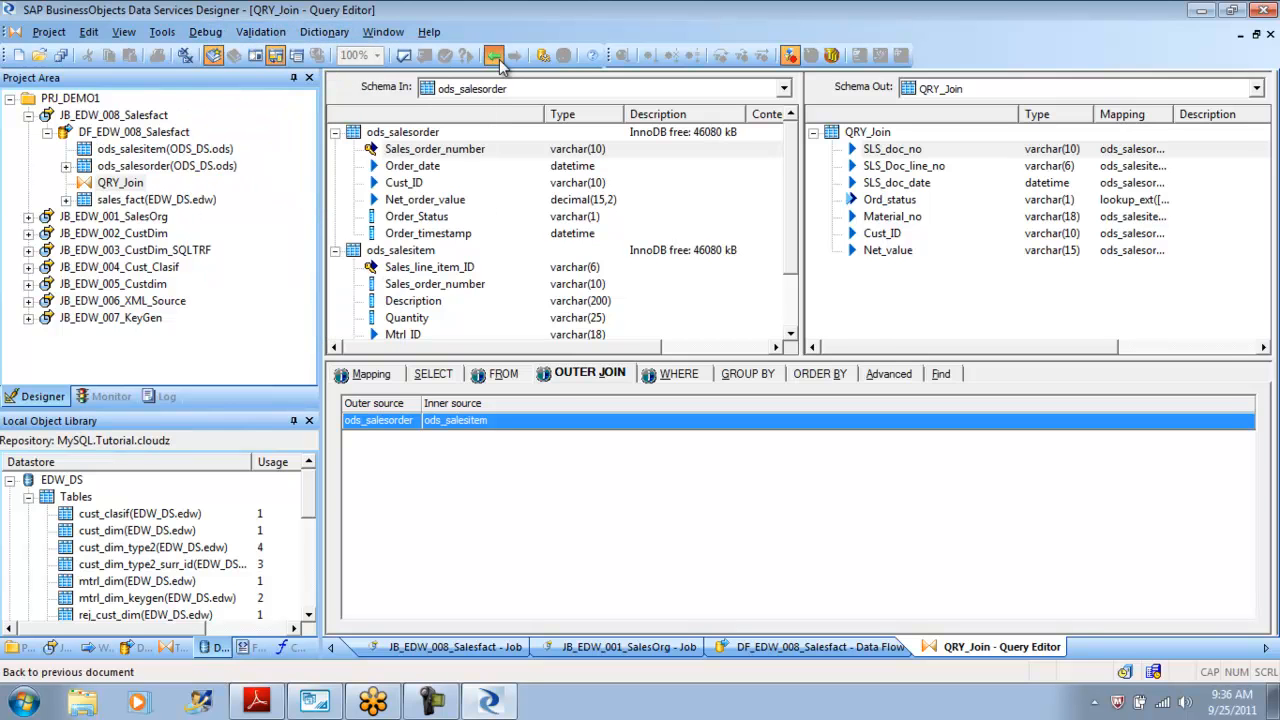
# Display the data flow's optimized SQL, select its FROM clause, and compare it with the MySQL Workbench query.
pyautogui.hotkey('alt', 'a')
pyautogui.press('Down')
pyautogui.press('Down')
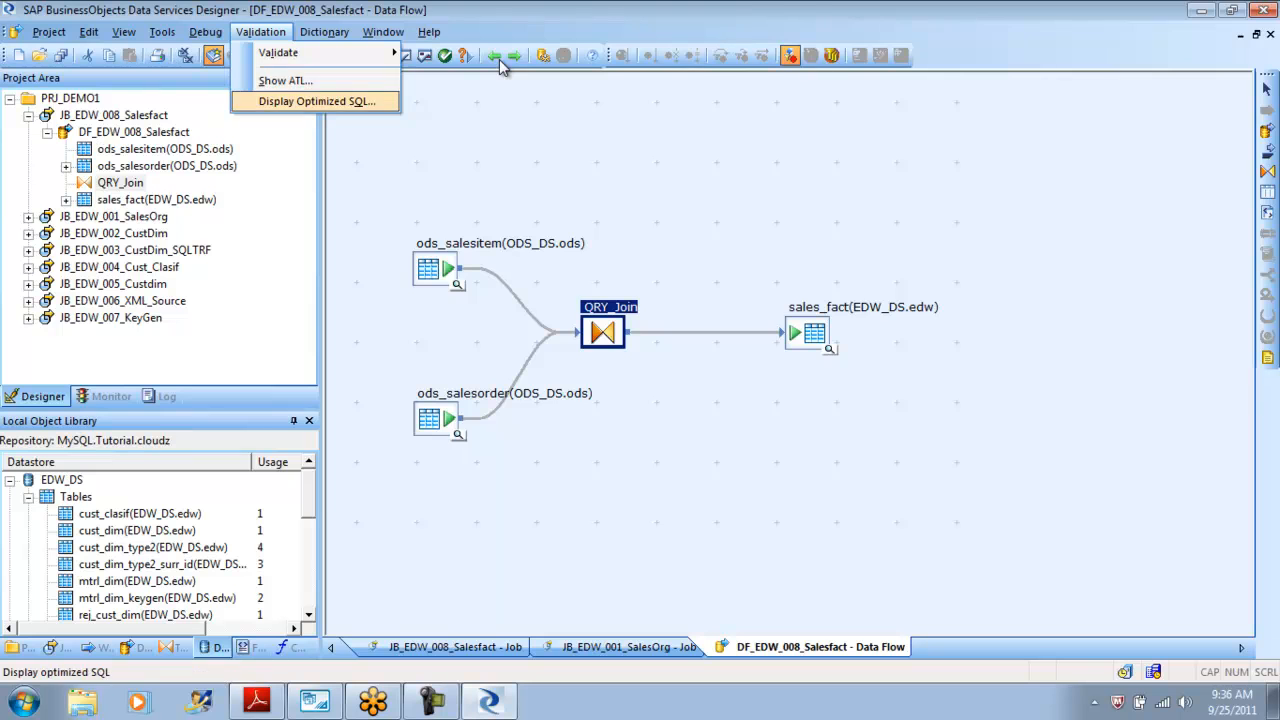
pyautogui.press('Return')
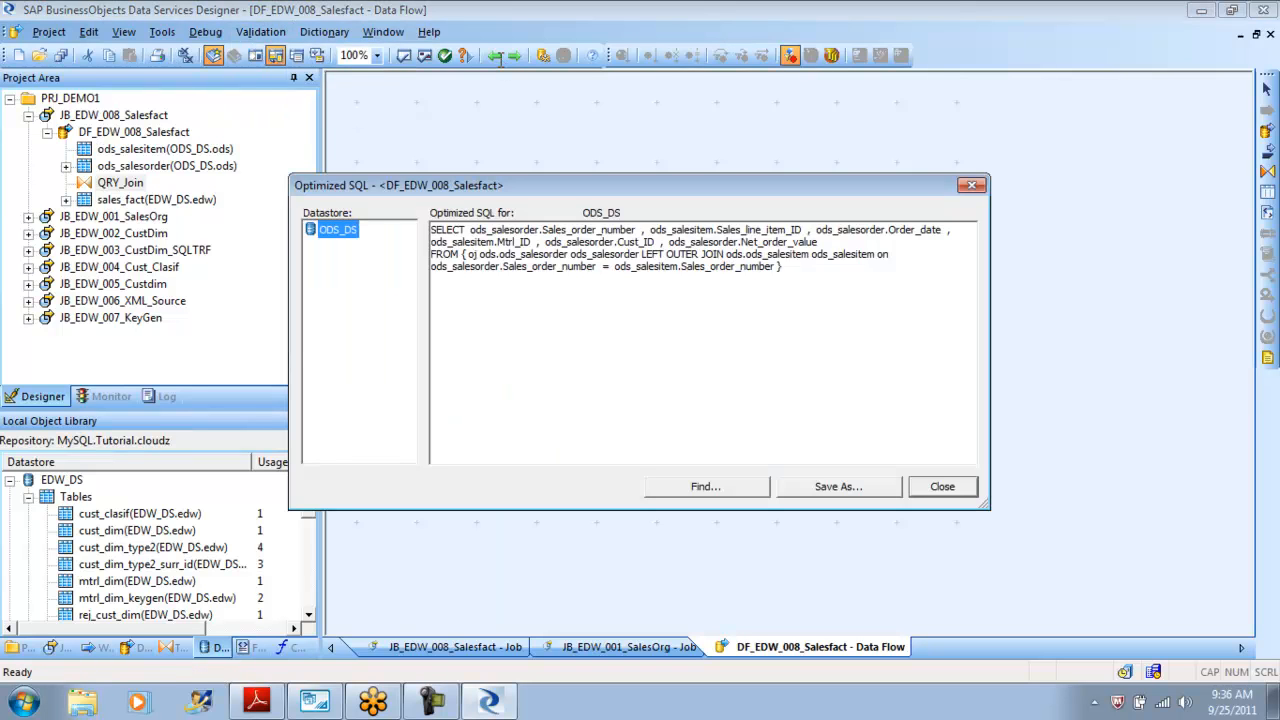
pyautogui.moveTo(783, 267)
pyautogui.mouseDown()
pyautogui.moveTo(431, 267)
pyautogui.moveTo(431, 255)
pyautogui.mouseUp()
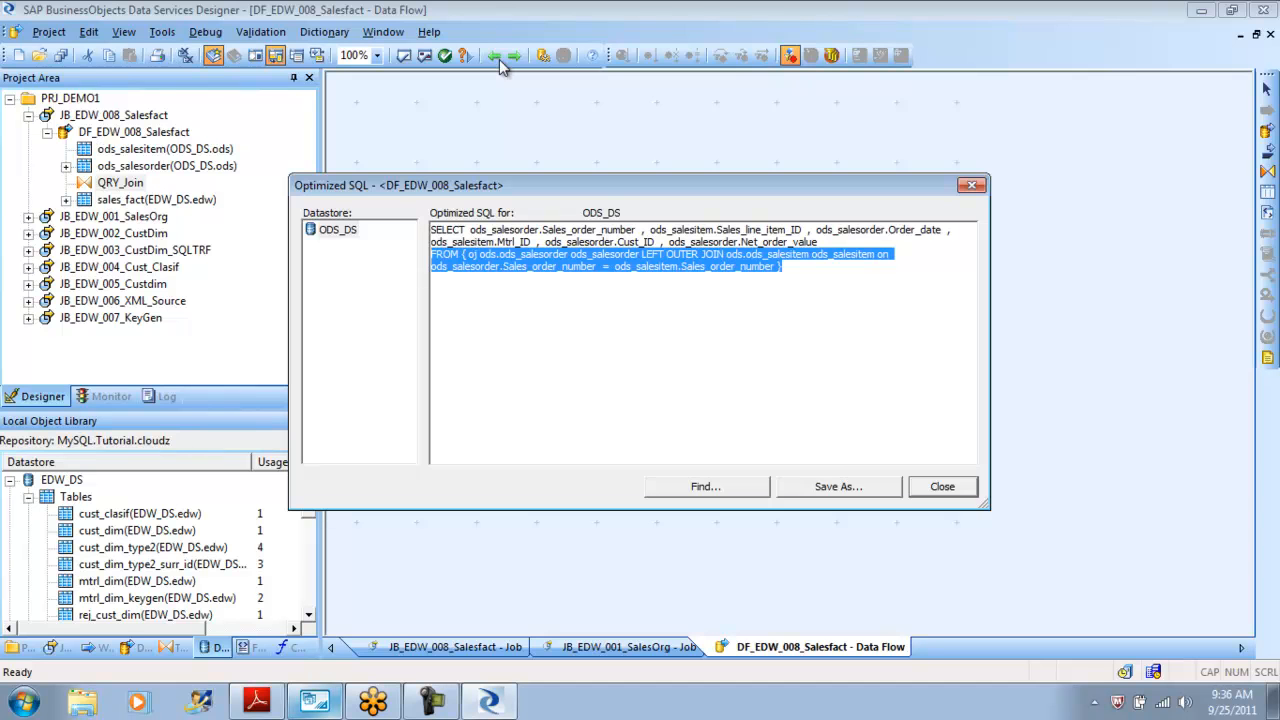
pyautogui.click(315, 702)
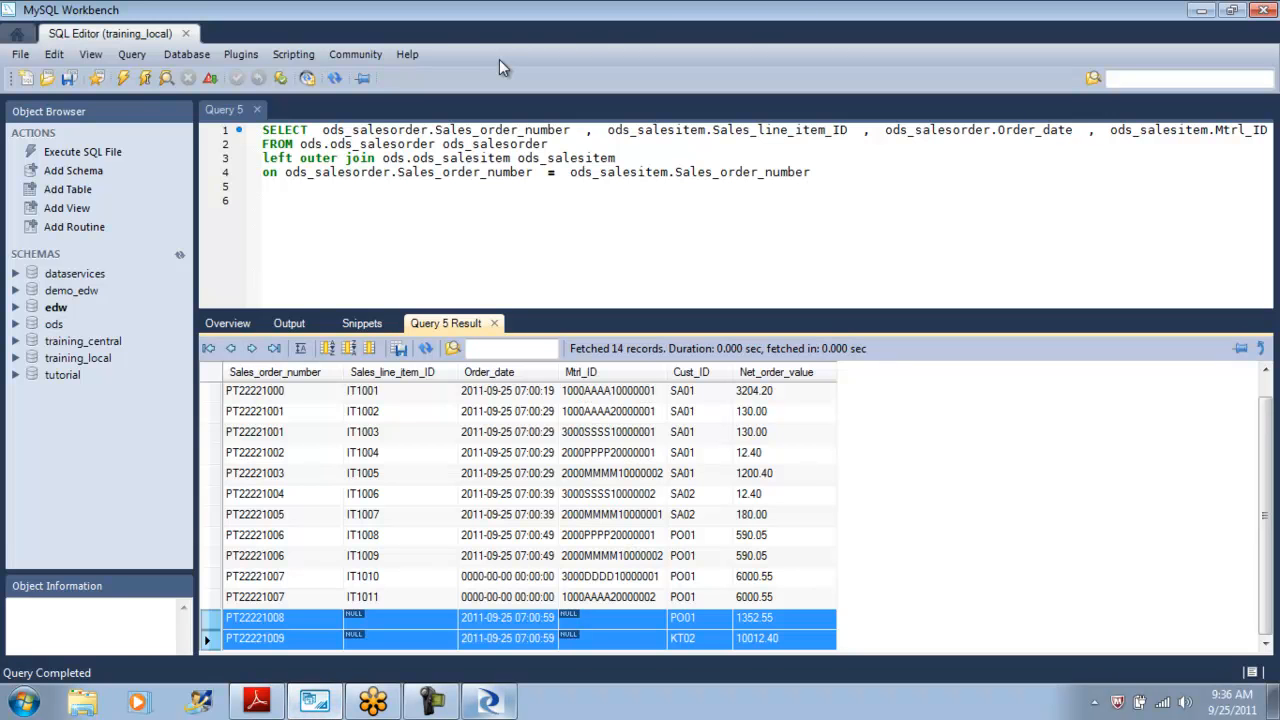
pyautogui.click(489, 702)
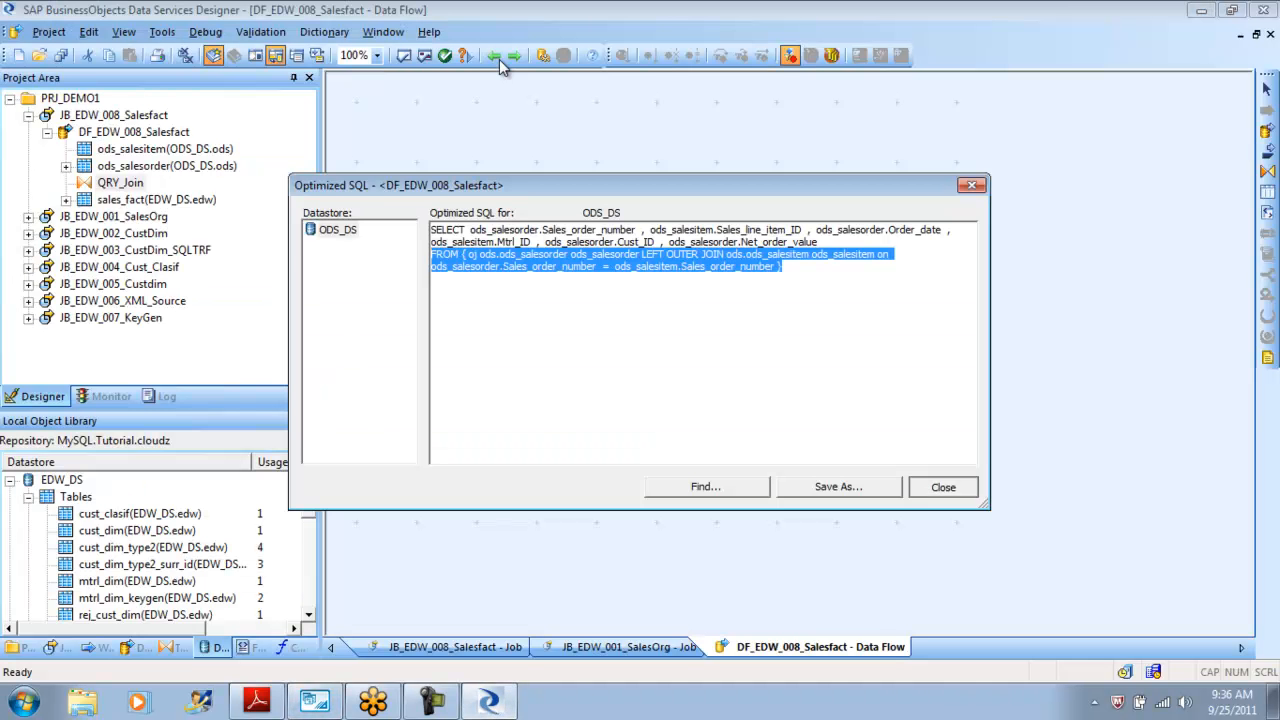
# Close the optimized SQL and, in MySQL Workbench, select all rows from the edw schema's sales_fact table.
pyautogui.click(942, 486)
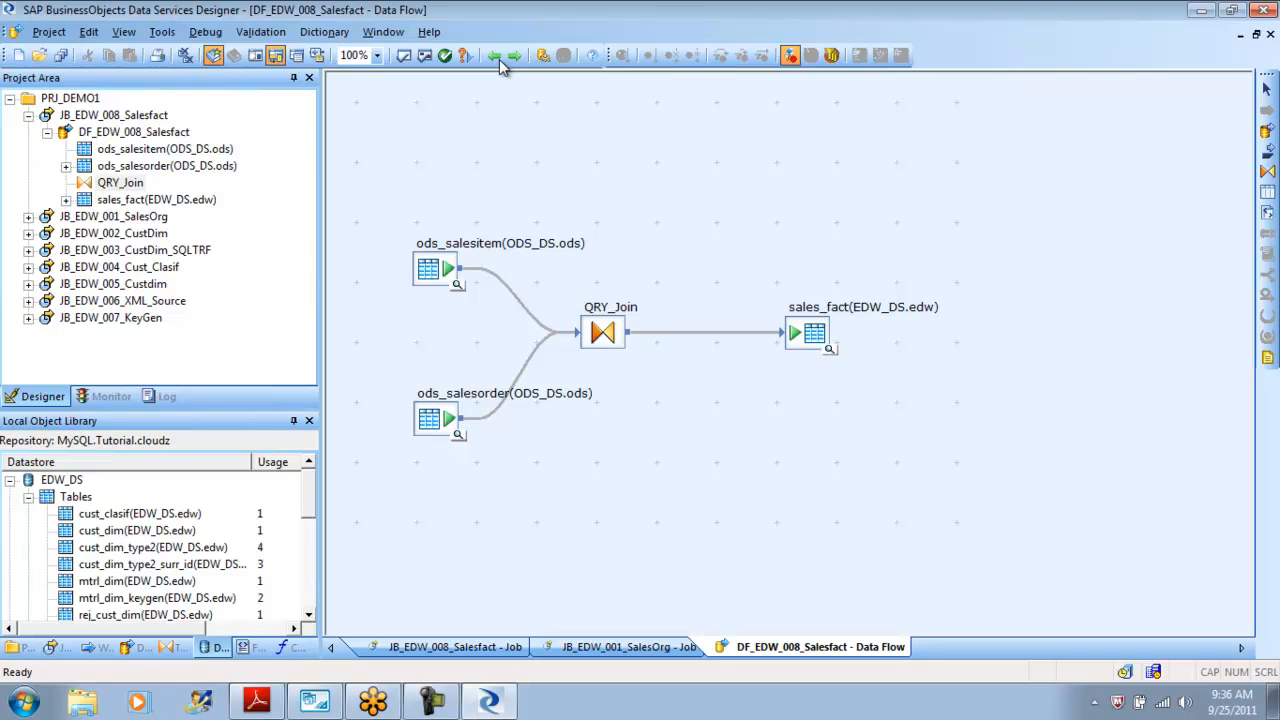
pyautogui.click(315, 702)
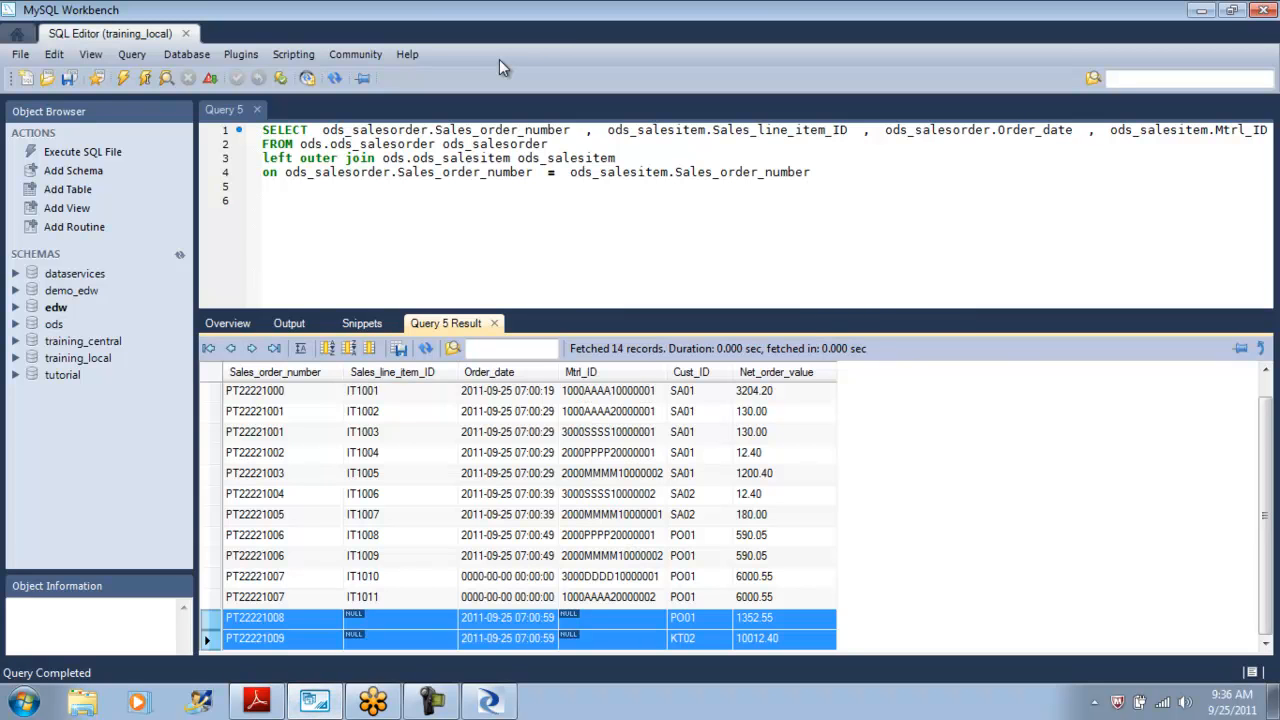
pyautogui.click(228, 323)
pyautogui.click(530, 392)
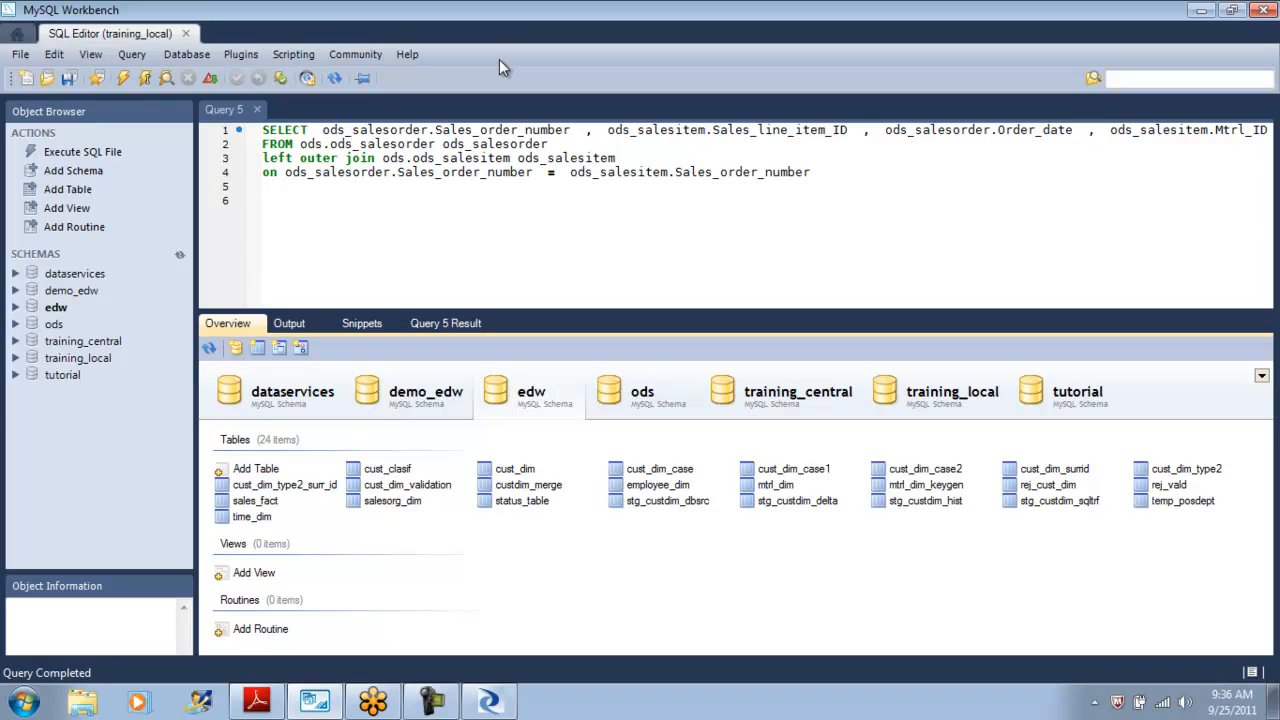
pyautogui.rightClick(256, 500)
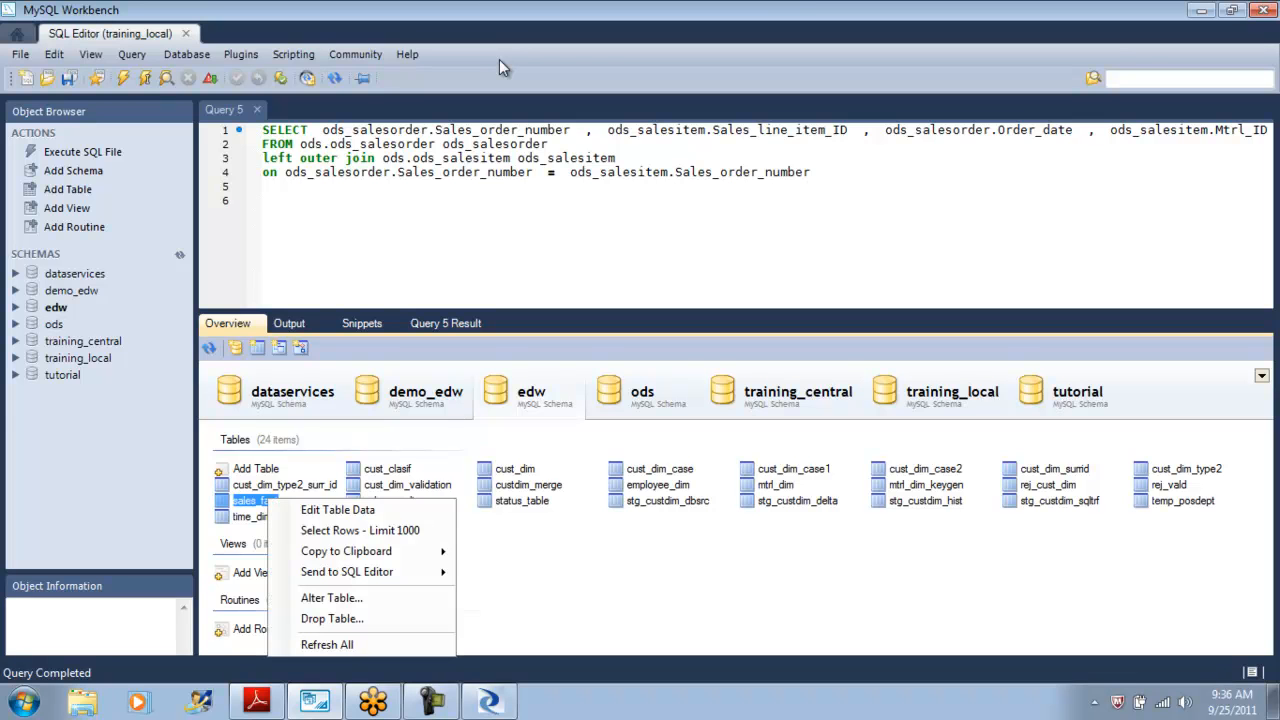
pyautogui.click(360, 529)
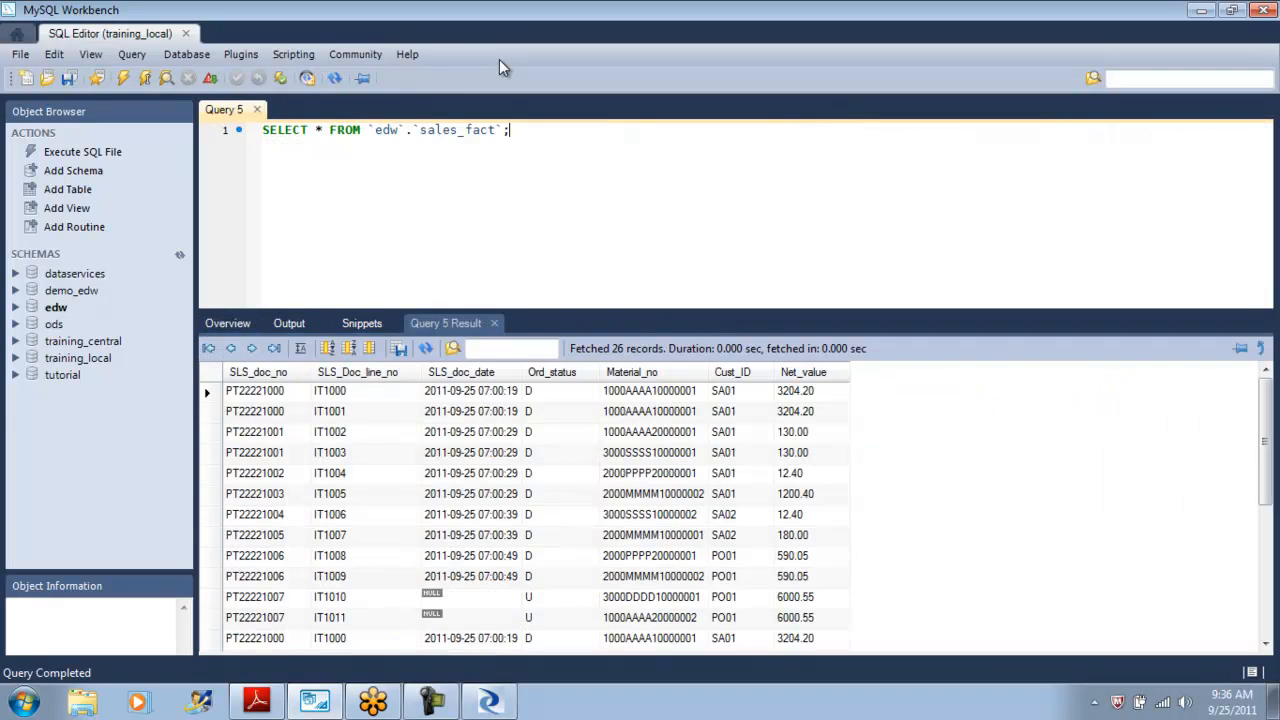
# Scroll through the sales_fact results, highlighting the first block of twelve rows and then the last two rows.
pyautogui.scroll(-2, 503, 67)
pyautogui.scroll(-5, 503, 67)
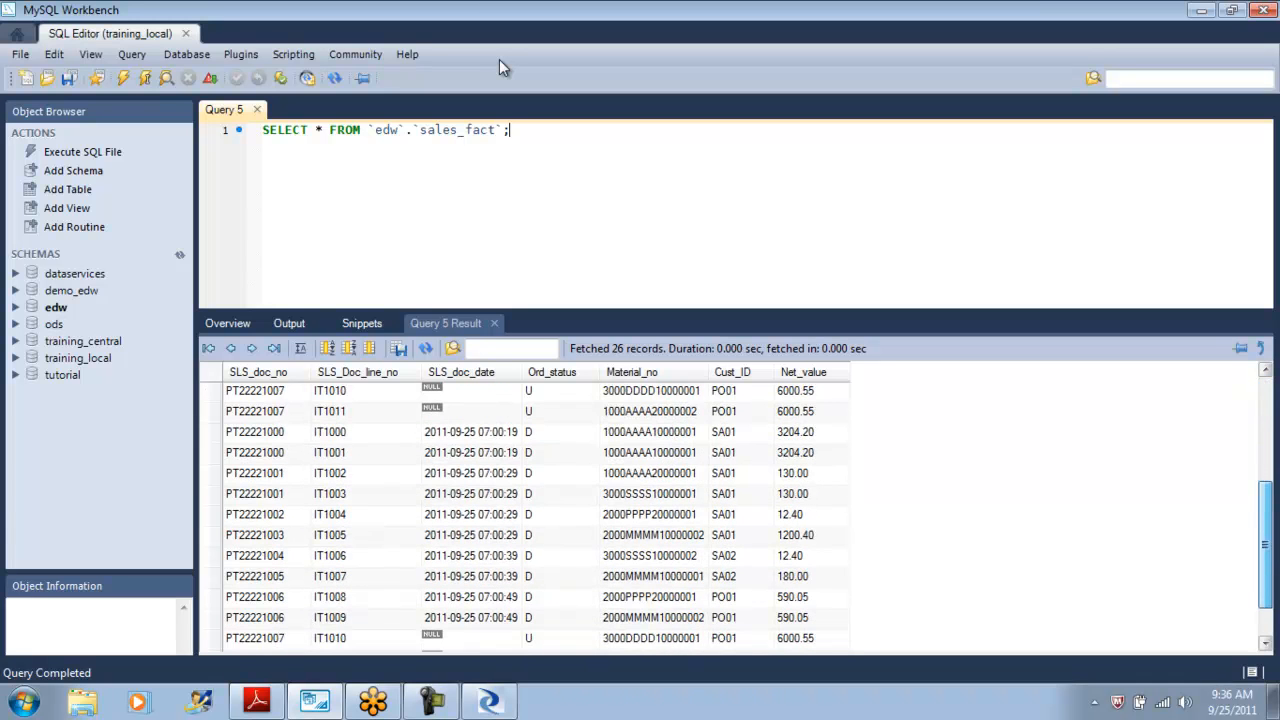
pyautogui.scroll(-2, 503, 67)
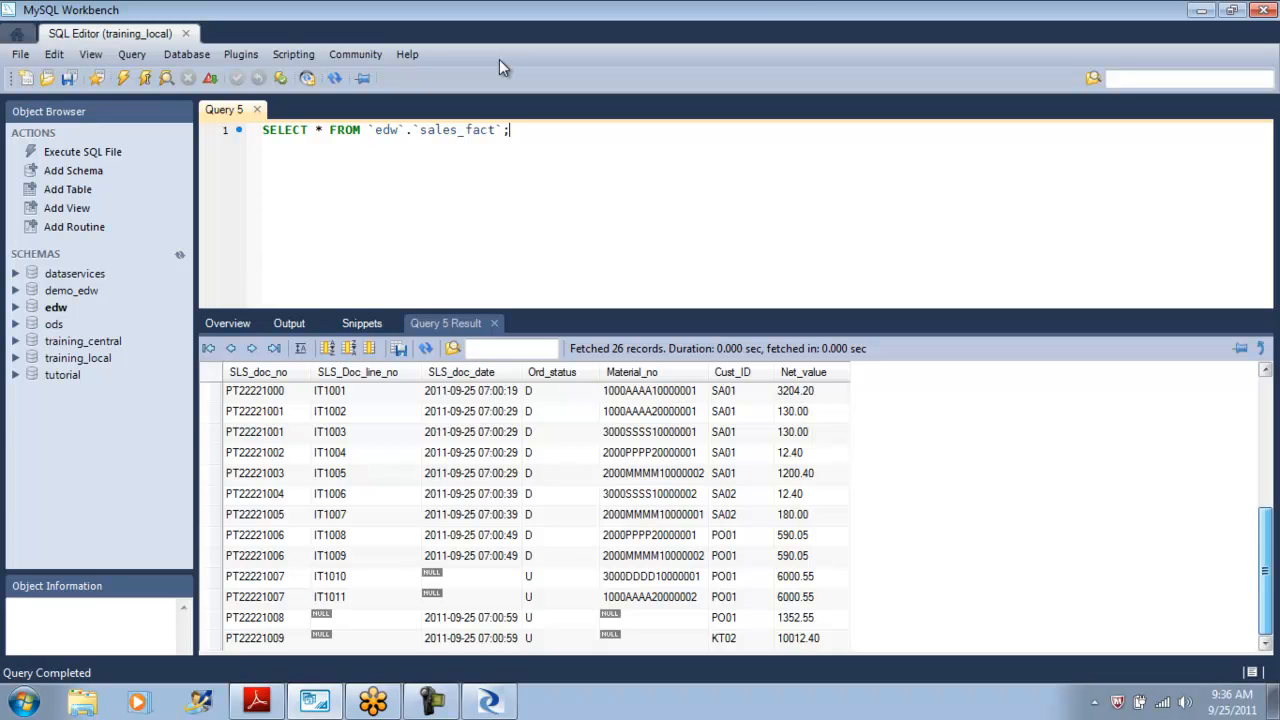
pyautogui.scroll(3, 503, 67)
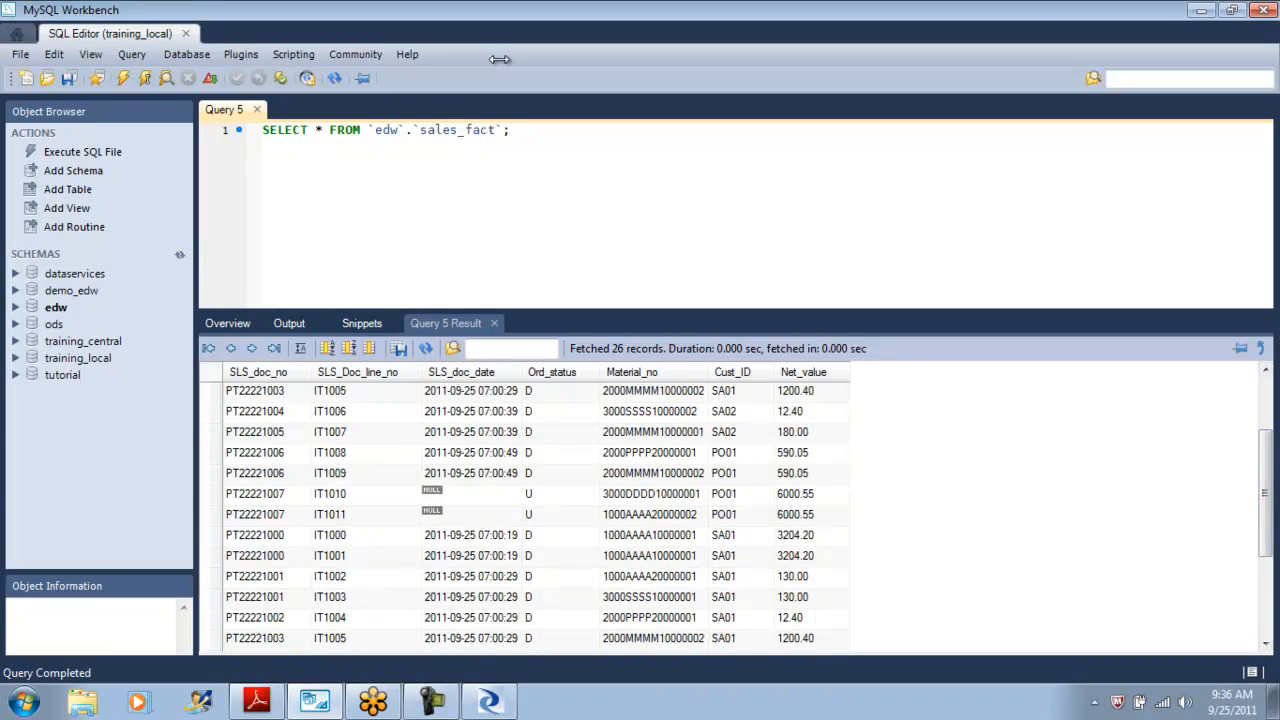
pyautogui.moveTo(211, 515); pyautogui.dragTo(211, 391)
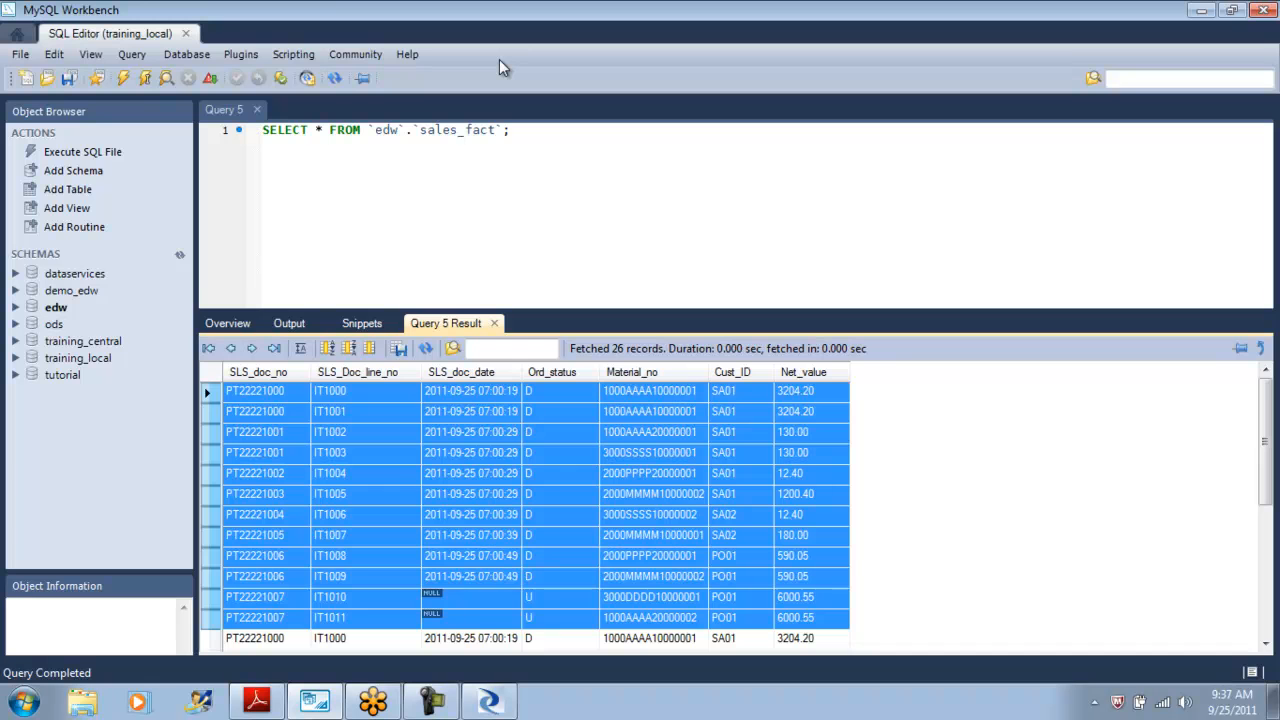
pyautogui.scroll(-5, 525, 510)
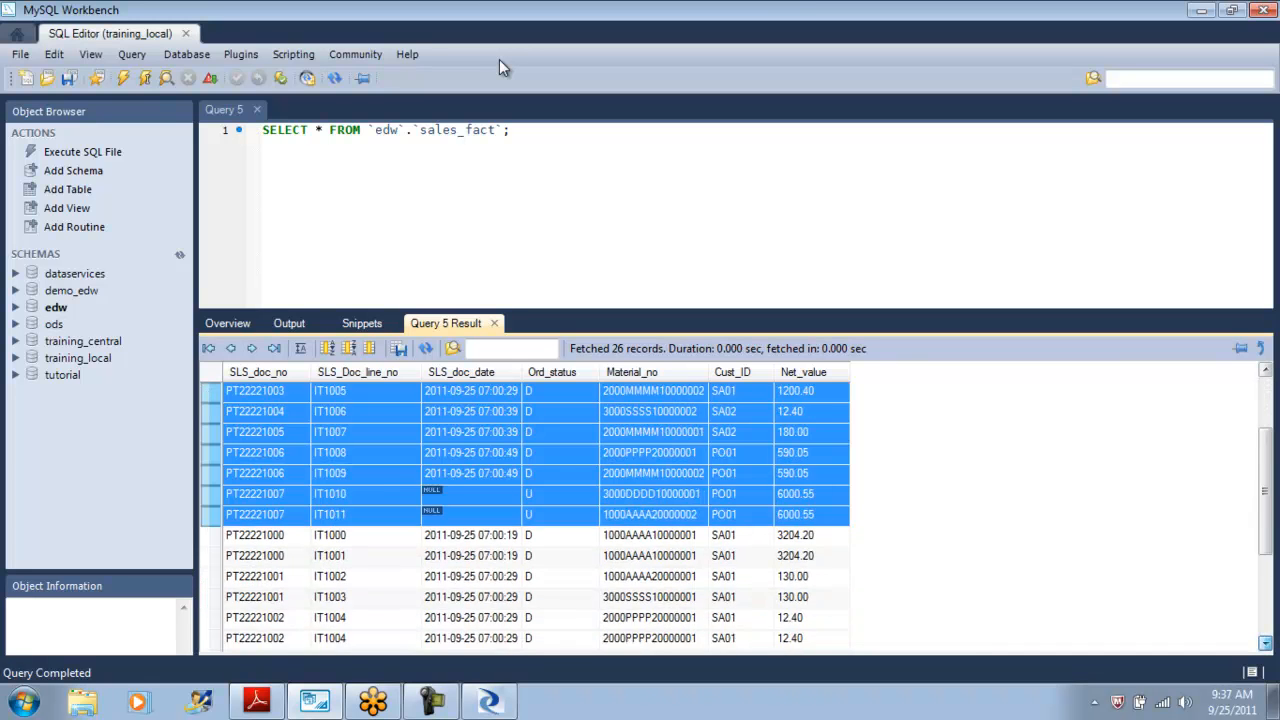
pyautogui.click(1266, 643)
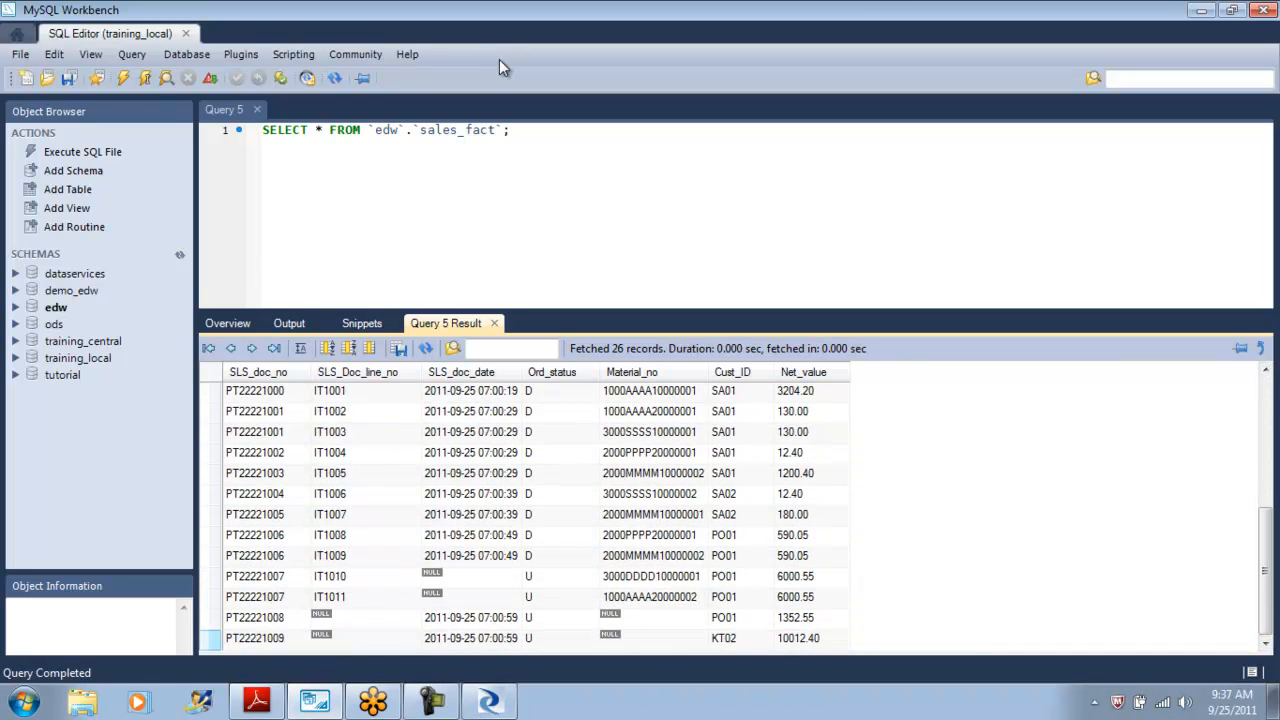
pyautogui.moveTo(211, 640); pyautogui.dragTo(211, 619)
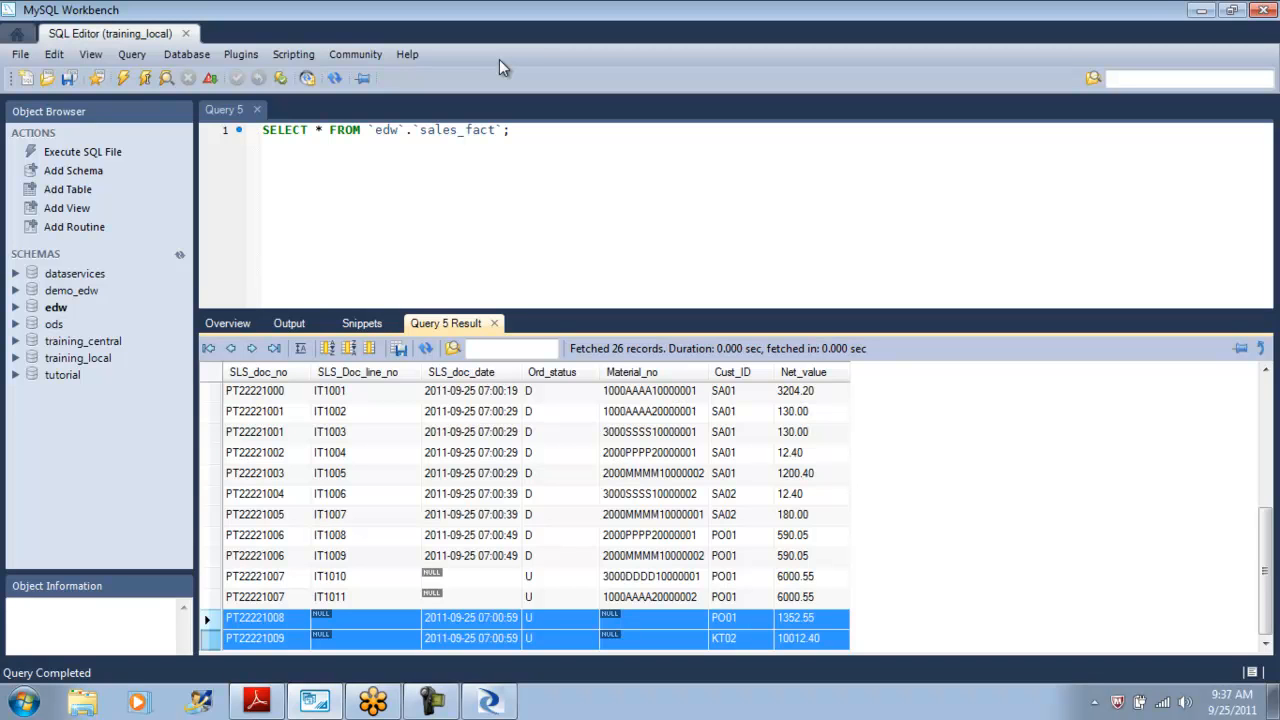
# Select all rows from the edw schema's cust_dim table.
pyautogui.hotkey('alt', 'Tab')
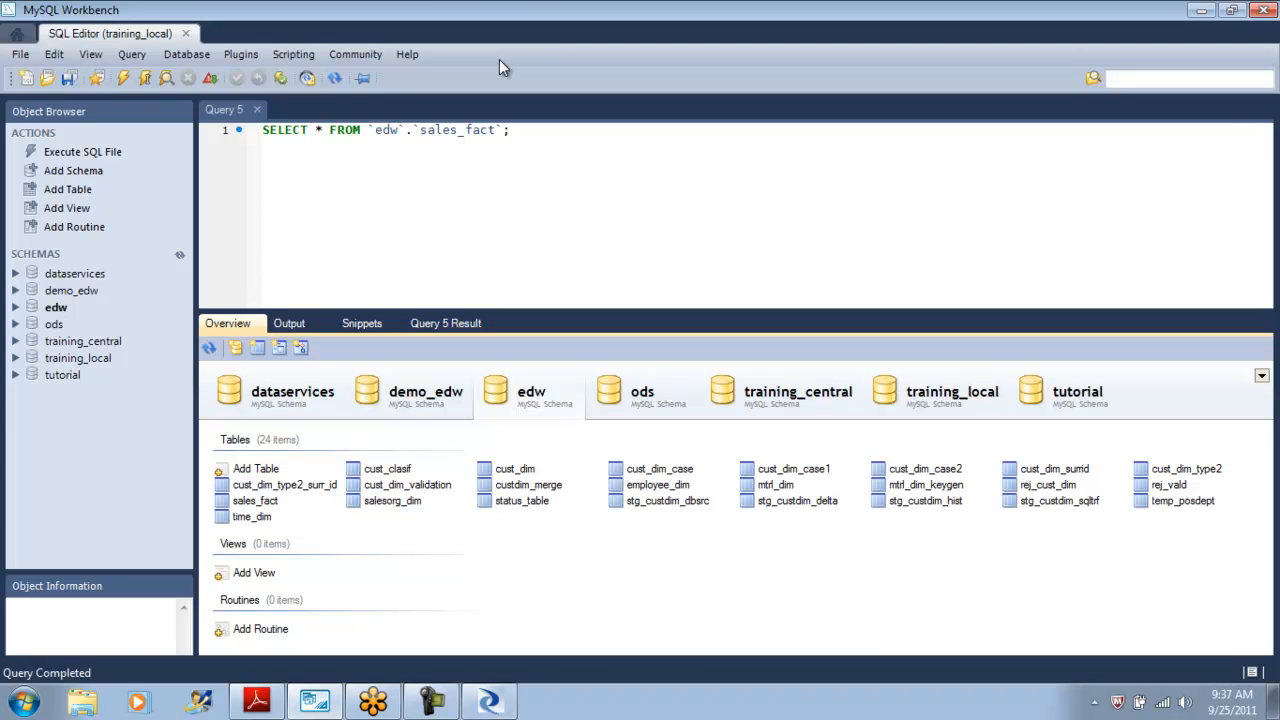
pyautogui.rightClick(516, 467)
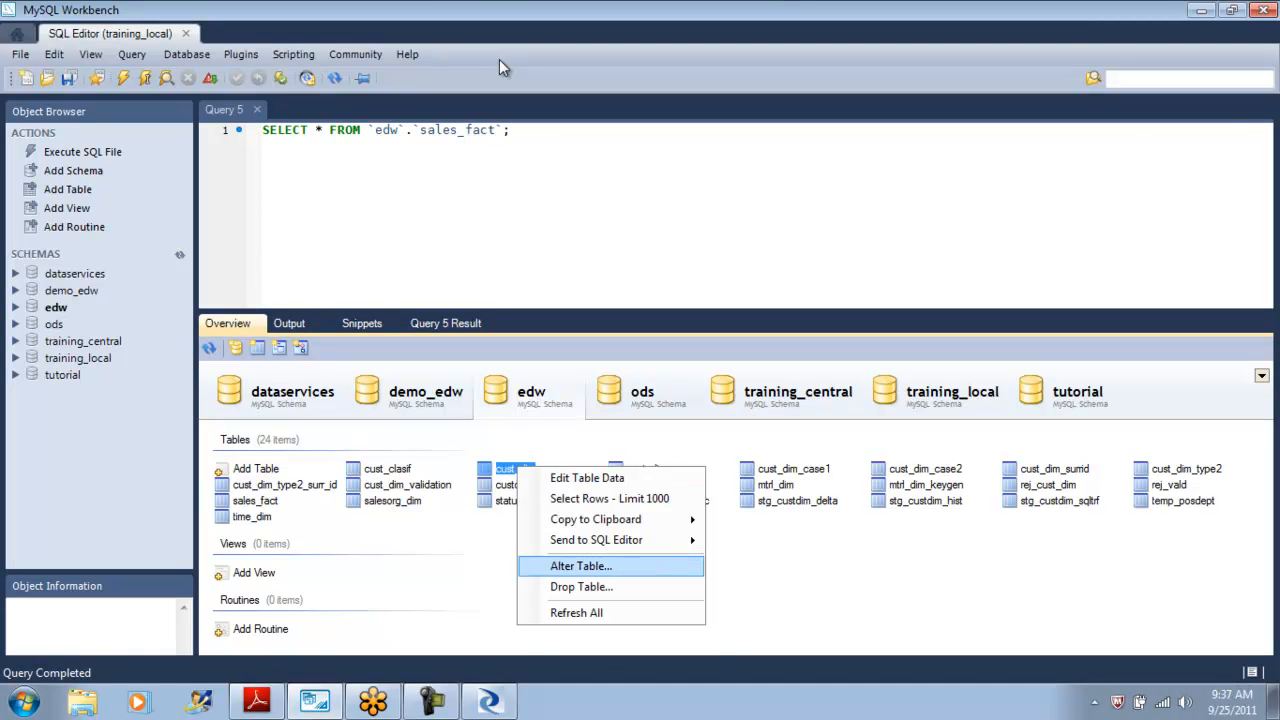
pyautogui.click(609, 498)
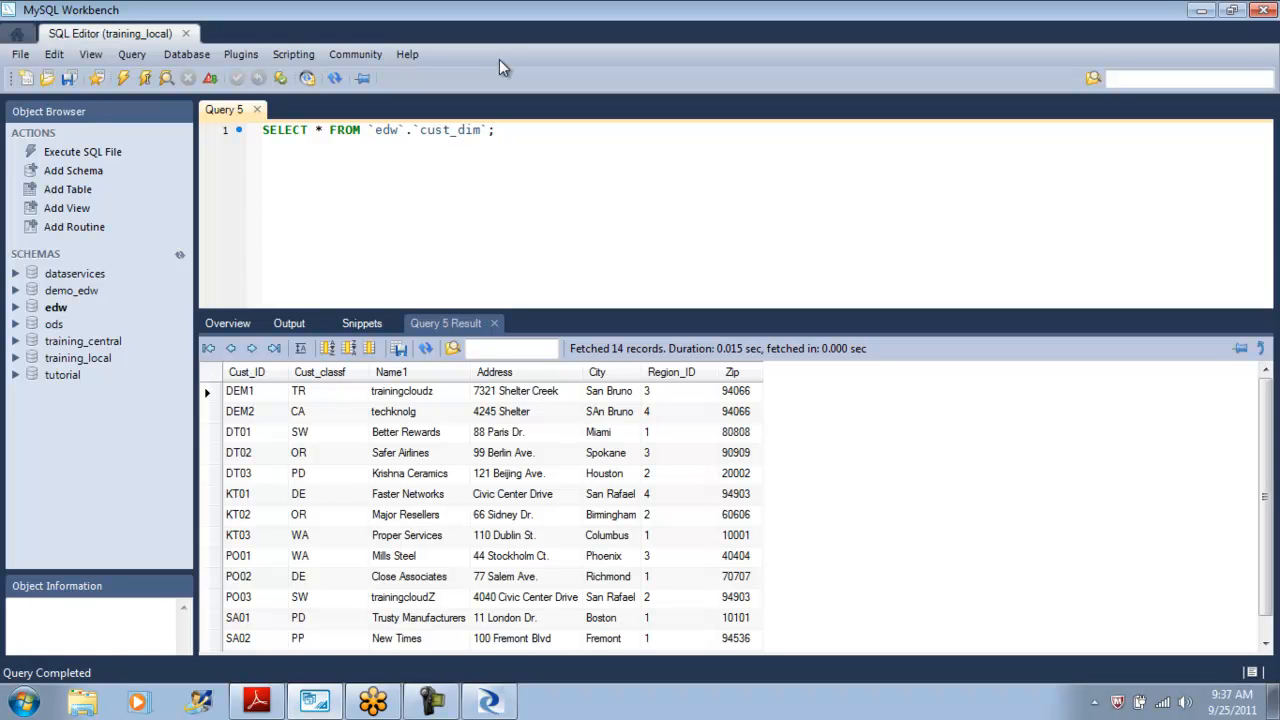
pyautogui.hotkey('alt', 'Tab')
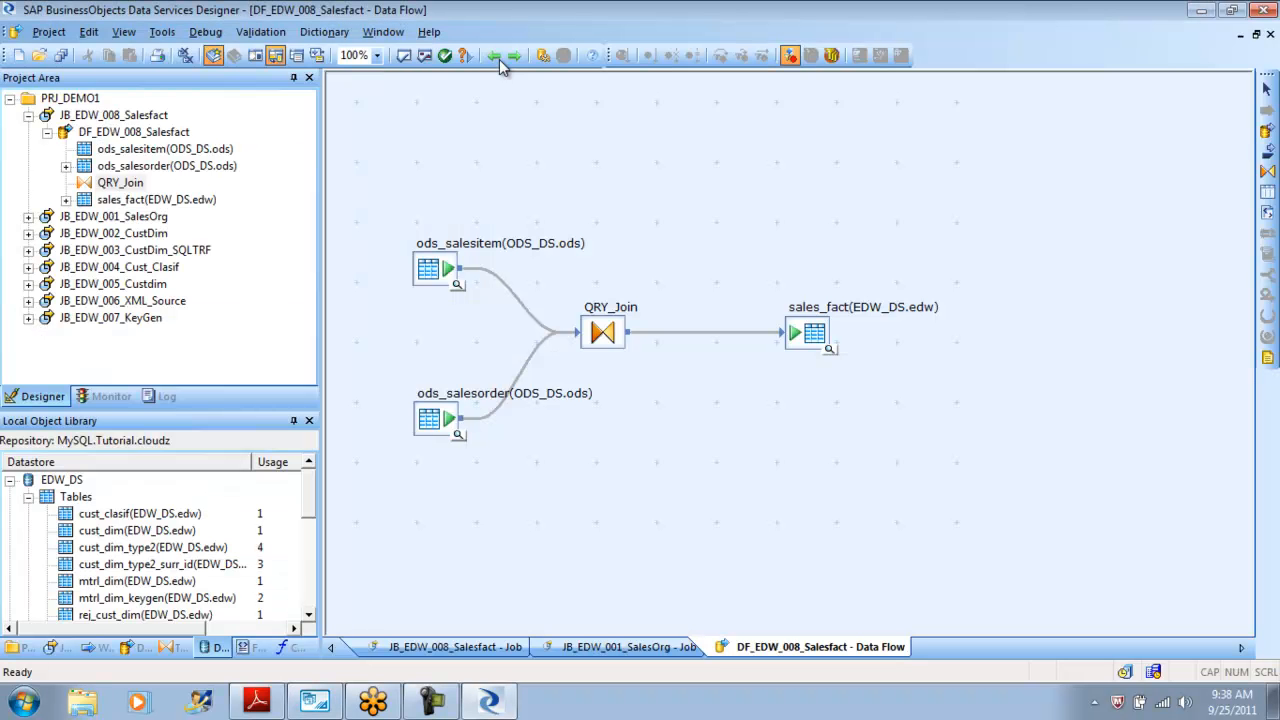
pyautogui.click(499, 58)
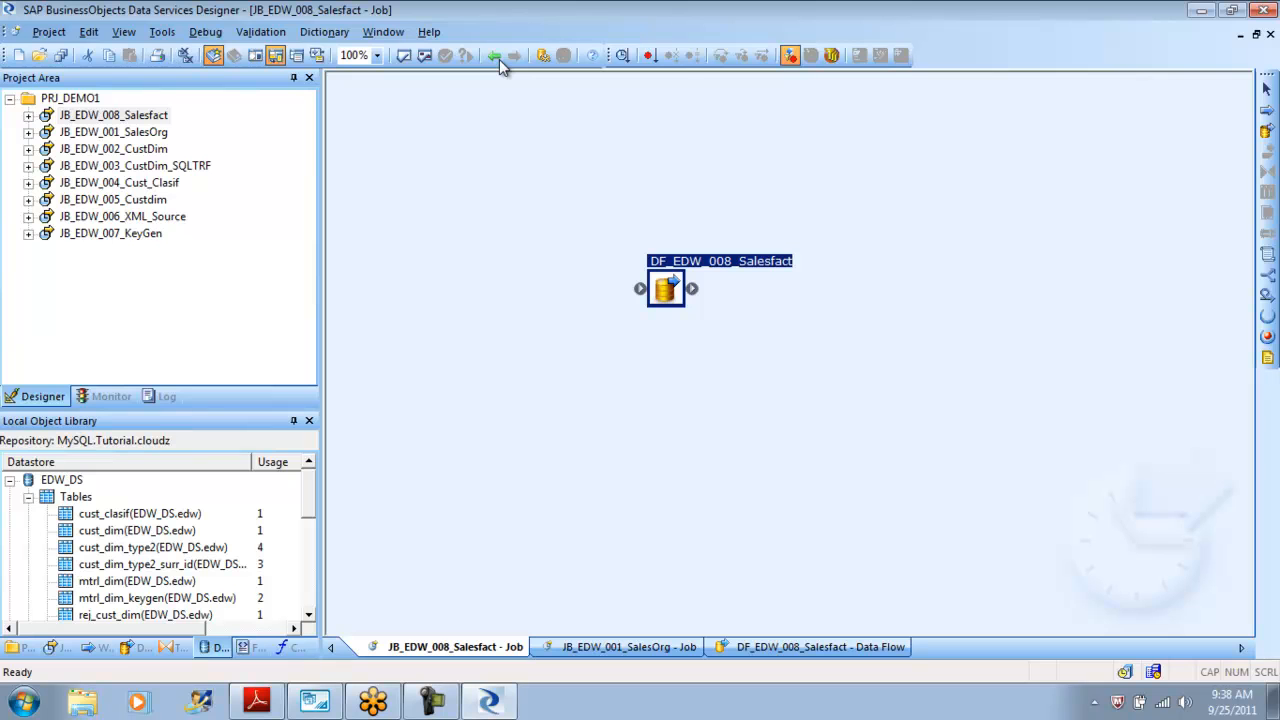
pyautogui.click(499, 61)
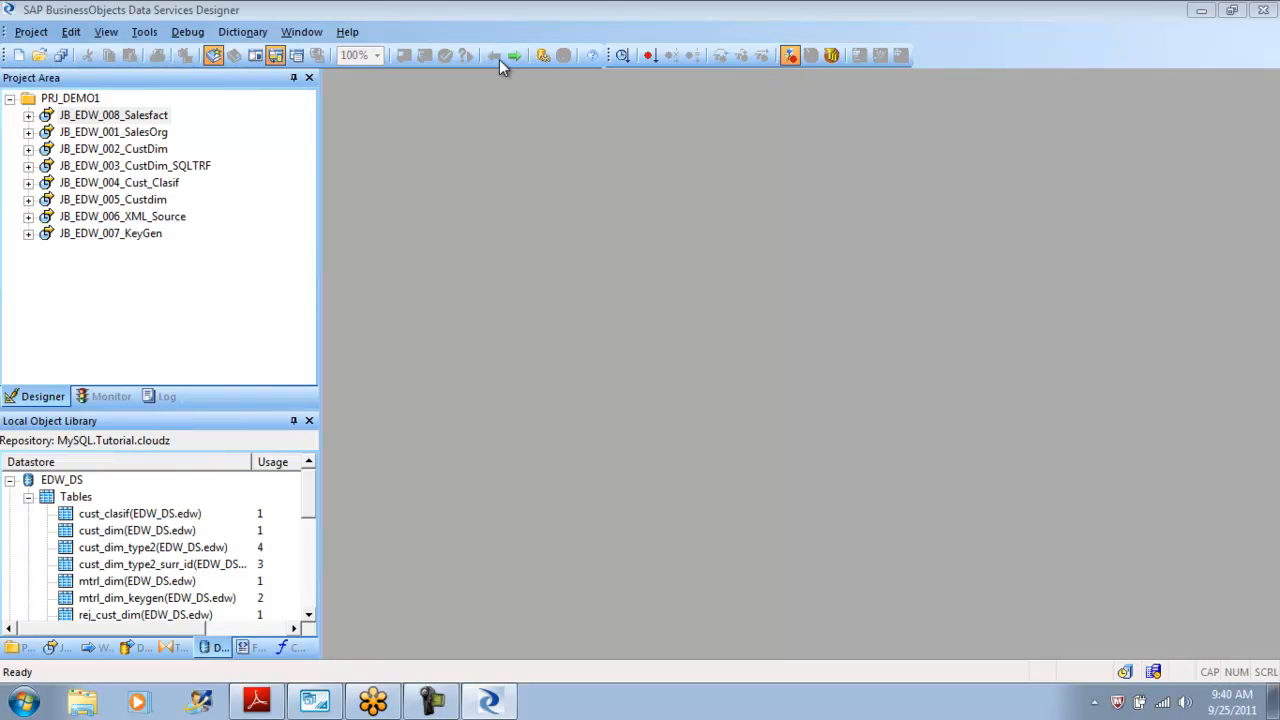
pyautogui.hotkey('alt', 'Tab')
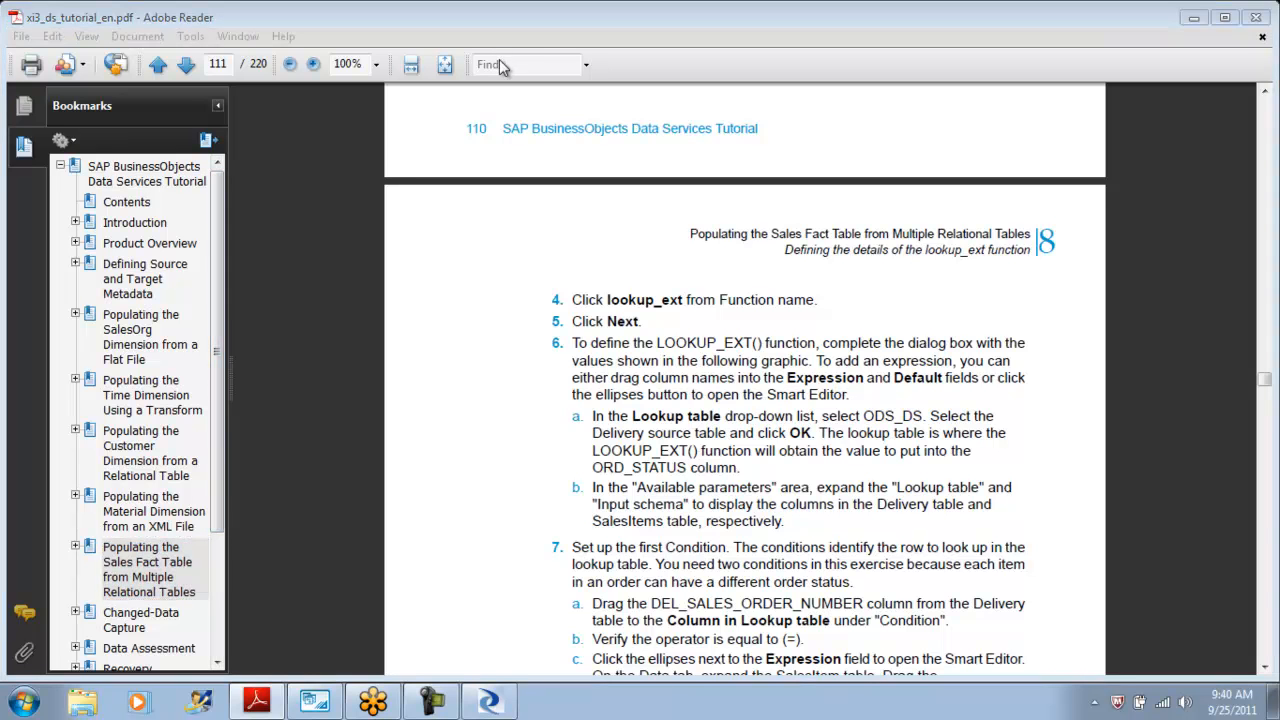
pyautogui.press('super+d')
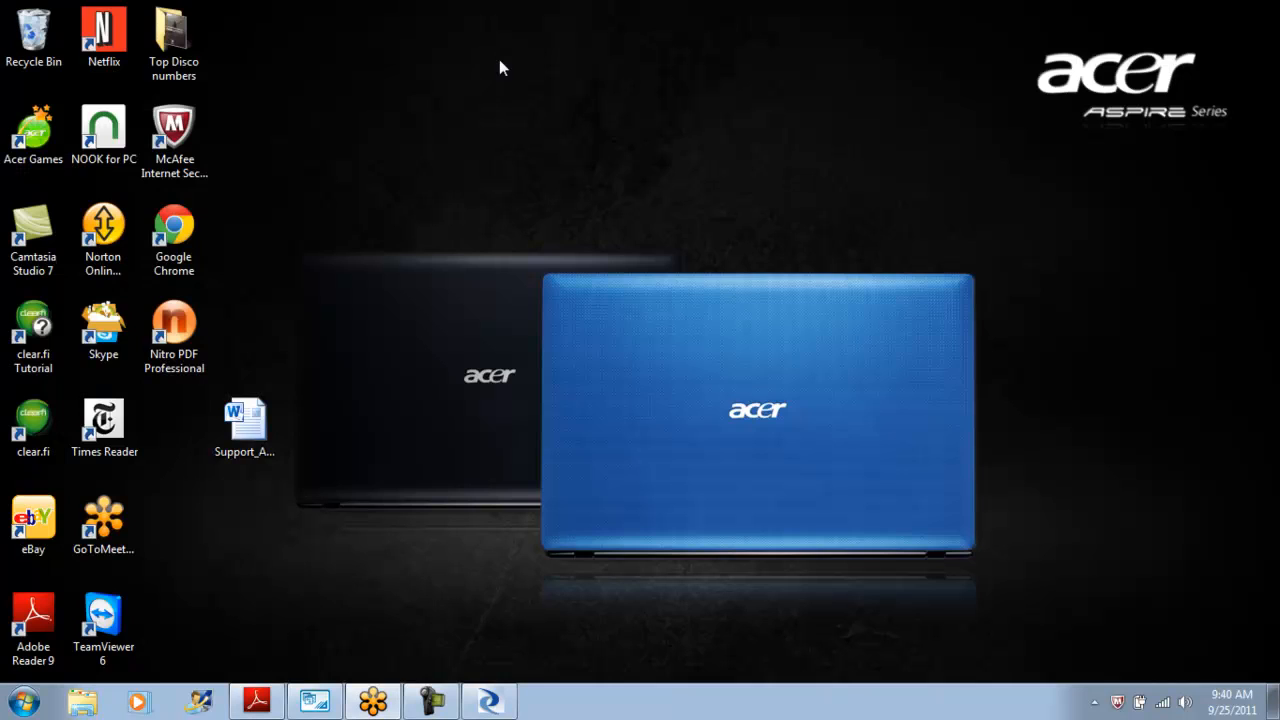
pyautogui.click(489, 702)
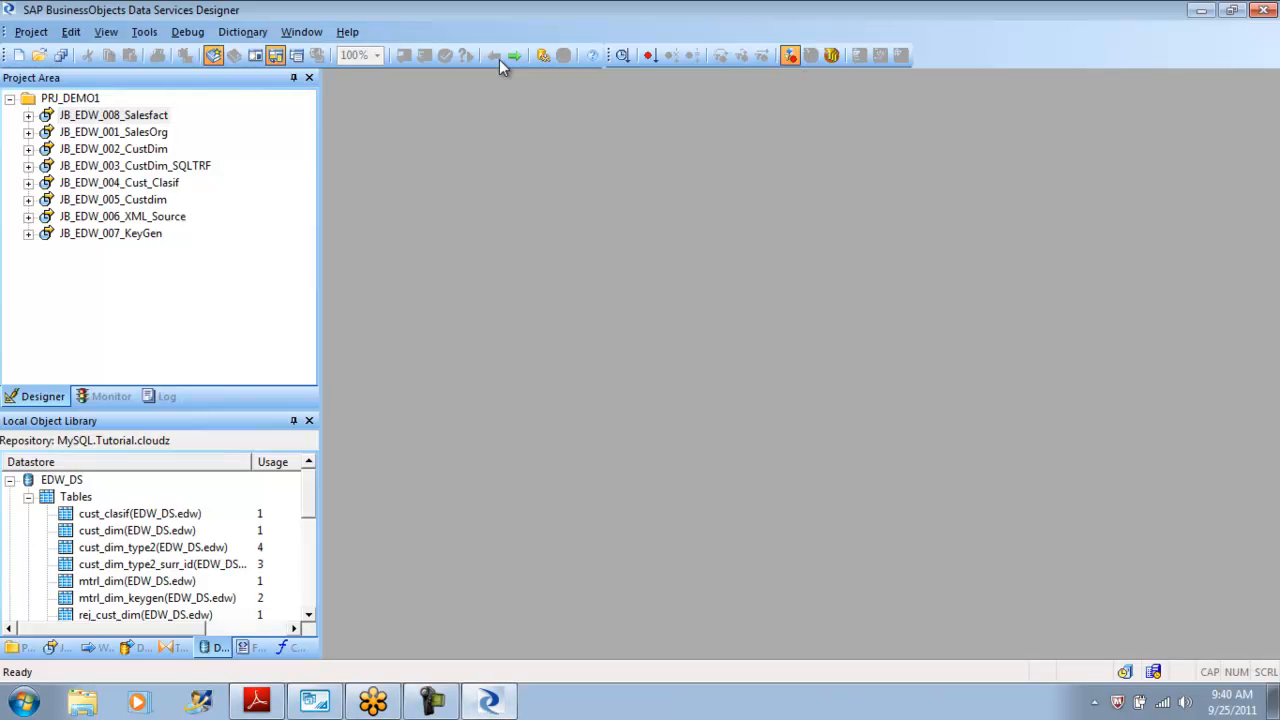
# Reopen QRY_Join from JB_EDW_008_Salesfact and replace the Ord_status output mapping with null.
pyautogui.click(113, 115)
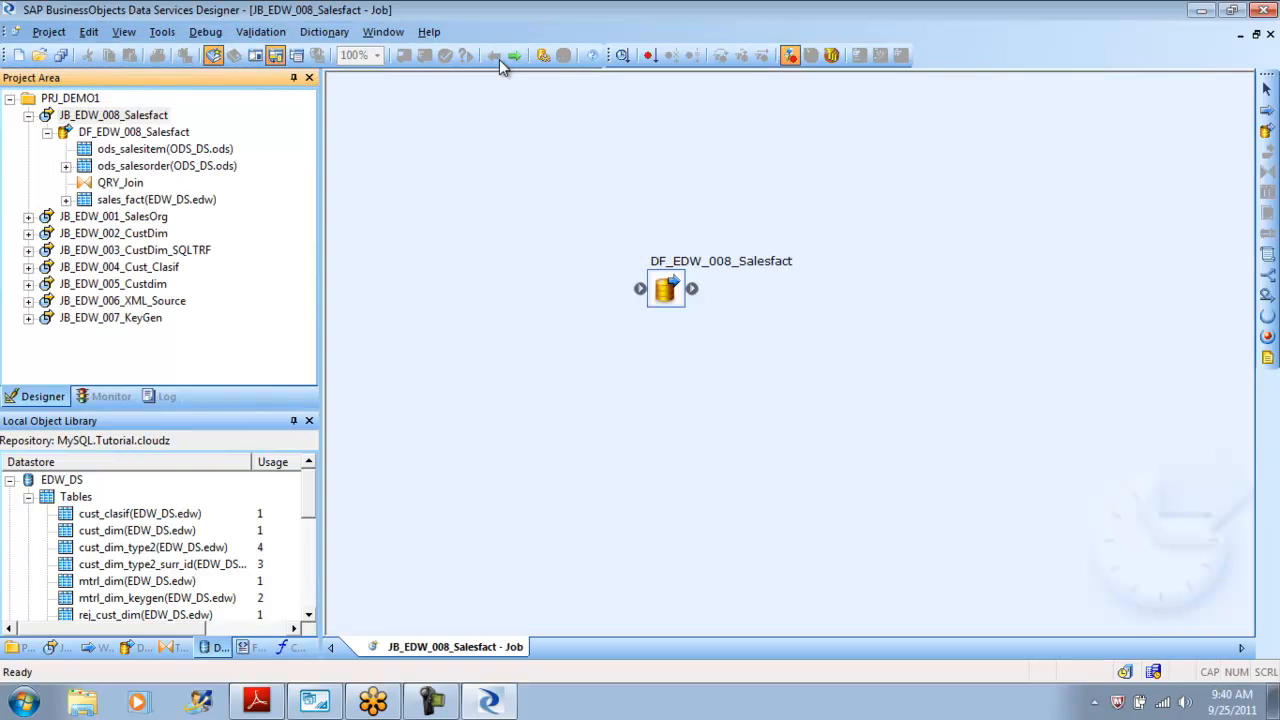
pyautogui.doubleClick(666, 289)
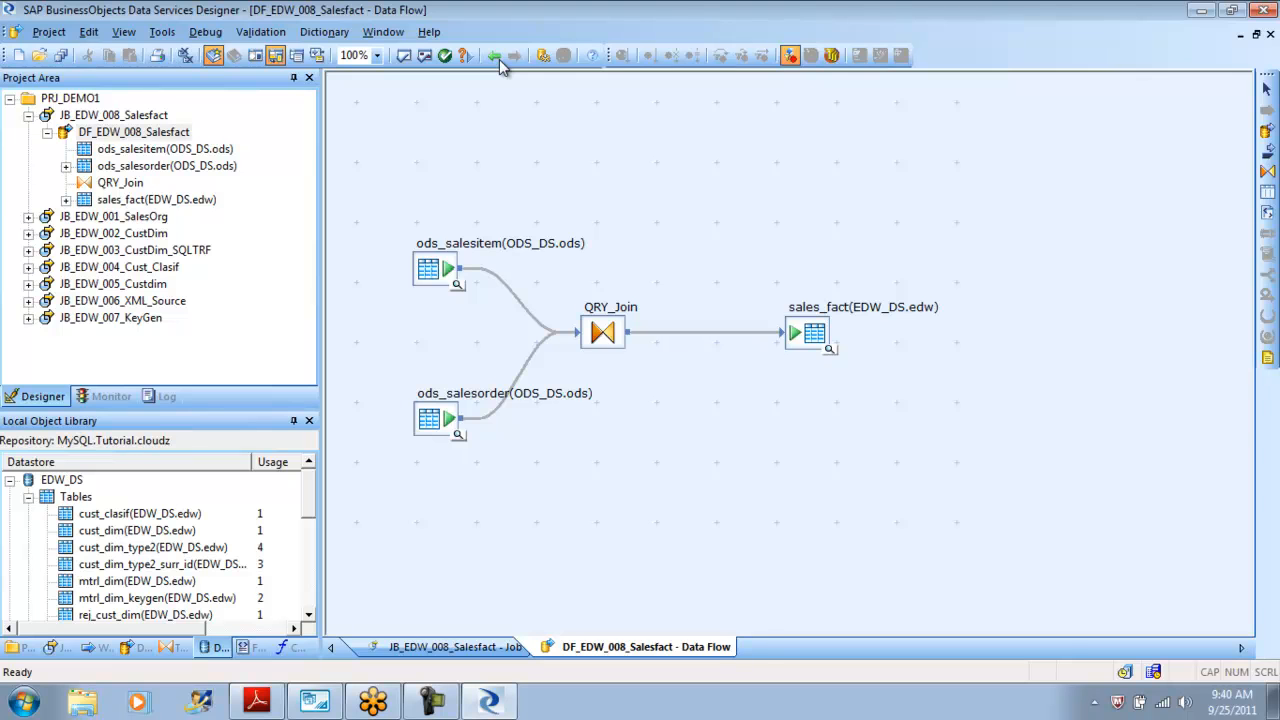
pyautogui.doubleClick(603, 332)
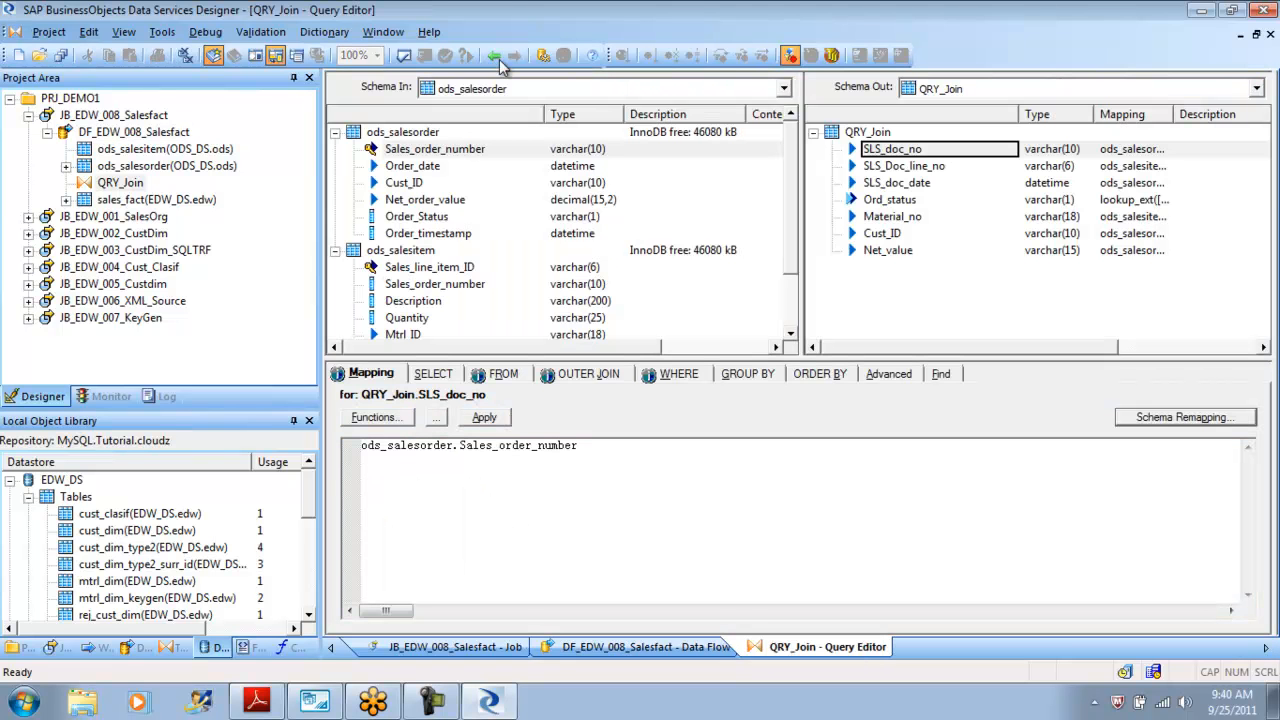
pyautogui.click(890, 200)
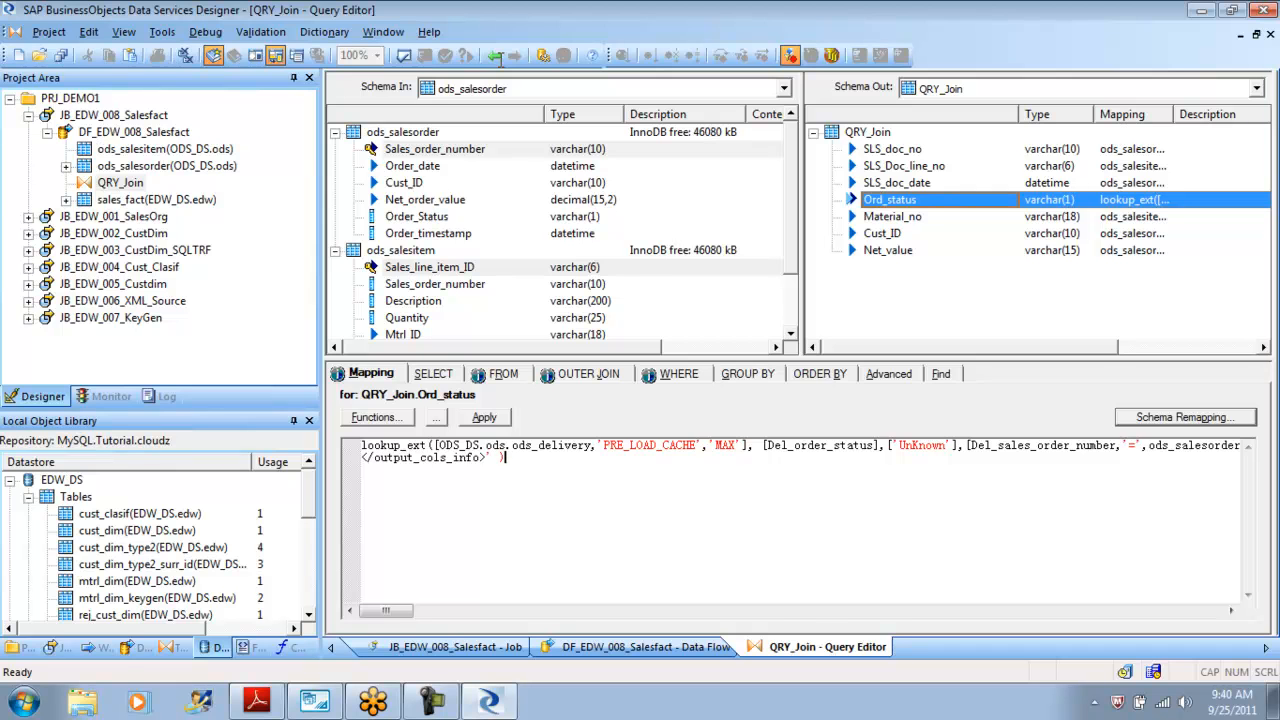
pyautogui.hotkey('ctrl', 'a')
pyautogui.press('BackSpace')
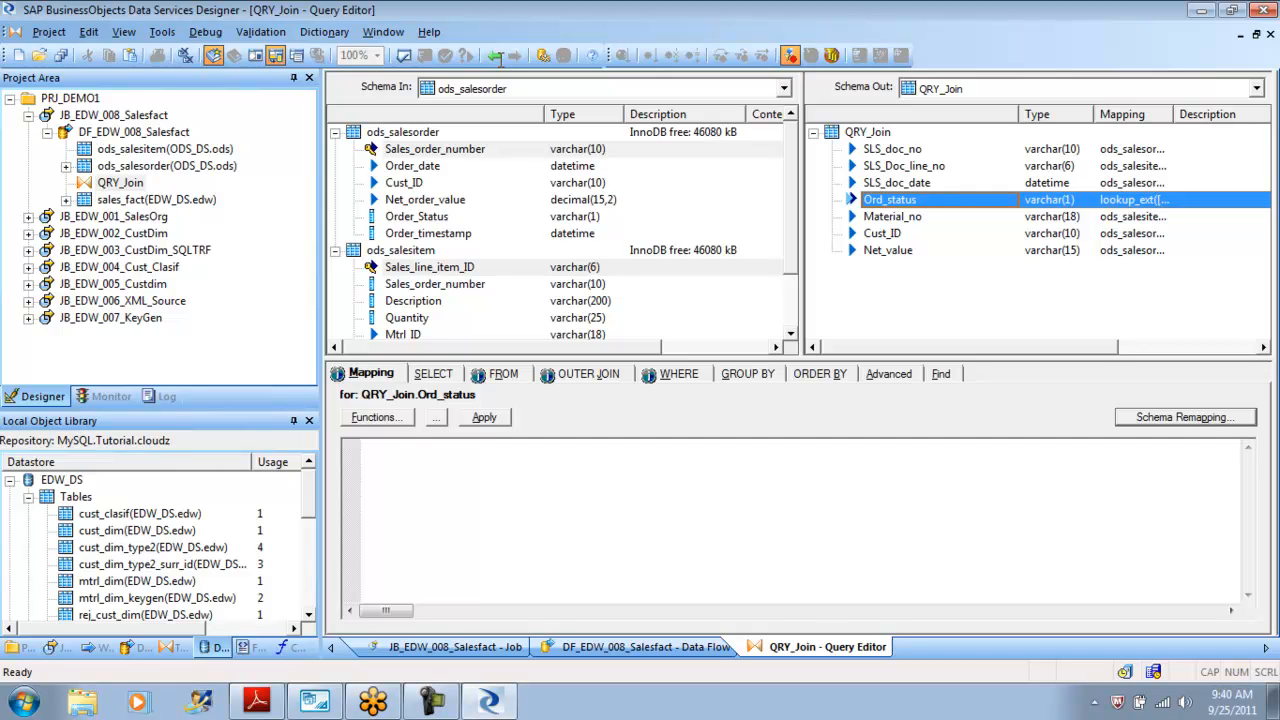
pyautogui.write('null')
pyautogui.press('Down')
pyautogui.press('Down')
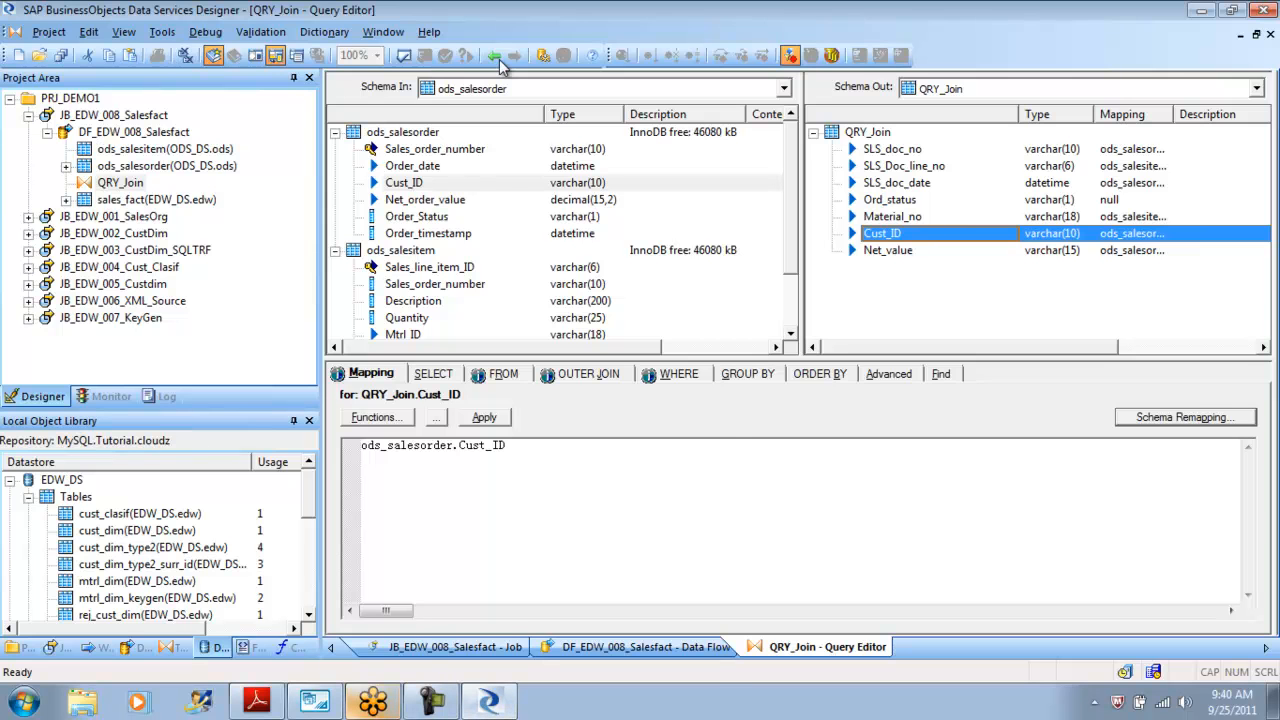
# Change the query to delete all rows from the edw cust_dim table and execute it.
pyautogui.hotkey('alt', 'Tab')
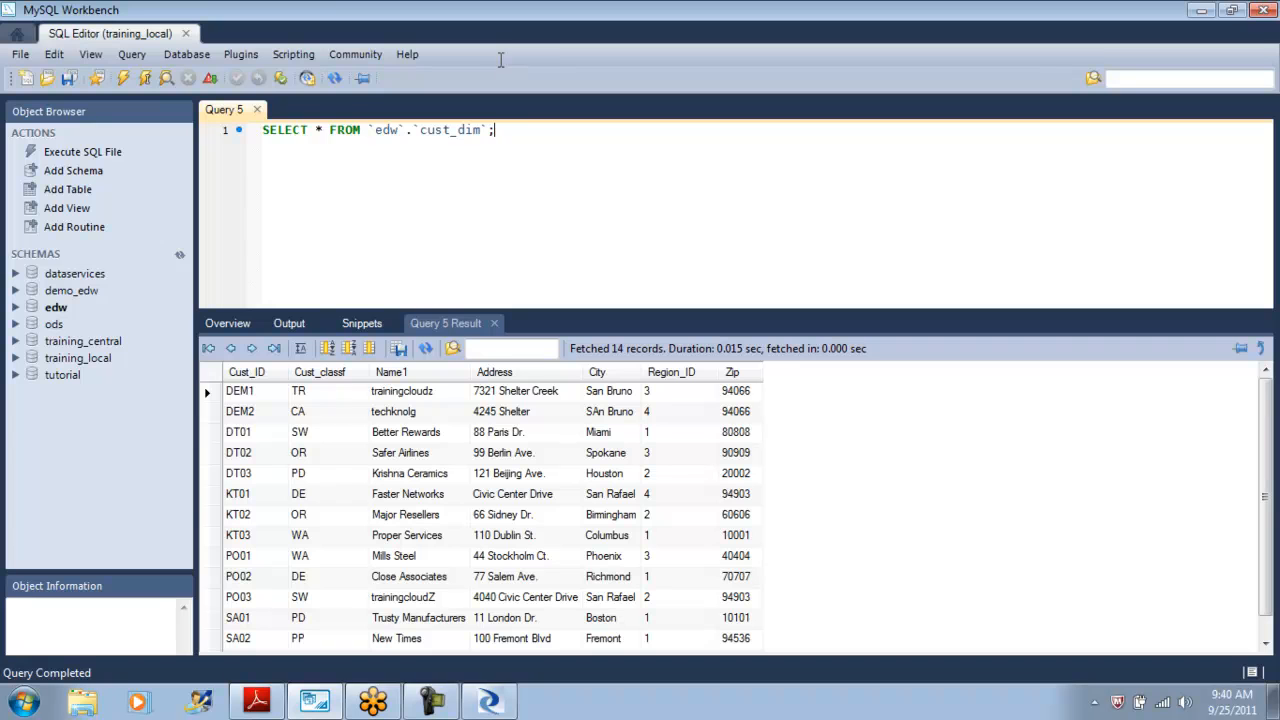
pyautogui.moveTo(308, 130); pyautogui.dragTo(496, 130)
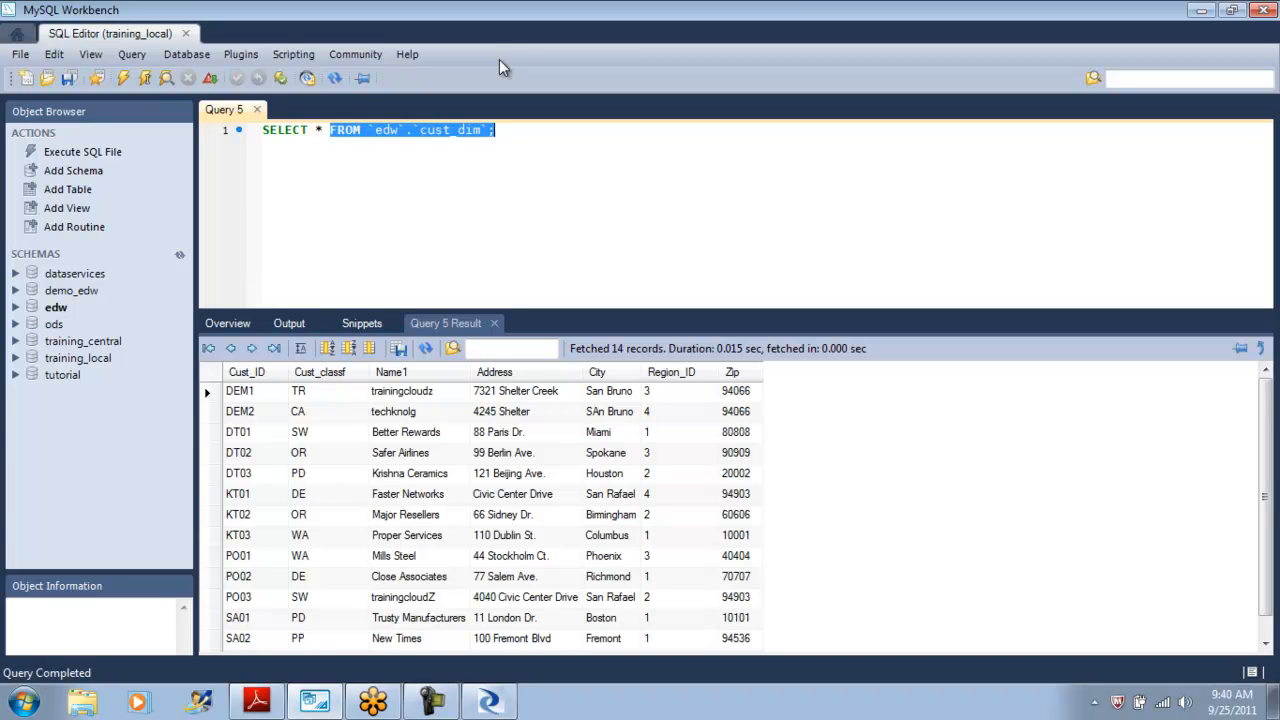
pyautogui.click(331, 130)
pyautogui.moveTo(262, 130)
pyautogui.mouseDown()
pyautogui.moveTo(360, 130)
pyautogui.moveTo(262, 130)
pyautogui.mouseUp()
pyautogui.click(323, 130)
pyautogui.write('delete')
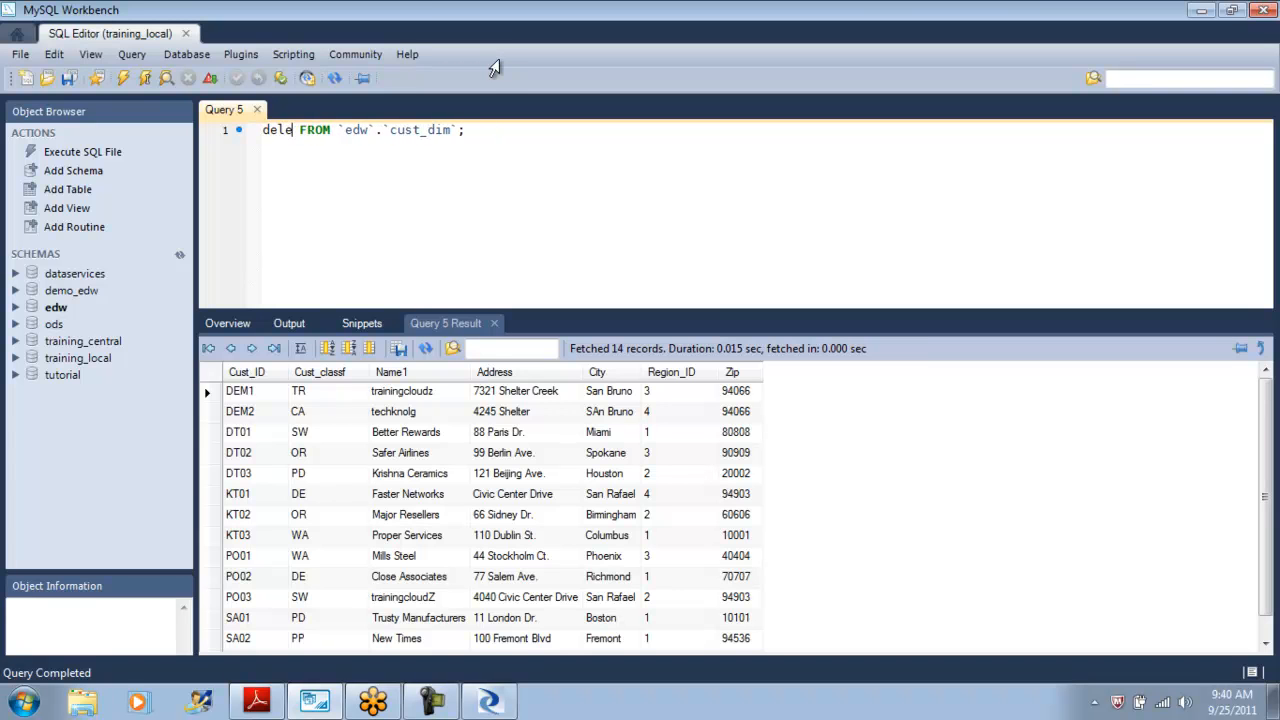
pyautogui.hotkey('ctrl', 'shift', 'Return')
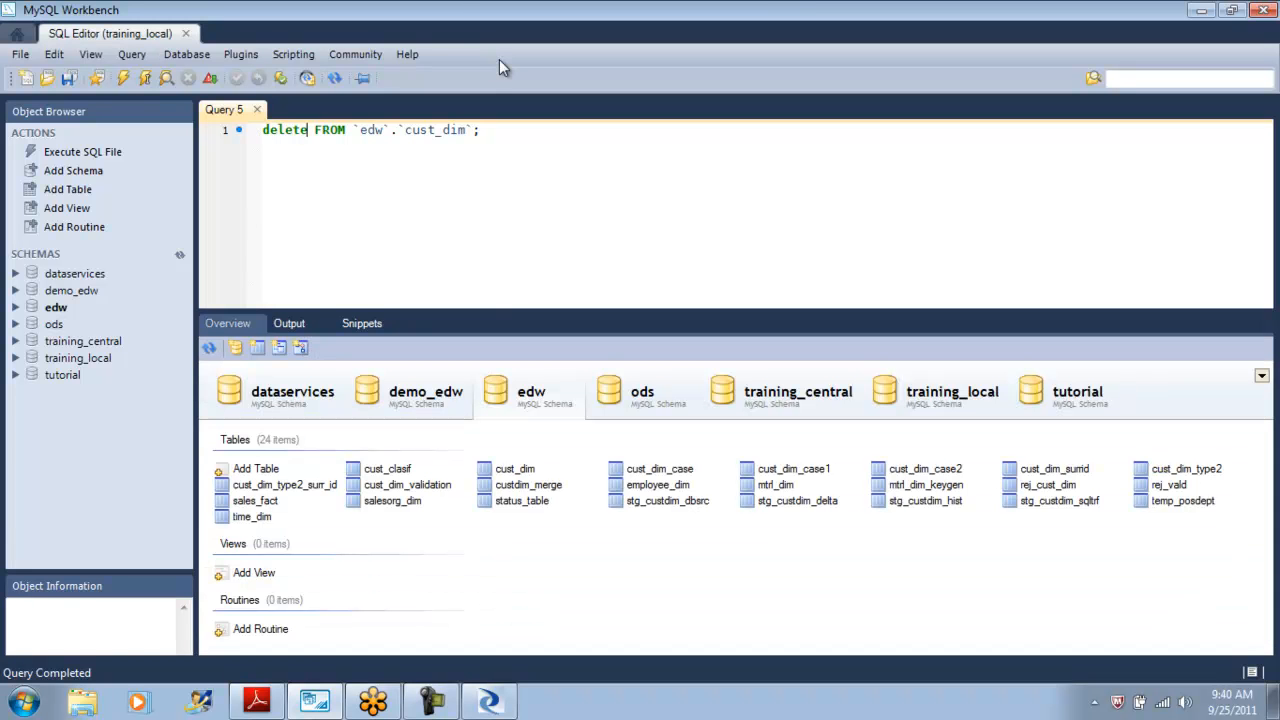
# Back in QRY_Join, reselect Ord_status, review the outer join settings, and return to the job.
pyautogui.hotkey('alt', 'Tab')
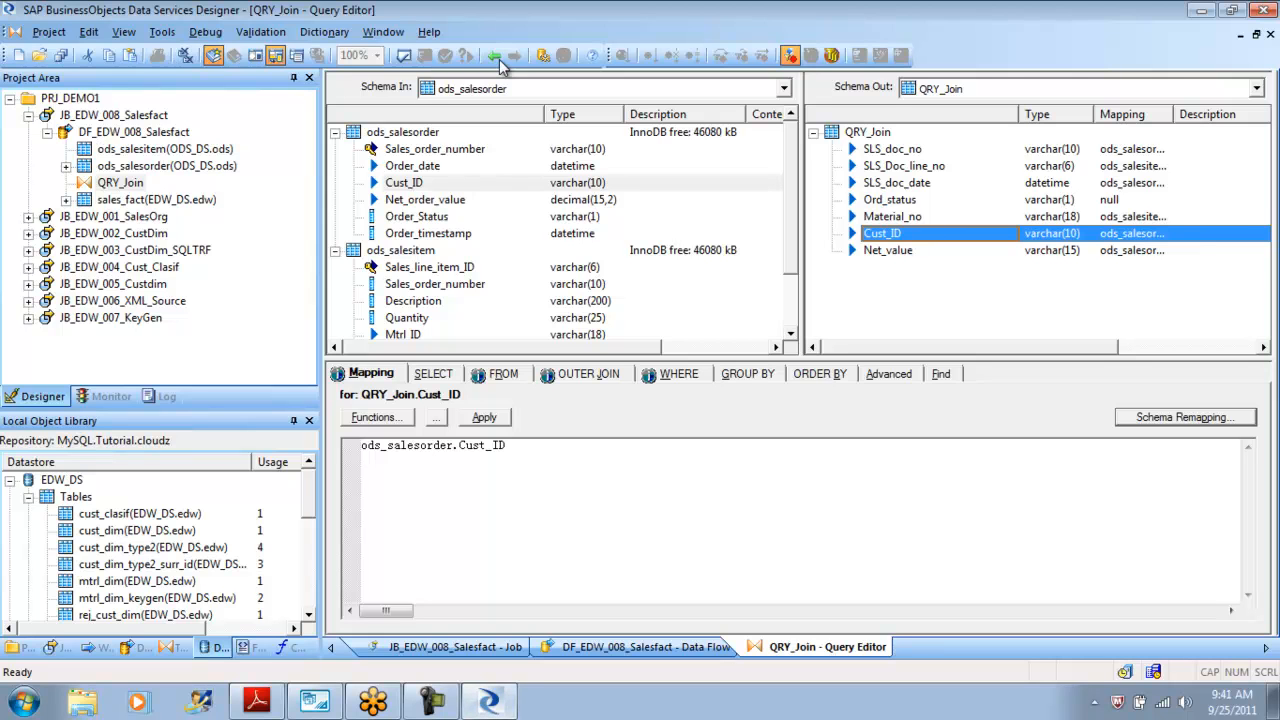
pyautogui.press('Up')
pyautogui.press('Up')
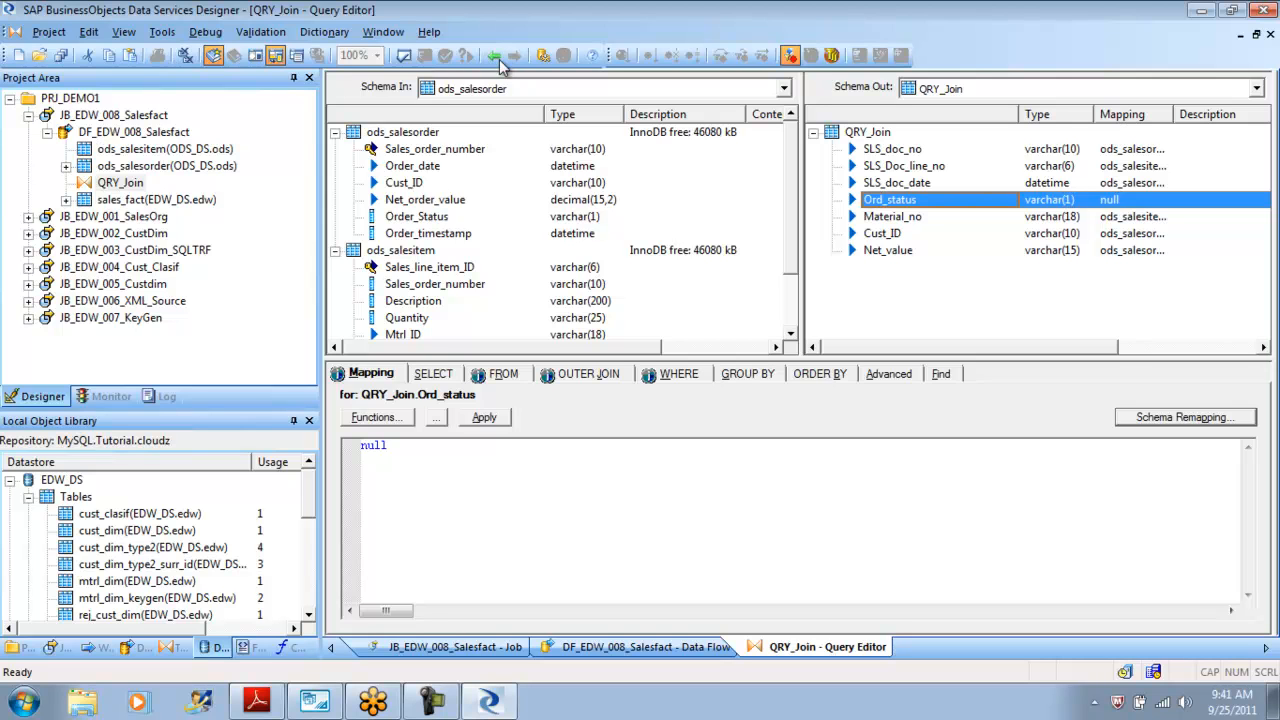
pyautogui.hotkey('alt', 'j')
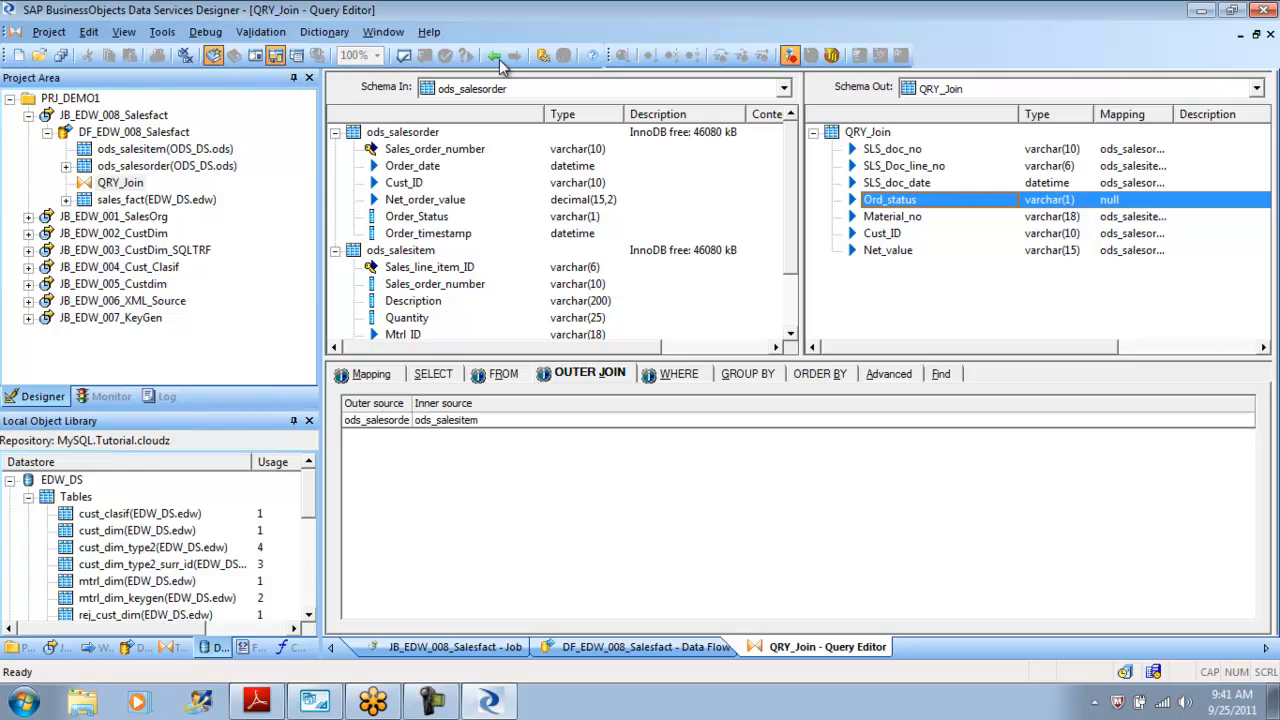
pyautogui.click(500, 60)
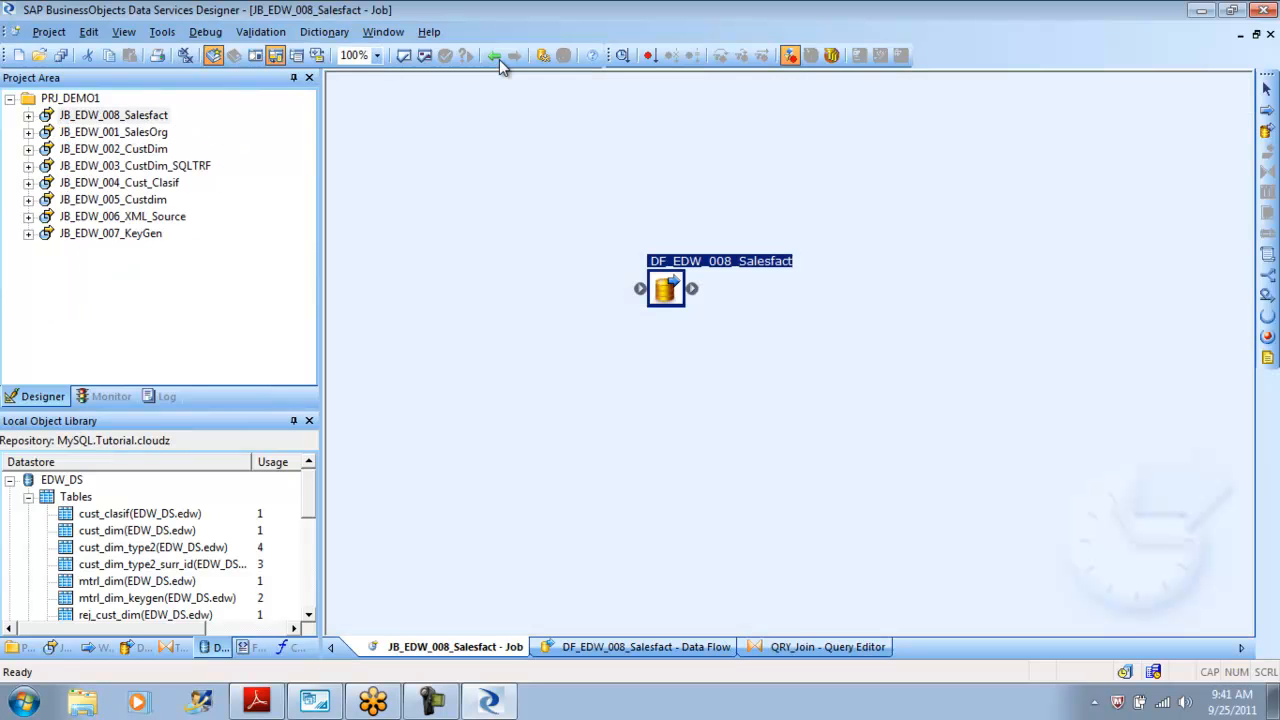
# Execute the JB_EDW_008_Salesfact job, saving all changes and accepting the execution properties.
pyautogui.rightClick(123, 115)
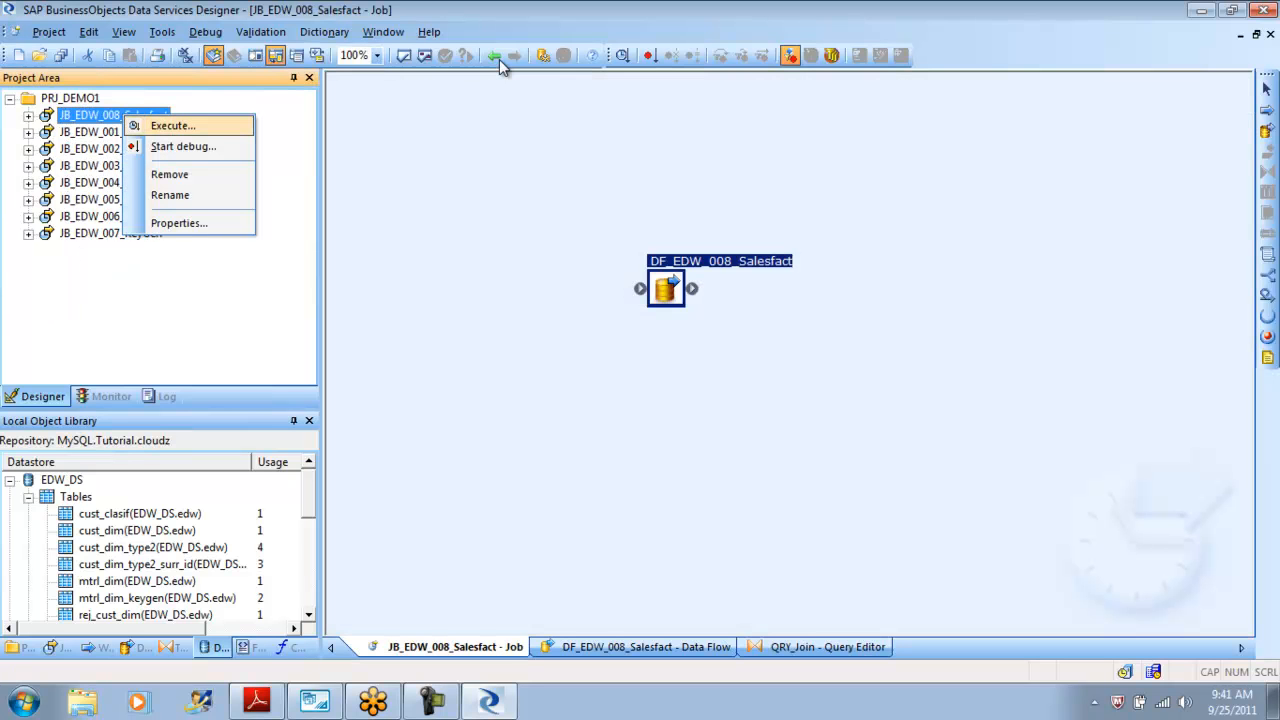
pyautogui.press('Return')
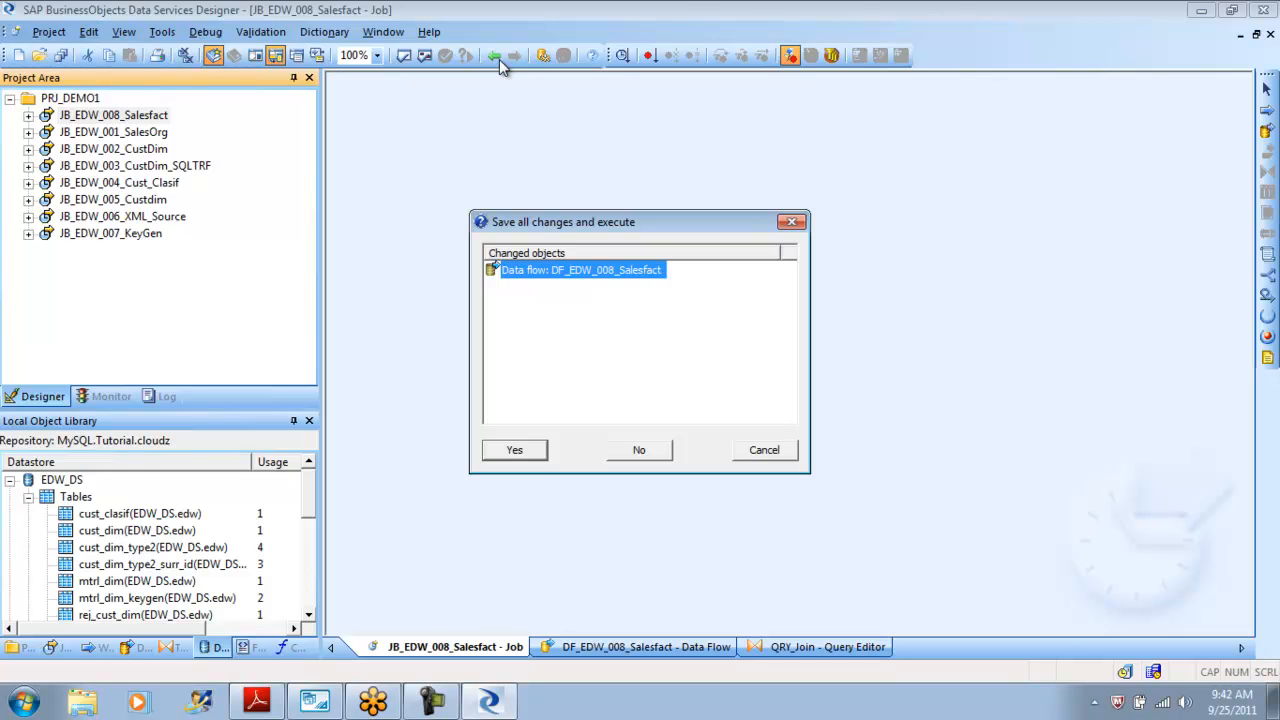
pyautogui.press('Return')
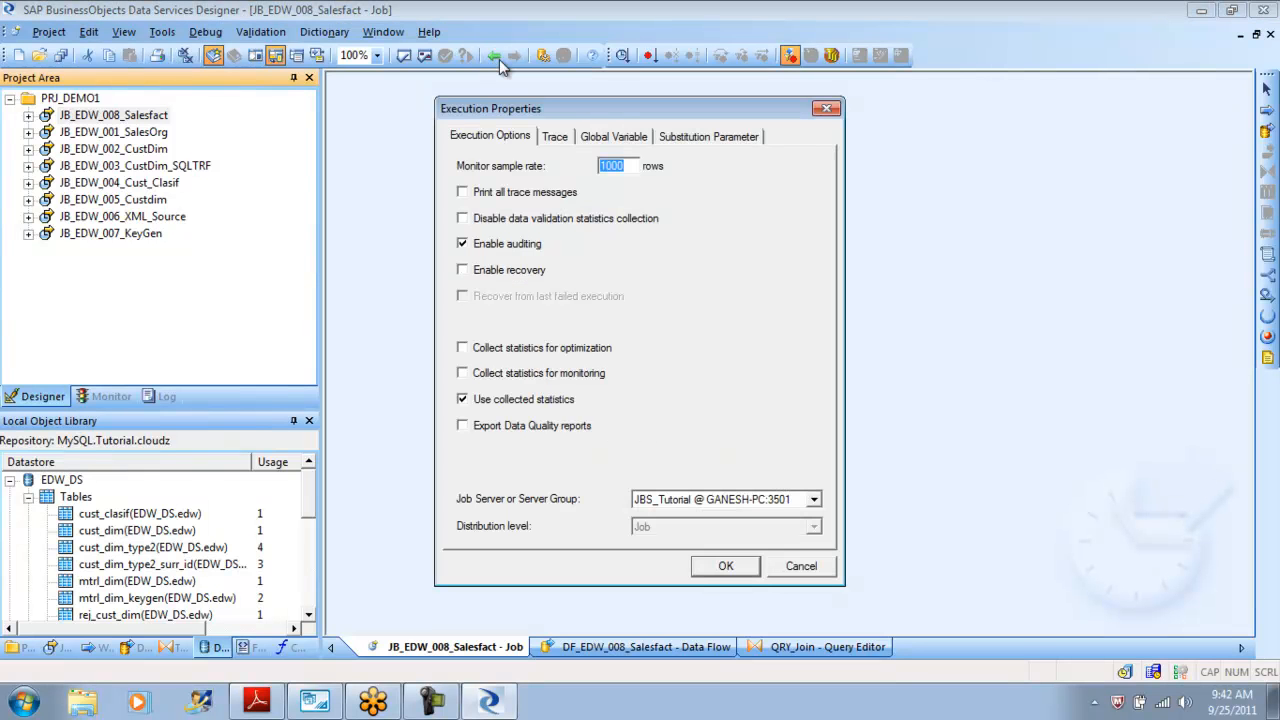
pyautogui.press('Return')
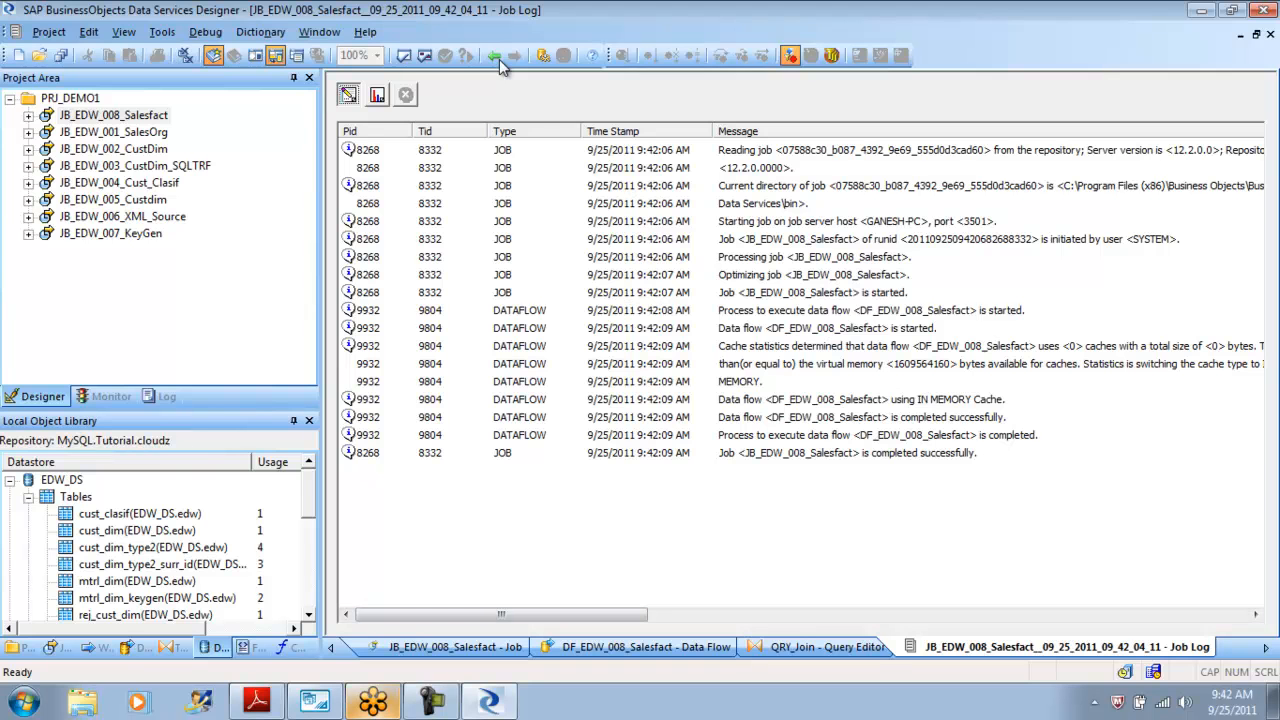
# Switch to MySQL Workbench and change the delete query to target the edw schema's sales_fact table.
pyautogui.hotkey('alt', 'Tab')
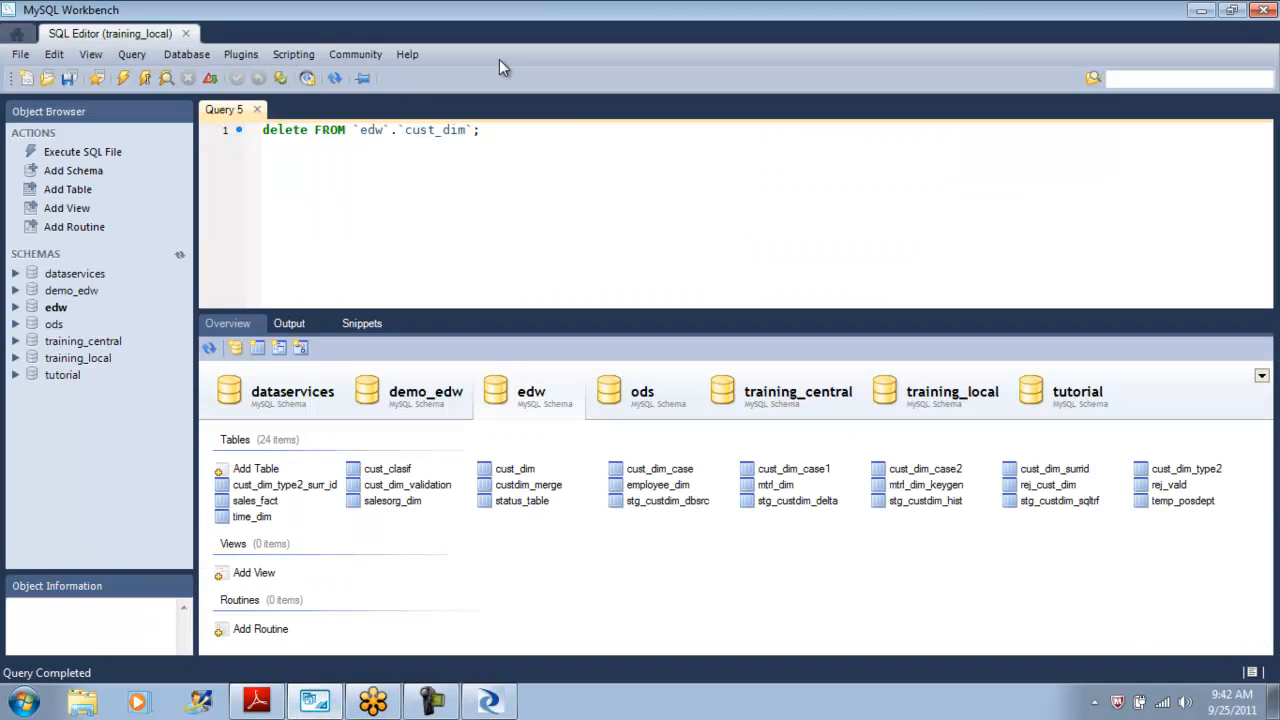
pyautogui.rightClick(514, 469)
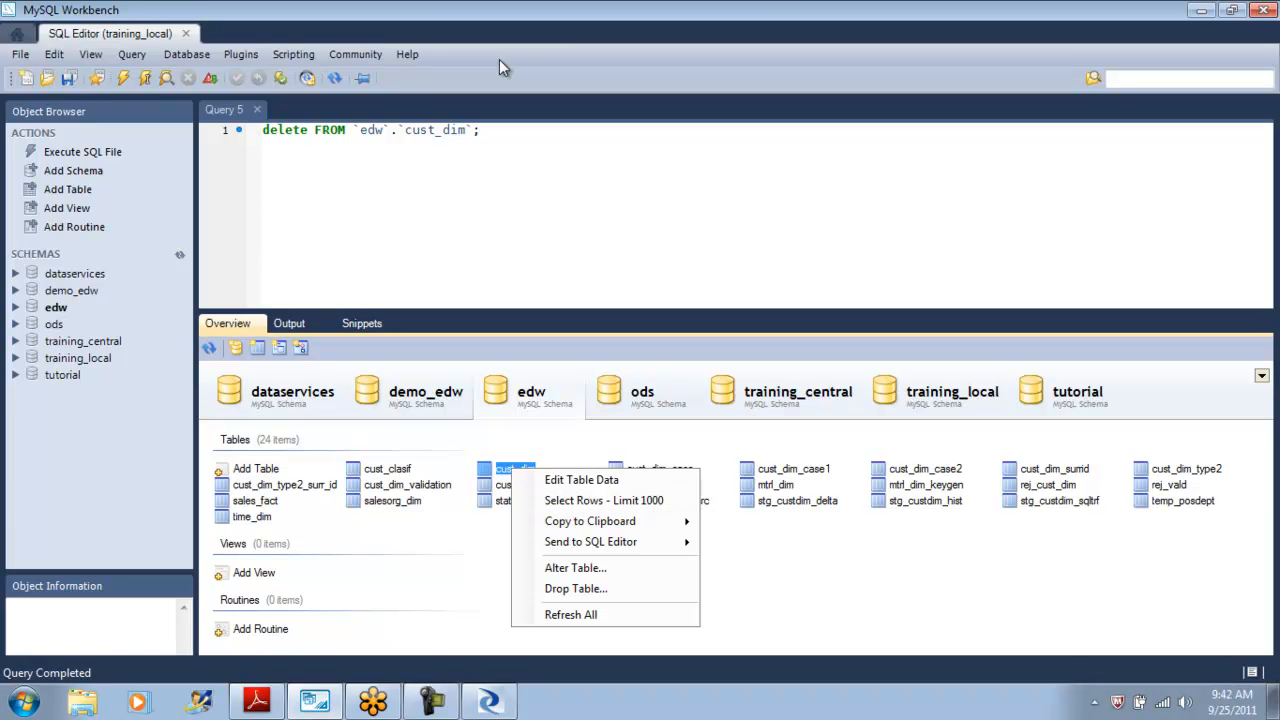
pyautogui.rightClick(242, 503)
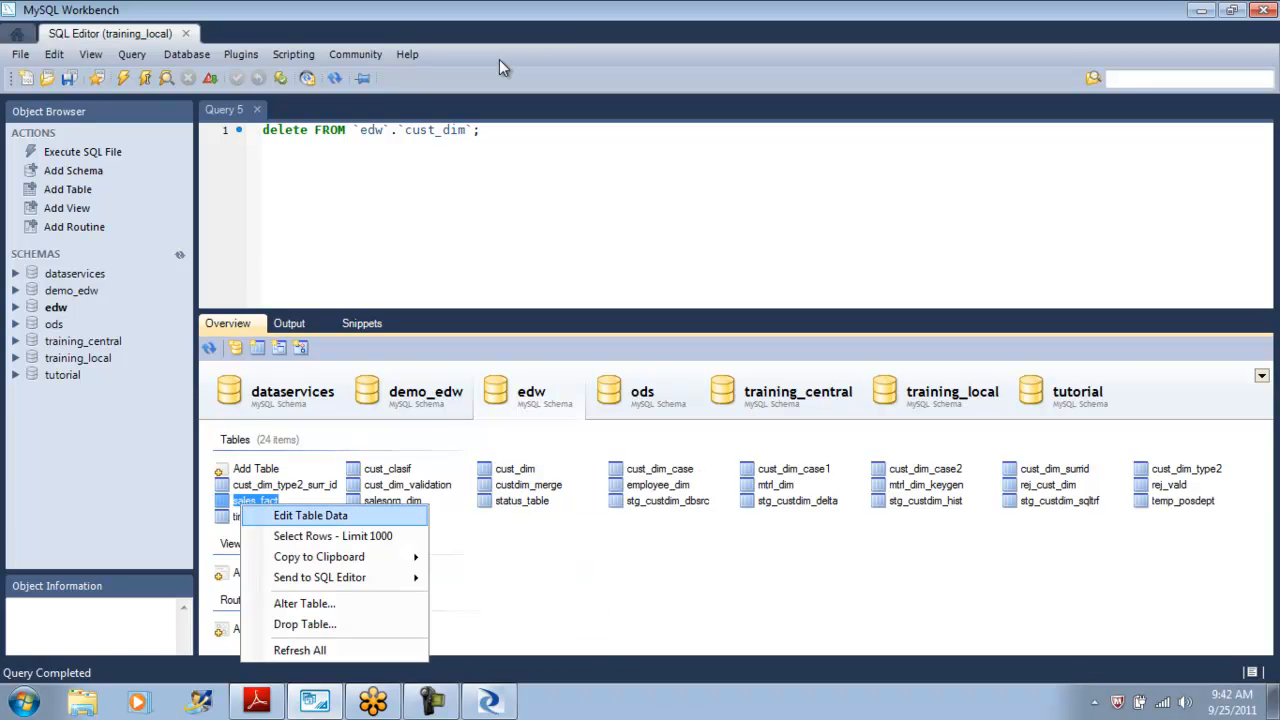
pyautogui.click(500, 61)
pyautogui.hotkey('ctrl', 'shift', 'Left')
pyautogui.hotkey('ctrl', 'shift', 'Left')
pyautogui.hotkey('ctrl', 'shift', 'Left')
pyautogui.hotkey('ctrl', 'shift', 'Left')
pyautogui.hotkey('ctrl', 'shift', 'Left')
pyautogui.hotkey('ctrl', 'shift', 'Left')
pyautogui.hotkey('ctrl', 'shift', 'Left')
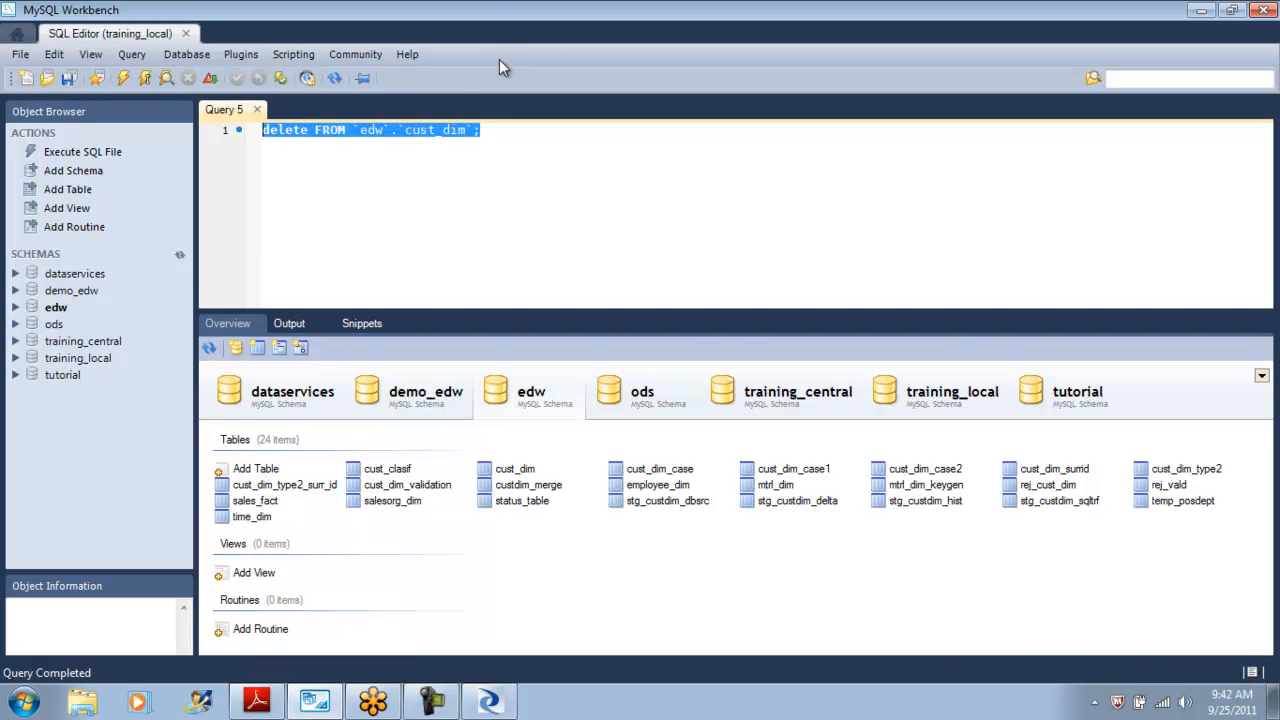
pyautogui.press('End')
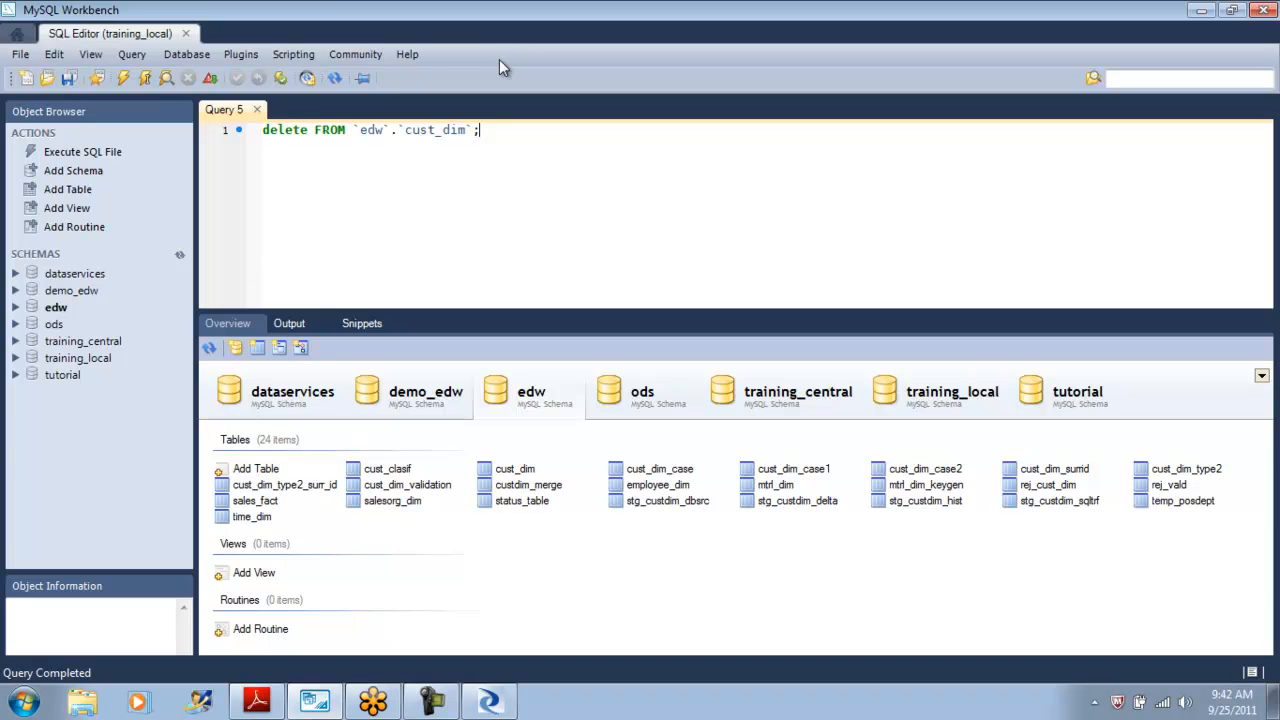
pyautogui.hotkey('ctrl', 'shift', 'Left')
pyautogui.press('BackSpace')
pyautogui.press('BackSpace')
pyautogui.press('BackSpace')
pyautogui.press('BackSpace')
pyautogui.press('BackSpace')
pyautogui.press('BackSpace')
pyautogui.press('BackSpace')
pyautogui.press('BackSpace')
pyautogui.press('BackSpace')
pyautogui.press('BackSpace')
pyautogui.write('sales')
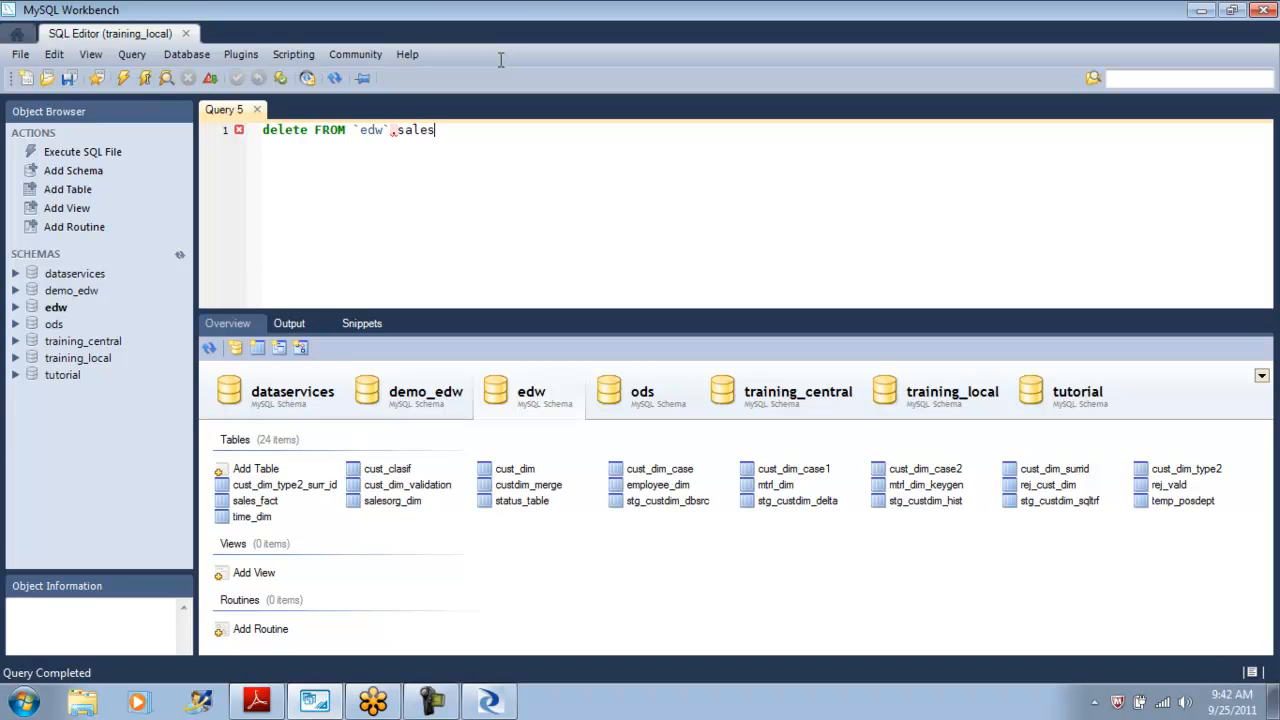
pyautogui.write('_c')
pyautogui.press('BackSpace')
pyautogui.write('f')
pyautogui.press('BackSpace')
pyautogui.write('fact')
# Back in the Designer, execute JB_EDW_008_Salesfact again with the default execution properties.
pyautogui.hotkey('alt', 'Tab')
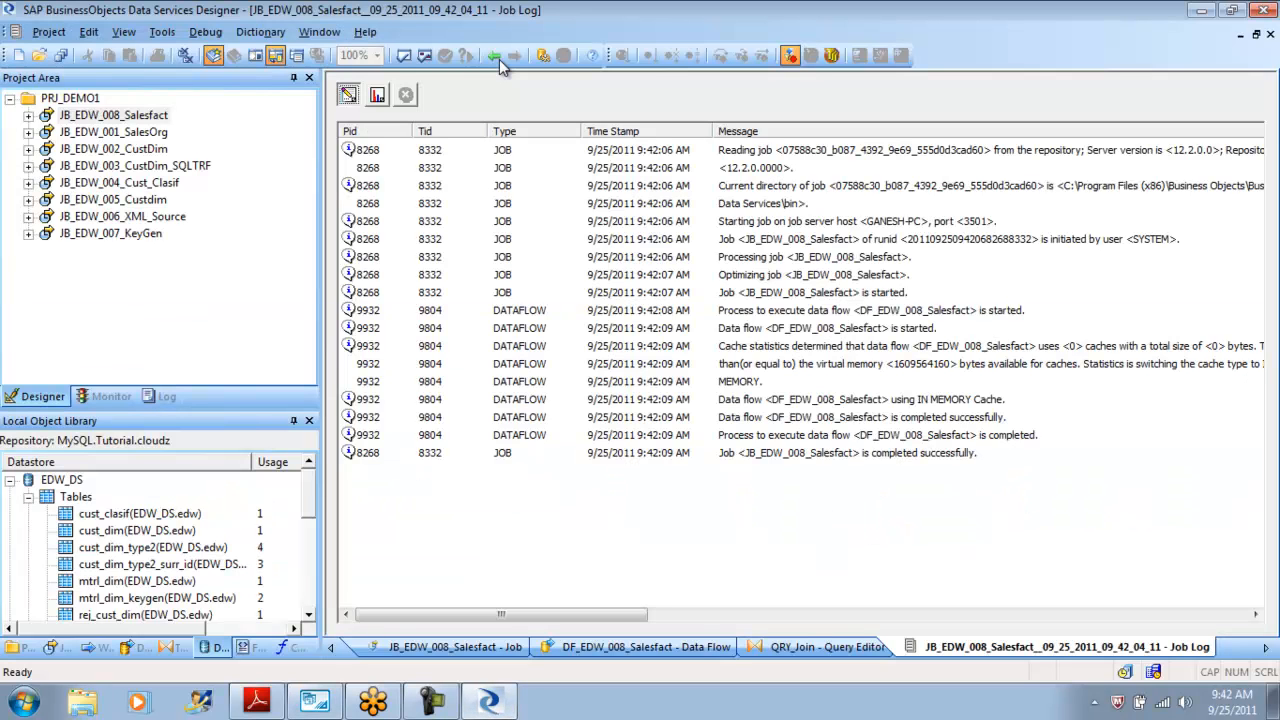
pyautogui.hotkey('shift', 'F10')
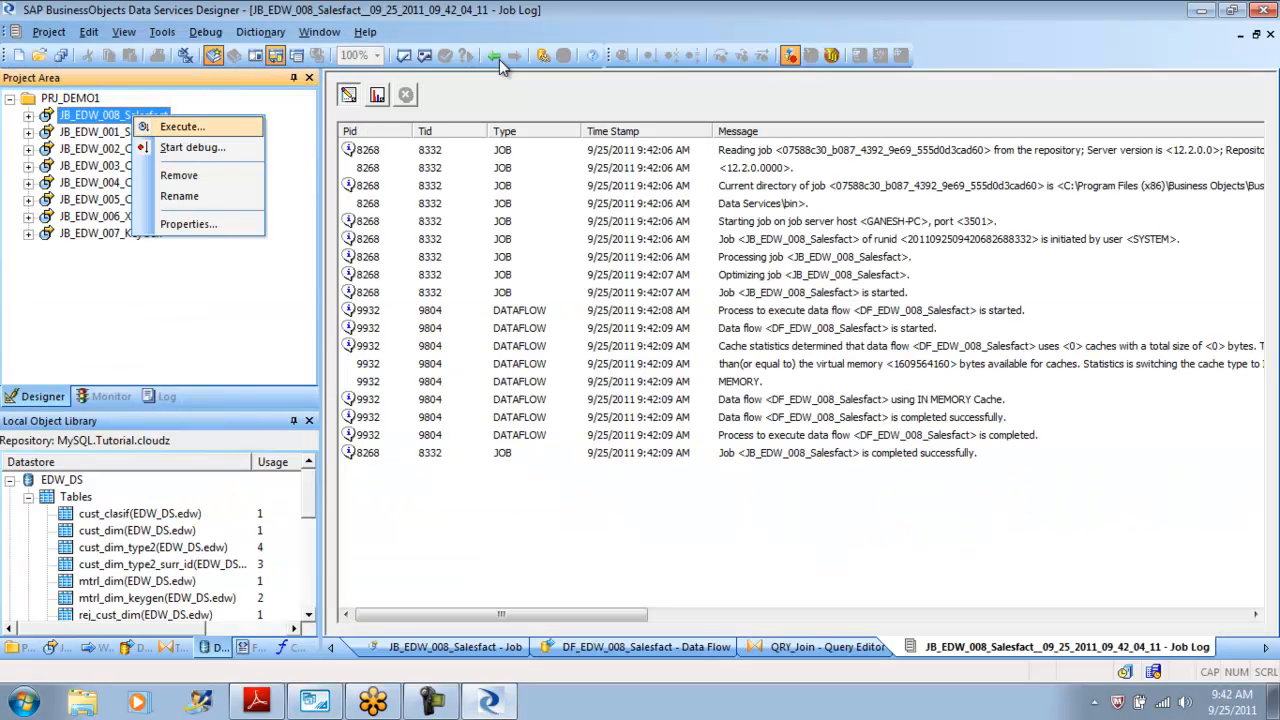
pyautogui.press('Return')
pyautogui.press('Return')
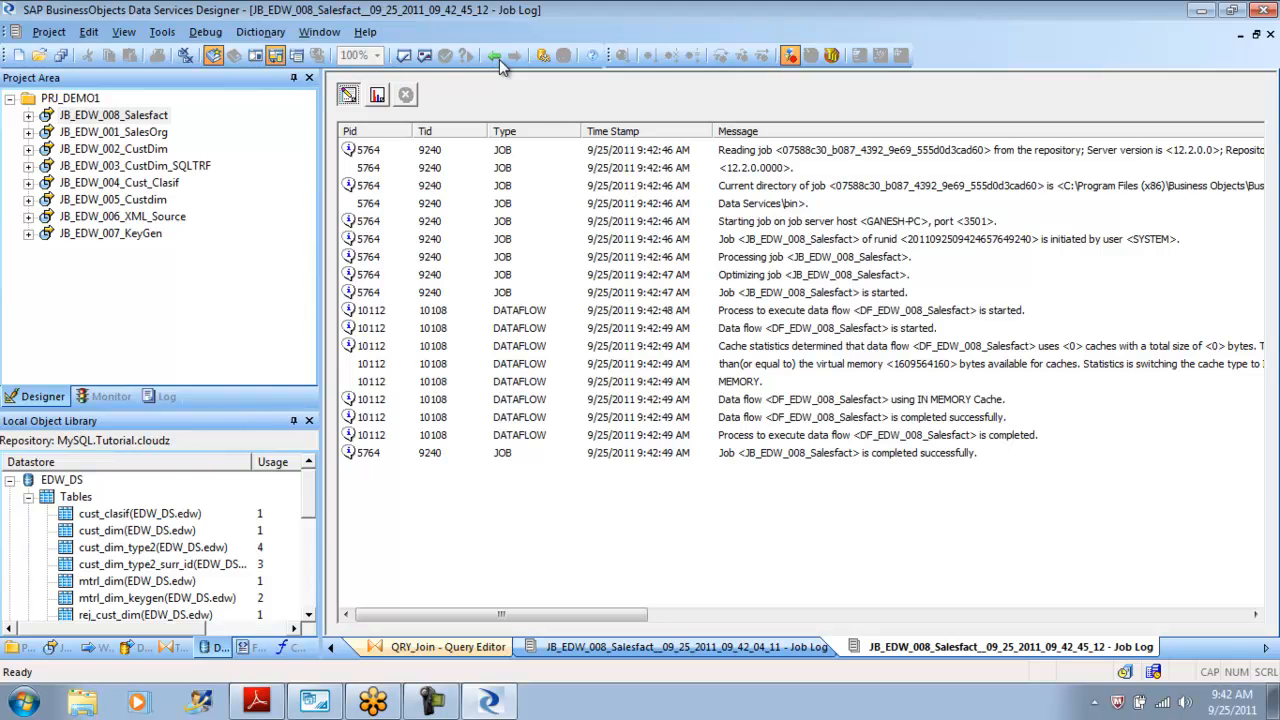
# In MySQL Workbench, select the rows of the edw sales_fact table and enlarge the result grid.
pyautogui.hotkey('alt', 'Tab')
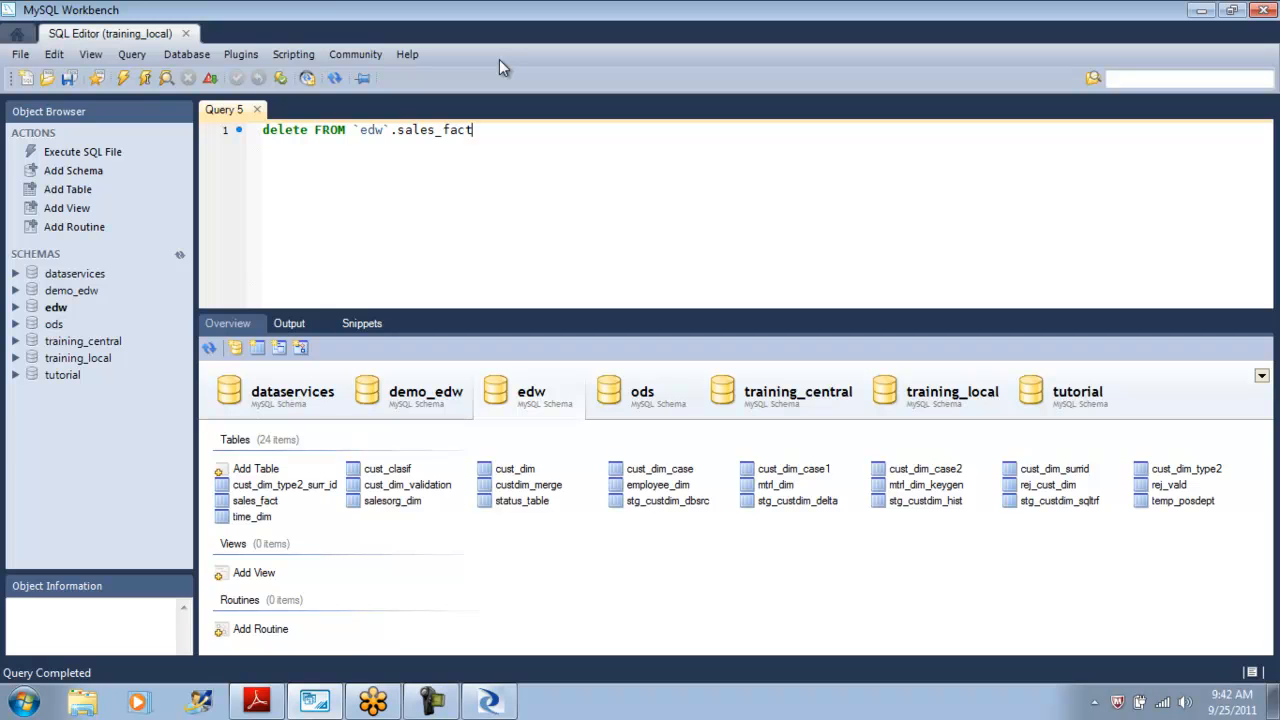
pyautogui.rightClick(266, 504)
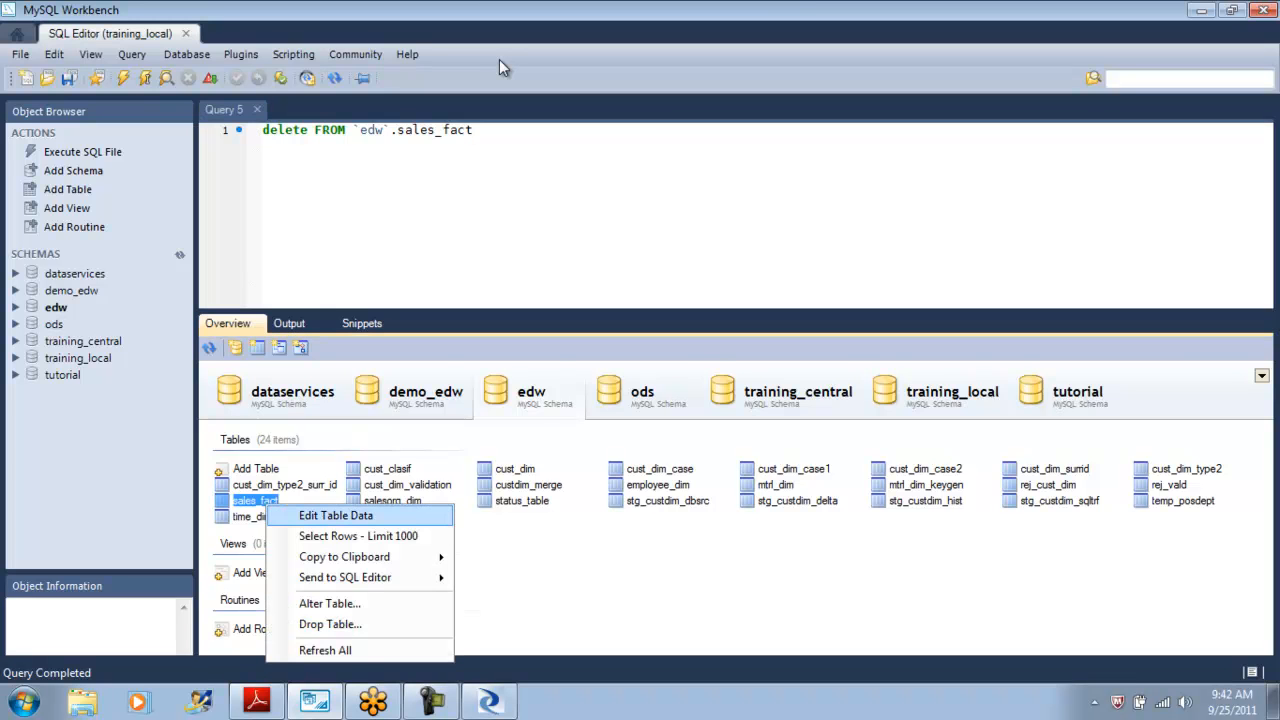
pyautogui.click(358, 536)
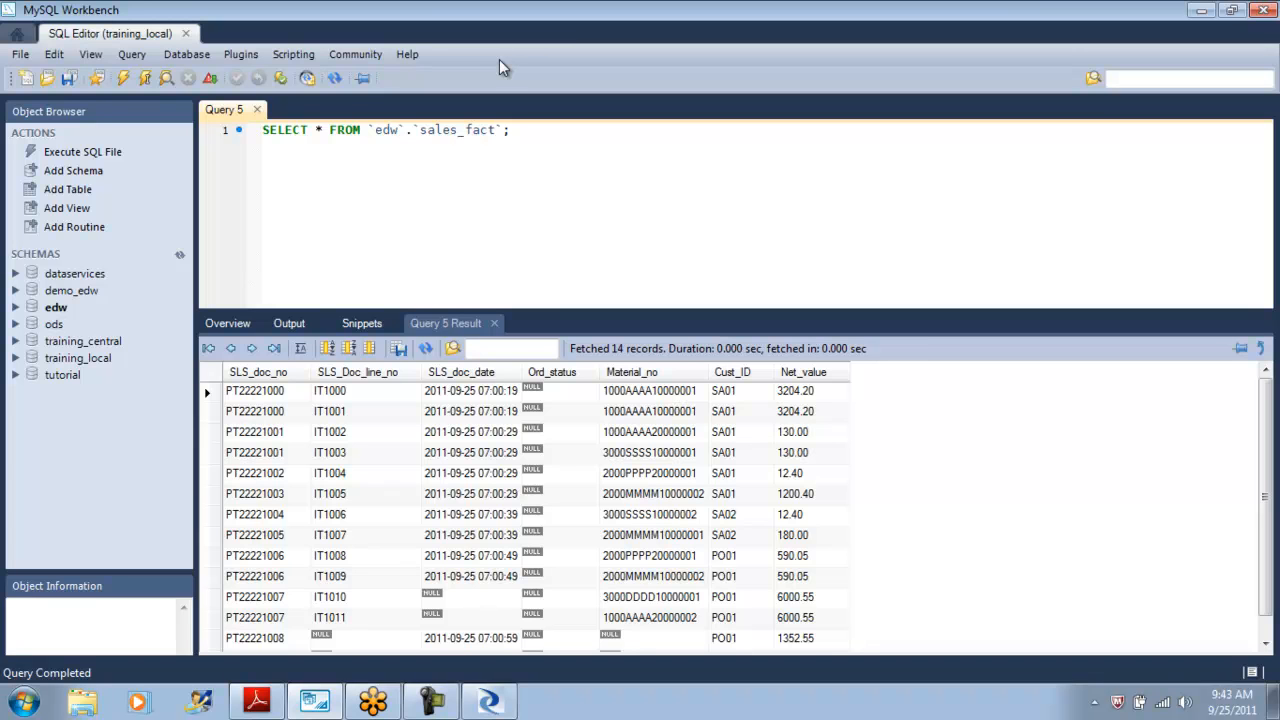
pyautogui.moveTo(500, 311); pyautogui.dragTo(500, 218)
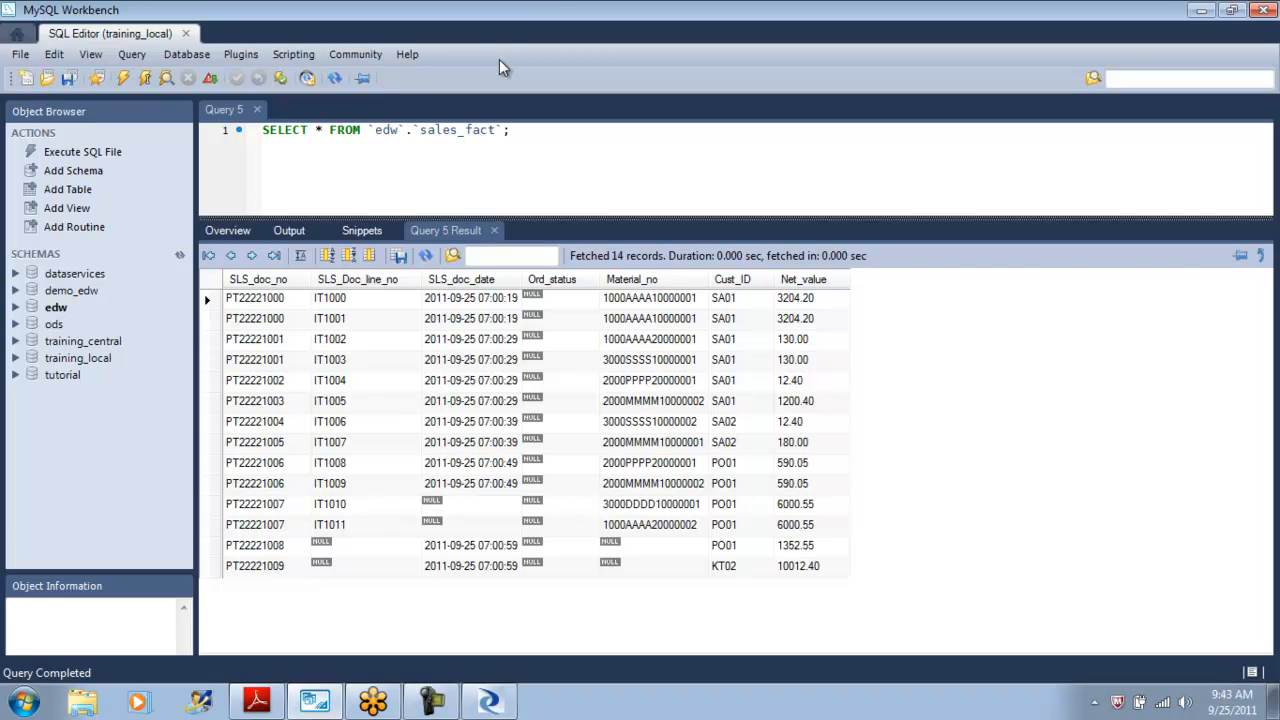
# Return to the QRY_Join query editor and open the function wizard for the Ord_status output column's mapping.
pyautogui.hotkey('alt', 'Tab')
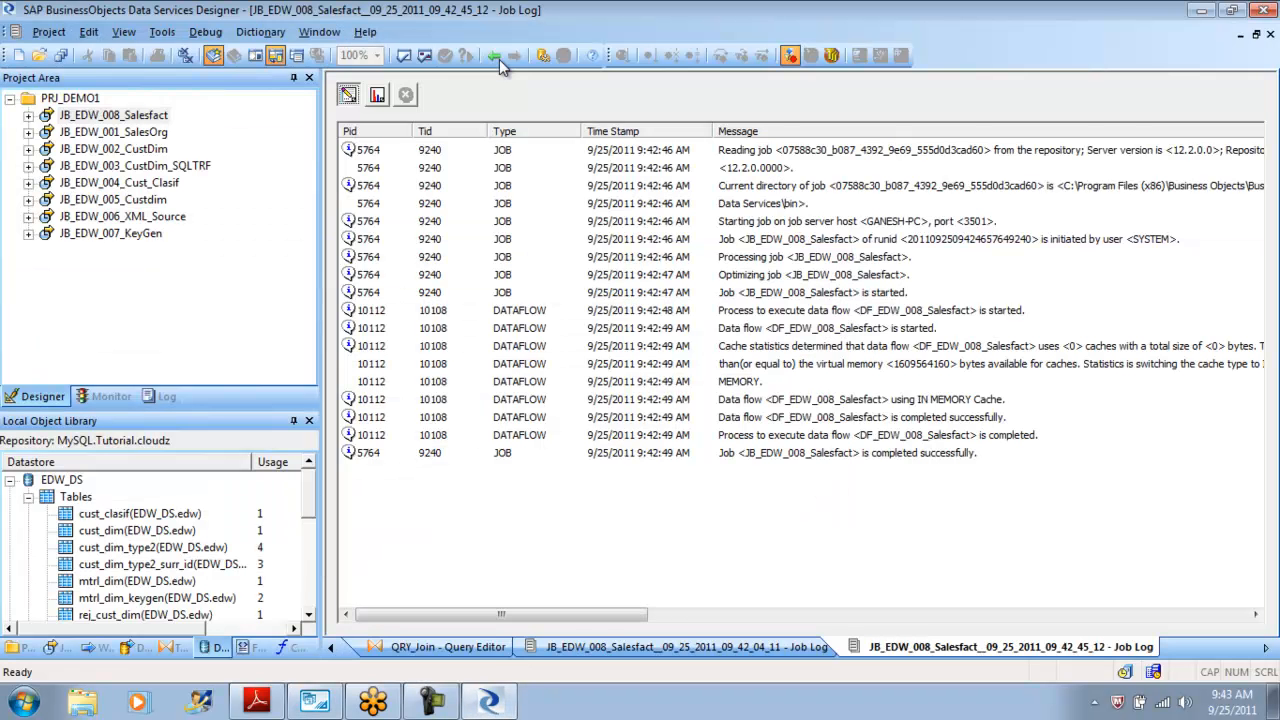
pyautogui.click(496, 57)
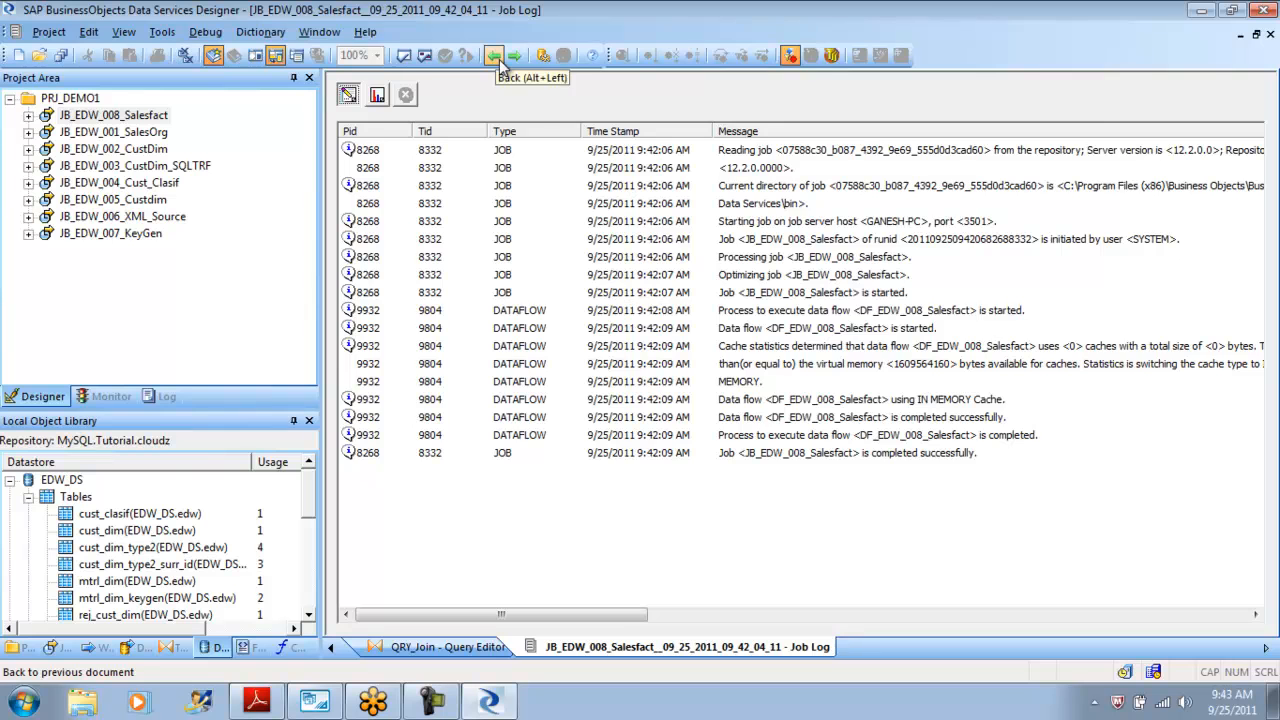
pyautogui.click(495, 57)
pyautogui.click(495, 57)
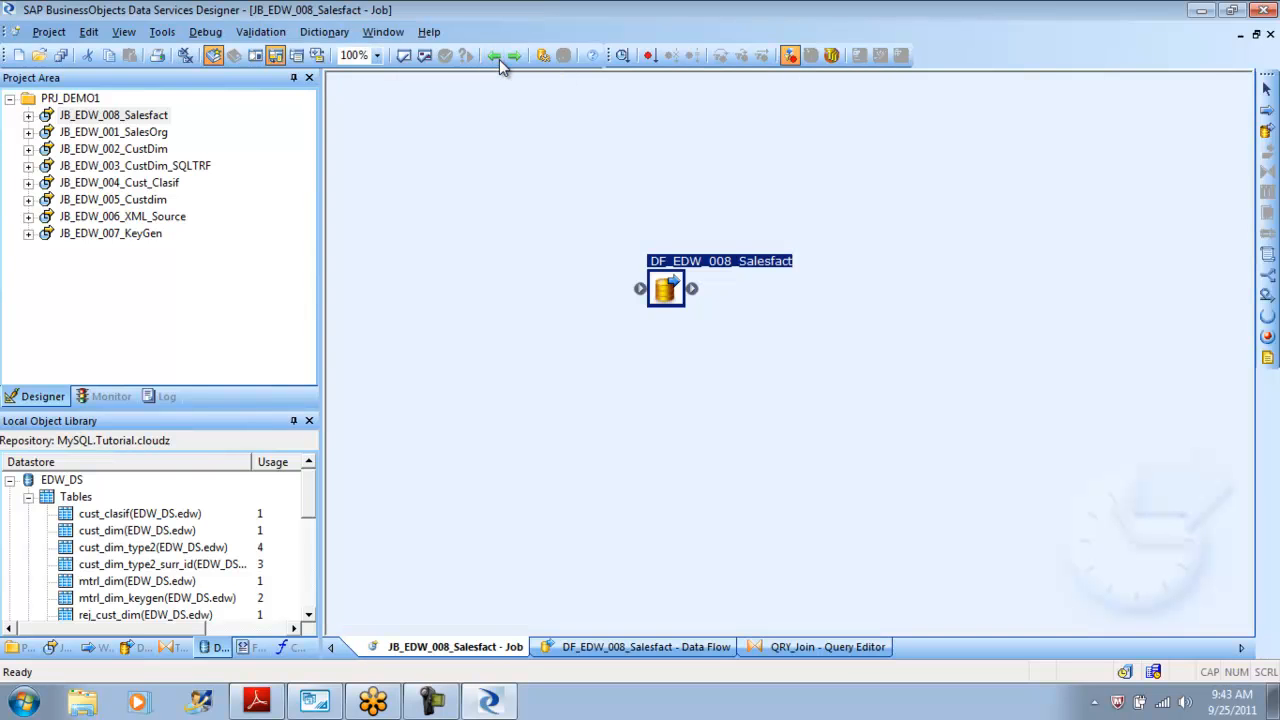
pyautogui.click(500, 60)
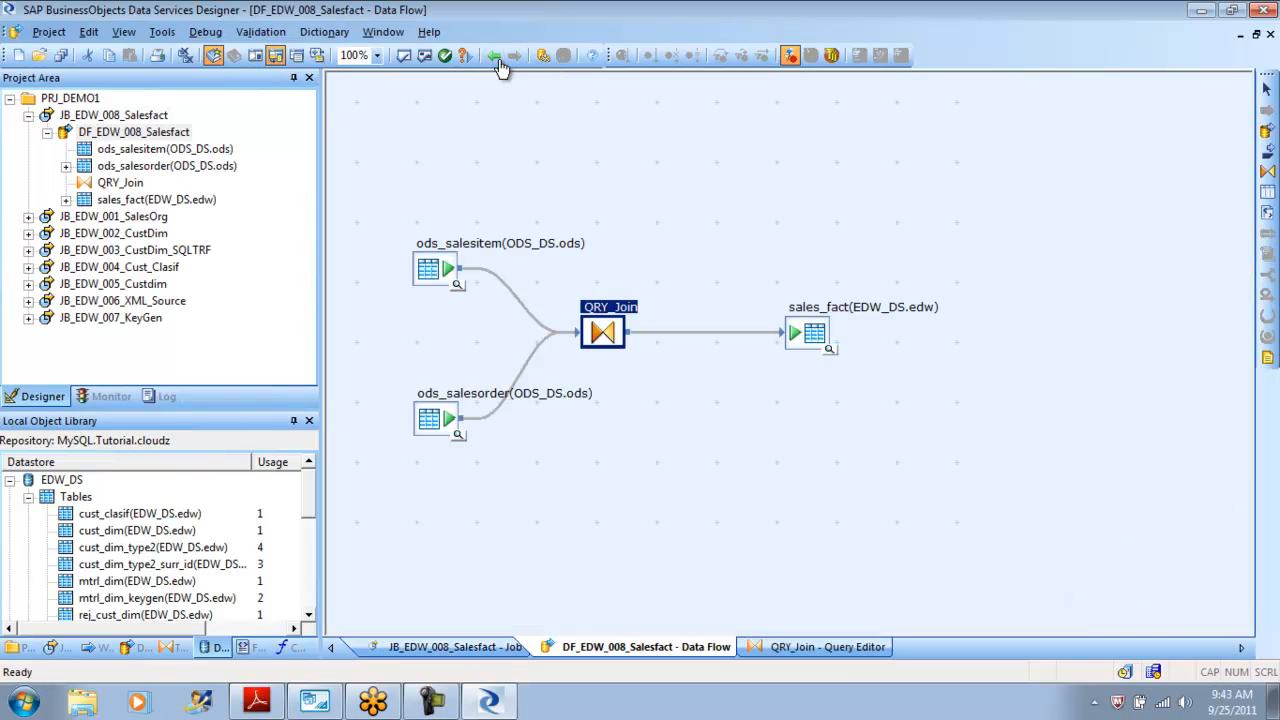
pyautogui.click(496, 57)
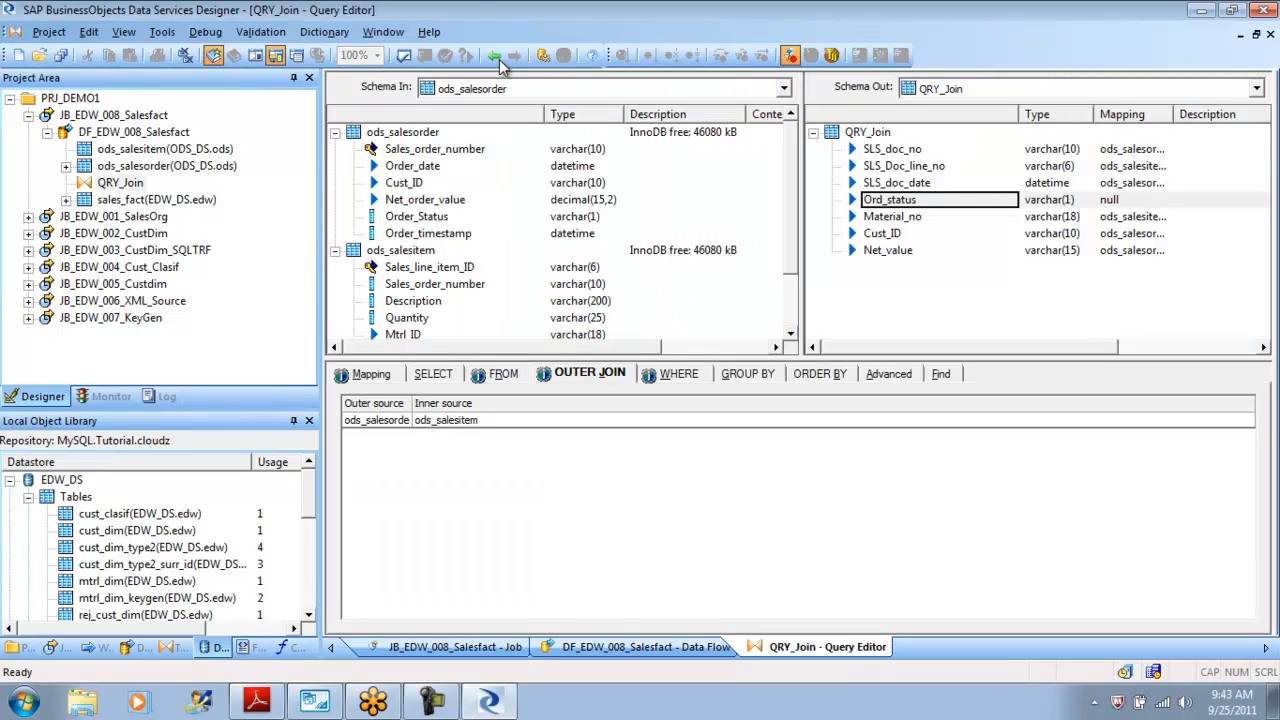
pyautogui.click(501, 60)
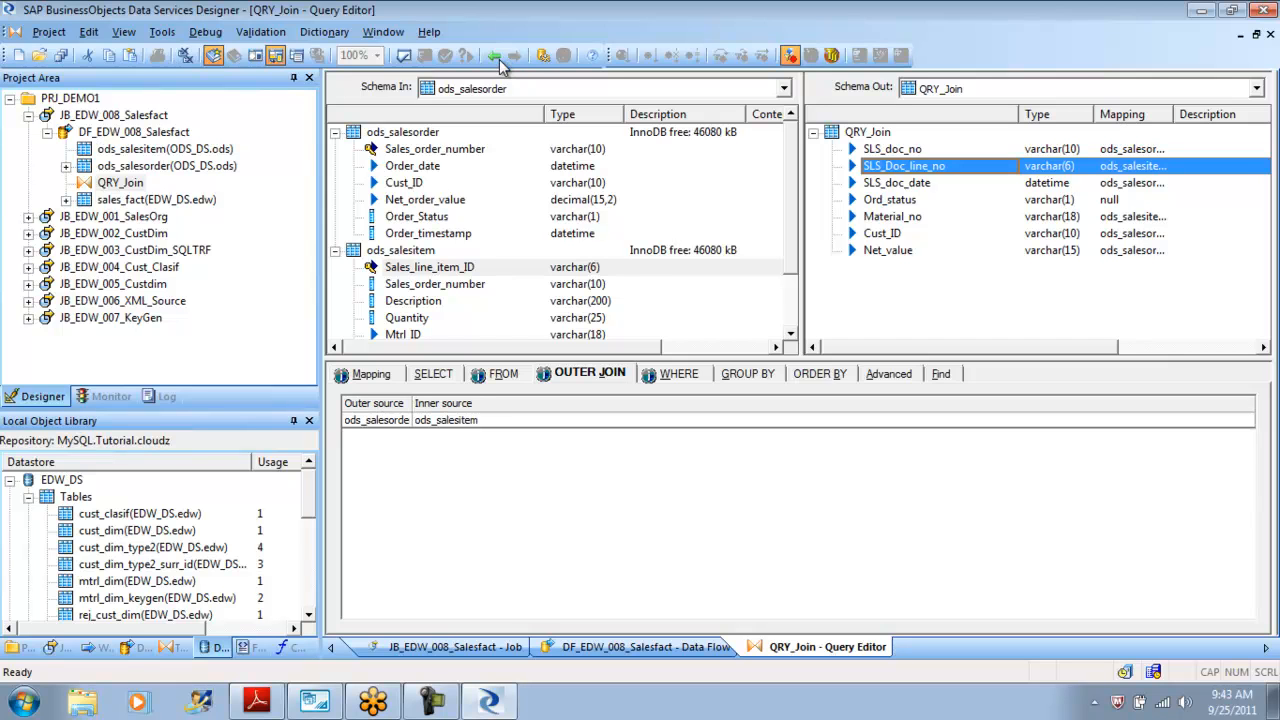
pyautogui.click(501, 60)
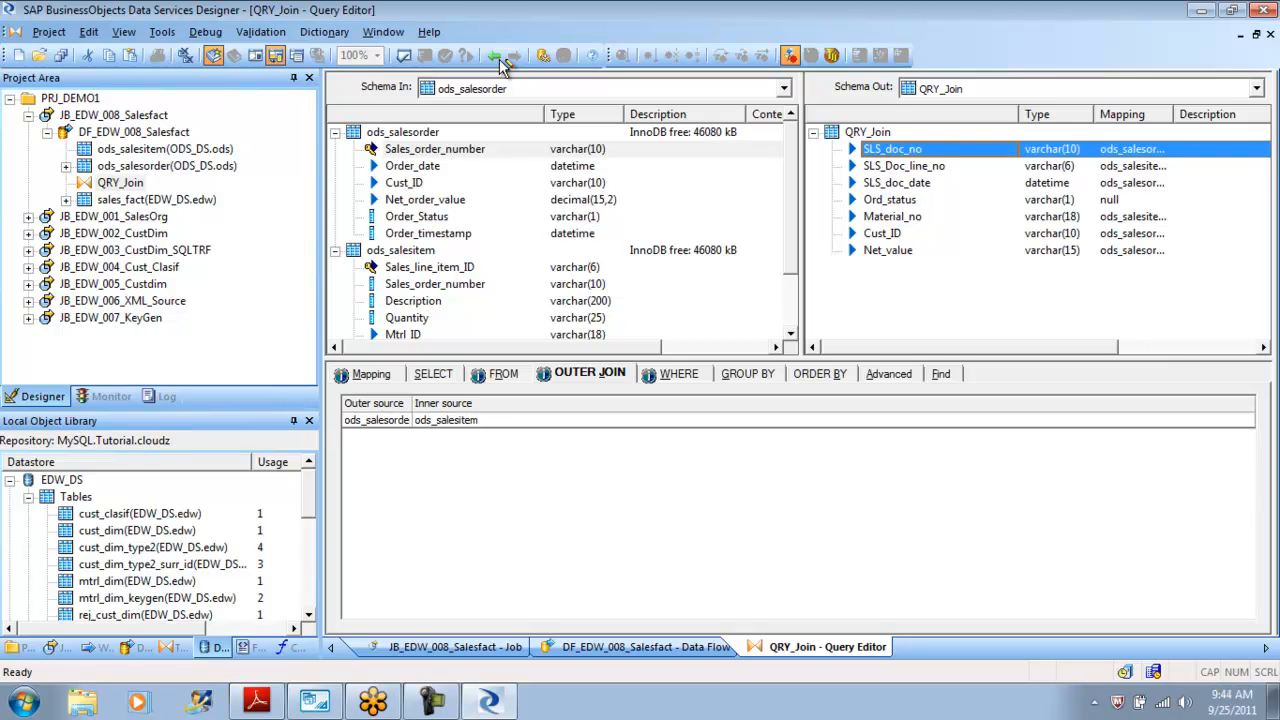
pyautogui.click(501, 60)
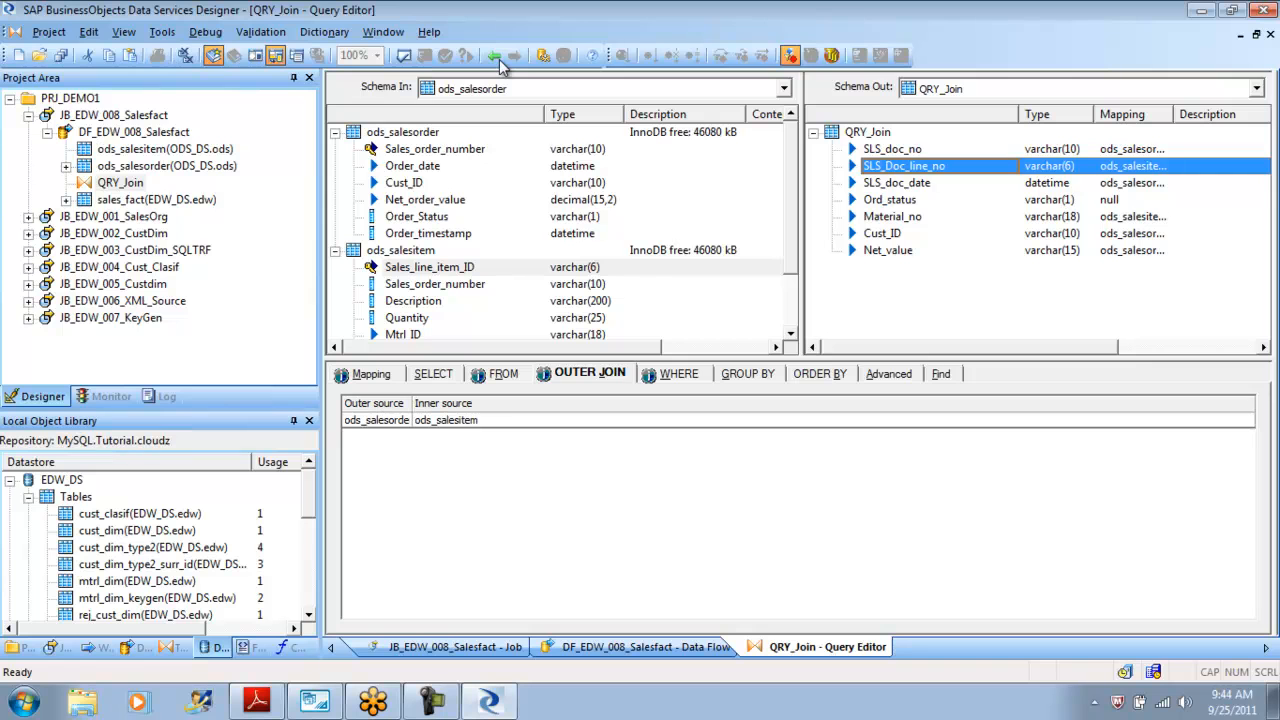
pyautogui.click(501, 60)
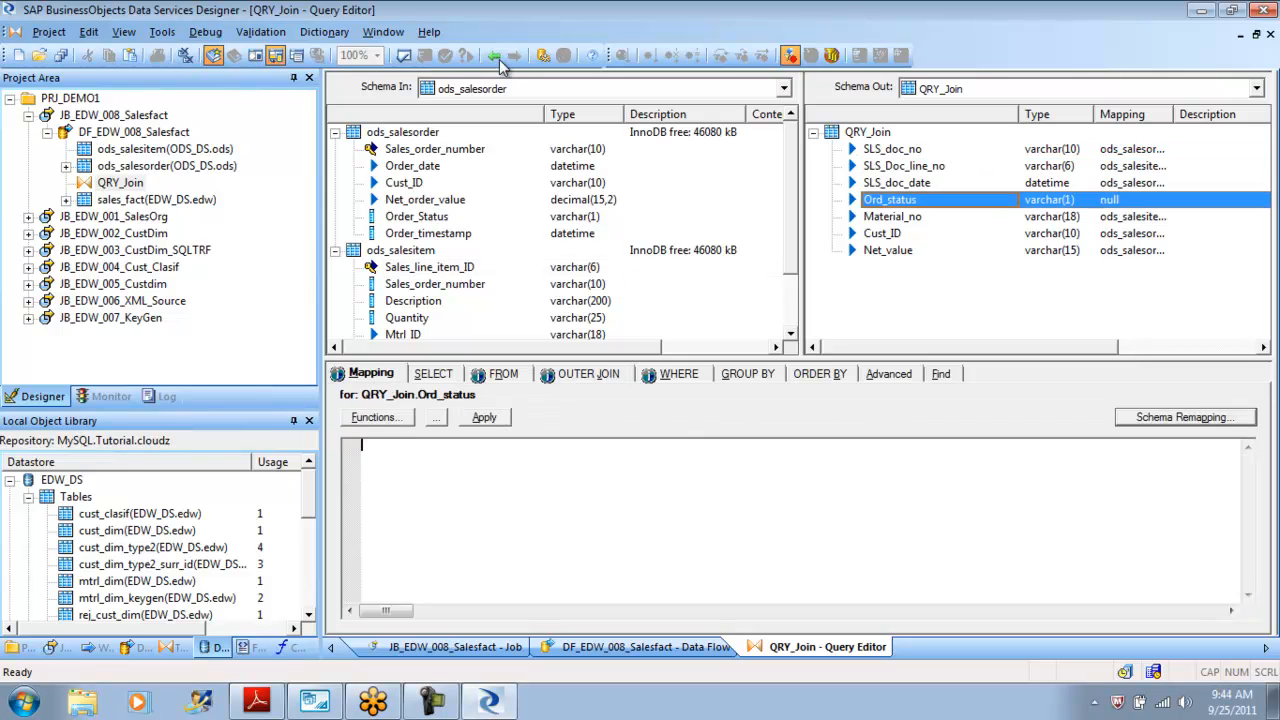
pyautogui.click(500, 61)
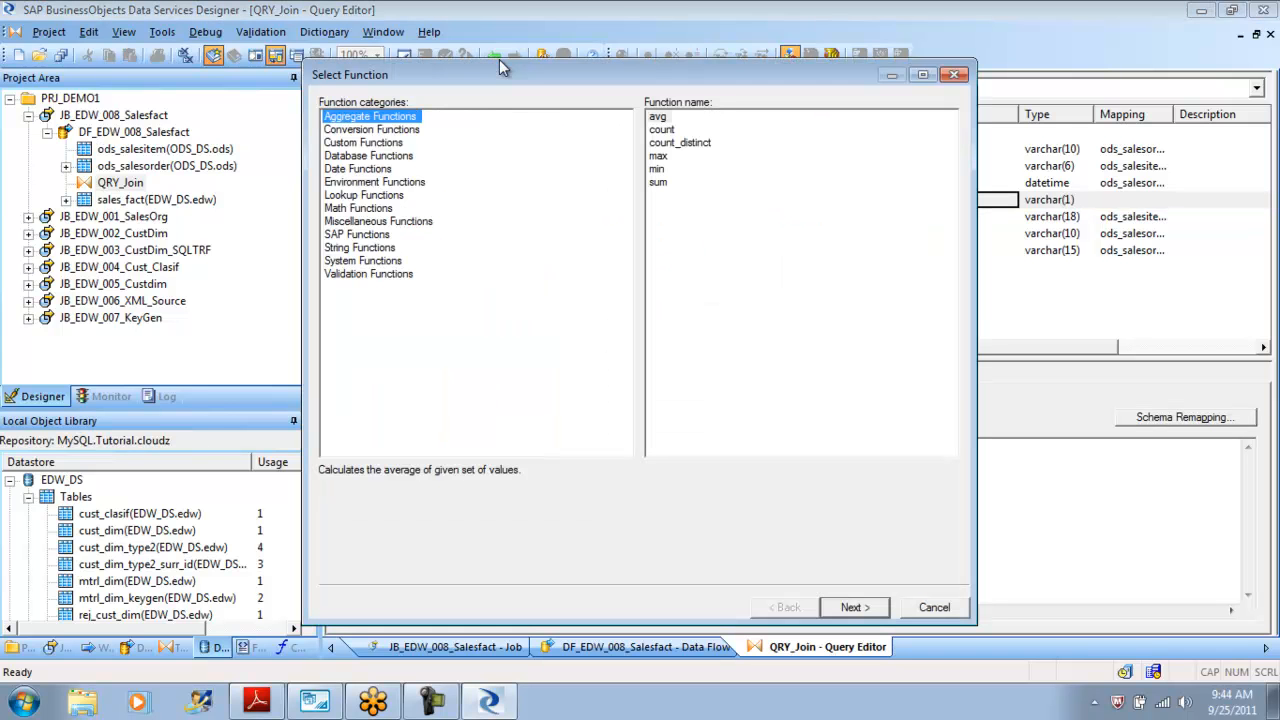
pyautogui.press('l')
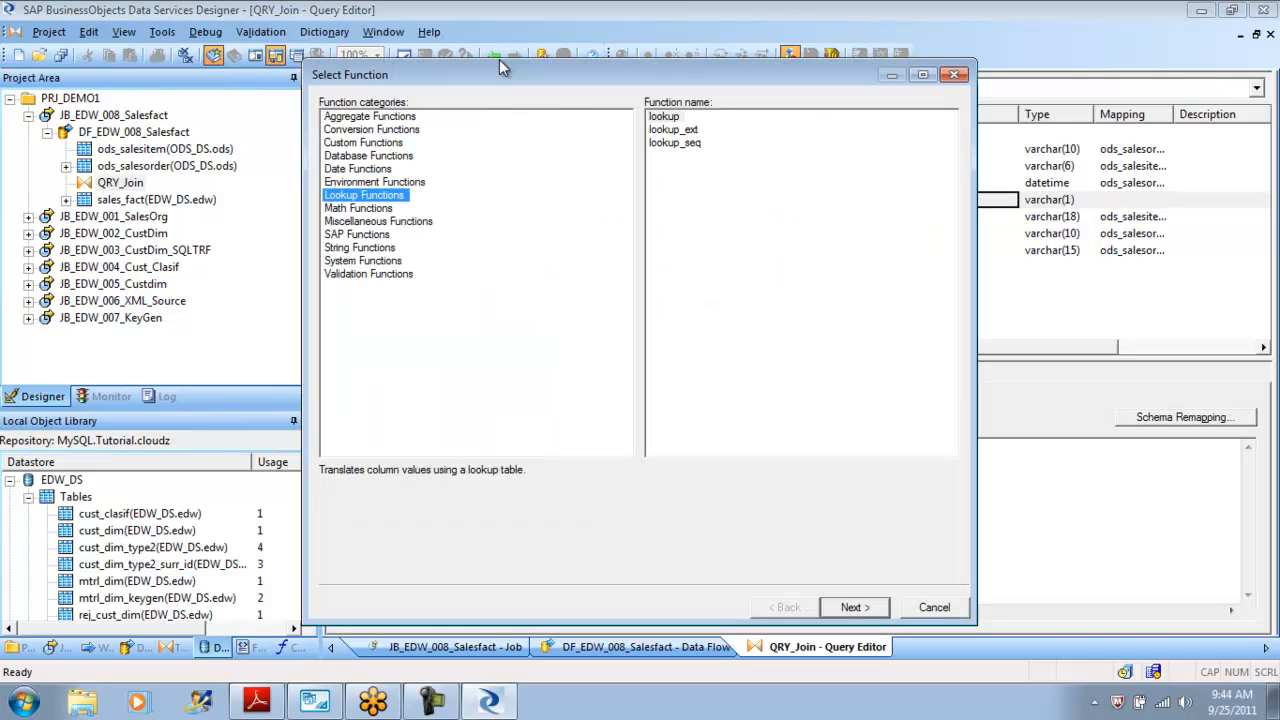
pyautogui.press('Tab')
pyautogui.press('Return')
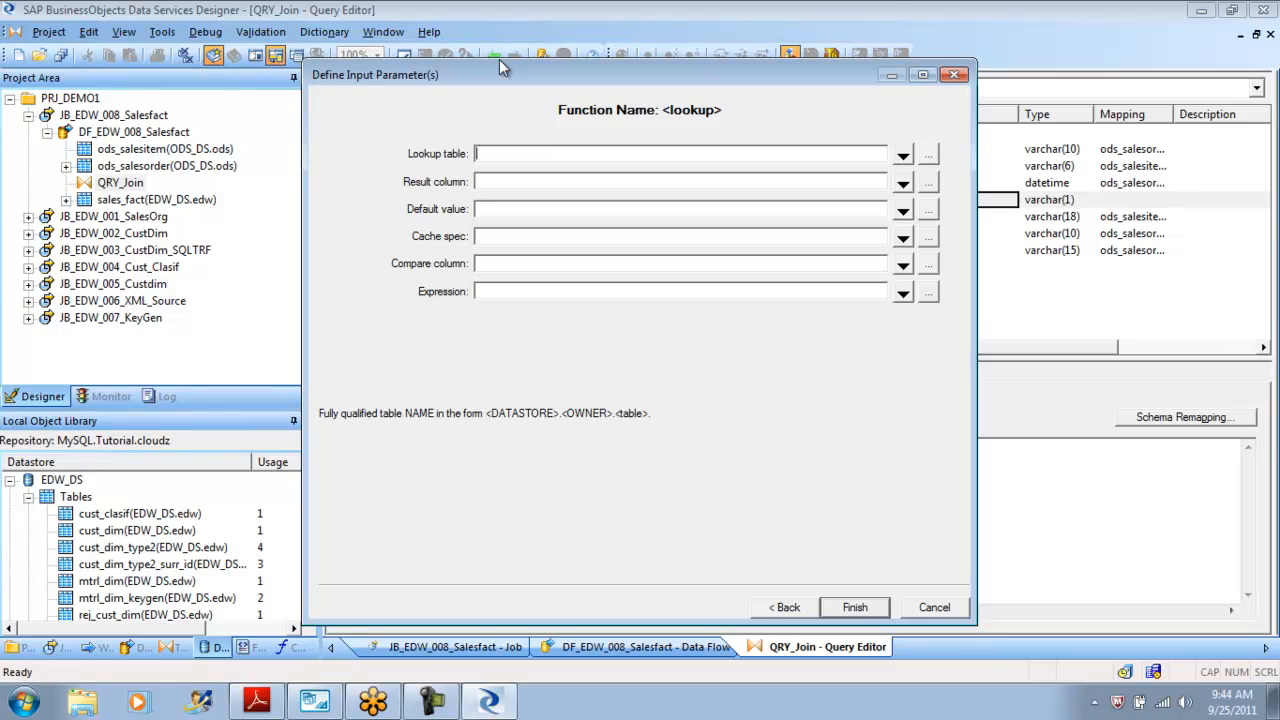
pyautogui.press('Escape')
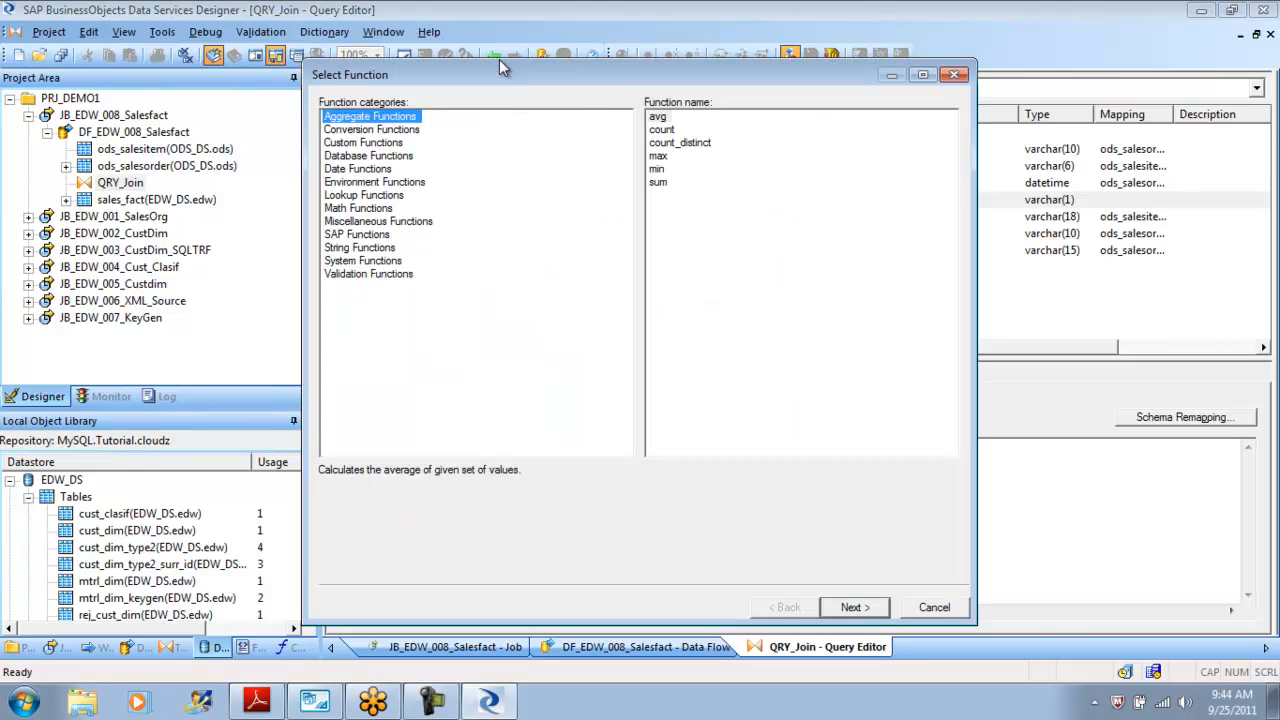
# Start a lookup_ext mapping with ODS_DS ods_delivery as lookup table and Del_sales_order_number as the first condition column.
pyautogui.press('l')
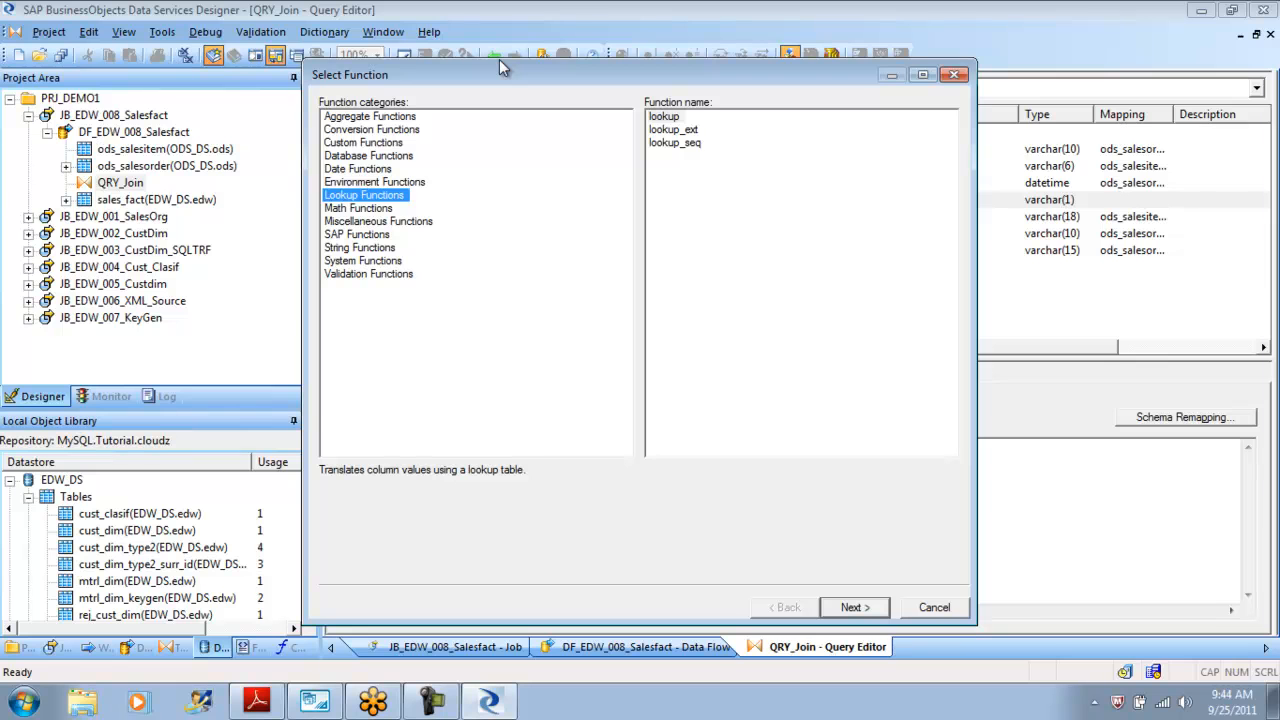
pyautogui.press('Tab')
pyautogui.press('Down')
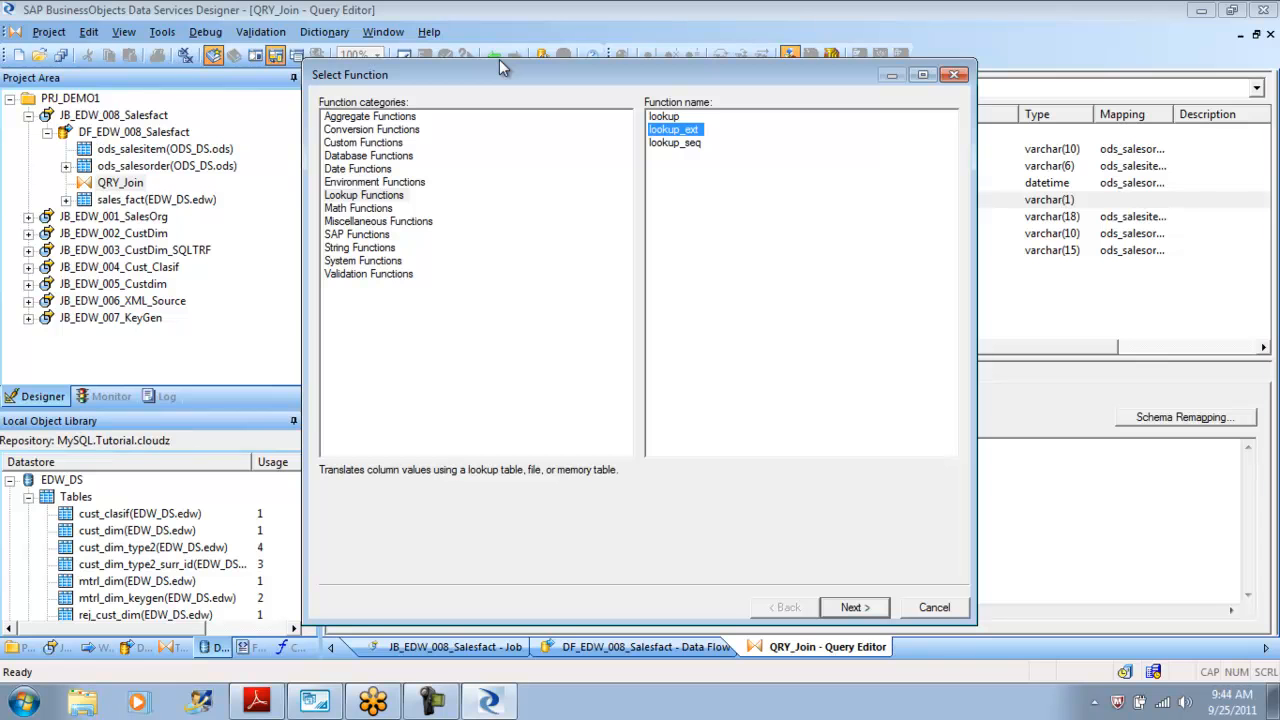
pyautogui.press('Return')
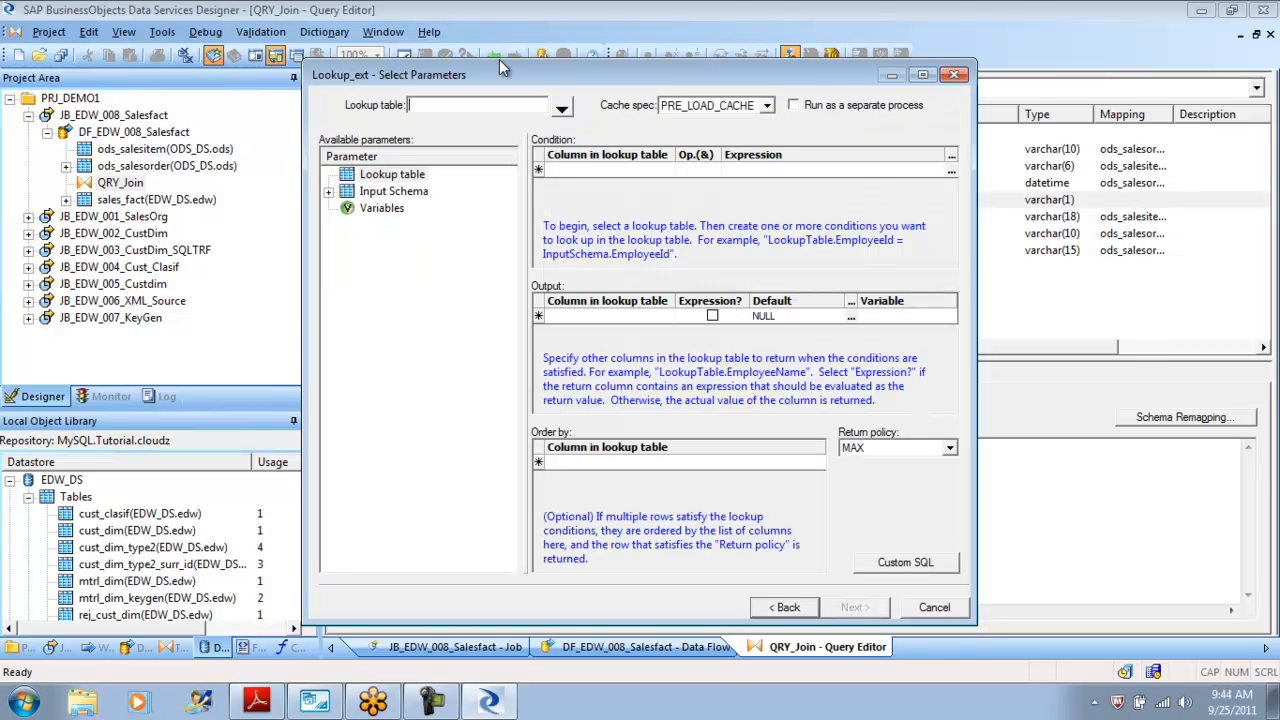
pyautogui.hotkey('alt', 'Down')
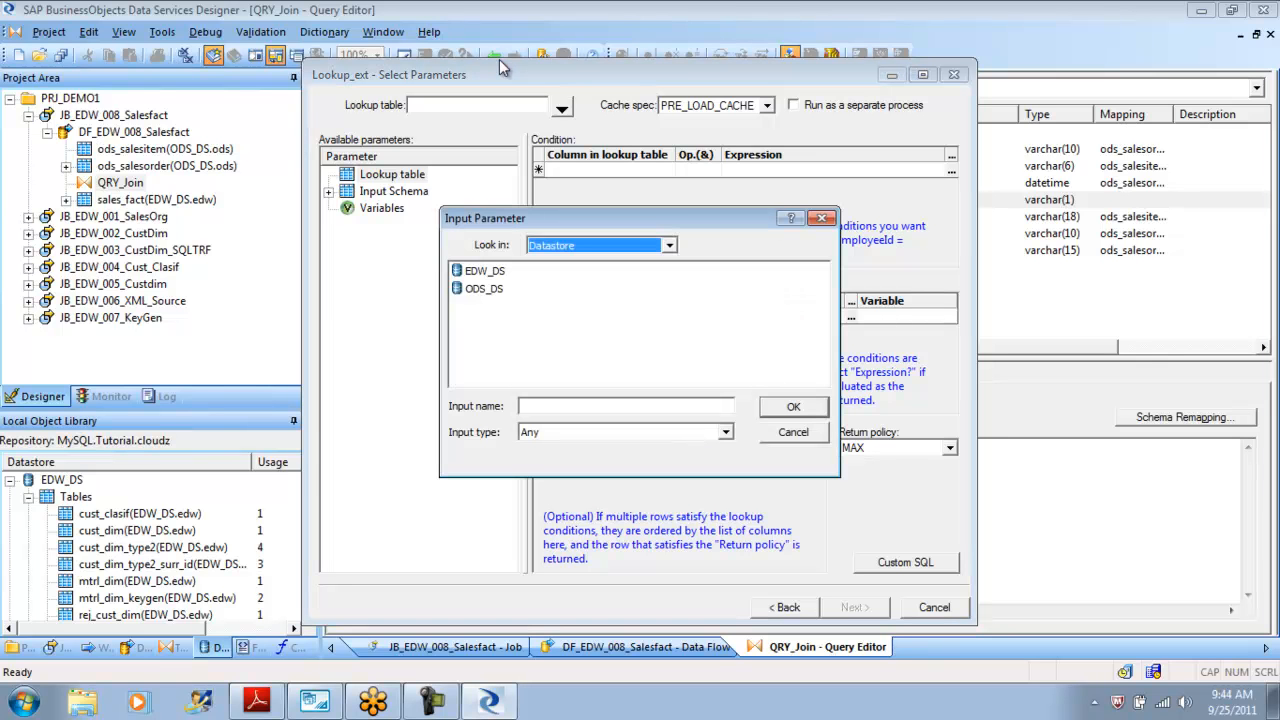
pyautogui.press('Tab')
pyautogui.press('Down')
pyautogui.press('Return')
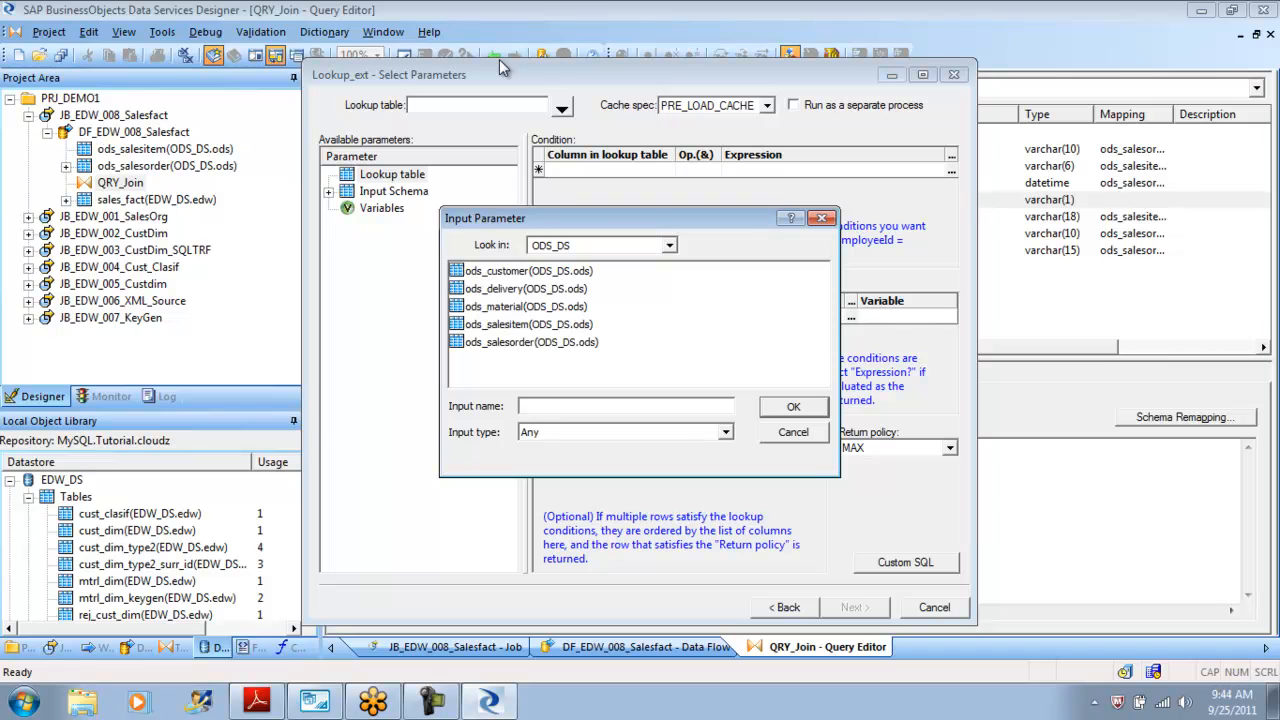
pyautogui.press('Tab')
pyautogui.press('Down')
pyautogui.press('Return')
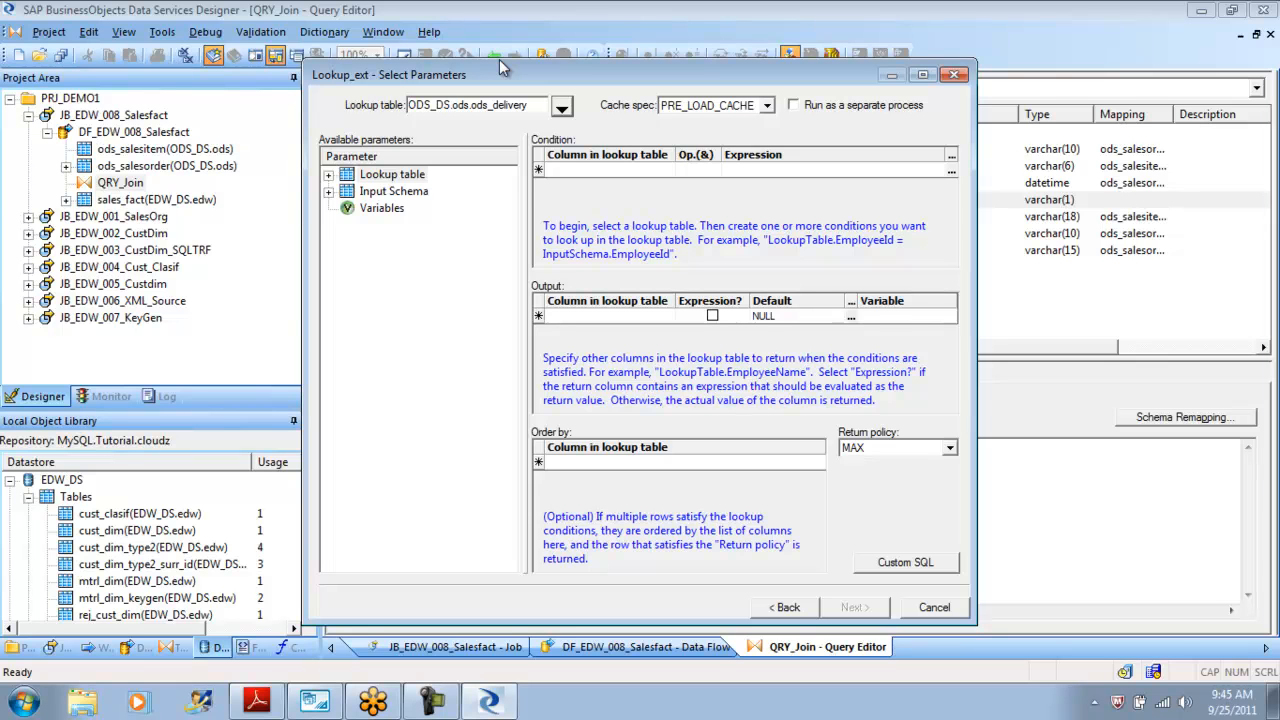
pyautogui.press('Tab')
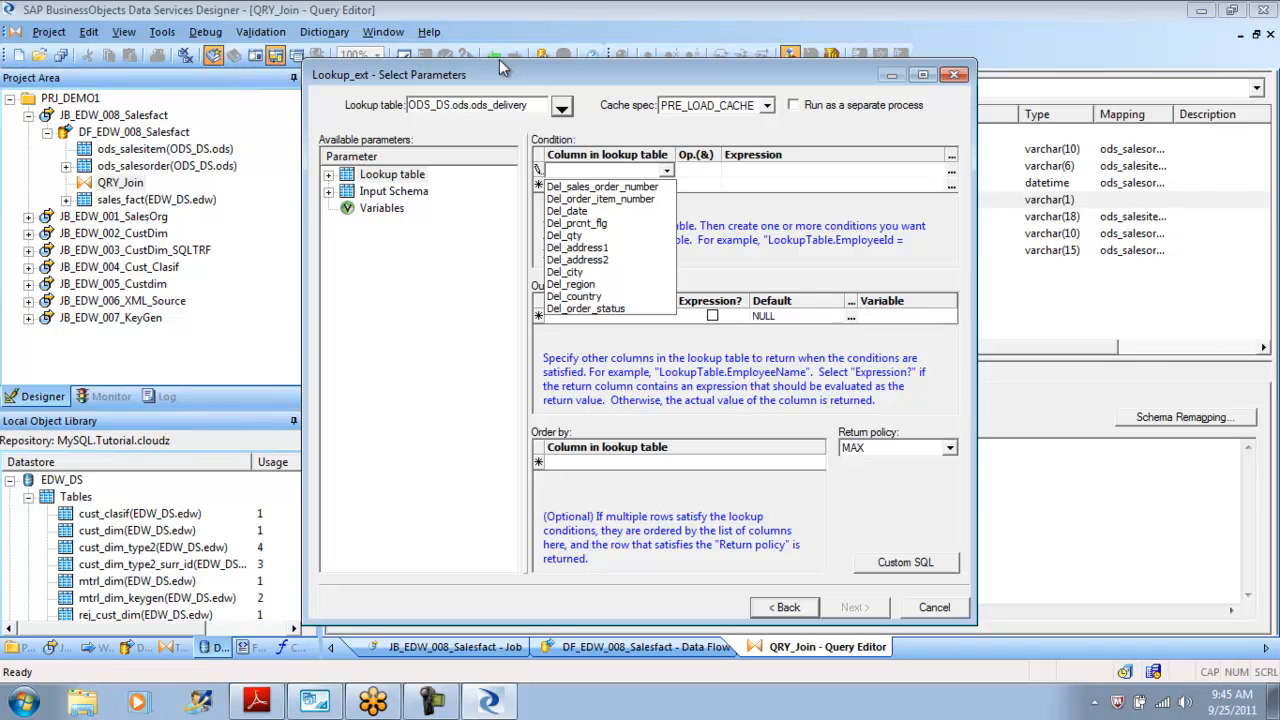
pyautogui.press('Down')
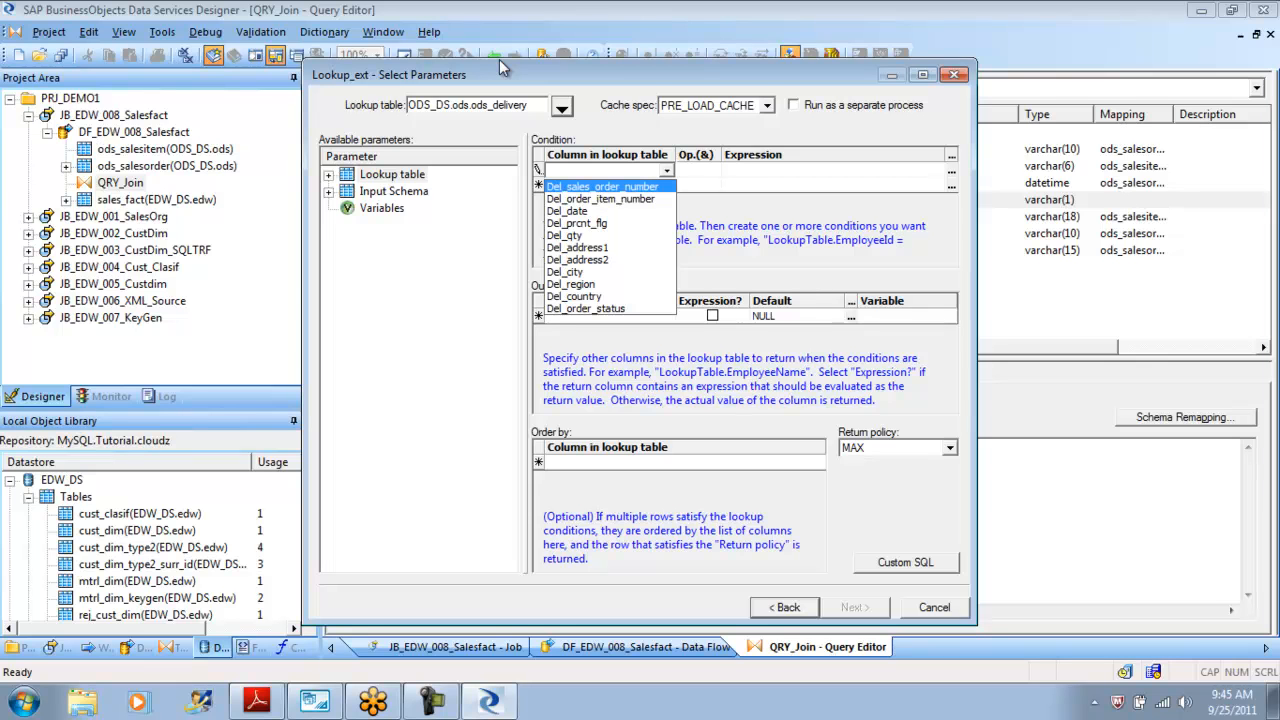
pyautogui.press('Return')
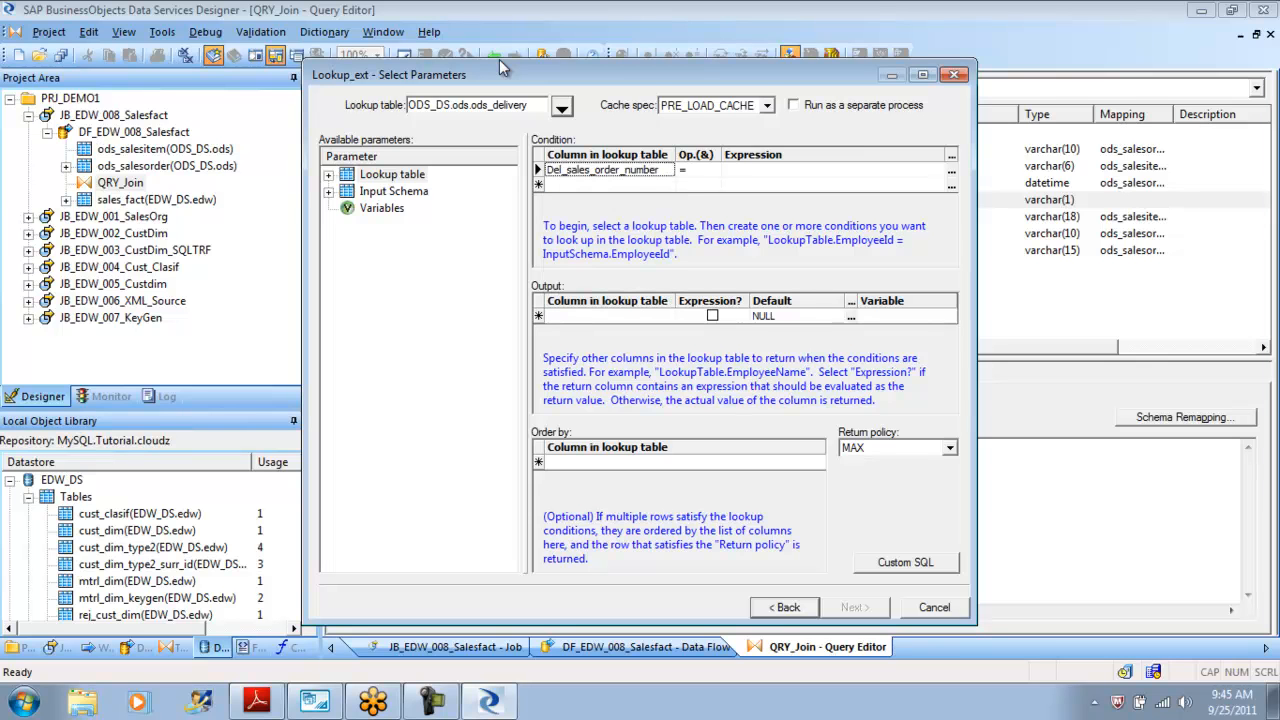
pyautogui.press('Tab')
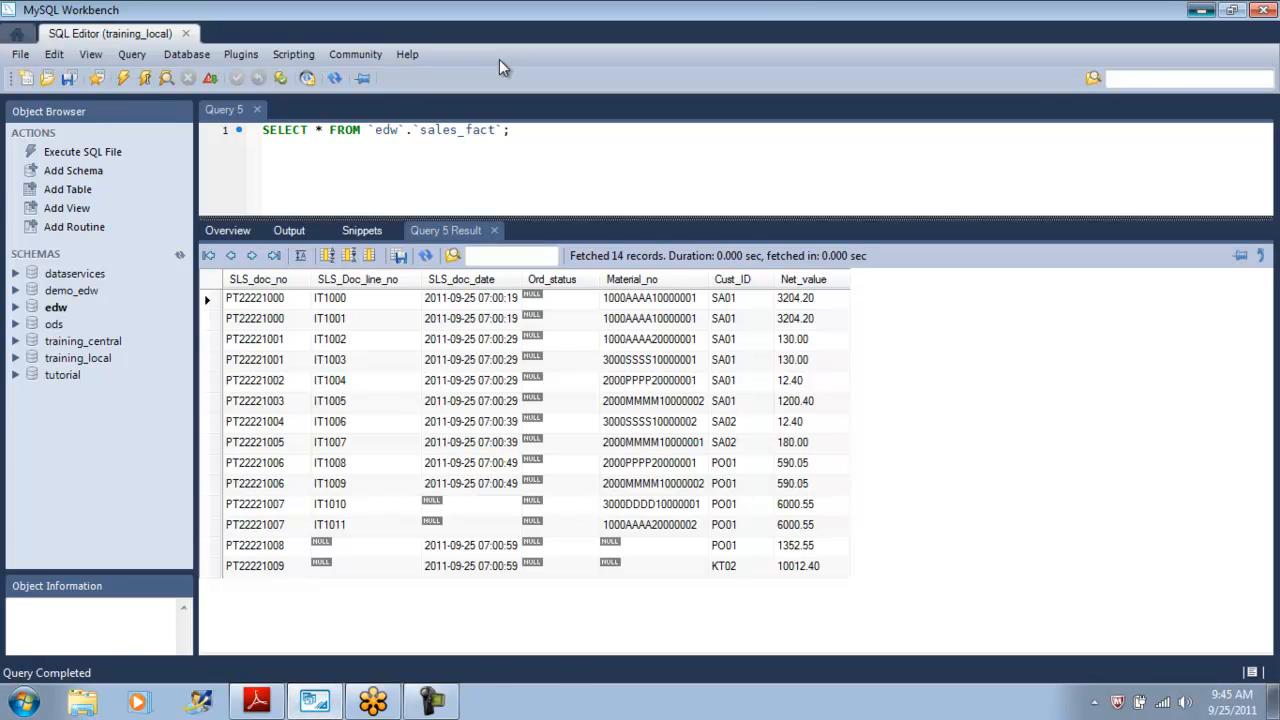
# Relaunch the Data Services Designer, log in to the repository and continue past the logged-on users warning.
pyautogui.click(1201, 10)
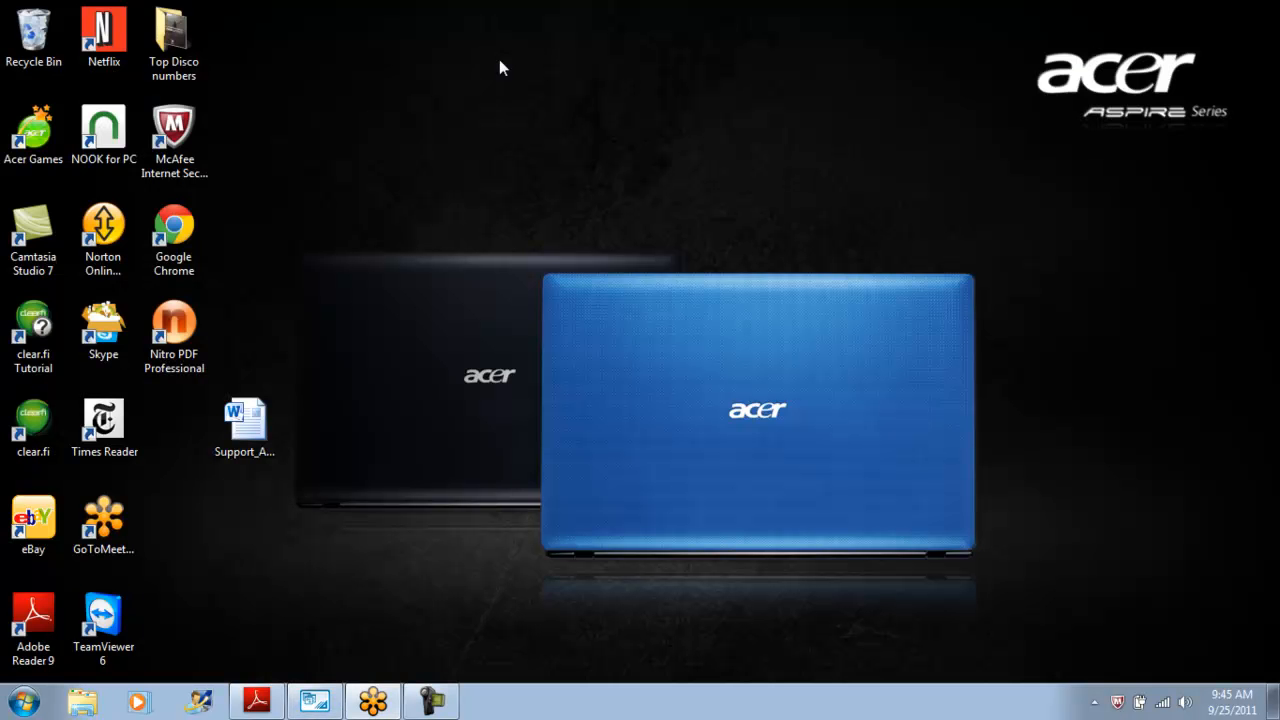
pyautogui.click(24, 702)
pyautogui.click(101, 290)
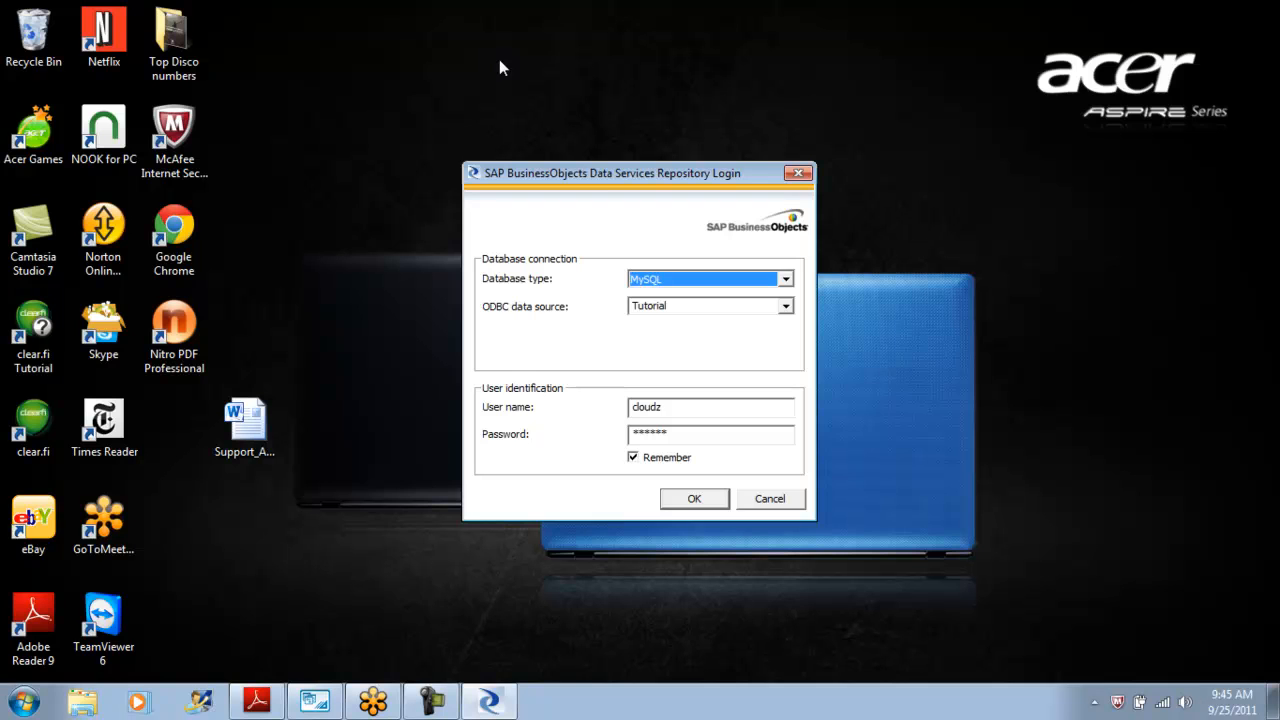
pyautogui.press('Return')
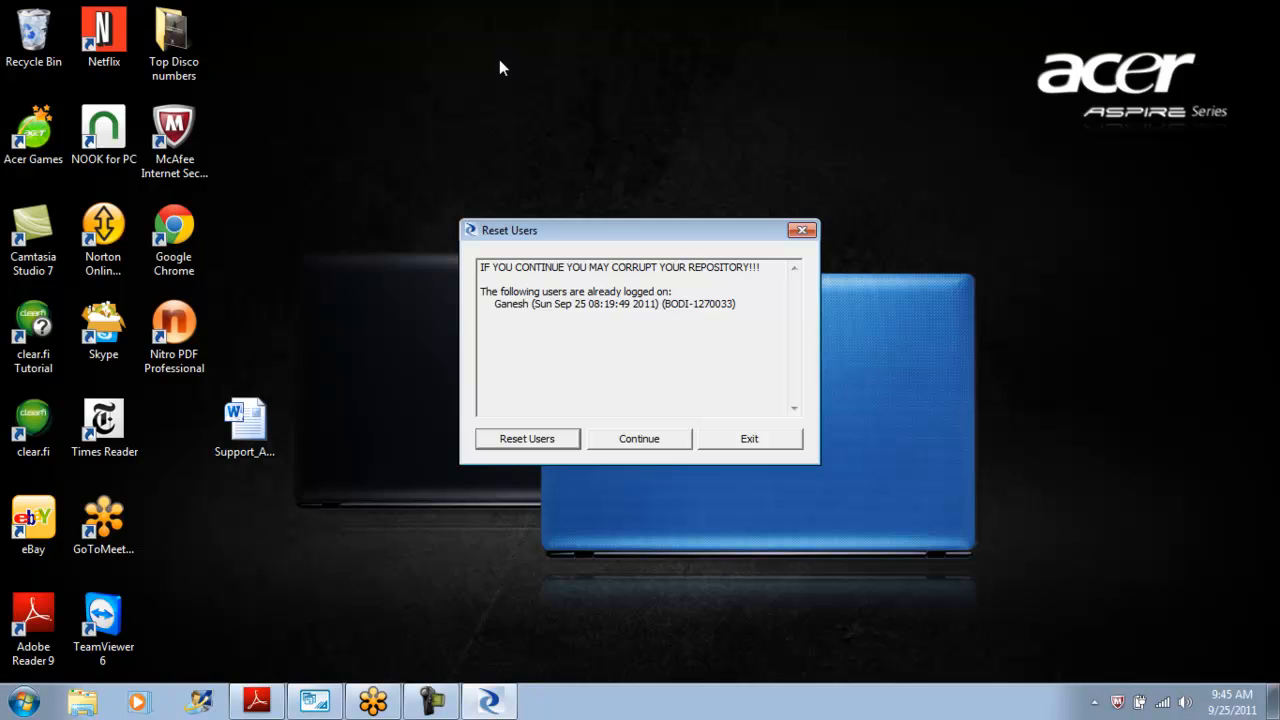
pyautogui.press('Return')
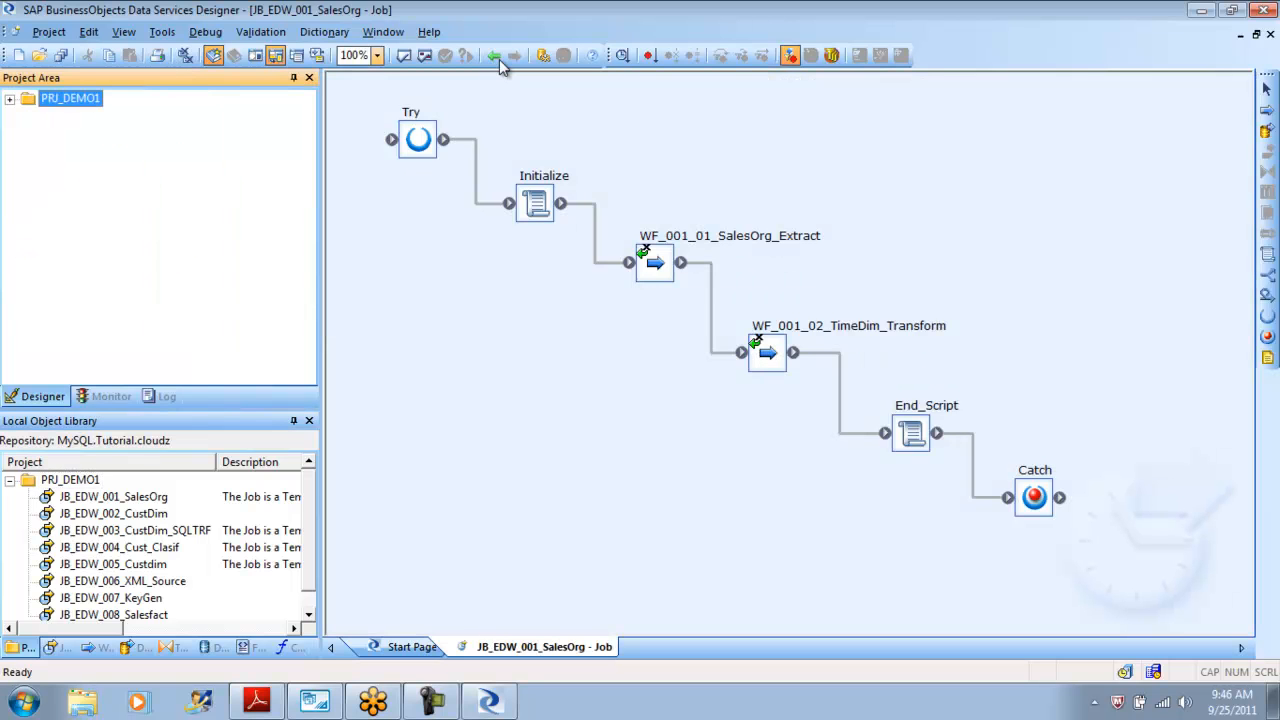
pyautogui.press('Right')
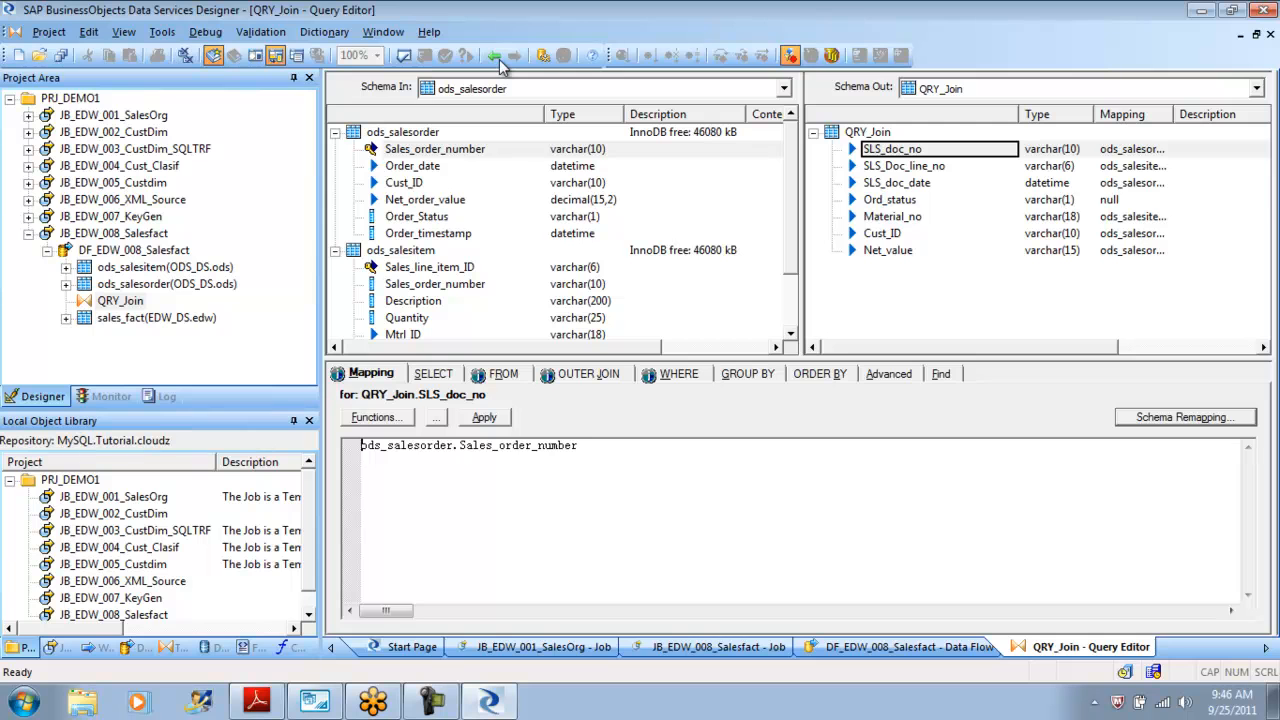
# For the Ord_status output column, start a lookup_ext function with ODS_DS.ods.ods_delivery as the lookup table.
pyautogui.click(890, 200)
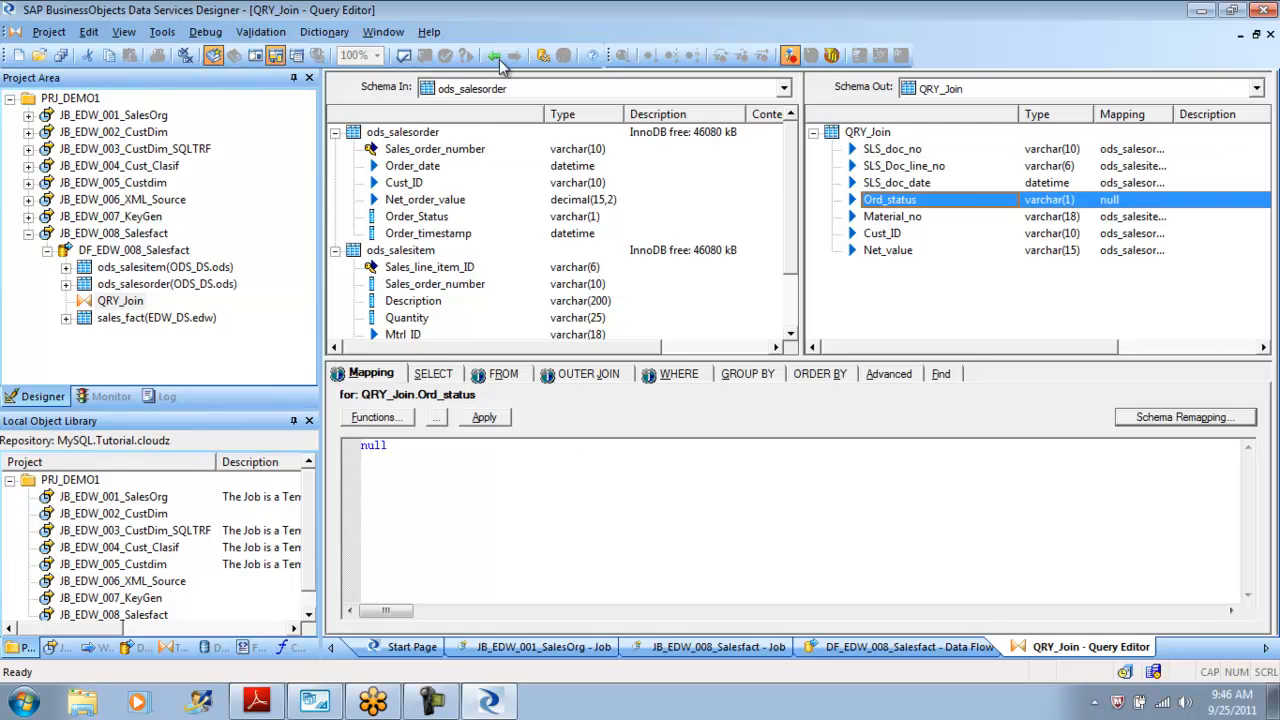
pyautogui.click(377, 417)
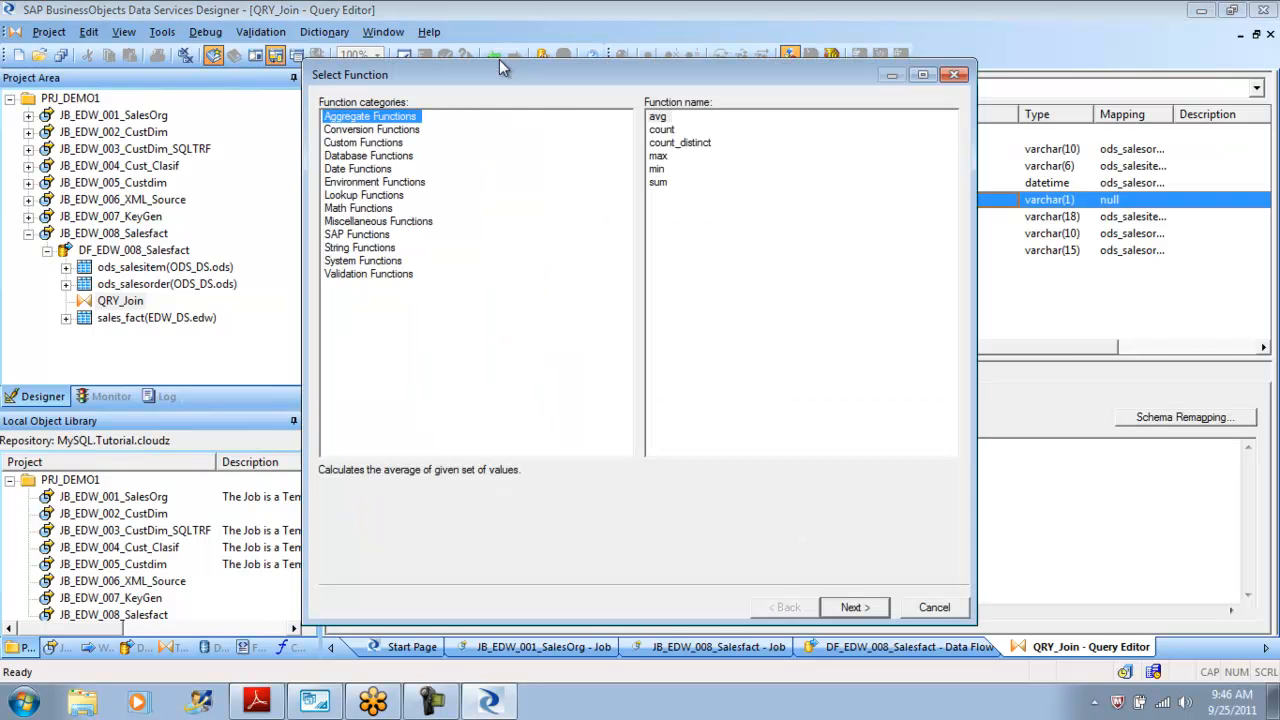
pyautogui.click(364, 195)
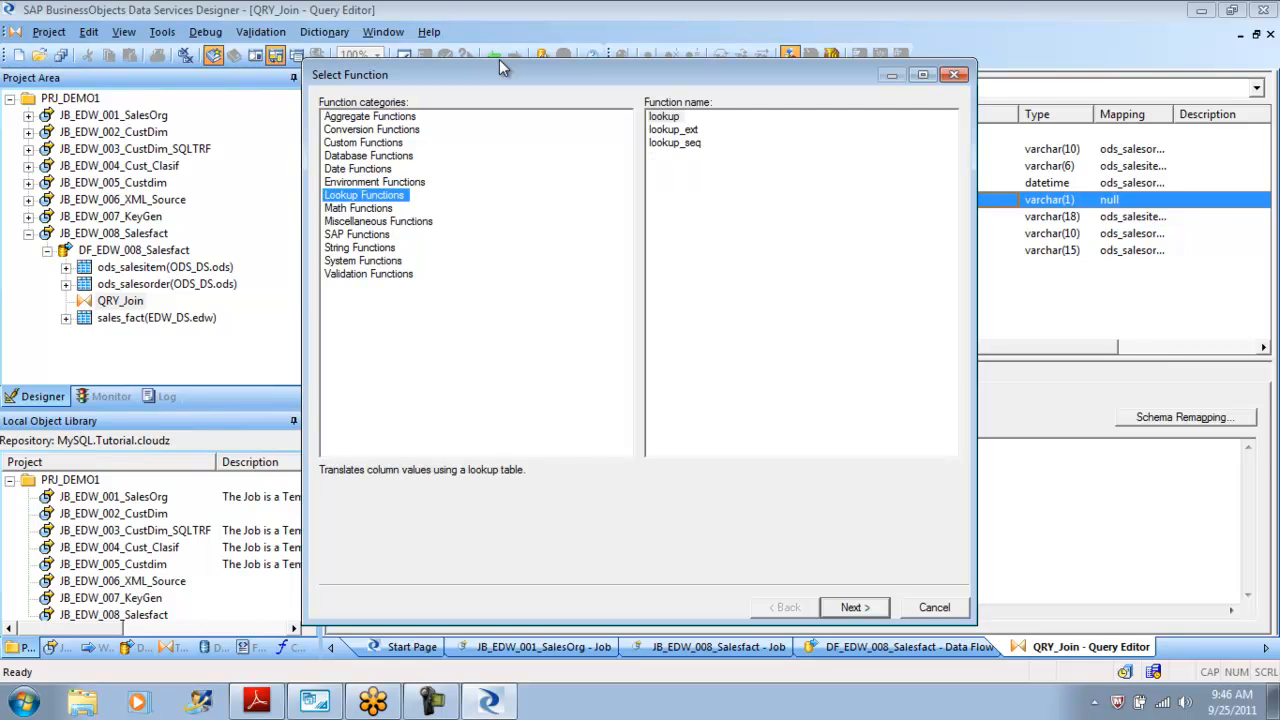
pyautogui.doubleClick(673, 129)
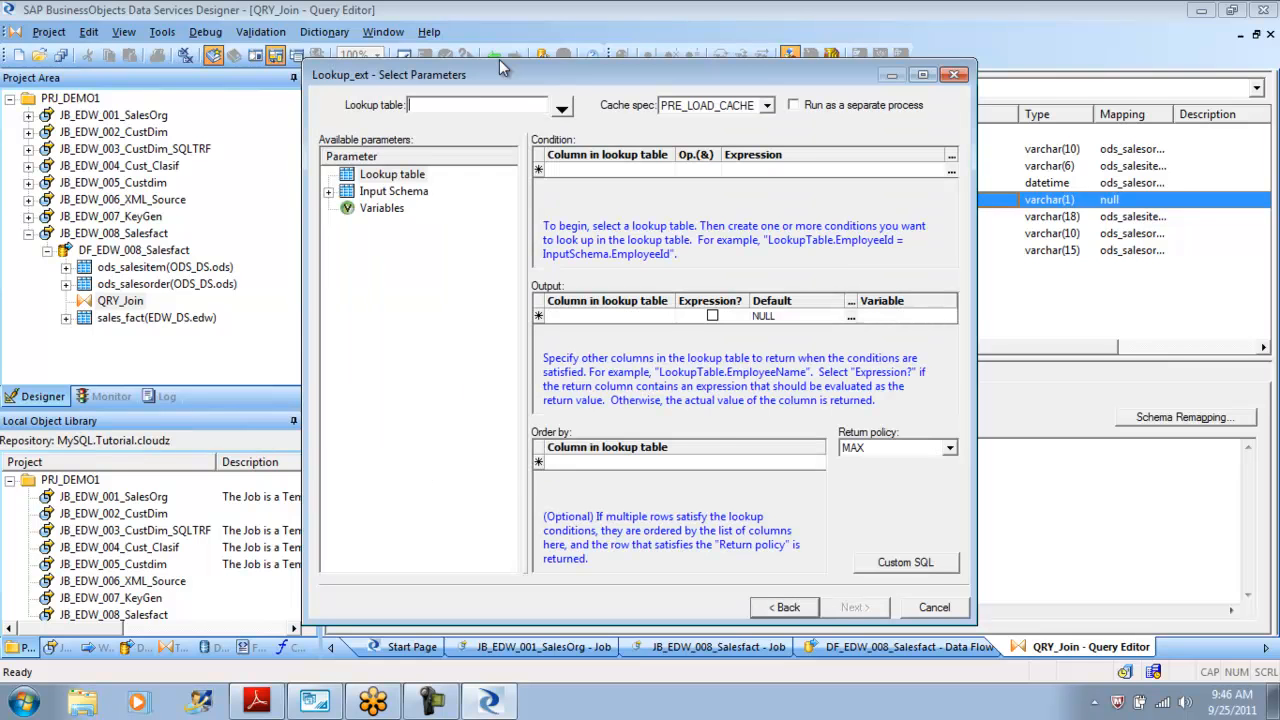
pyautogui.click(562, 108)
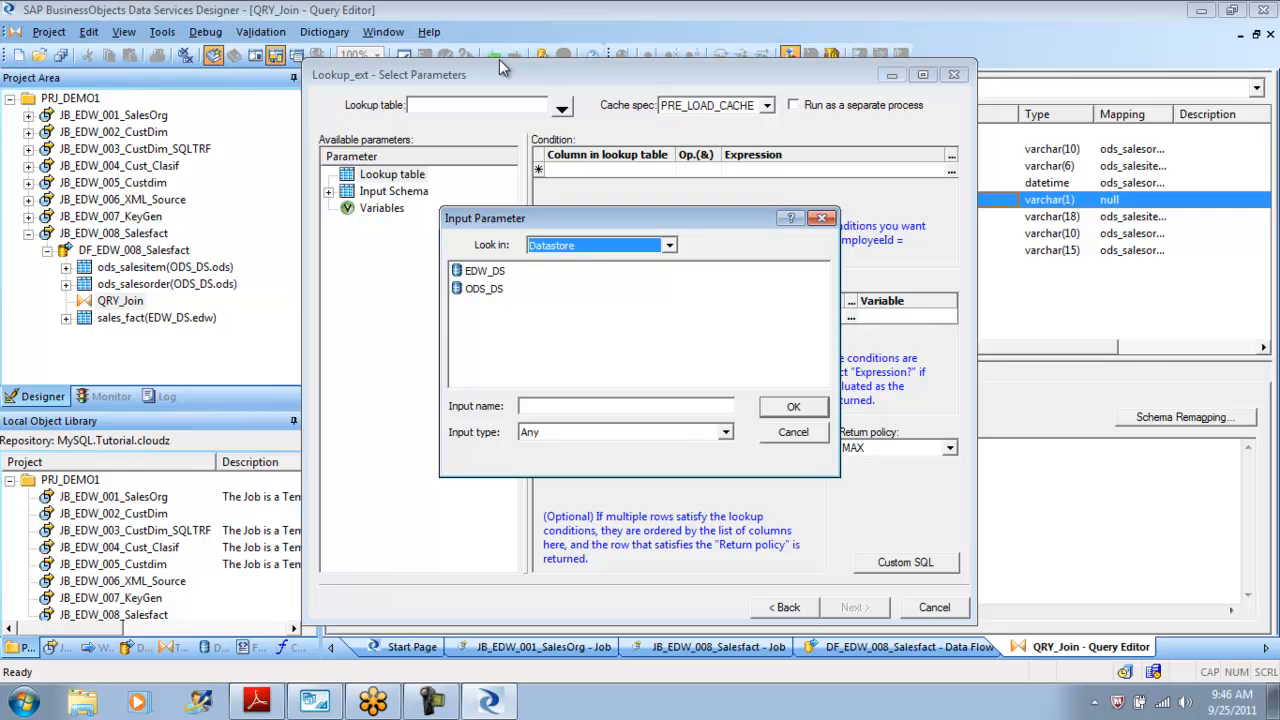
pyautogui.doubleClick(484, 288)
pyautogui.click(525, 288)
pyautogui.click(793, 407)
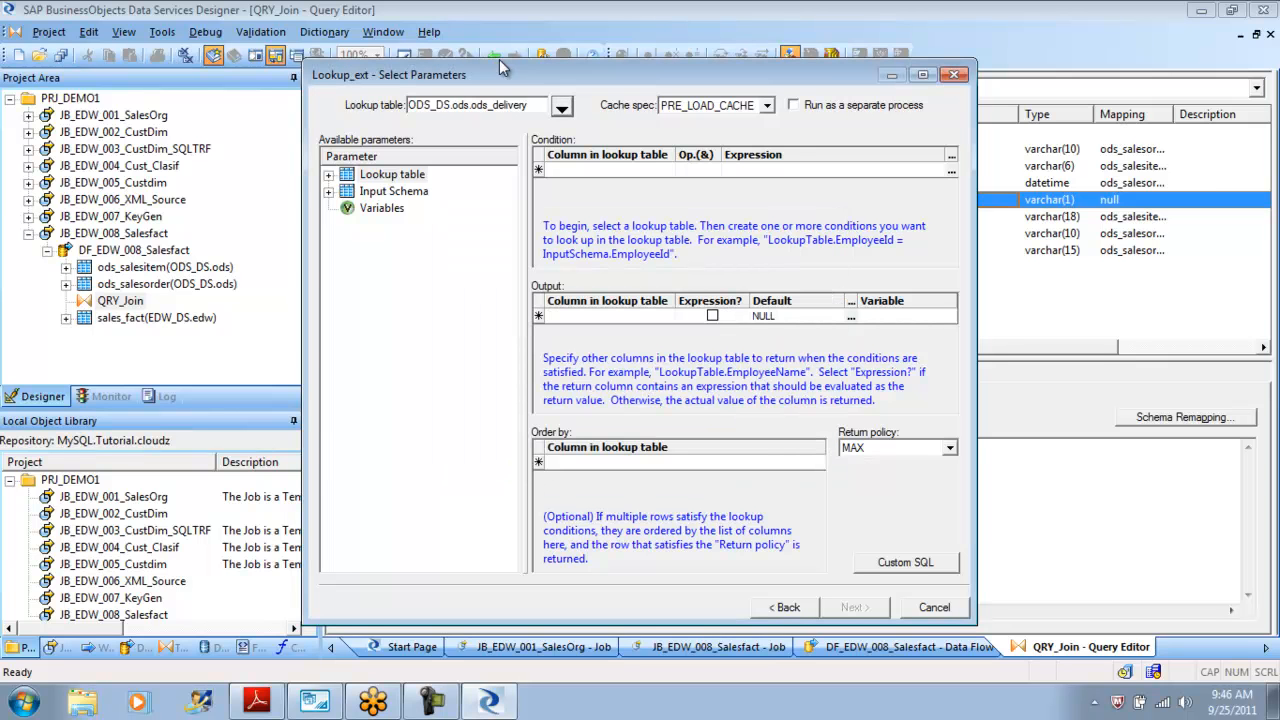
# Add a lookup condition Del_sales_order_number = ods_salesorder.Sales_order_number.
pyautogui.click(610, 170)
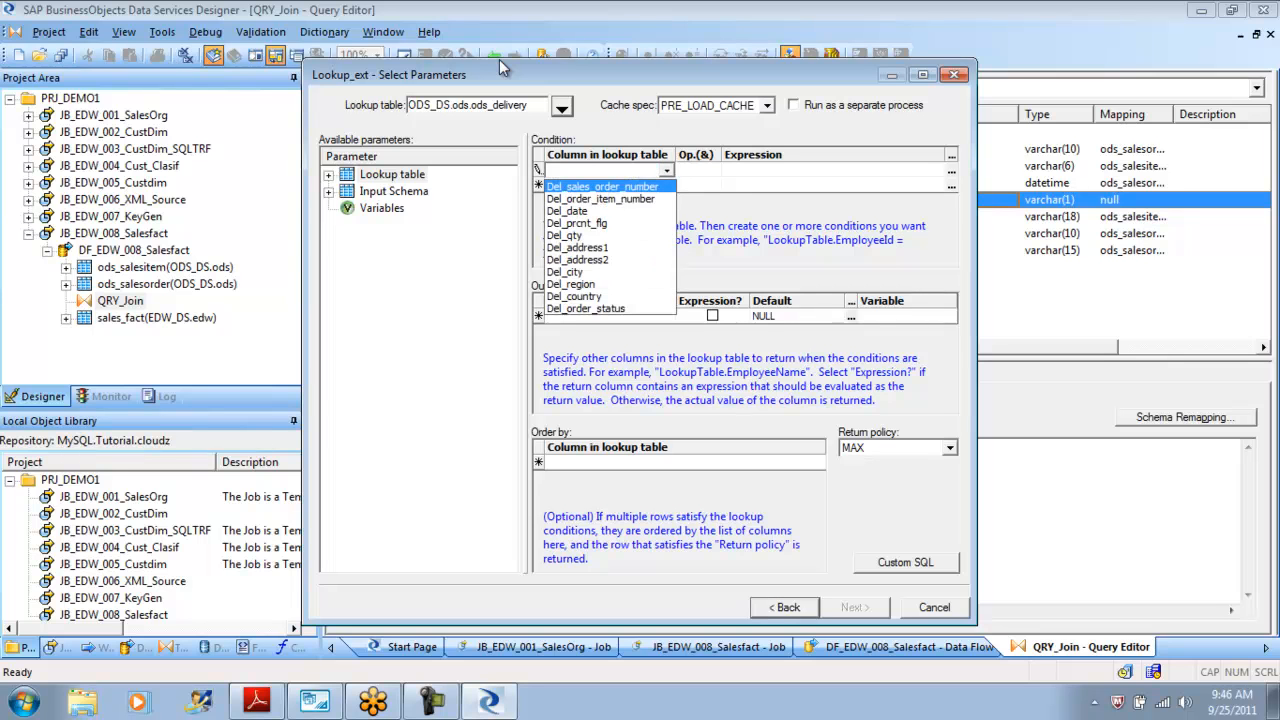
pyautogui.click(615, 186)
pyautogui.click(760, 170)
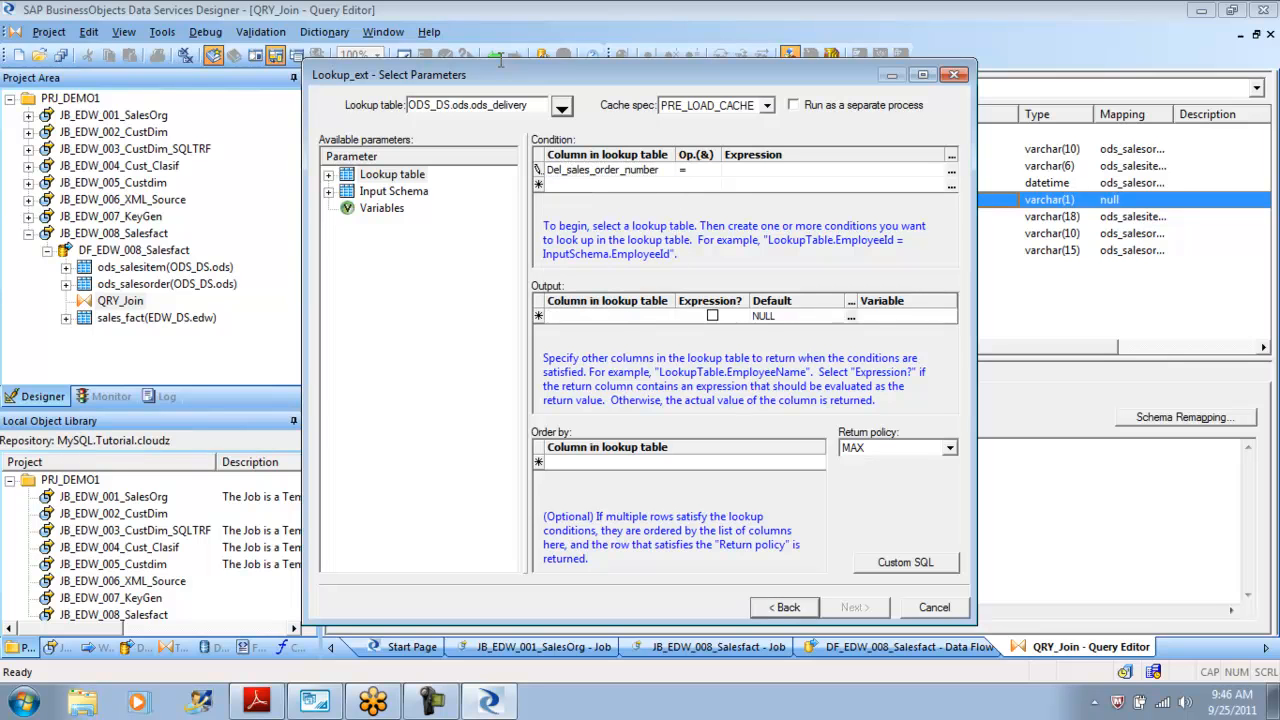
pyautogui.click(951, 171)
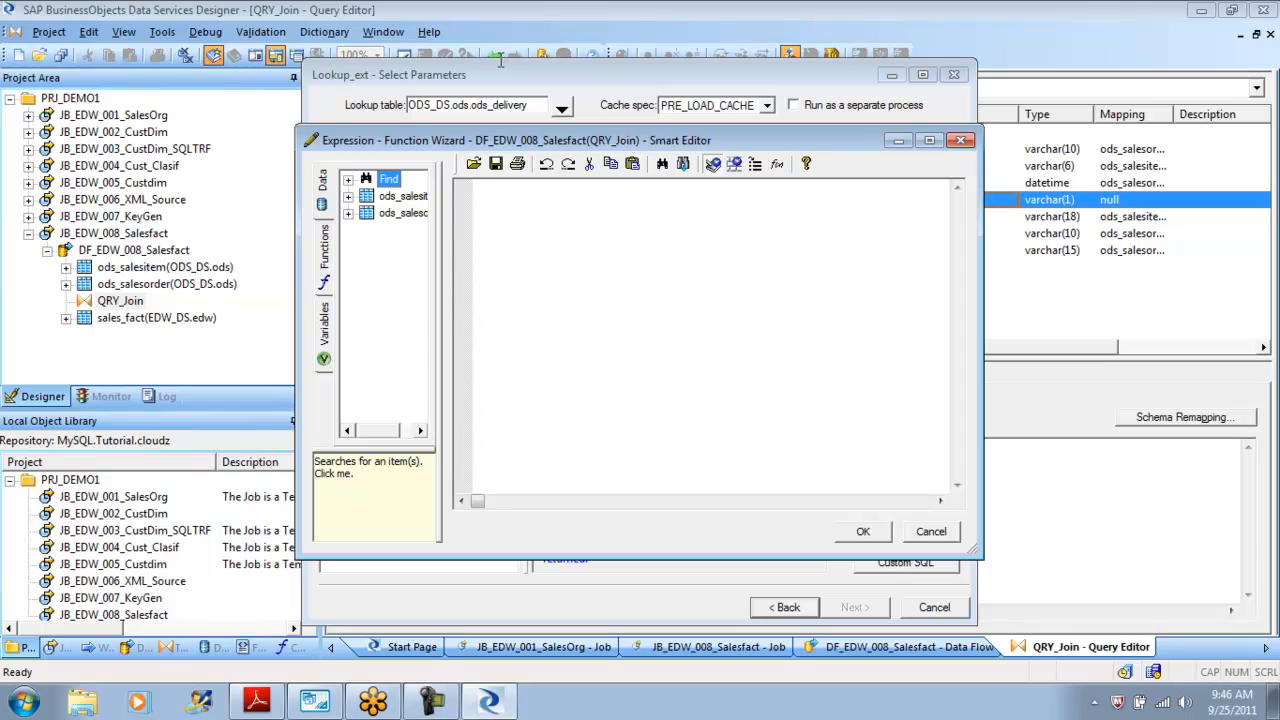
pyautogui.moveTo(446, 300); pyautogui.dragTo(523, 300)
pyautogui.click(348, 213)
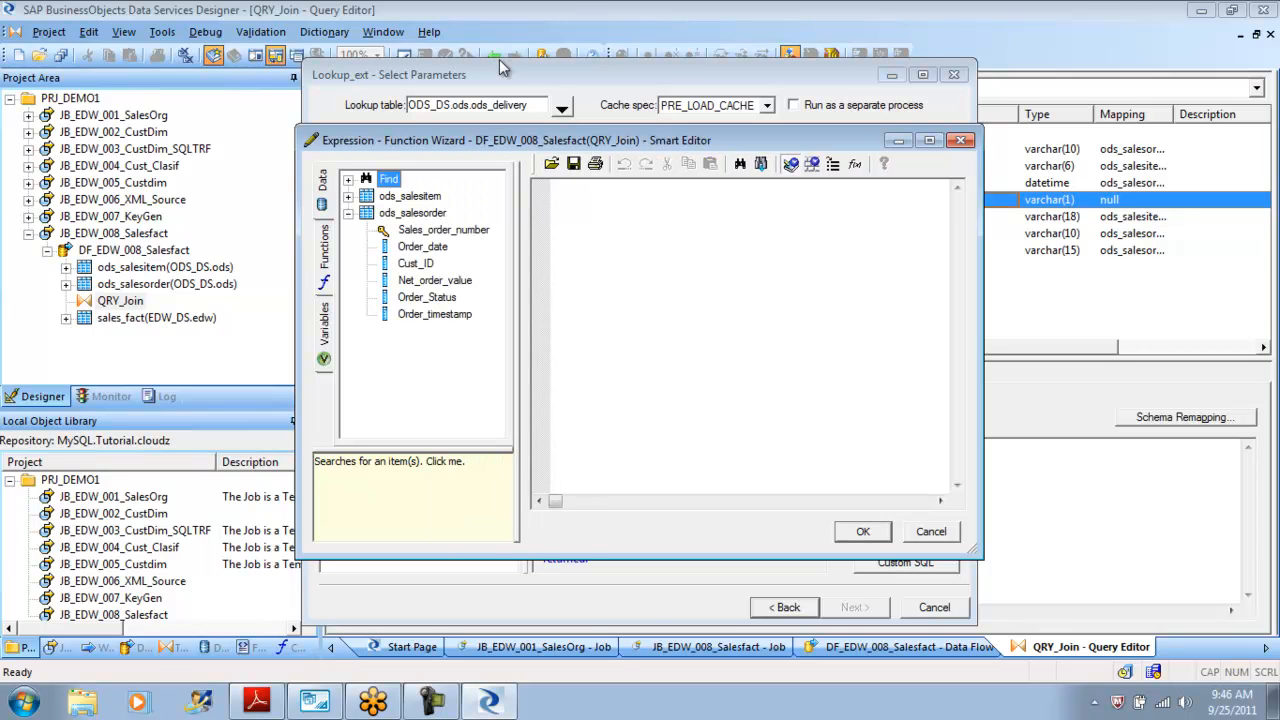
pyautogui.click(443, 230)
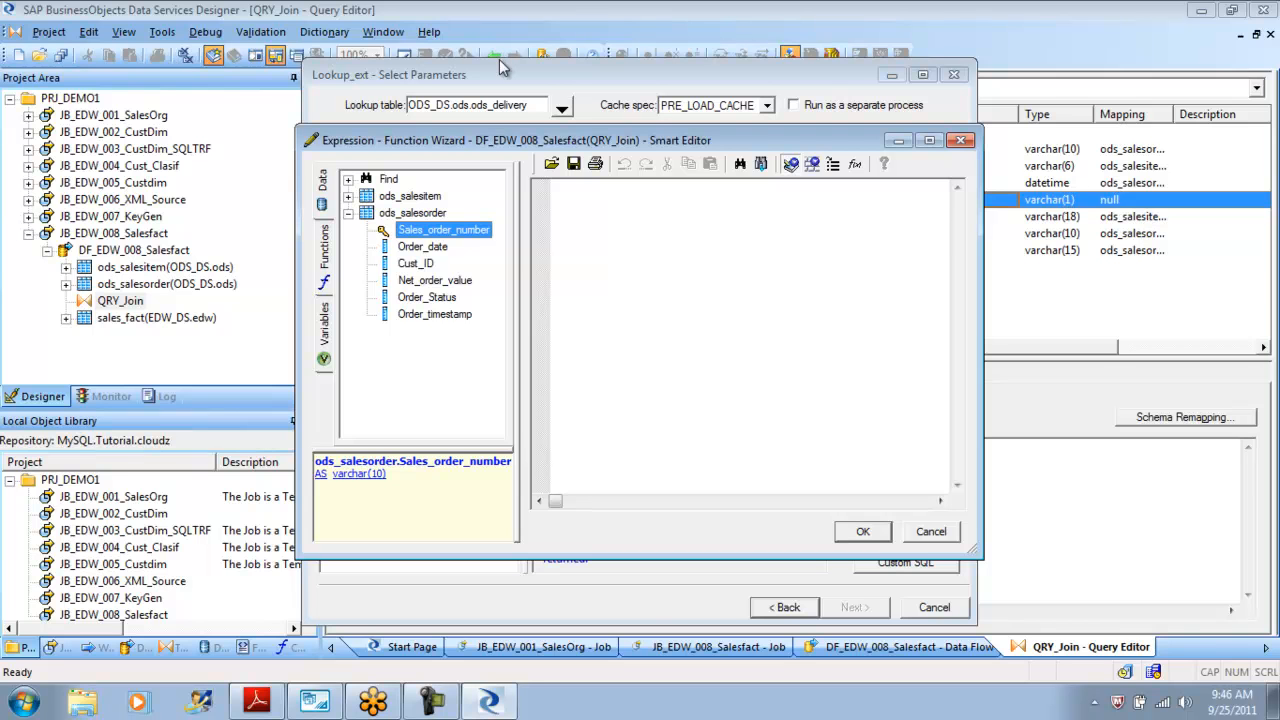
pyautogui.moveTo(443, 230); pyautogui.dragTo(640, 230)
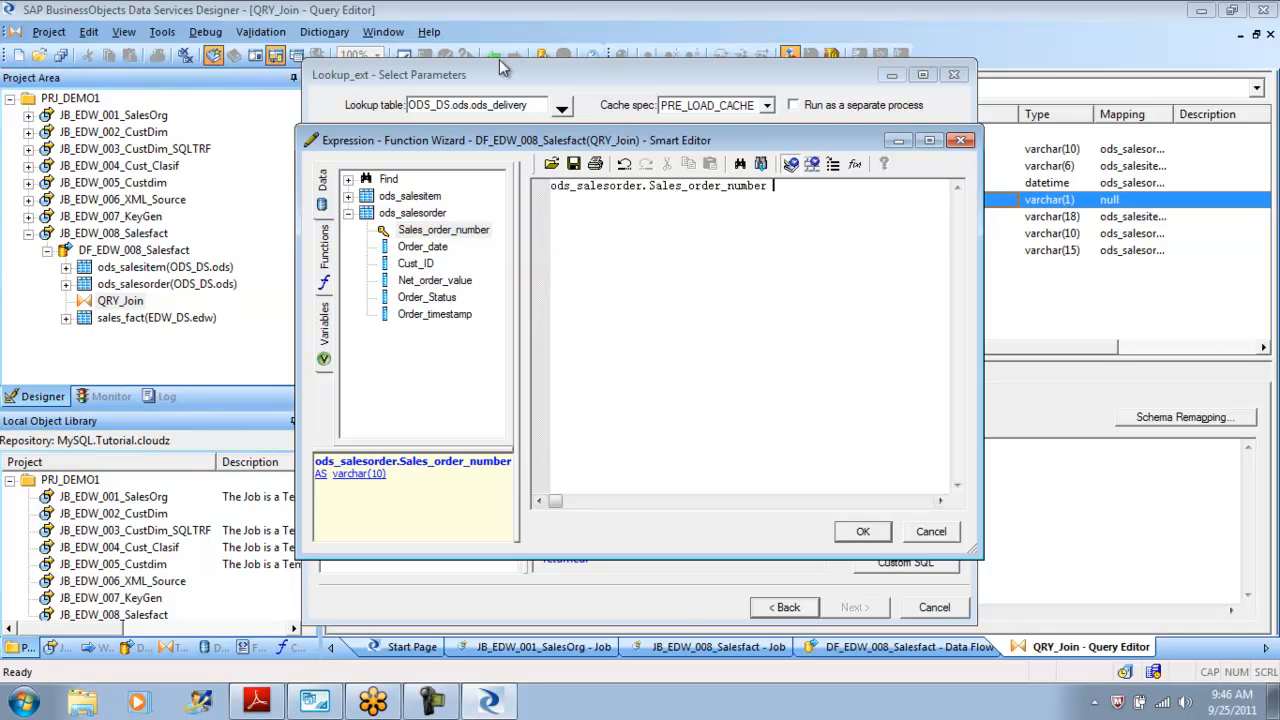
pyautogui.click(863, 532)
# Add a second lookup condition Del_order_item_number = ods_salesitem.Sales_line_item_ID.
pyautogui.click(608, 185)
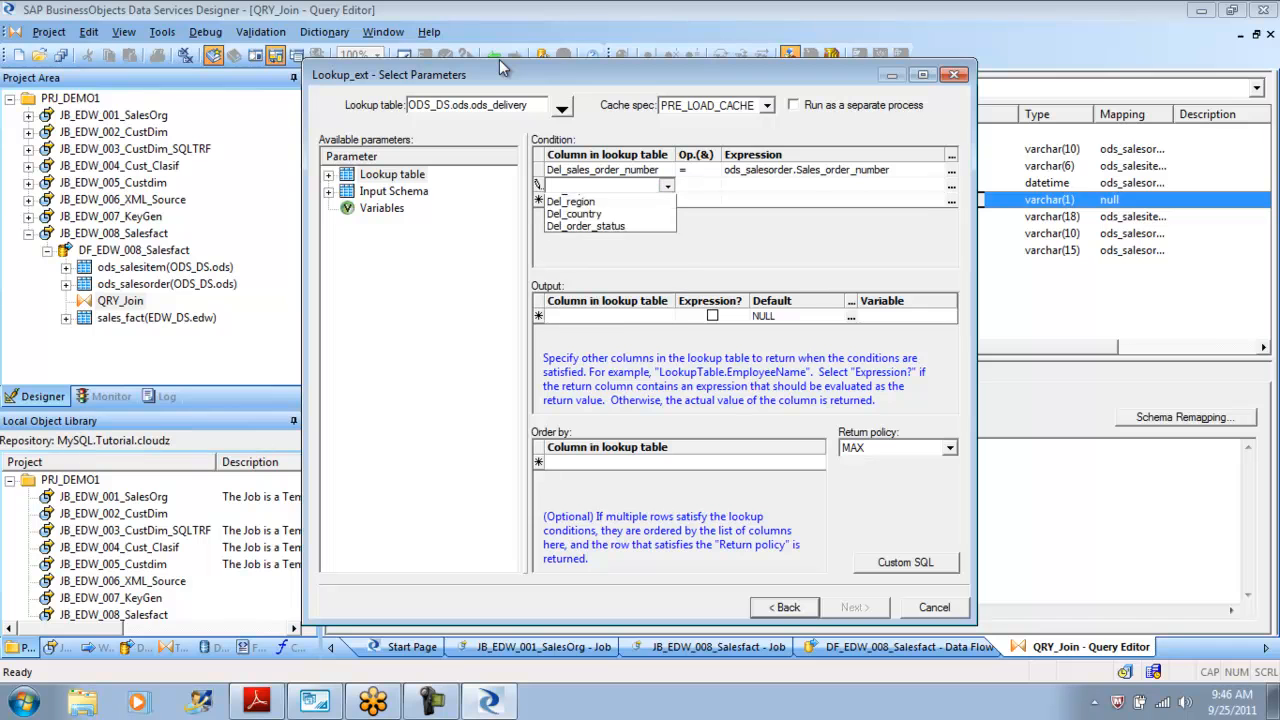
pyautogui.click(667, 186)
pyautogui.click(600, 214)
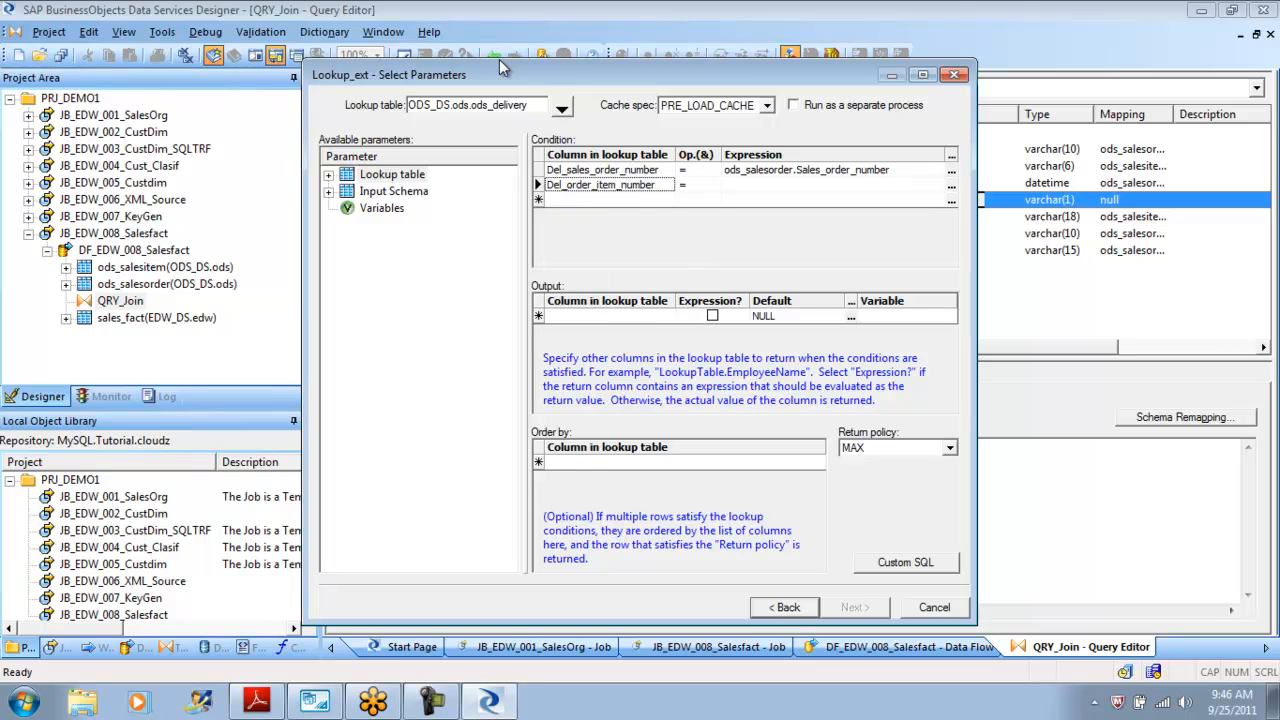
pyautogui.click(830, 185)
pyautogui.click(951, 186)
pyautogui.click(403, 197)
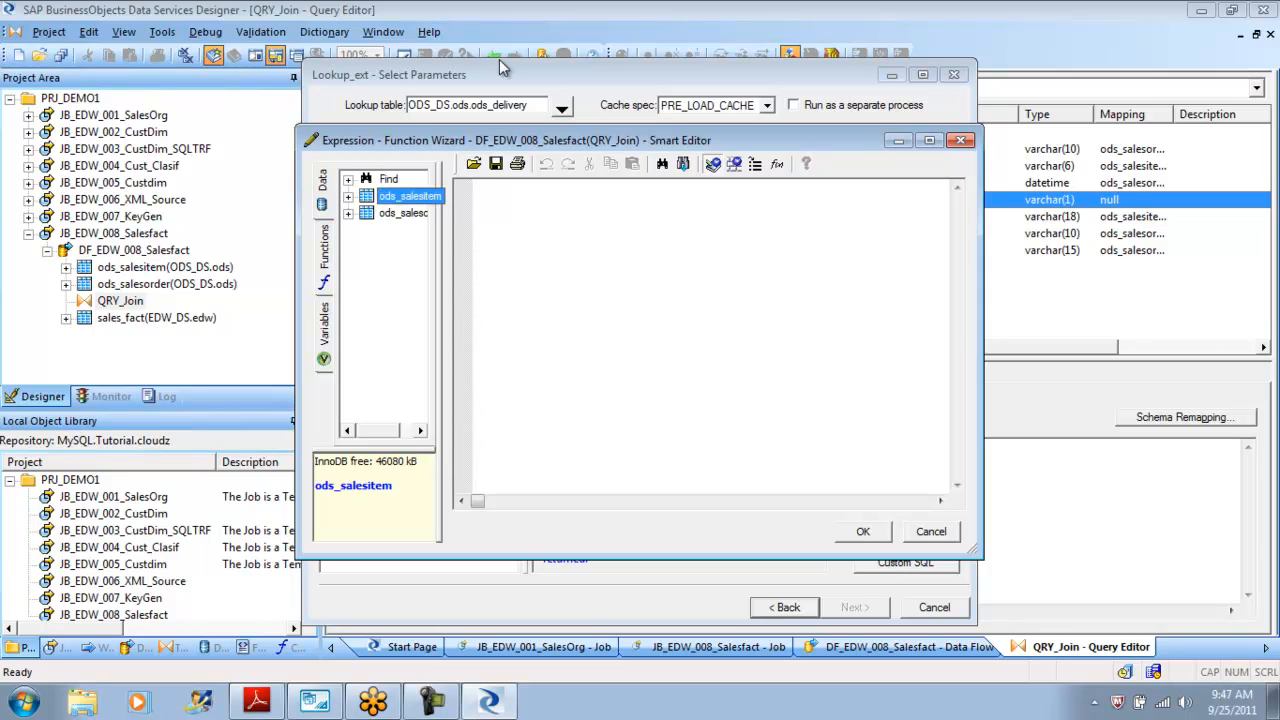
pyautogui.click(348, 196)
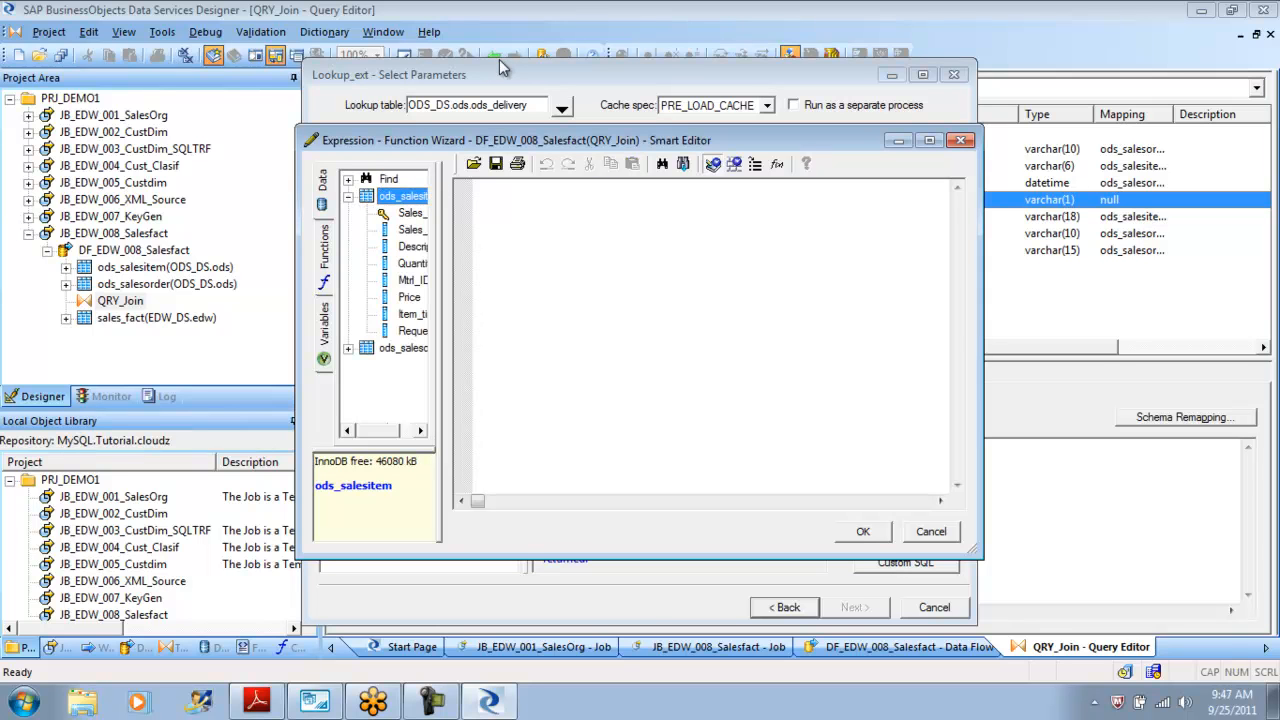
pyautogui.moveTo(446, 330); pyautogui.dragTo(650, 330)
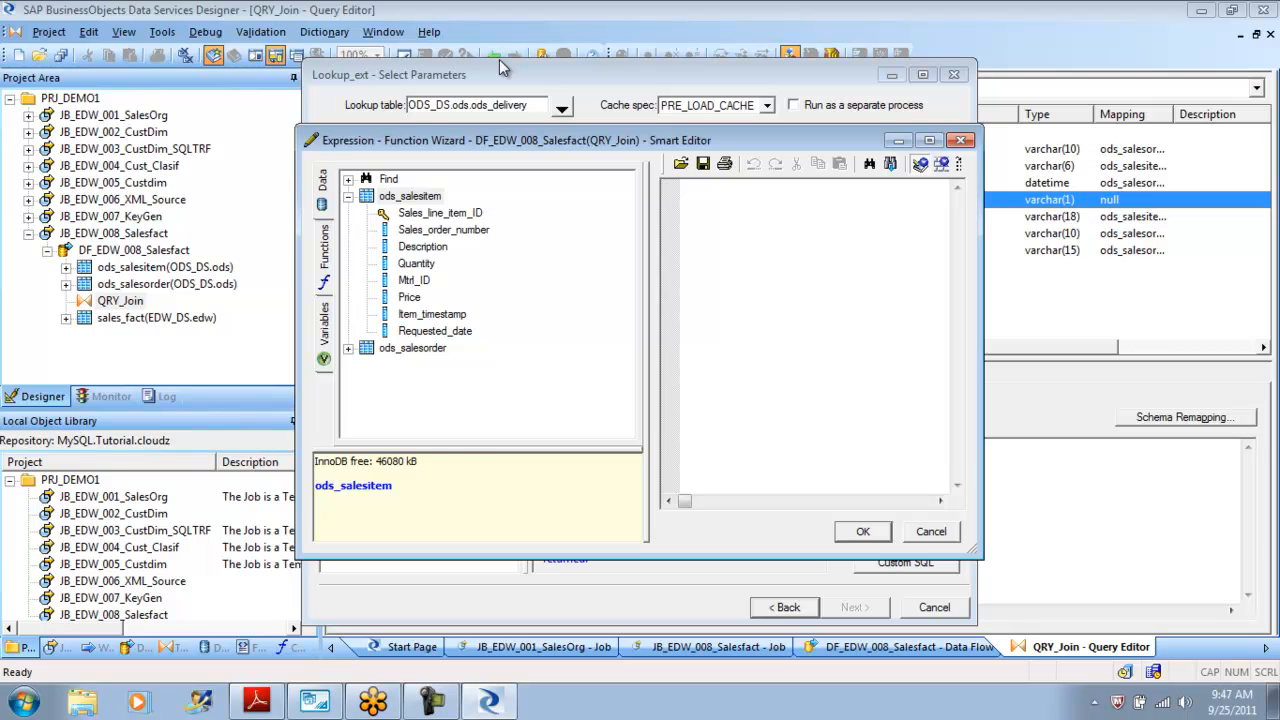
pyautogui.doubleClick(440, 213)
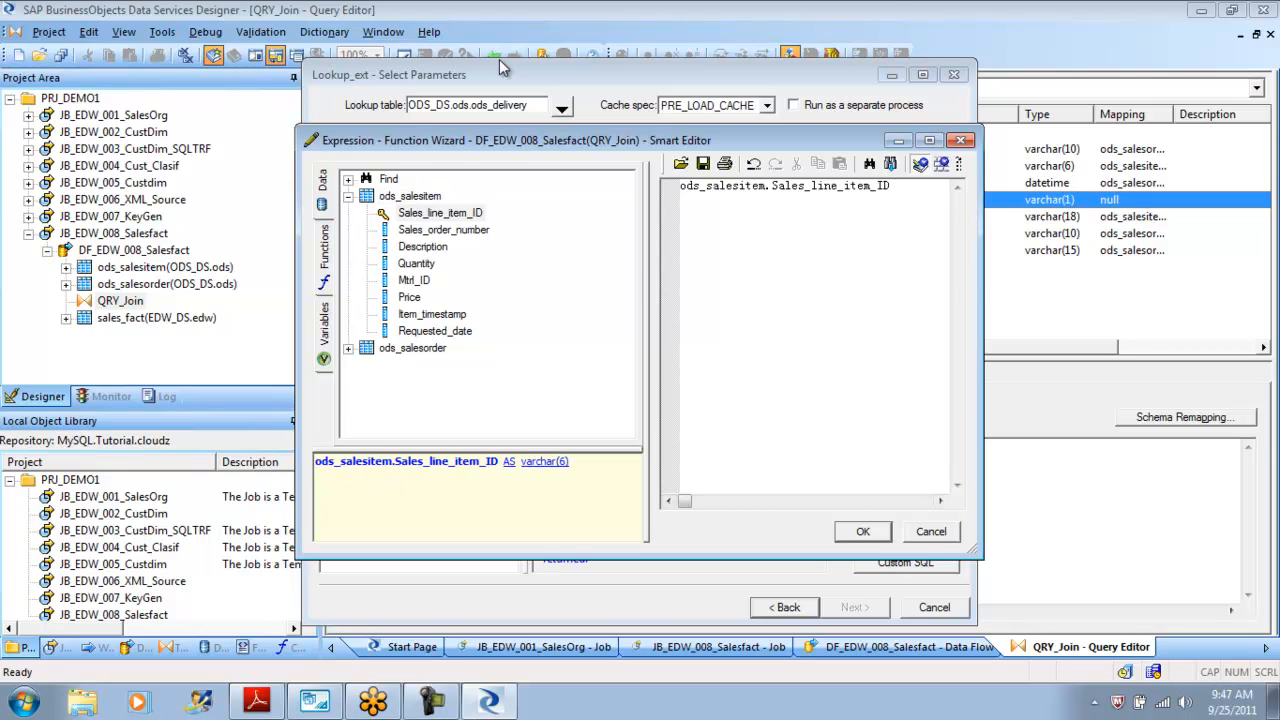
pyautogui.click(863, 531)
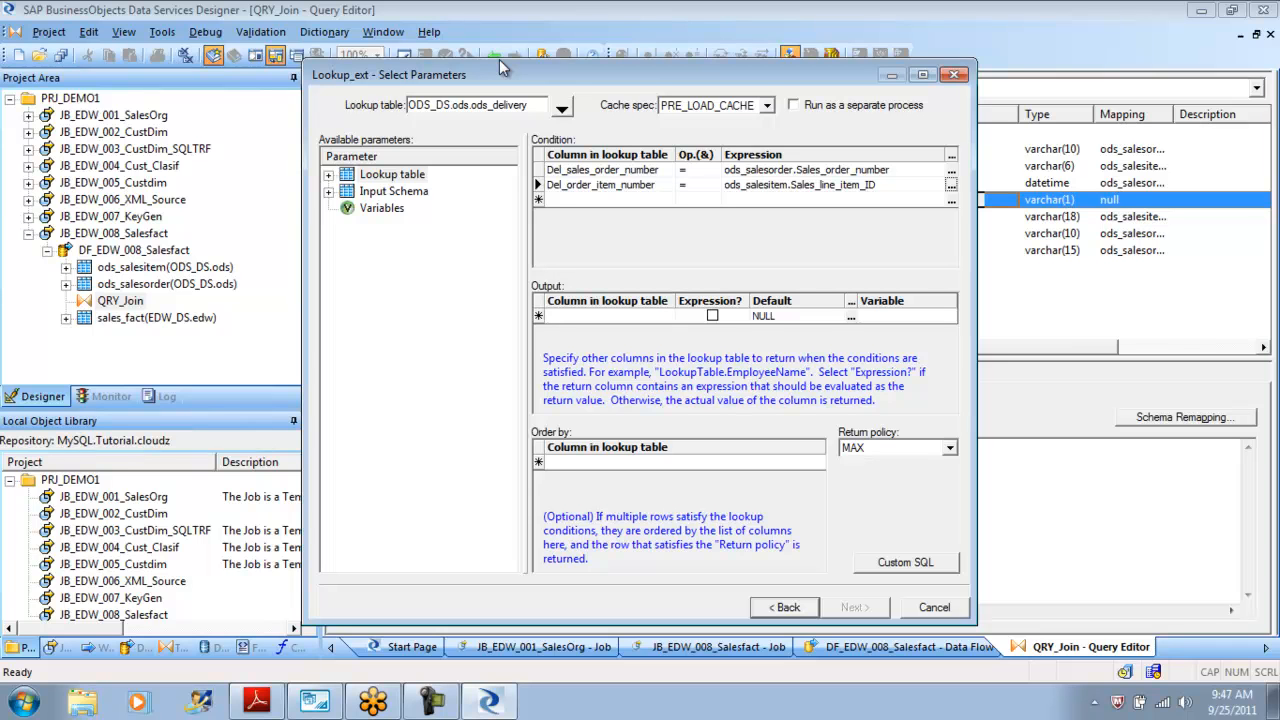
# Add Del_order_status as the lookup output column with a default value of 'UnkNown'.
pyautogui.click(609, 316)
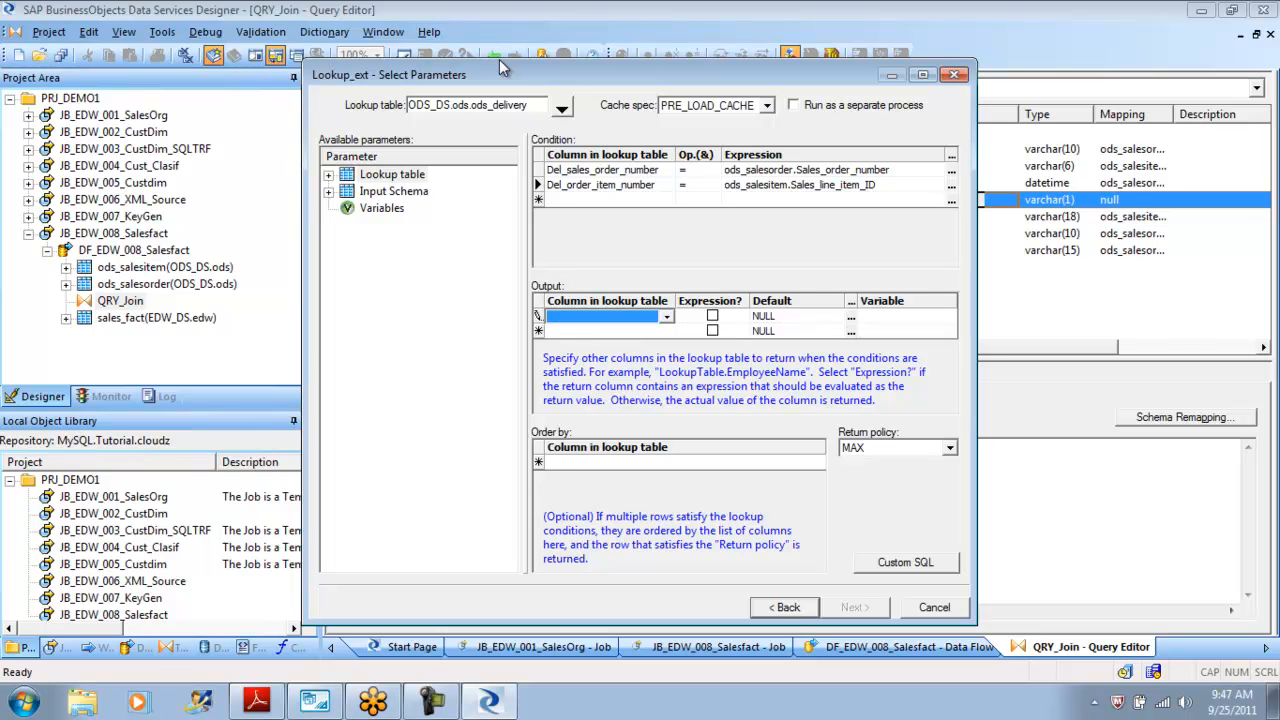
pyautogui.click(667, 317)
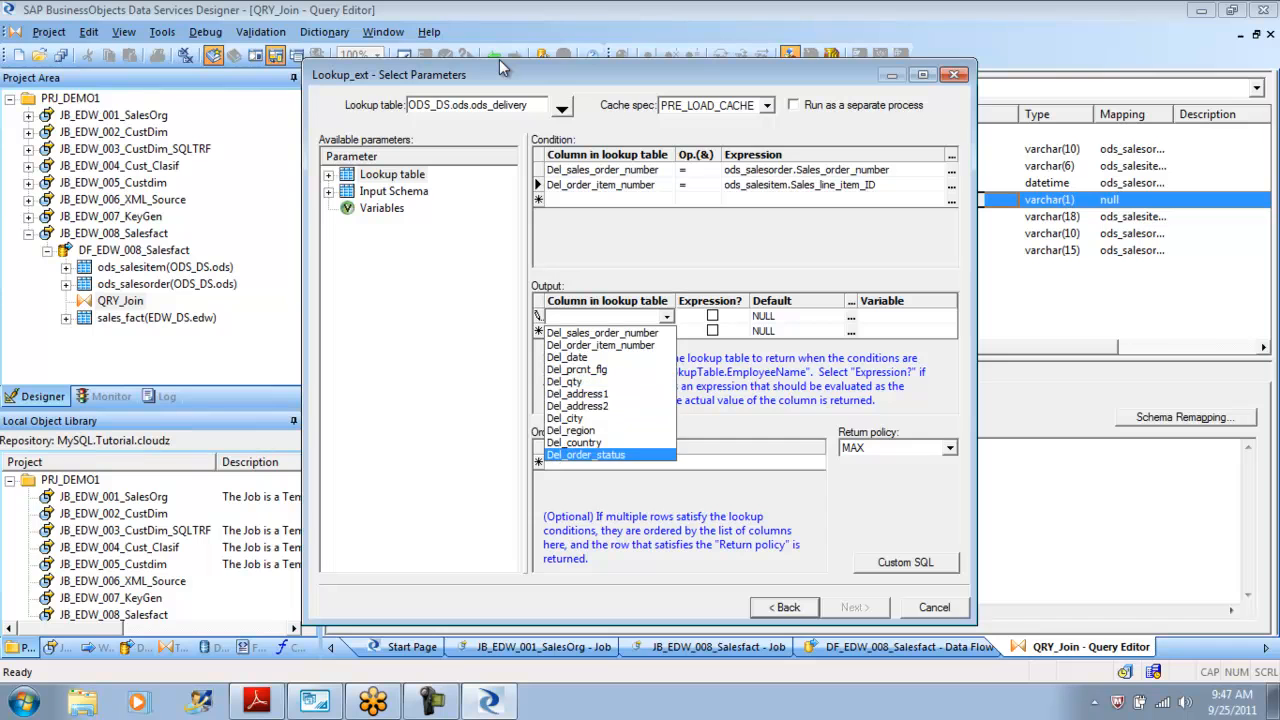
pyautogui.click(592, 455)
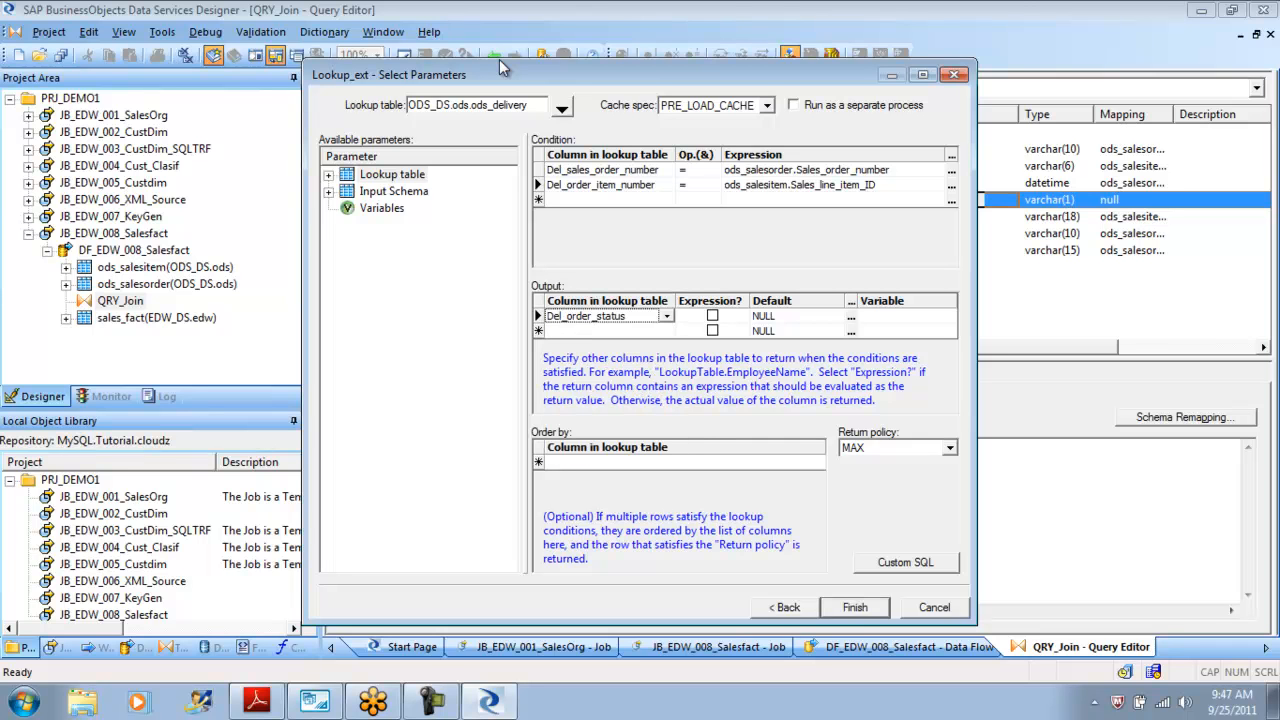
pyautogui.click(785, 316)
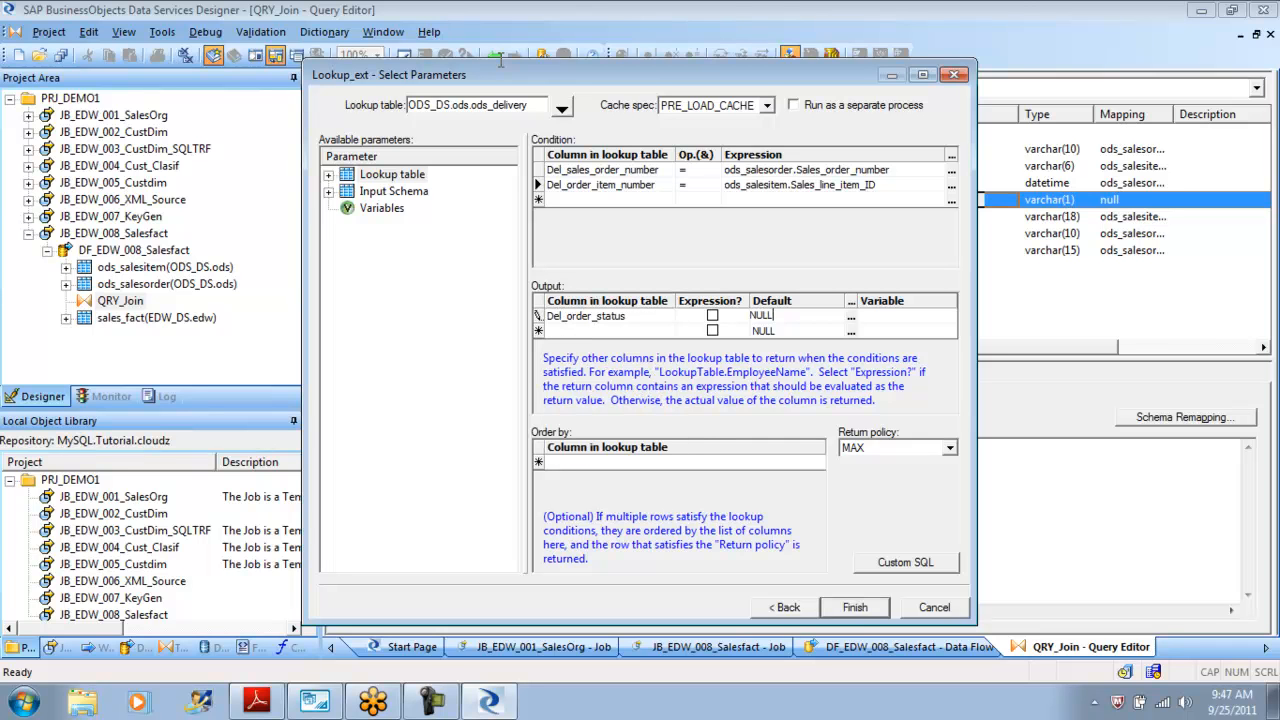
pyautogui.press('BackSpace')
pyautogui.press('BackSpace')
pyautogui.press('BackSpace')
pyautogui.write("'UnkNown'")
pyautogui.press('Return')
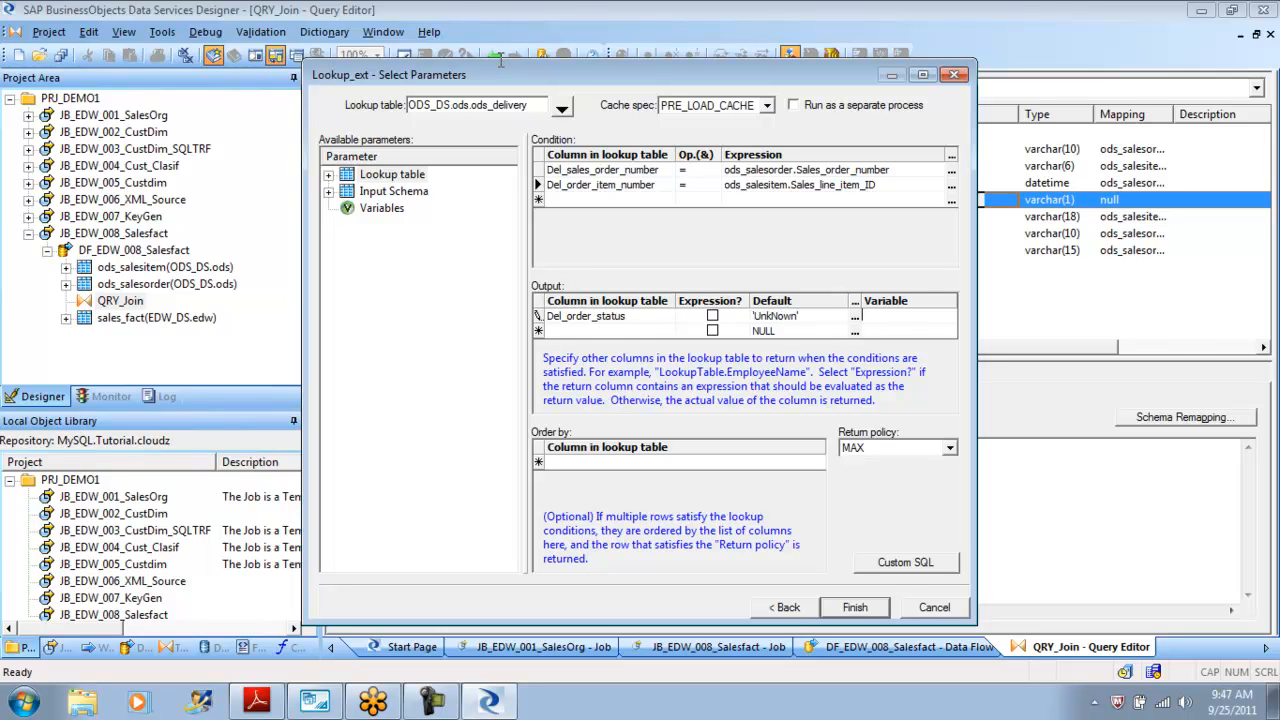
pyautogui.press('Tab')
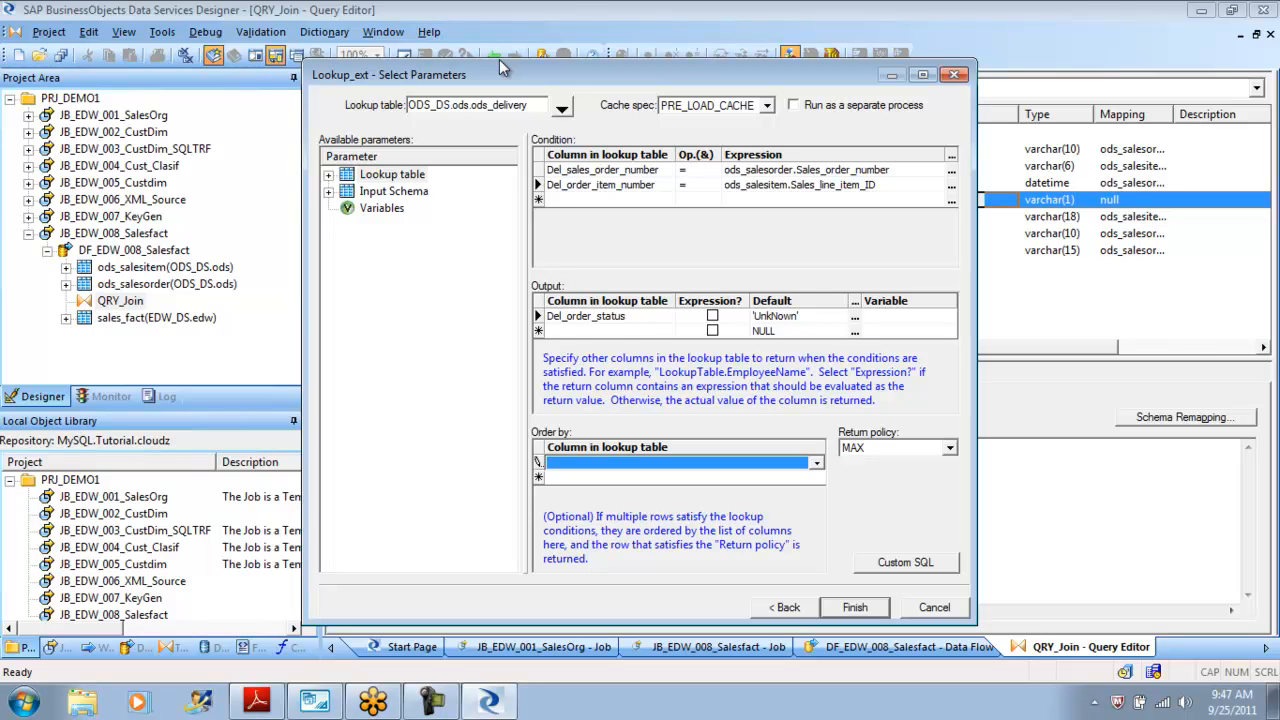
# Order the lookup results by Del_order_item_number.
pyautogui.hotkey('alt', 'Down')
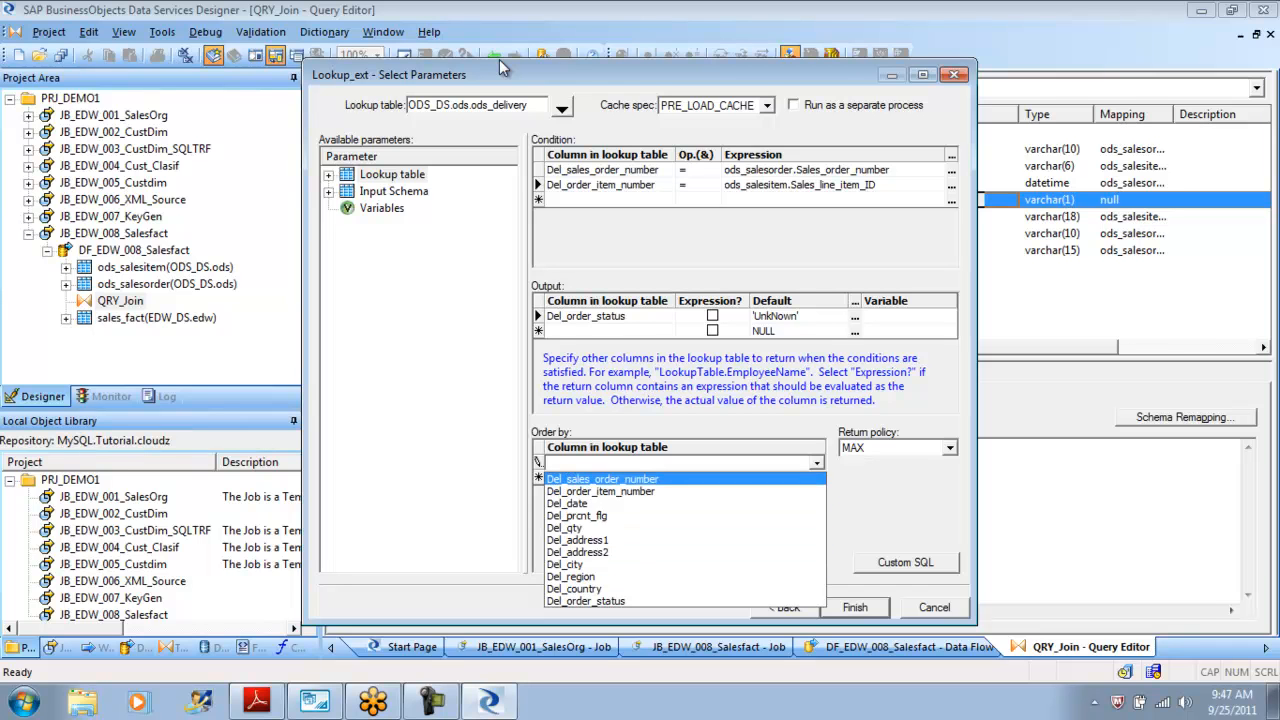
pyautogui.press('Down')
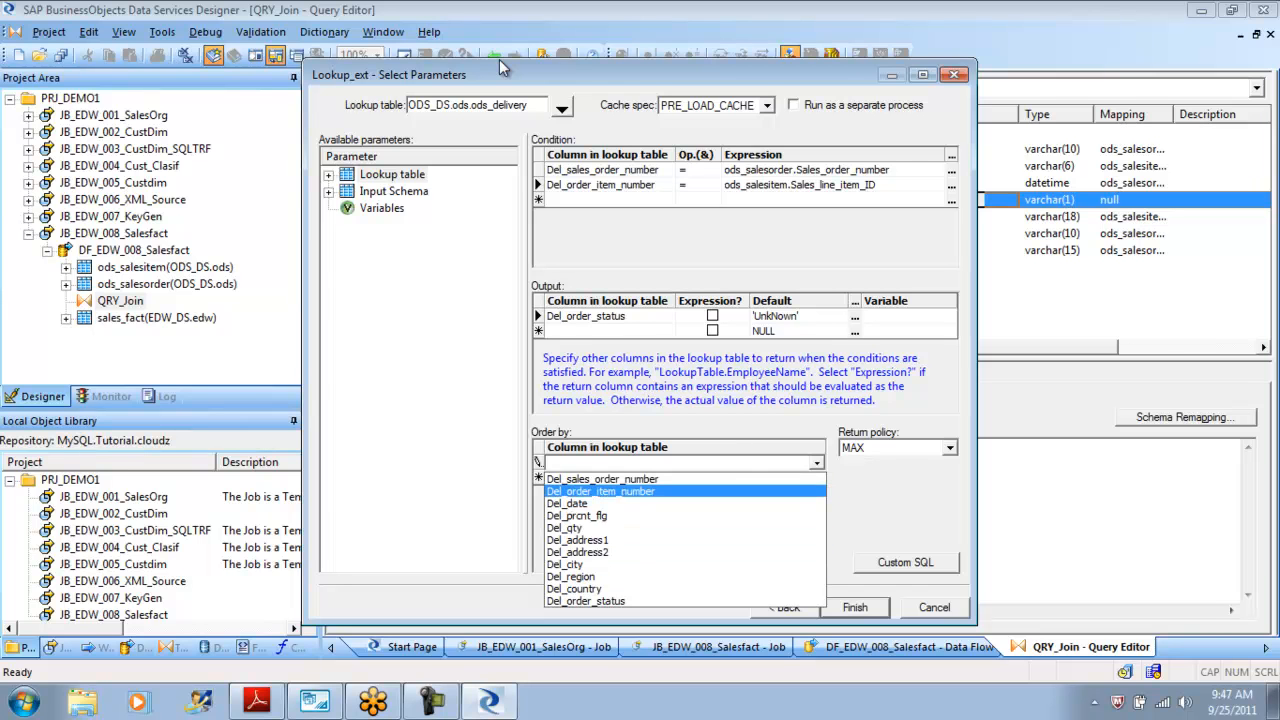
pyautogui.press('Return')
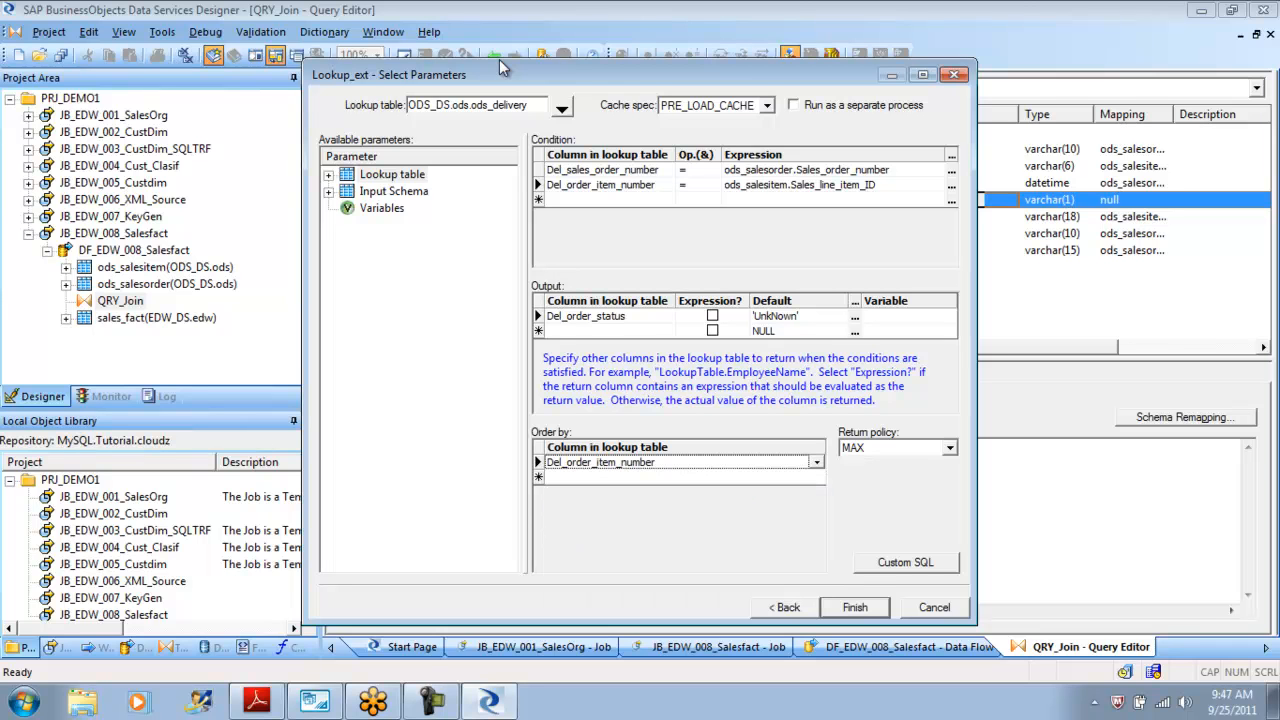
pyautogui.hotkey('alt', 'Down')
pyautogui.press('Return')
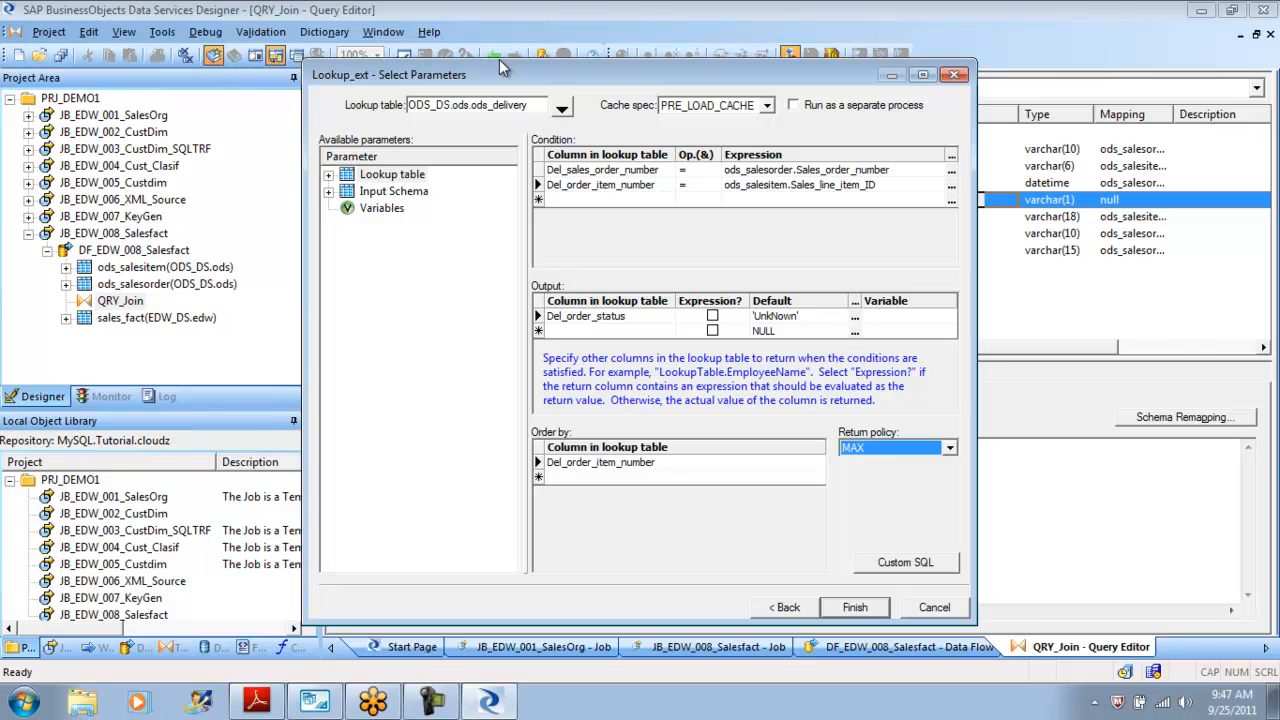
# Set the return policy to MAX and finish the lookup_ext function.
pyautogui.hotkey('alt', 'Down')
pyautogui.press('Down')
pyautogui.press('Down')
pyautogui.press('Return')
pyautogui.hotkey('alt', 'Down')
pyautogui.press('Up')
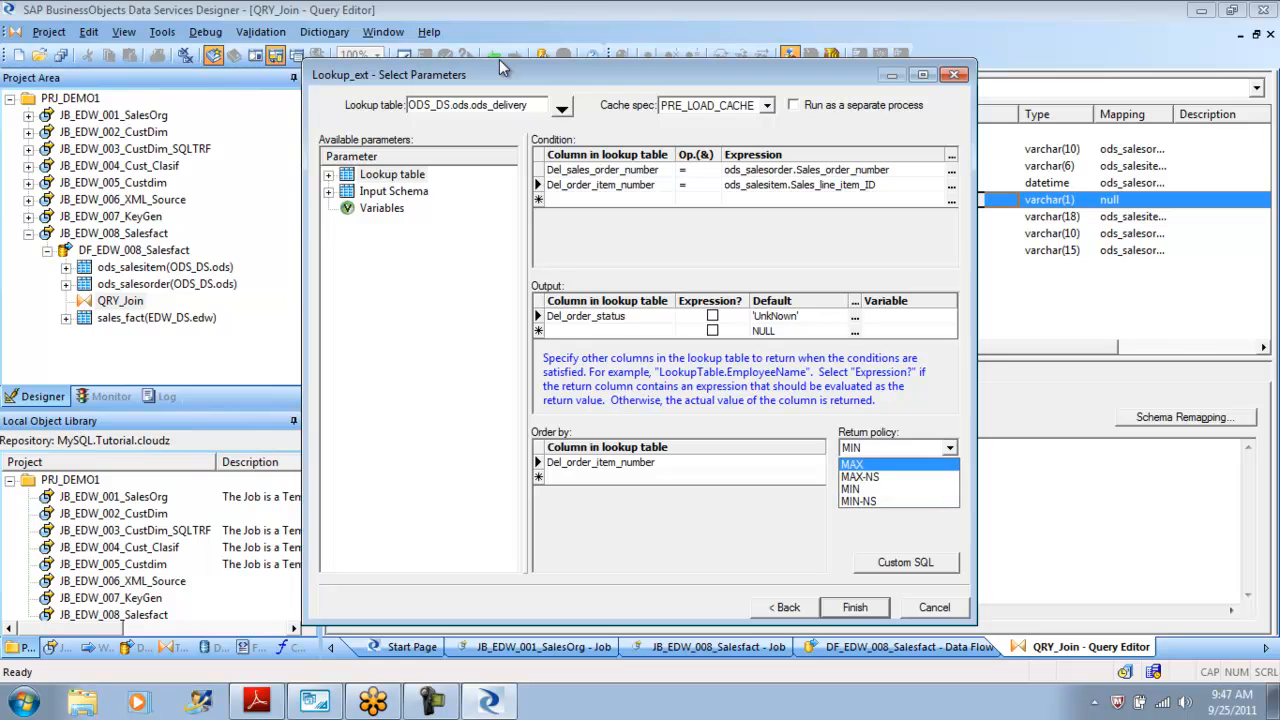
pyautogui.press('Return')
pyautogui.press('Return')
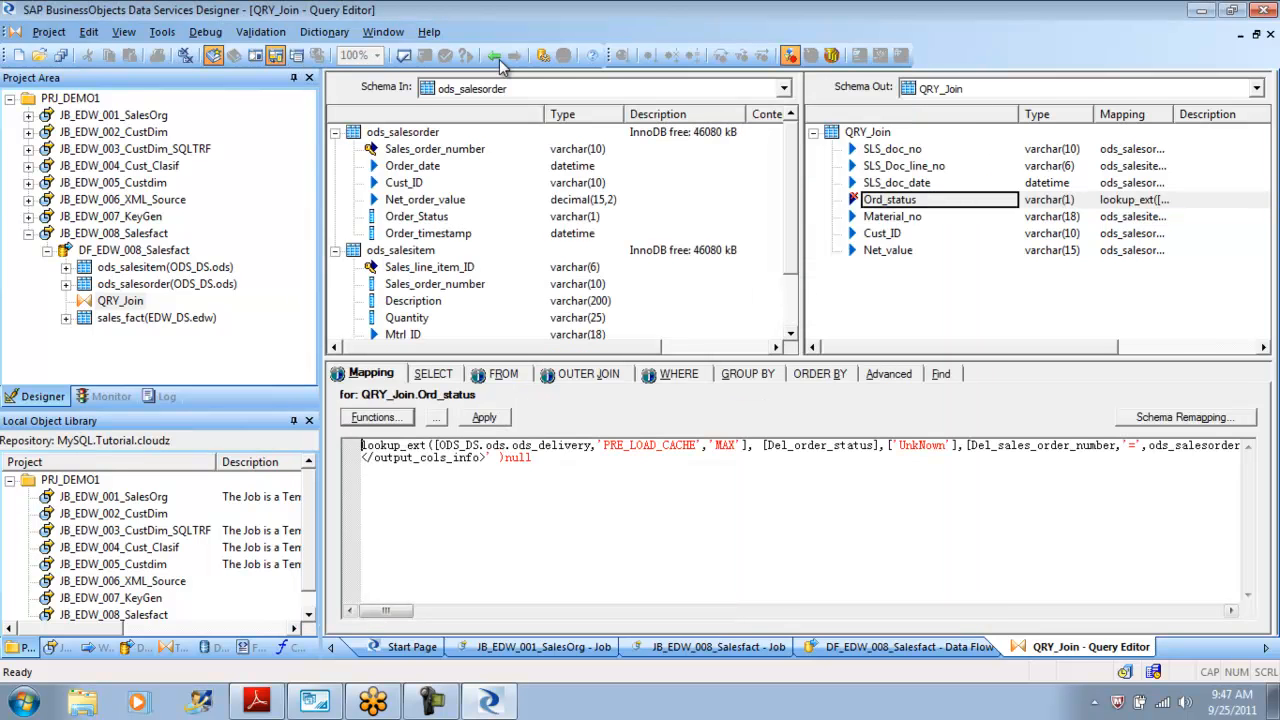
# Delete the trailing null from the end of the Ord_status mapping expression.
pyautogui.press('Down')
pyautogui.press('Up')
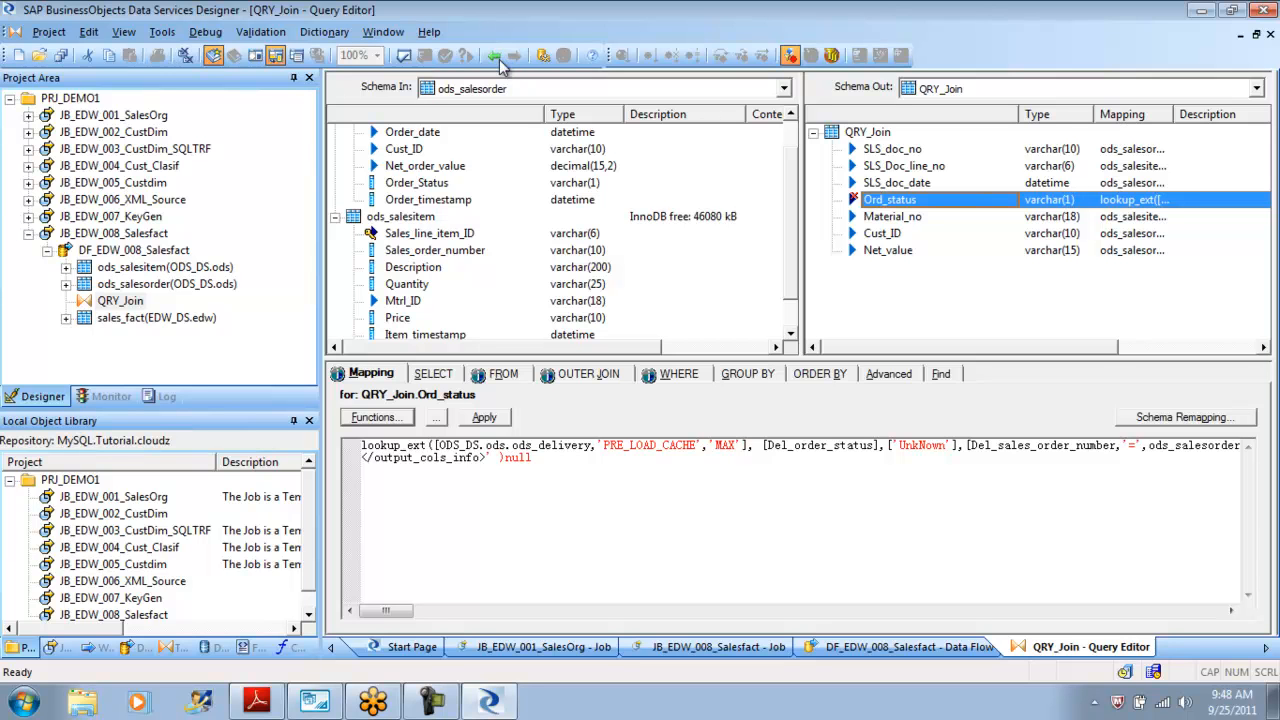
pyautogui.moveTo(386, 611)
pyautogui.mouseDown()
pyautogui.moveTo(537, 611)
pyautogui.moveTo(386, 611)
pyautogui.mouseUp()
pyautogui.press('BackSpace')
pyautogui.press('BackSpace')
pyautogui.press('BackSpace')
pyautogui.press('BackSpace')
pyautogui.click(882, 233)
pyautogui.click(890, 200)
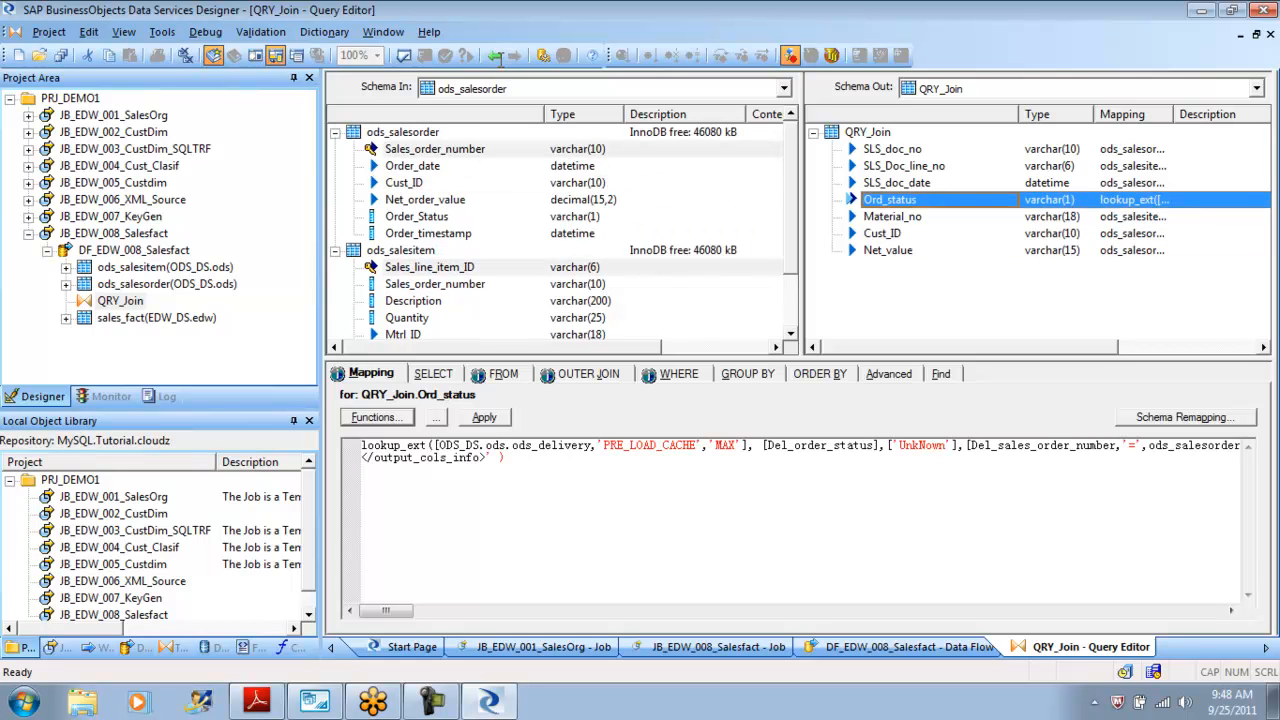
# Validate the QRY_Join query and return to the JB_EDW_008_Salesfact job.
pyautogui.click(404, 55)
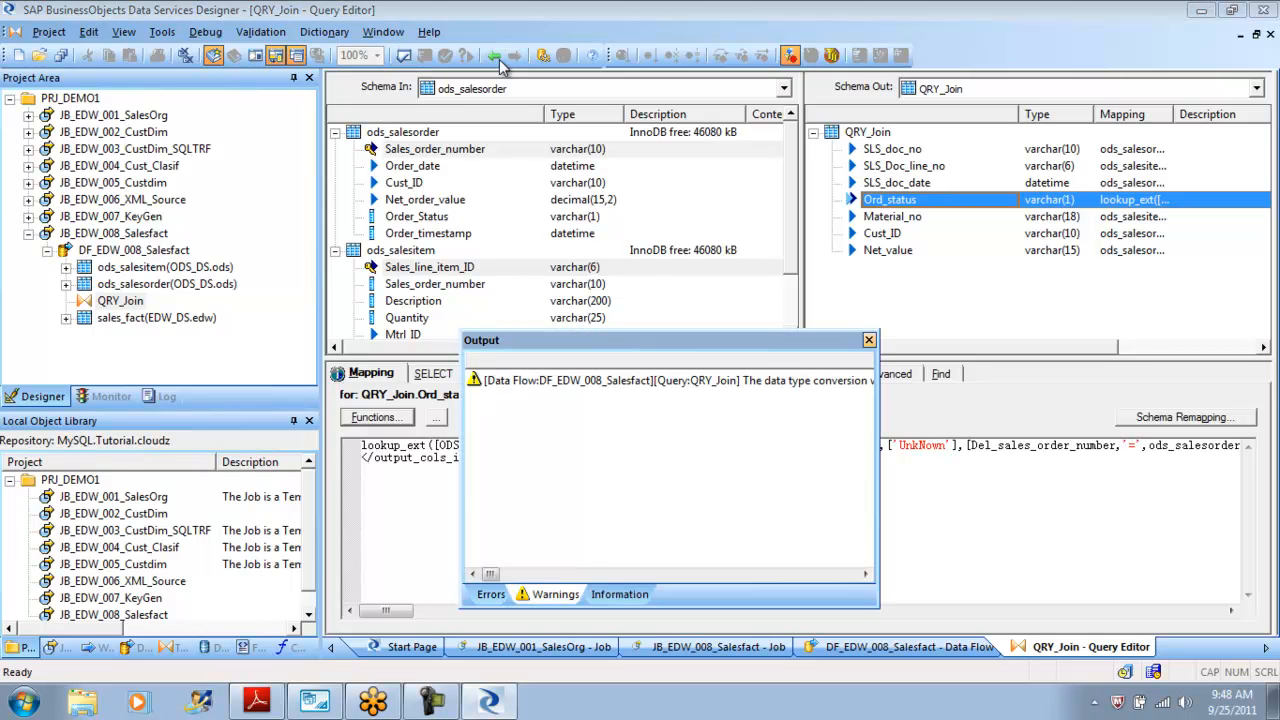
pyautogui.click(869, 340)
pyautogui.click(494, 56)
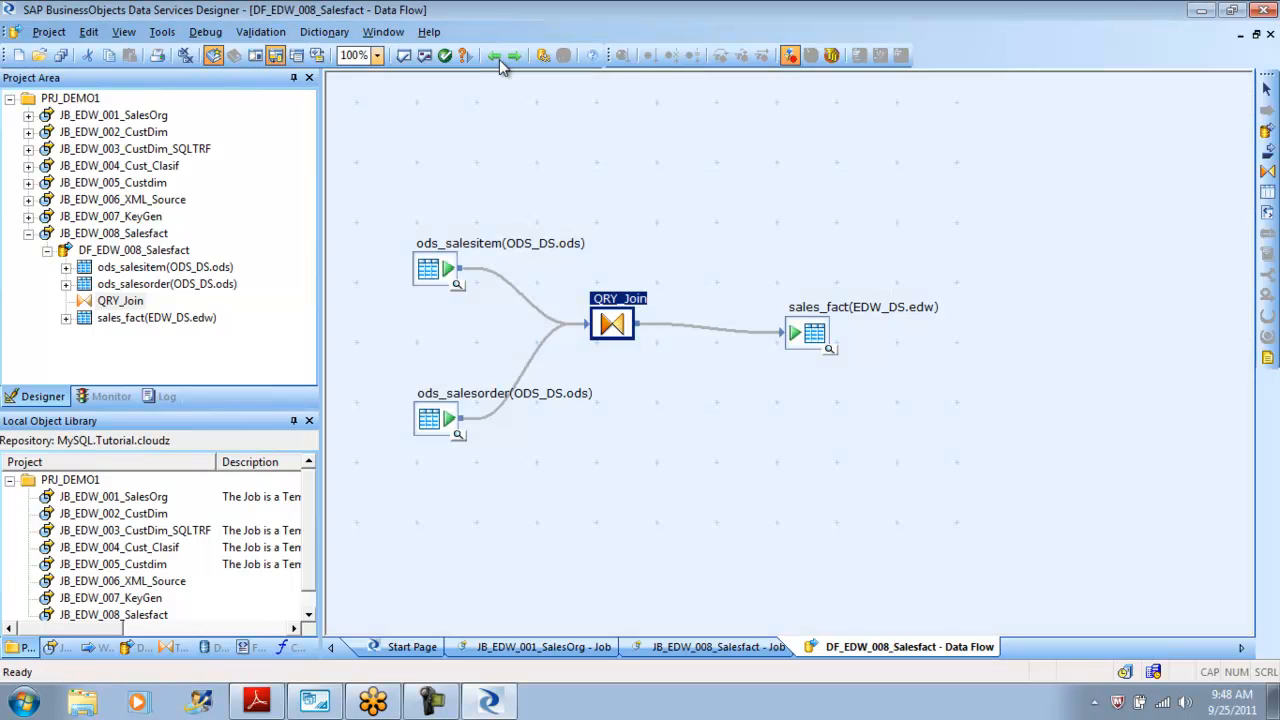
pyautogui.click(28, 116)
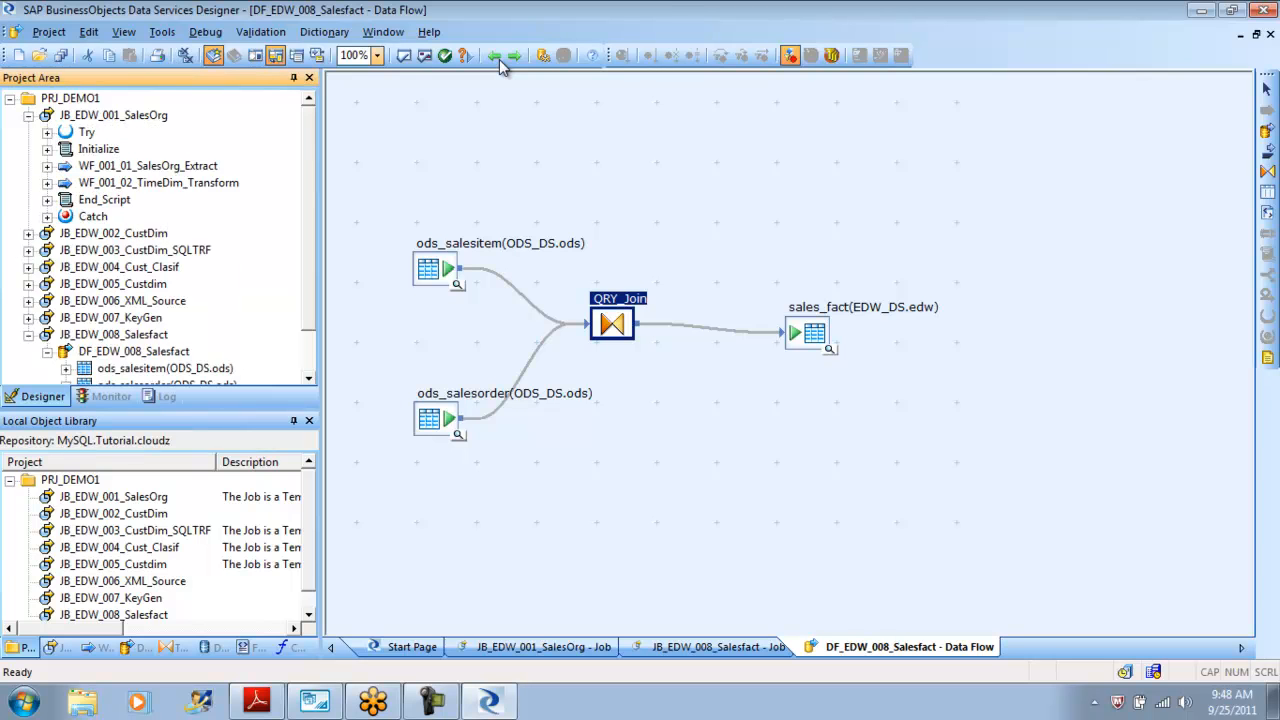
pyautogui.click(28, 116)
pyautogui.click(494, 56)
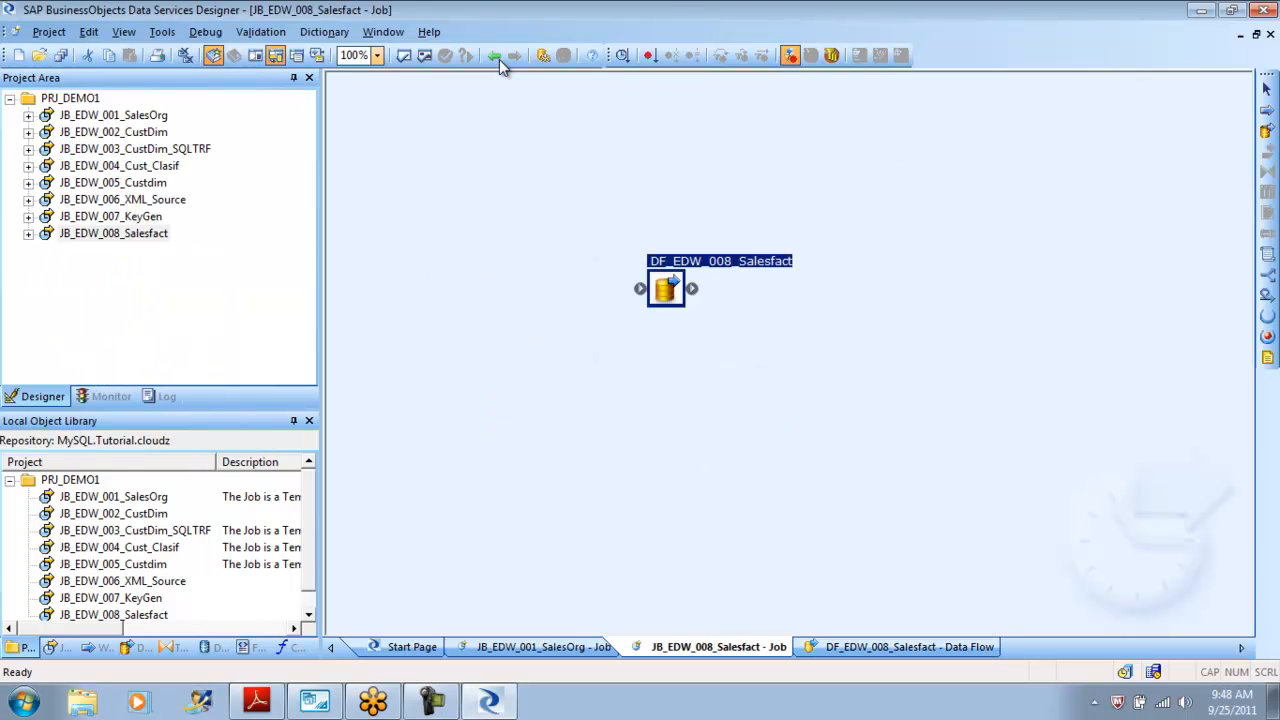
# Execute JB_EDW_008_Salesfact, saving the changed data flow and accepting the default execution properties.
pyautogui.rightClick(110, 234)
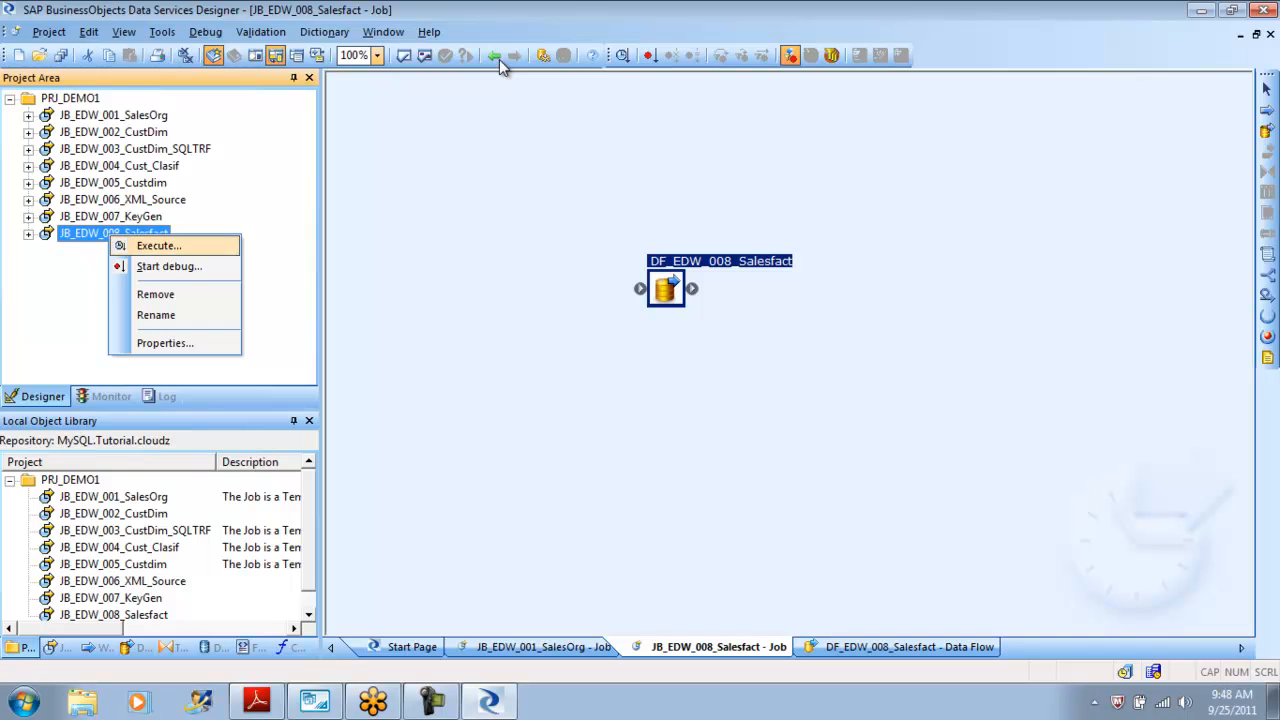
pyautogui.click(158, 245)
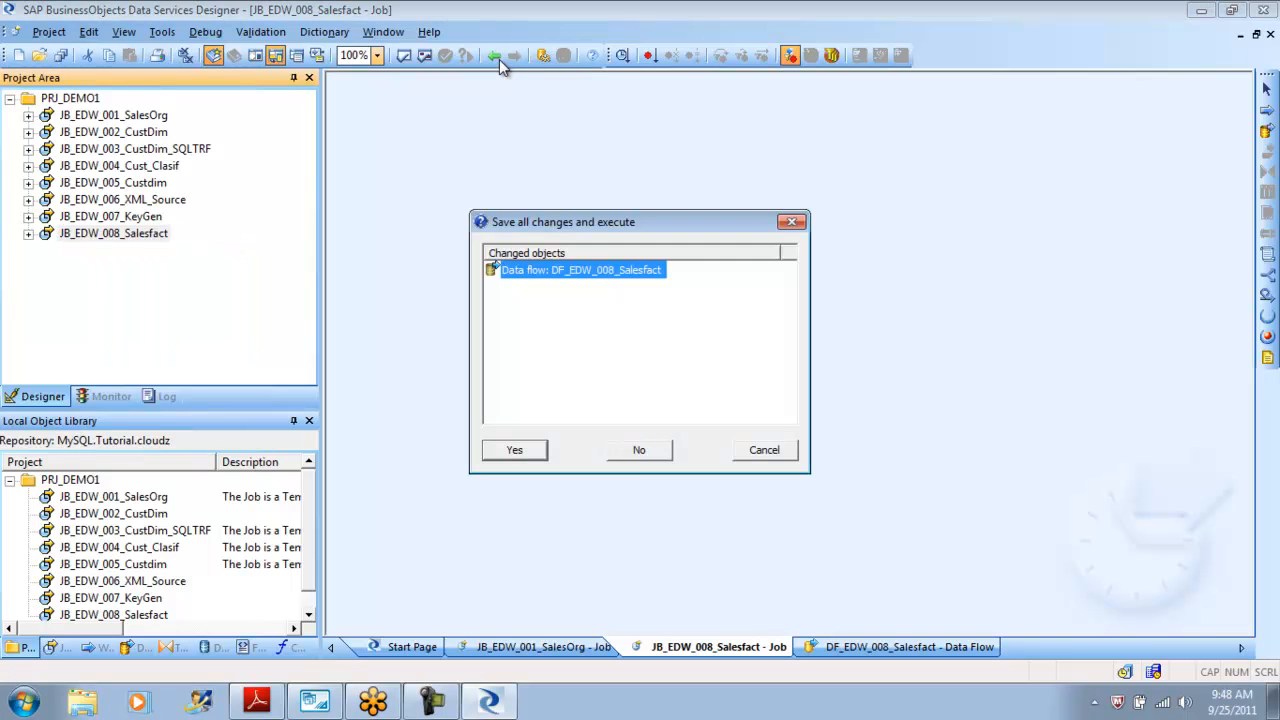
pyautogui.click(514, 450)
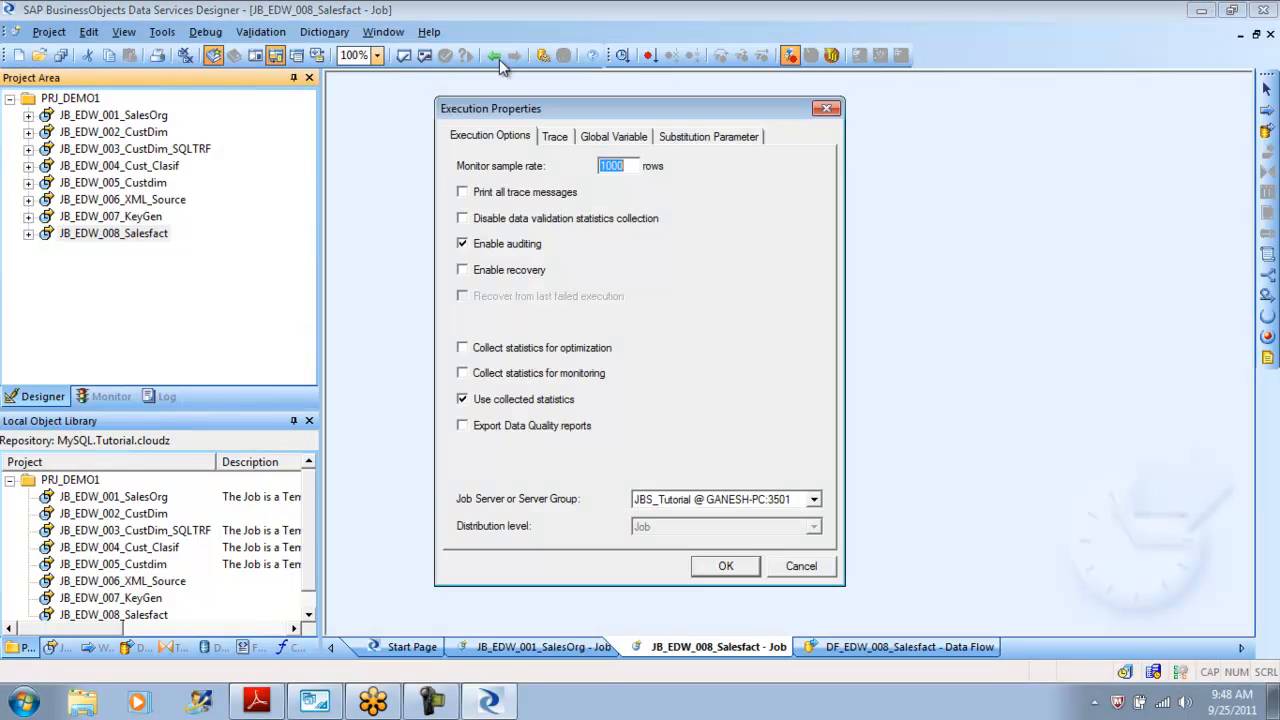
pyautogui.press('Return')
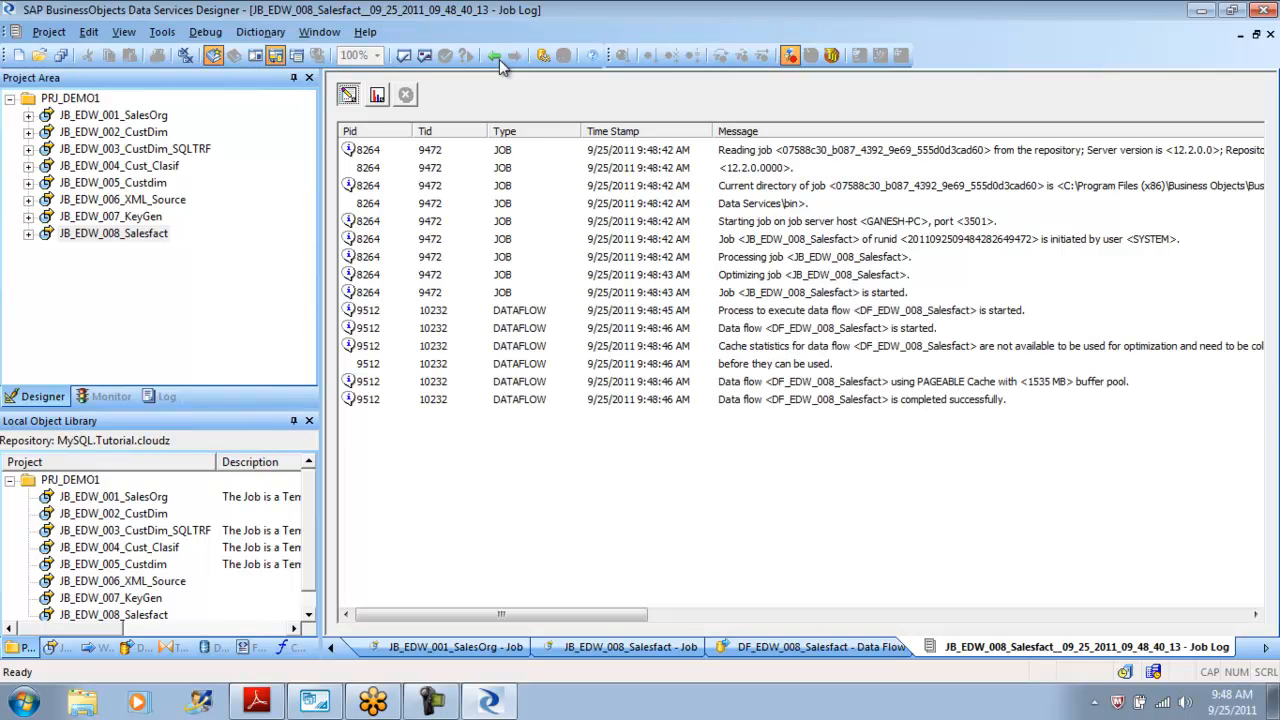
# Rerun the sales_fact query in MySQL Workbench and examine the Ord_status values of the newly loaded rows.
pyautogui.hotkey('alt', 'Tab')
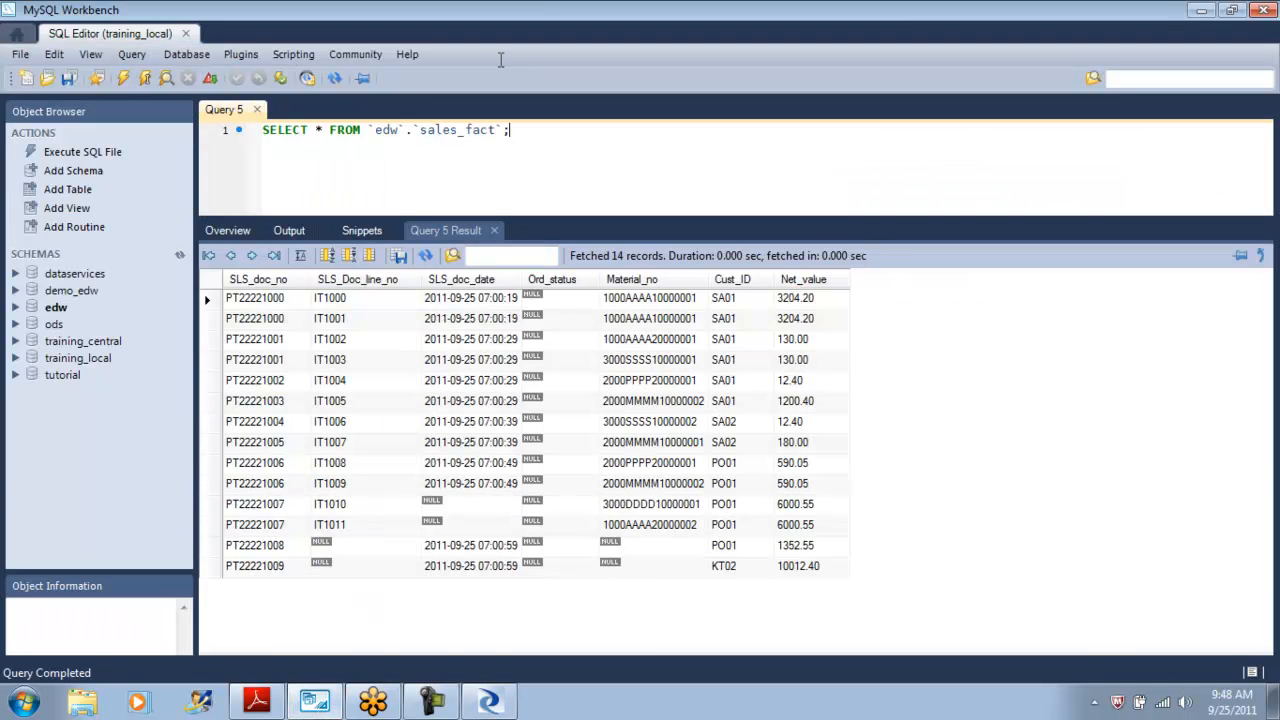
pyautogui.hotkey('ctrl', 'Return')
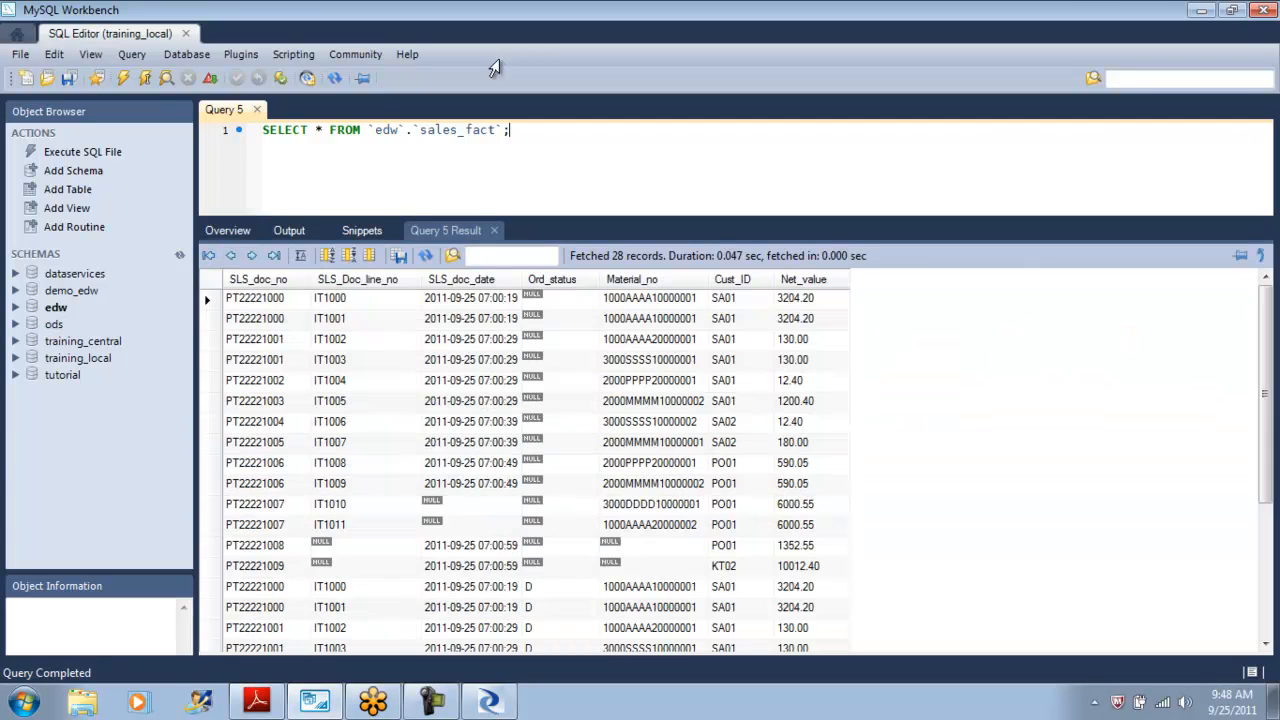
pyautogui.moveTo(503, 219); pyautogui.dragTo(503, 143)
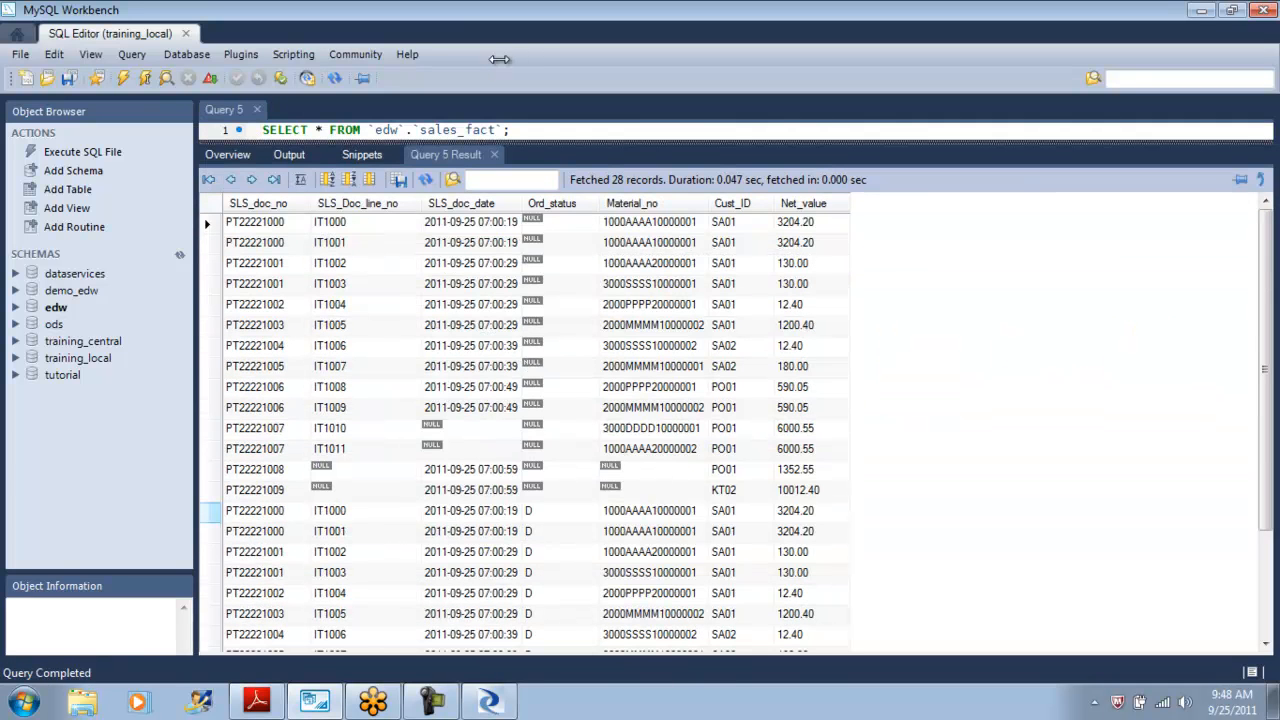
pyautogui.moveTo(211, 512); pyautogui.dragTo(211, 640)
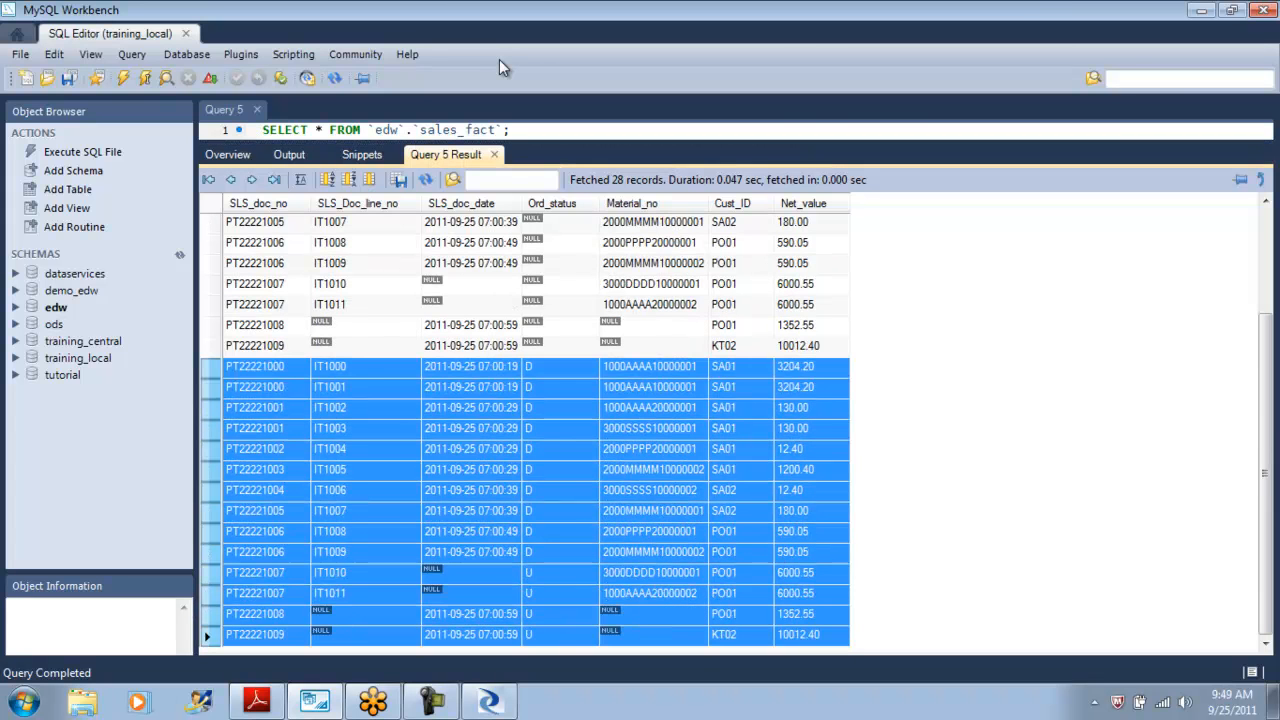
pyautogui.moveTo(211, 345); pyautogui.dragTo(211, 221)
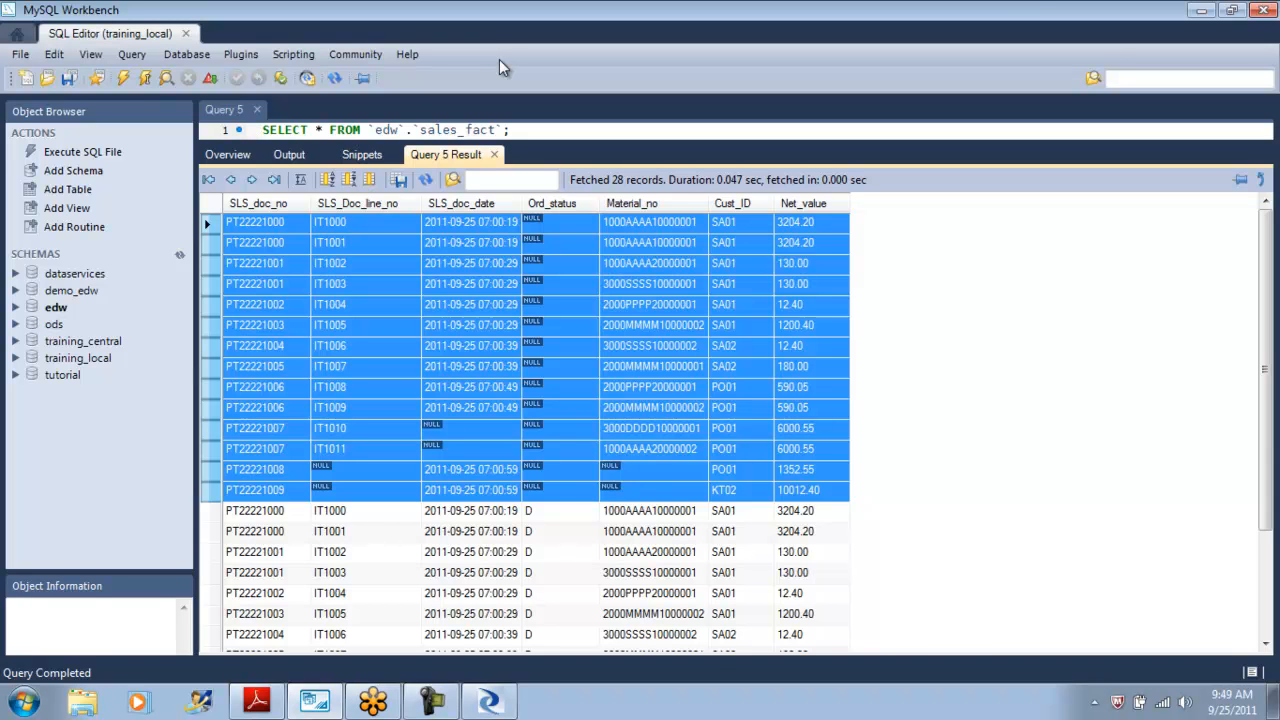
pyautogui.moveTo(1265, 370); pyautogui.dragTo(1265, 476)
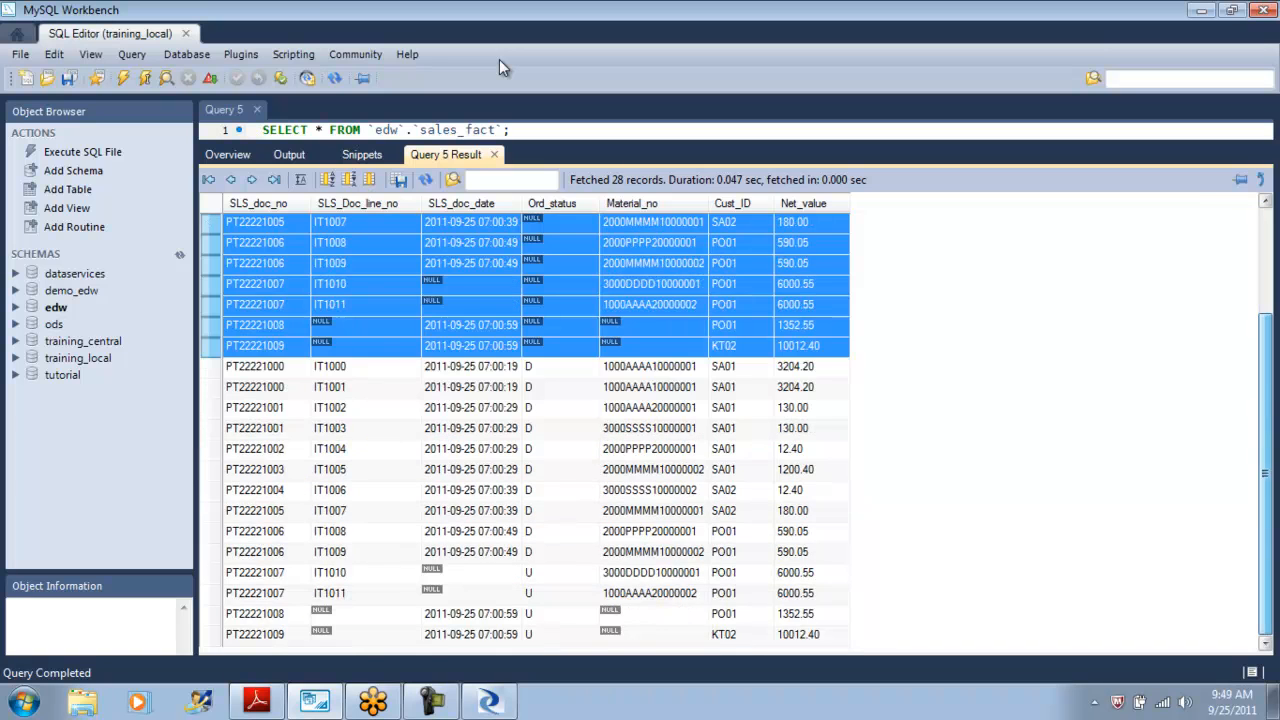
pyautogui.click(560, 367)
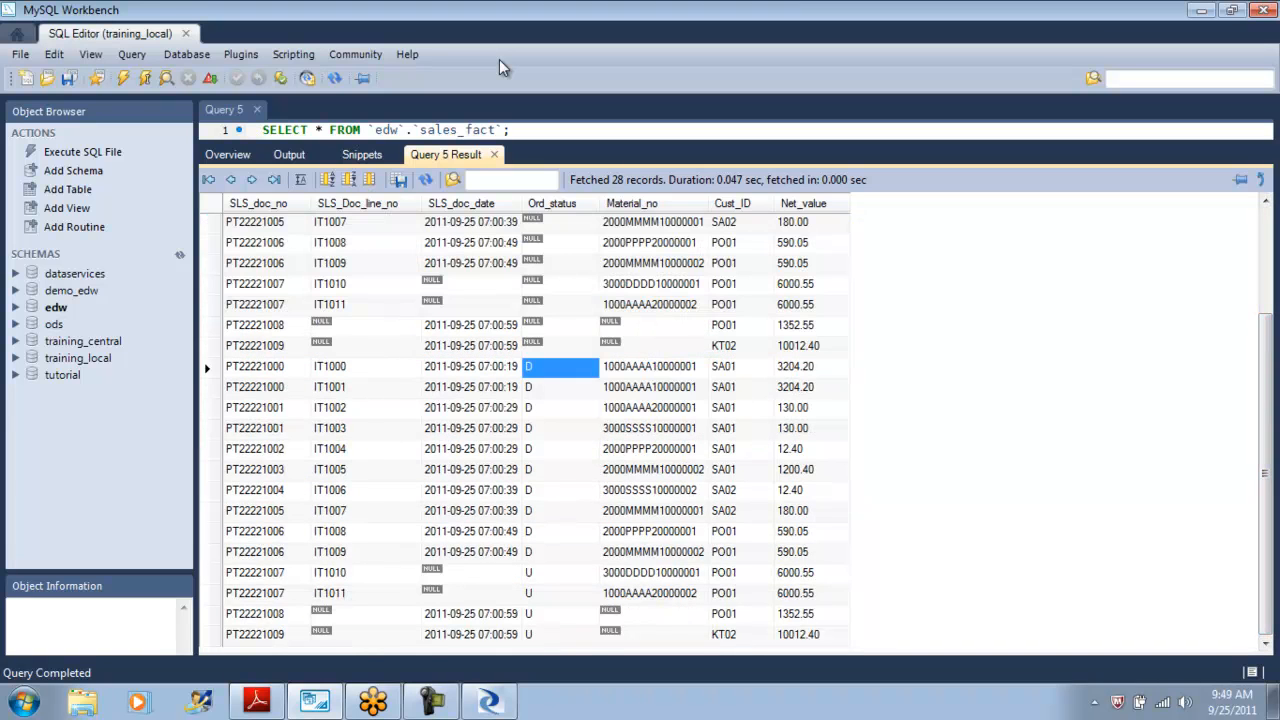
pyautogui.hotkey('shift', 'Down')
pyautogui.hotkey('shift', 'Down')
pyautogui.hotkey('shift', 'Down')
pyautogui.hotkey('shift', 'Down')
pyautogui.hotkey('shift', 'Down')
pyautogui.hotkey('shift', 'Down')
pyautogui.hotkey('shift', 'Down')
pyautogui.hotkey('shift', 'Down')
pyautogui.hotkey('shift', 'Down')
pyautogui.hotkey('shift', 'Down')
pyautogui.hotkey('shift', 'Down')
pyautogui.hotkey('shift', 'Down')
pyautogui.hotkey('shift', 'Down')
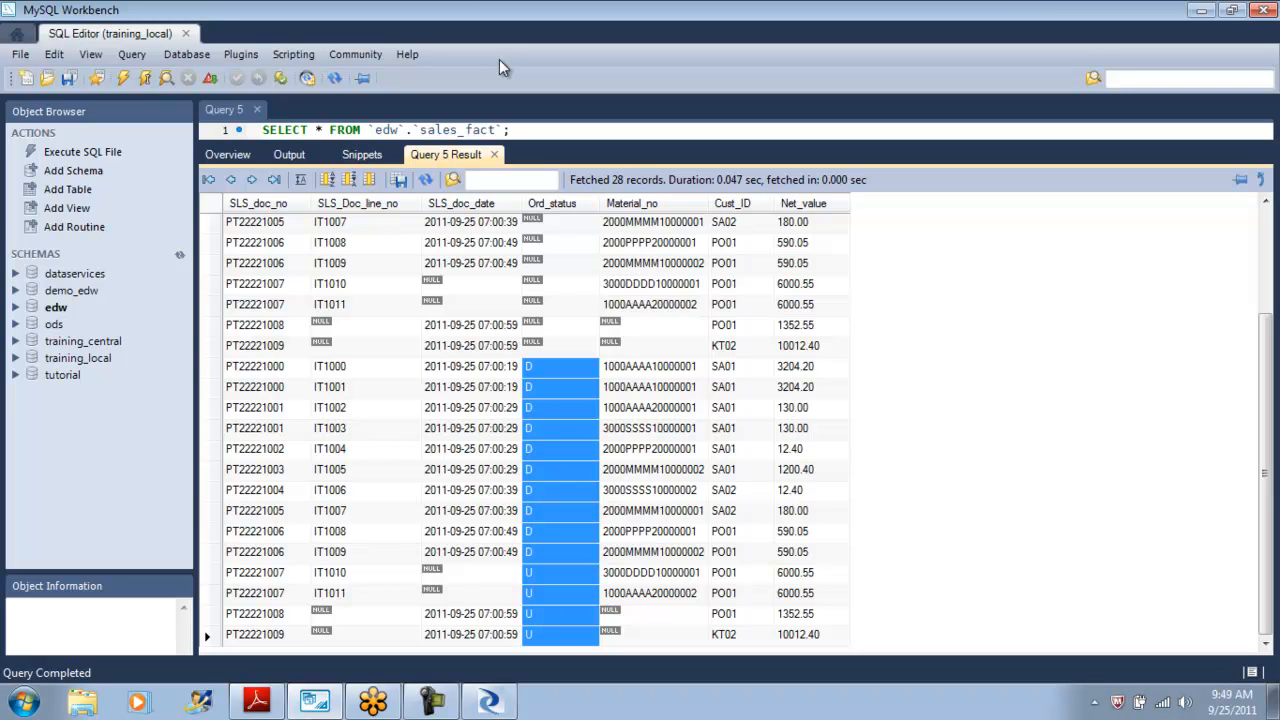
# Open the Changed-Data Capture chapter in the tutorial PDF and read its exercise overview.
pyautogui.hotkey('alt', 'Tab')
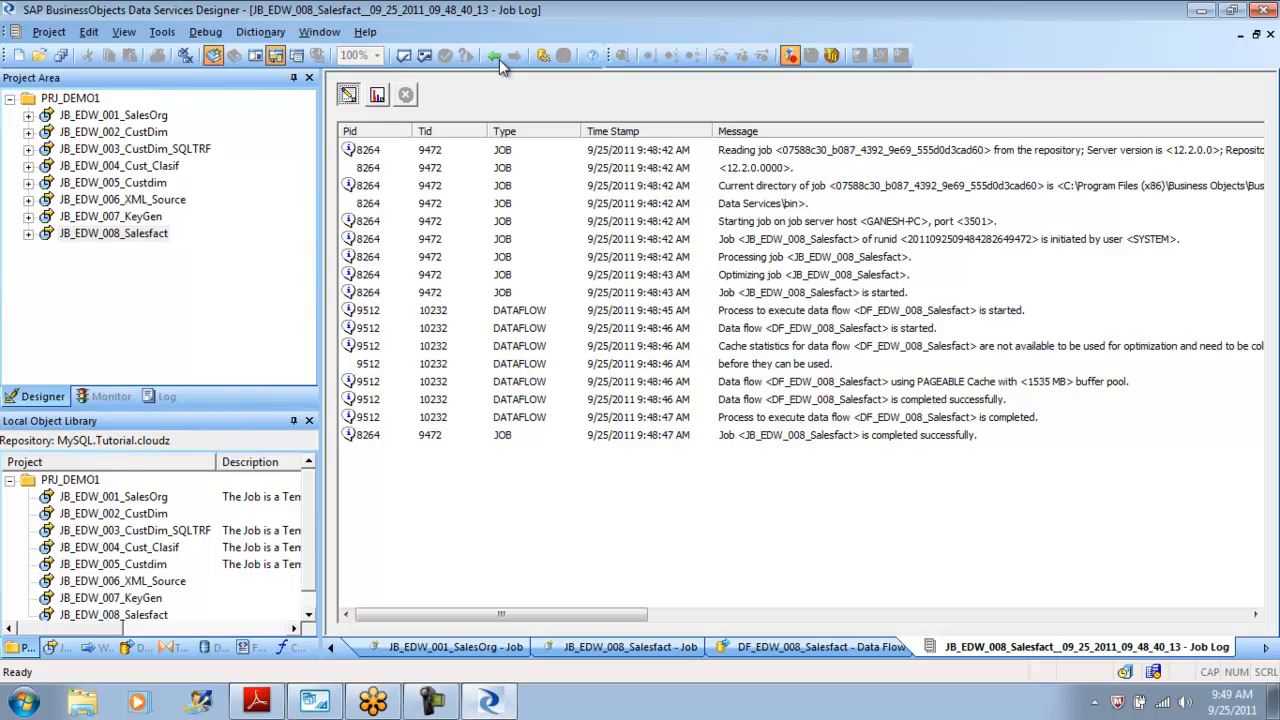
pyautogui.hotkey('alt', 'Tab')
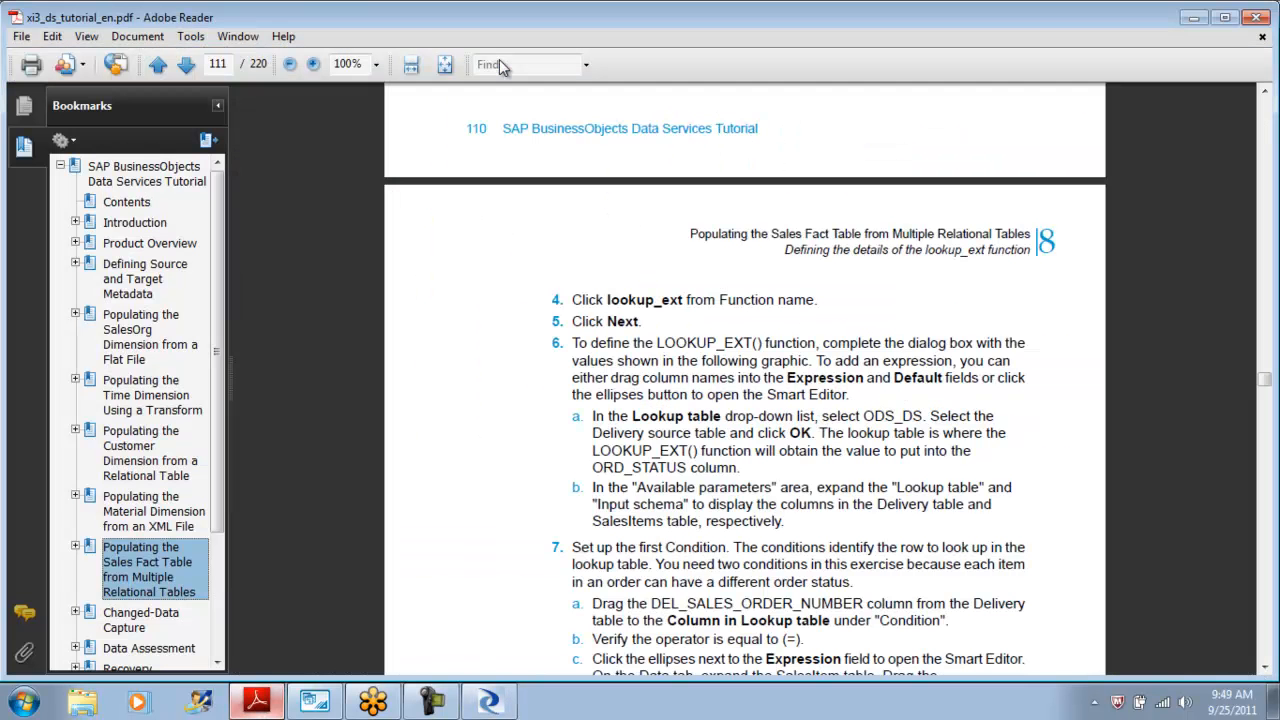
pyautogui.moveTo(217, 352); pyautogui.dragTo(217, 433)
pyautogui.click(141, 507)
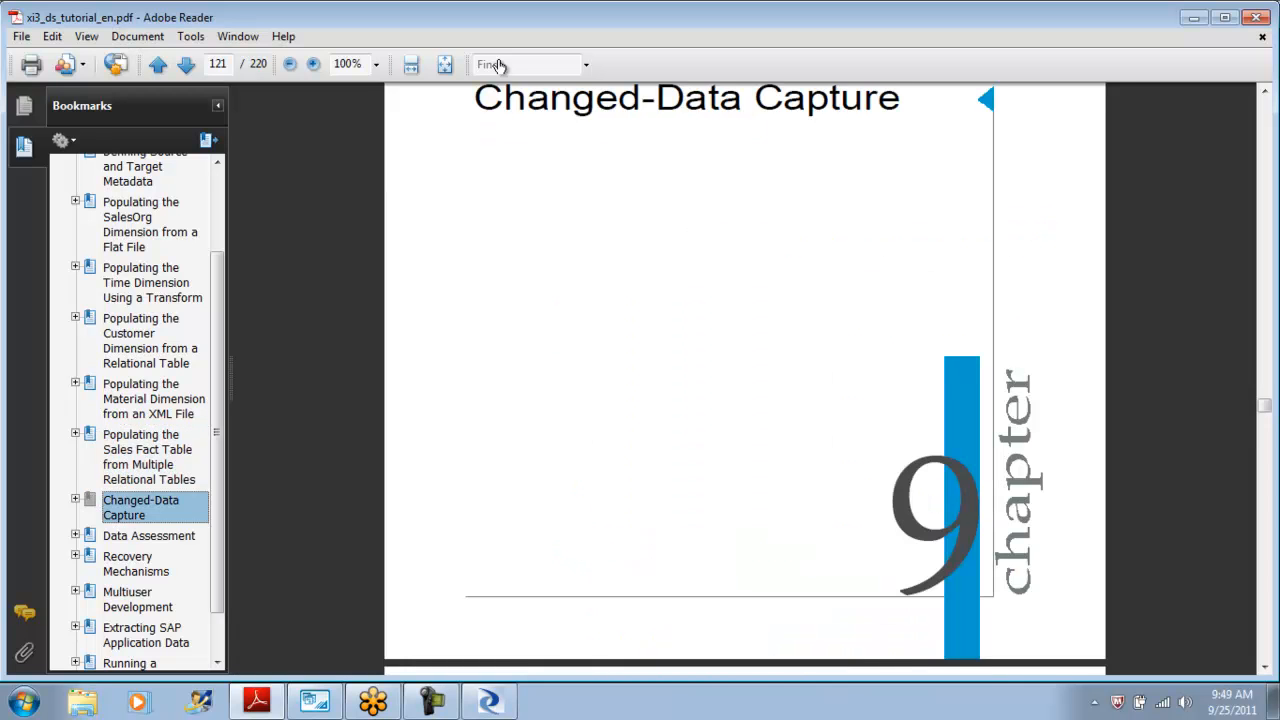
pyautogui.scroll(-10, 745, 380)
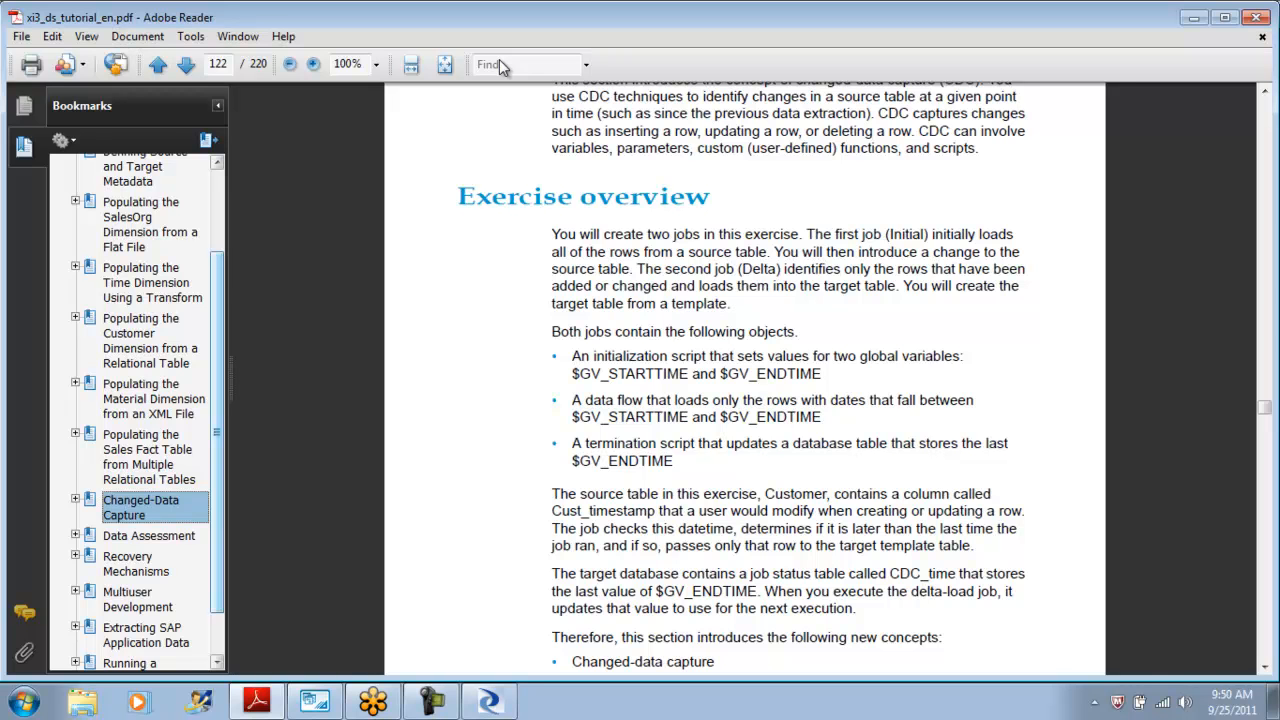
pyautogui.scroll(-1, 503, 67)
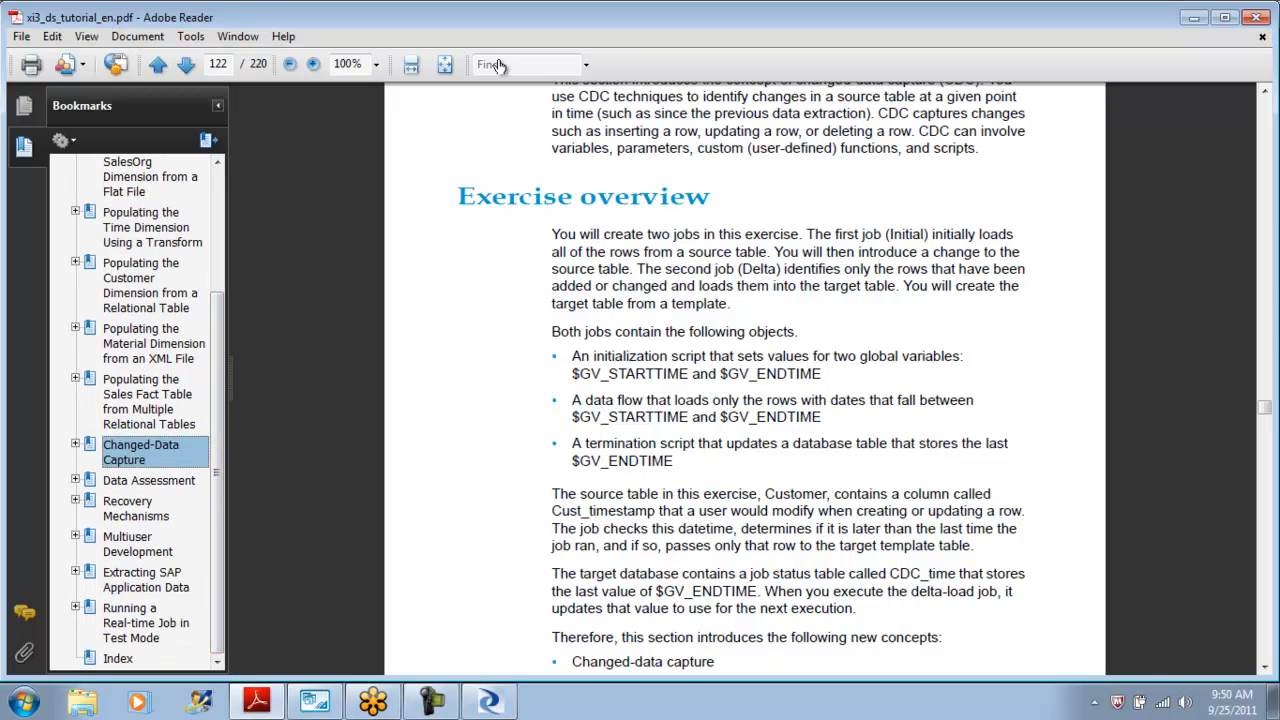